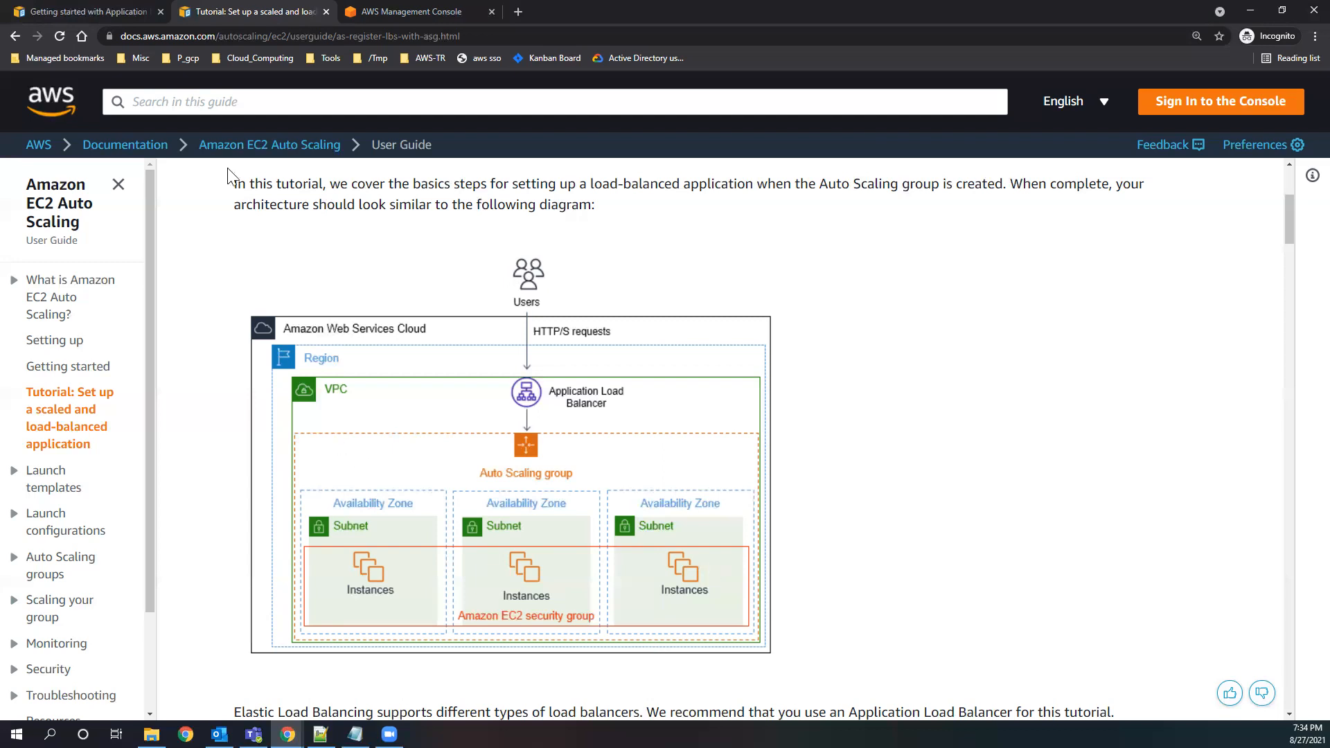
Review the Getting started with Application Load Balancers tutorial, from its task list through the load balancer deletion section.
{"action": "left_click", "coordinate": [86, 8]}
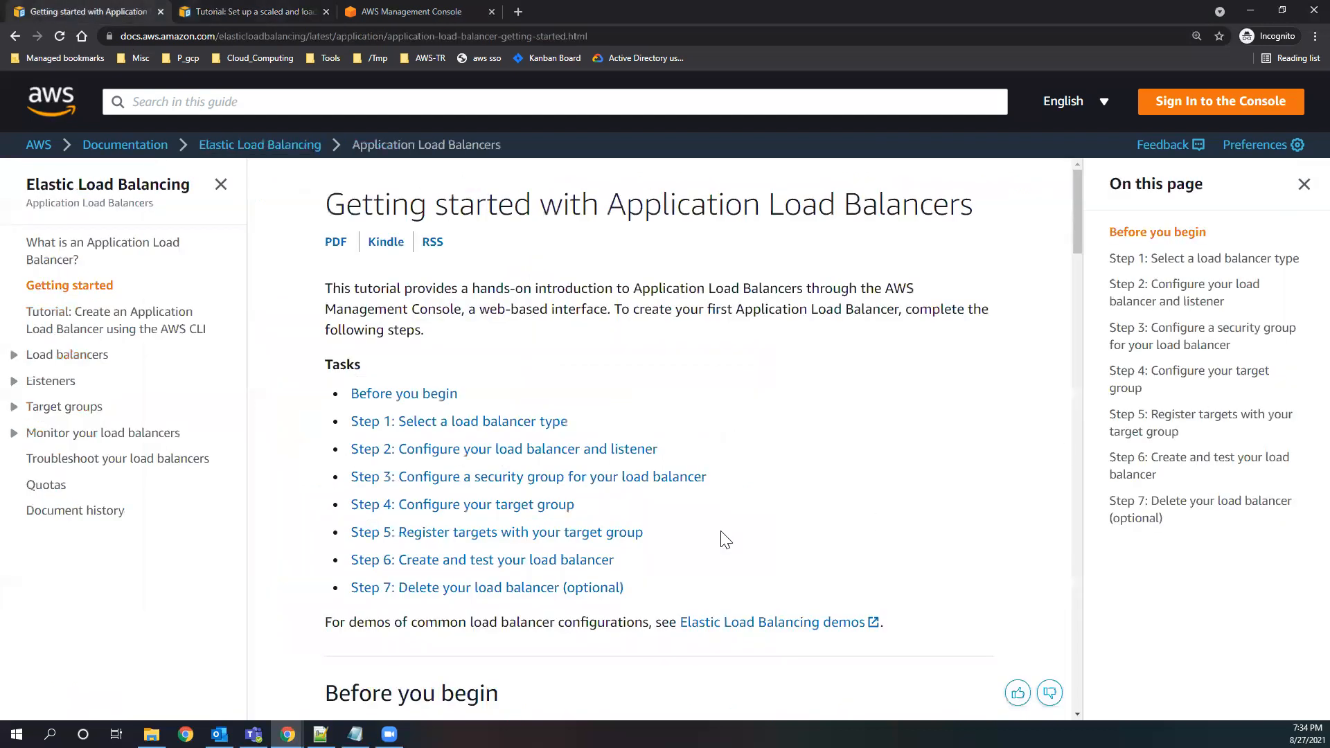
{"action": "scroll", "coordinate": [721, 521], "scroll_direction": "down", "scroll_amount": 20}
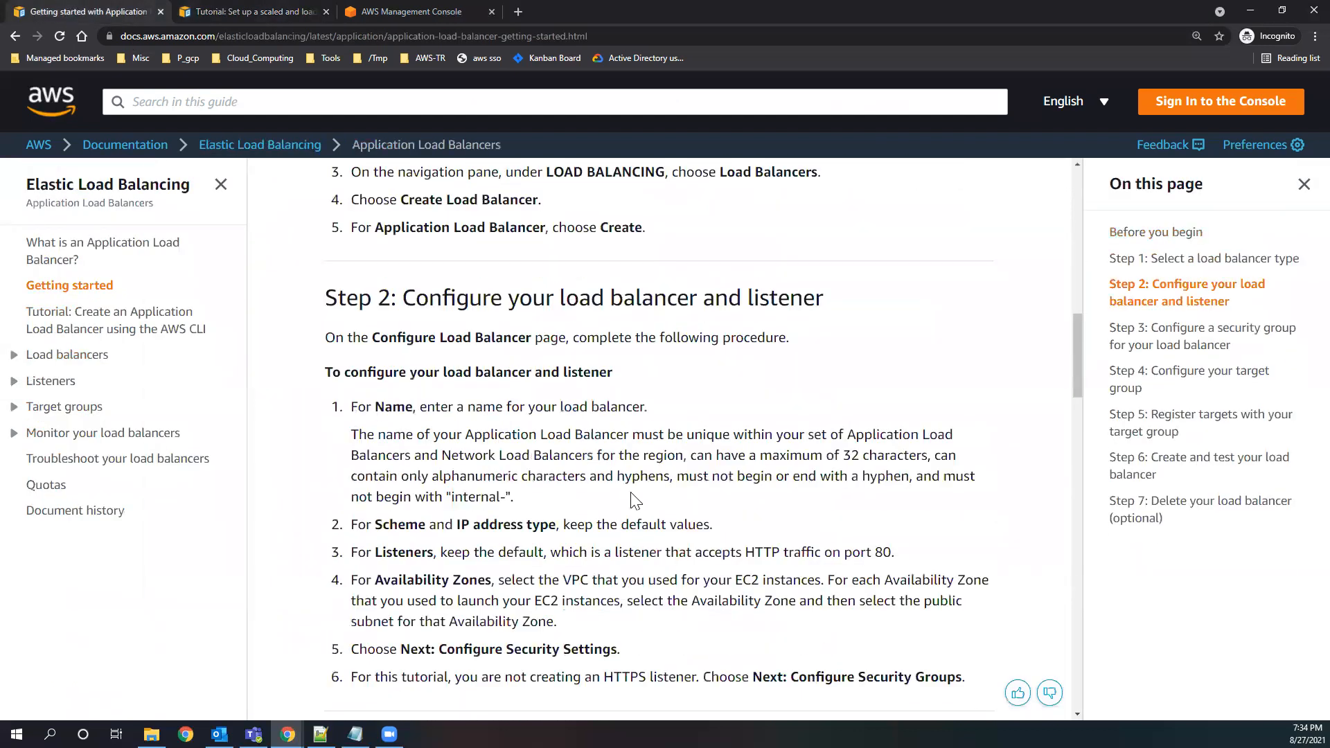
{"action": "scroll", "coordinate": [623, 484], "scroll_direction": "down", "scroll_amount": 20}
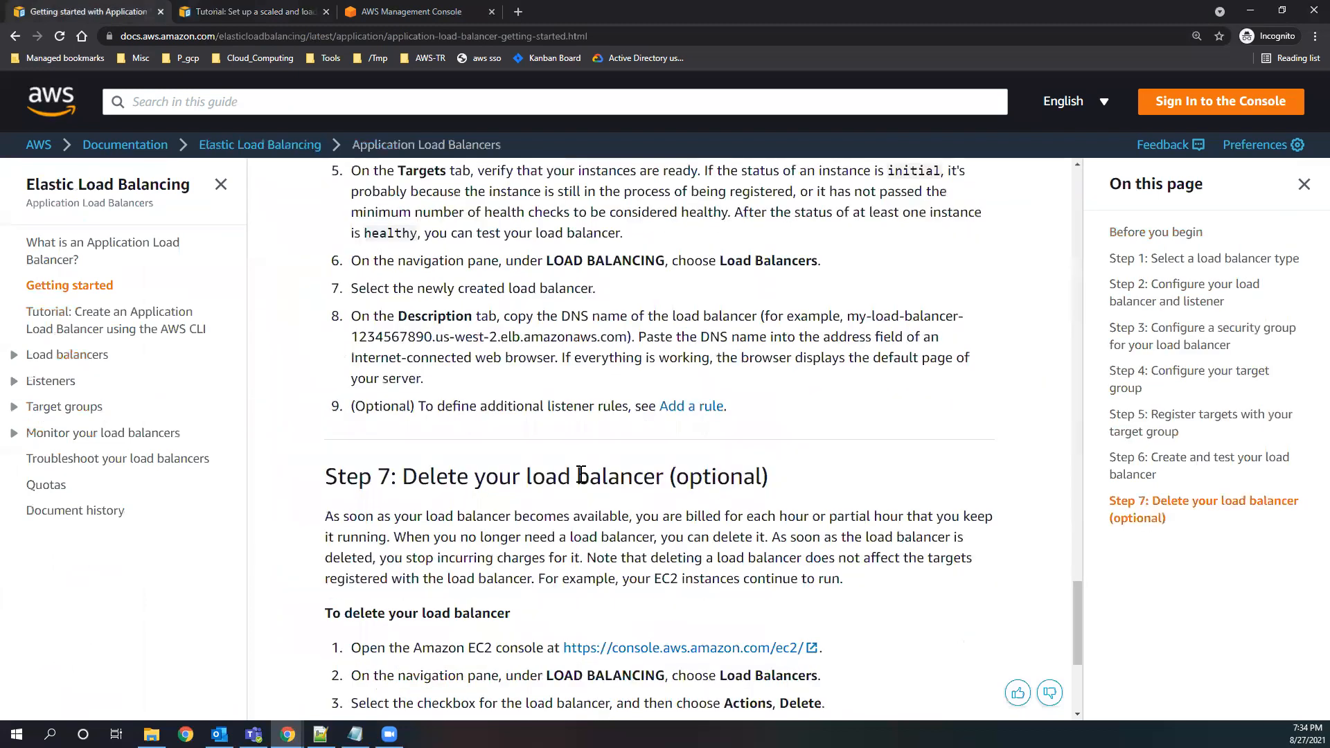
{"action": "scroll", "coordinate": [582, 478], "scroll_direction": "up", "scroll_amount": 15}
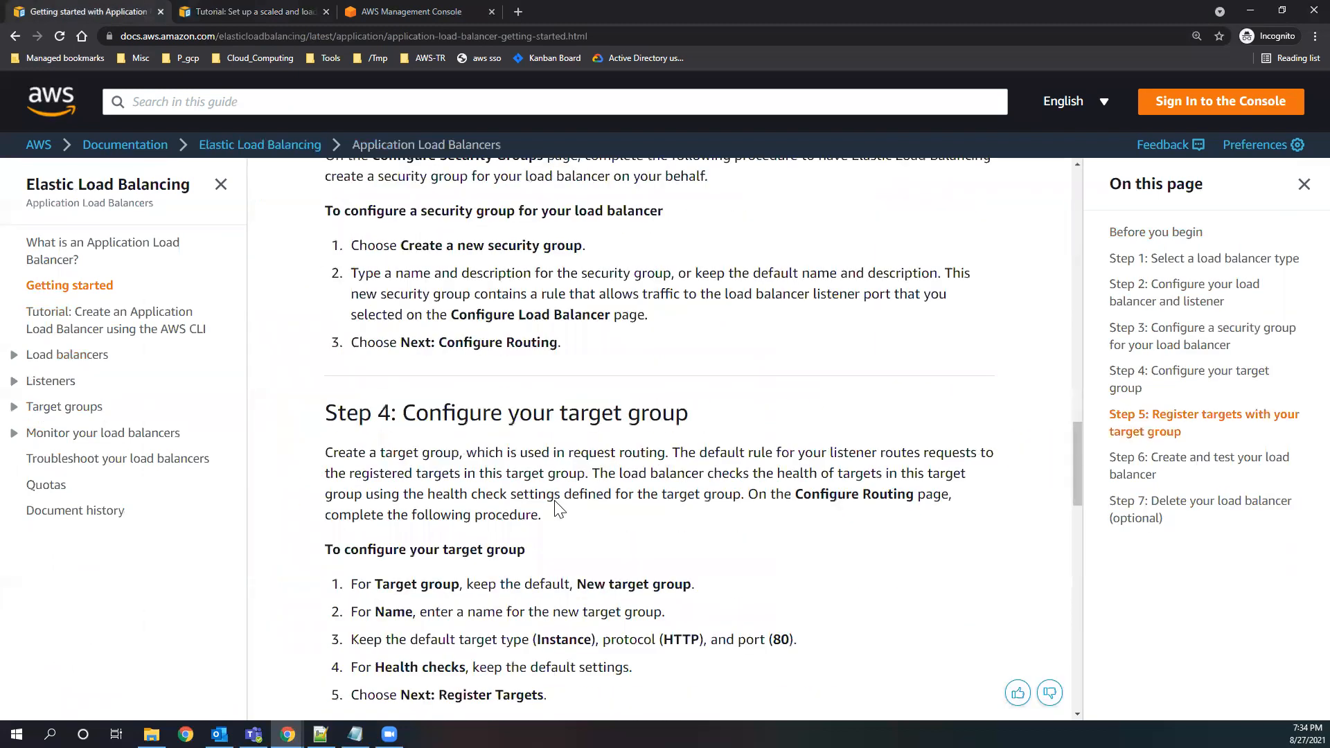
{"action": "scroll", "coordinate": [555, 494], "scroll_direction": "up", "scroll_amount": 15}
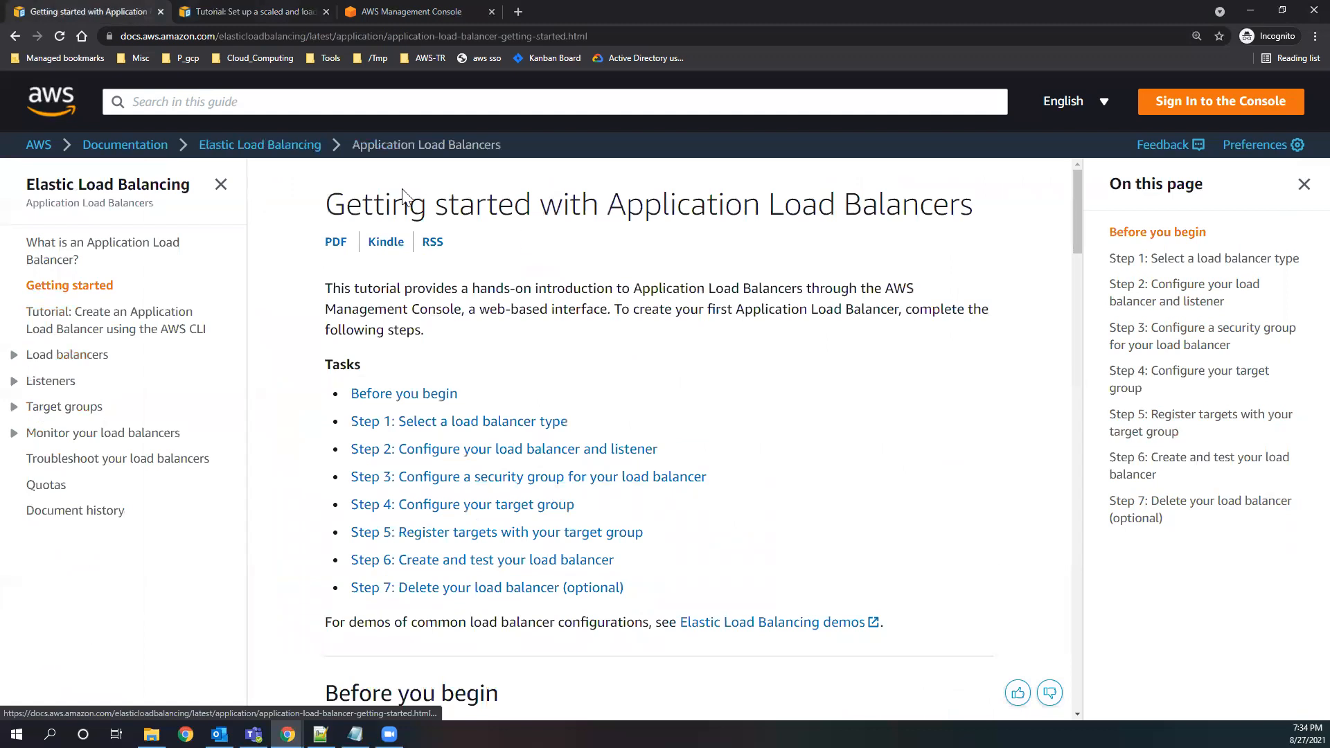
{"action": "left_click", "coordinate": [664, 43]}
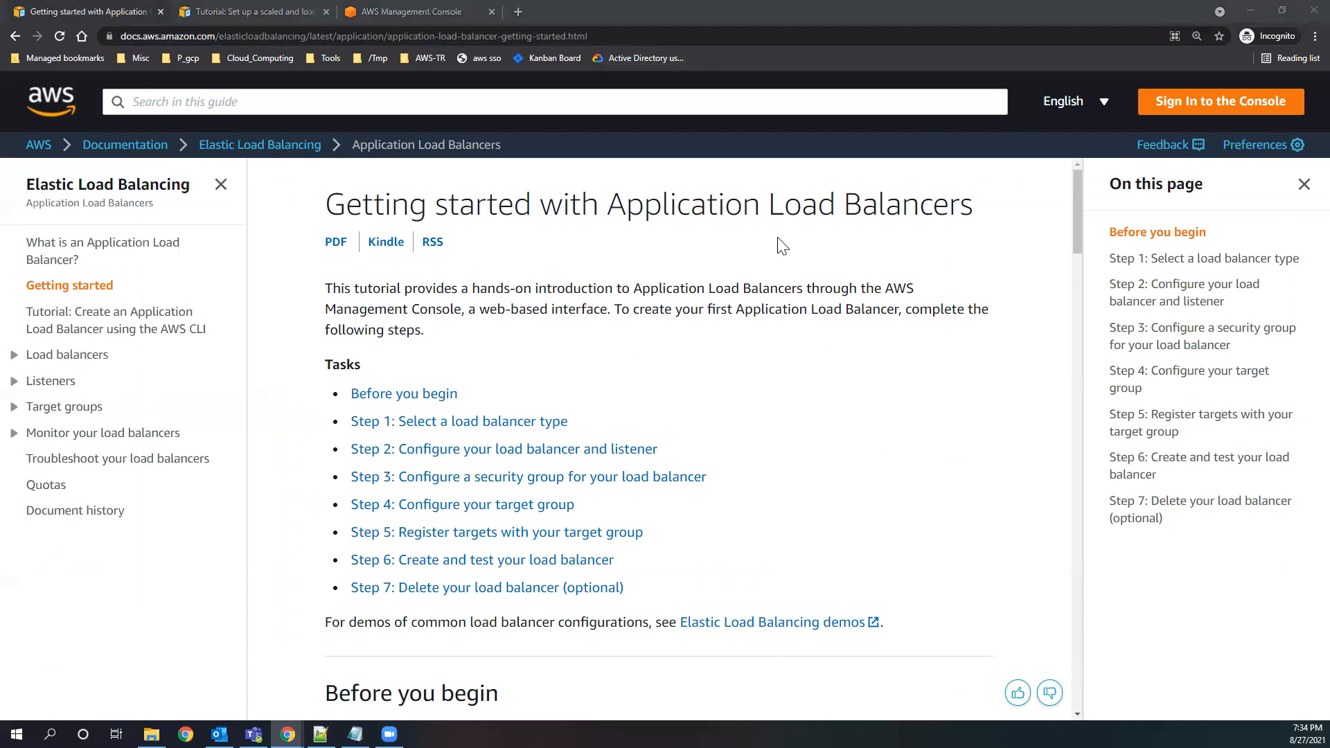
Look over the architecture diagram in the scaled and load-balanced application tutorial alongside the Application Load Balancers task list.
{"action": "left_click", "coordinate": [269, 8]}
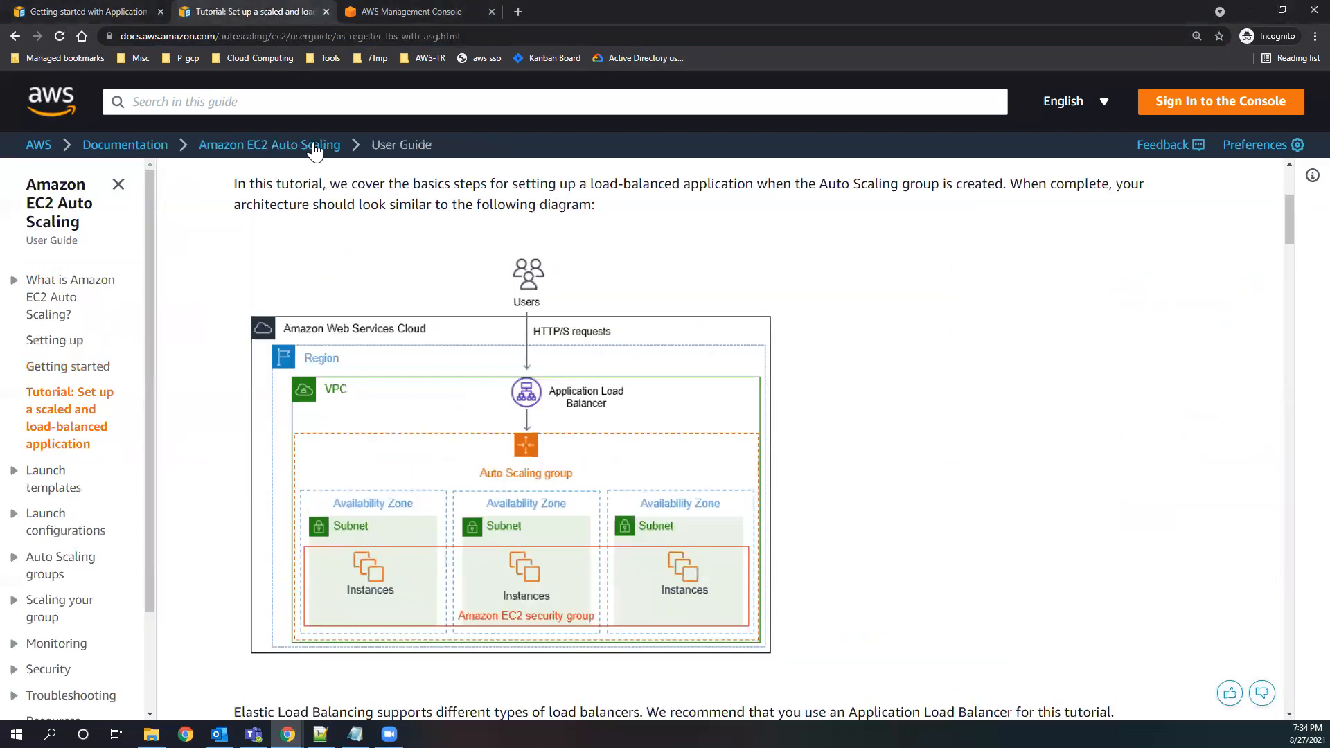
{"action": "left_click", "coordinate": [472, 36]}
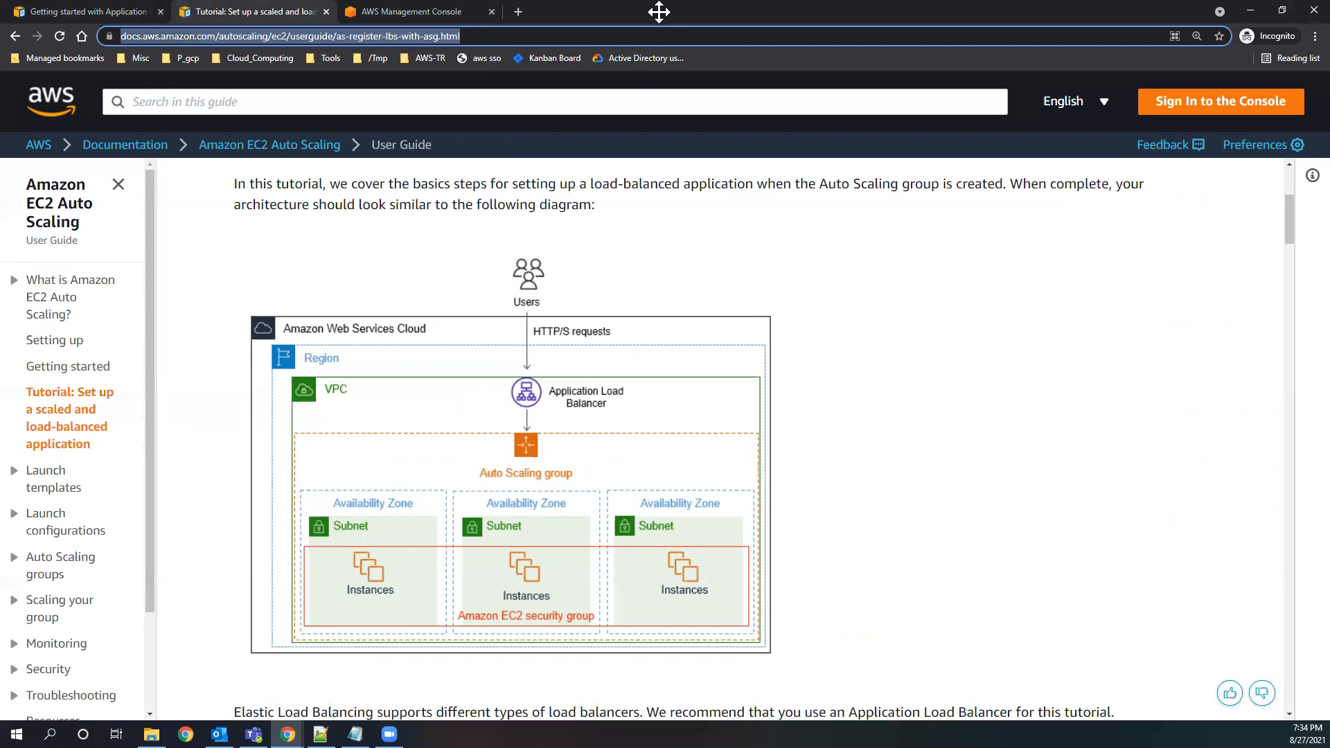
{"action": "left_click", "coordinate": [603, 441]}
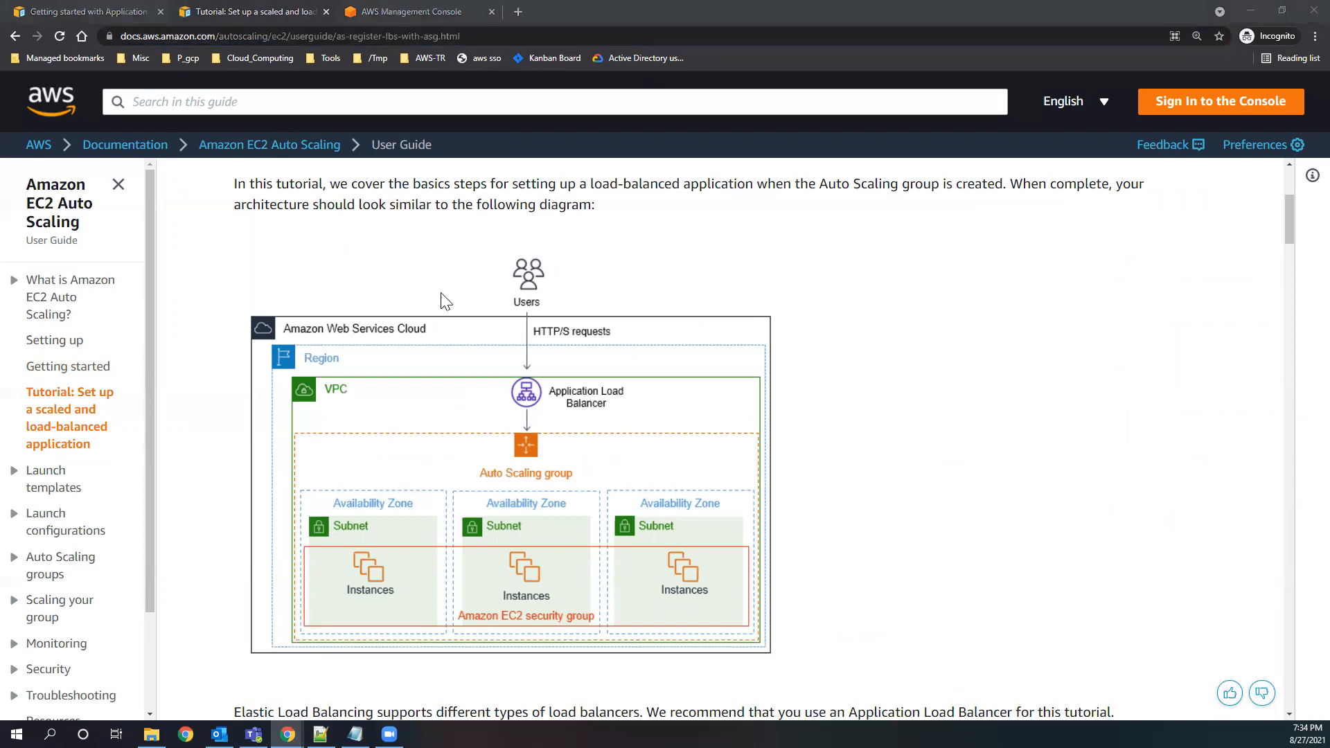
{"action": "left_click", "coordinate": [142, 11]}
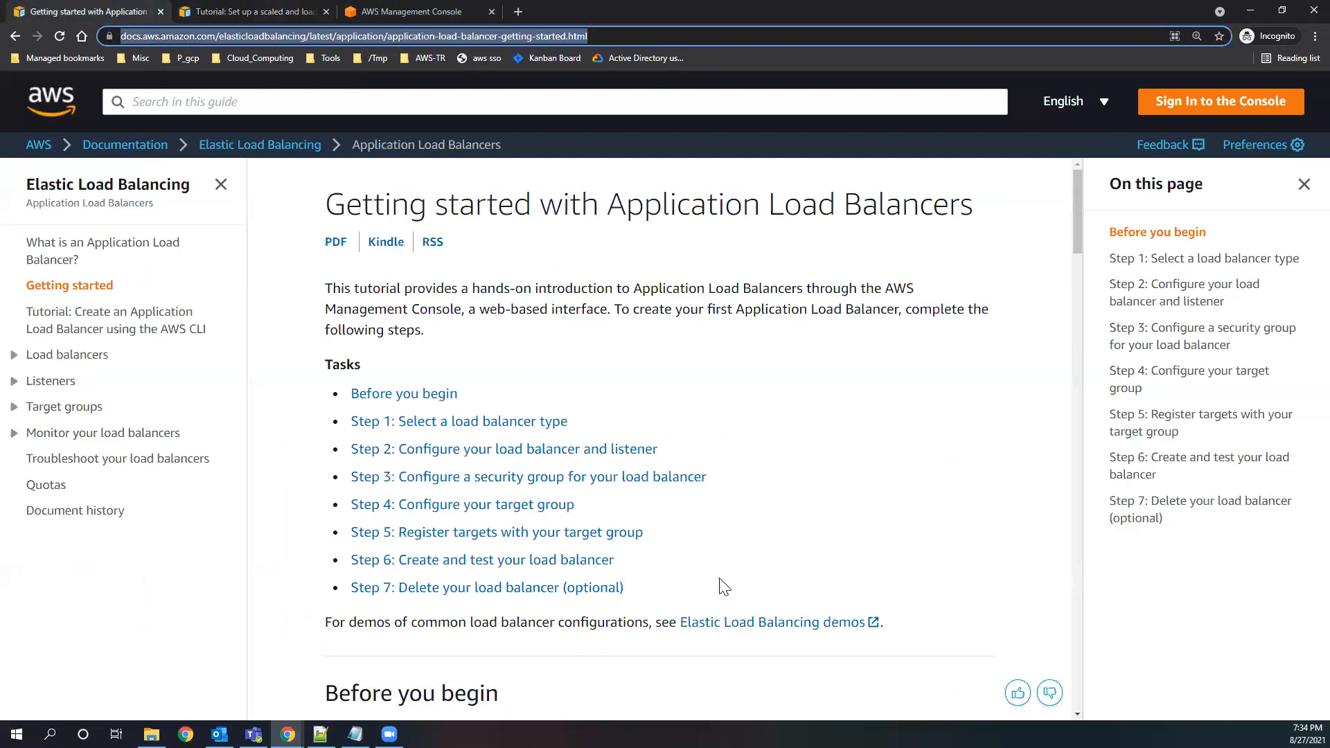
{"action": "scroll", "coordinate": [723, 590], "scroll_direction": "down", "scroll_amount": 1}
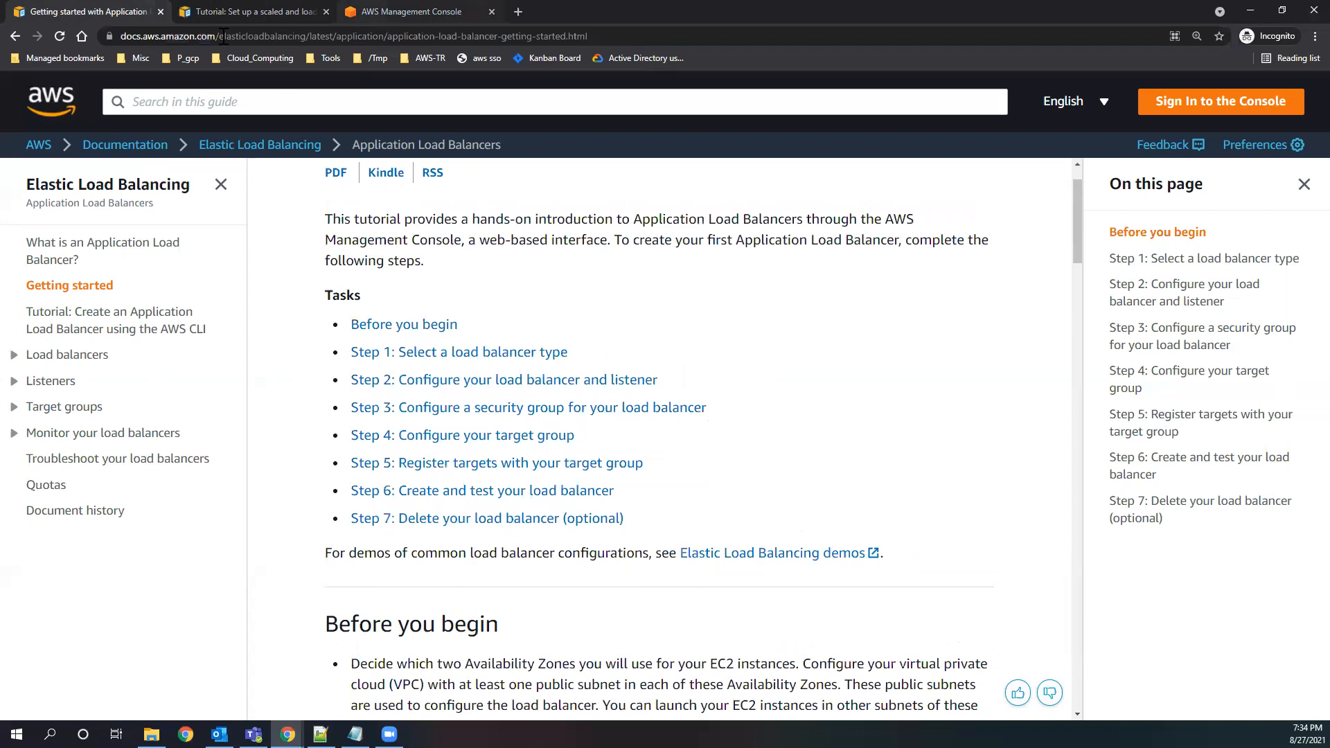
{"action": "left_click", "coordinate": [270, 11]}
{"action": "scroll", "coordinate": [588, 471], "scroll_direction": "up", "scroll_amount": 2}
{"action": "scroll", "coordinate": [626, 449], "scroll_direction": "down", "scroll_amount": 2}
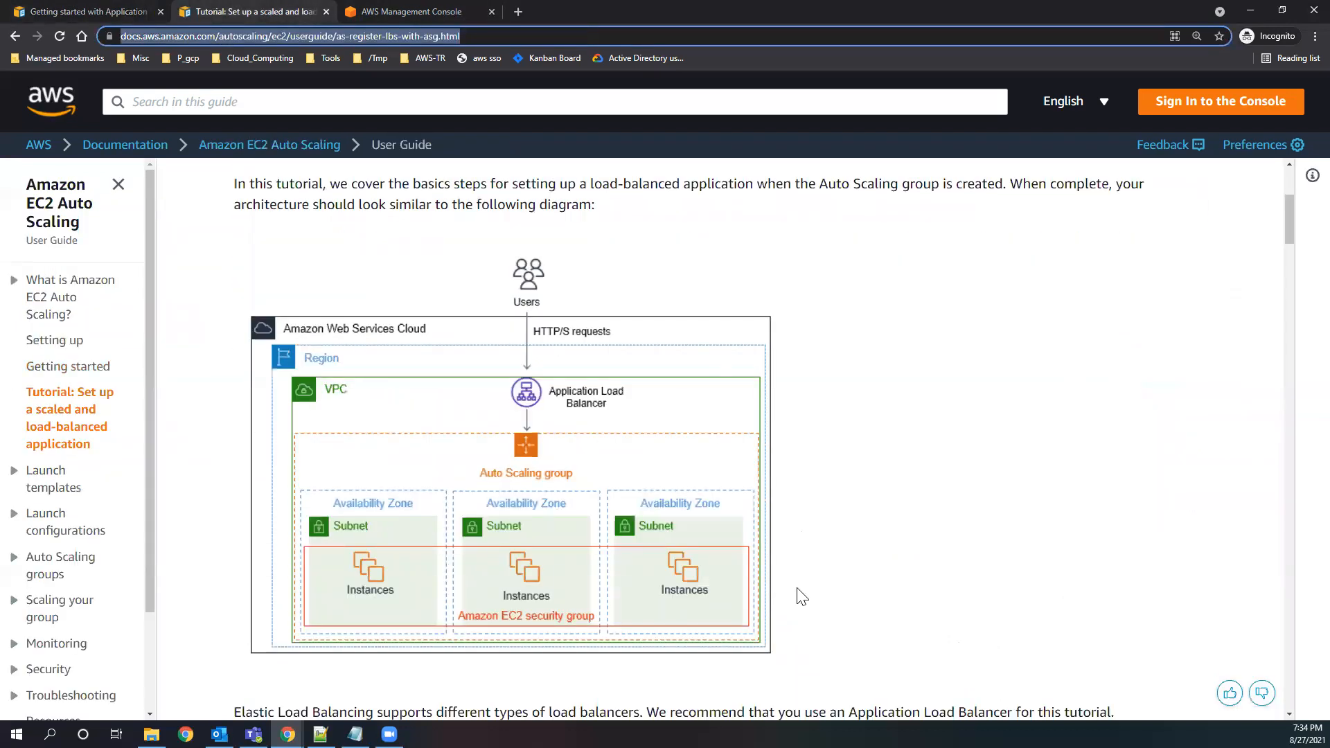
Switch to the AWS Management Console and open the EC2 dashboard.
{"action": "left_click", "coordinate": [368, 15]}
{"action": "left_click", "coordinate": [465, 88]}
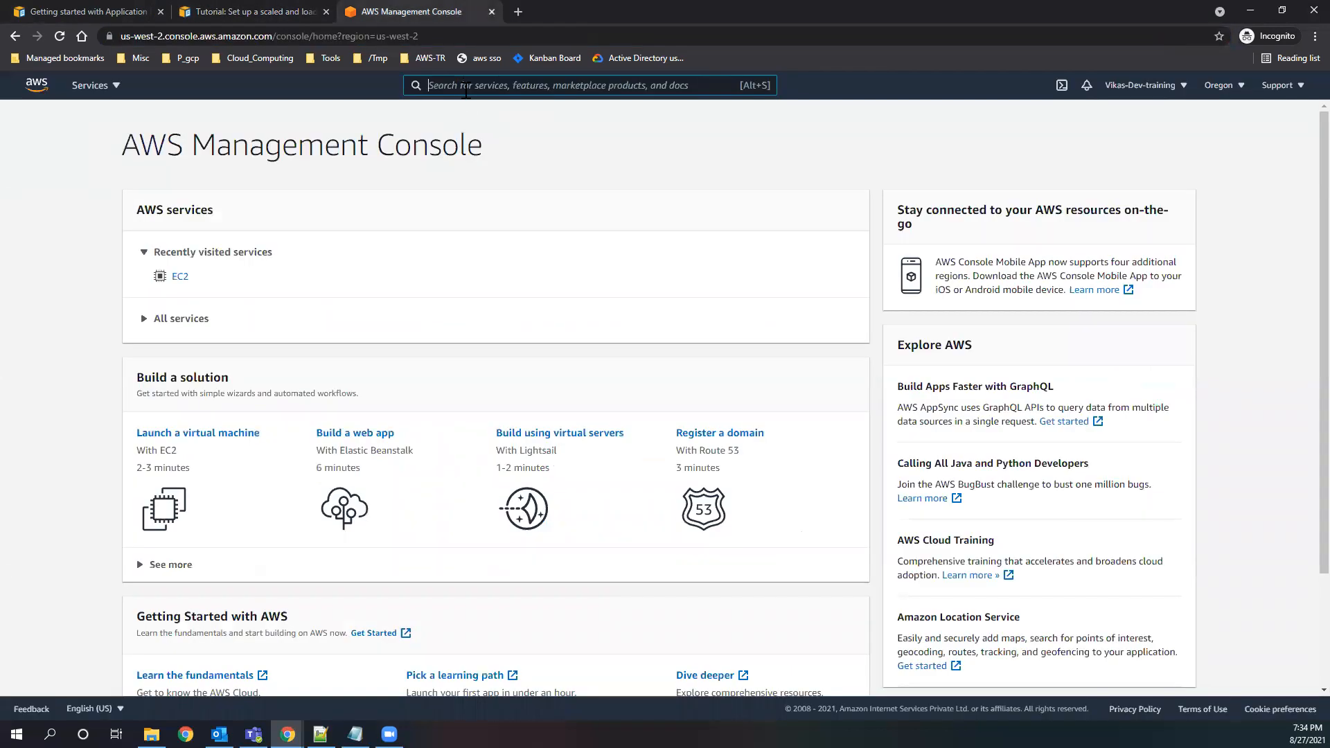
{"action": "left_click", "coordinate": [175, 283]}
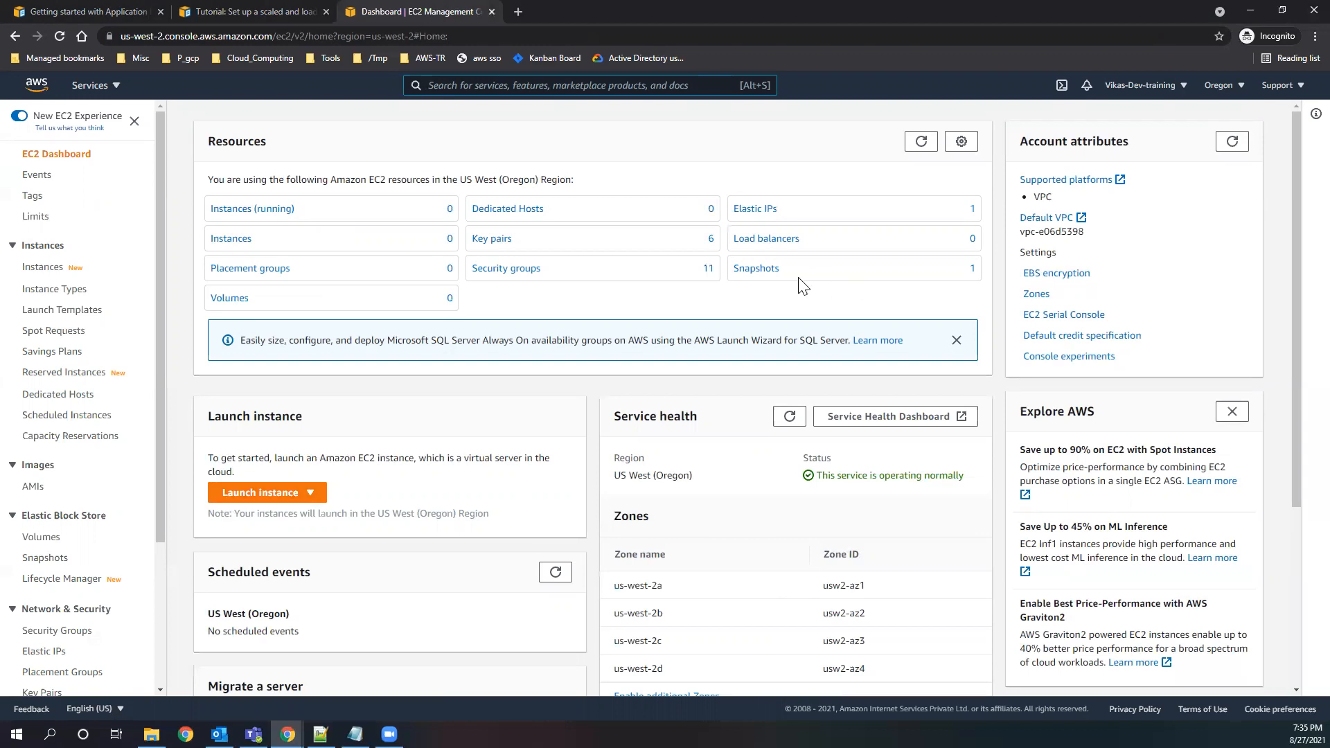
Delete the 10 GiB EBS snapshot from the EC2 snapshots in the Oregon region.
{"action": "left_click", "coordinate": [748, 271]}
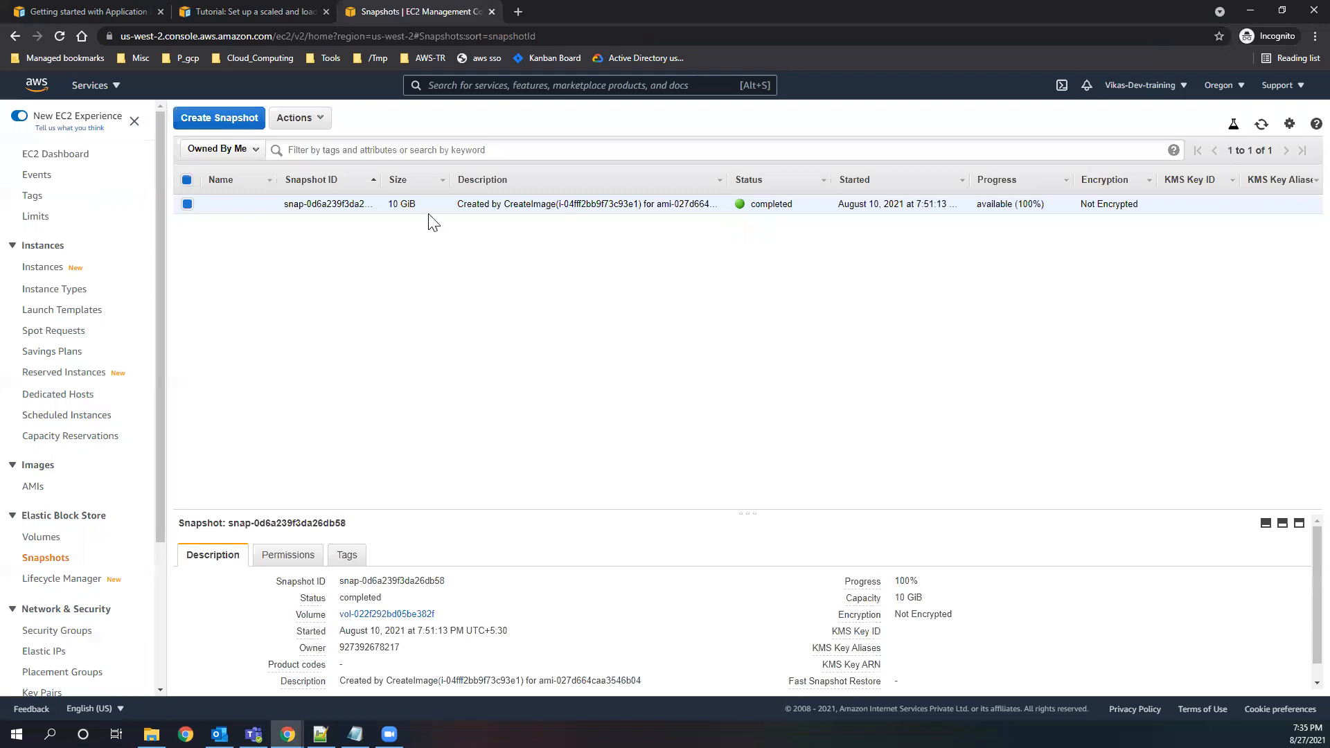
{"action": "left_click", "coordinate": [318, 118]}
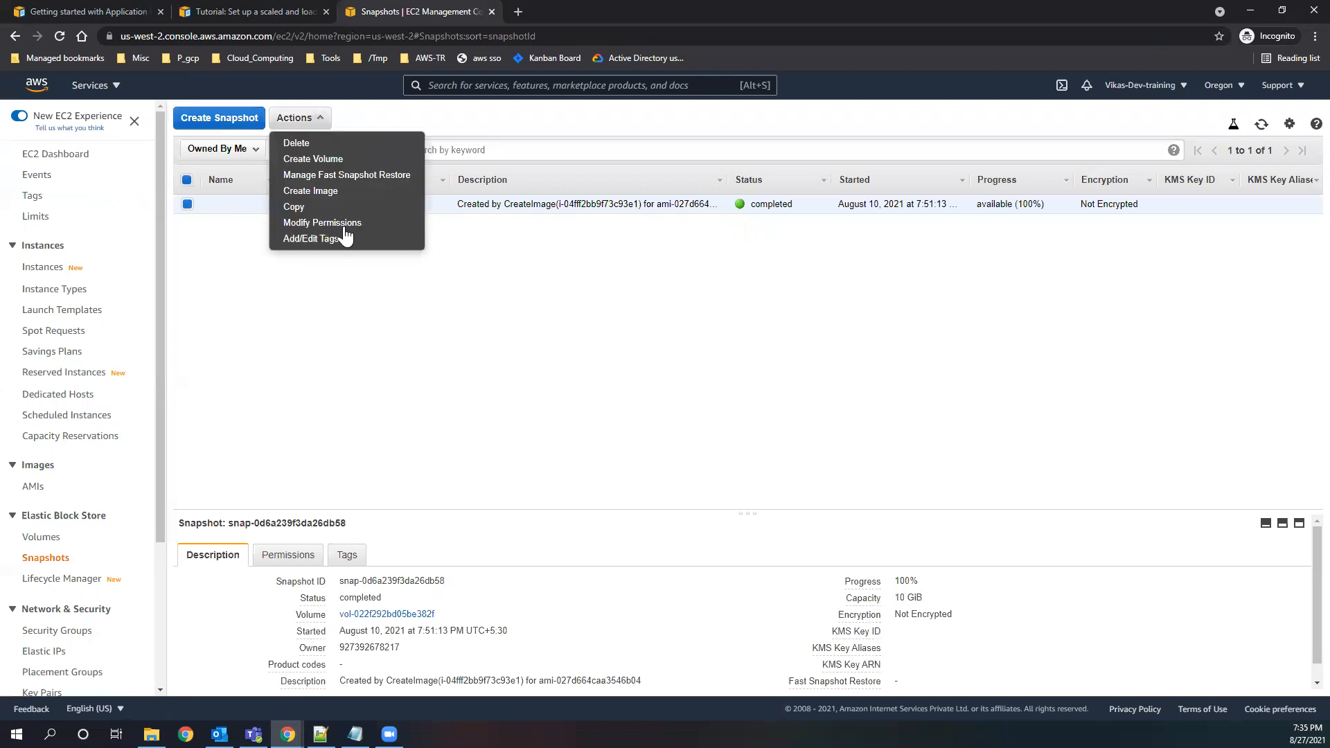
{"action": "left_click", "coordinate": [298, 143]}
{"action": "left_click", "coordinate": [840, 451]}
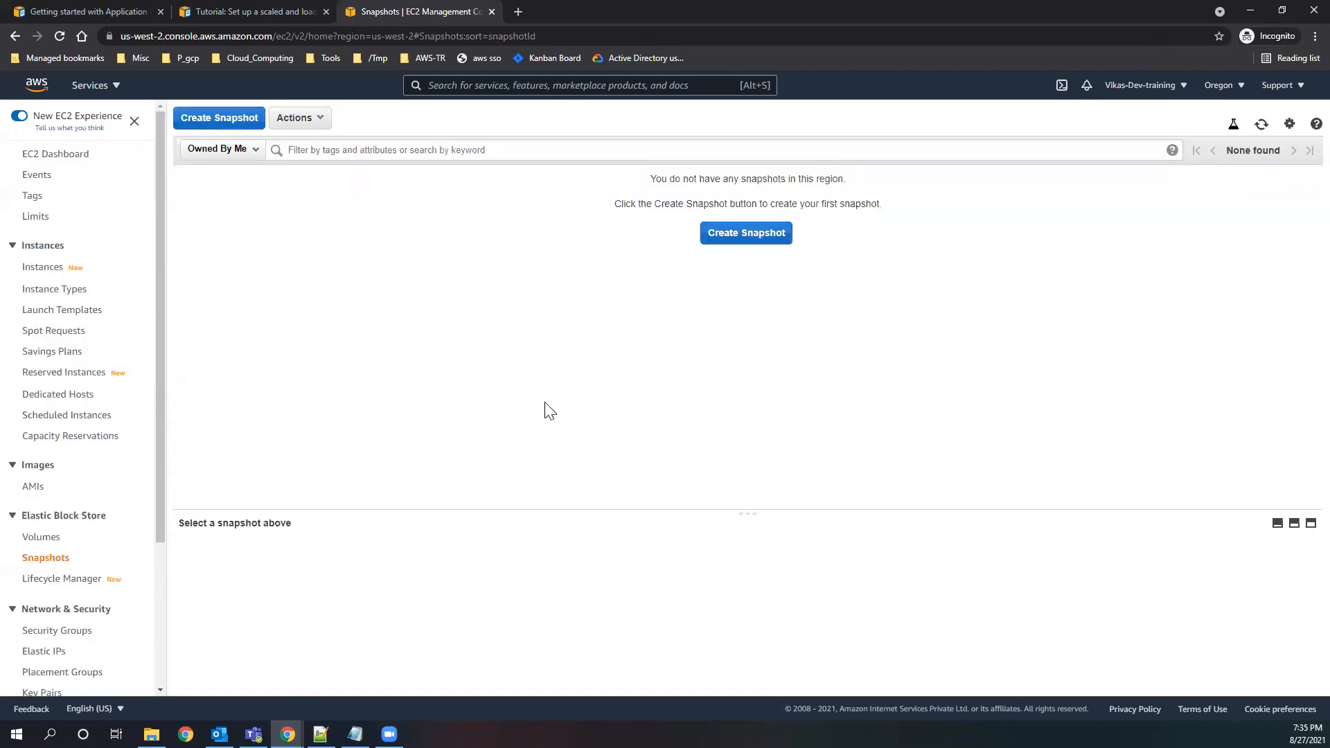
Try to disassociate the allocated Elastic IP address listed in the EC2 resources, and dismiss the resulting notification.
{"action": "left_click", "coordinate": [61, 161]}
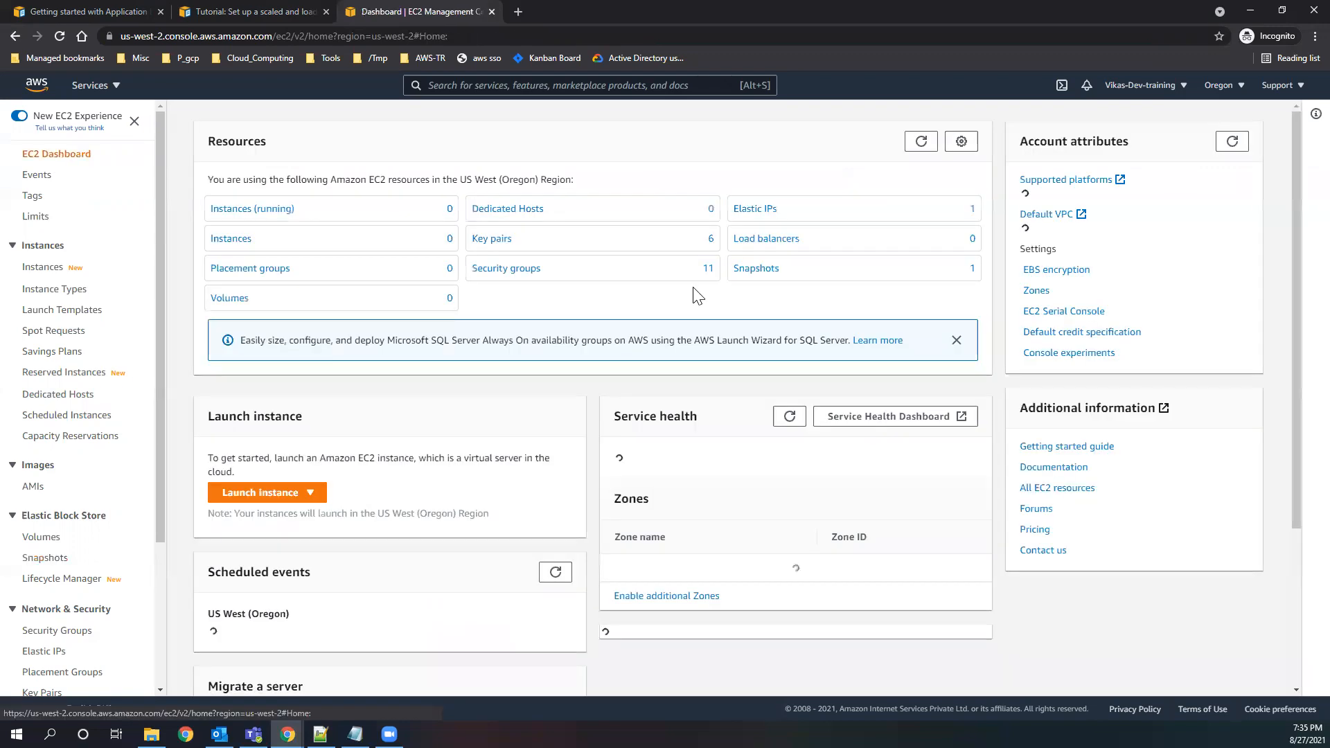
{"action": "left_click", "coordinate": [771, 211]}
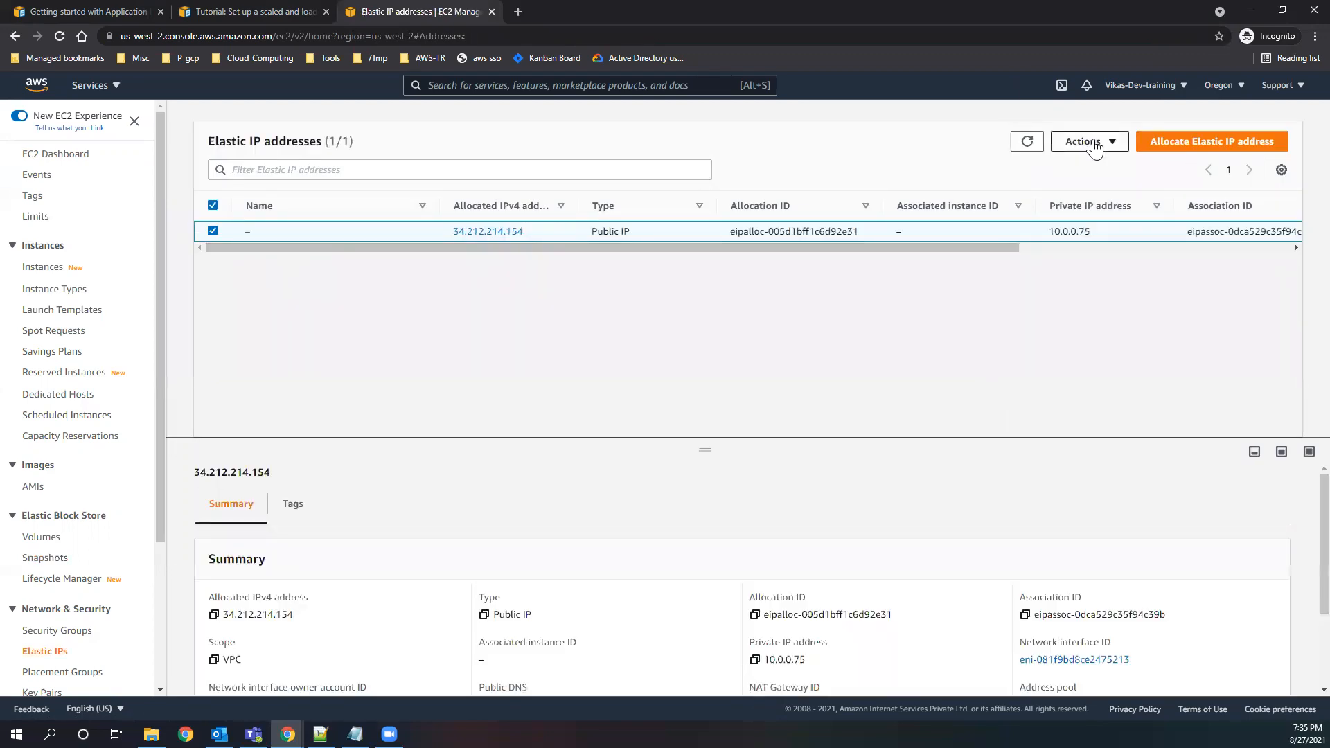
{"action": "left_click", "coordinate": [1098, 141]}
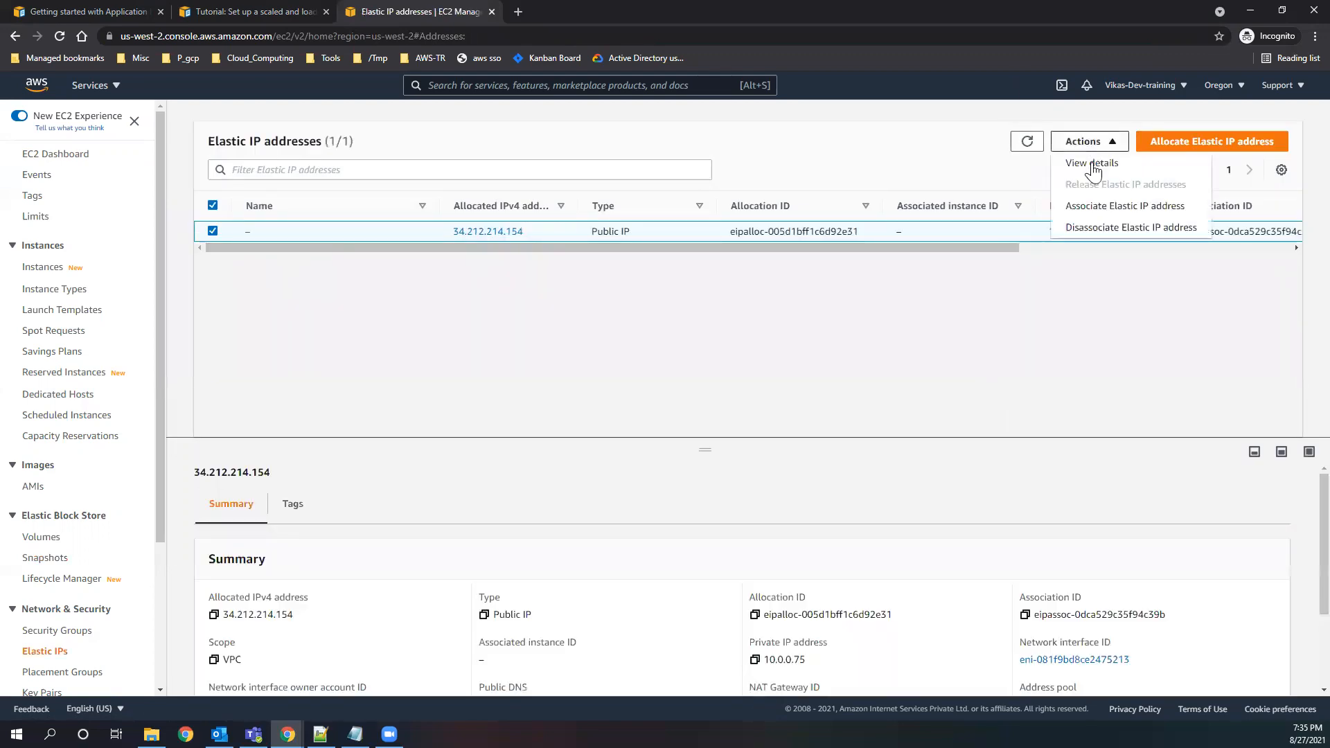
{"action": "left_click", "coordinate": [1104, 240]}
{"action": "left_click", "coordinate": [894, 552]}
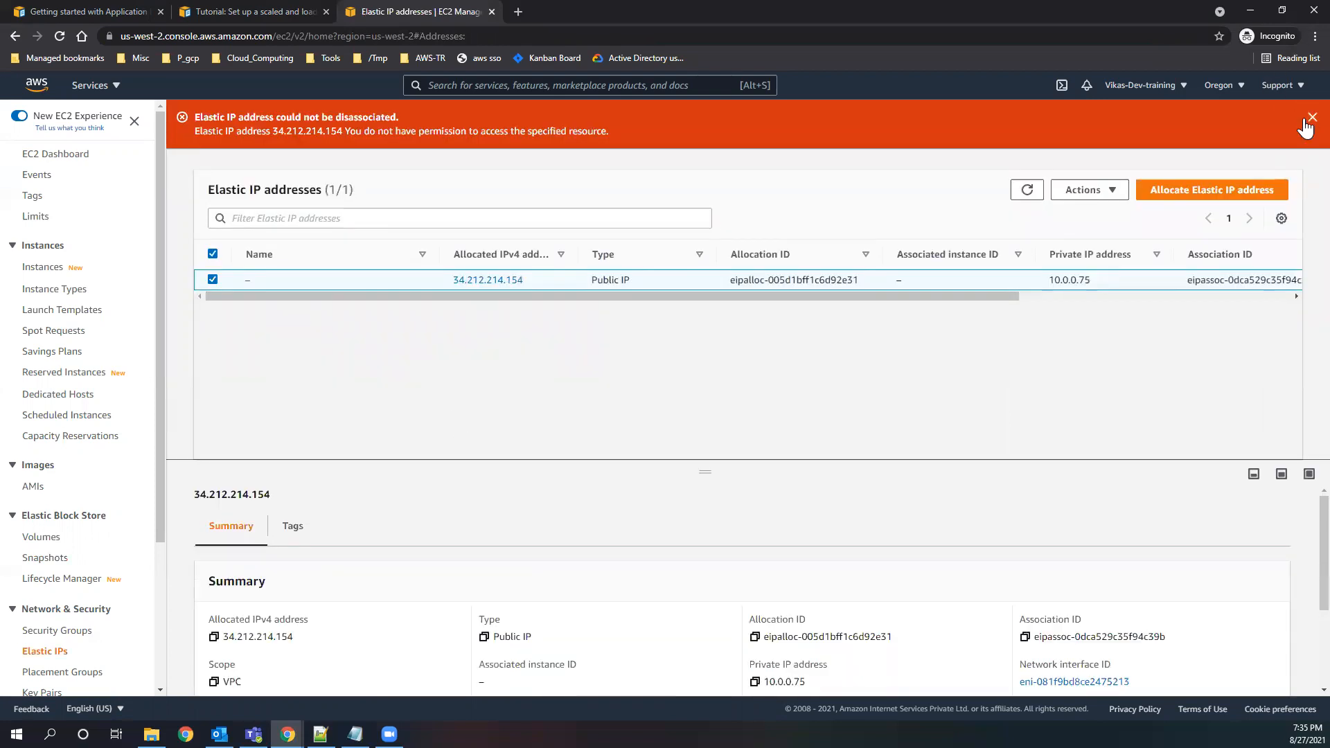
{"action": "left_click", "coordinate": [1305, 121]}
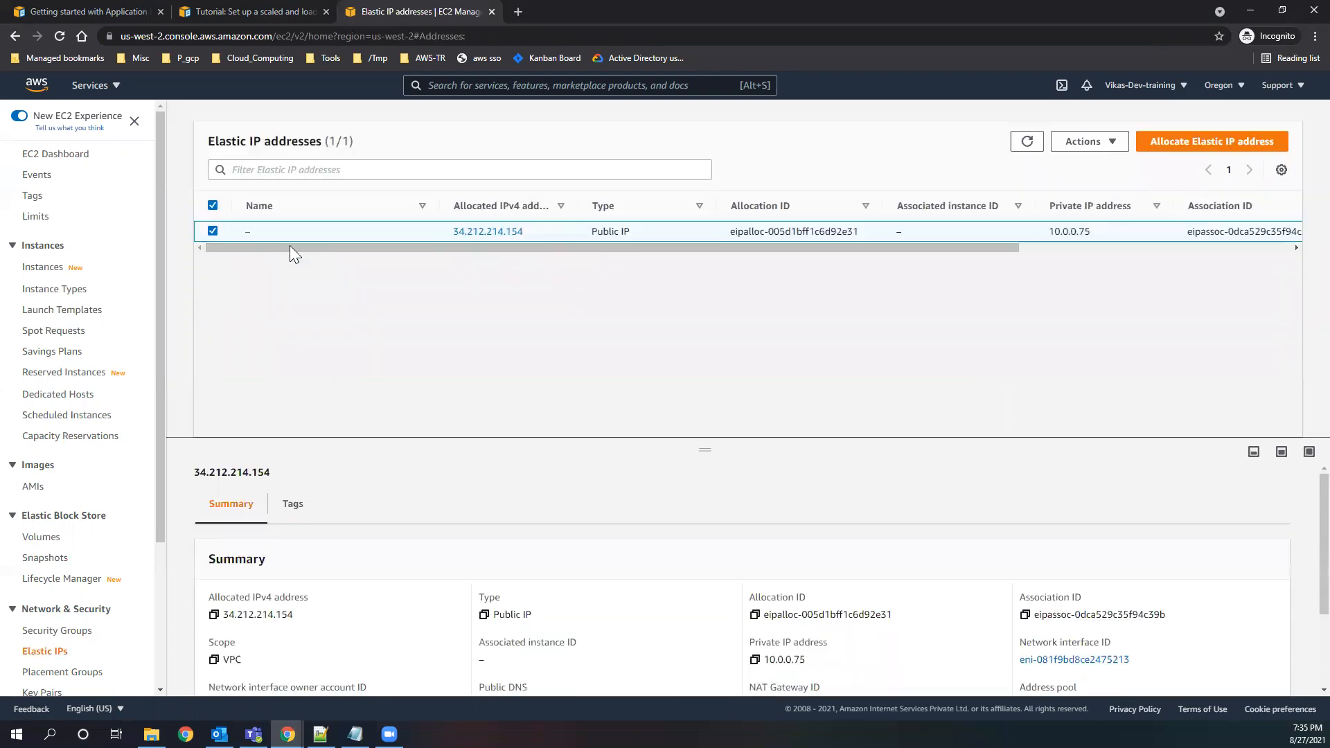
Examine the Elastic IP address's association ID and network interface owner account in the address list.
{"action": "left_click", "coordinate": [1106, 158]}
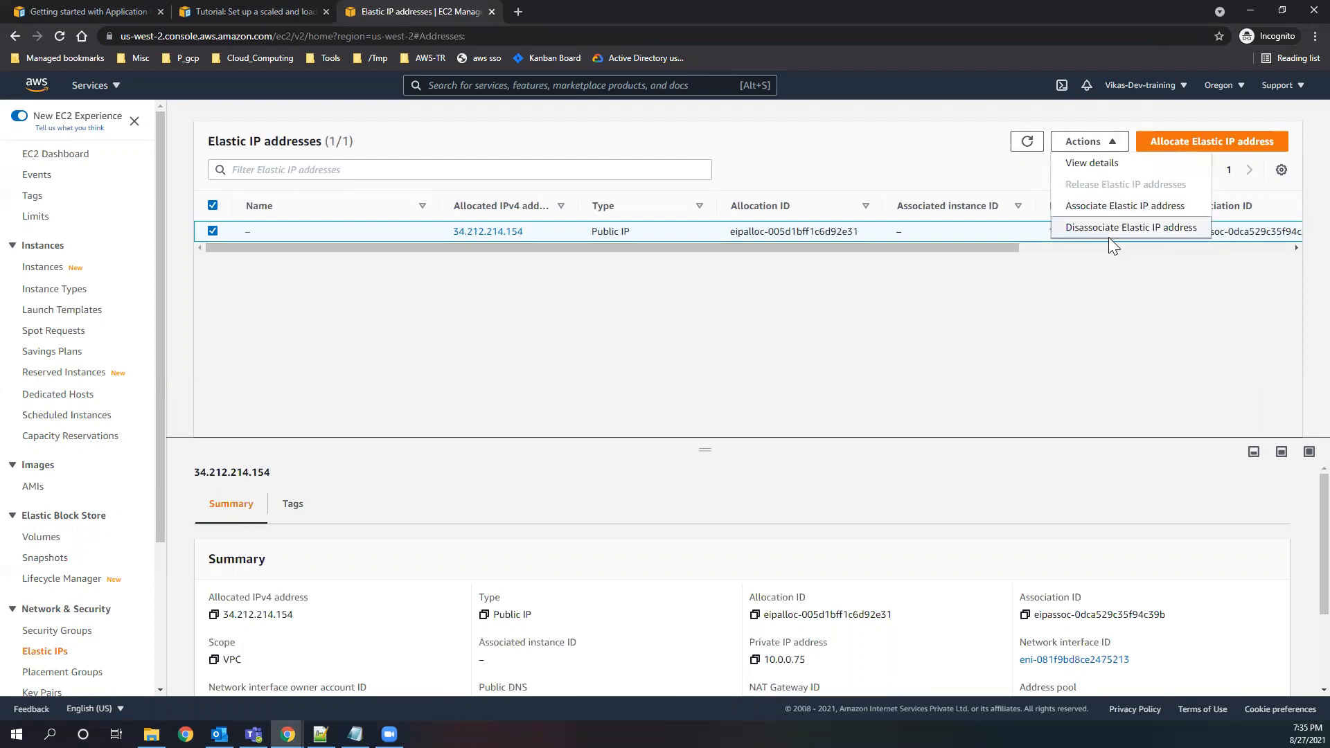
{"action": "left_click", "coordinate": [659, 304]}
{"action": "left_click_drag", "start_coordinate": [587, 247], "coordinate": [1028, 270]}
{"action": "left_click_drag", "start_coordinate": [323, 273], "coordinate": [765, 269]}
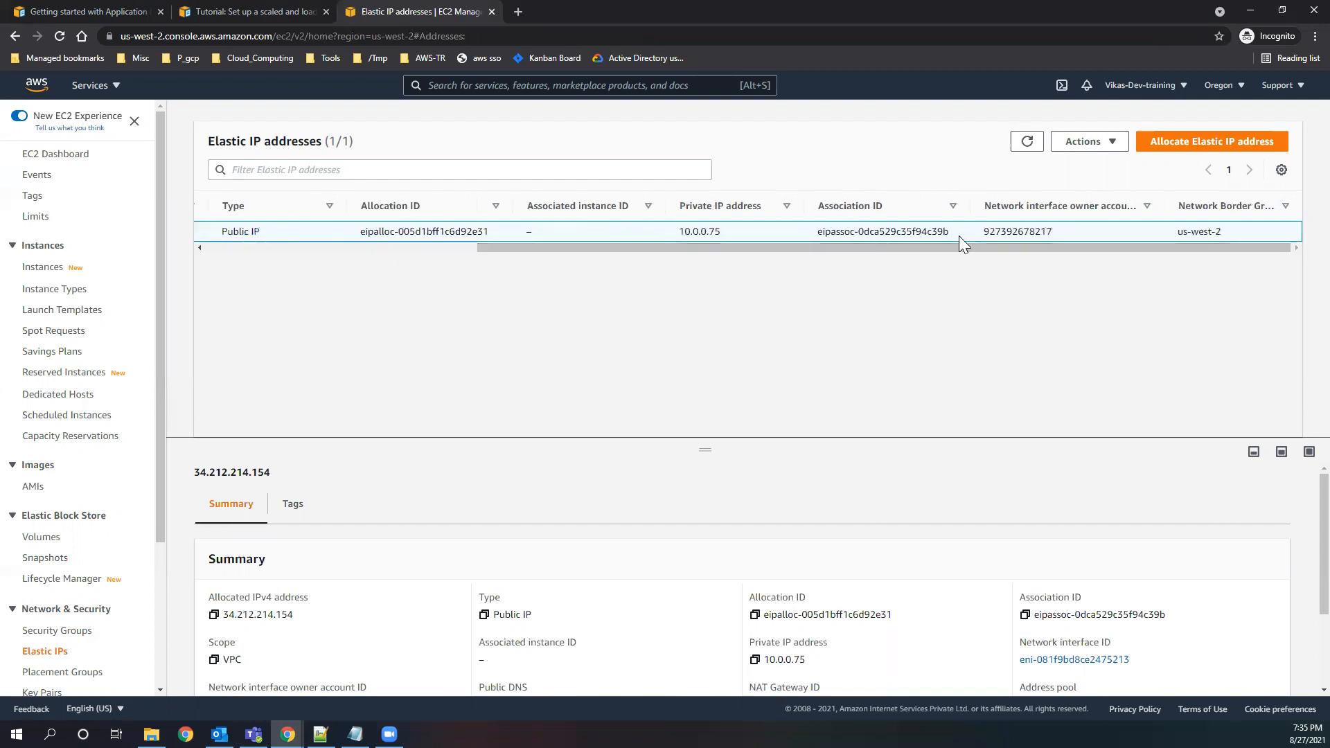
{"action": "double_click", "coordinate": [986, 236]}
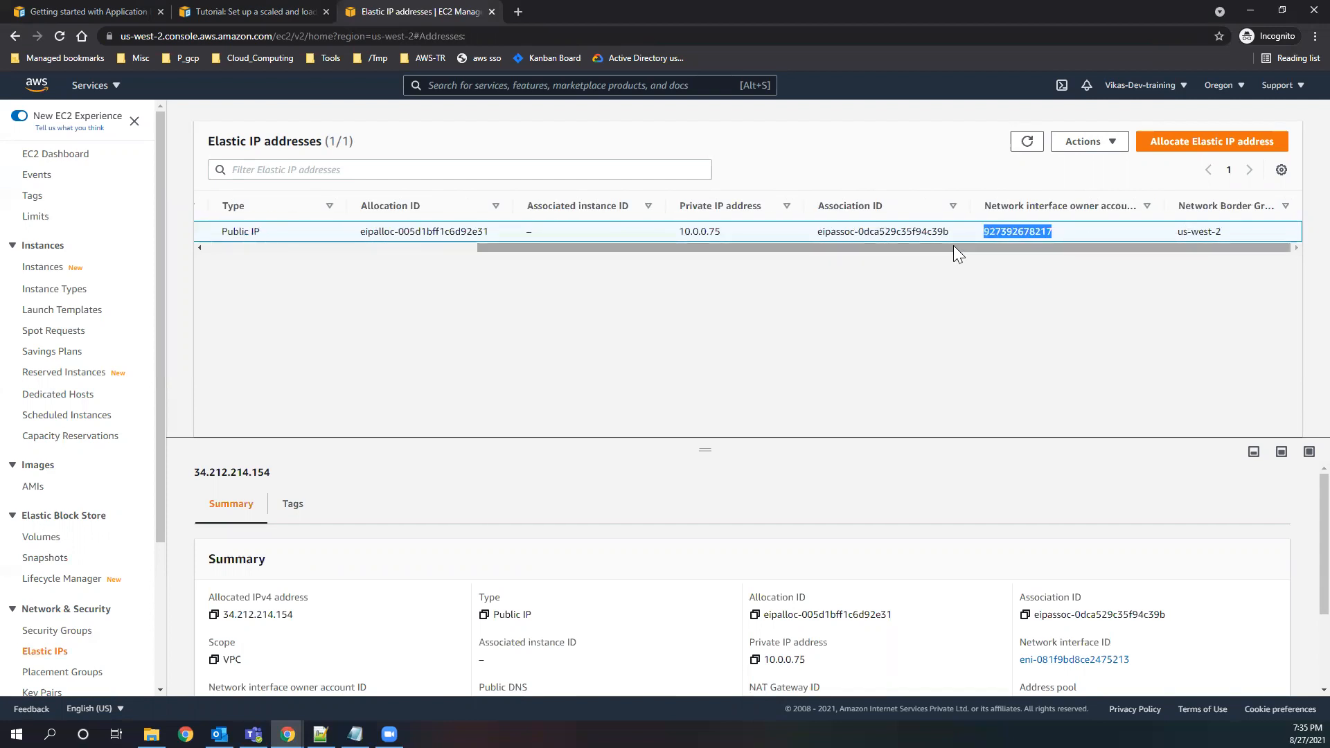
{"action": "left_click_drag", "start_coordinate": [953, 246], "coordinate": [665, 247]}
Check the running EC2 instances from the dashboard and refresh the instance list.
{"action": "left_click", "coordinate": [56, 154]}
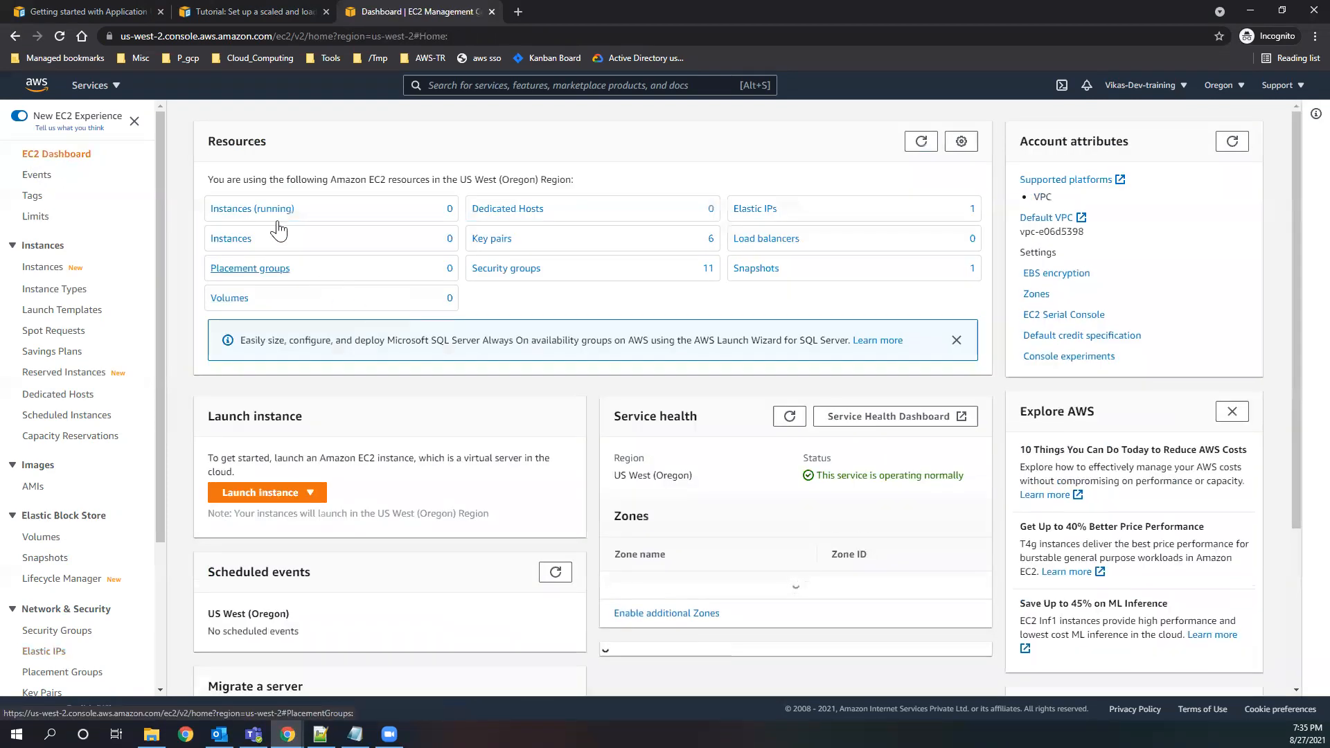
{"action": "left_click", "coordinate": [264, 211]}
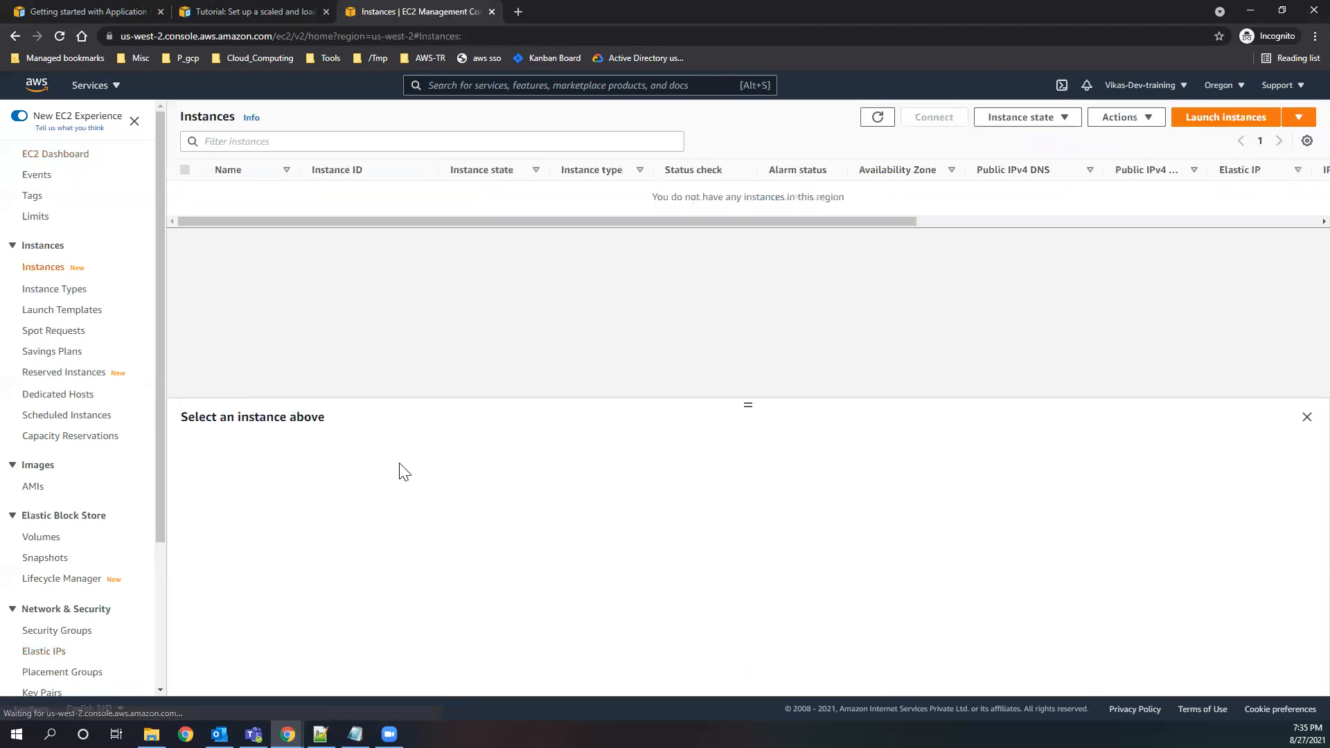
{"action": "left_click", "coordinate": [877, 123]}
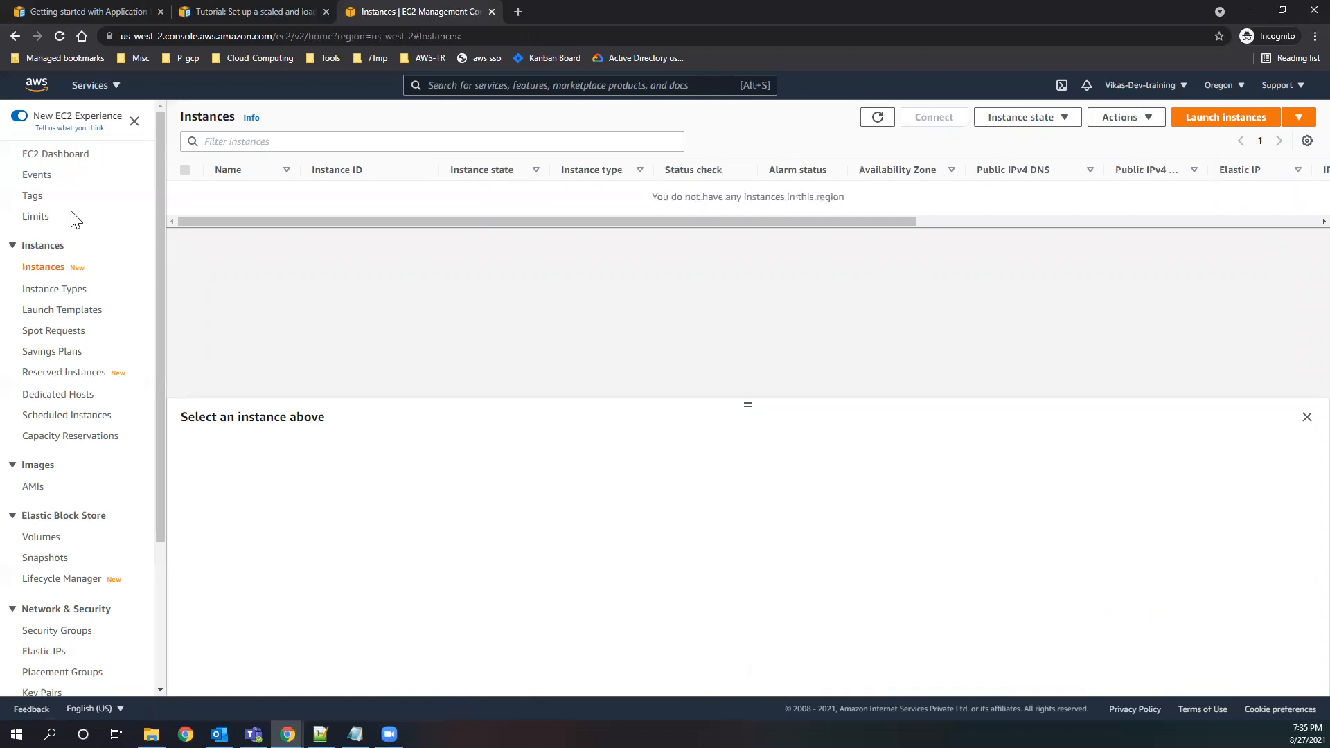
Examine the Elastic IP address's available actions and summary details, including its associated instance, public DNS and NAT gateway.
{"action": "left_click", "coordinate": [55, 157]}
{"action": "left_click", "coordinate": [755, 209]}
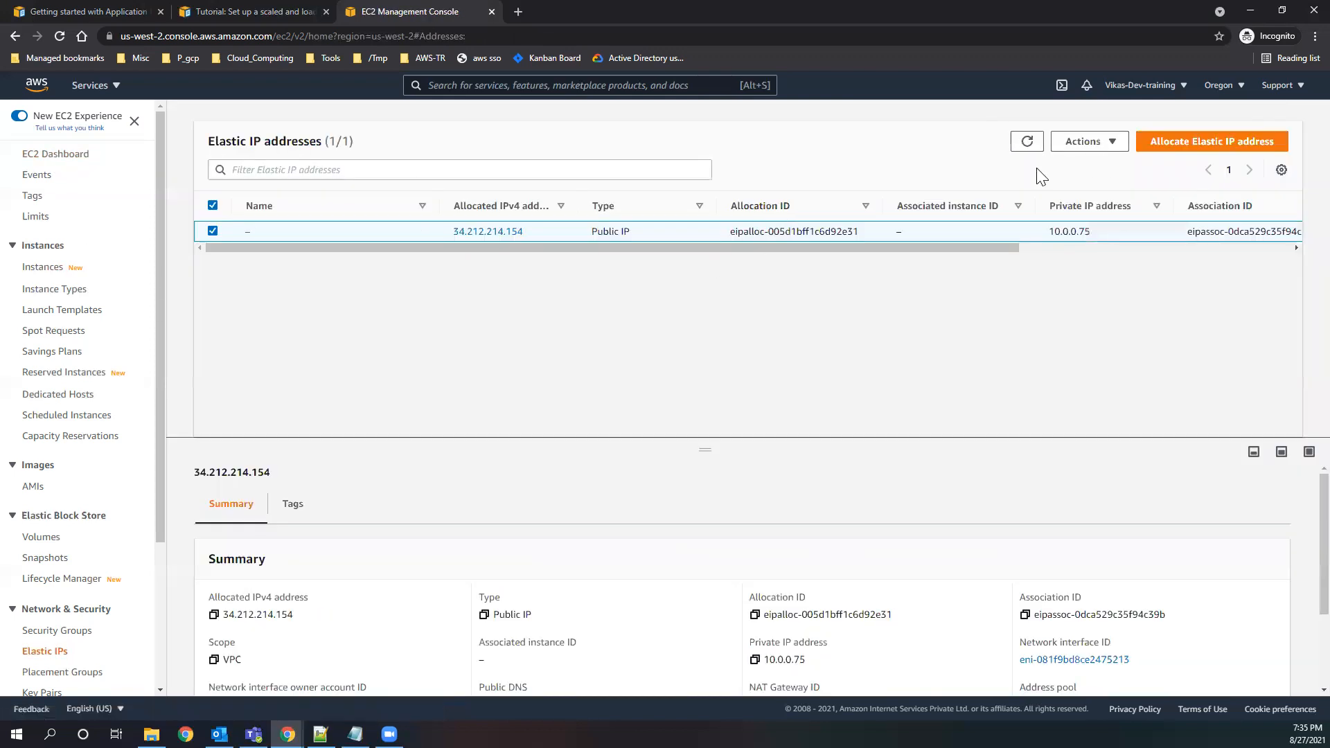
{"action": "left_click", "coordinate": [1085, 141]}
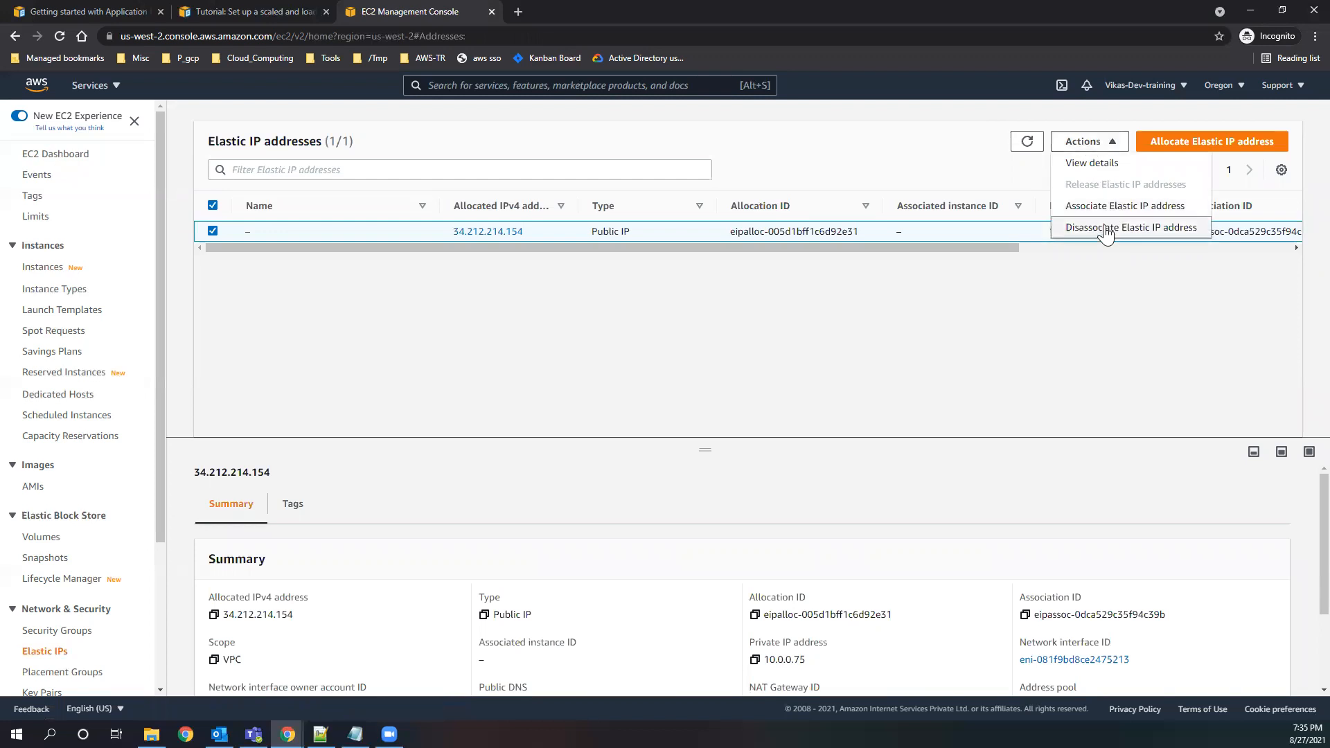
{"action": "left_click_drag", "start_coordinate": [944, 248], "coordinate": [1128, 250]}
{"action": "left_click_drag", "start_coordinate": [816, 255], "coordinate": [750, 260]}
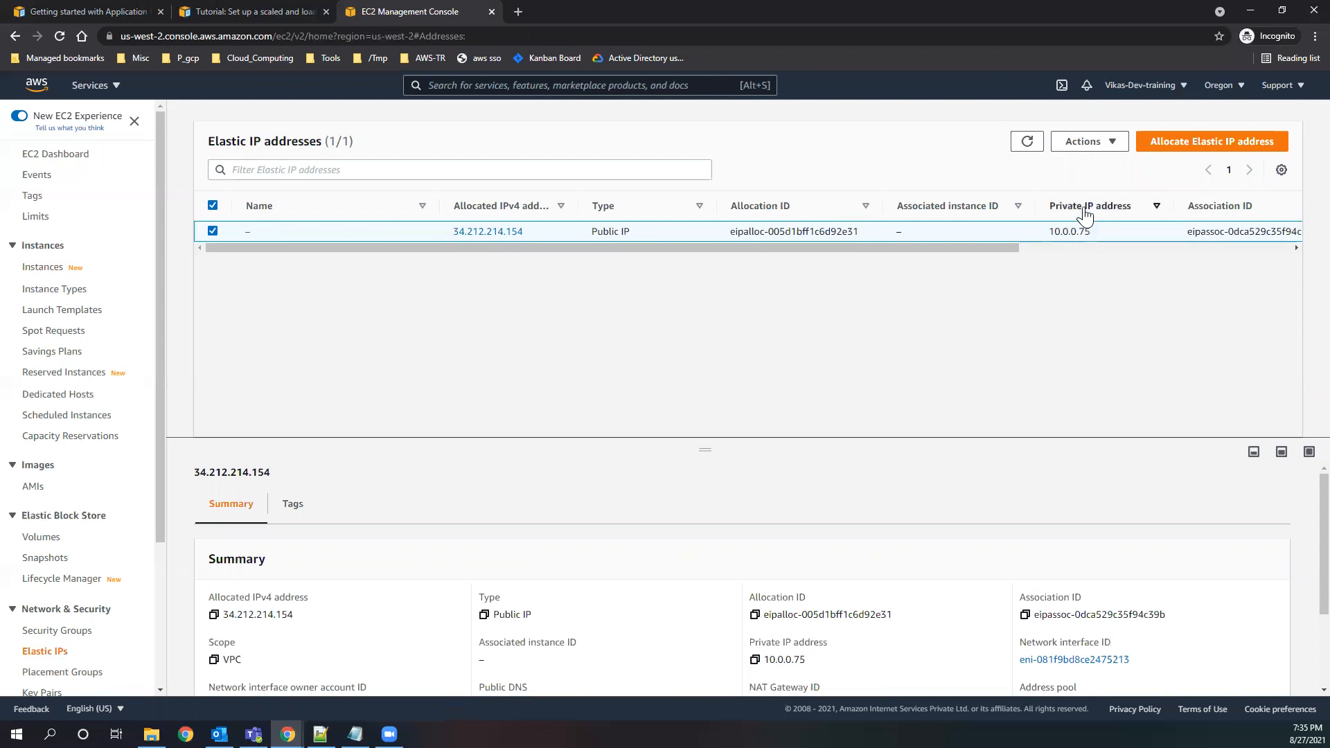
{"action": "scroll", "coordinate": [870, 552], "scroll_direction": "down", "scroll_amount": 2}
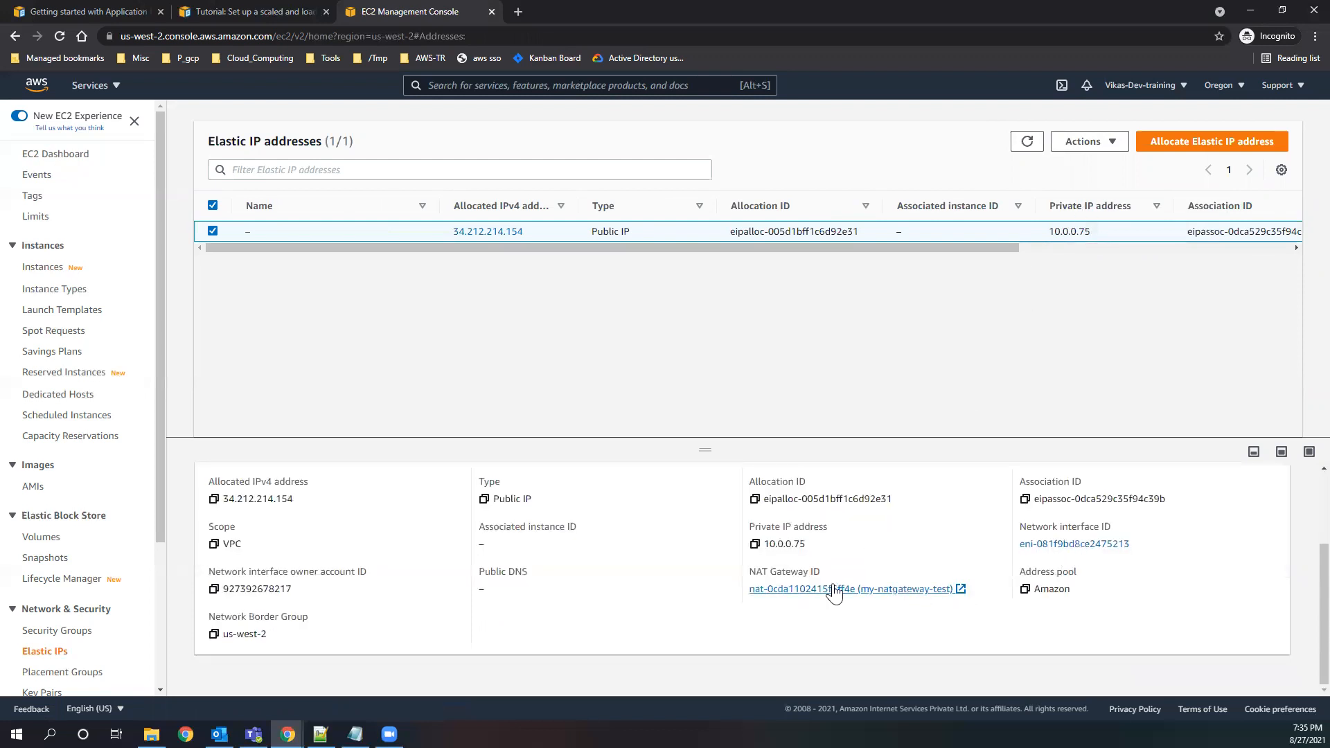
{"action": "left_click_drag", "start_coordinate": [820, 573], "coordinate": [482, 589]}
{"action": "scroll", "coordinate": [82, 558], "scroll_direction": "down", "scroll_amount": 3}
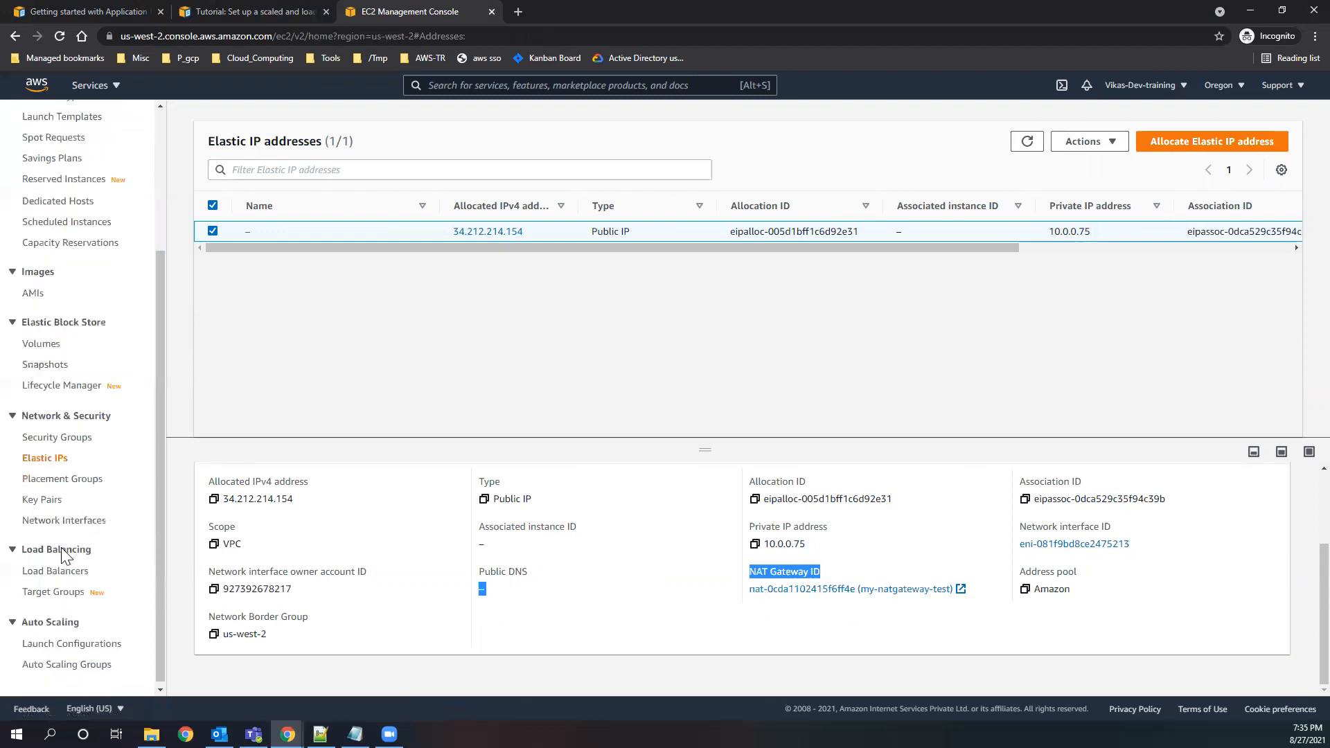
{"action": "left_click", "coordinate": [591, 321]}
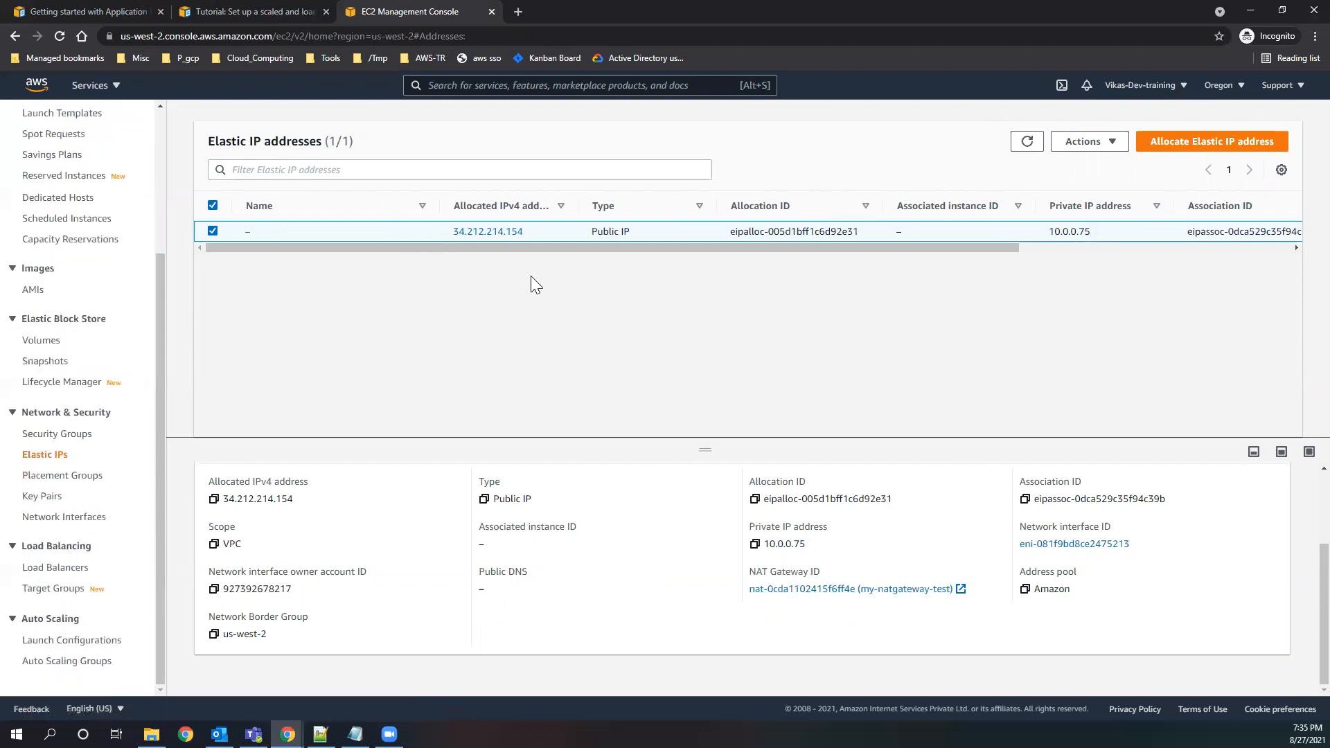
{"action": "left_click_drag", "start_coordinate": [208, 141], "coordinate": [335, 142]}
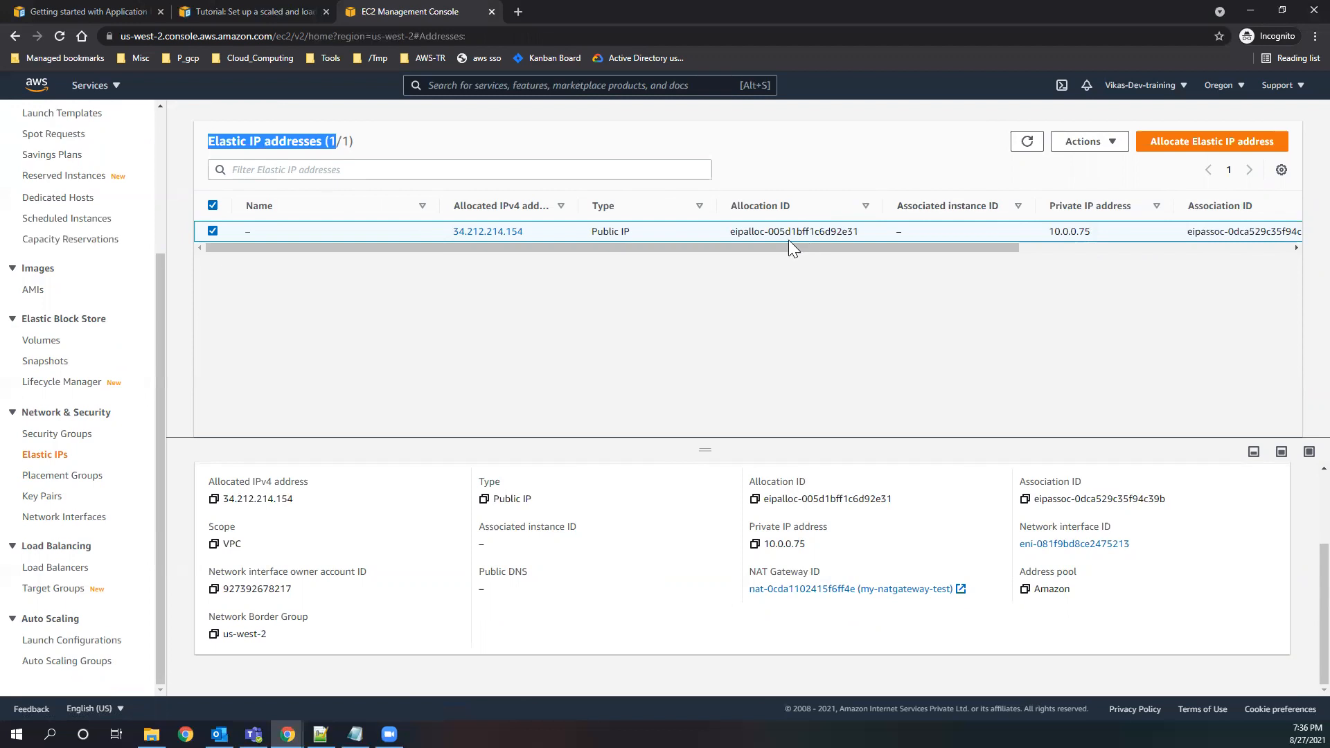
Check the Elastic IP address's allocation ID and open the NAT gateway it is associated with.
{"action": "left_click_drag", "start_coordinate": [728, 233], "coordinate": [878, 237]}
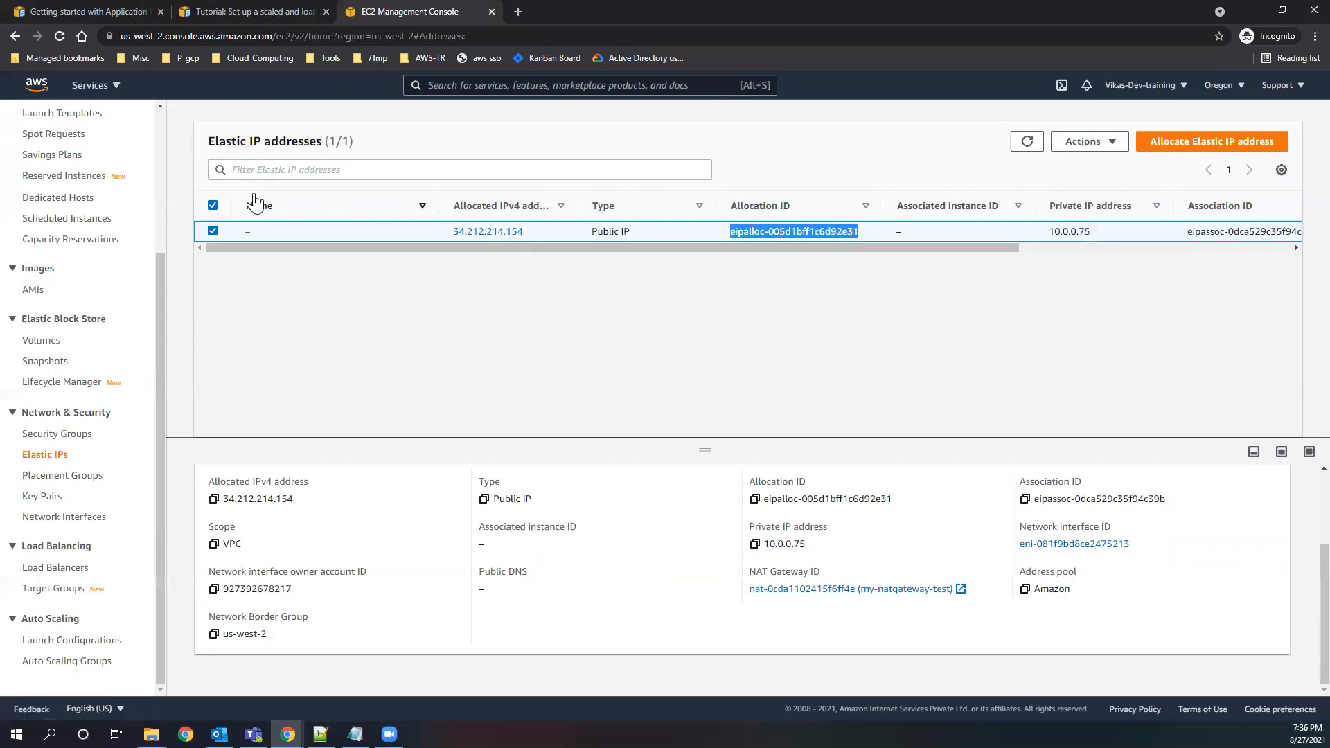
{"action": "left_click_drag", "start_coordinate": [208, 141], "coordinate": [323, 140]}
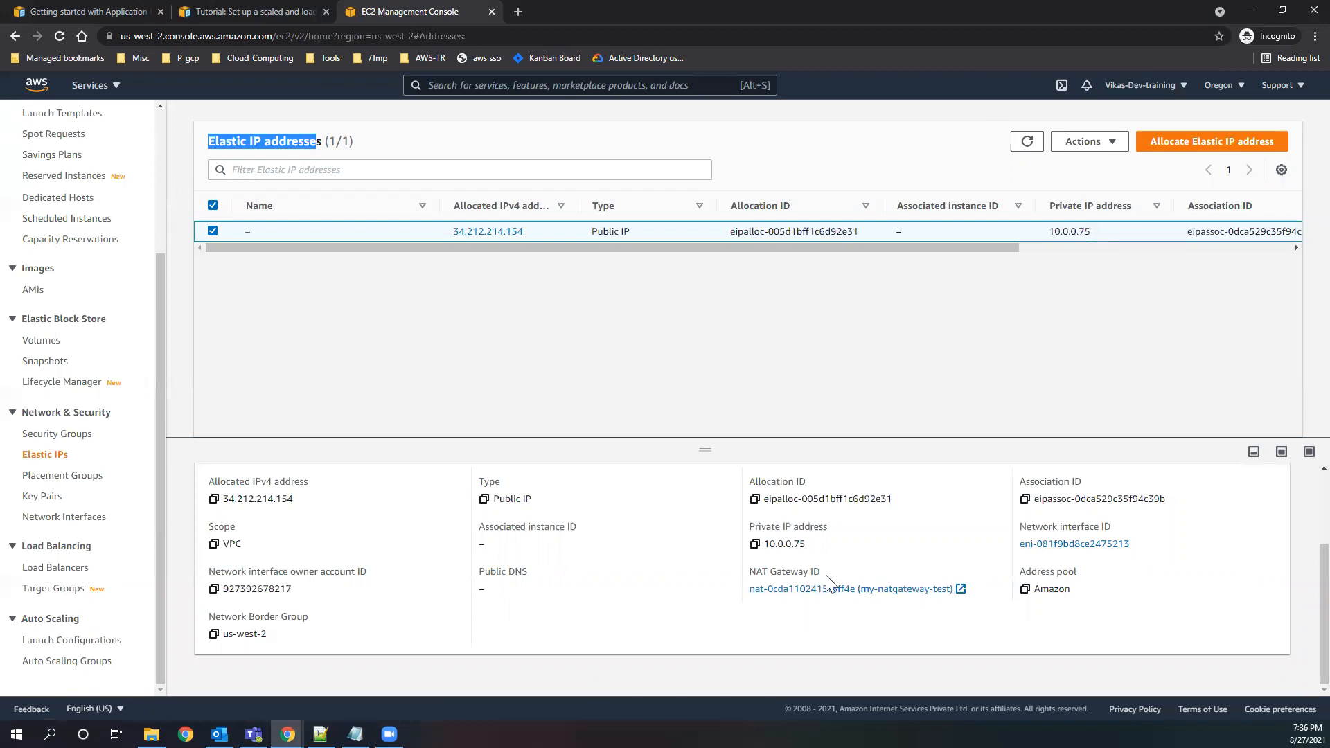
{"action": "left_click", "coordinate": [815, 590]}
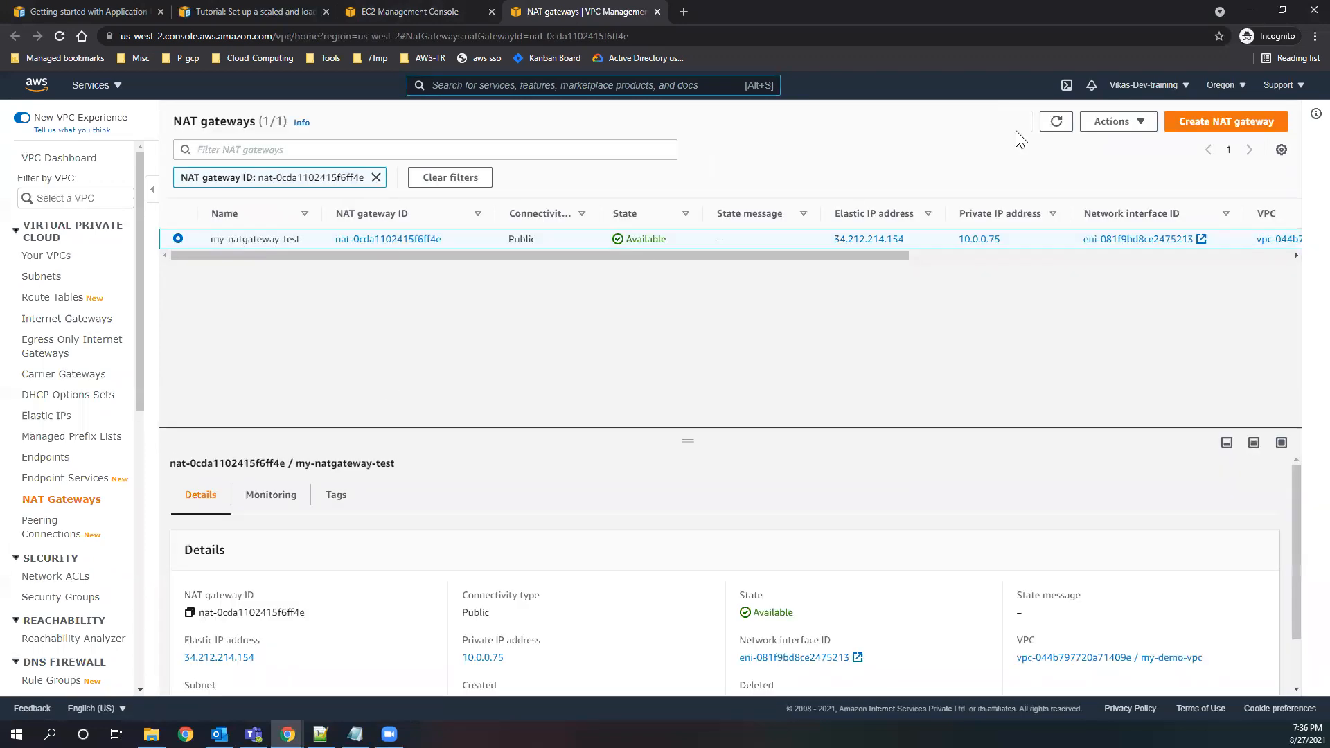
Delete the NAT gateway my-natgateway-test, confirming with the word "delete", and dismiss the resulting notification.
{"action": "left_click", "coordinate": [1107, 124]}
{"action": "left_click", "coordinate": [1137, 186]}
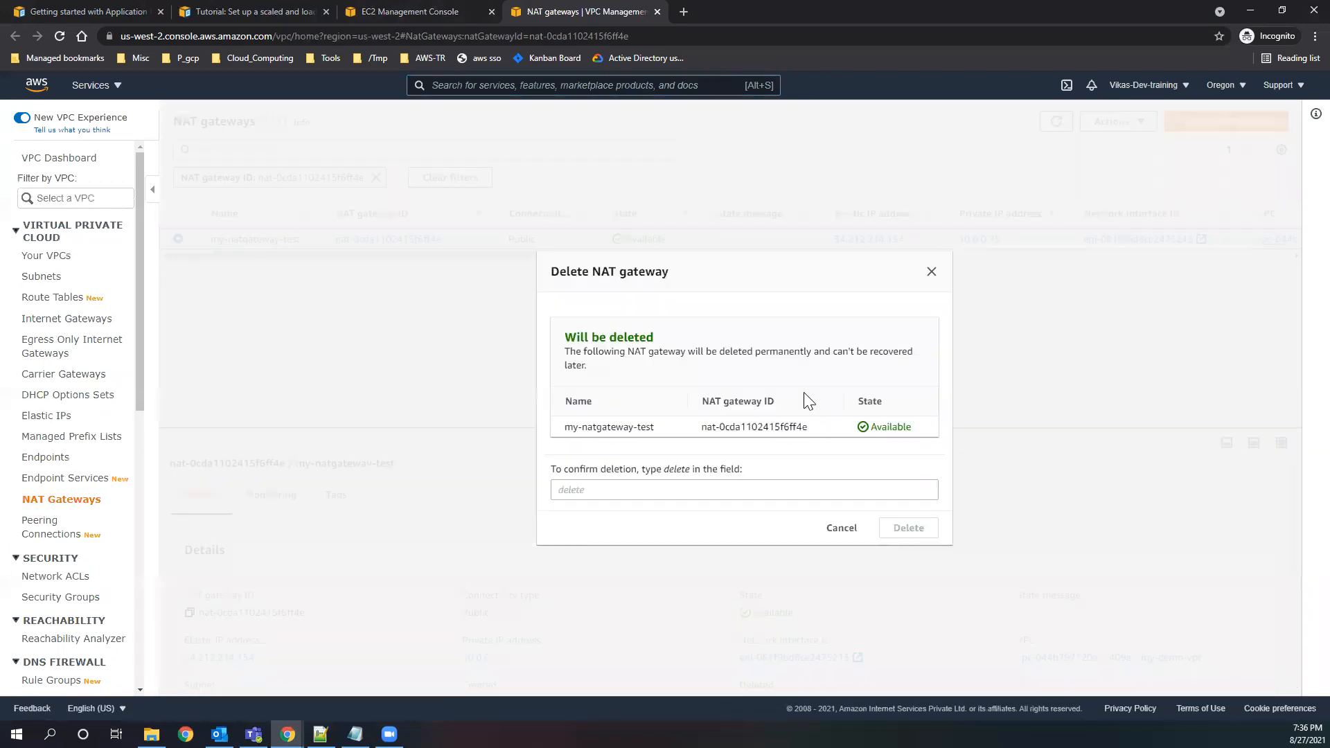
{"action": "double_click", "coordinate": [675, 470]}
{"action": "key", "text": "ctrl+c"}
{"action": "left_click", "coordinate": [646, 489]}
{"action": "key", "text": "ctrl+v"}
{"action": "key", "text": "BackSpace"}
{"action": "left_click", "coordinate": [916, 534]}
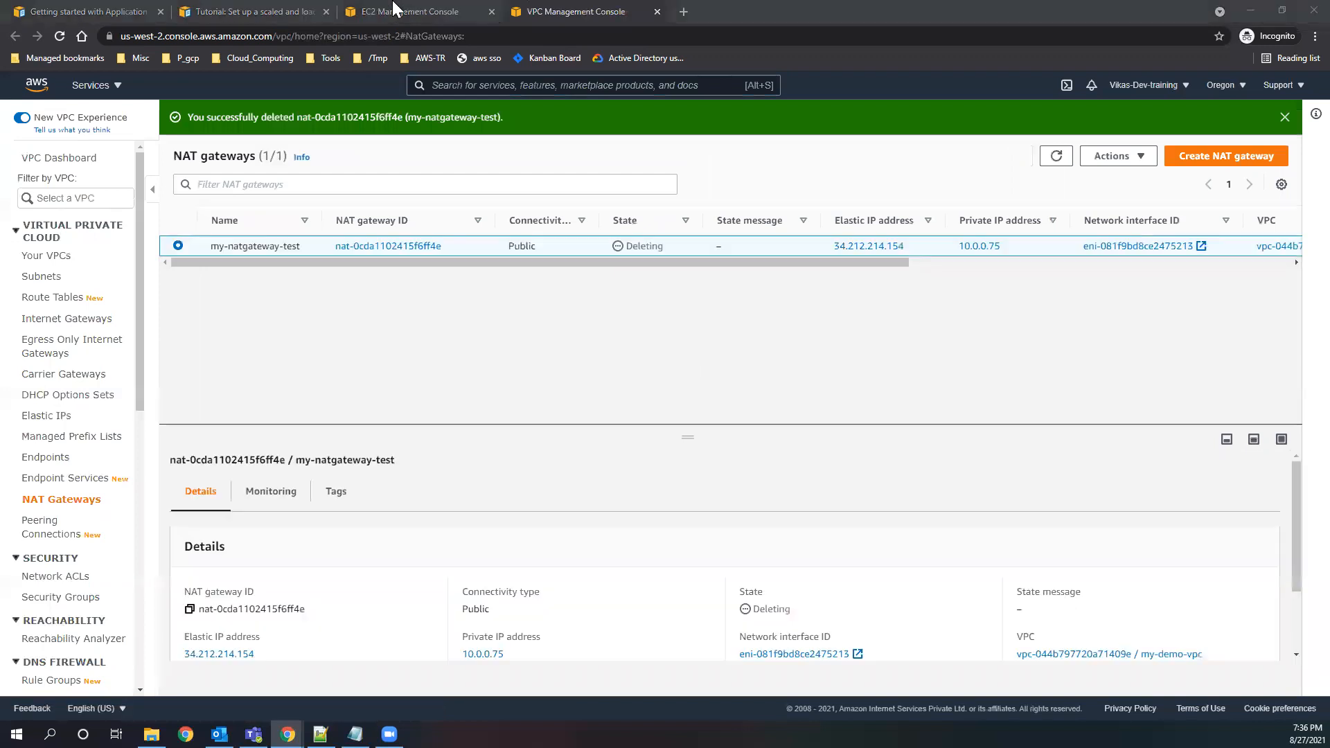
{"action": "left_click", "coordinate": [1285, 117]}
Check the deleted NAT gateway's state by refreshing the NAT gateway list, and review the Elastic IP address list.
{"action": "left_click", "coordinate": [443, 14]}
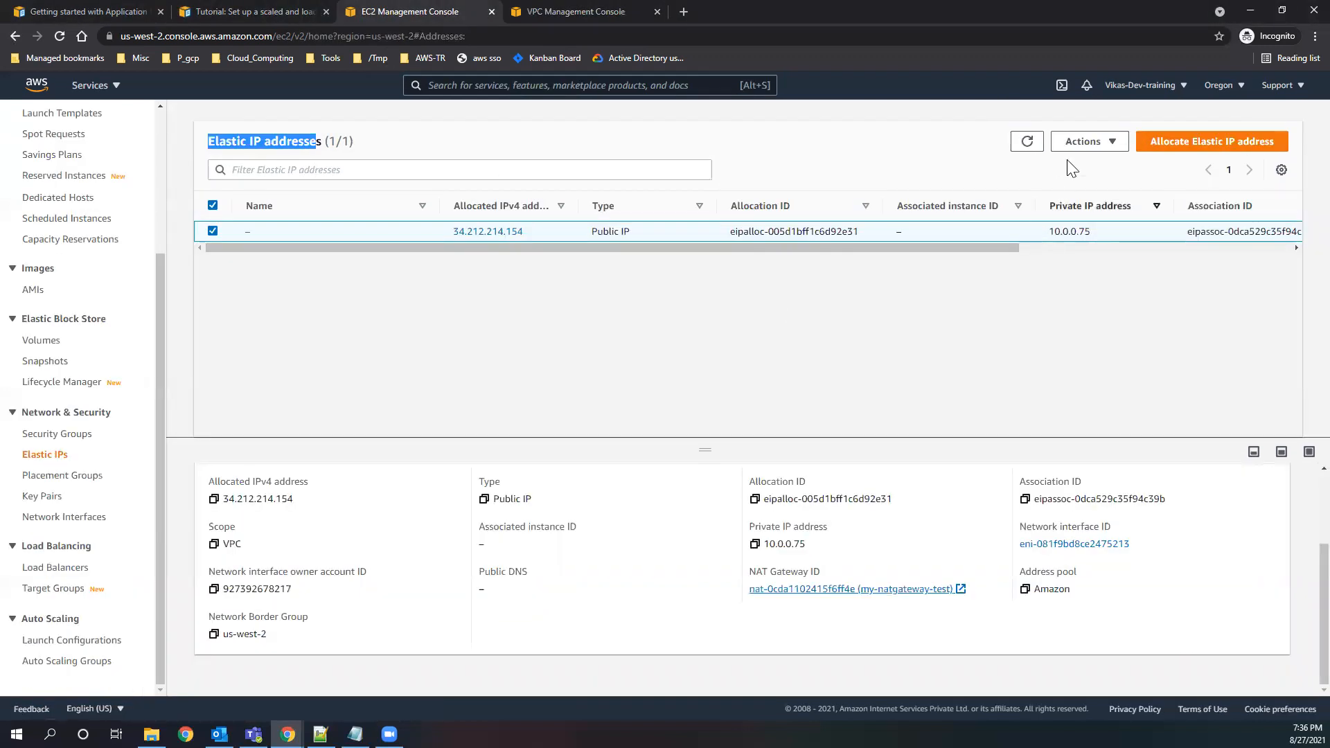
{"action": "left_click", "coordinate": [542, 14]}
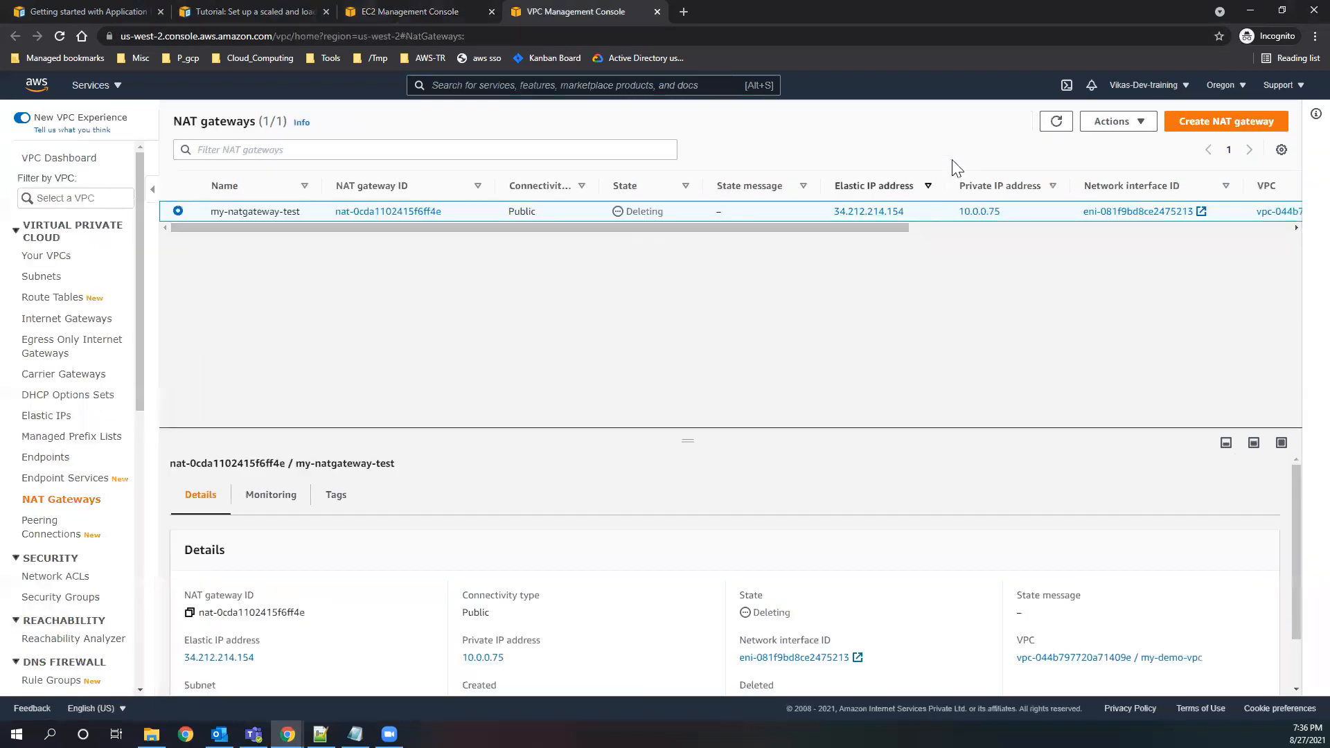
{"action": "left_click", "coordinate": [1057, 123]}
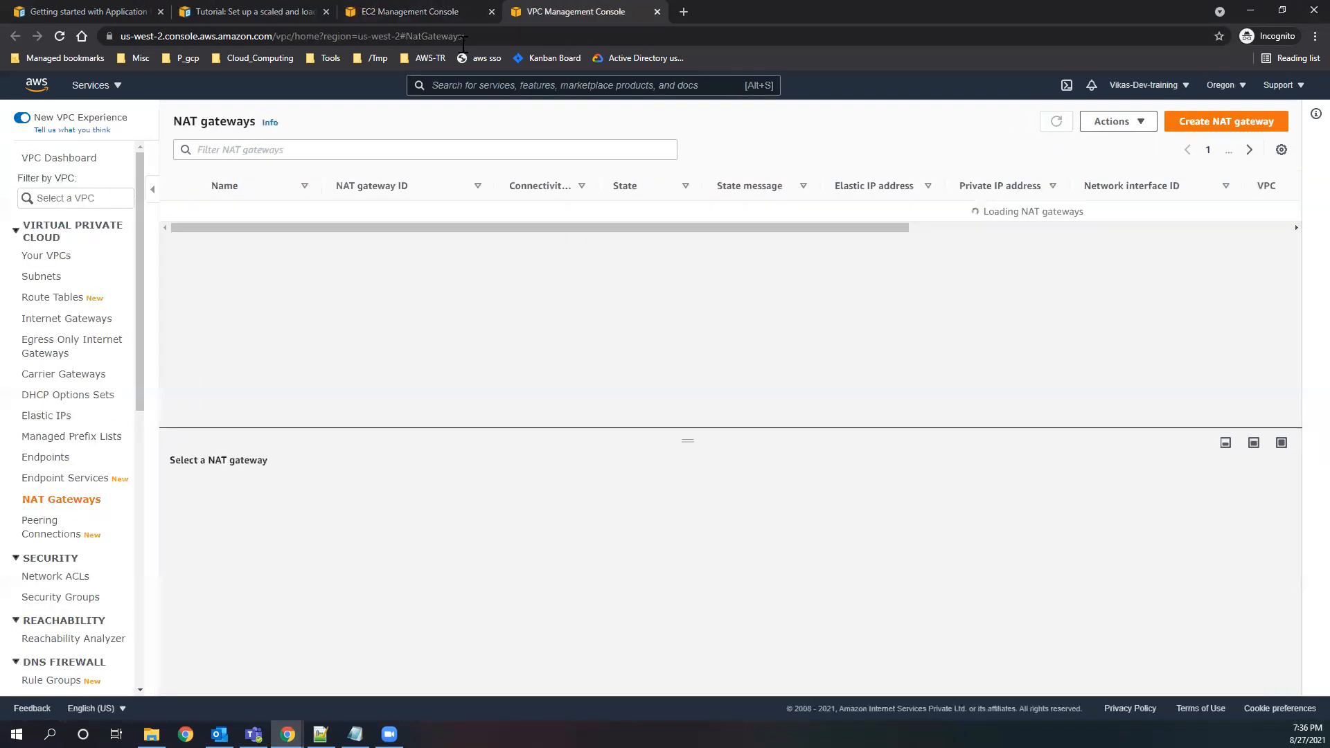
{"action": "left_click", "coordinate": [399, 9]}
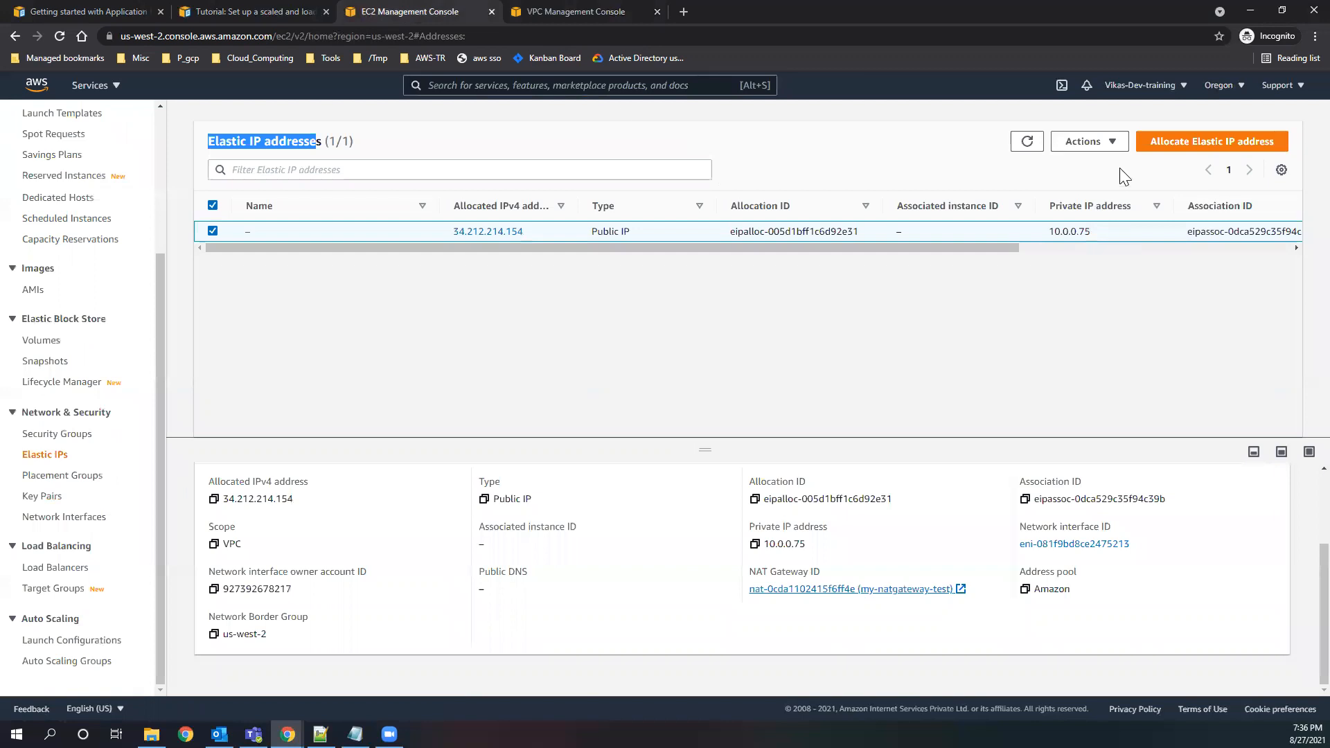
{"action": "left_click", "coordinate": [551, 14]}
{"action": "left_click", "coordinate": [1053, 131]}
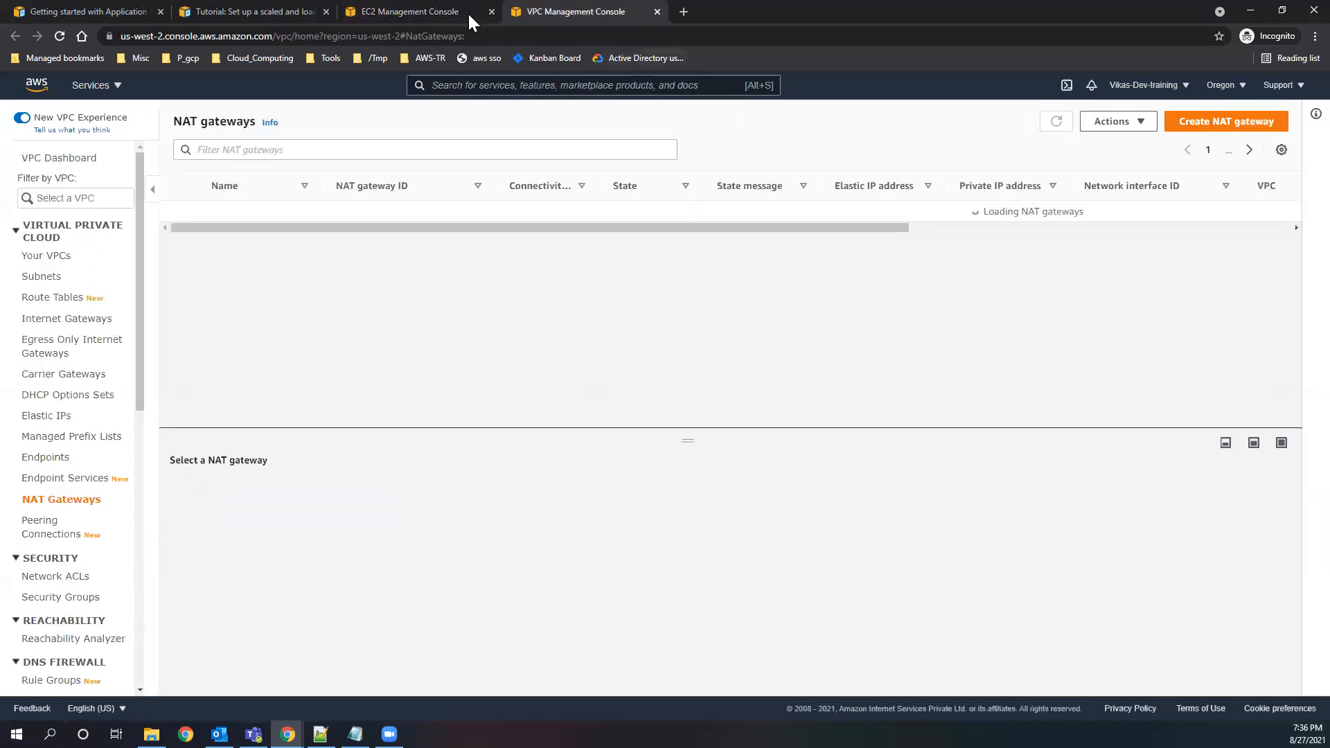
Try to disassociate the Elastic IP address after the NAT gateway deletion.
{"action": "left_click", "coordinate": [452, 9]}
{"action": "left_click", "coordinate": [1101, 151]}
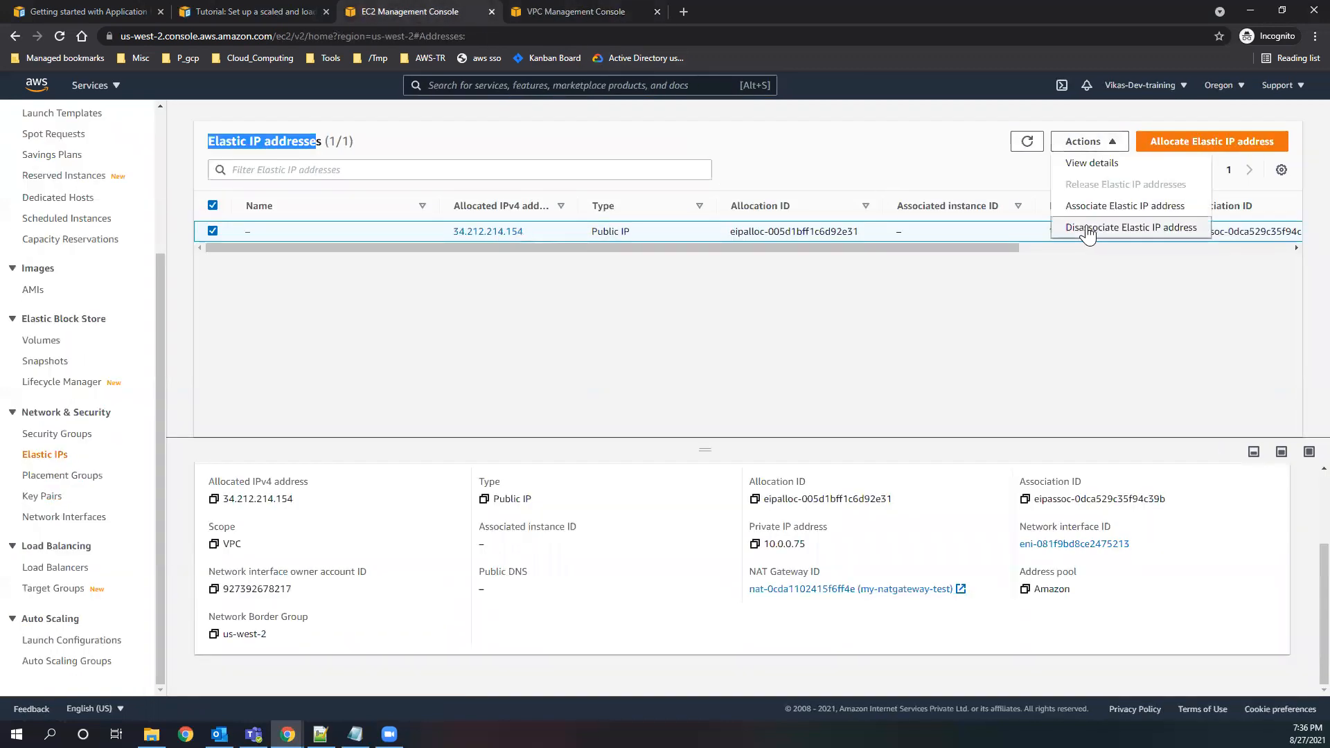
{"action": "left_click", "coordinate": [1128, 226]}
{"action": "left_click", "coordinate": [907, 553]}
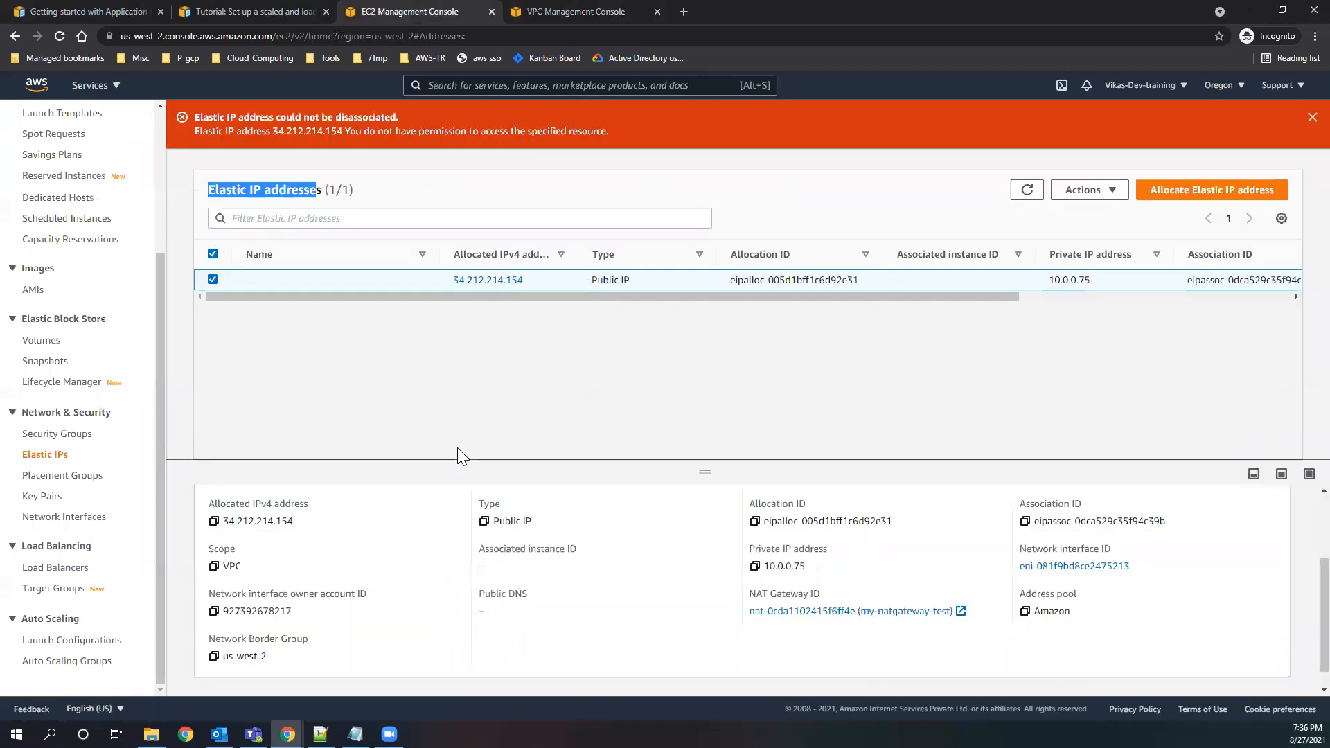
Refresh the NAT gateway list again and examine the Elastic IP's allocated IPv4 address in the address list.
{"action": "left_click", "coordinate": [535, 16]}
{"action": "left_click", "coordinate": [1055, 121]}
{"action": "left_click", "coordinate": [435, 9]}
{"action": "scroll", "coordinate": [162, 359], "scroll_direction": "up", "scroll_amount": 3}
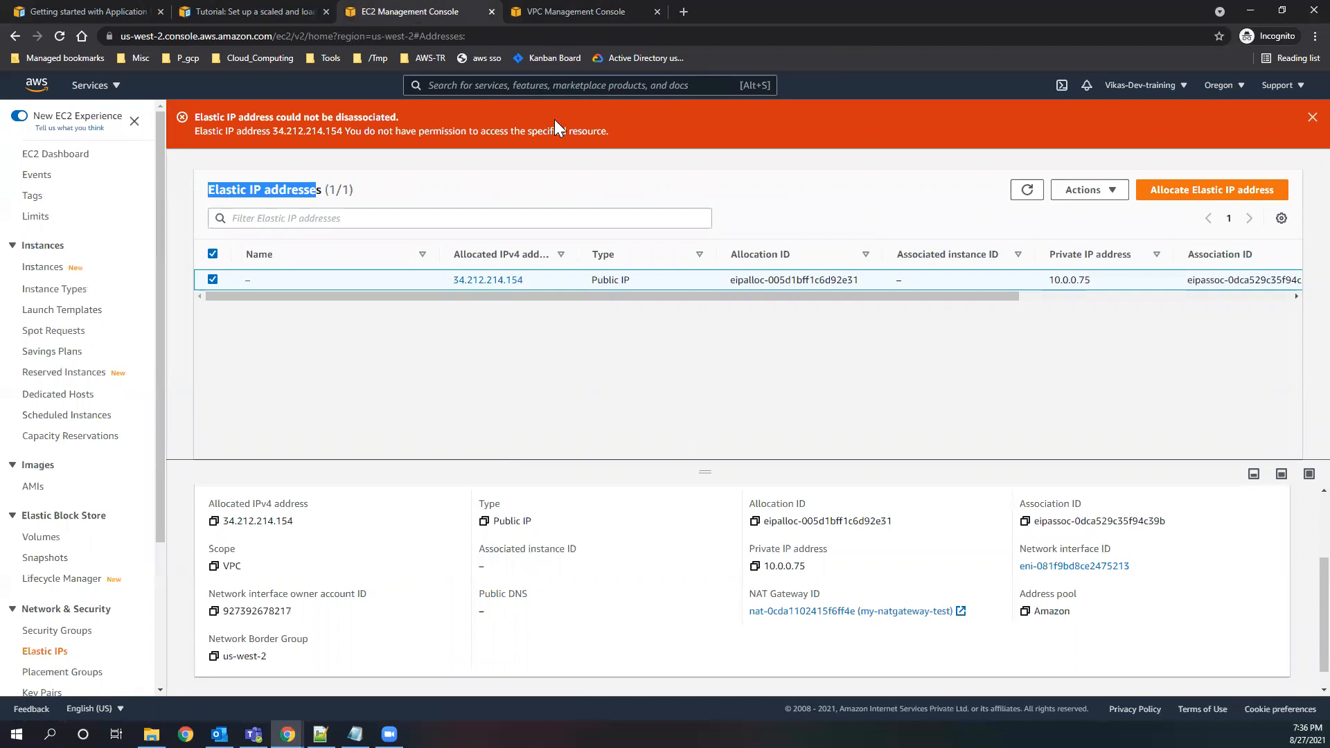
{"action": "left_click_drag", "start_coordinate": [449, 278], "coordinate": [522, 281]}
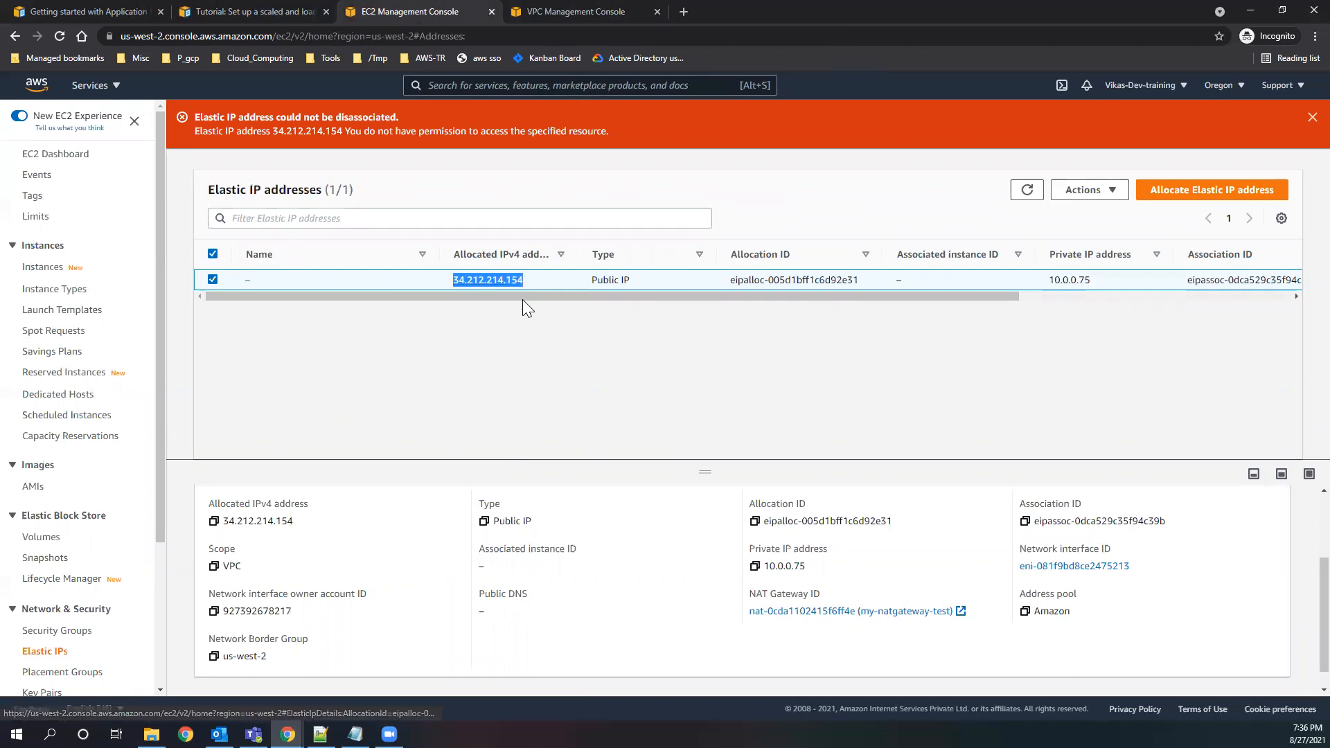
{"action": "left_click", "coordinate": [473, 346]}
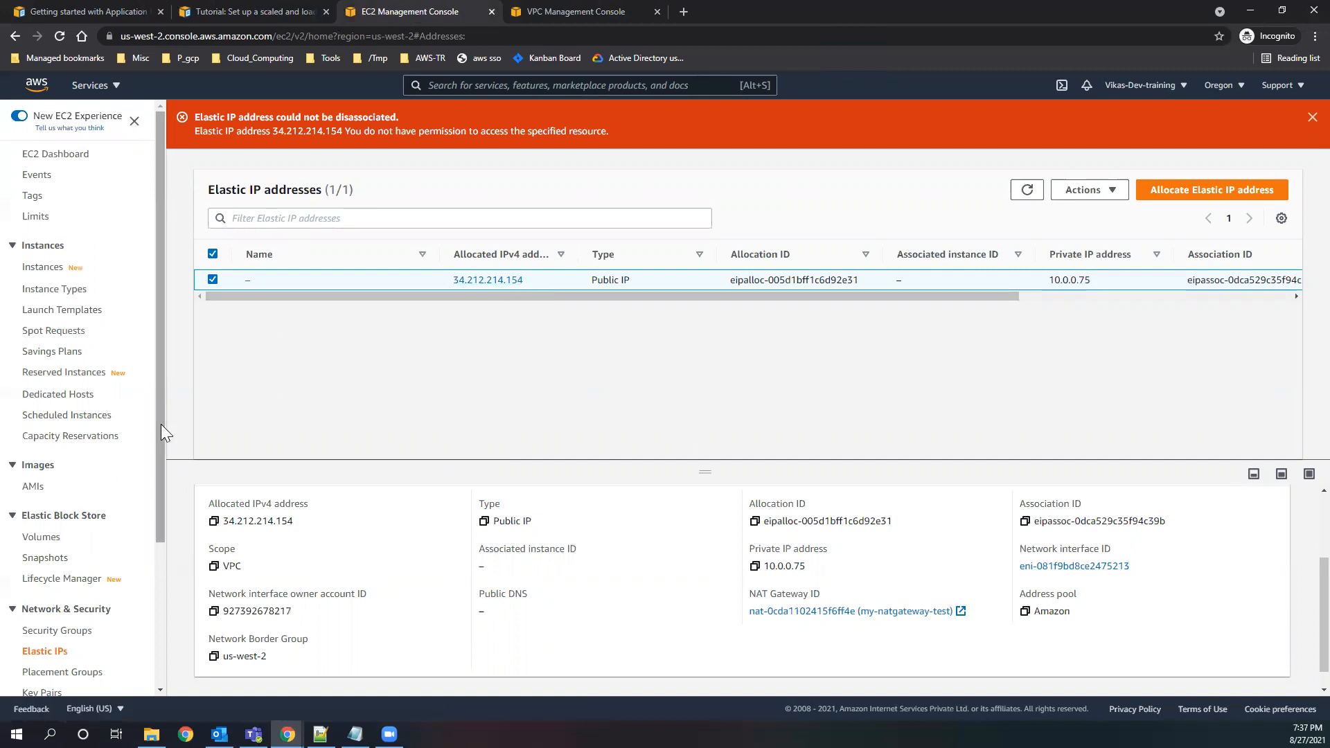
Return to the EC2 dashboard, open the load balancer list and start creating a load balancer.
{"action": "left_click", "coordinate": [66, 157]}
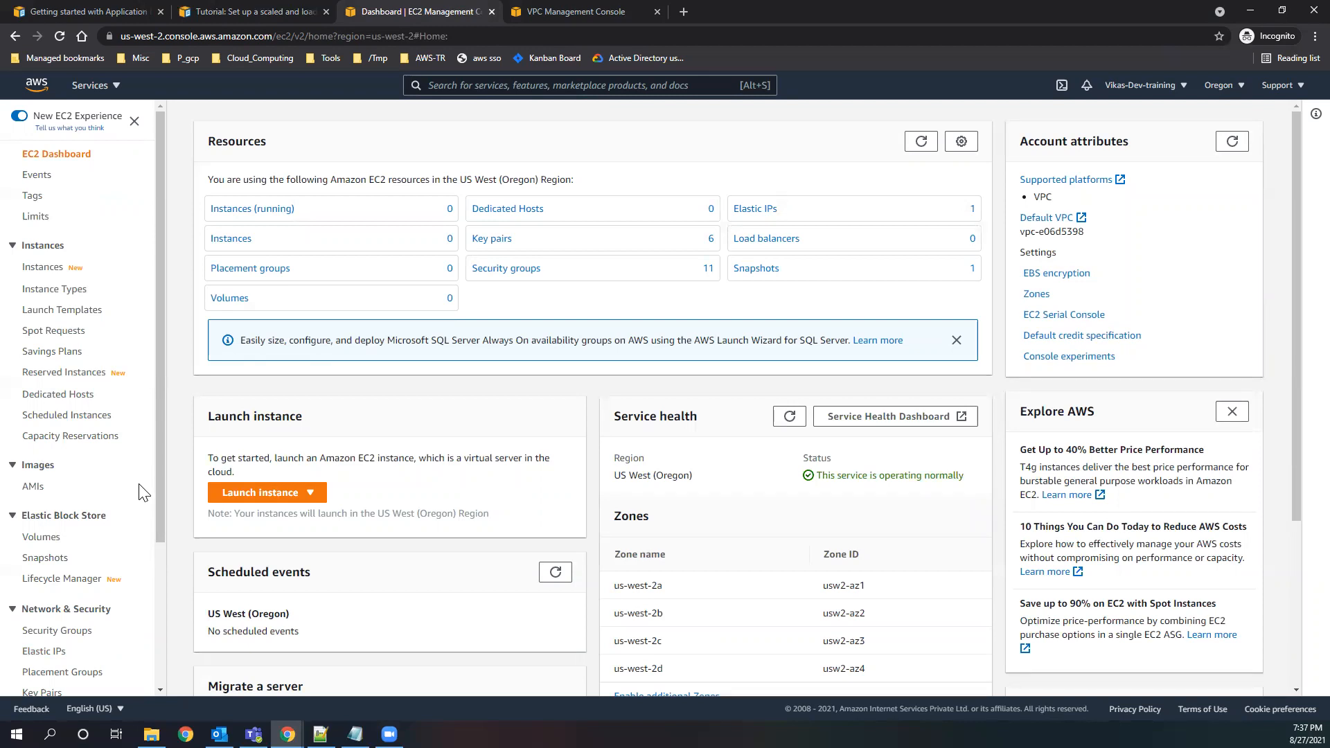
{"action": "scroll", "coordinate": [138, 523], "scroll_direction": "down", "scroll_amount": 3}
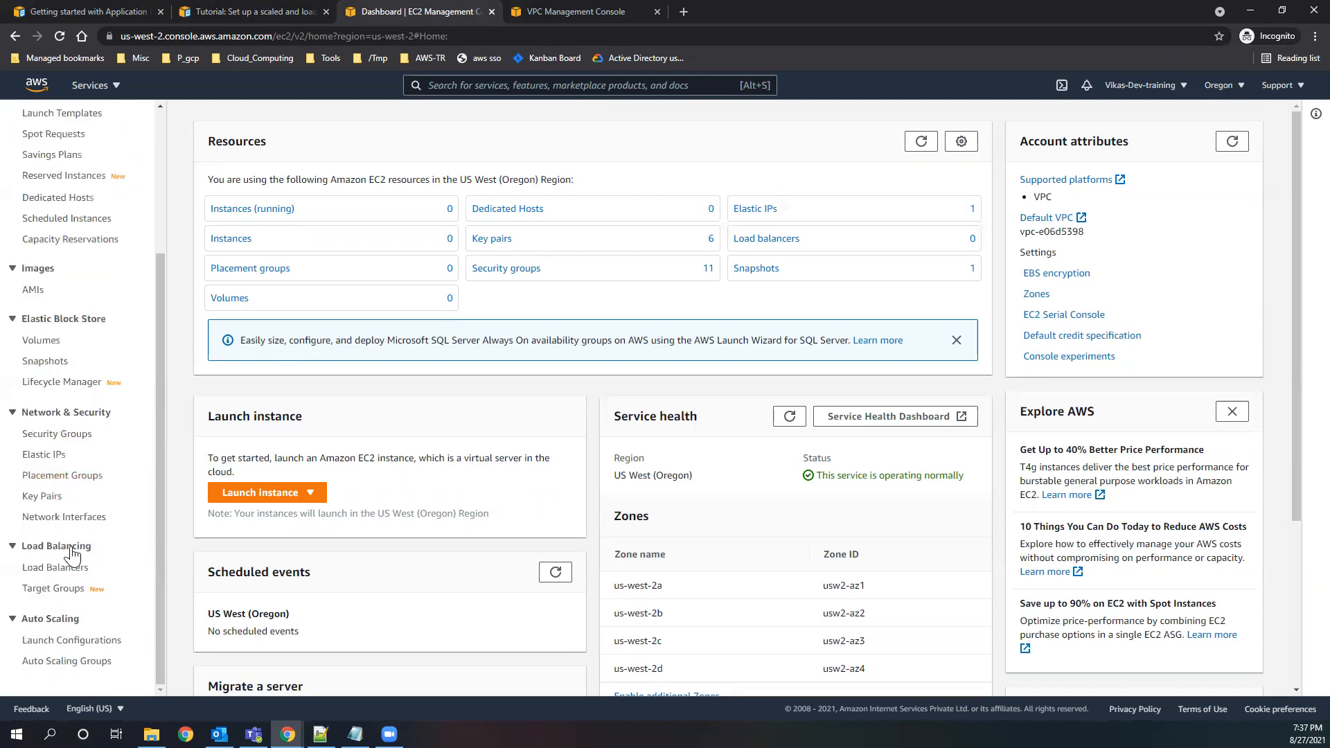
{"action": "left_click", "coordinate": [31, 546]}
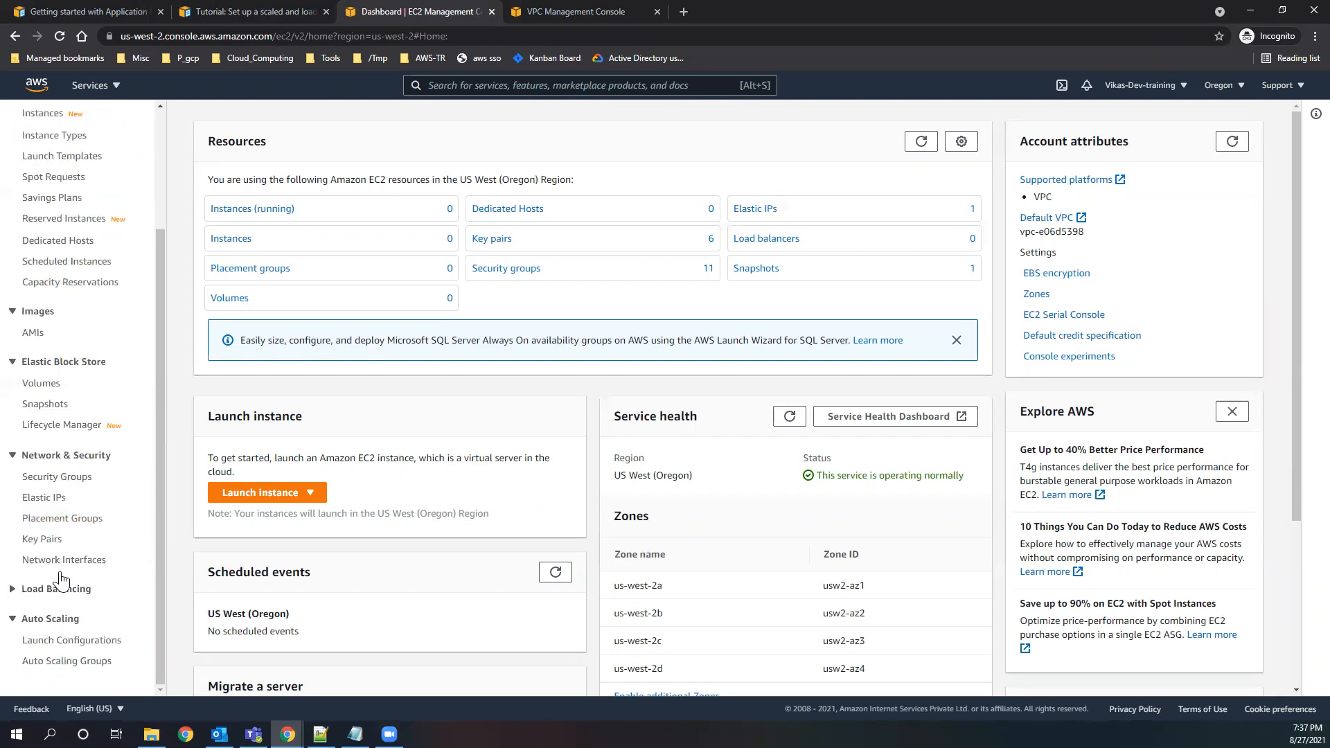
{"action": "left_click", "coordinate": [57, 587]}
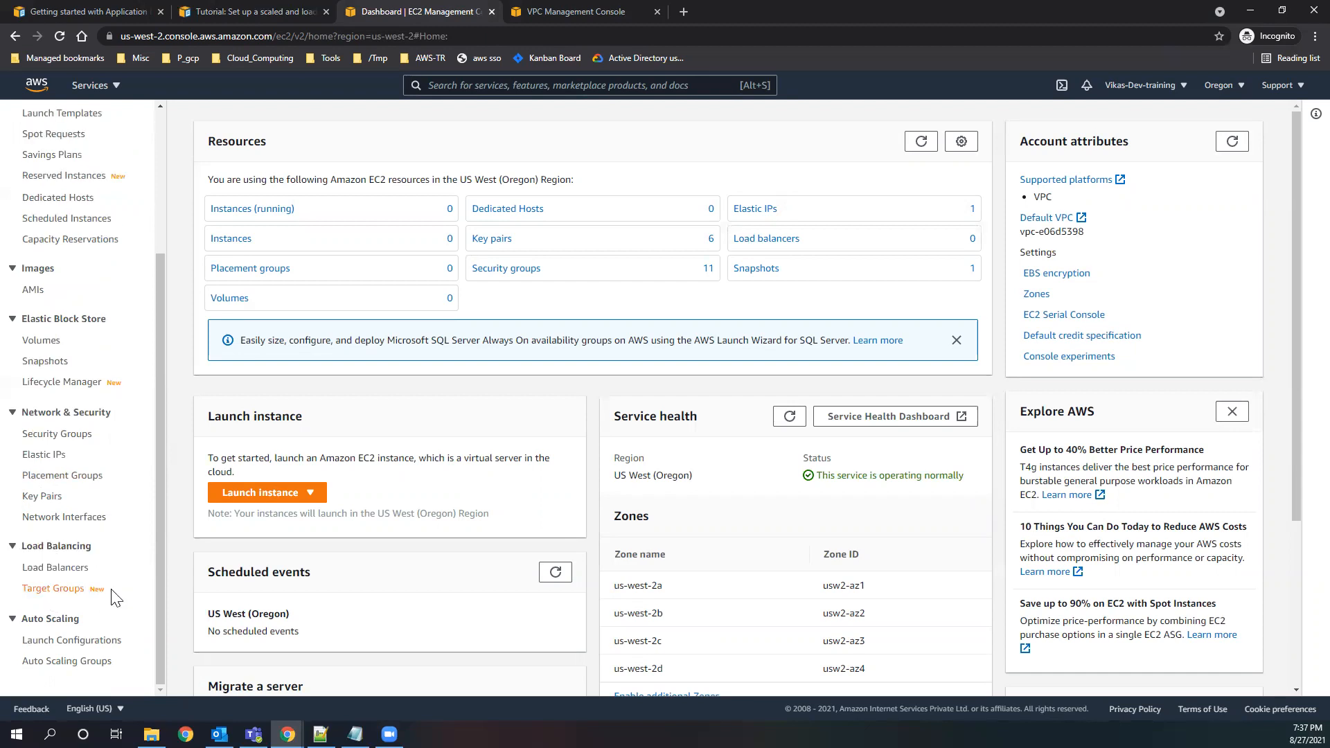
{"action": "left_click", "coordinate": [59, 569]}
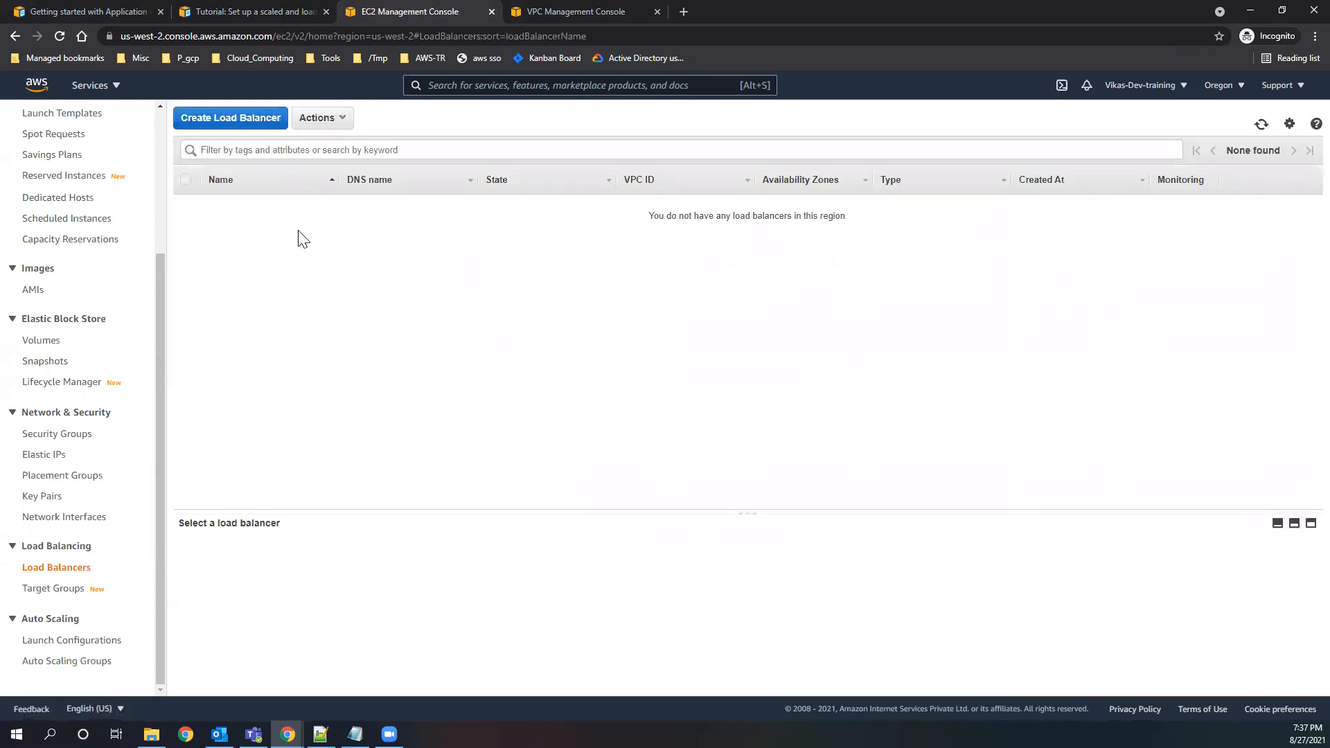
{"action": "left_click", "coordinate": [222, 130]}
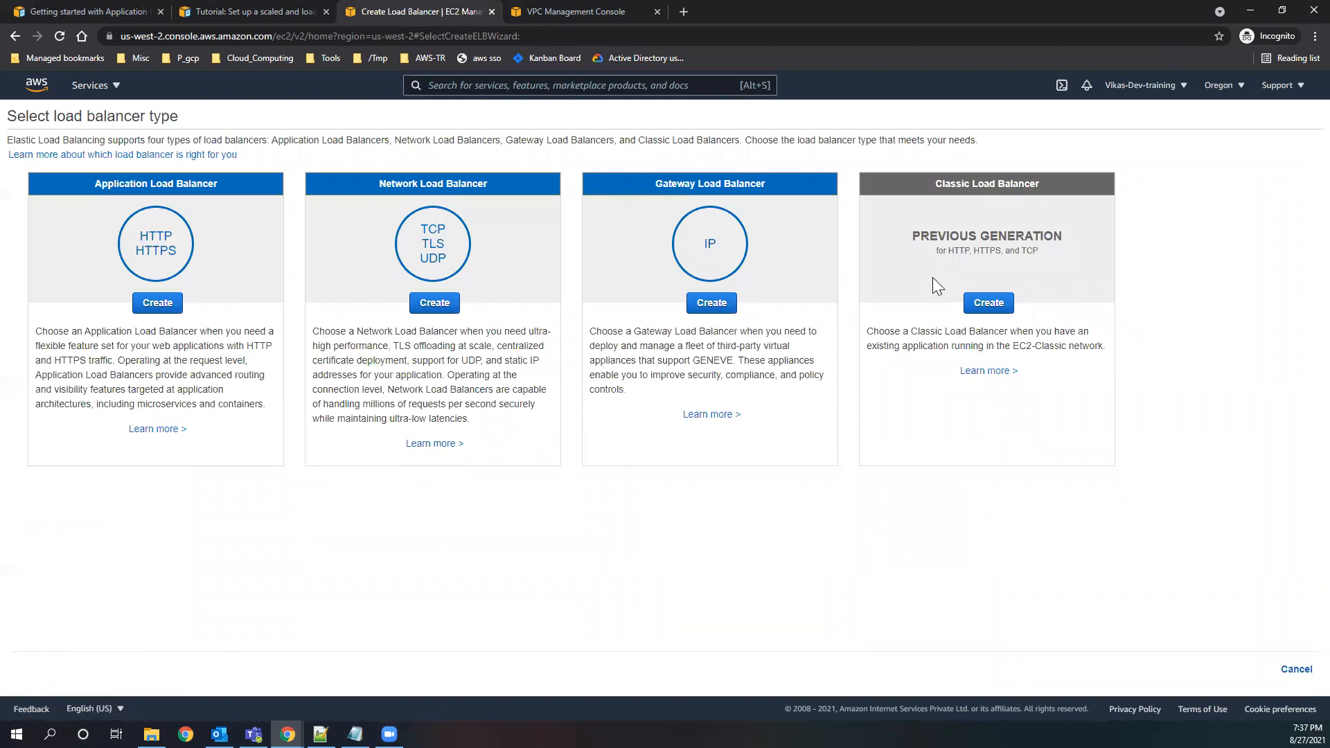
Examine the Classic Load Balancer's generation label, the Network and Application Load Balancer protocols, and the Gateway Load Balancer description.
{"action": "left_click_drag", "start_coordinate": [913, 236], "coordinate": [1066, 237]}
{"action": "left_click", "coordinate": [643, 511]}
{"action": "left_click_drag", "start_coordinate": [448, 262], "coordinate": [420, 225]}
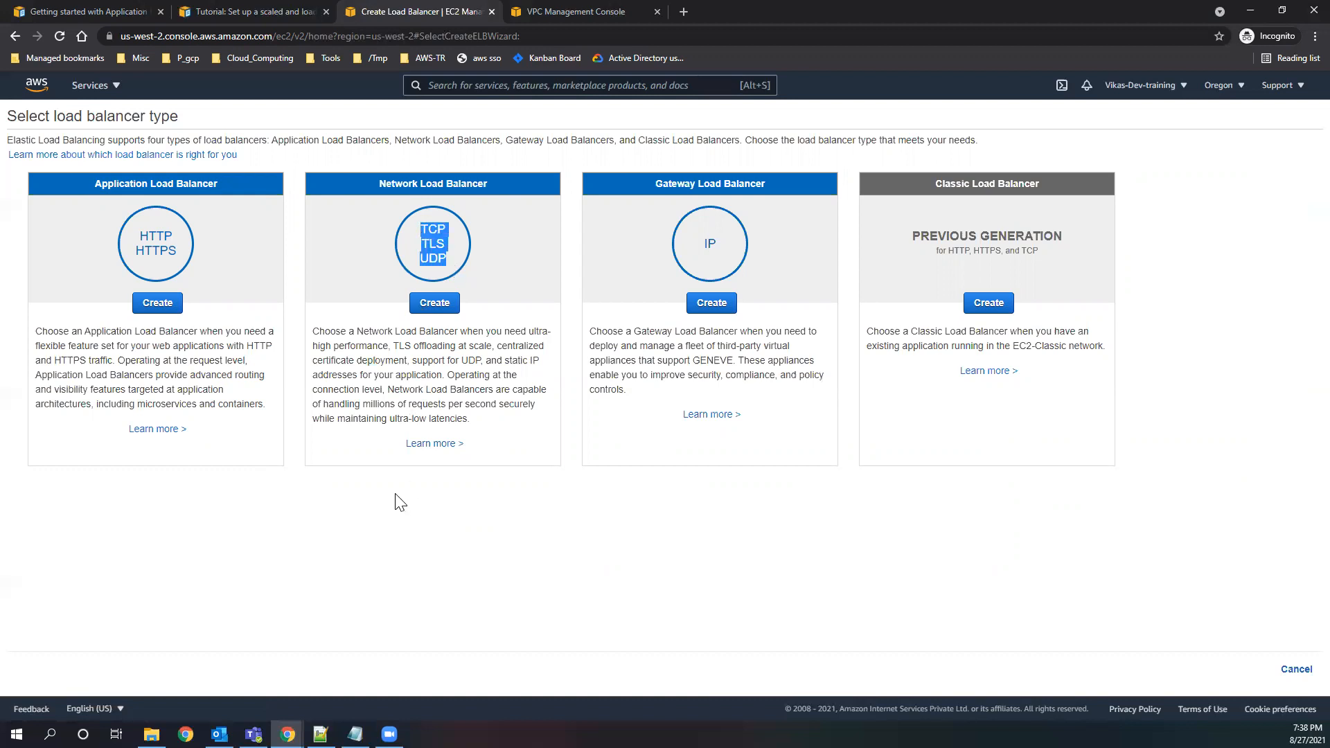
{"action": "left_click_drag", "start_coordinate": [185, 258], "coordinate": [136, 231]}
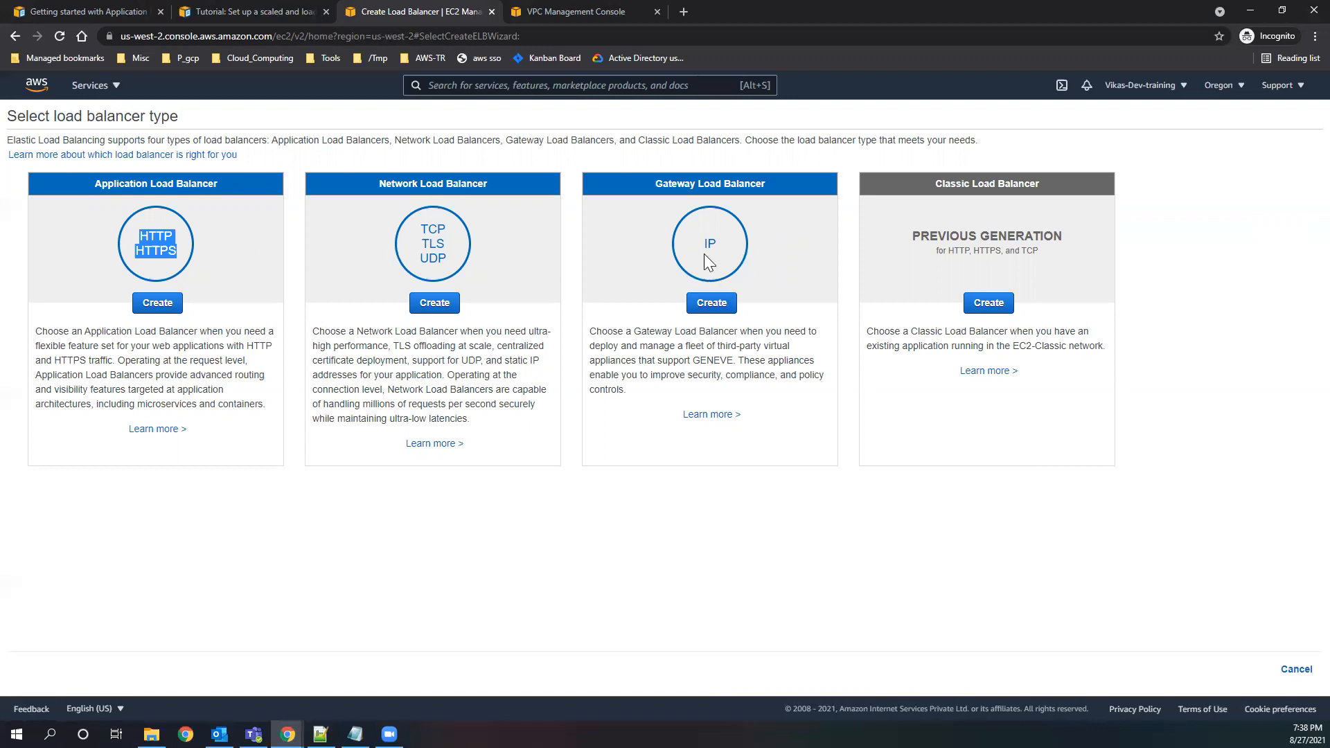
{"action": "left_click_drag", "start_coordinate": [732, 360], "coordinate": [594, 331]}
{"action": "left_click_drag", "start_coordinate": [638, 395], "coordinate": [592, 332]}
{"action": "left_click", "coordinate": [664, 401]}
Compare the Application Load Balancer's protocols with the Network Load Balancer's protocols, request capacity and latency.
{"action": "left_click_drag", "start_coordinate": [143, 242], "coordinate": [143, 238]}
{"action": "left_click", "coordinate": [429, 237]}
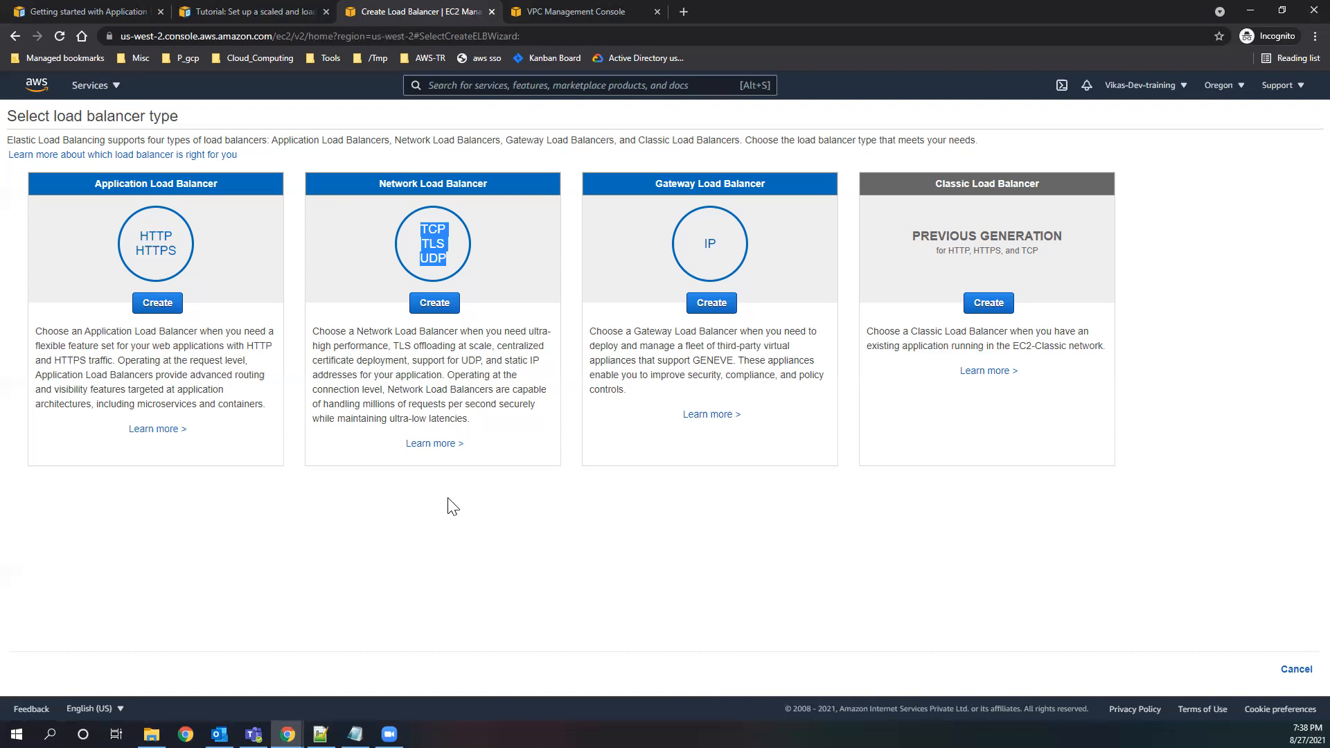
{"action": "left_click_drag", "start_coordinate": [361, 405], "coordinate": [412, 420]}
{"action": "left_click_drag", "start_coordinate": [458, 418], "coordinate": [469, 419]}
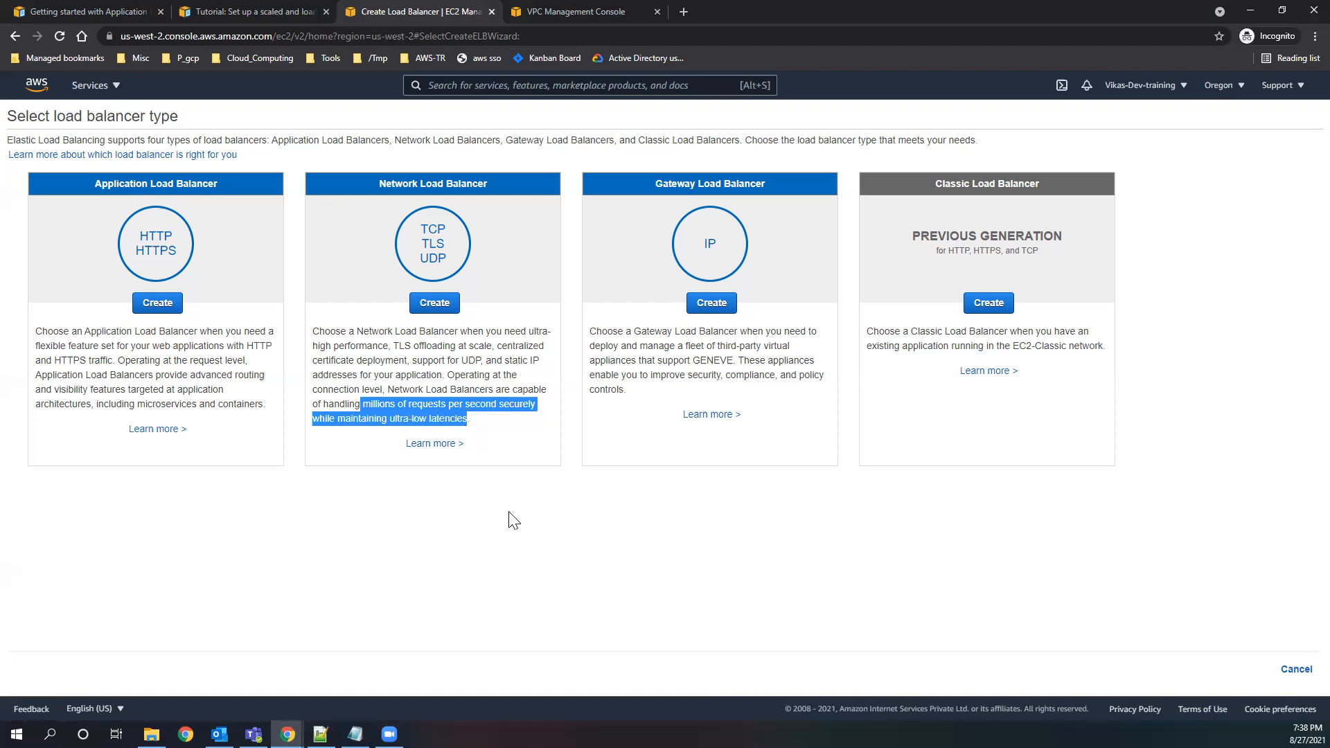
{"action": "left_click", "coordinate": [173, 252]}
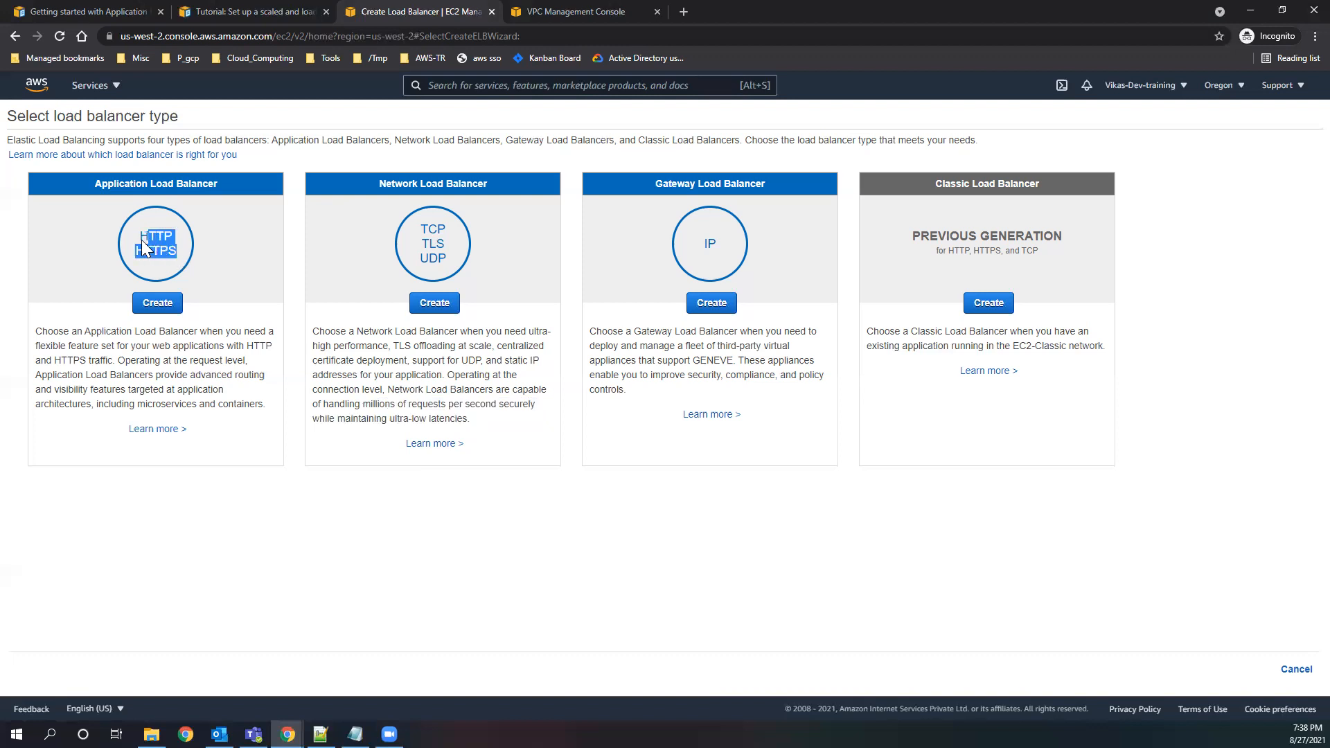
{"action": "left_click_drag", "start_coordinate": [188, 257], "coordinate": [141, 235]}
Review the Gateway Load Balancer's virtual appliance use, then compare the Network Load Balancer's performance with the Application Load Balancer's protocols.
{"action": "left_click_drag", "start_coordinate": [635, 362], "coordinate": [763, 346]}
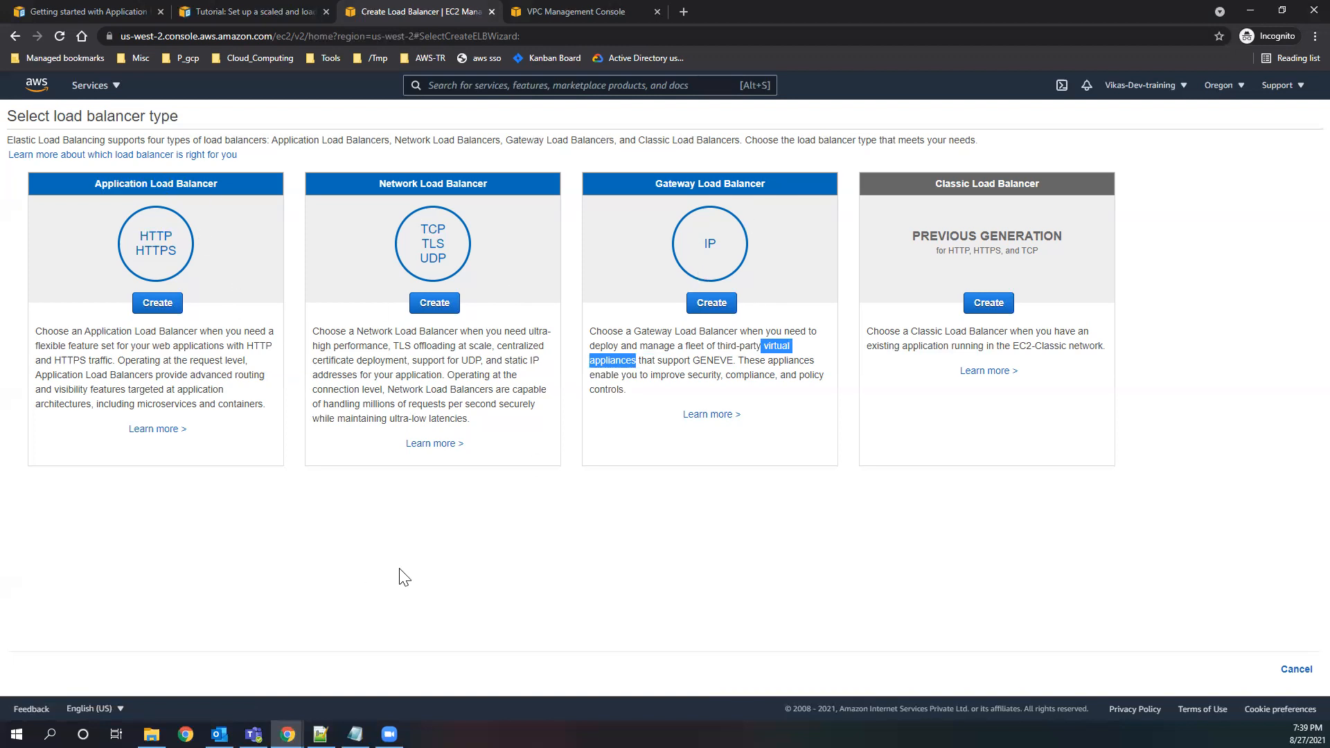
{"action": "left_click_drag", "start_coordinate": [390, 418], "coordinate": [472, 418]}
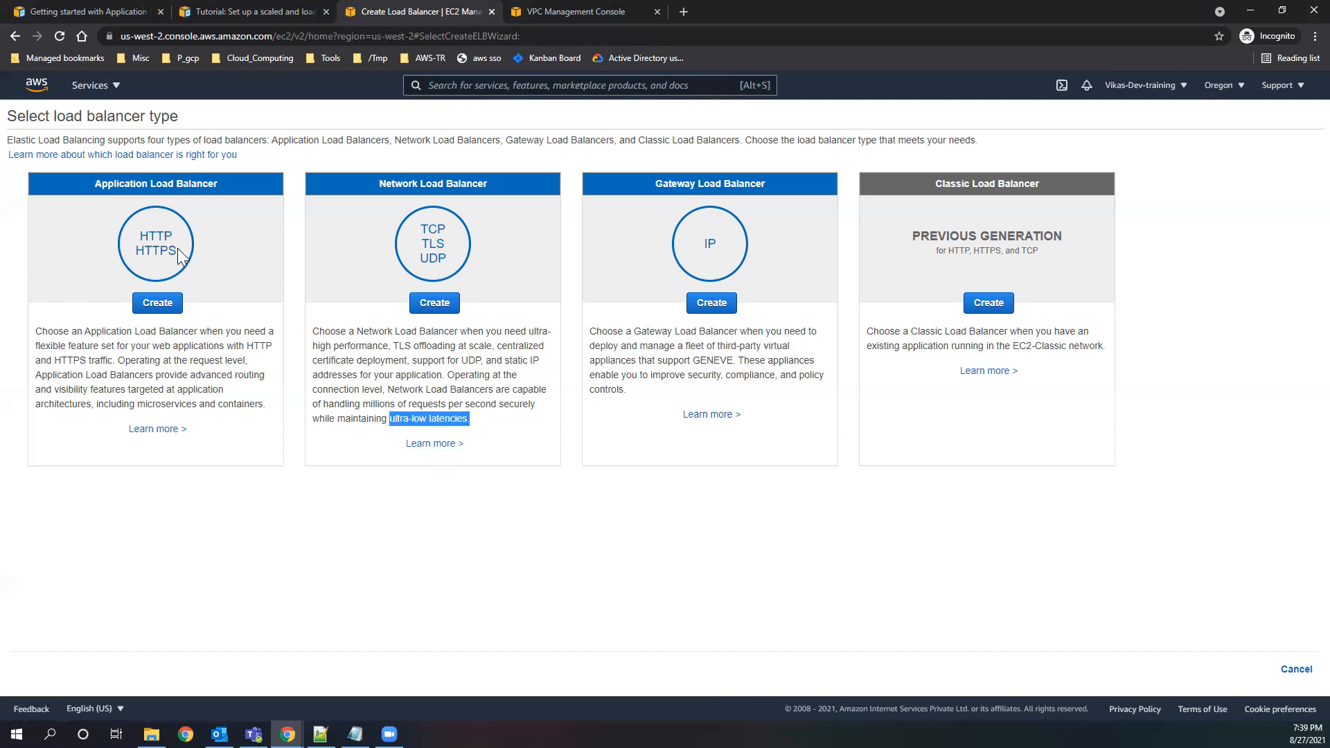
{"action": "left_click_drag", "start_coordinate": [177, 248], "coordinate": [148, 239]}
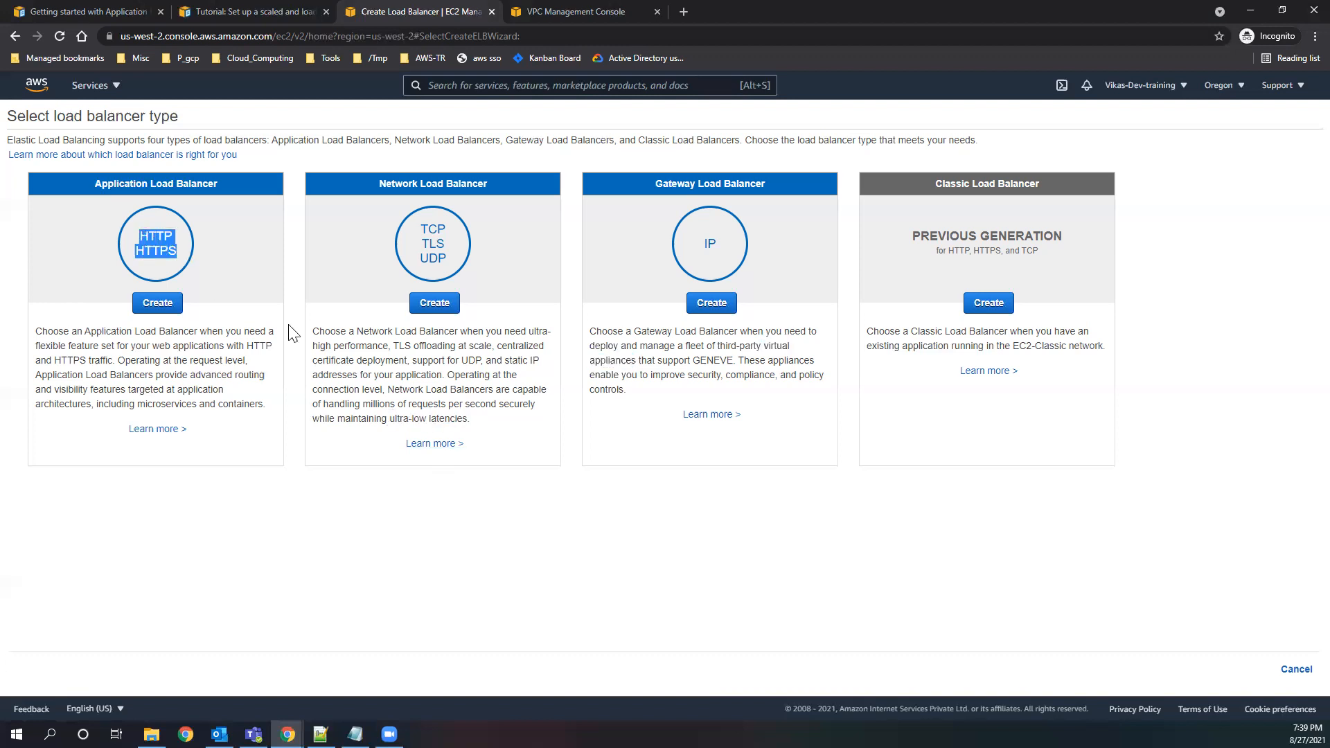
{"action": "left_click", "coordinate": [401, 417]}
{"action": "left_click_drag", "start_coordinate": [360, 405], "coordinate": [469, 419]}
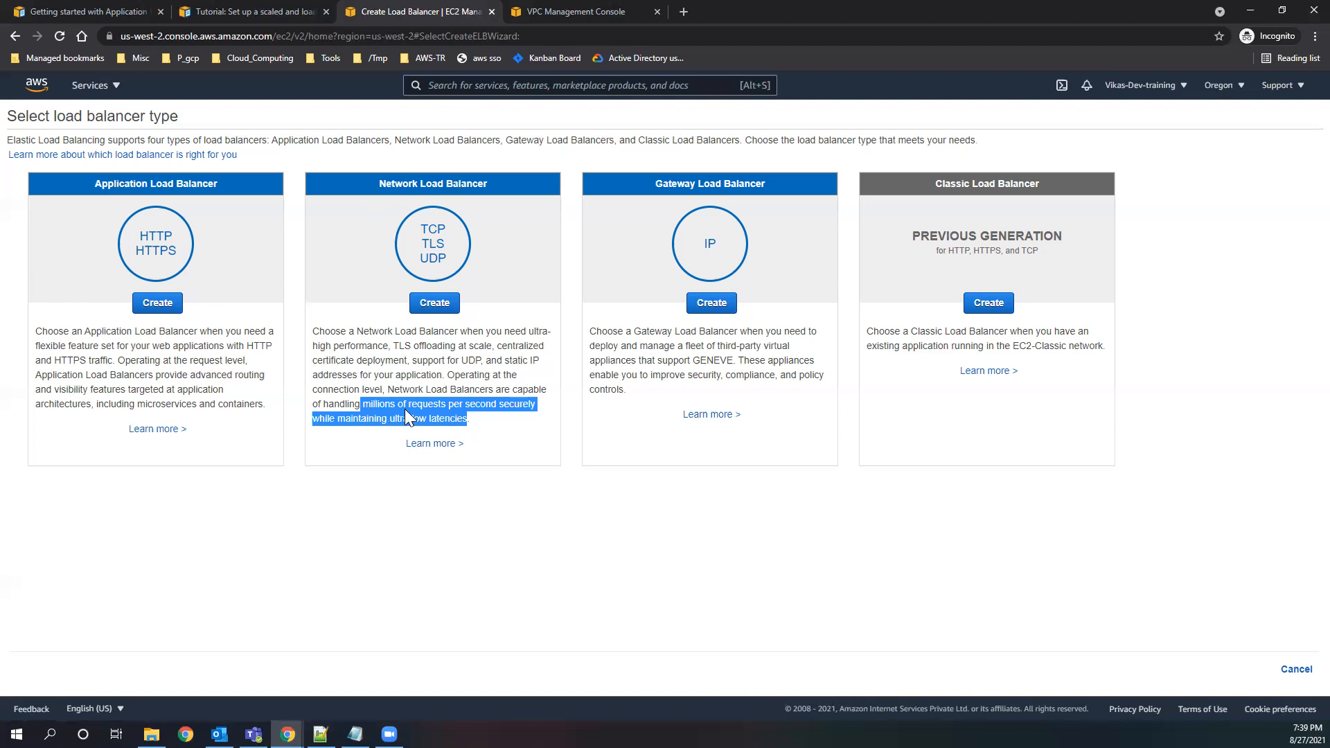
{"action": "left_click_drag", "start_coordinate": [180, 254], "coordinate": [141, 248]}
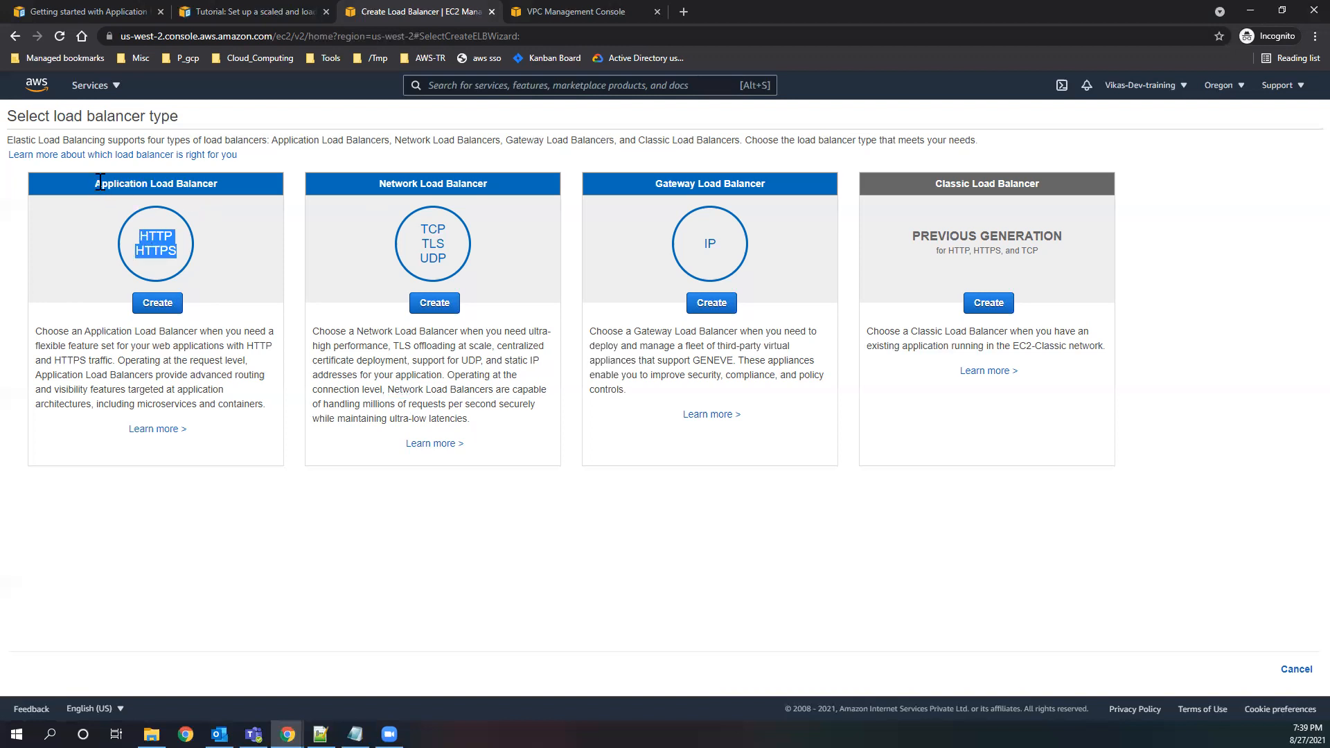
{"action": "left_click", "coordinate": [172, 184]}
Review the Classic Load Balancer's generation, the Gateway Load Balancer's GENEVE support, and the Application Load Balancer's target architectures.
{"action": "left_click_drag", "start_coordinate": [910, 236], "coordinate": [1060, 234]}
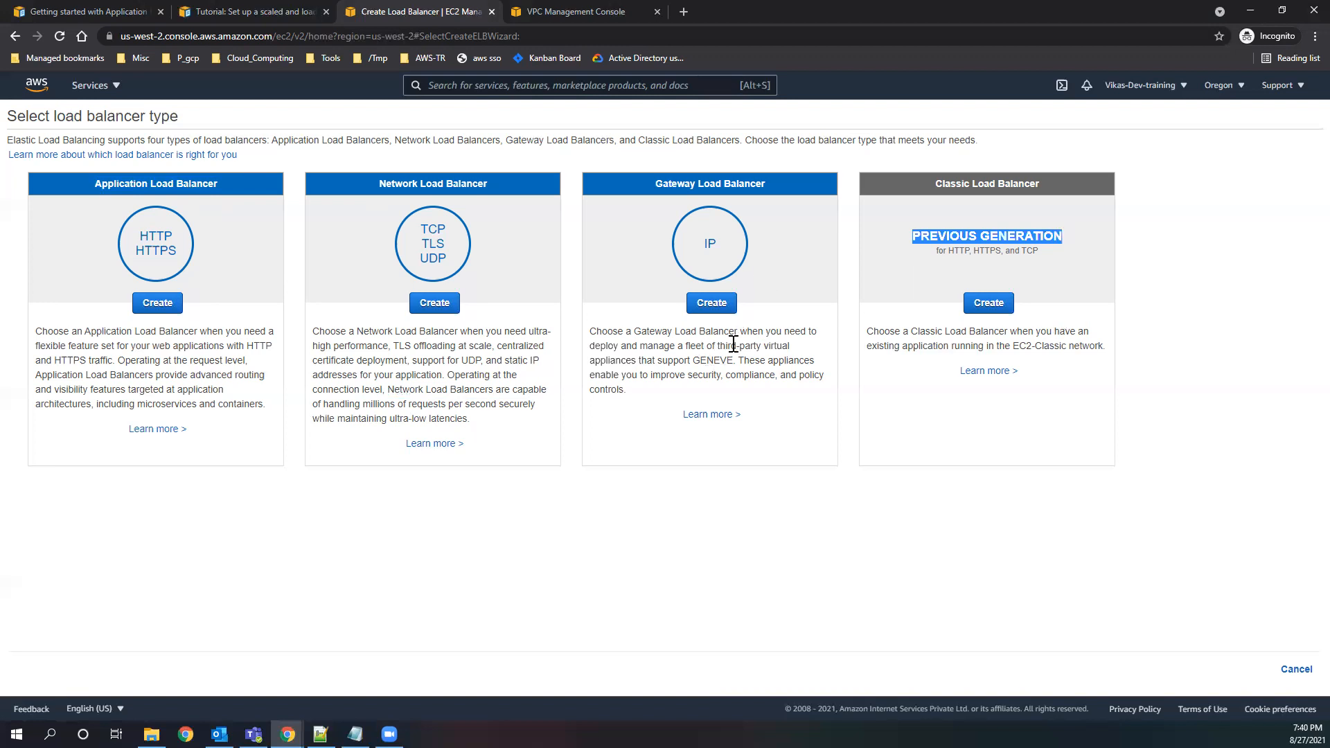
{"action": "mouse_move", "coordinate": [713, 345]}
{"action": "left_mouse_down"}
{"action": "mouse_move", "coordinate": [702, 359]}
{"action": "mouse_move", "coordinate": [716, 360]}
{"action": "mouse_move", "coordinate": [696, 360]}
{"action": "mouse_move", "coordinate": [734, 361]}
{"action": "mouse_move", "coordinate": [696, 361]}
{"action": "left_mouse_up"}
{"action": "left_click", "coordinate": [706, 372]}
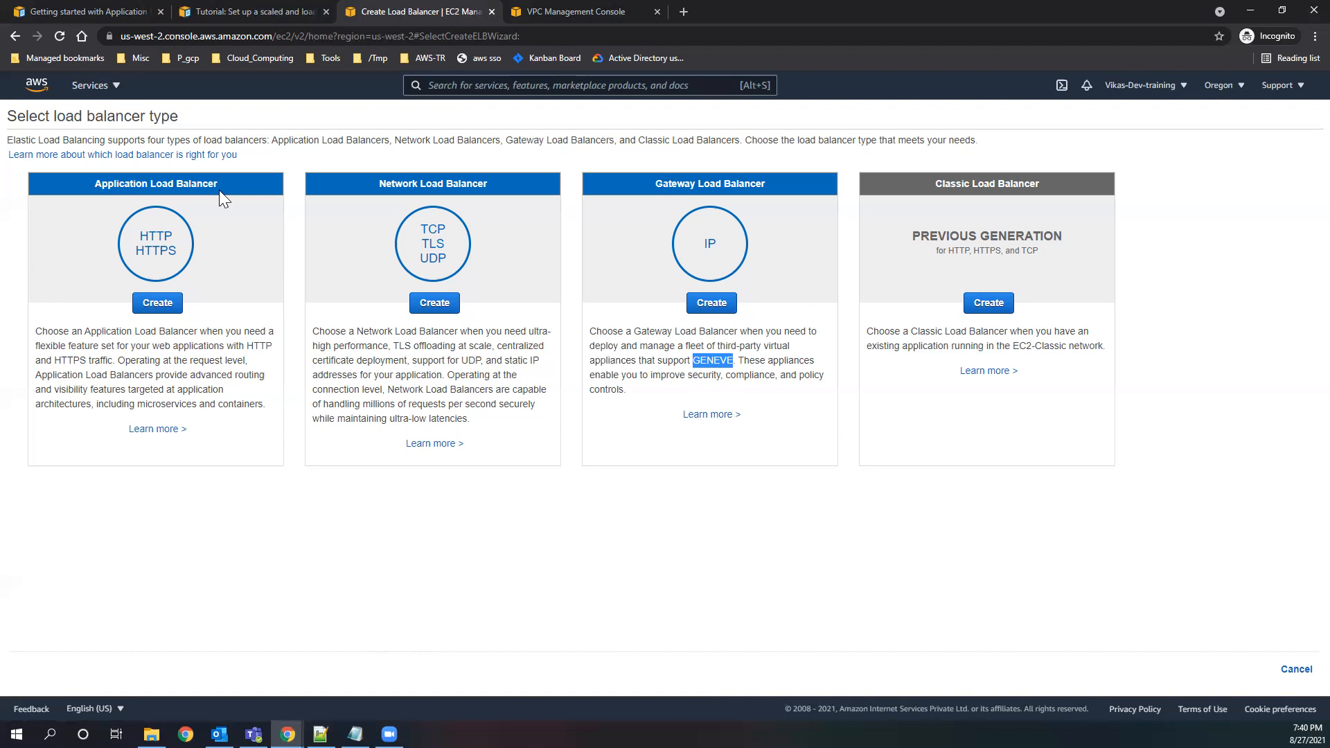
{"action": "left_click", "coordinate": [95, 182]}
{"action": "double_click", "coordinate": [170, 404]}
{"action": "left_click_drag", "start_coordinate": [225, 404], "coordinate": [255, 404]}
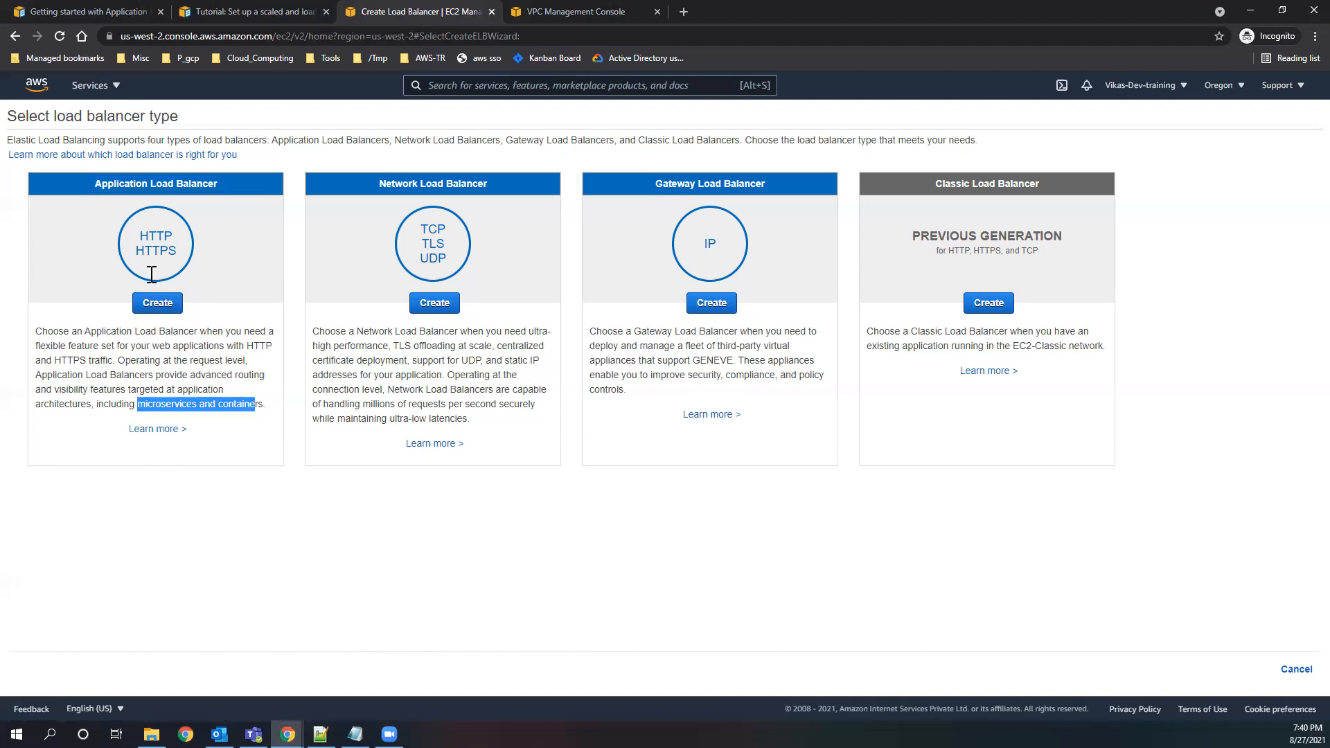
Start creating an Application Load Balancer for HTTP and HTTPS traffic and name it myalb-test.
{"action": "left_click_drag", "start_coordinate": [182, 255], "coordinate": [136, 237]}
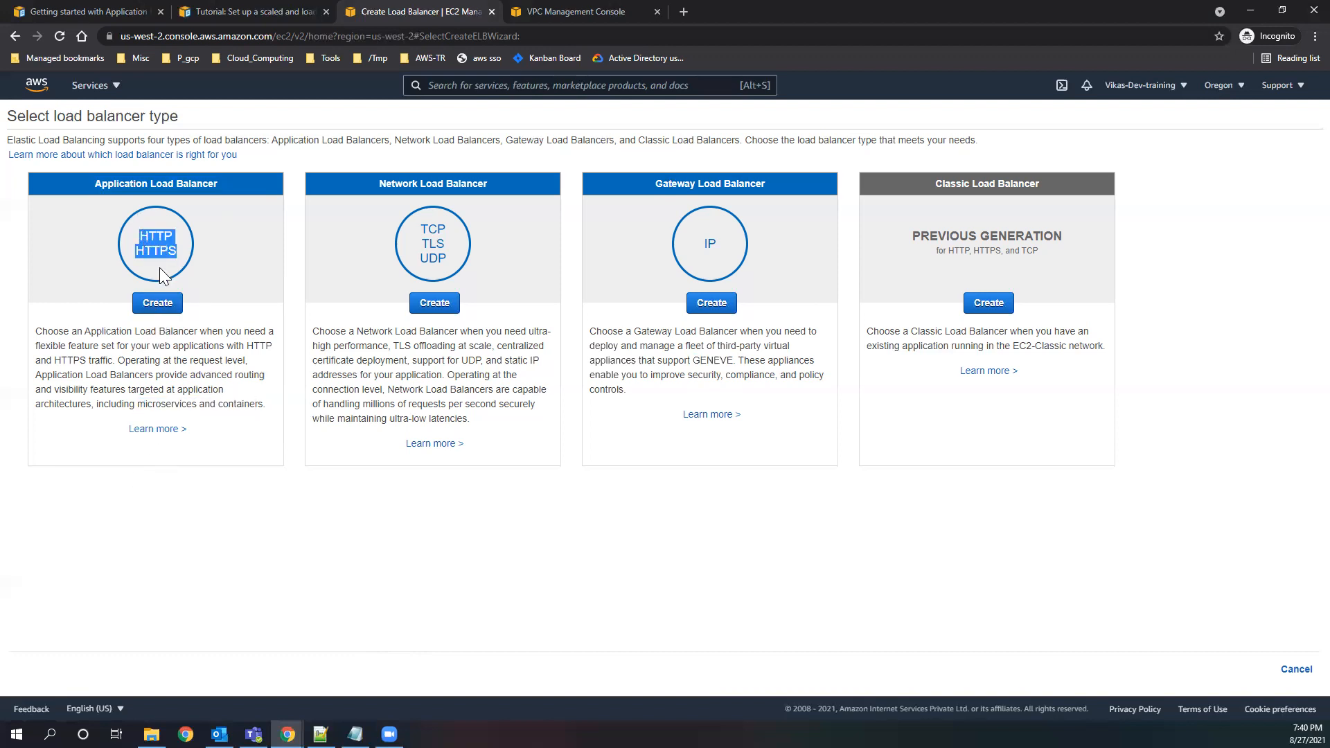
{"action": "left_click", "coordinate": [160, 303]}
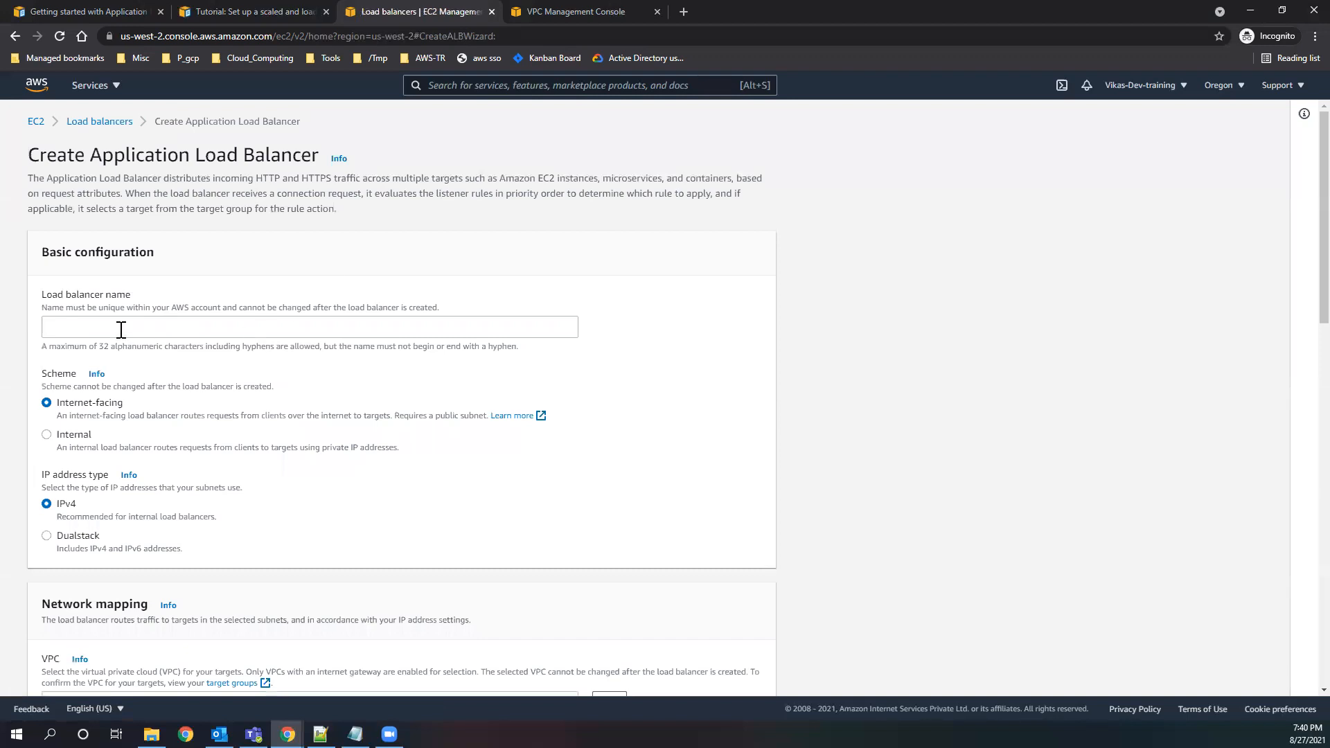
{"action": "left_click", "coordinate": [104, 328]}
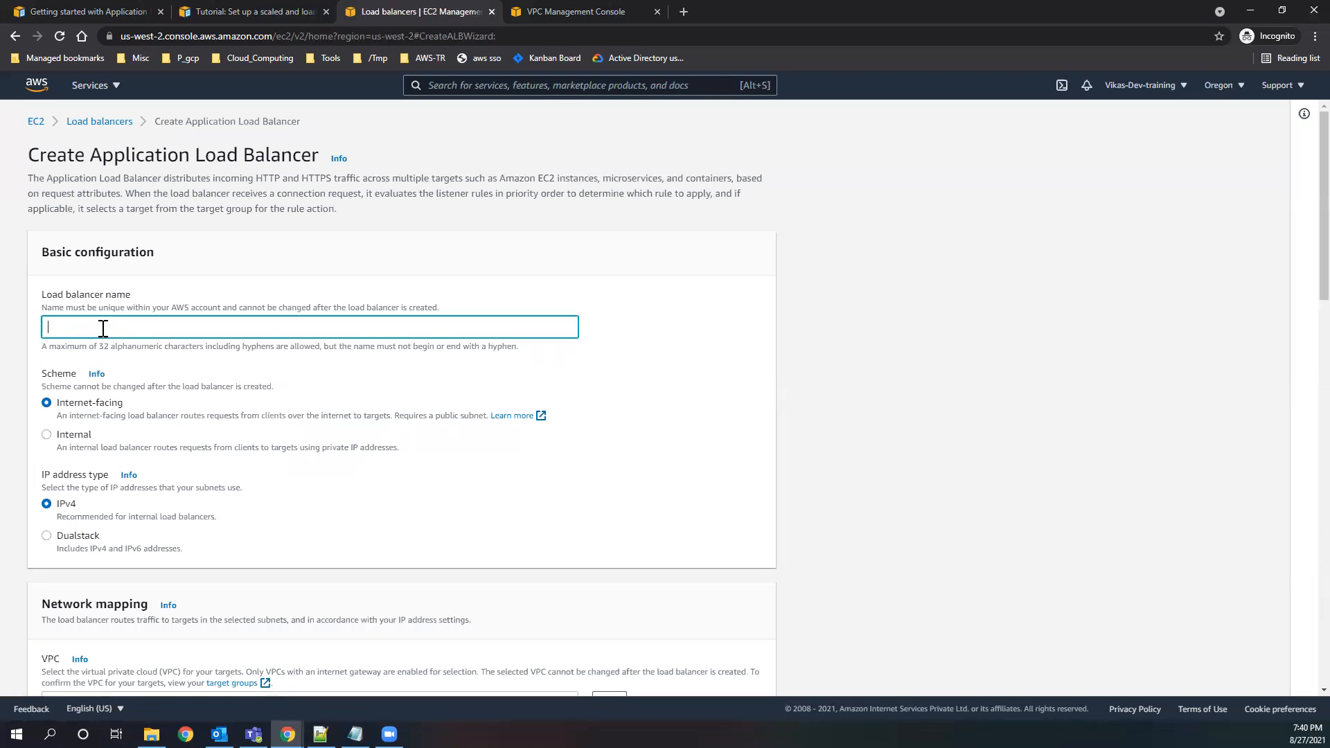
{"action": "type", "text": "myalb-test"}
{"action": "left_click_drag", "start_coordinate": [109, 323], "coordinate": [15, 333]}
{"action": "left_click", "coordinate": [396, 374]}
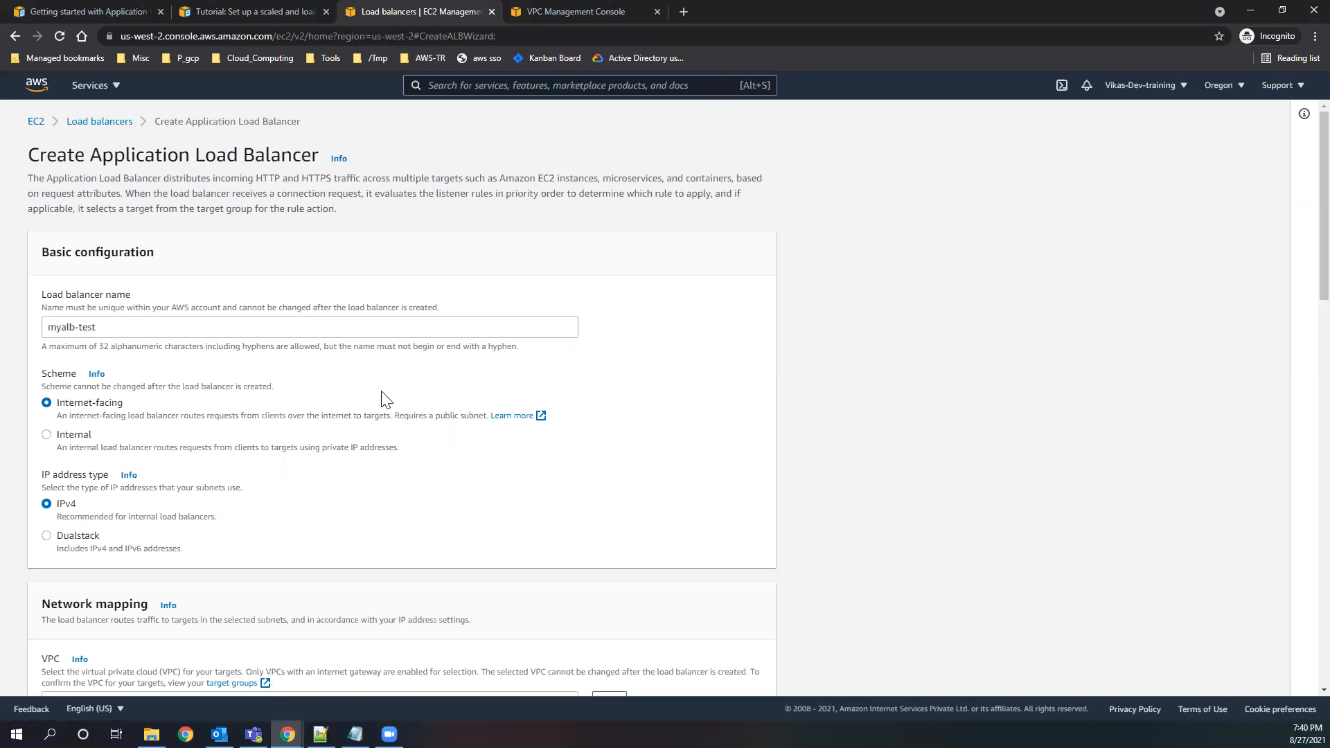
Review the Internet-facing and Internal scheme descriptions and the recommendation for the IPv4 address type.
{"action": "scroll", "coordinate": [386, 399], "scroll_direction": "down", "scroll_amount": 2}
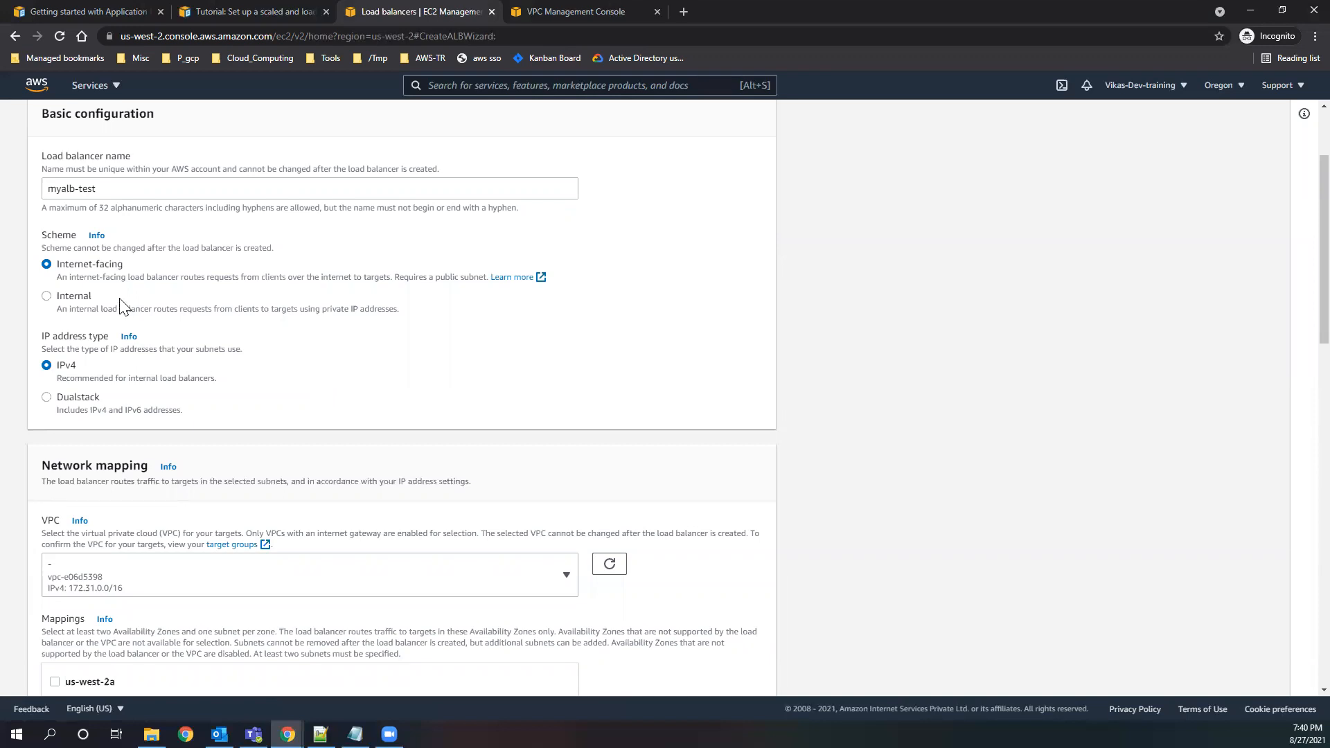
{"action": "left_click_drag", "start_coordinate": [67, 284], "coordinate": [497, 279]}
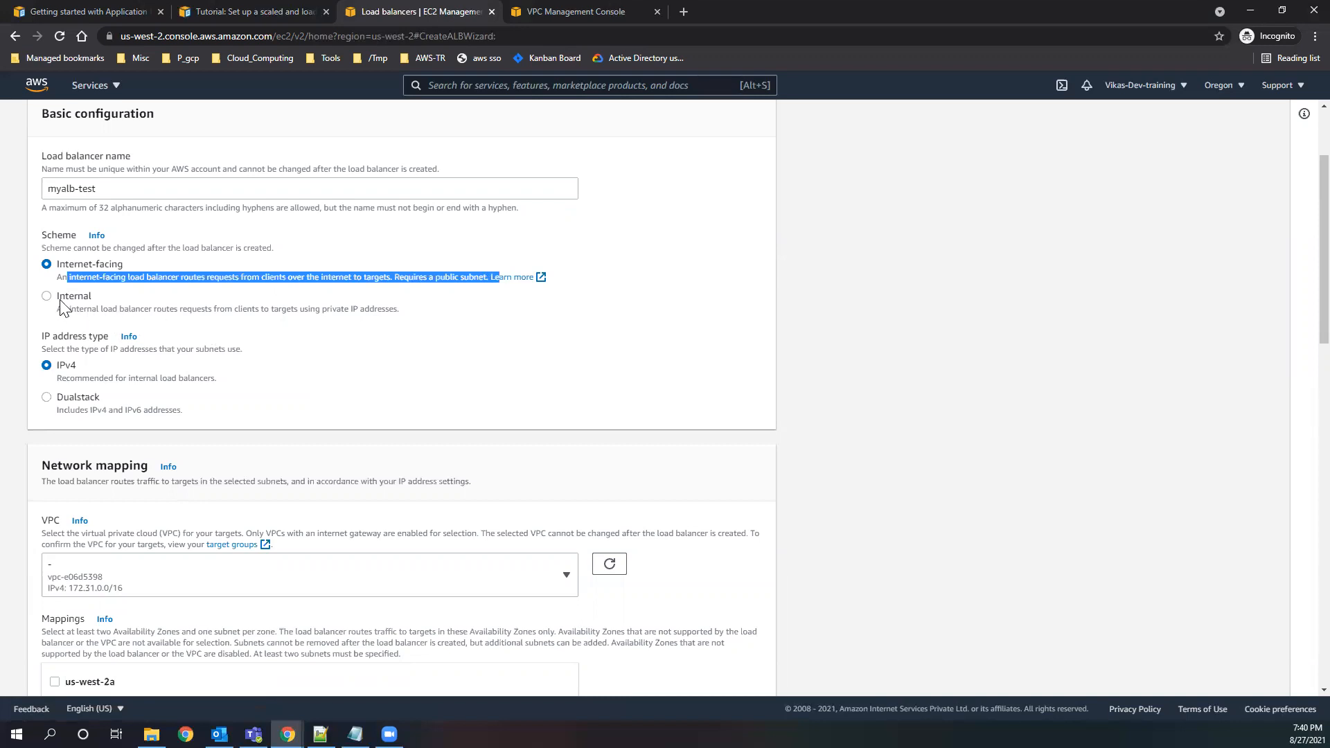
{"action": "left_click_drag", "start_coordinate": [253, 310], "coordinate": [399, 315]}
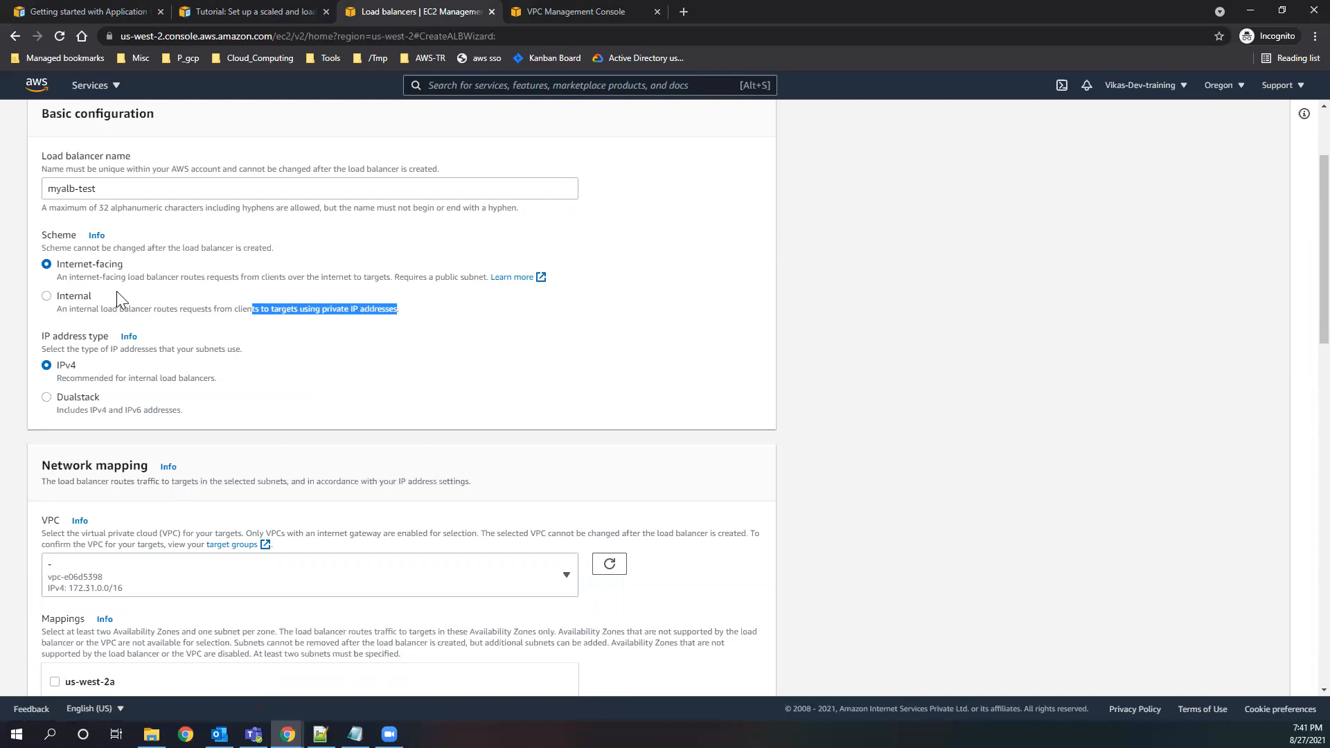
{"action": "left_click_drag", "start_coordinate": [132, 265], "coordinate": [58, 274]}
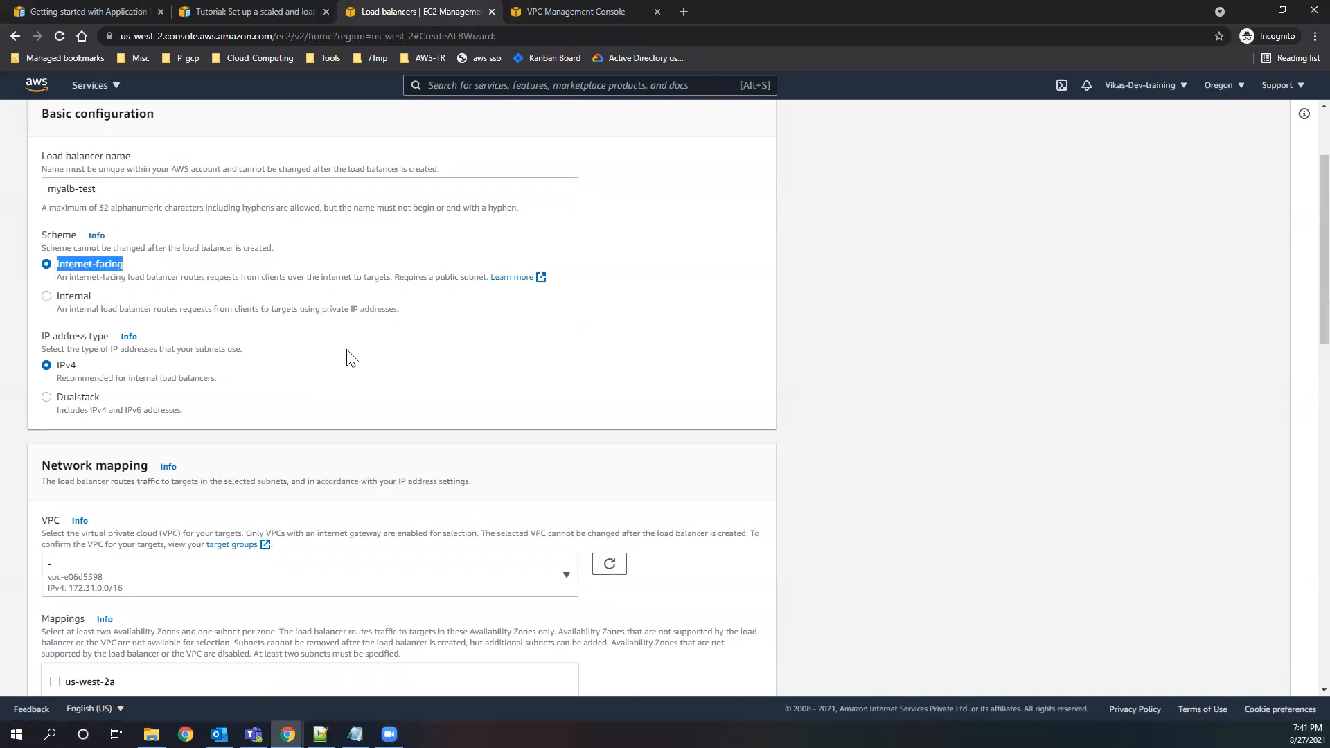
{"action": "scroll", "coordinate": [256, 374], "scroll_direction": "down", "scroll_amount": 1}
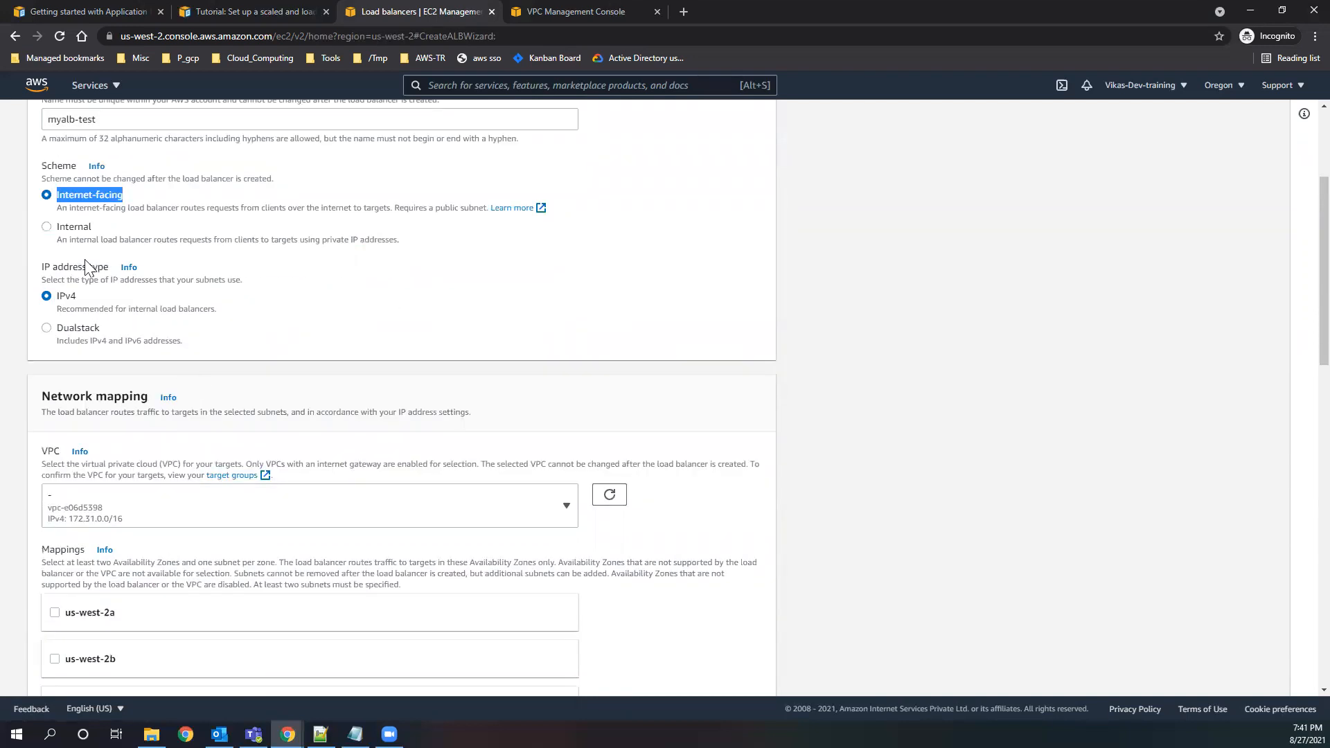
{"action": "left_click_drag", "start_coordinate": [58, 309], "coordinate": [210, 310]}
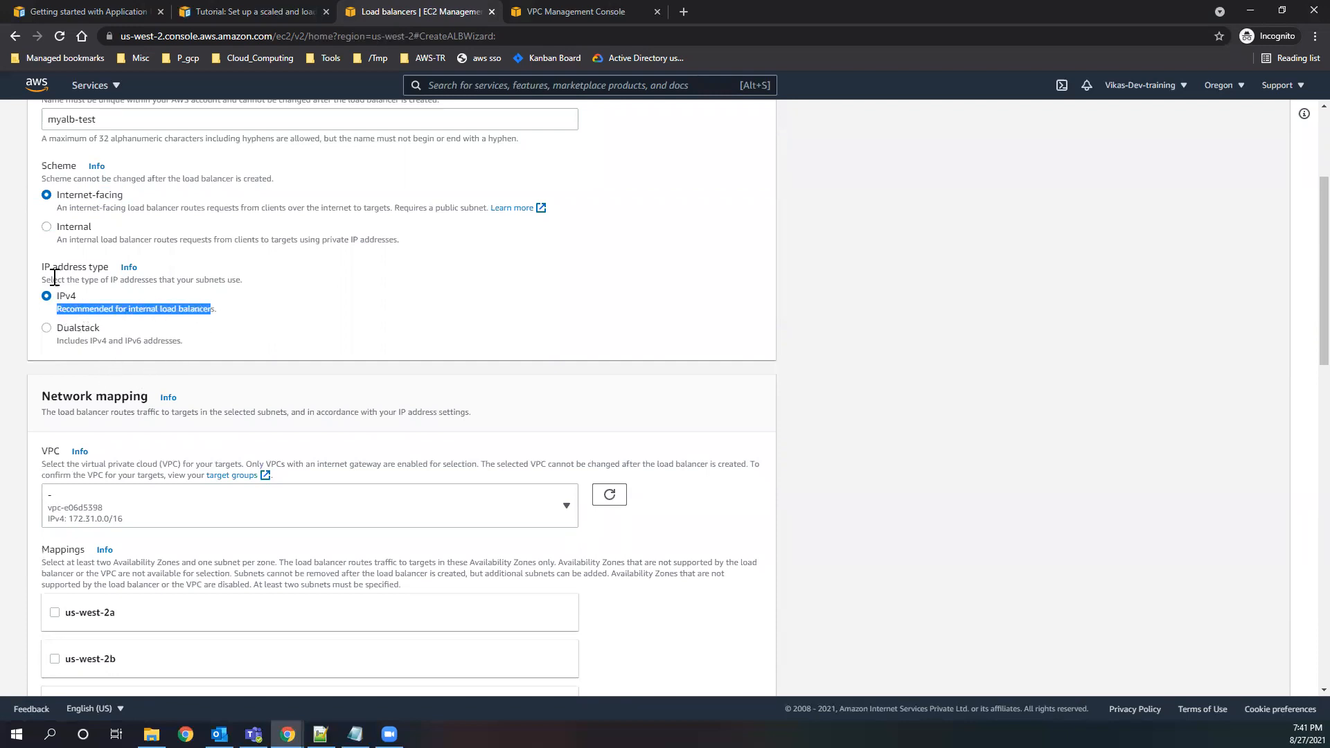
{"action": "left_click", "coordinate": [367, 326]}
Choose the 172.31.0.0/16 VPC, vpc-e06d5398, for the load balancer's network mapping.
{"action": "scroll", "coordinate": [391, 354], "scroll_direction": "down", "scroll_amount": 1}
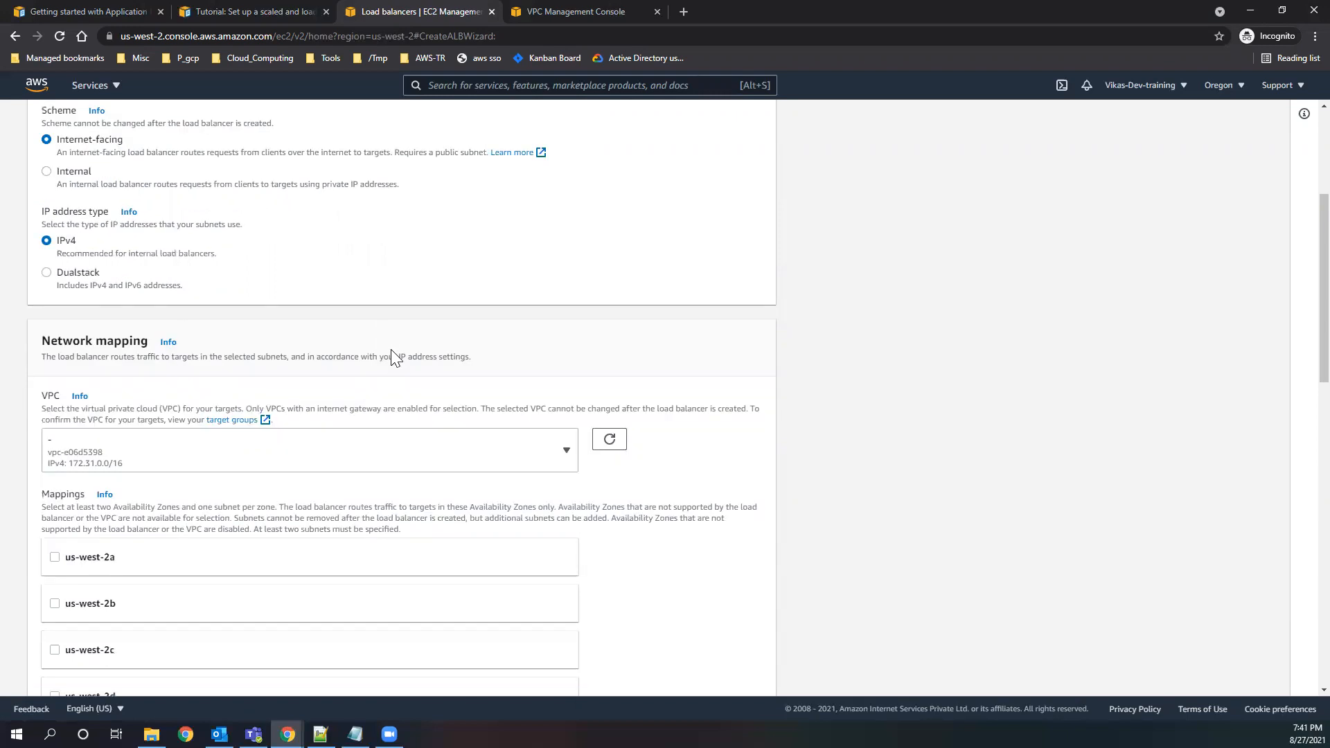
{"action": "scroll", "coordinate": [393, 357], "scroll_direction": "down", "scroll_amount": 3}
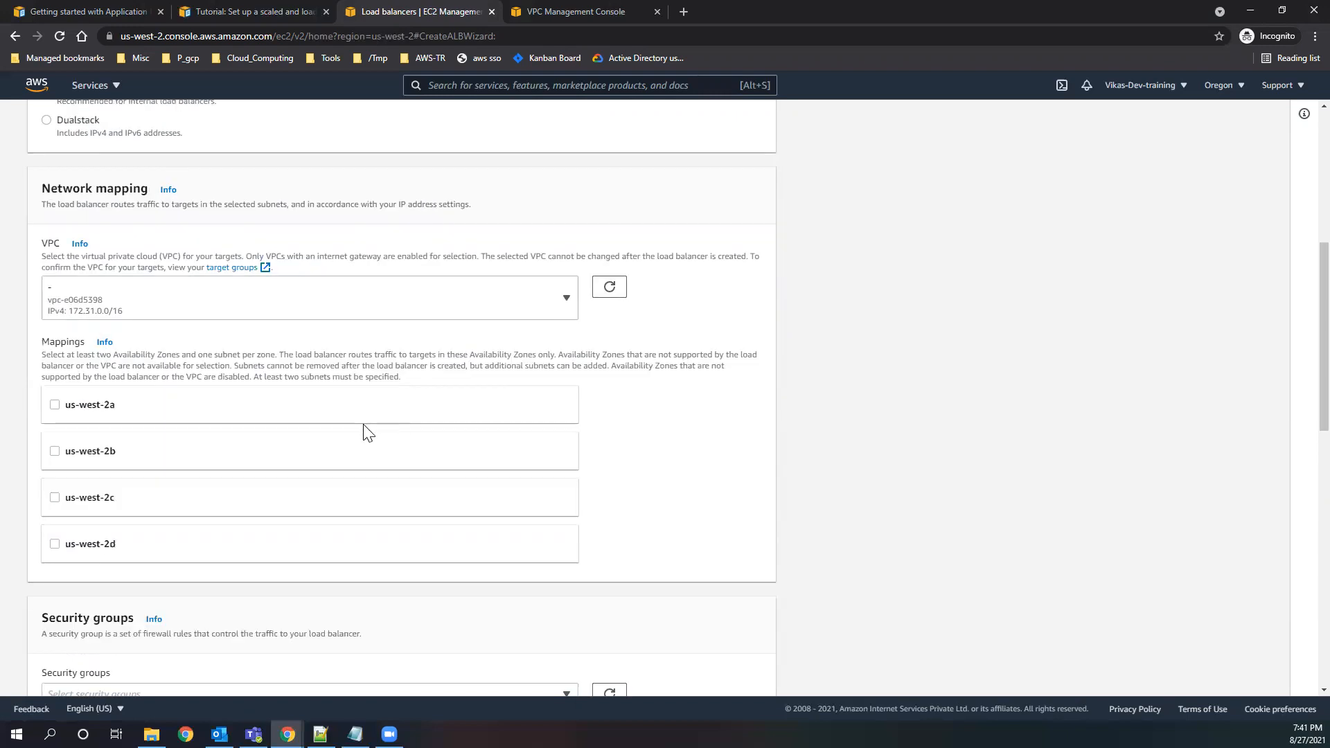
{"action": "left_click", "coordinate": [497, 301]}
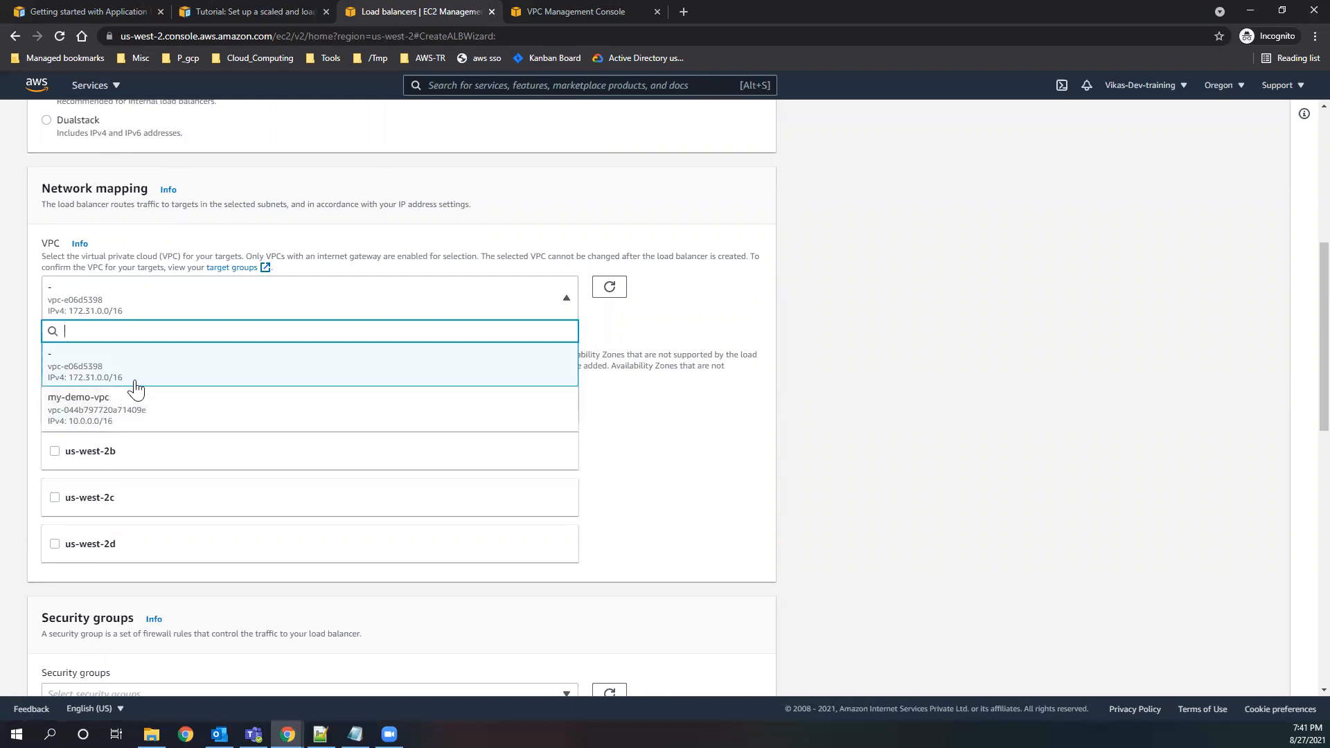
{"action": "left_click", "coordinate": [149, 379]}
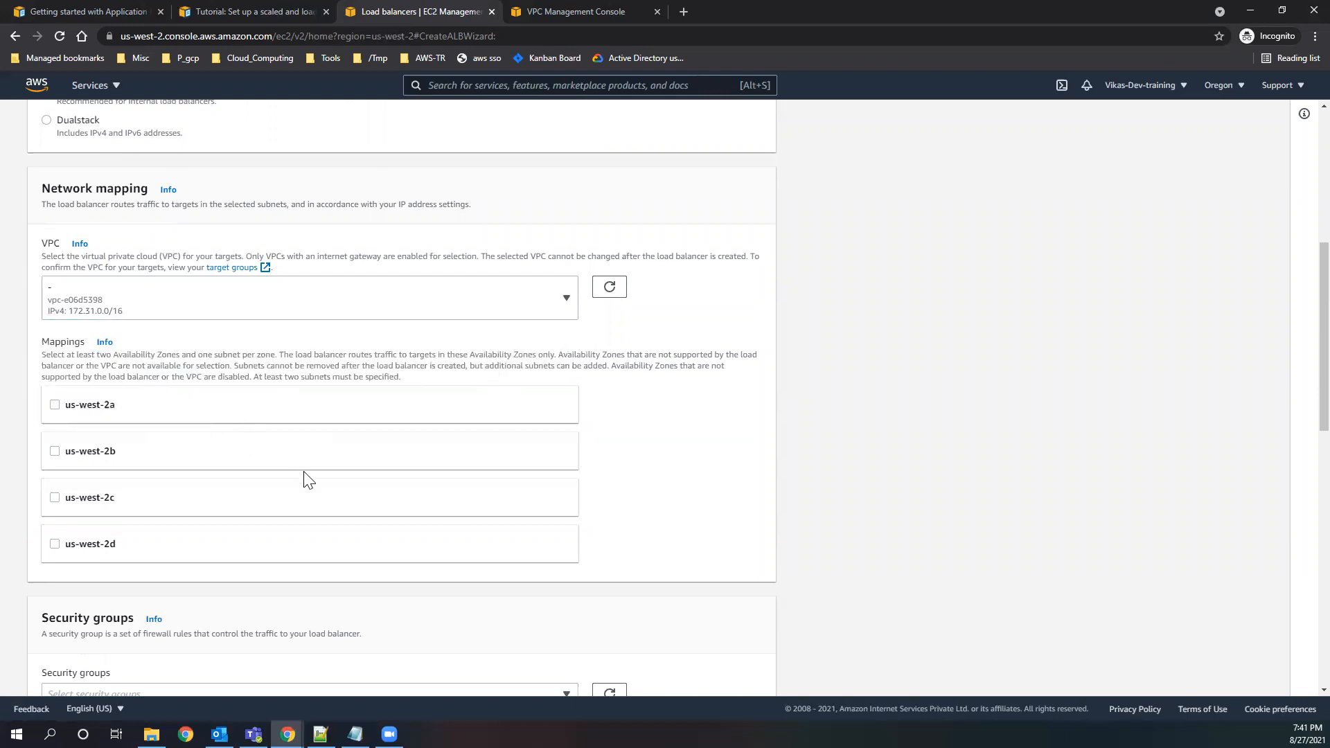
Check the tutorial's architecture diagram and map the load balancer to us-west-2a, us-west-2b, us-west-2c and us-west-2d.
{"action": "left_click", "coordinate": [259, 10]}
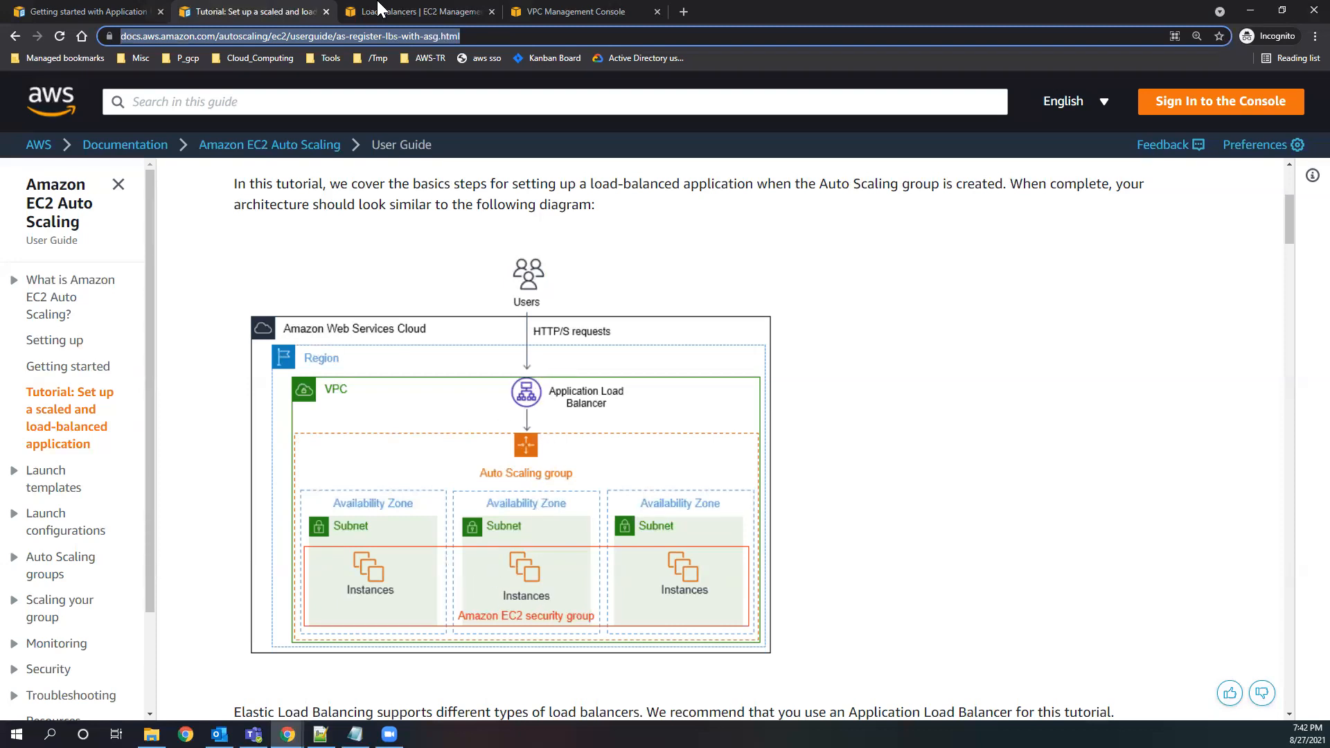
{"action": "left_click", "coordinate": [421, 12]}
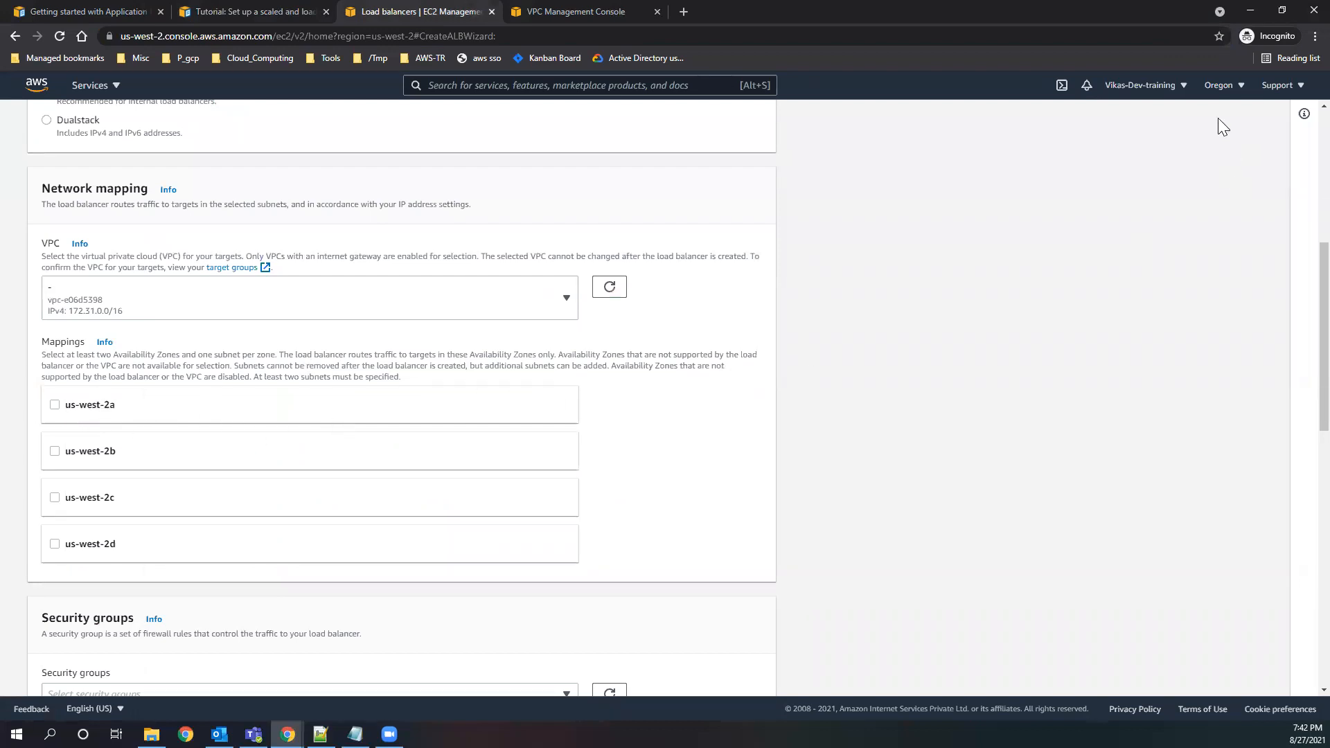
{"action": "left_click", "coordinate": [55, 405]}
{"action": "scroll", "coordinate": [194, 498], "scroll_direction": "down", "scroll_amount": 2}
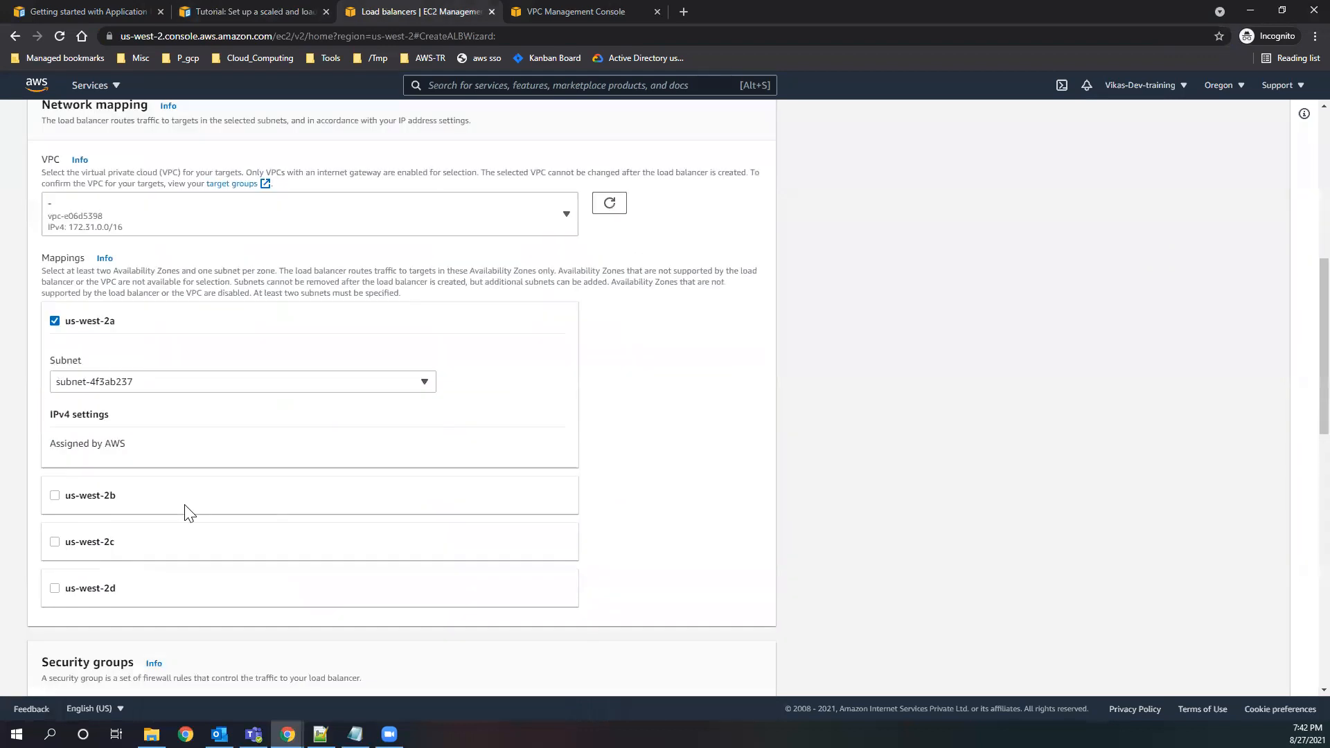
{"action": "left_click", "coordinate": [56, 445]}
{"action": "scroll", "coordinate": [138, 457], "scroll_direction": "down", "scroll_amount": 1}
{"action": "scroll", "coordinate": [83, 475], "scroll_direction": "down", "scroll_amount": 1}
{"action": "left_click", "coordinate": [54, 476]}
{"action": "scroll", "coordinate": [67, 435], "scroll_direction": "down", "scroll_amount": 4}
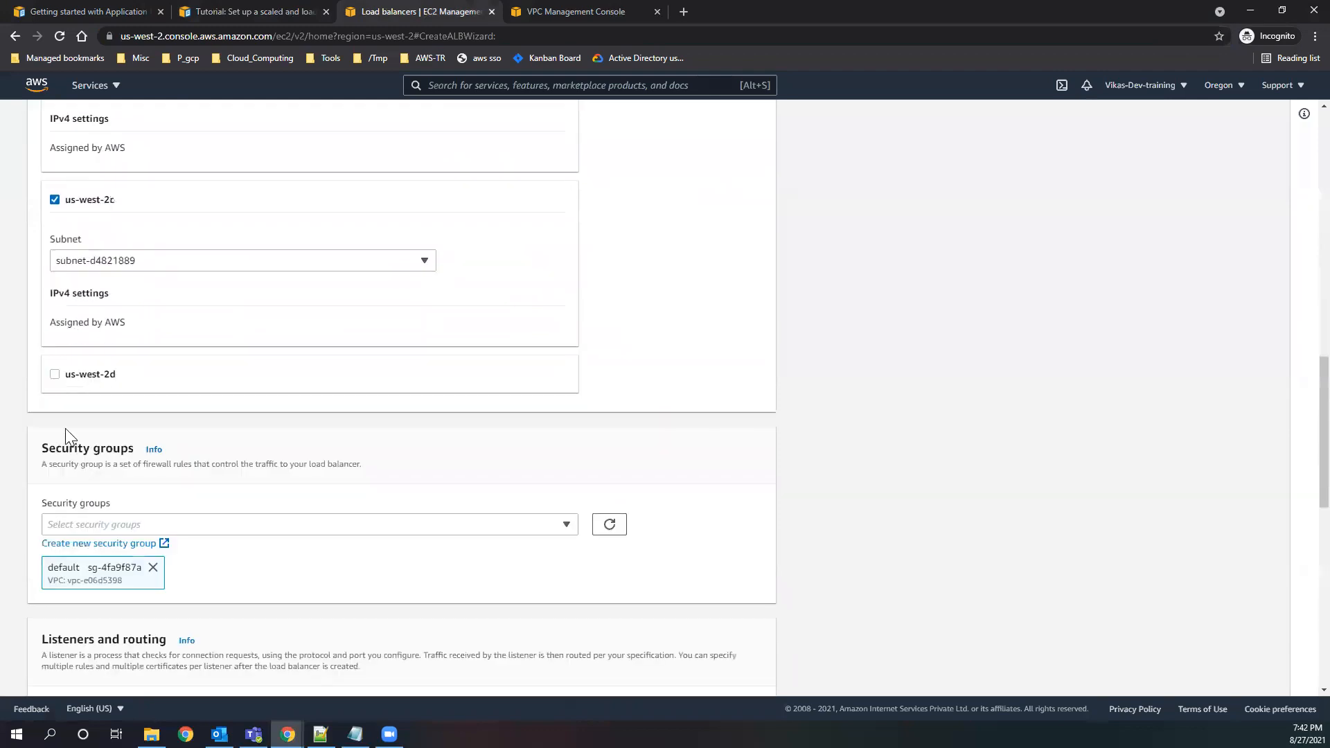
{"action": "left_click", "coordinate": [55, 374]}
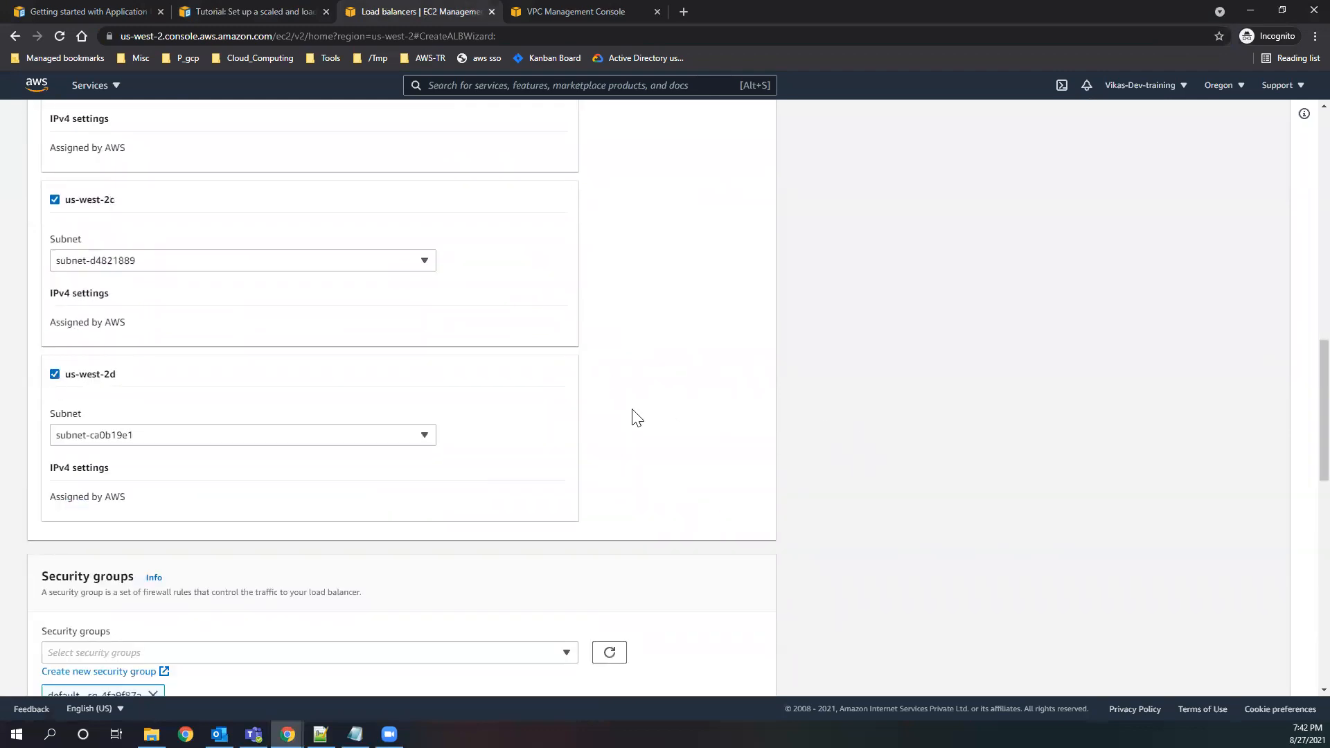
Review the selected Availability Zones and the subnet assigned to each in the network mapping.
{"action": "scroll", "coordinate": [178, 289], "scroll_direction": "up", "scroll_amount": 2}
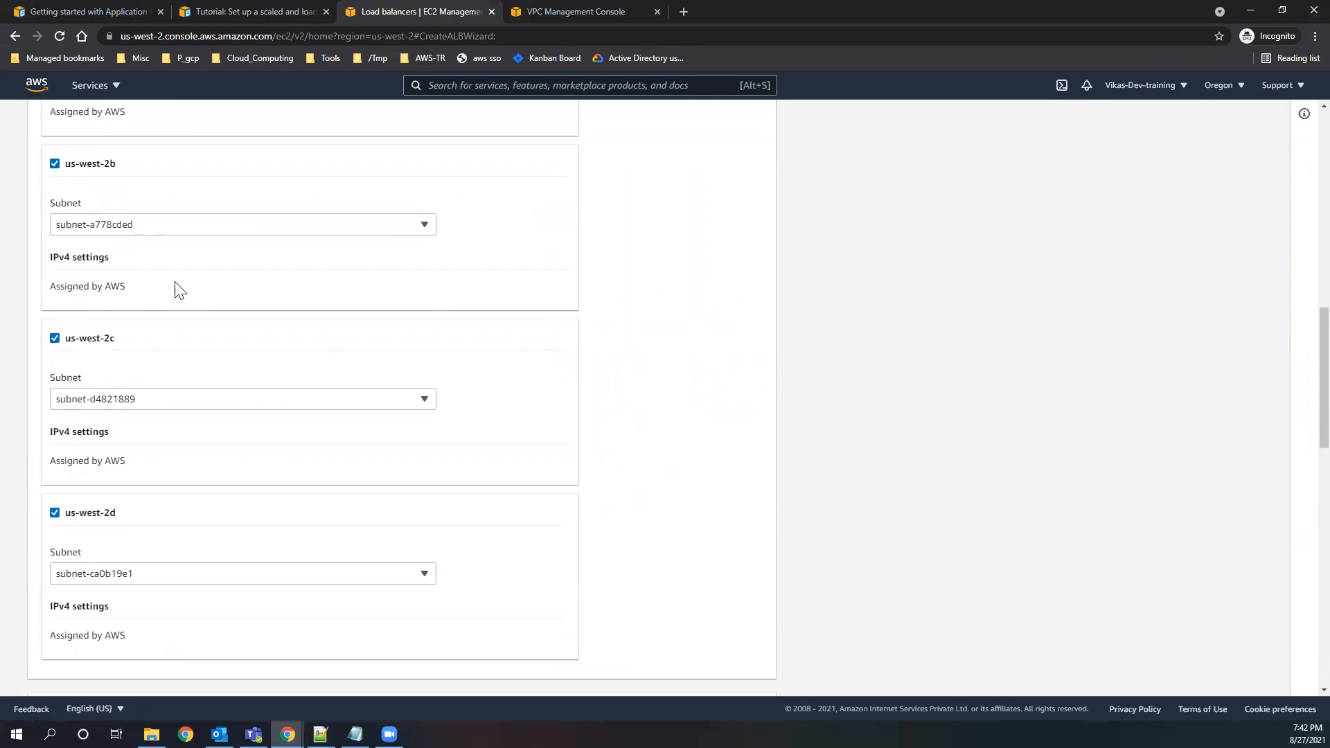
{"action": "scroll", "coordinate": [294, 478], "scroll_direction": "up", "scroll_amount": 2}
{"action": "scroll", "coordinate": [355, 540], "scroll_direction": "up", "scroll_amount": 2}
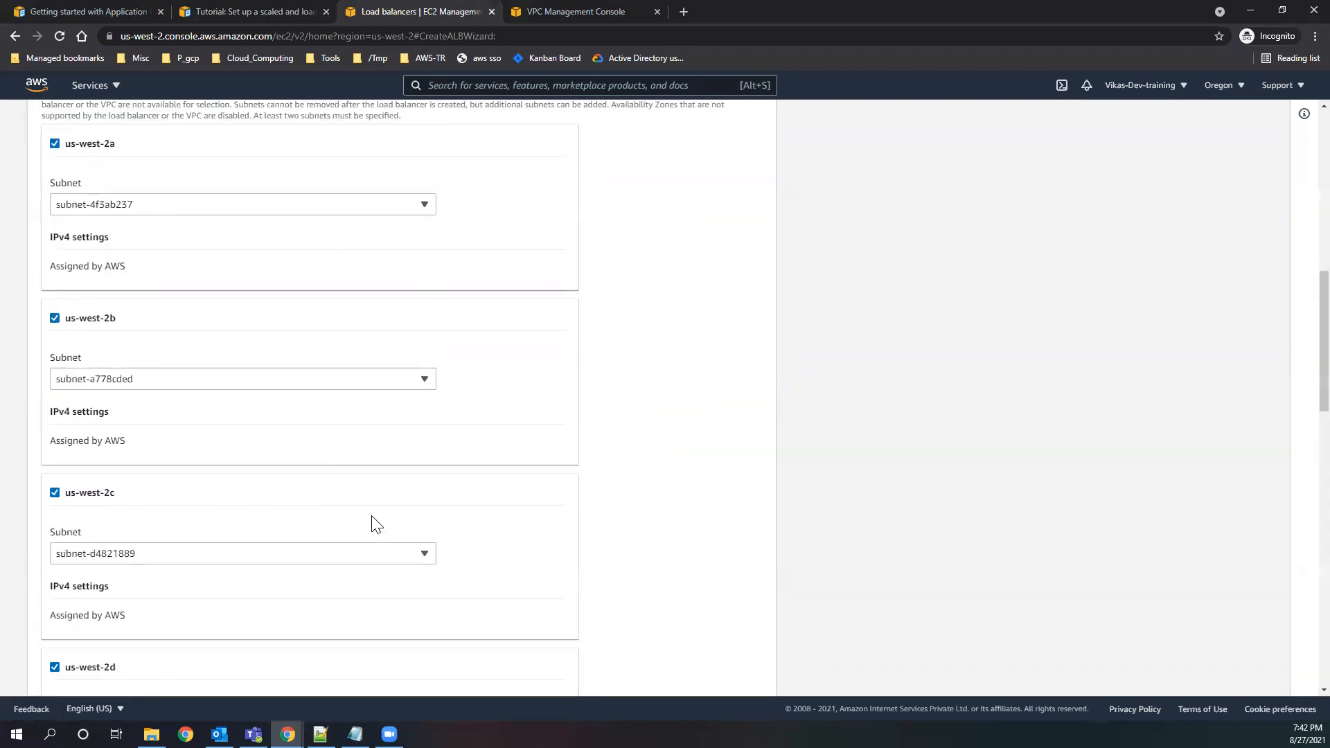
{"action": "scroll", "coordinate": [194, 485], "scroll_direction": "down", "scroll_amount": 2}
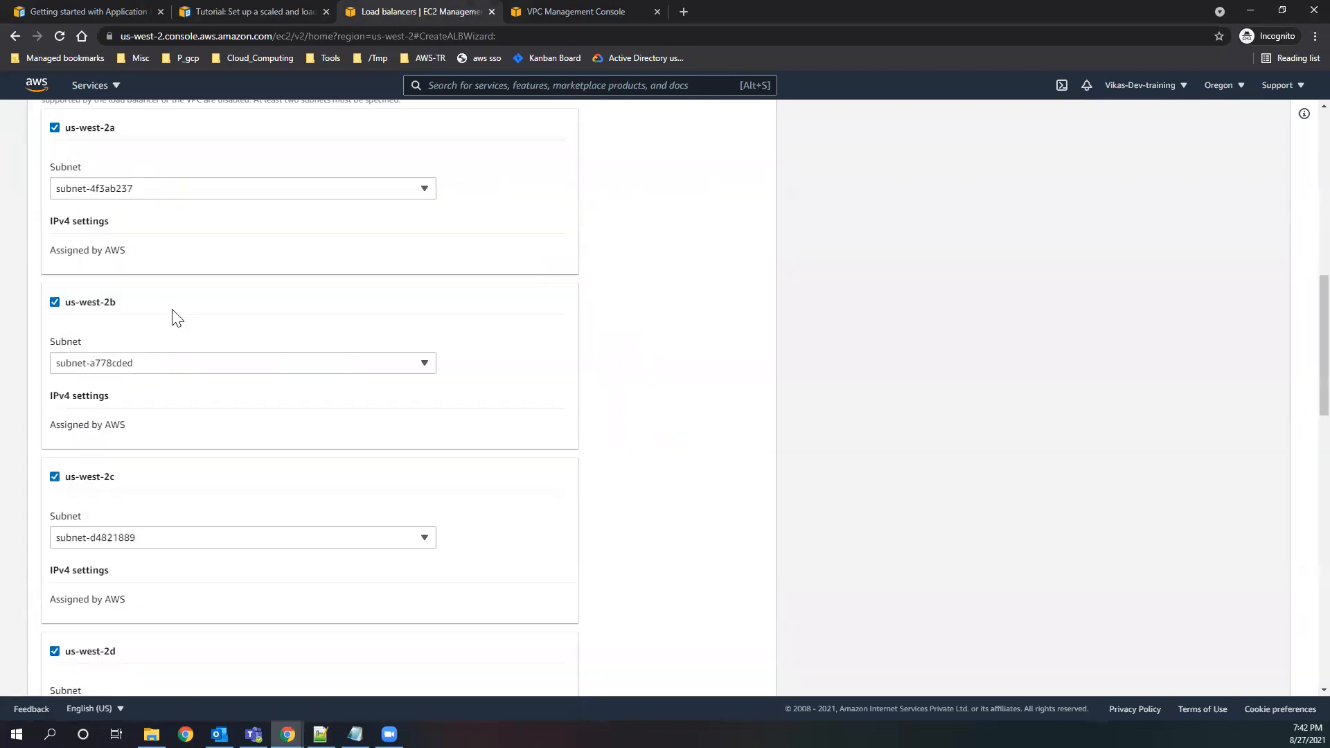
{"action": "scroll", "coordinate": [170, 308], "scroll_direction": "up", "scroll_amount": 1}
{"action": "left_click_drag", "start_coordinate": [125, 202], "coordinate": [66, 206]}
{"action": "scroll", "coordinate": [183, 424], "scroll_direction": "down", "scroll_amount": 2}
{"action": "left_click_drag", "start_coordinate": [87, 377], "coordinate": [64, 410]}
{"action": "left_click_drag", "start_coordinate": [96, 586], "coordinate": [64, 584]}
{"action": "left_click", "coordinate": [786, 503]}
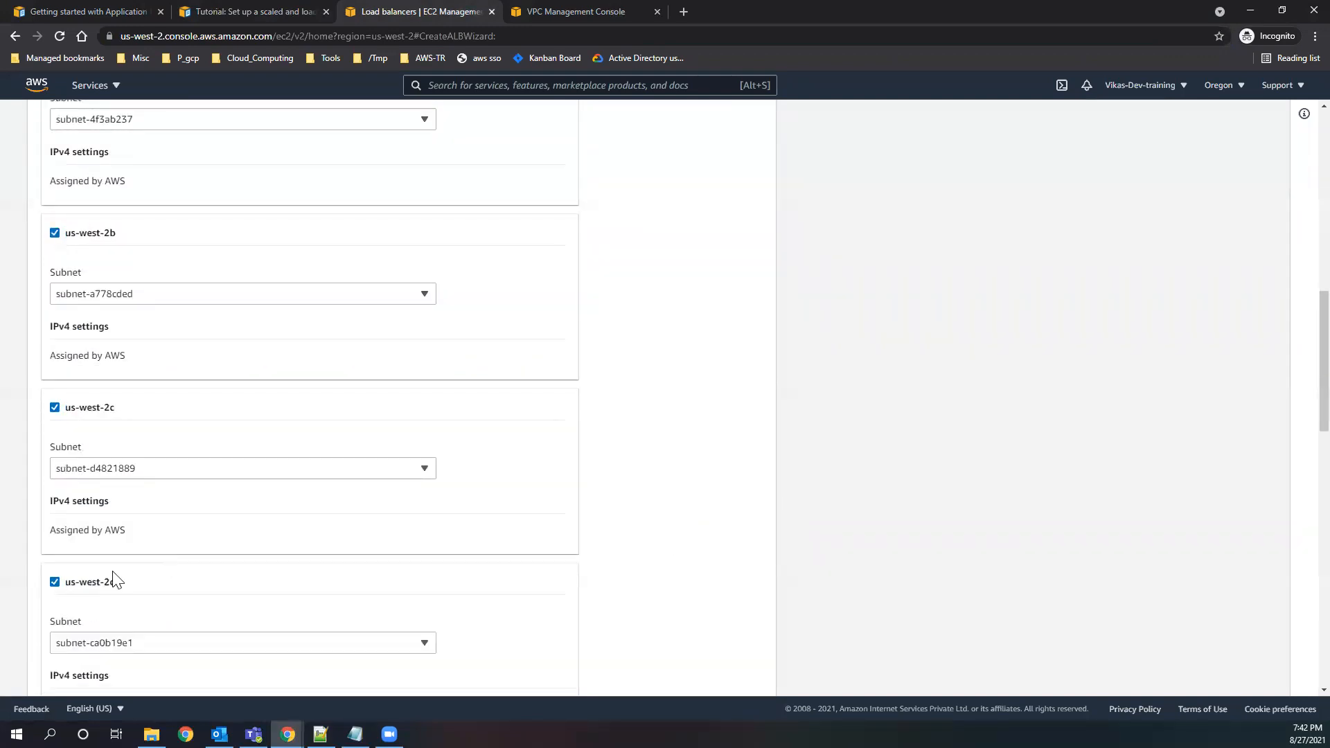
Replace the default security group with the new_test security group.
{"action": "scroll", "coordinate": [326, 568], "scroll_direction": "down", "scroll_amount": 3}
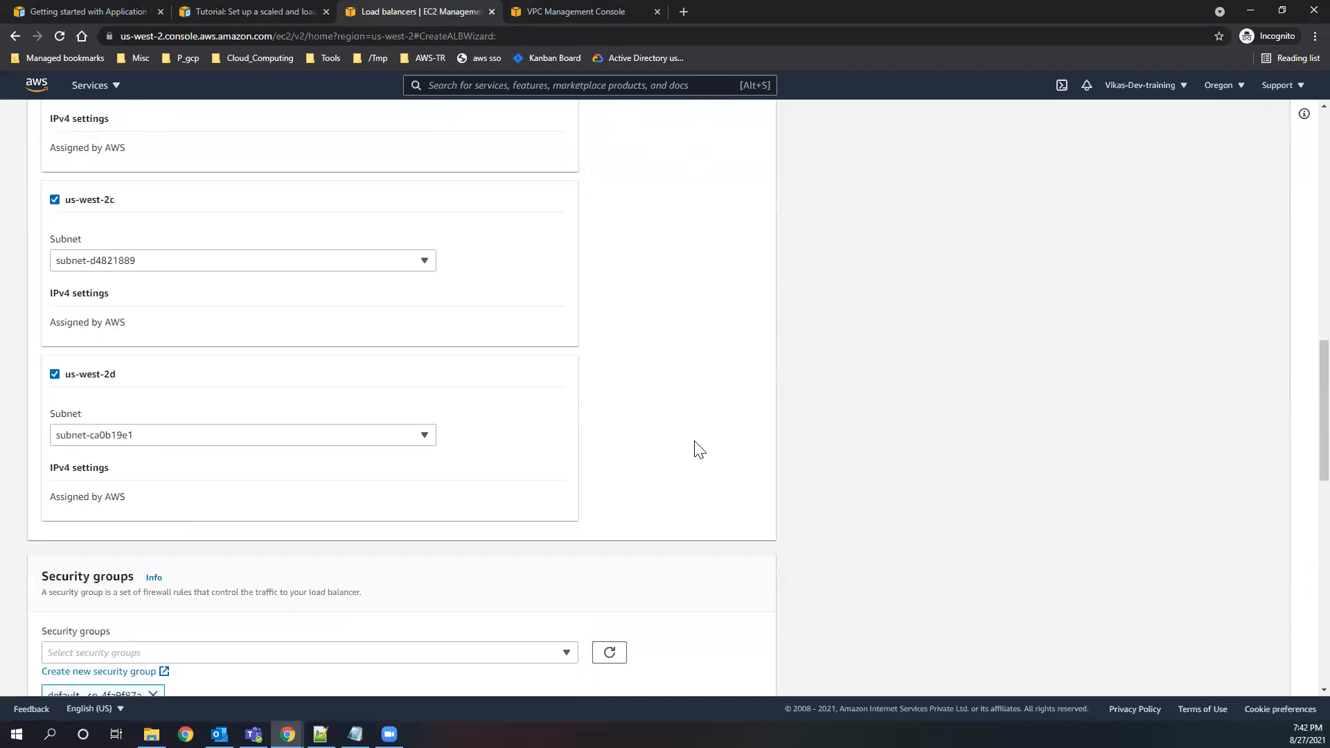
{"action": "scroll", "coordinate": [689, 456], "scroll_direction": "down", "scroll_amount": 3}
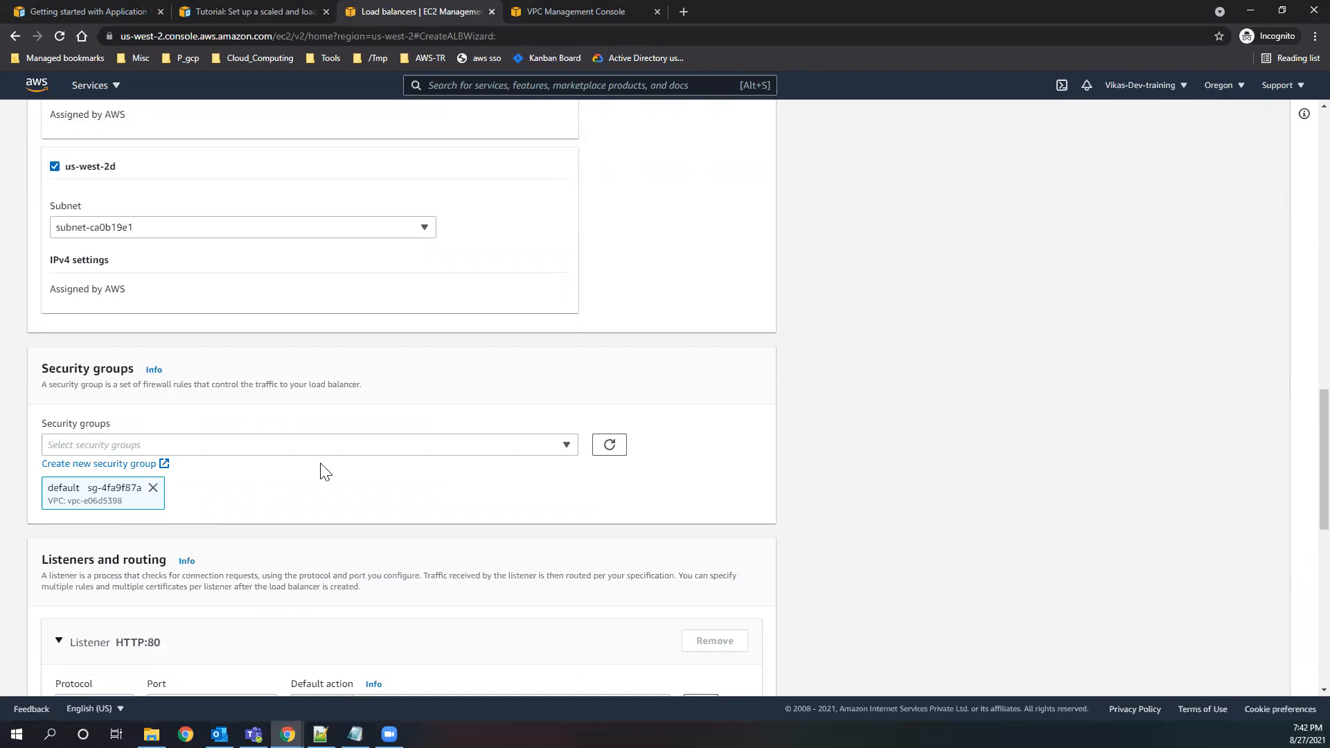
{"action": "left_click", "coordinate": [153, 488]}
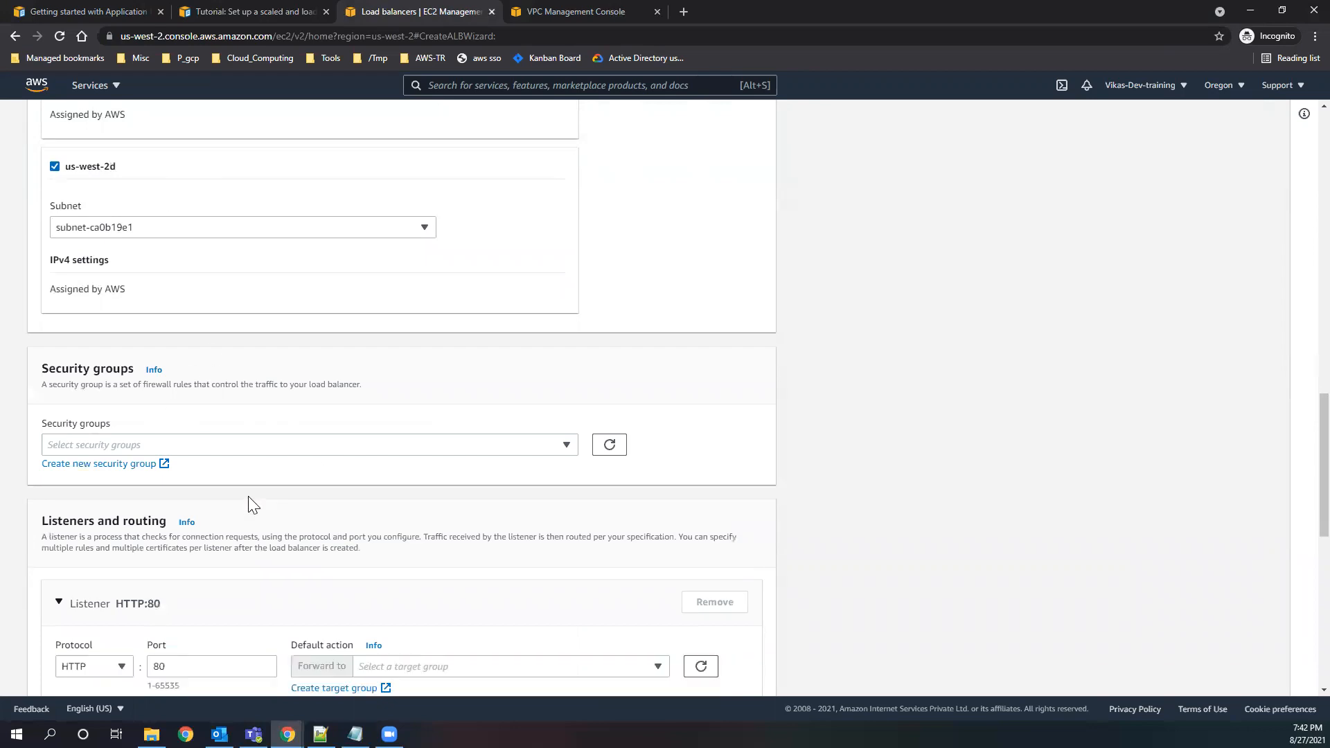
{"action": "left_click", "coordinate": [256, 449]}
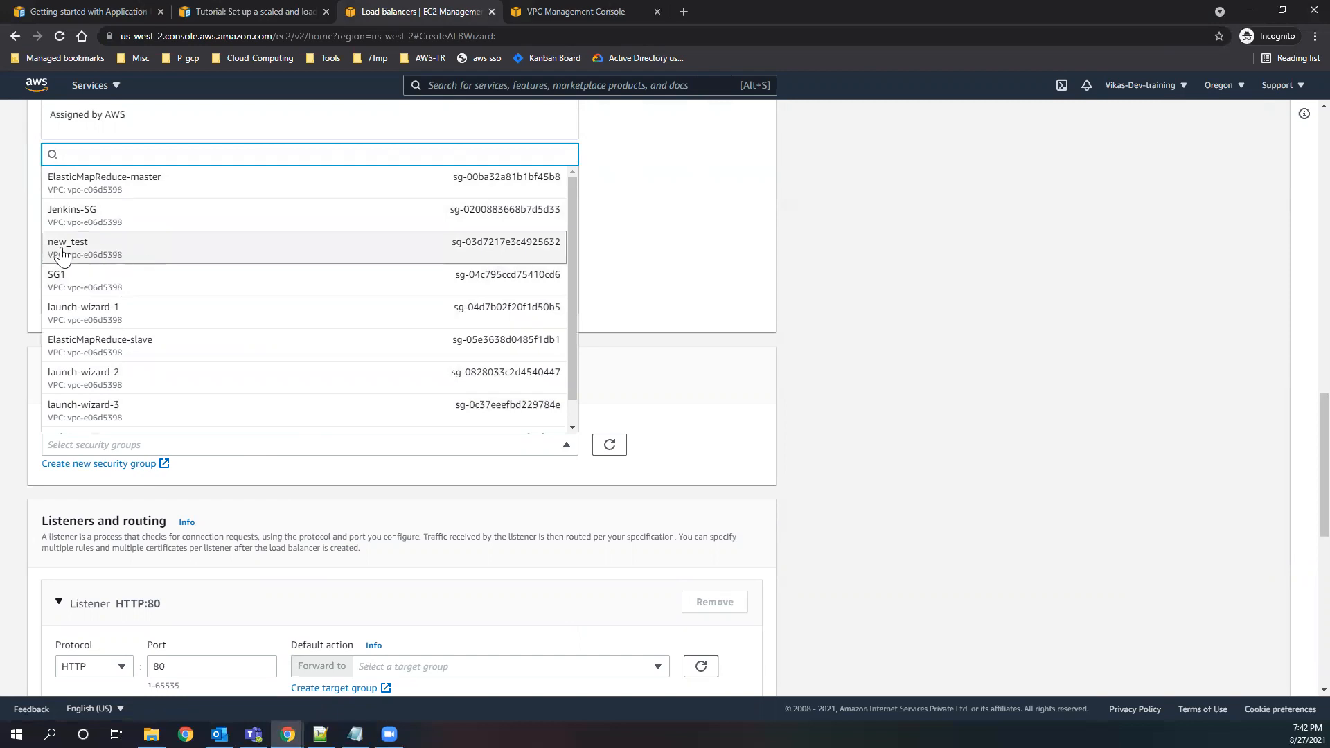
{"action": "left_click", "coordinate": [101, 258]}
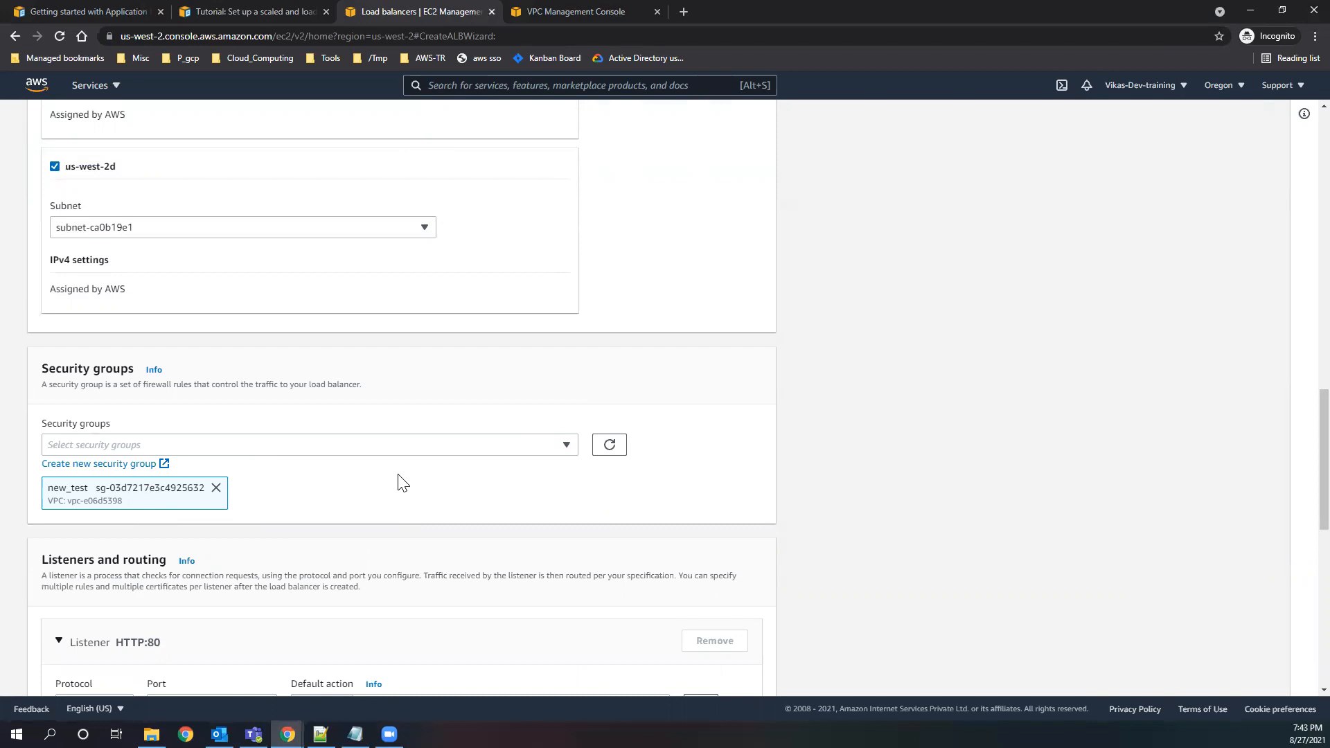
Review the Listeners and routing settings against the load balancer architecture diagram in the Auto Scaling tutorial.
{"action": "scroll", "coordinate": [400, 481], "scroll_direction": "down", "scroll_amount": 3}
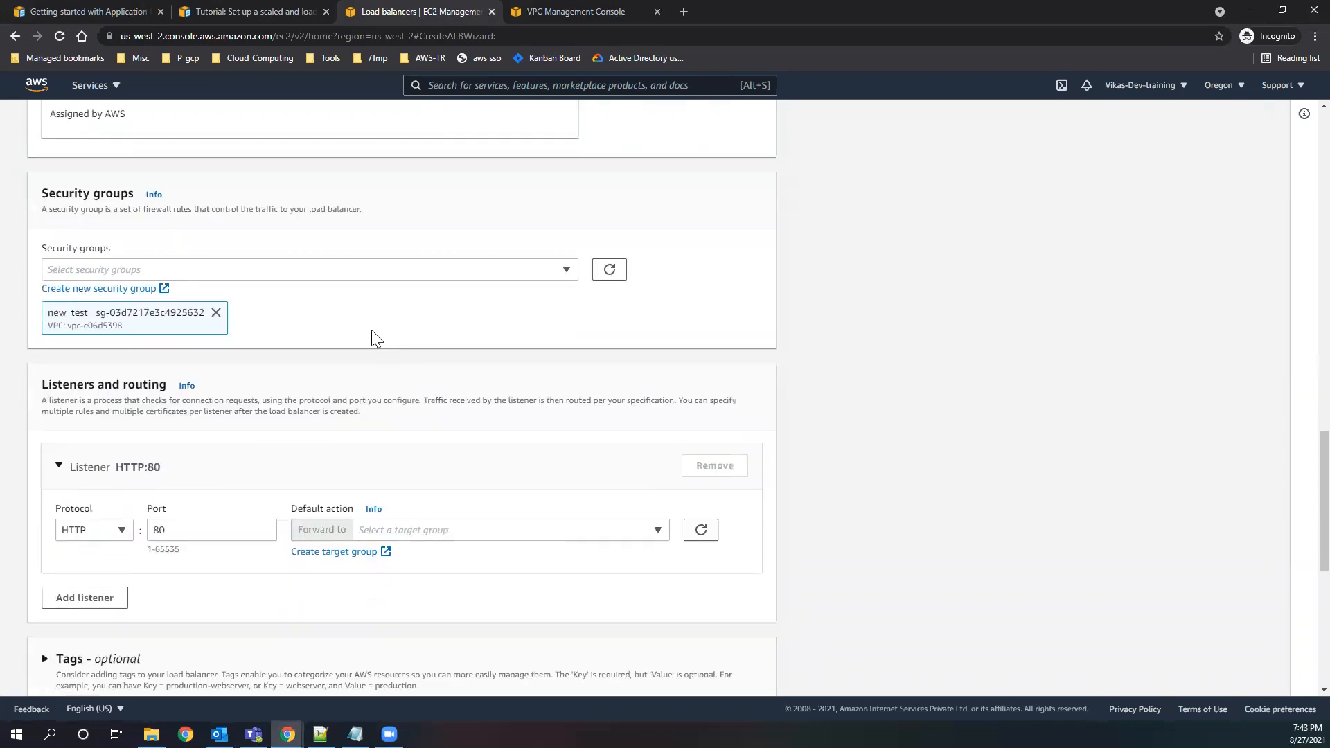
{"action": "scroll", "coordinate": [371, 330], "scroll_direction": "down", "scroll_amount": 2}
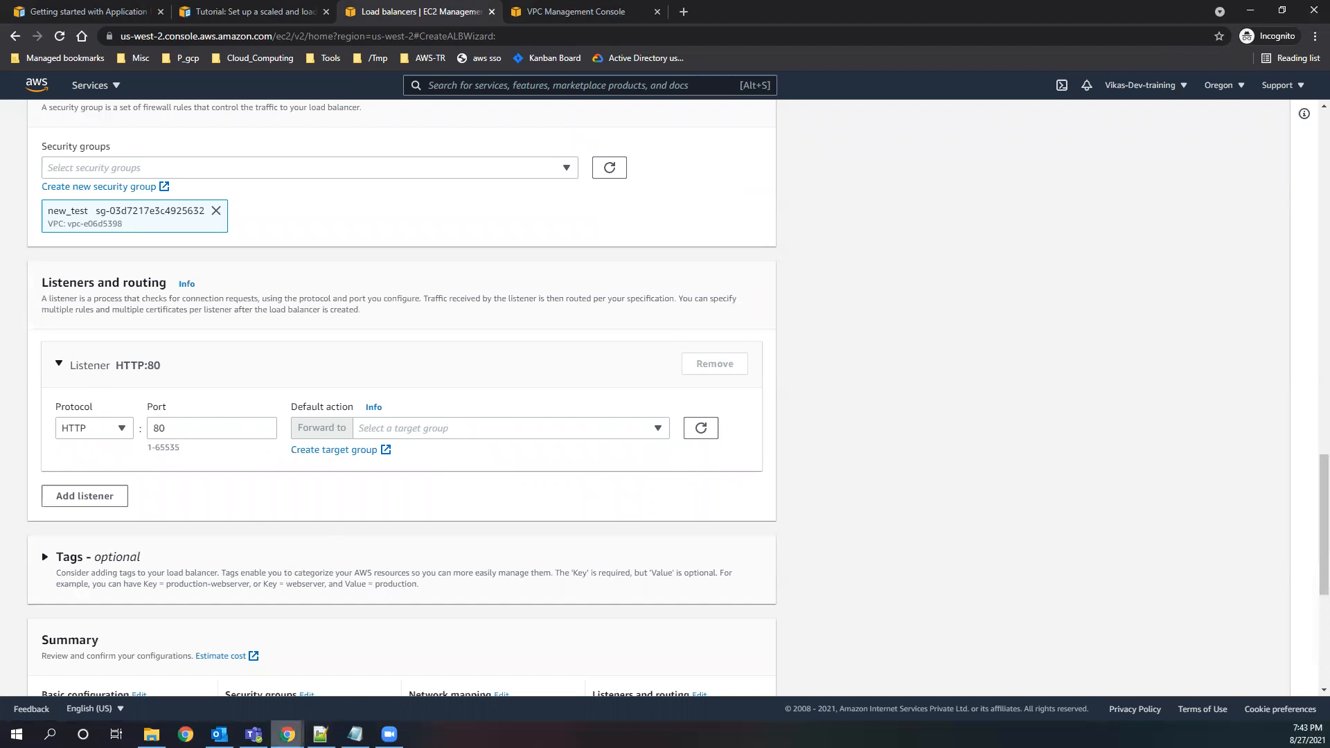
{"action": "left_click", "coordinate": [291, 12]}
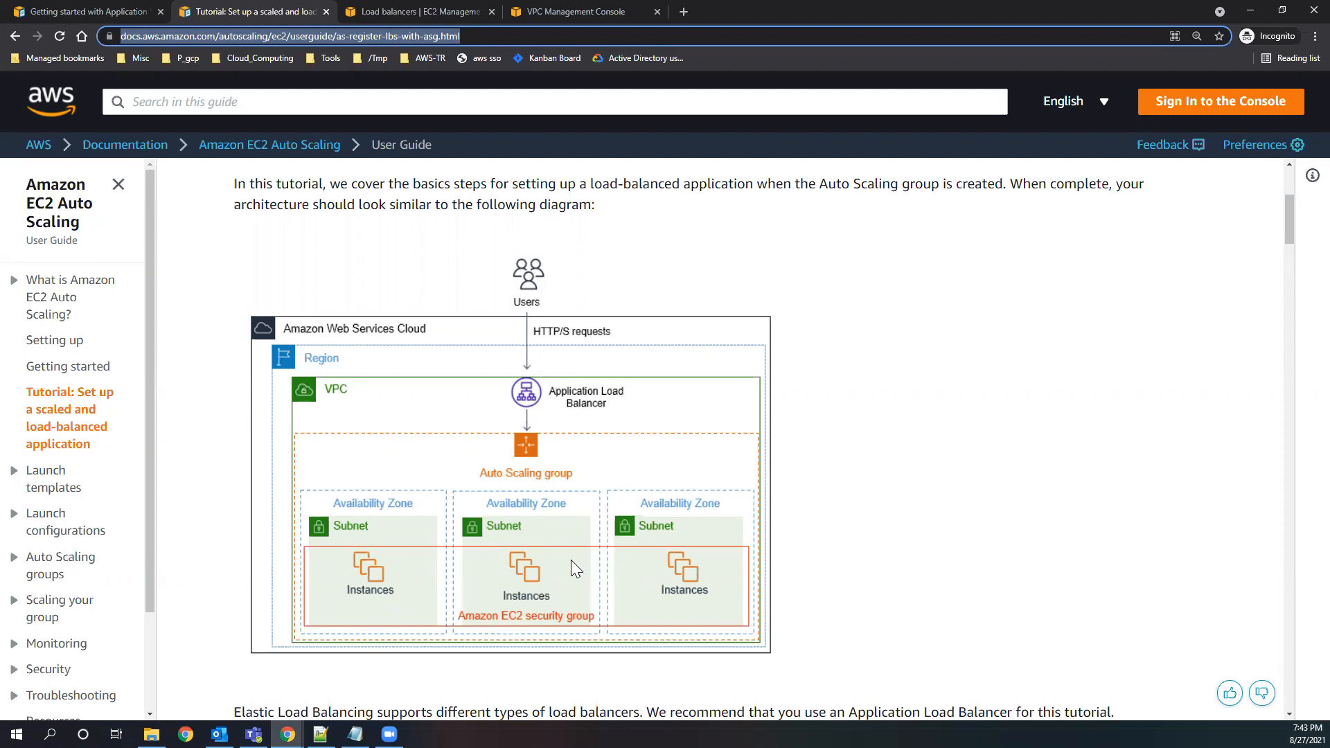
{"action": "left_click", "coordinate": [388, 12]}
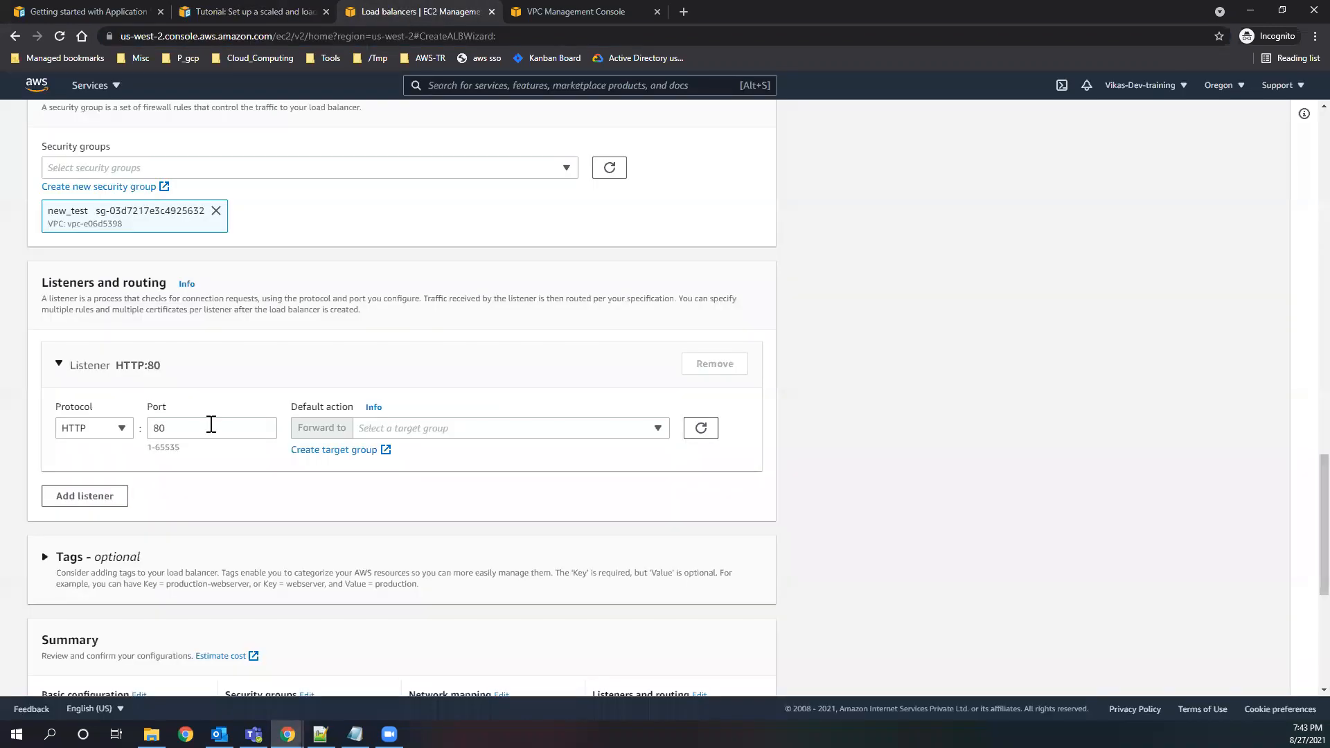
Review the HTTP listener's protocol choices, port and the target groups available for its default action.
{"action": "left_click", "coordinate": [122, 436]}
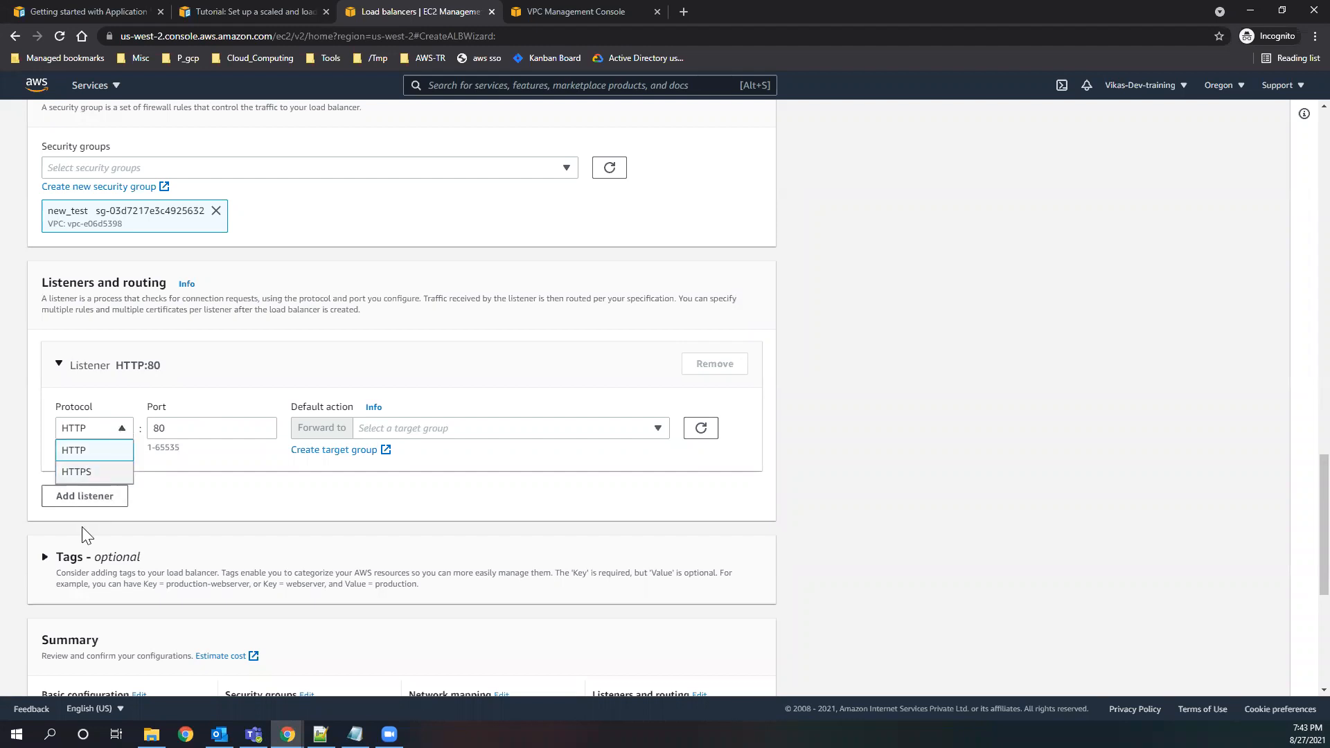
{"action": "left_click", "coordinate": [175, 475]}
{"action": "double_click", "coordinate": [189, 427]}
{"action": "left_click", "coordinate": [247, 470]}
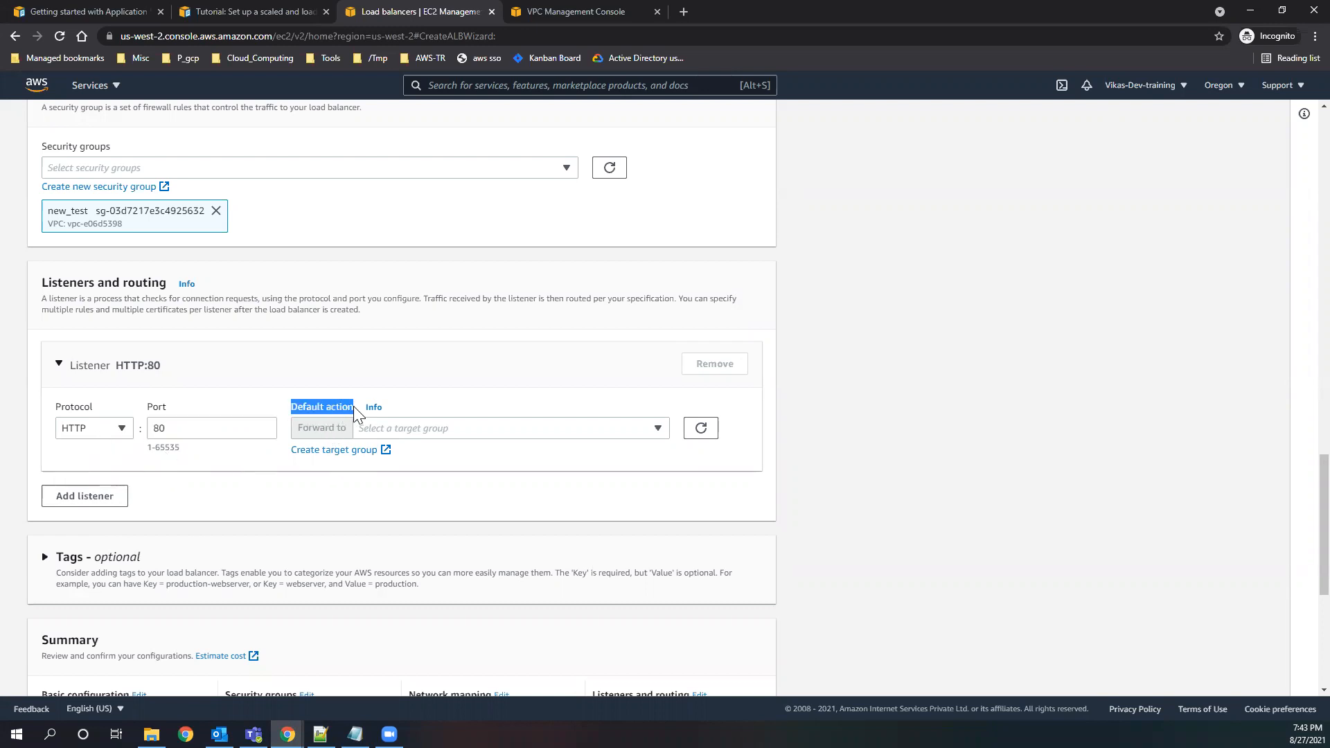
{"action": "left_click", "coordinate": [426, 431]}
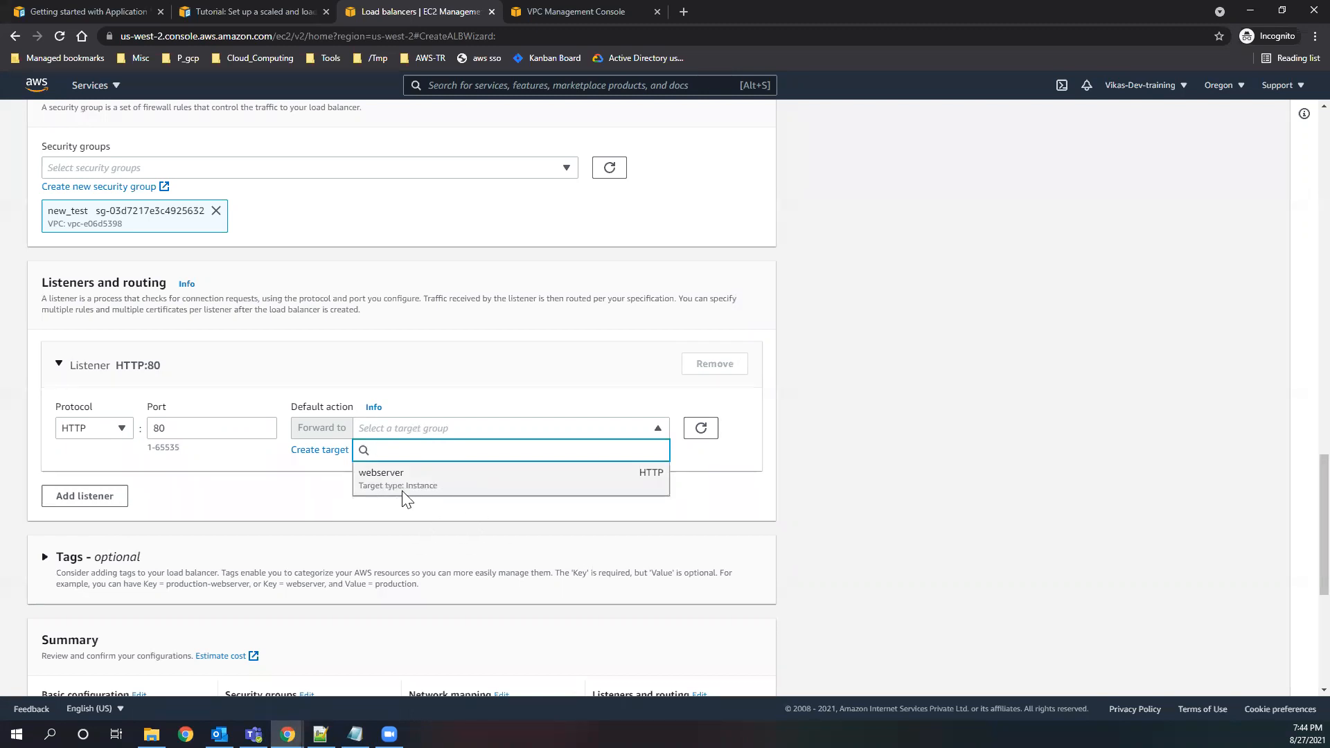
{"action": "left_click", "coordinate": [312, 489]}
{"action": "left_click", "coordinate": [417, 427]}
{"action": "left_click", "coordinate": [346, 509]}
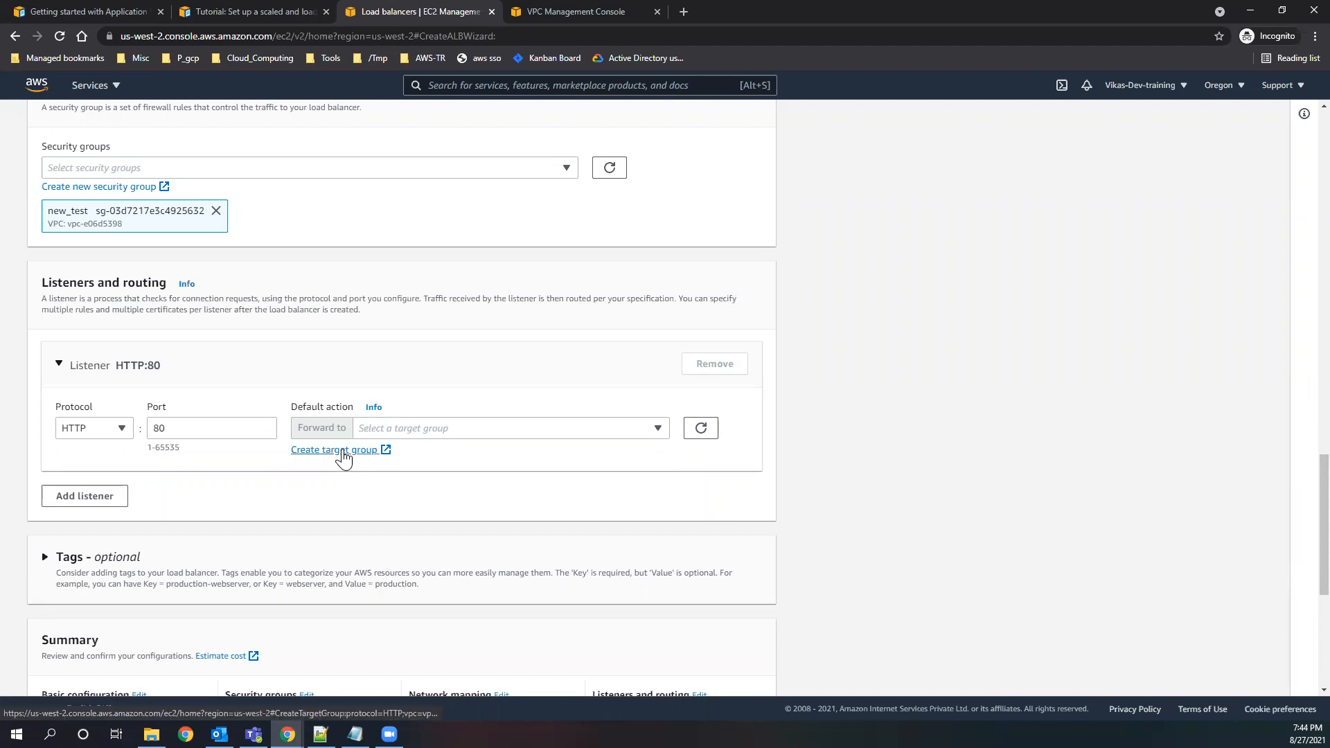
Start creating a new target group for the listener's default action and bring up its group details form.
{"action": "left_click", "coordinate": [343, 452]}
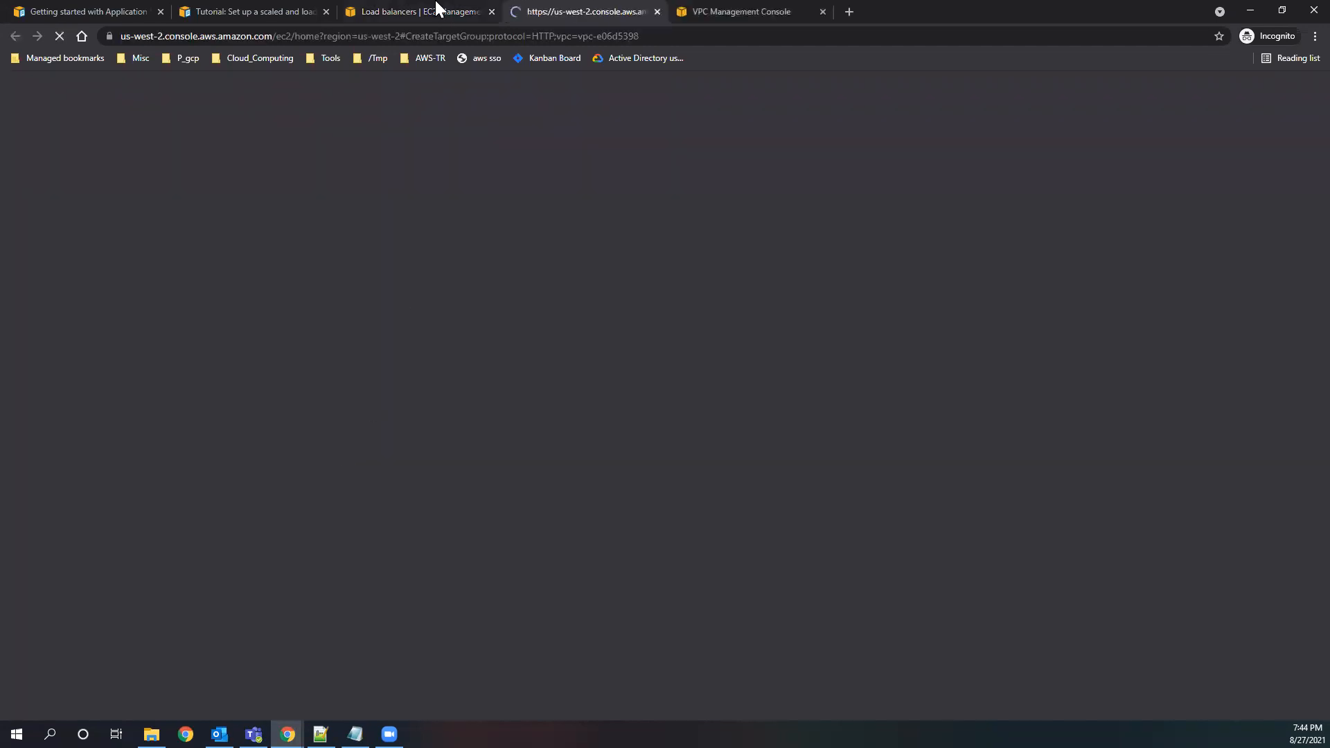
{"action": "left_click", "coordinate": [434, 11]}
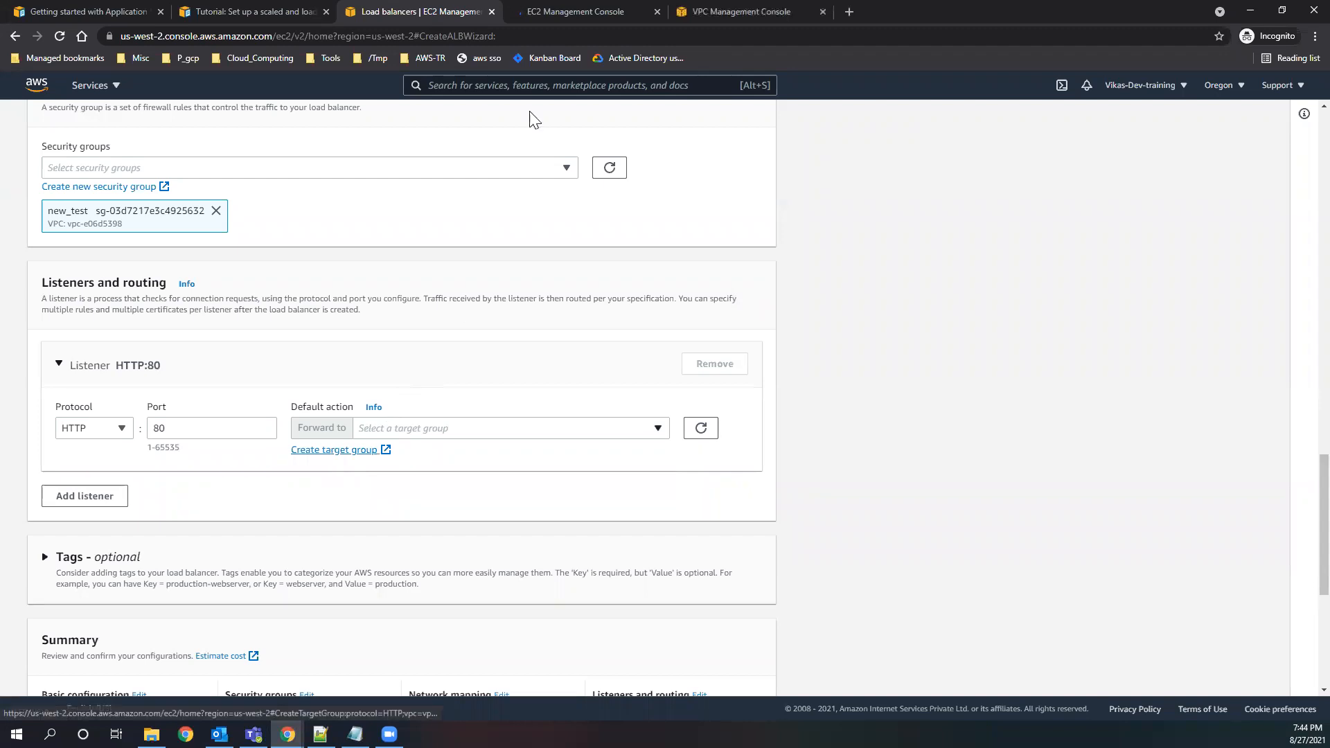
{"action": "left_click", "coordinate": [561, 14]}
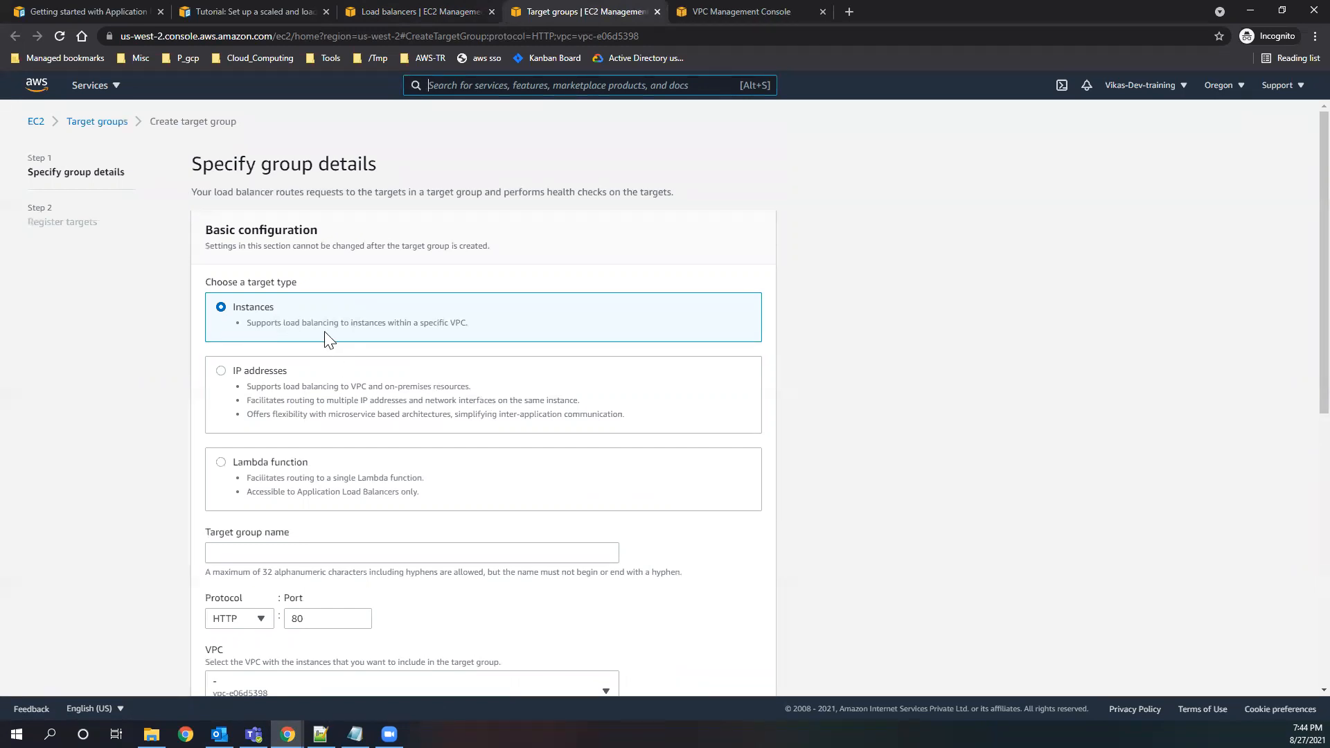
Compare the Instances and IP addresses target type descriptions, keeping Instances as the target type.
{"action": "left_click_drag", "start_coordinate": [469, 323], "coordinate": [250, 323]}
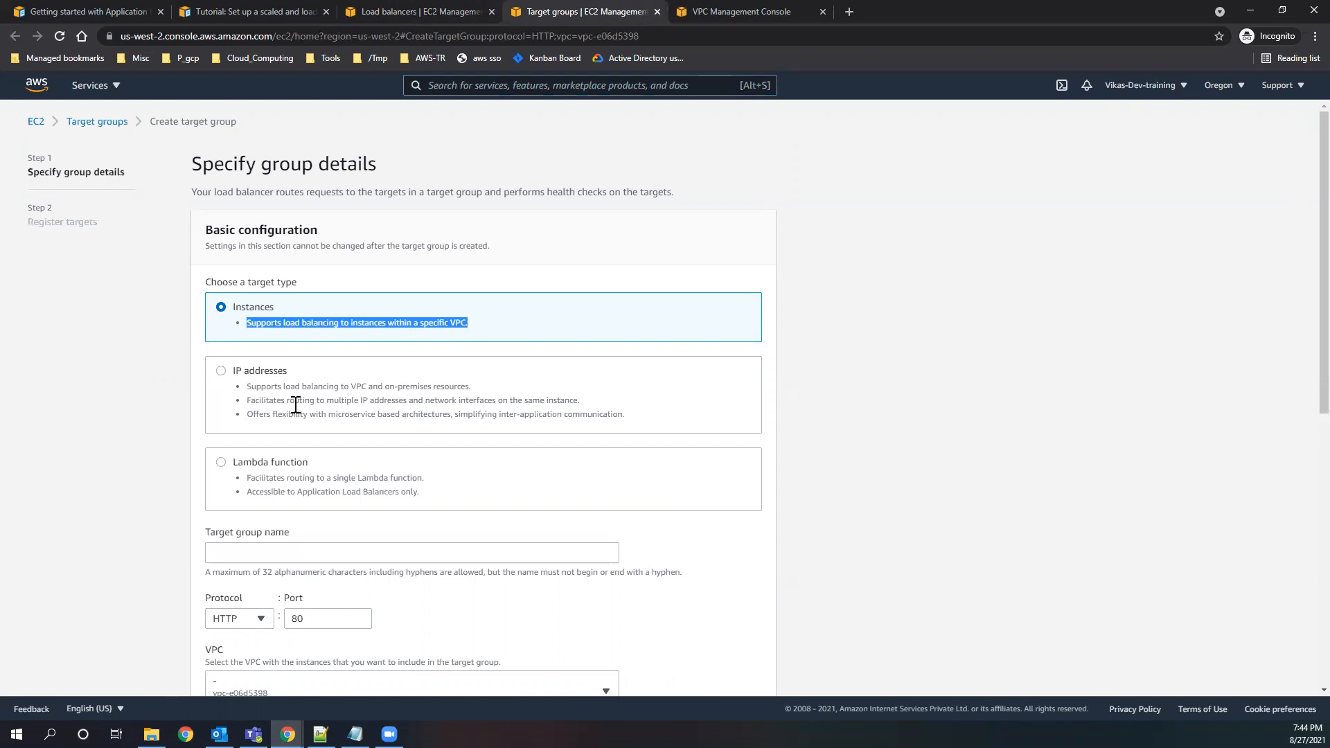
{"action": "left_click_drag", "start_coordinate": [286, 400], "coordinate": [598, 402]}
{"action": "left_click", "coordinate": [596, 399]}
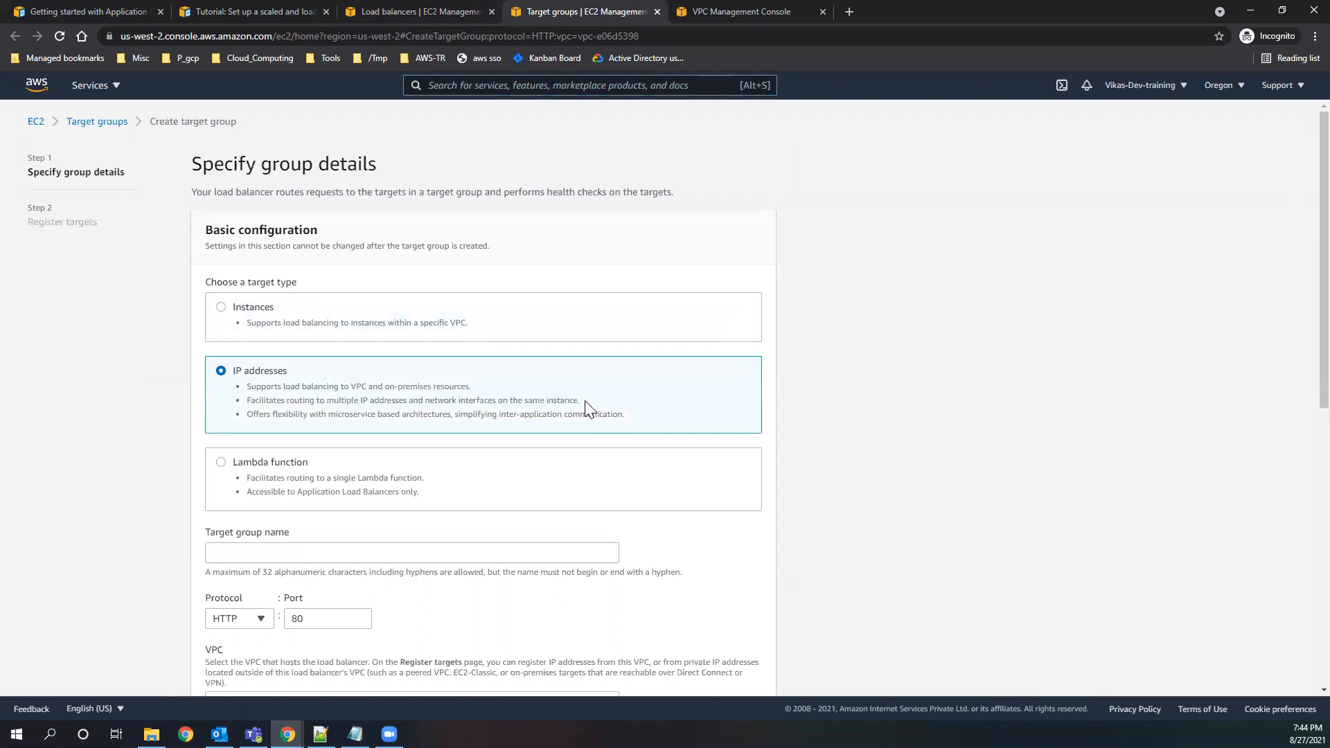
{"action": "left_click", "coordinate": [221, 308]}
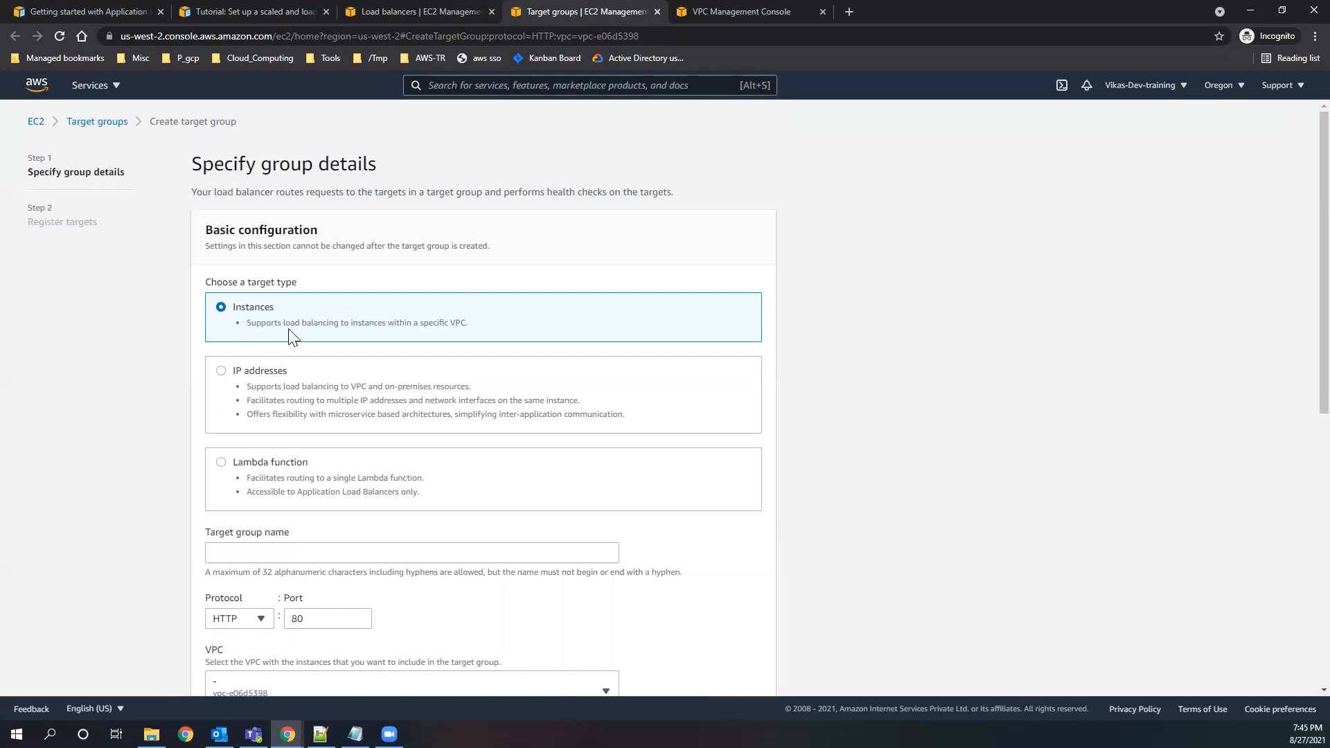
{"action": "left_click_drag", "start_coordinate": [237, 308], "coordinate": [232, 308]}
{"action": "triple_click", "coordinate": [373, 331]}
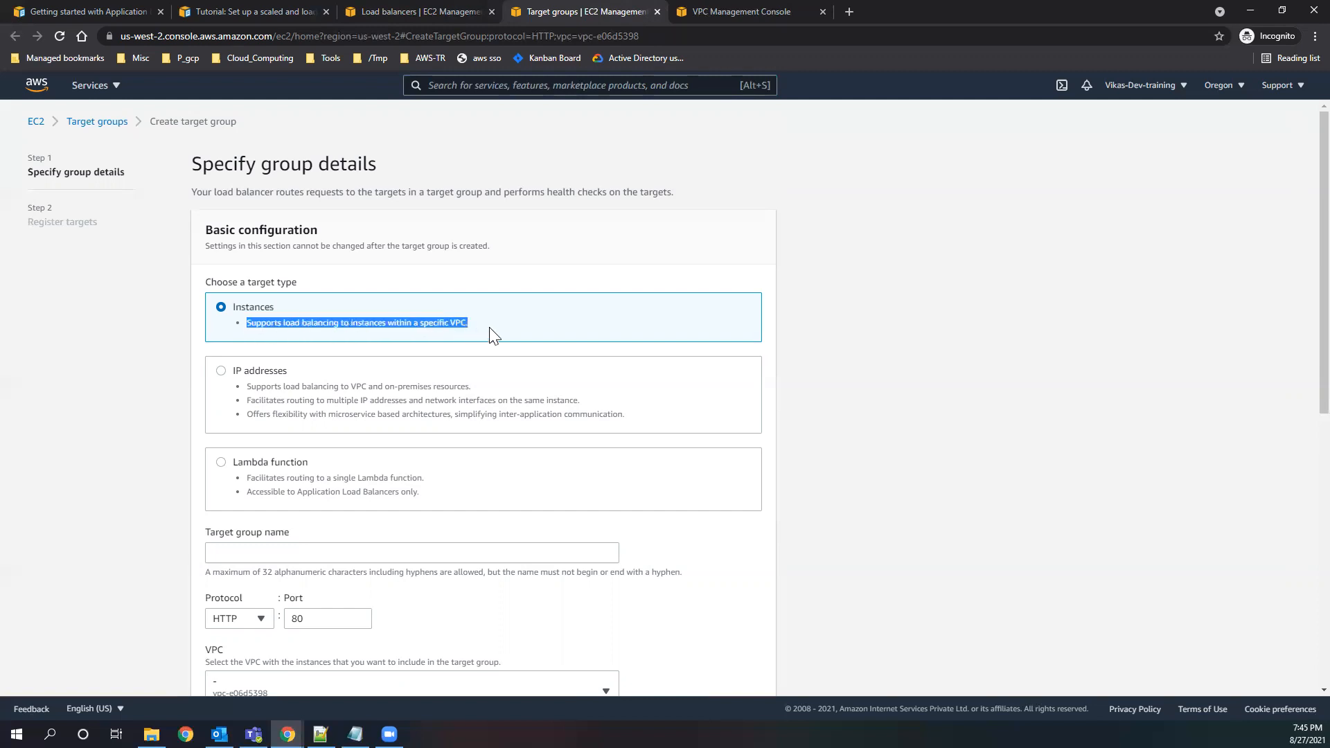
{"action": "left_click", "coordinate": [362, 509]}
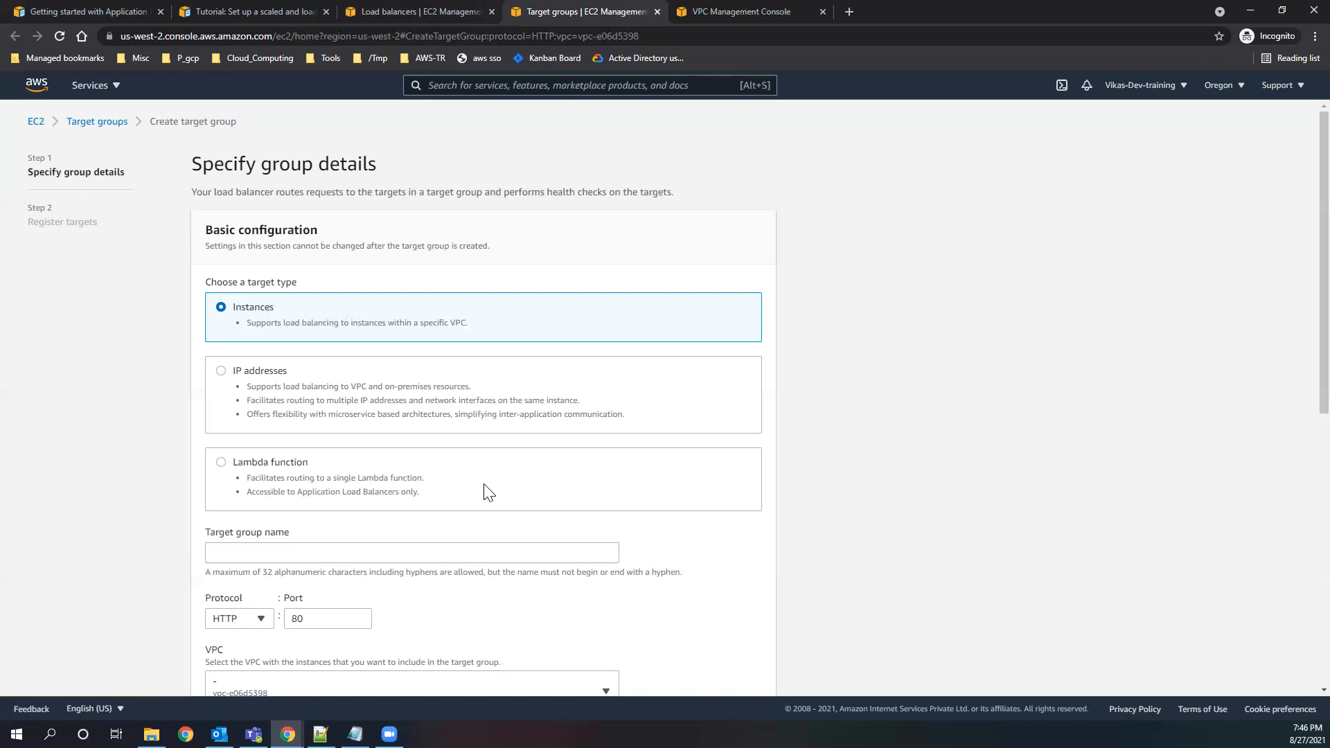
Name the target group test_TG.
{"action": "scroll", "coordinate": [487, 492], "scroll_direction": "down", "scroll_amount": 1}
{"action": "left_click", "coordinate": [285, 485]}
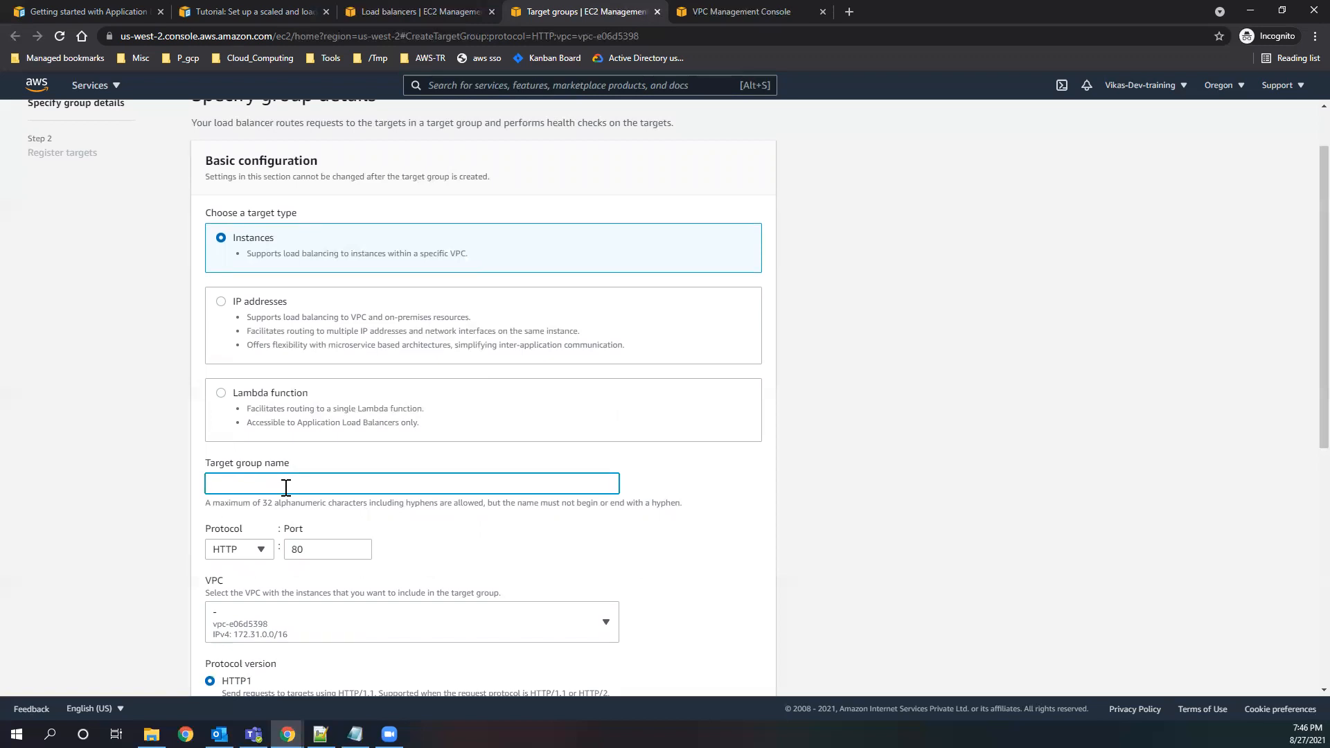
{"action": "type", "text": "test_TG"}
{"action": "left_click_drag", "start_coordinate": [269, 489], "coordinate": [194, 485]}
{"action": "left_click", "coordinate": [505, 520]}
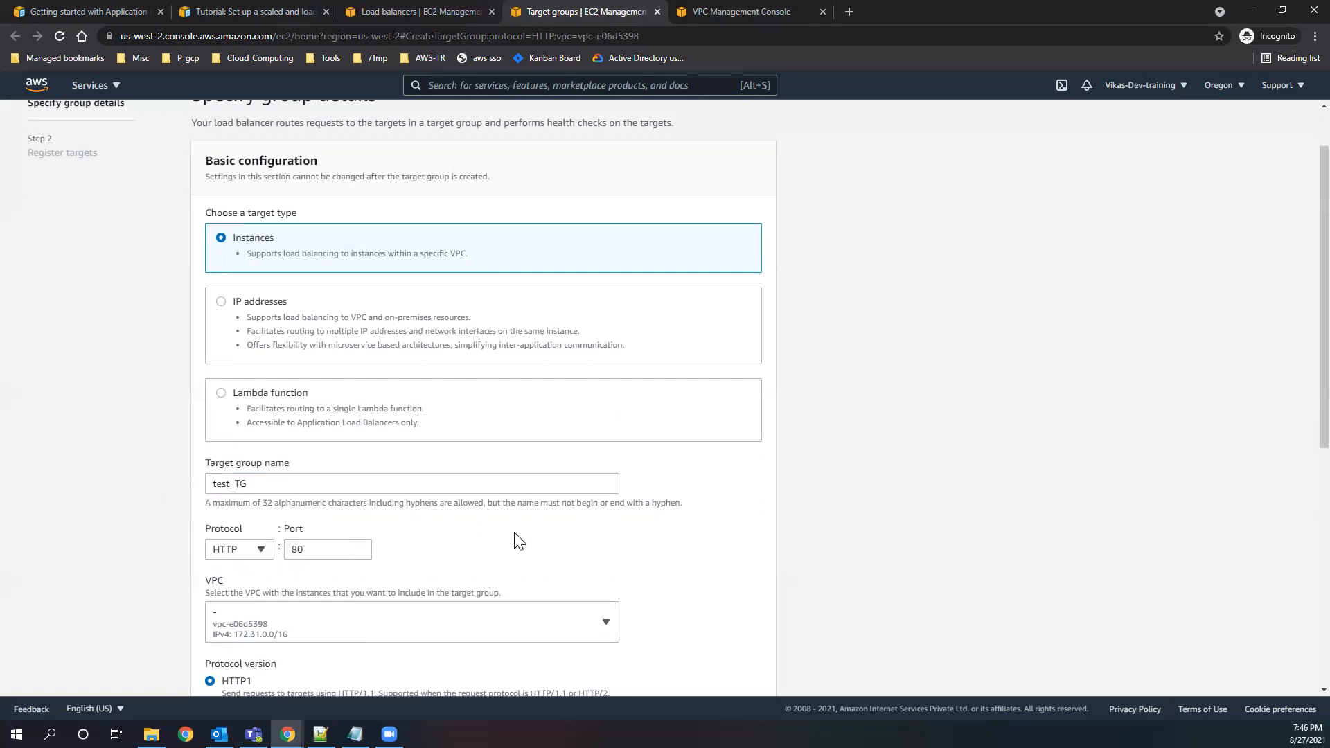
Choose vpc-e06d5398 as the VPC for the target group.
{"action": "scroll", "coordinate": [513, 538], "scroll_direction": "down", "scroll_amount": 3}
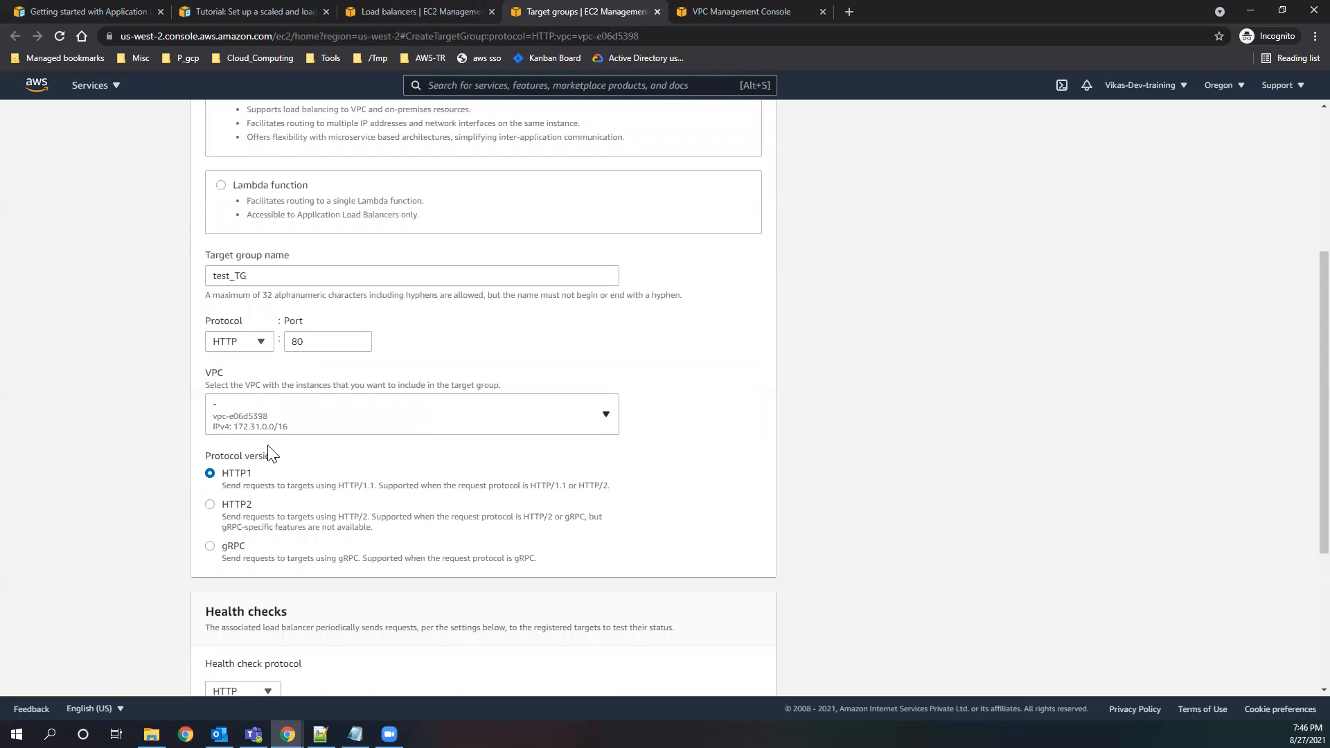
{"action": "left_click", "coordinate": [337, 431]}
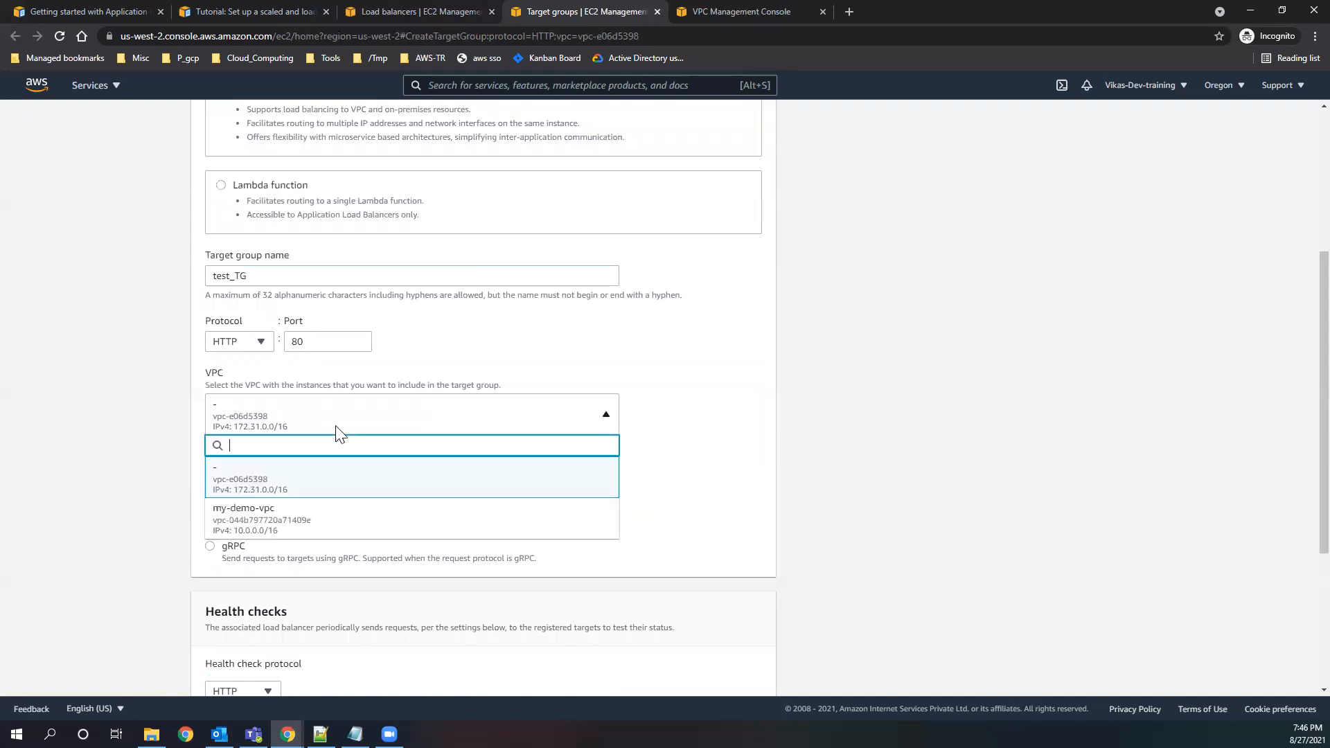
{"action": "left_click", "coordinate": [277, 489]}
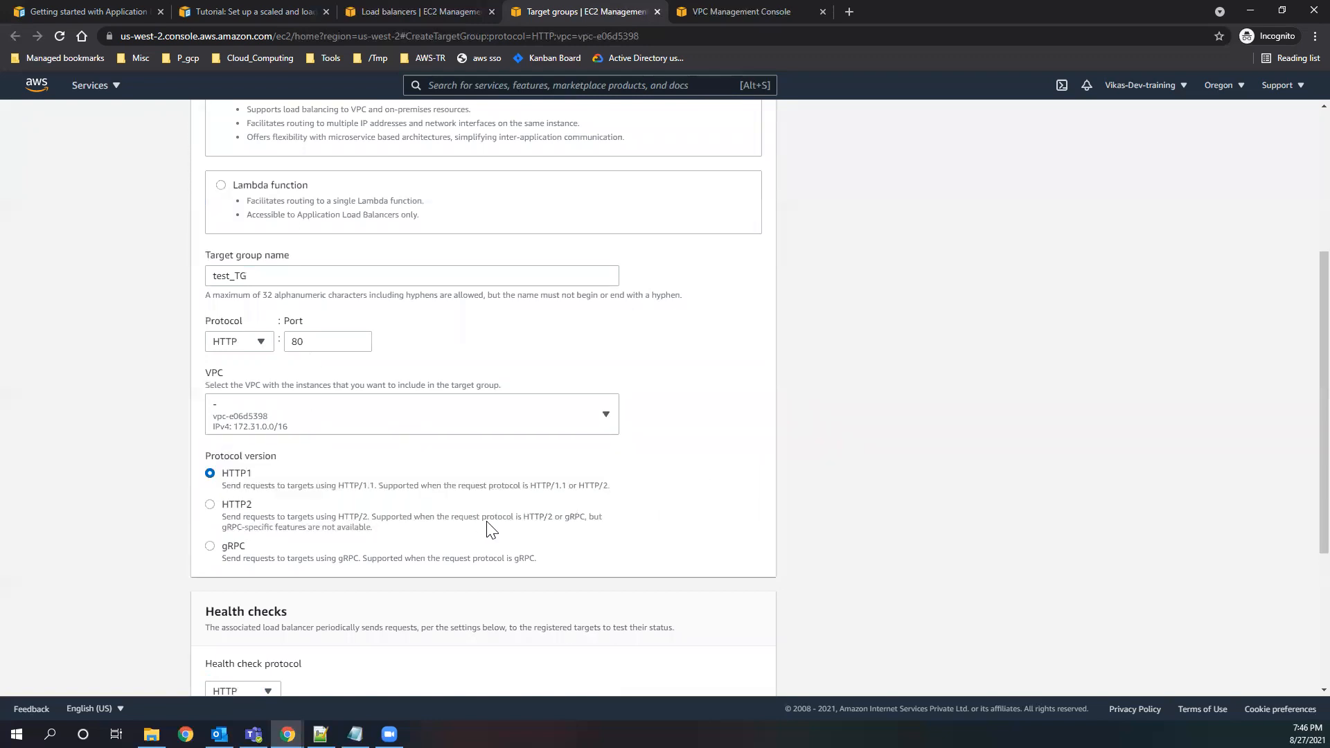
Compare the HTTP1, HTTP2 and gRPC protocol version descriptions and set the target group's protocol version to HTTP2.
{"action": "scroll", "coordinate": [353, 488], "scroll_direction": "down", "scroll_amount": 1}
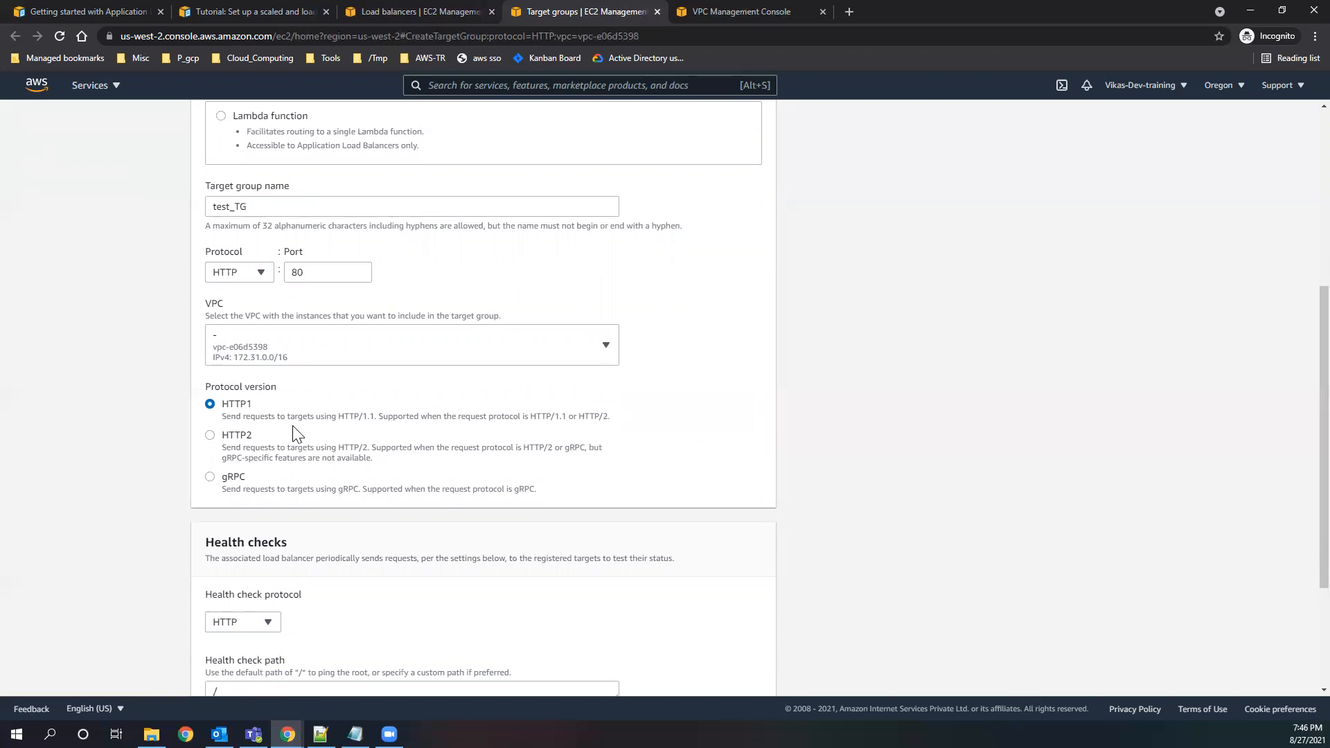
{"action": "left_click_drag", "start_coordinate": [338, 418], "coordinate": [611, 424]}
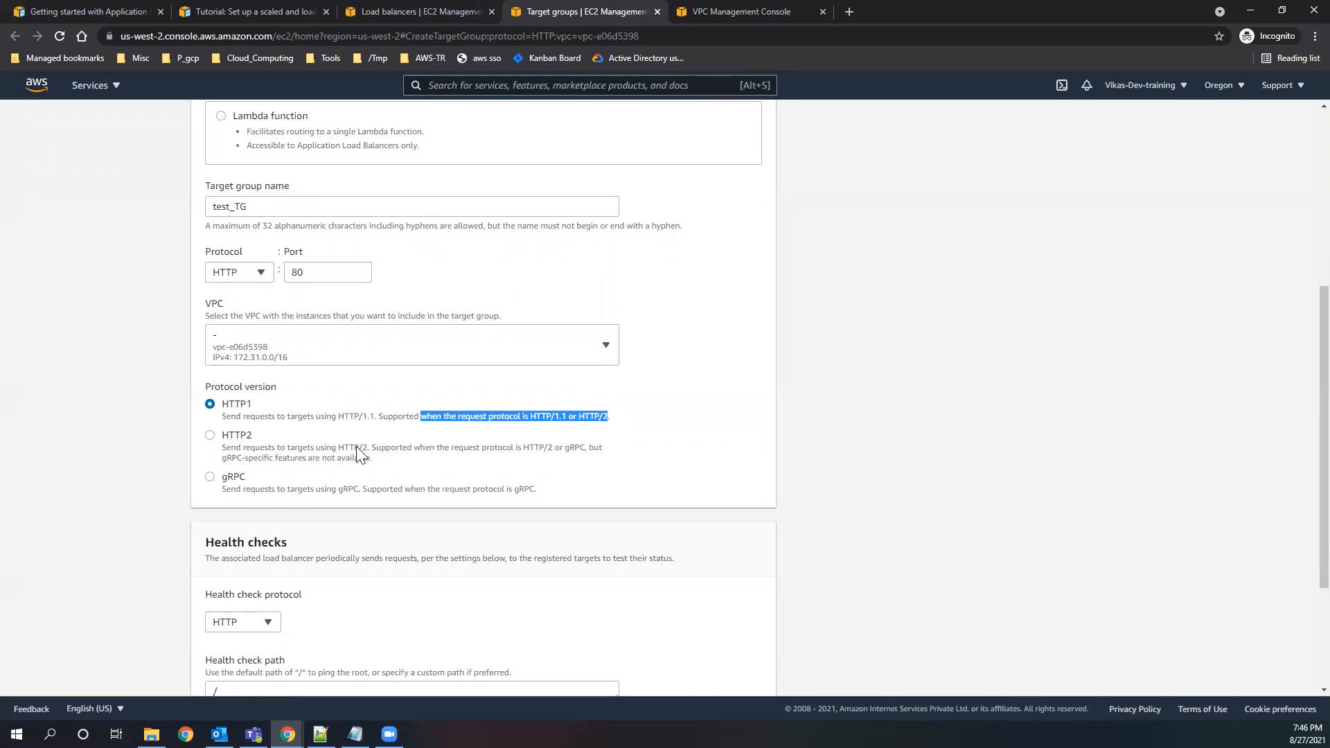
{"action": "left_click_drag", "start_coordinate": [338, 449], "coordinate": [371, 450]}
{"action": "left_click_drag", "start_coordinate": [561, 457], "coordinate": [589, 452]}
{"action": "left_click", "coordinate": [569, 457]}
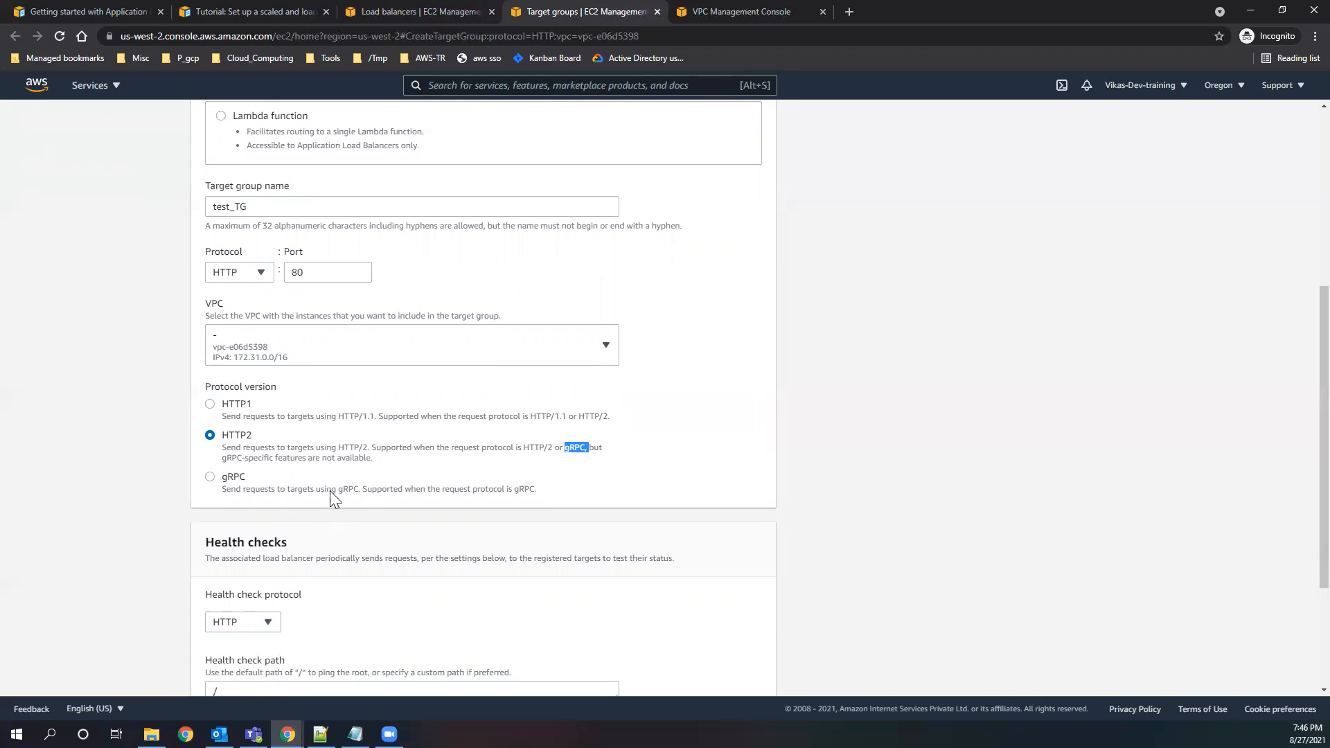
{"action": "left_click_drag", "start_coordinate": [223, 489], "coordinate": [362, 490]}
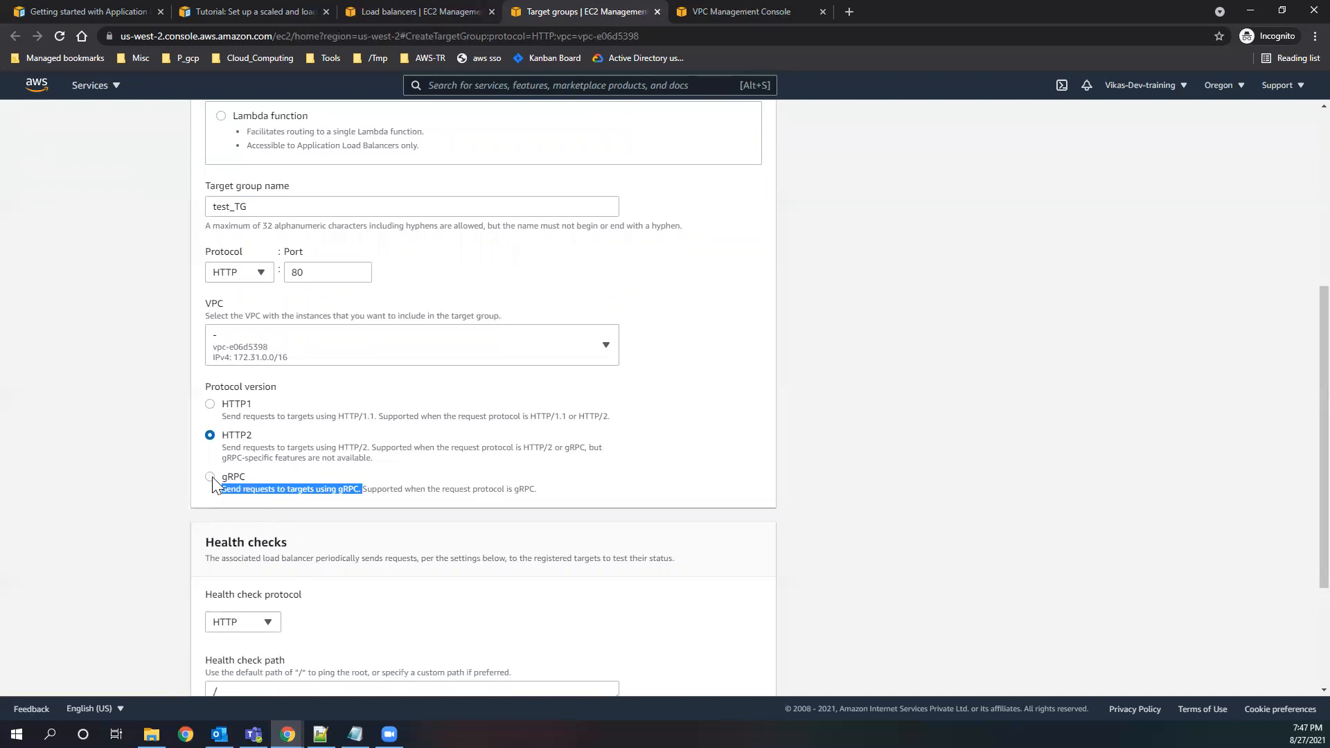
{"action": "left_click_drag", "start_coordinate": [224, 489], "coordinate": [273, 490]}
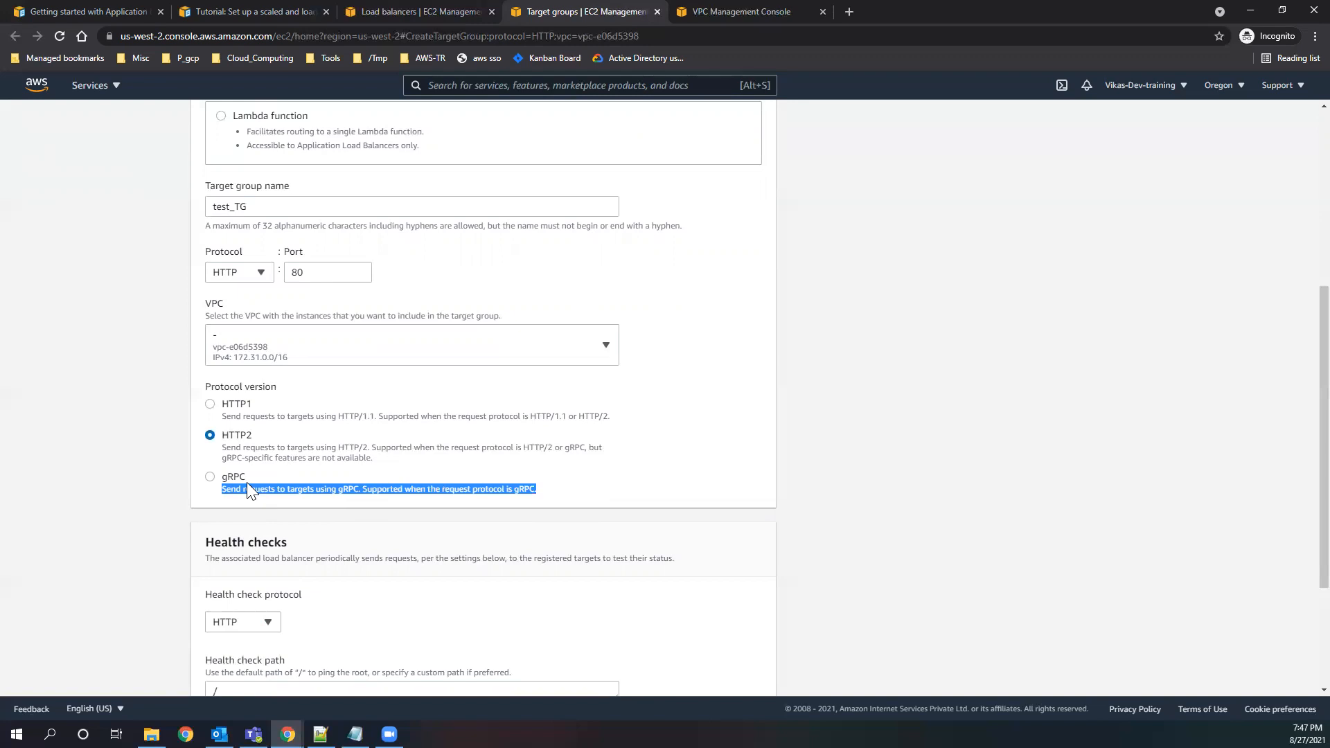
{"action": "left_click", "coordinate": [576, 494]}
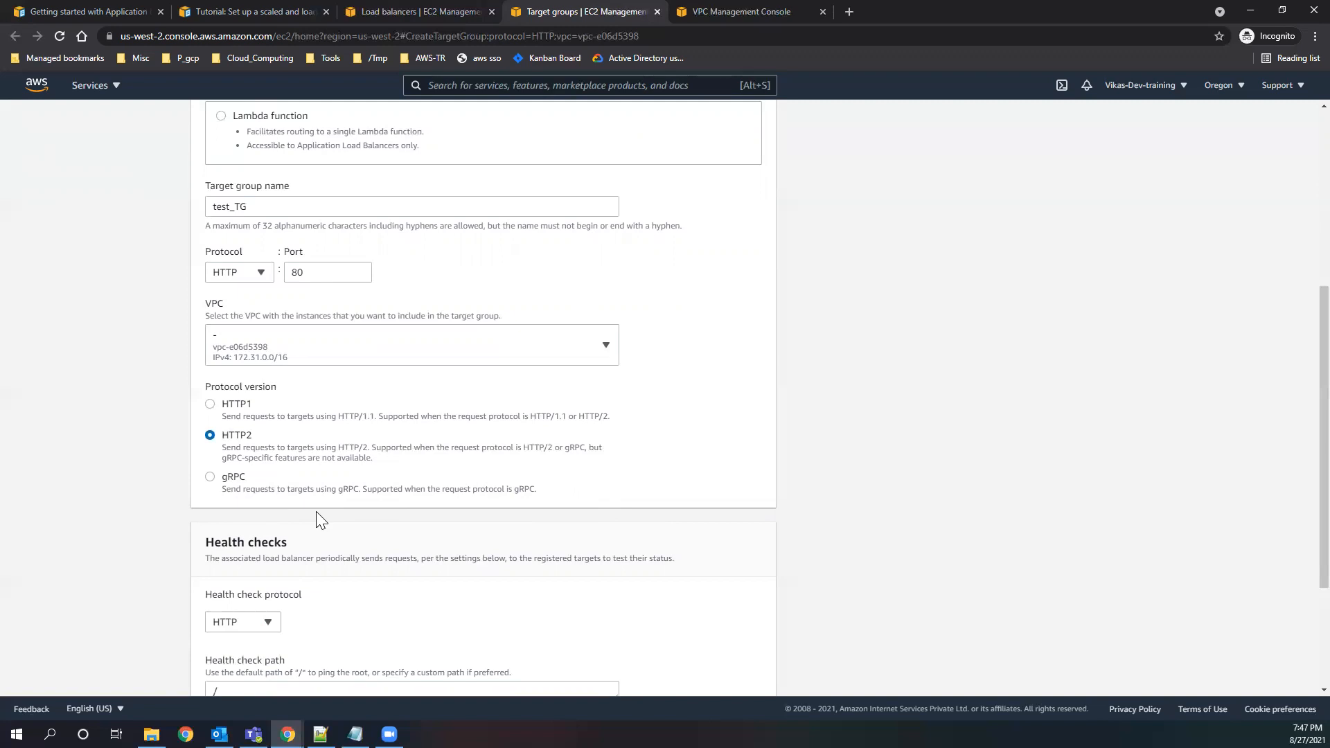
Review the health check protocol and path settings, referring to the tutorial's load balancer architecture diagram.
{"action": "scroll", "coordinate": [386, 524], "scroll_direction": "down", "scroll_amount": 1}
{"action": "scroll", "coordinate": [401, 540], "scroll_direction": "down", "scroll_amount": 2}
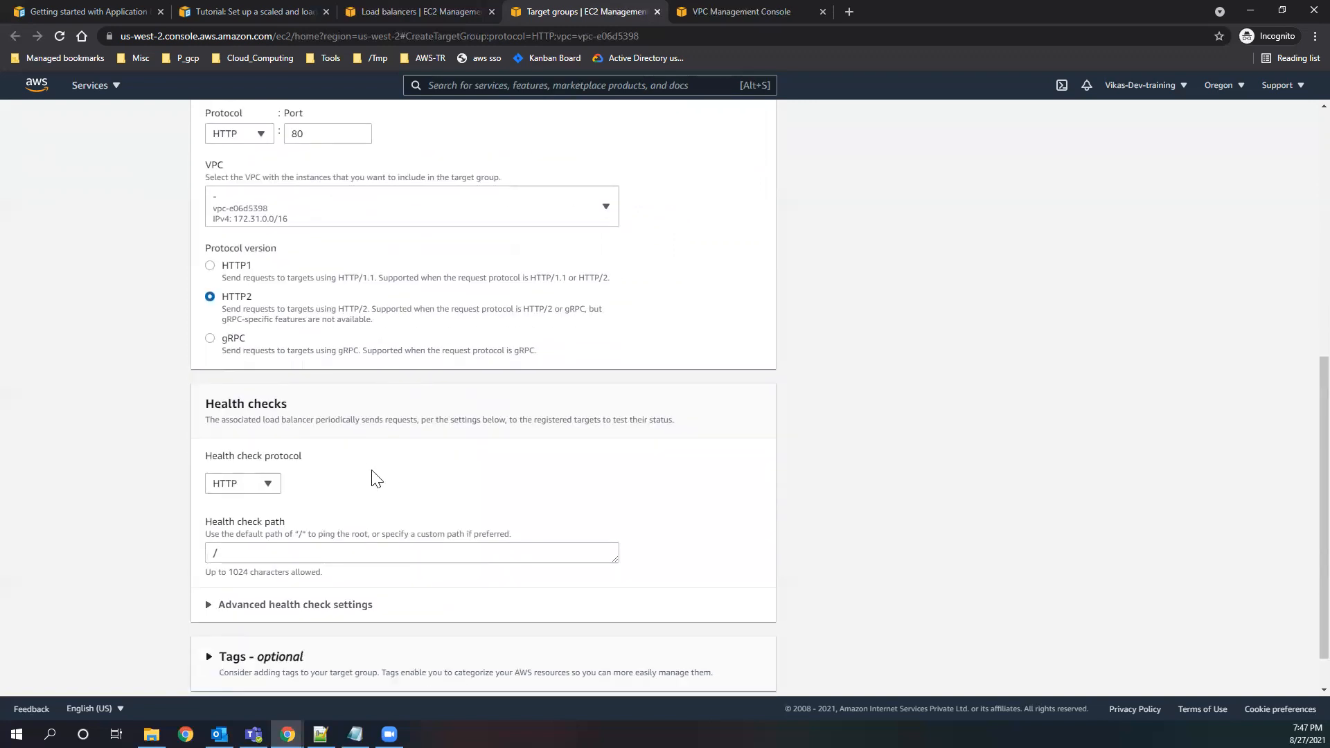
{"action": "left_click", "coordinate": [413, 11]}
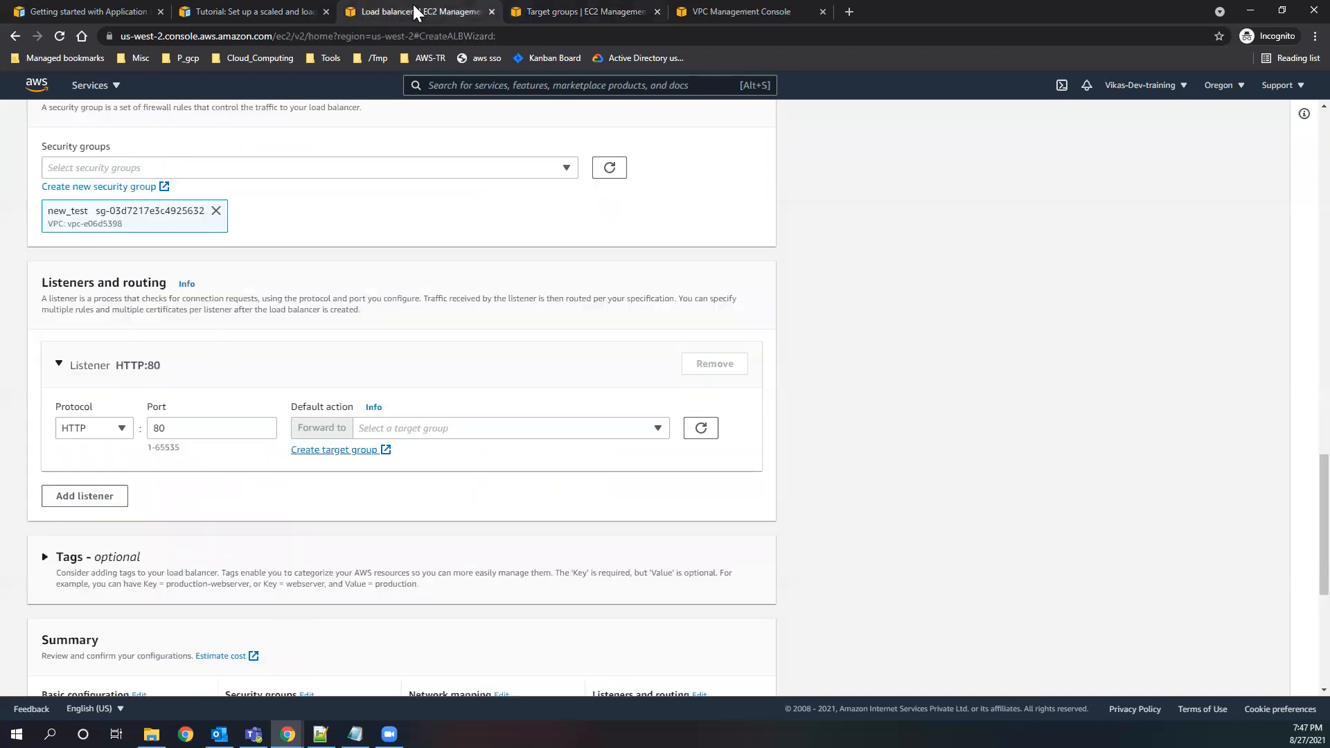
{"action": "left_click", "coordinate": [312, 12]}
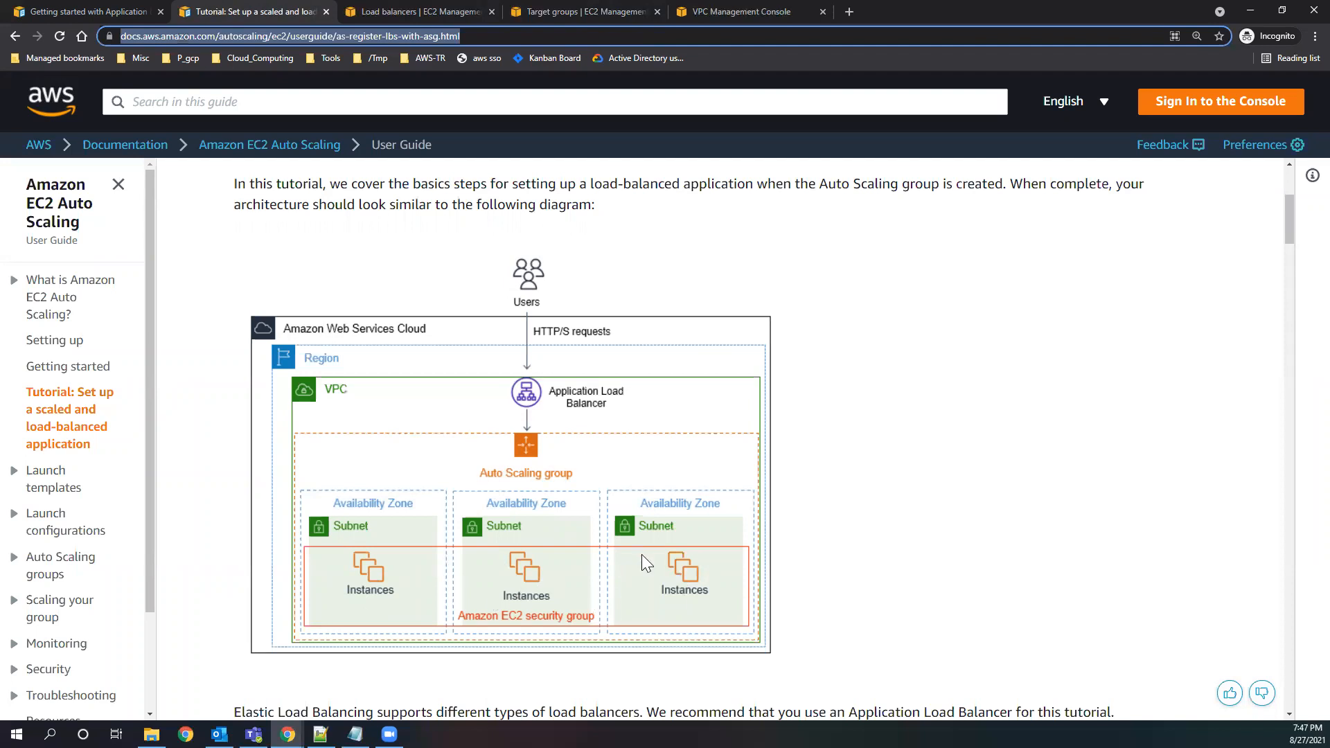
{"action": "left_click", "coordinate": [546, 15]}
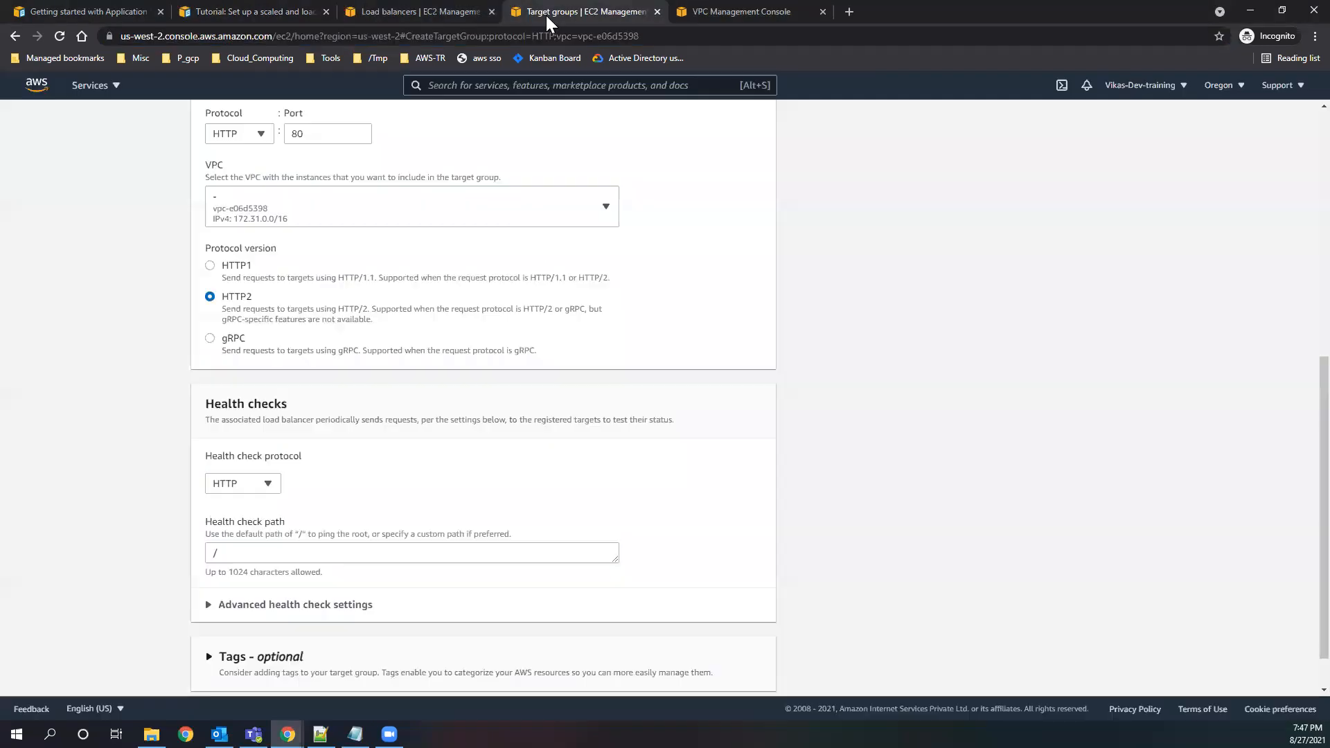
{"action": "scroll", "coordinate": [371, 550], "scroll_direction": "down", "scroll_amount": 1}
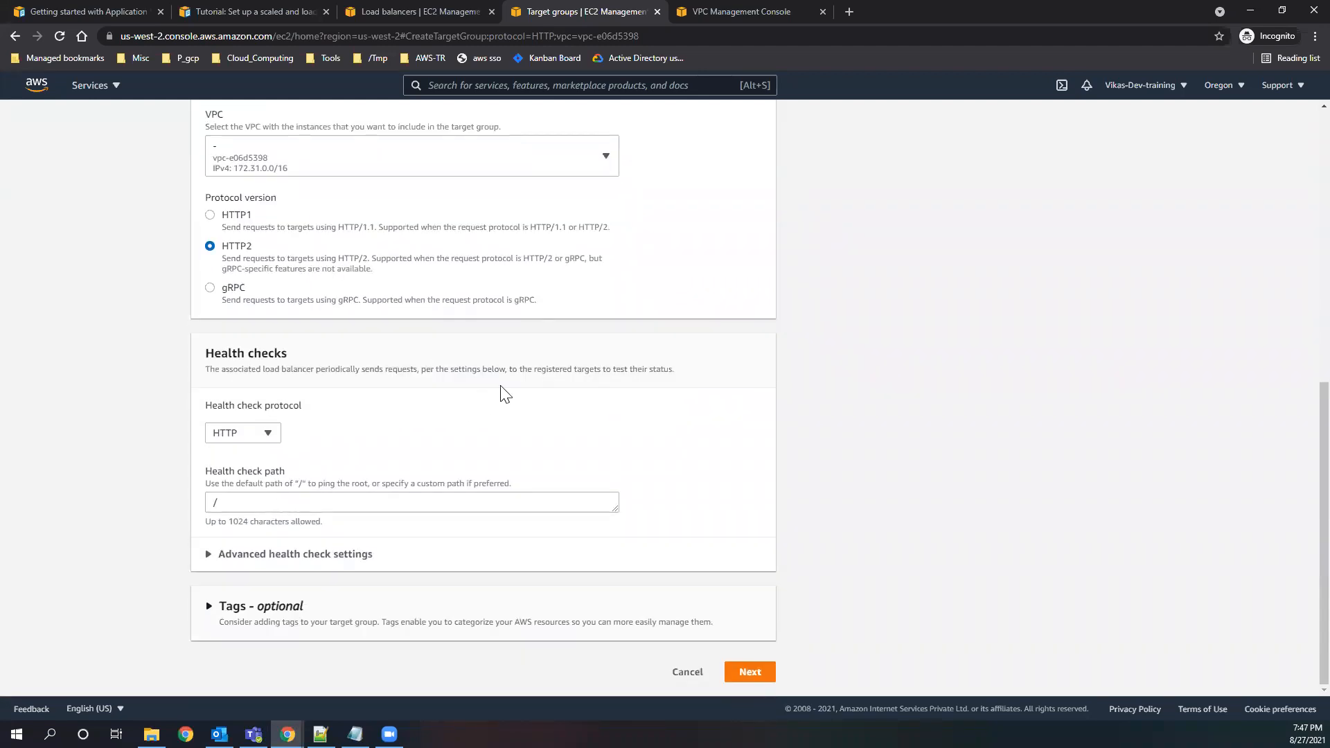
{"action": "left_click_drag", "start_coordinate": [298, 483], "coordinate": [373, 485]}
{"action": "left_click", "coordinate": [267, 496]}
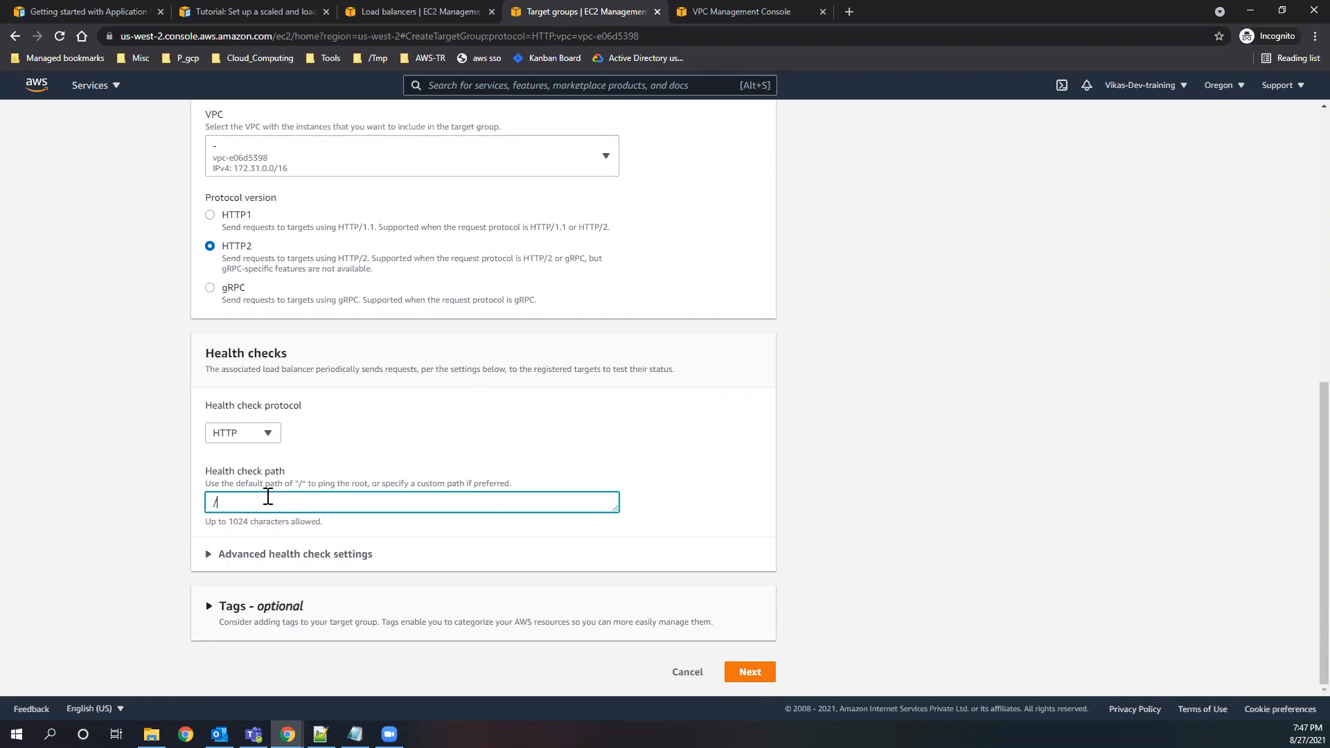
{"action": "left_click", "coordinate": [428, 438]}
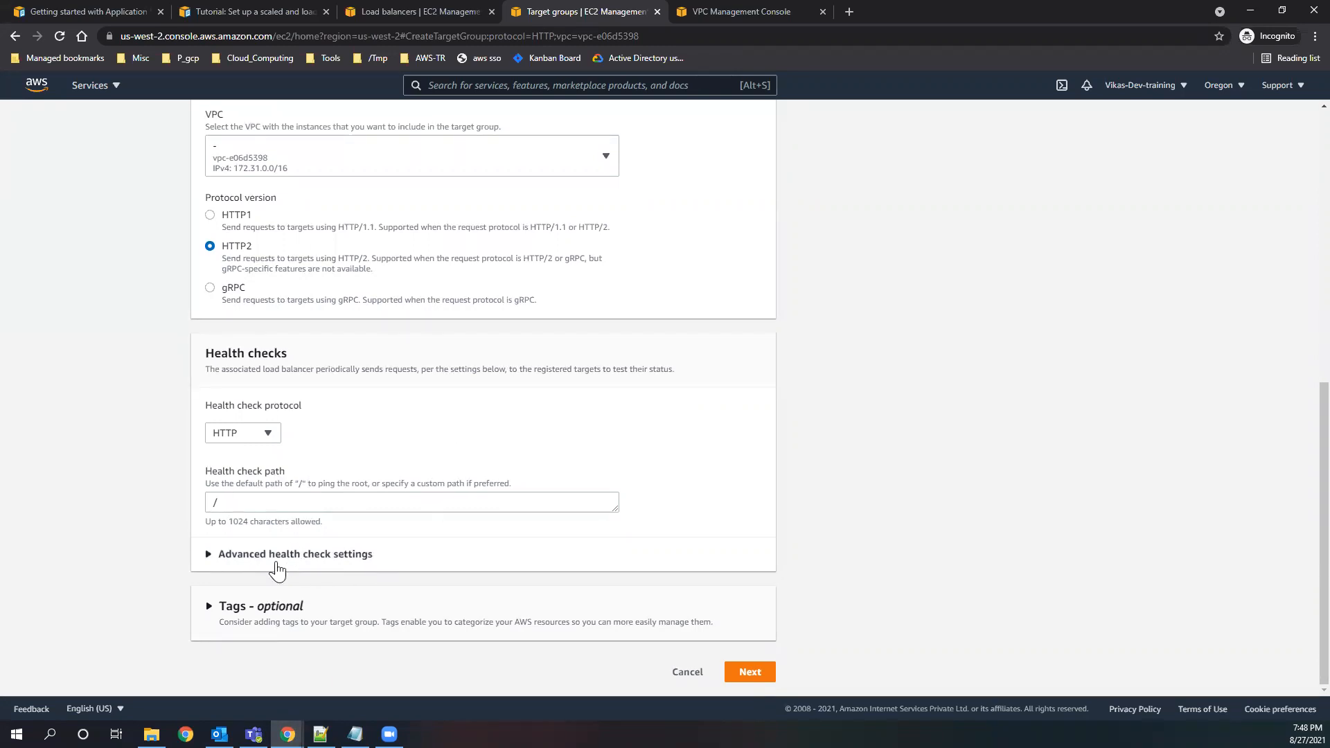
Expand the advanced health check settings and read the description of the health check port.
{"action": "left_click", "coordinate": [277, 557]}
{"action": "scroll", "coordinate": [505, 508], "scroll_direction": "down", "scroll_amount": 3}
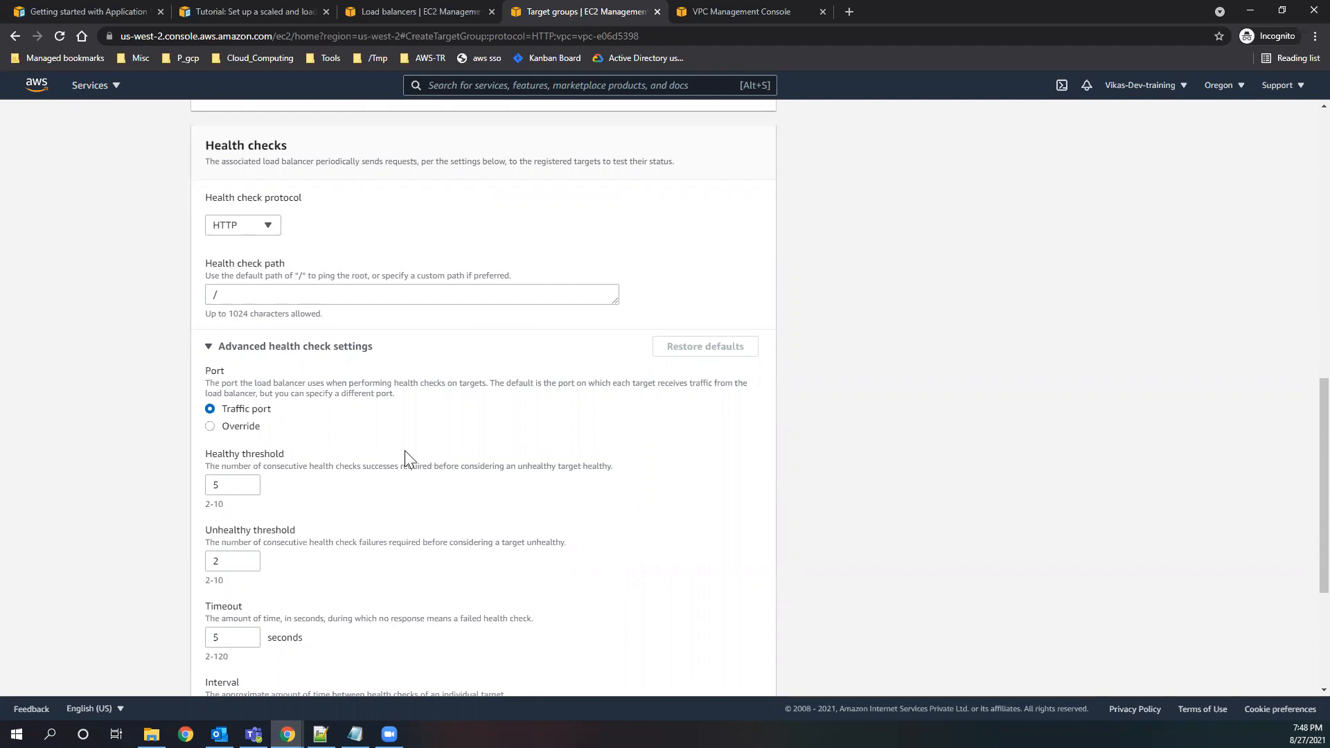
{"action": "left_click_drag", "start_coordinate": [294, 383], "coordinate": [684, 386]}
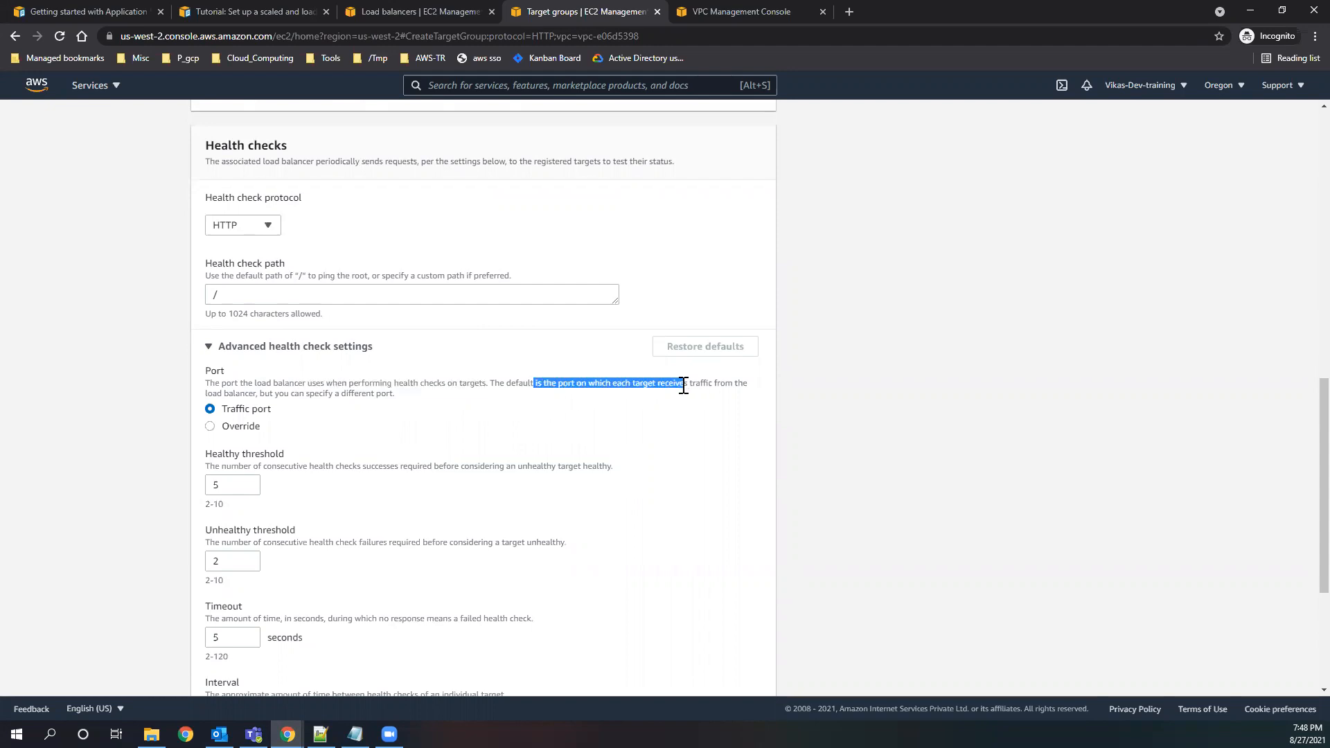
{"action": "left_click", "coordinate": [286, 409]}
Try overriding the health check port with 7000 and return the setting to Traffic port.
{"action": "left_click", "coordinate": [210, 427]}
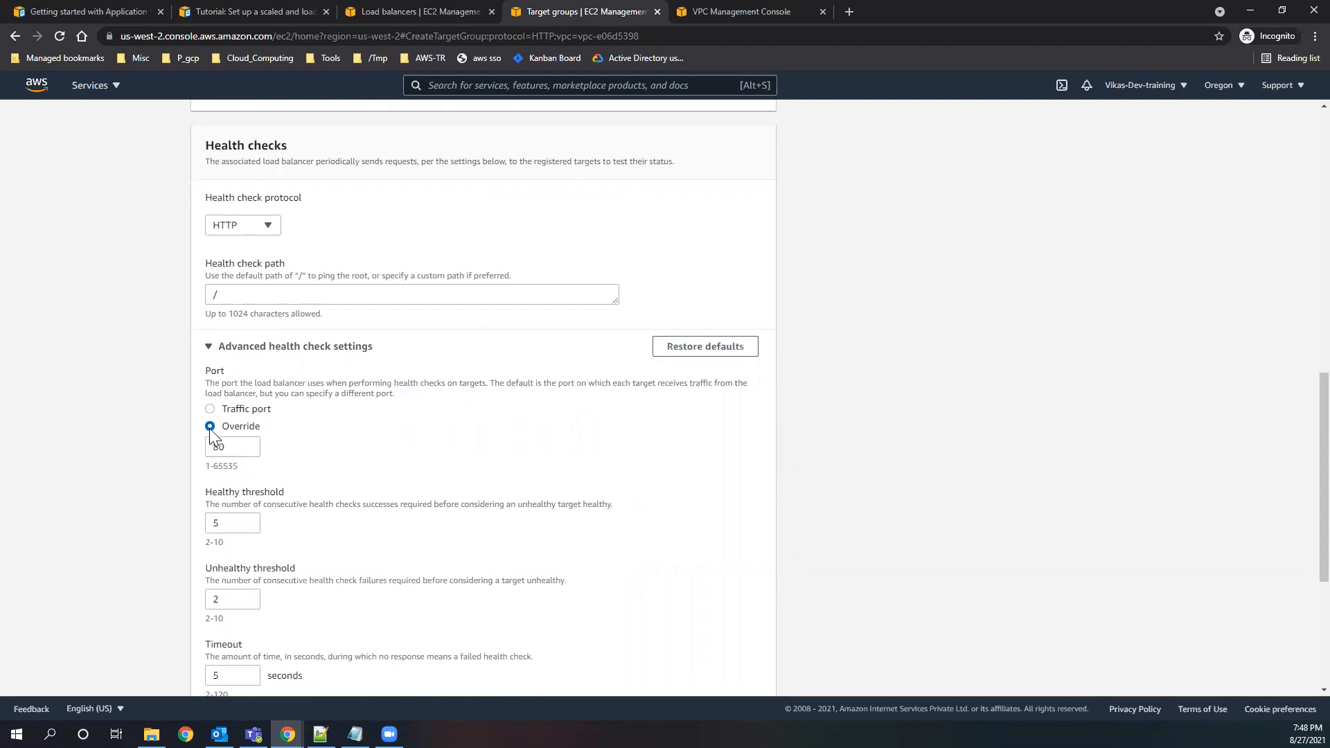
{"action": "double_click", "coordinate": [216, 449]}
{"action": "type", "text": "7000"}
{"action": "left_click_drag", "start_coordinate": [399, 394], "coordinate": [266, 393]}
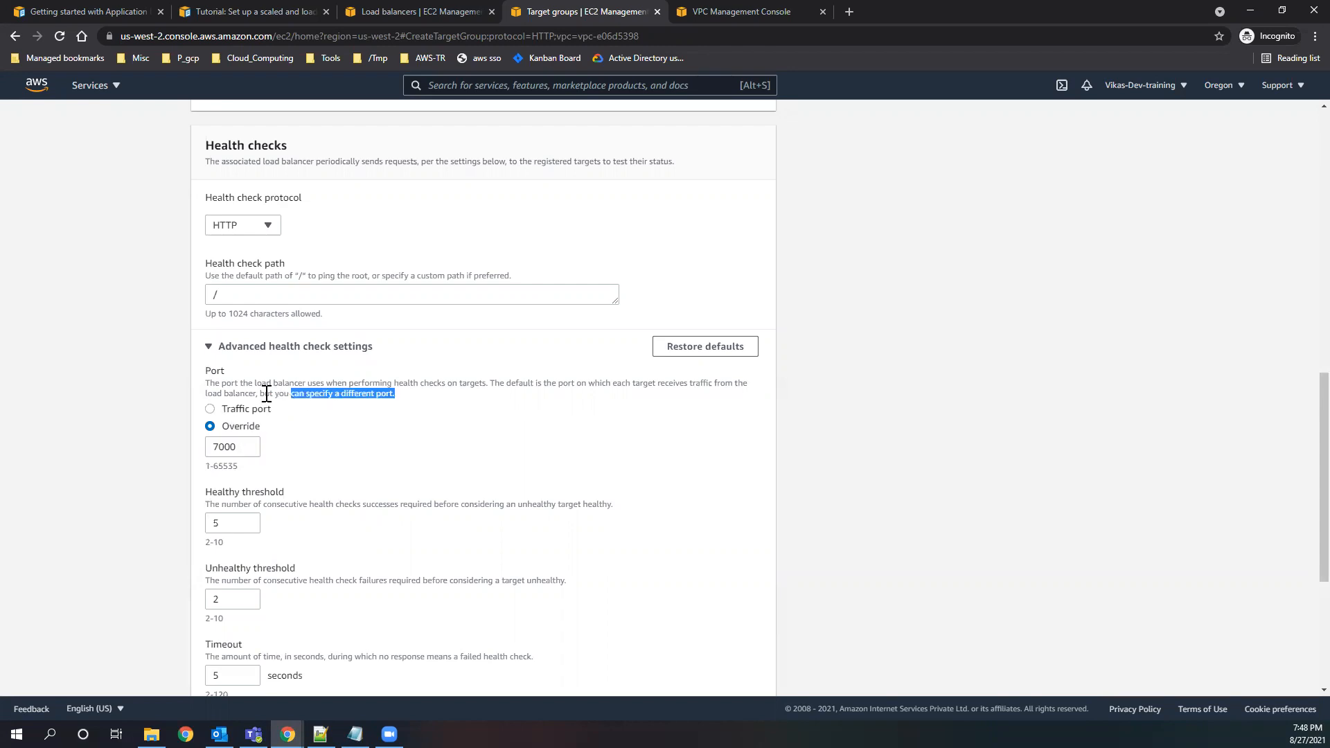
{"action": "left_click", "coordinate": [210, 409]}
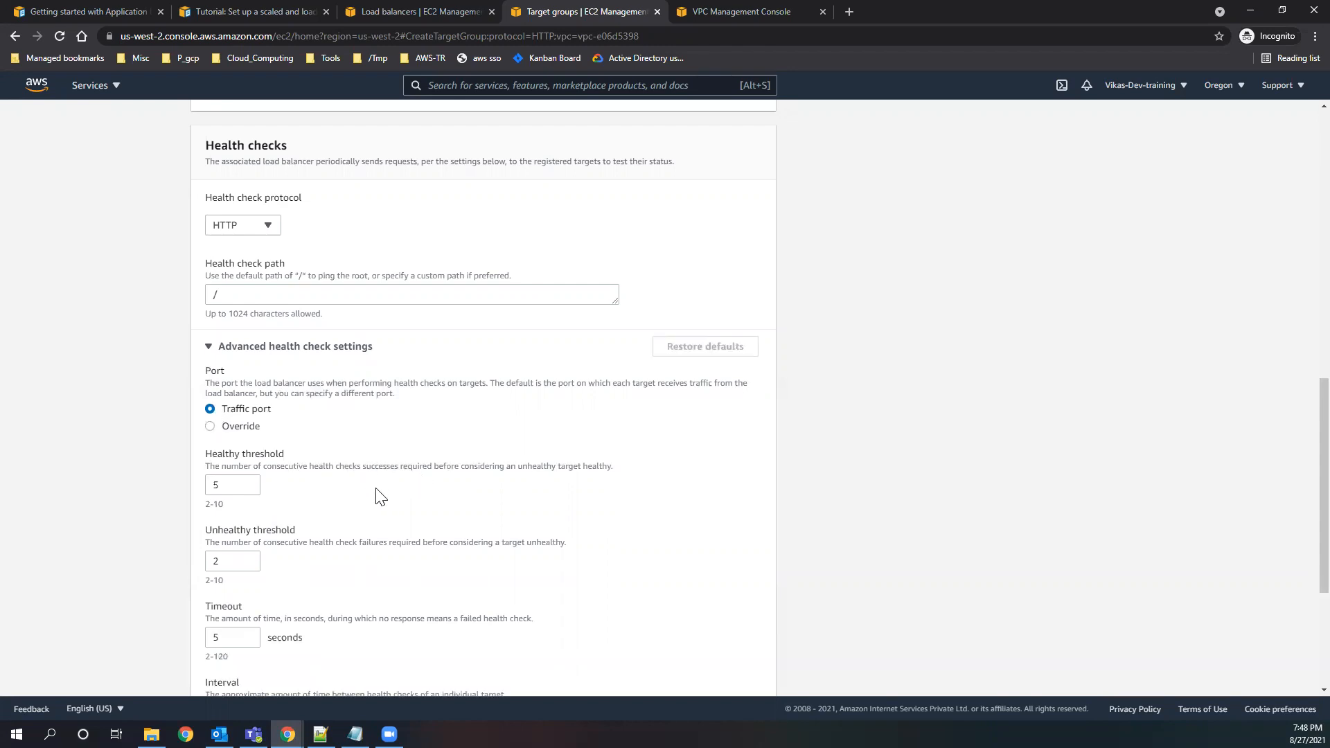
Read the healthy threshold description in the advanced health check settings and set the healthy threshold to 2.
{"action": "scroll", "coordinate": [323, 478], "scroll_direction": "down", "scroll_amount": 1}
{"action": "scroll", "coordinate": [323, 478], "scroll_direction": "down", "scroll_amount": 1}
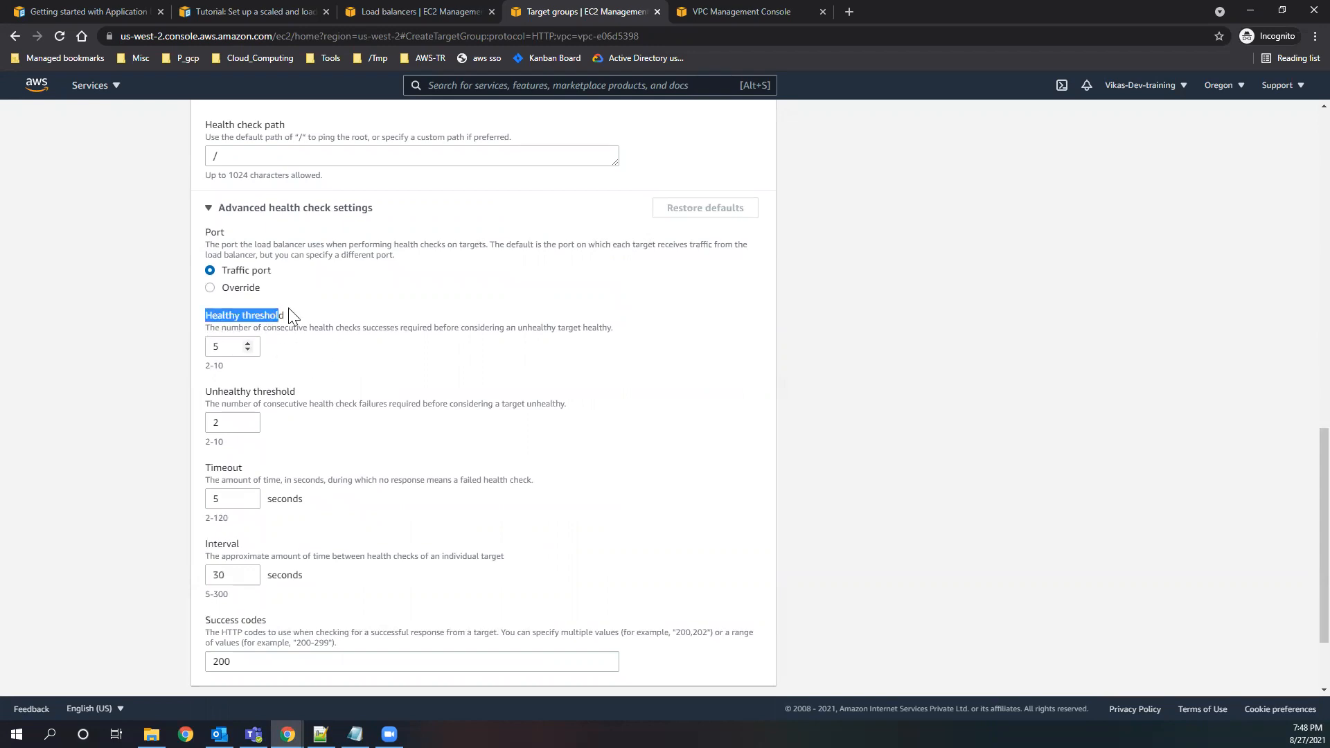
{"action": "left_click", "coordinate": [317, 359]}
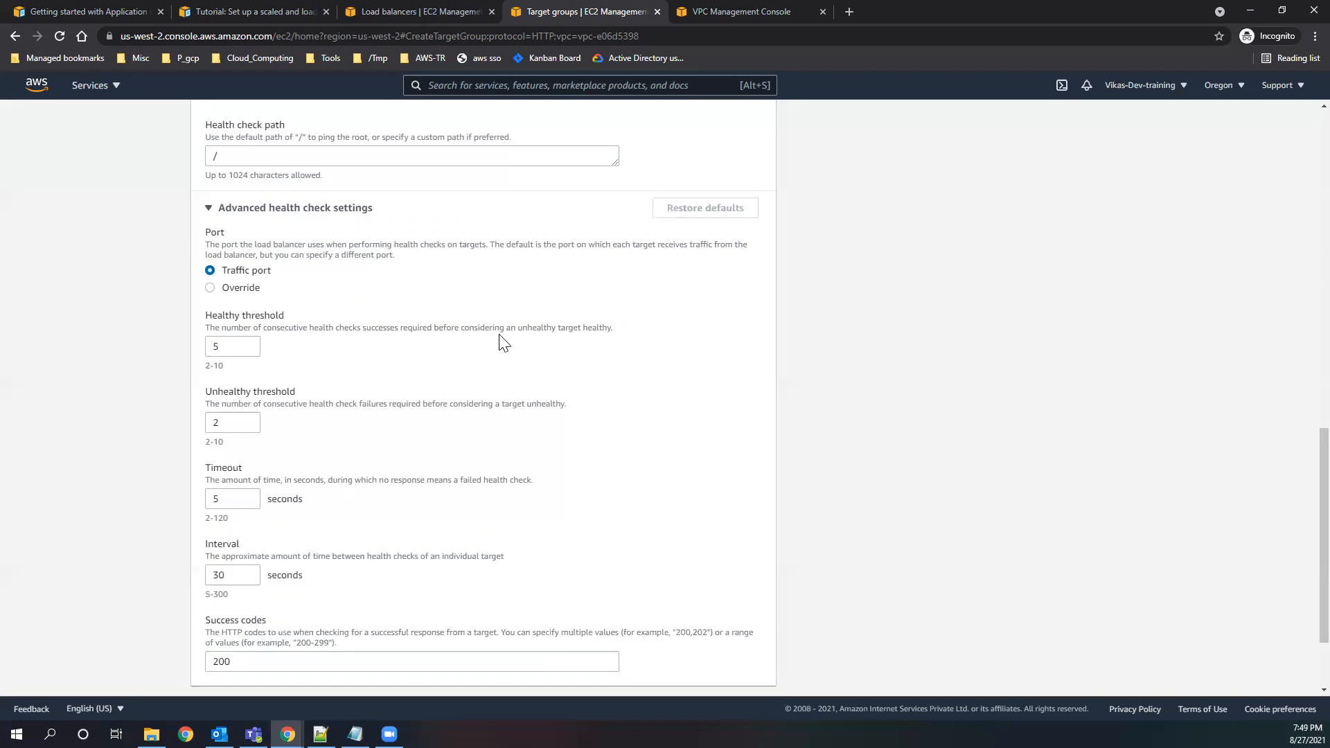
{"action": "left_click_drag", "start_coordinate": [599, 331], "coordinate": [521, 330]}
{"action": "left_click", "coordinate": [388, 374]}
{"action": "left_click", "coordinate": [218, 346]}
{"action": "key", "text": "ctrl+a"}
{"action": "type", "text": "2"}
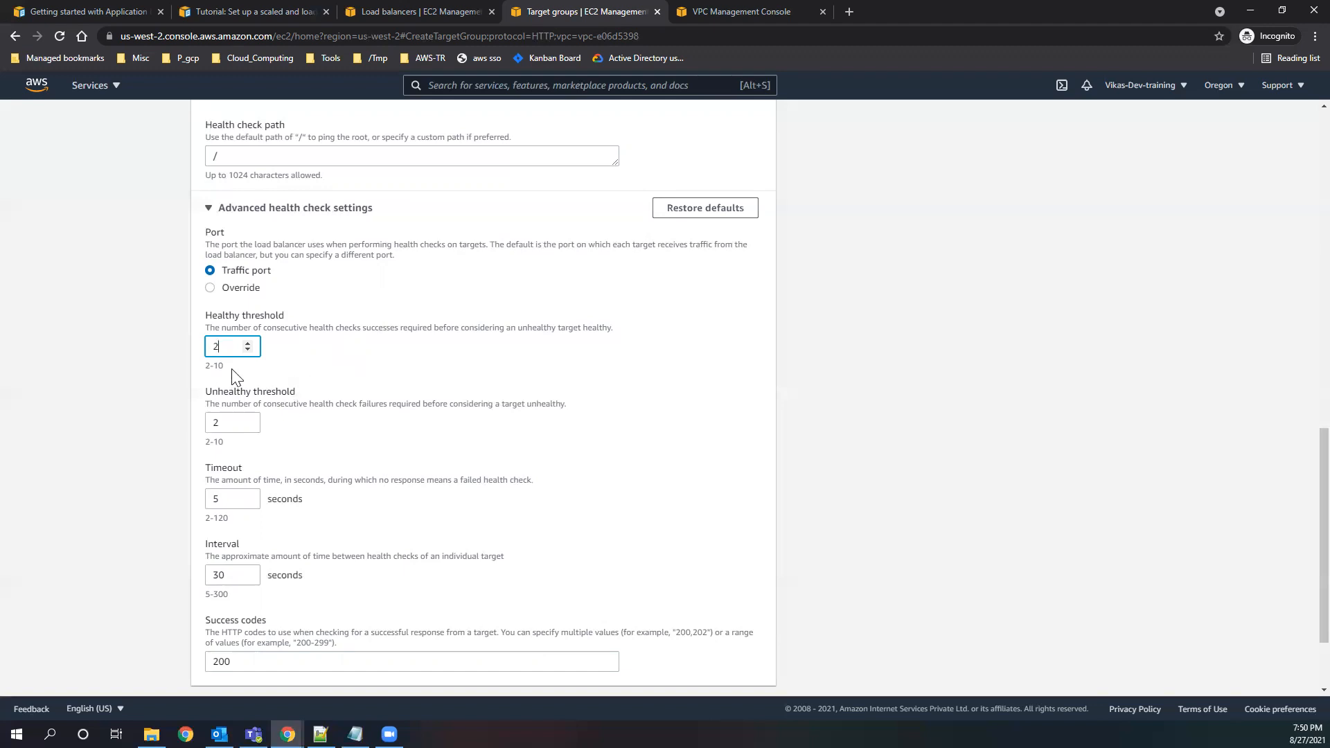
Review the unhealthy threshold and timeout descriptions and set the health check timeout to 2 seconds.
{"action": "left_click", "coordinate": [206, 367]}
{"action": "left_click_drag", "start_coordinate": [423, 404], "coordinate": [572, 403]}
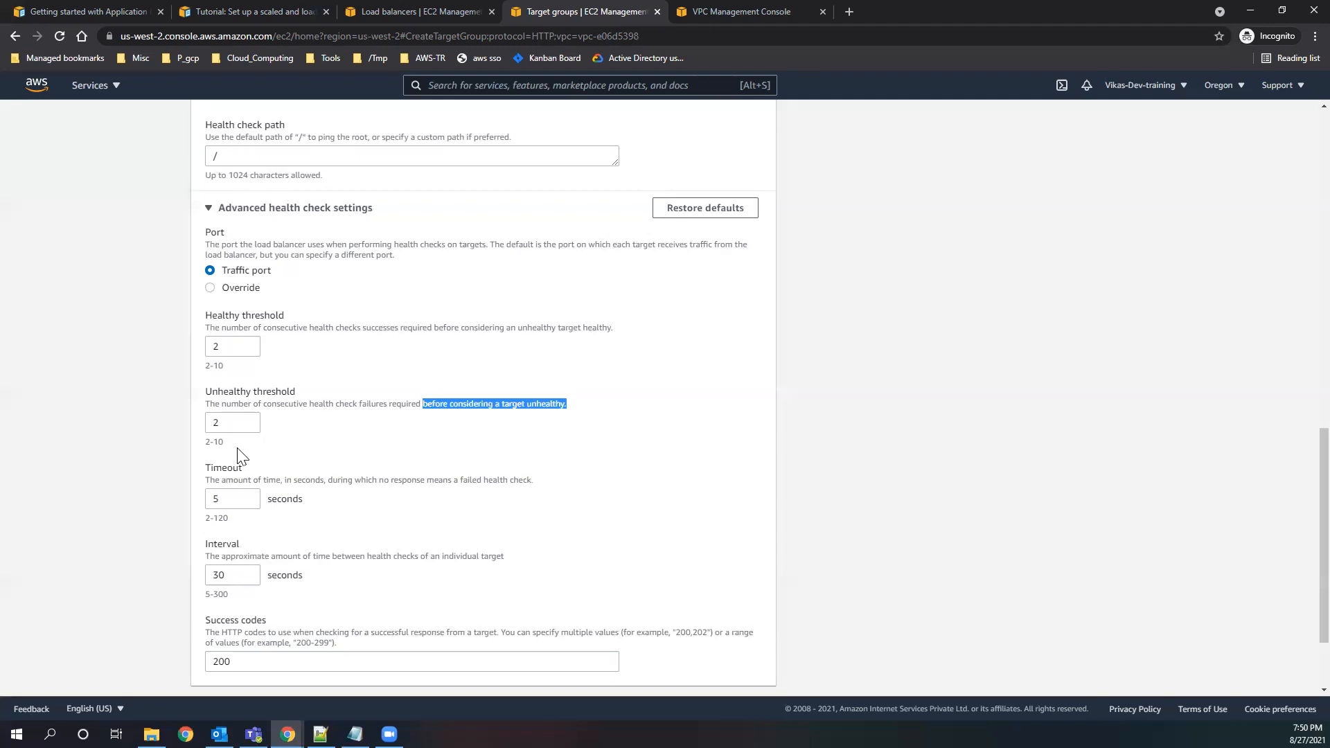
{"action": "left_click", "coordinate": [371, 444]}
{"action": "scroll", "coordinate": [253, 449], "scroll_direction": "down", "scroll_amount": 1}
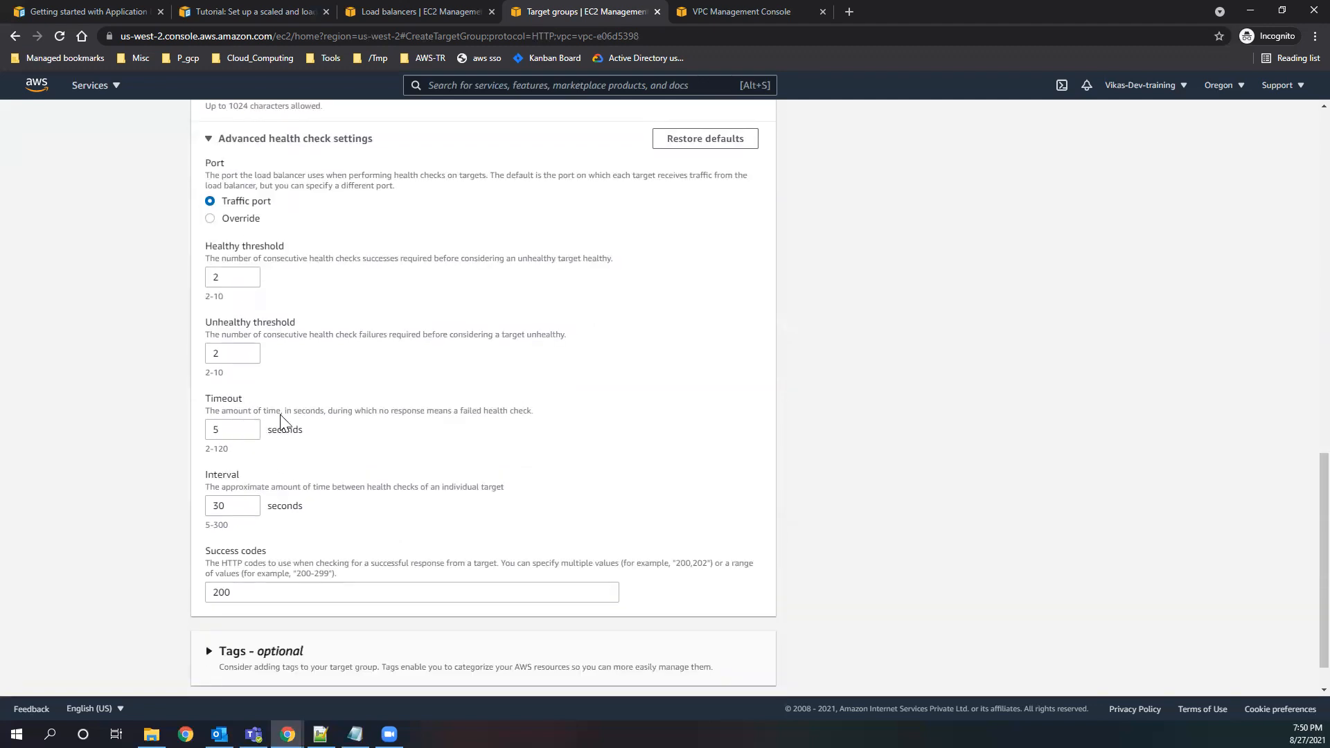
{"action": "left_click_drag", "start_coordinate": [285, 413], "coordinate": [531, 410]}
{"action": "left_click", "coordinate": [350, 423]}
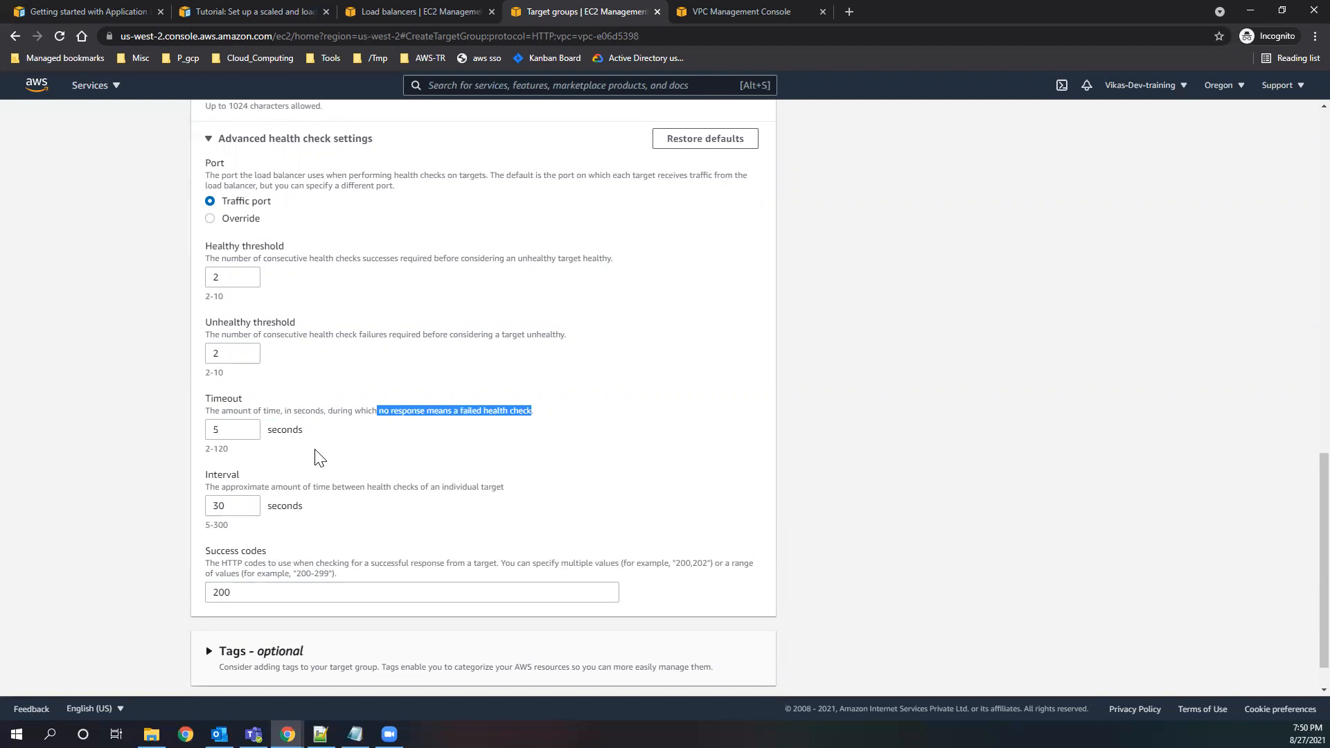
{"action": "left_click", "coordinate": [206, 453]}
{"action": "left_click_drag", "start_coordinate": [207, 451], "coordinate": [270, 457]}
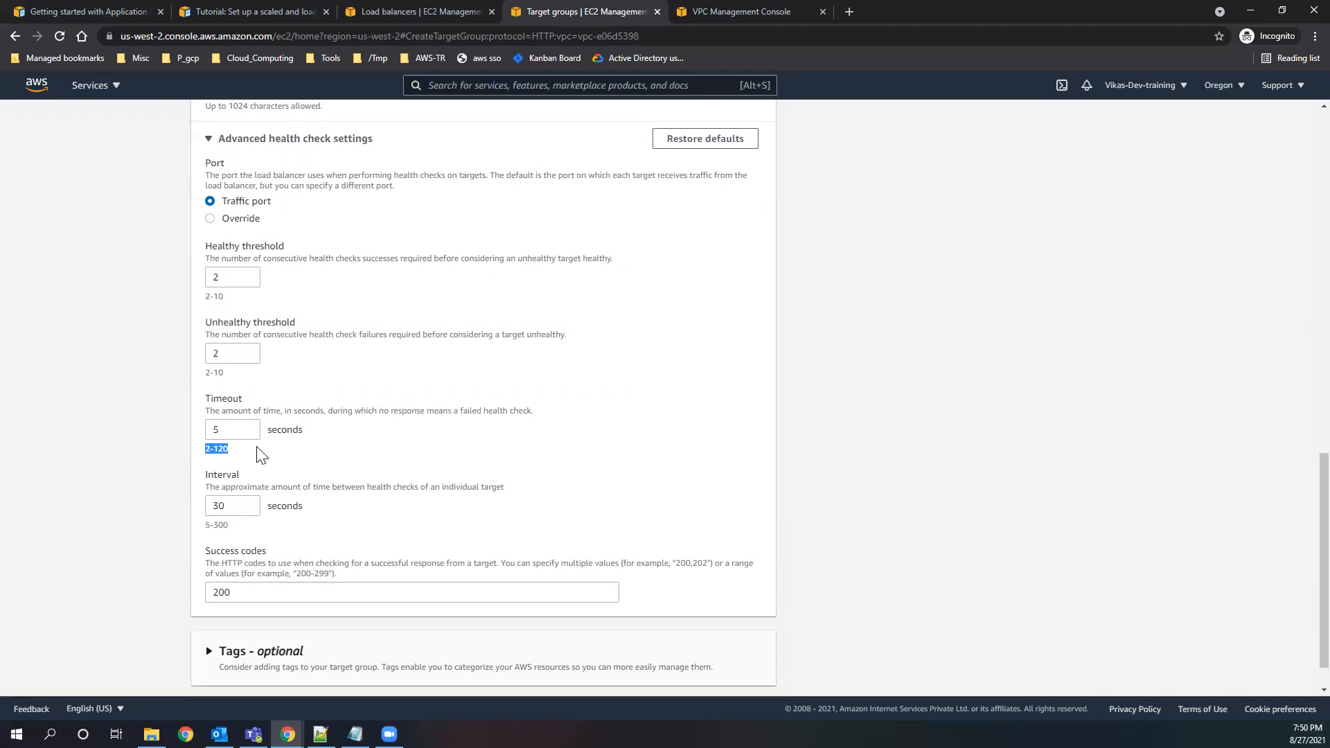
{"action": "left_click", "coordinate": [223, 425]}
{"action": "key", "text": "BackSpace"}
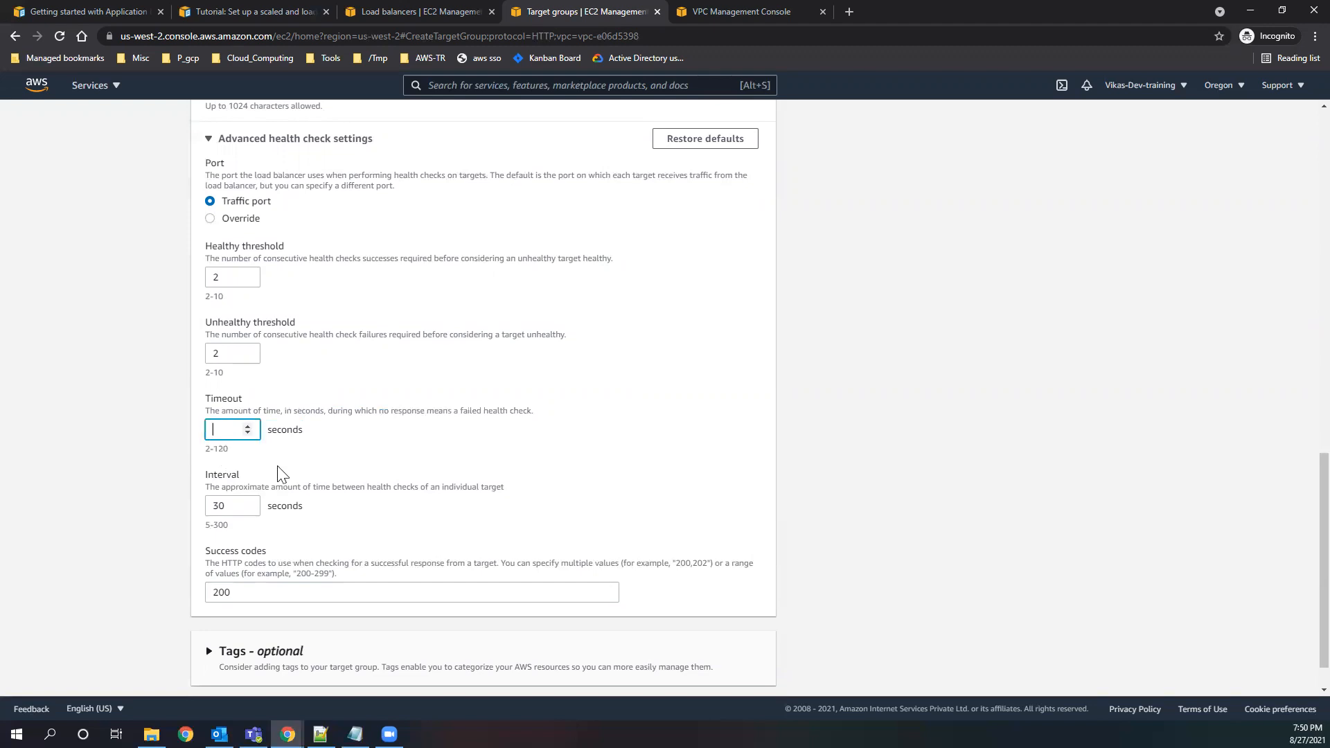
{"action": "type", "text": "2"}
{"action": "left_click", "coordinate": [388, 447]}
Recheck the healthy and unhealthy thresholds and set the health check interval to 5 seconds.
{"action": "double_click", "coordinate": [216, 278]}
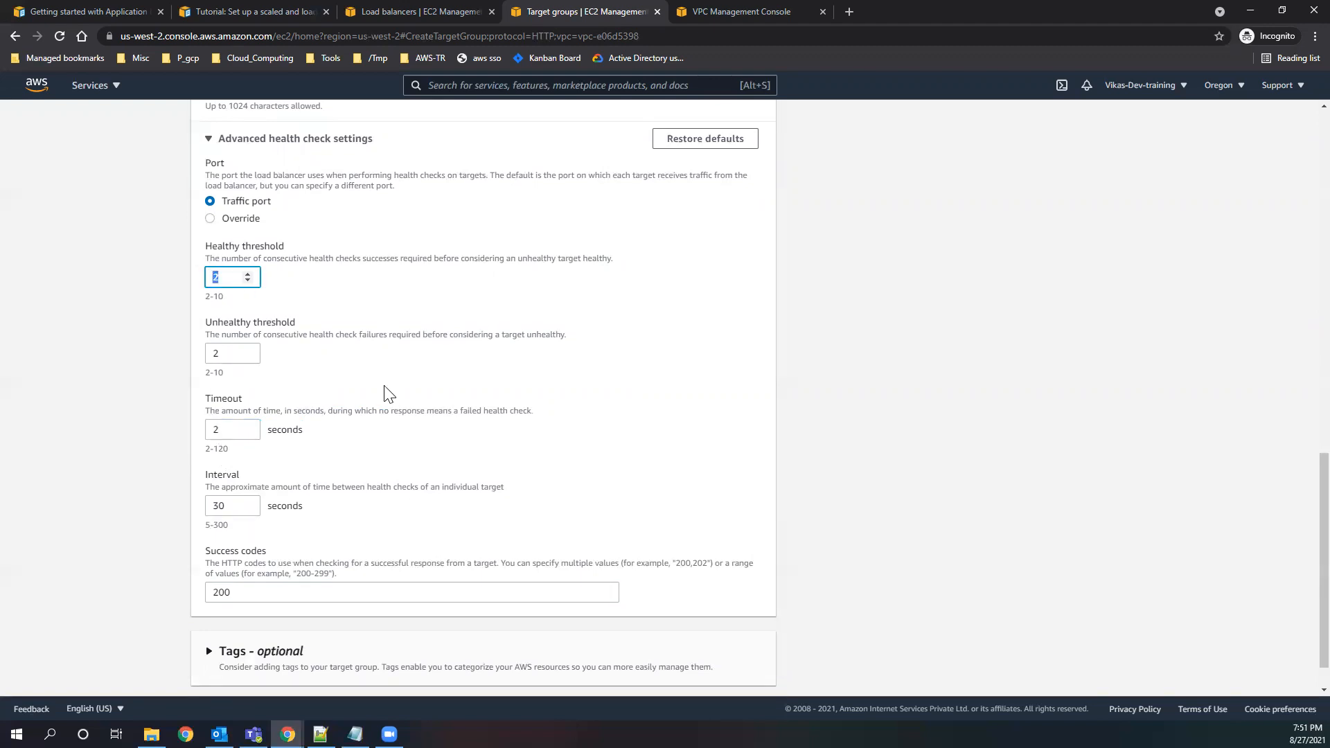
{"action": "left_click", "coordinate": [264, 390]}
{"action": "double_click", "coordinate": [225, 353]}
{"action": "left_click", "coordinate": [353, 471]}
{"action": "scroll", "coordinate": [353, 466], "scroll_direction": "down", "scroll_amount": 1}
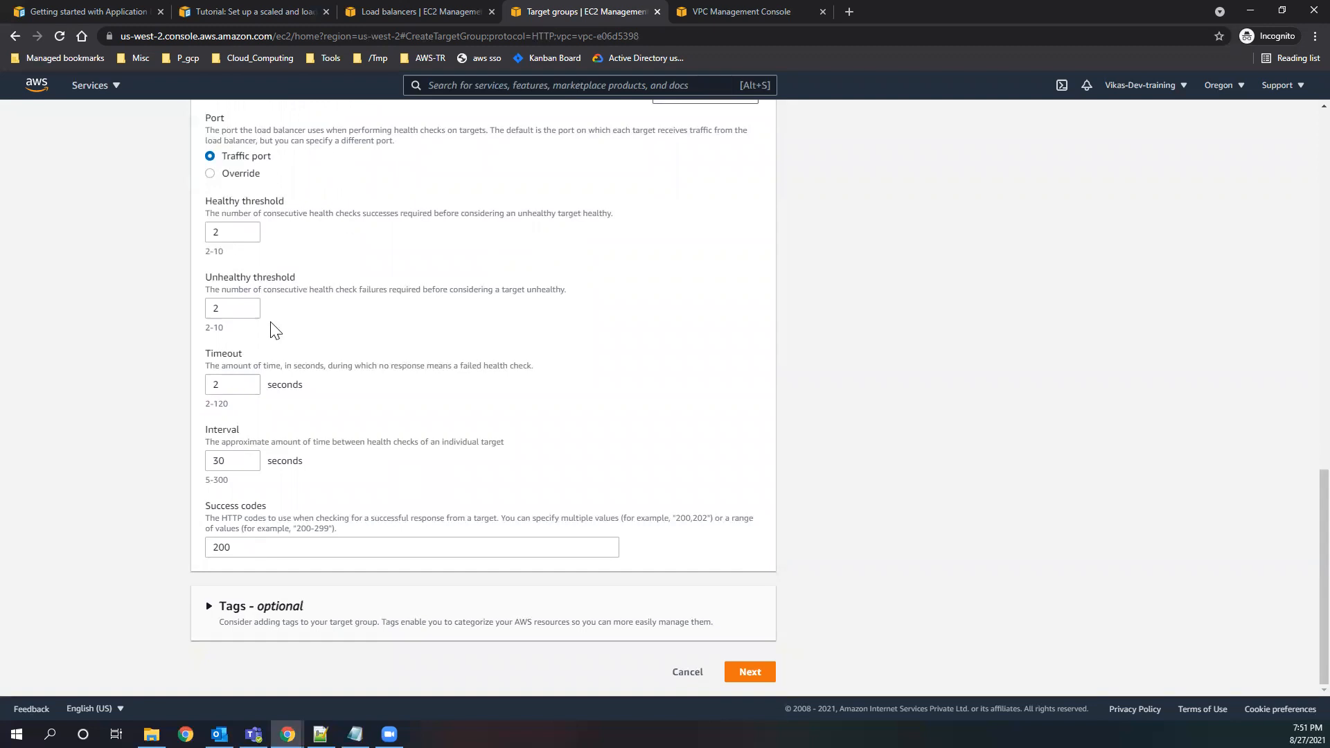
{"action": "double_click", "coordinate": [228, 309]}
{"action": "double_click", "coordinate": [218, 233]}
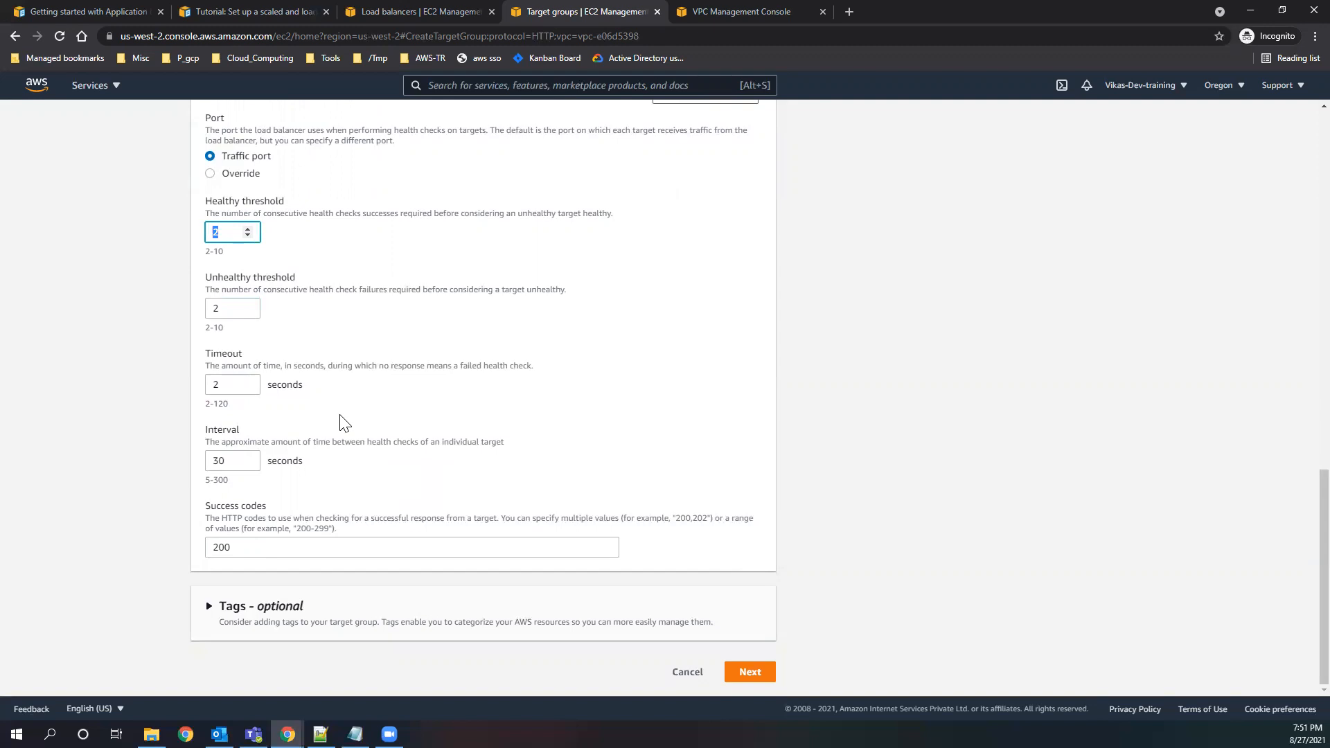
{"action": "double_click", "coordinate": [230, 460]}
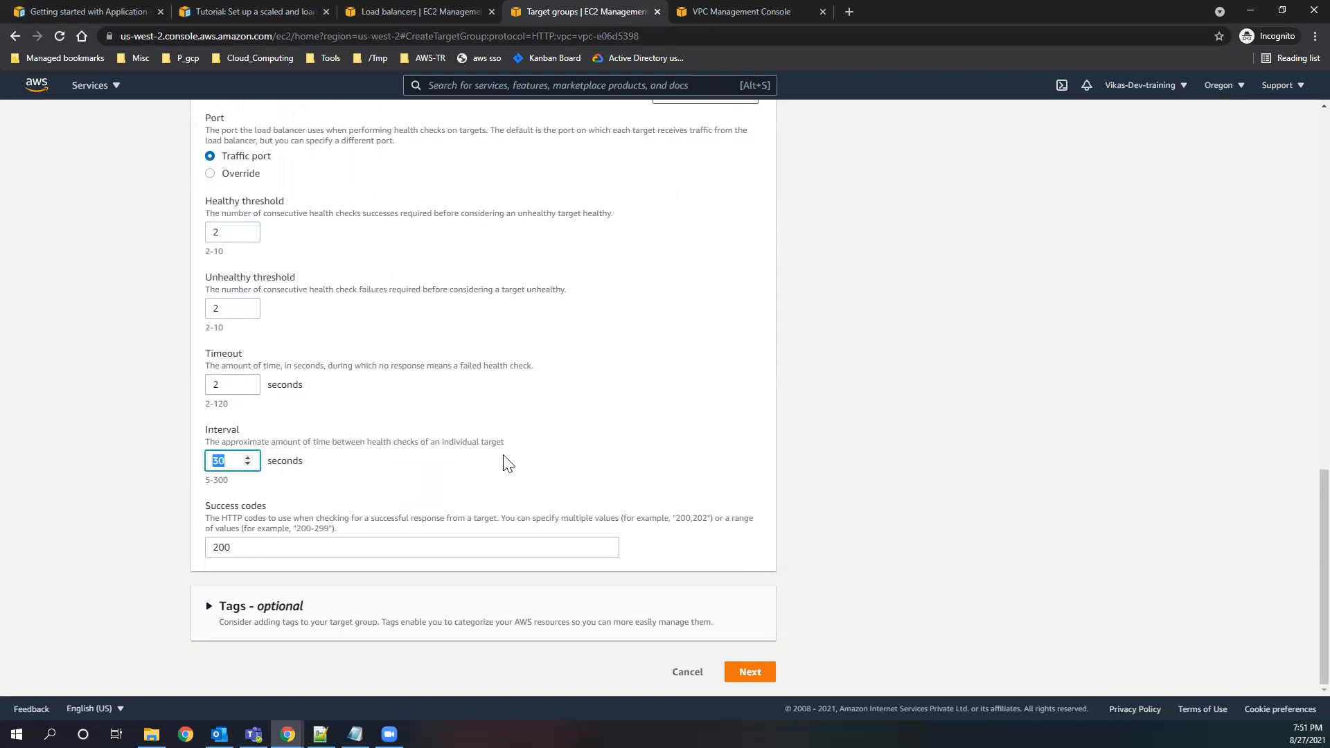
{"action": "left_click", "coordinate": [375, 472]}
{"action": "double_click", "coordinate": [218, 462]}
{"action": "type", "text": "5"}
{"action": "left_click", "coordinate": [410, 465]}
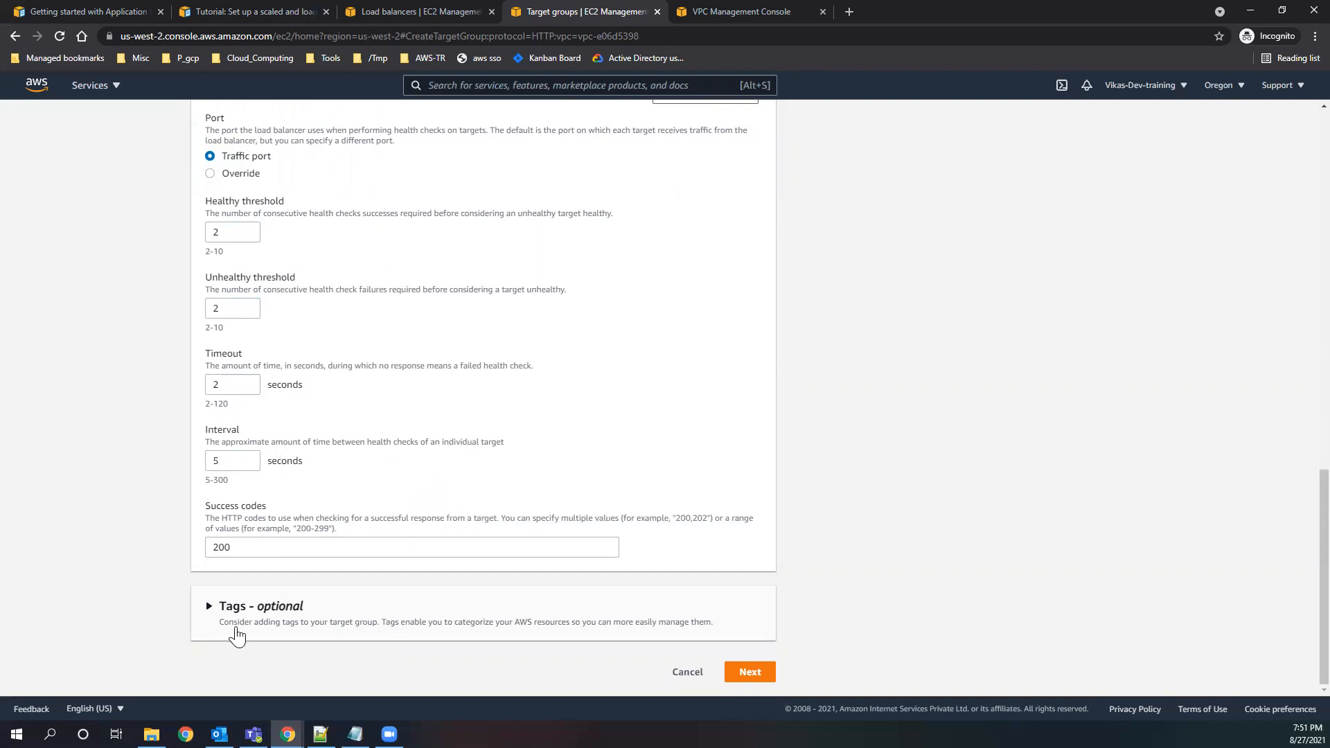
Replace the "_TG" ending of the target group name with "tearget" and continue to target registration.
{"action": "left_click", "coordinate": [749, 672]}
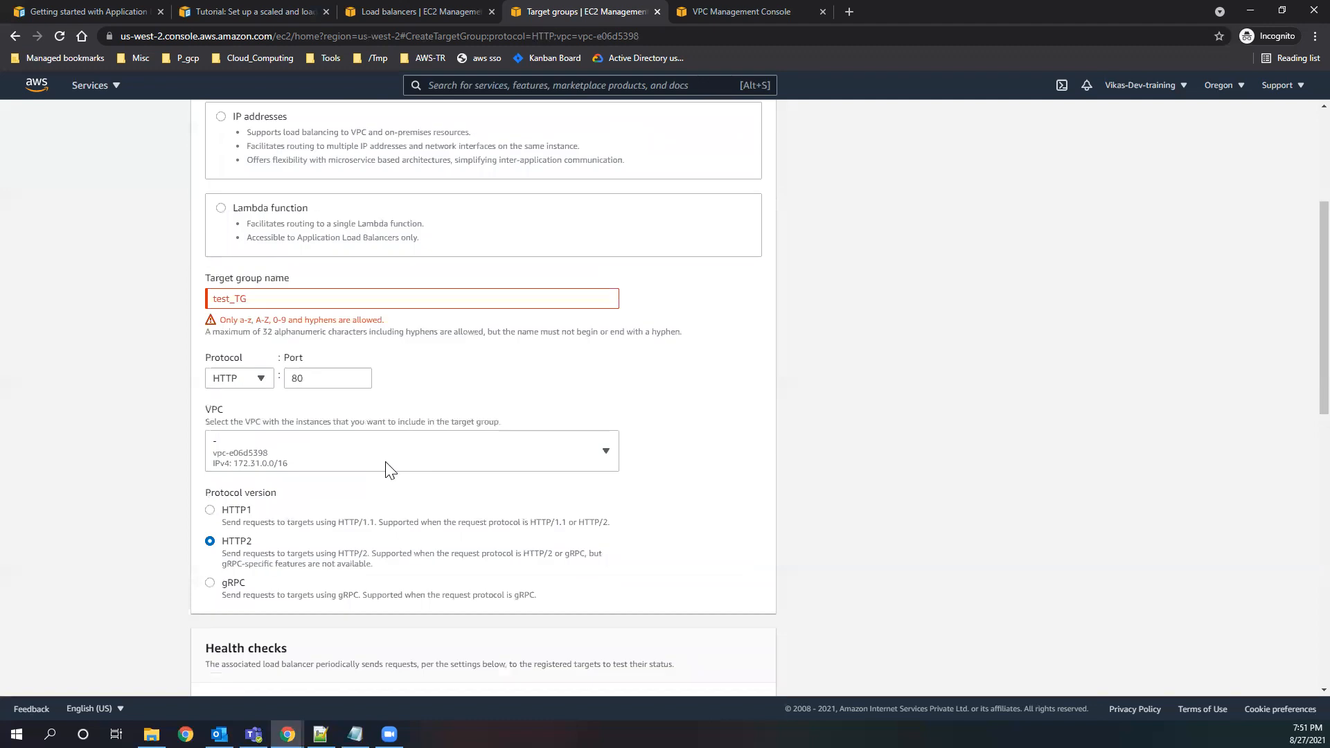
{"action": "left_click", "coordinate": [298, 375]}
{"action": "key", "text": "BackSpace"}
{"action": "key", "text": "BackSpace"}
{"action": "key", "text": "BackSpace"}
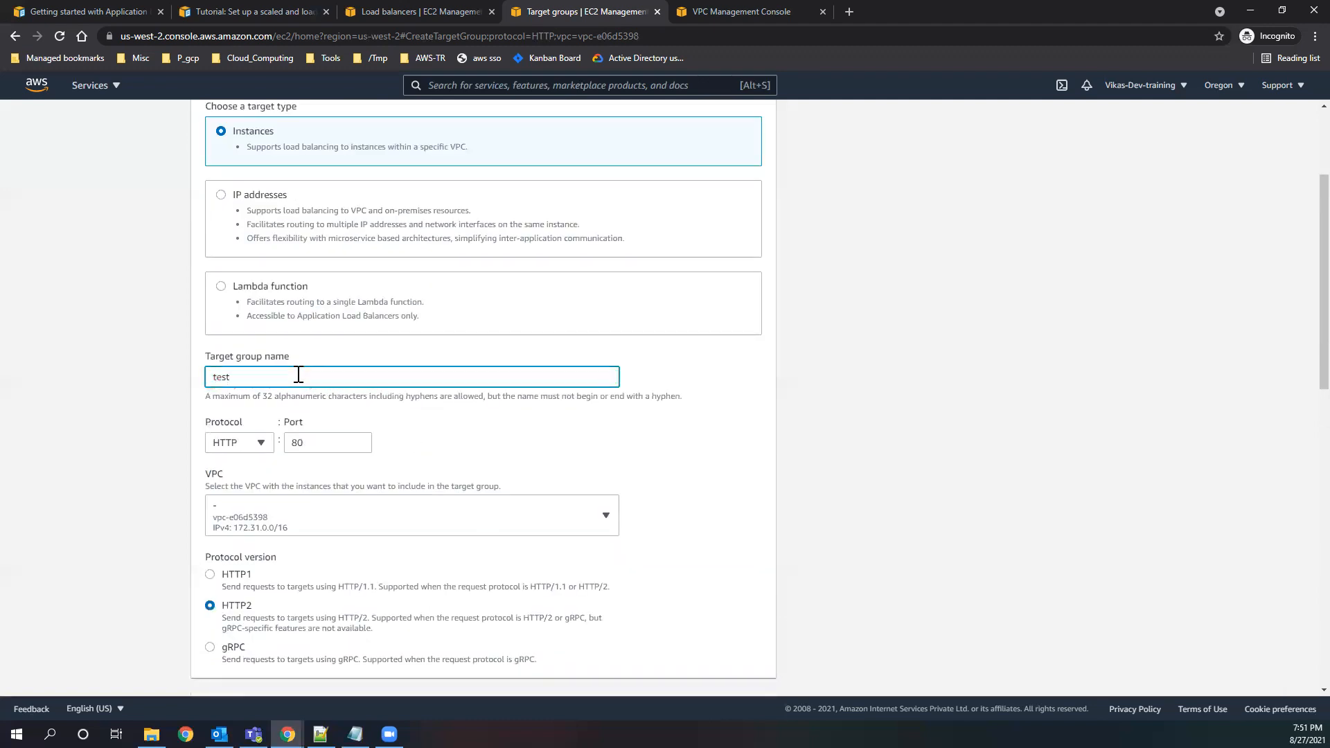
{"action": "type", "text": "tearget"}
{"action": "scroll", "coordinate": [626, 529], "scroll_direction": "down", "scroll_amount": 10}
{"action": "scroll", "coordinate": [697, 626], "scroll_direction": "down", "scroll_amount": 3}
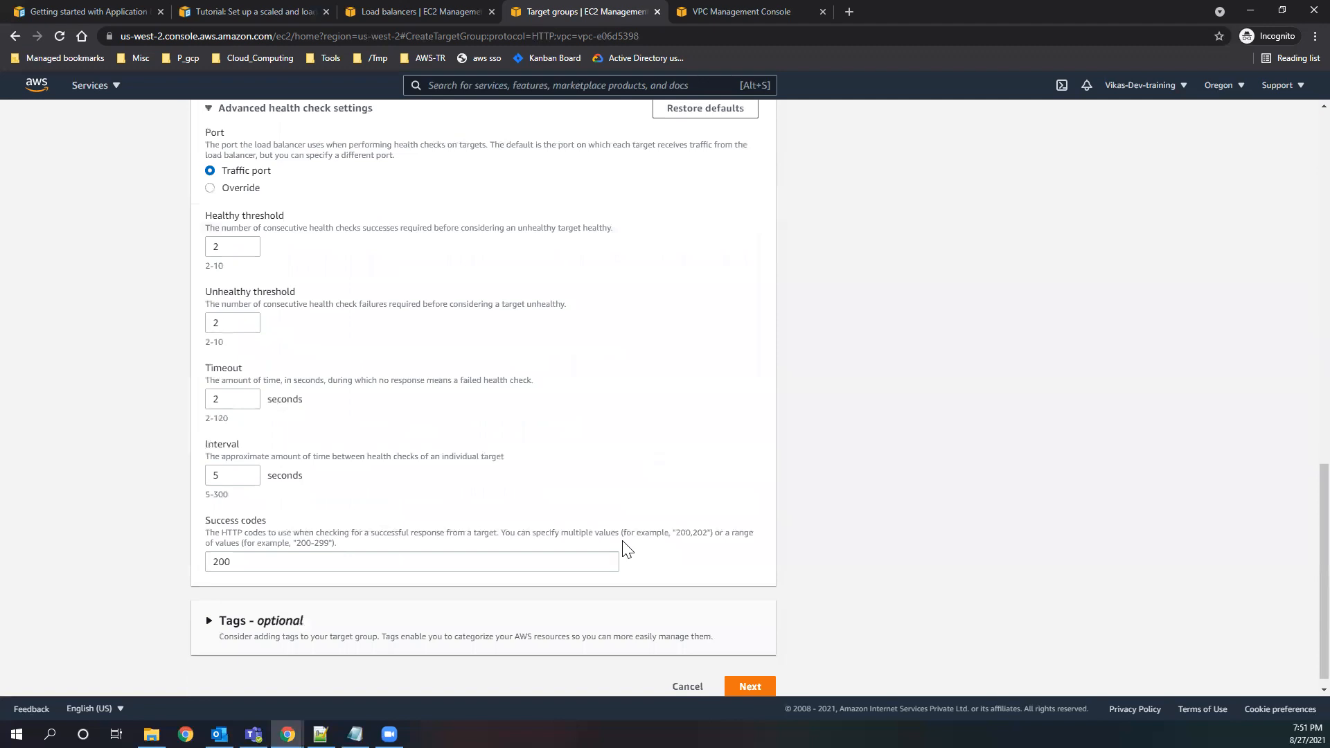
{"action": "left_click", "coordinate": [750, 673]}
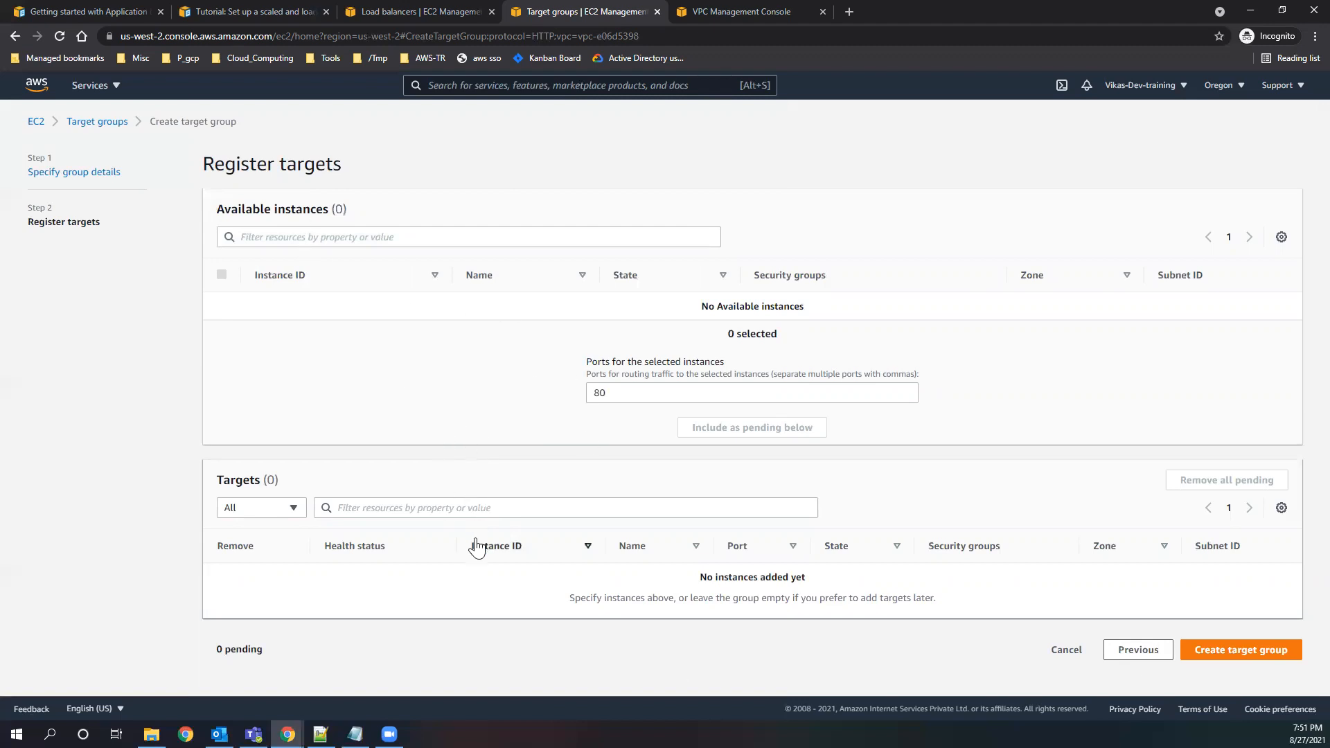
Check the load balancer's listener settings and the tutorial's architecture diagram, and return to the target registration page.
{"action": "left_click", "coordinate": [392, 14]}
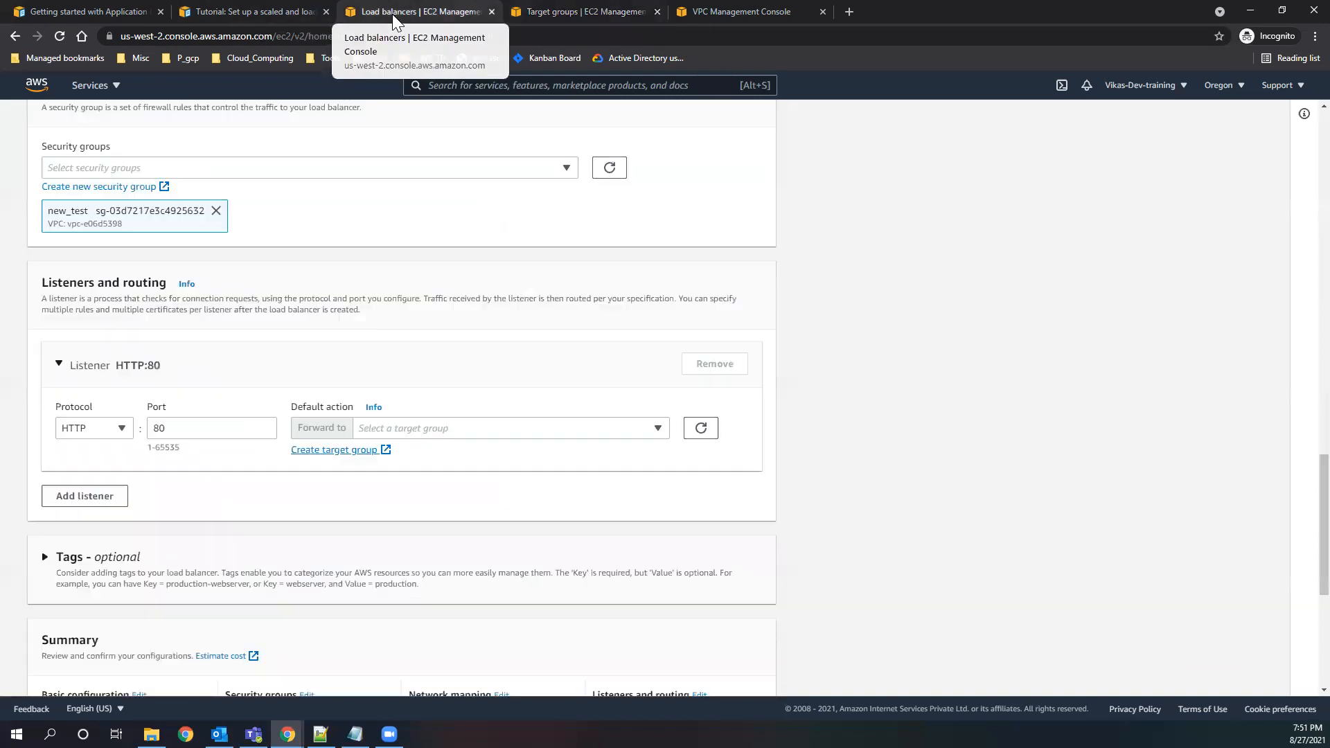
{"action": "left_click", "coordinate": [532, 14]}
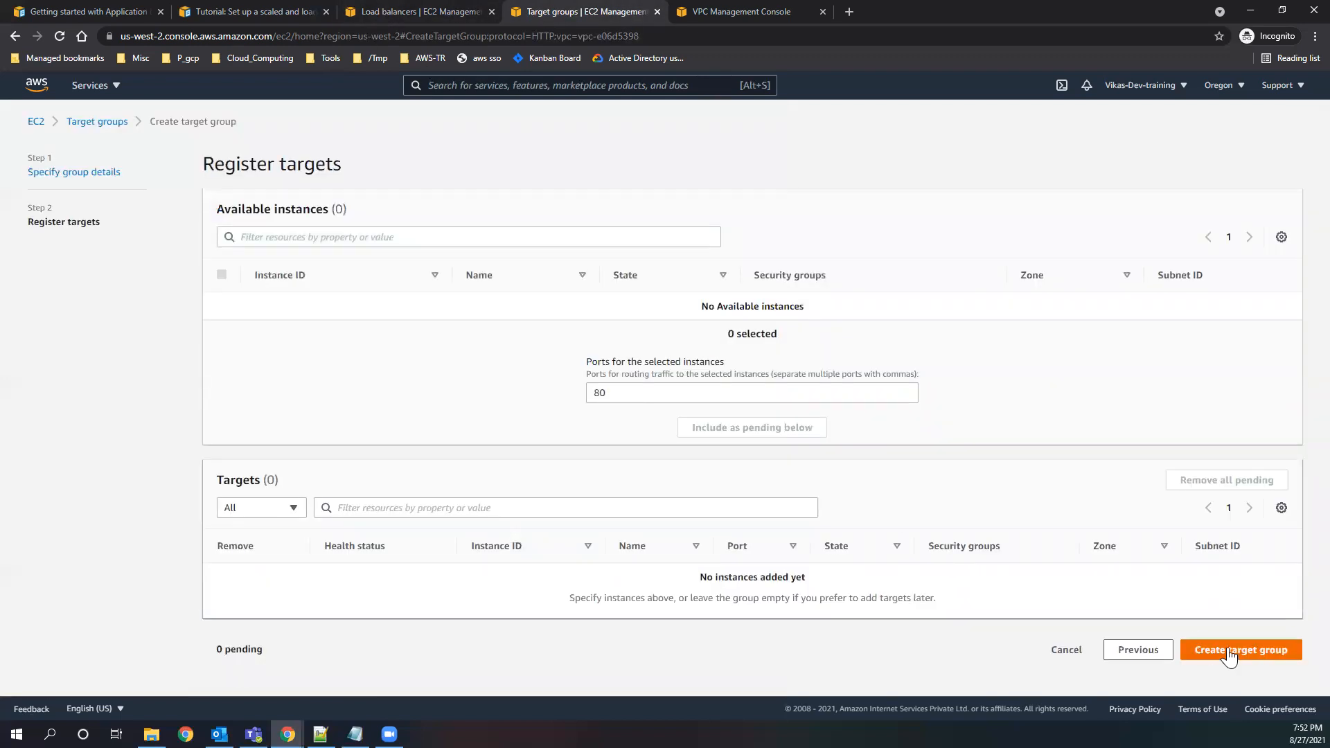
{"action": "left_click", "coordinate": [260, 11]}
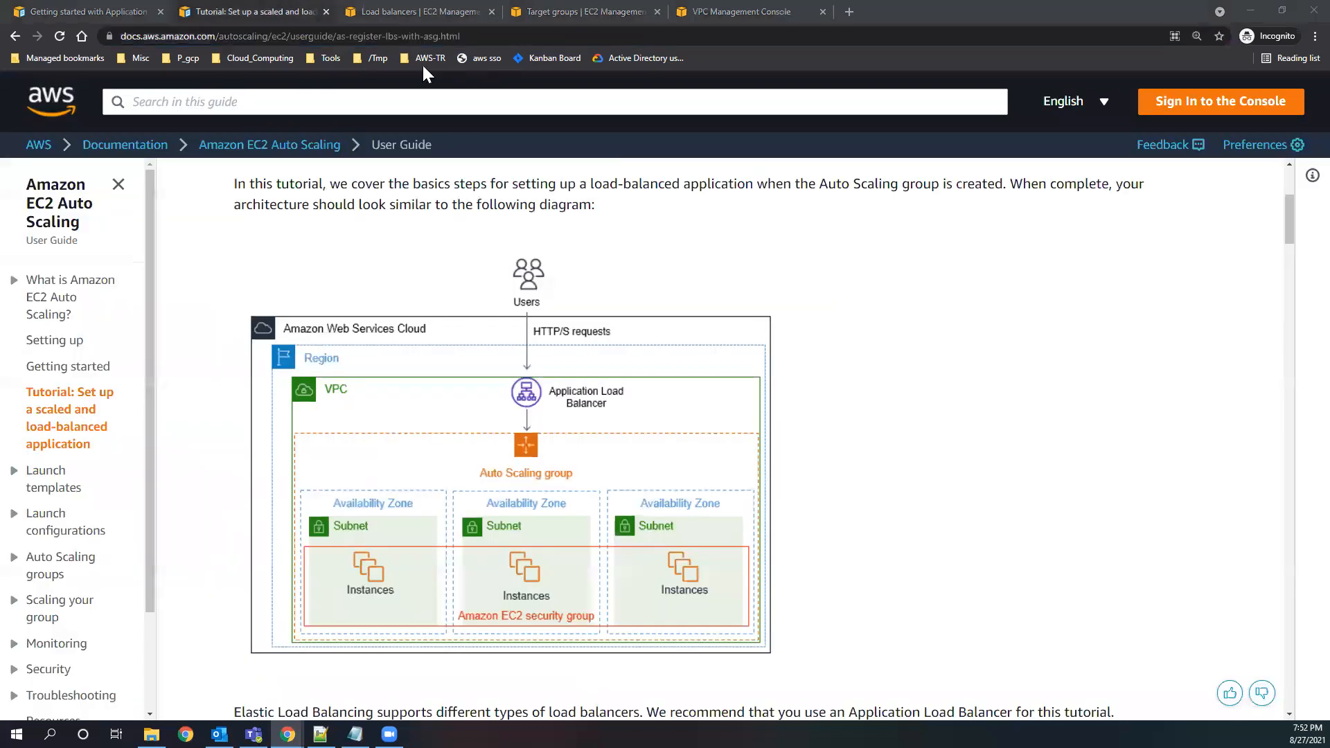
{"action": "left_click", "coordinate": [550, 10]}
Search for the EC2 service, open its console in a new browser tab and list the running instances.
{"action": "left_click", "coordinate": [459, 85]}
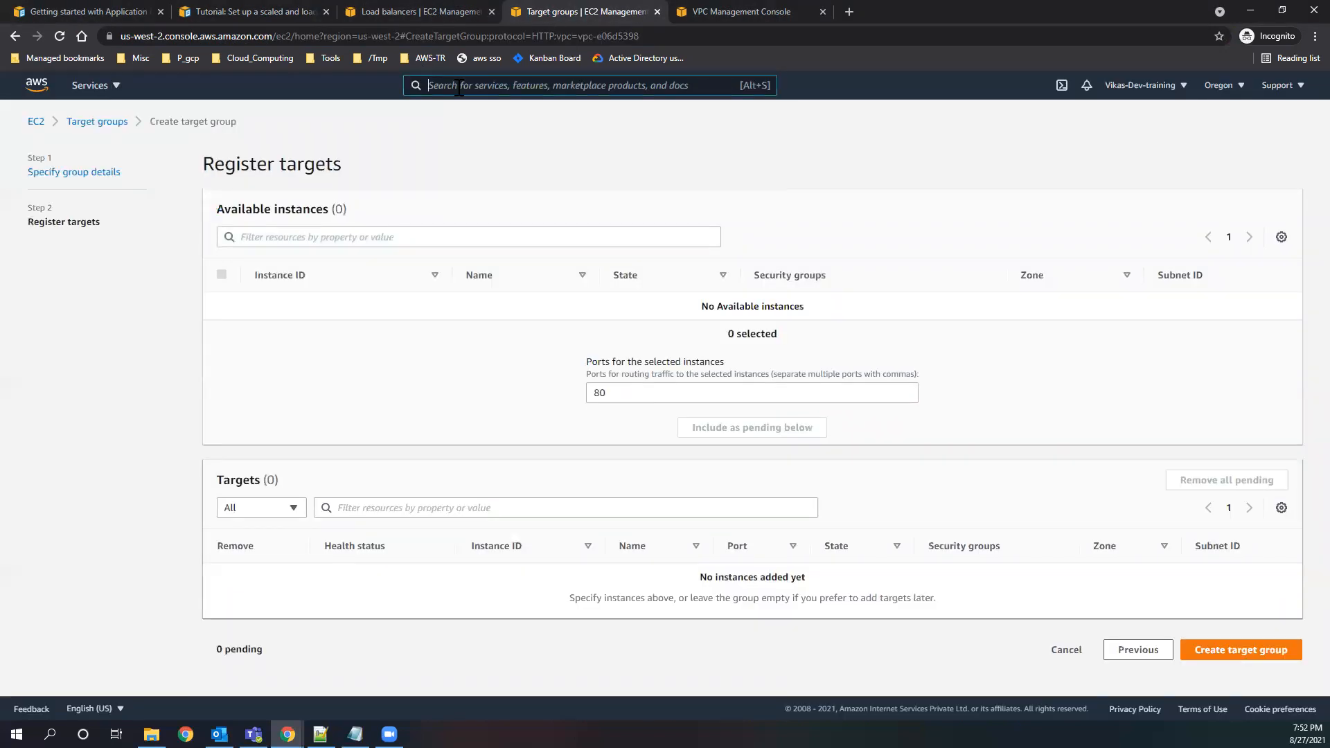
{"action": "type", "text": "ec2"}
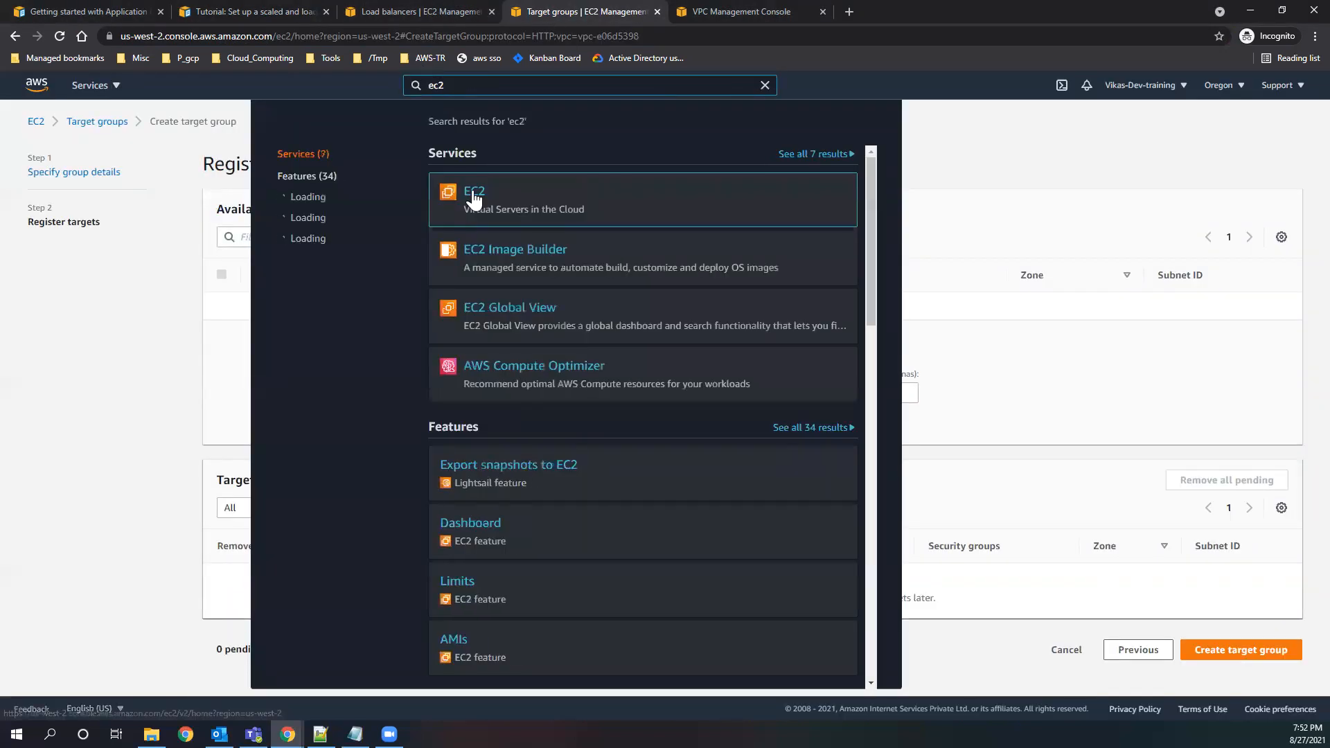
{"action": "right_click", "coordinate": [476, 198]}
{"action": "left_click", "coordinate": [512, 197]}
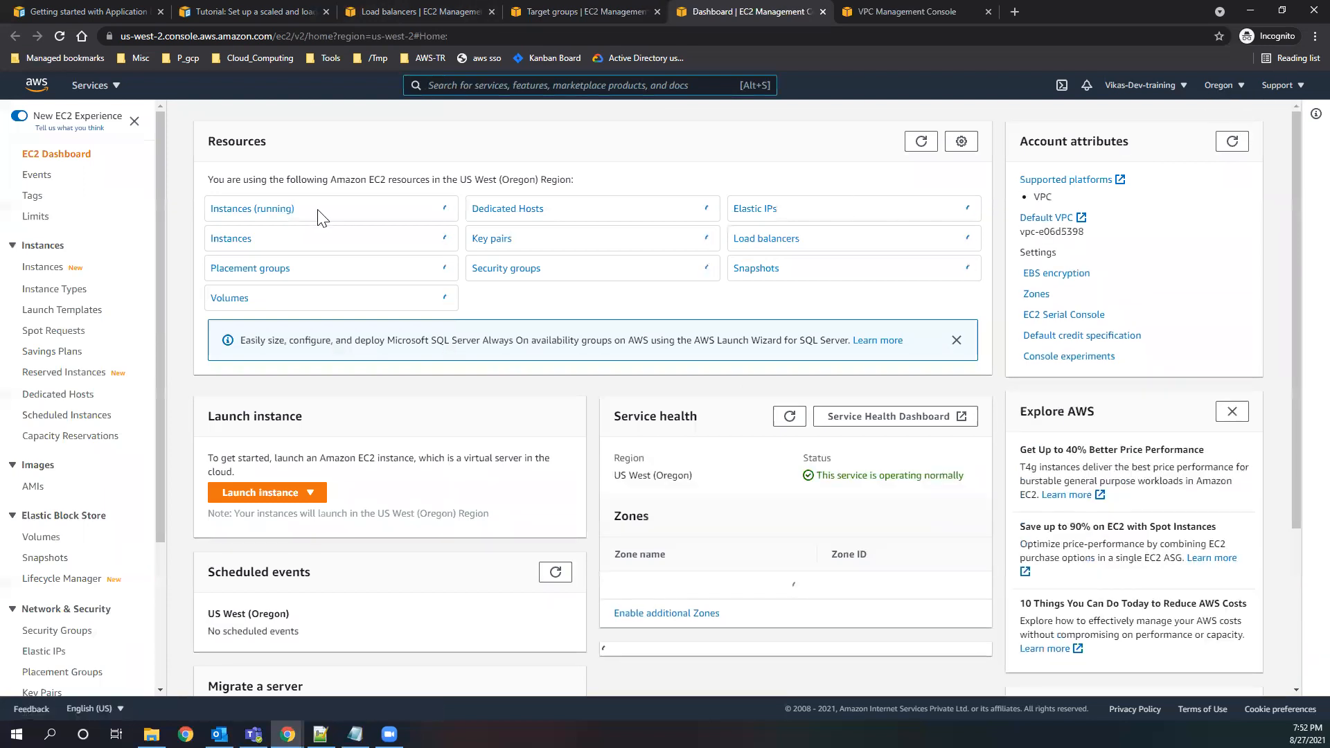
{"action": "left_click", "coordinate": [261, 210]}
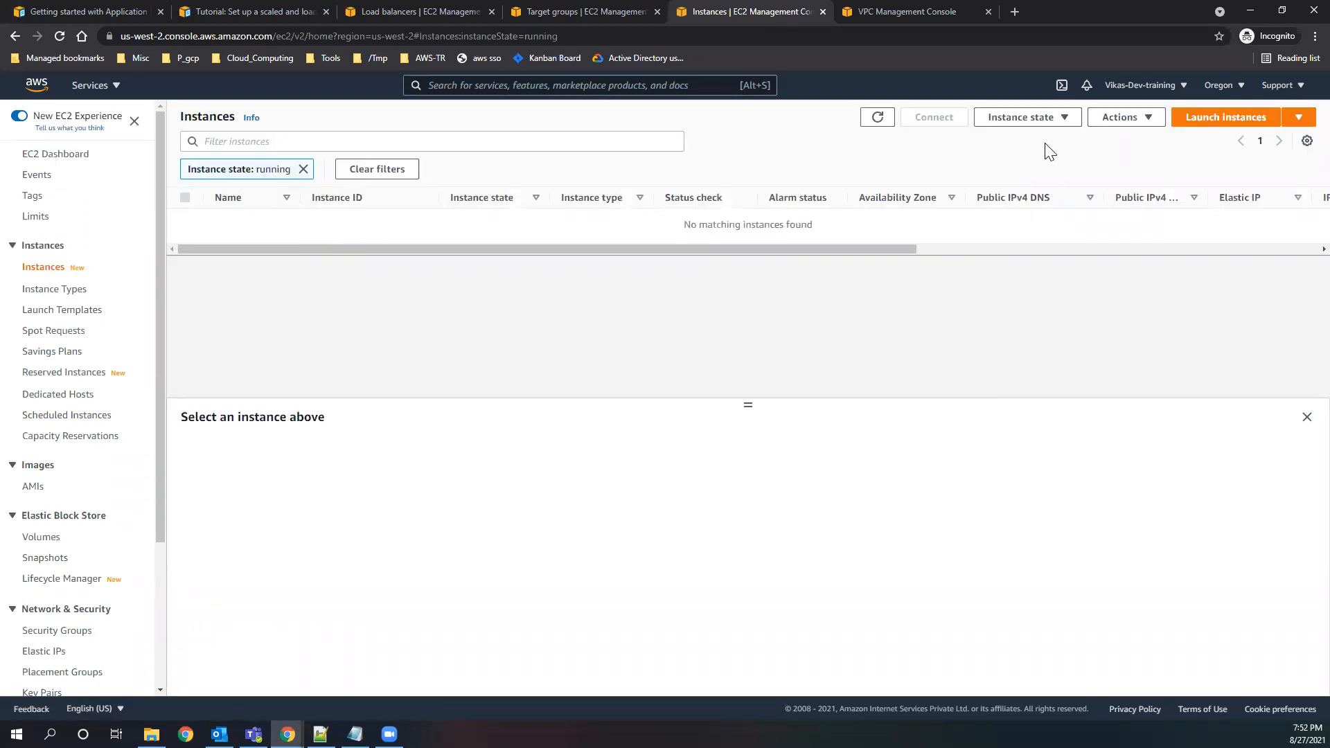
Start launching an instance from the 64-bit (x86) Amazon Linux 2 AMI with type t2.micro, continuing to the instance details.
{"action": "left_click", "coordinate": [1211, 127]}
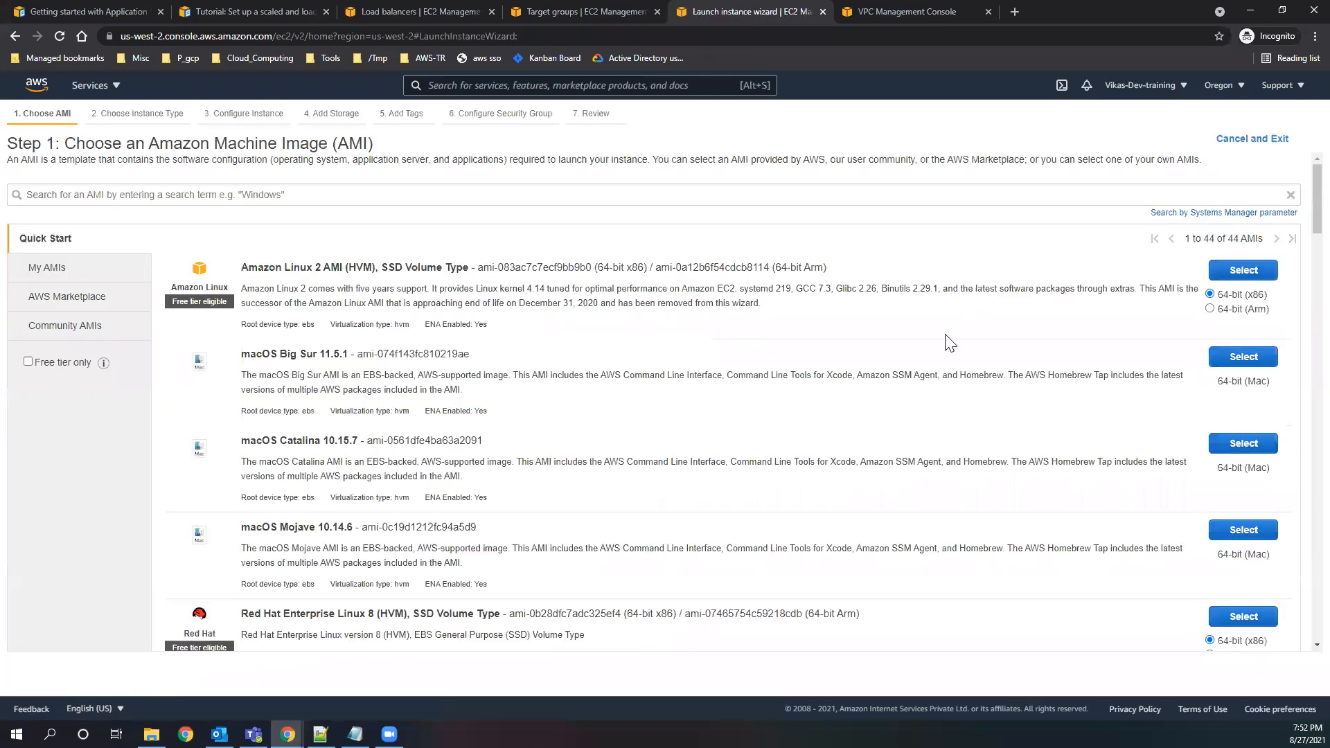
{"action": "left_click", "coordinate": [1244, 272]}
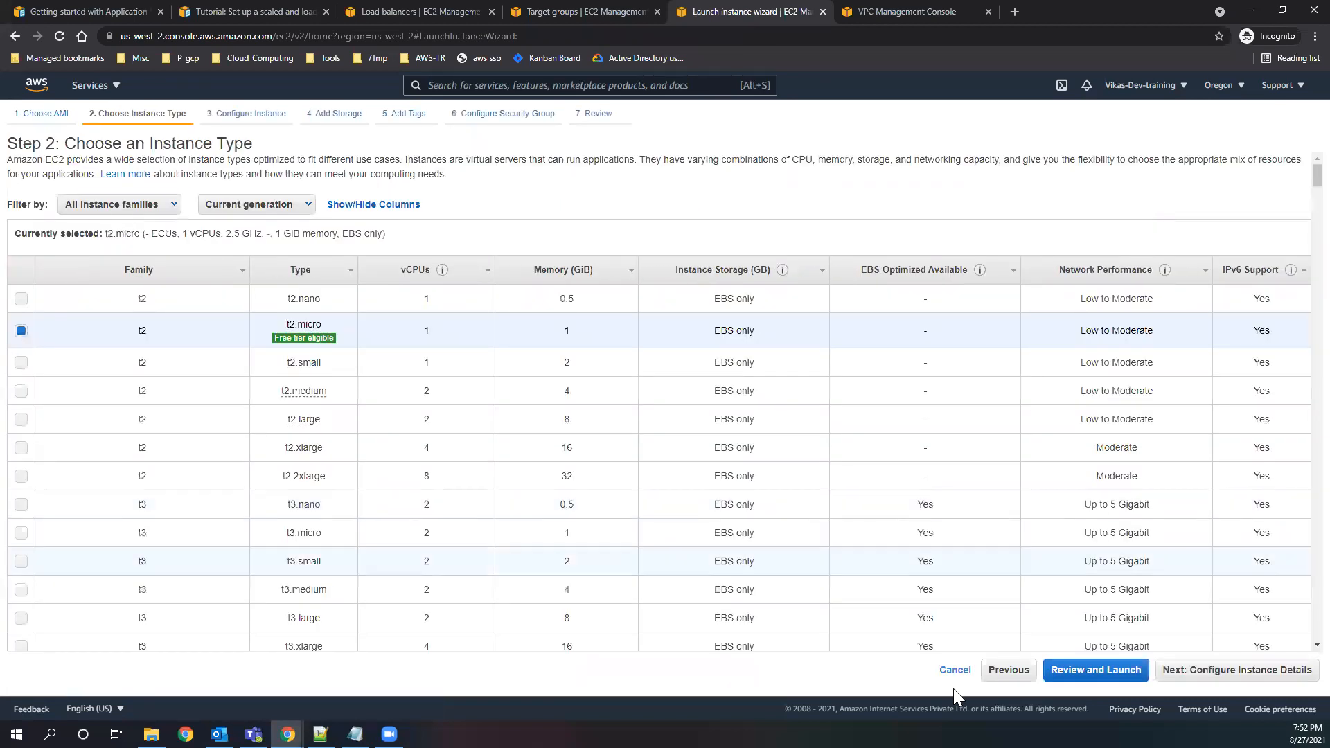
{"action": "left_click", "coordinate": [1240, 670]}
{"action": "double_click", "coordinate": [250, 187]}
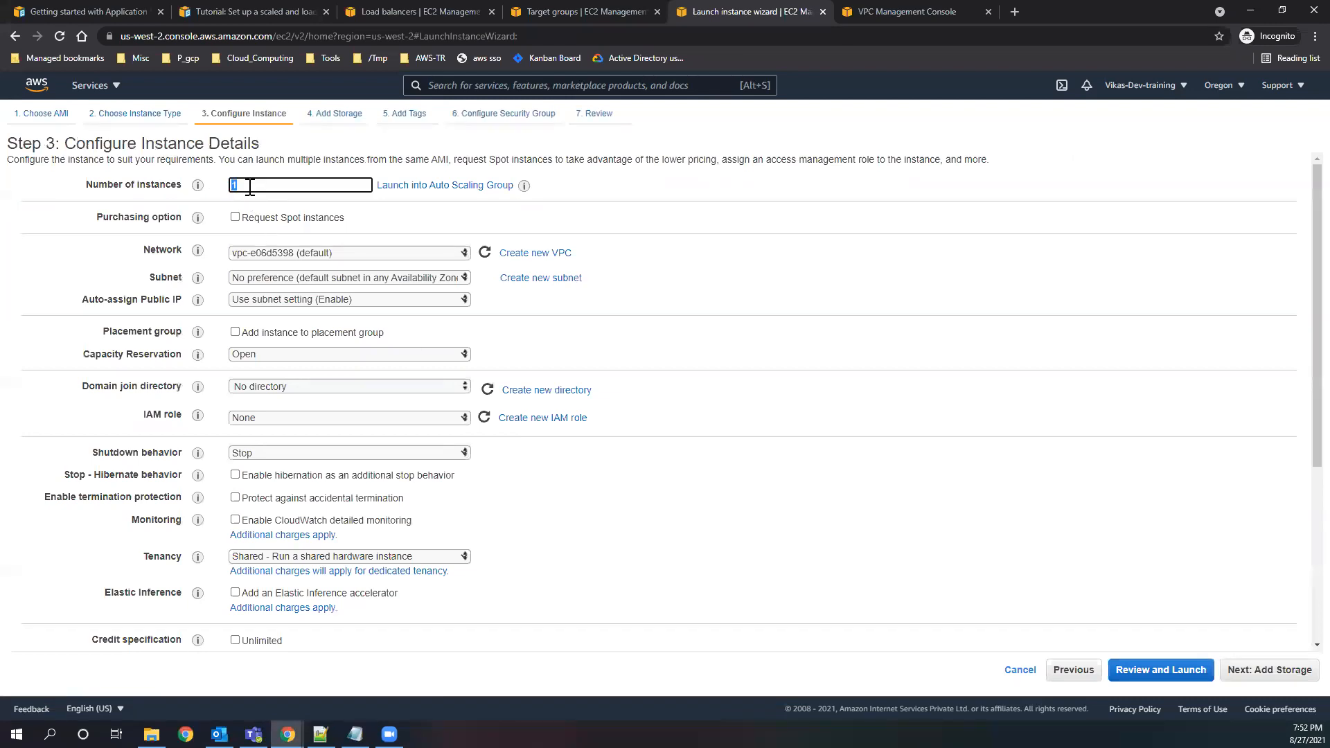
Paste the bash script that installs httpd and writes index.html into the instance's user data, and enlarge the text area.
{"action": "scroll", "coordinate": [381, 534], "scroll_direction": "down", "scroll_amount": 4}
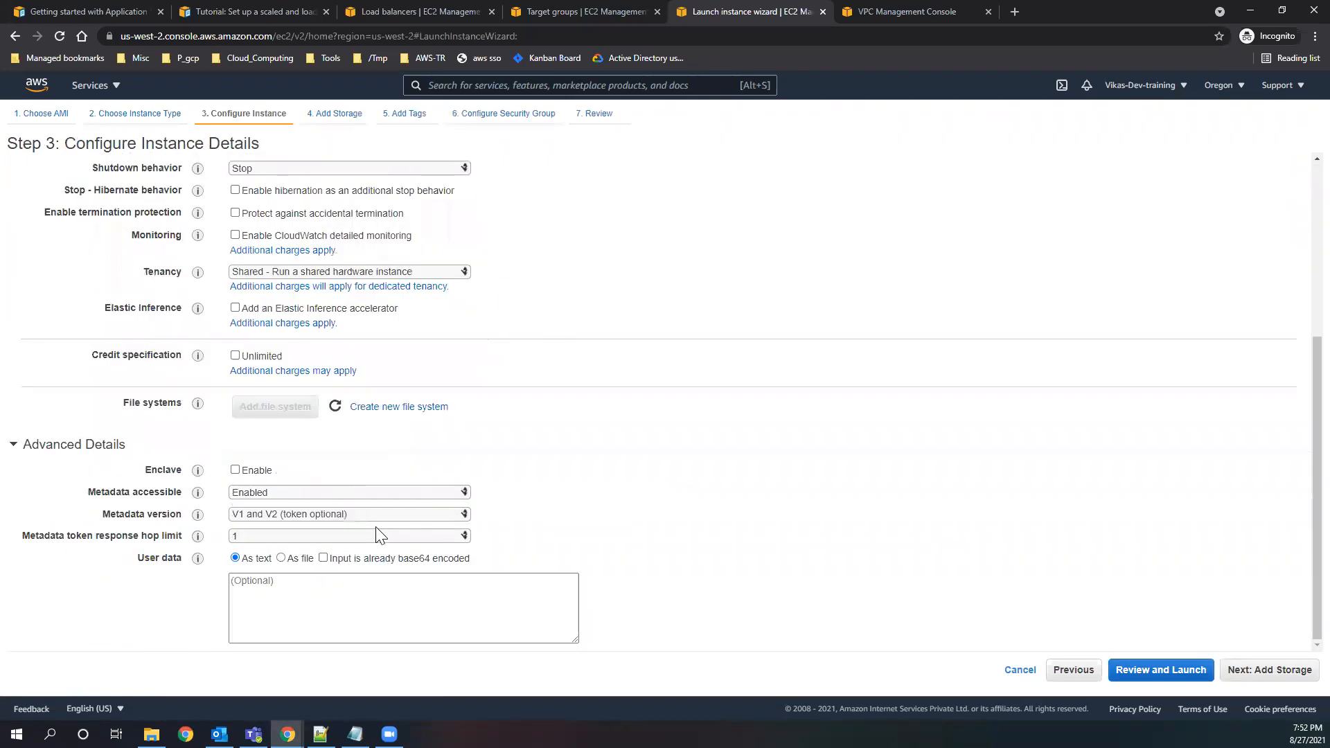
{"action": "left_click", "coordinate": [368, 619]}
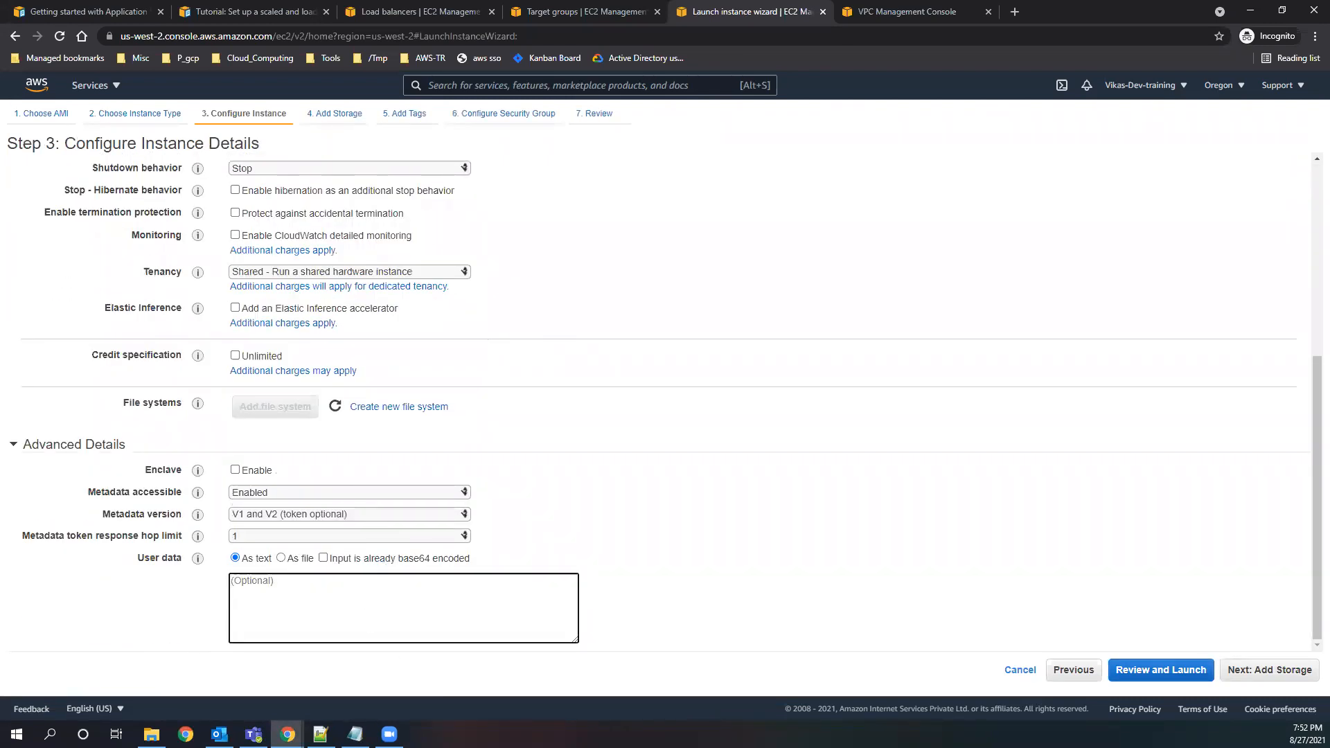
{"action": "key", "text": "alt+Tab"}
{"action": "left_click", "coordinate": [306, 597]}
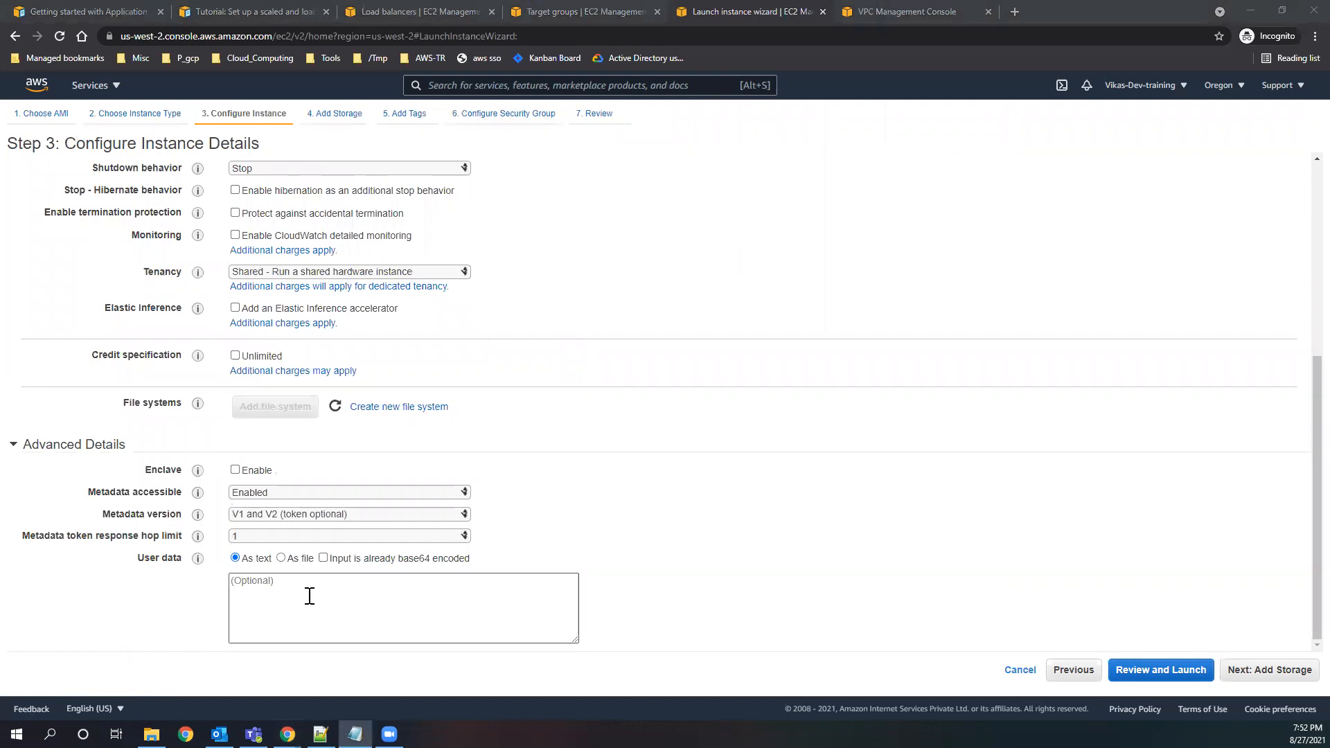
{"action": "key", "text": "ctrl+v"}
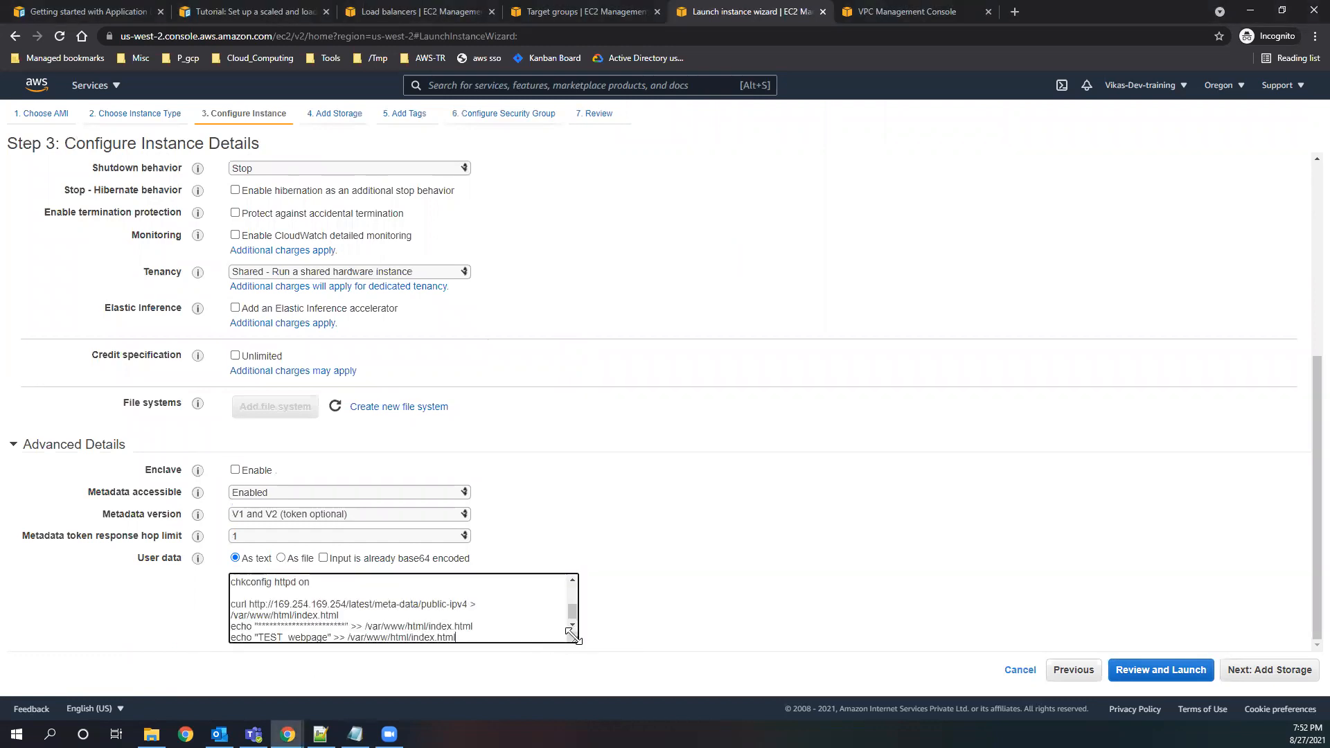
{"action": "left_click_drag", "start_coordinate": [569, 643], "coordinate": [629, 649]}
{"action": "scroll", "coordinate": [338, 611], "scroll_direction": "down", "scroll_amount": 1}
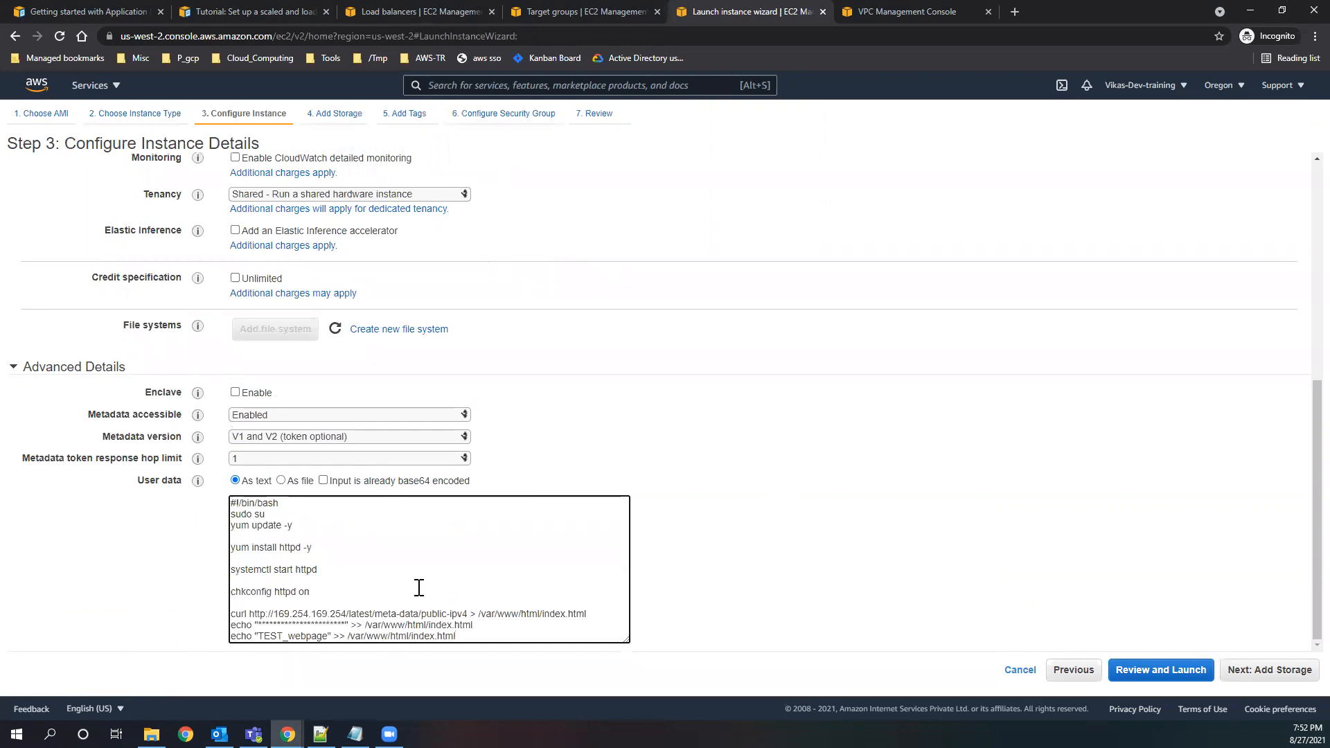
{"action": "left_click_drag", "start_coordinate": [631, 647], "coordinate": [646, 658]}
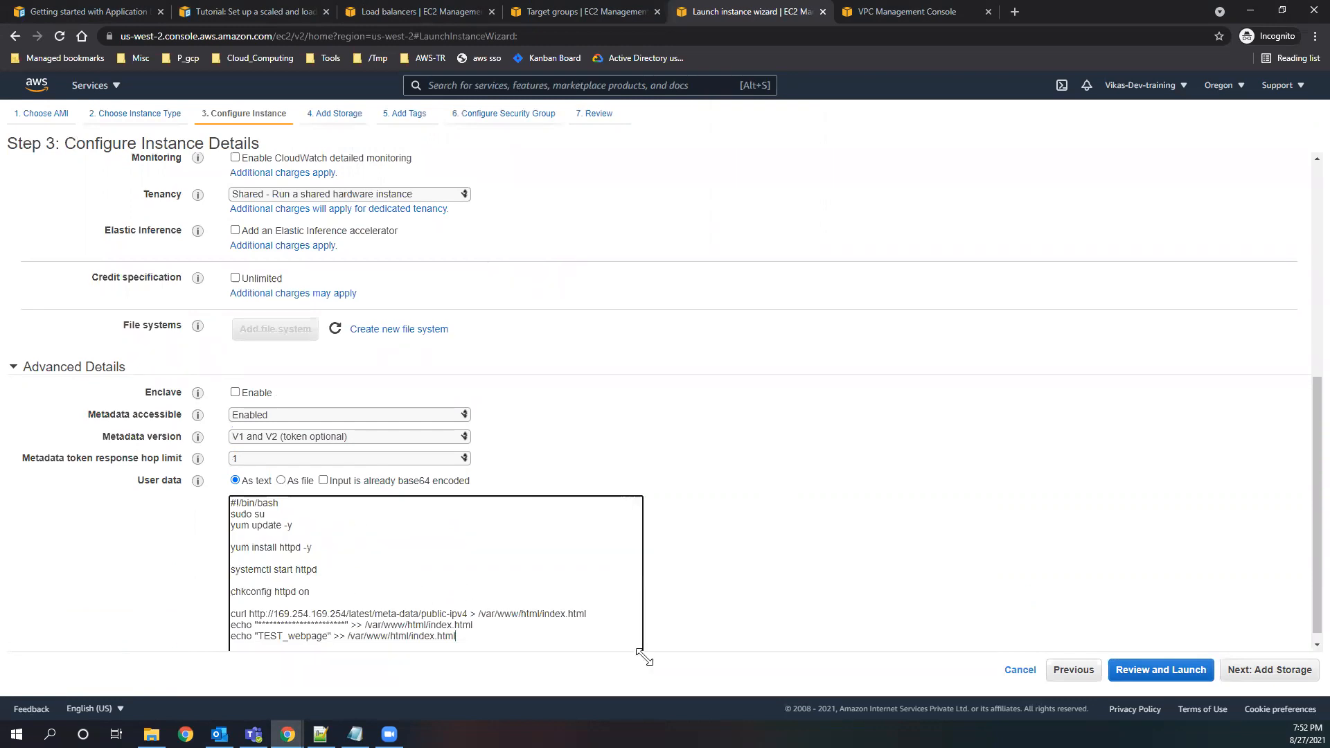
{"action": "scroll", "coordinate": [582, 591], "scroll_direction": "down", "scroll_amount": 1}
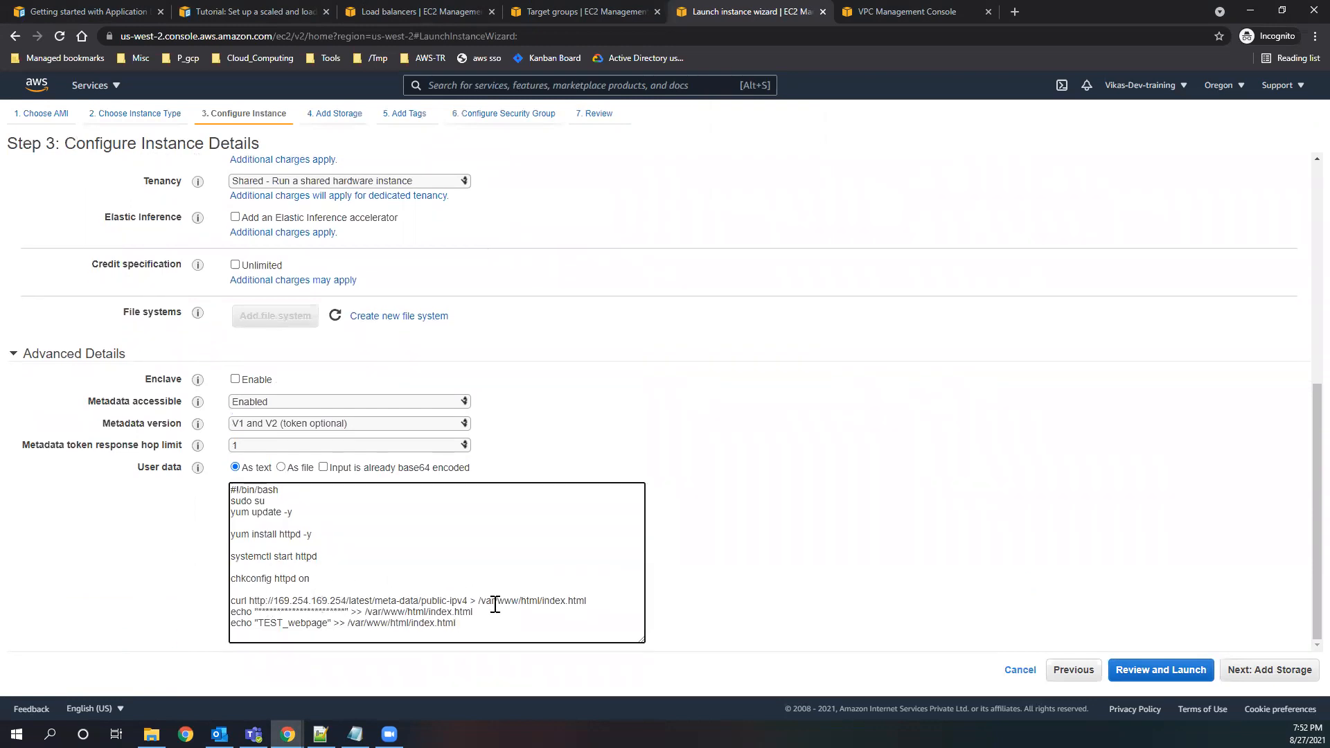
Examine the user data script's curl and echo lines that write the public IPv4 address and "TEST_webpage" to index.html.
{"action": "left_click_drag", "start_coordinate": [481, 601], "coordinate": [543, 601]}
{"action": "left_click", "coordinate": [246, 603]}
{"action": "left_click_drag", "start_coordinate": [250, 601], "coordinate": [586, 601]}
{"action": "left_click_drag", "start_coordinate": [421, 601], "coordinate": [466, 601]}
{"action": "left_click_drag", "start_coordinate": [236, 612], "coordinate": [365, 612]}
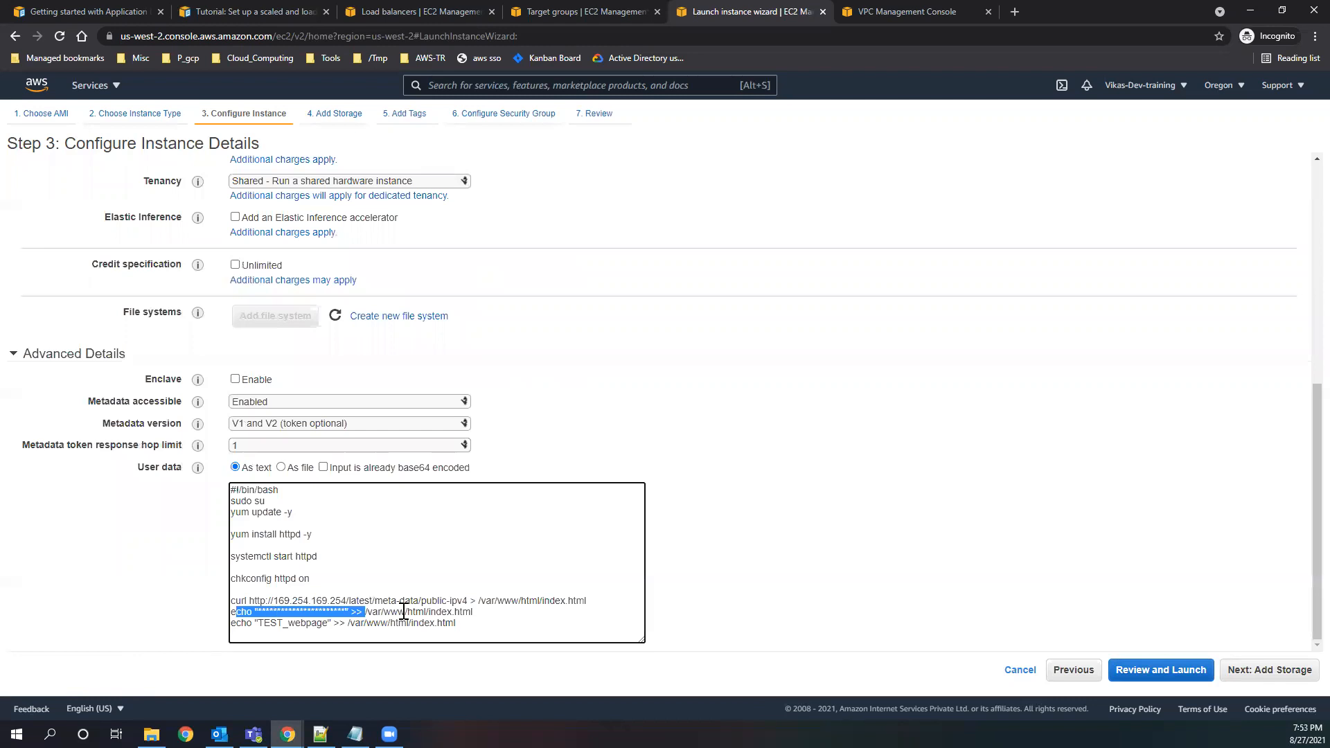
{"action": "left_click_drag", "start_coordinate": [257, 623], "coordinate": [344, 623]}
{"action": "left_click_drag", "start_coordinate": [462, 629], "coordinate": [233, 600]}
{"action": "left_click", "coordinate": [530, 622]}
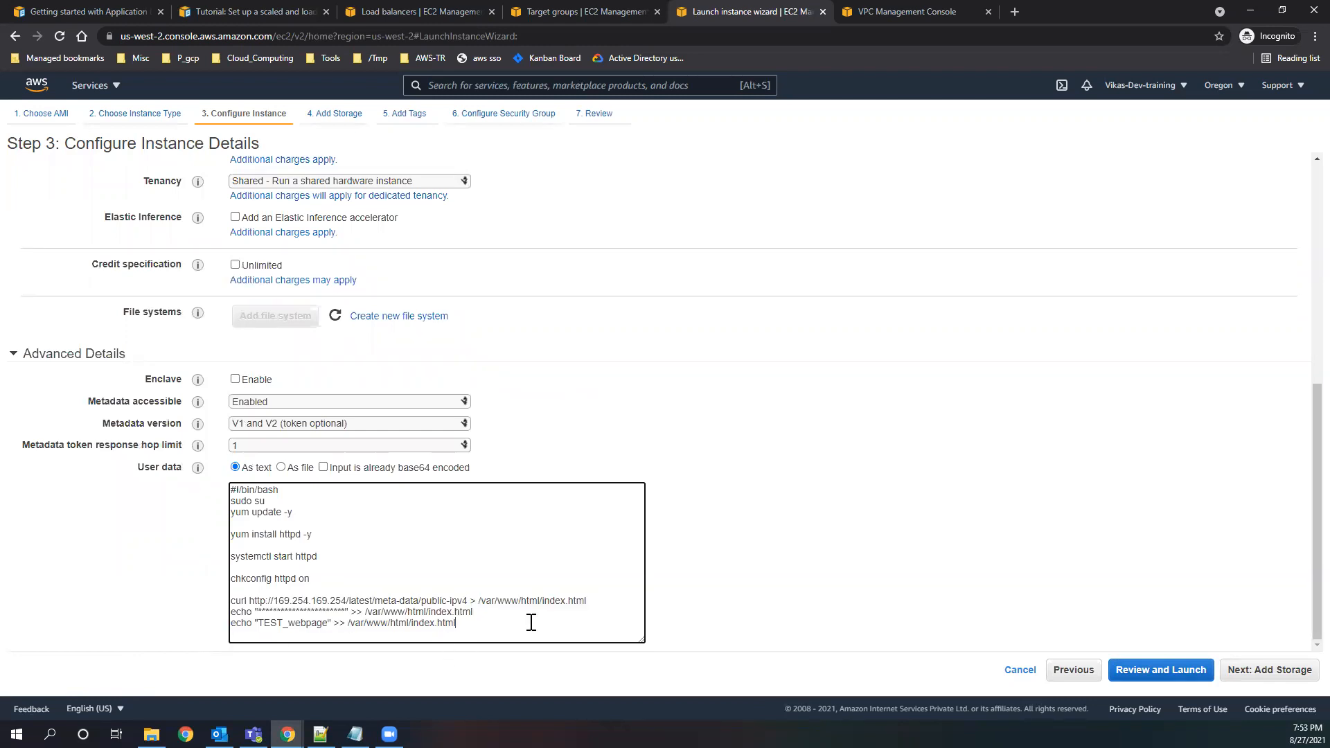
{"action": "left_click_drag", "start_coordinate": [478, 623], "coordinate": [231, 600]}
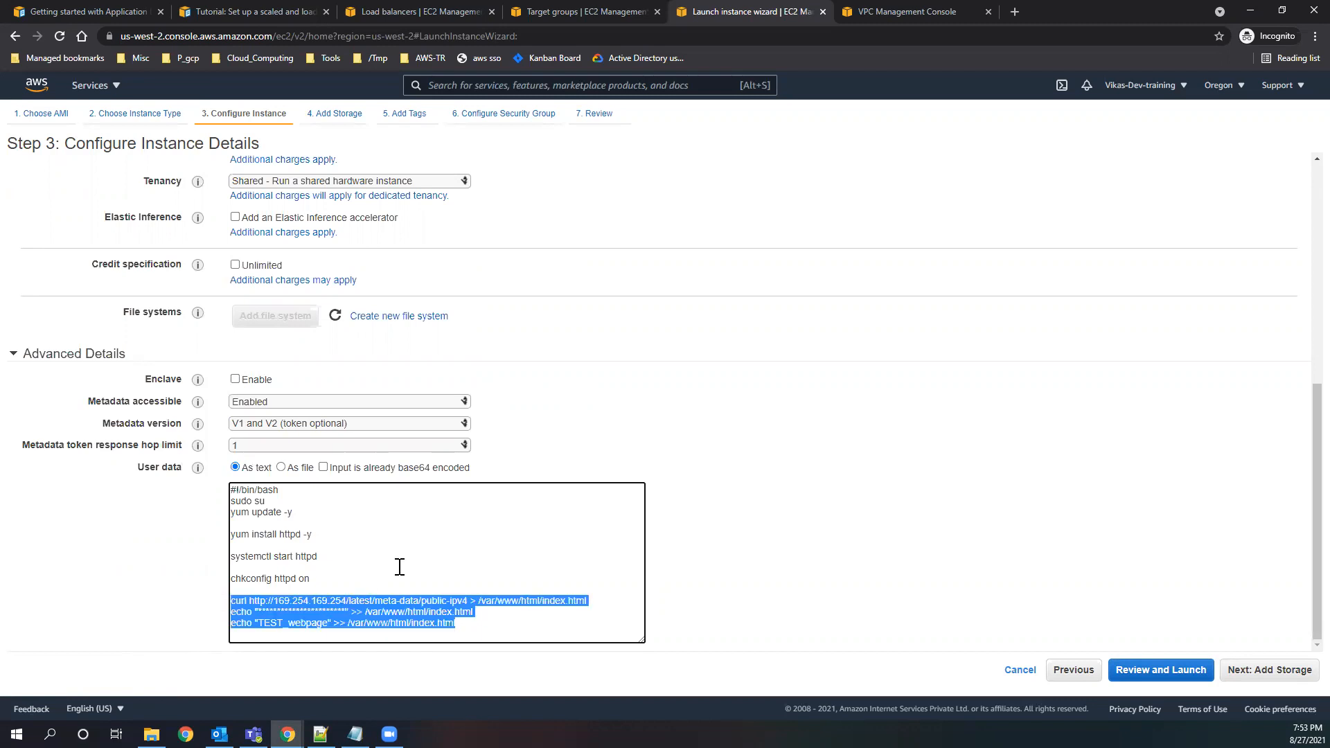
{"action": "left_click", "coordinate": [475, 624]}
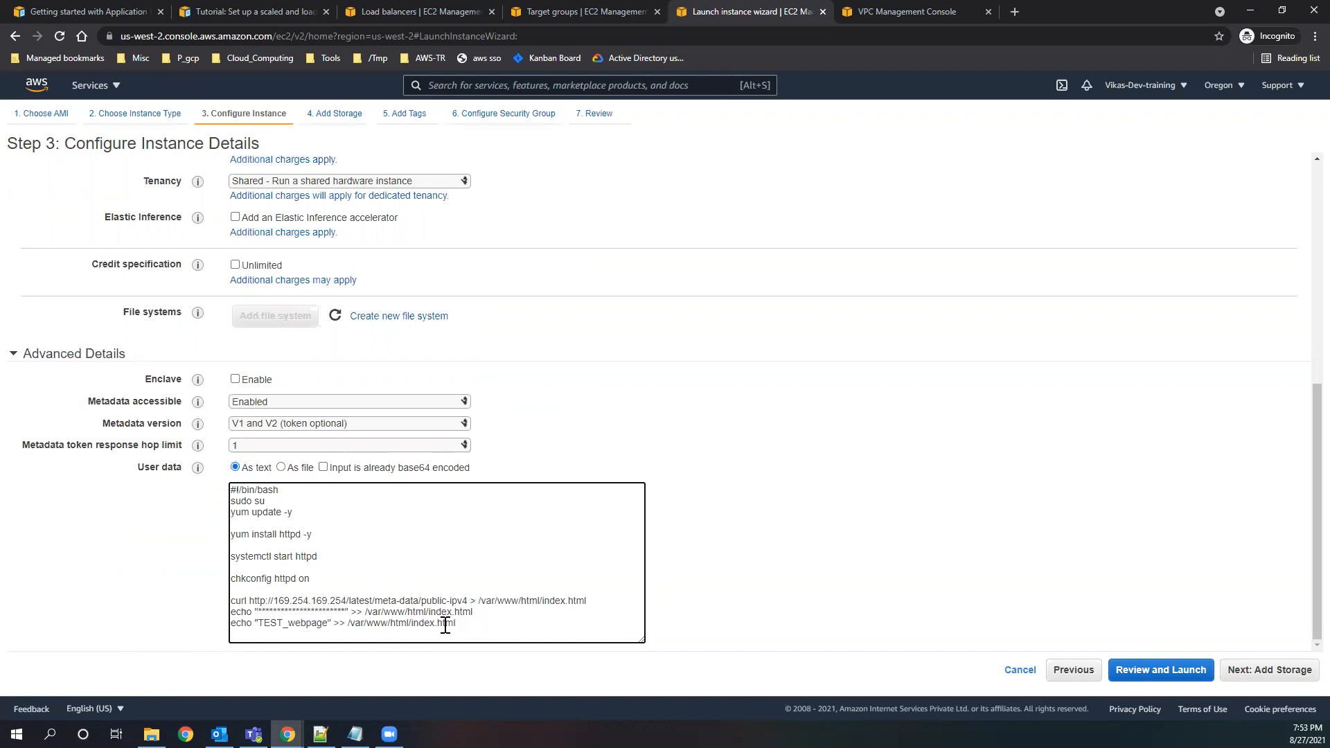
{"action": "left_click", "coordinate": [228, 489], "text": "shift"}
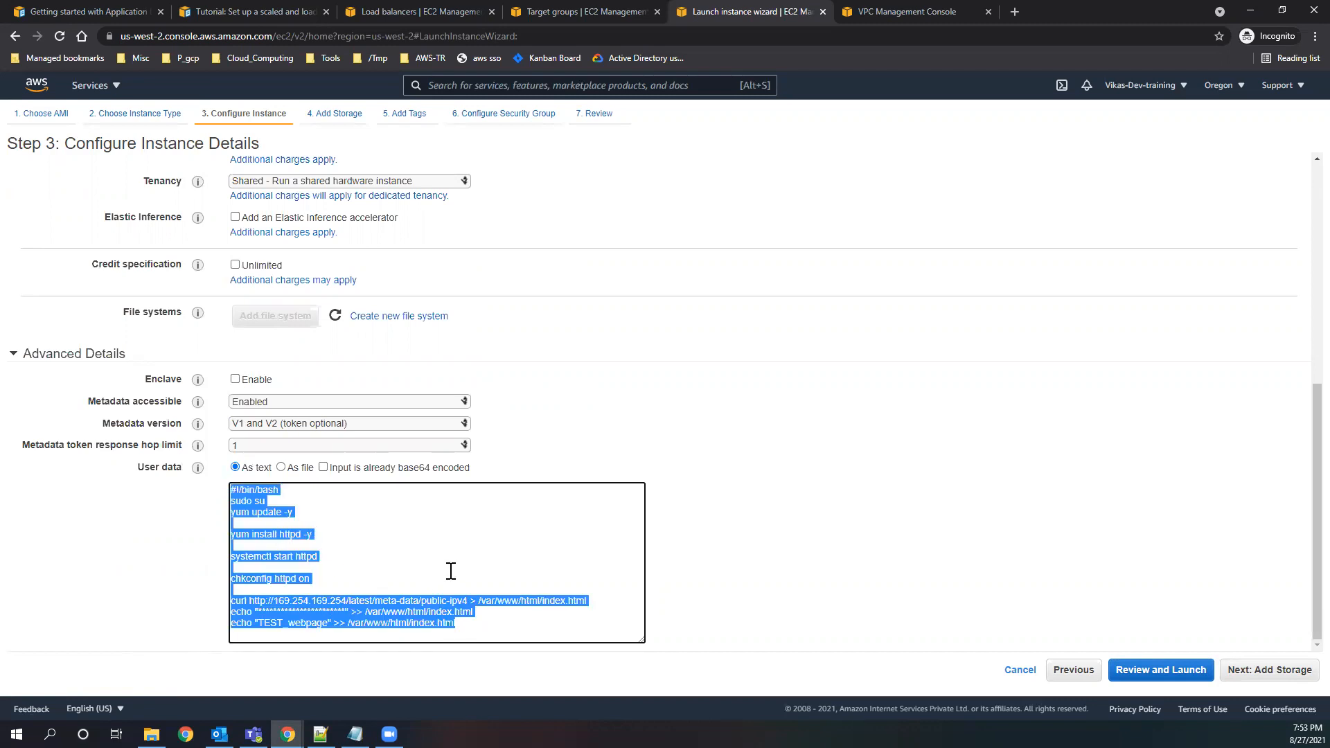
{"action": "left_click", "coordinate": [296, 541]}
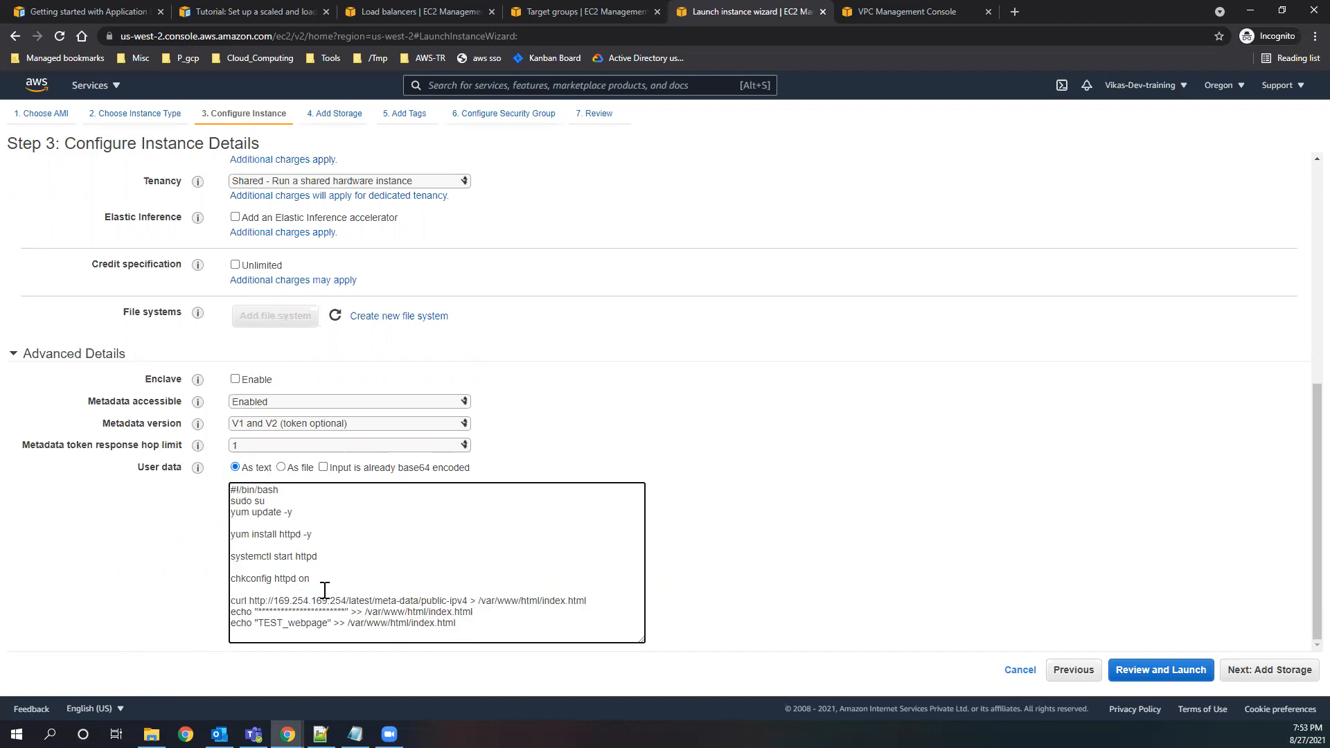
{"action": "left_click_drag", "start_coordinate": [509, 624], "coordinate": [222, 576]}
{"action": "left_click", "coordinate": [534, 623]}
Accept the user data and default storage, and add a tag with key Name and value Webservers.
{"action": "left_click", "coordinate": [1267, 671]}
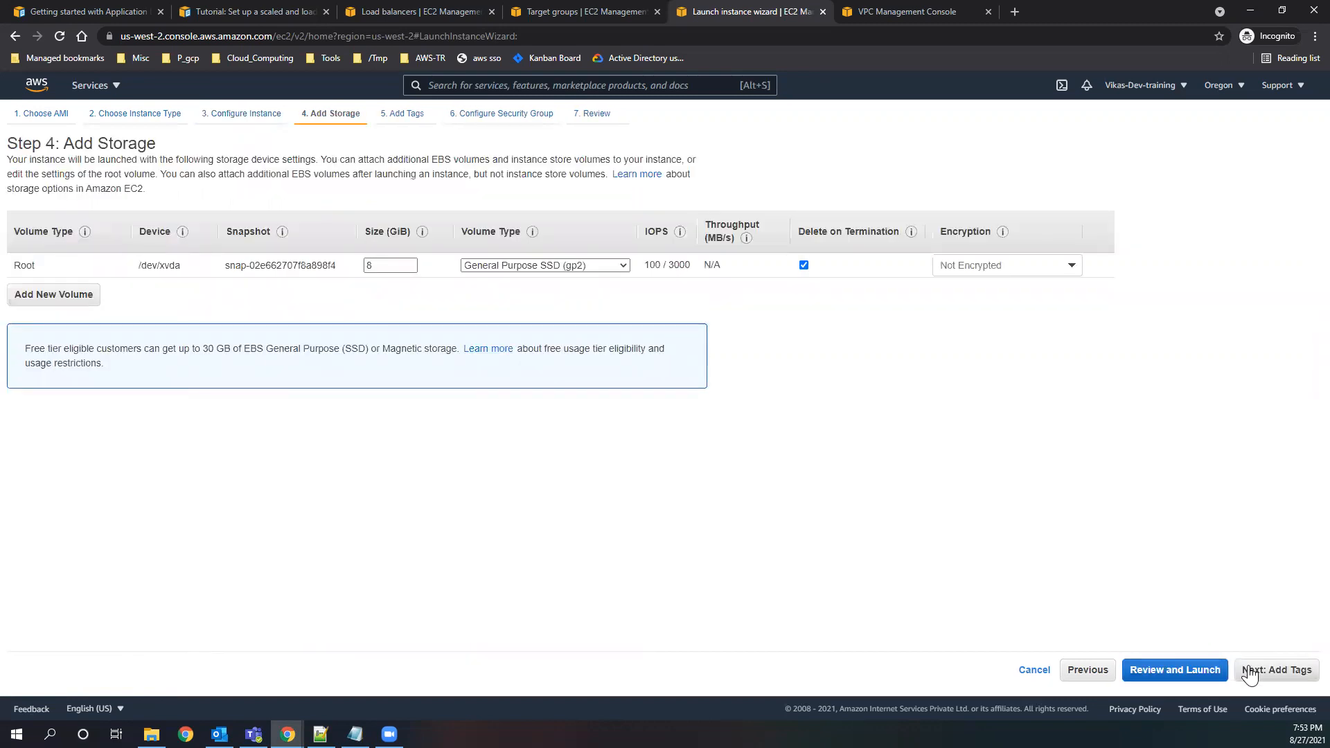
{"action": "left_click", "coordinate": [1248, 670]}
{"action": "left_click", "coordinate": [35, 345]}
{"action": "type", "text": "Name"}
{"action": "key", "text": "Tab"}
{"action": "type", "text": "Webser"}
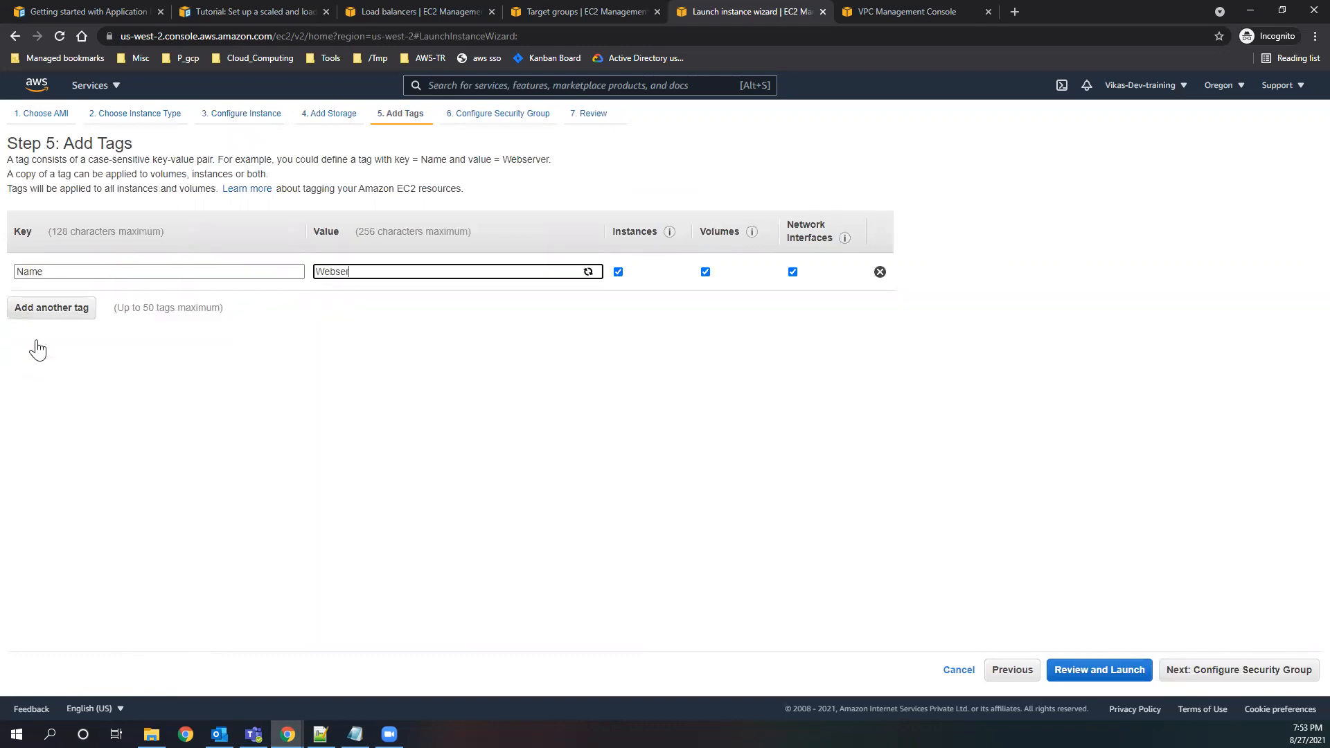
Assign the existing security group new_test to the instances and check its inbound HTTP rule.
{"action": "left_click", "coordinate": [1209, 672]}
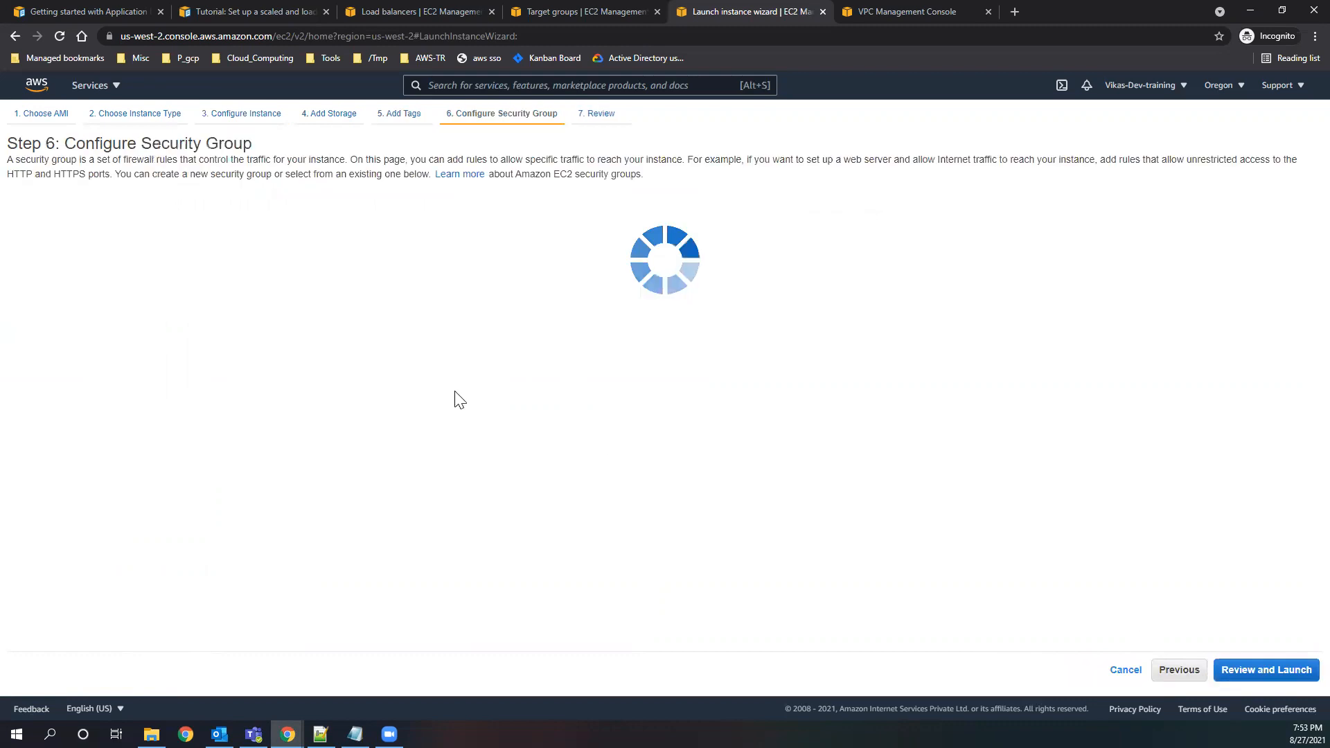
{"action": "left_click", "coordinate": [218, 212]}
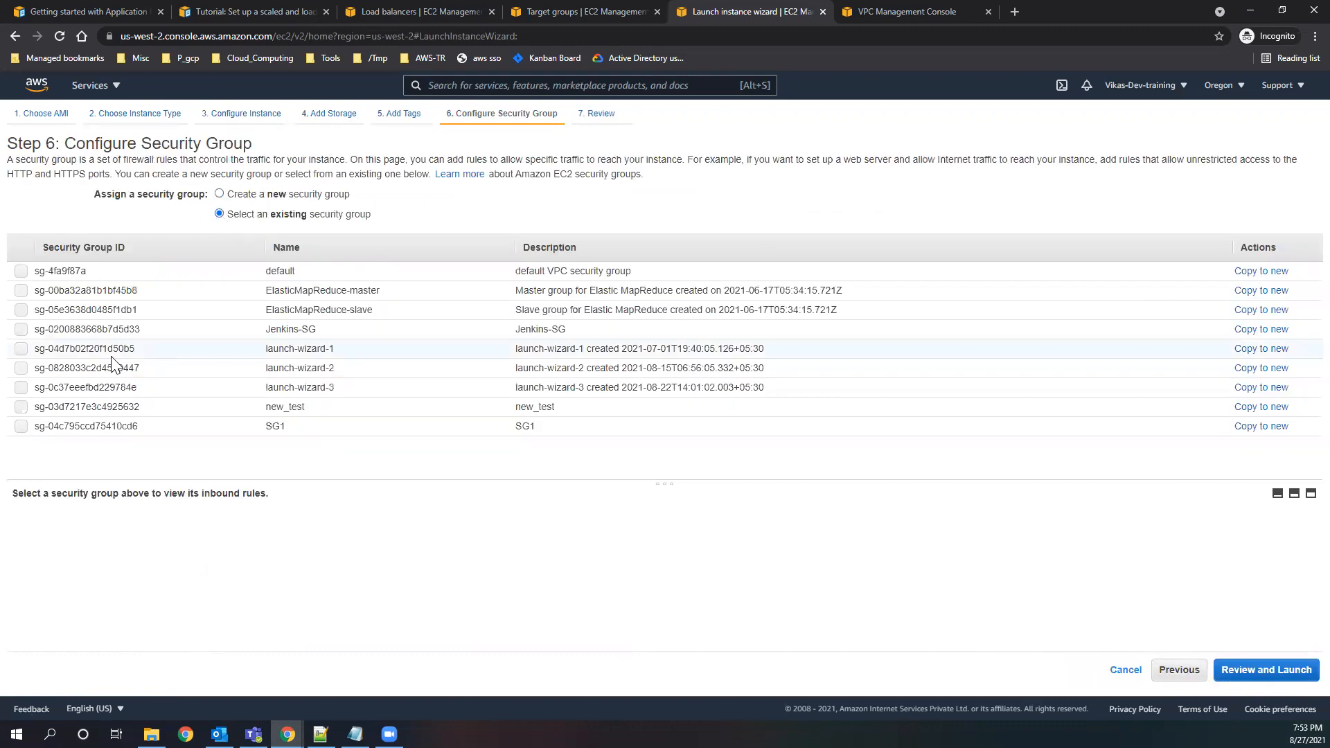
{"action": "left_click", "coordinate": [24, 408]}
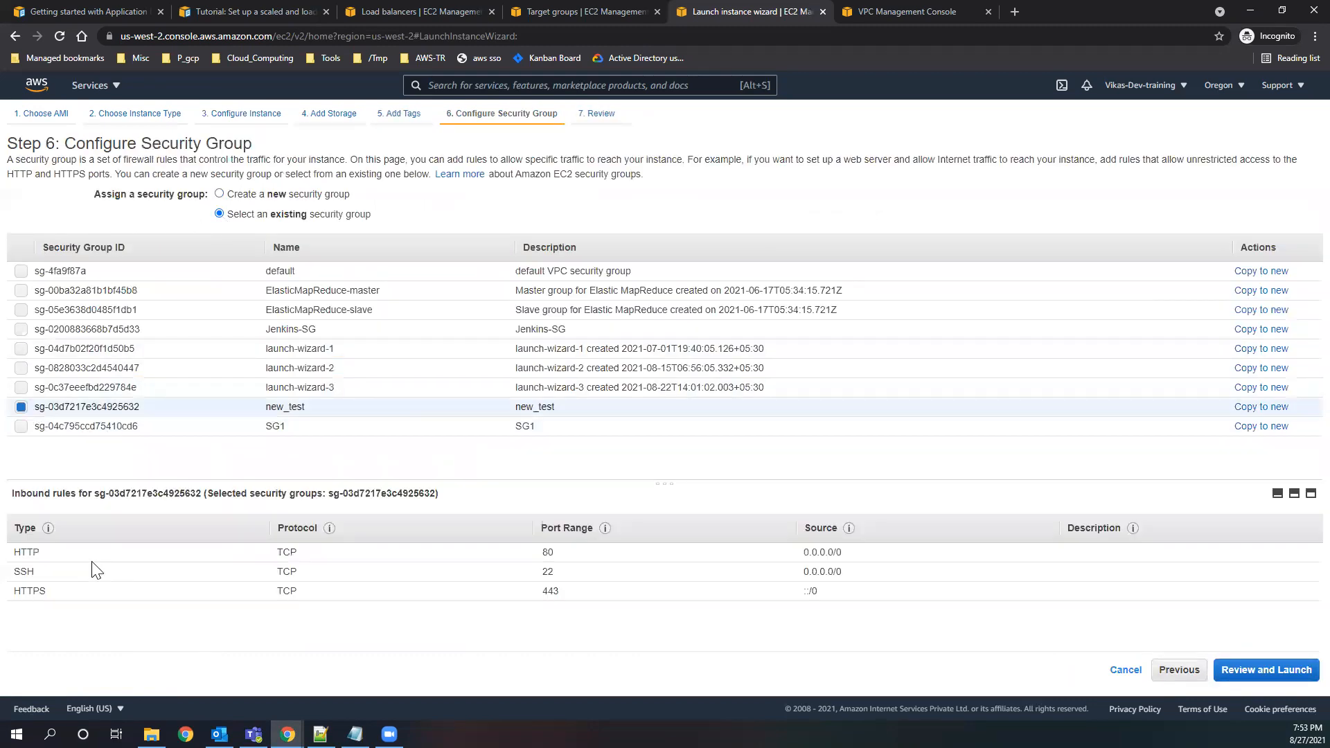
{"action": "left_click_drag", "start_coordinate": [51, 557], "coordinate": [22, 551]}
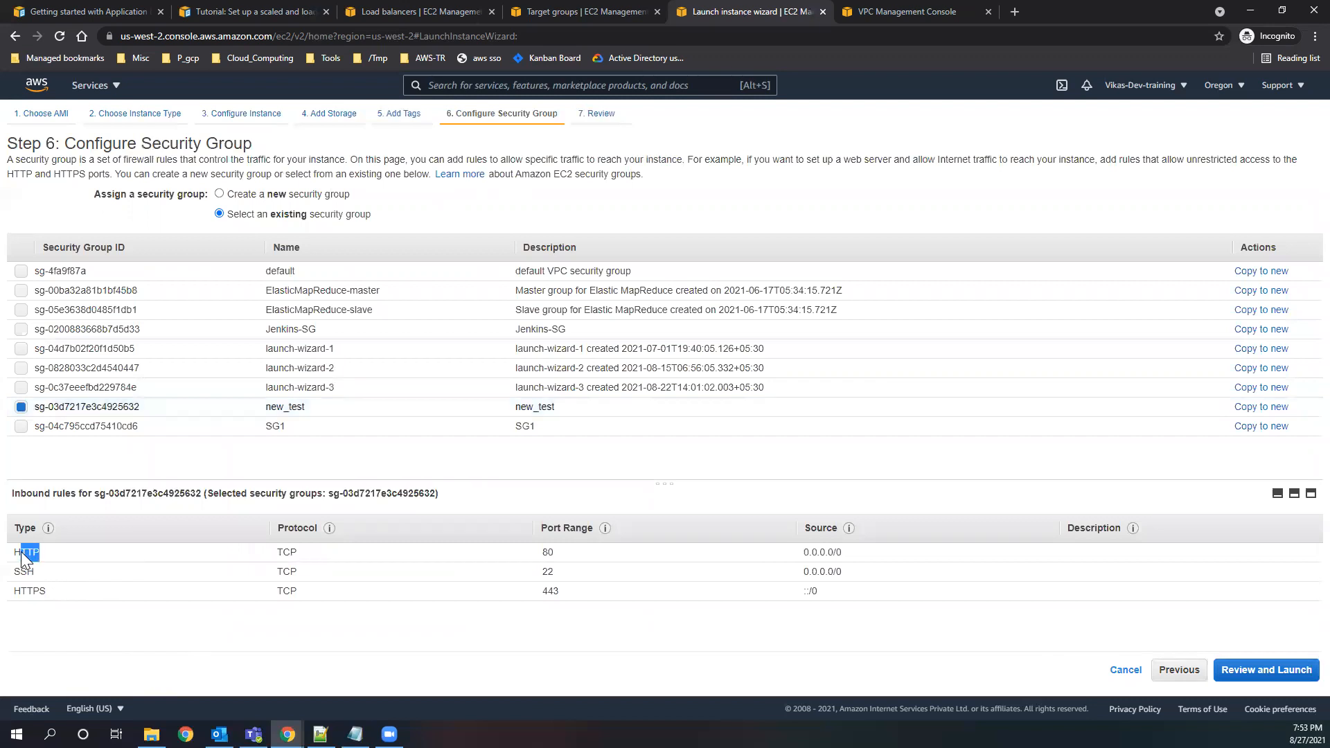
Launch the instances with the existing key pair jenkins-kp, acknowledging private key access, and open the instances list.
{"action": "left_click", "coordinate": [1278, 670]}
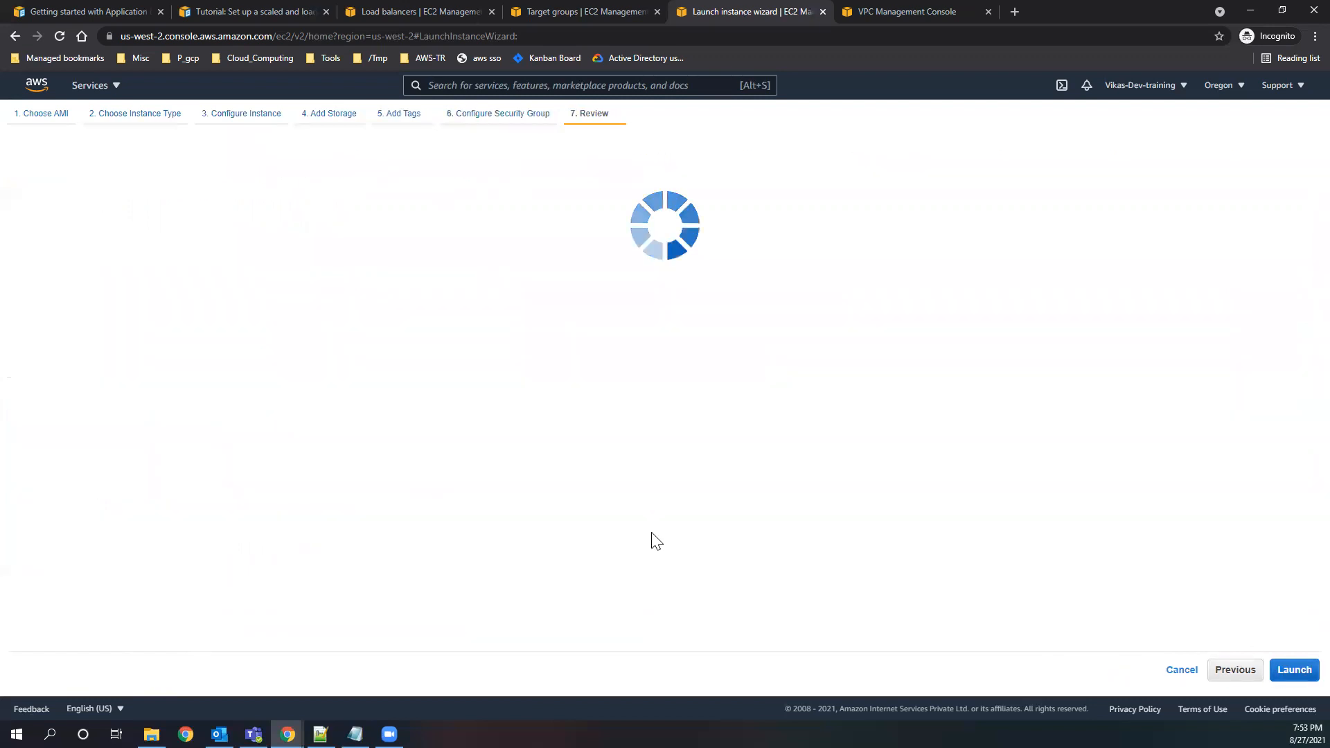
{"action": "left_click", "coordinate": [1294, 670]}
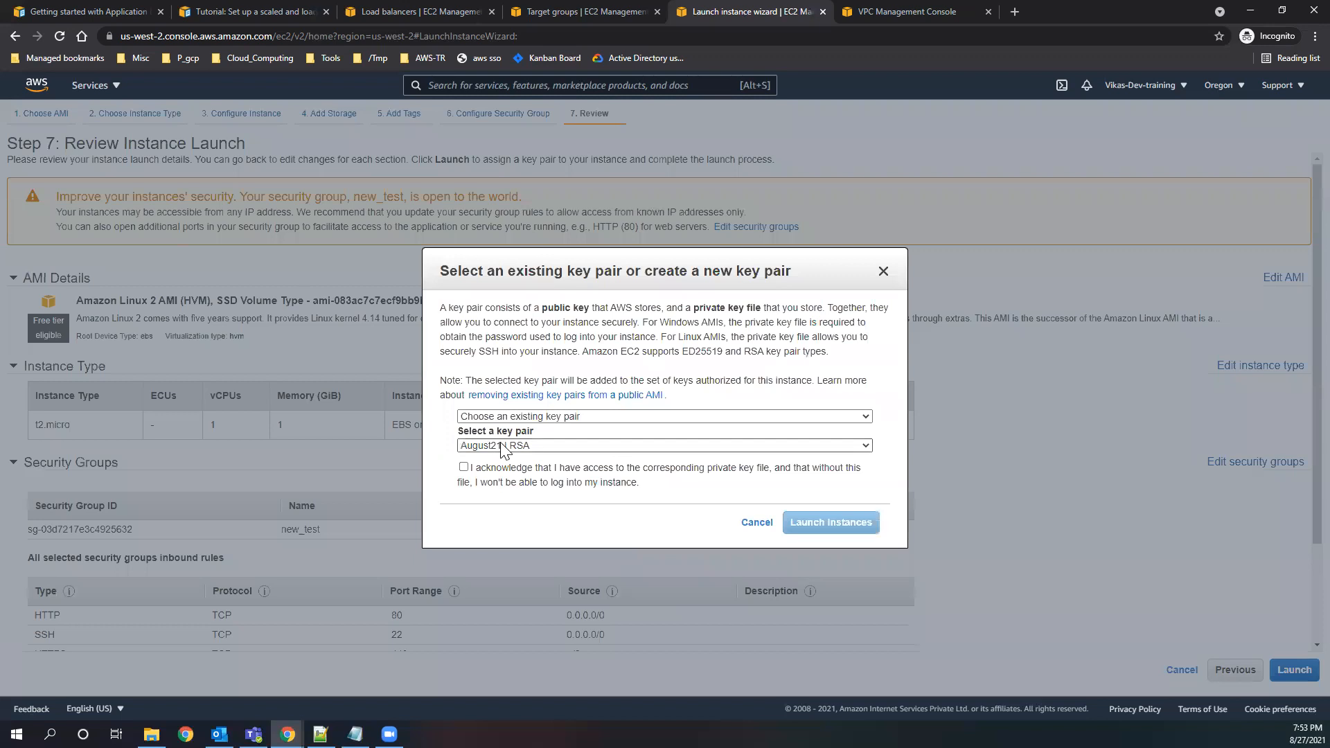
{"action": "left_click", "coordinate": [509, 445]}
{"action": "left_click", "coordinate": [469, 483]}
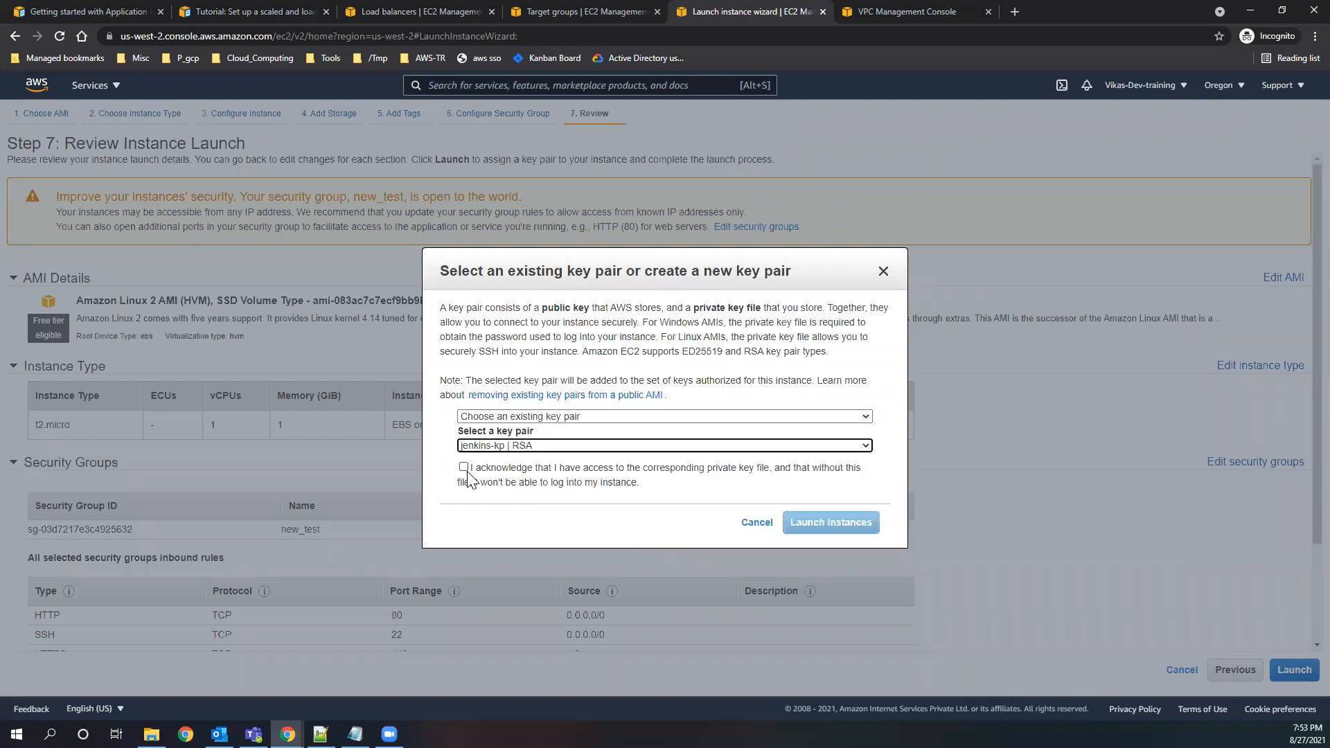
{"action": "left_click", "coordinate": [463, 468]}
{"action": "left_click", "coordinate": [831, 522]}
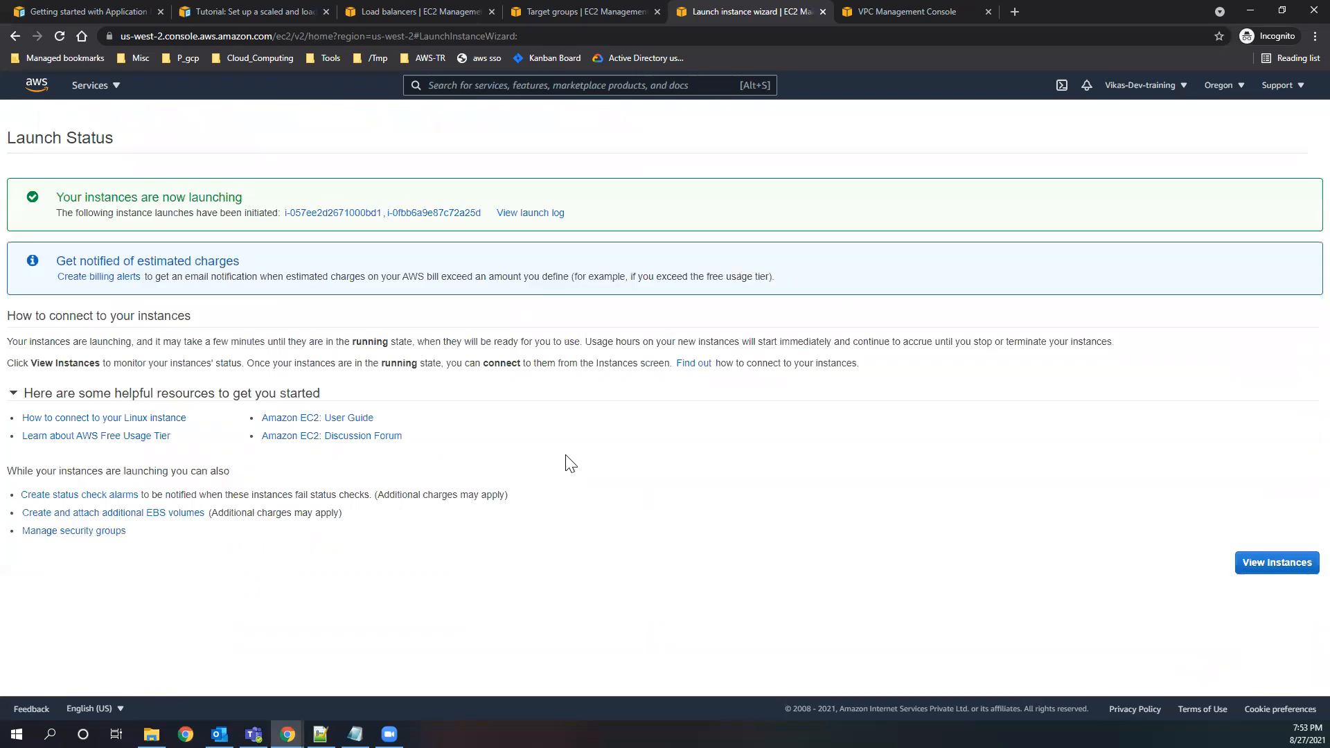
{"action": "left_click", "coordinate": [1277, 563]}
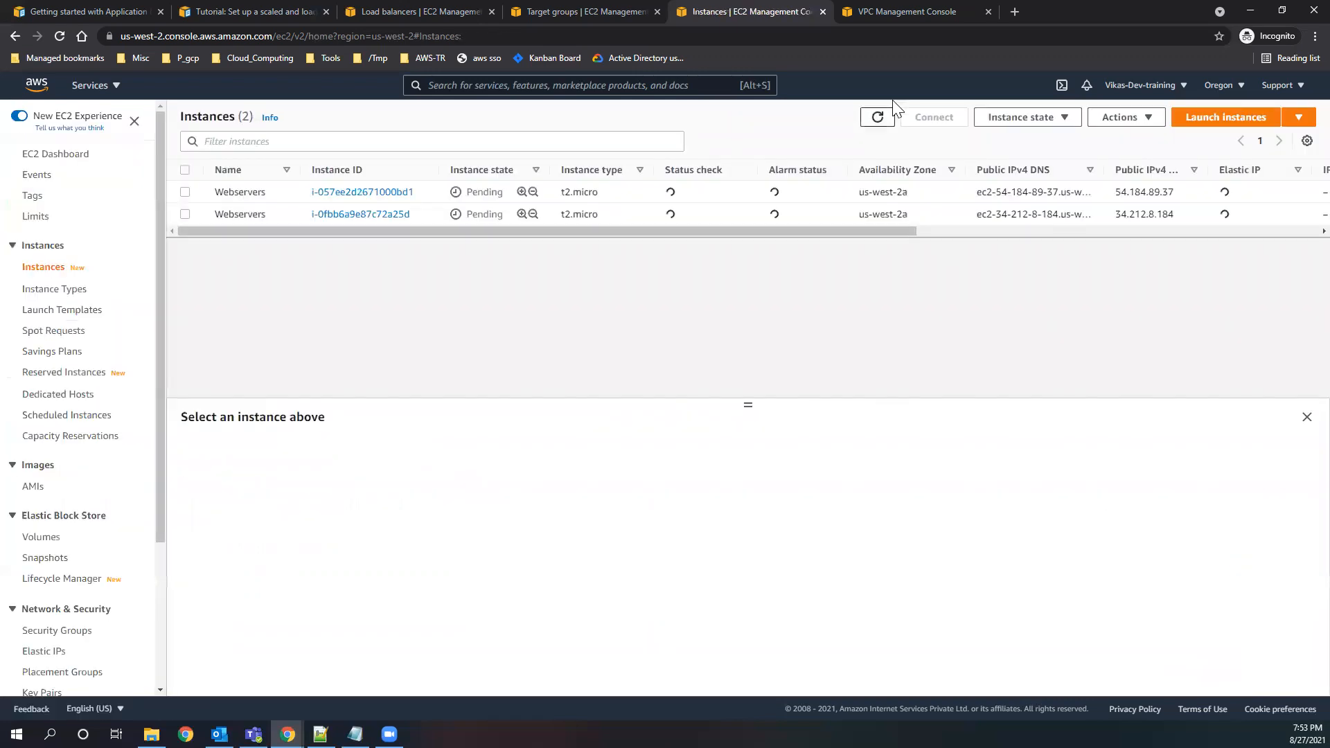
Refresh the instances list repeatedly to check the state of the new Webservers instances.
{"action": "left_click", "coordinate": [880, 119]}
{"action": "left_click", "coordinate": [881, 123]}
{"action": "left_click", "coordinate": [878, 119]}
{"action": "left_click", "coordinate": [878, 121]}
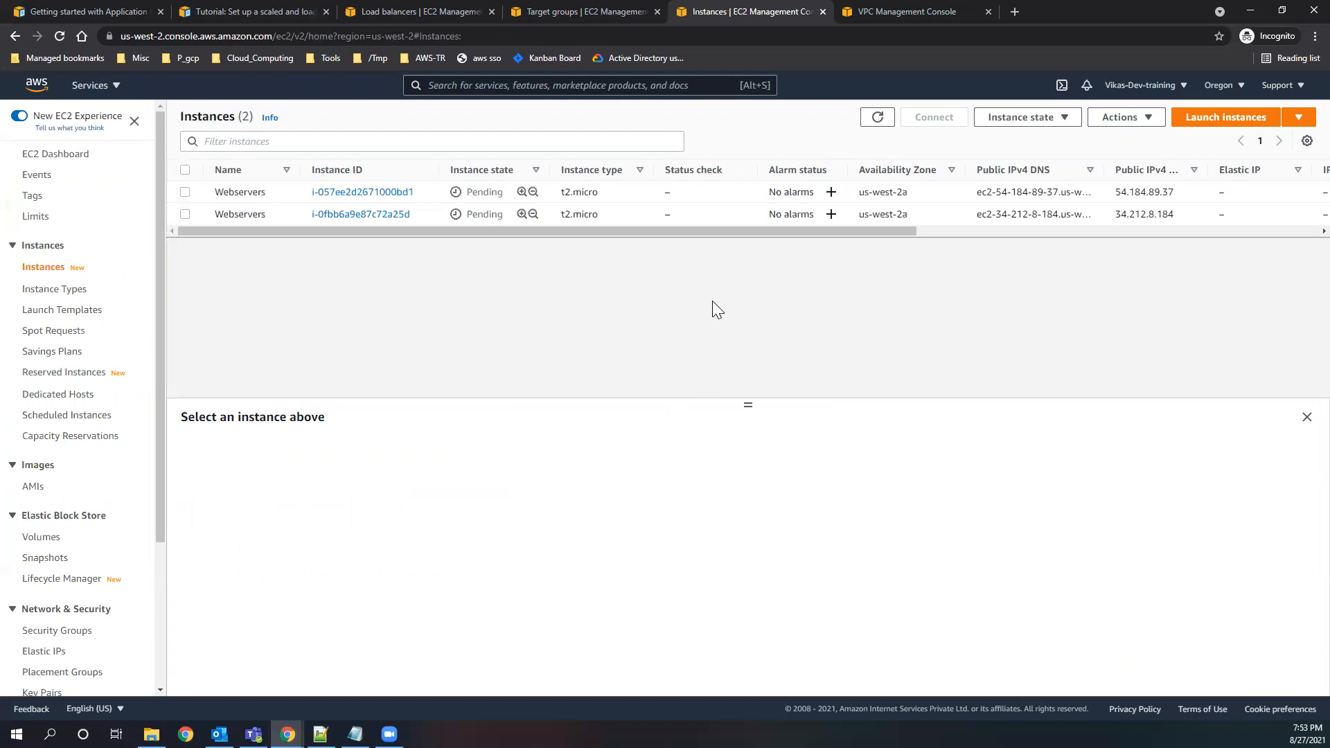
{"action": "left_click", "coordinate": [877, 121]}
{"action": "left_click", "coordinate": [875, 121]}
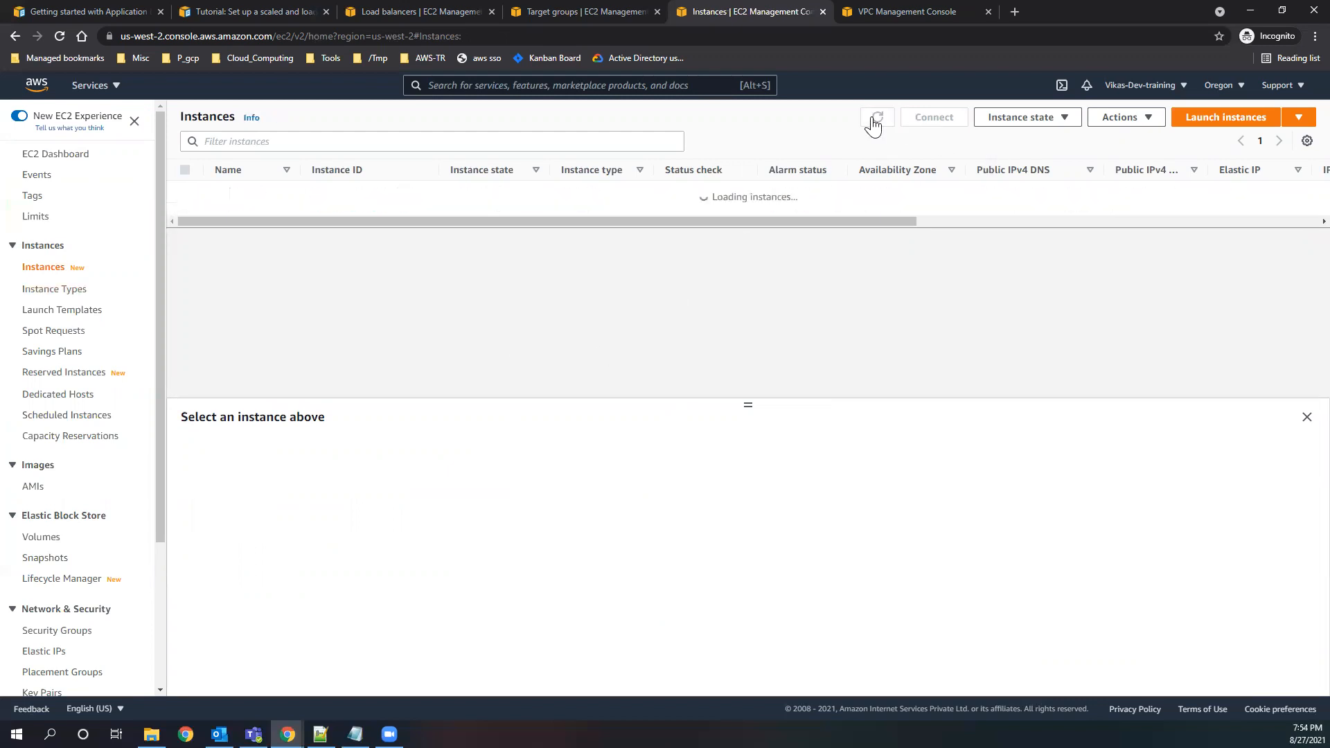
{"action": "left_click", "coordinate": [875, 121]}
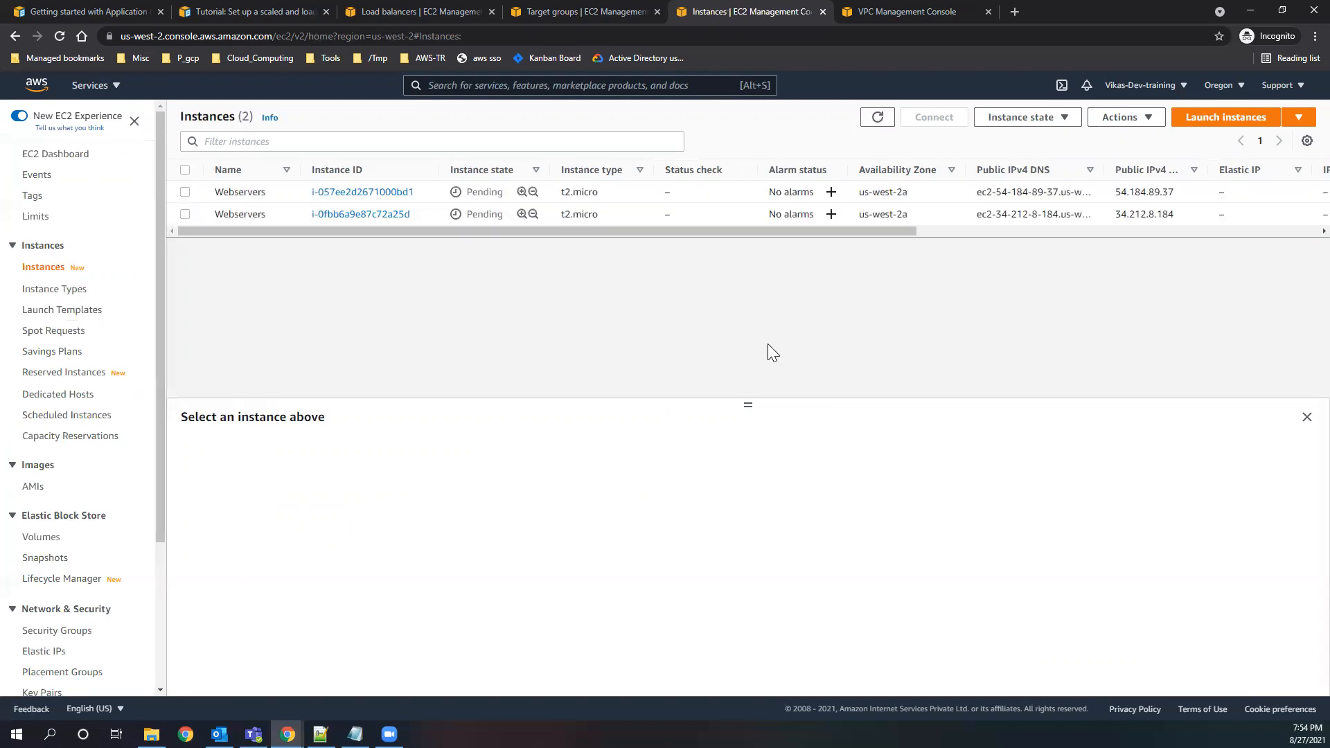
Review the load-balanced architecture diagram in the Auto Scaling tutorial and check the instances' state again.
{"action": "left_click", "coordinate": [216, 14]}
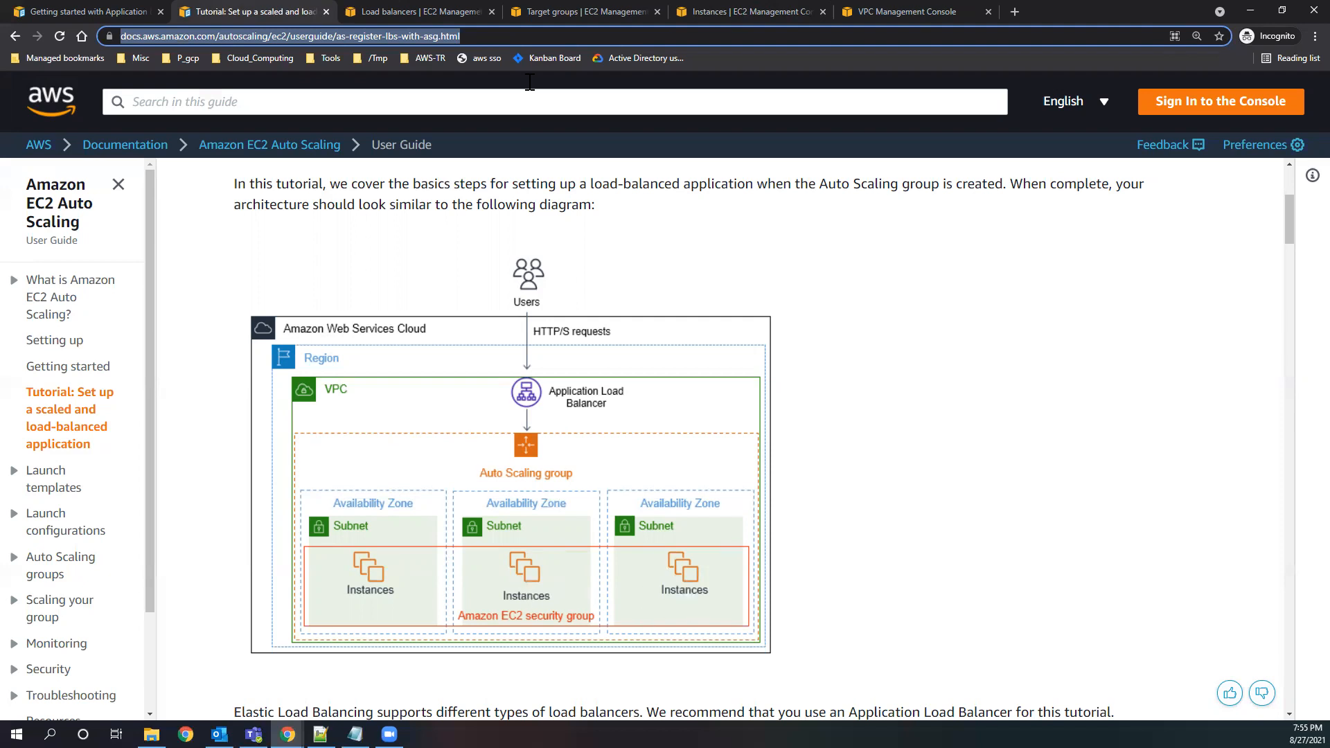
{"action": "left_click", "coordinate": [397, 12]}
{"action": "left_click", "coordinate": [557, 12]}
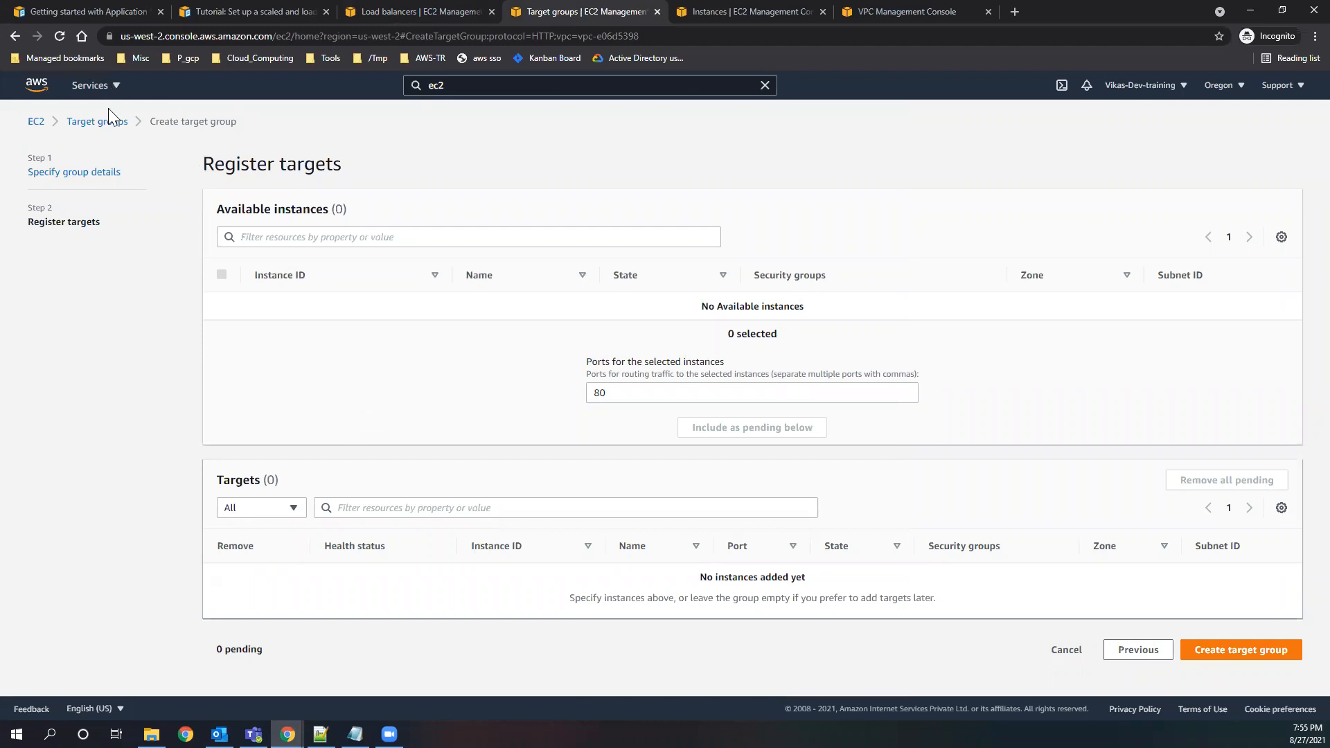
{"action": "left_click", "coordinate": [879, 13]}
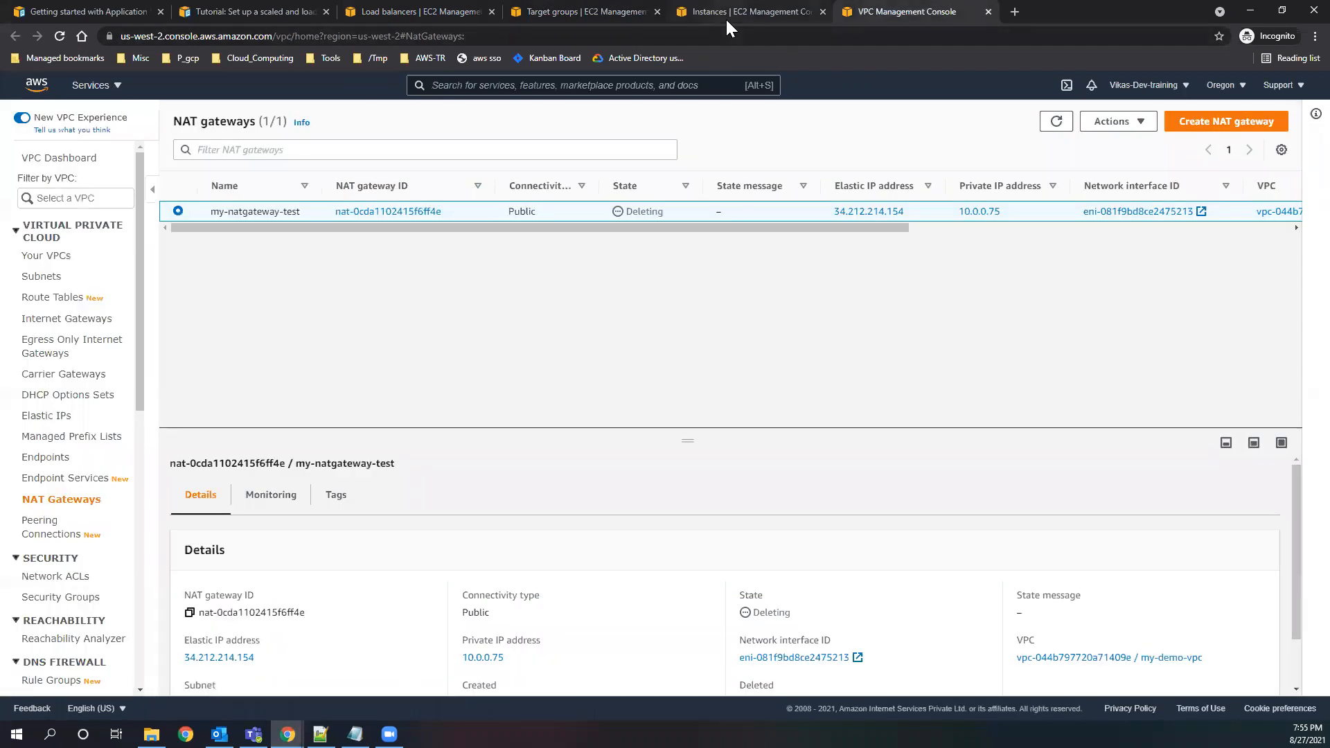
{"action": "left_click", "coordinate": [726, 18]}
{"action": "left_click", "coordinate": [879, 117]}
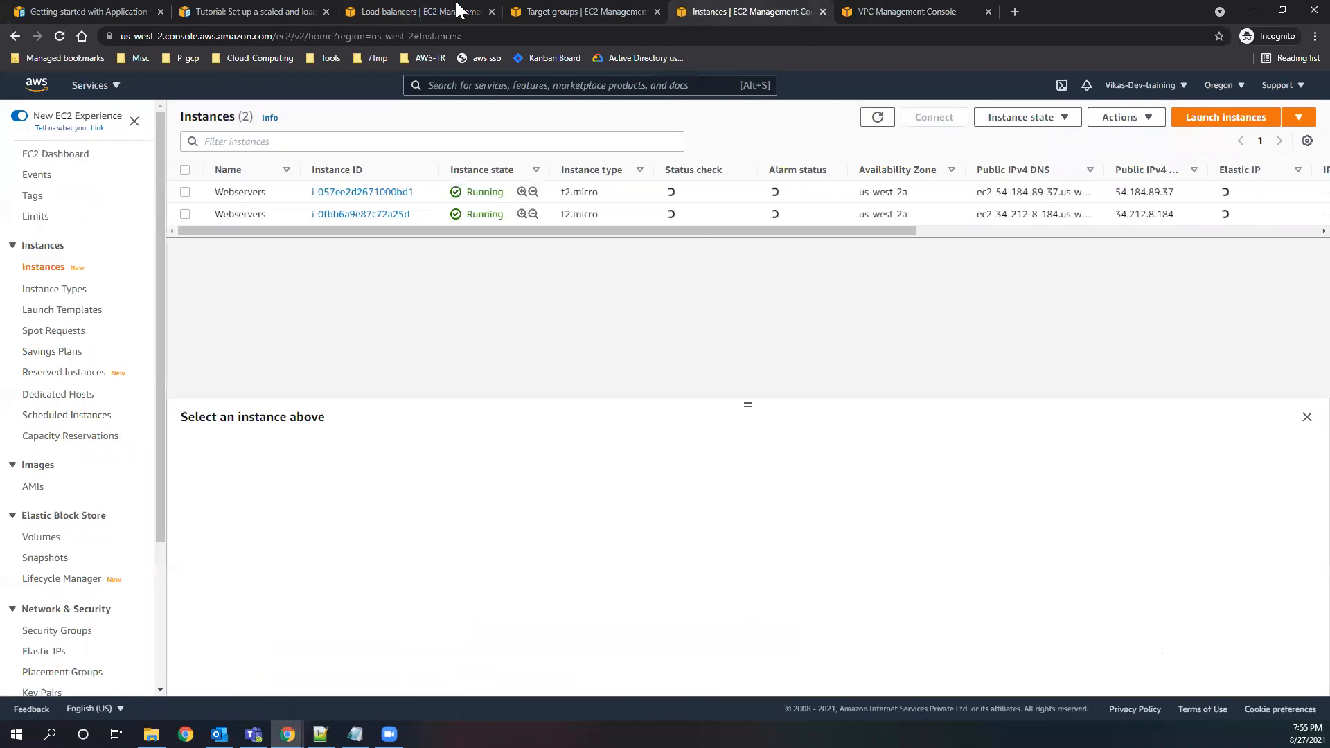
Return to the target group's details and continue to target registration again to reload the available instances.
{"action": "left_click", "coordinate": [538, 11]}
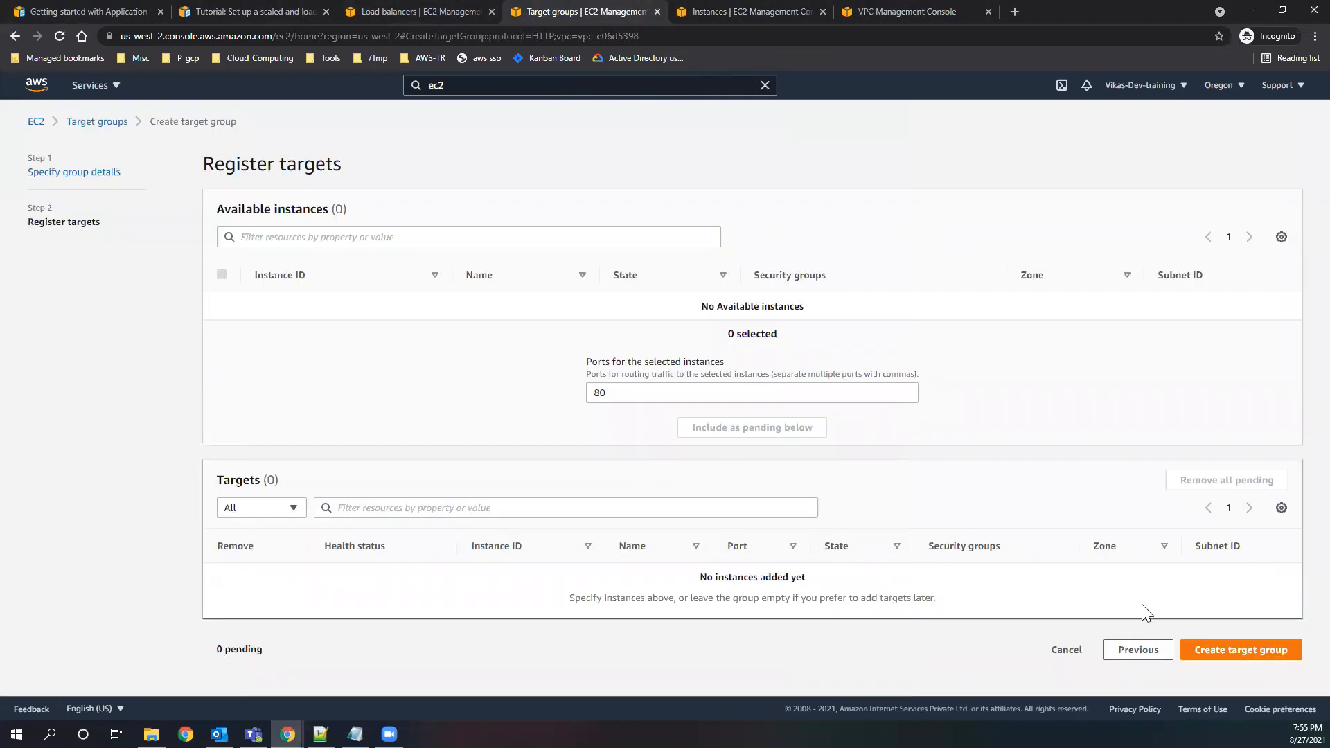
{"action": "left_click", "coordinate": [1140, 649]}
{"action": "scroll", "coordinate": [734, 547], "scroll_direction": "down", "scroll_amount": 5}
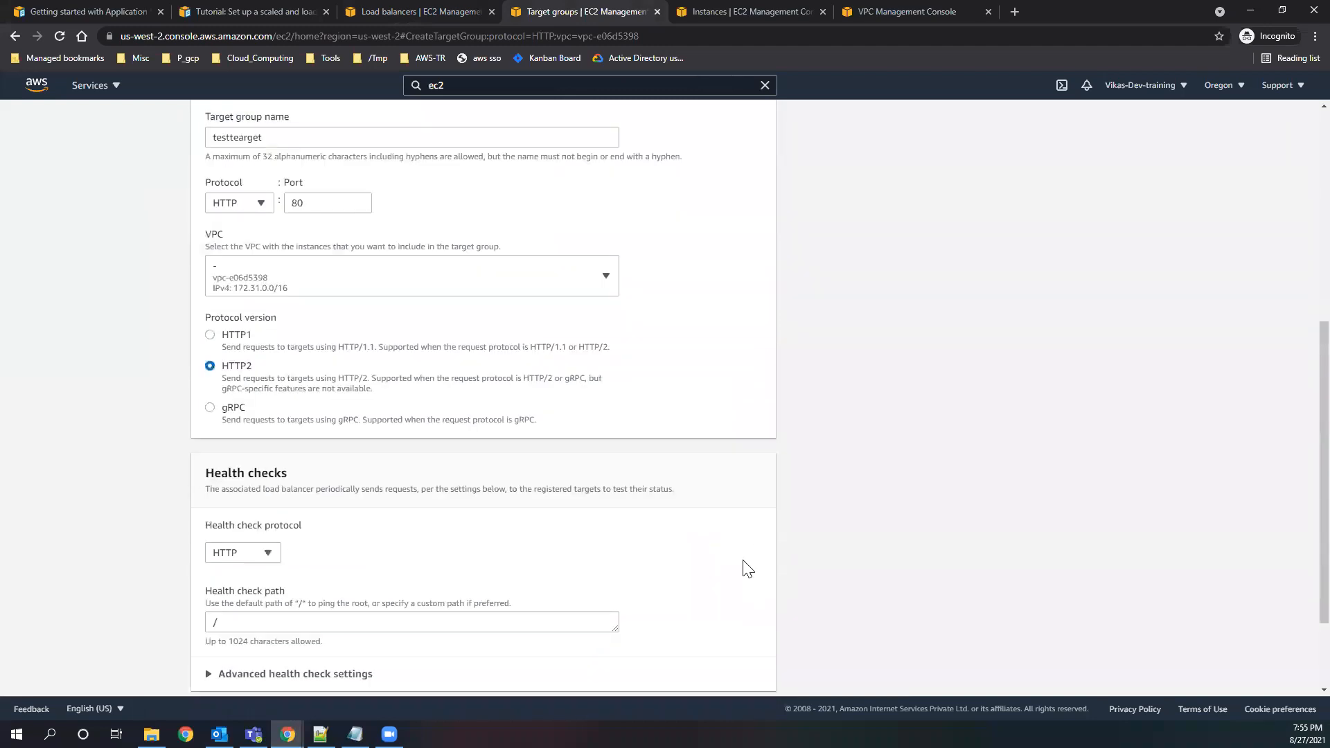
{"action": "scroll", "coordinate": [747, 568], "scroll_direction": "down", "scroll_amount": 2}
{"action": "left_click", "coordinate": [354, 551]}
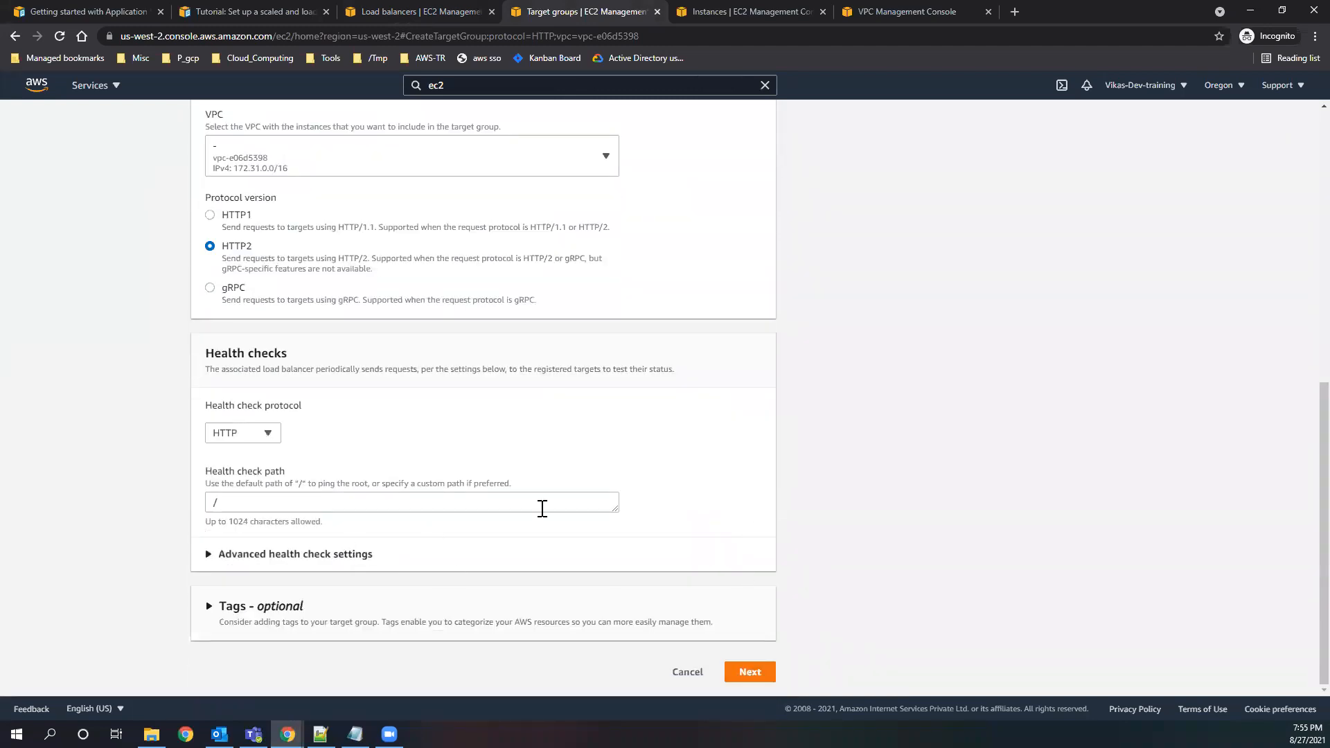
{"action": "scroll", "coordinate": [541, 507], "scroll_direction": "down", "scroll_amount": 6}
{"action": "left_click", "coordinate": [750, 672]}
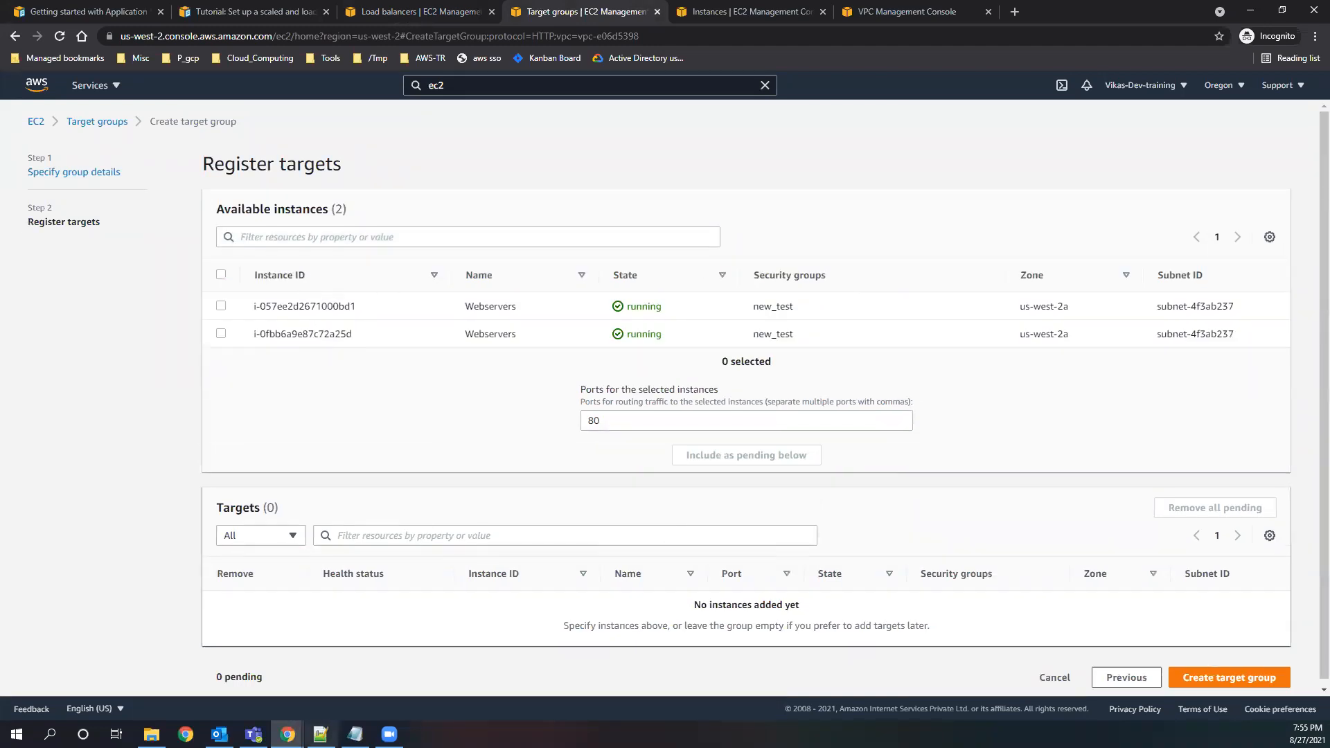
{"action": "left_click", "coordinate": [286, 13]}
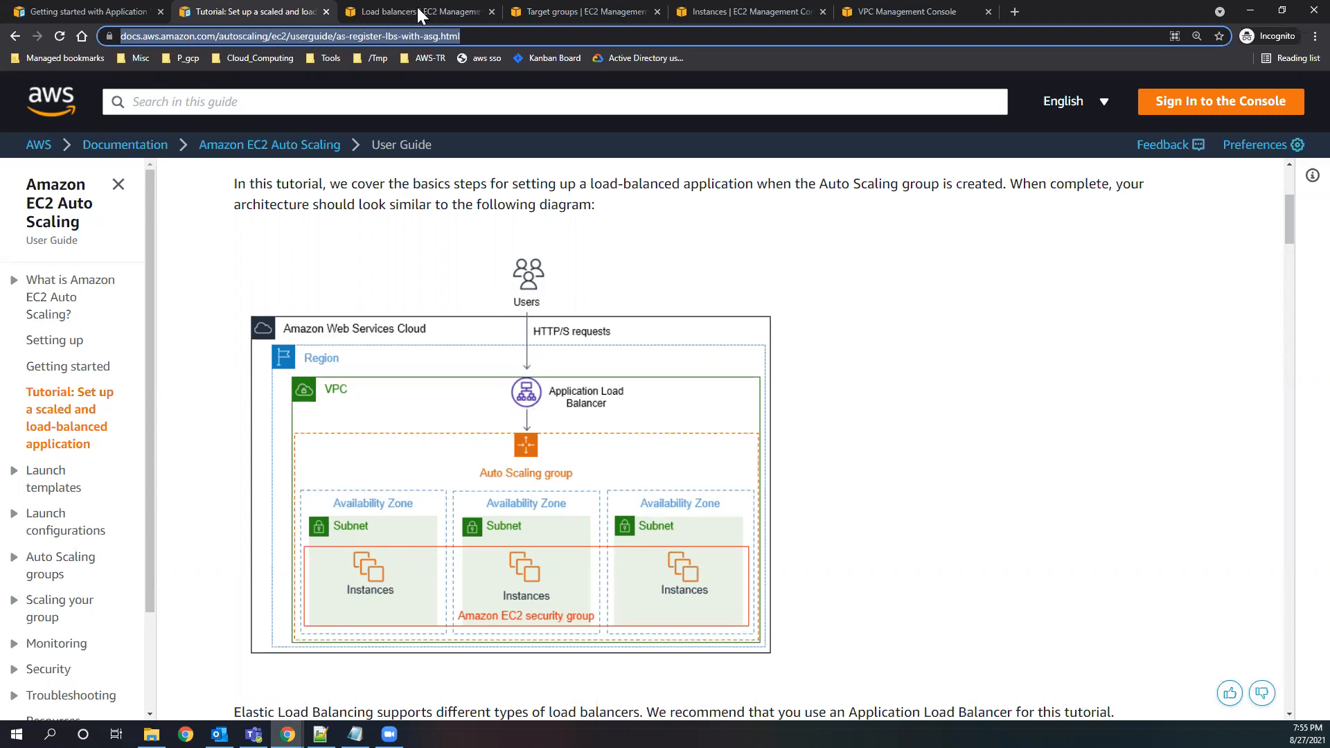
{"action": "left_click", "coordinate": [443, 13]}
{"action": "left_click", "coordinate": [539, 10]}
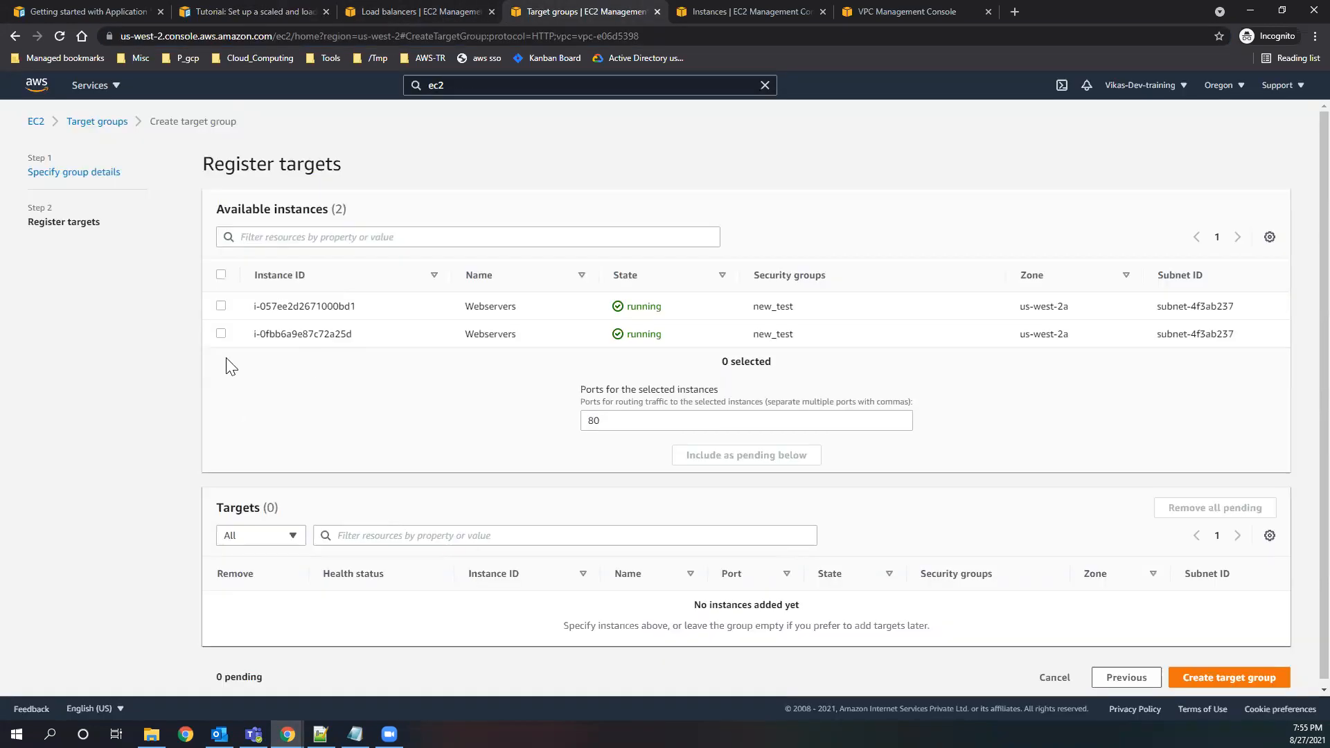
Include both running Webservers instances as pending targets on port 80 and create the target group.
{"action": "left_click", "coordinate": [221, 307]}
{"action": "left_click", "coordinate": [221, 335]}
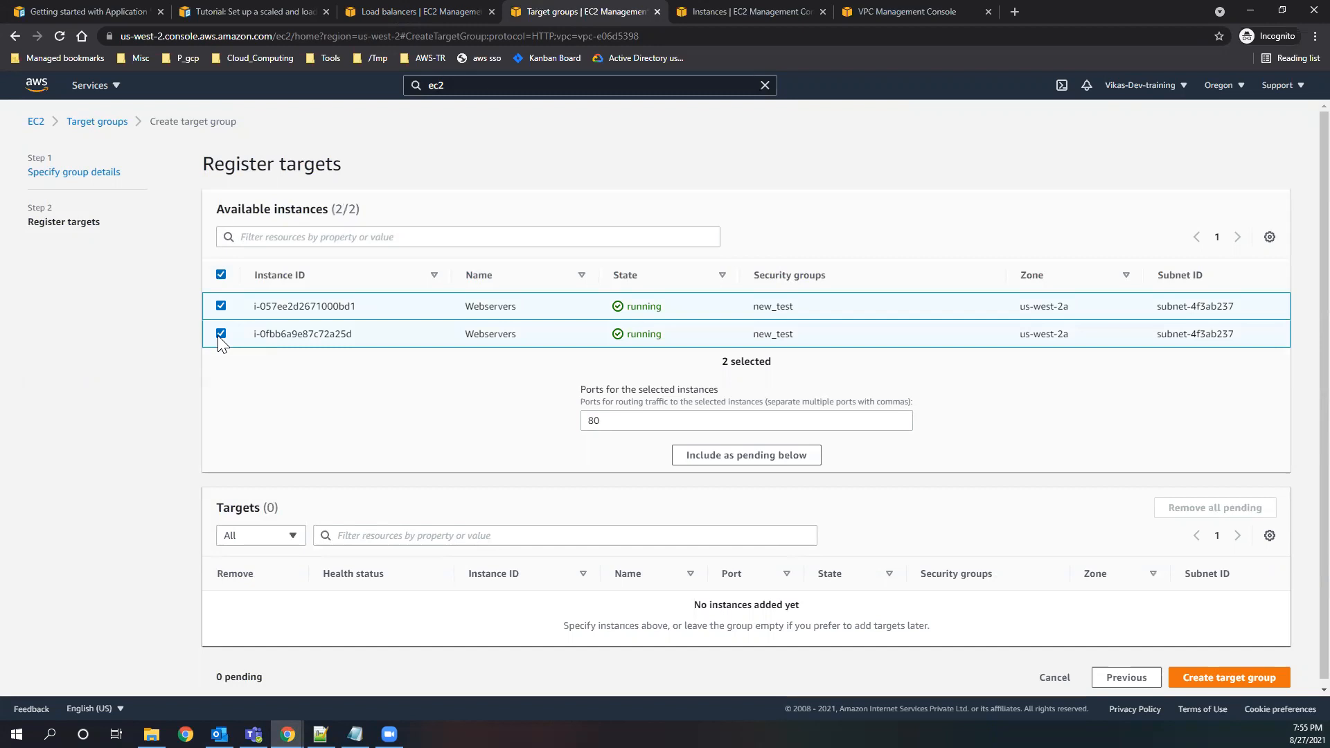
{"action": "left_click_drag", "start_coordinate": [1019, 307], "coordinate": [1069, 309]}
{"action": "left_click", "coordinate": [993, 445]}
{"action": "left_click_drag", "start_coordinate": [517, 306], "coordinate": [469, 337]}
{"action": "left_click", "coordinate": [1223, 679]}
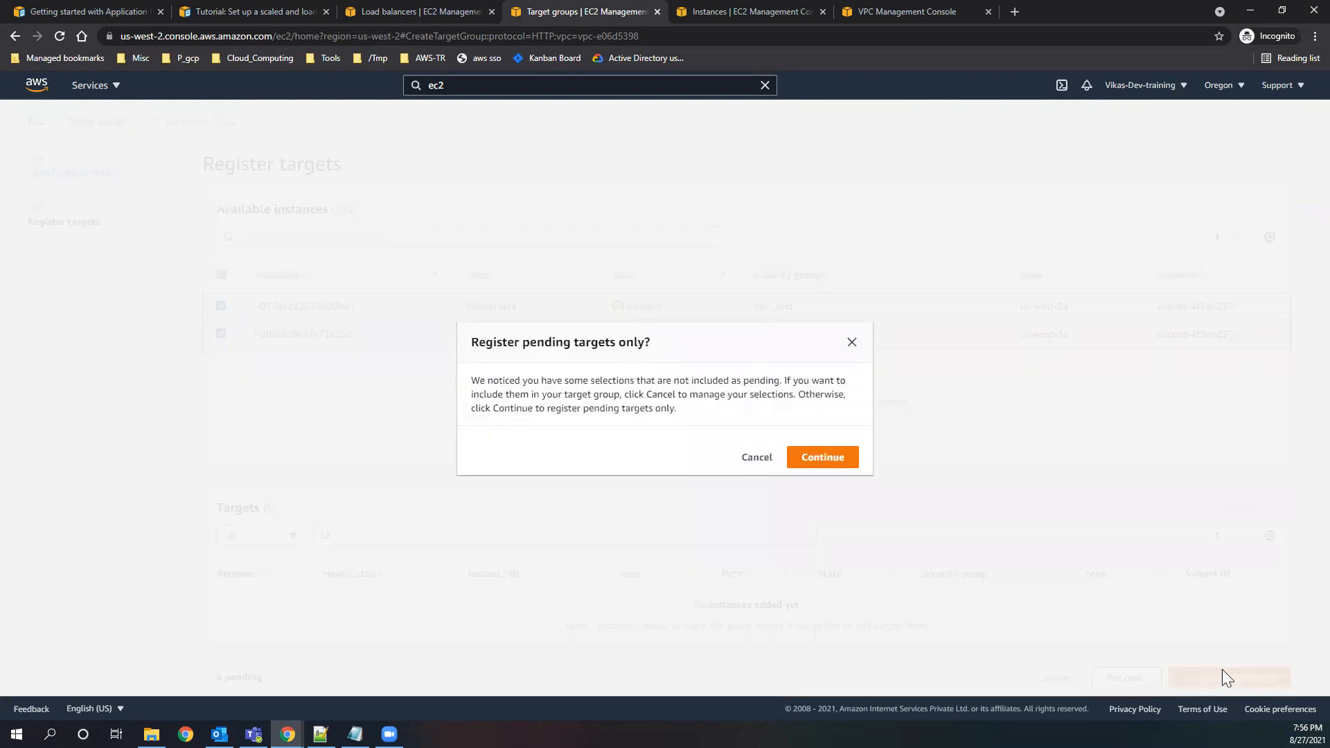
{"action": "left_click", "coordinate": [852, 343]}
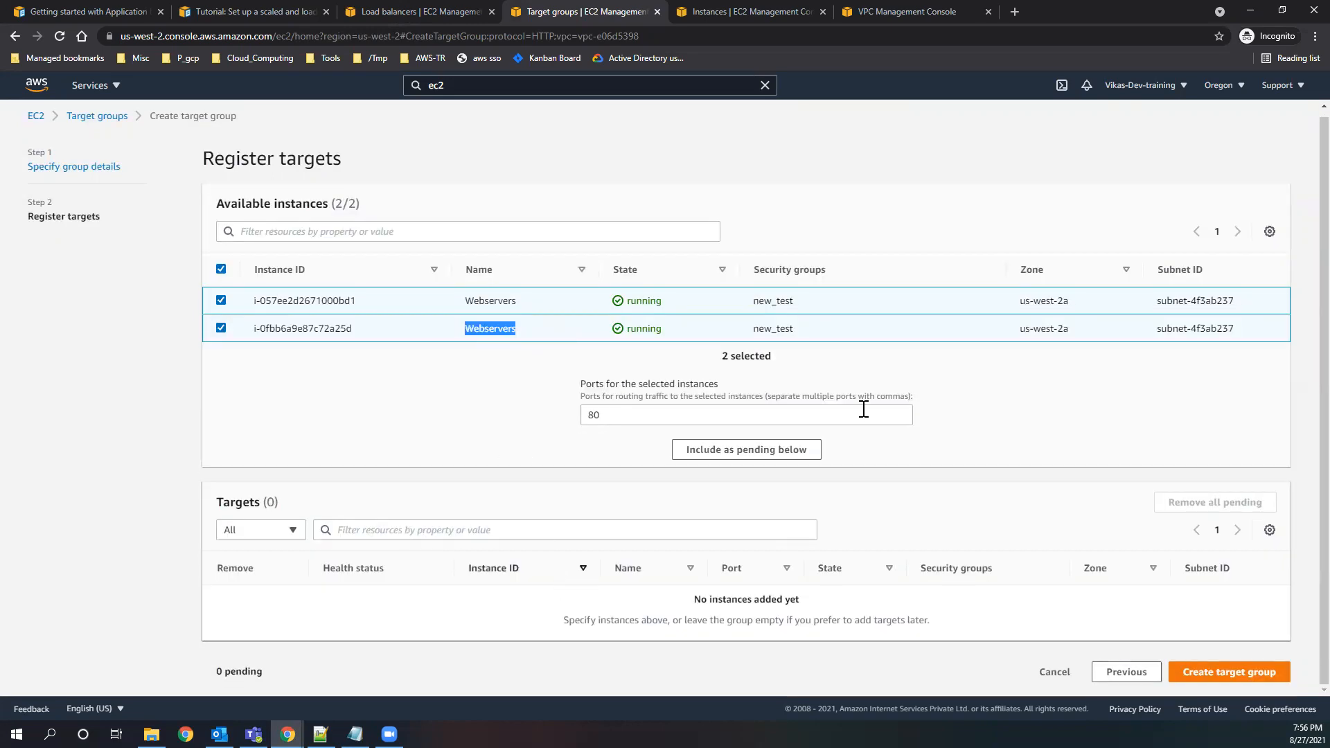
{"action": "left_click", "coordinate": [756, 452]}
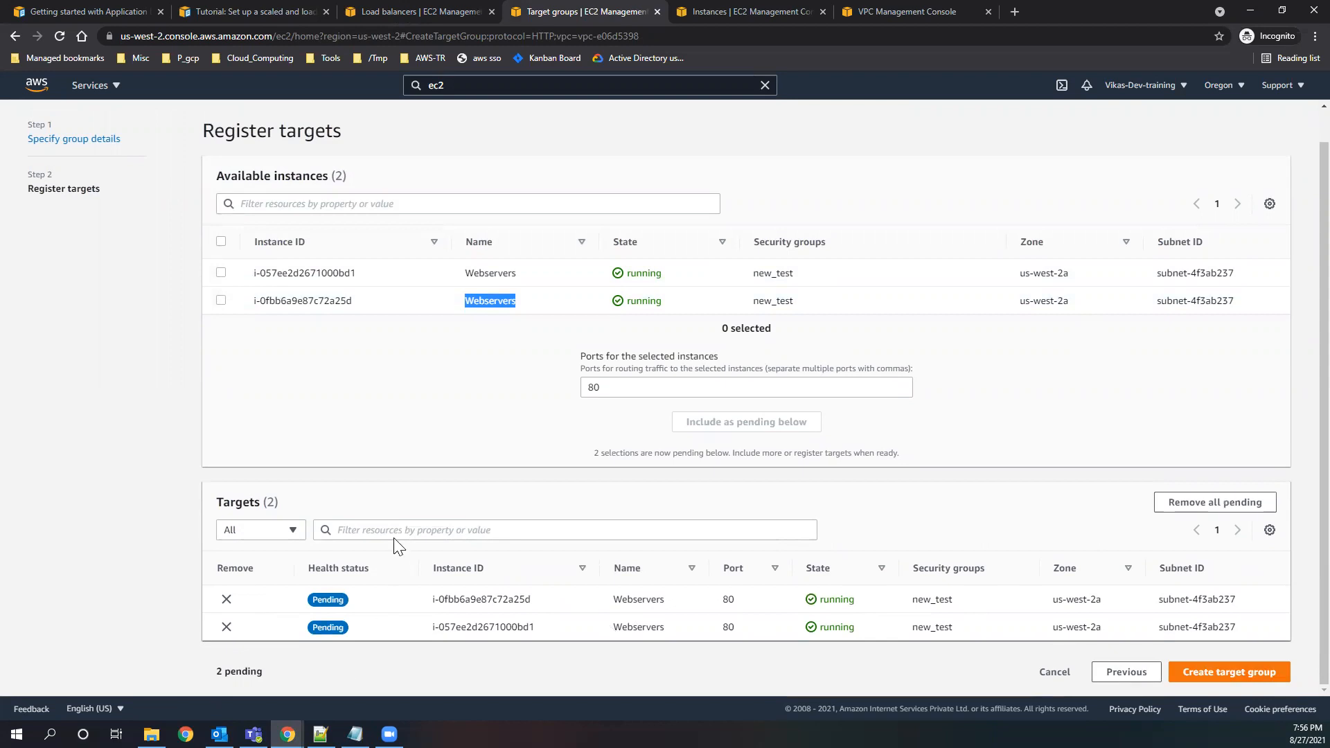
{"action": "left_click", "coordinate": [1235, 672]}
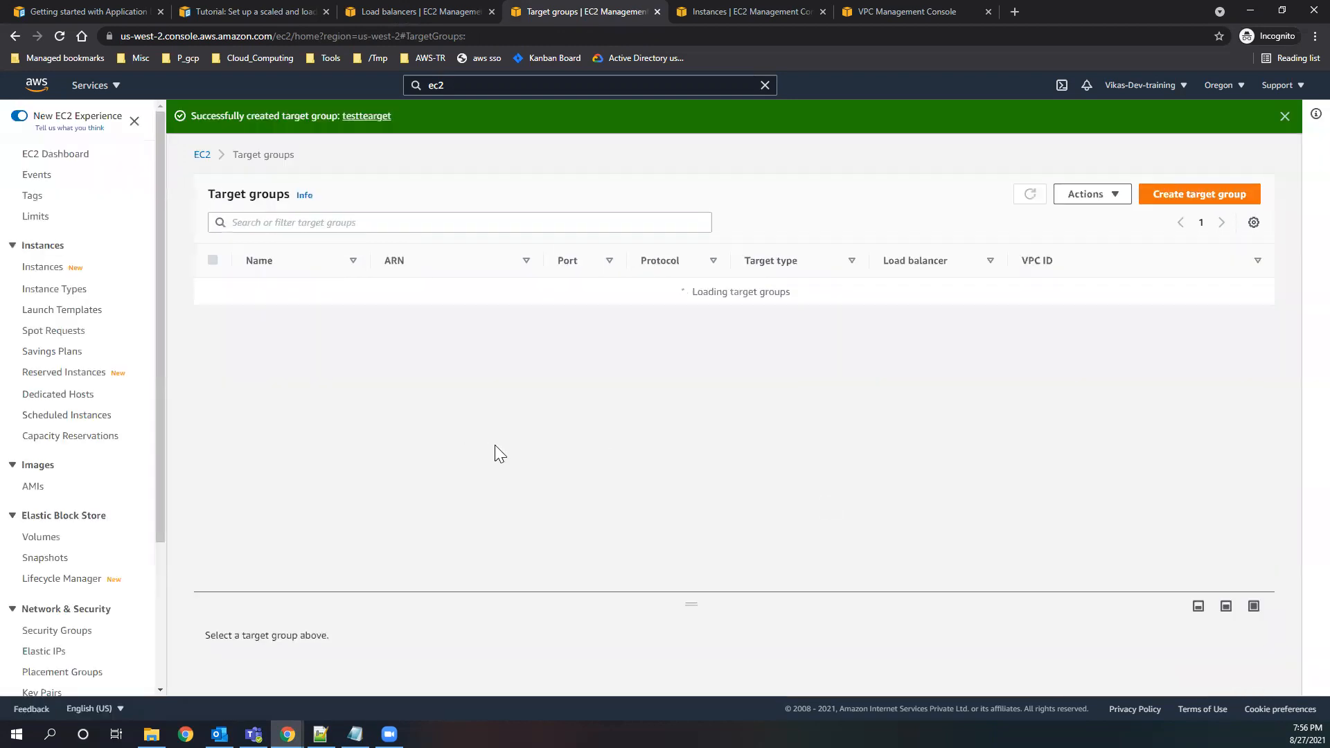
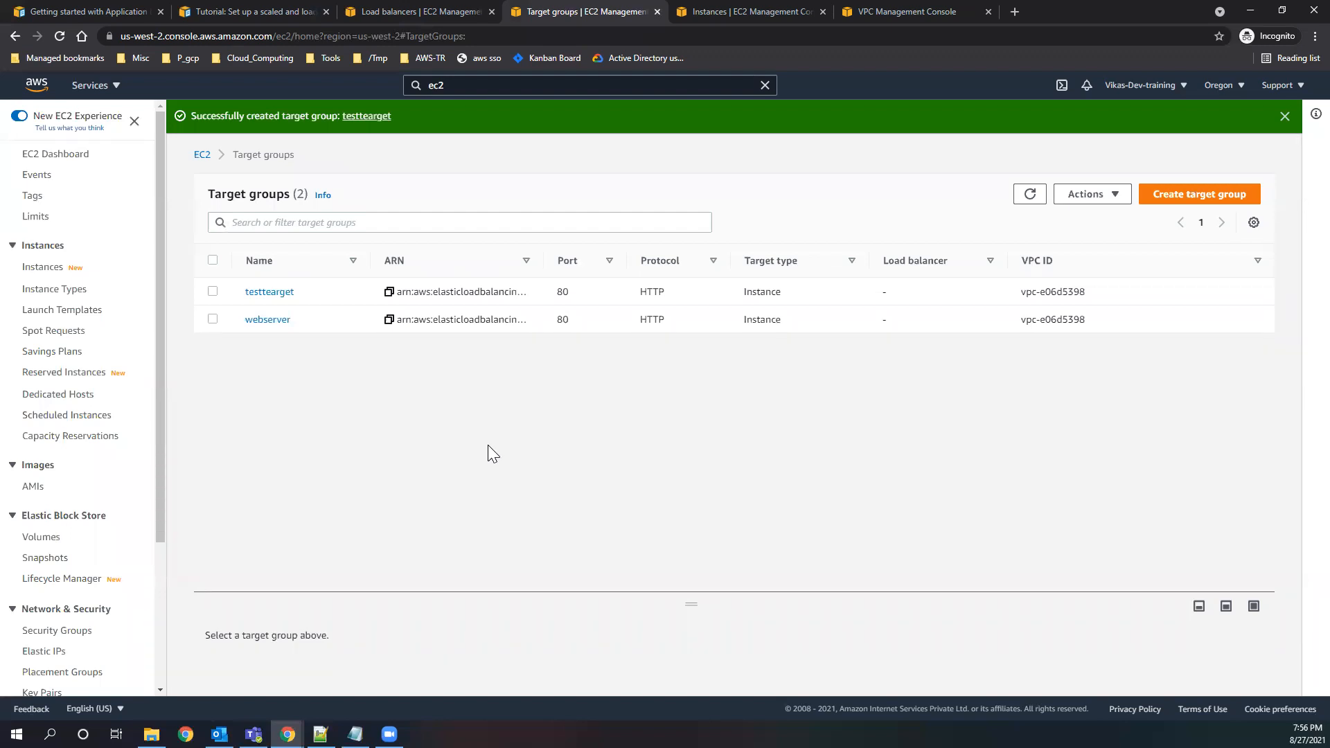
Review the Auto Scaling tutorial's architecture diagram and the target groups list, and return to the load balancer creation form.
{"action": "left_click", "coordinate": [399, 13]}
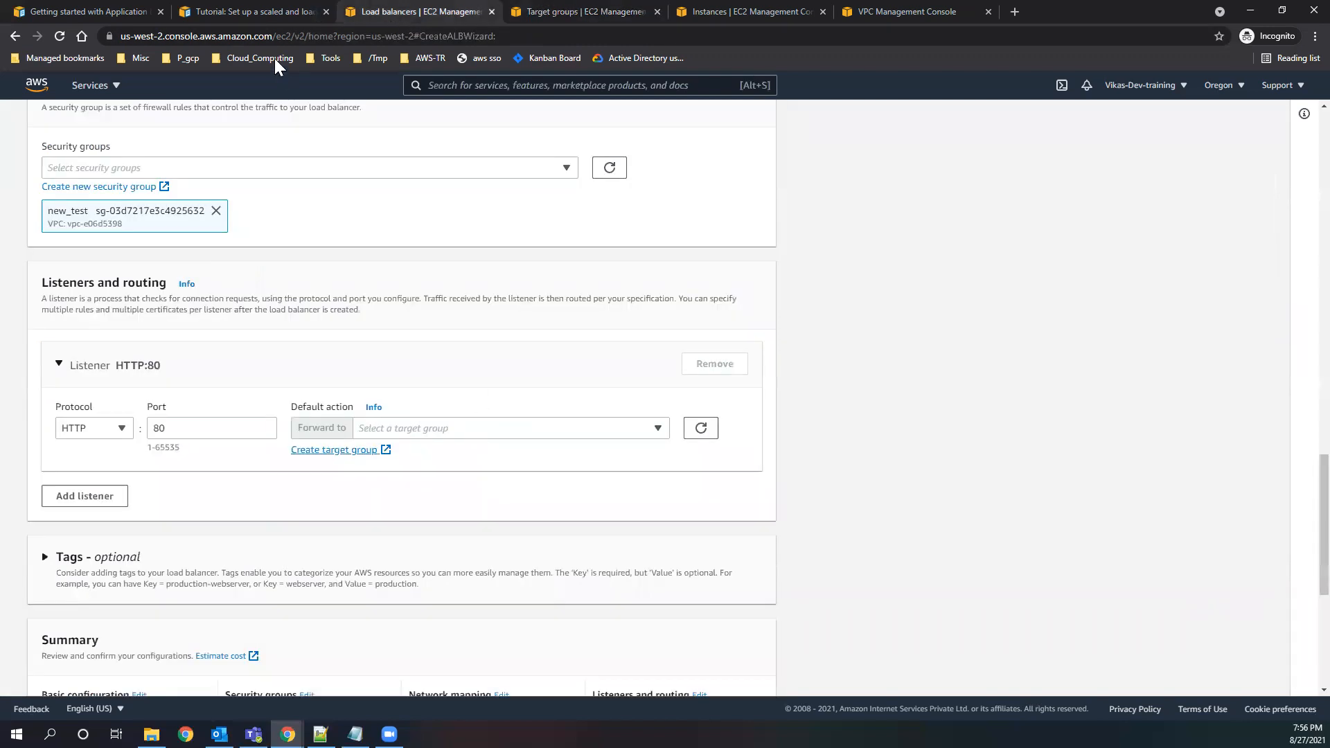
{"action": "left_click", "coordinate": [272, 11]}
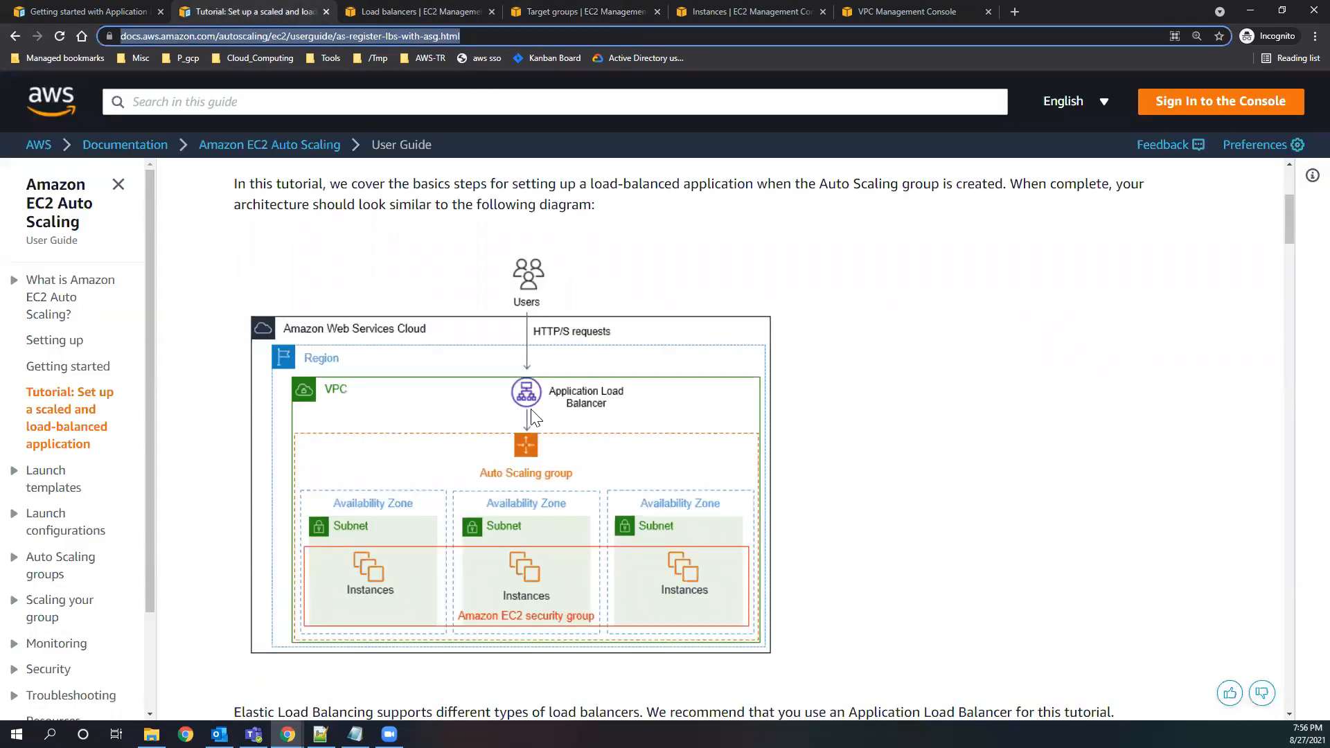
{"action": "left_click", "coordinate": [548, 20]}
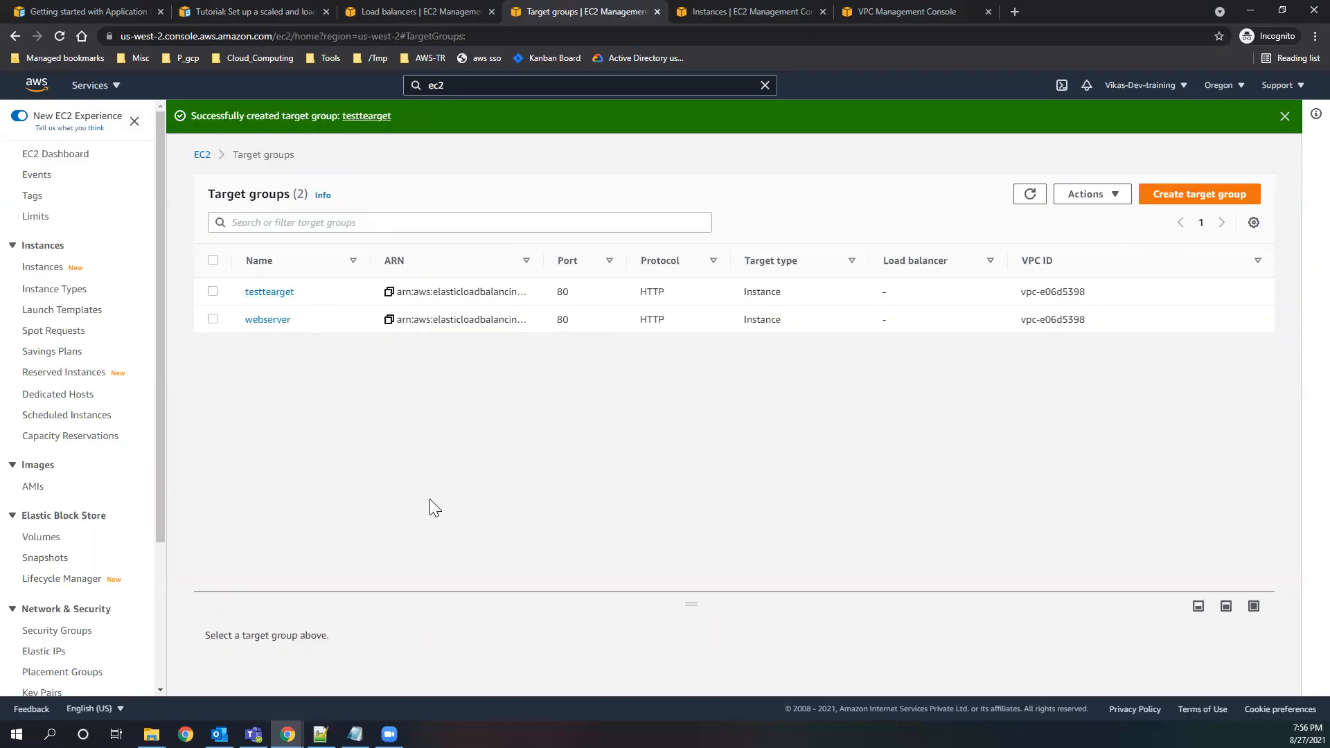
{"action": "left_click_drag", "start_coordinate": [696, 608], "coordinate": [276, 480]}
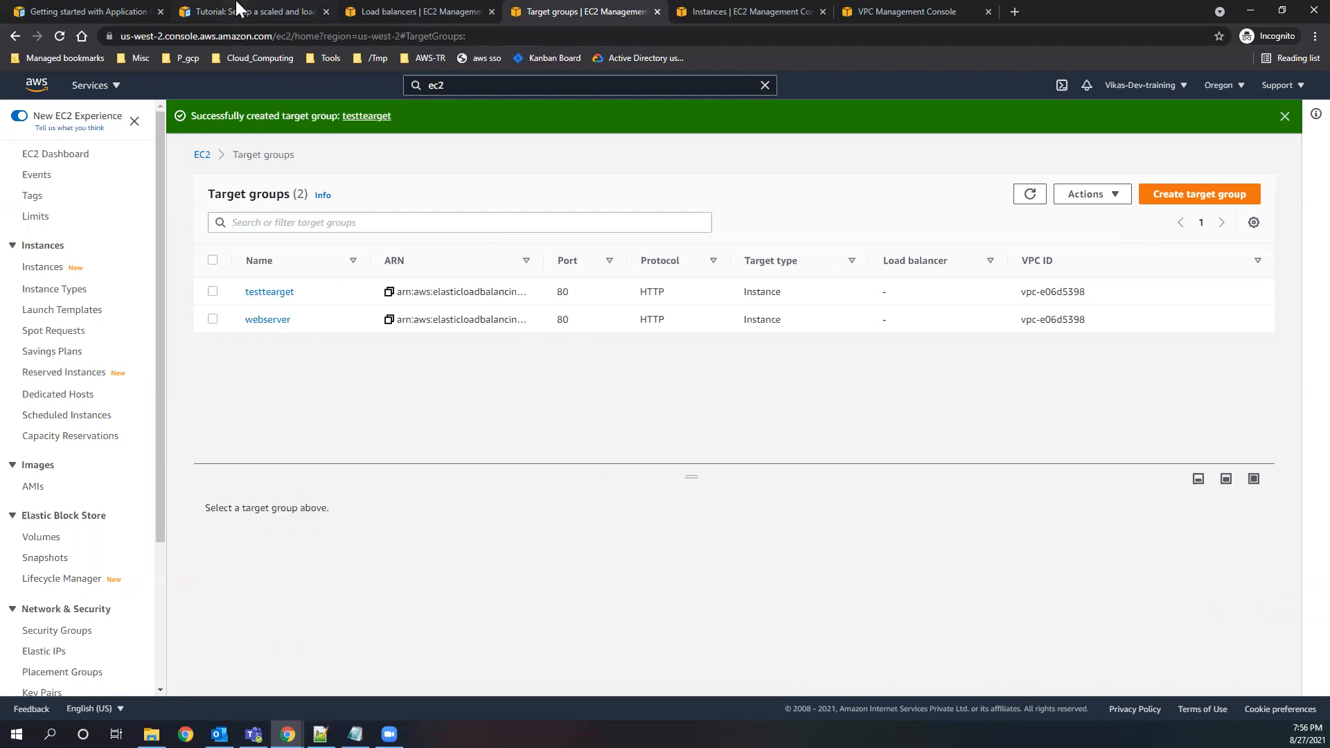
{"action": "left_click", "coordinate": [457, 15]}
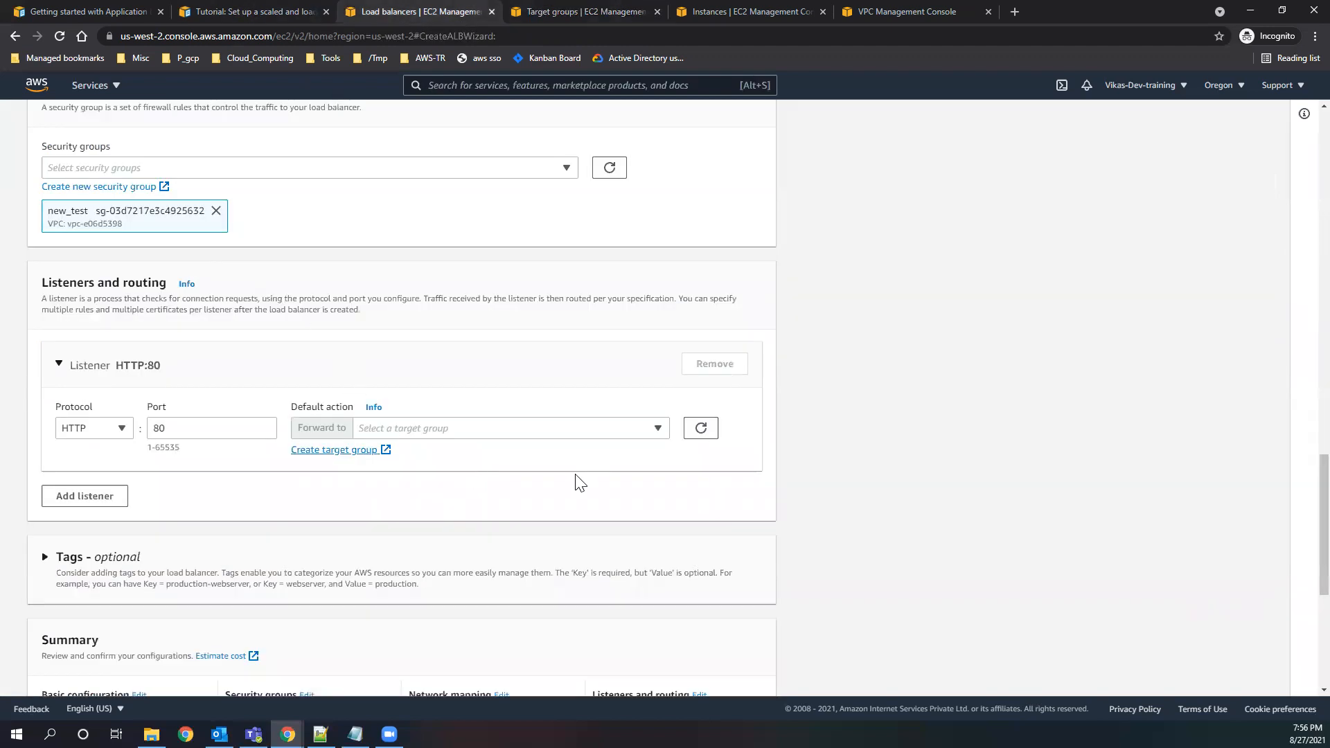
Reload the HTTP:80 listener's target group choices and look for testtearget.
{"action": "scroll", "coordinate": [538, 499], "scroll_direction": "up", "scroll_amount": 1}
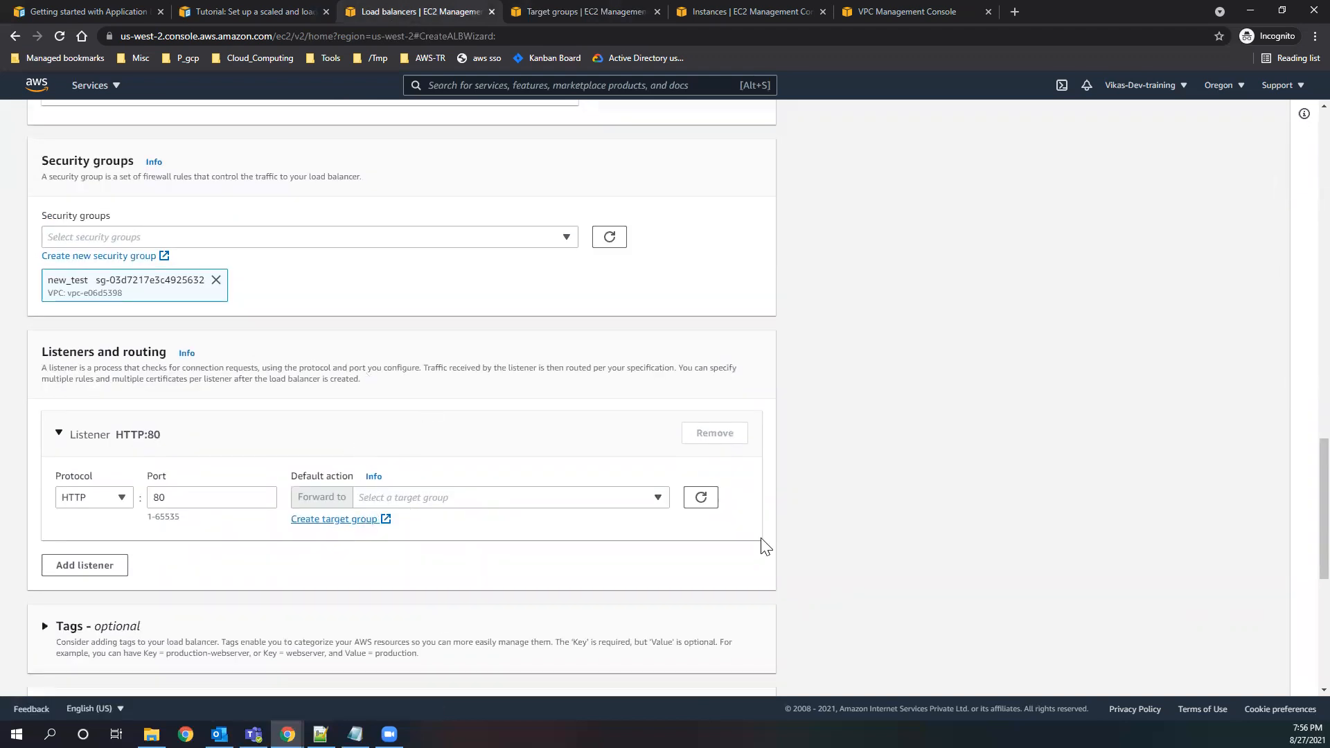
{"action": "left_click", "coordinate": [702, 507]}
{"action": "left_click", "coordinate": [626, 502]}
{"action": "left_click", "coordinate": [704, 502]}
Refresh the target groups list and compare the details of testtearget and webserver.
{"action": "left_click", "coordinate": [544, 11]}
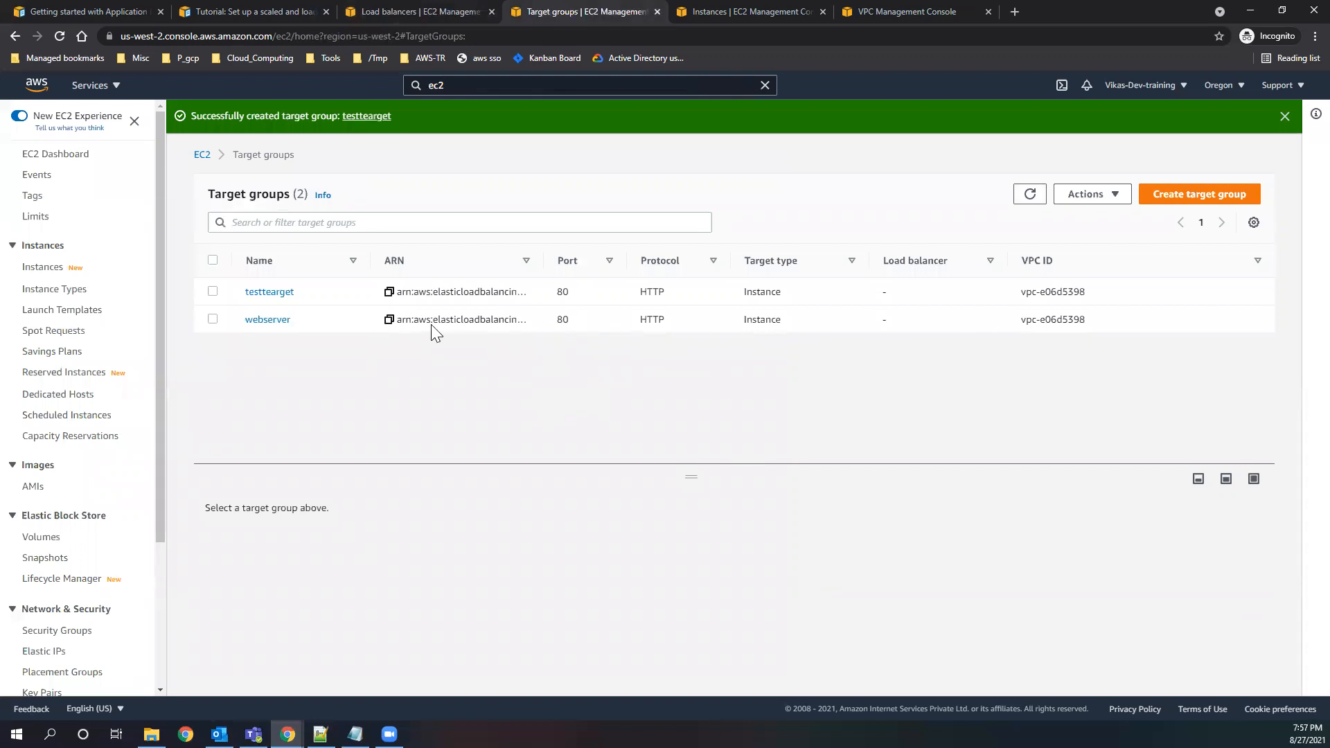
{"action": "left_click", "coordinate": [1030, 196]}
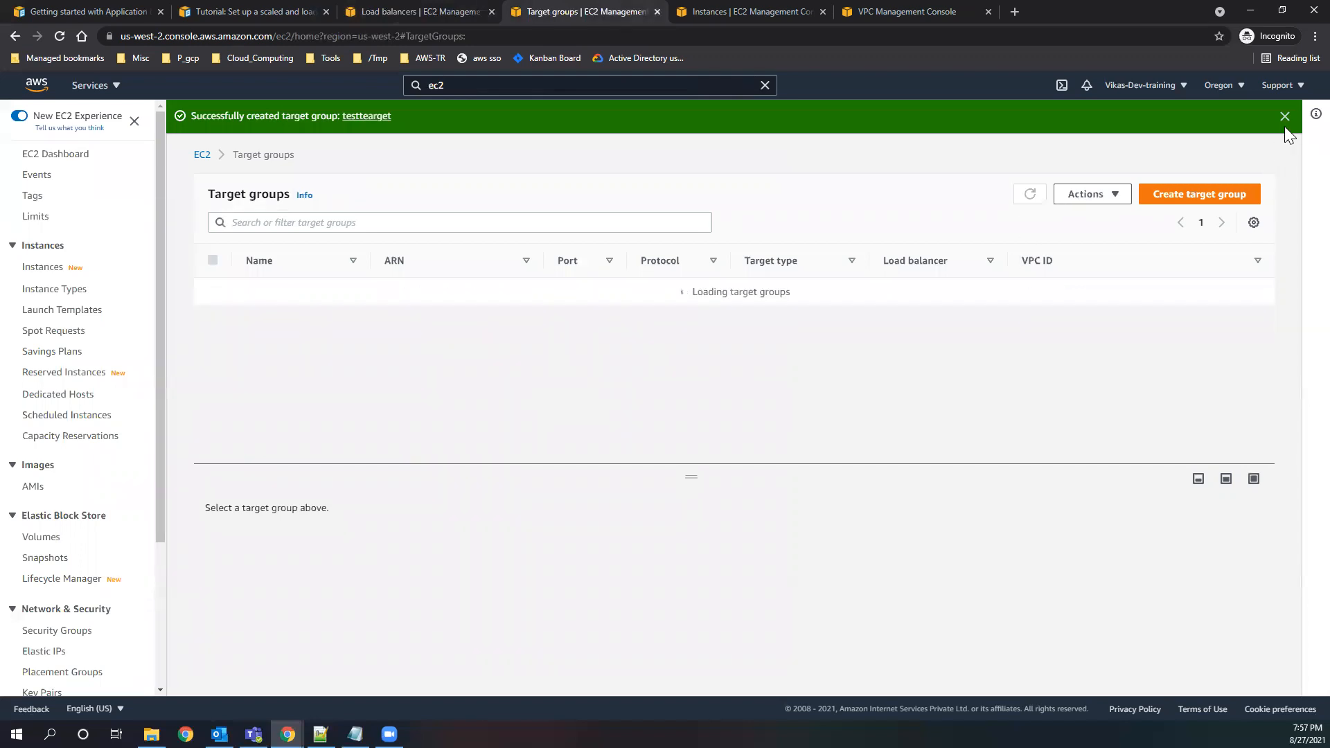
{"action": "left_click", "coordinate": [1285, 118]}
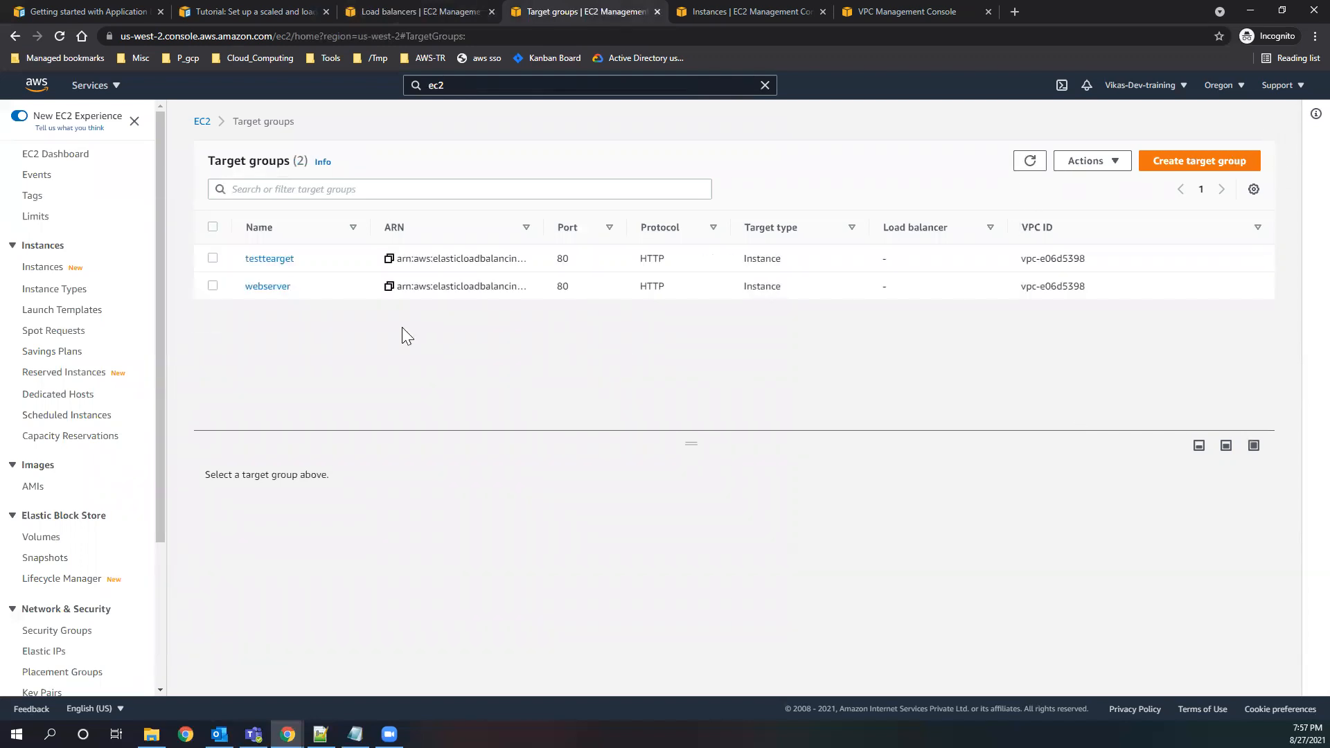
{"action": "left_click", "coordinate": [212, 258]}
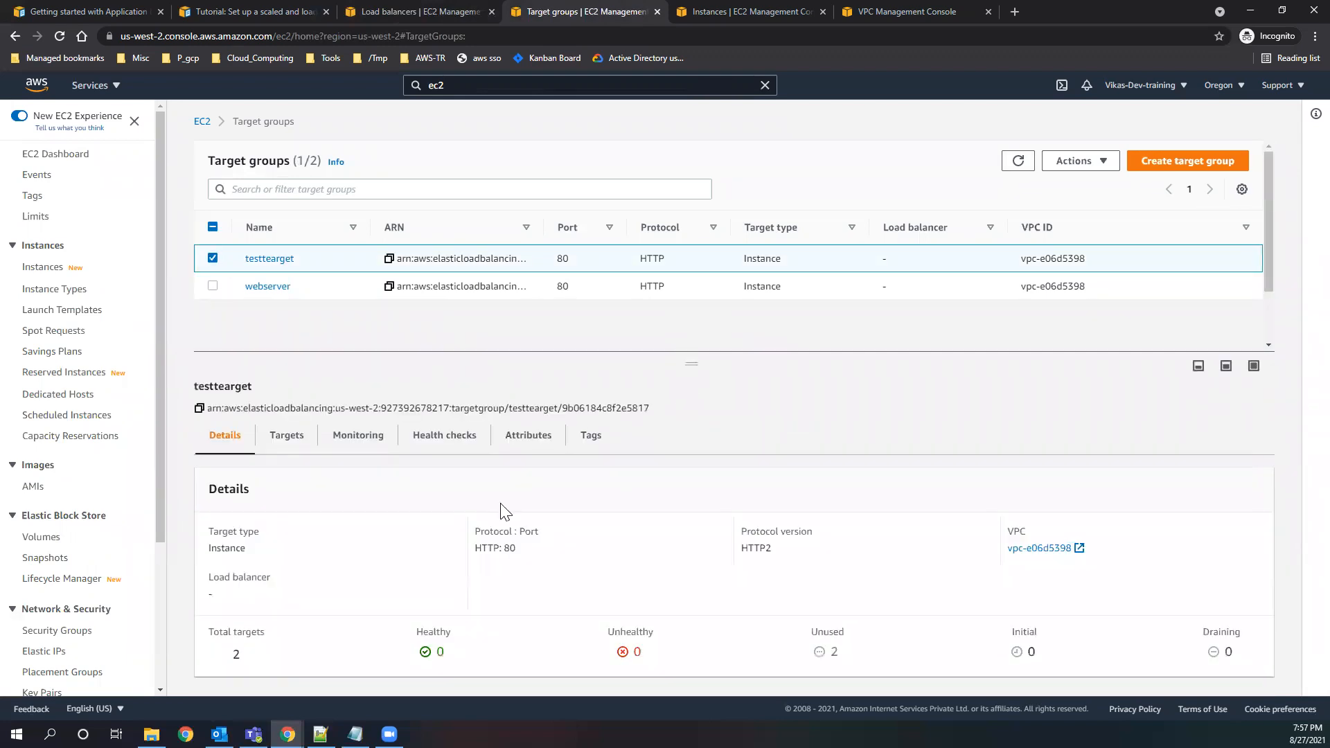
{"action": "left_click", "coordinate": [212, 257]}
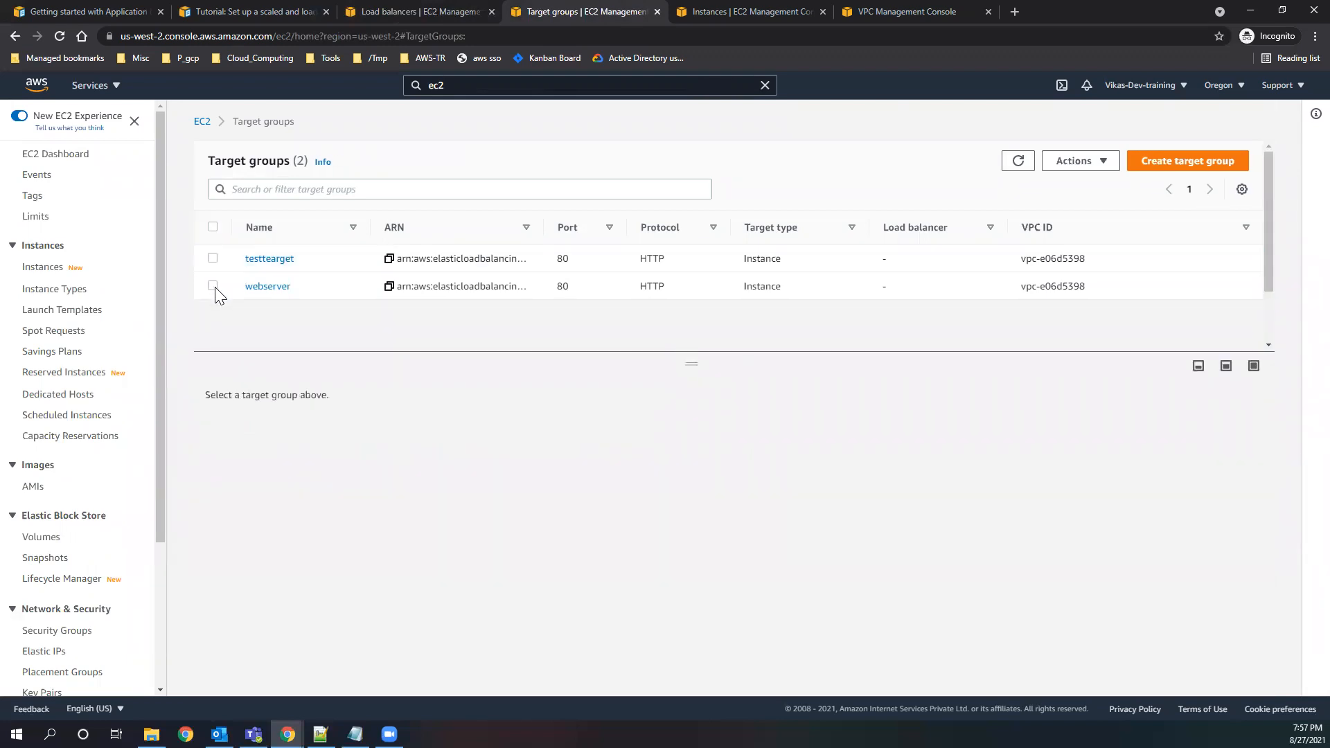
{"action": "left_click", "coordinate": [214, 287]}
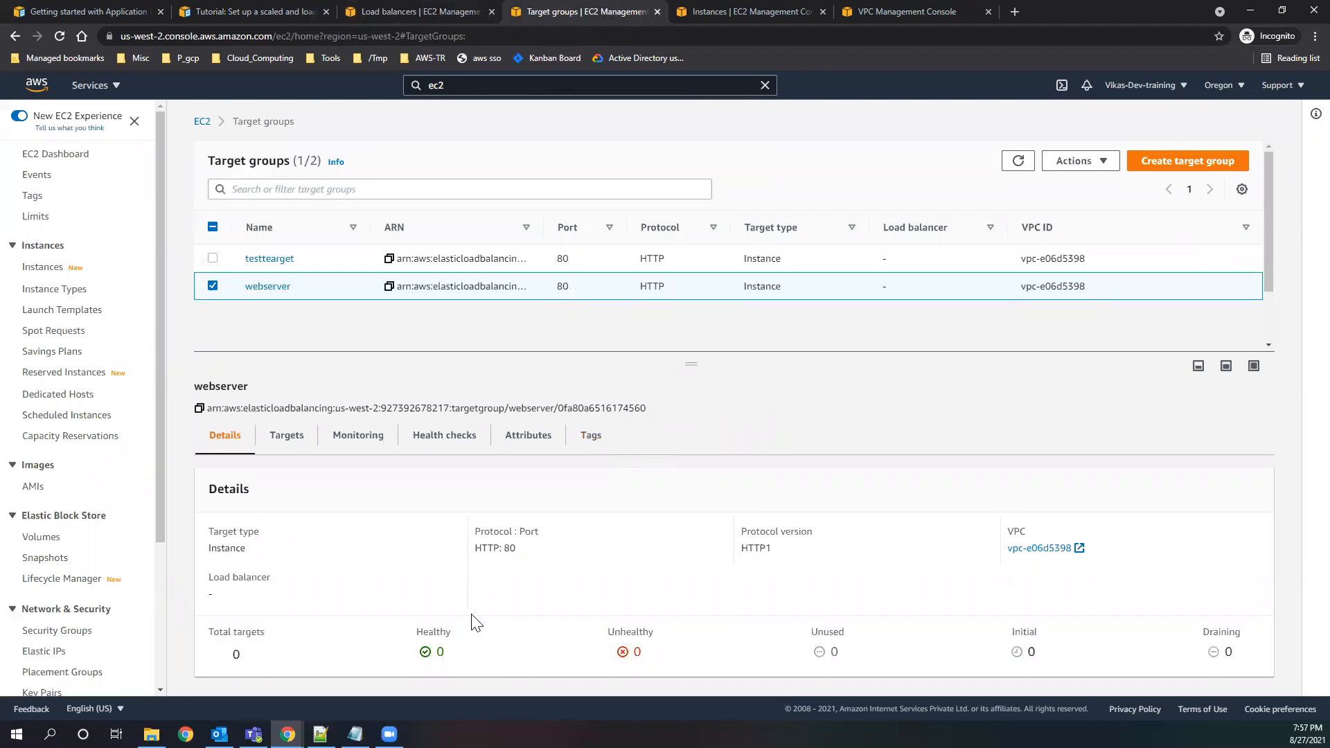
{"action": "left_click", "coordinate": [1017, 160]}
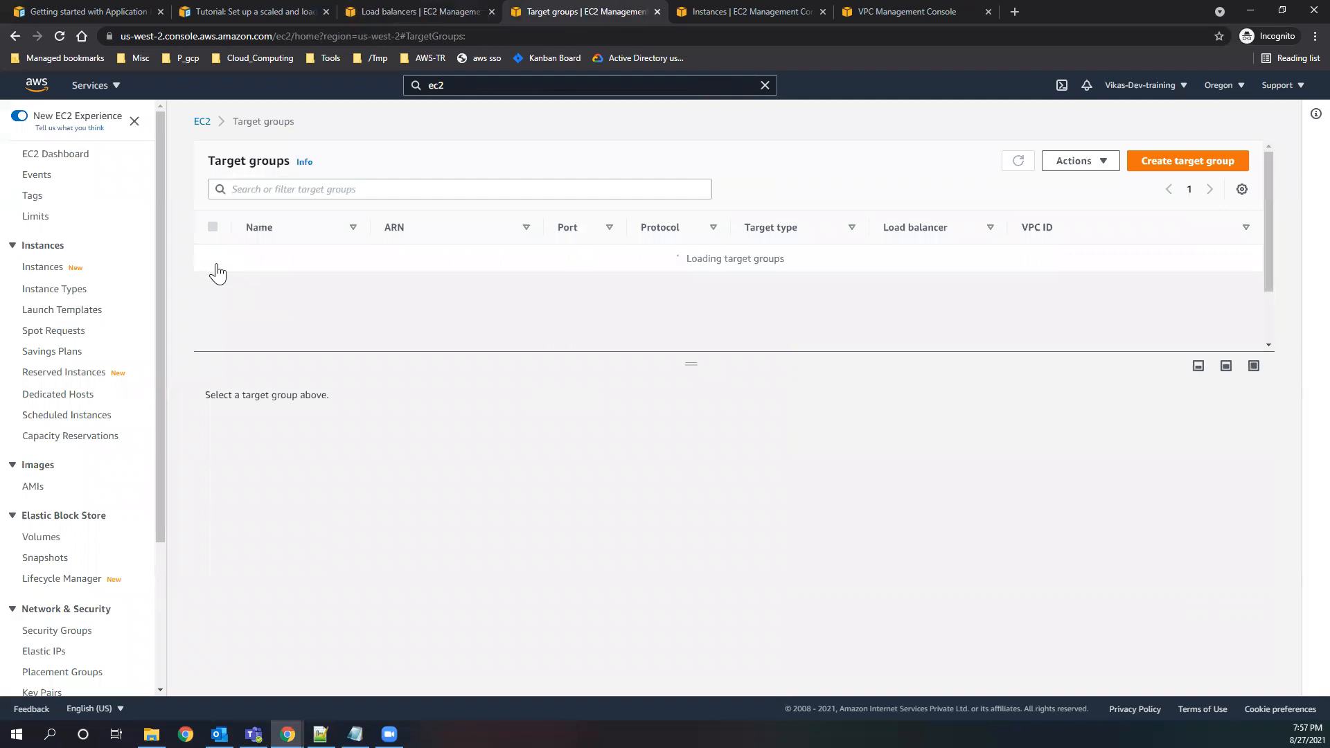
{"action": "left_click", "coordinate": [213, 286]}
{"action": "left_click", "coordinate": [213, 259]}
{"action": "left_click", "coordinate": [213, 259]}
{"action": "left_click", "coordinate": [213, 286]}
{"action": "left_click", "coordinate": [212, 286]}
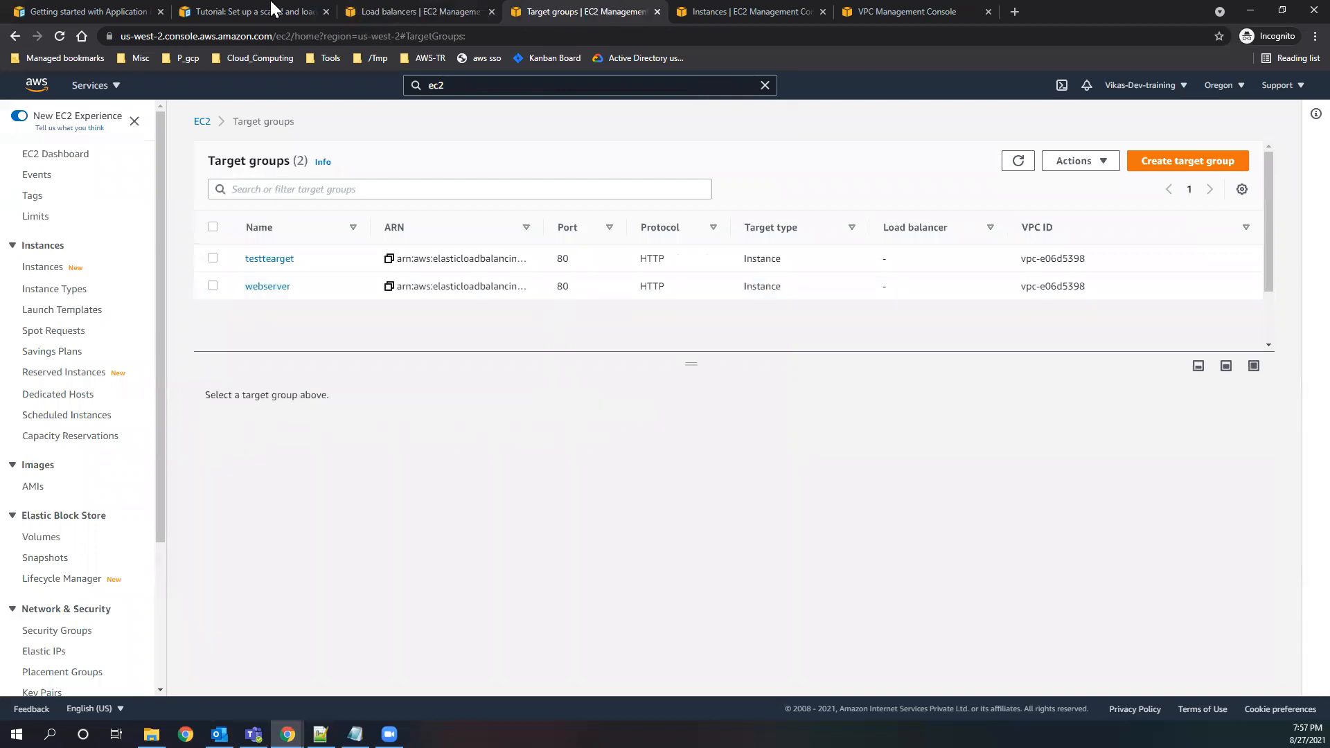
Return to the load balancer form and recheck the listener's forwarding choices and the configuration summary.
{"action": "left_click", "coordinate": [384, 11]}
{"action": "left_click", "coordinate": [701, 498]}
{"action": "left_click", "coordinate": [657, 497]}
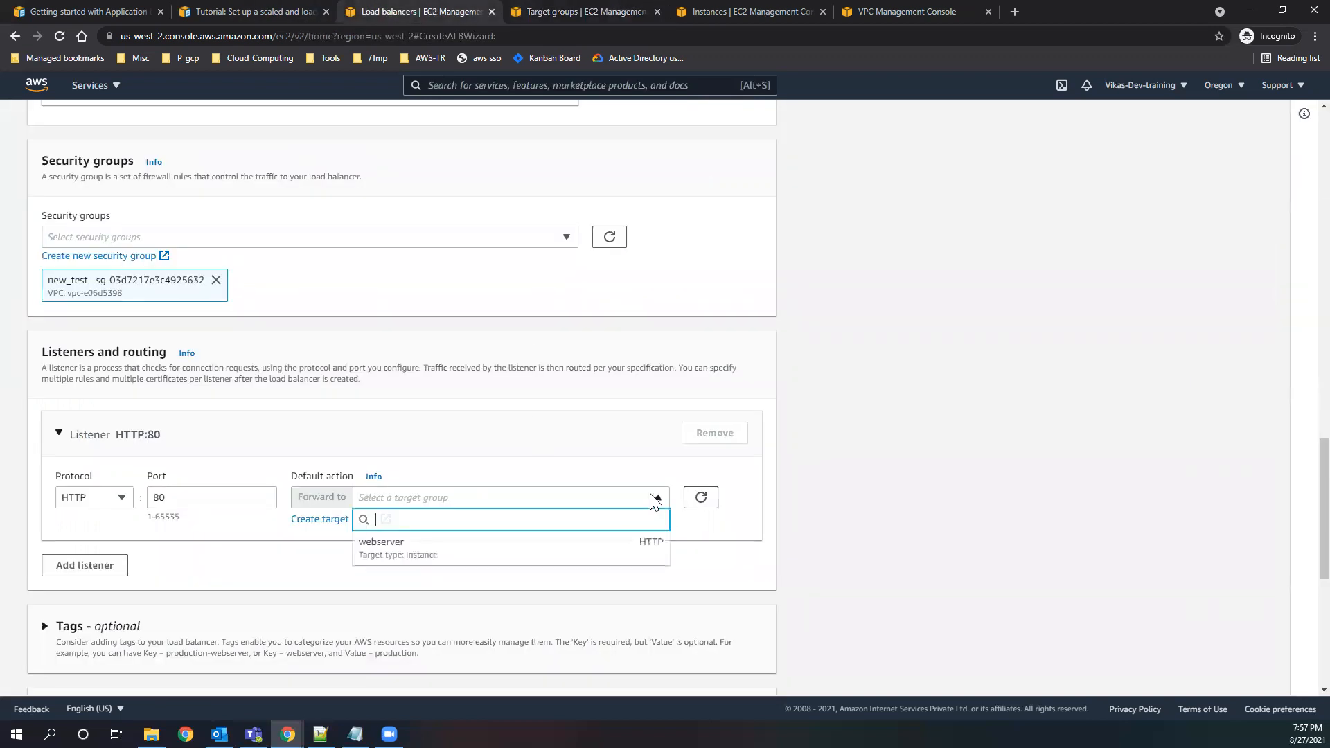
{"action": "left_click", "coordinate": [663, 597]}
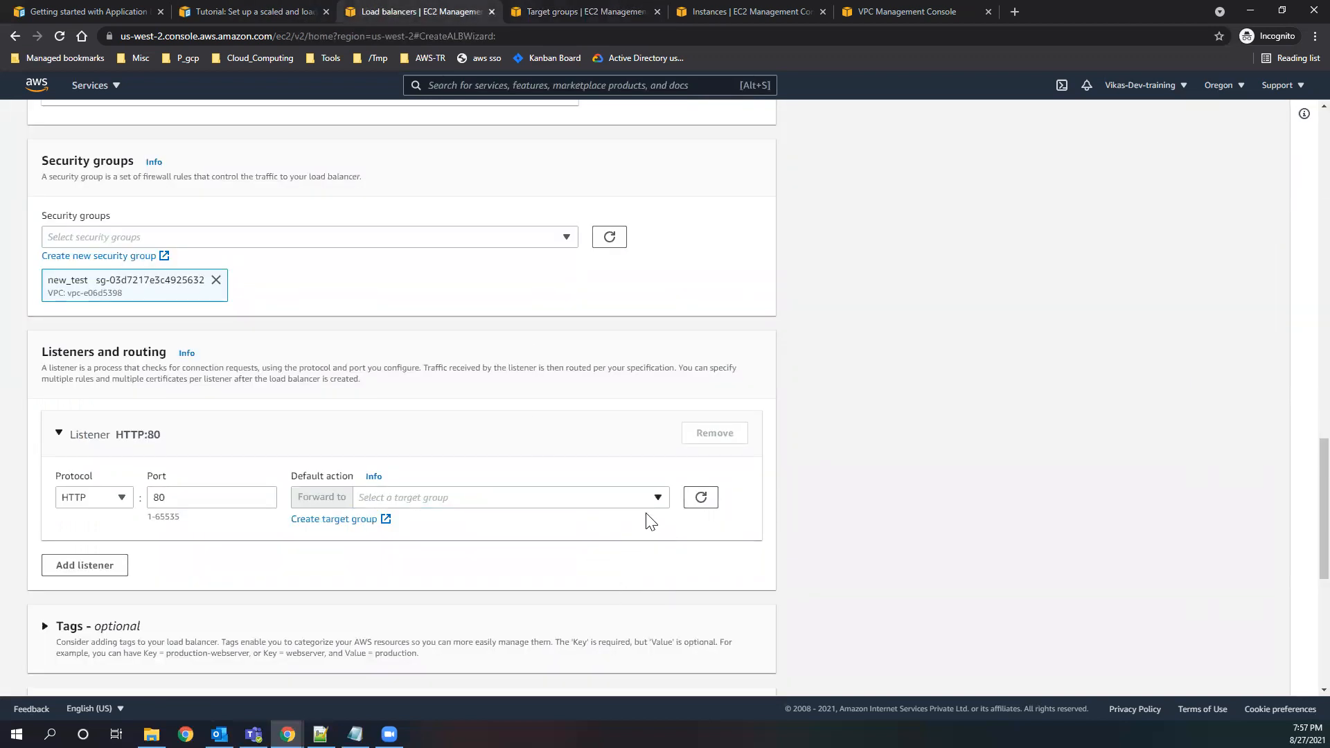
{"action": "scroll", "coordinate": [649, 525], "scroll_direction": "down", "scroll_amount": 6}
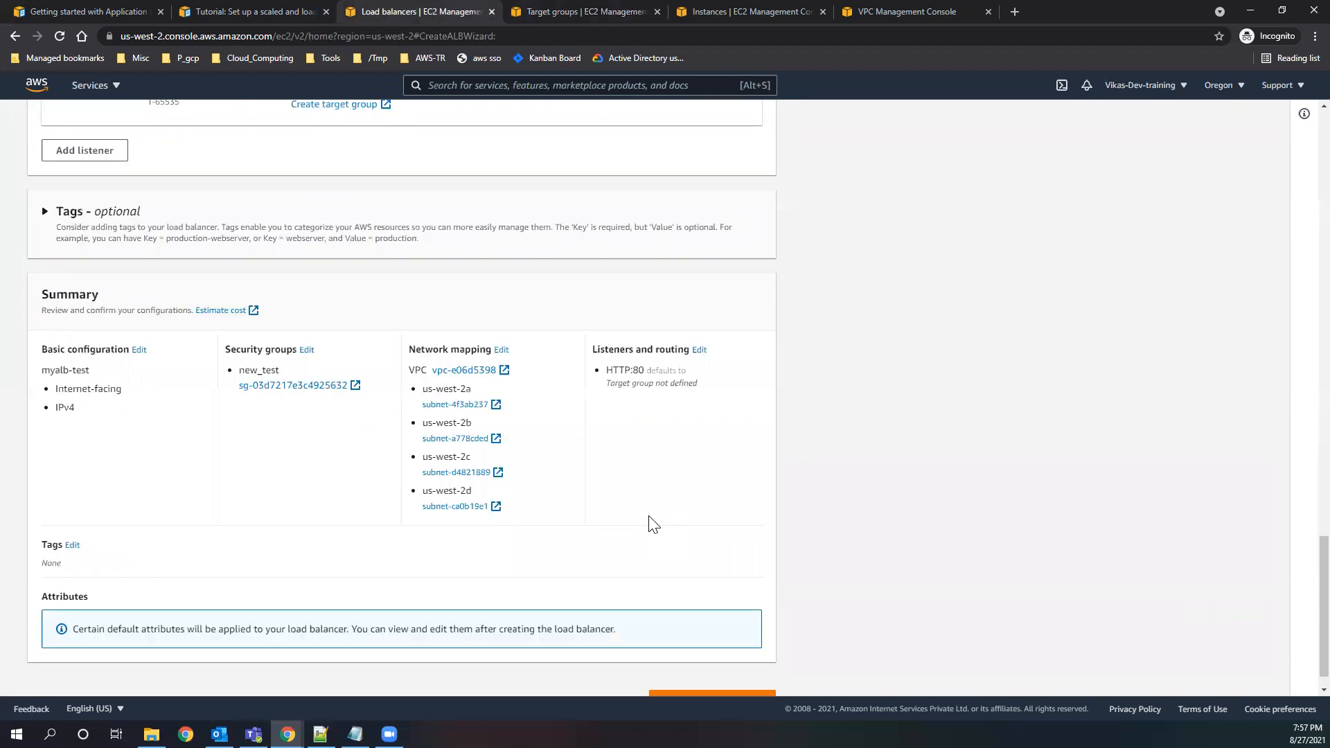
{"action": "scroll", "coordinate": [650, 525], "scroll_direction": "up", "scroll_amount": 6}
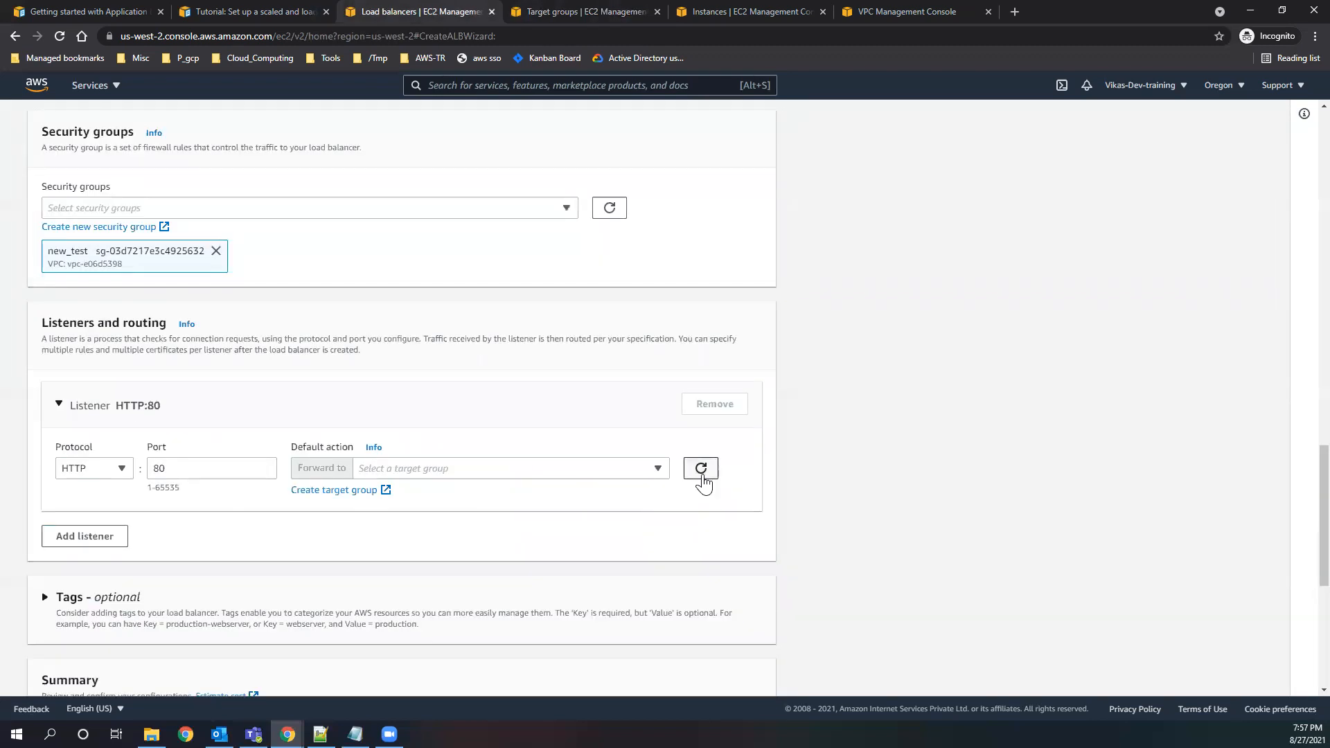
{"action": "left_click", "coordinate": [658, 473]}
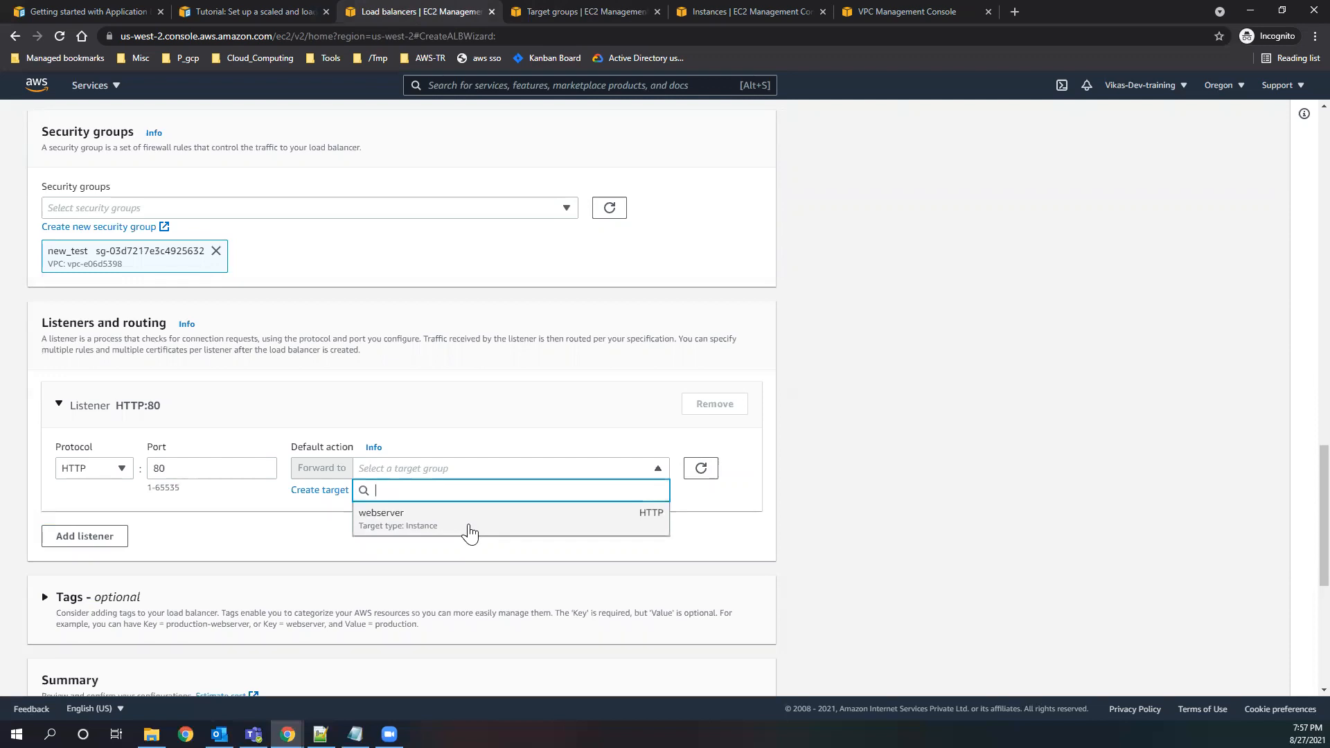
{"action": "left_click", "coordinate": [727, 555]}
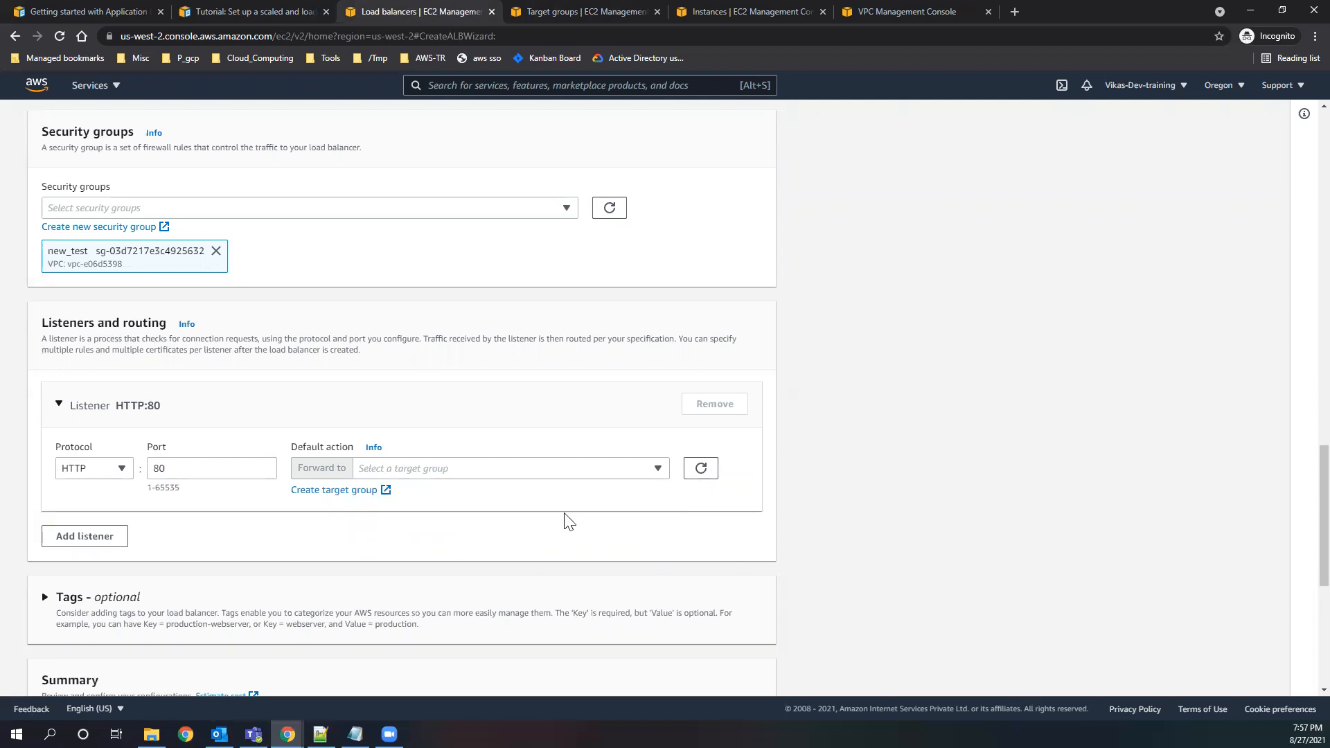
Refresh the target groups list again, open testtearget and check the health status of its registered targets.
{"action": "left_click", "coordinate": [543, 13]}
{"action": "left_click", "coordinate": [1019, 162]}
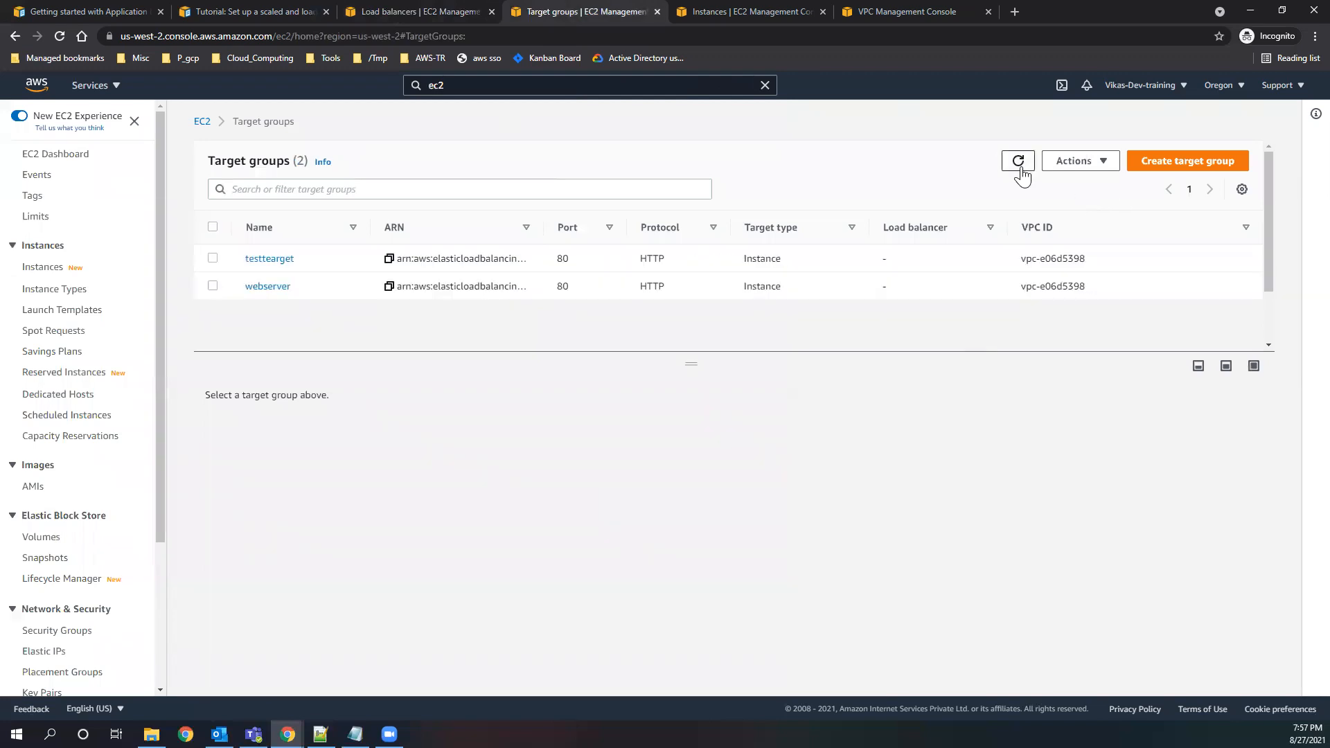
{"action": "left_click", "coordinate": [1020, 169]}
{"action": "left_click", "coordinate": [1020, 169]}
{"action": "left_click", "coordinate": [212, 259]}
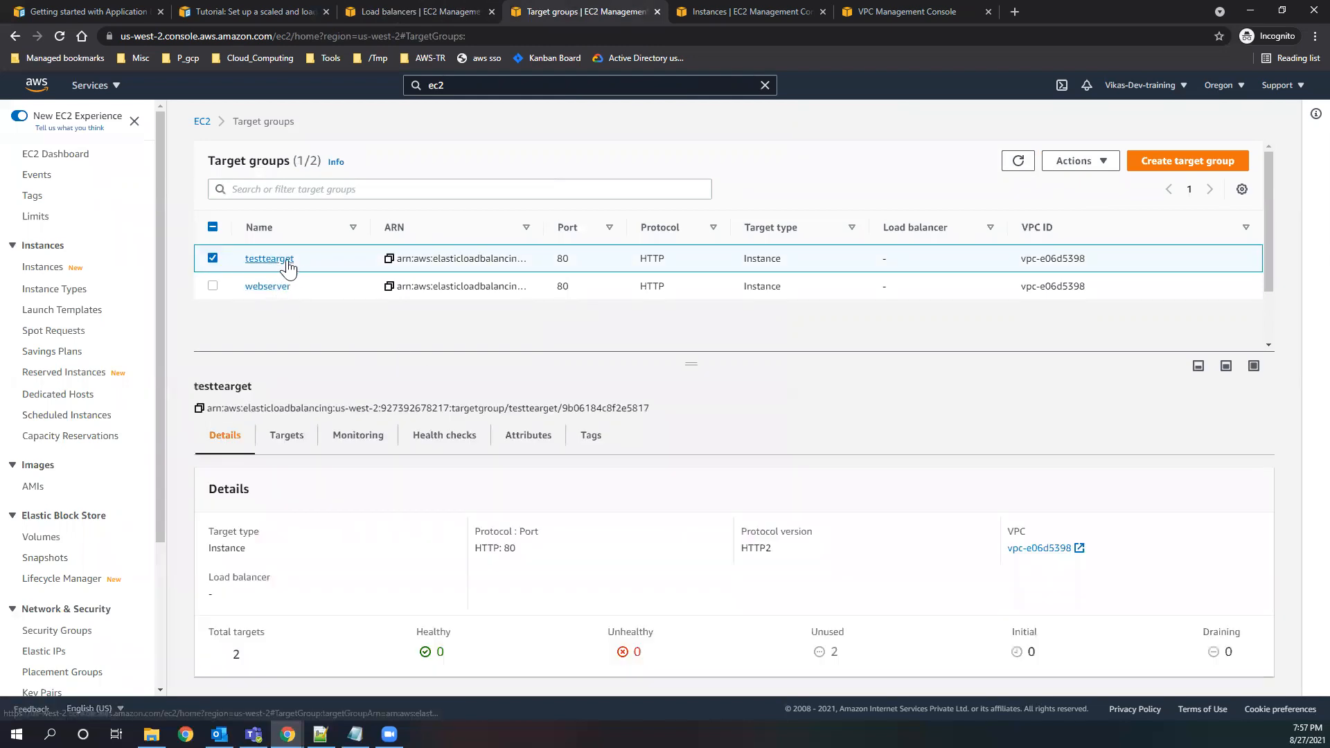
{"action": "left_click", "coordinate": [271, 260]}
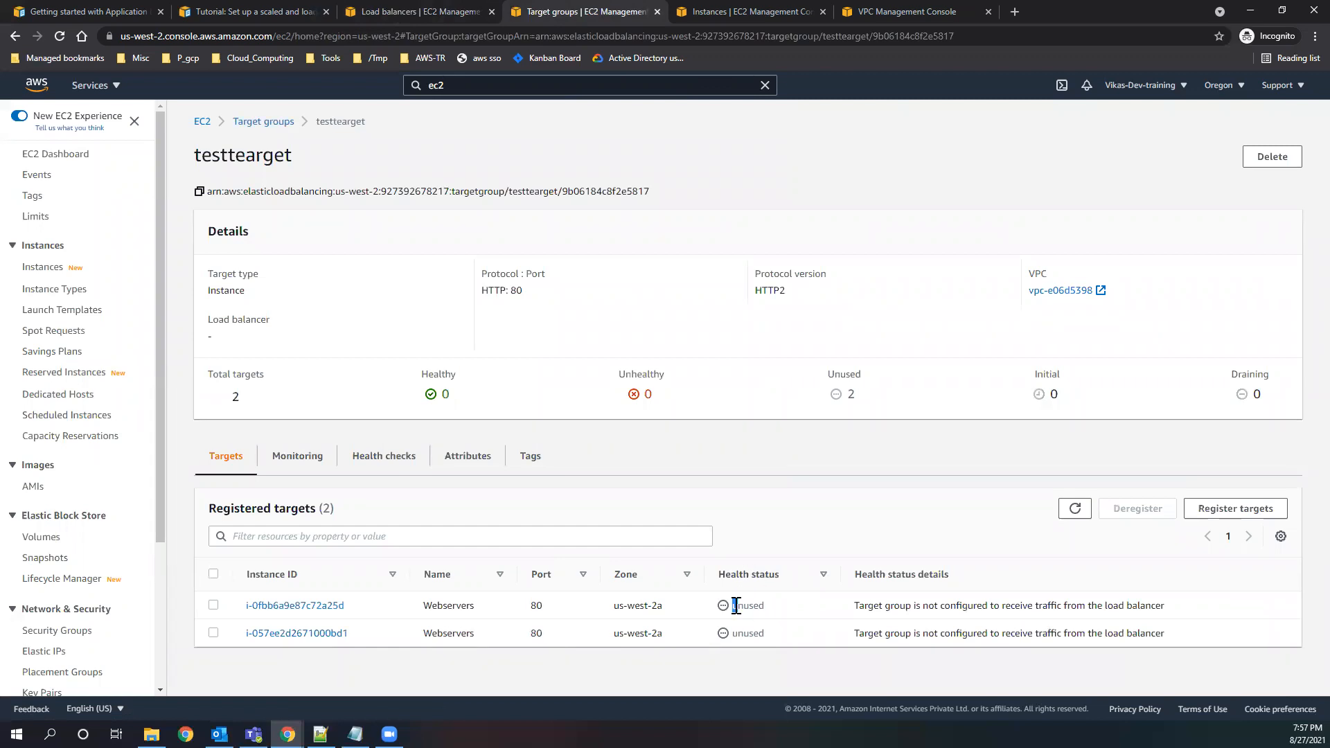
{"action": "left_click", "coordinate": [1075, 510]}
Reload the listener's target group choices once more and review the myalb-test load balancer's summary and subnet mappings.
{"action": "left_click", "coordinate": [368, 11]}
{"action": "left_click", "coordinate": [700, 468]}
{"action": "left_click", "coordinate": [665, 468]}
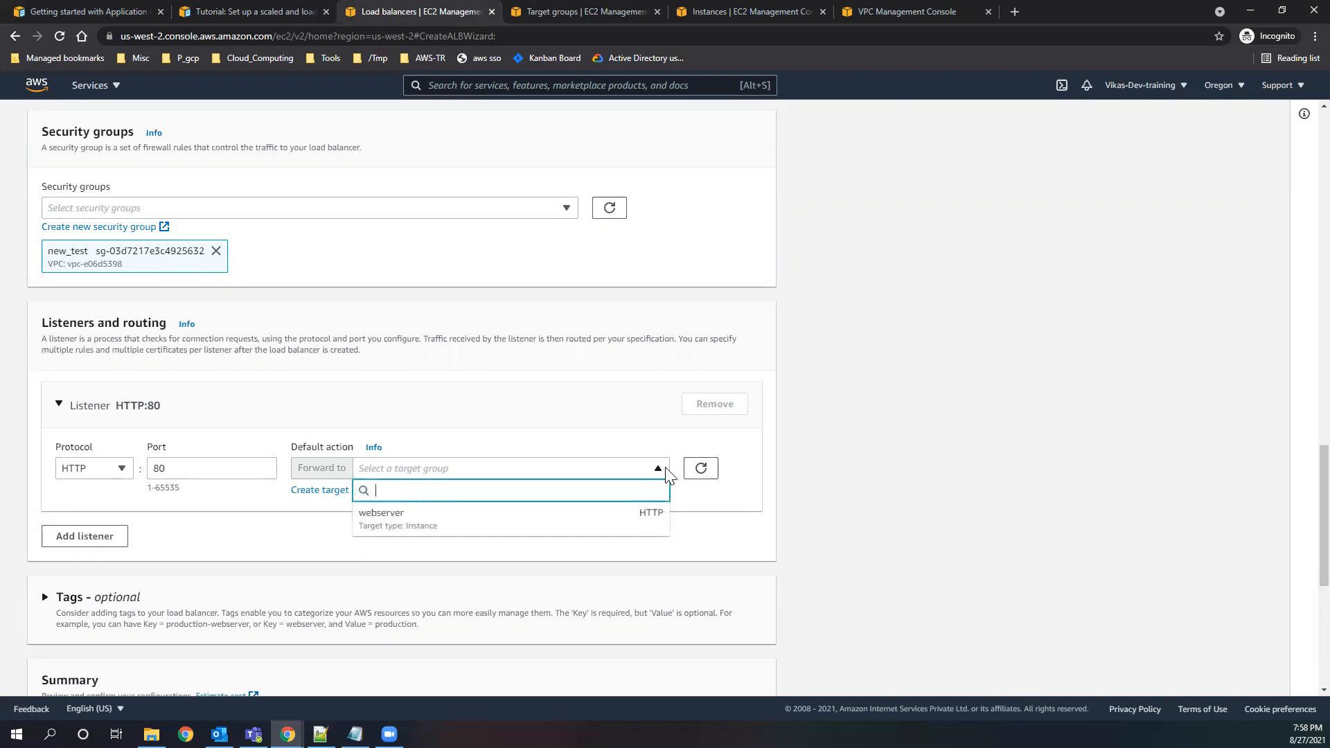
{"action": "left_click", "coordinate": [423, 558]}
{"action": "scroll", "coordinate": [421, 561], "scroll_direction": "down", "scroll_amount": 6}
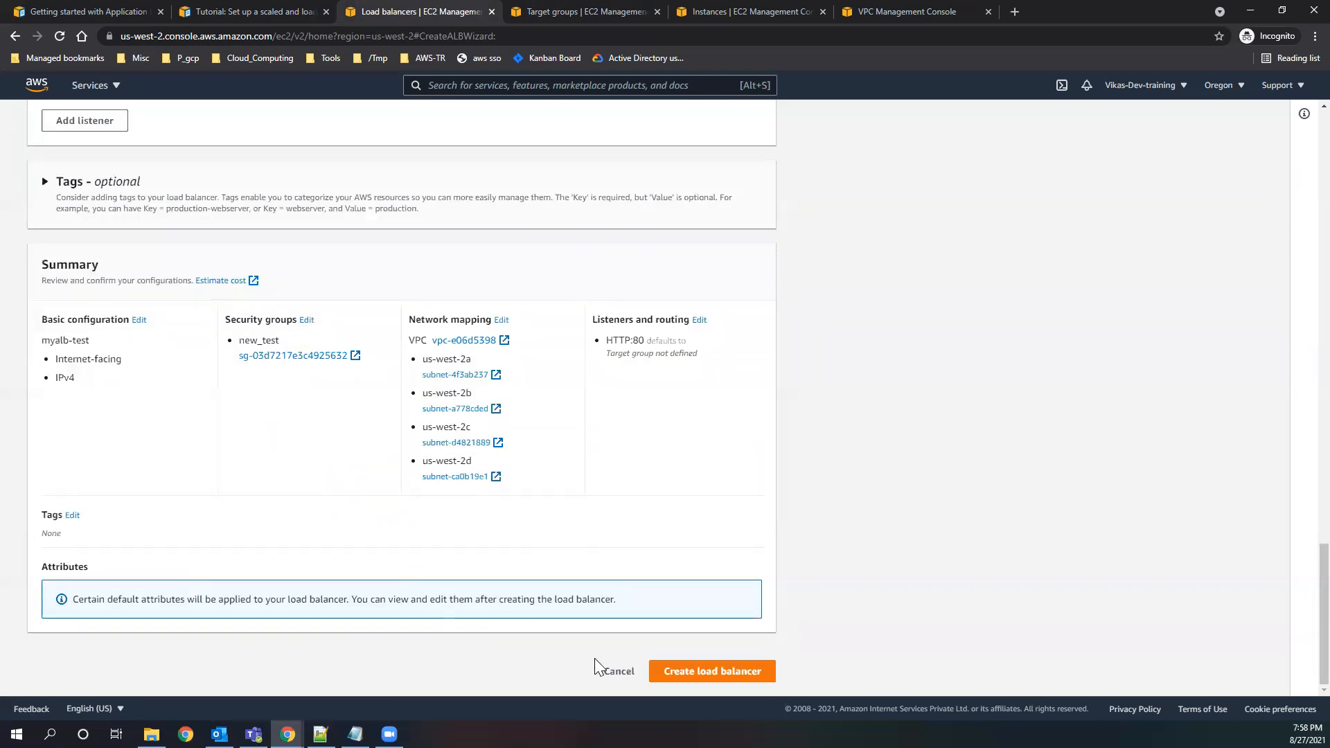
{"action": "scroll", "coordinate": [523, 470], "scroll_direction": "up", "scroll_amount": 6}
{"action": "scroll", "coordinate": [523, 470], "scroll_direction": "up", "scroll_amount": 10}
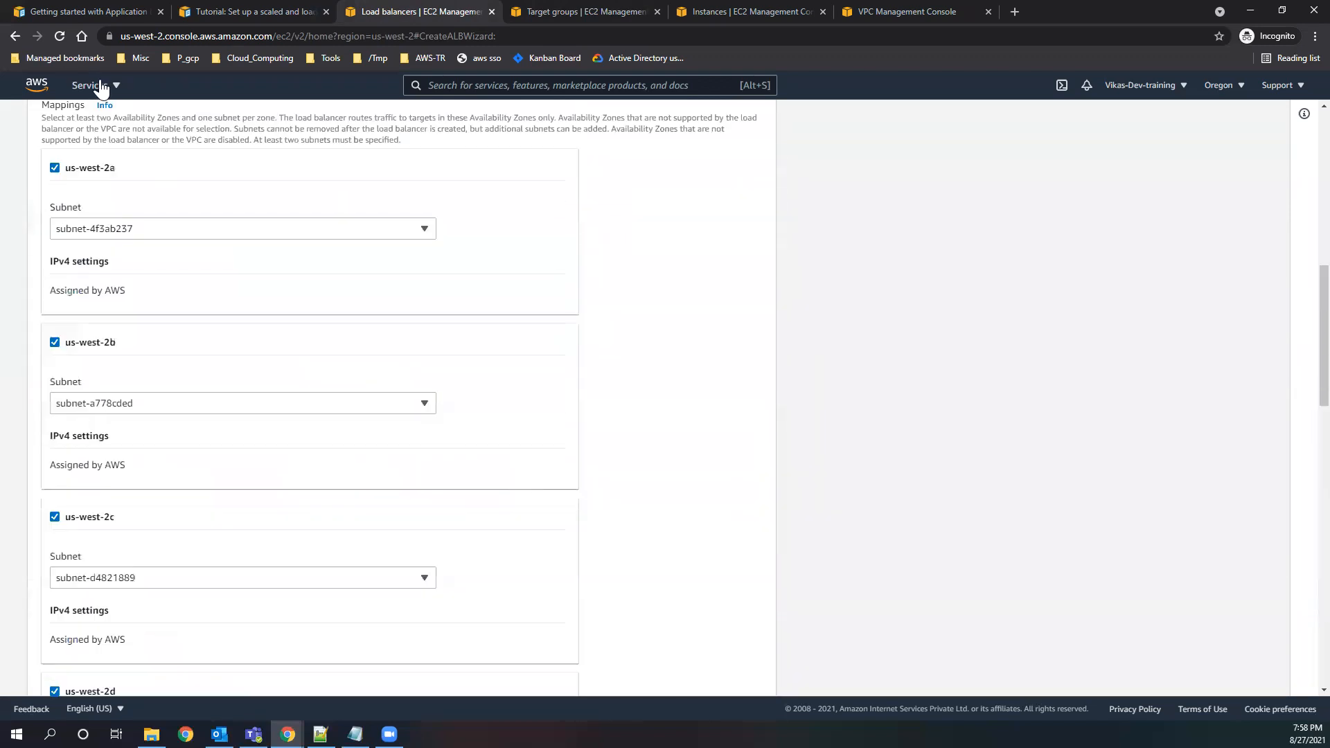
Reload the Application Load Balancer creation form and name the load balancer testALB.
{"action": "left_click", "coordinate": [64, 38]}
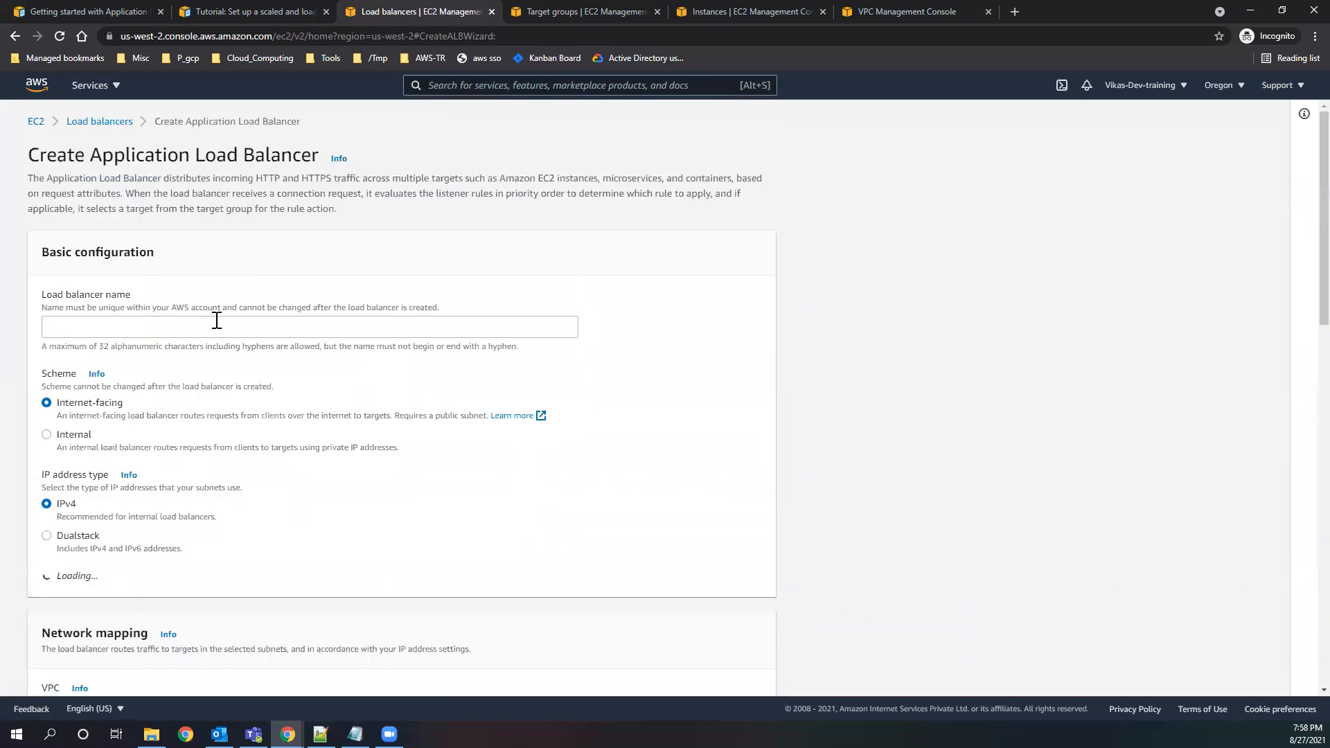
{"action": "left_click", "coordinate": [217, 320]}
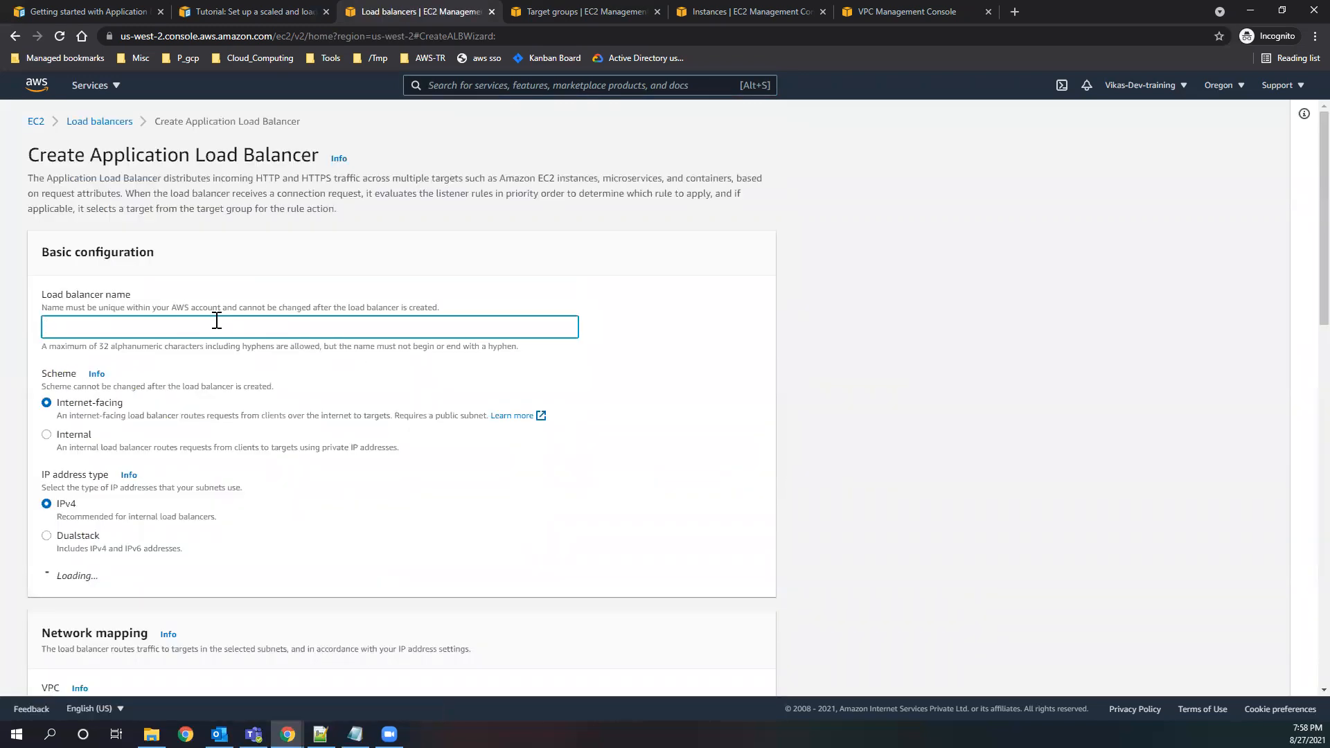
{"action": "type", "text": "testALB"}
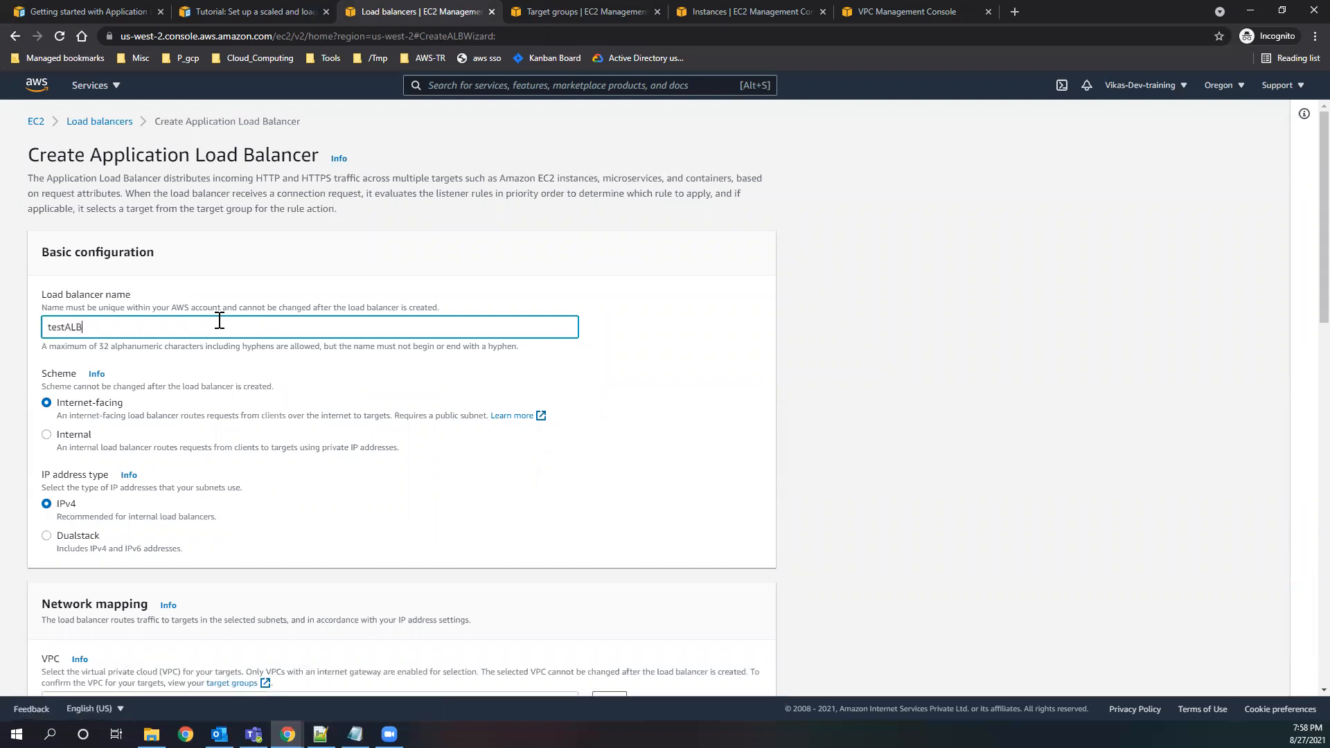
Map the load balancer to the us-west-2a Availability Zone with subnet-4f3ab237 in VPC vpc-e06d5398.
{"action": "scroll", "coordinate": [190, 445], "scroll_direction": "down", "scroll_amount": 3}
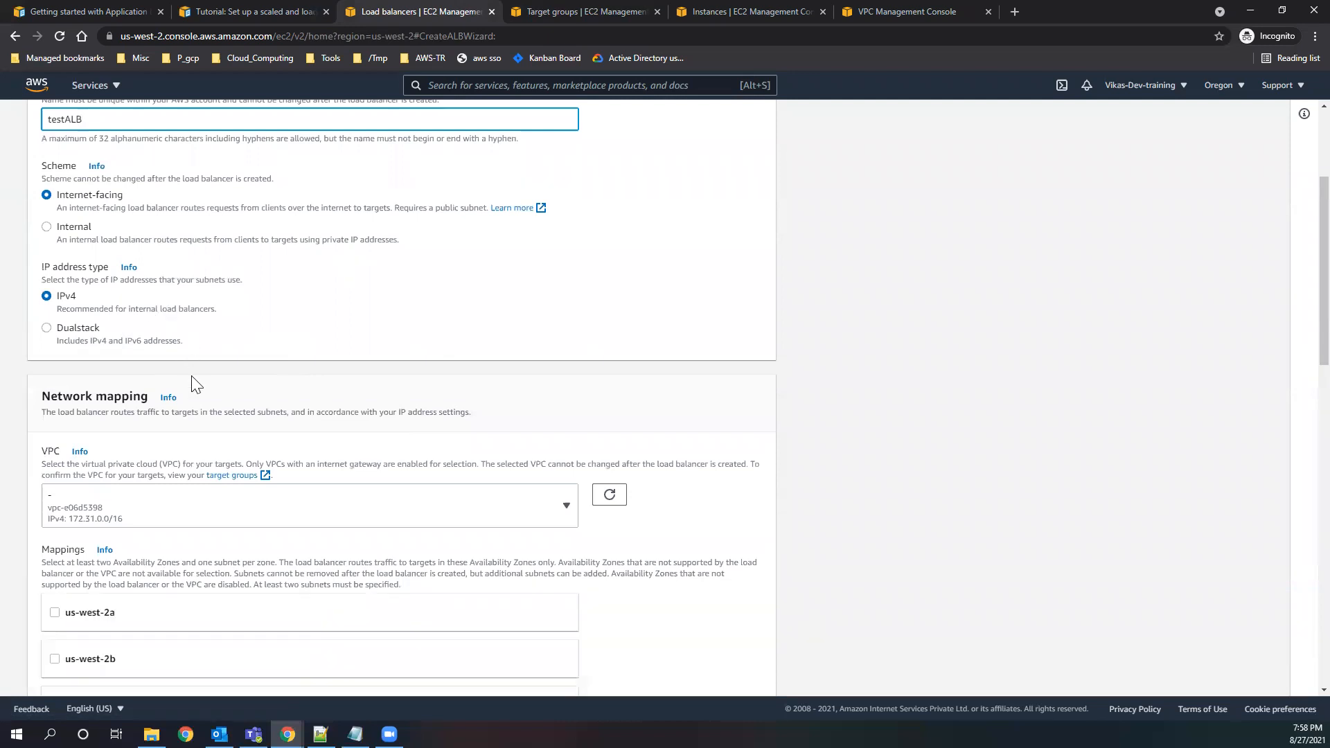
{"action": "scroll", "coordinate": [239, 521], "scroll_direction": "down", "scroll_amount": 2}
{"action": "scroll", "coordinate": [239, 521], "scroll_direction": "down", "scroll_amount": 2}
{"action": "left_click", "coordinate": [54, 336]}
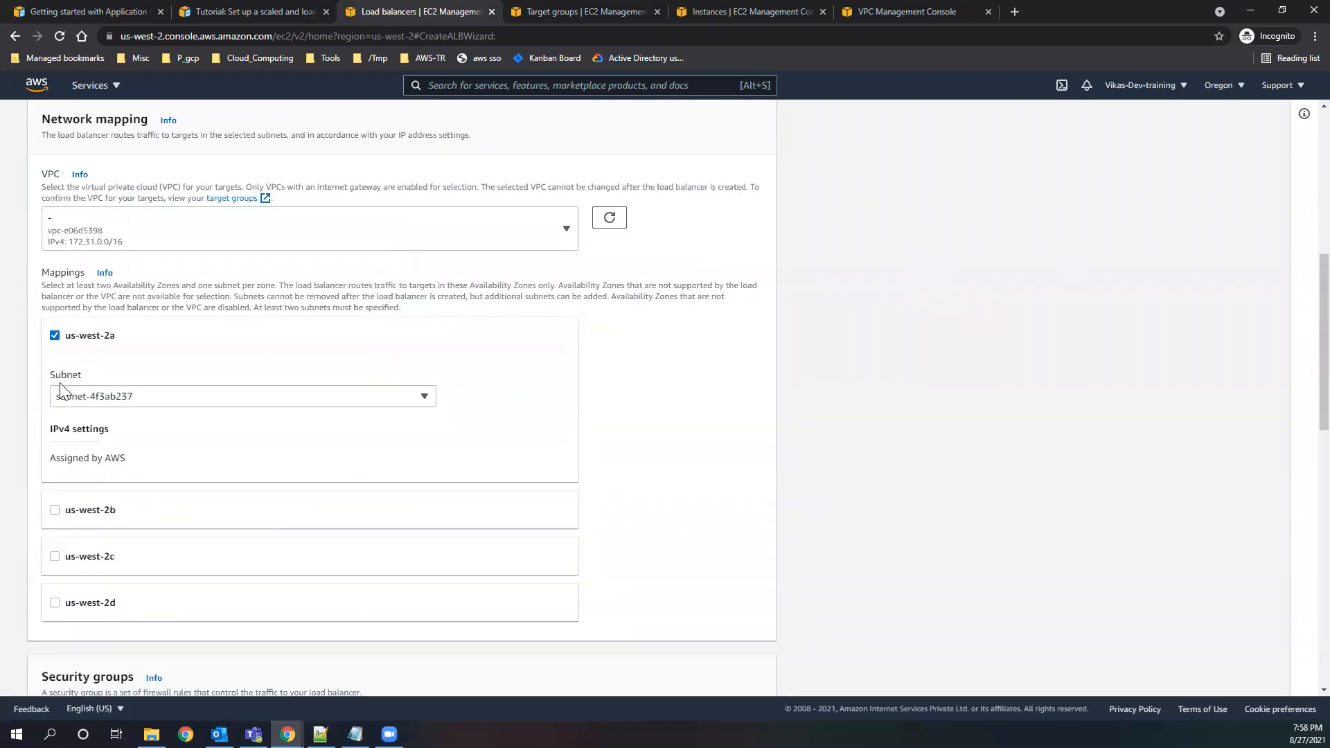
{"action": "scroll", "coordinate": [187, 468], "scroll_direction": "down", "scroll_amount": 1}
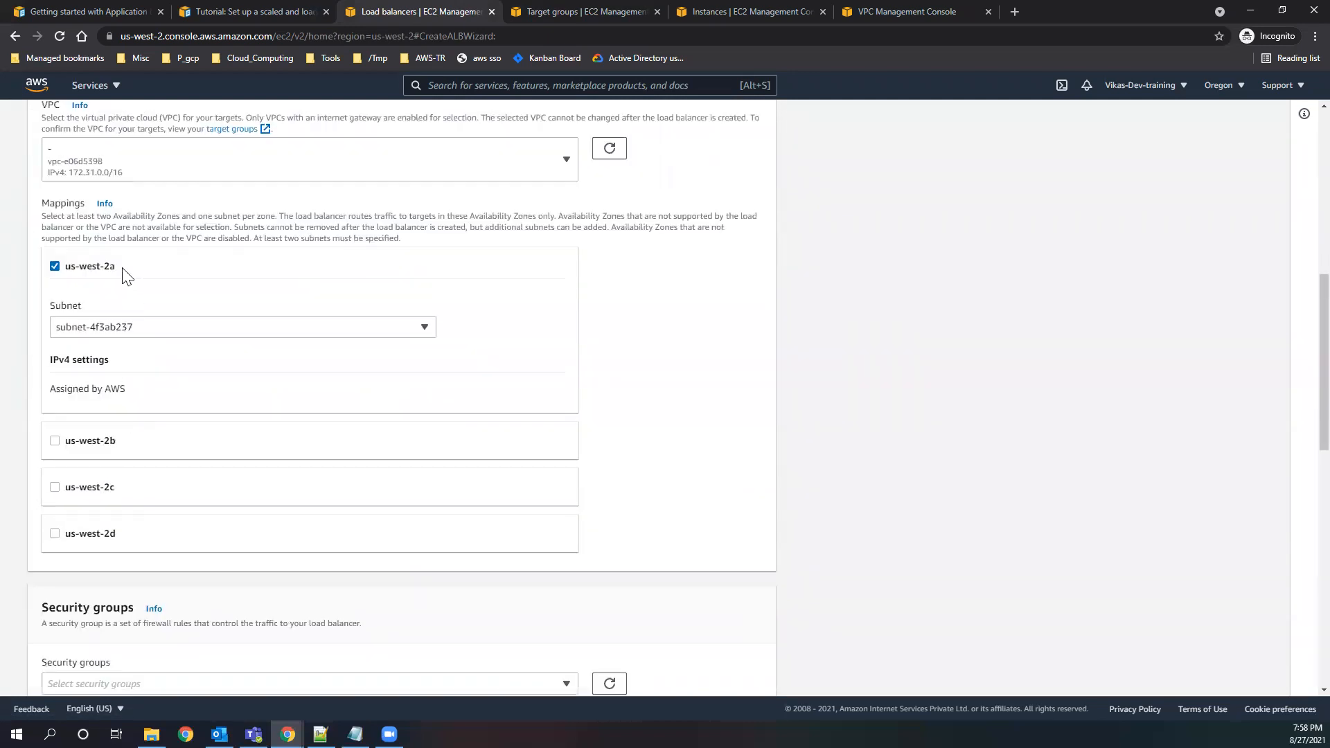
{"action": "left_click", "coordinate": [533, 18]}
{"action": "key", "text": "ctrl+shift+Tab"}
{"action": "left_click", "coordinate": [105, 270]}
{"action": "left_click", "coordinate": [58, 269]}
{"action": "left_click", "coordinate": [58, 269]}
Replace the load balancer's default security group with new_test.
{"action": "scroll", "coordinate": [189, 406], "scroll_direction": "down", "scroll_amount": 4}
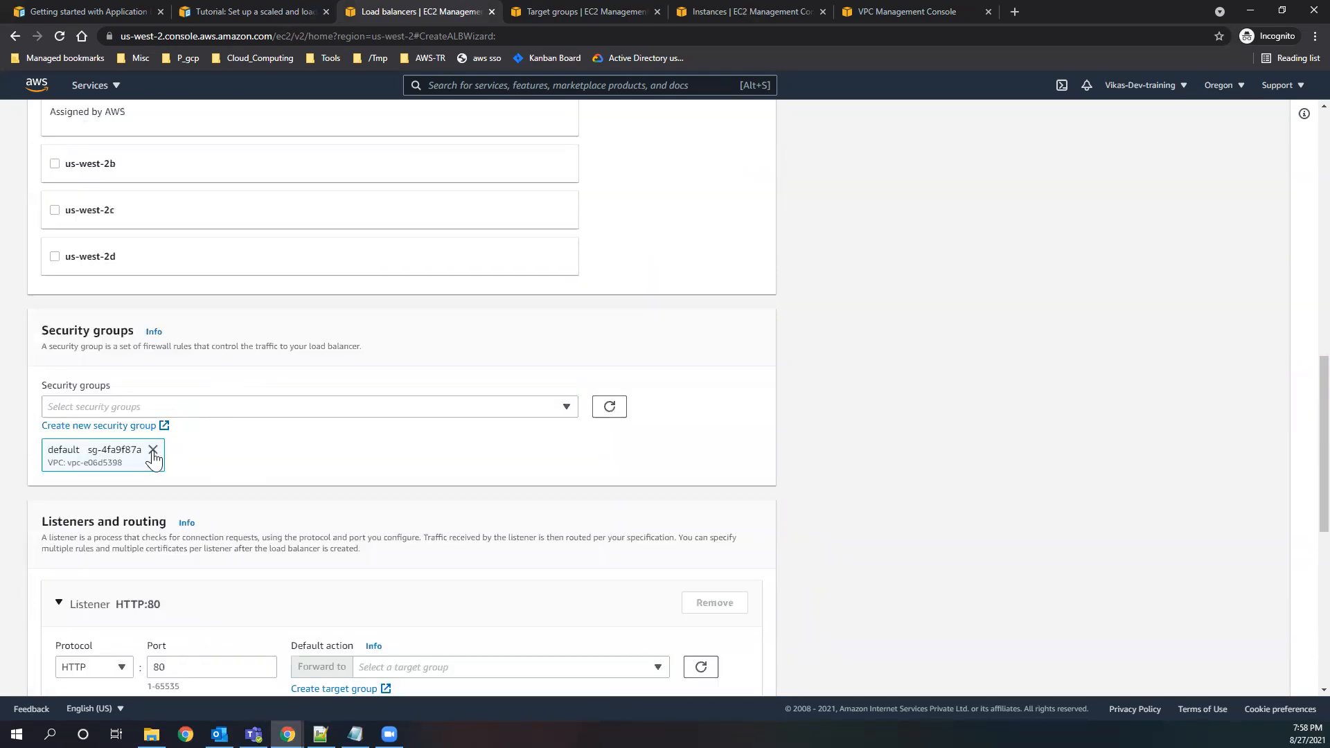
{"action": "left_click", "coordinate": [153, 449]}
{"action": "left_click", "coordinate": [163, 409]}
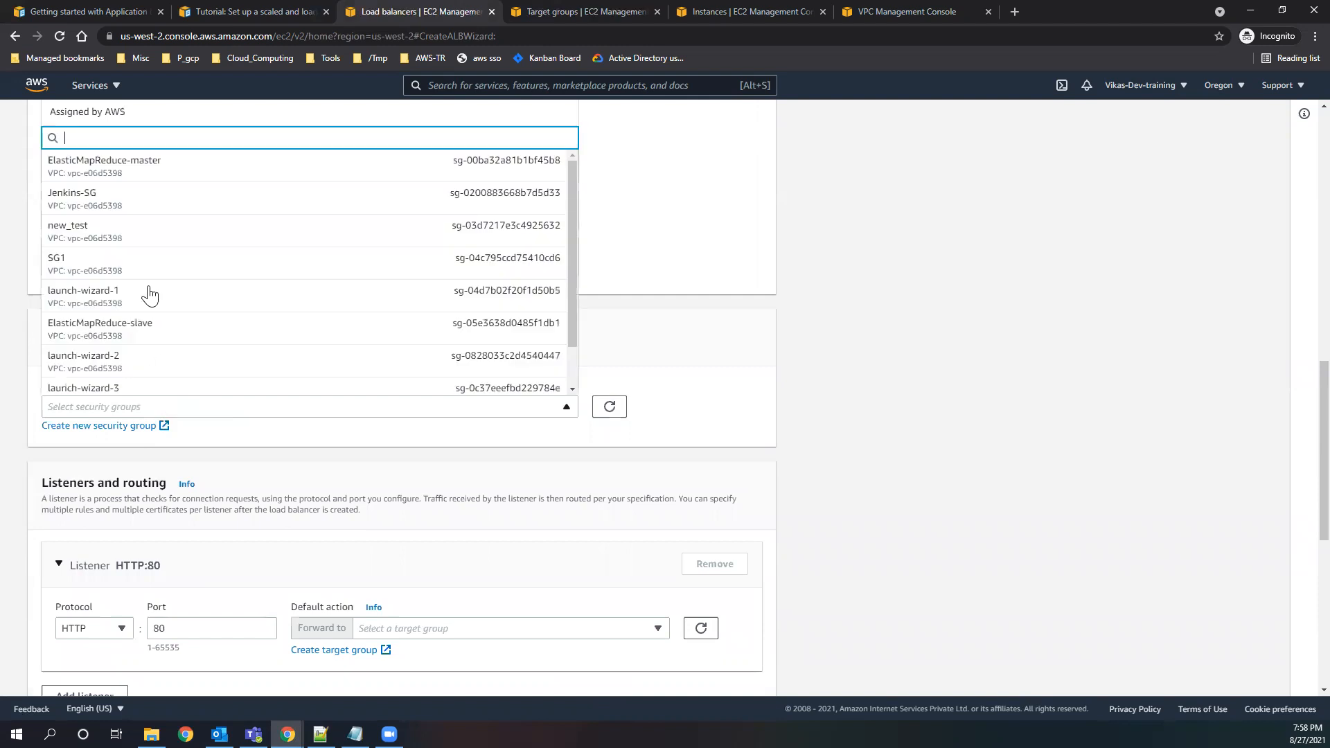
Reload the HTTP:80 listener's target group choices and look through the groups offered for forwarding.
{"action": "scroll", "coordinate": [650, 333], "scroll_direction": "down", "scroll_amount": 4}
{"action": "left_click", "coordinate": [651, 331]}
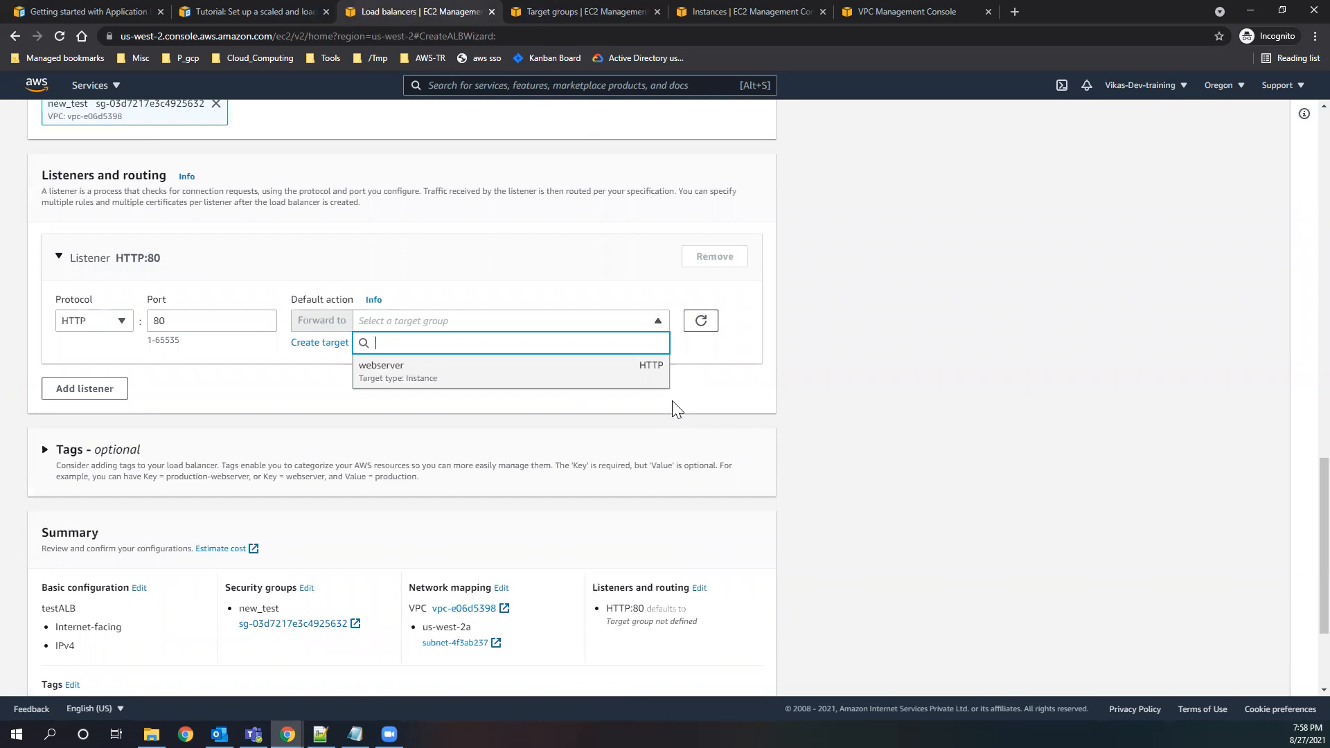
{"action": "left_click", "coordinate": [685, 331]}
{"action": "left_click", "coordinate": [659, 329]}
{"action": "left_click", "coordinate": [289, 392]}
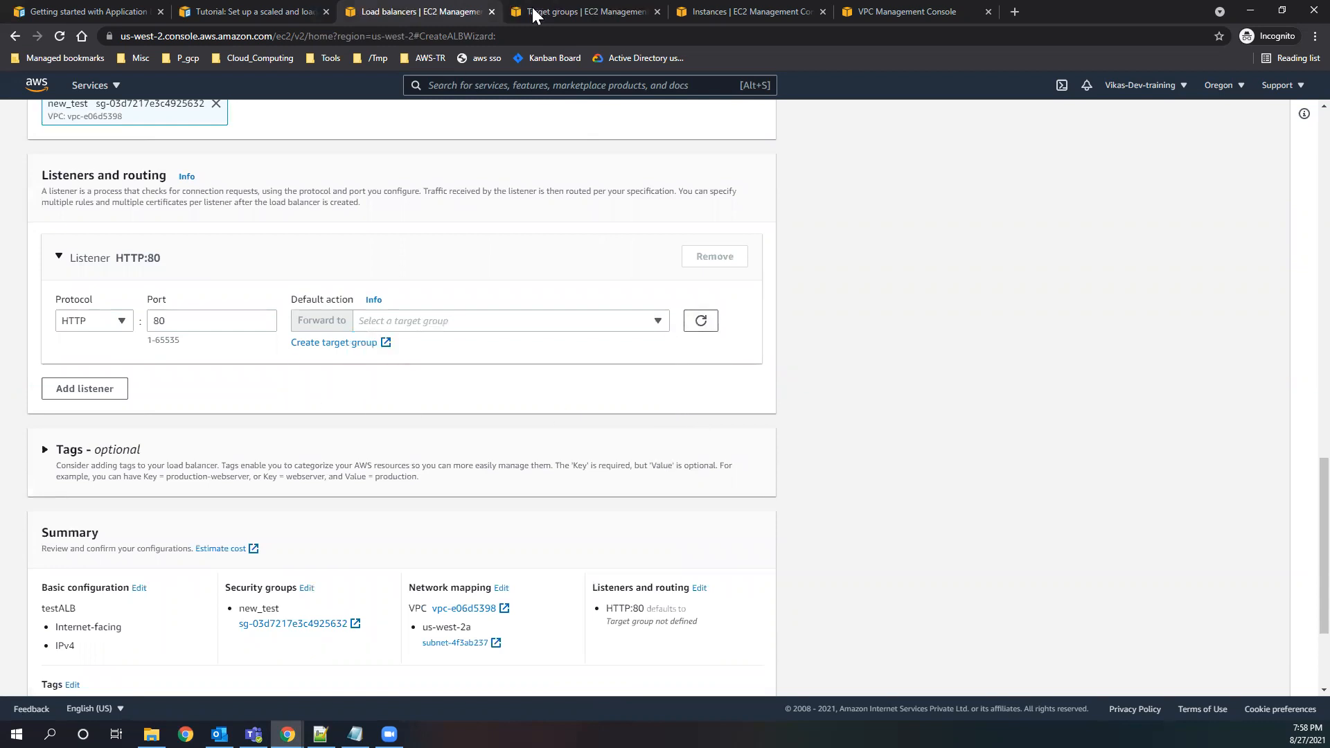
Delete the webserver target group from the EC2 target groups list.
{"action": "left_click", "coordinate": [533, 12]}
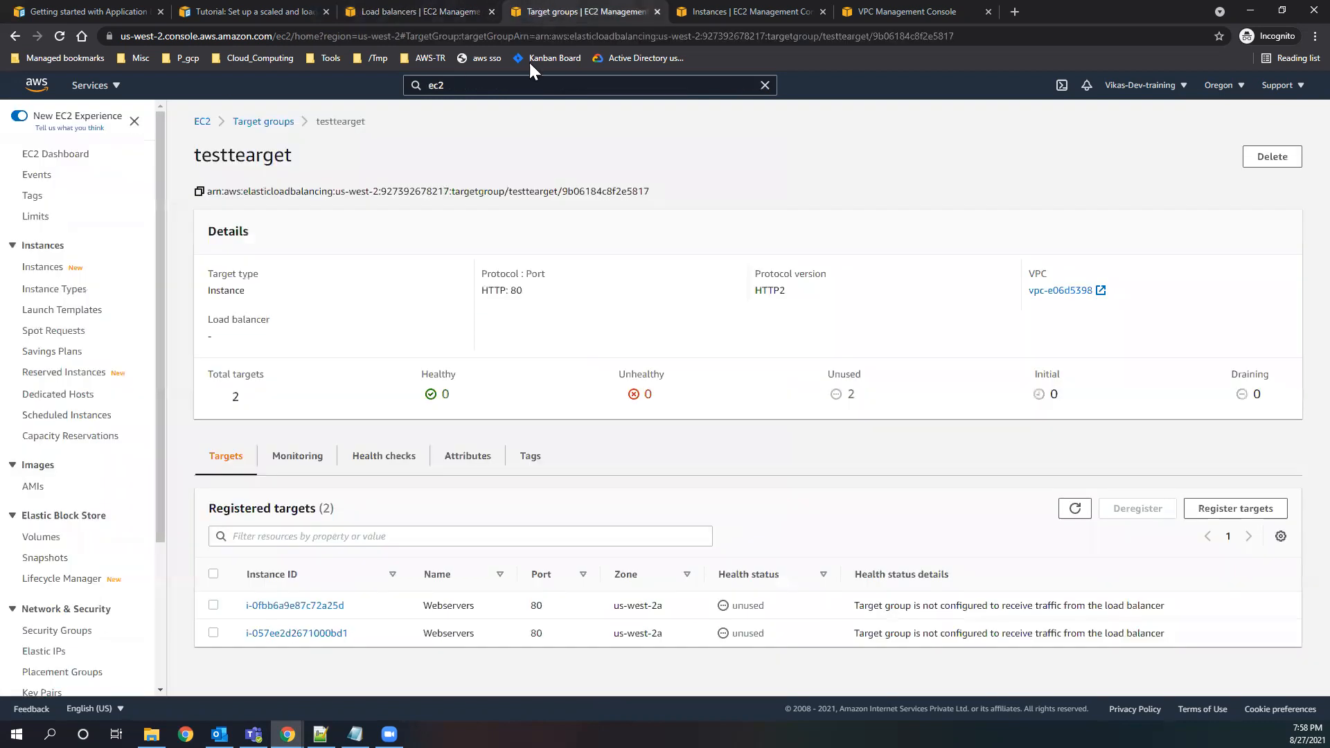
{"action": "left_click", "coordinate": [205, 125]}
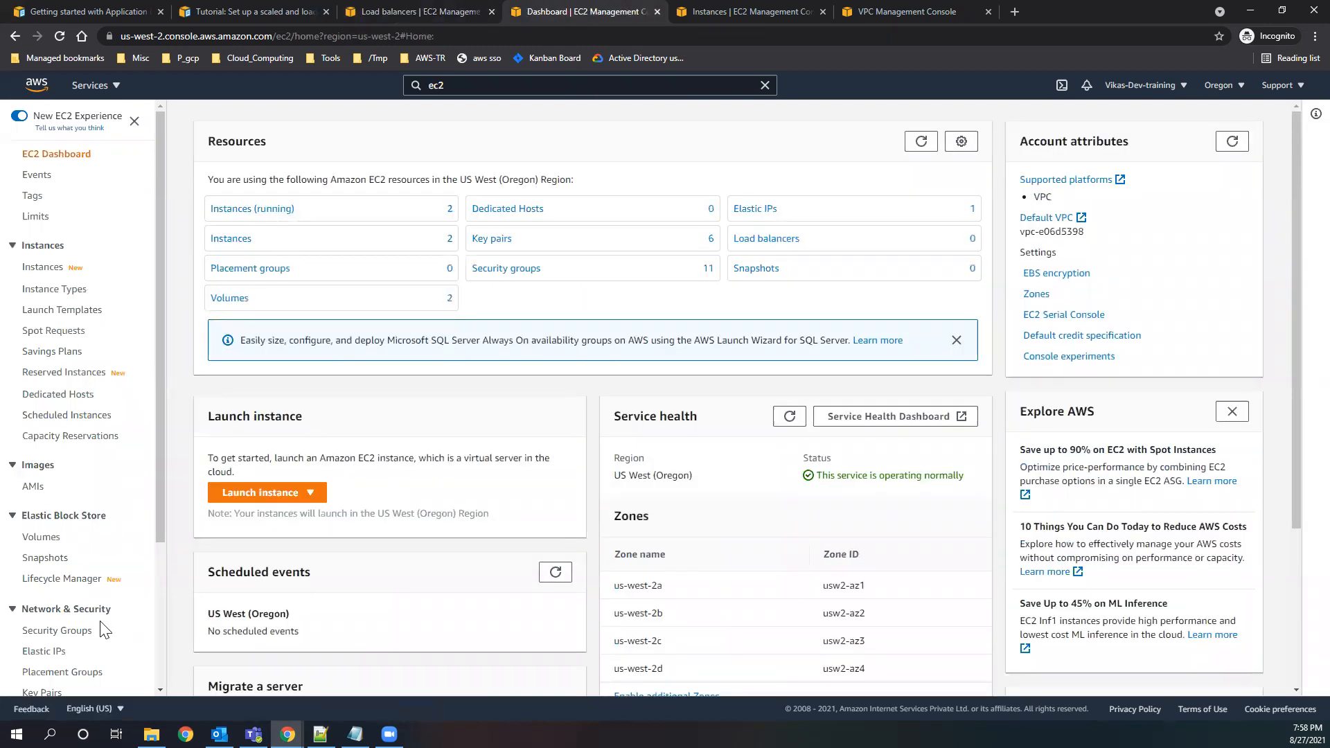
{"action": "scroll", "coordinate": [104, 623], "scroll_direction": "down", "scroll_amount": 3}
{"action": "left_click", "coordinate": [57, 587]}
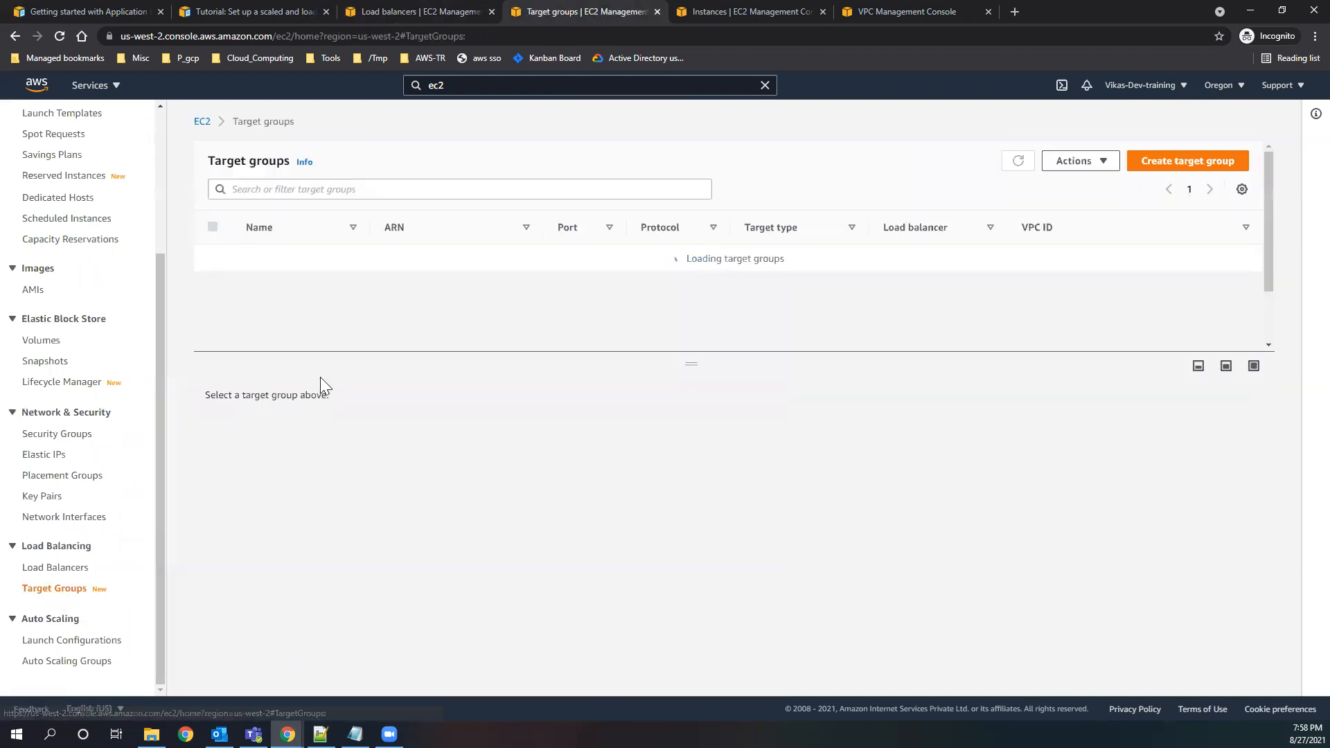
{"action": "left_click", "coordinate": [213, 286]}
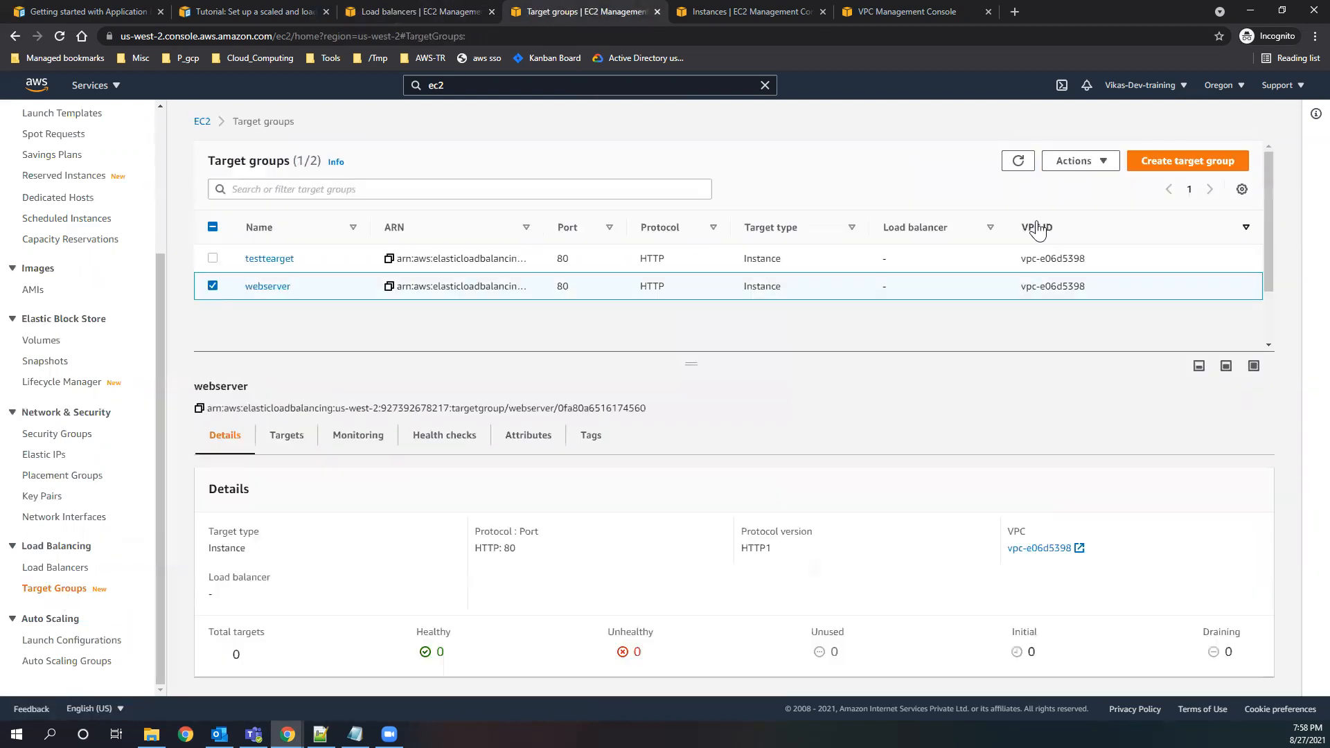
{"action": "left_click", "coordinate": [1075, 160]}
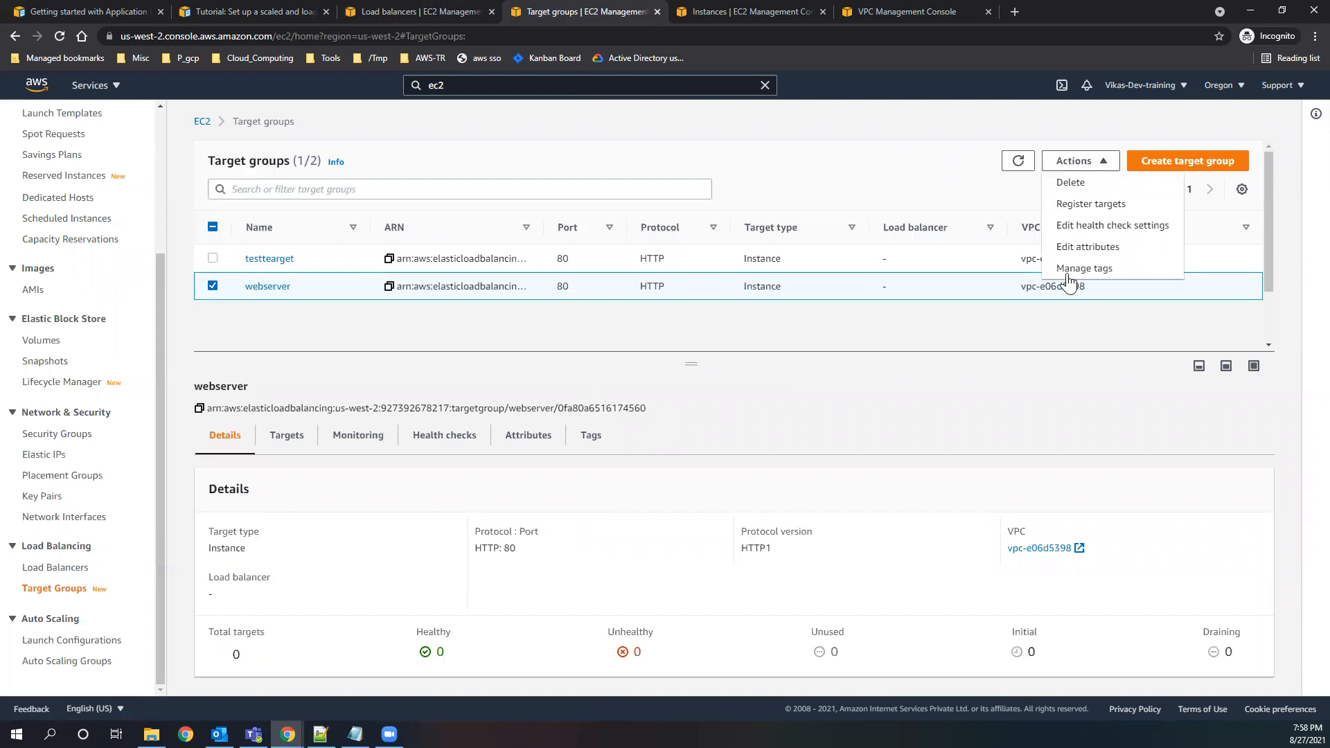
{"action": "left_click", "coordinate": [1073, 183]}
{"action": "left_click", "coordinate": [897, 485]}
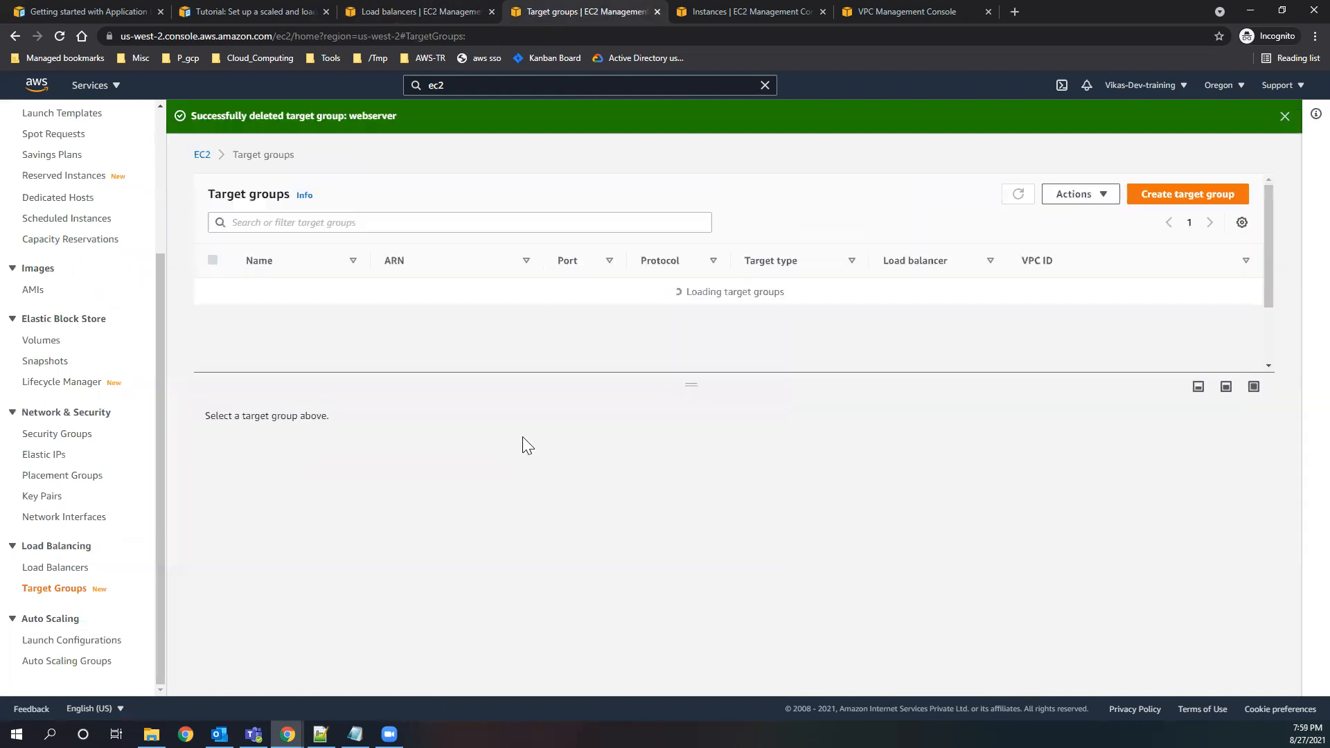
Review the available instances and existing targets on testtearget's target registration page, then return to the group's details.
{"action": "left_click", "coordinate": [270, 292]}
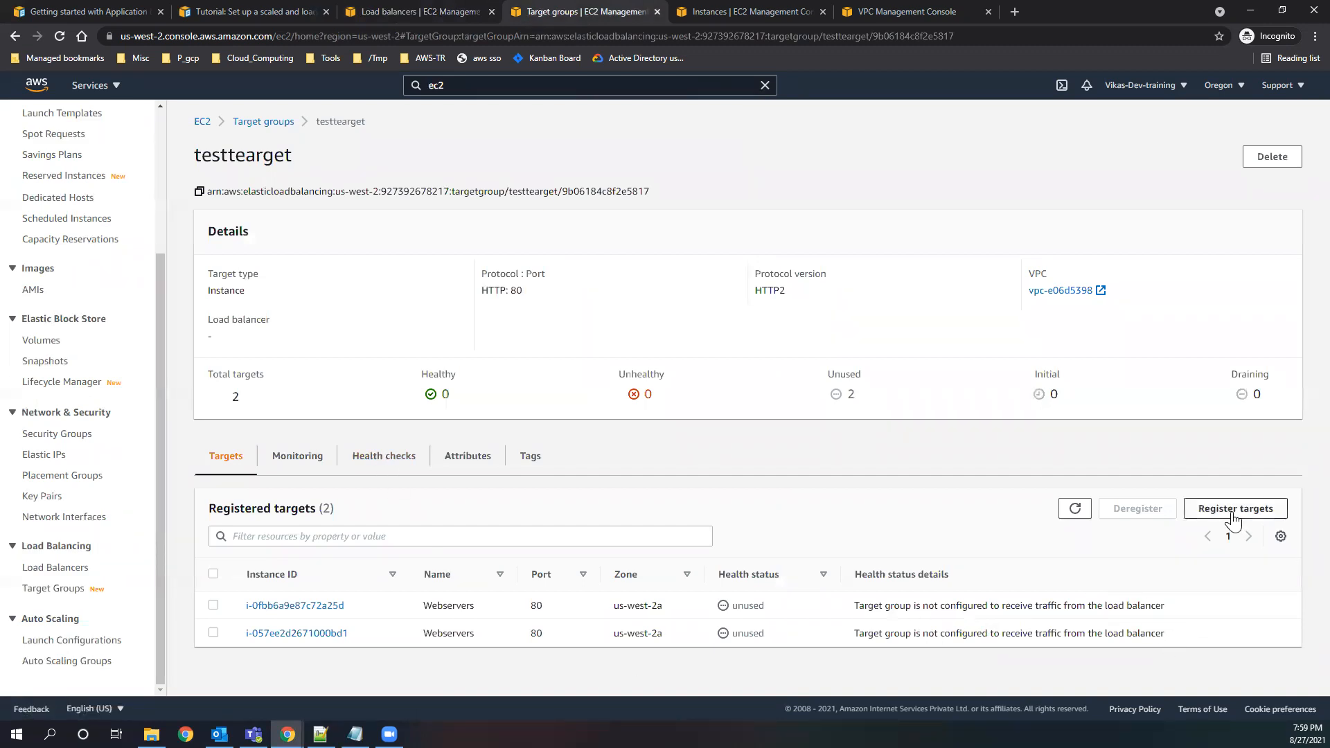
{"action": "left_click", "coordinate": [1233, 511]}
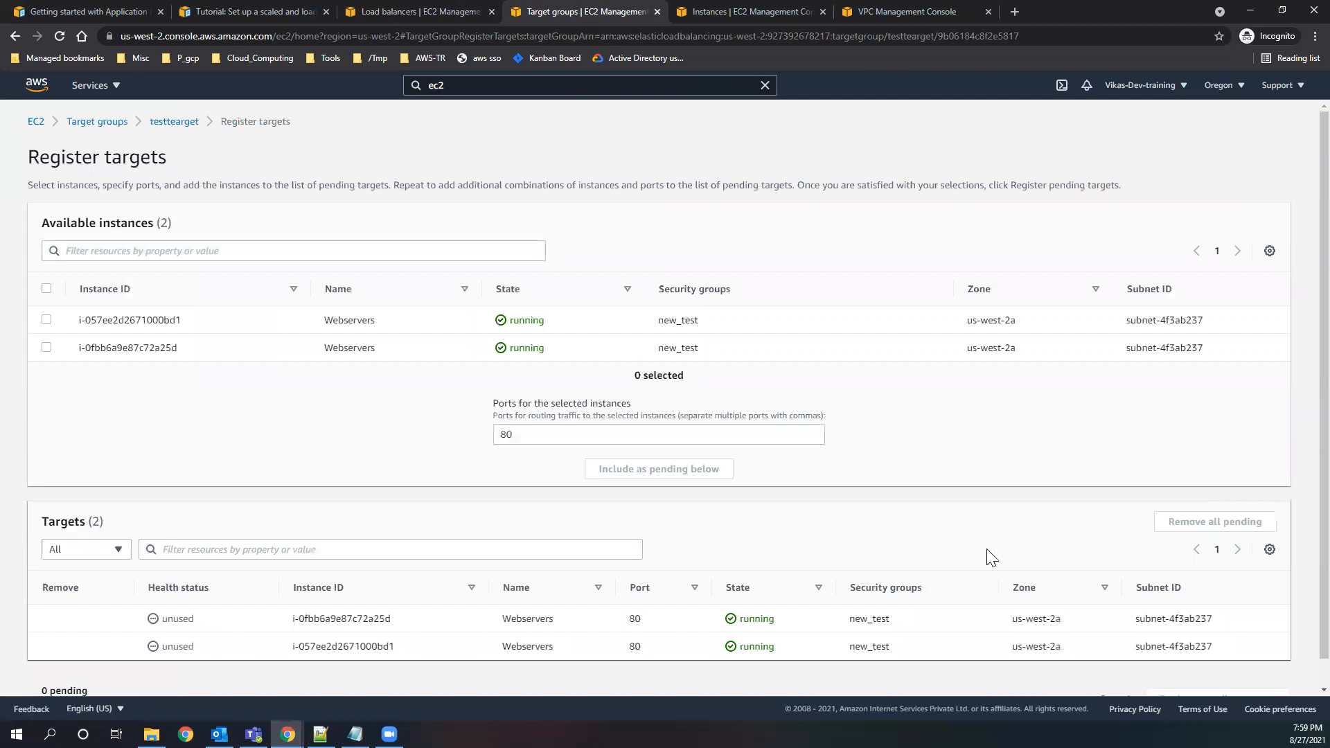
{"action": "scroll", "coordinate": [992, 558], "scroll_direction": "down", "scroll_amount": 1}
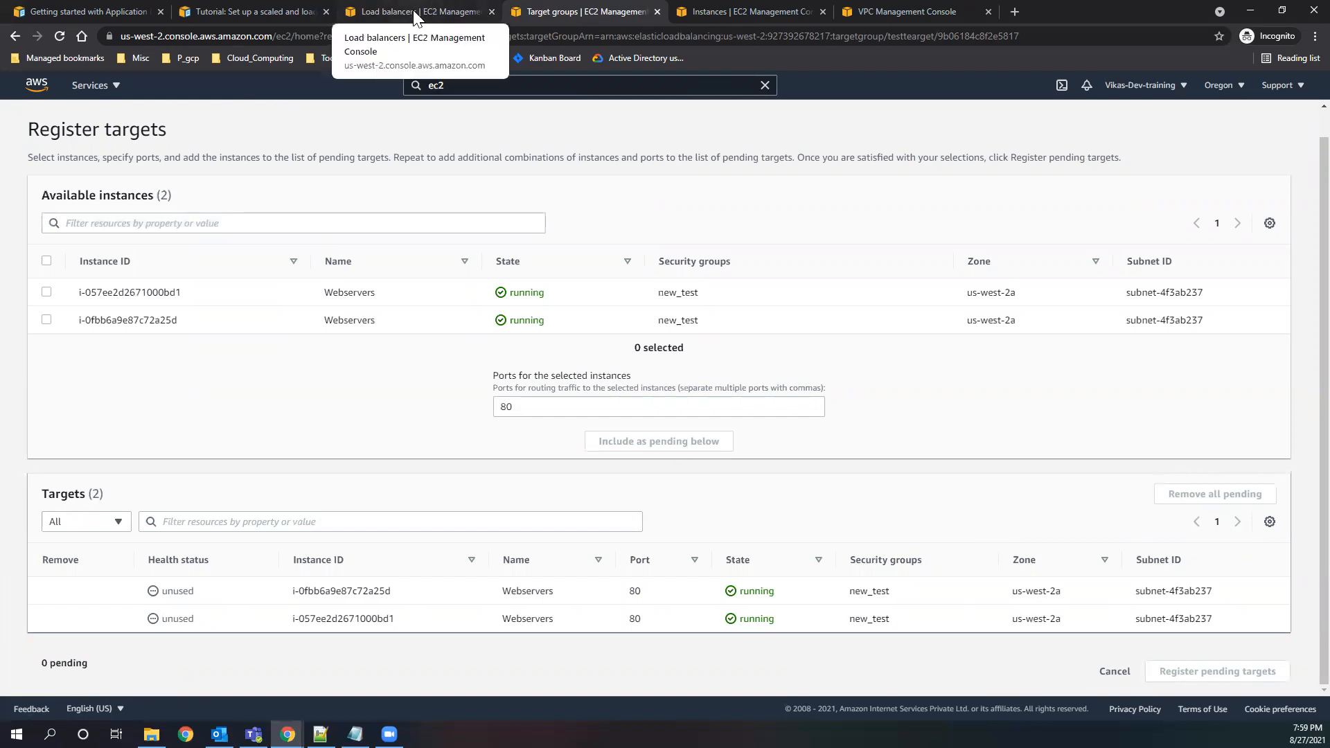
{"action": "left_click", "coordinate": [18, 38]}
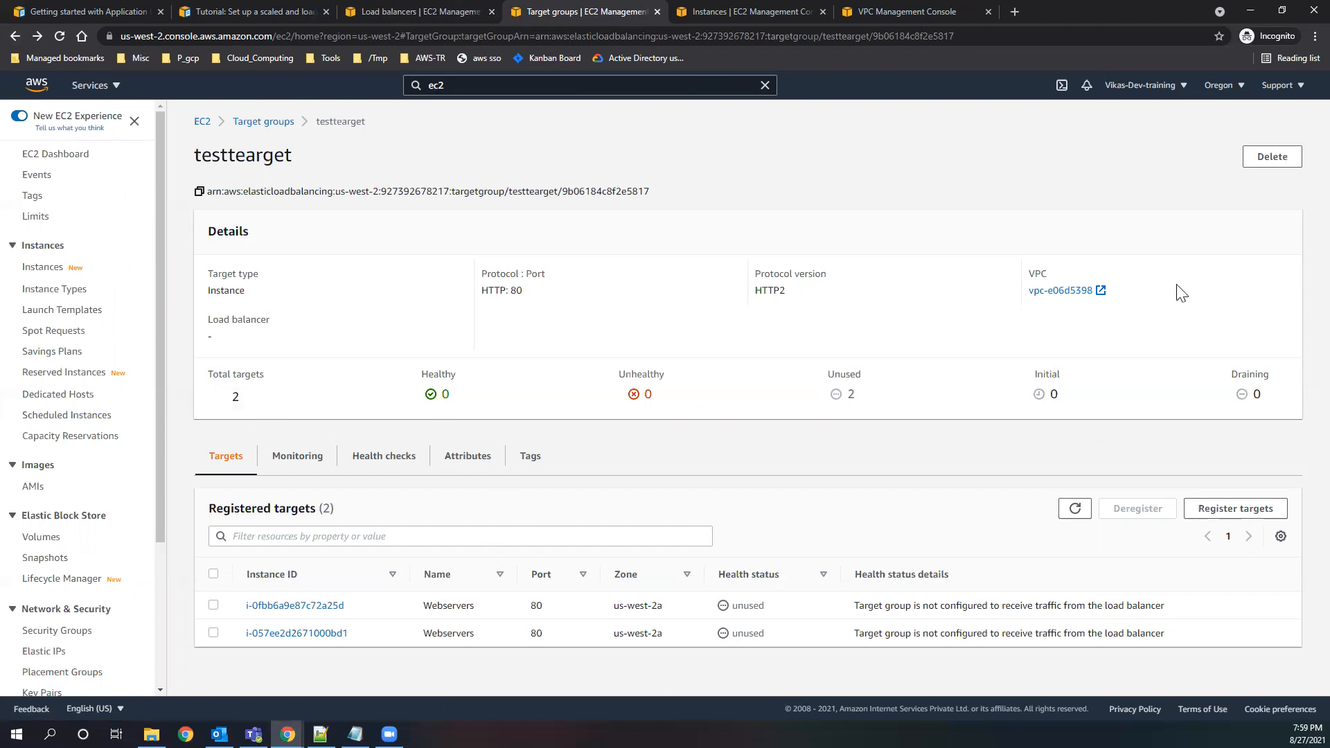
Refresh the target groups offered by testALB's HTTP:80 listener and check the updated choices.
{"action": "left_click", "coordinate": [338, 14]}
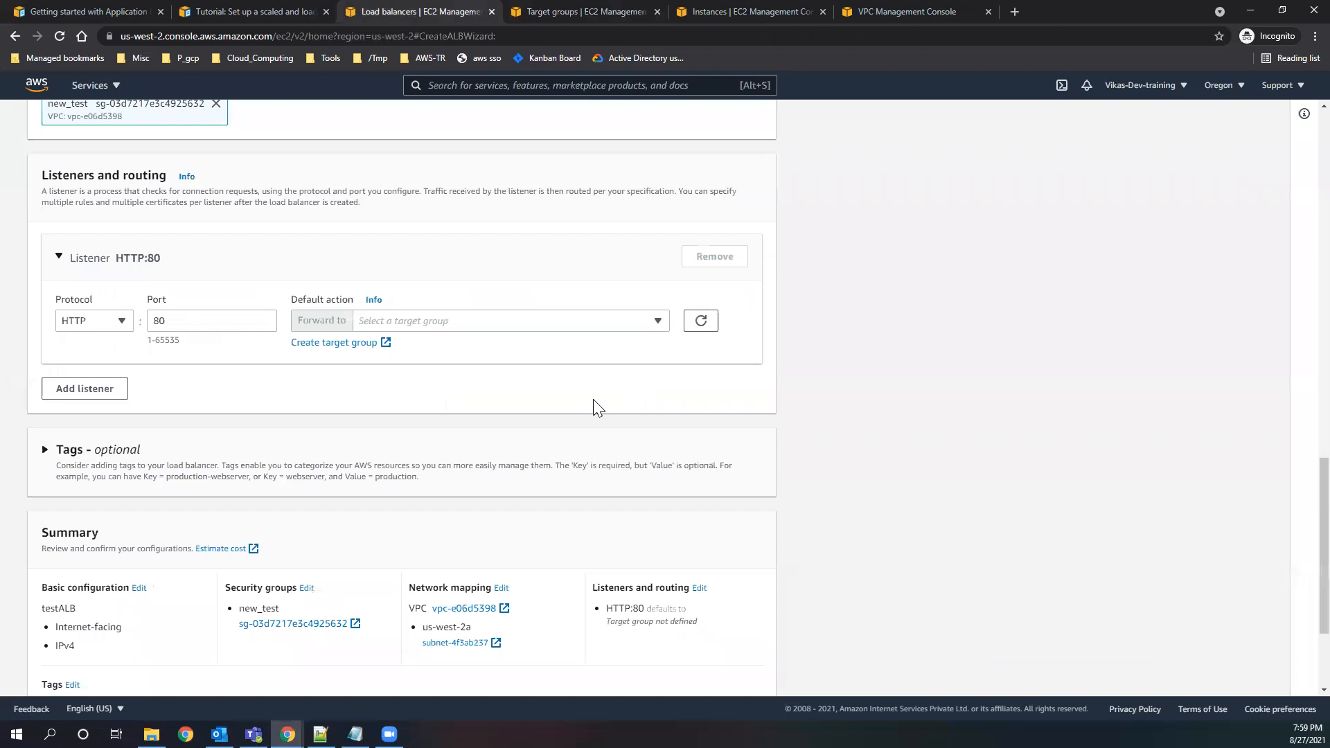
{"action": "left_click", "coordinate": [659, 321]}
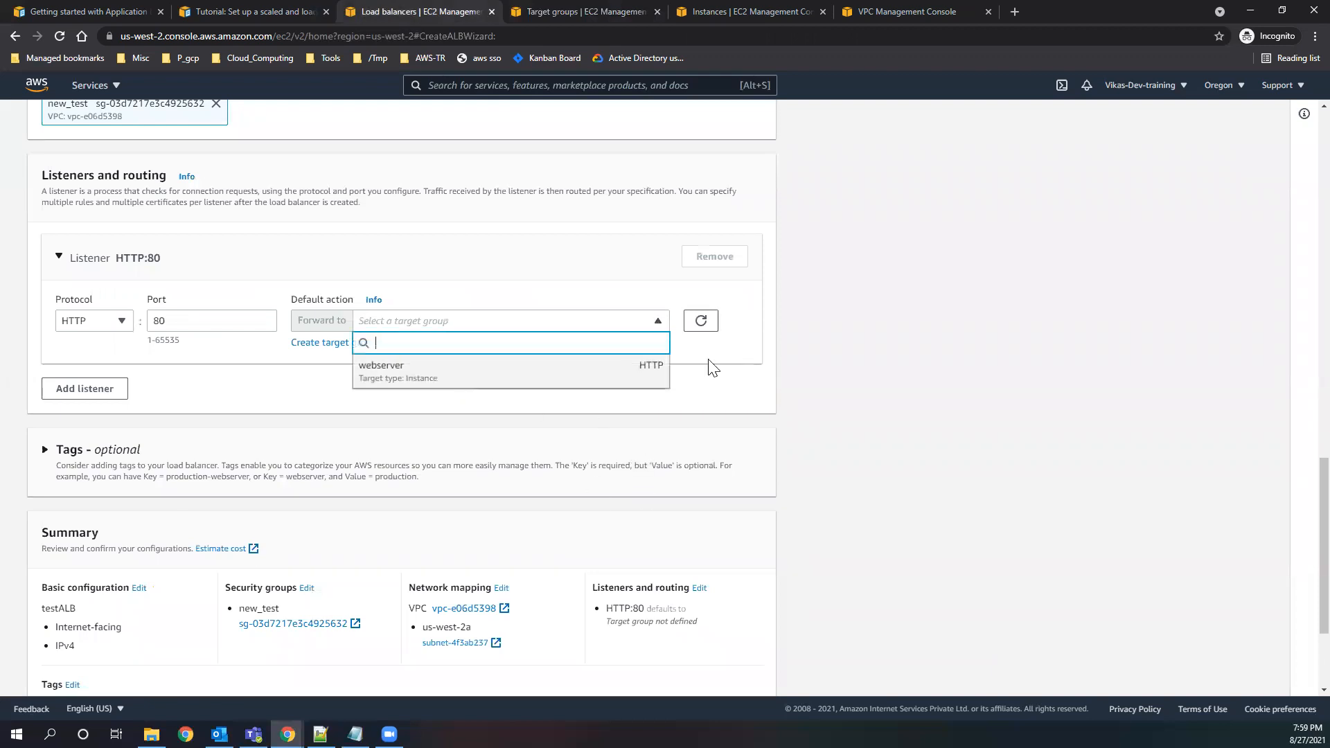
{"action": "left_click", "coordinate": [701, 321]}
{"action": "left_click", "coordinate": [659, 324]}
{"action": "left_click", "coordinate": [701, 323]}
{"action": "left_click", "coordinate": [659, 324]}
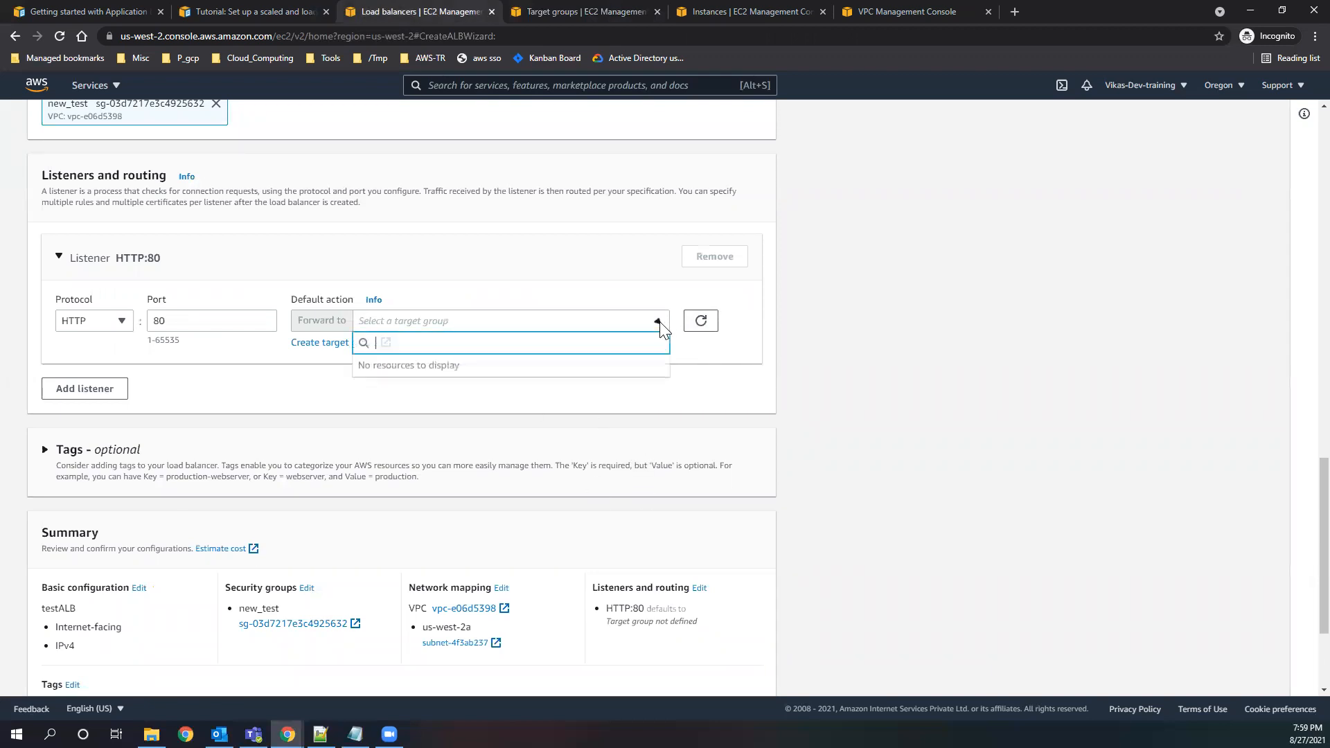
Select both registered Webservers targets in the testtearget group and recheck the listener's forwarding choices.
{"action": "left_click", "coordinate": [513, 14]}
{"action": "left_click", "coordinate": [265, 122]}
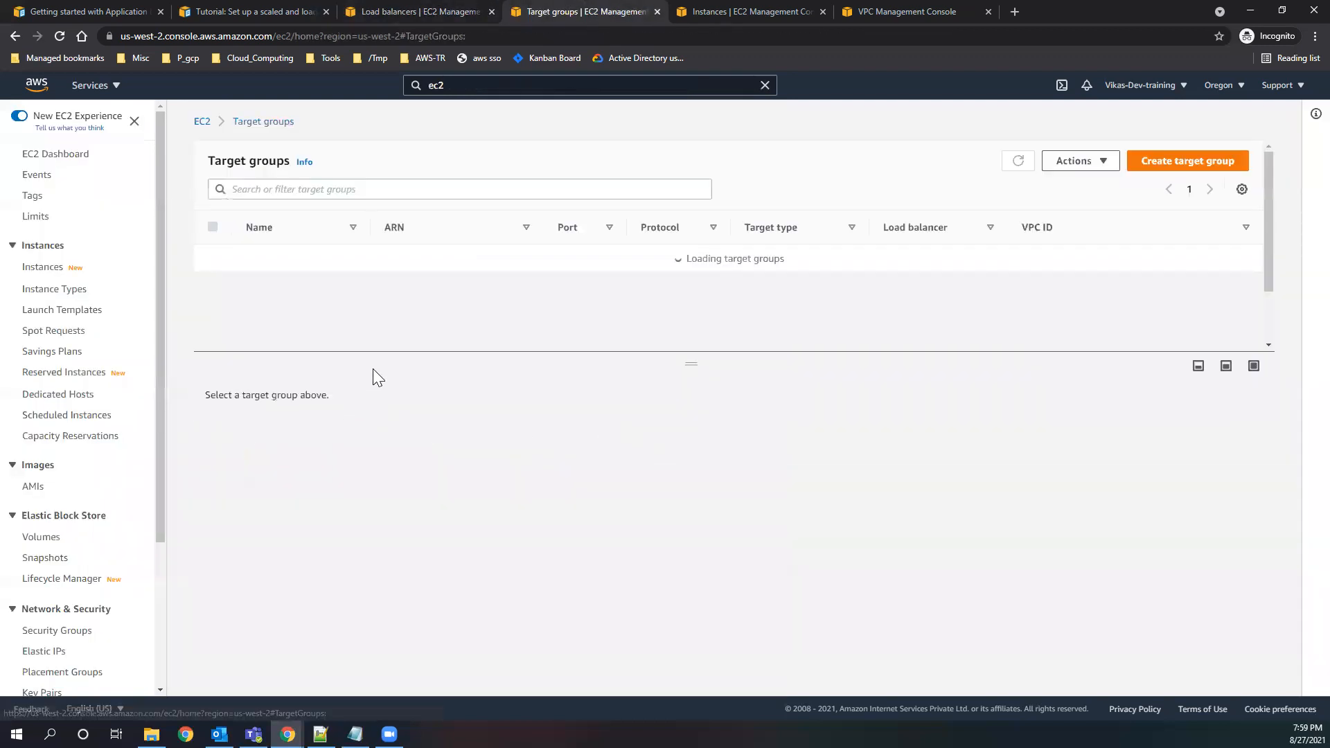
{"action": "left_click", "coordinate": [267, 260]}
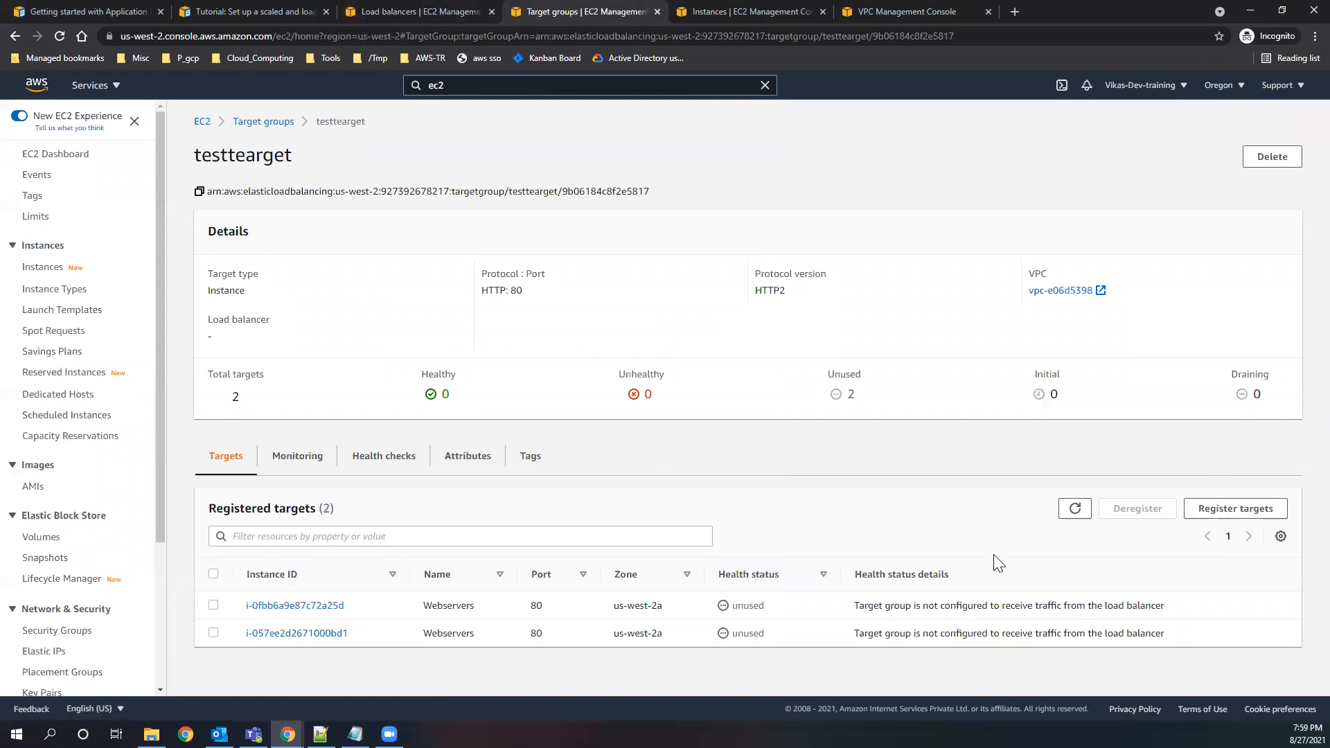
{"action": "left_click", "coordinate": [214, 606]}
{"action": "left_click", "coordinate": [214, 633]}
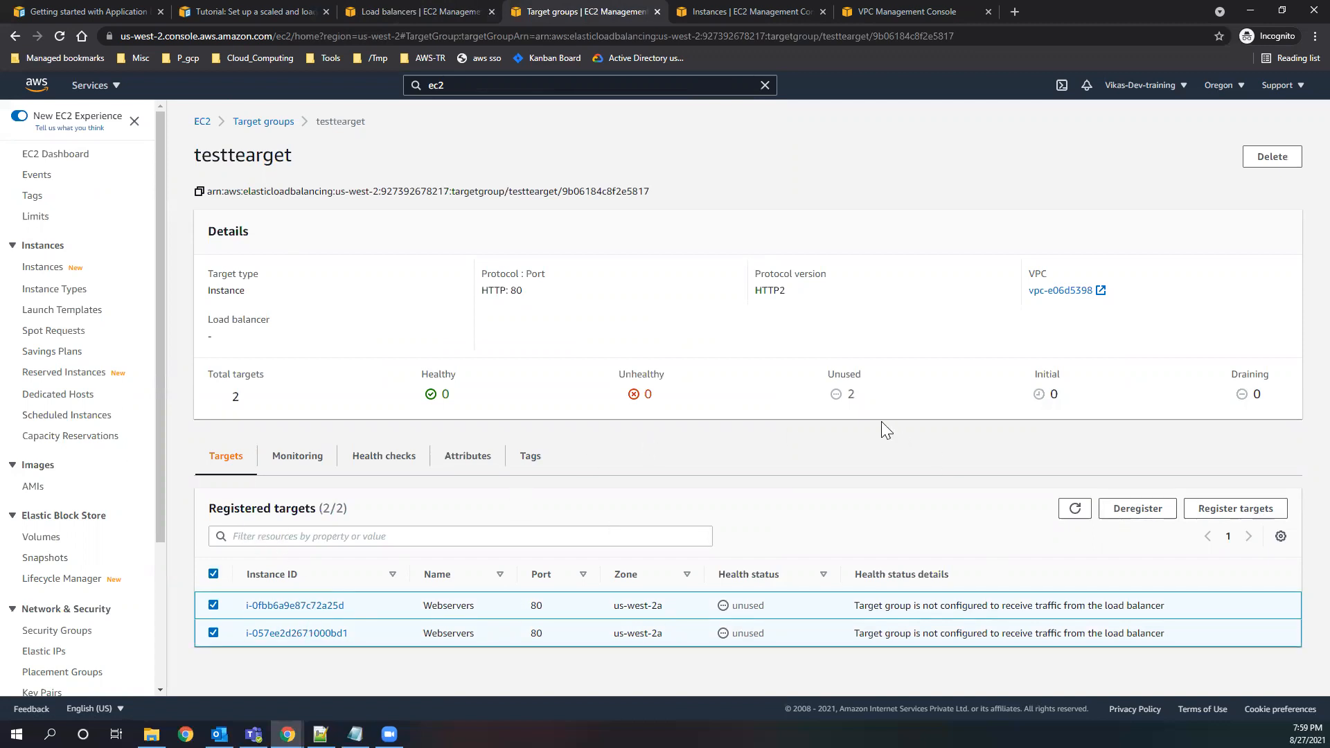
{"action": "left_click", "coordinate": [380, 11]}
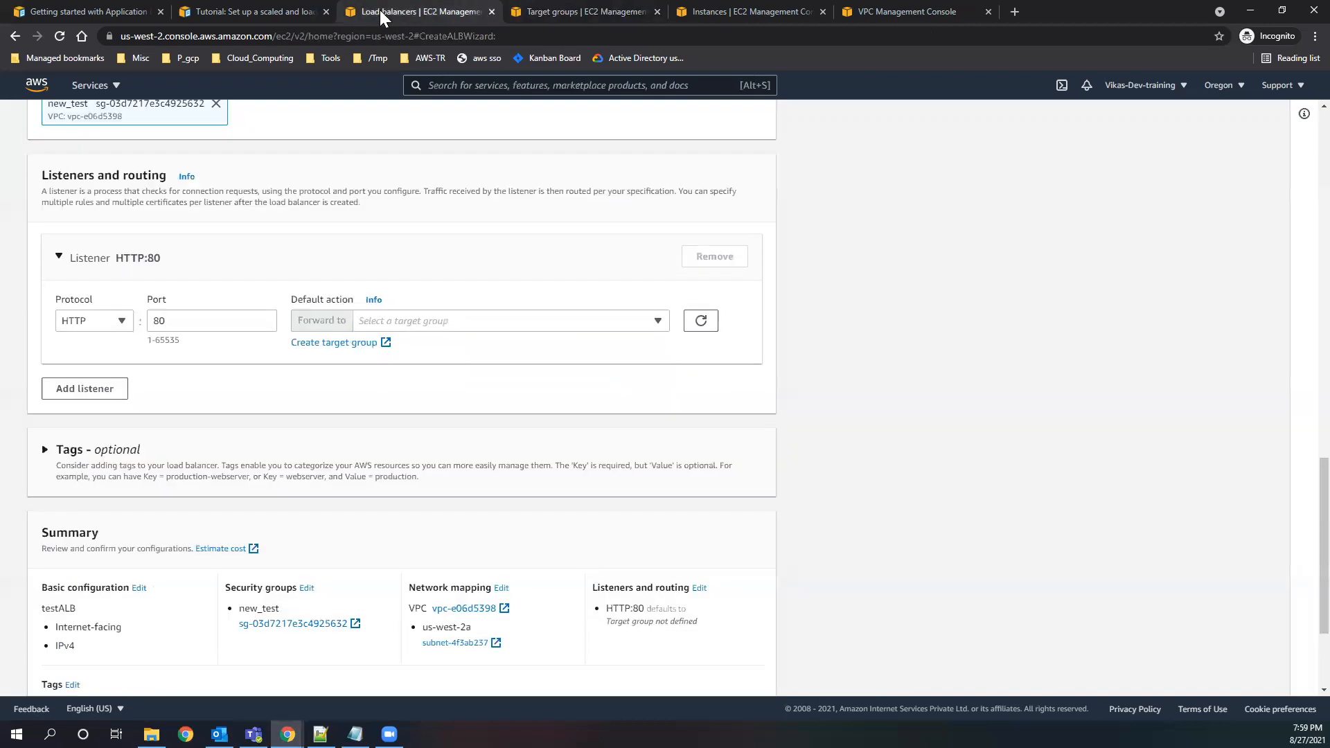
{"action": "left_click", "coordinate": [413, 325]}
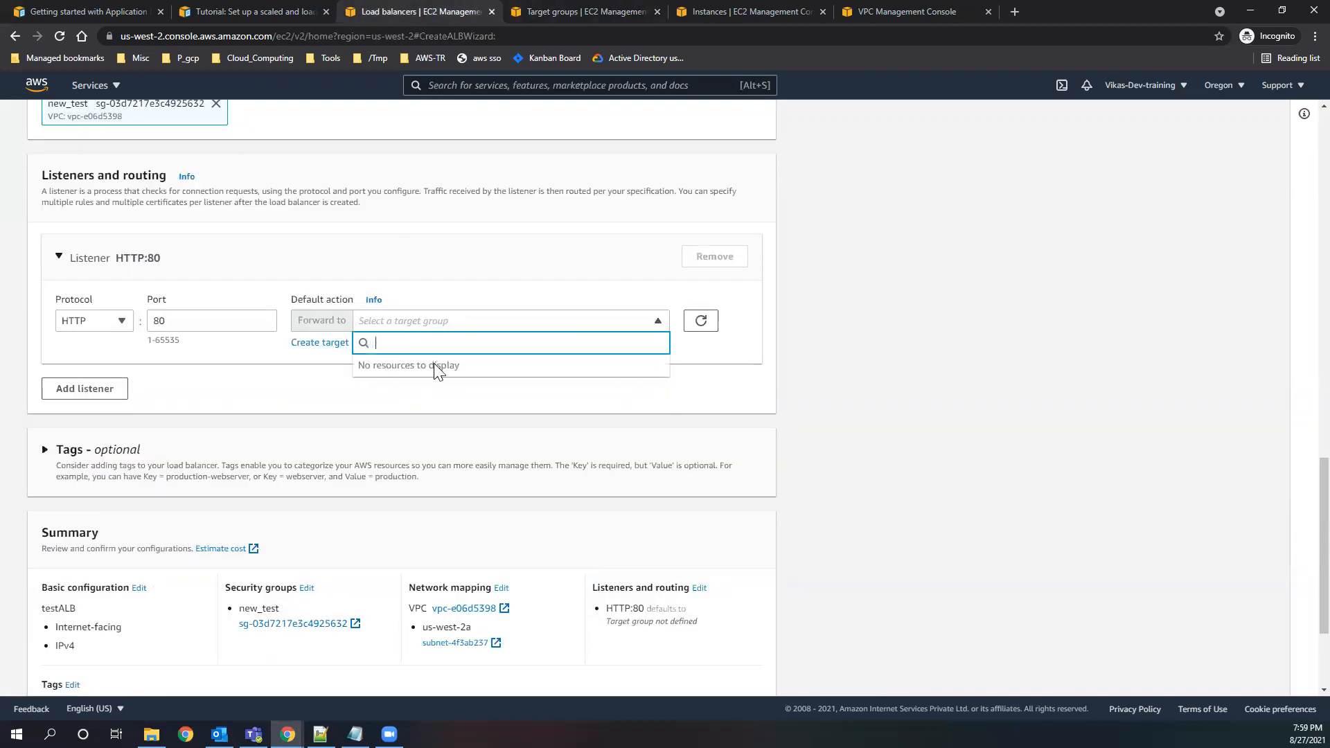
Review testtearget's monitoring, health check settings, attributes and registered targets.
{"action": "left_click", "coordinate": [540, 17]}
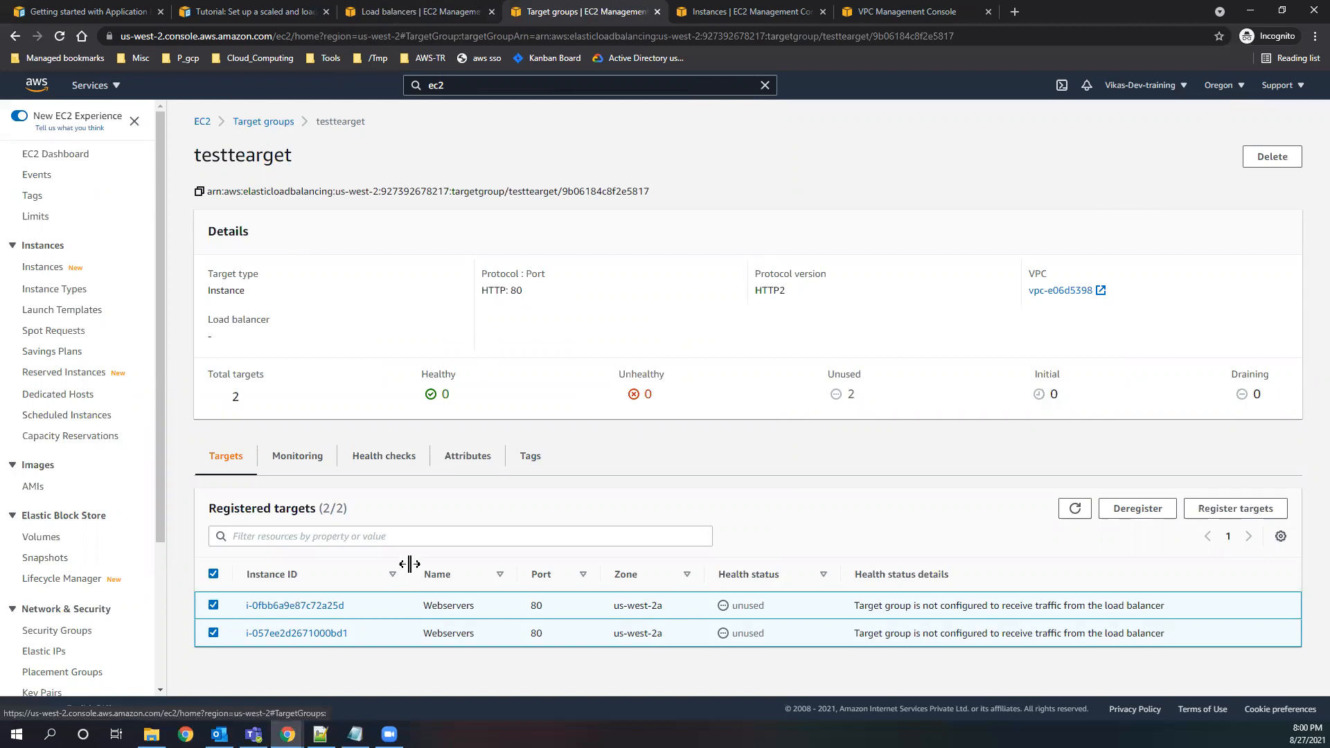
{"action": "left_click", "coordinate": [294, 466]}
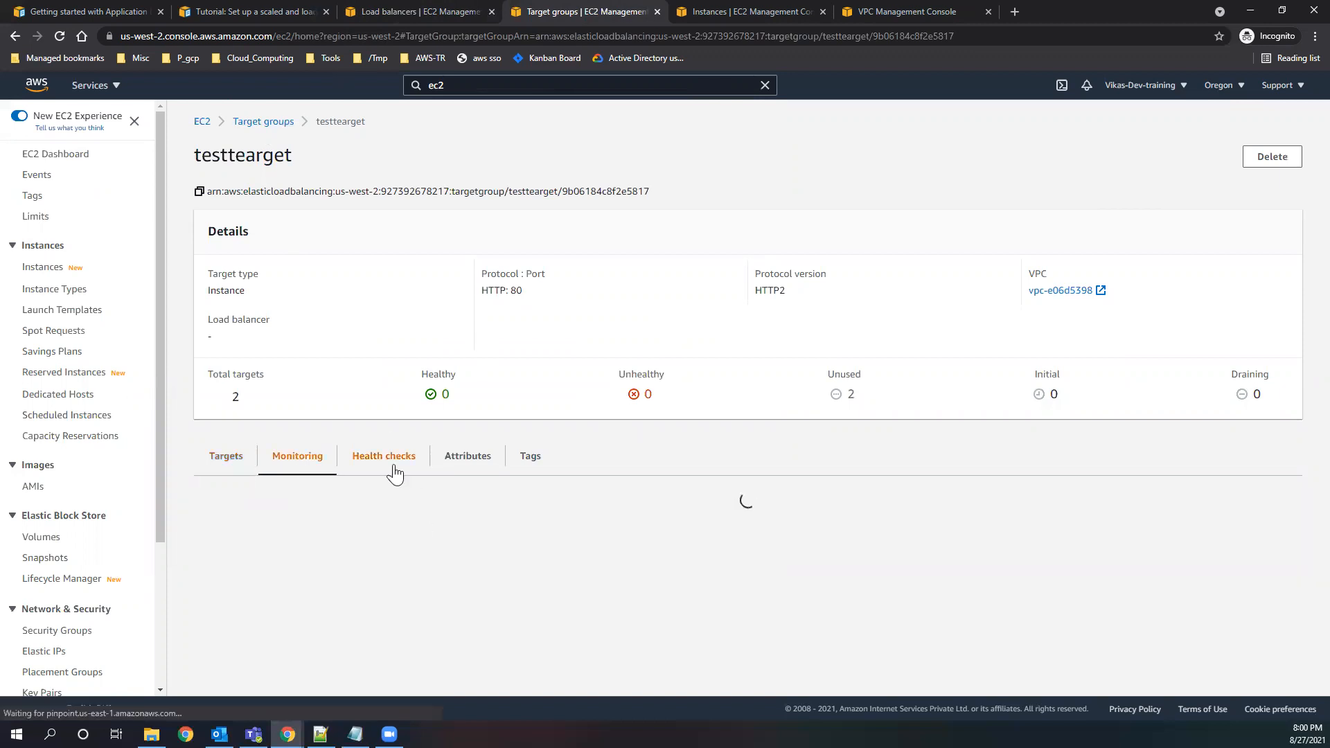
{"action": "left_click", "coordinate": [394, 466]}
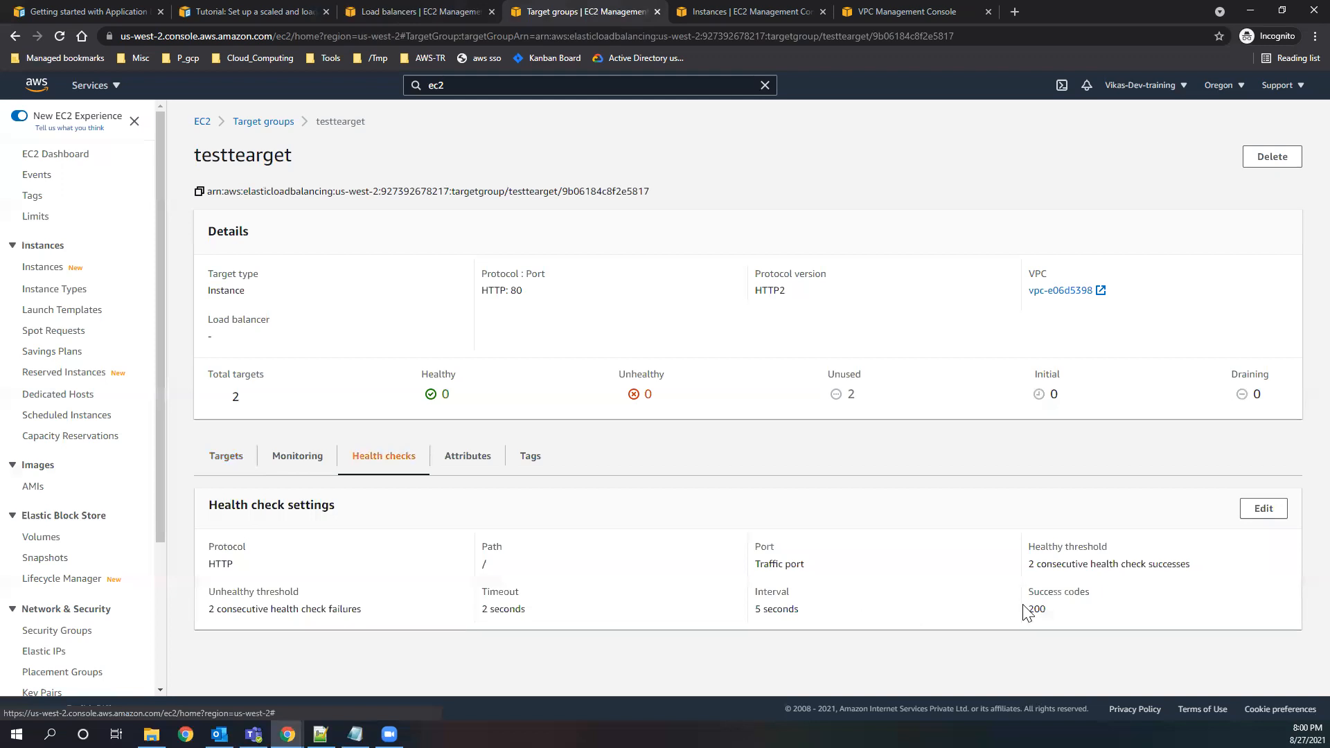
{"action": "left_click", "coordinate": [461, 457]}
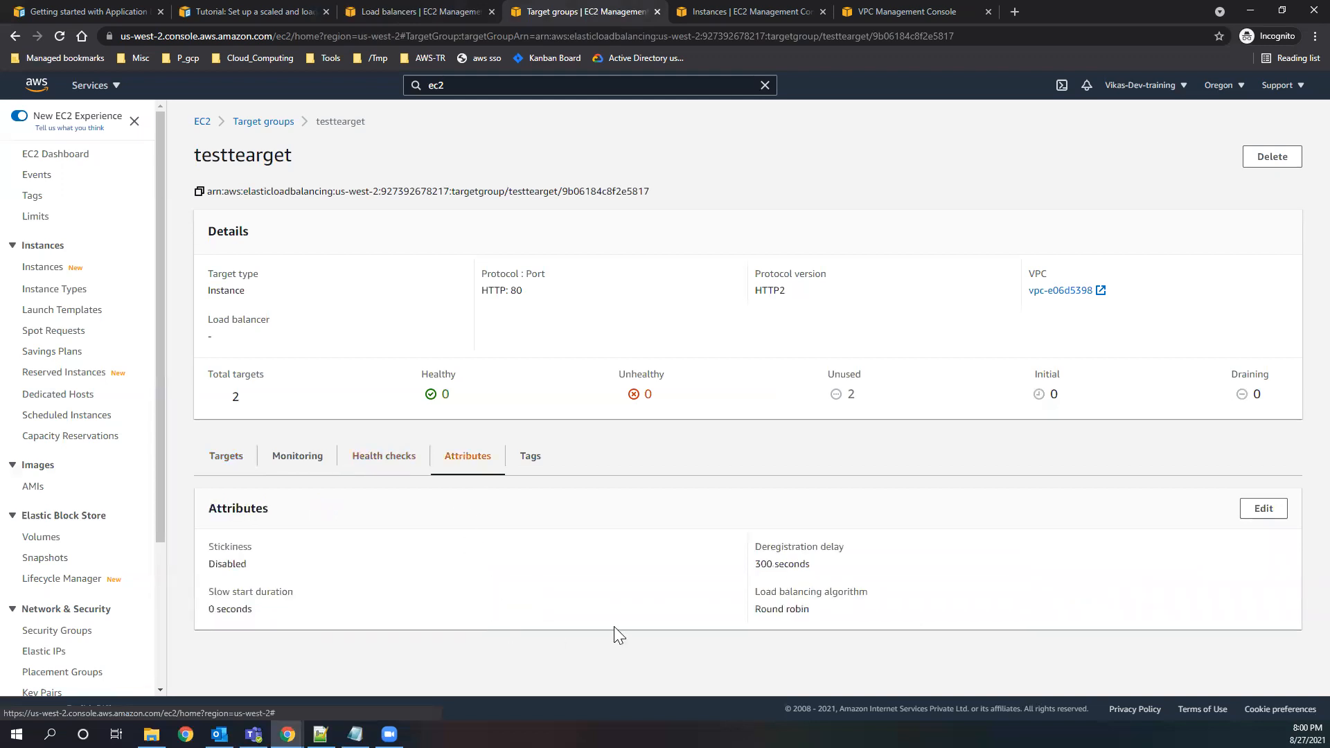
{"action": "left_click", "coordinate": [227, 458]}
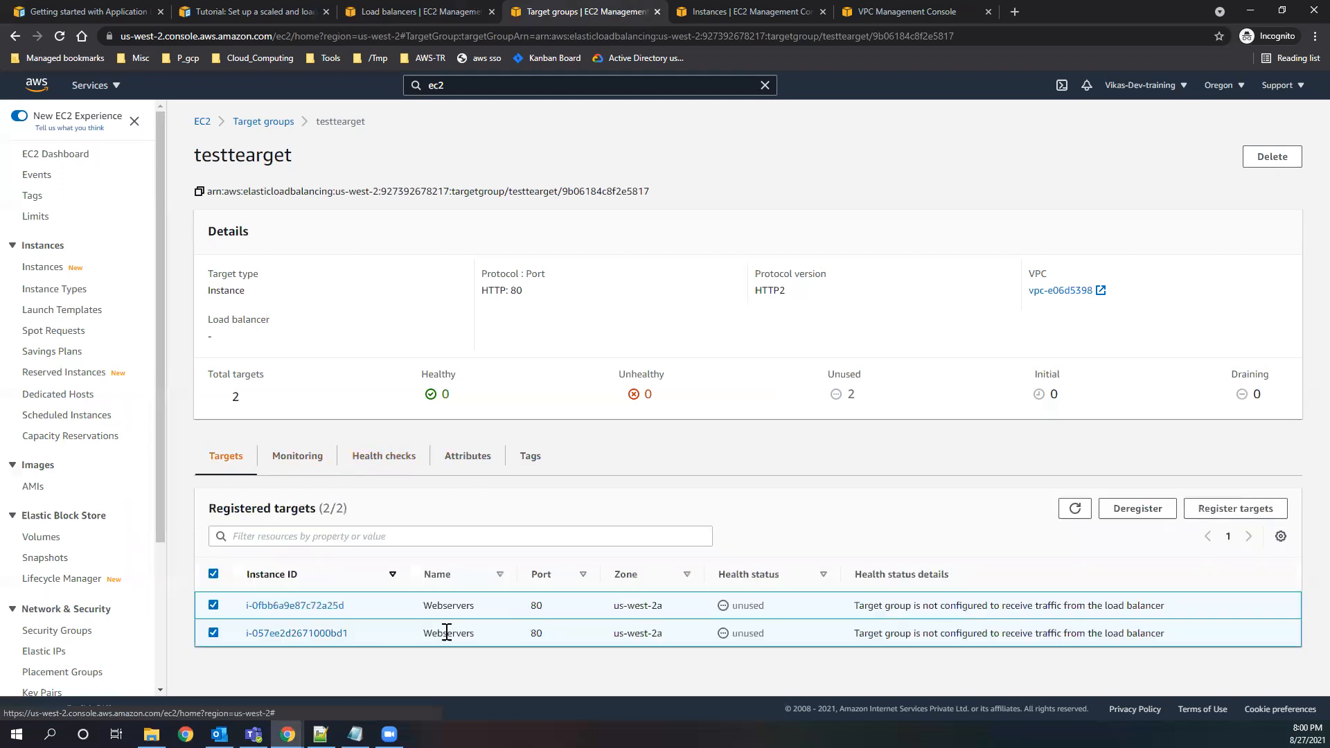
Check the load balancer form's security group and the listener's available target groups once more.
{"action": "left_click", "coordinate": [288, 10]}
{"action": "left_click", "coordinate": [409, 10]}
{"action": "left_click", "coordinate": [629, 320]}
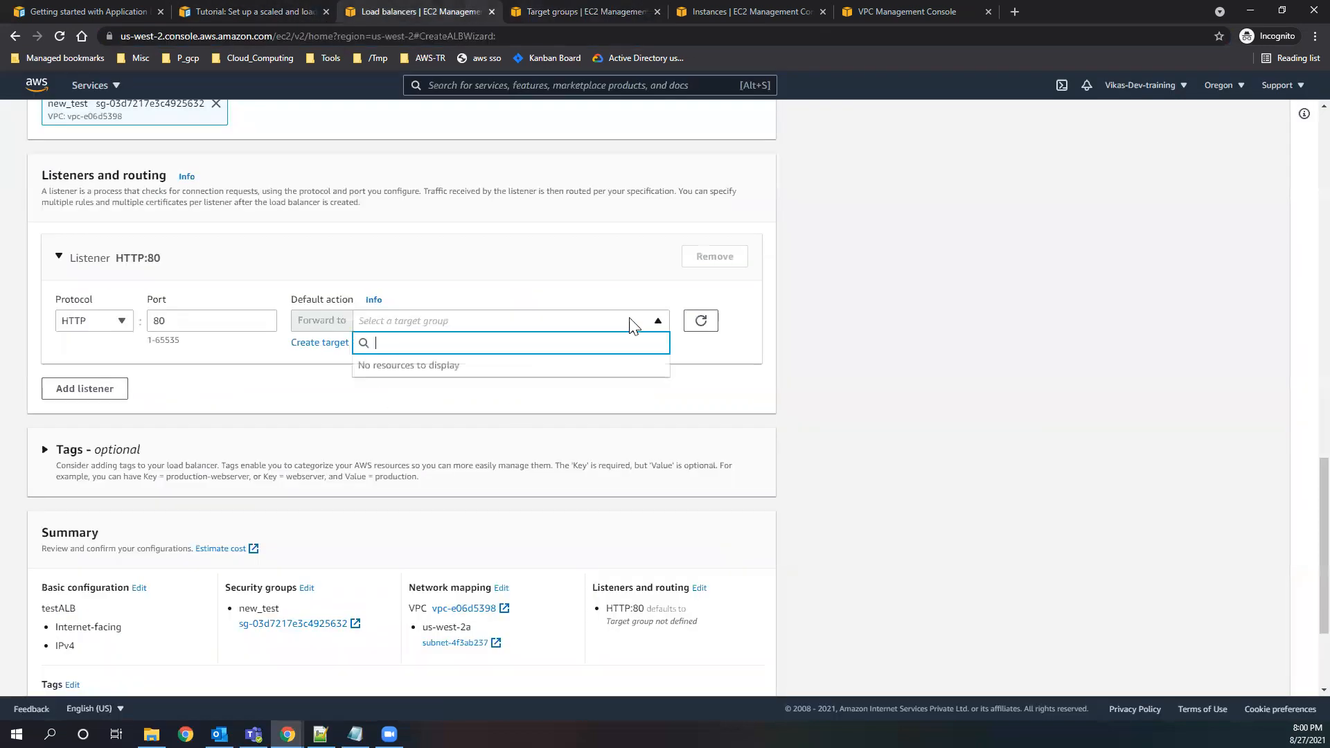
{"action": "left_click", "coordinate": [321, 375]}
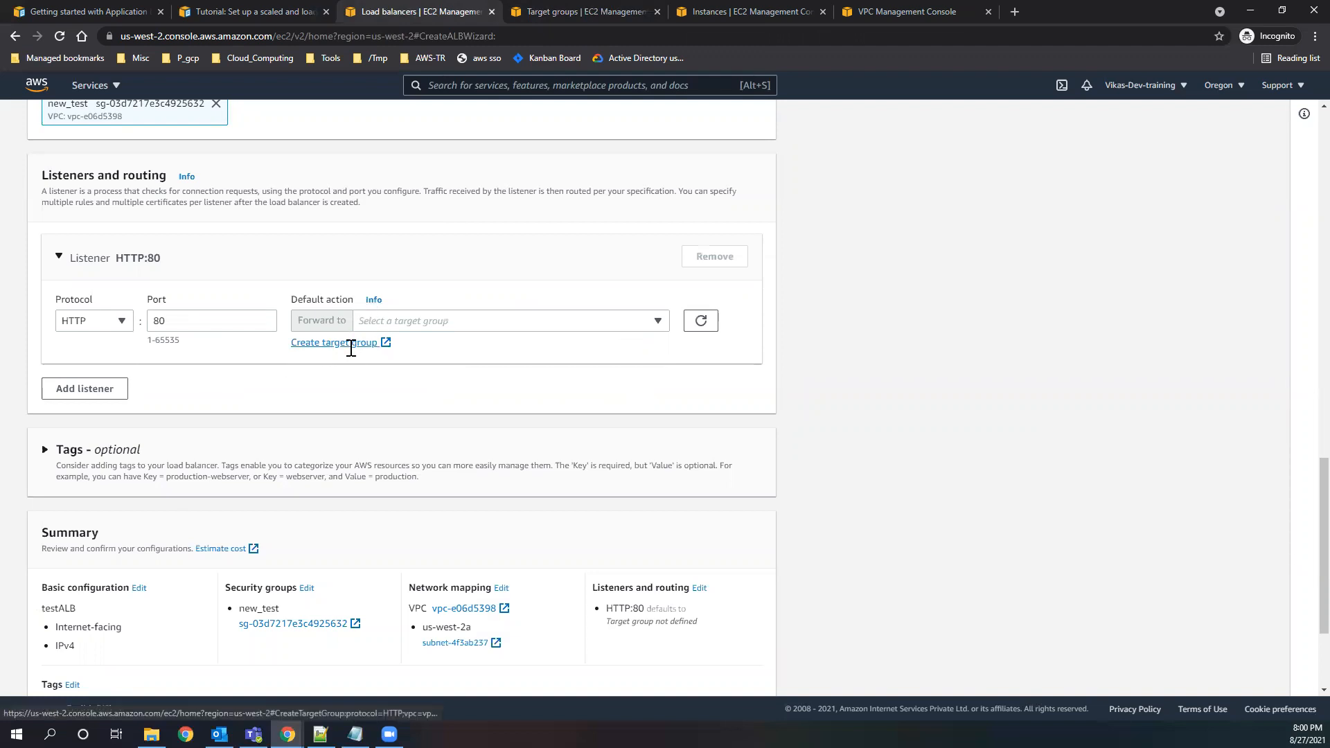
{"action": "scroll", "coordinate": [360, 507], "scroll_direction": "down", "scroll_amount": 3}
{"action": "scroll", "coordinate": [679, 516], "scroll_direction": "up", "scroll_amount": 5}
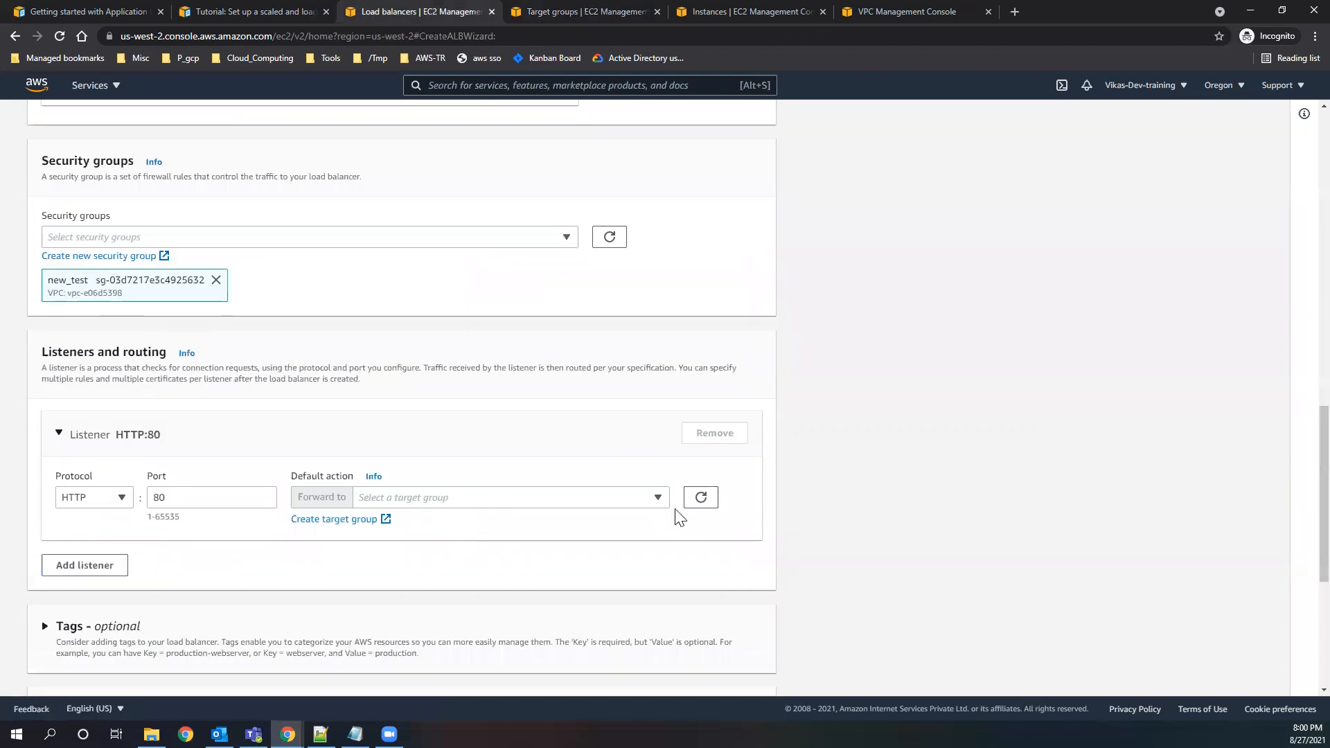
{"action": "left_click", "coordinate": [654, 499]}
Start creating a new target group from the listener's default action and name it test2.
{"action": "left_click", "coordinate": [320, 521]}
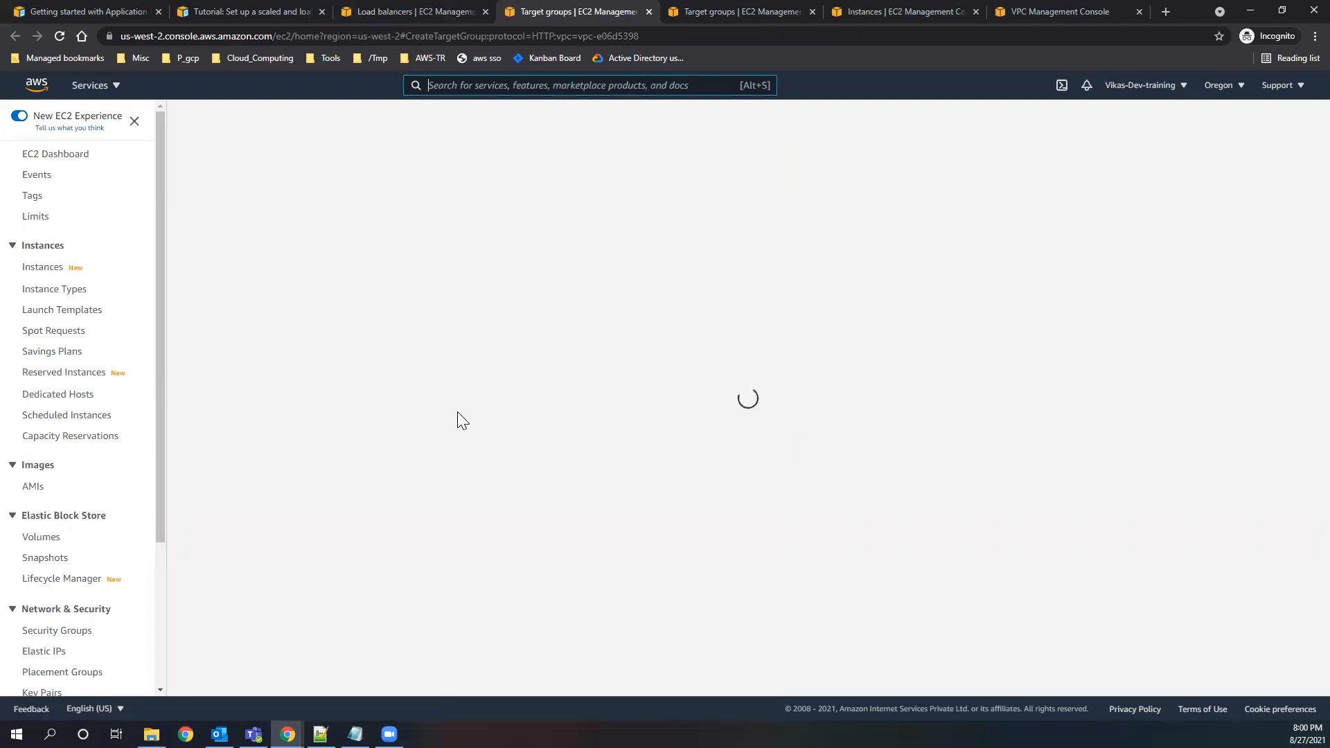
{"action": "scroll", "coordinate": [454, 425], "scroll_direction": "down", "scroll_amount": 2}
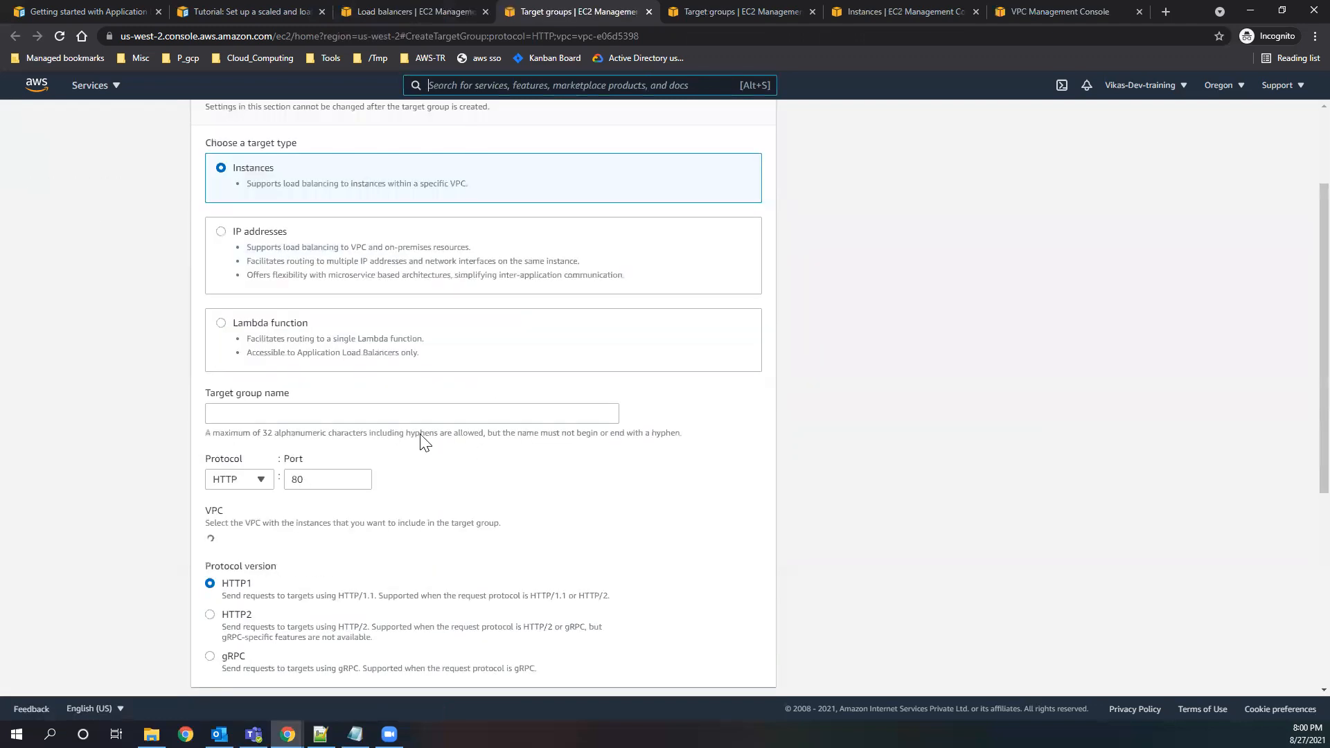
{"action": "scroll", "coordinate": [420, 441], "scroll_direction": "down", "scroll_amount": 1}
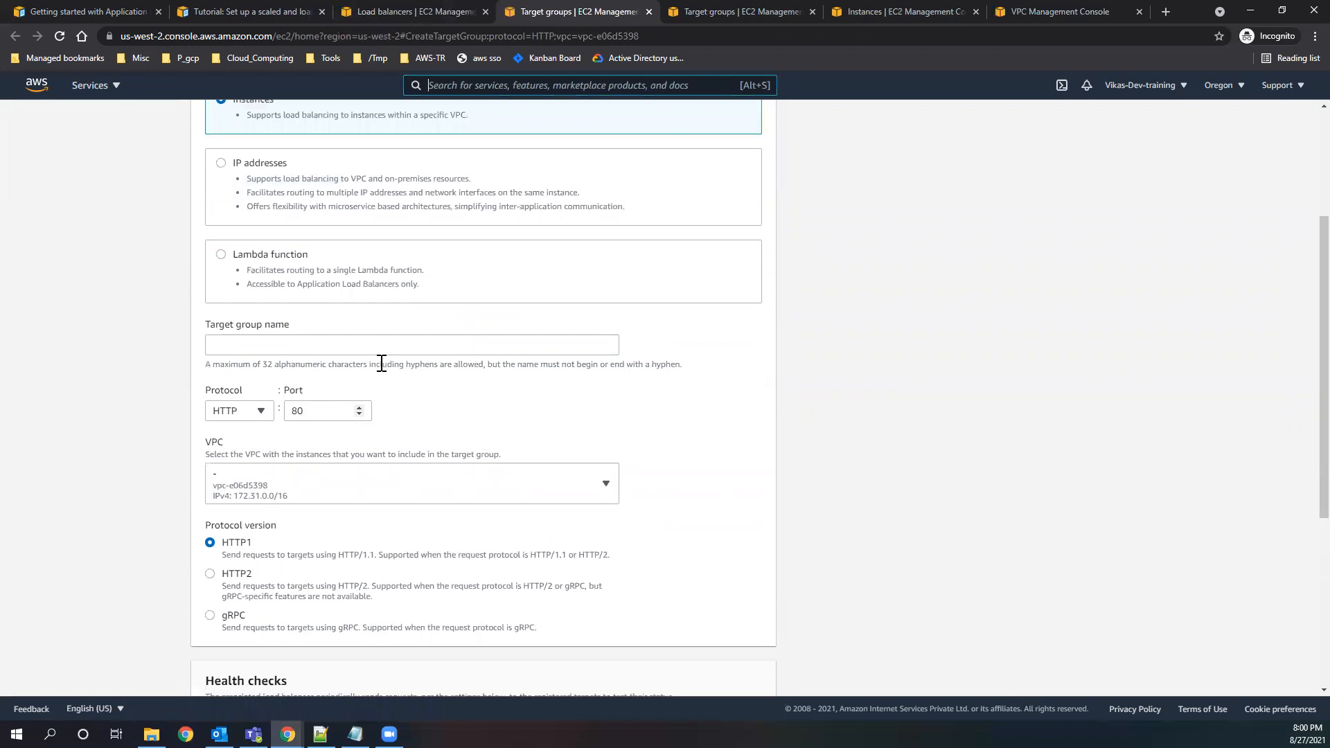
{"action": "left_click", "coordinate": [358, 344]}
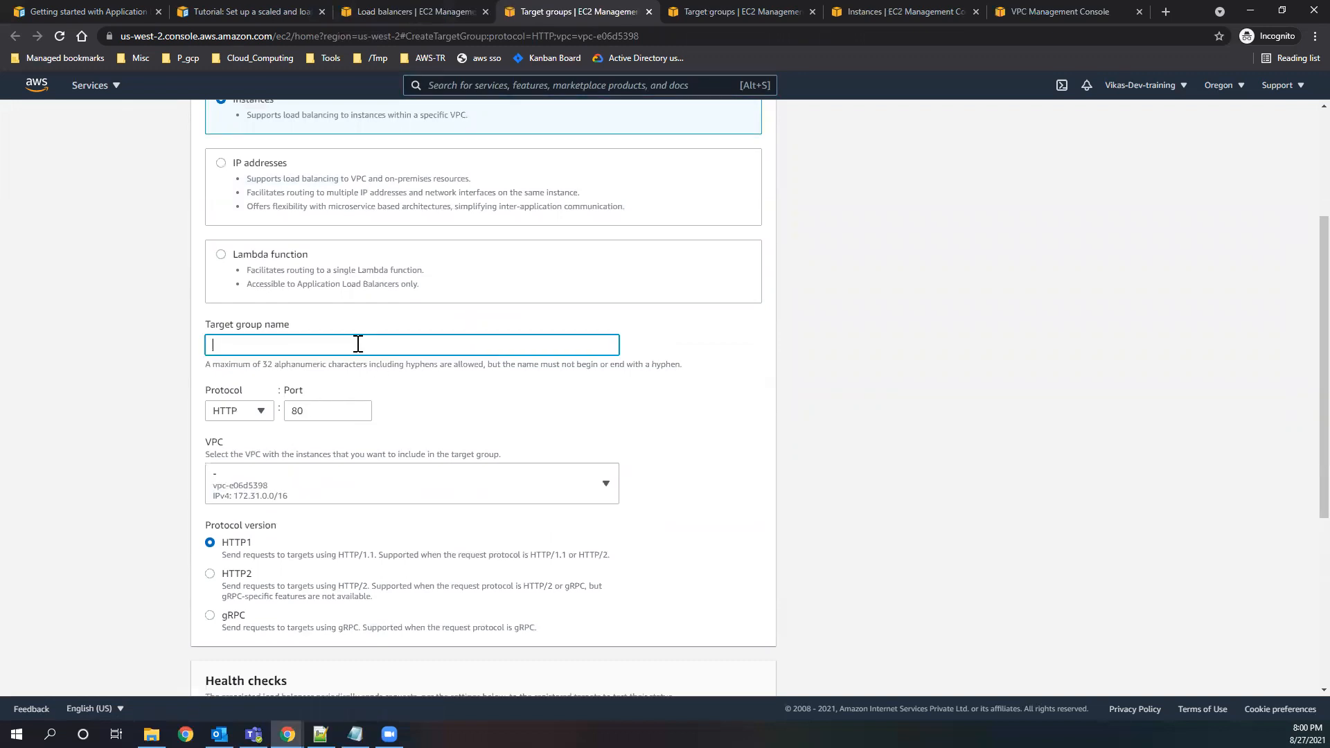
{"action": "type", "text": "test2"}
Set test2's advanced health checks to a healthy threshold of 2, 2-second timeout and 5-second interval, and proceed to target registration.
{"action": "scroll", "coordinate": [631, 469], "scroll_direction": "down", "scroll_amount": 3}
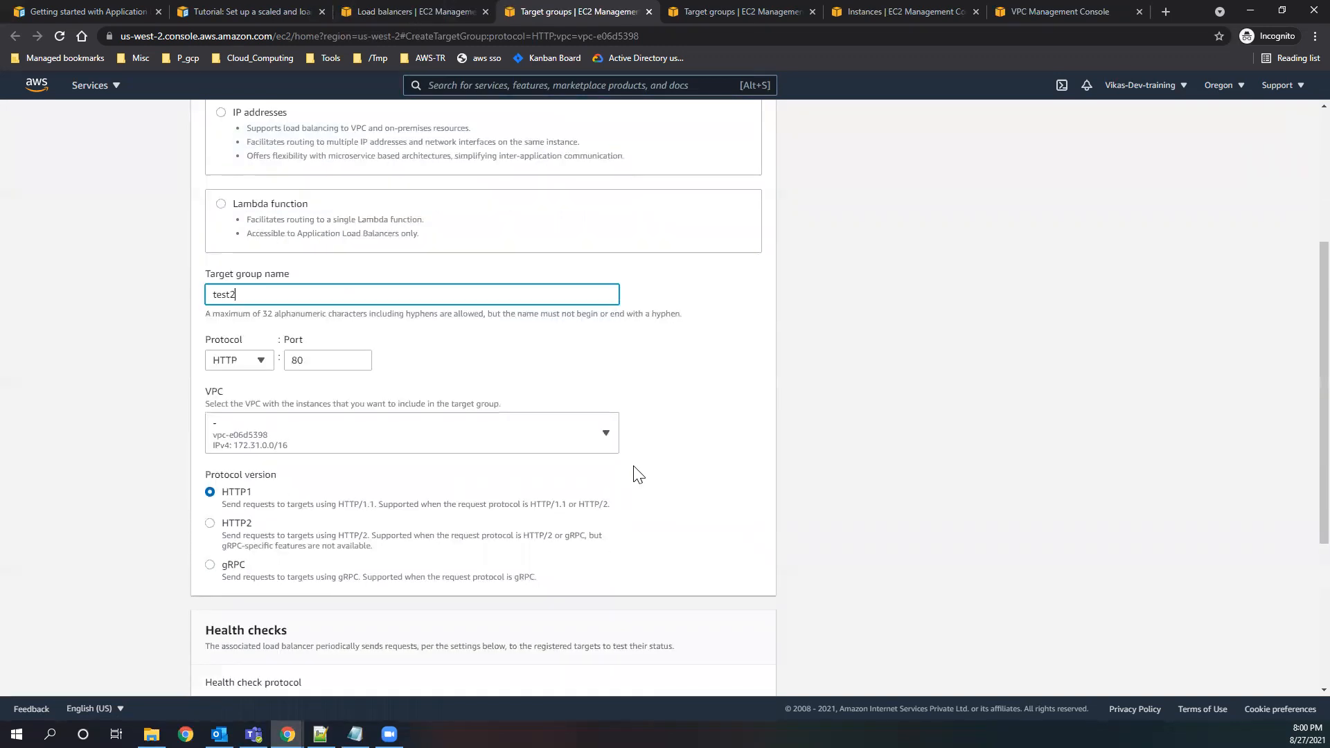
{"action": "scroll", "coordinate": [404, 525], "scroll_direction": "down", "scroll_amount": 2}
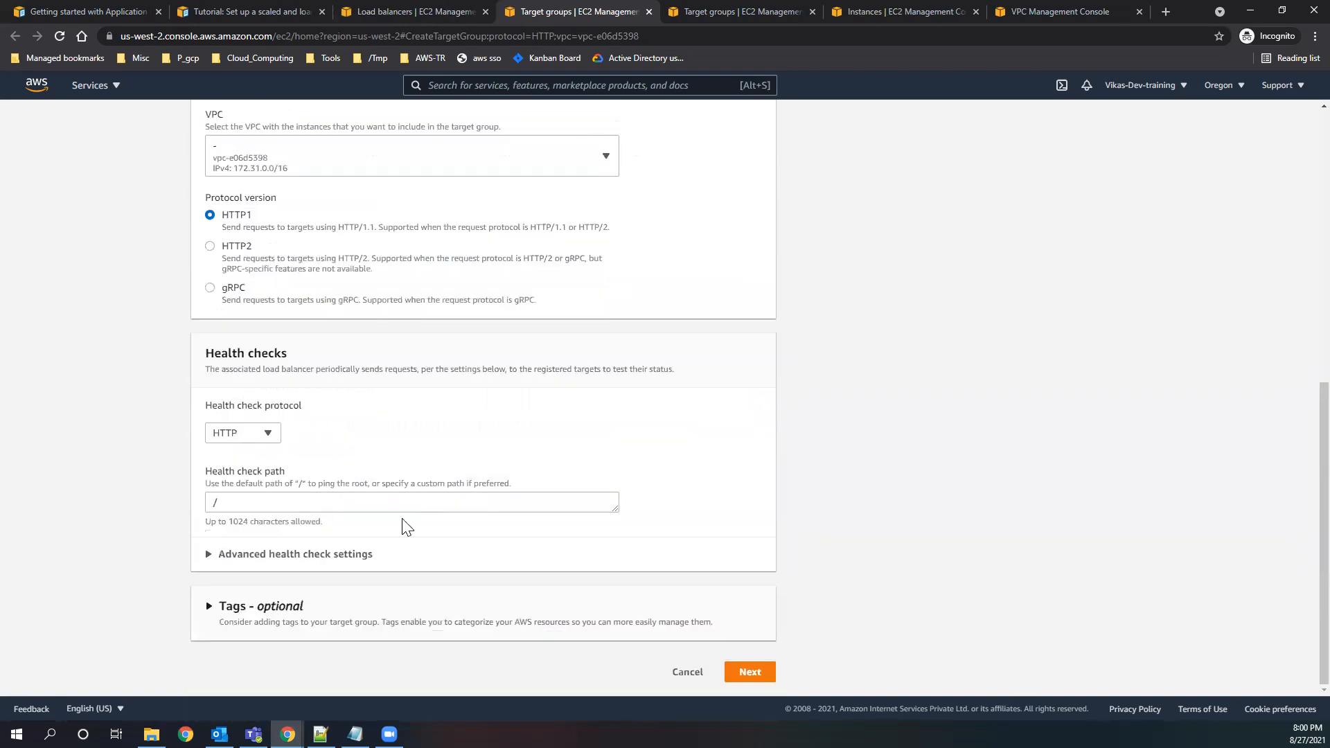
{"action": "left_click", "coordinate": [329, 553]}
{"action": "scroll", "coordinate": [579, 464], "scroll_direction": "down", "scroll_amount": 5}
{"action": "left_click_drag", "start_coordinate": [209, 346], "coordinate": [198, 348]}
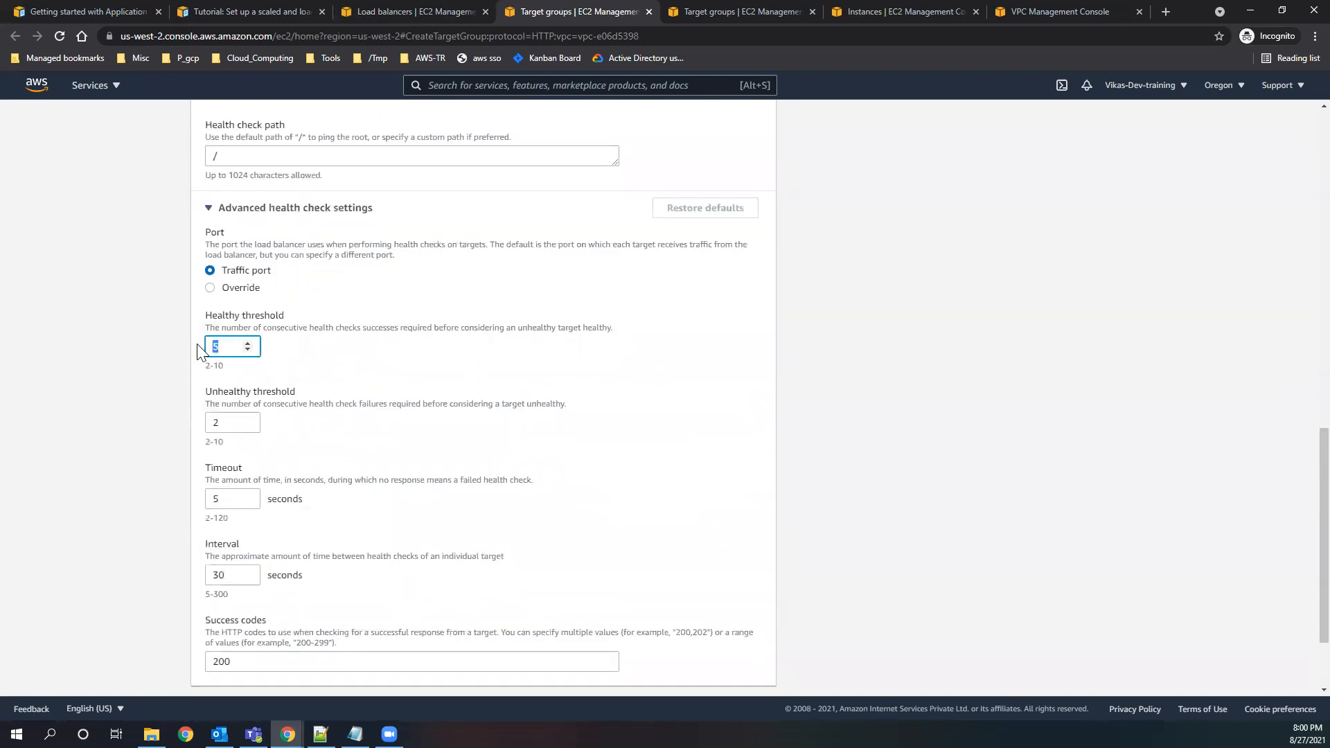
{"action": "type", "text": "2"}
{"action": "scroll", "coordinate": [229, 409], "scroll_direction": "down", "scroll_amount": 2}
{"action": "double_click", "coordinate": [217, 384]}
{"action": "type", "text": "2"}
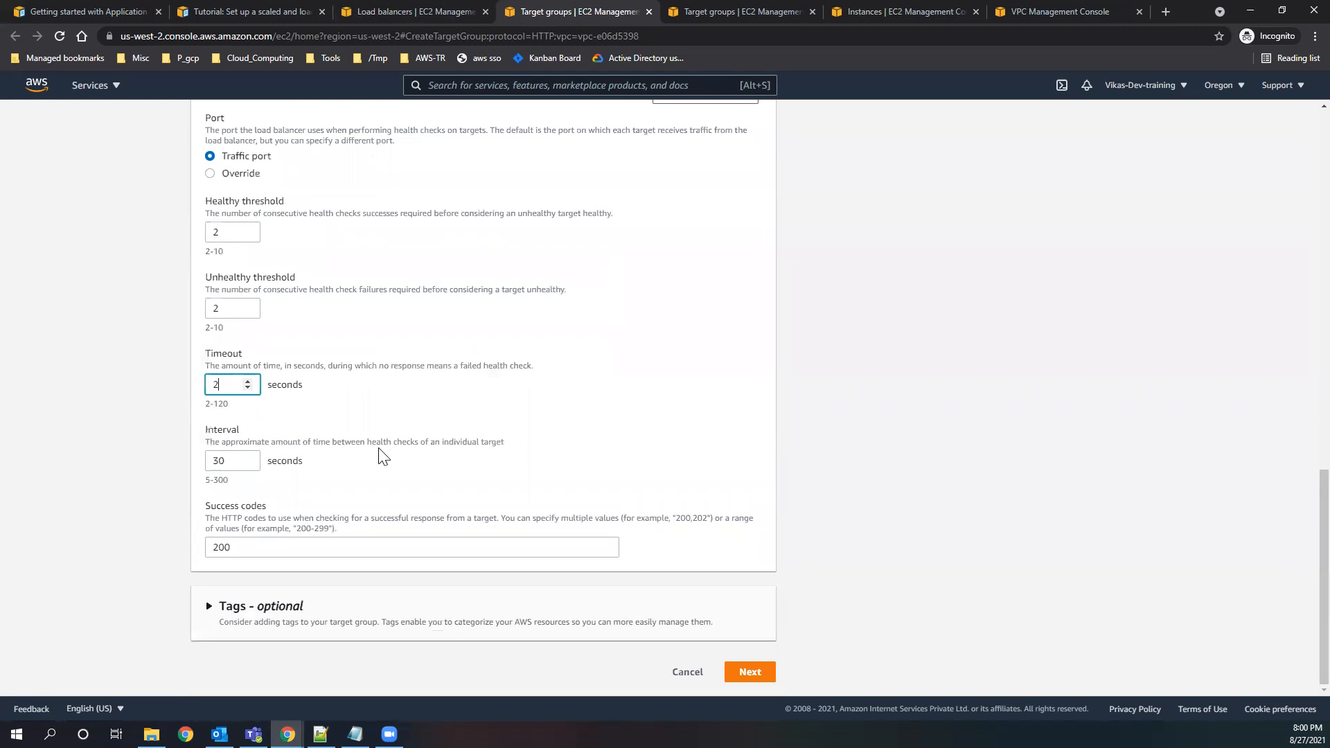
{"action": "left_click_drag", "start_coordinate": [229, 461], "coordinate": [189, 451]}
{"action": "type", "text": "5"}
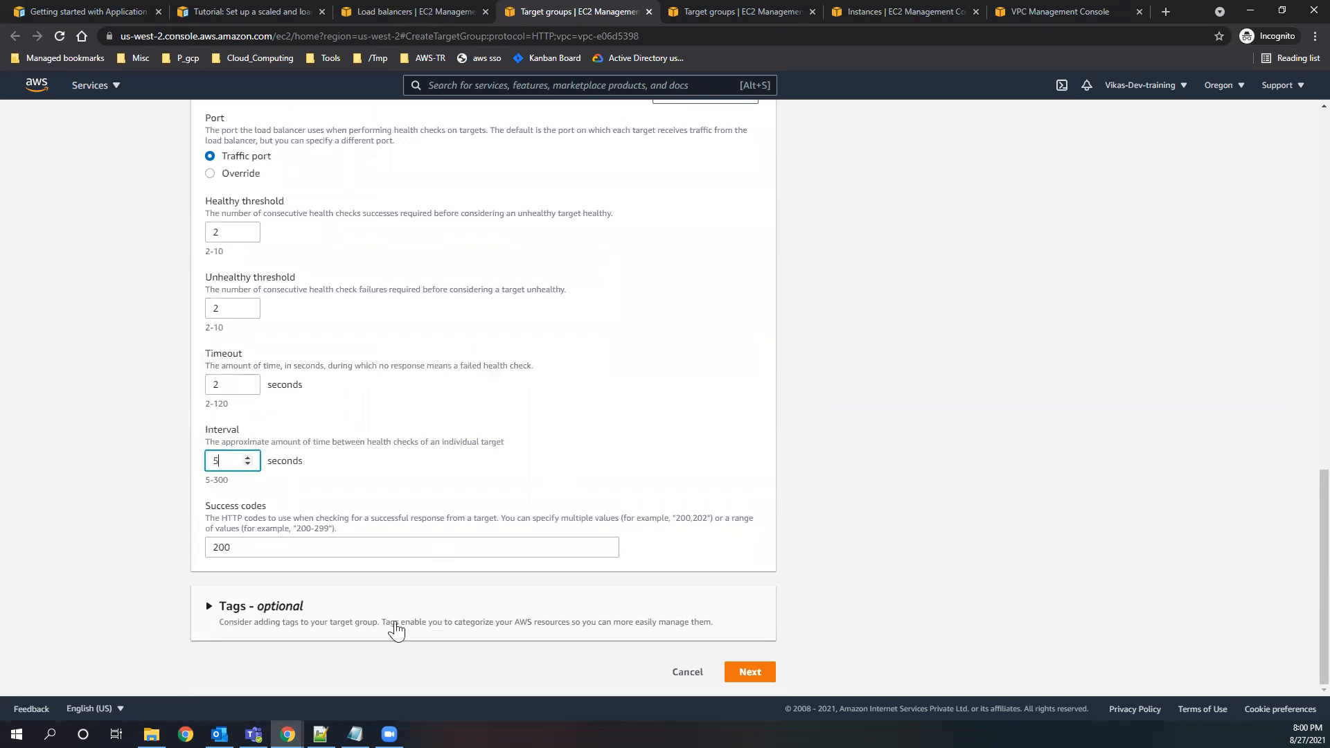
{"action": "left_click", "coordinate": [739, 667]}
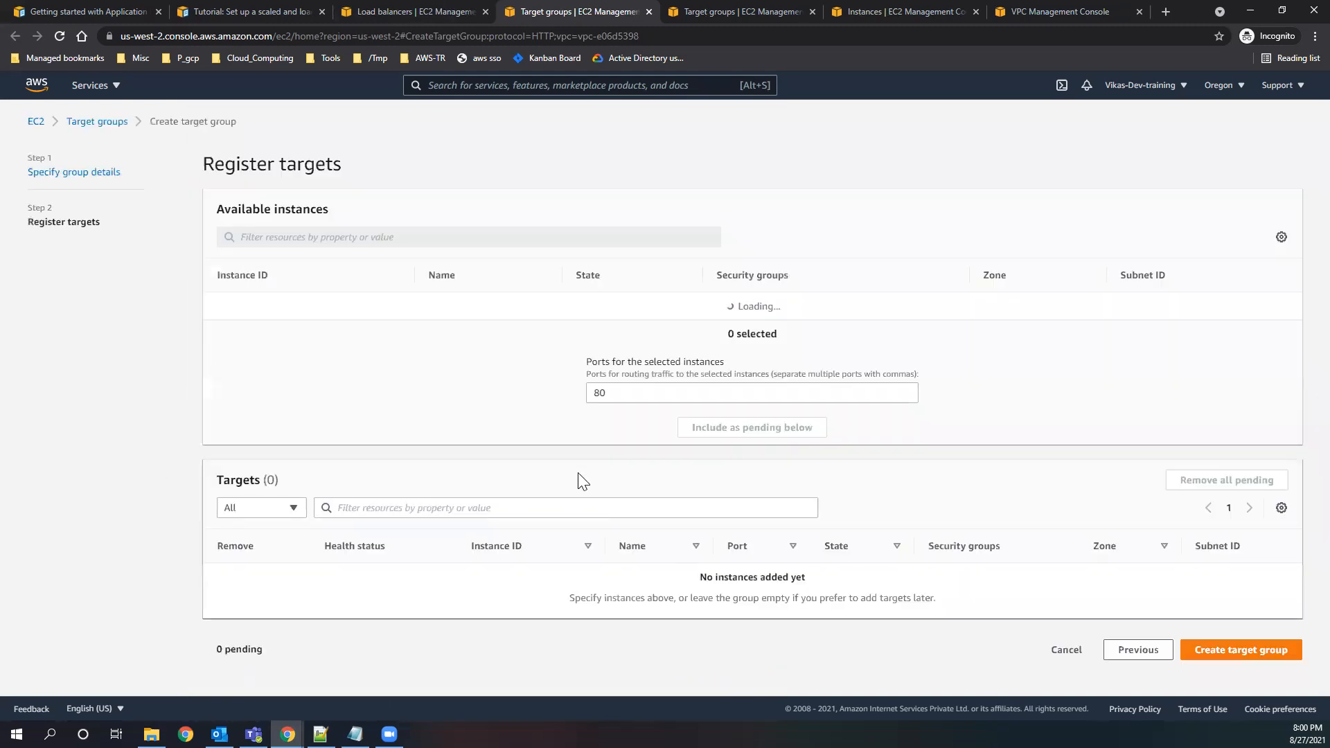
Add both Webservers instances as pending targets on port 80 and create the target group.
{"action": "left_click", "coordinate": [221, 307]}
{"action": "left_click", "coordinate": [221, 334]}
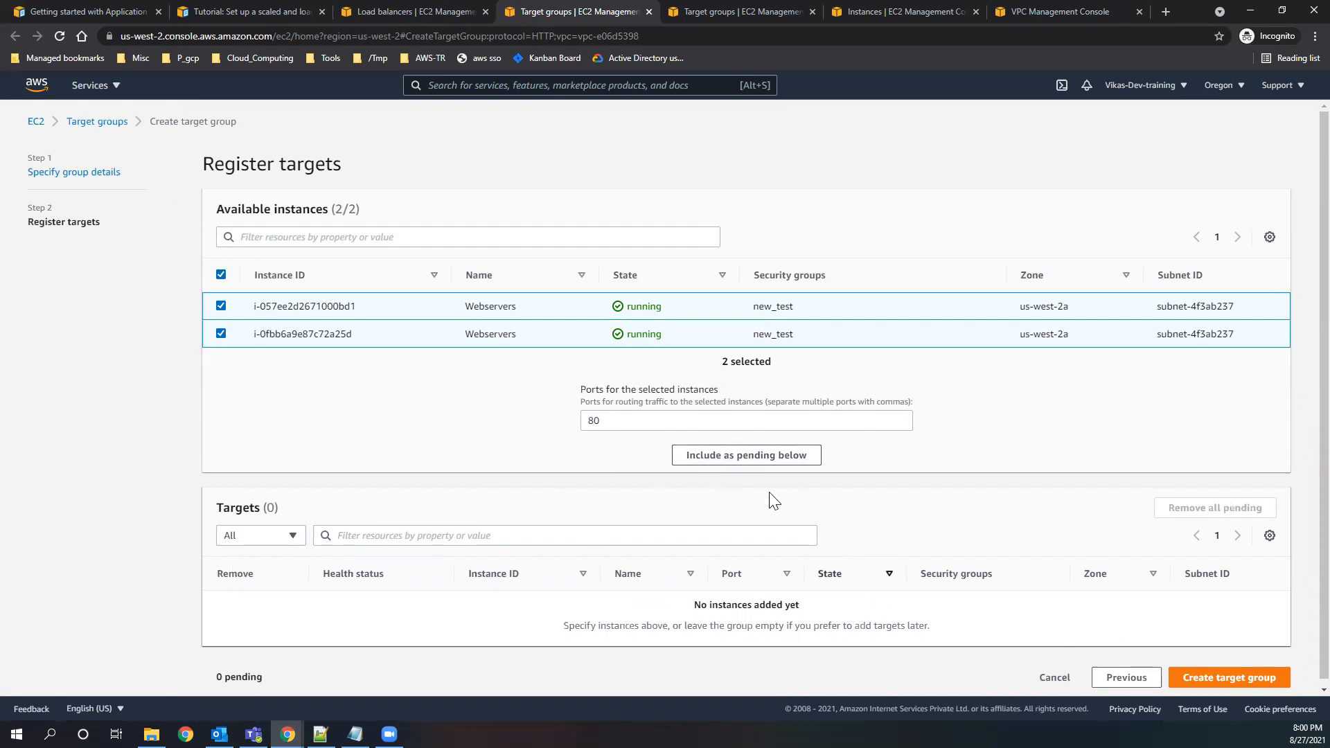
{"action": "left_click", "coordinate": [744, 457]}
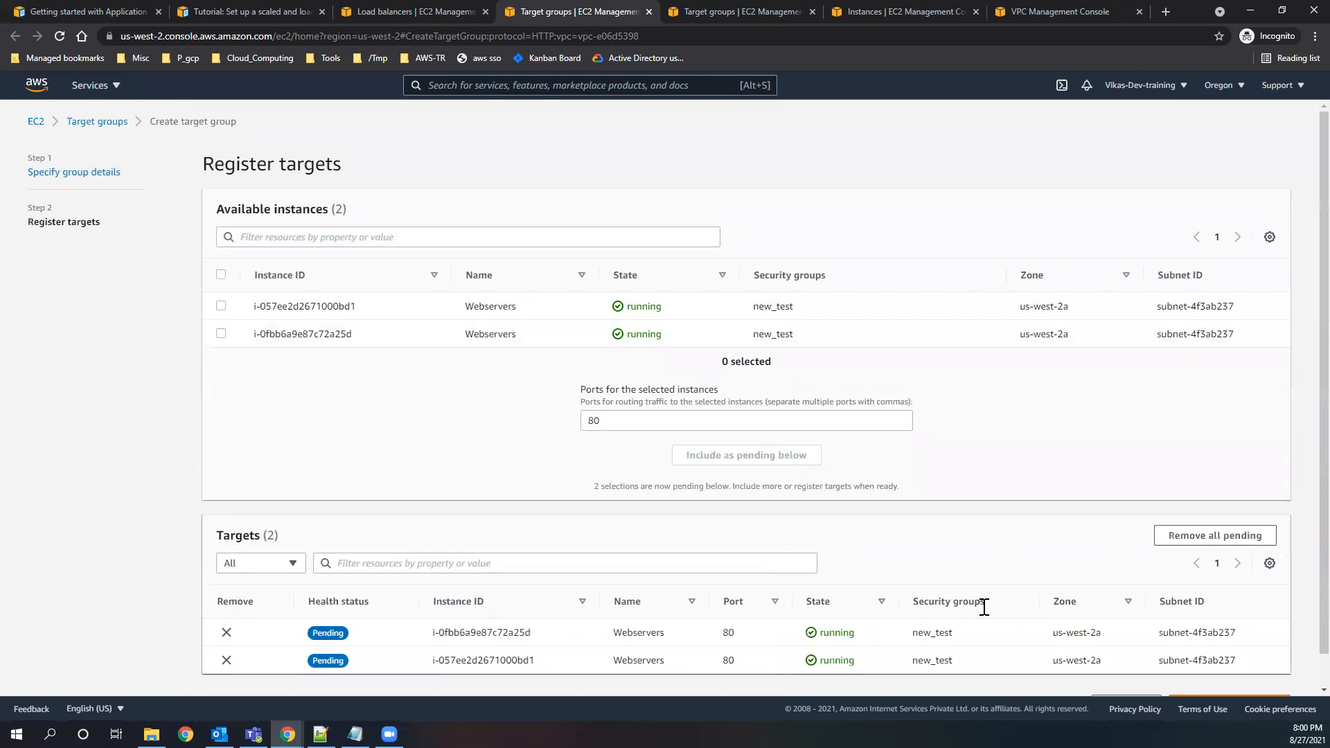
{"action": "scroll", "coordinate": [980, 613], "scroll_direction": "down", "scroll_amount": 1}
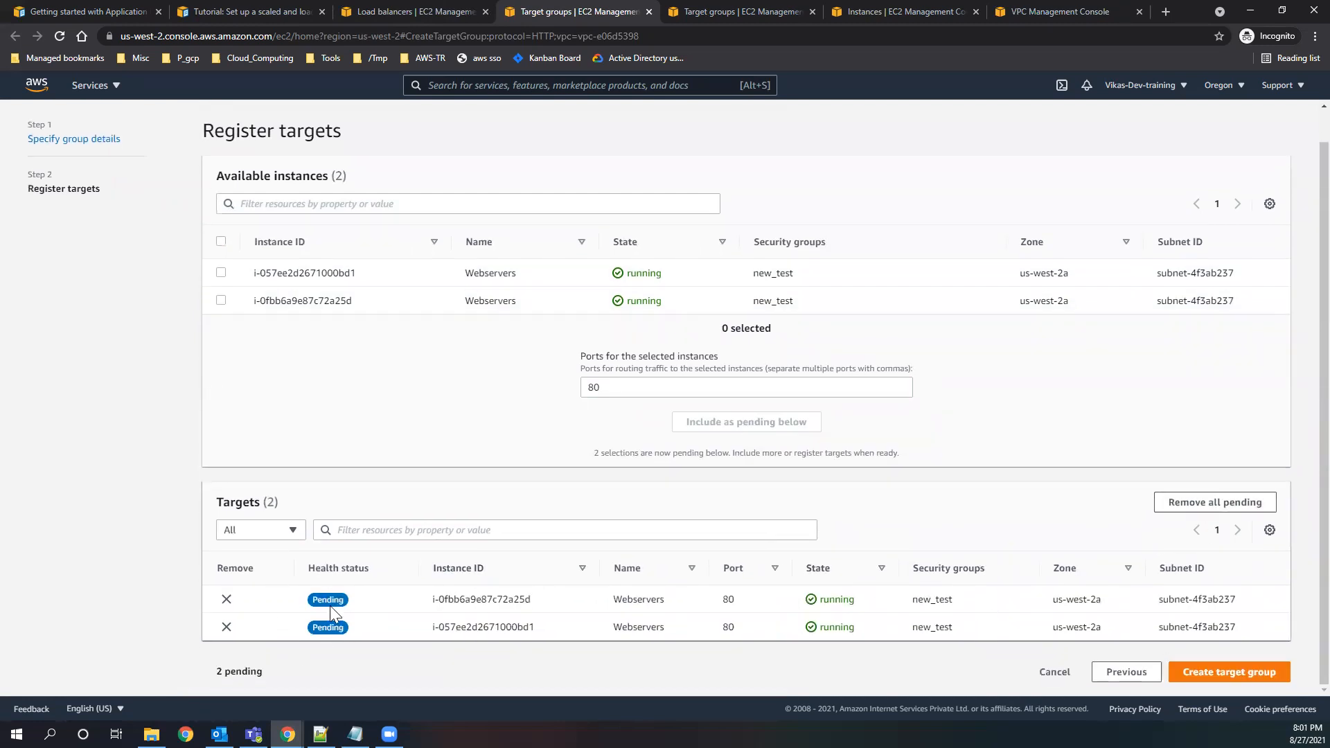
{"action": "left_click", "coordinate": [1229, 676]}
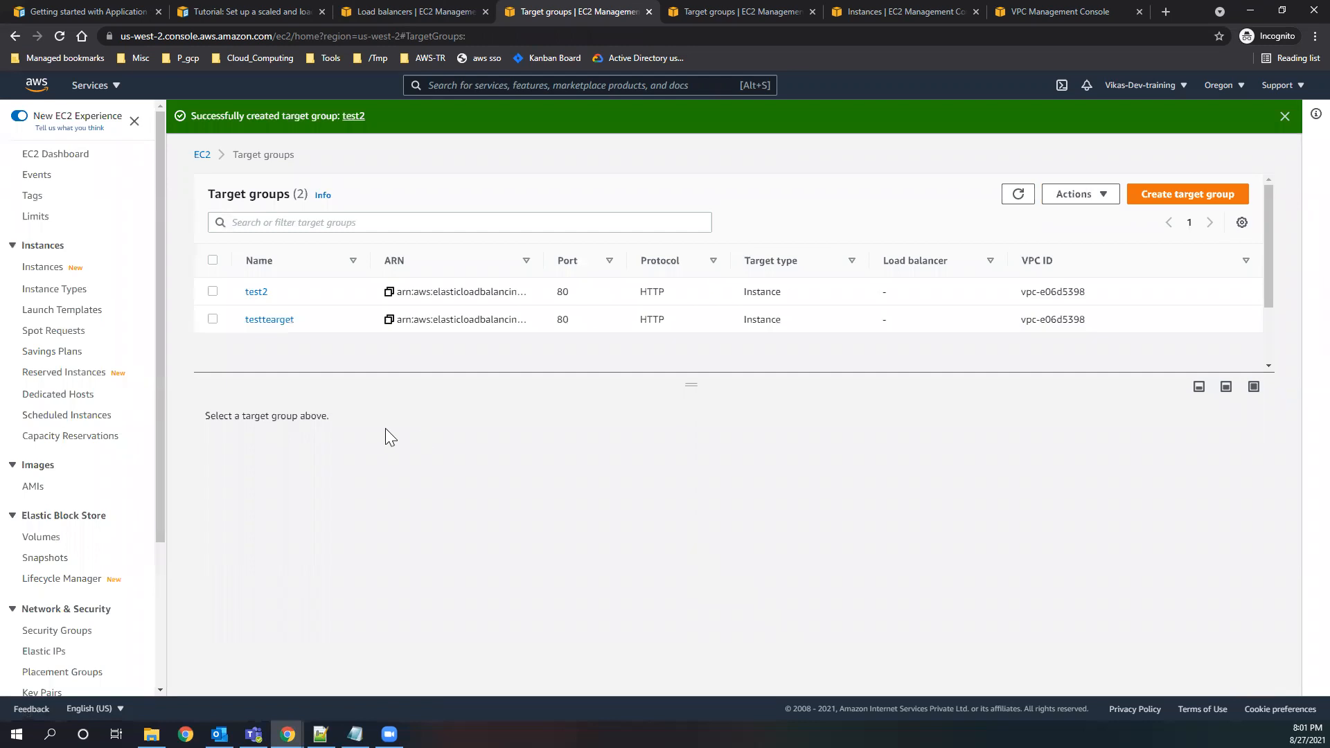
Refresh the target group lists and check which groups the HTTP:80 listener can forward to.
{"action": "left_click", "coordinate": [1018, 194]}
{"action": "left_click", "coordinate": [437, 10]}
{"action": "left_click", "coordinate": [657, 498]}
{"action": "left_click", "coordinate": [701, 497]}
{"action": "left_click", "coordinate": [657, 498]}
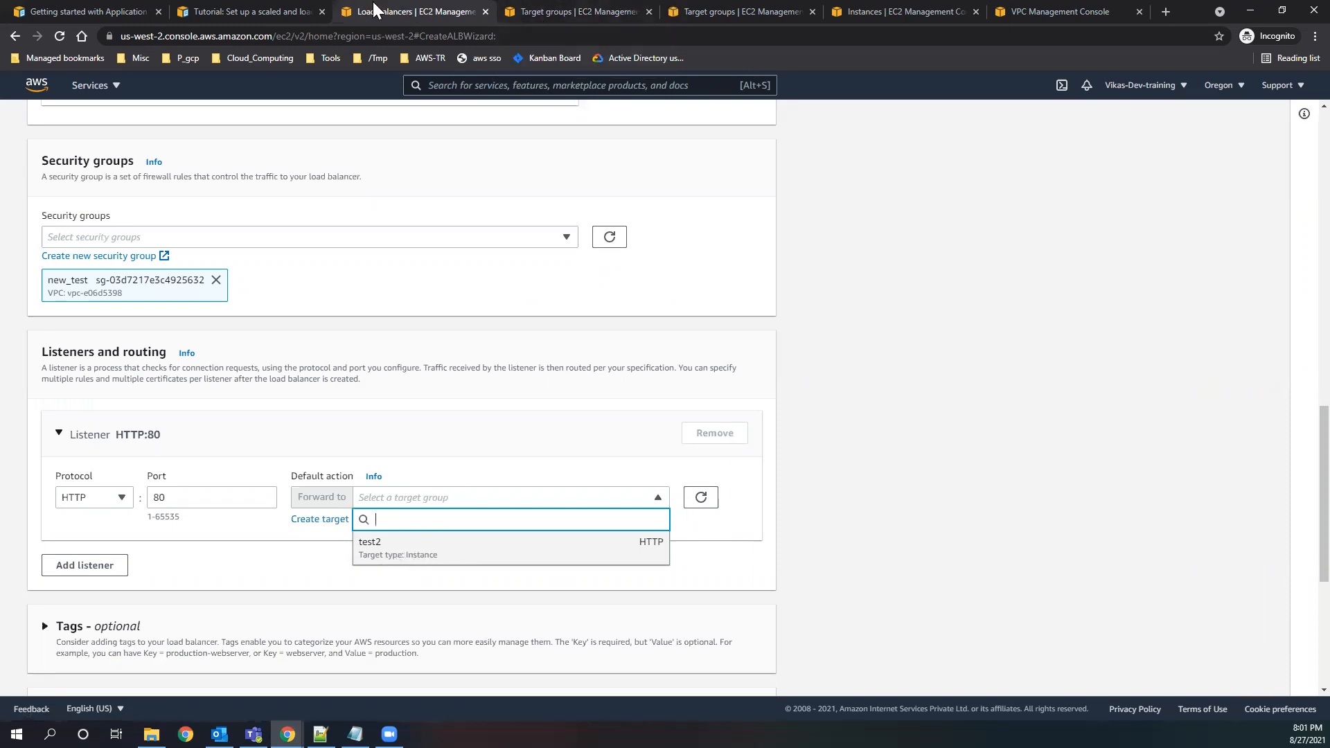
Delete the testtearget target group.
{"action": "left_click", "coordinate": [547, 16]}
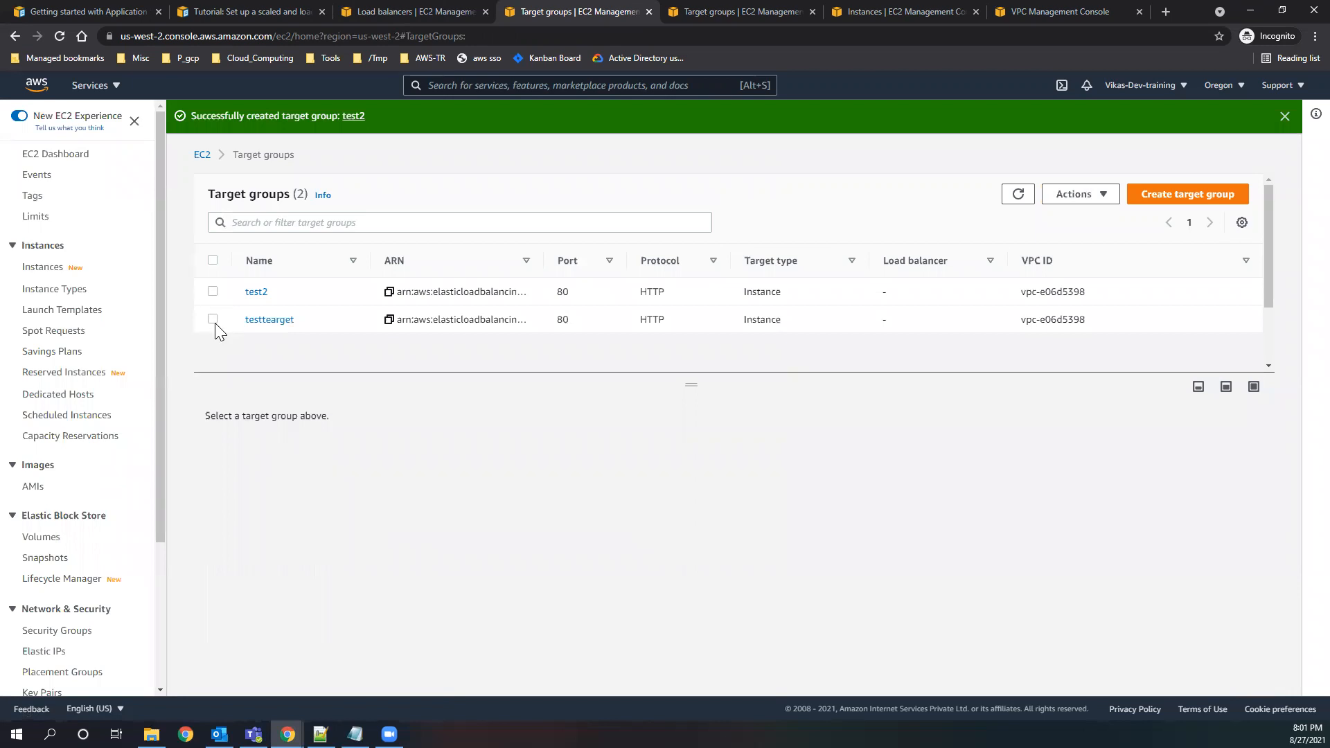
{"action": "left_click", "coordinate": [213, 321]}
{"action": "left_click", "coordinate": [1076, 197]}
{"action": "left_click", "coordinate": [1070, 216]}
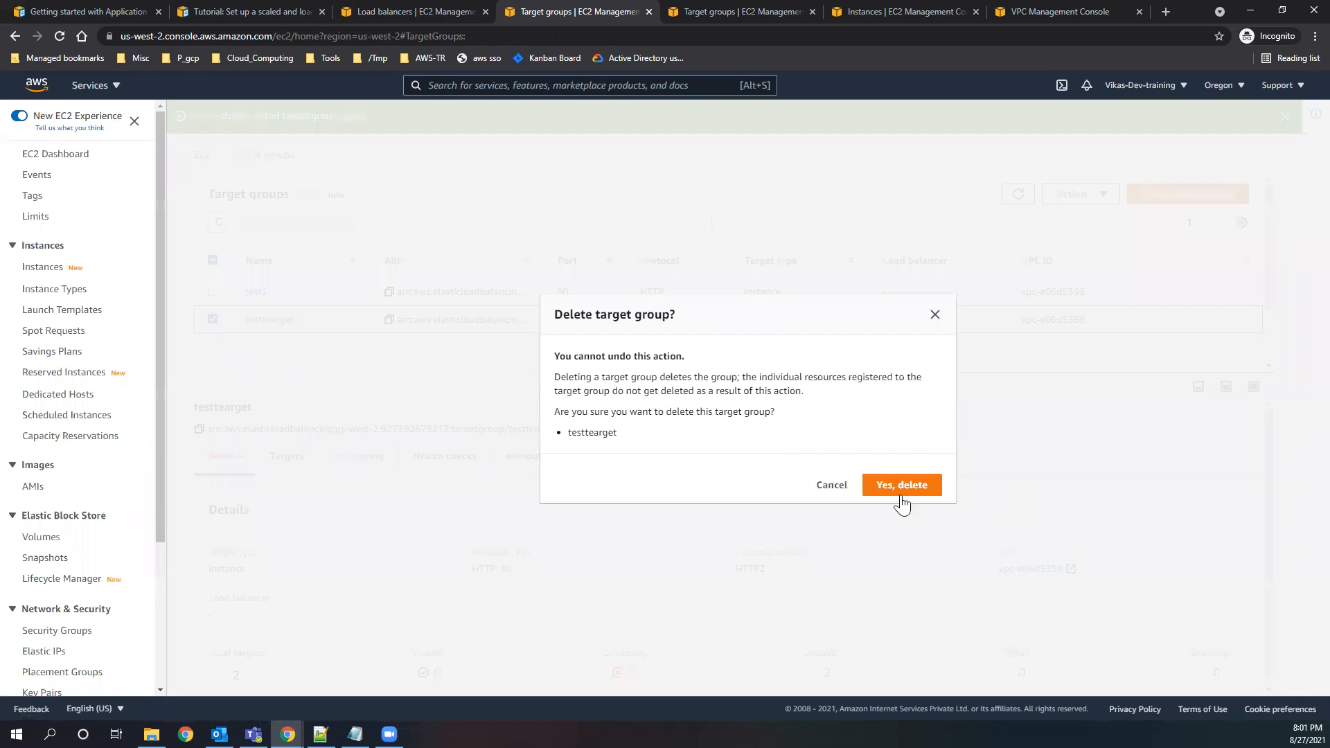
{"action": "left_click", "coordinate": [888, 484]}
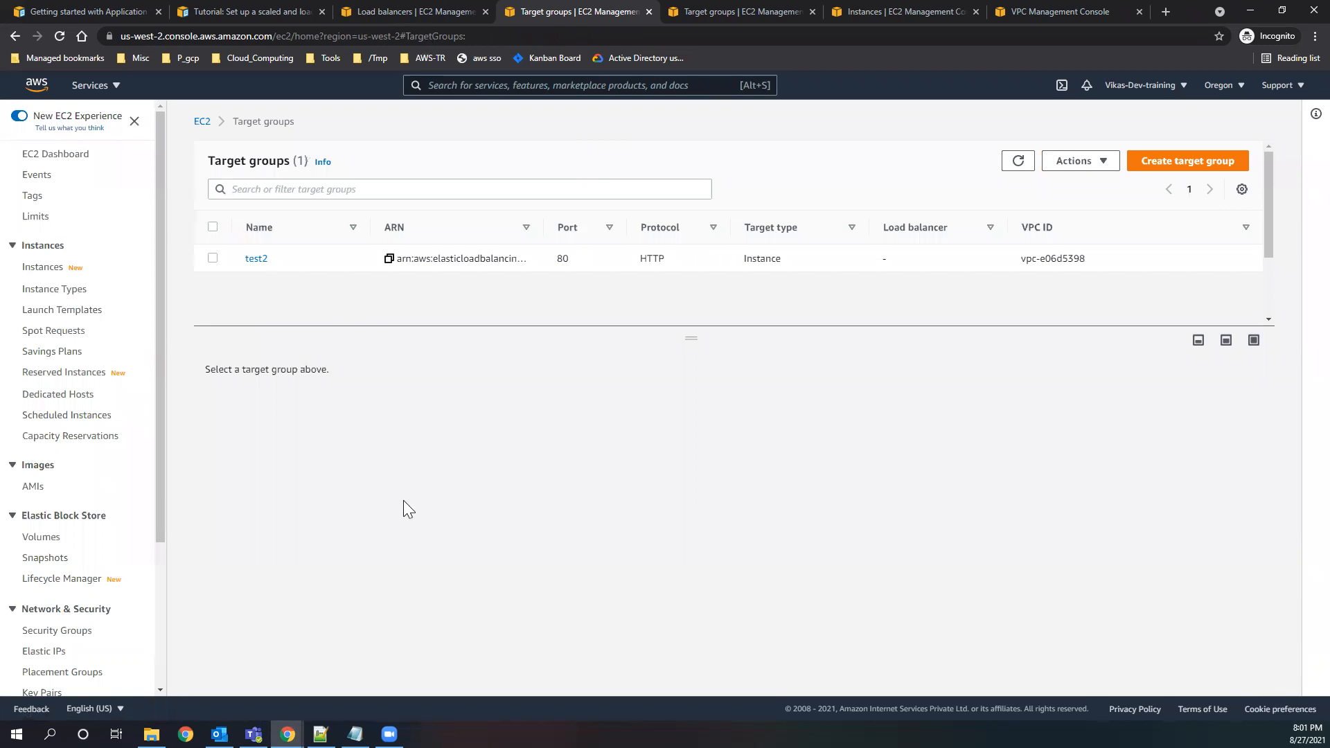
Set the HTTP:80 listener to forward to test2 and try to create the load balancer.
{"action": "key", "text": "ctrl+shift+Tab"}
{"action": "left_click", "coordinate": [600, 499]}
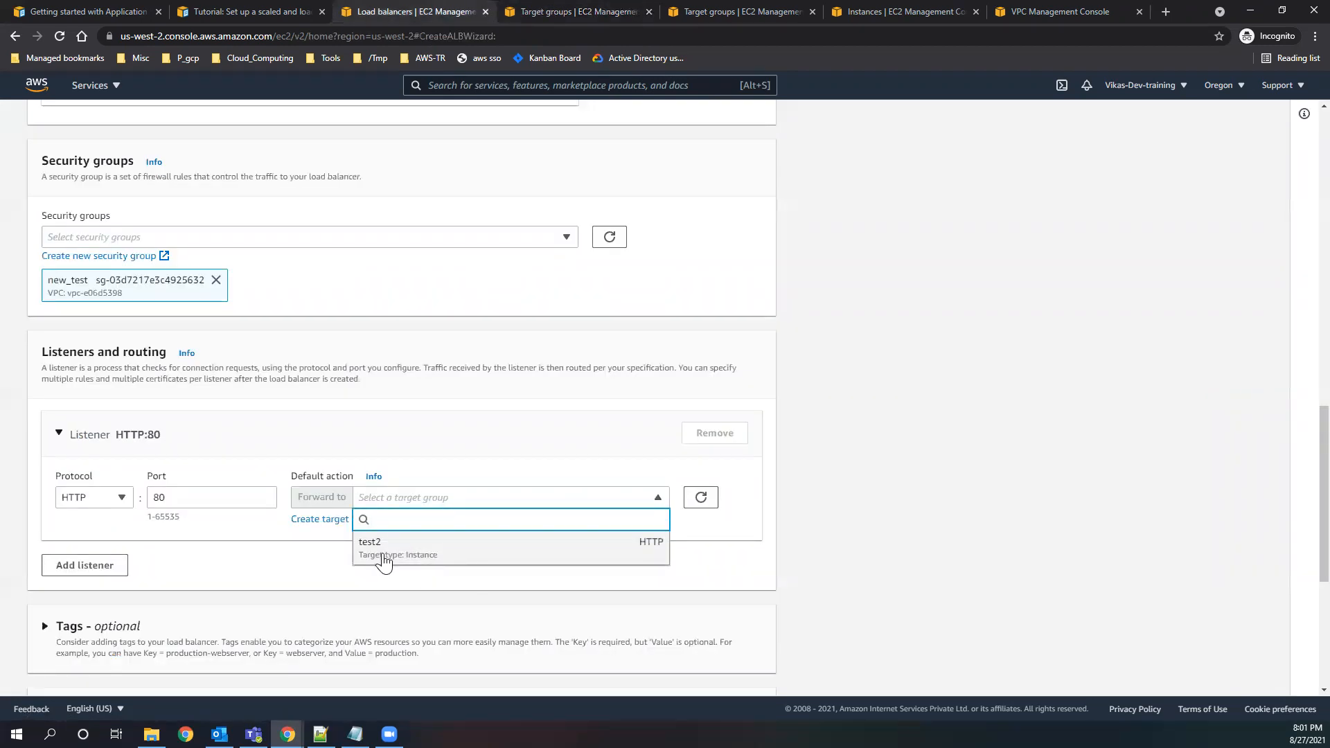
{"action": "left_click", "coordinate": [421, 549]}
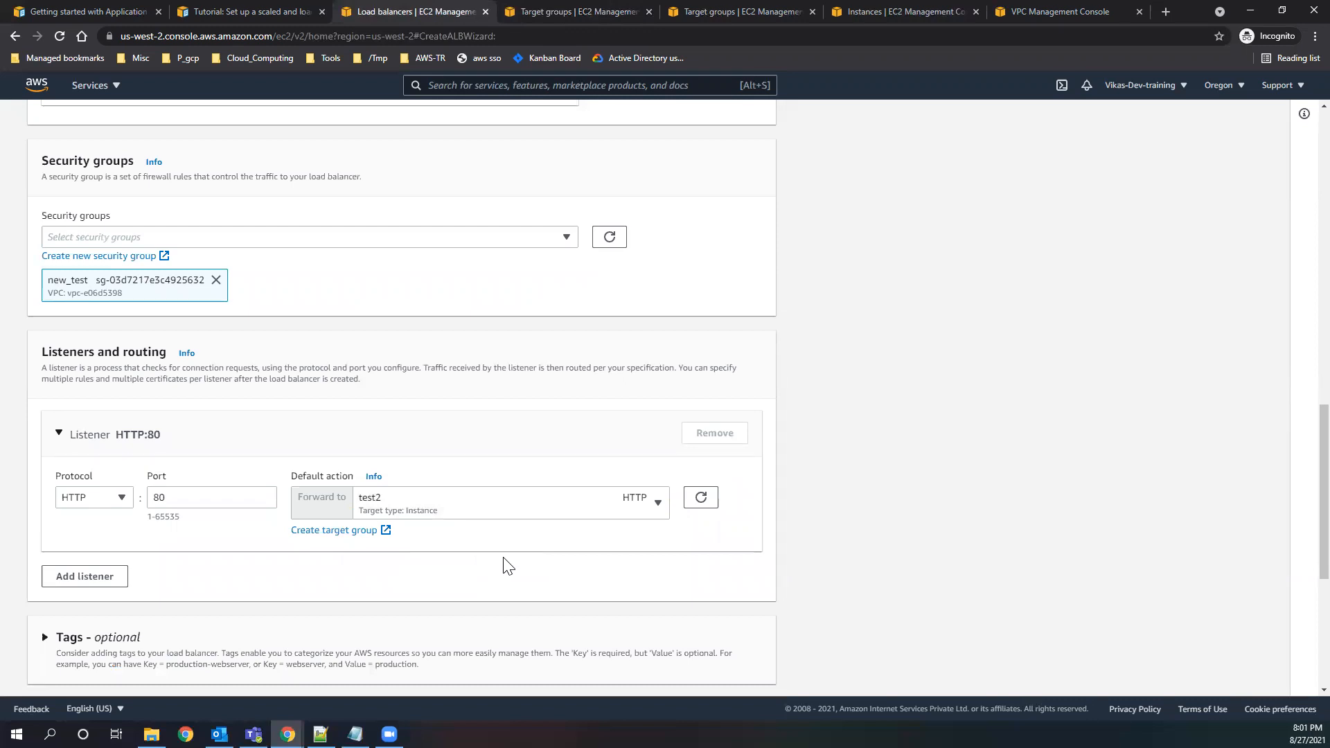
{"action": "scroll", "coordinate": [504, 566], "scroll_direction": "down", "scroll_amount": 4}
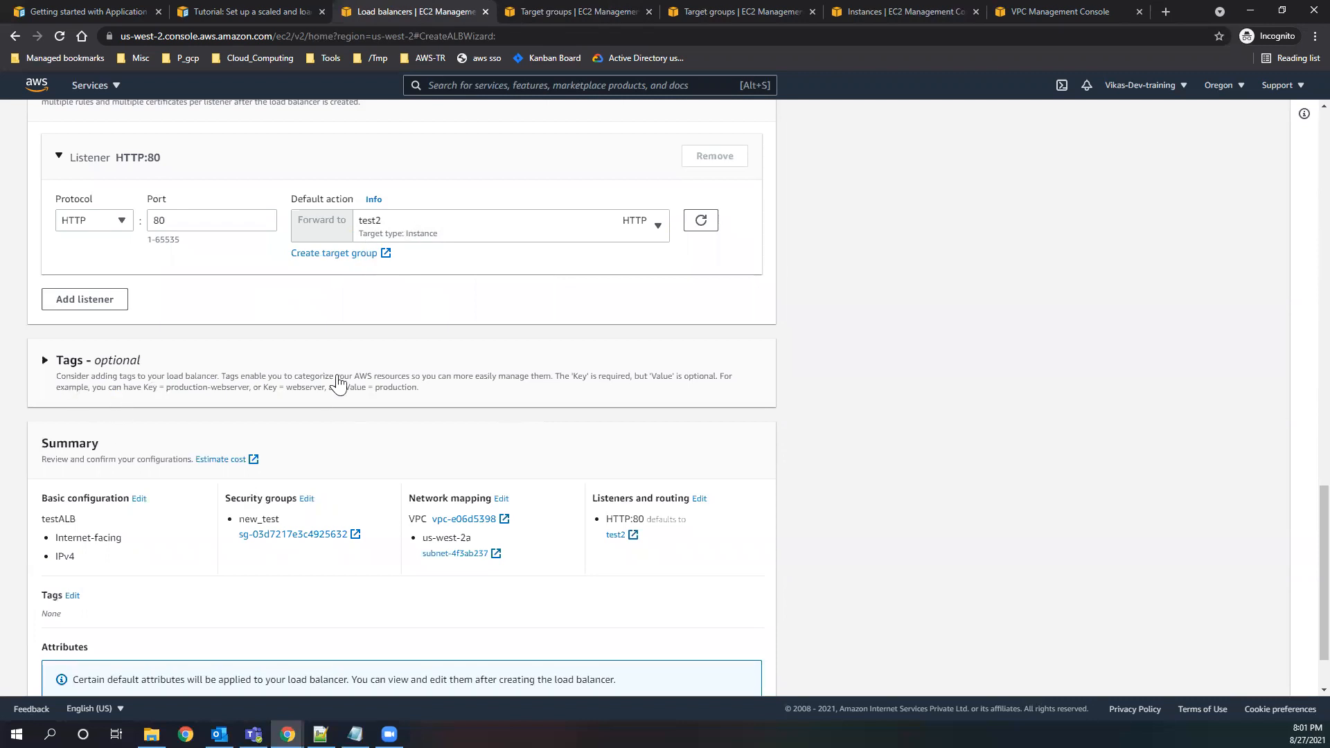
{"action": "scroll", "coordinate": [184, 543], "scroll_direction": "down", "scroll_amount": 2}
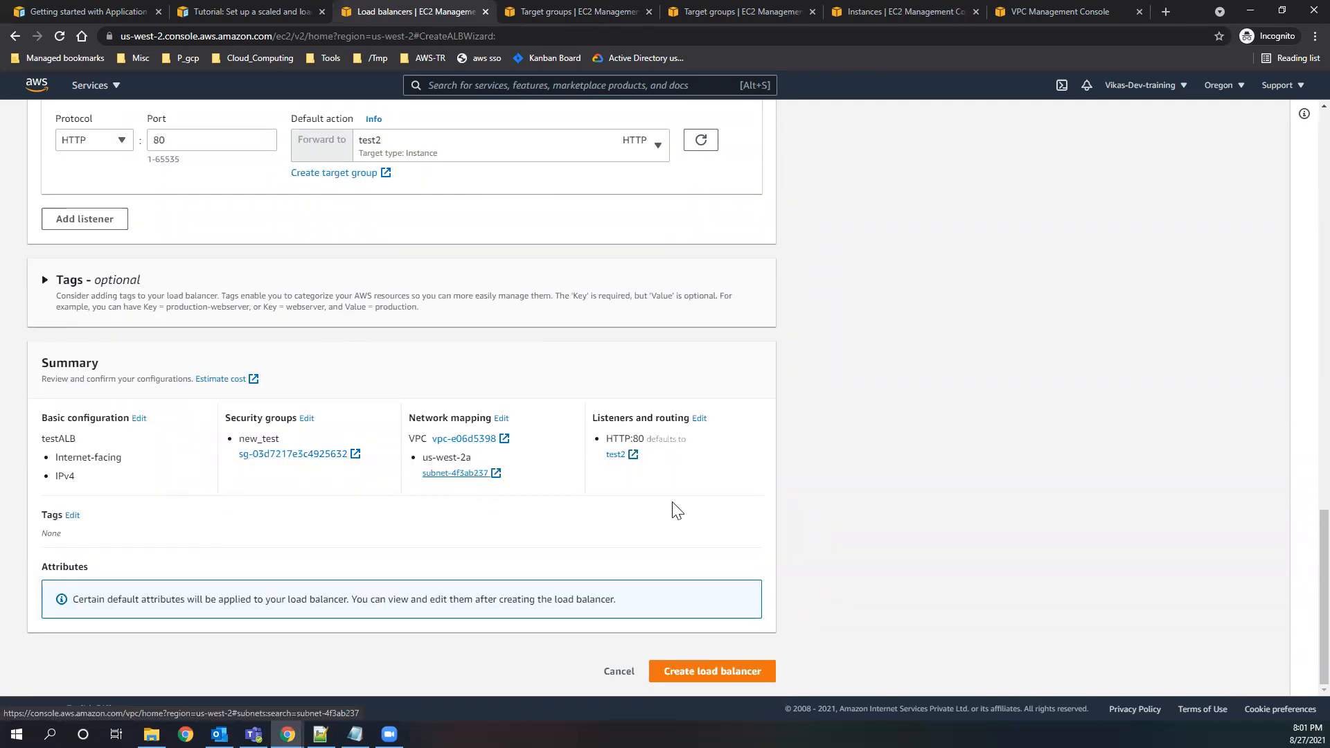
{"action": "left_click", "coordinate": [722, 674]}
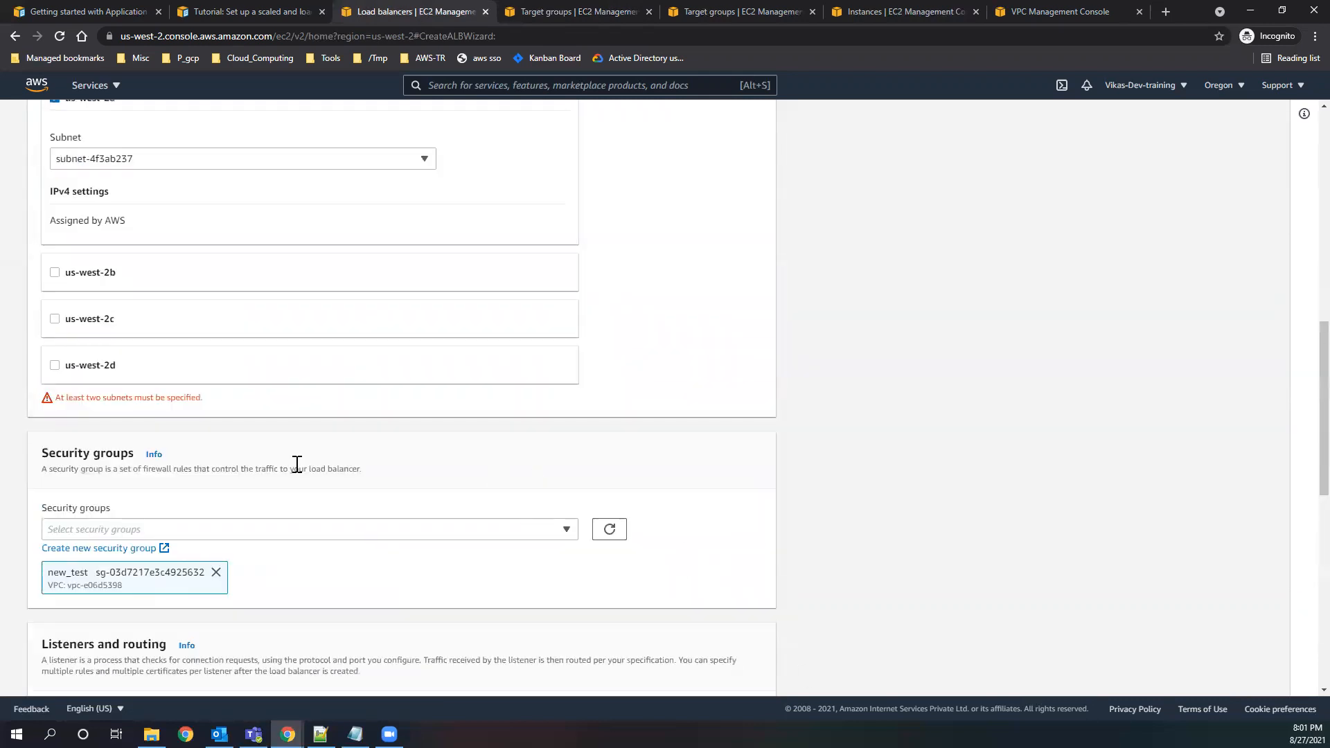
Add the us-west-2b zone with subnet-a778cded to the network mapping and create the load balancer.
{"action": "left_click", "coordinate": [55, 275]}
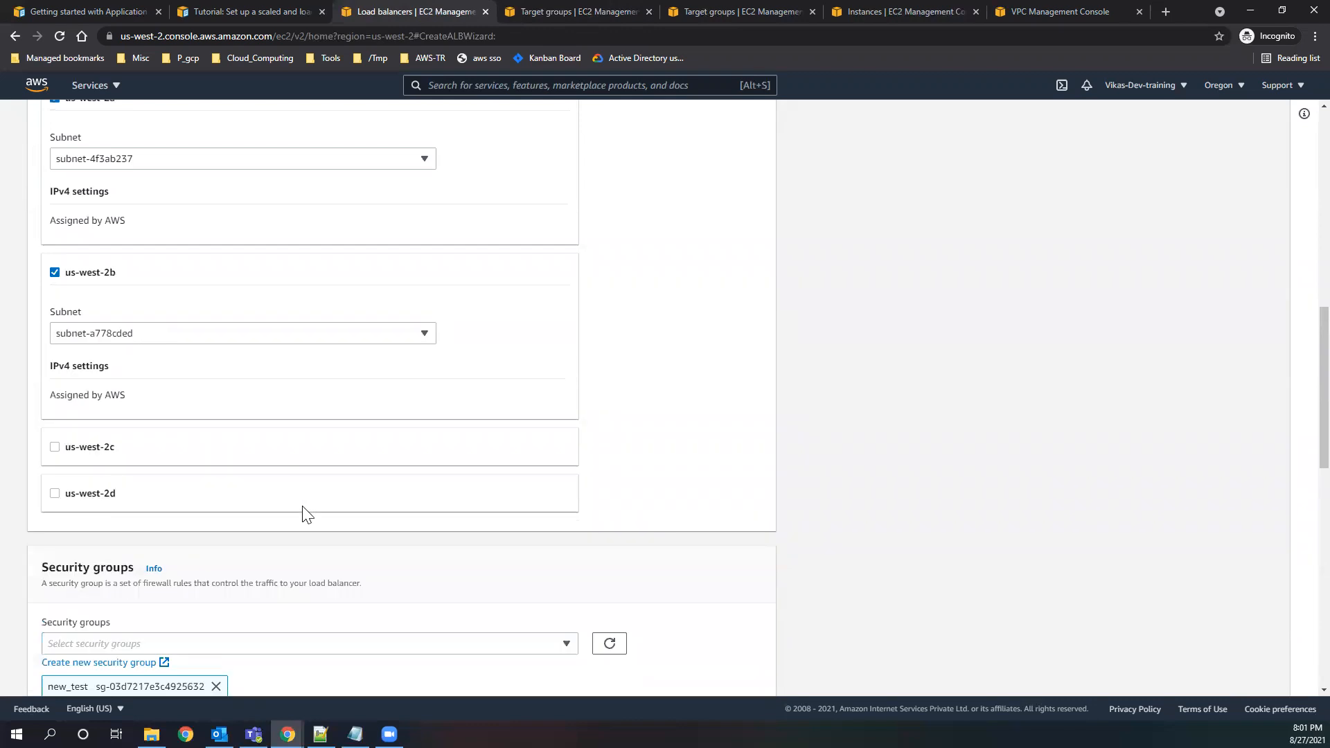
{"action": "scroll", "coordinate": [111, 405], "scroll_direction": "up", "scroll_amount": 3}
{"action": "scroll", "coordinate": [256, 554], "scroll_direction": "down", "scroll_amount": 14}
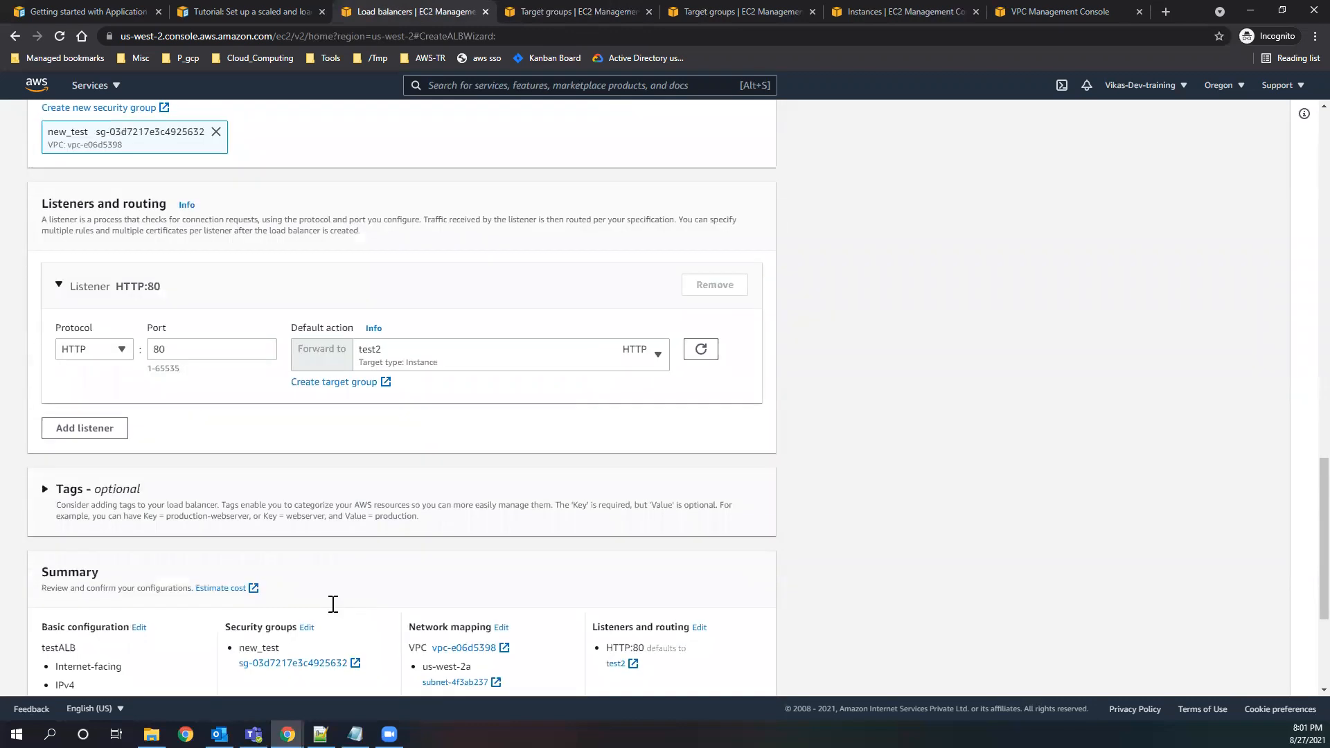
{"action": "left_click", "coordinate": [714, 677]}
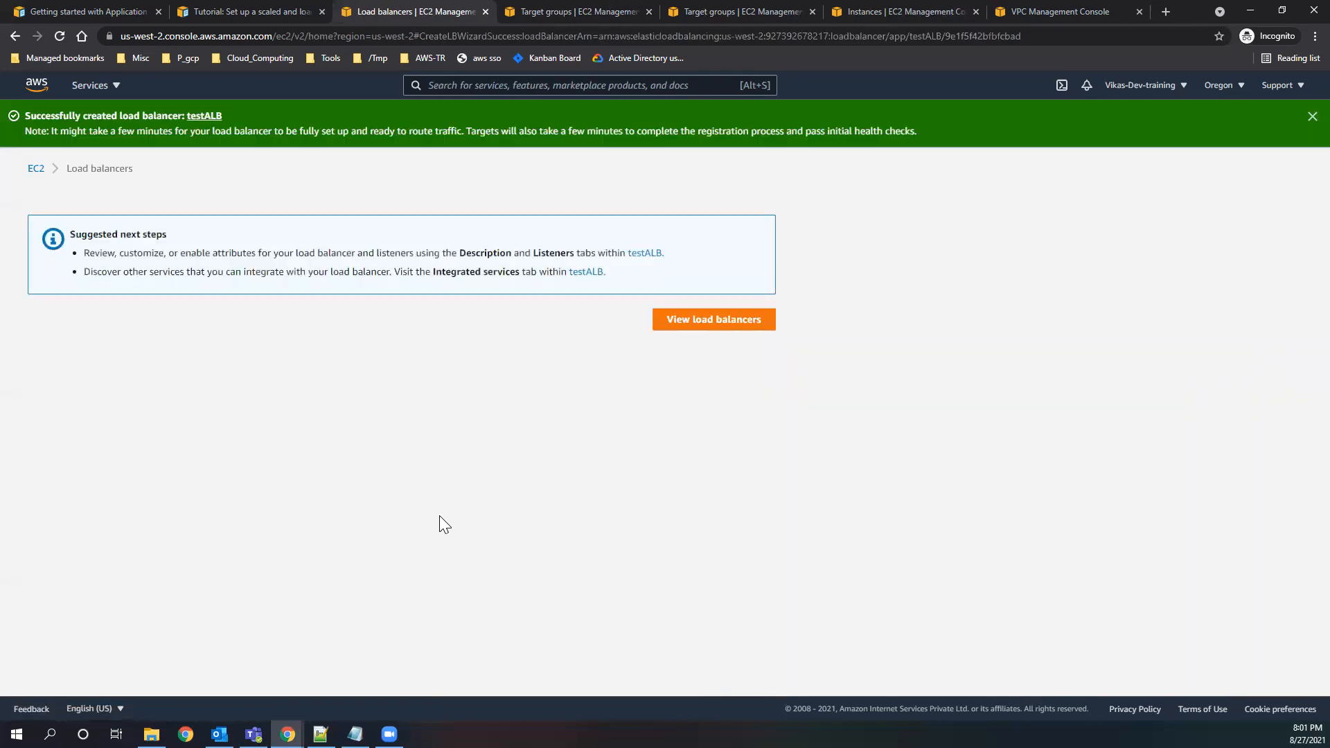
Open testALB in the load balancers list, enlarge its details area and examine its state and DNS name.
{"action": "left_click", "coordinate": [755, 321]}
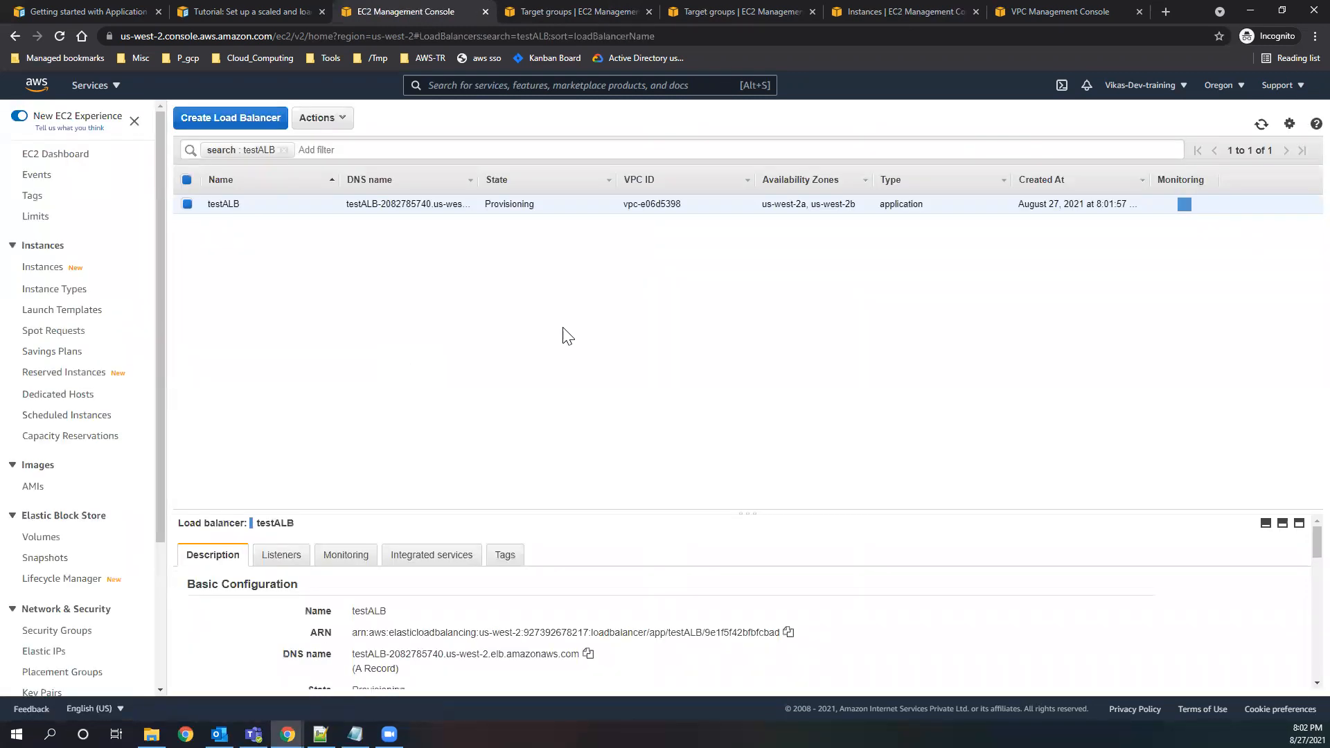
{"action": "left_click_drag", "start_coordinate": [744, 523], "coordinate": [641, 332]}
{"action": "left_click_drag", "start_coordinate": [535, 205], "coordinate": [487, 210]}
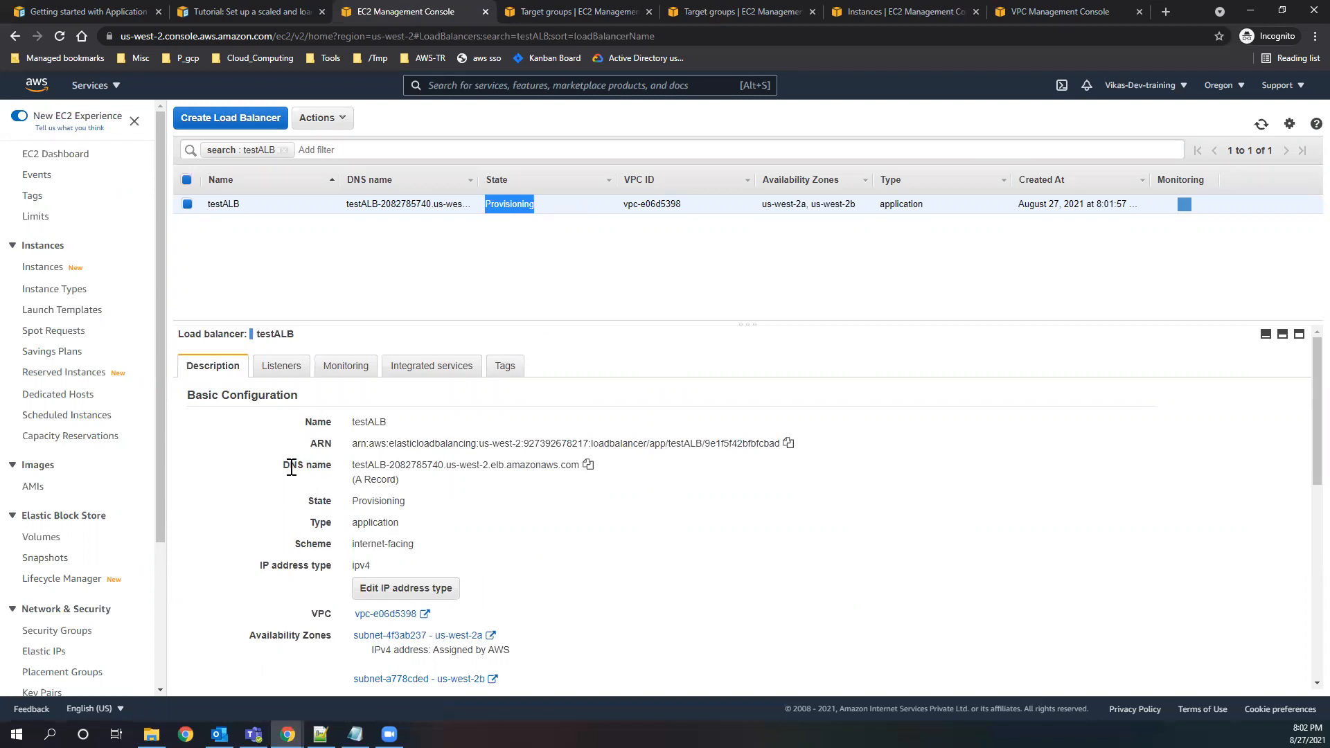
{"action": "left_click_drag", "start_coordinate": [283, 465], "coordinate": [577, 467]}
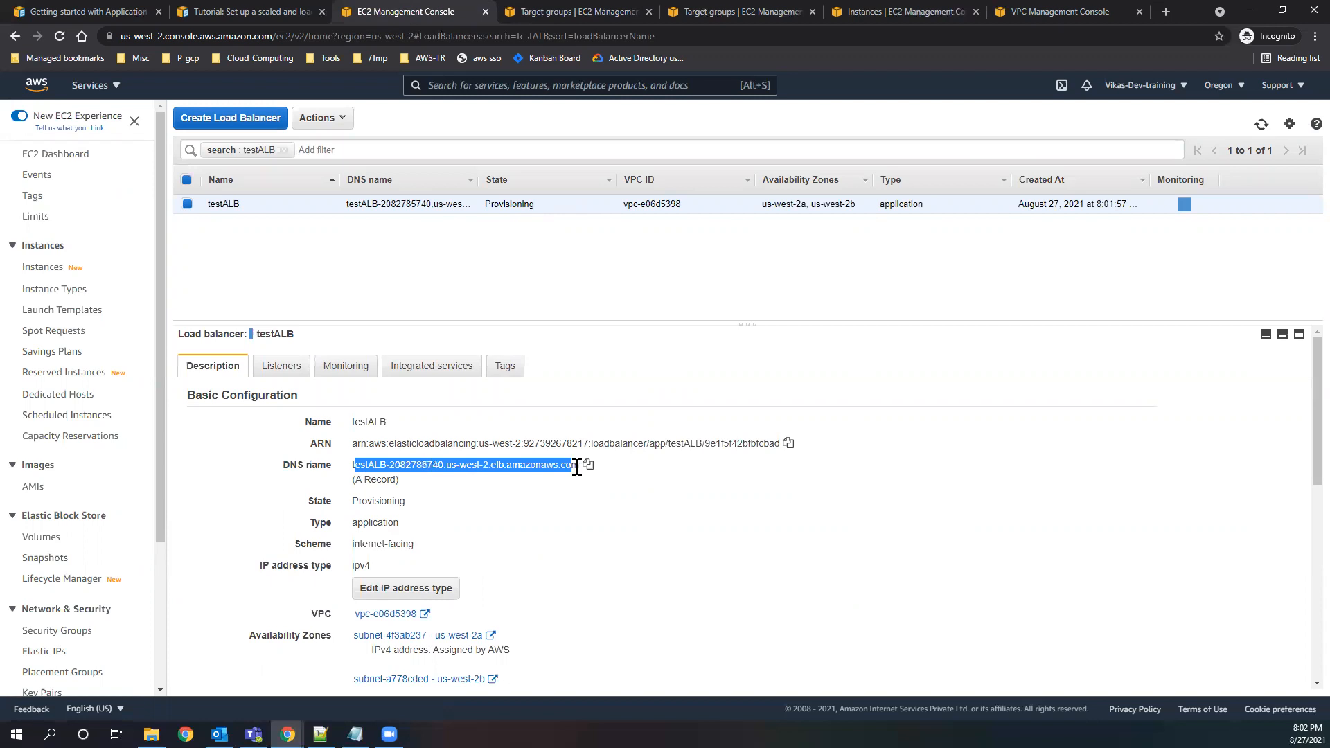
{"action": "left_click", "coordinate": [355, 465]}
{"action": "left_click_drag", "start_coordinate": [354, 466], "coordinate": [382, 466]}
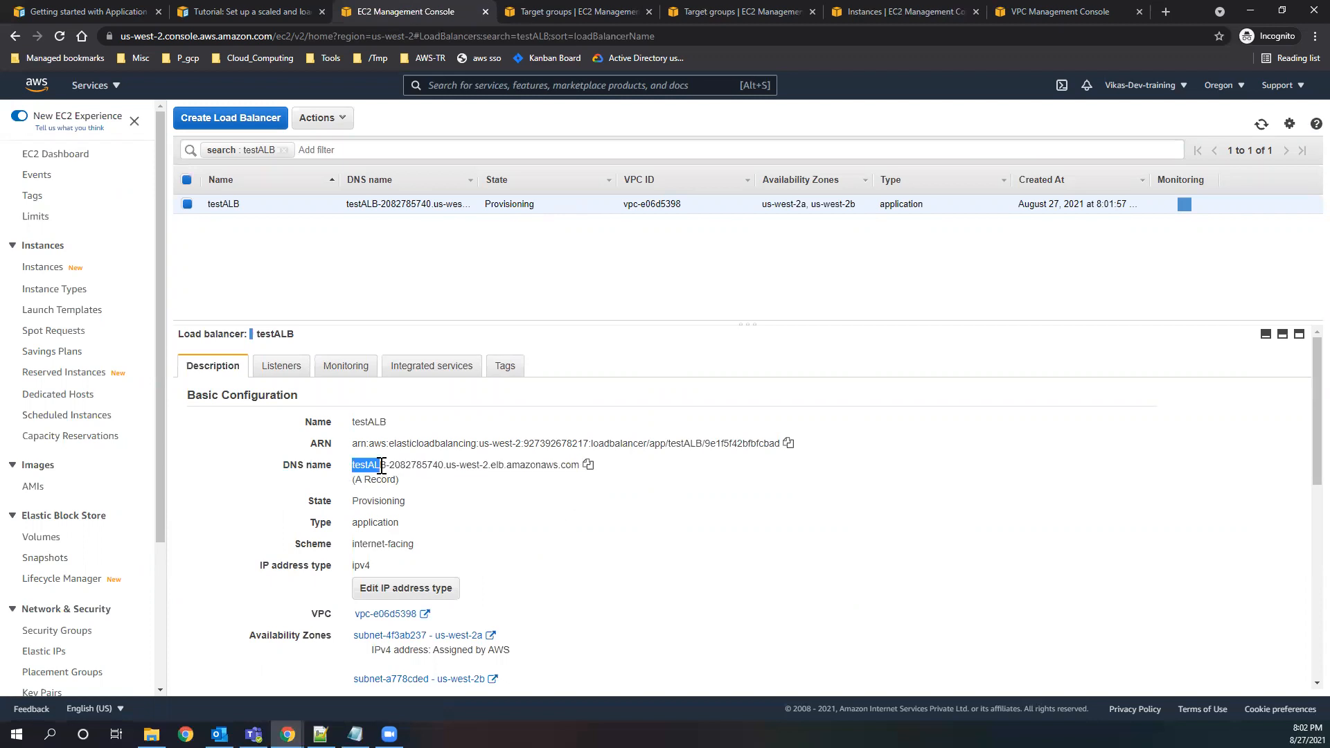
{"action": "double_click", "coordinate": [408, 467]}
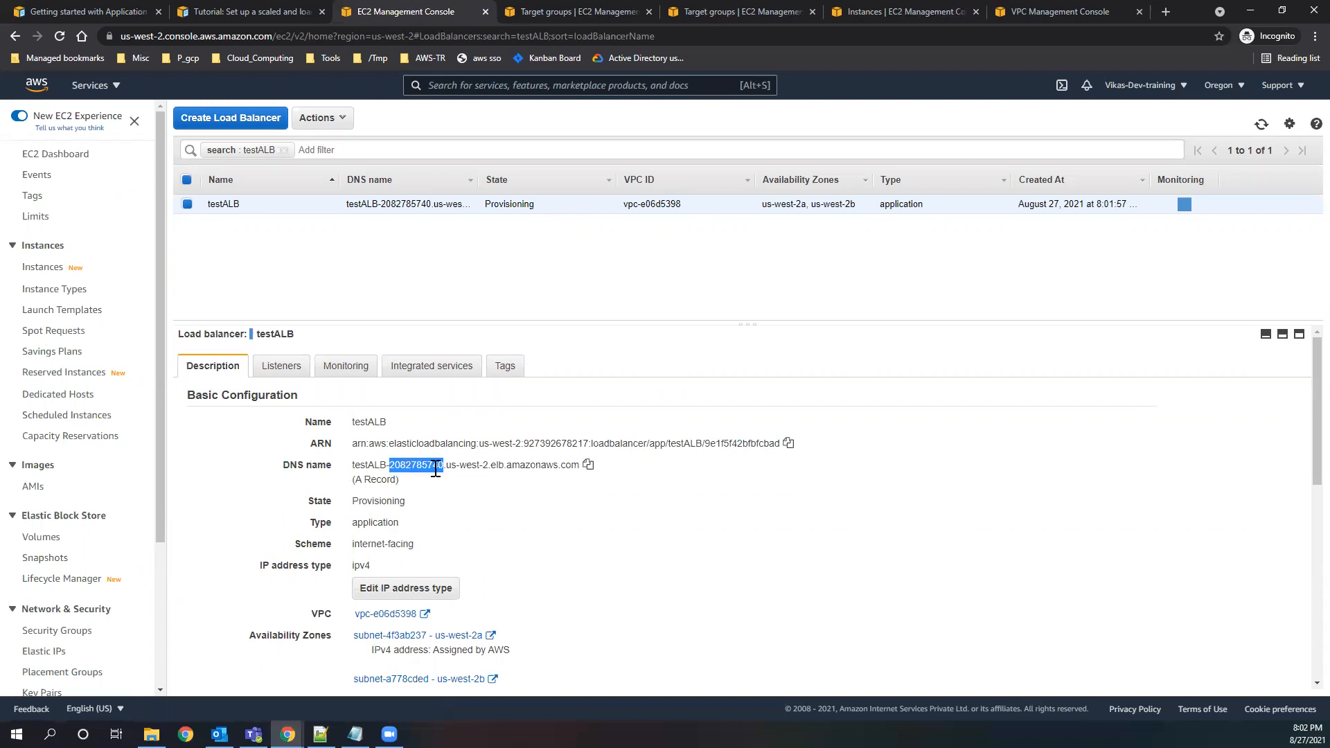
{"action": "left_click_drag", "start_coordinate": [451, 465], "coordinate": [406, 478]}
{"action": "left_click", "coordinate": [452, 484]}
{"action": "left_click_drag", "start_coordinate": [356, 480], "coordinate": [578, 467]}
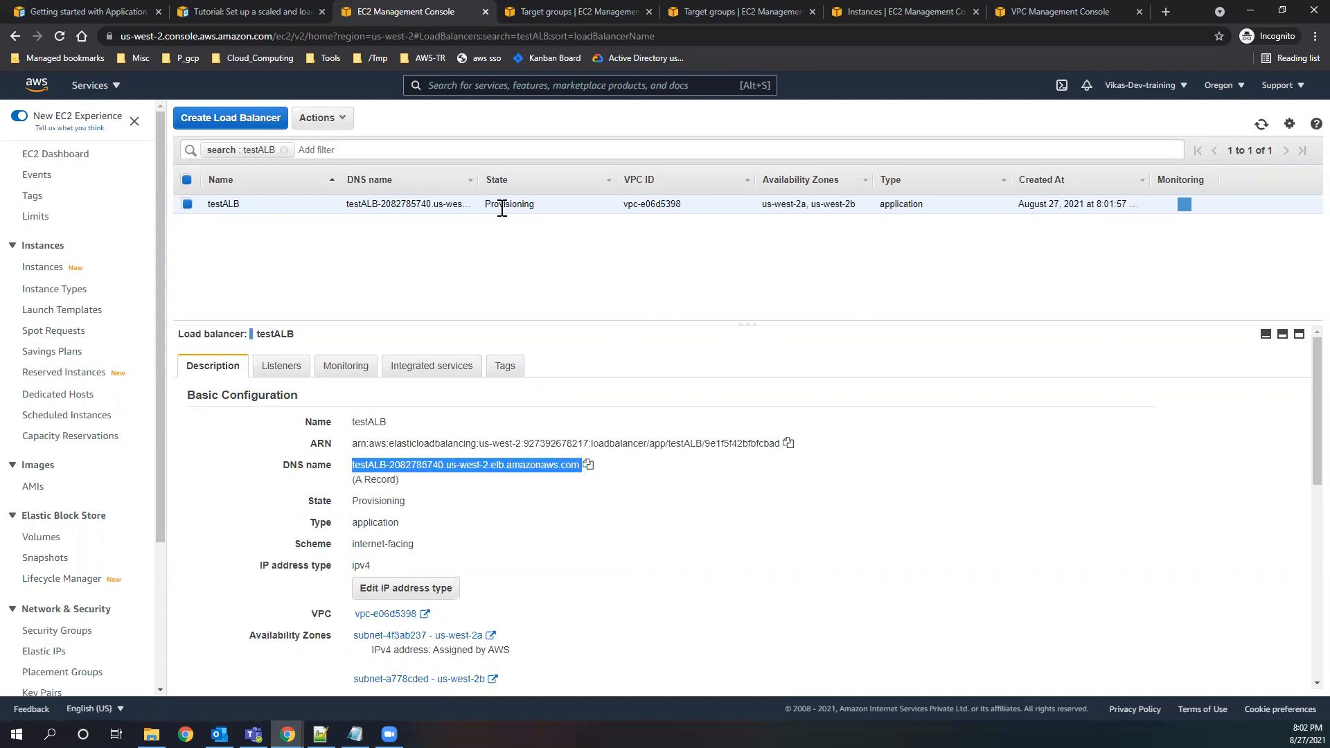
Refresh the load balancers list repeatedly to check testALB's provisioning state.
{"action": "double_click", "coordinate": [528, 206]}
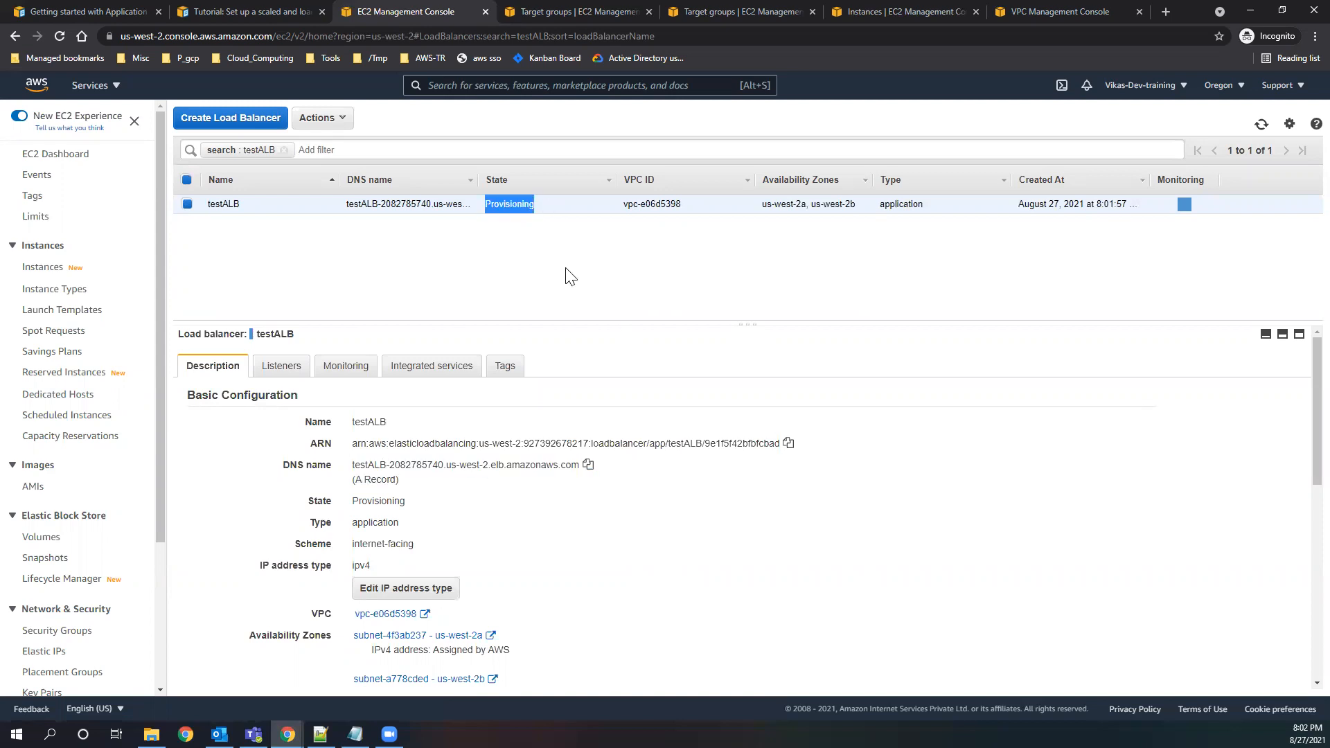
{"action": "left_click", "coordinate": [1261, 127]}
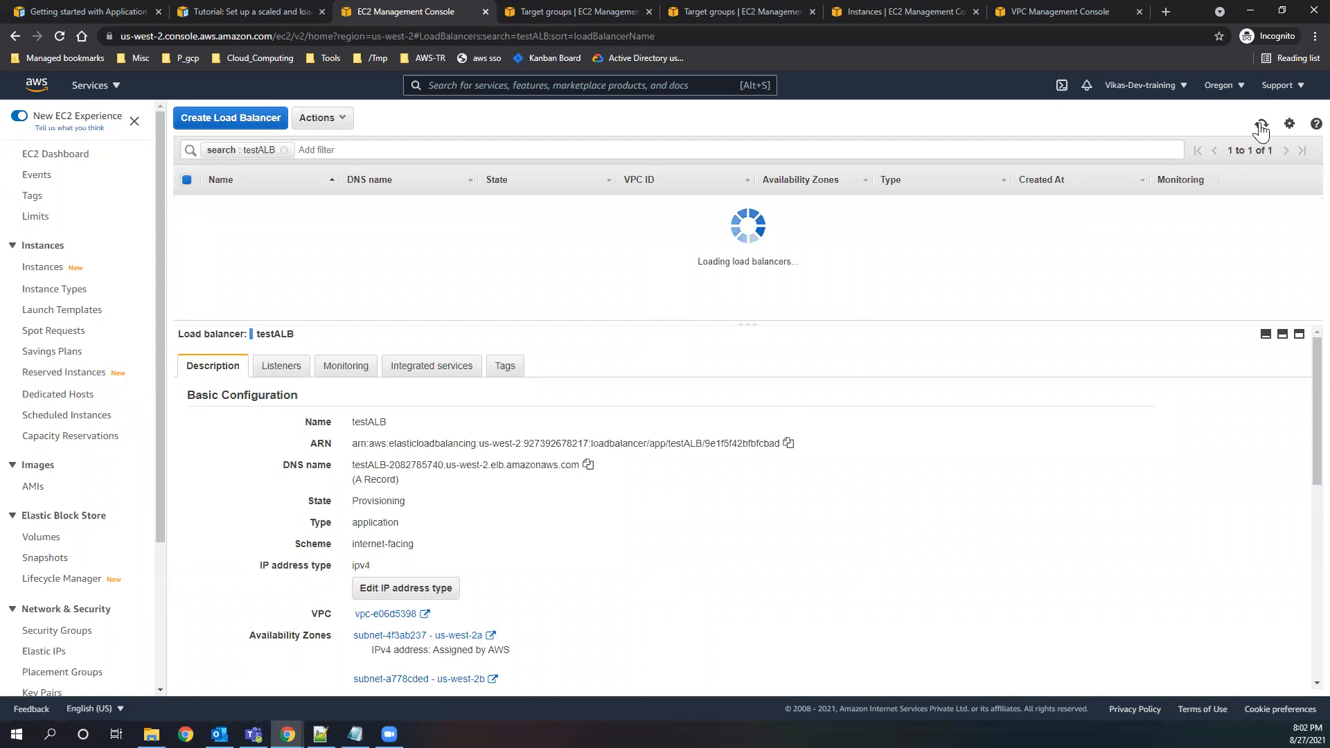
{"action": "left_click", "coordinate": [1261, 127]}
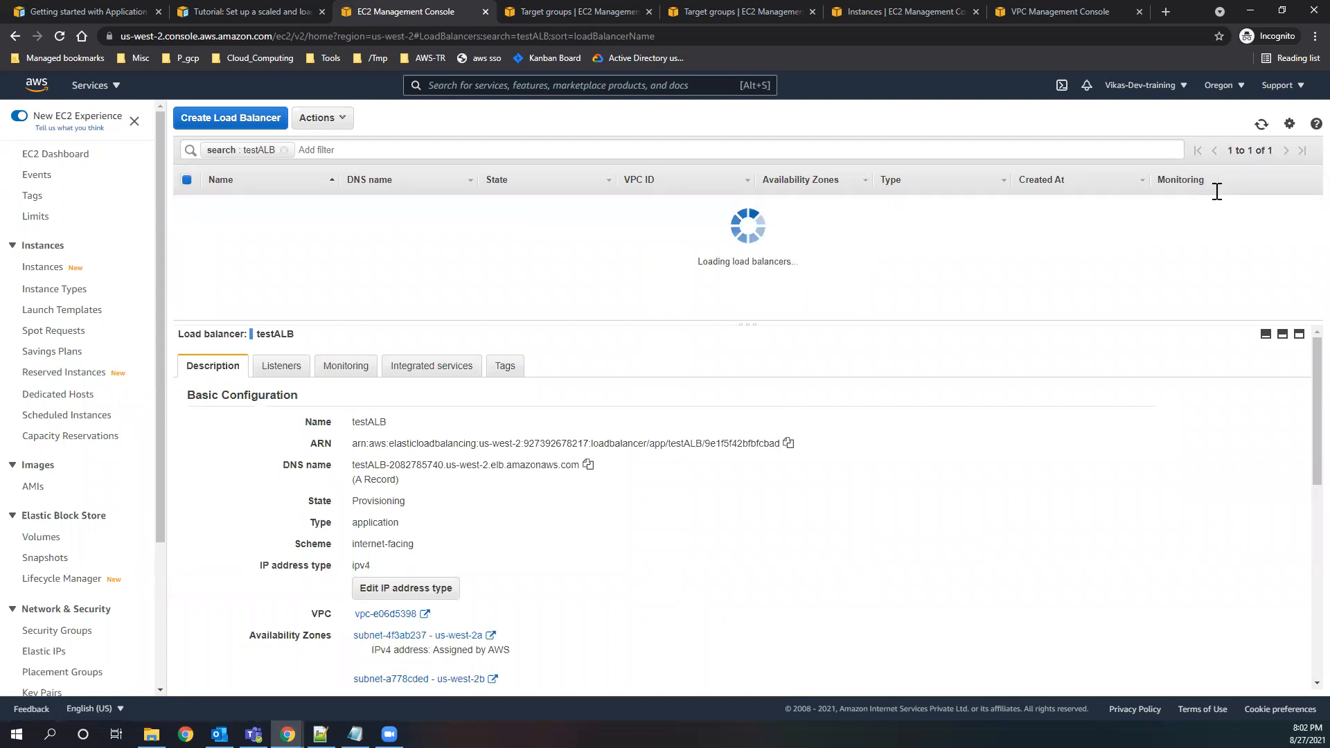
{"action": "left_click", "coordinate": [1262, 127]}
{"action": "left_click", "coordinate": [1261, 126]}
{"action": "left_click", "coordinate": [1261, 126]}
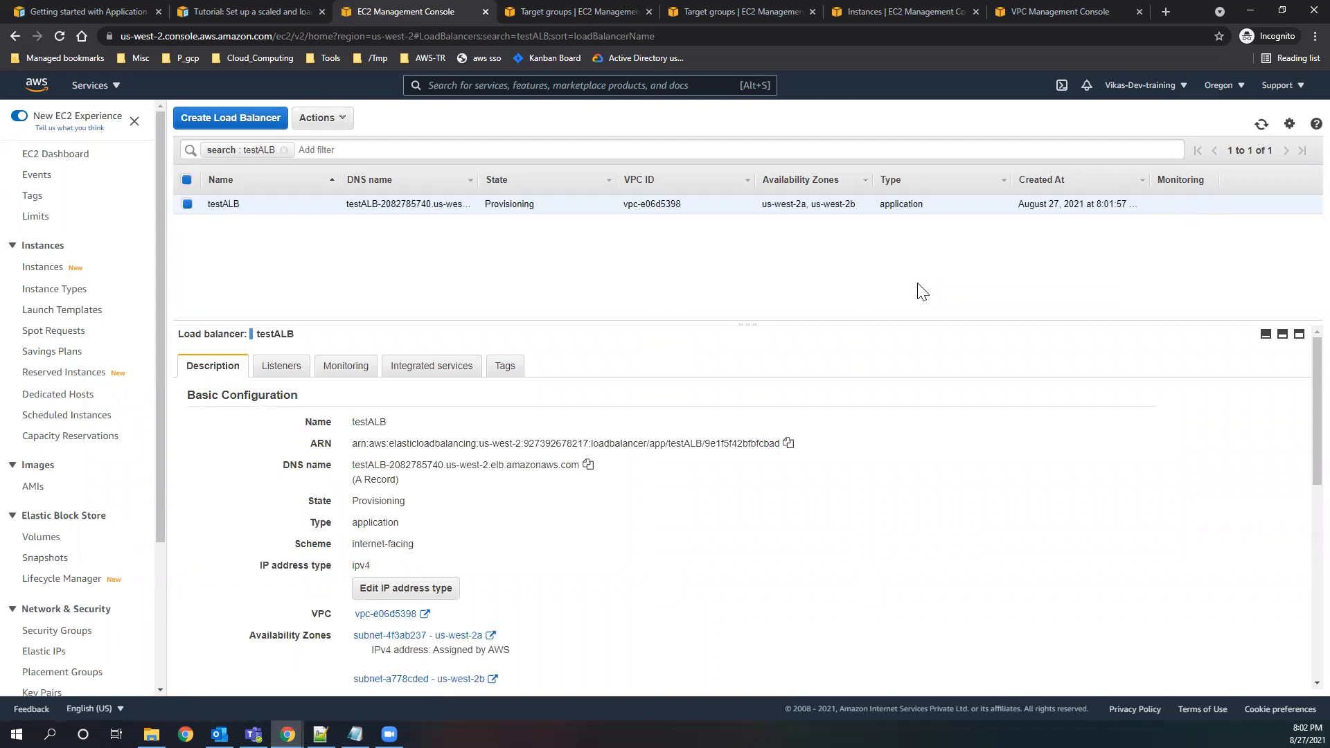
Look over the Application Load Balancer getting-started documentation and open the tutorial on creating one with the AWS CLI.
{"action": "left_click", "coordinate": [216, 11]}
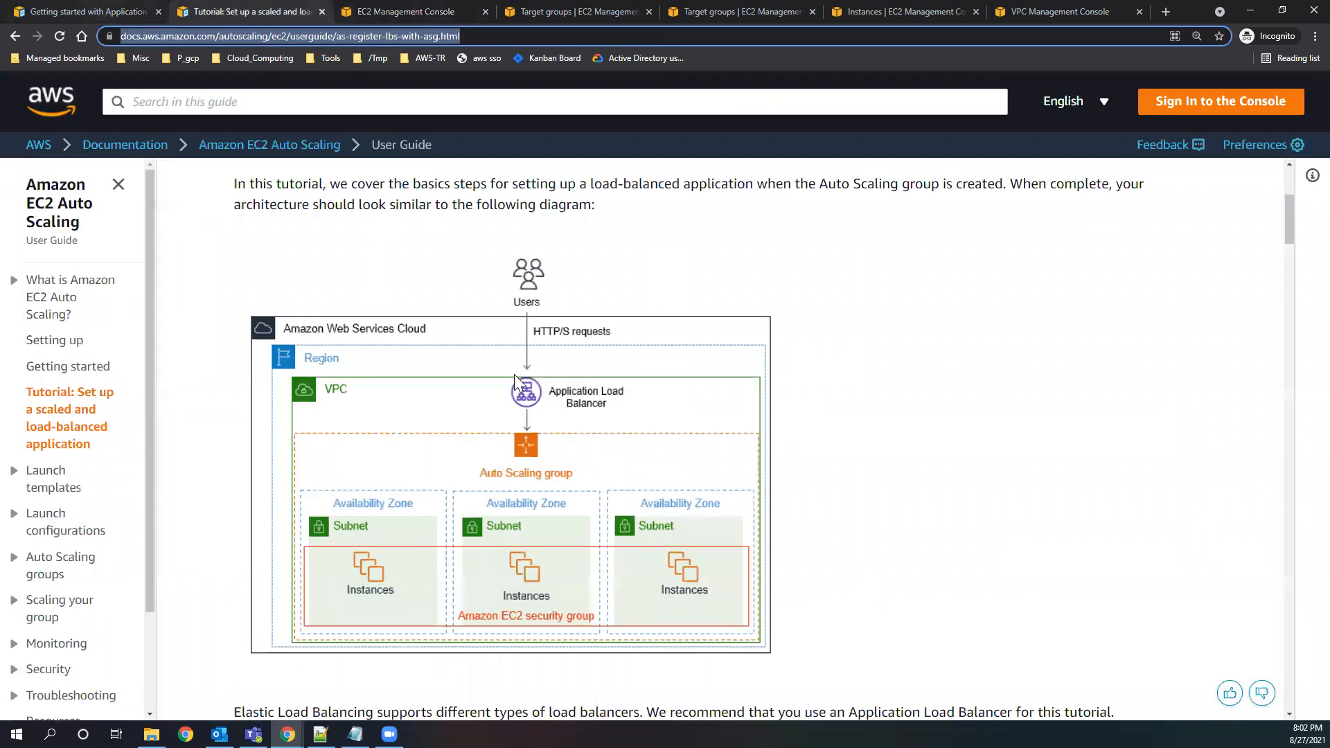
{"action": "key", "text": "ctrl+shift+Tab"}
{"action": "key", "text": "ctrl+plus"}
{"action": "scroll", "coordinate": [342, 465], "scroll_direction": "down", "scroll_amount": 5}
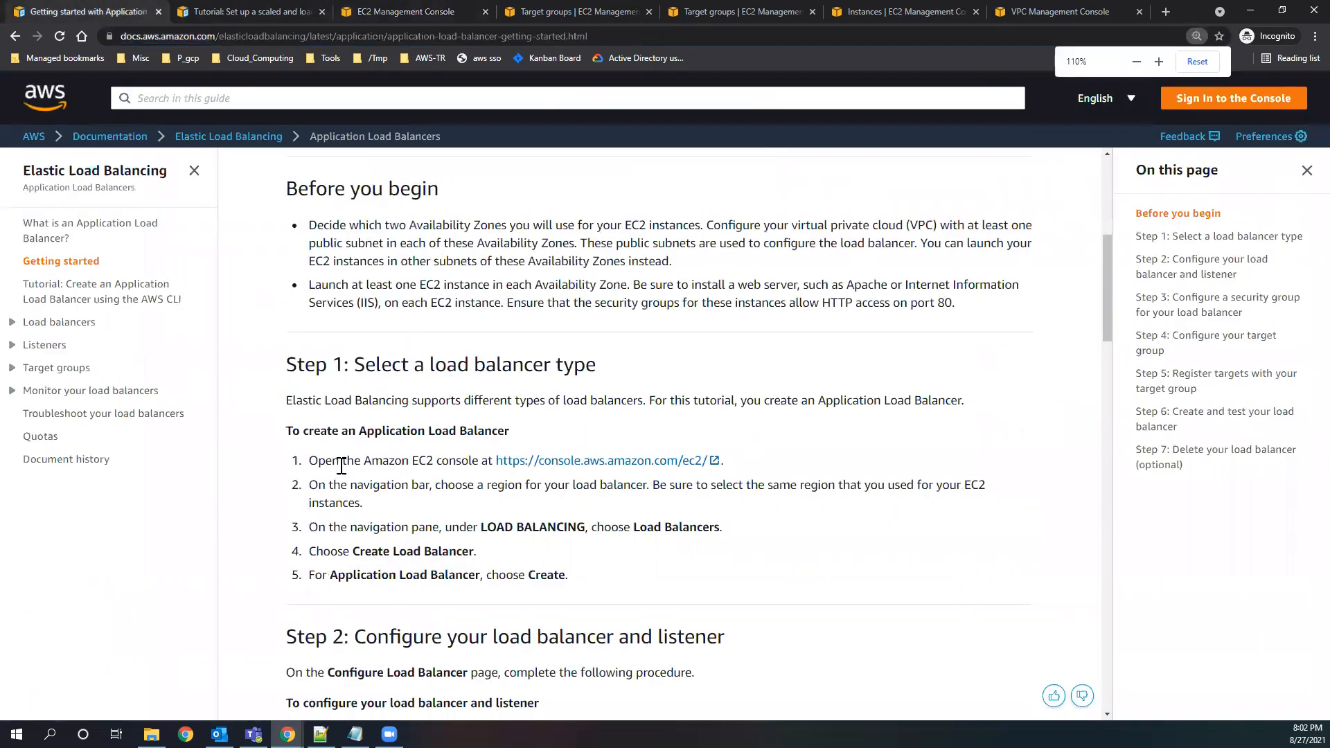
{"action": "scroll", "coordinate": [342, 465], "scroll_direction": "up", "scroll_amount": 5}
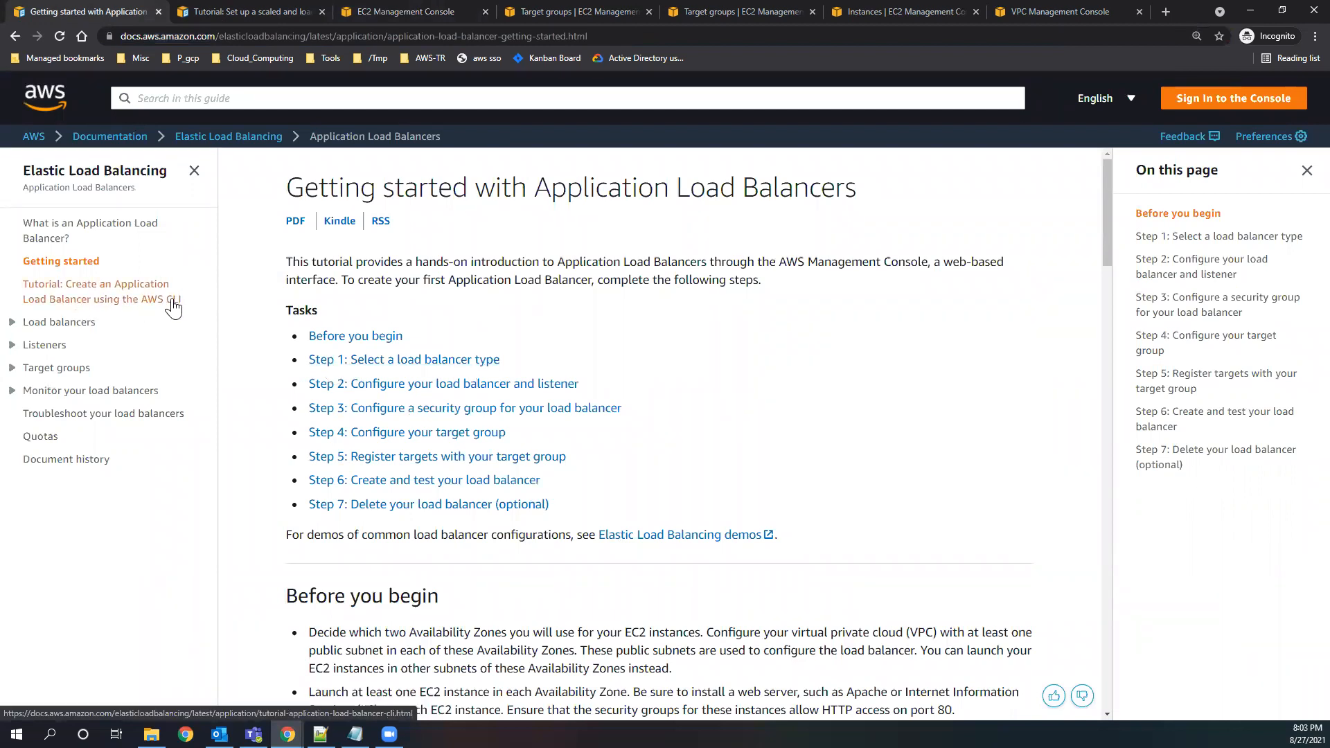
{"action": "left_click", "coordinate": [123, 307]}
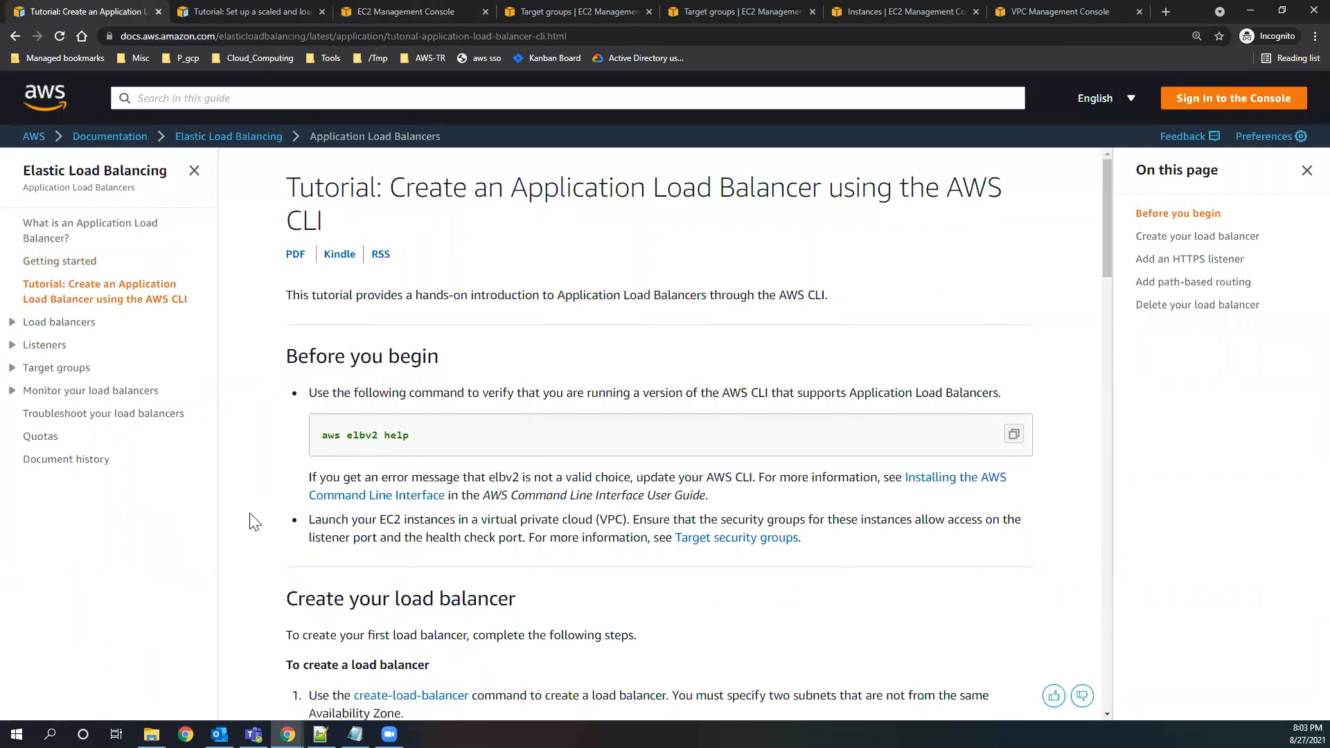
Examine the tutorial's create-load-balancer command, including its name, subnets and security-groups options.
{"action": "scroll", "coordinate": [258, 512], "scroll_direction": "down", "scroll_amount": 5}
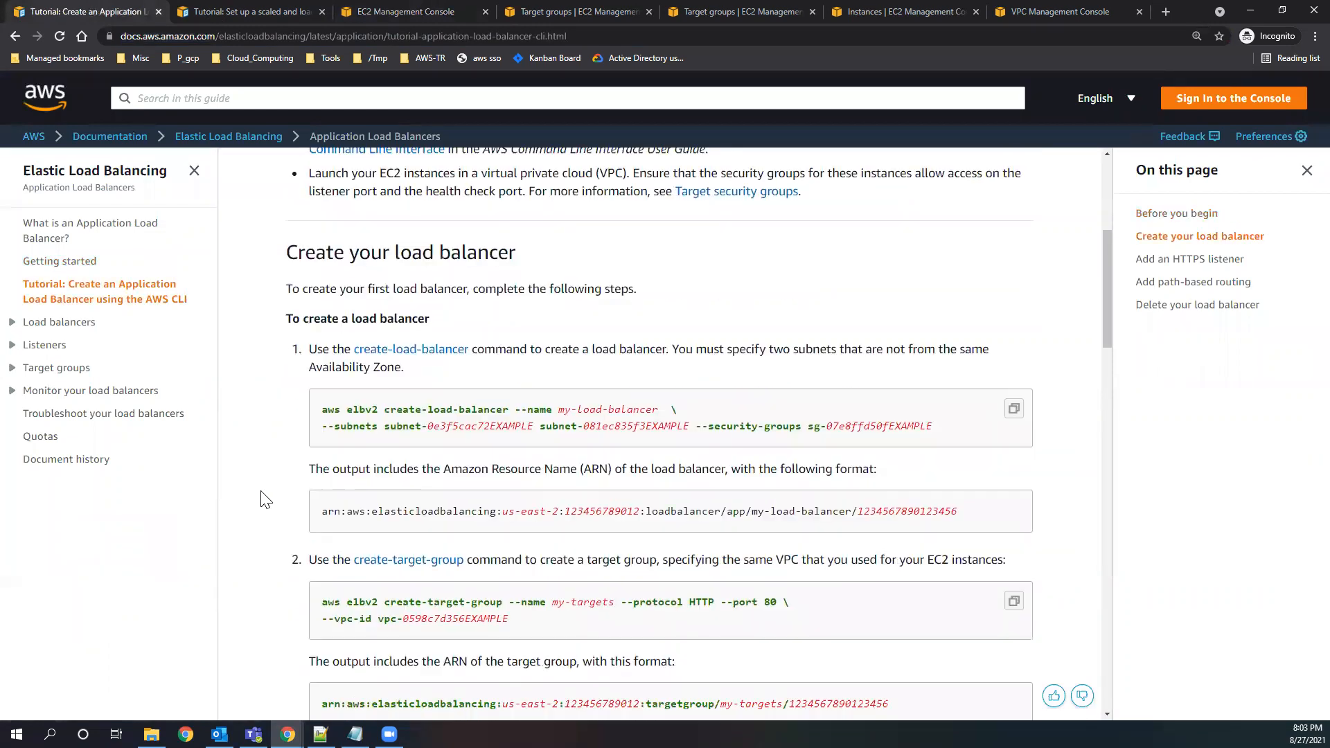
{"action": "triple_click", "coordinate": [619, 423]}
{"action": "left_click", "coordinate": [415, 413]}
{"action": "left_click_drag", "start_coordinate": [392, 410], "coordinate": [659, 409]}
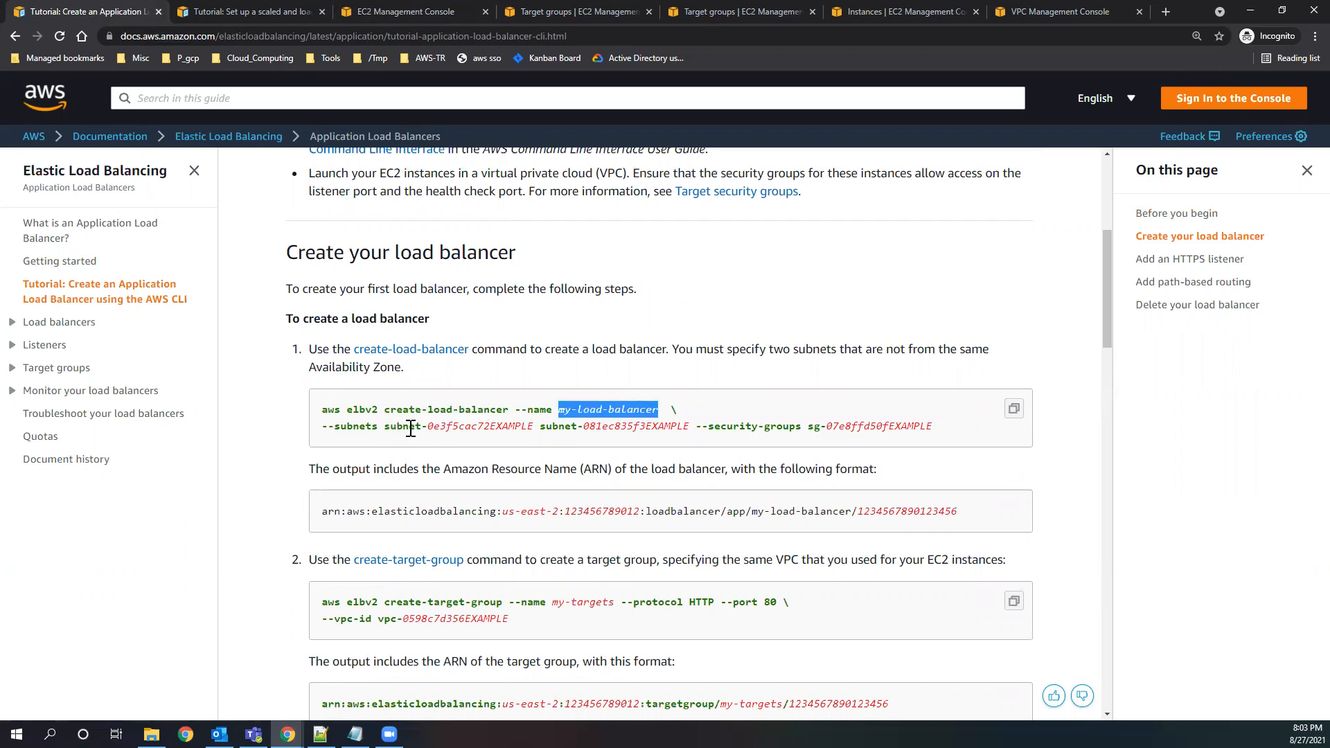
{"action": "left_click_drag", "start_coordinate": [427, 426], "coordinate": [942, 429]}
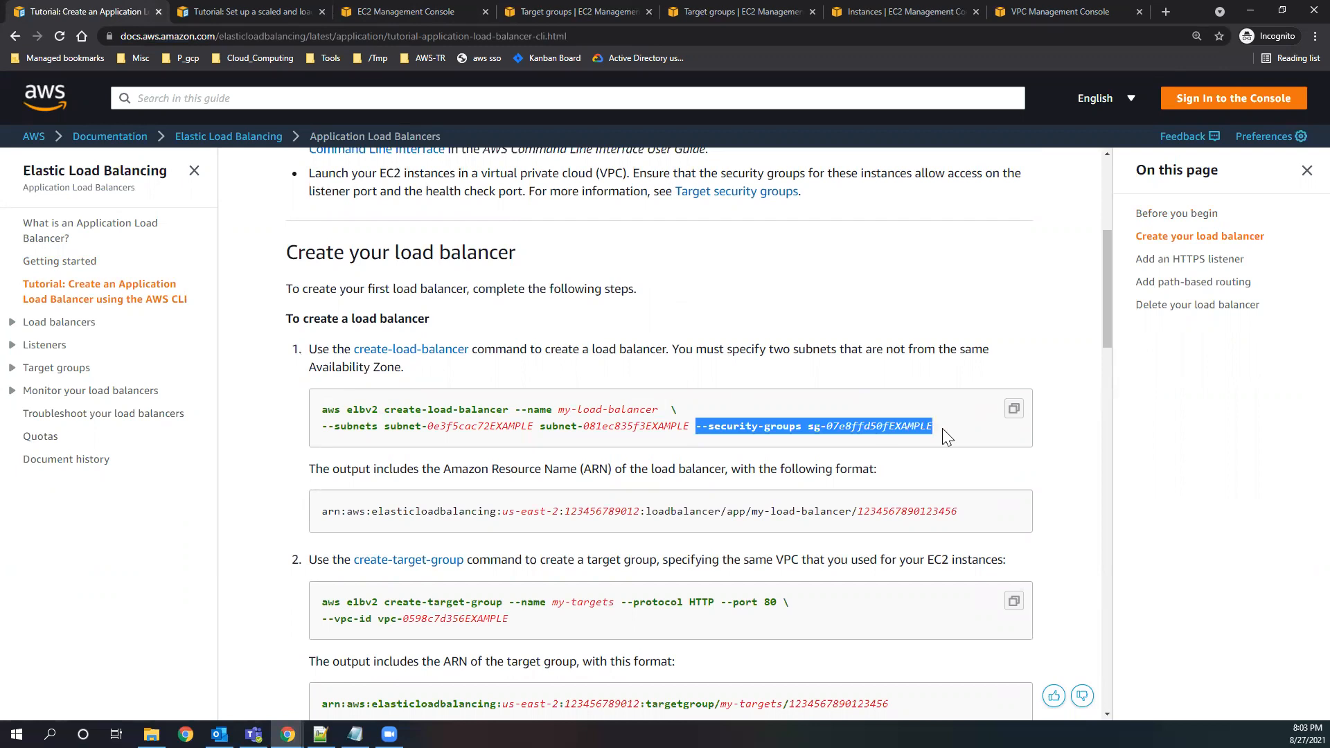
{"action": "scroll", "coordinate": [399, 422], "scroll_direction": "down", "scroll_amount": 2}
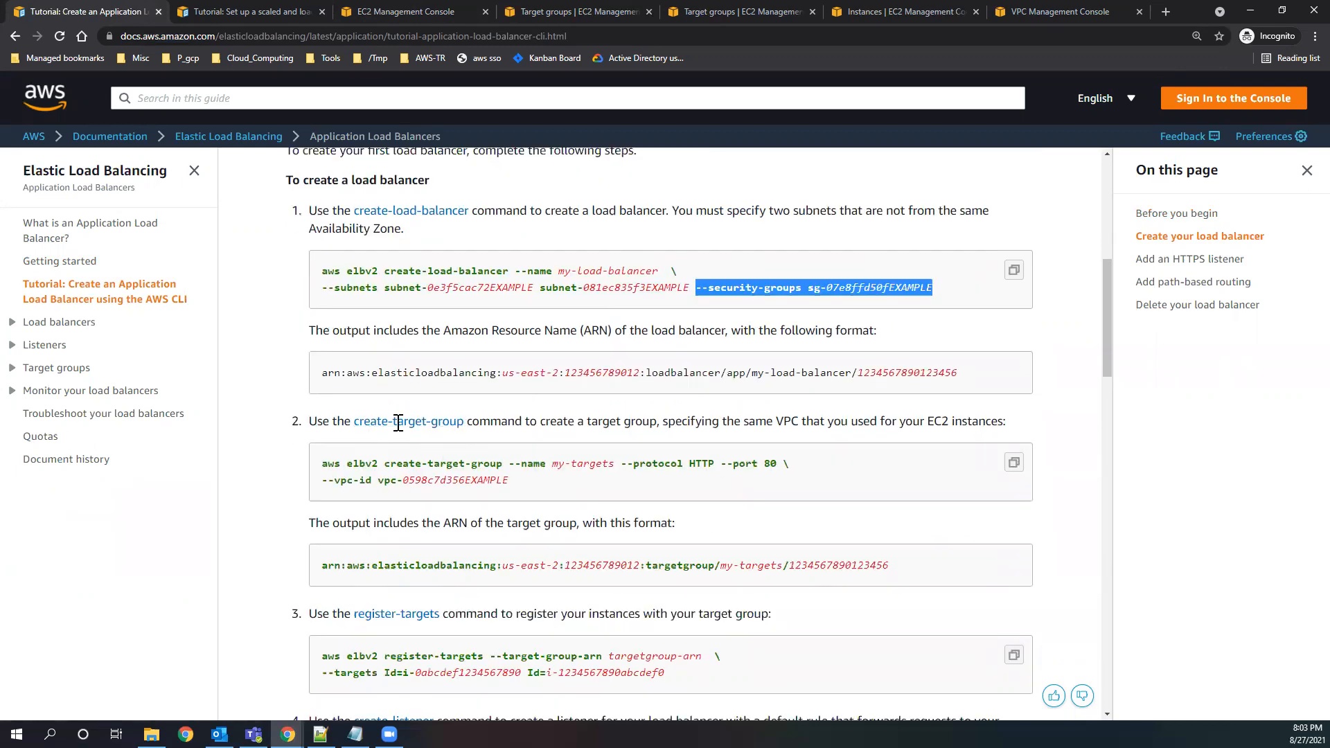
Examine the create-target-group command's protocol, port and VPC options and the register-targets command in the tutorial.
{"action": "left_click_drag", "start_coordinate": [345, 464], "coordinate": [771, 465]}
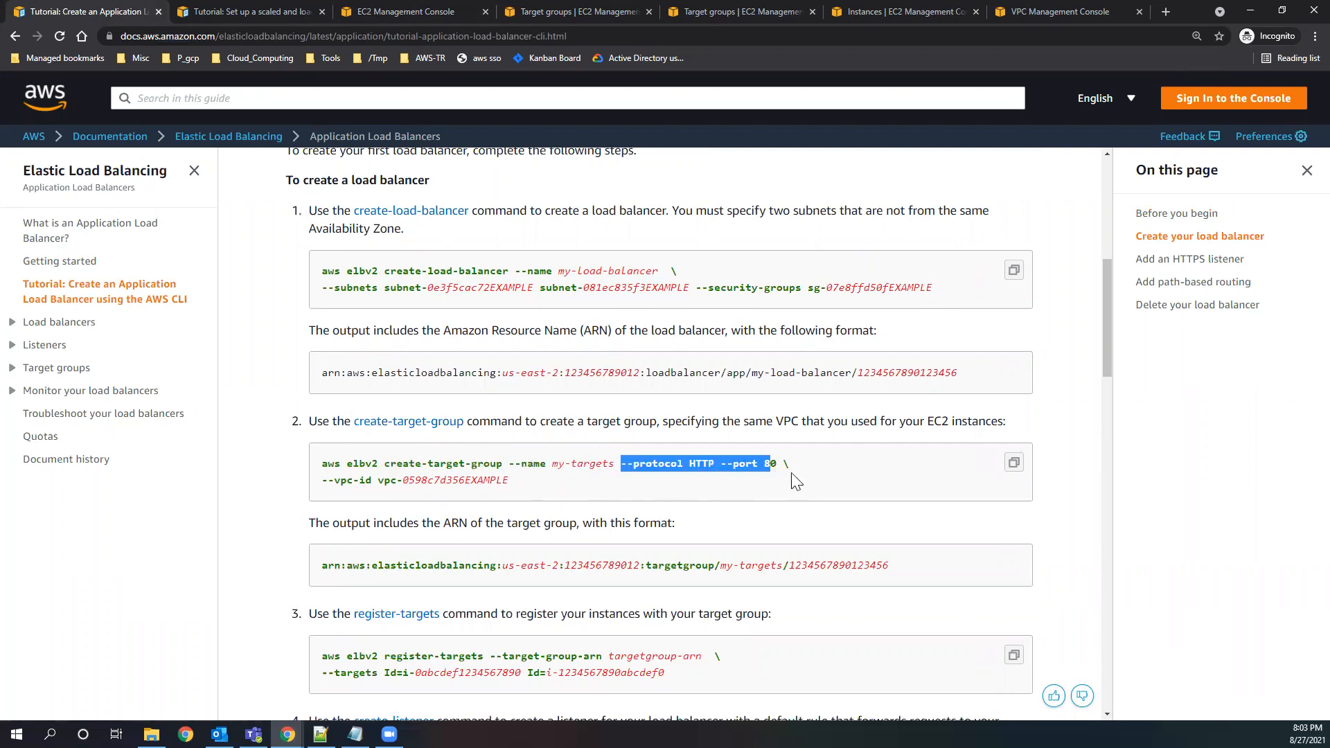
{"action": "left_click_drag", "start_coordinate": [321, 480], "coordinate": [563, 481]}
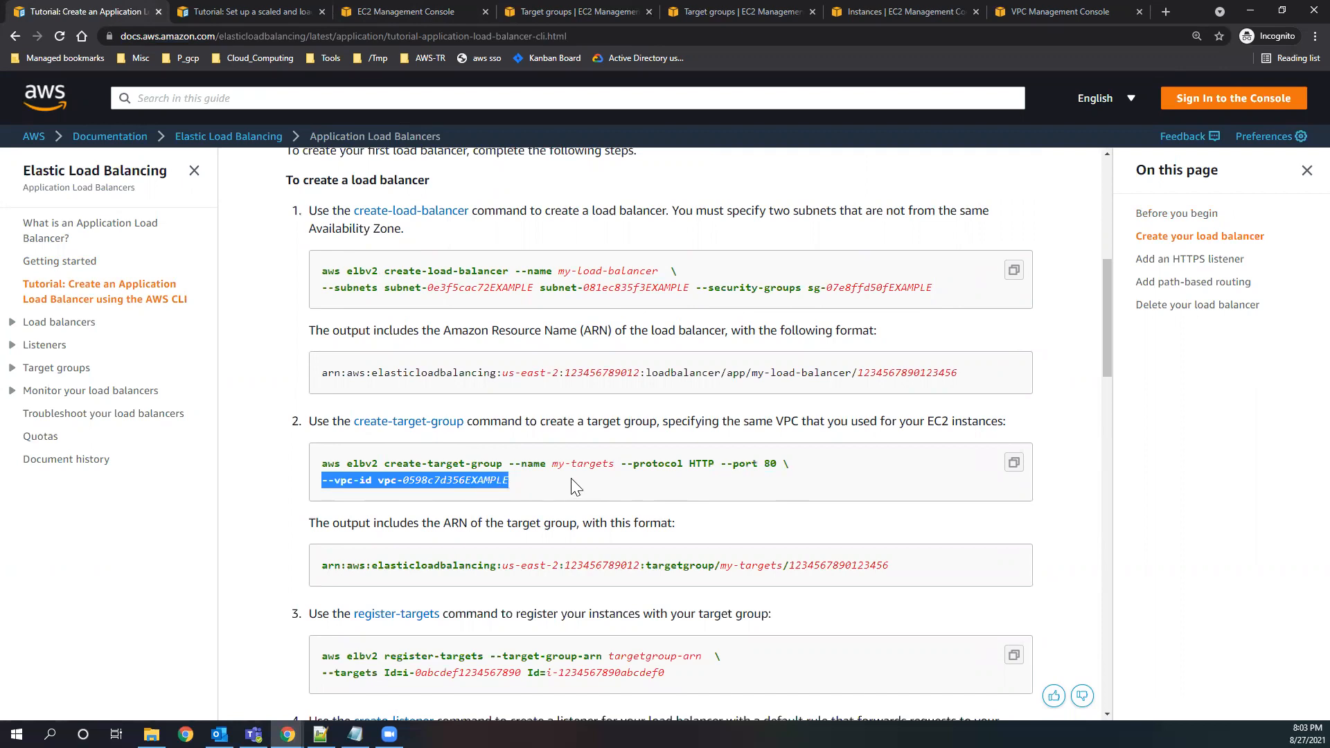
{"action": "scroll", "coordinate": [568, 482], "scroll_direction": "down", "scroll_amount": 2}
{"action": "left_click_drag", "start_coordinate": [355, 476], "coordinate": [430, 491]}
{"action": "scroll", "coordinate": [338, 530], "scroll_direction": "down", "scroll_amount": 1}
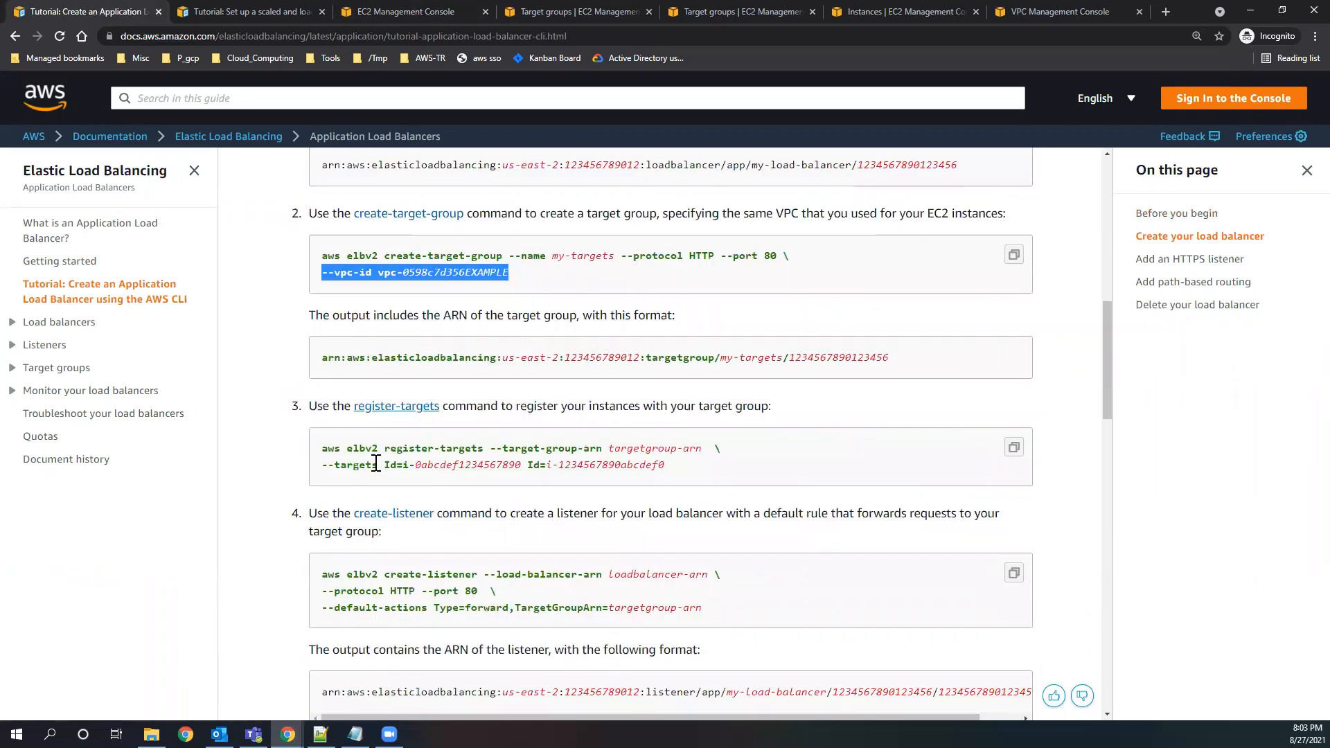
{"action": "left_click_drag", "start_coordinate": [689, 474], "coordinate": [313, 448]}
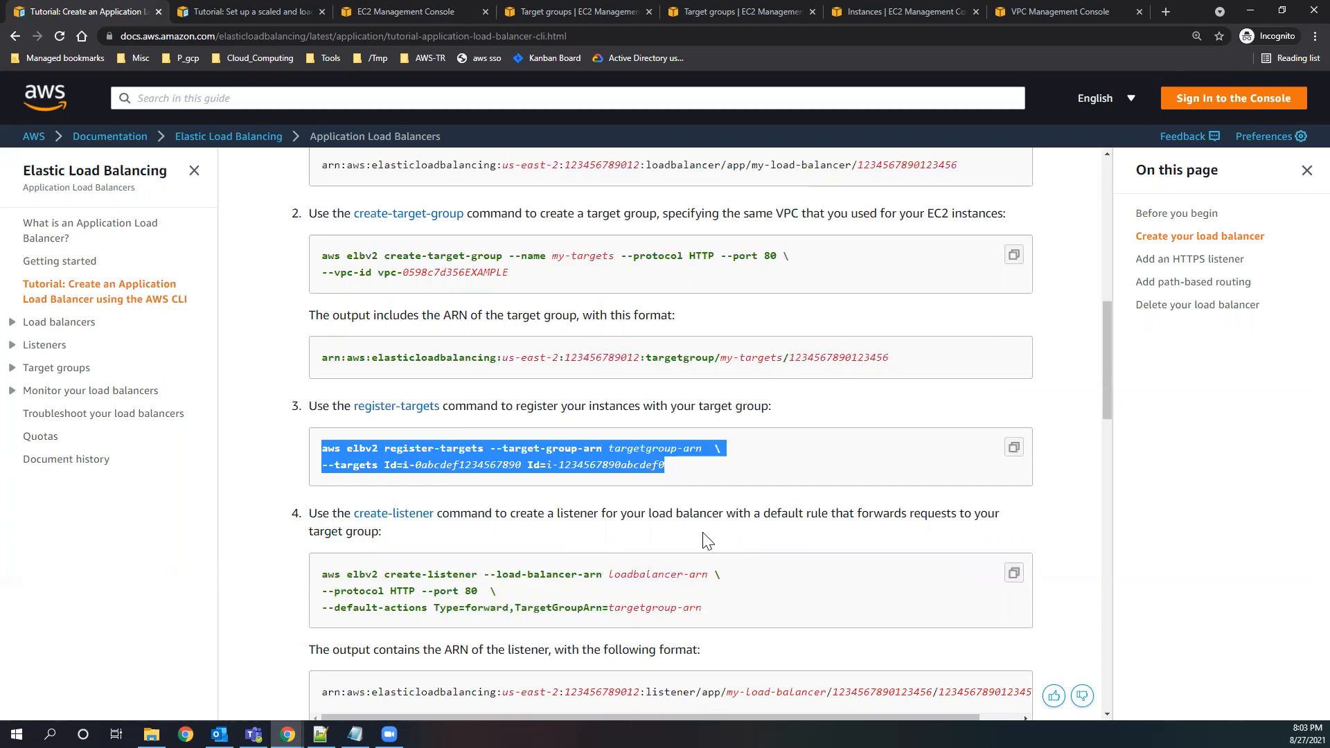
Examine the create-listener command, look over the describe-target-health and HTTPS listener parts, and revisit the target group ARN format.
{"action": "scroll", "coordinate": [704, 534], "scroll_direction": "down", "scroll_amount": 2}
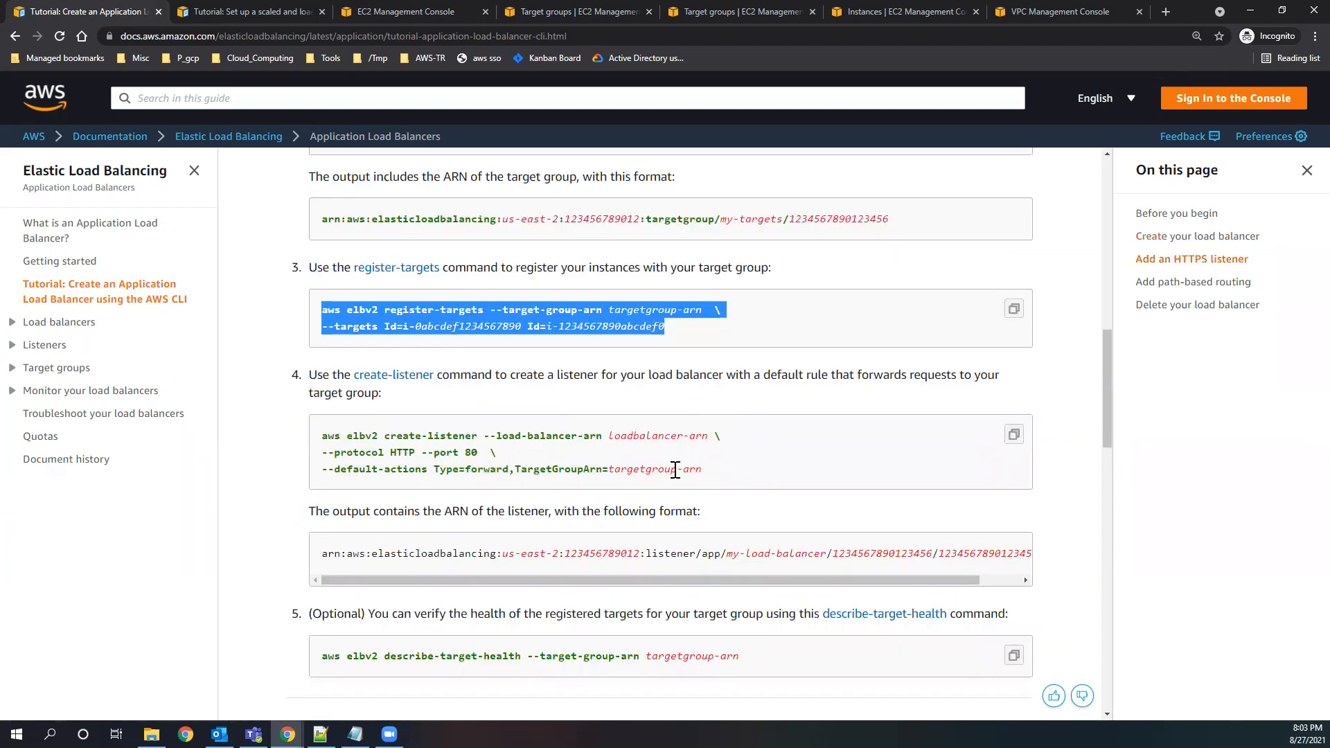
{"action": "left_click_drag", "start_coordinate": [727, 474], "coordinate": [311, 423]}
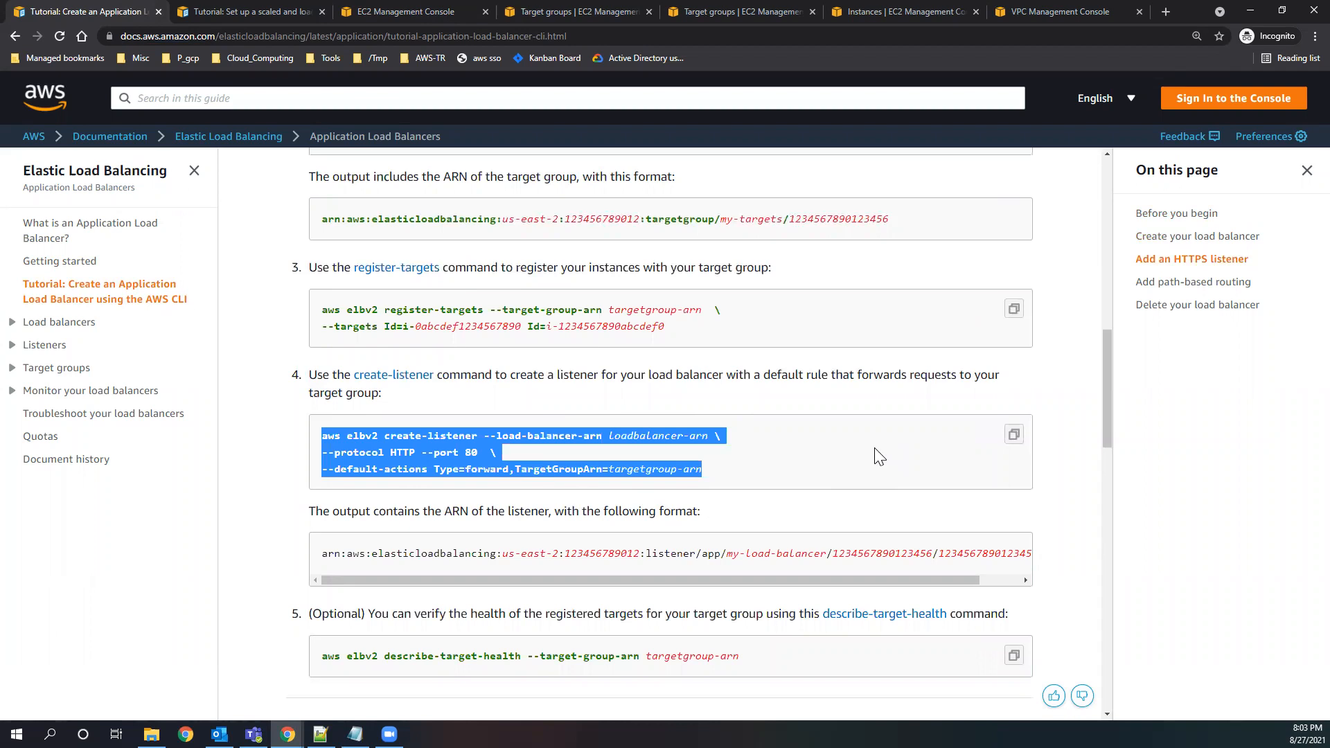
{"action": "left_click", "coordinate": [760, 470]}
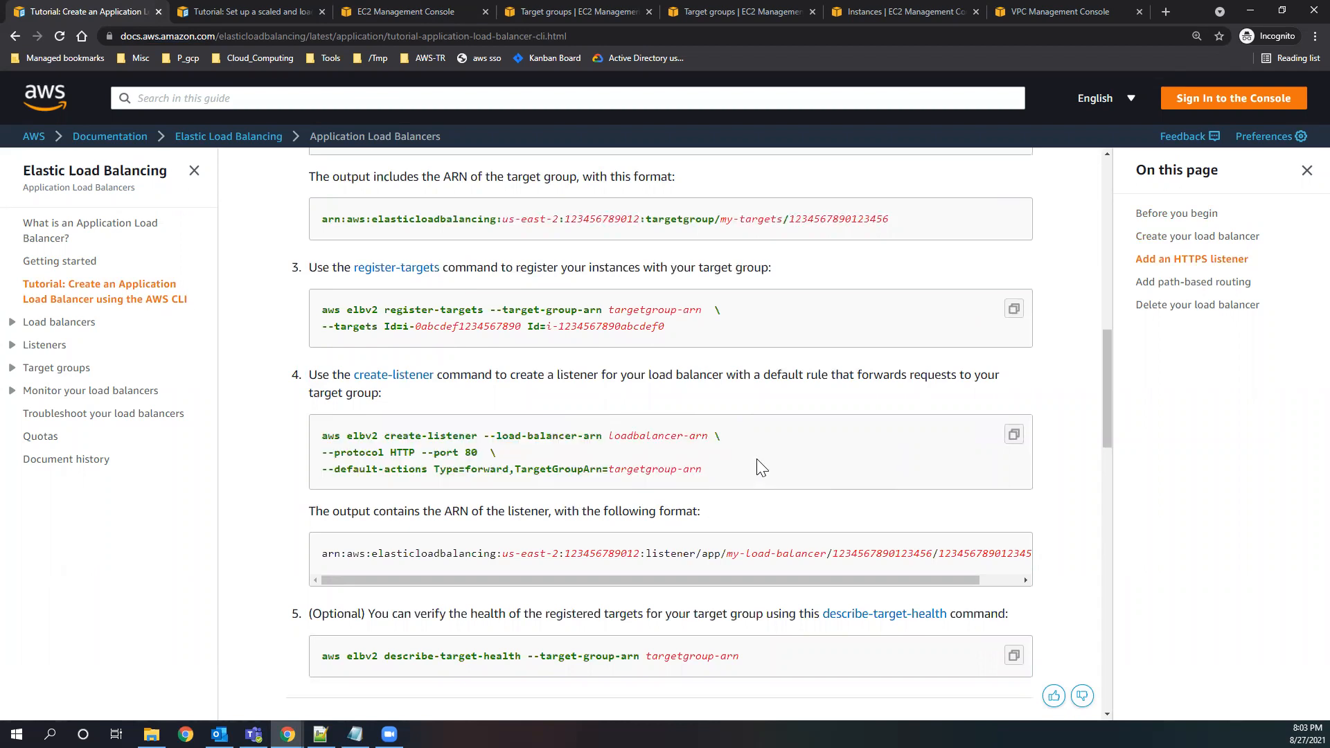
{"action": "scroll", "coordinate": [760, 468], "scroll_direction": "down", "scroll_amount": 4}
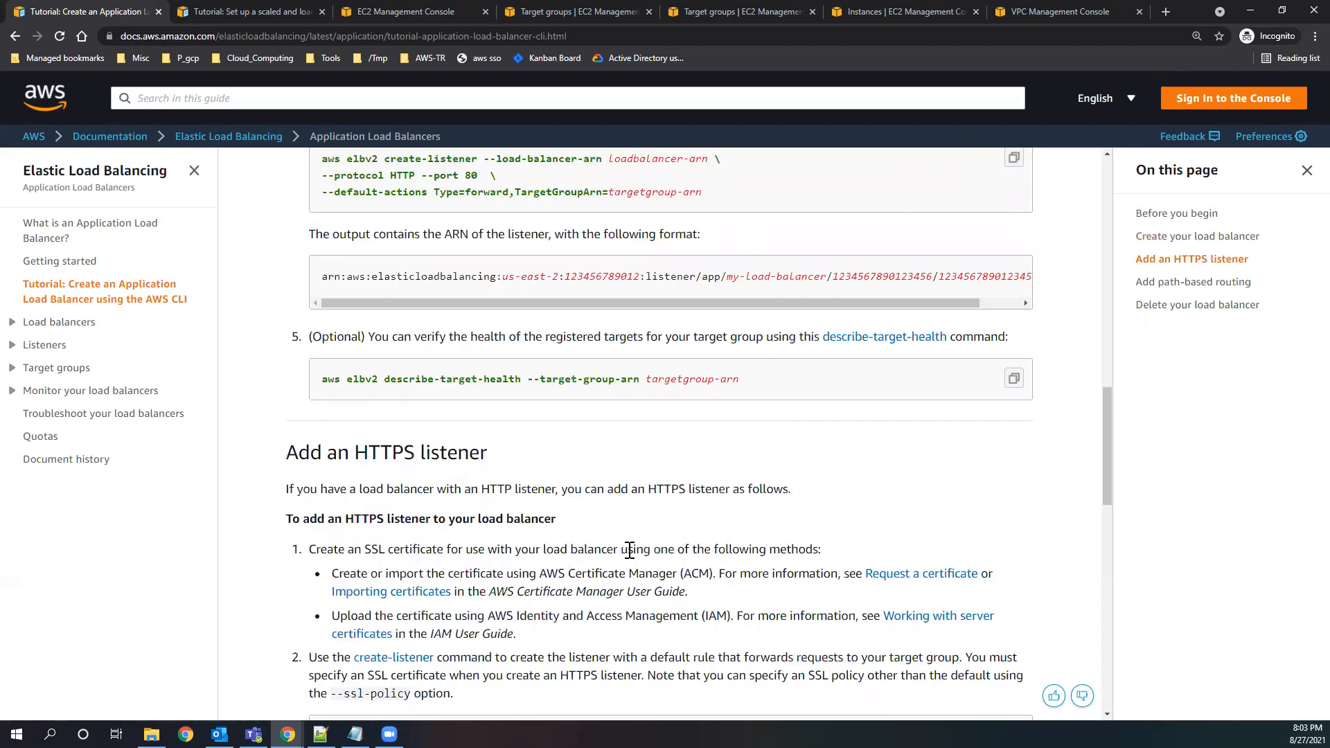
{"action": "scroll", "coordinate": [629, 550], "scroll_direction": "up", "scroll_amount": 15}
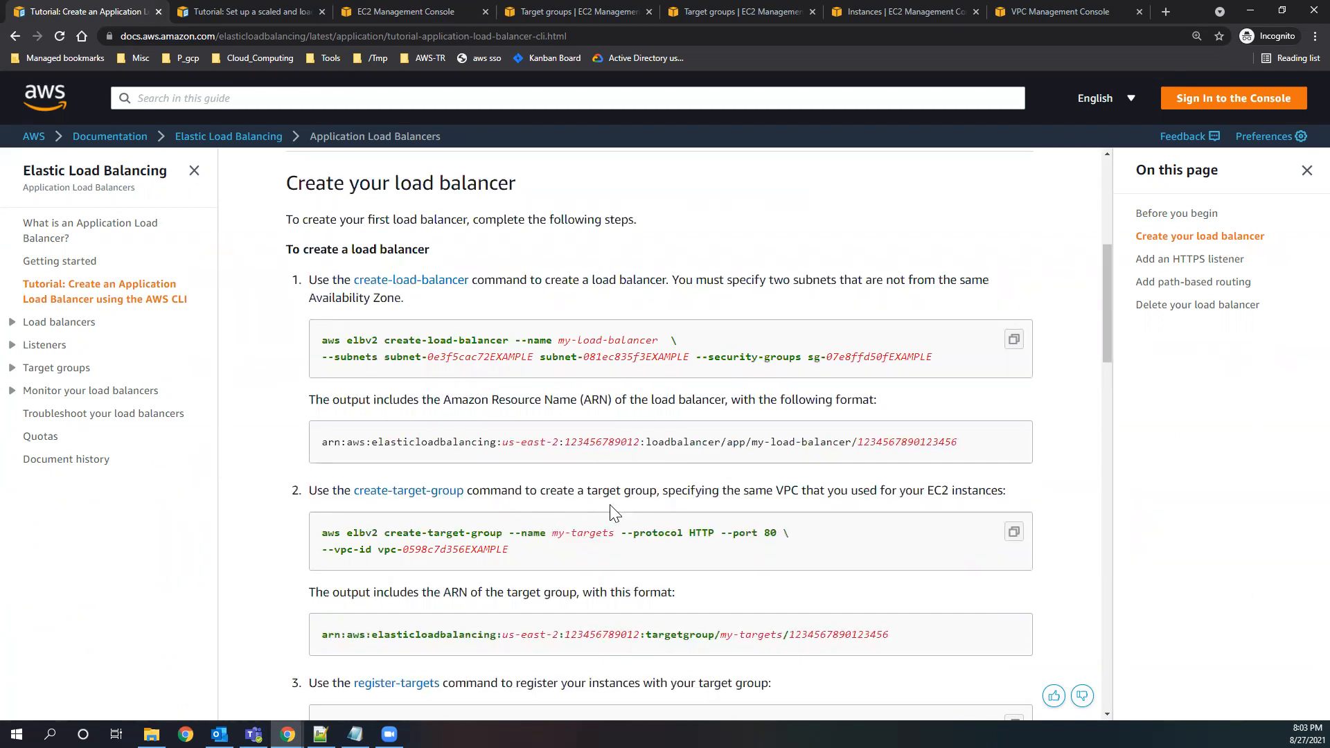
{"action": "scroll", "coordinate": [613, 514], "scroll_direction": "down", "scroll_amount": 4}
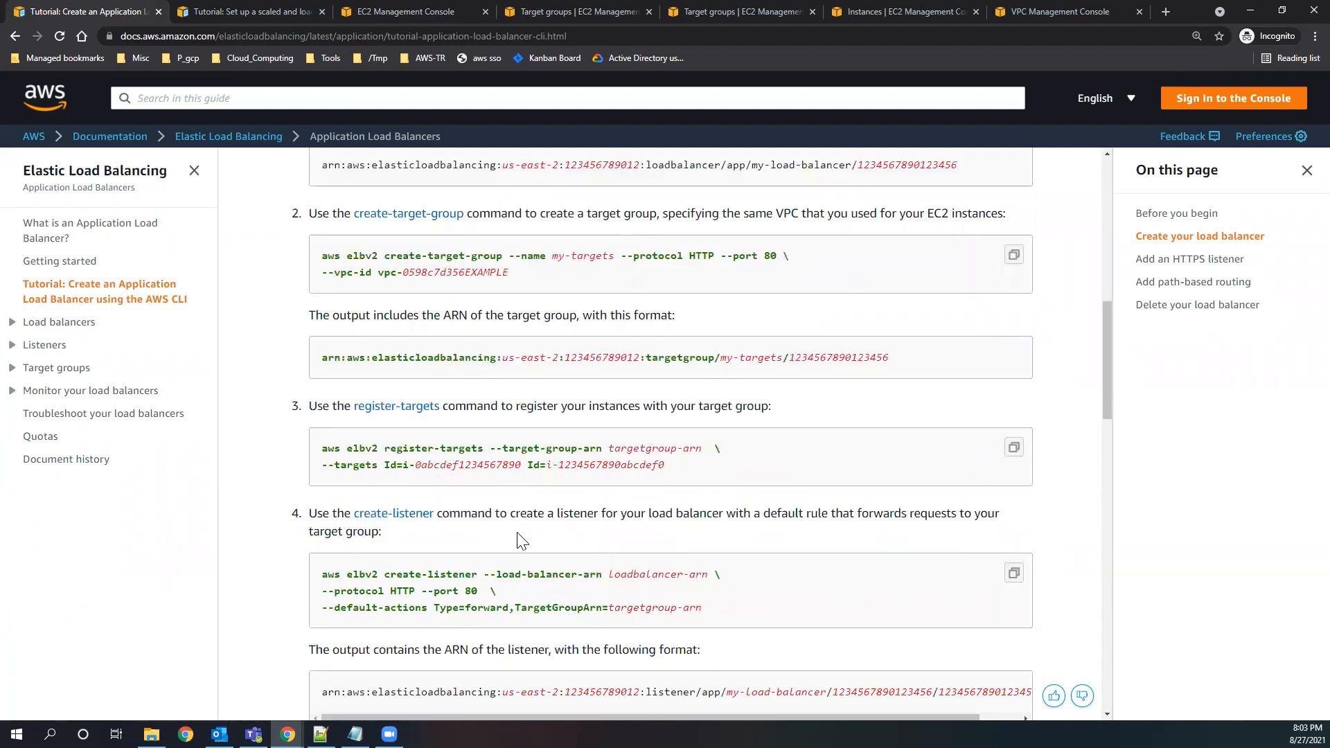
{"action": "scroll", "coordinate": [522, 537], "scroll_direction": "down", "scroll_amount": 4}
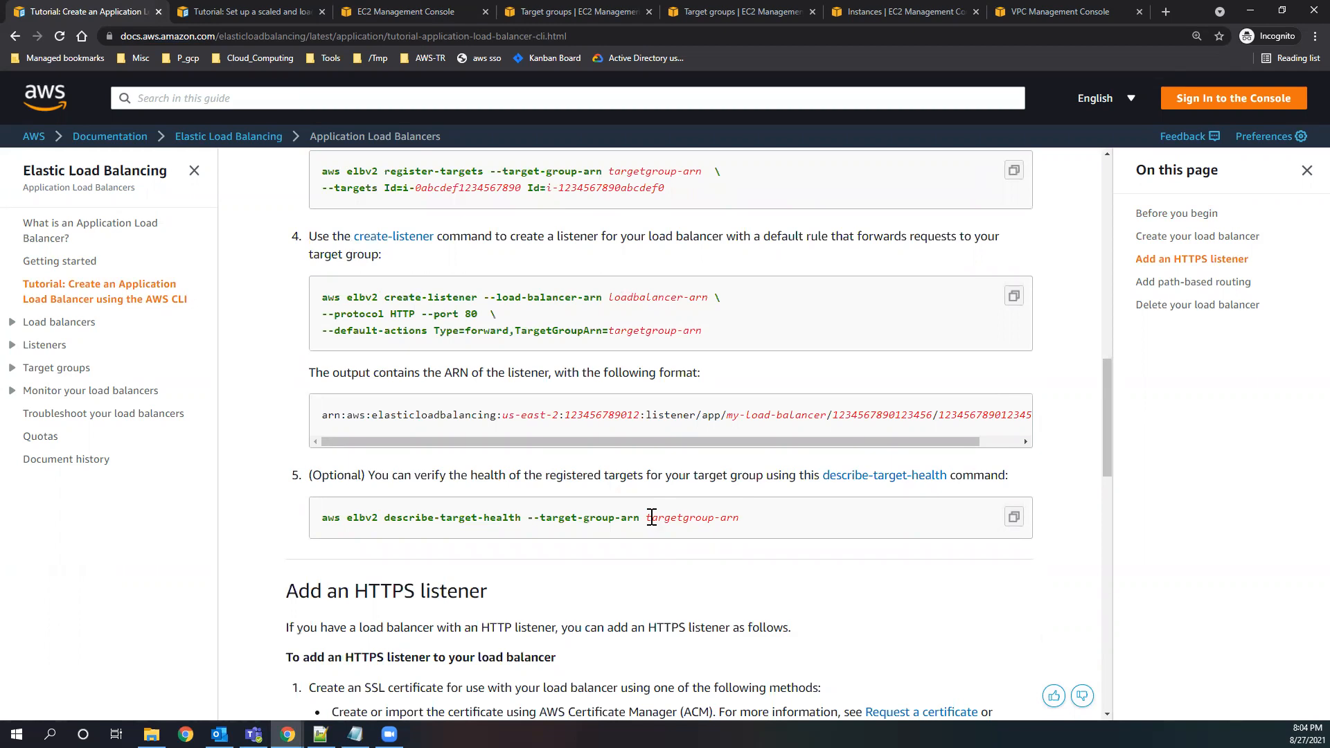
{"action": "scroll", "coordinate": [612, 554], "scroll_direction": "up", "scroll_amount": 4}
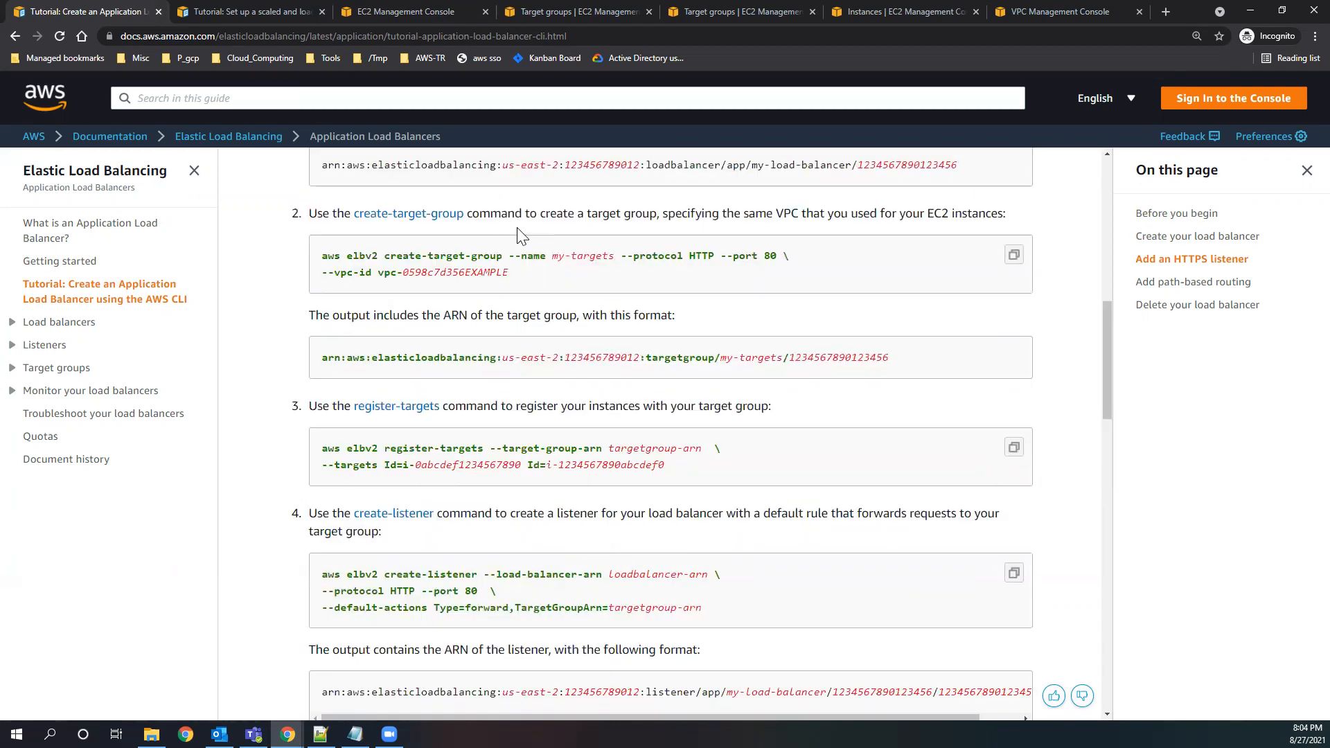
{"action": "left_click_drag", "start_coordinate": [897, 357], "coordinate": [325, 351]}
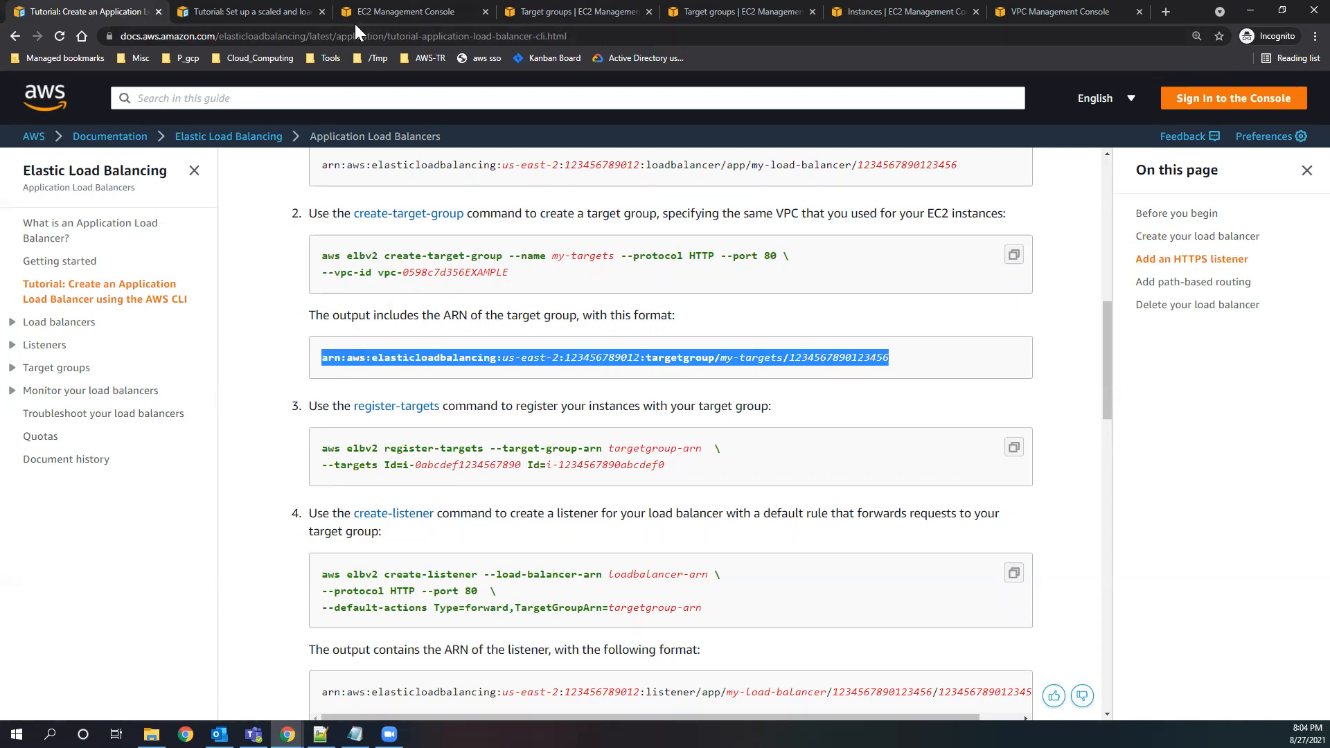
Copy testALB's DNS name from the refreshed load balancers list and close the VPC console page.
{"action": "left_click", "coordinate": [399, 10]}
{"action": "left_click", "coordinate": [1260, 125]}
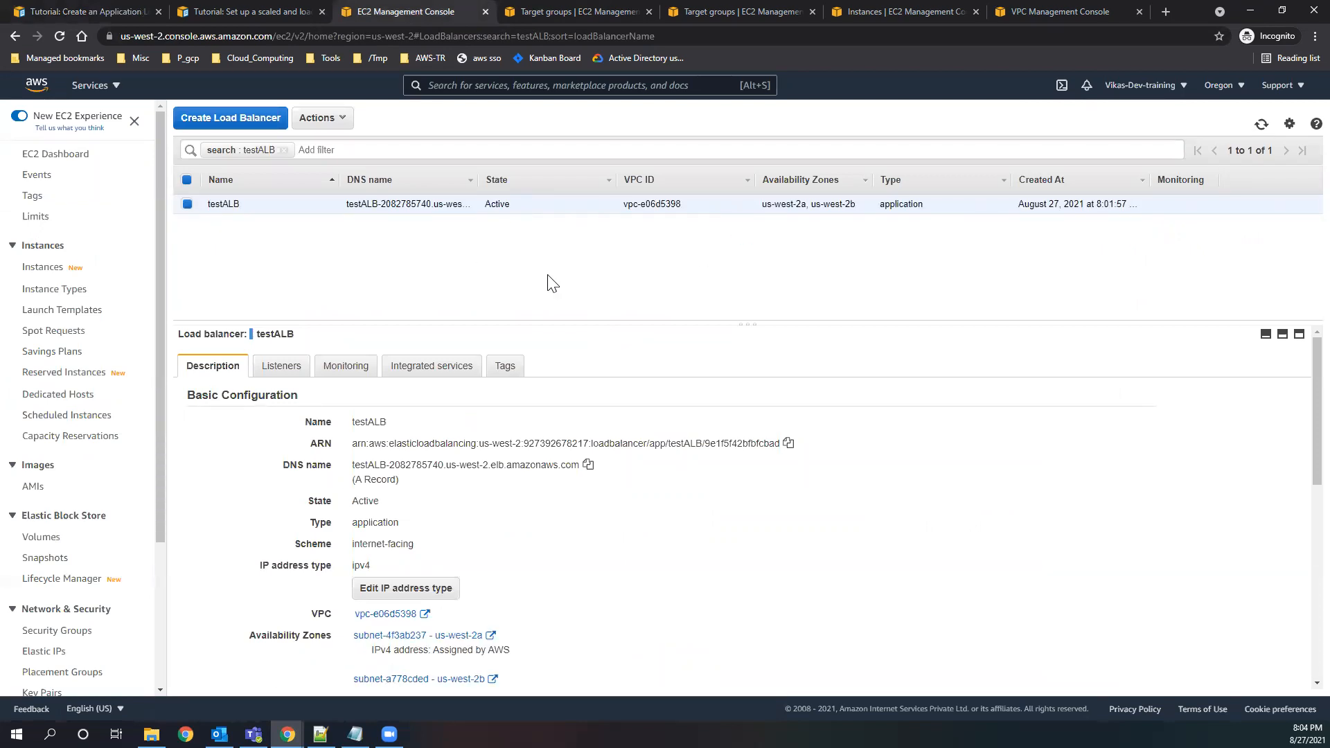
{"action": "left_click", "coordinate": [588, 465]}
{"action": "left_click", "coordinate": [1100, 14]}
{"action": "left_click", "coordinate": [1139, 12]}
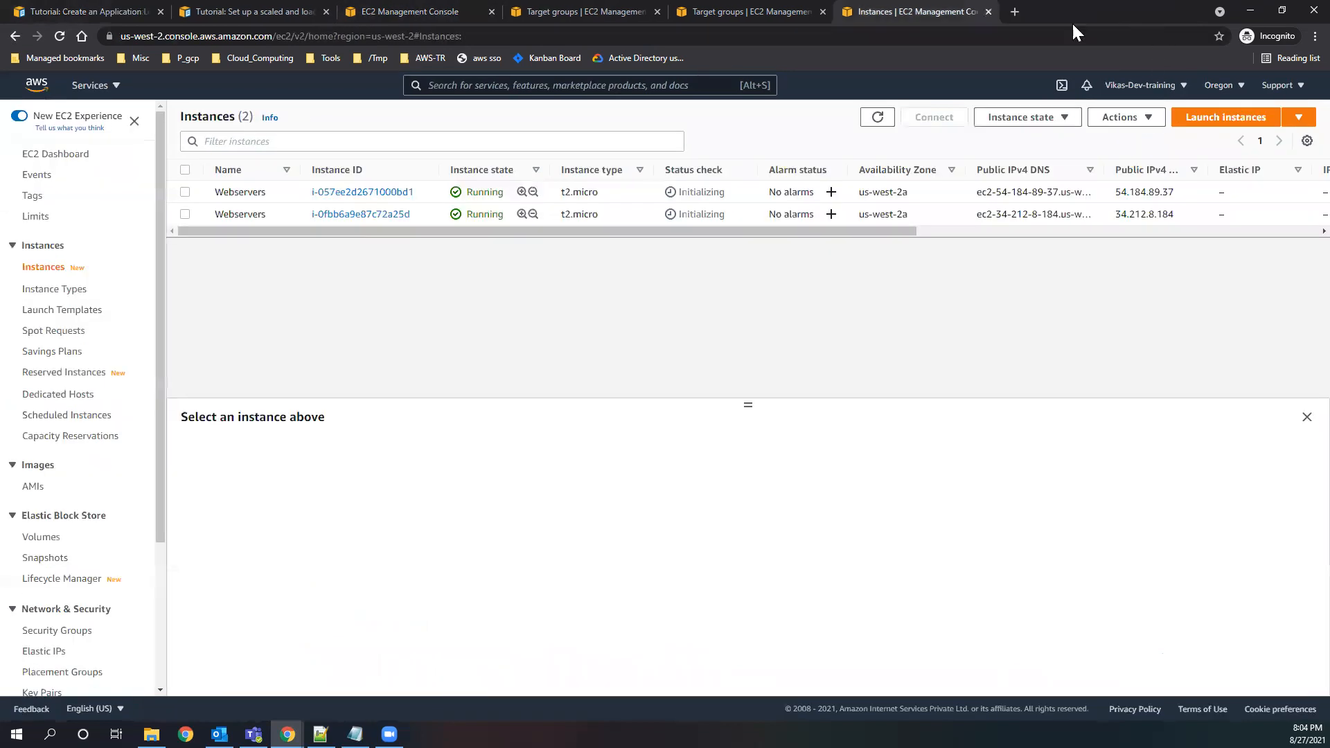
{"action": "left_click", "coordinate": [1015, 12]}
{"action": "type", "text": "http"}
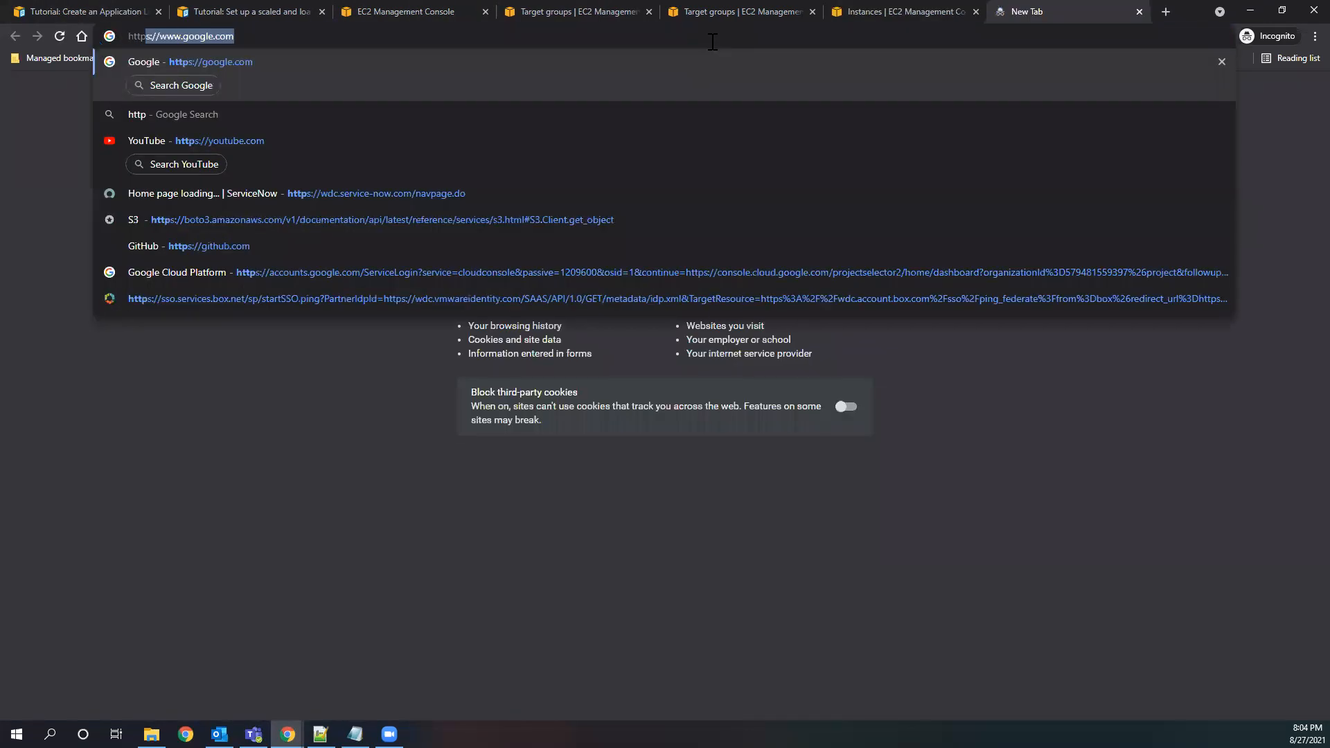
{"action": "type", "text": "://"}
{"action": "key", "text": "ctrl+v"}
{"action": "key", "text": "Return"}
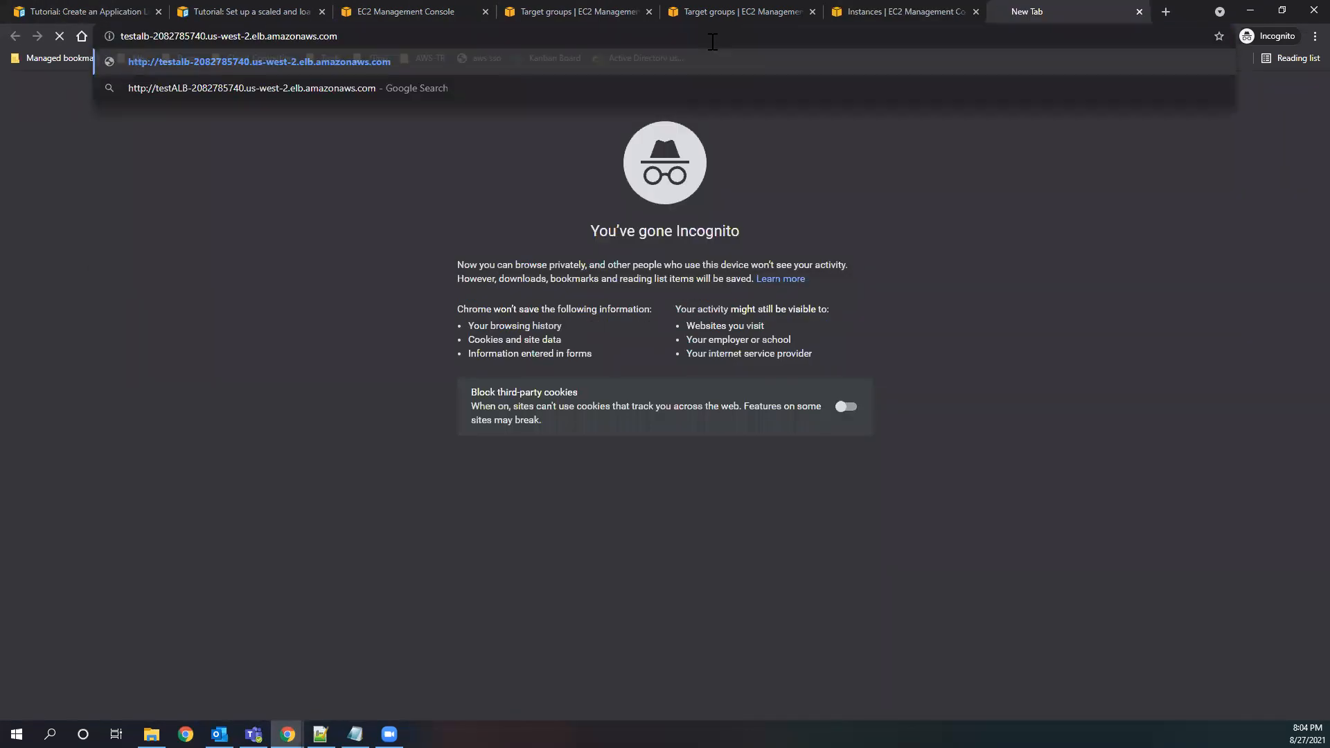
Enlarge the test page to 300% and reload it repeatedly to check which server's IP address responds.
{"action": "scroll", "coordinate": [271, 262], "scroll_direction": "up", "scroll_amount": 7}
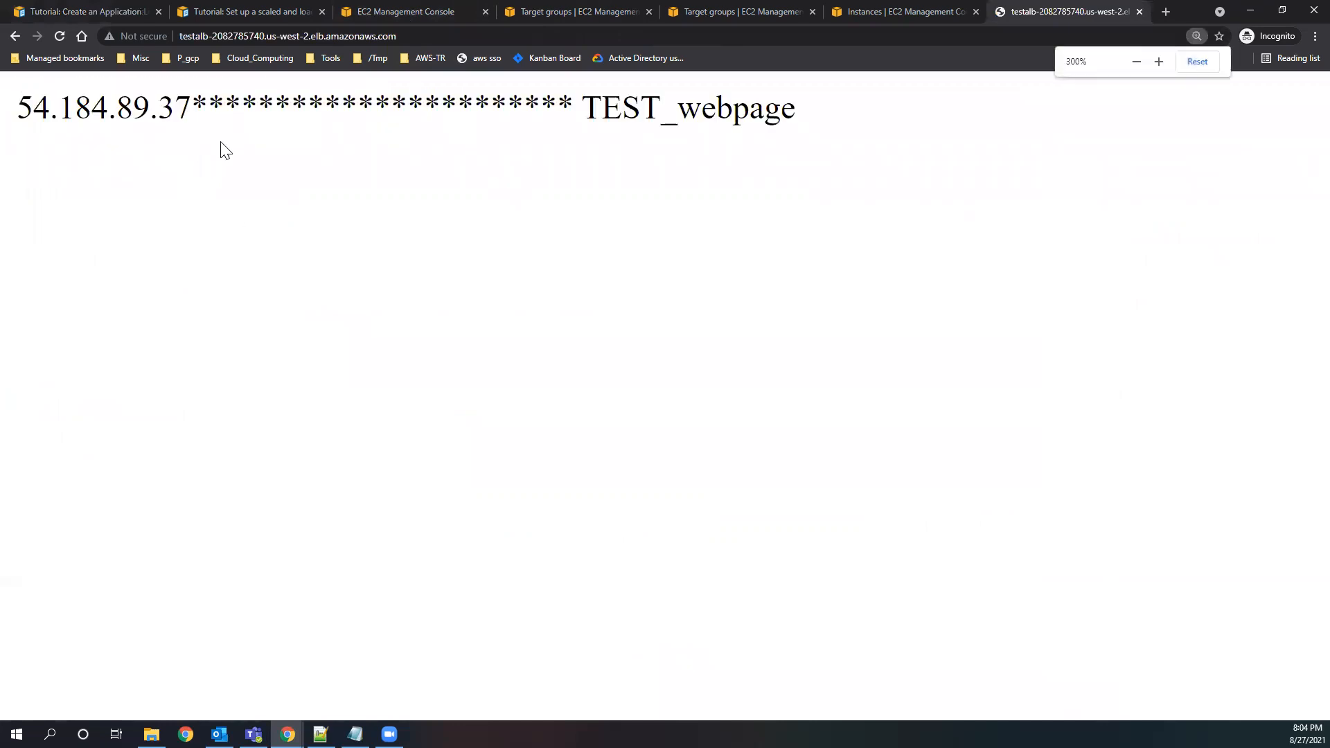
{"action": "left_click_drag", "start_coordinate": [192, 110], "coordinate": [523, 111]}
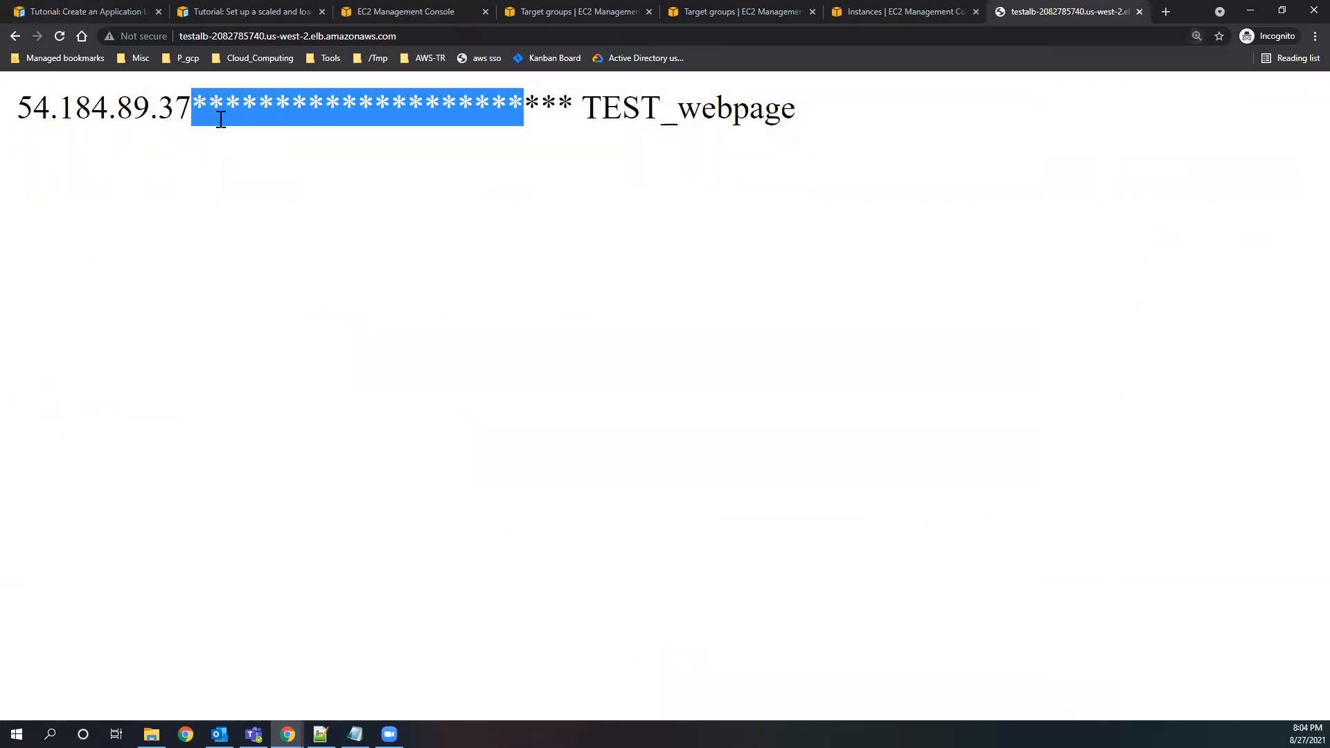
{"action": "left_click", "coordinate": [178, 165]}
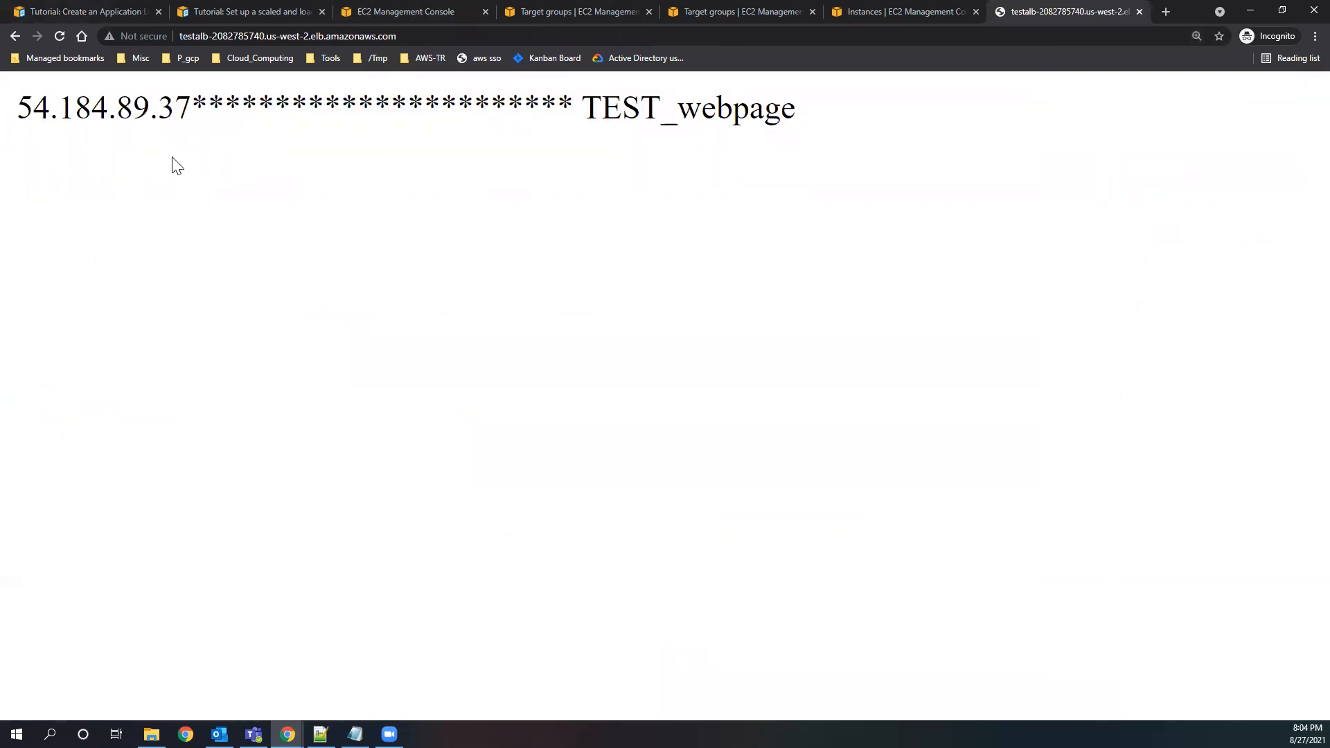
{"action": "left_click", "coordinate": [62, 35]}
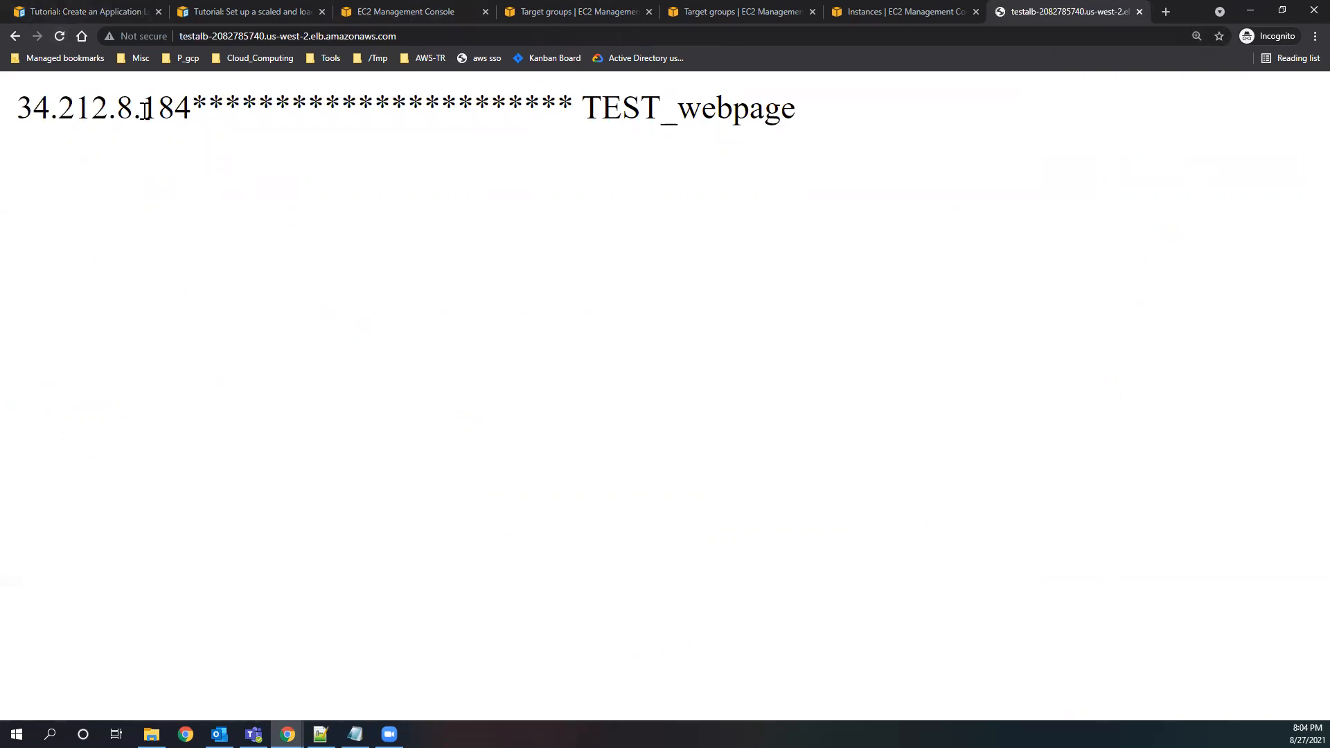
{"action": "left_click_drag", "start_coordinate": [142, 109], "coordinate": [208, 109]}
{"action": "left_click", "coordinate": [60, 34]}
{"action": "left_click", "coordinate": [60, 35]}
{"action": "left_click", "coordinate": [60, 34]}
{"action": "left_click", "coordinate": [60, 35]}
{"action": "left_click", "coordinate": [60, 35]}
{"action": "left_click", "coordinate": [60, 35]}
{"action": "left_click", "coordinate": [60, 35]}
{"action": "left_click", "coordinate": [61, 35]}
{"action": "left_click", "coordinate": [60, 35]}
{"action": "left_click", "coordinate": [60, 35]}
{"action": "left_click", "coordinate": [61, 35]}
{"action": "left_click", "coordinate": [60, 34]}
{"action": "left_click", "coordinate": [60, 34]}
{"action": "left_click", "coordinate": [61, 34]}
{"action": "left_click", "coordinate": [60, 35]}
{"action": "left_click", "coordinate": [61, 35]}
{"action": "left_click", "coordinate": [60, 35]}
{"action": "left_click", "coordinate": [60, 36]}
{"action": "left_click", "coordinate": [61, 35]}
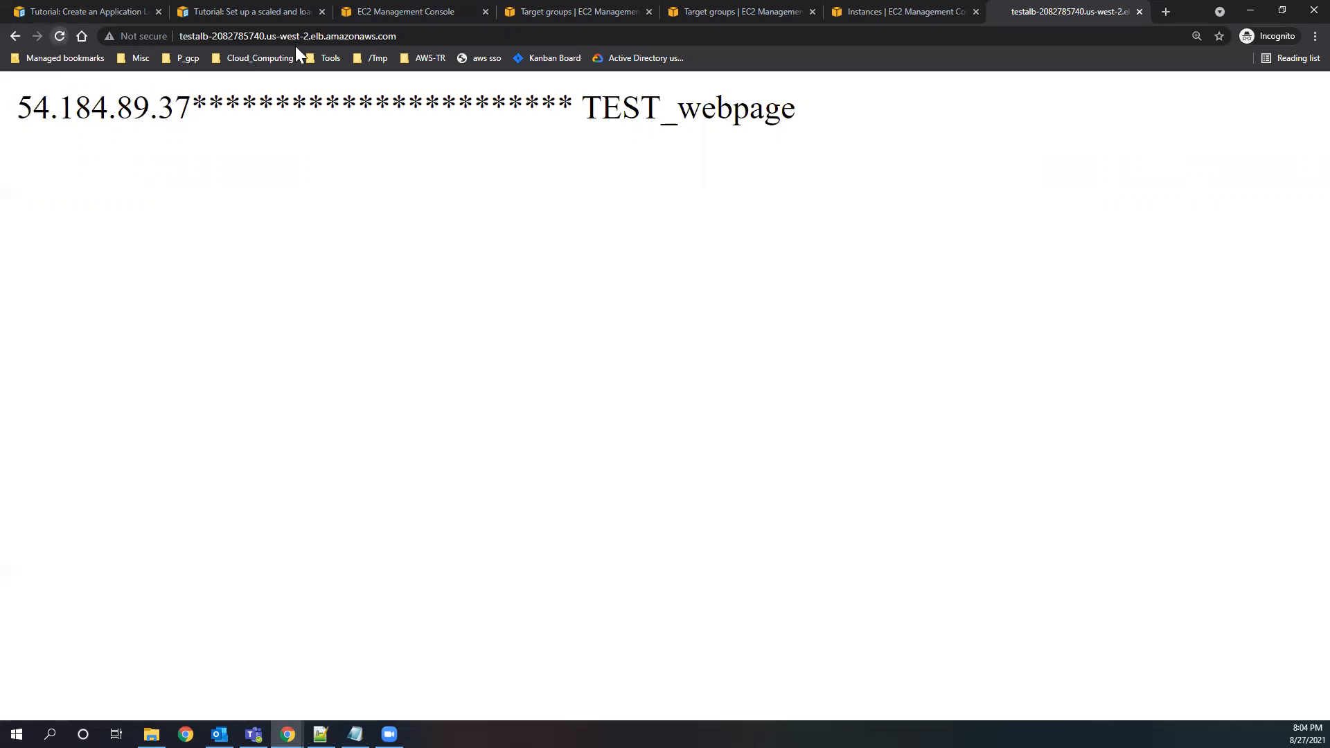
Highlight the load balancer's address, reload the test page several more times and reduce its zoom to 175%.
{"action": "left_click_drag", "start_coordinate": [405, 36], "coordinate": [178, 36]}
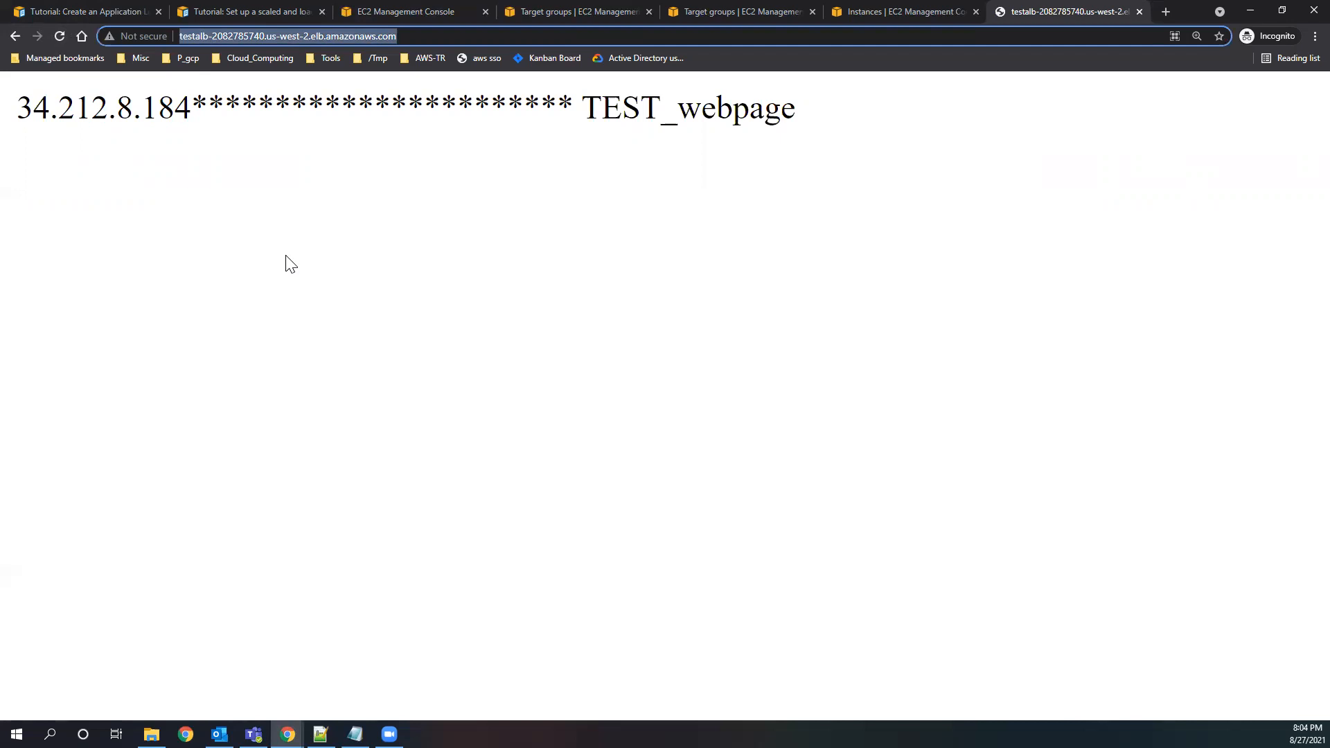
{"action": "left_click_drag", "start_coordinate": [412, 36], "coordinate": [183, 44]}
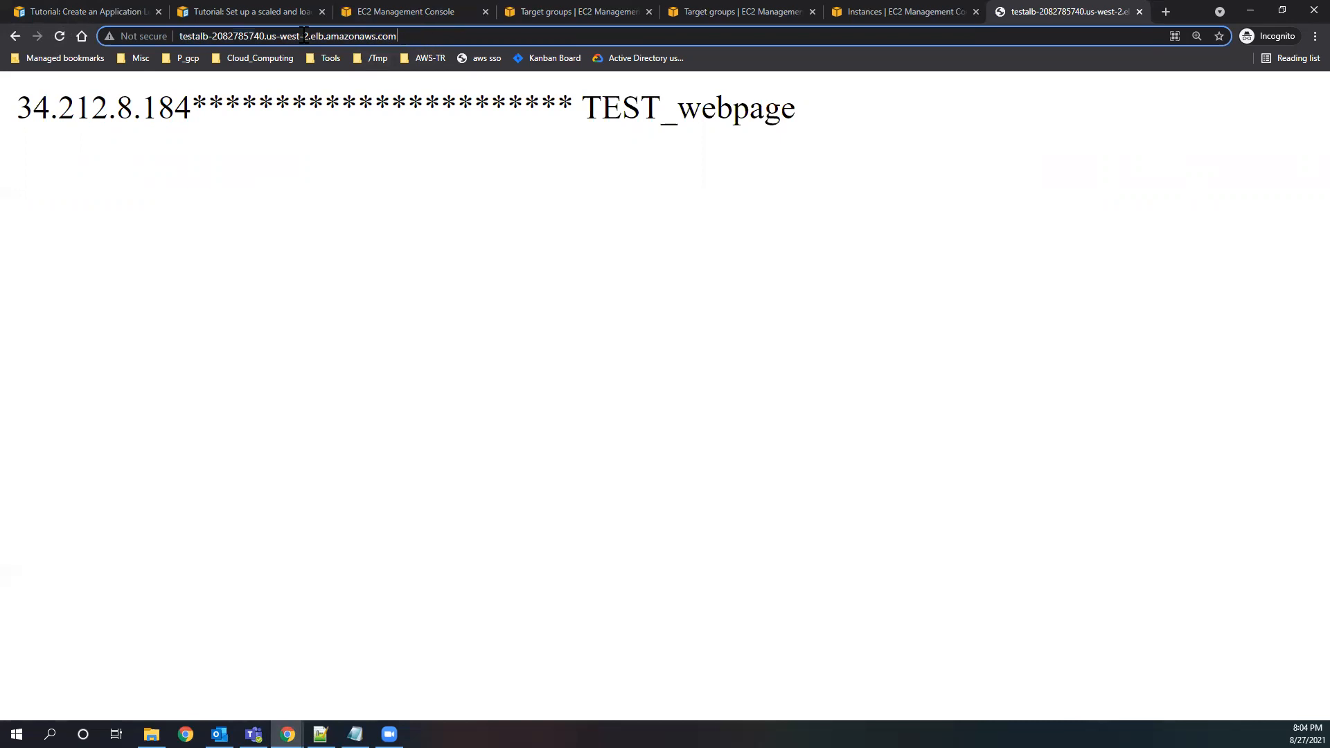
{"action": "left_click", "coordinate": [56, 38]}
{"action": "left_click", "coordinate": [56, 38]}
{"action": "left_click", "coordinate": [55, 38]}
{"action": "left_click", "coordinate": [55, 36]}
{"action": "left_click", "coordinate": [56, 36]}
{"action": "left_click", "coordinate": [55, 36]}
{"action": "key", "text": "ctrl+minus"}
{"action": "key", "text": "ctrl+minus"}
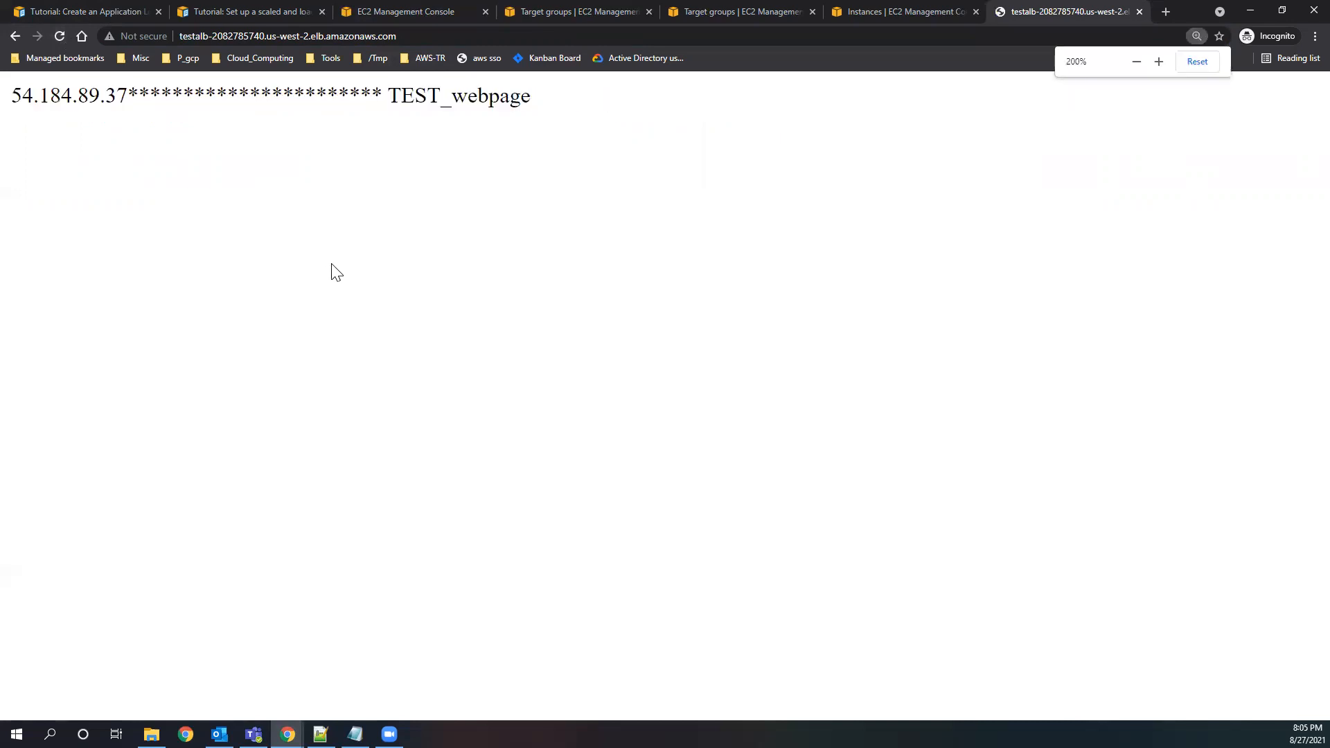
{"action": "key", "text": "ctrl+minus"}
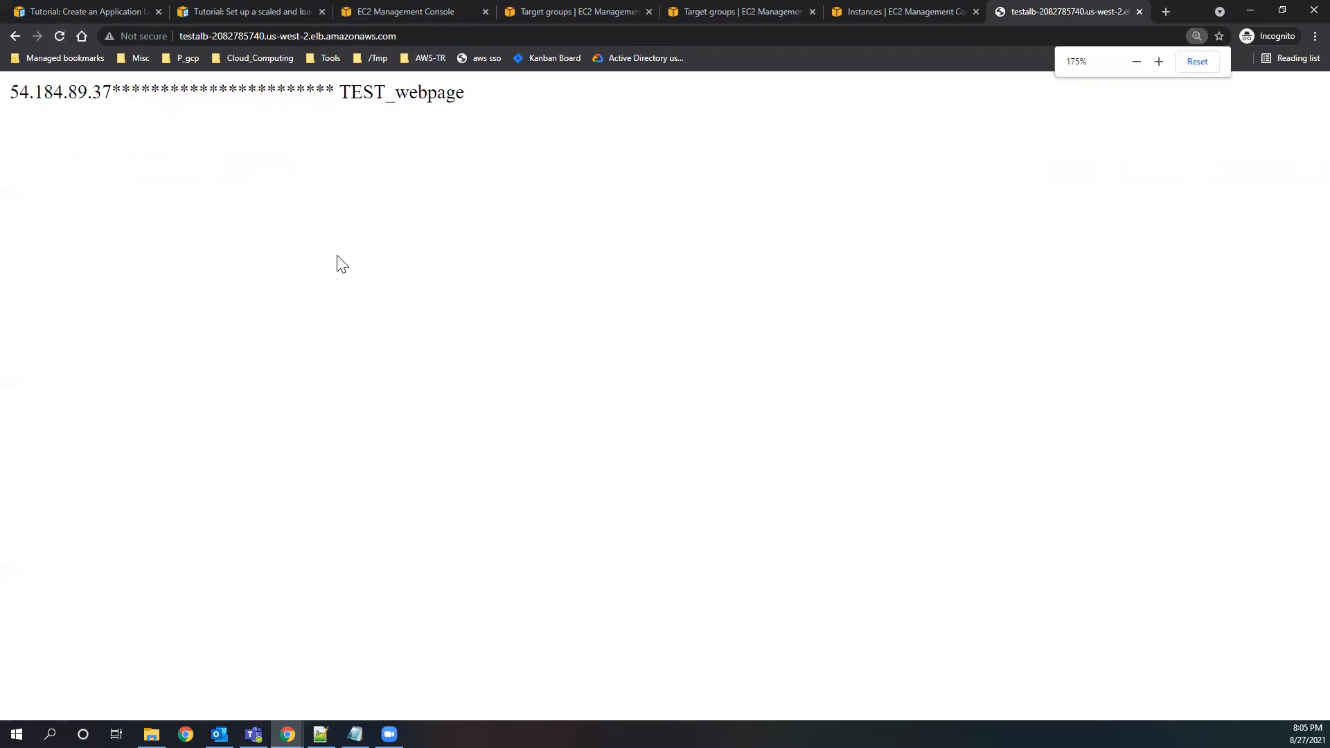
Look at testALB's details in the EC2 console and at its DNS address on the test page.
{"action": "left_click", "coordinate": [457, 16]}
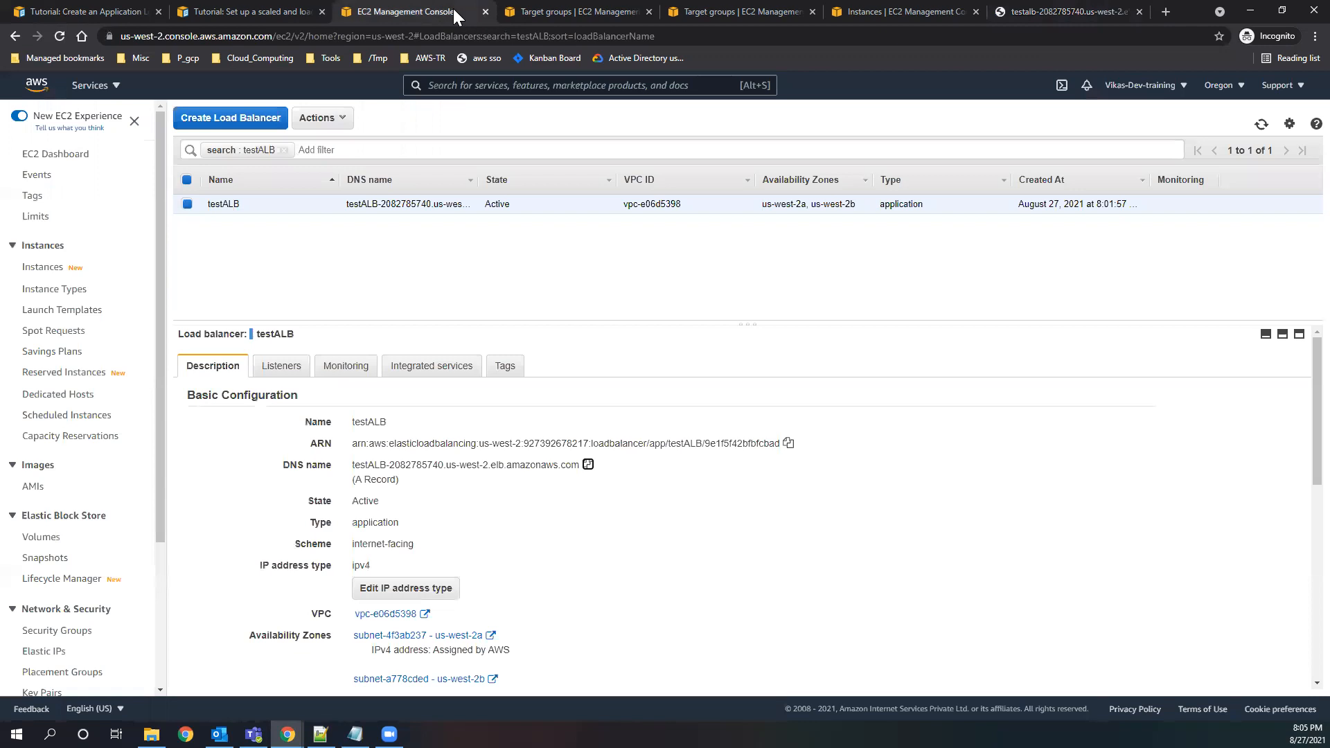
{"action": "left_click", "coordinate": [1032, 22]}
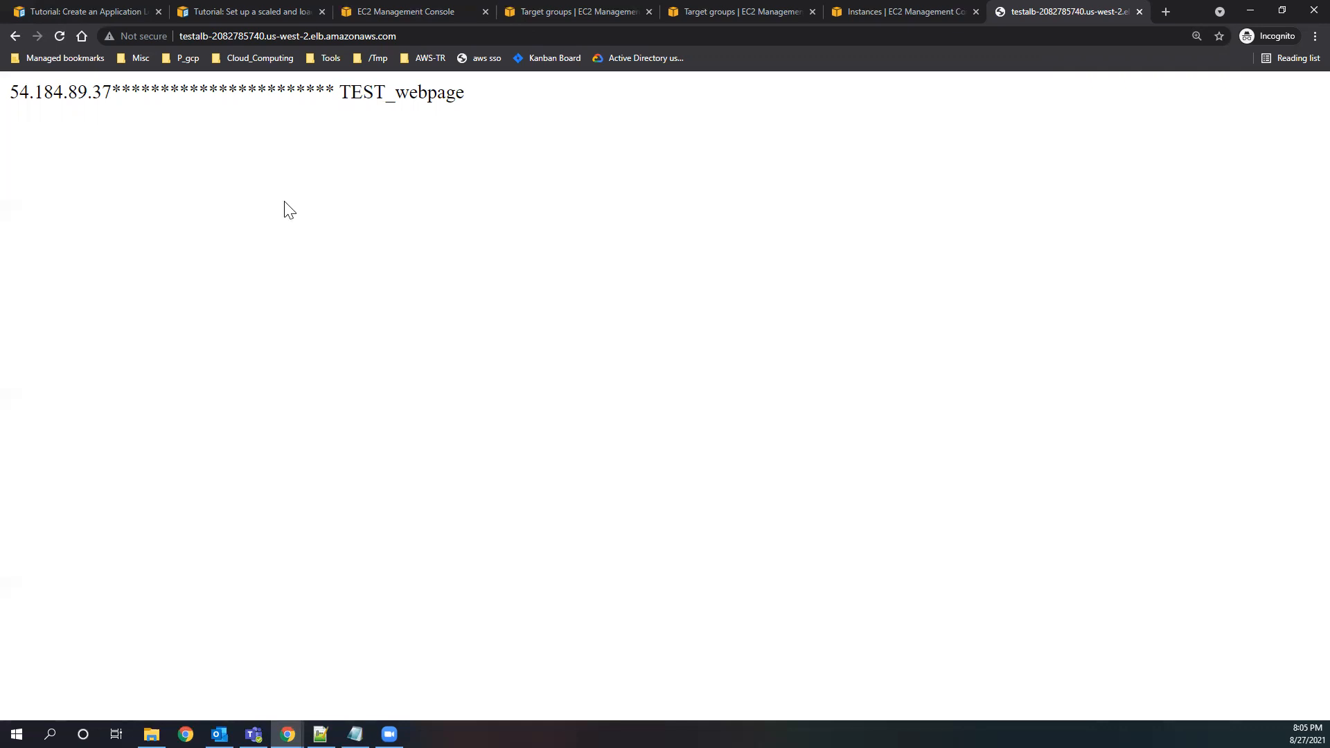
{"action": "left_click", "coordinate": [308, 35]}
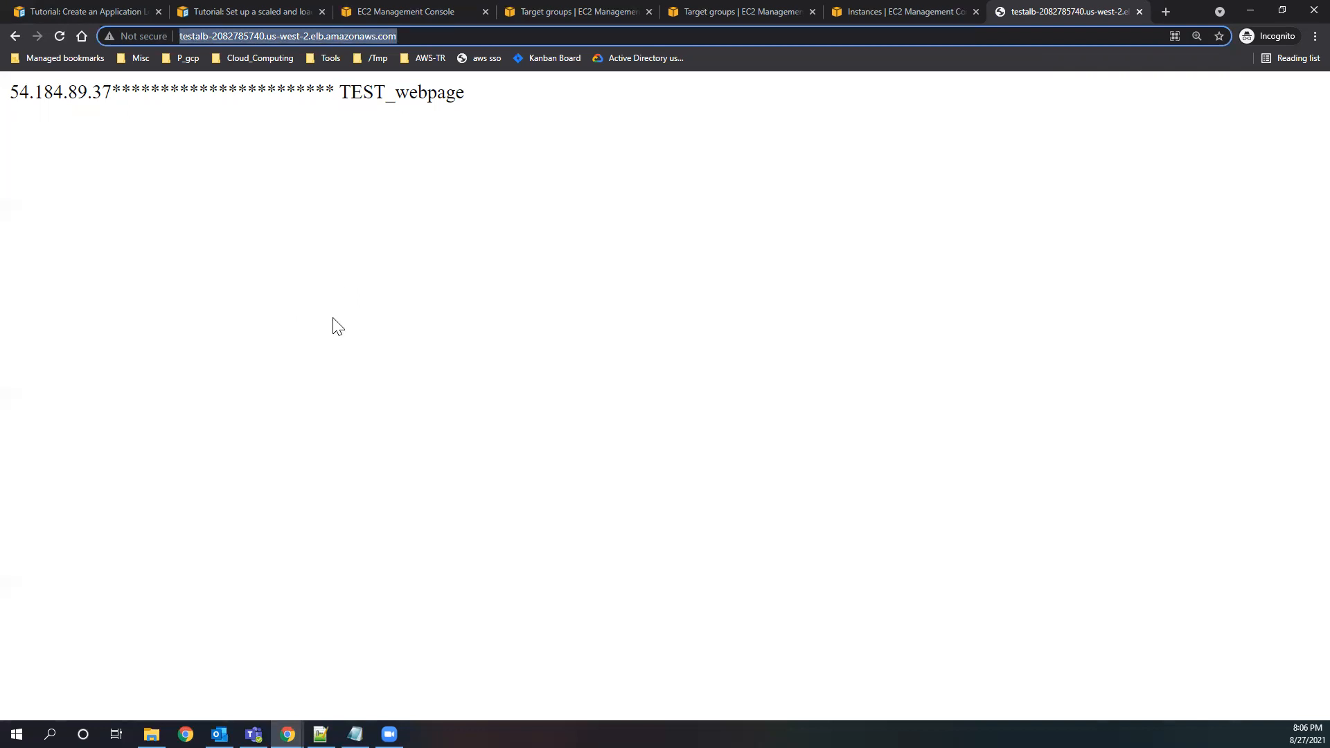
{"action": "left_click_drag", "start_coordinate": [413, 35], "coordinate": [180, 38]}
Close the test page, stop Webservers instance i-057ee2d2671000bd1 and refresh the instance list.
{"action": "left_click", "coordinate": [1139, 12]}
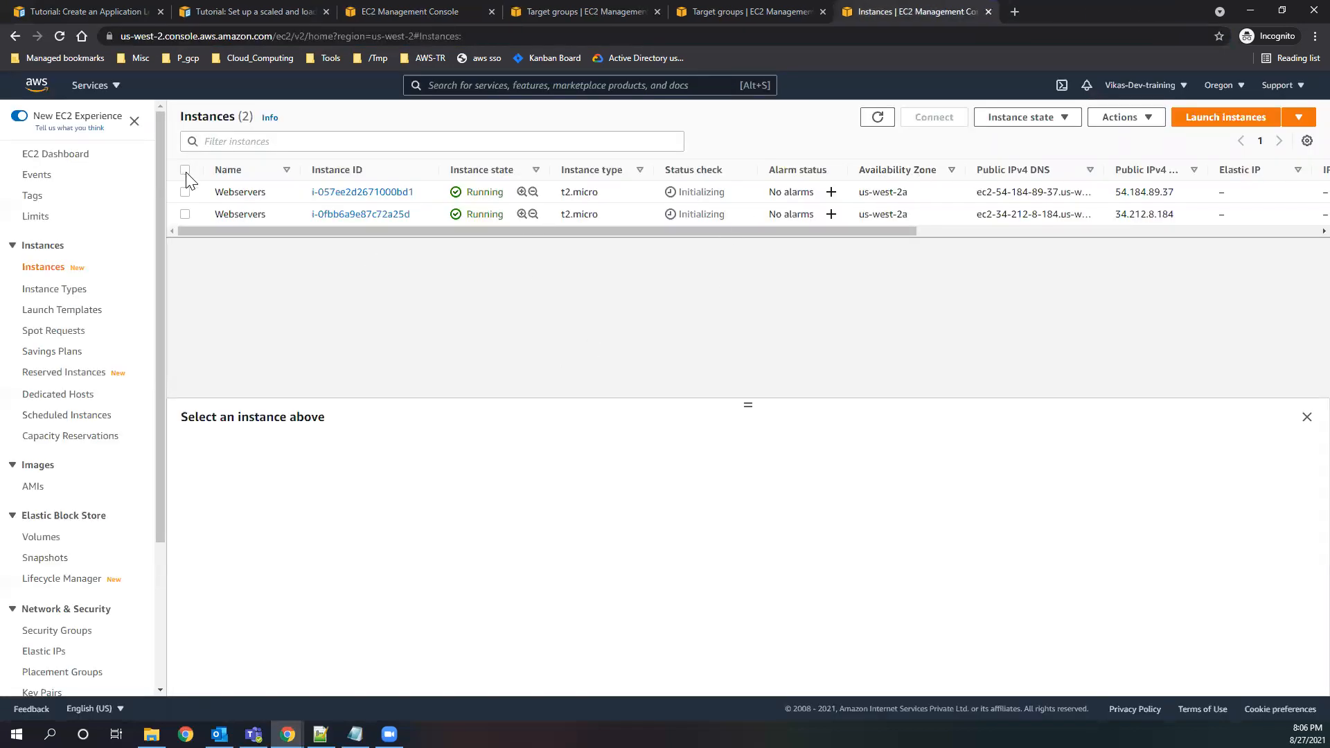
{"action": "left_click", "coordinate": [185, 192]}
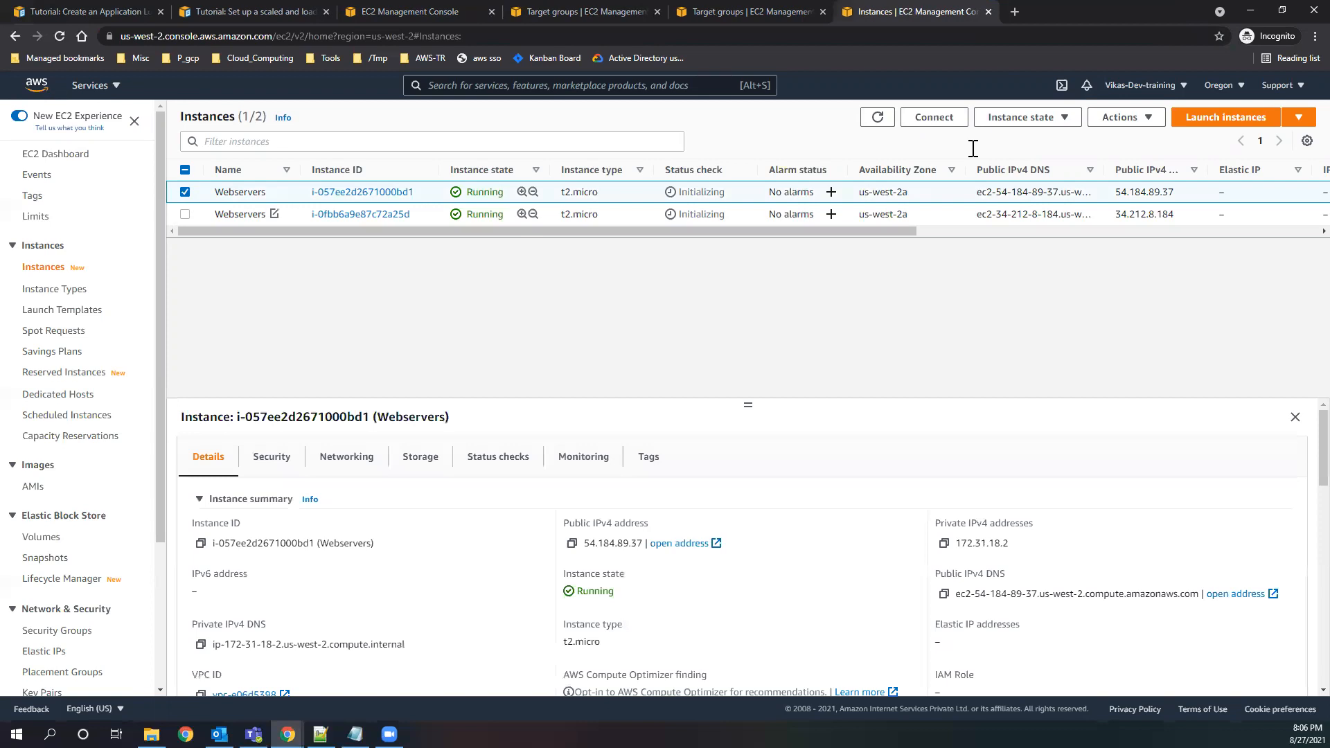
{"action": "left_click", "coordinate": [1040, 125]}
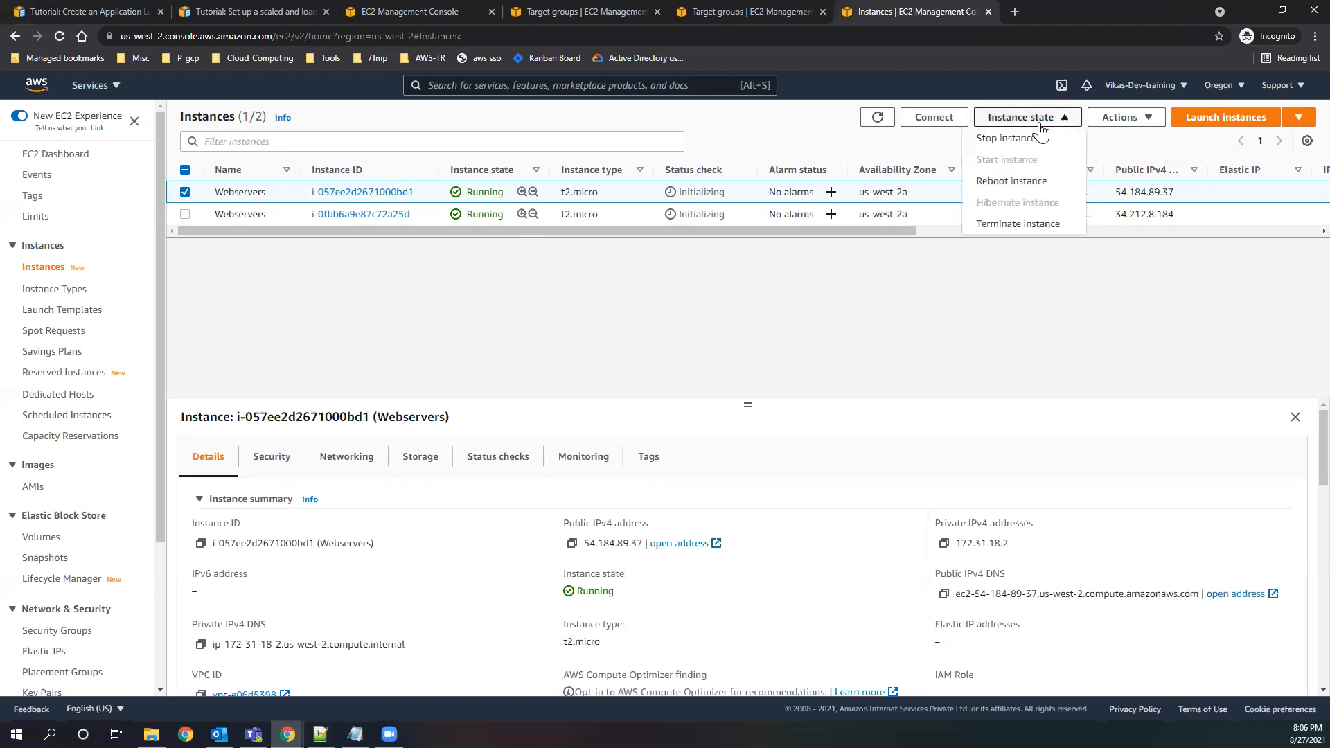
{"action": "left_click", "coordinate": [1003, 137]}
{"action": "left_click", "coordinate": [913, 464]}
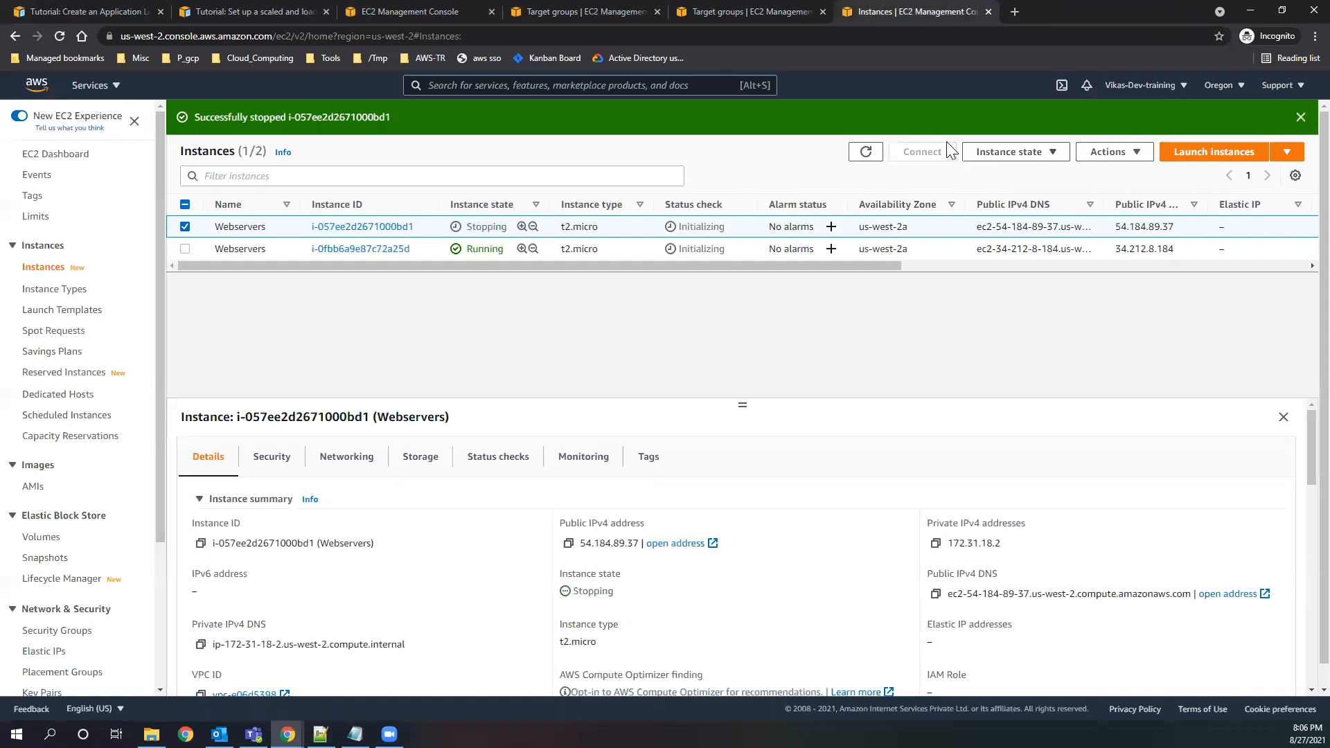
{"action": "left_click", "coordinate": [1300, 117]}
{"action": "left_click", "coordinate": [878, 119]}
{"action": "left_click", "coordinate": [878, 118]}
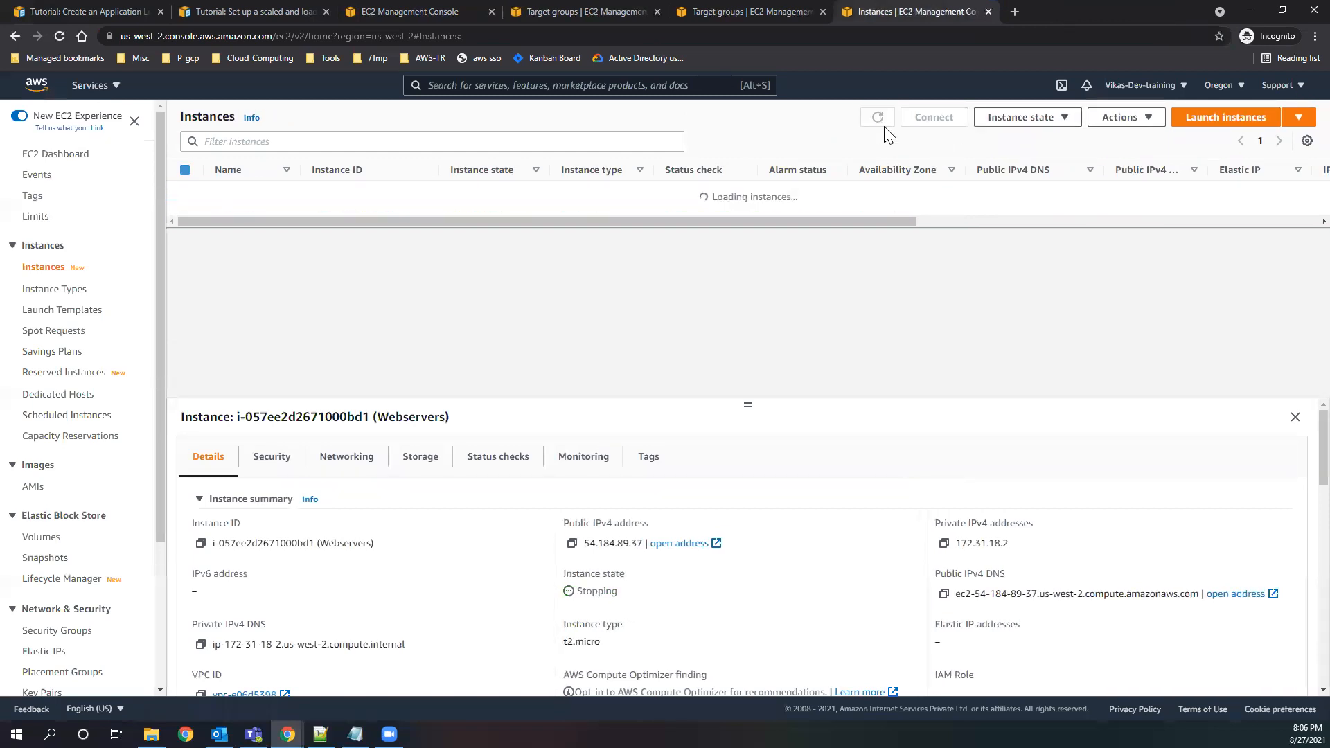
{"action": "left_click", "coordinate": [439, 17]}
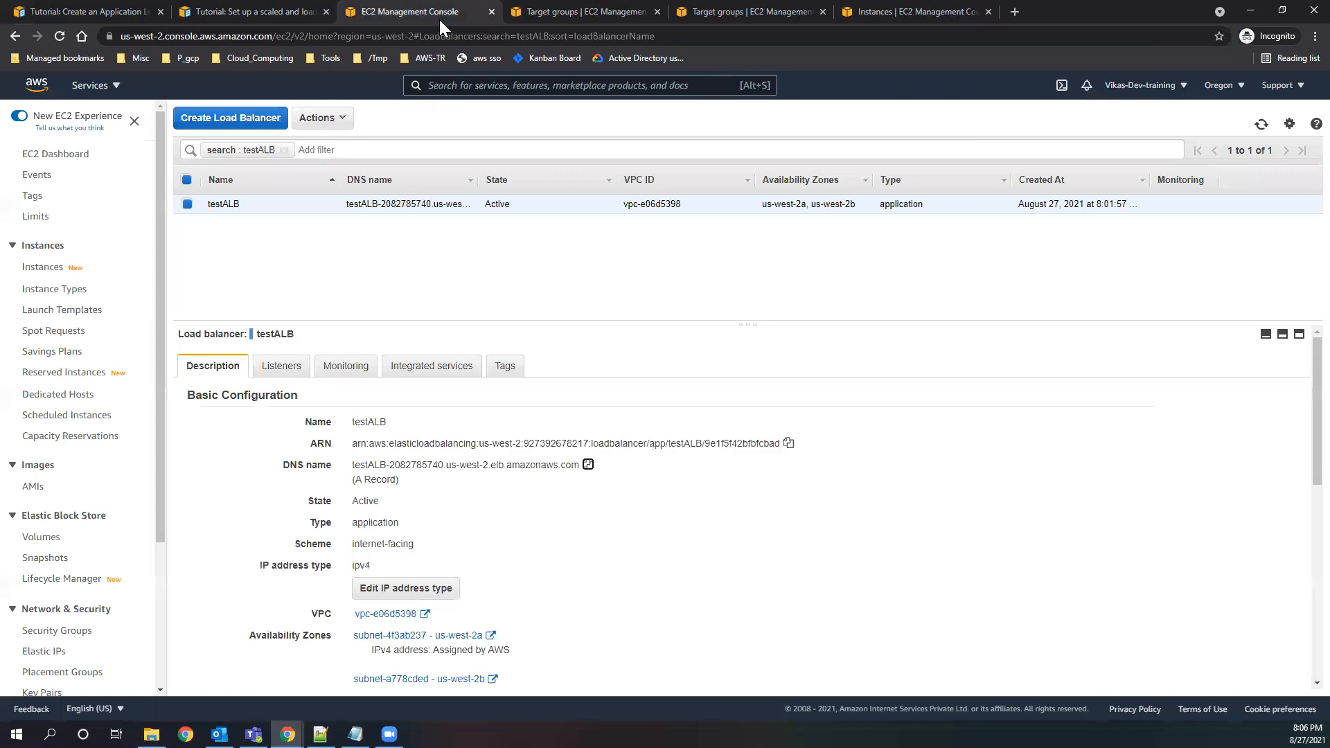
{"action": "left_click", "coordinate": [588, 465]}
{"action": "left_click", "coordinate": [1015, 14]}
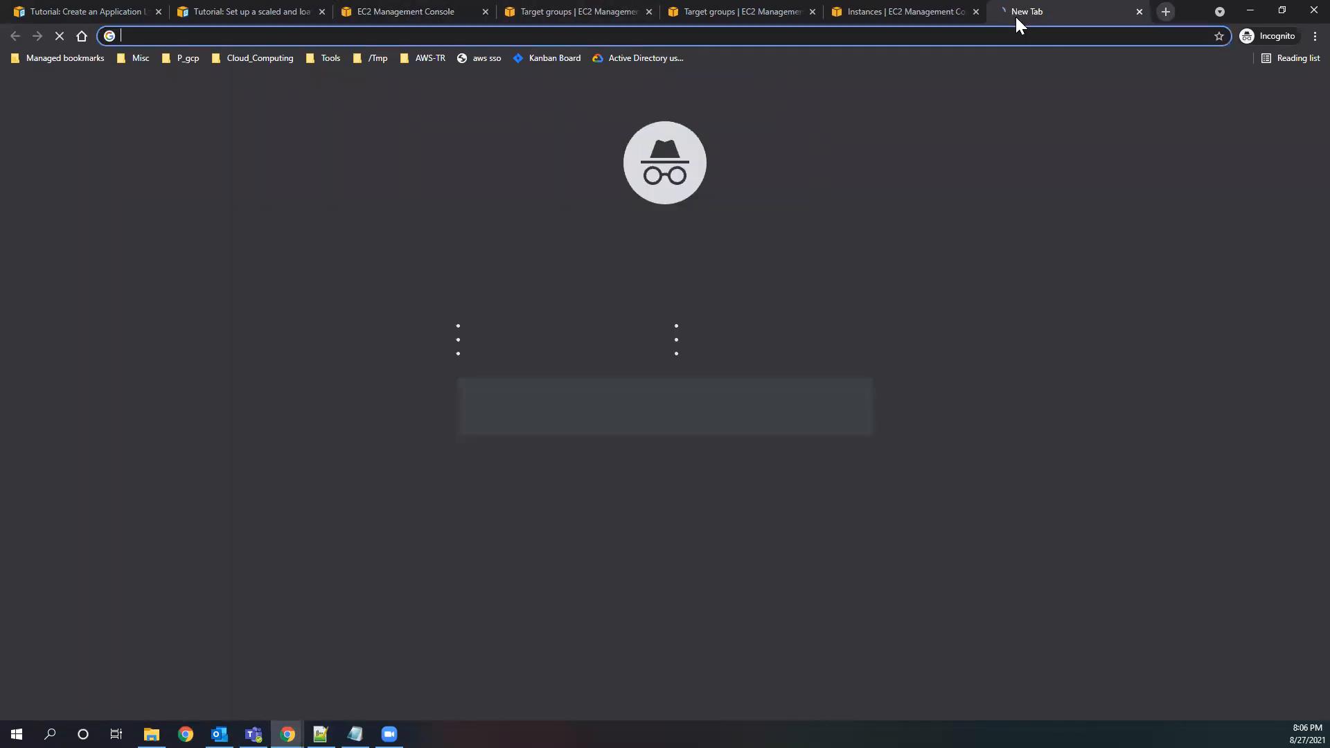
{"action": "type", "text": "http://"}
{"action": "key", "text": "ctrl+v"}
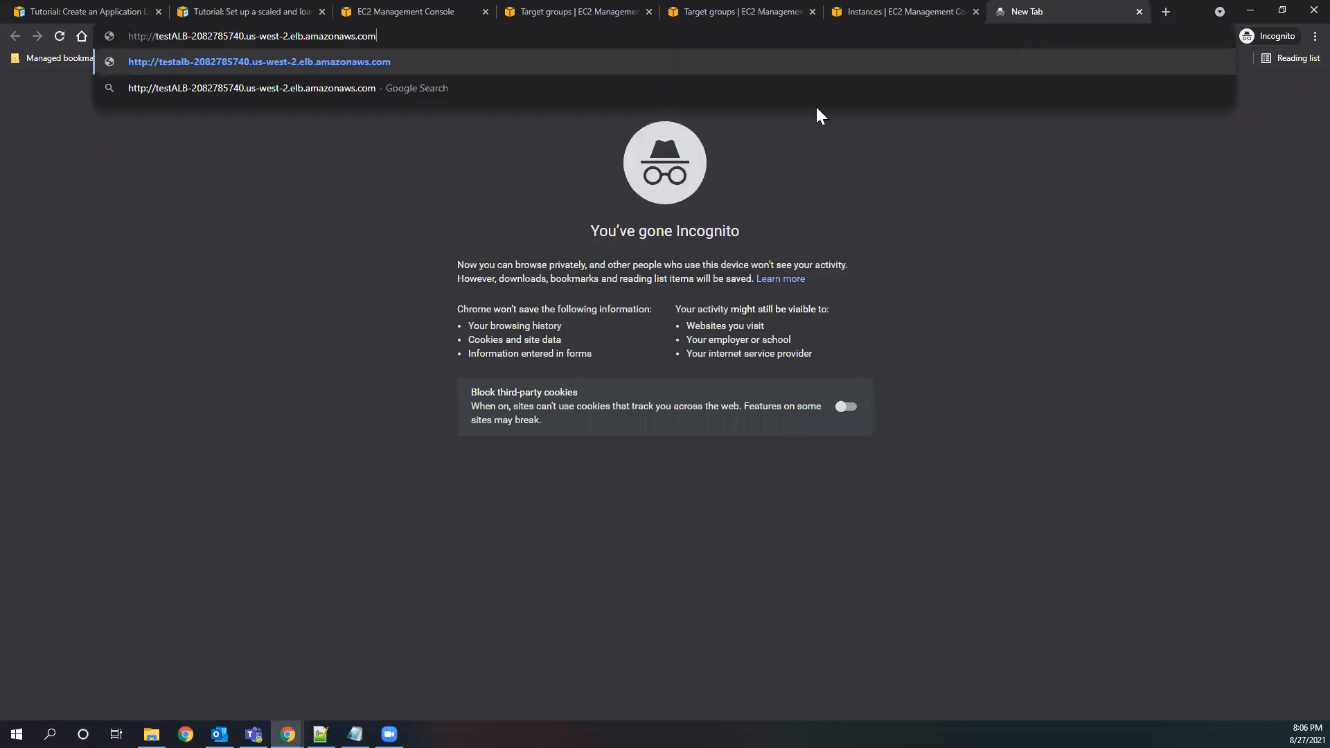
{"action": "key", "text": "Return"}
Reload the test page to check which server responds after one instance is stopped.
{"action": "left_click", "coordinate": [61, 36]}
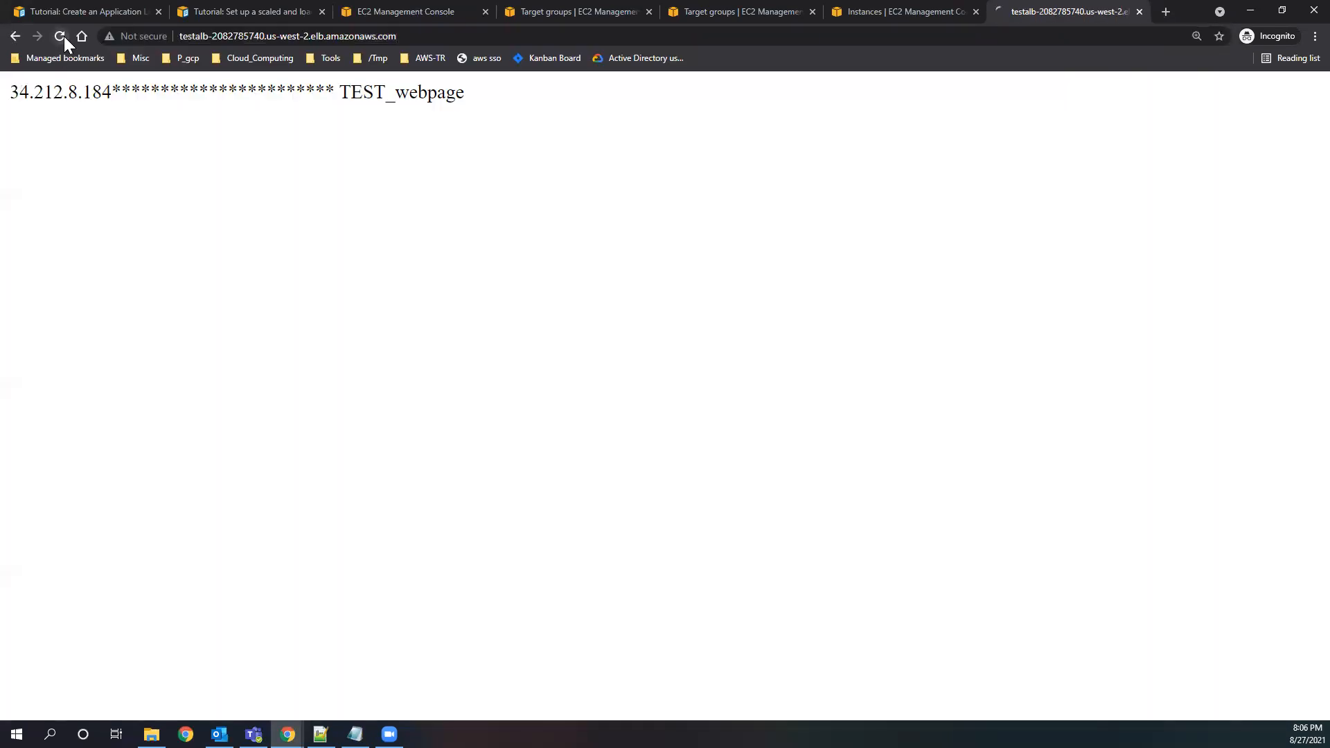
{"action": "left_click_drag", "start_coordinate": [121, 95], "coordinate": [63, 36]}
{"action": "left_click", "coordinate": [63, 36]}
Examine the health status and status details of both registered targets in target group test2.
{"action": "left_click", "coordinate": [531, 15]}
{"action": "left_click", "coordinate": [262, 262]}
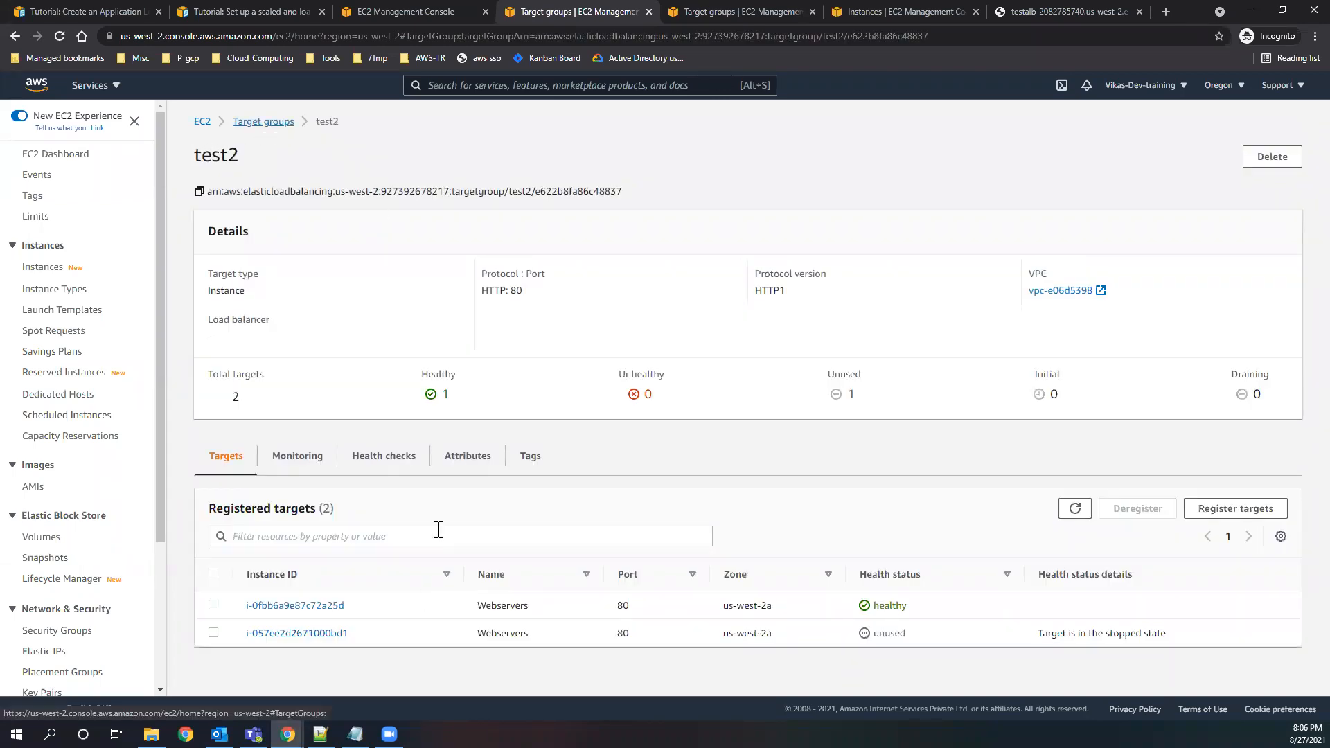
{"action": "left_click_drag", "start_coordinate": [874, 633], "coordinate": [899, 634]}
{"action": "left_click", "coordinate": [910, 643]}
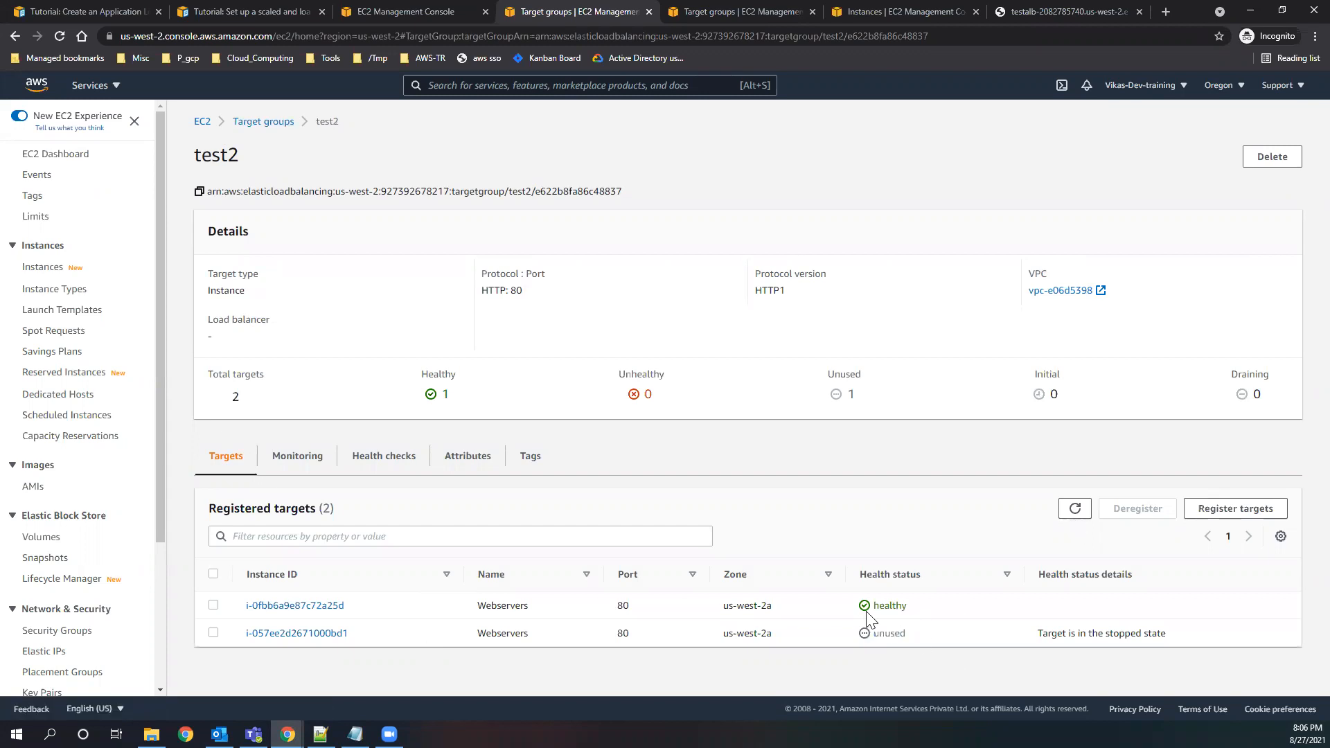
{"action": "left_click_drag", "start_coordinate": [1039, 634], "coordinate": [1149, 633]}
{"action": "left_click_drag", "start_coordinate": [1017, 652], "coordinate": [891, 655]}
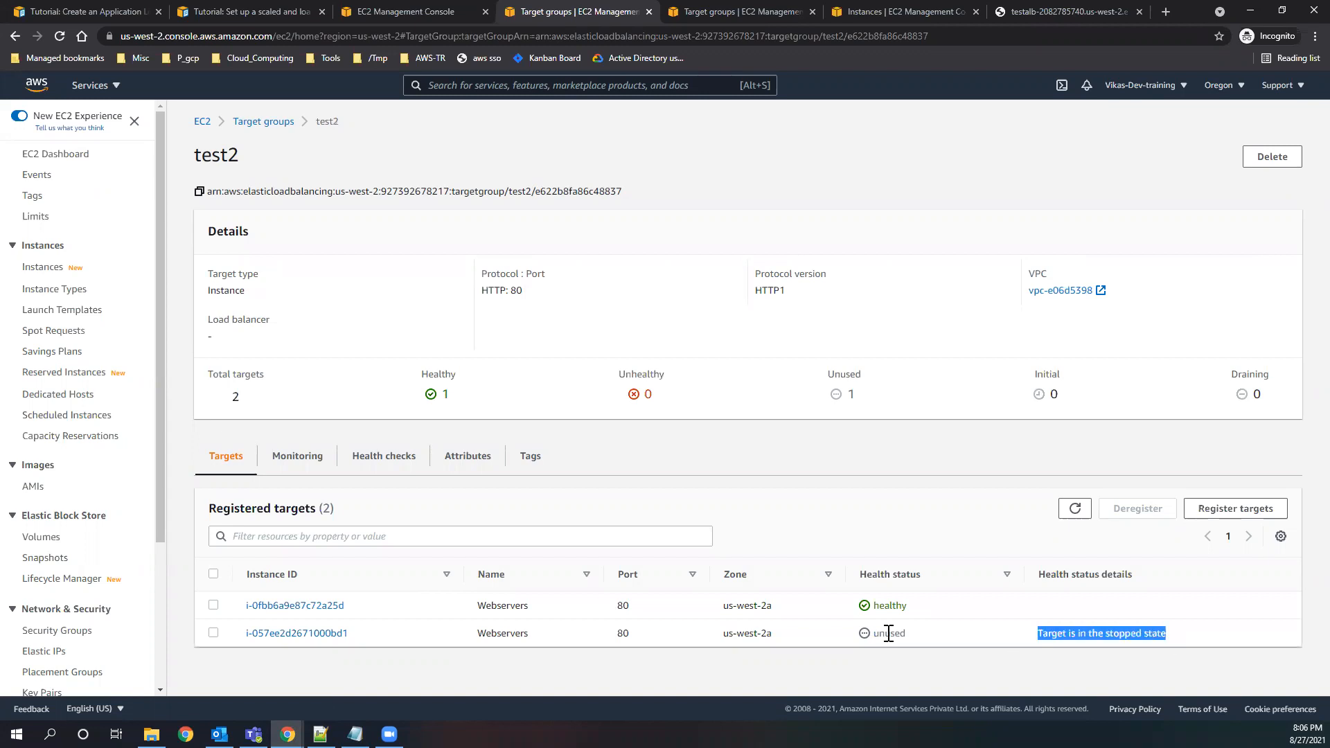
{"action": "left_click", "coordinate": [926, 641]}
{"action": "left_click_drag", "start_coordinate": [351, 639], "coordinate": [234, 638]}
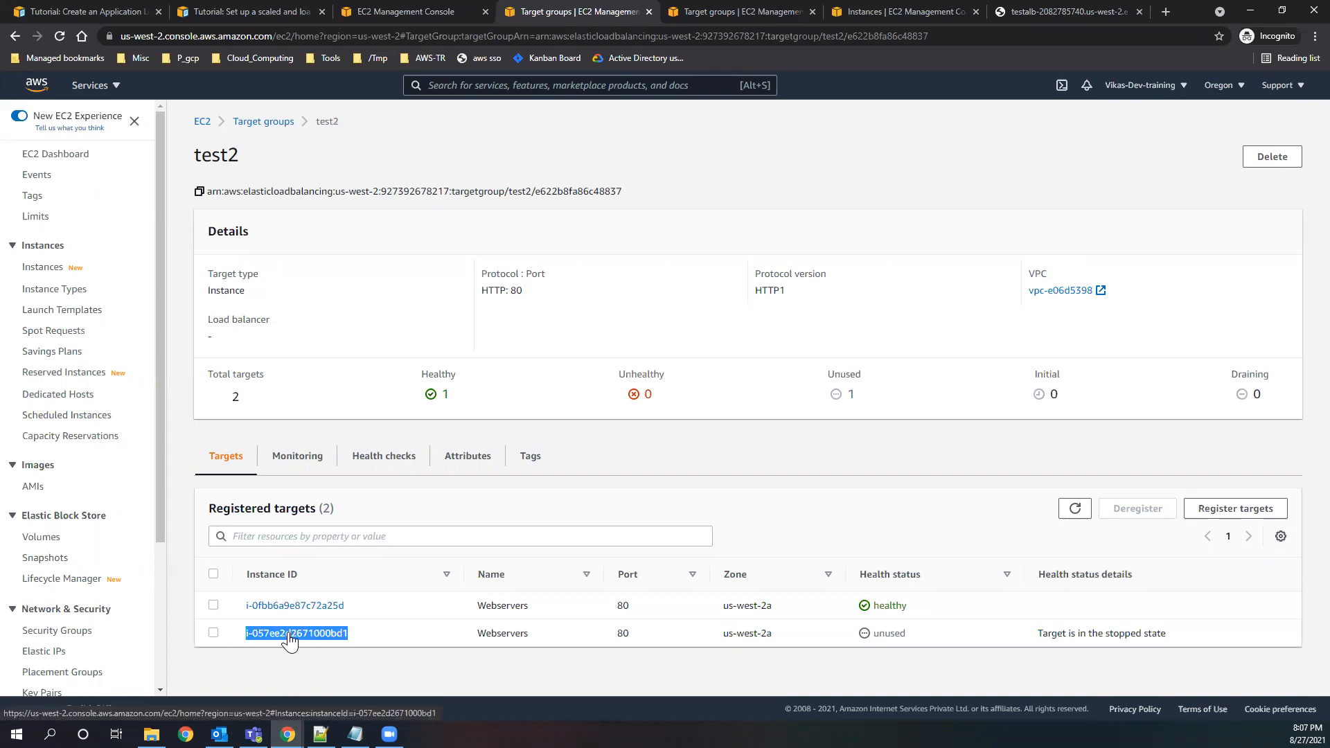
Open instance i-057ee2d2671000bd1 from the registered targets and start it.
{"action": "left_click", "coordinate": [290, 636]}
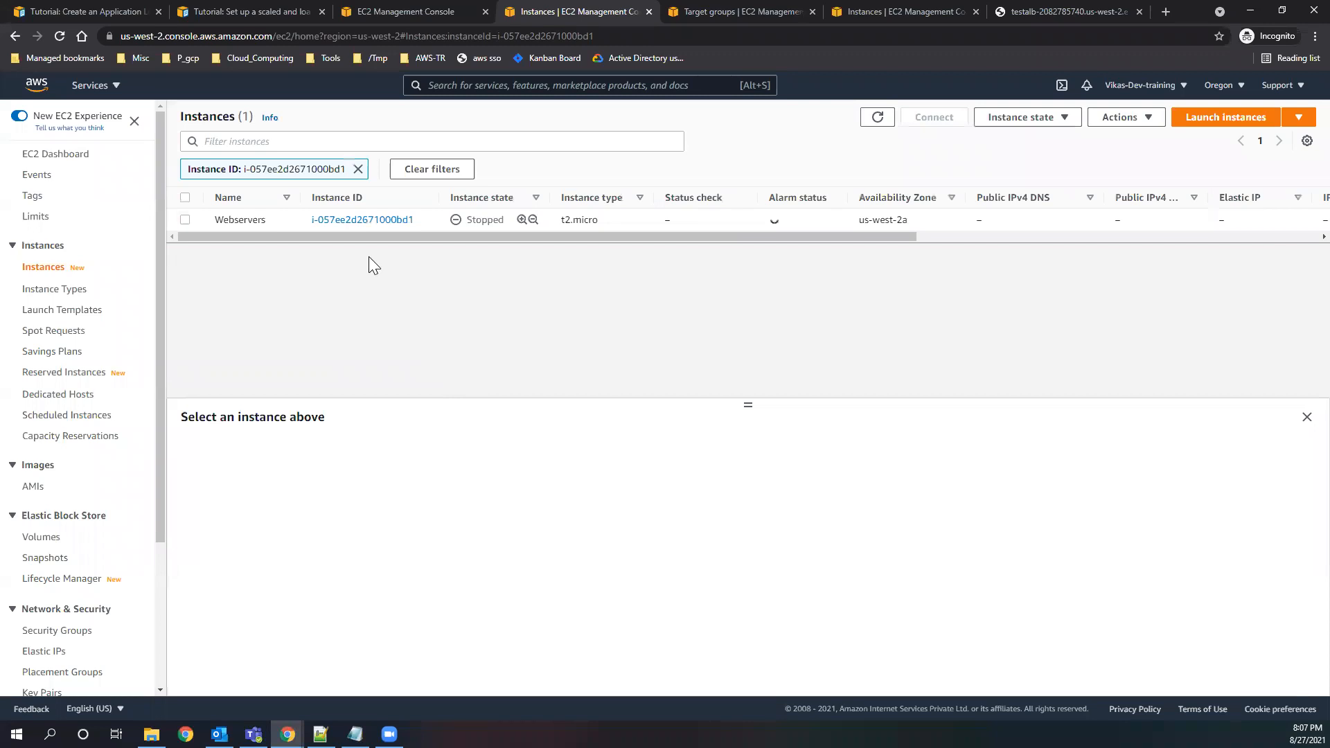
{"action": "double_click", "coordinate": [478, 220]}
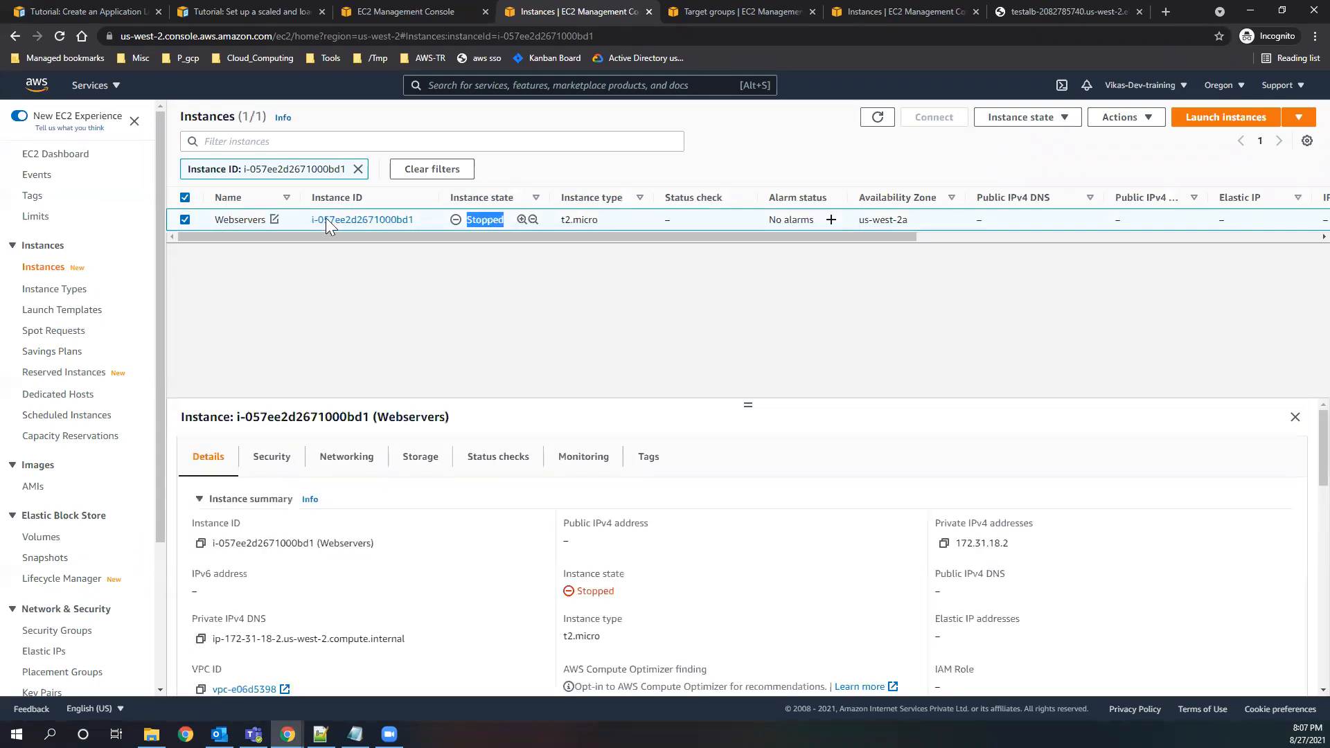
{"action": "left_click_drag", "start_coordinate": [312, 219], "coordinate": [415, 220]}
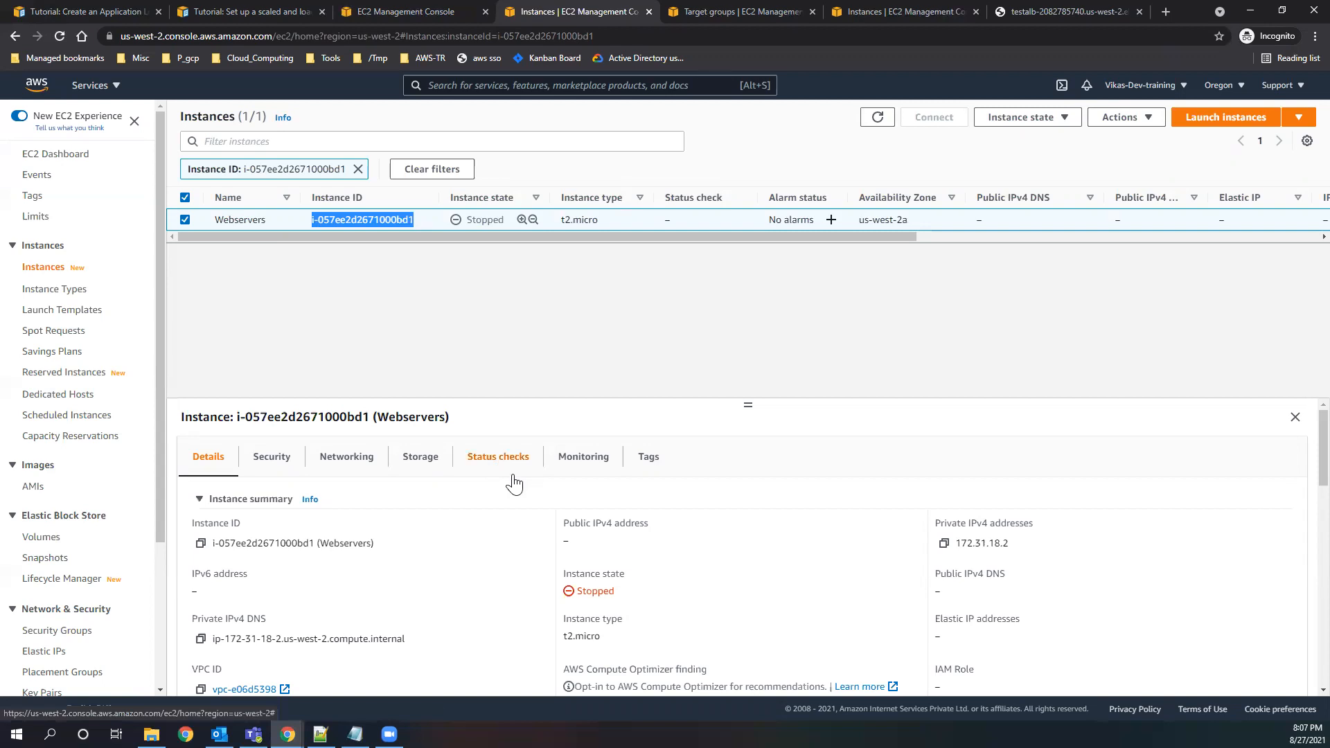
{"action": "left_click", "coordinate": [1066, 119]}
{"action": "left_click", "coordinate": [992, 166]}
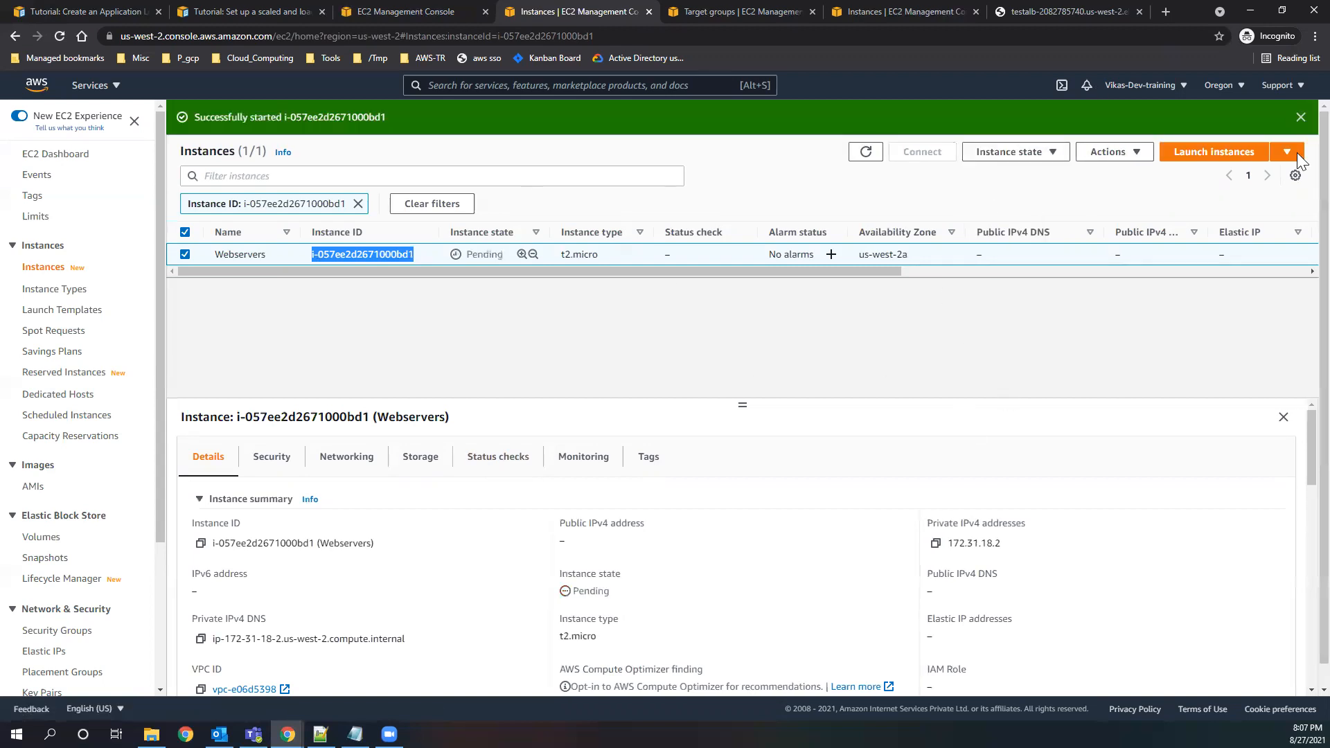
{"action": "left_click", "coordinate": [1301, 117]}
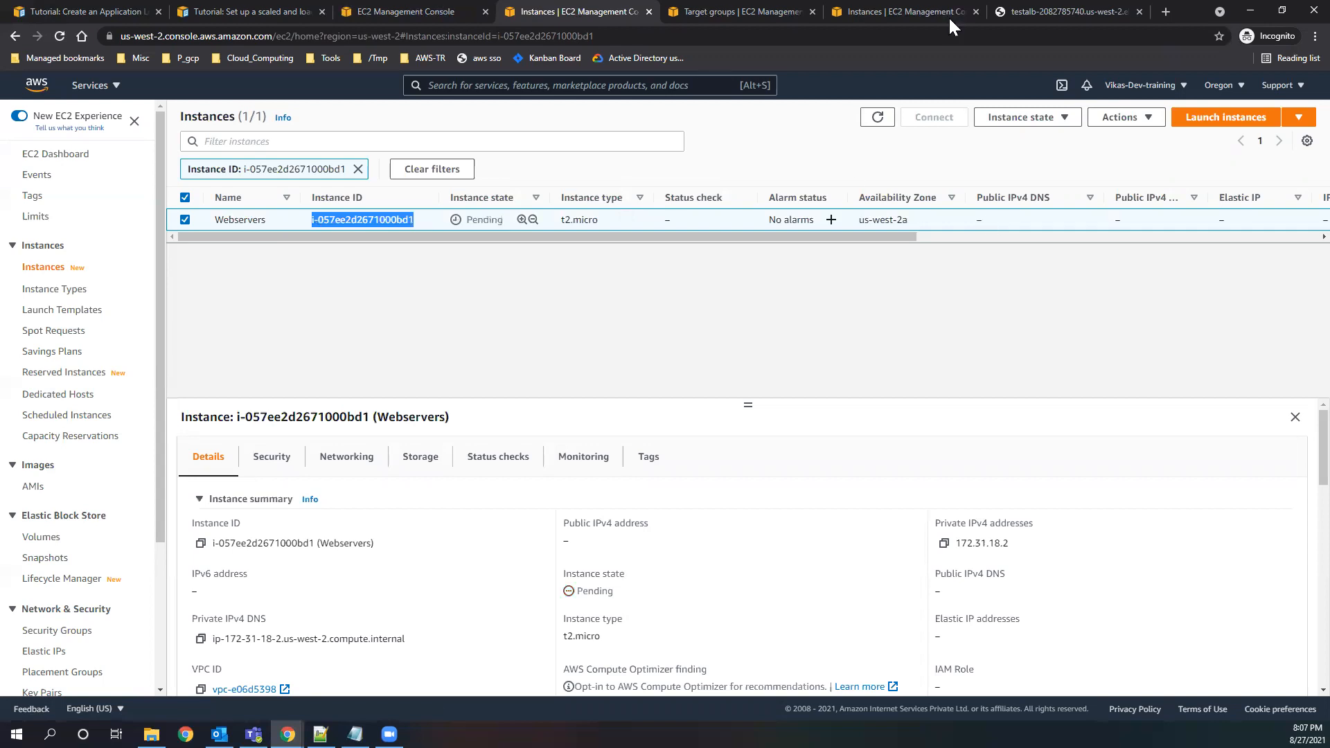
Reload the test page to check which server responds while the instance is starting.
{"action": "left_click", "coordinate": [1042, 14]}
{"action": "left_click", "coordinate": [59, 35]}
{"action": "left_click", "coordinate": [60, 35]}
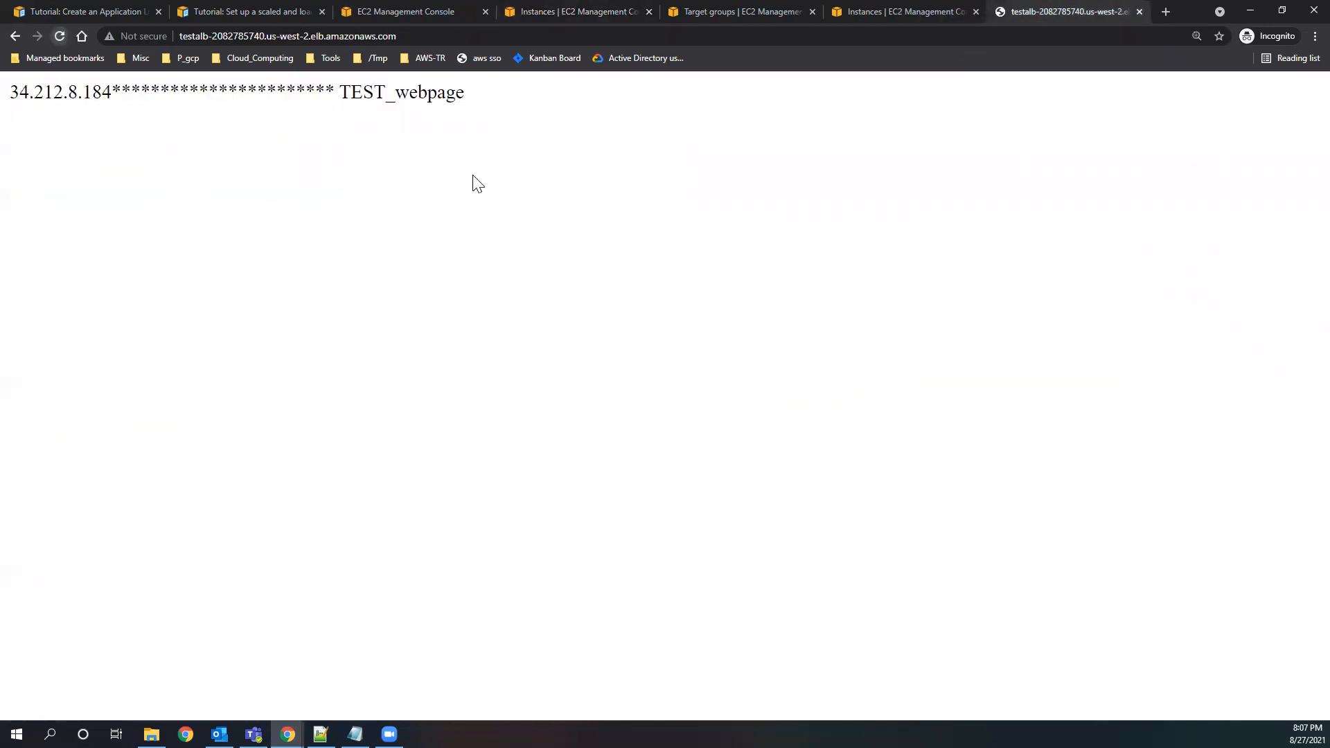
Refresh the filtered instance list repeatedly to monitor the startup of i-057ee2d2671000bd1.
{"action": "left_click", "coordinate": [550, 14]}
{"action": "left_click", "coordinate": [879, 118]}
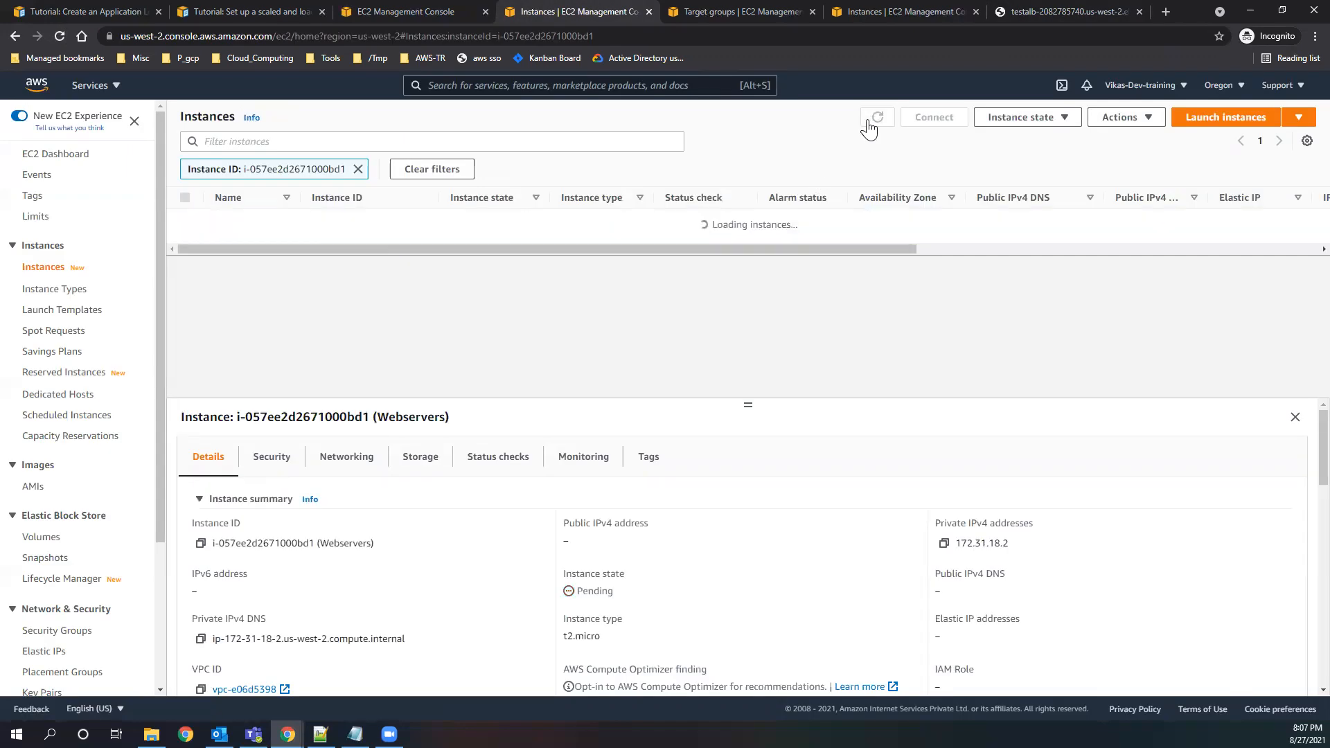
{"action": "left_click", "coordinate": [881, 124]}
{"action": "left_click", "coordinate": [882, 122]}
{"action": "double_click", "coordinate": [882, 121]}
{"action": "left_click", "coordinate": [879, 118]}
{"action": "left_click", "coordinate": [880, 122]}
{"action": "left_click", "coordinate": [880, 121]}
{"action": "left_click", "coordinate": [878, 119]}
Remove the instance ID filter, deselect the starting instance and refresh the full instance list.
{"action": "left_click", "coordinate": [359, 169]}
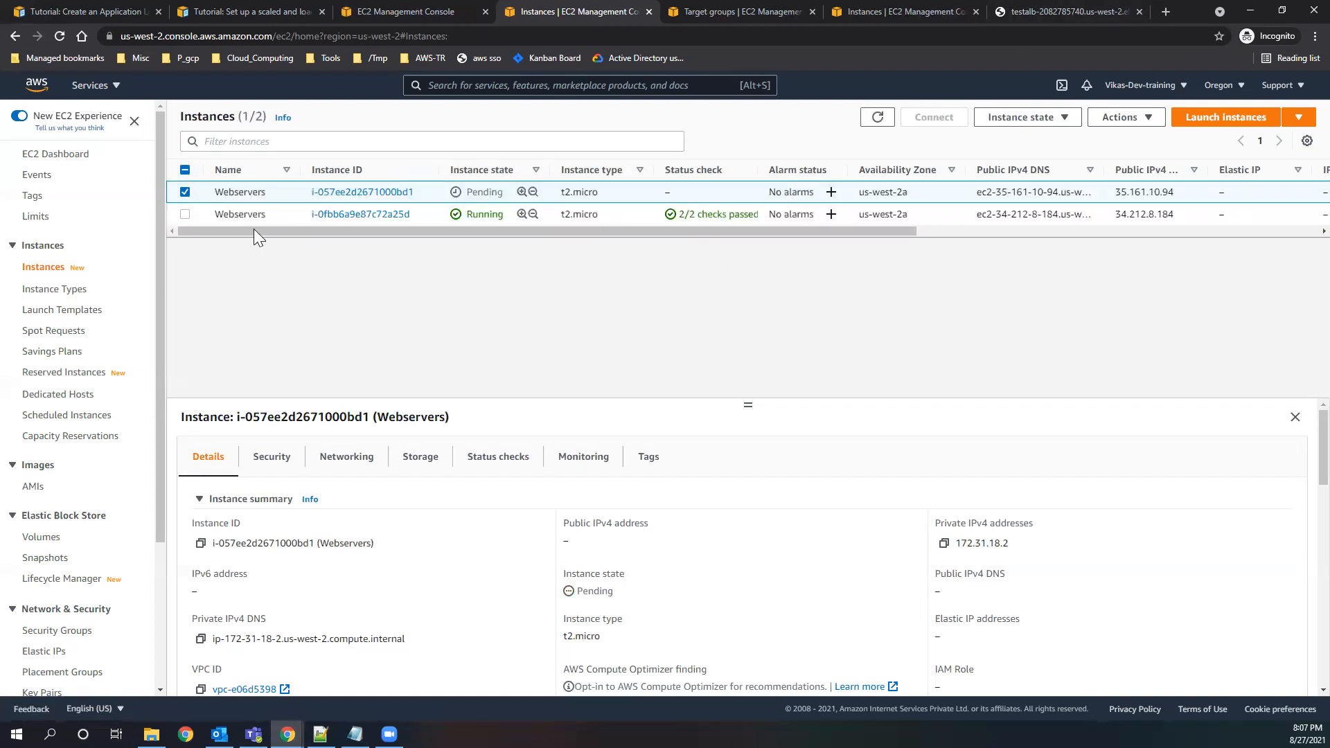
{"action": "left_click", "coordinate": [182, 192]}
{"action": "left_click", "coordinate": [877, 119]}
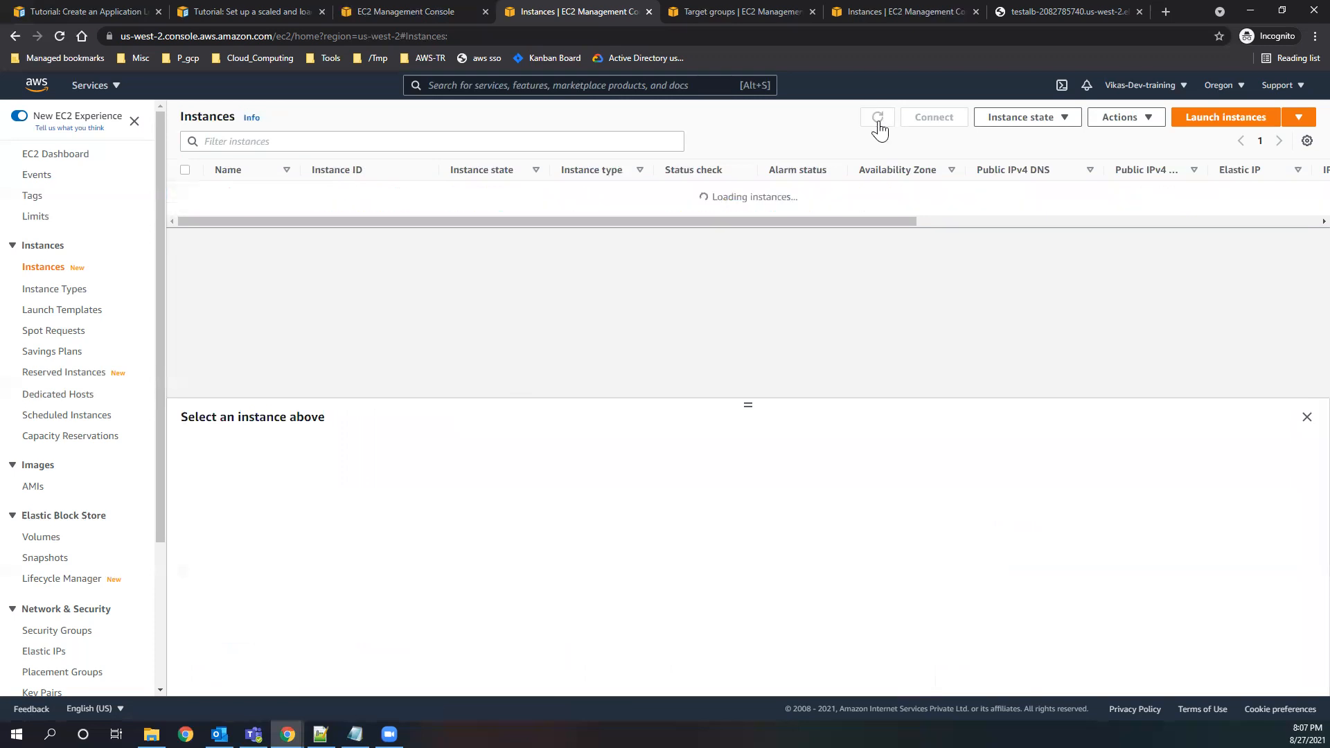
{"action": "left_click", "coordinate": [878, 119]}
Reload the load balancer's test page several times to check whether the restarted server receives traffic.
{"action": "left_click", "coordinate": [1034, 14]}
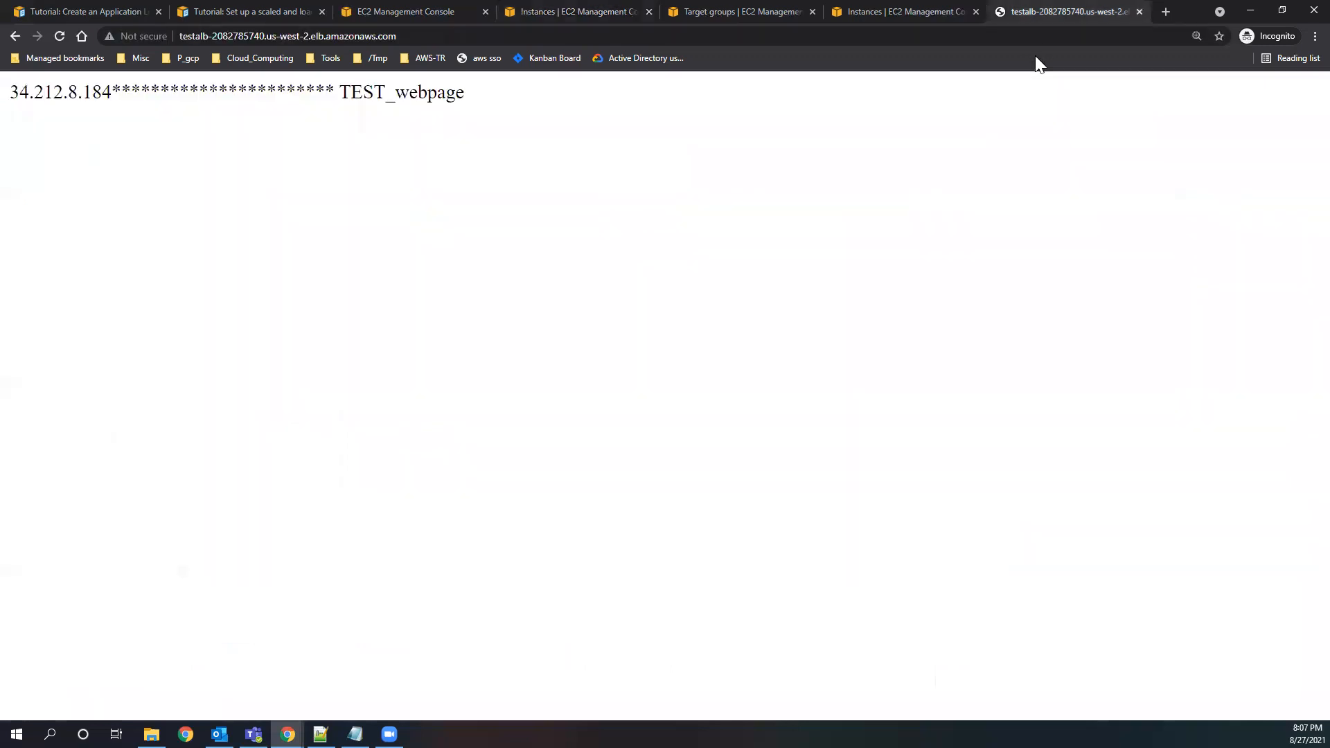
{"action": "left_click", "coordinate": [59, 36]}
{"action": "left_click", "coordinate": [61, 36]}
{"action": "left_click", "coordinate": [64, 35]}
{"action": "left_click", "coordinate": [58, 37]}
{"action": "left_click", "coordinate": [60, 36]}
Return to target group test2 and refresh its registered targets to check their health status.
{"action": "left_click", "coordinate": [534, 11]}
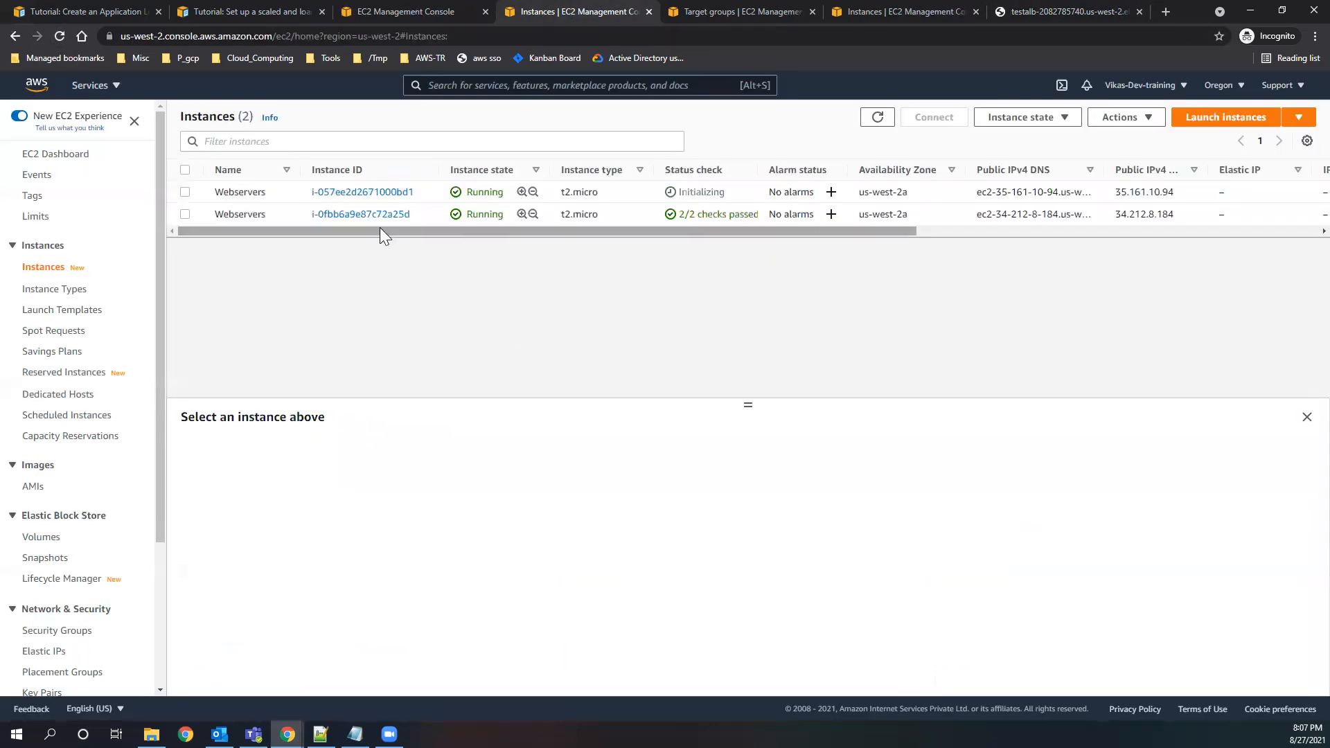
{"action": "left_click", "coordinate": [17, 37]}
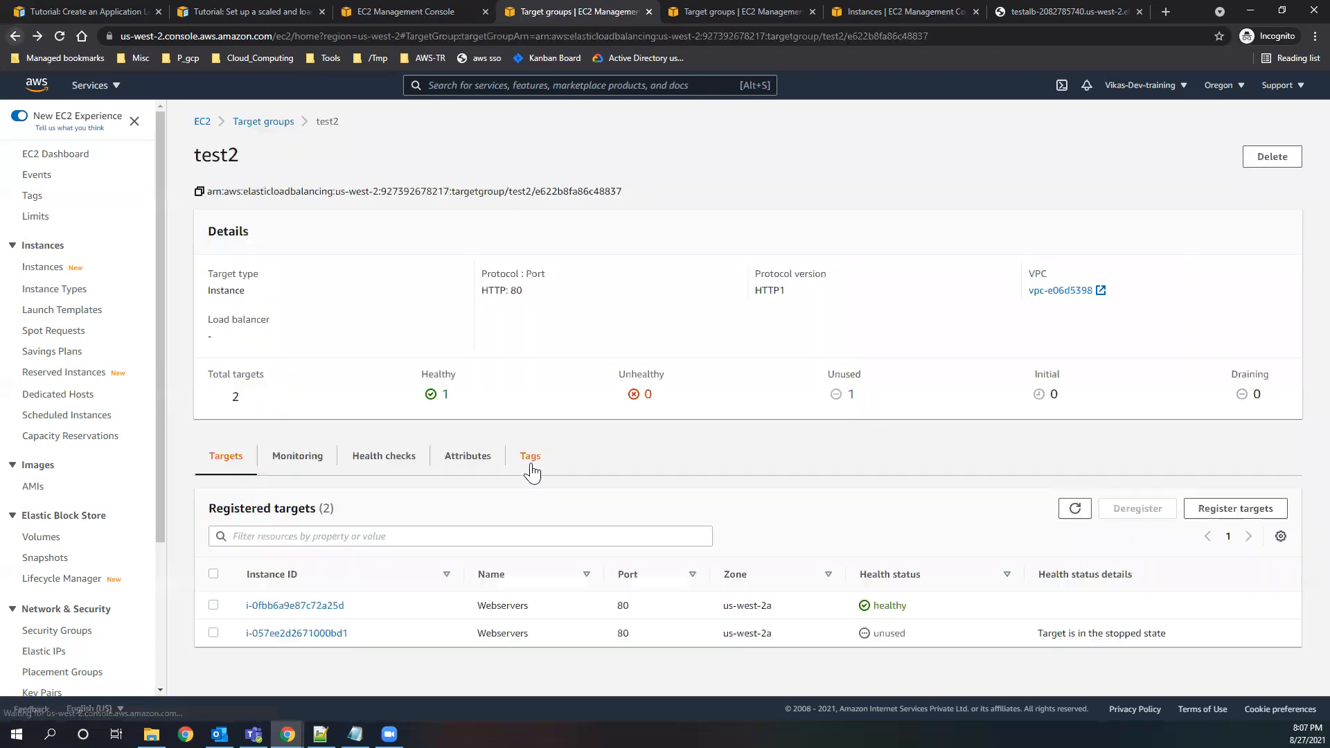
{"action": "left_click", "coordinate": [1071, 512]}
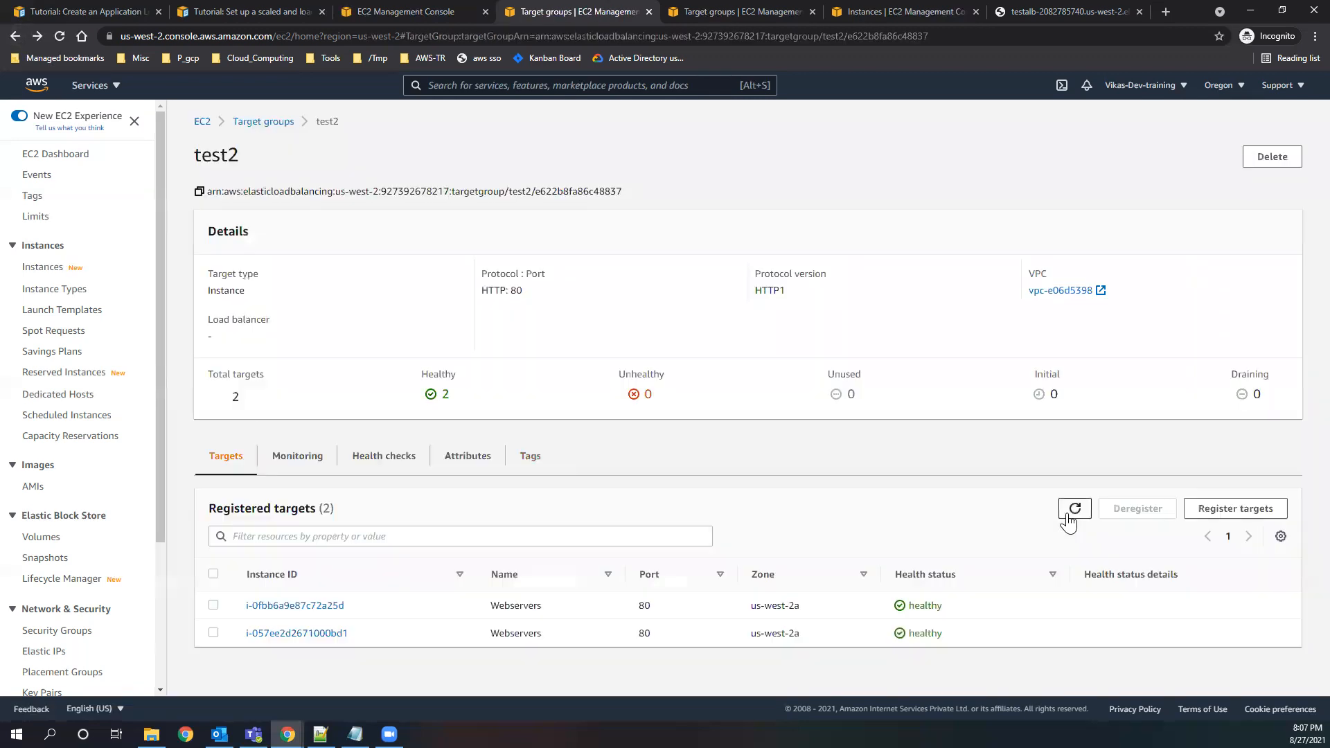
{"action": "double_click", "coordinate": [925, 613]}
Reload the test page repeatedly to verify that traffic reaches both targets, and close it.
{"action": "left_click", "coordinate": [1087, 11]}
{"action": "left_click", "coordinate": [64, 36]}
{"action": "left_click", "coordinate": [63, 36]}
{"action": "left_click", "coordinate": [64, 36]}
{"action": "left_click", "coordinate": [64, 36]}
{"action": "left_click", "coordinate": [64, 36]}
{"action": "left_click", "coordinate": [63, 36]}
{"action": "left_click", "coordinate": [64, 36]}
{"action": "left_click", "coordinate": [64, 36]}
{"action": "left_click", "coordinate": [64, 36]}
{"action": "left_click", "coordinate": [63, 36]}
{"action": "left_click", "coordinate": [64, 36]}
{"action": "left_click", "coordinate": [64, 36]}
{"action": "left_click", "coordinate": [64, 36]}
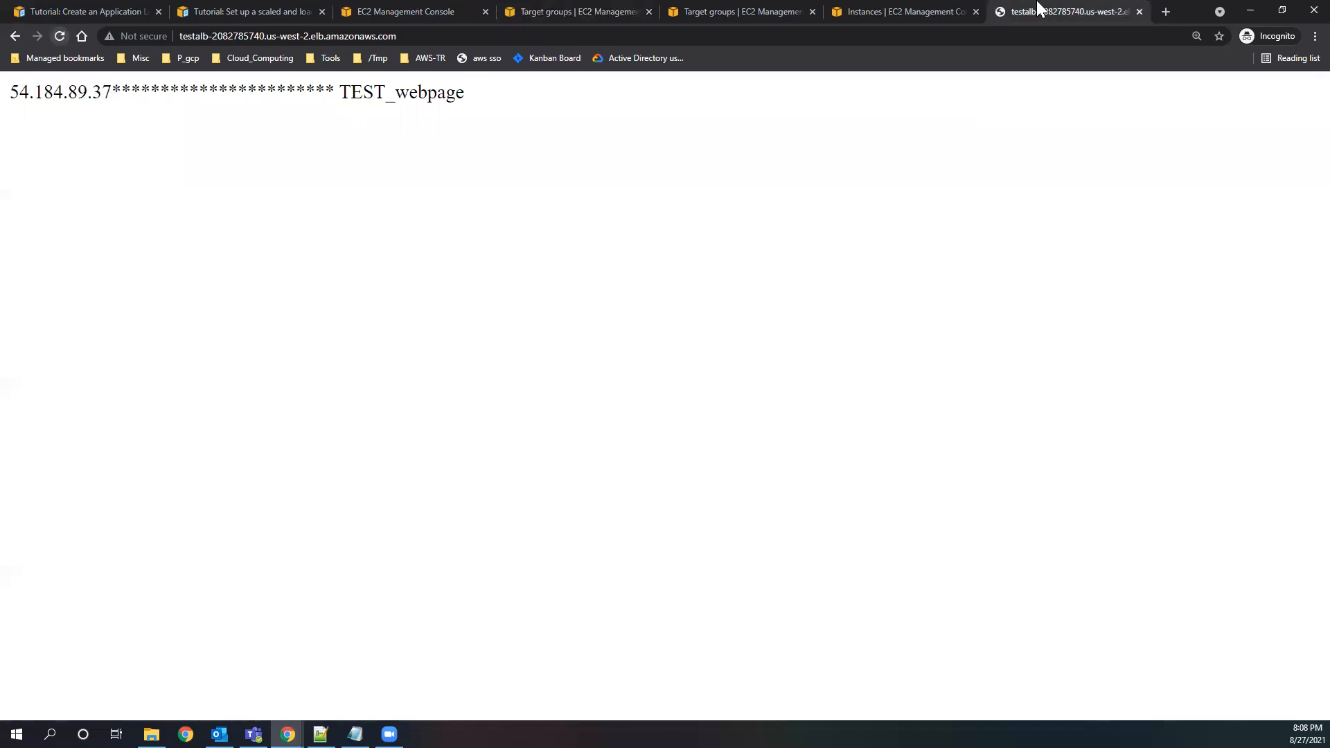
{"action": "left_click", "coordinate": [1139, 11]}
Look at the Auto Scaling tutorial's architecture diagram and at testALB in the console's load balancer list.
{"action": "left_click", "coordinate": [277, 11]}
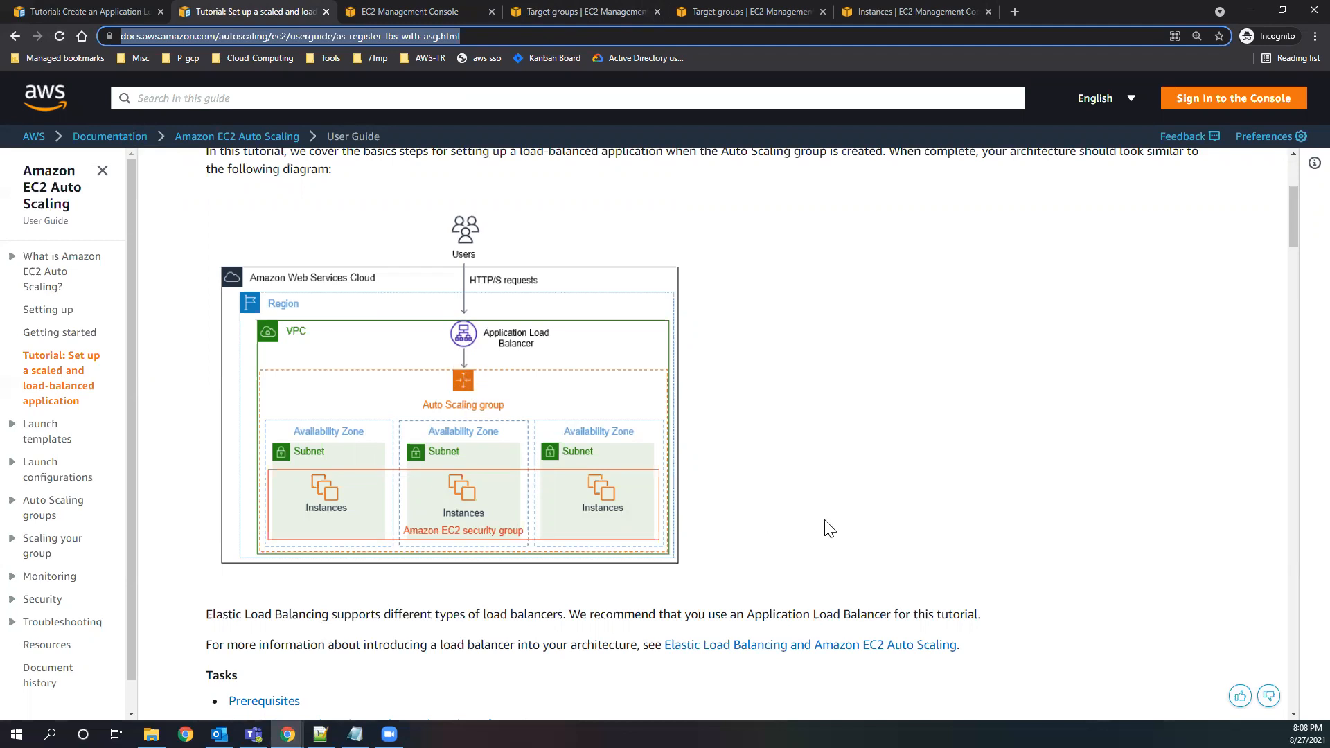
{"action": "left_click", "coordinate": [884, 10]}
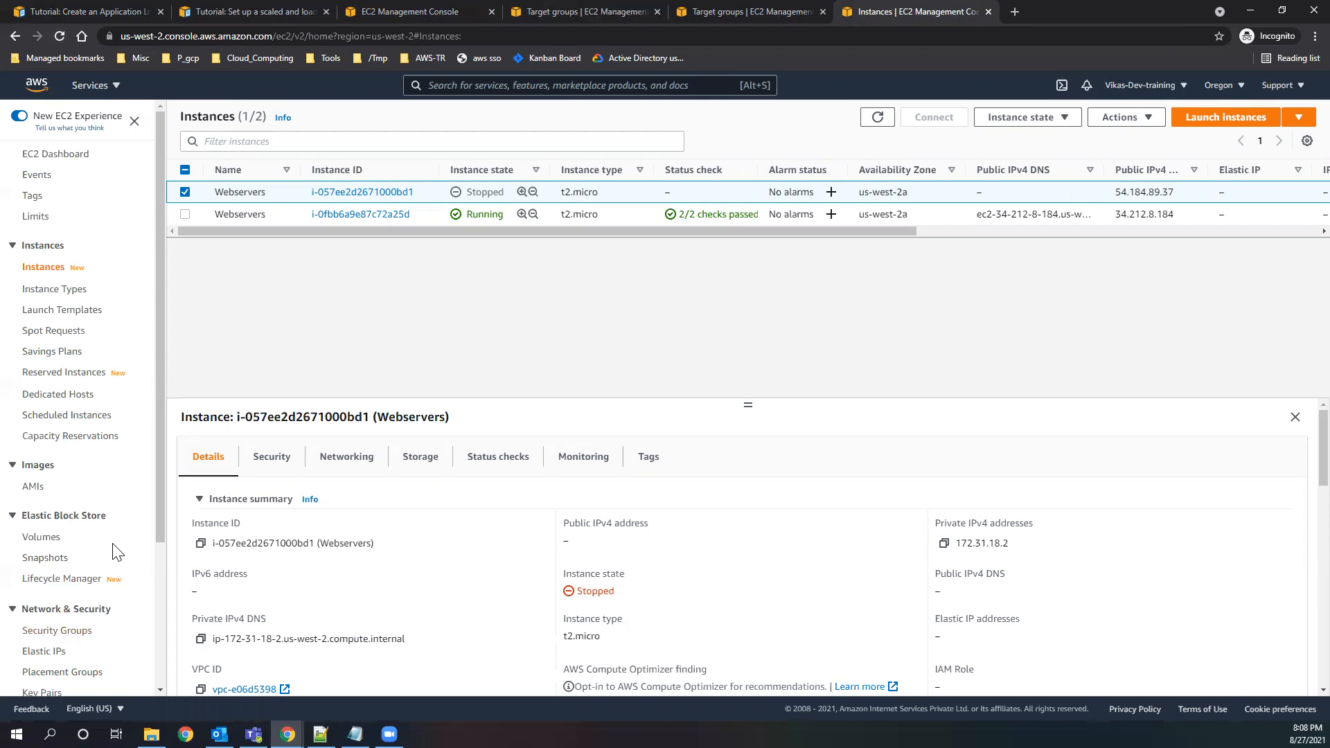
{"action": "scroll", "coordinate": [118, 588], "scroll_direction": "down", "scroll_amount": 3}
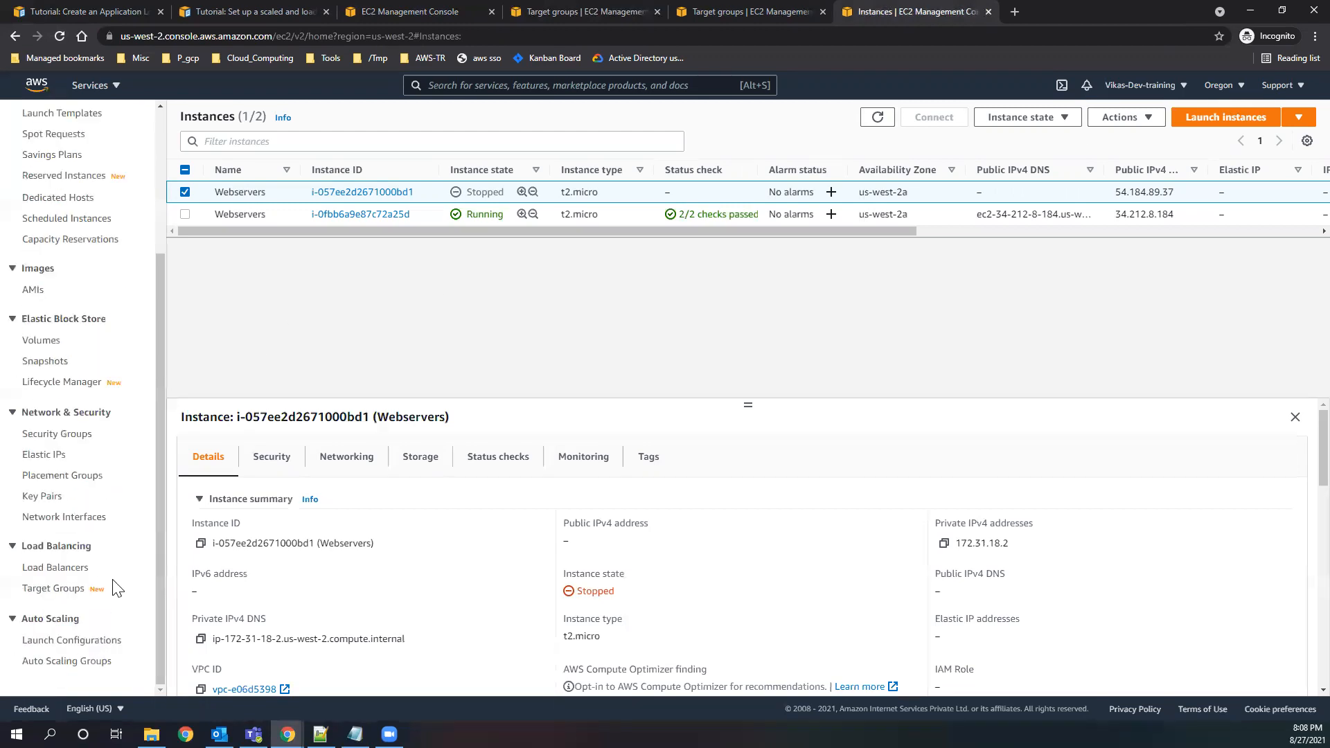
{"action": "left_click", "coordinate": [67, 575]}
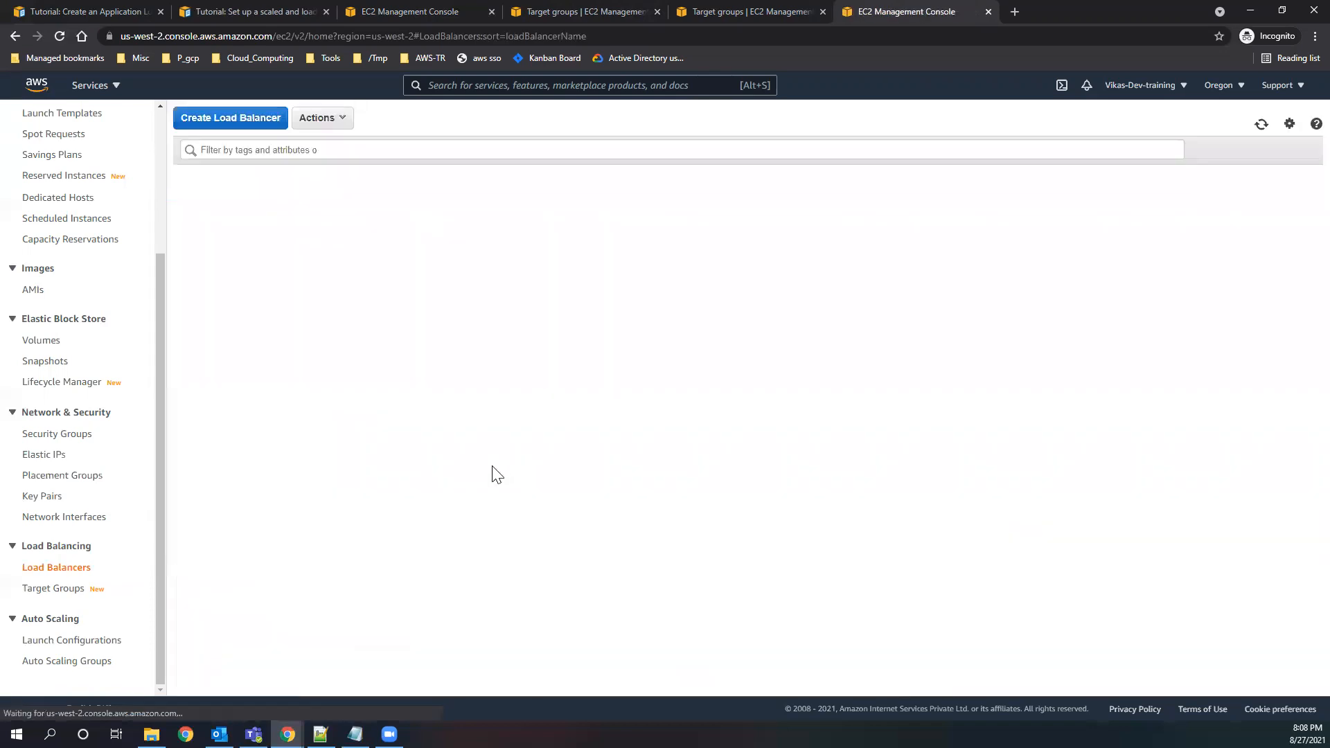
{"action": "double_click", "coordinate": [224, 204]}
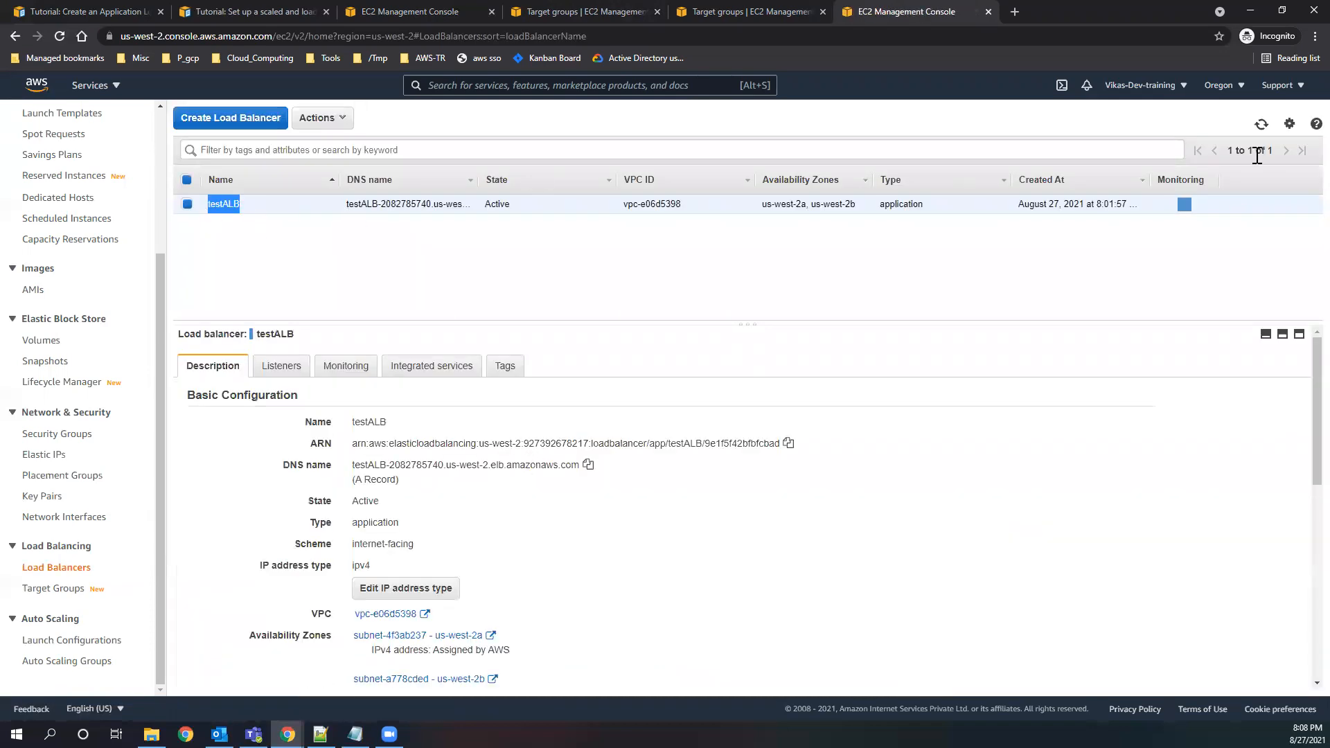
View the load balancers in US East (N. Virginia) and return to the US West (Oregon) region.
{"action": "left_click", "coordinate": [1217, 86]}
{"action": "left_click", "coordinate": [1122, 116]}
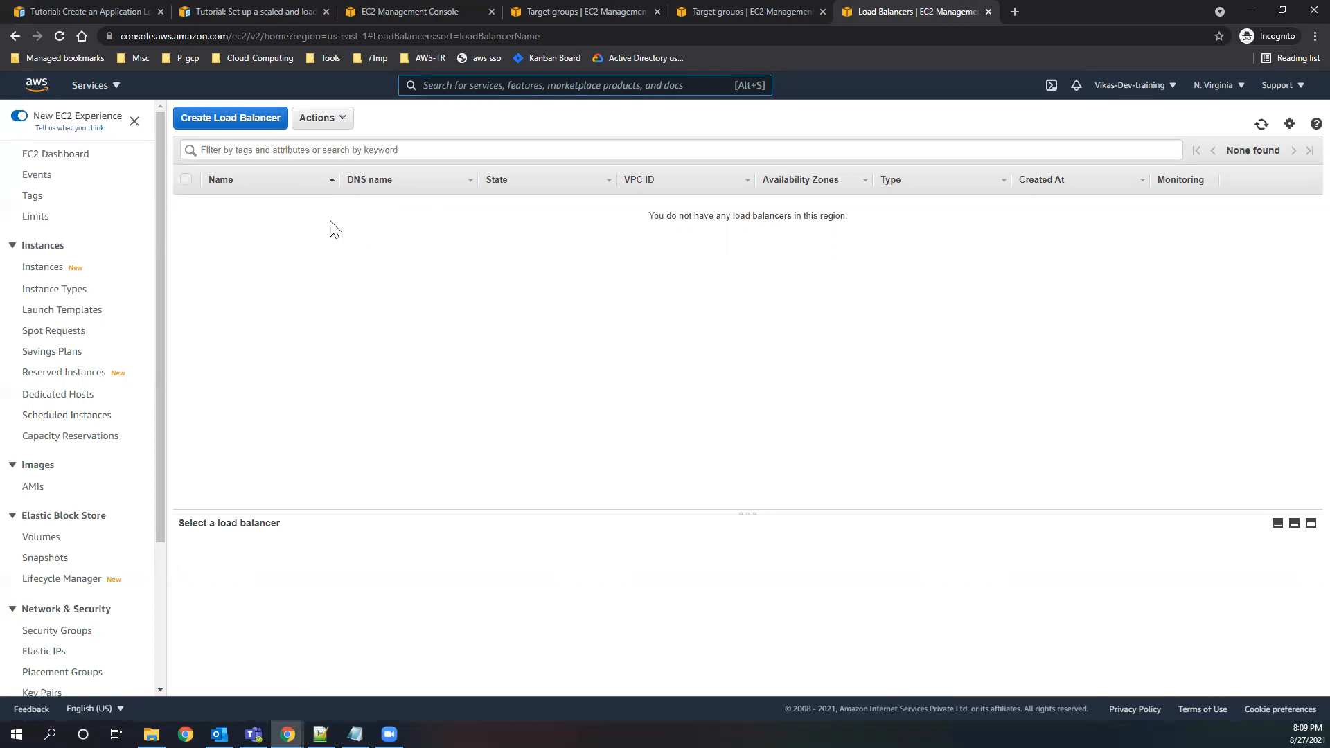
{"action": "left_click", "coordinate": [1212, 85]}
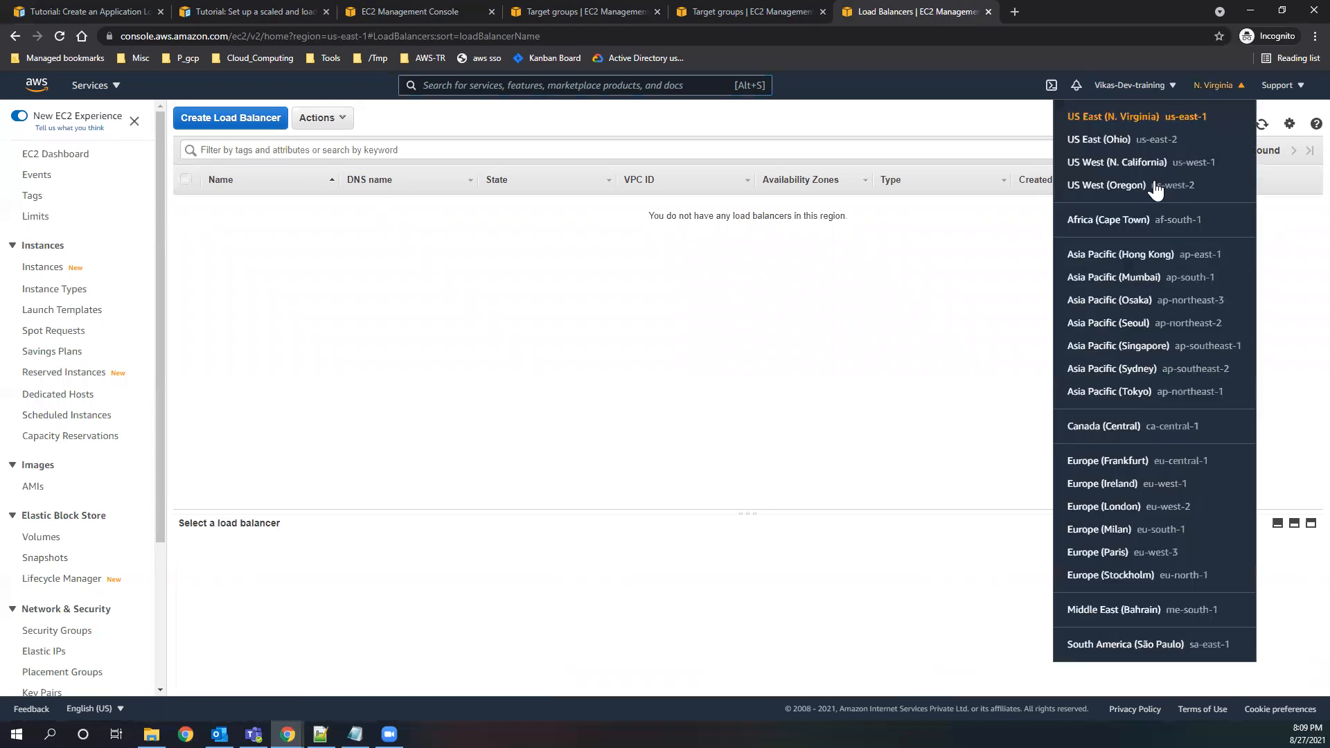
{"action": "left_click", "coordinate": [1135, 186]}
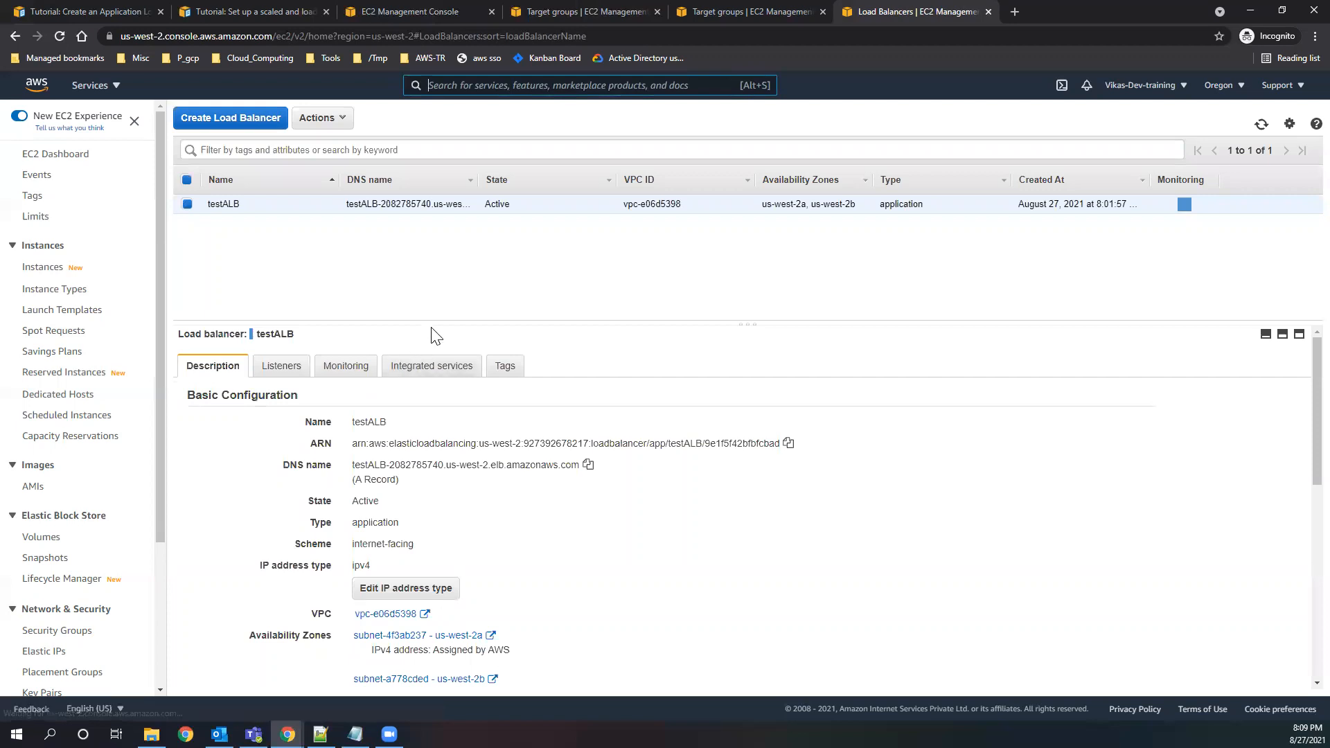
{"action": "scroll", "coordinate": [693, 437], "scroll_direction": "down", "scroll_amount": 2}
{"action": "scroll", "coordinate": [699, 437], "scroll_direction": "up", "scroll_amount": 2}
{"action": "scroll", "coordinate": [665, 523], "scroll_direction": "down", "scroll_amount": 6}
{"action": "scroll", "coordinate": [644, 509], "scroll_direction": "up", "scroll_amount": 6}
List the running EC2 instances in Oregon, select both Webservers instances, and terminate them.
{"action": "left_click", "coordinate": [438, 12]}
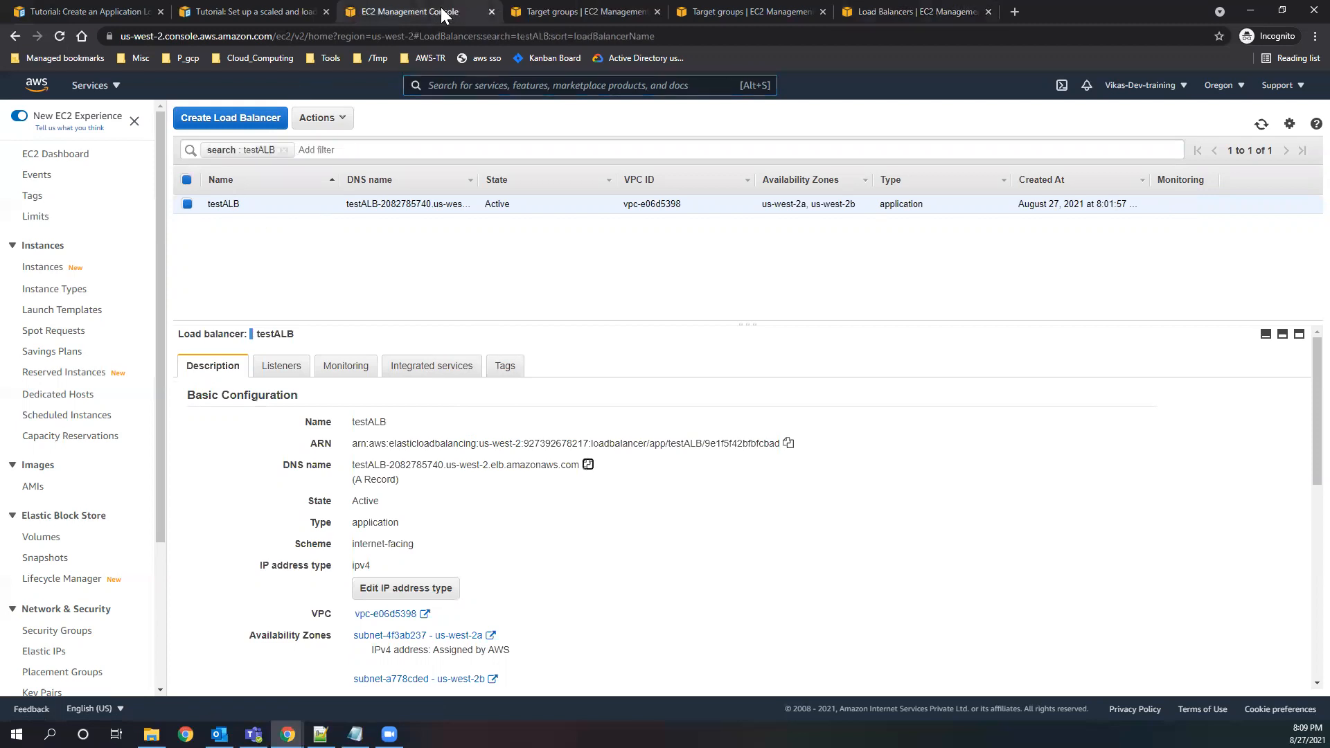
{"action": "left_click", "coordinate": [566, 21]}
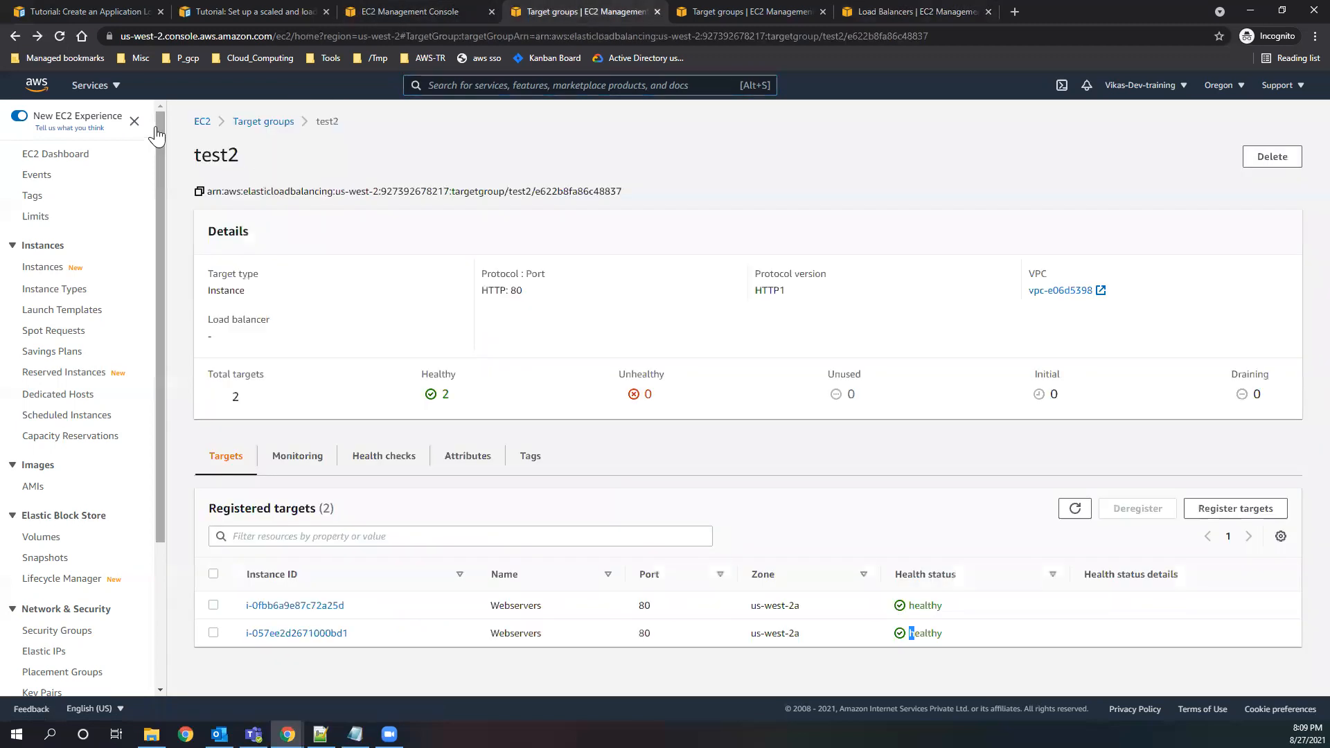
{"action": "left_click", "coordinate": [205, 125]}
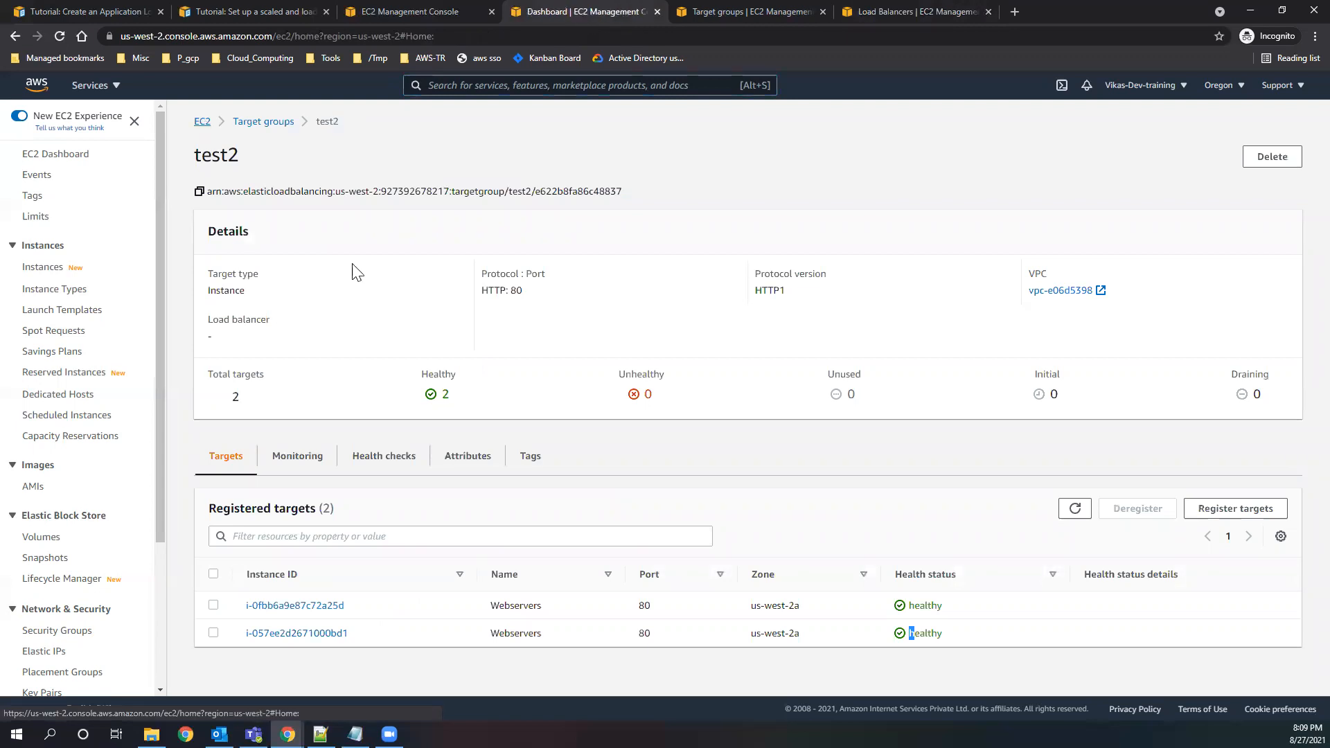
{"action": "left_click", "coordinate": [250, 208]}
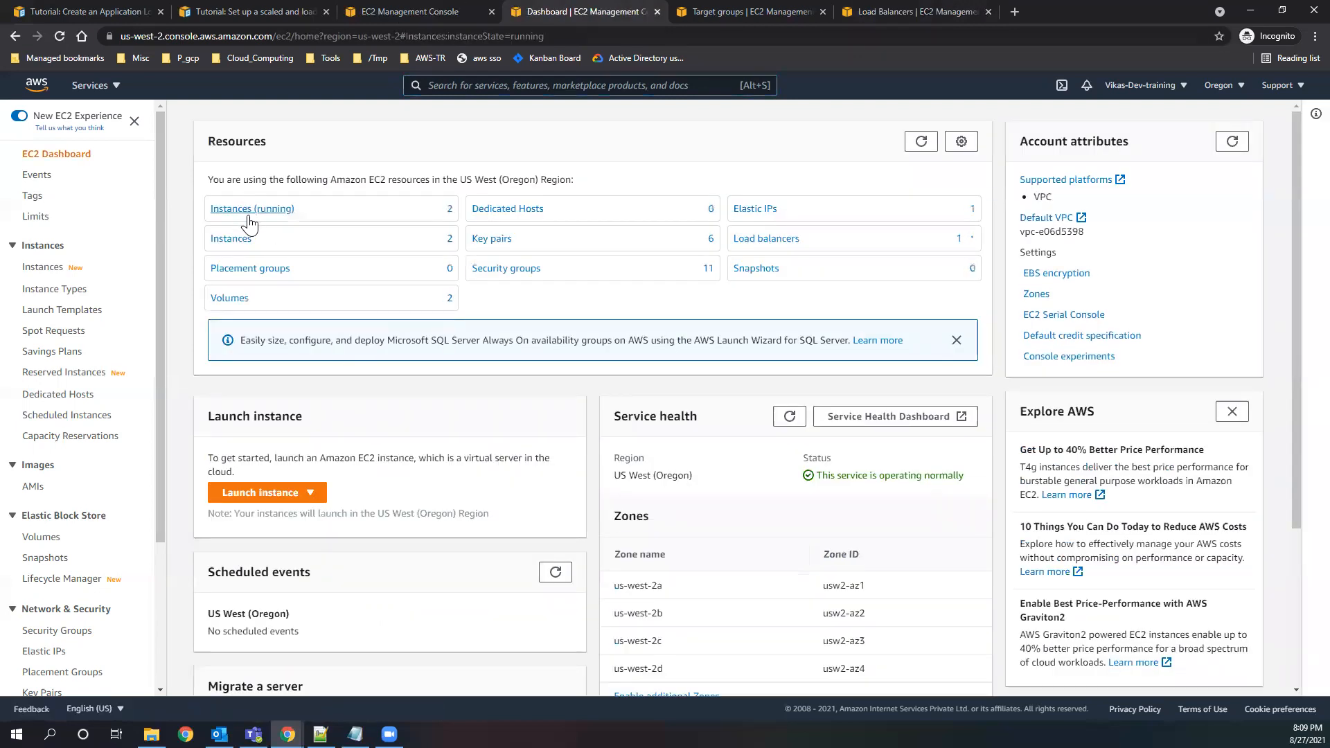
{"action": "left_click", "coordinate": [184, 198]}
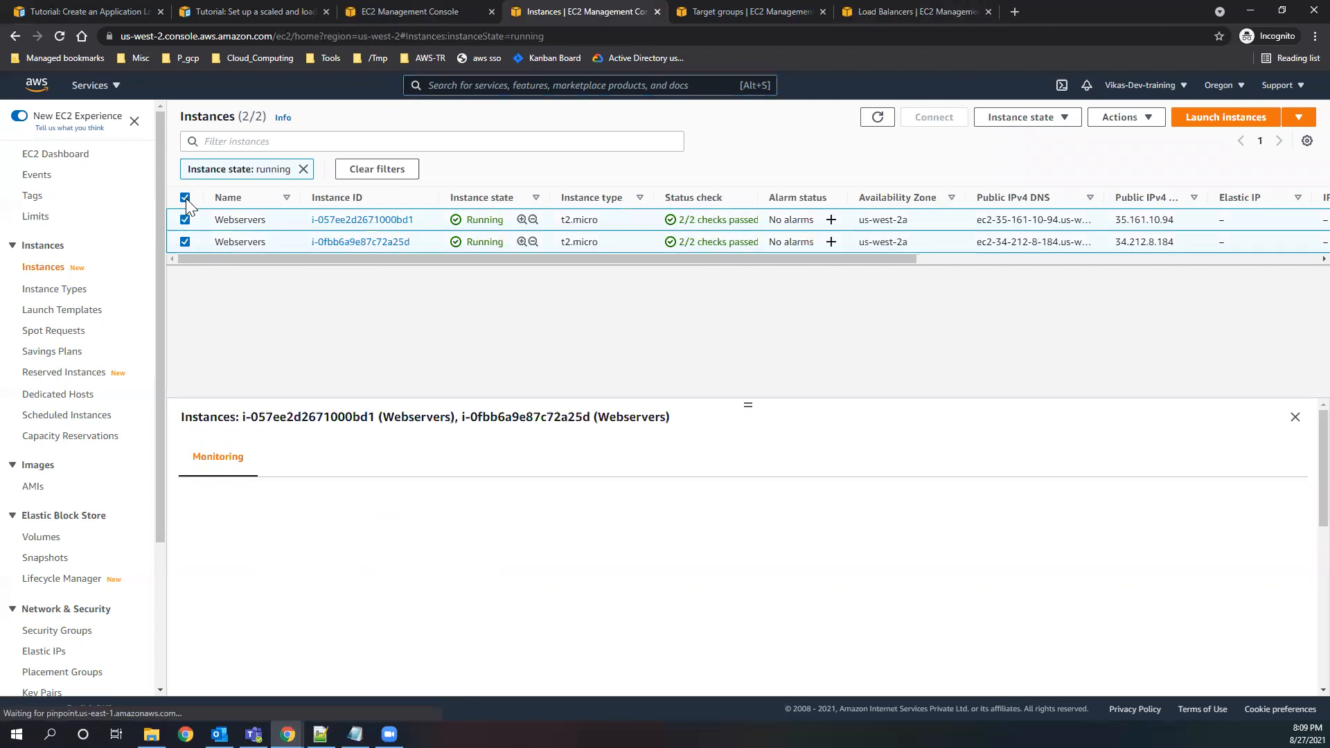
{"action": "left_click", "coordinate": [1013, 118]}
{"action": "left_click", "coordinate": [1008, 222]}
{"action": "left_click", "coordinate": [904, 520]}
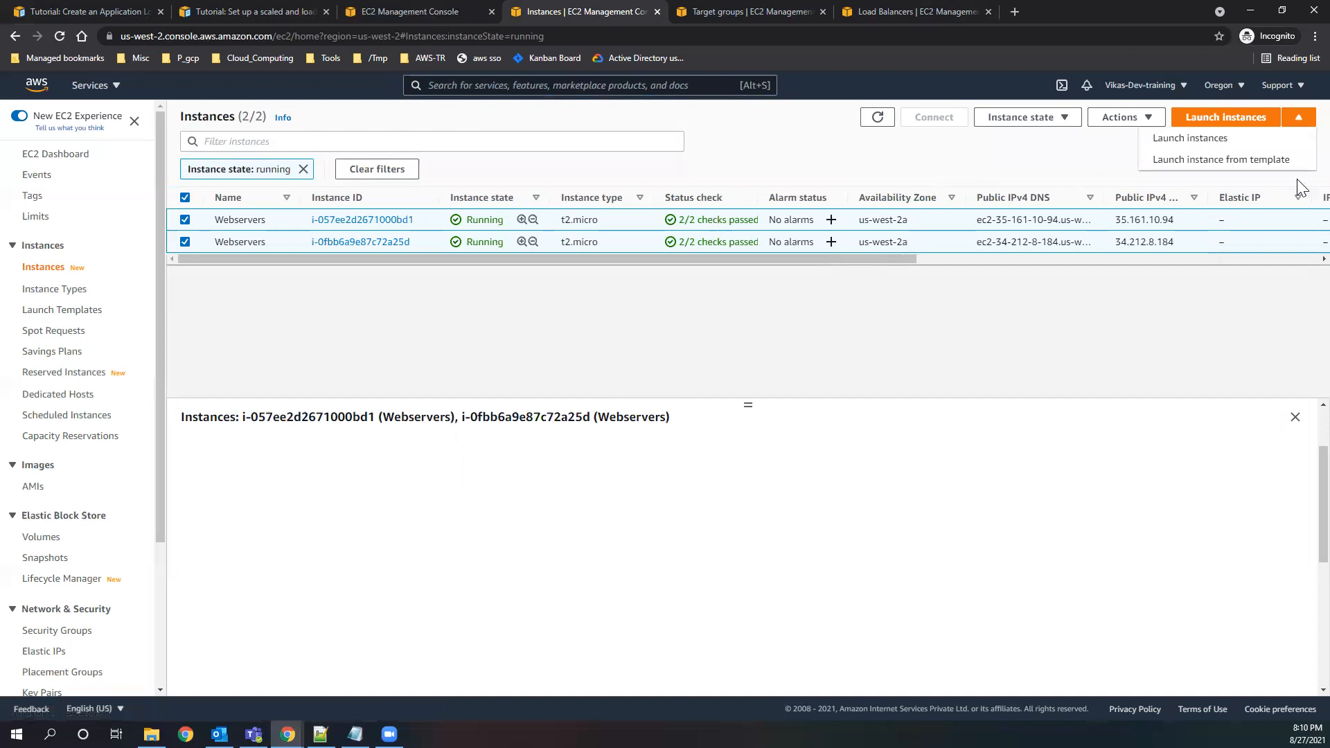
{"action": "triple_click", "coordinate": [880, 297]}
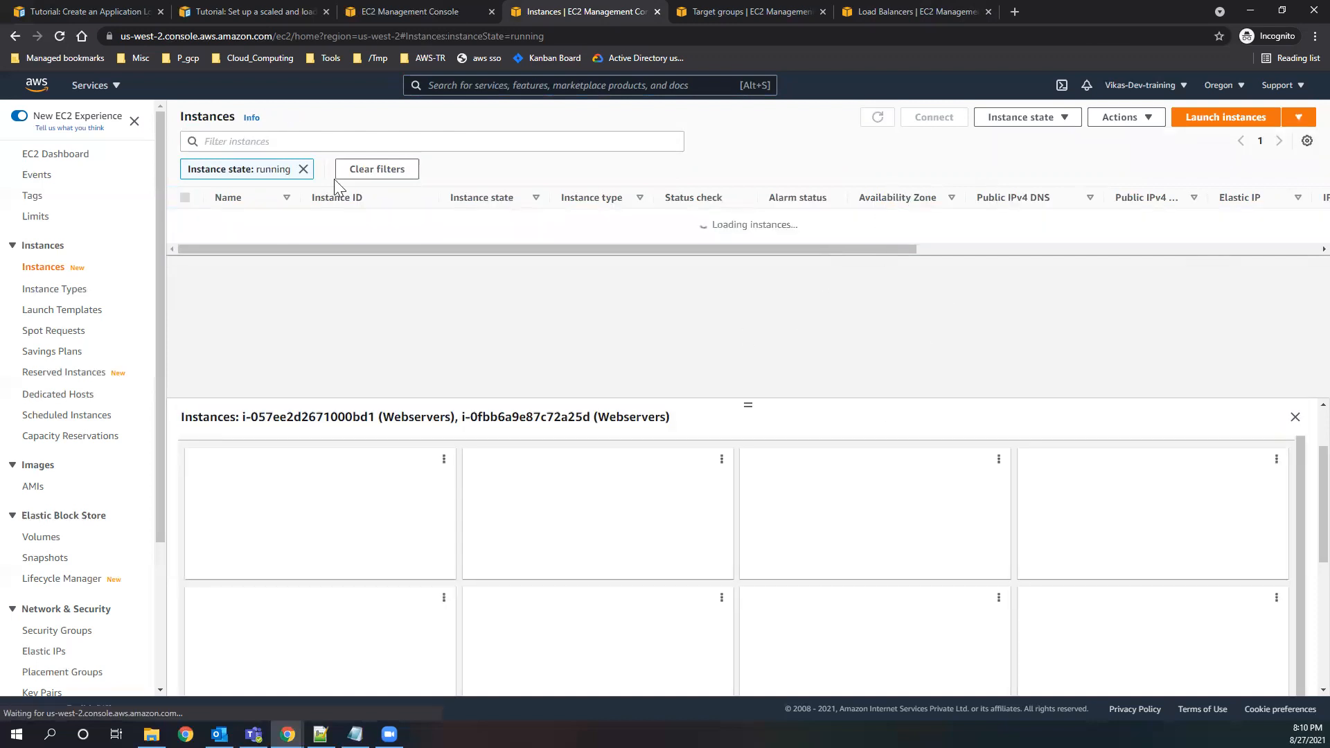
Clear the running-state filter to check the state of both Webservers instances, and review the Auto Scaling tutorial's architecture diagram.
{"action": "left_click", "coordinate": [303, 170]}
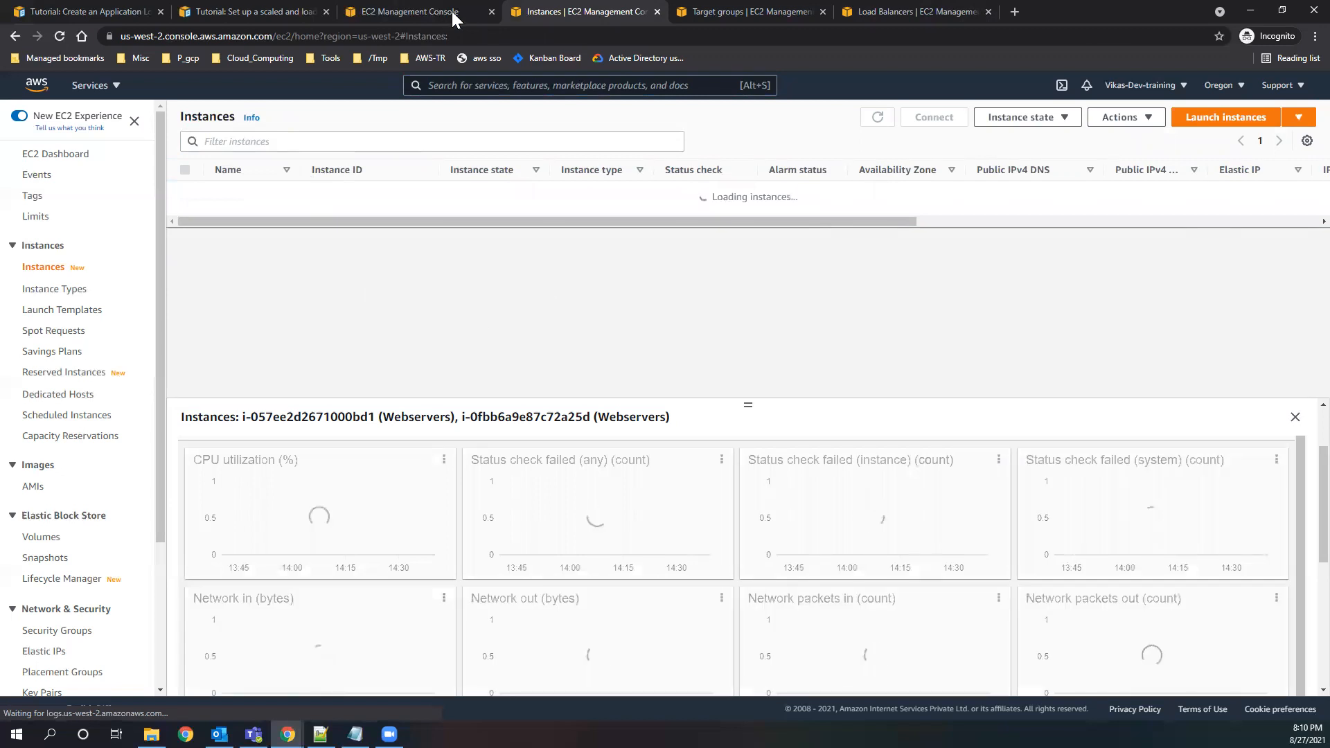
{"action": "left_click", "coordinate": [240, 12]}
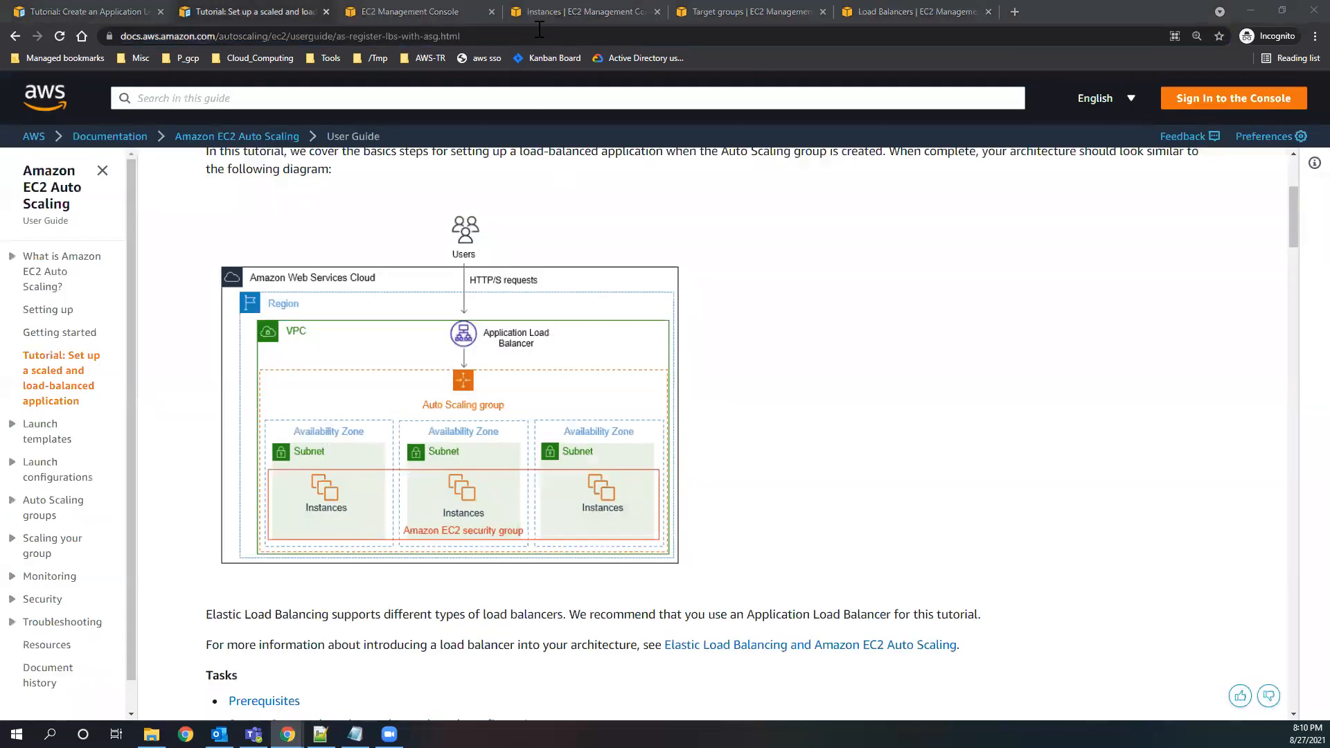
{"action": "left_click", "coordinate": [544, 11]}
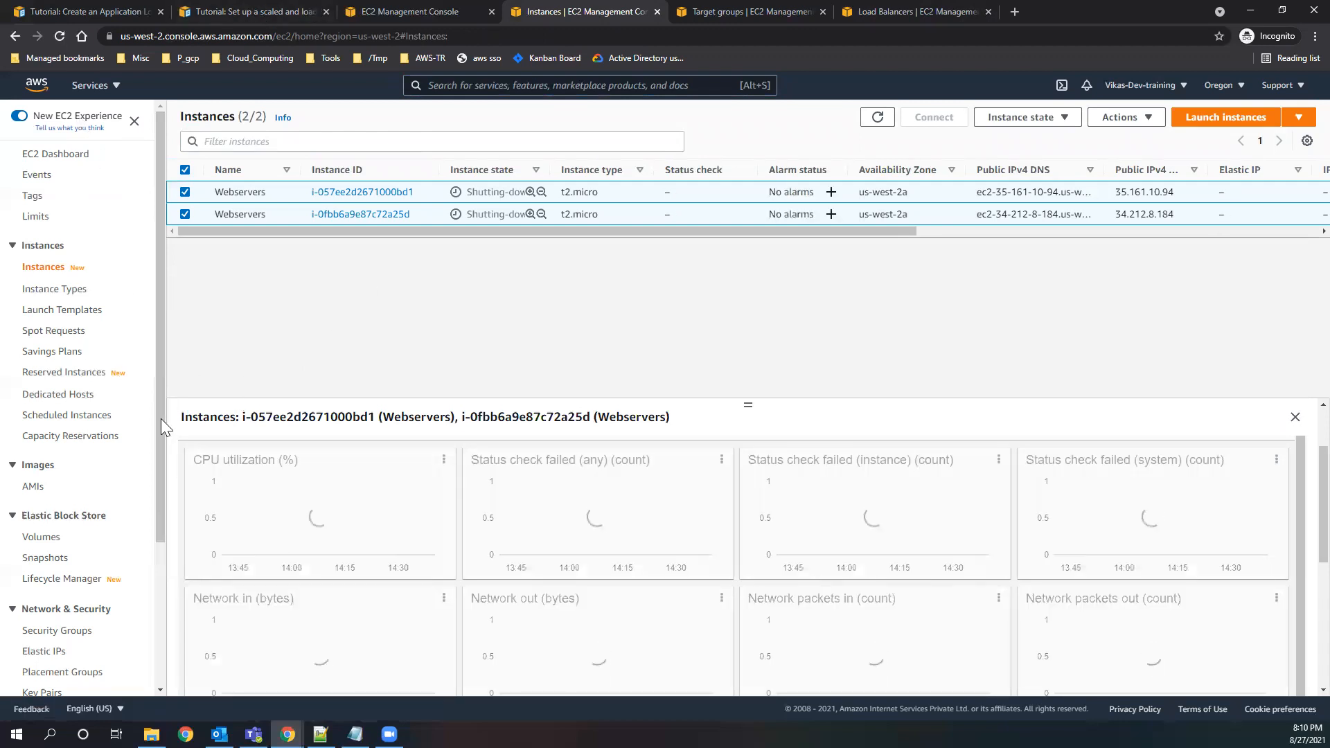
{"action": "left_click_drag", "start_coordinate": [159, 485], "coordinate": [166, 665]}
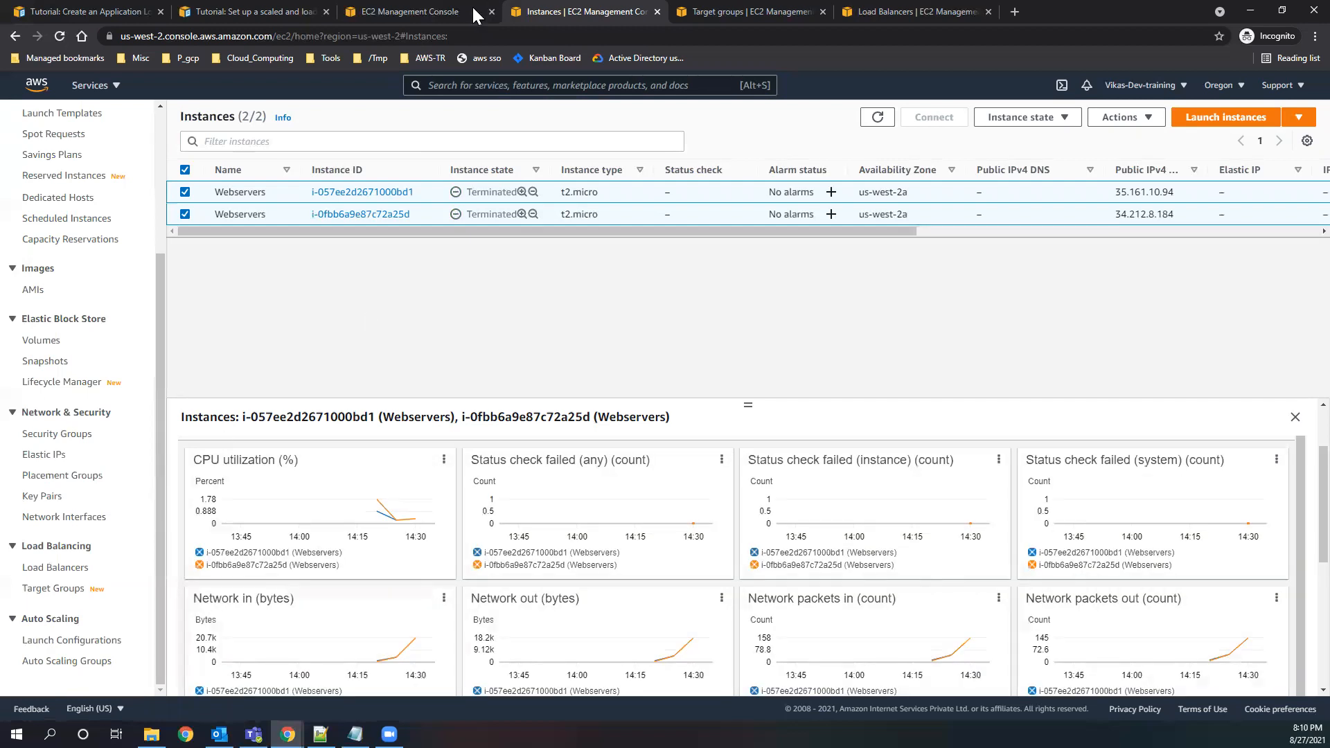
{"action": "left_click", "coordinate": [449, 13]}
{"action": "left_click", "coordinate": [298, 11]}
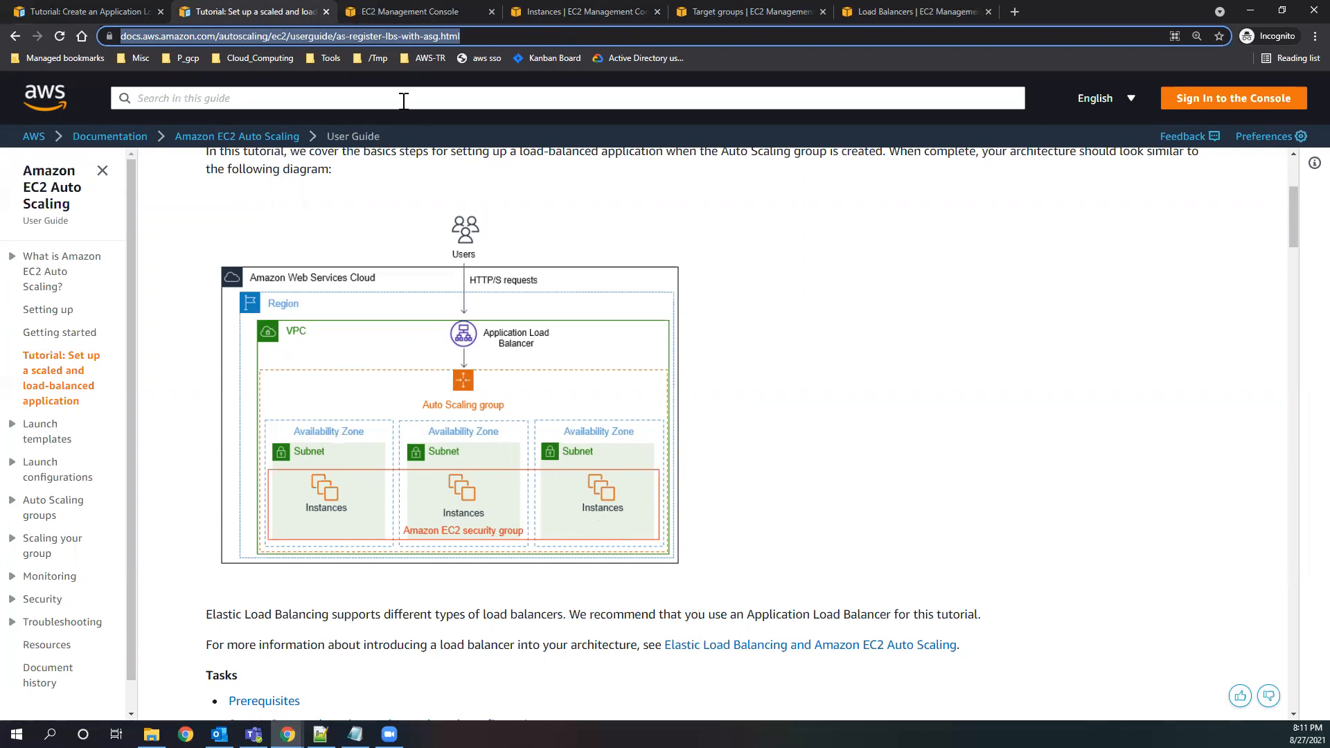
Go to Auto Scaling Groups in the EC2 console and start creating an Auto Scaling group.
{"action": "left_click", "coordinate": [414, 11]}
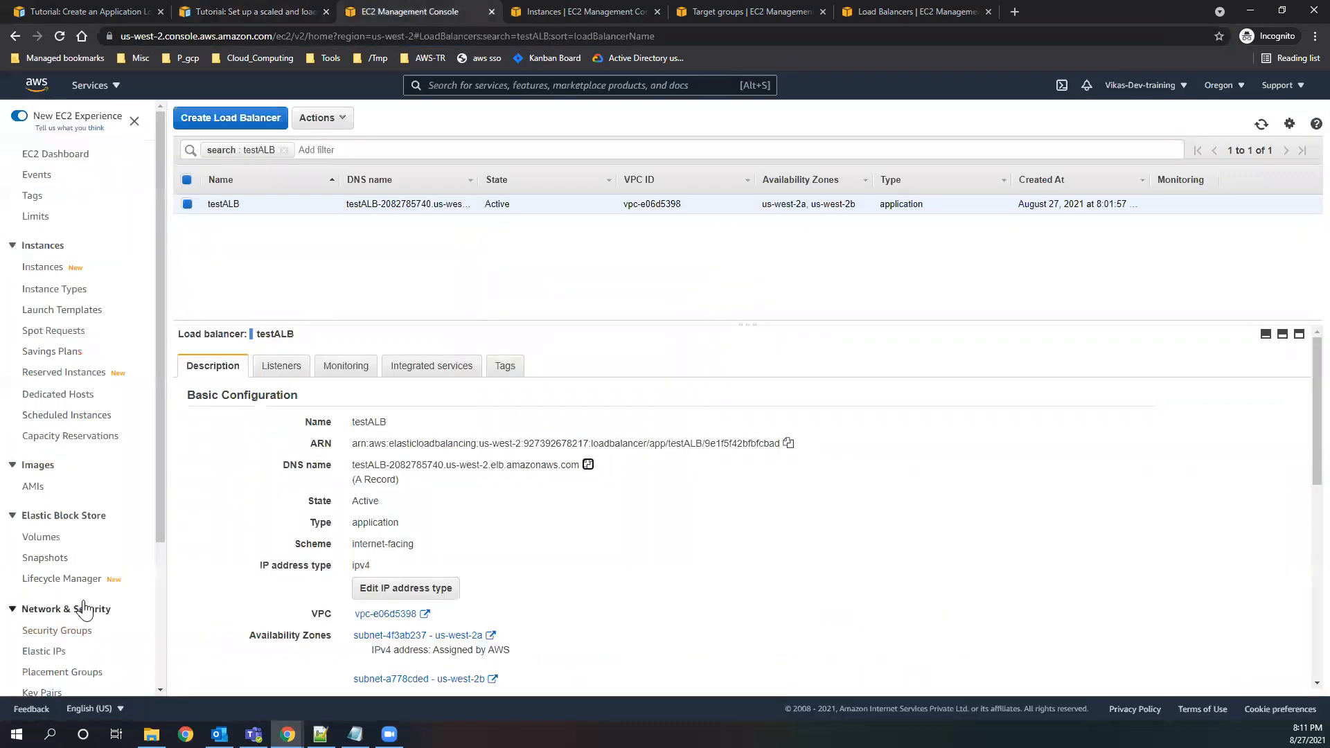
{"action": "scroll", "coordinate": [97, 623], "scroll_direction": "down", "scroll_amount": 3}
{"action": "left_click_drag", "start_coordinate": [127, 644], "coordinate": [24, 655]}
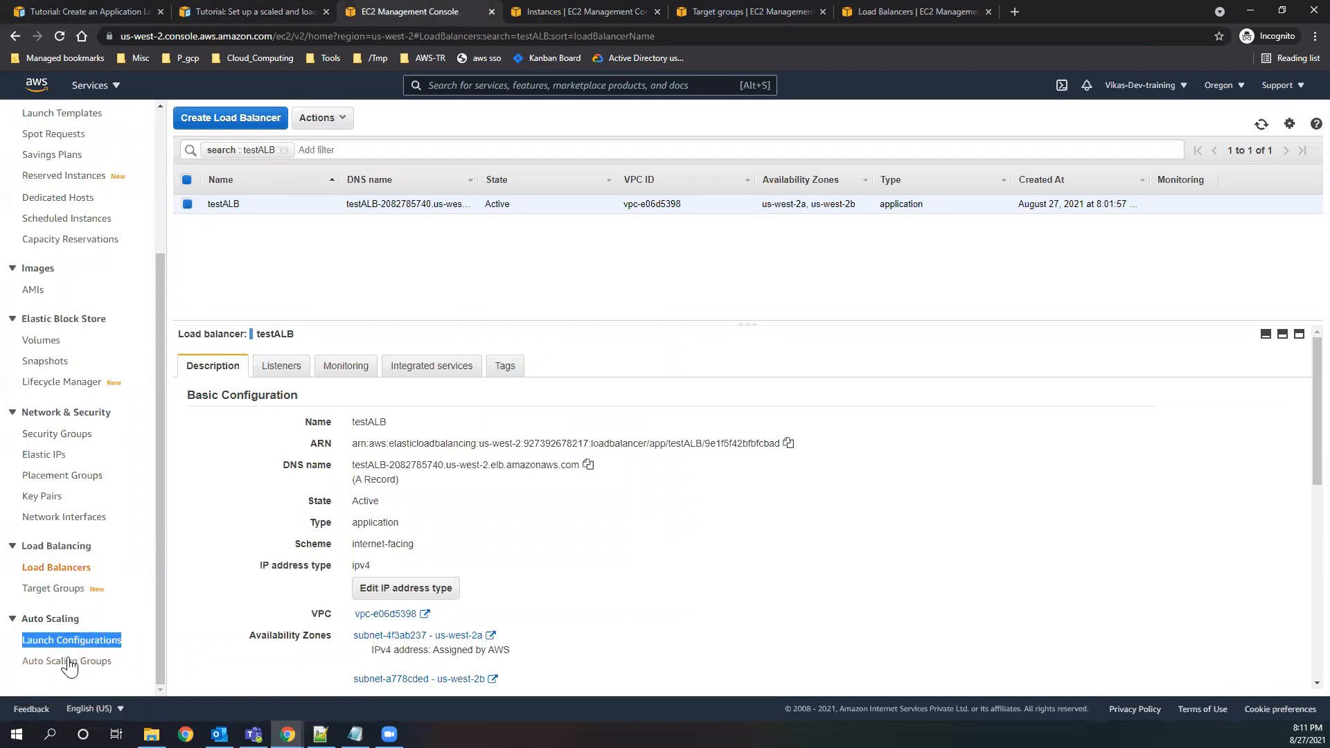
{"action": "left_click", "coordinate": [86, 643]}
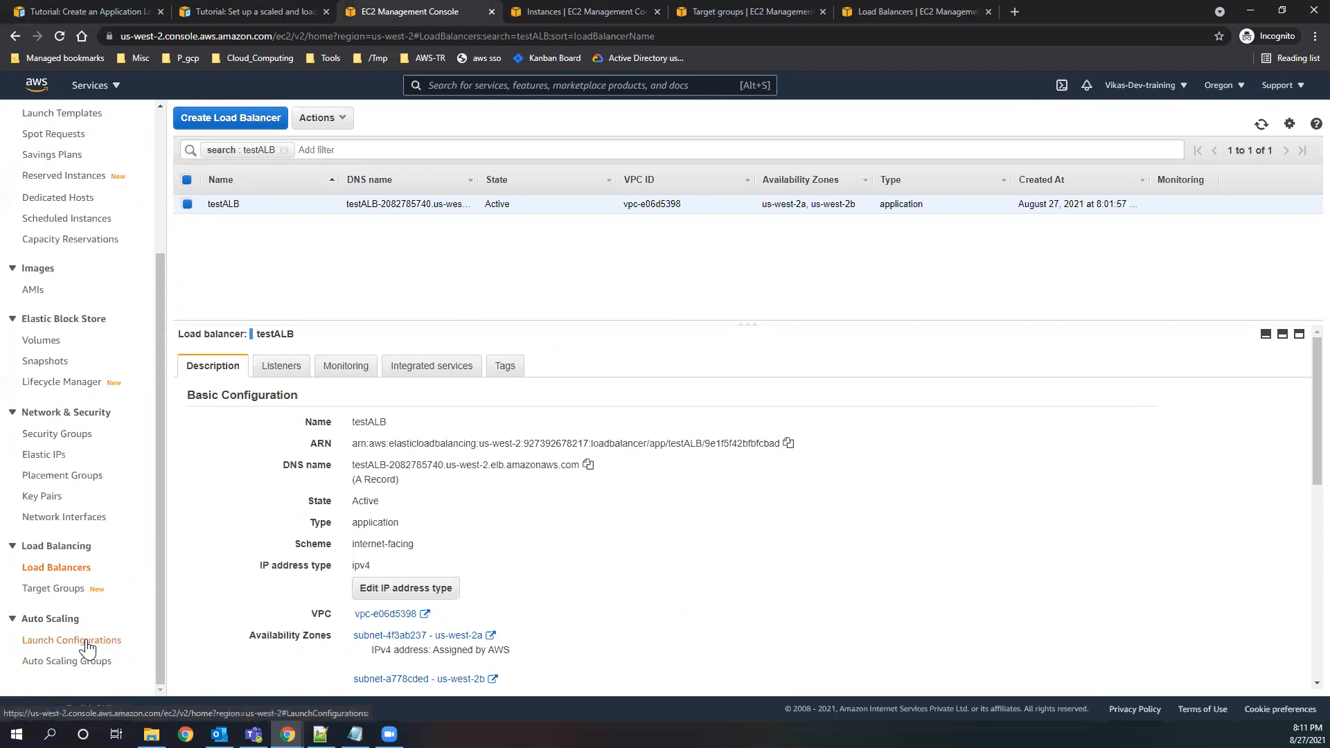
{"action": "left_click", "coordinate": [79, 669]}
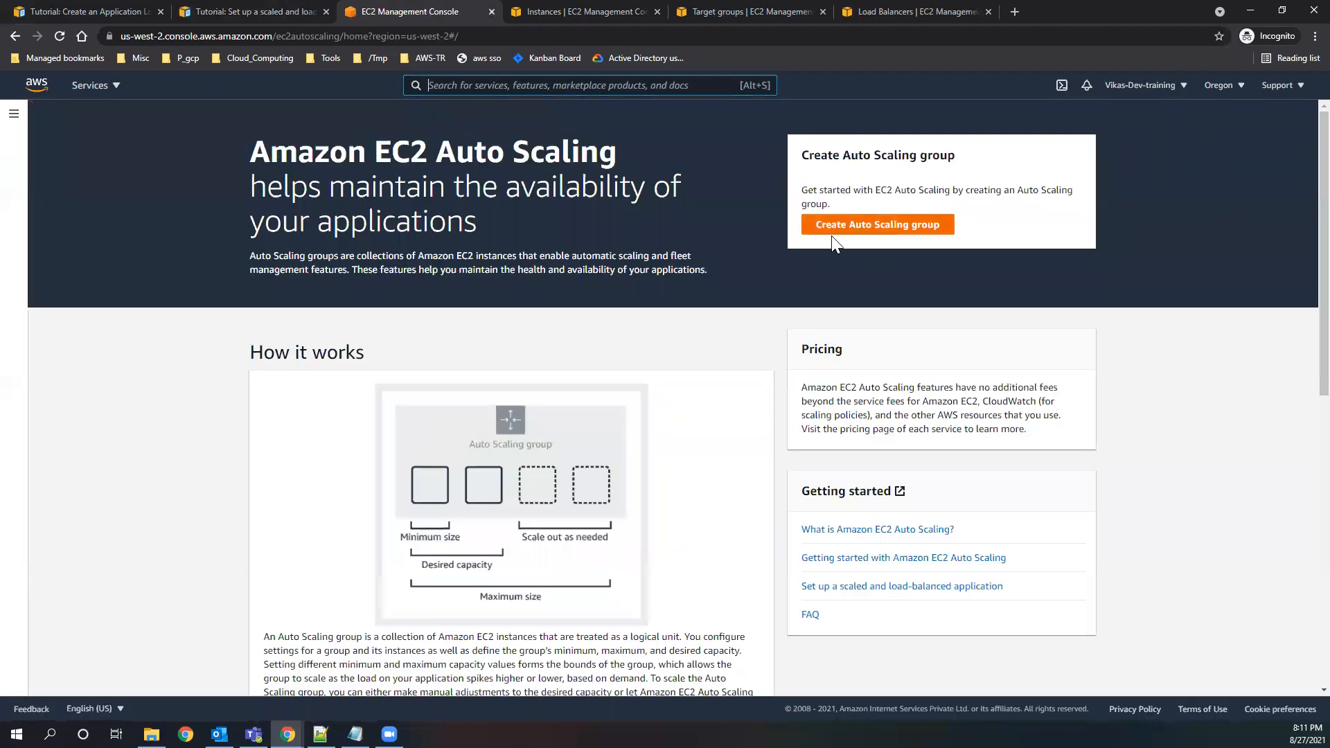
{"action": "left_click", "coordinate": [849, 226]}
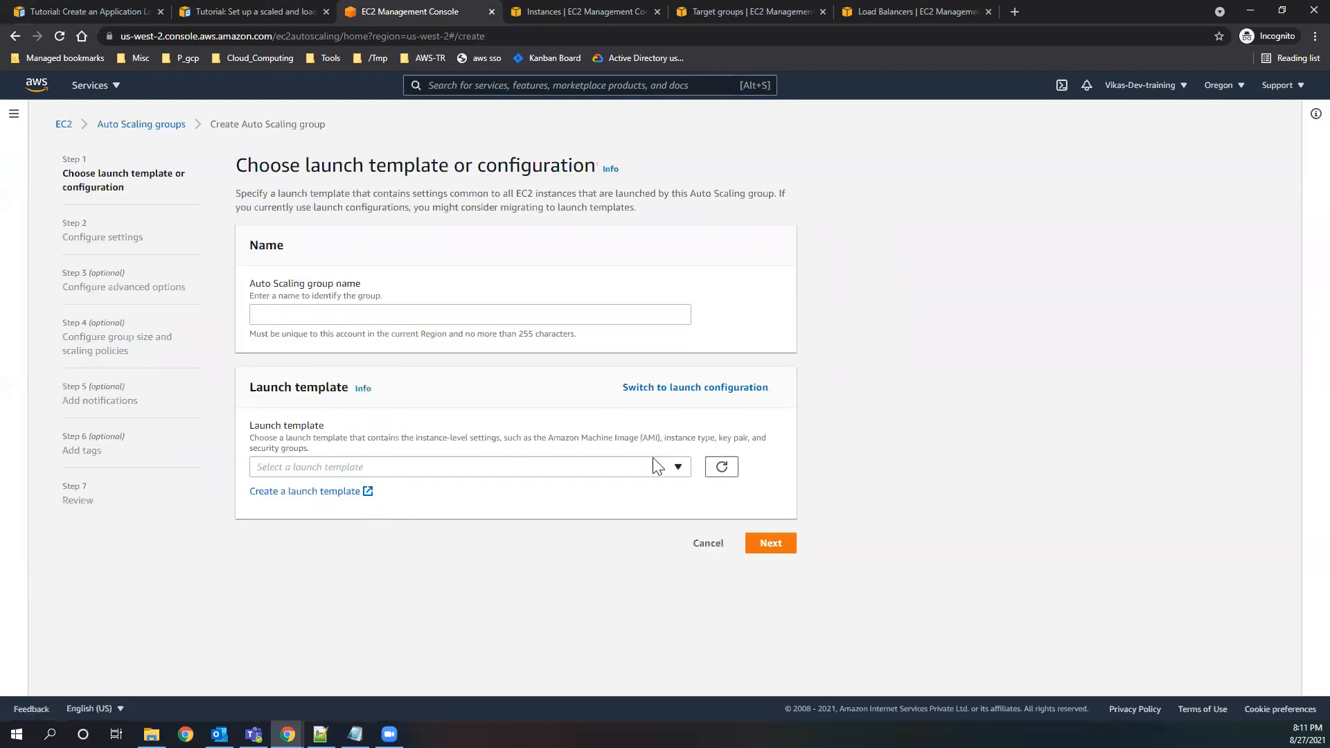
Name the Auto Scaling group testasg and look at the available launch templates without choosing one.
{"action": "left_click", "coordinate": [311, 314]}
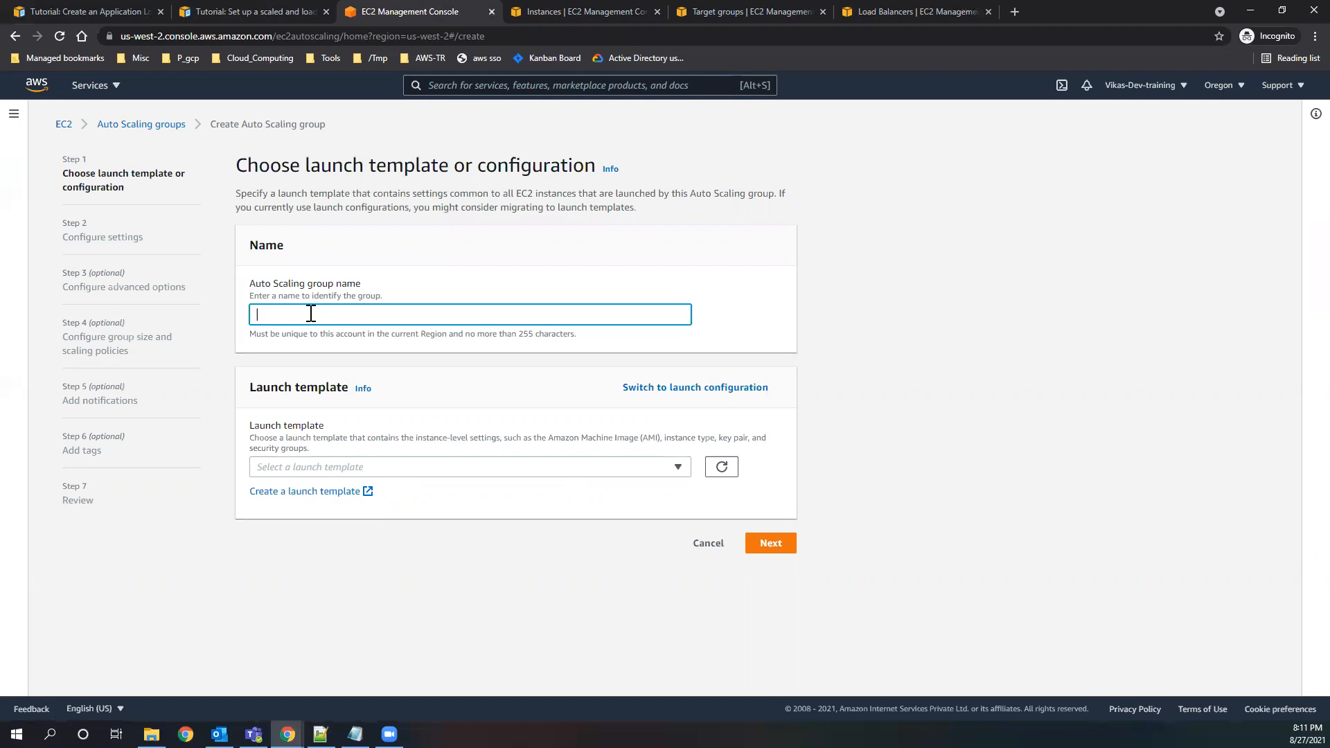
{"action": "type", "text": "testasg"}
{"action": "left_click_drag", "start_coordinate": [310, 315], "coordinate": [221, 320]}
{"action": "left_click", "coordinate": [375, 466]}
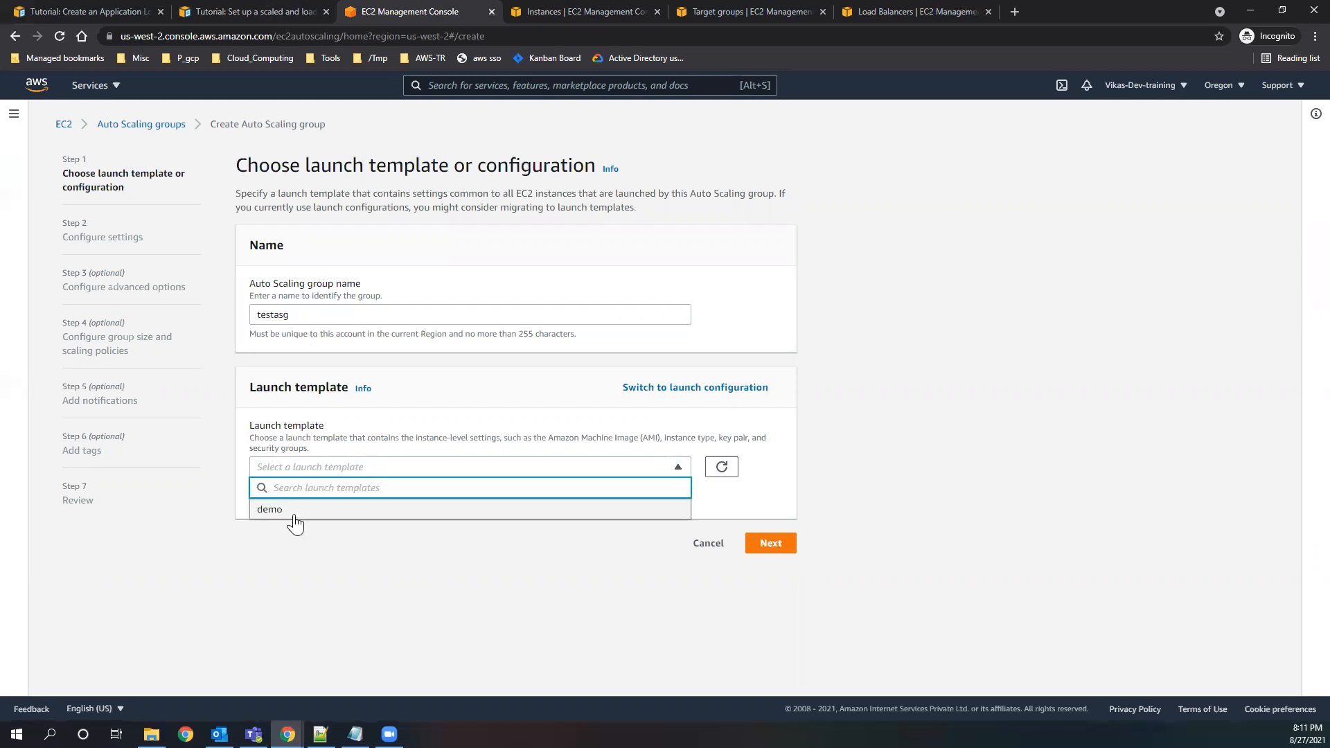
{"action": "left_click", "coordinate": [320, 532]}
{"action": "left_click", "coordinate": [313, 466]}
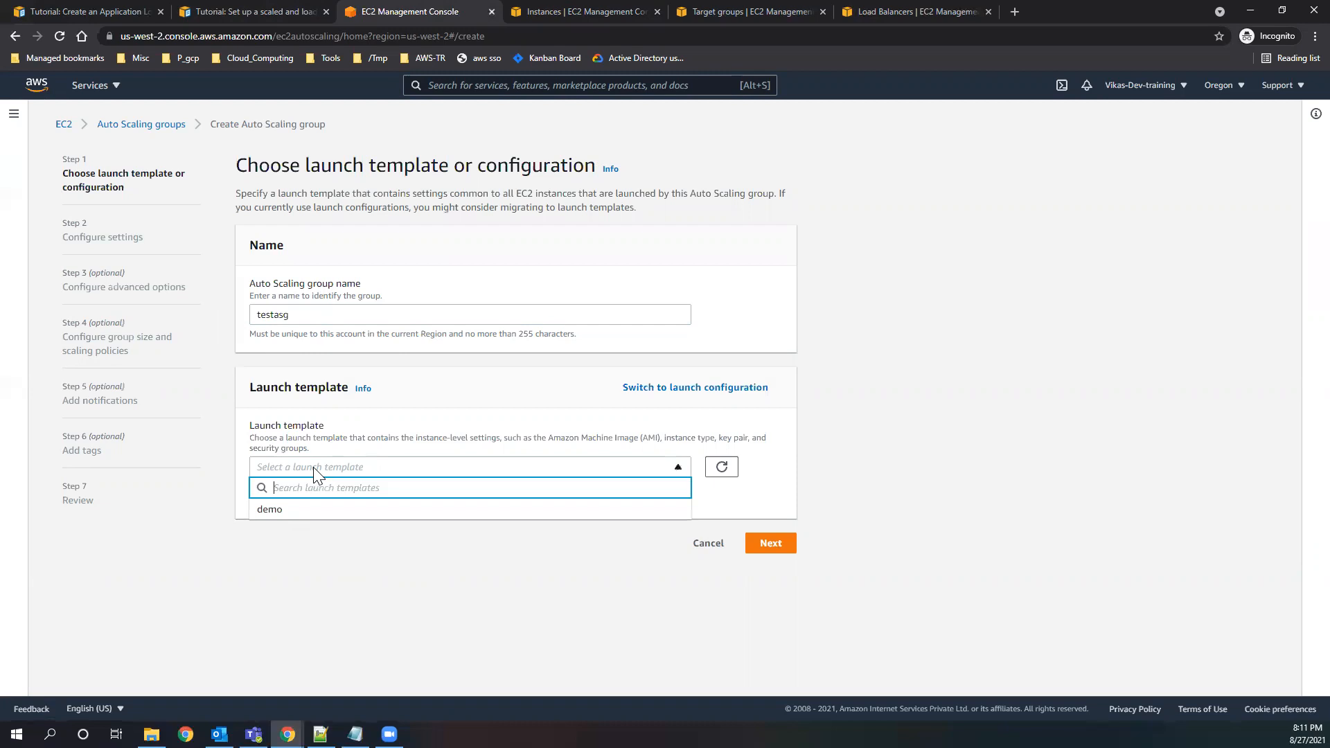
{"action": "left_click", "coordinate": [320, 560]}
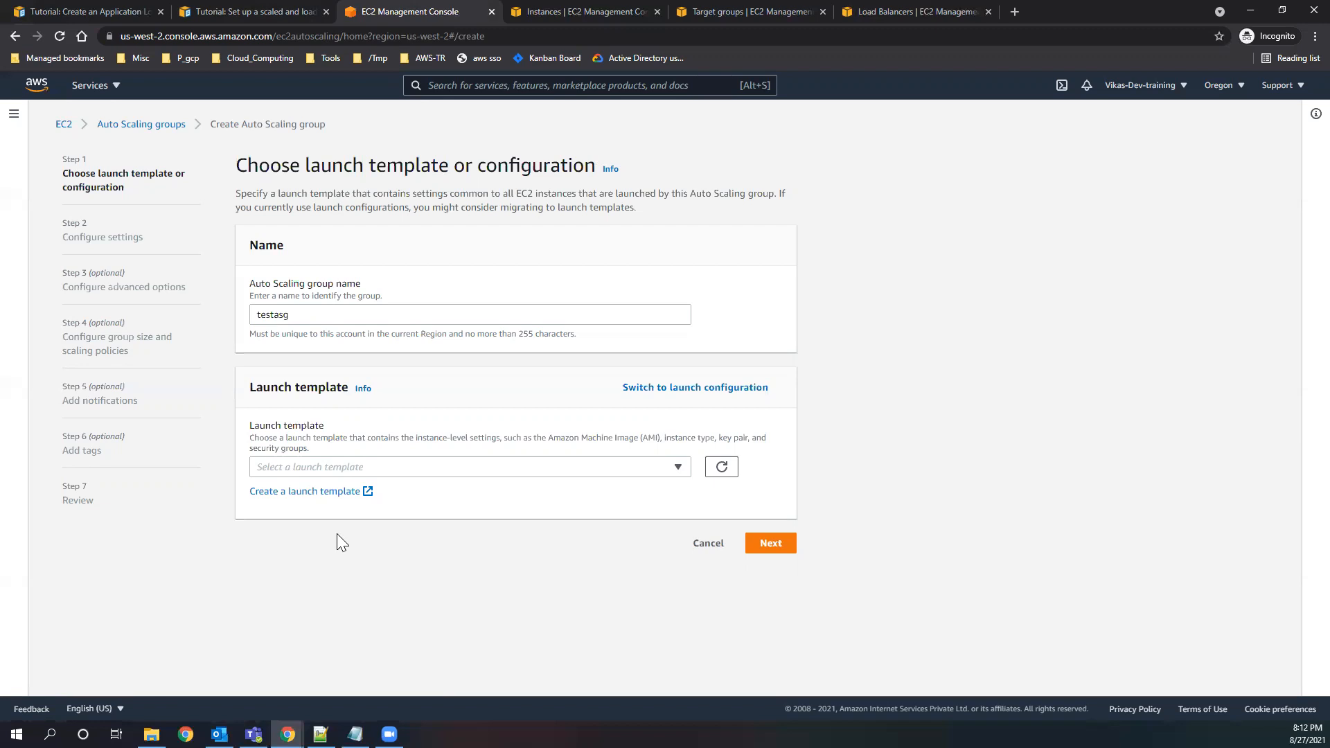
Start a new launch template named mytemplate for the Auto Scaling group and review its version description and Auto Scaling guidance settings.
{"action": "left_click", "coordinate": [305, 492]}
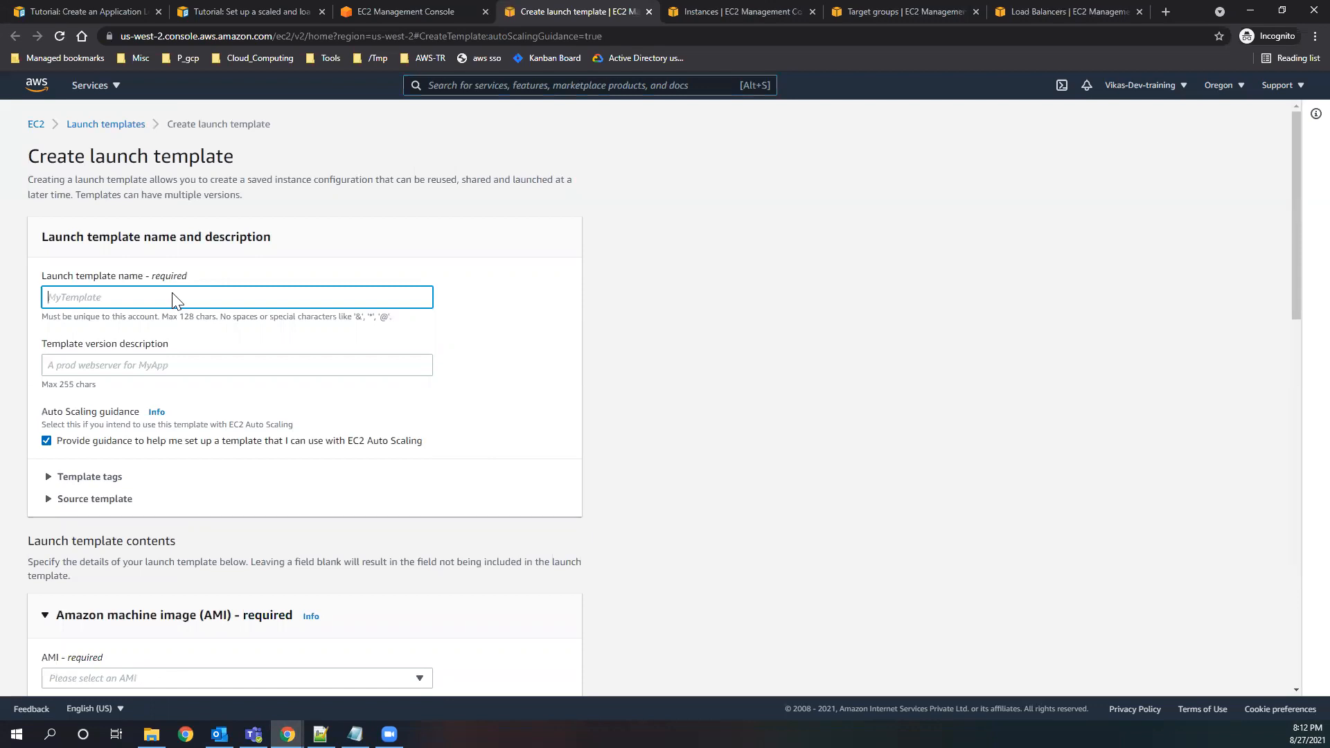
{"action": "type", "text": "mytemplate"}
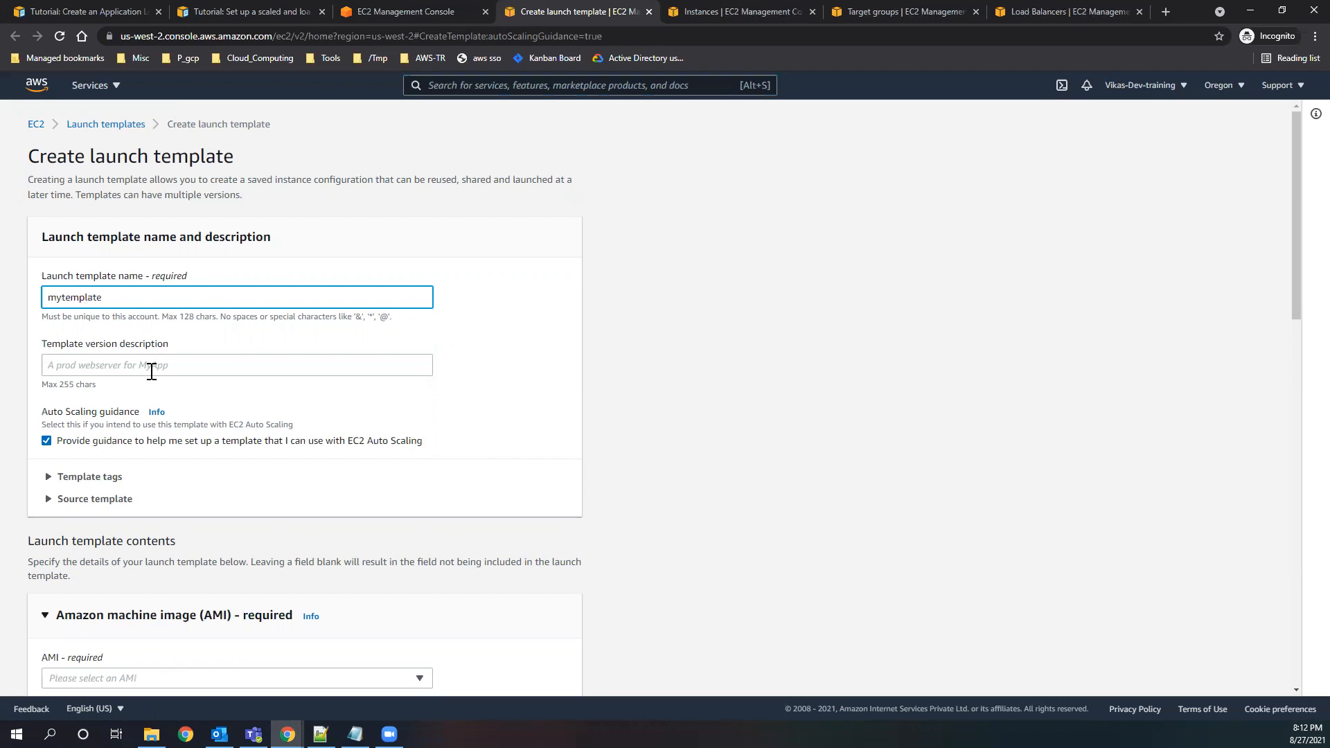
{"action": "left_click_drag", "start_coordinate": [81, 343], "coordinate": [187, 356]}
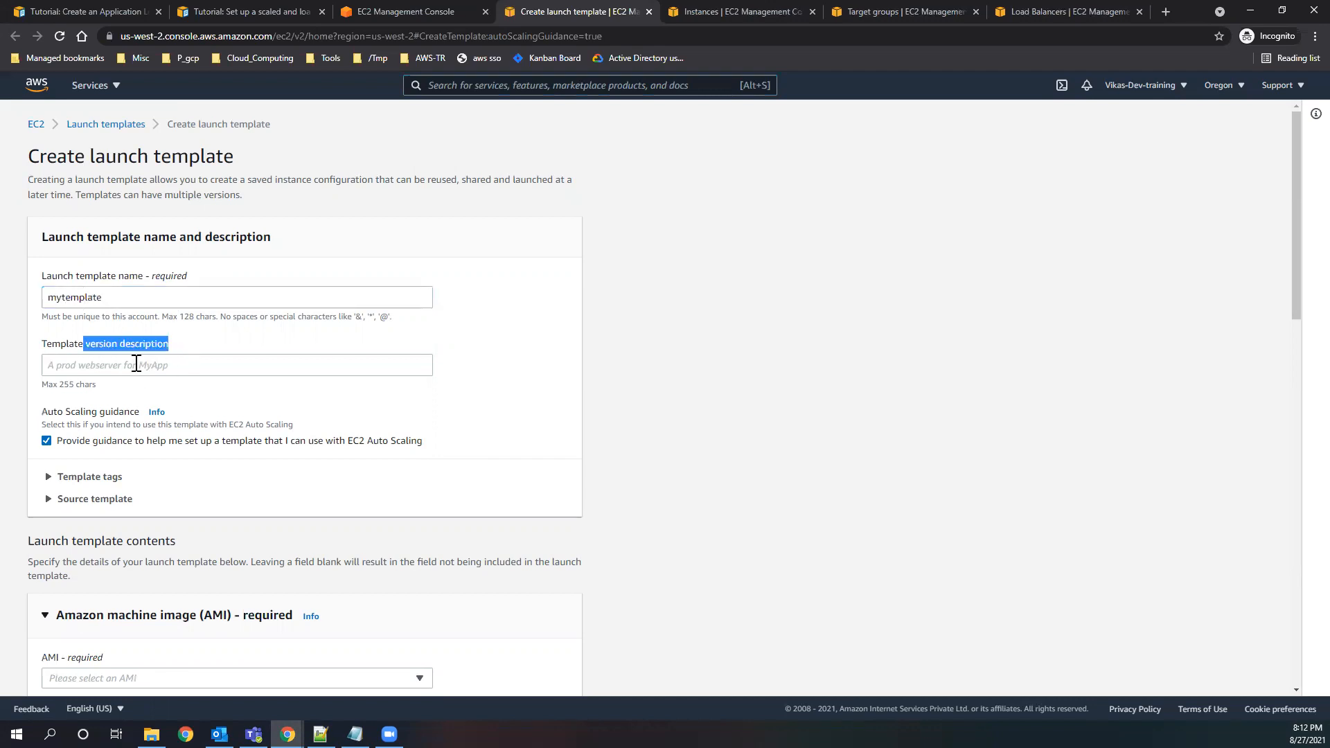
{"action": "scroll", "coordinate": [173, 392], "scroll_direction": "down", "scroll_amount": 1}
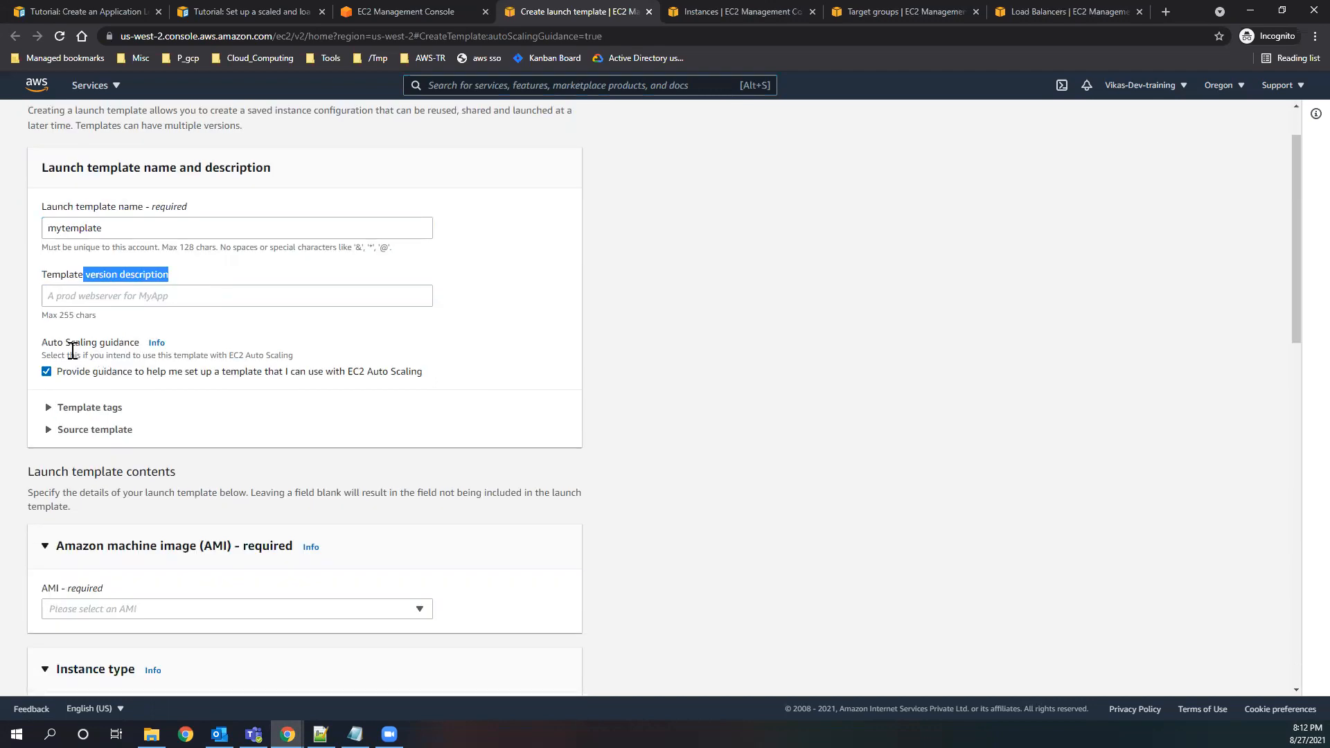
{"action": "left_click_drag", "start_coordinate": [91, 374], "coordinate": [445, 376]}
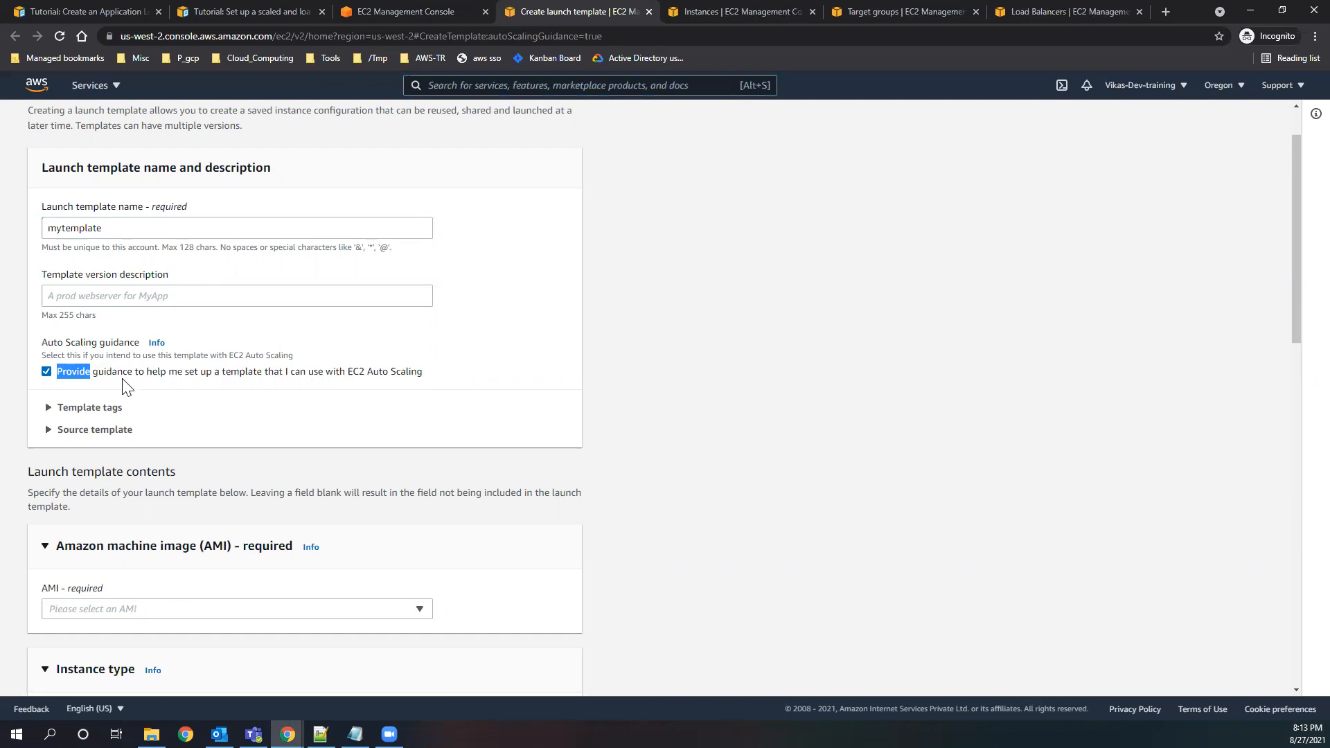
{"action": "left_click_drag", "start_coordinate": [59, 382], "coordinate": [443, 378]}
{"action": "left_click", "coordinate": [442, 377]}
{"action": "scroll", "coordinate": [98, 370], "scroll_direction": "down", "scroll_amount": 1}
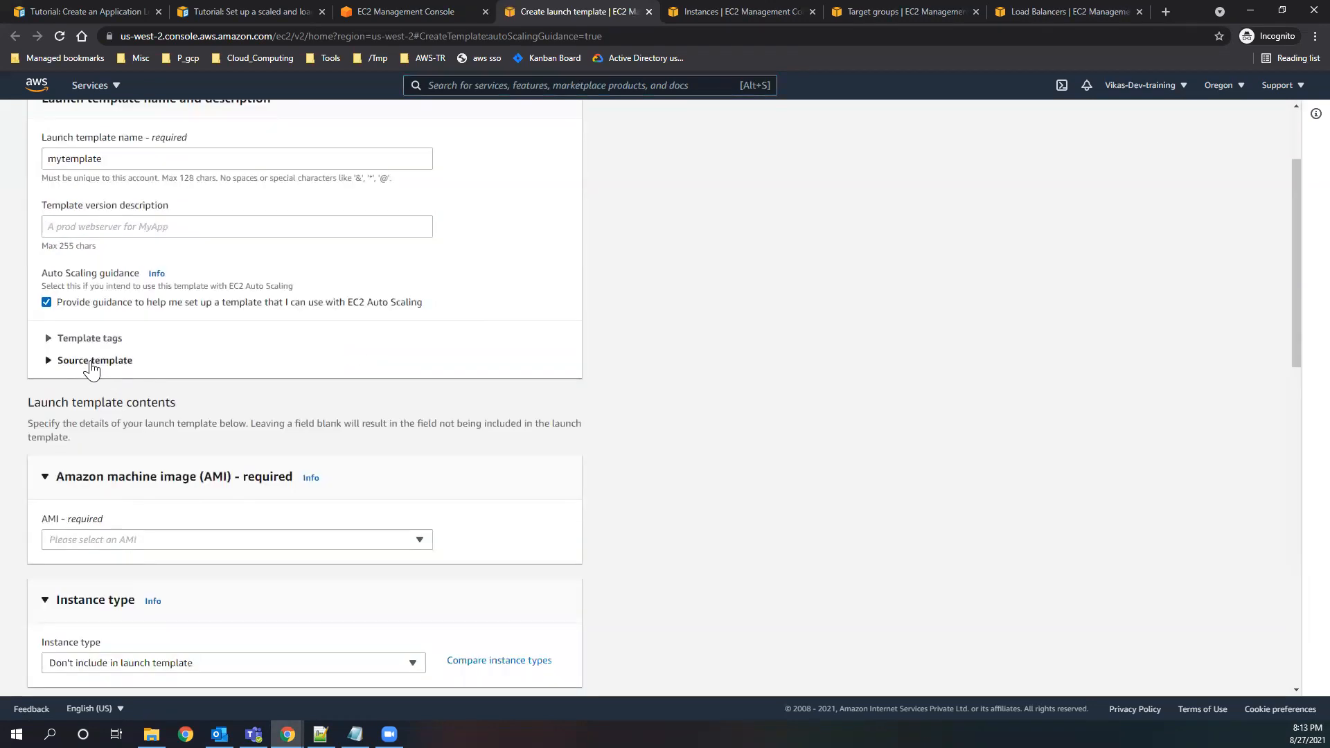
Examine the source template choices and the template tags section of the launch template, leaving both unset and collapsed.
{"action": "left_click", "coordinate": [92, 361]}
{"action": "left_click", "coordinate": [326, 426]}
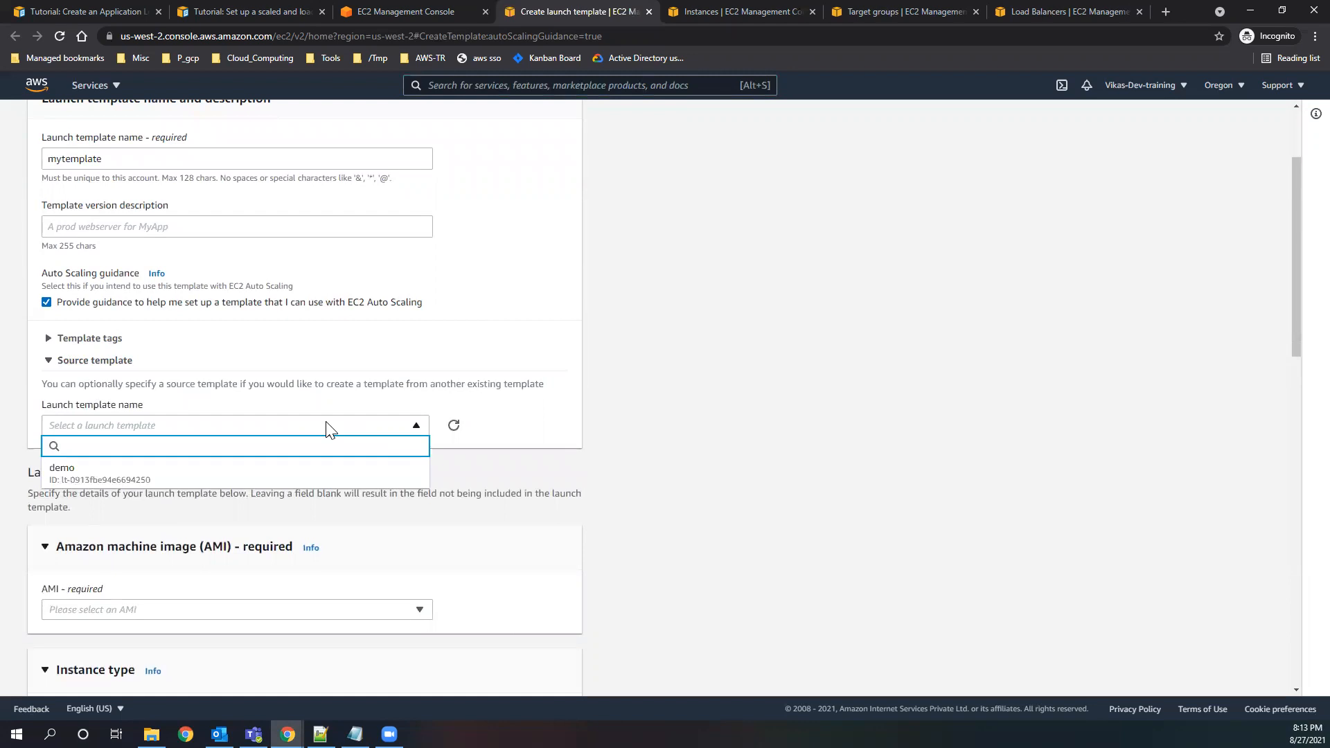
{"action": "left_click", "coordinate": [477, 376]}
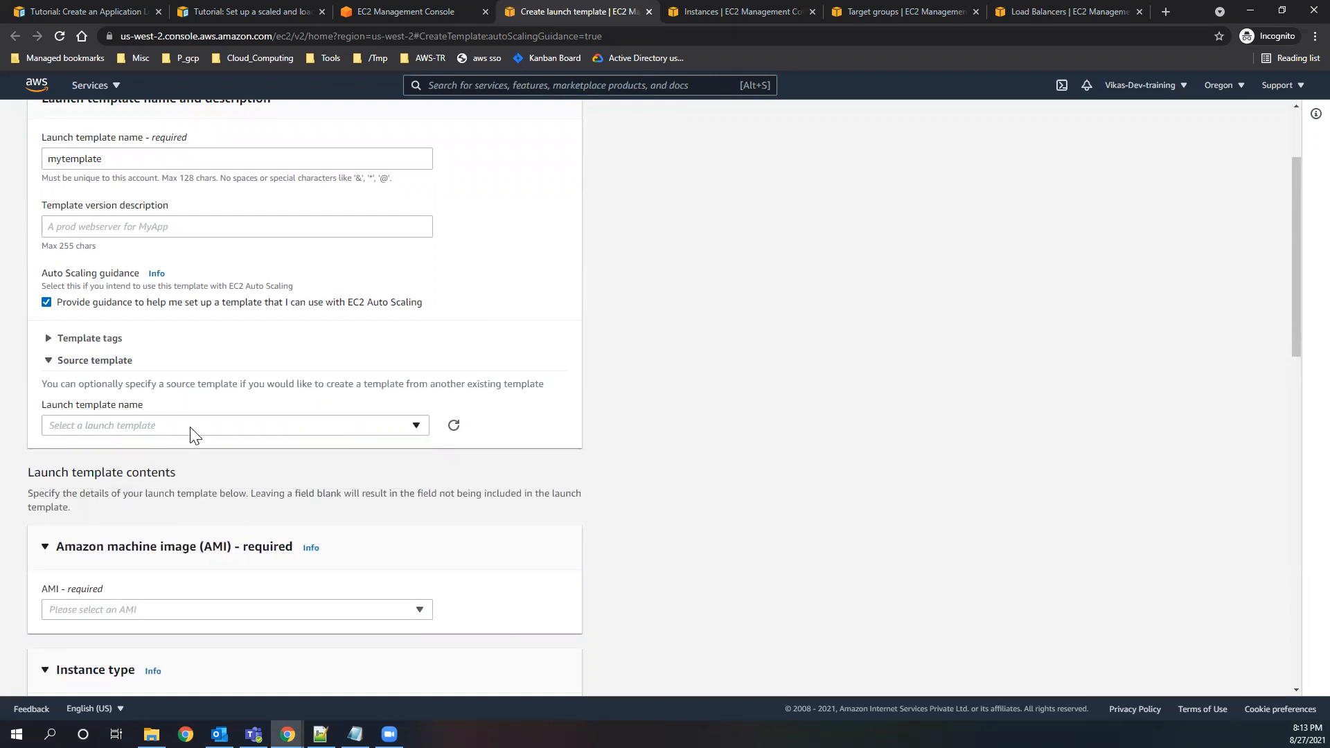
{"action": "left_click", "coordinate": [135, 427]}
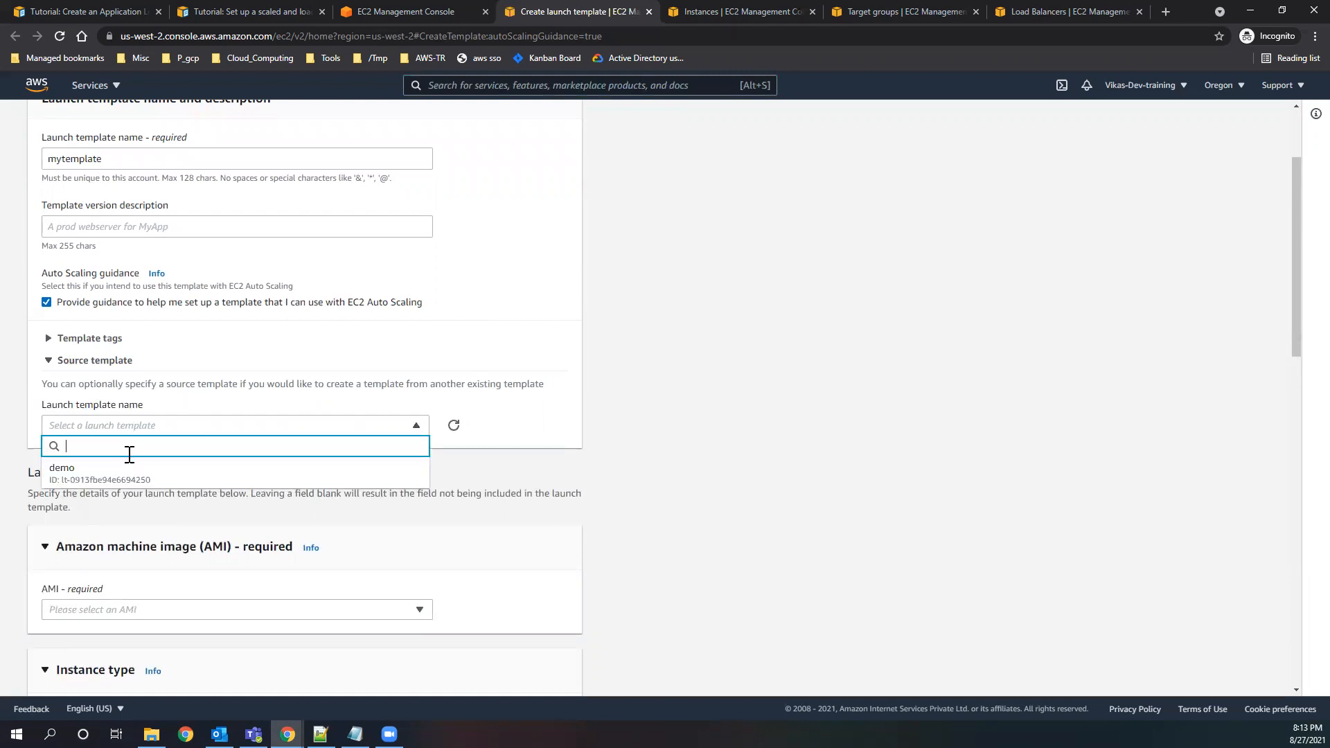
{"action": "left_click", "coordinate": [229, 344]}
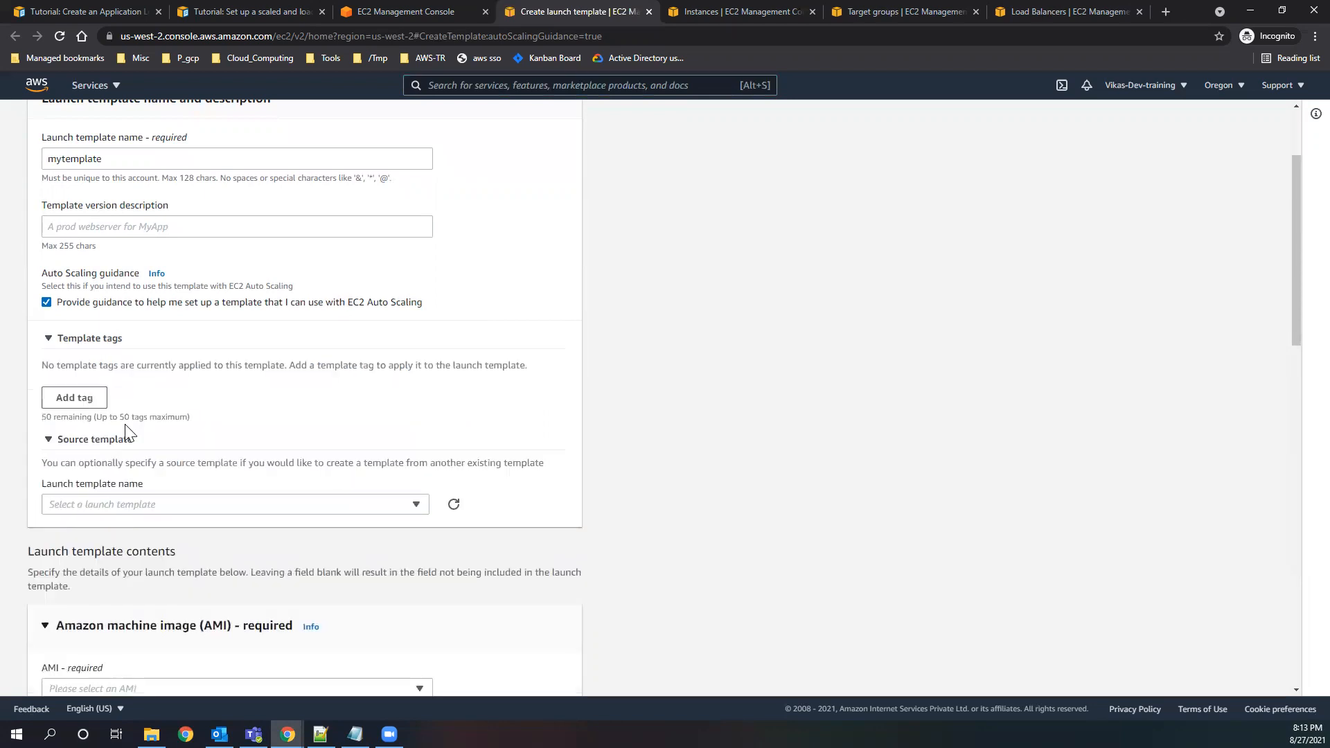
{"action": "left_click", "coordinate": [97, 343]}
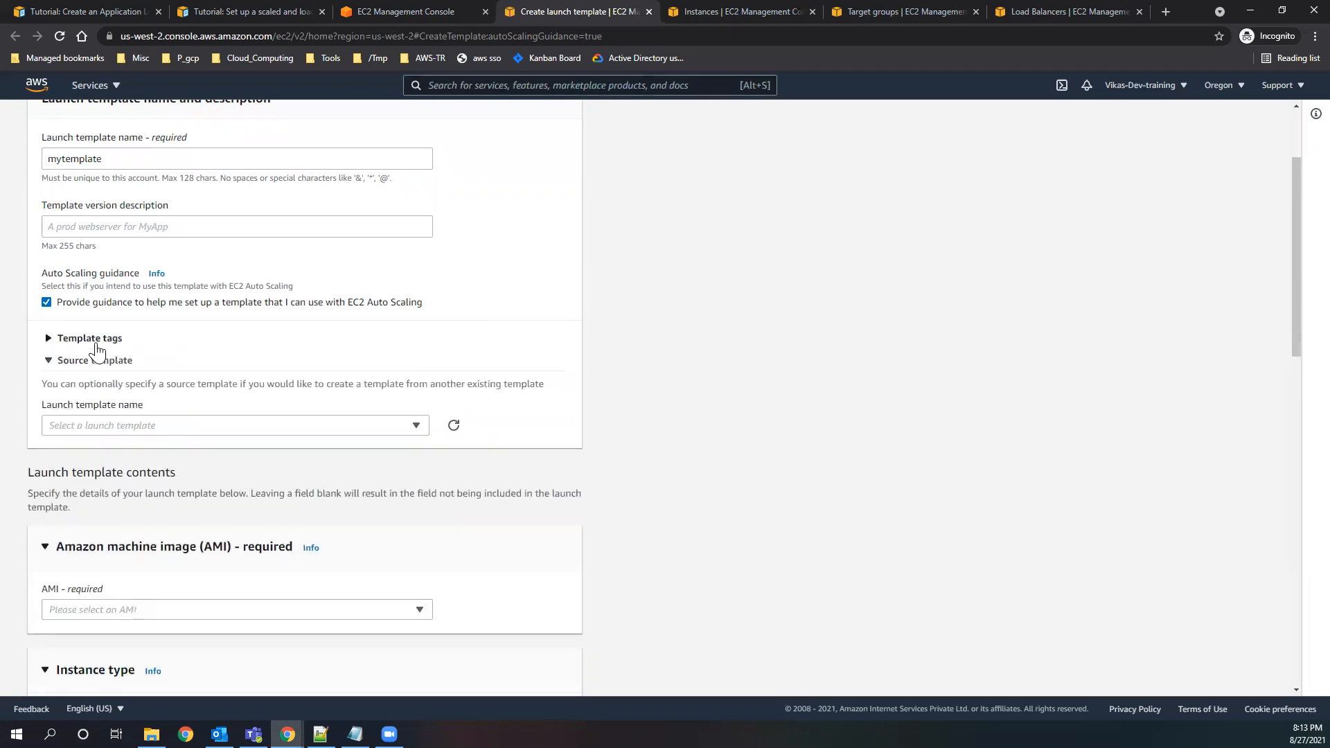
{"action": "left_click", "coordinate": [148, 425]}
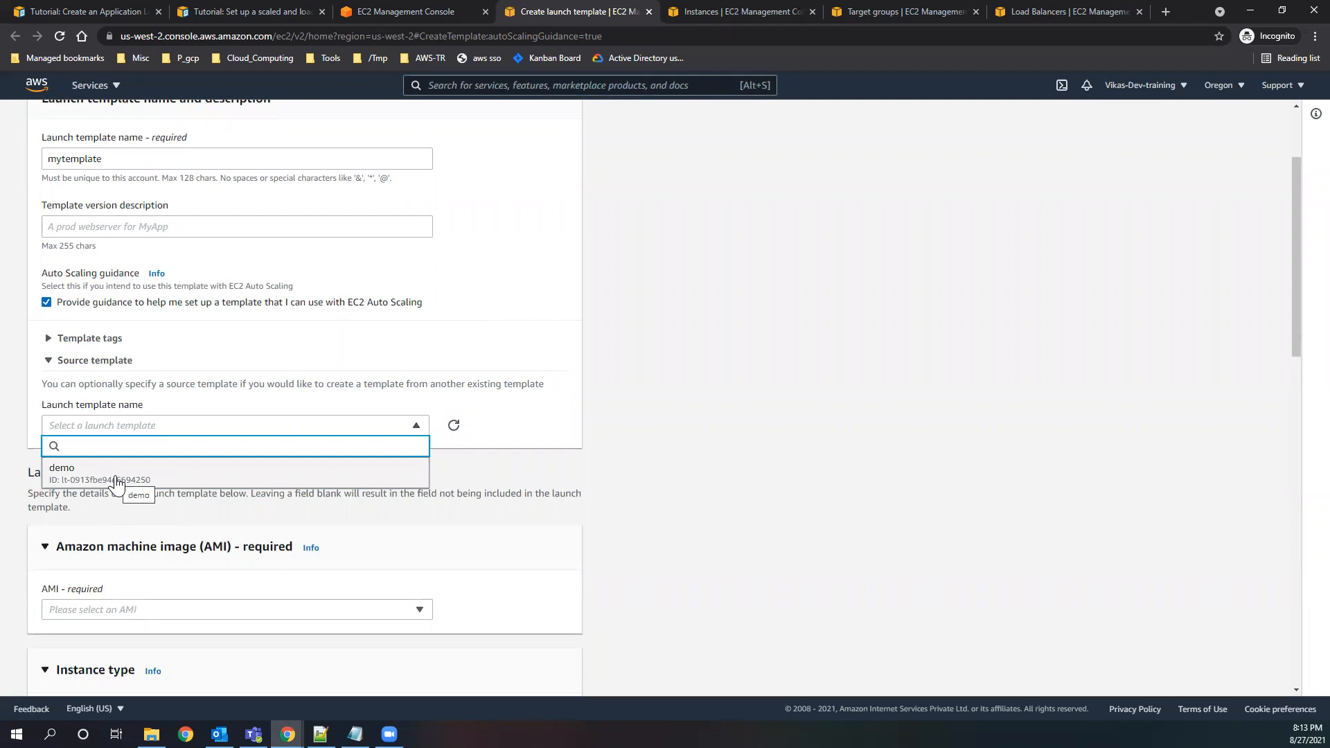
{"action": "left_click", "coordinate": [243, 361]}
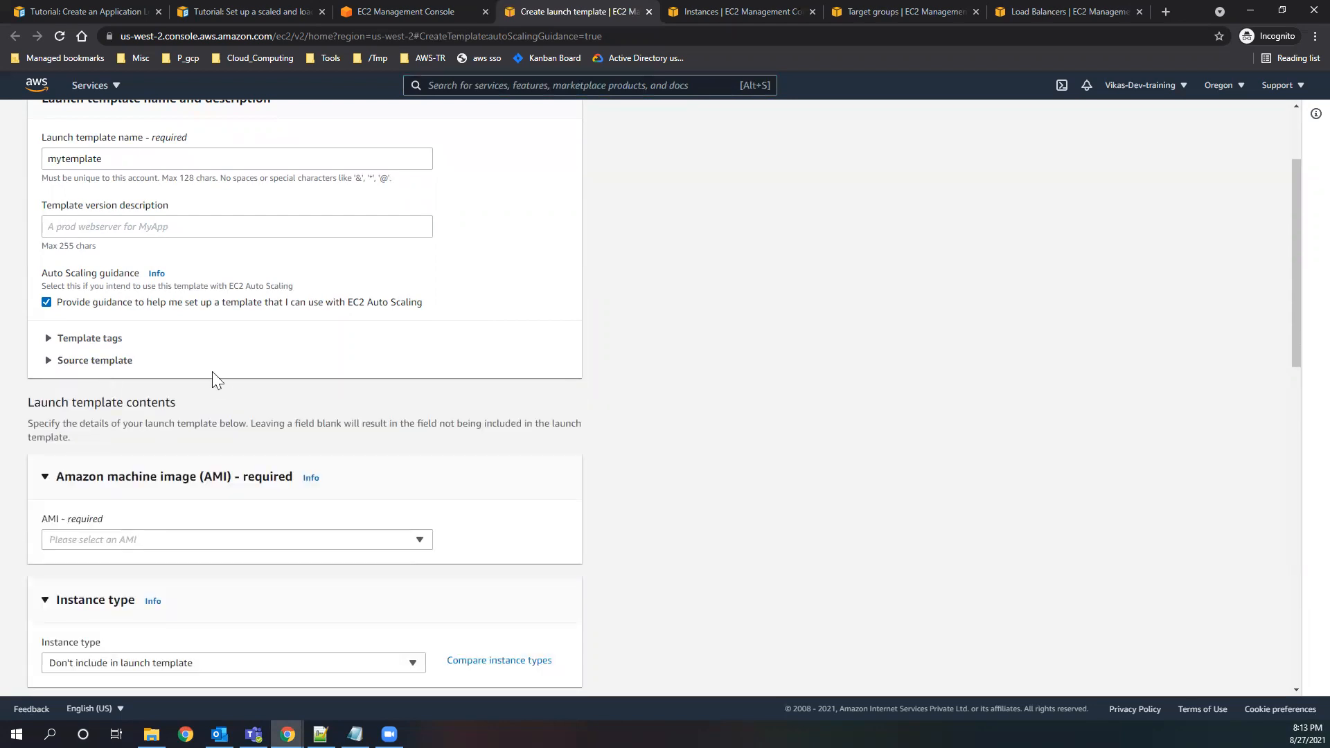
{"action": "scroll", "coordinate": [207, 429], "scroll_direction": "down", "scroll_amount": 1}
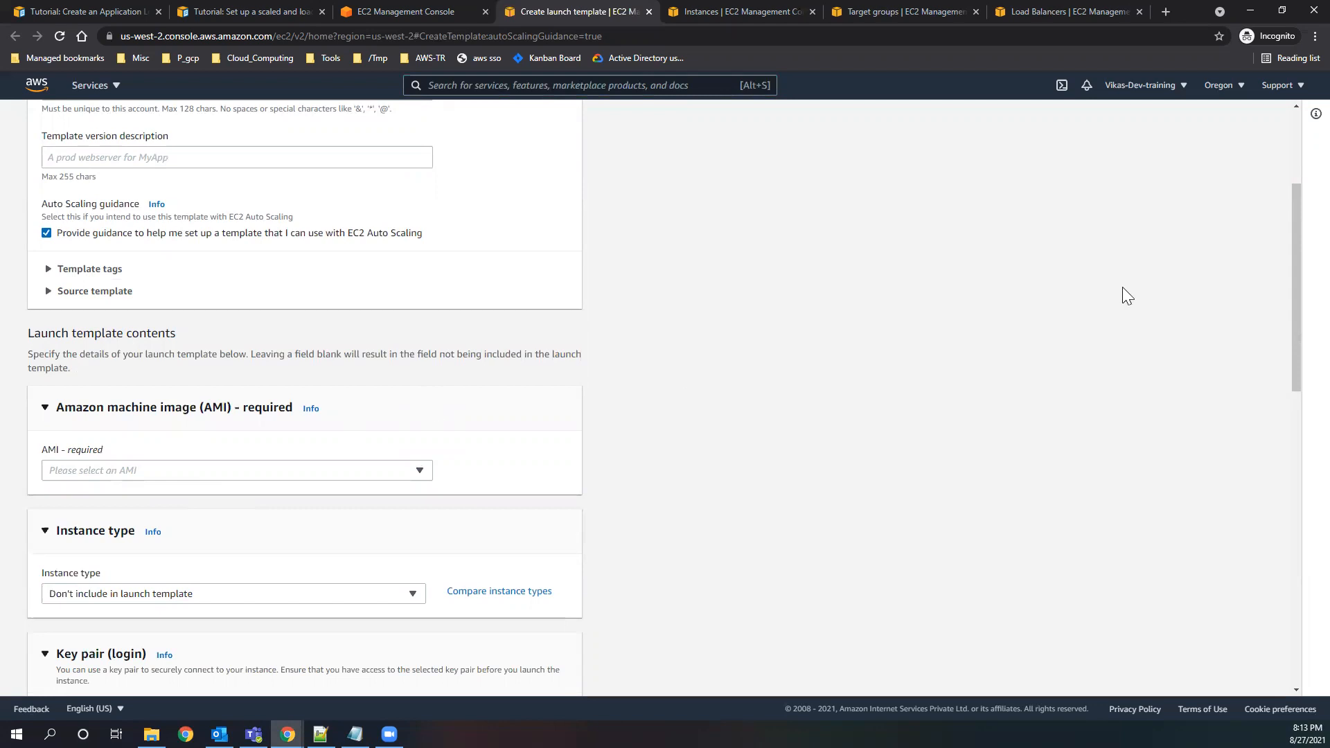
Start the EC2 instance launch wizard, copy the Amazon Linux 2 64-bit (Arm) AMI ID, and check the account's own AMIs.
{"action": "left_click", "coordinate": [1033, 5]}
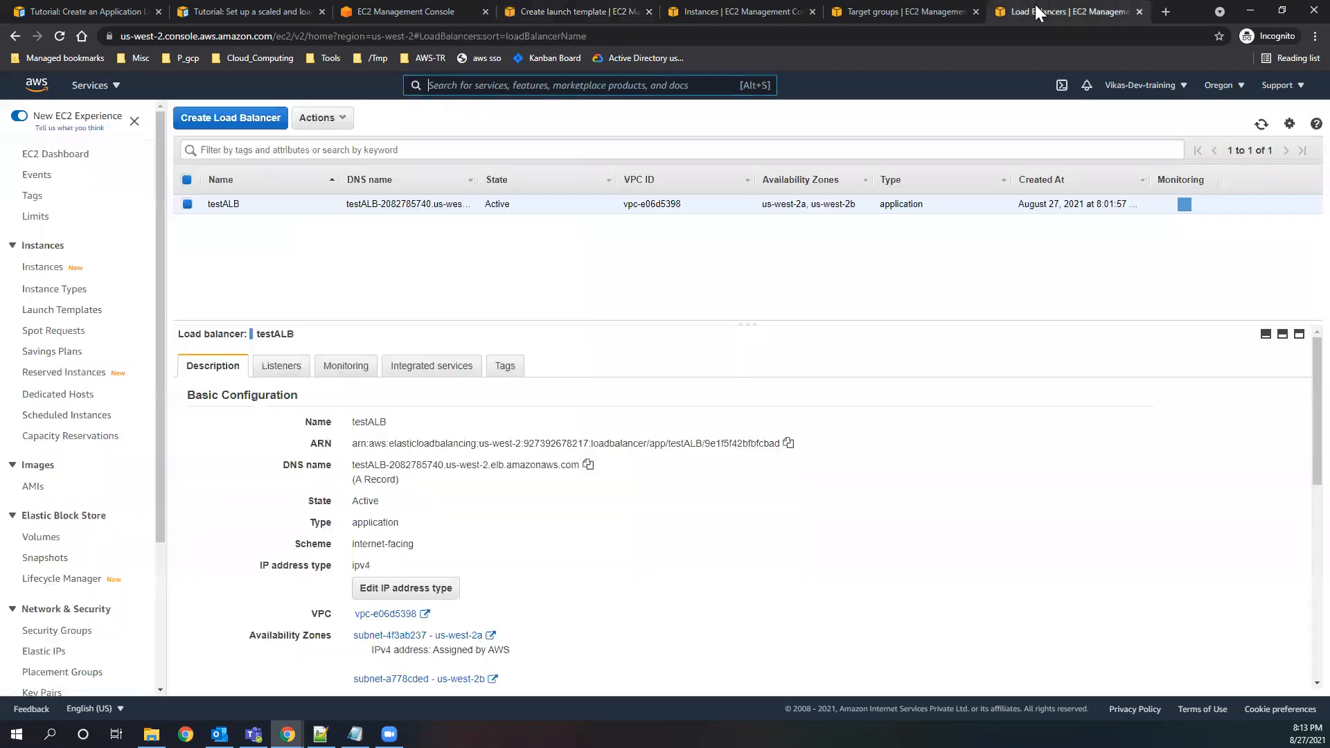
{"action": "left_click", "coordinate": [69, 153]}
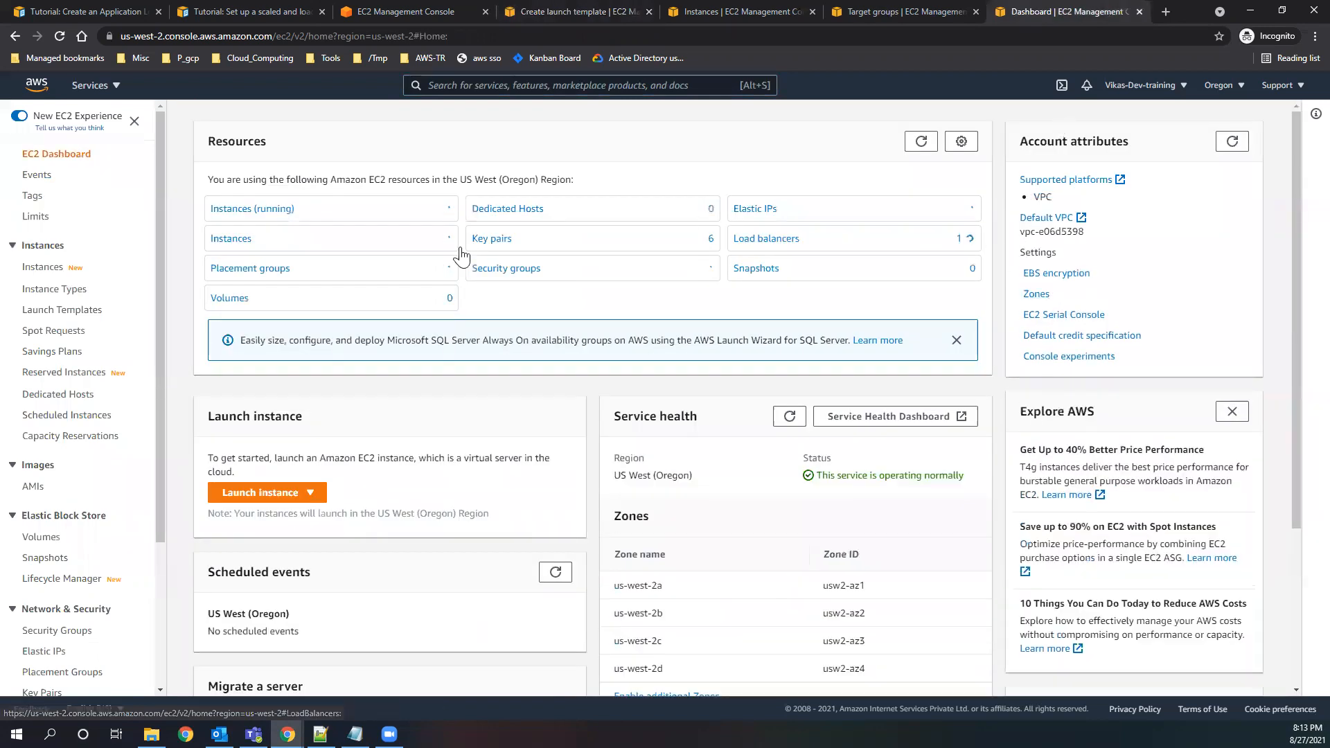
{"action": "left_click", "coordinate": [271, 483]}
{"action": "left_click", "coordinate": [242, 514]}
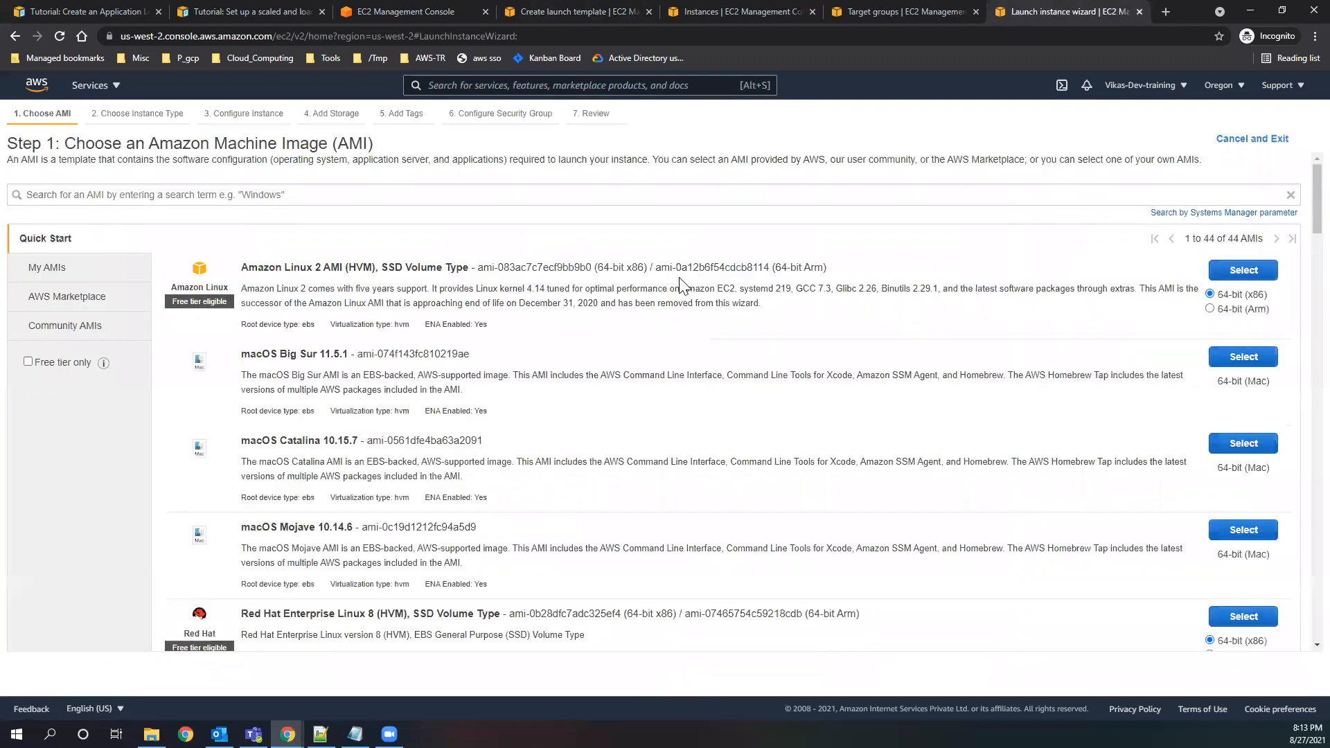
{"action": "left_click_drag", "start_coordinate": [656, 267], "coordinate": [768, 267]}
{"action": "key", "text": "ctrl+c"}
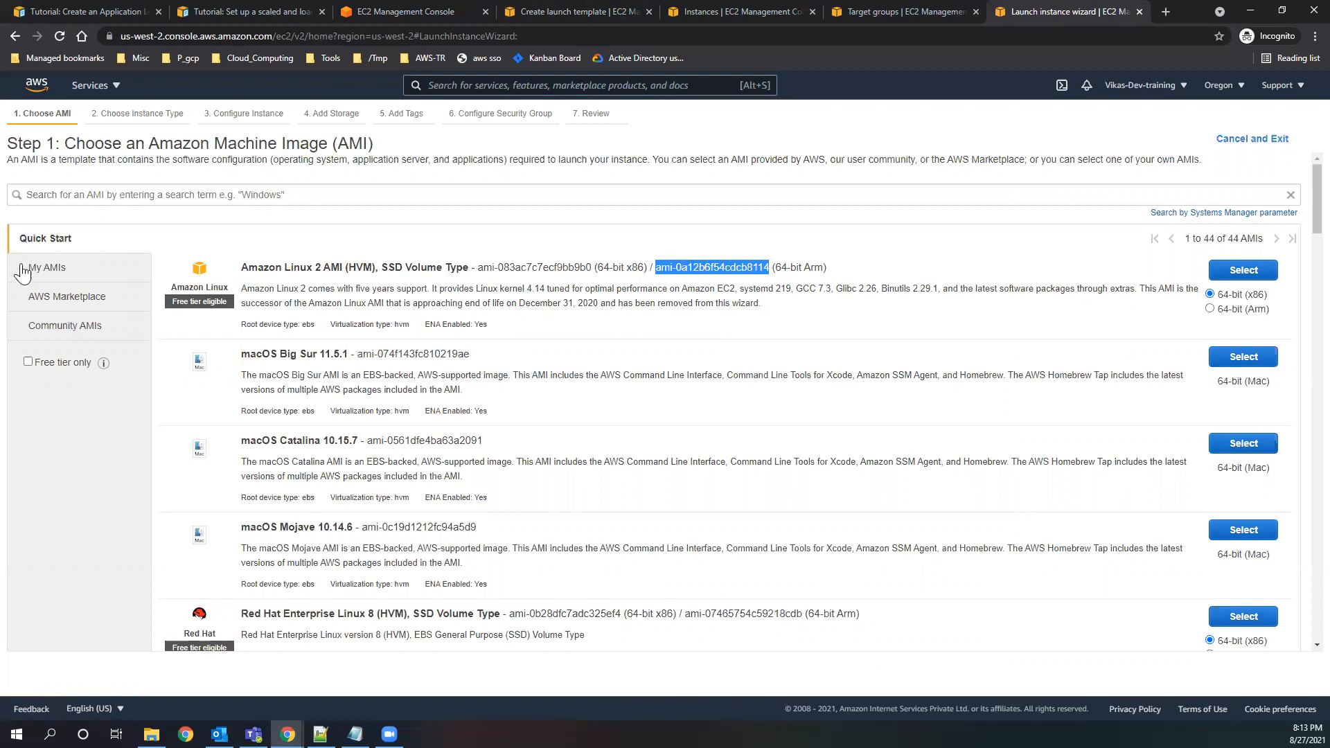
{"action": "left_click", "coordinate": [52, 269]}
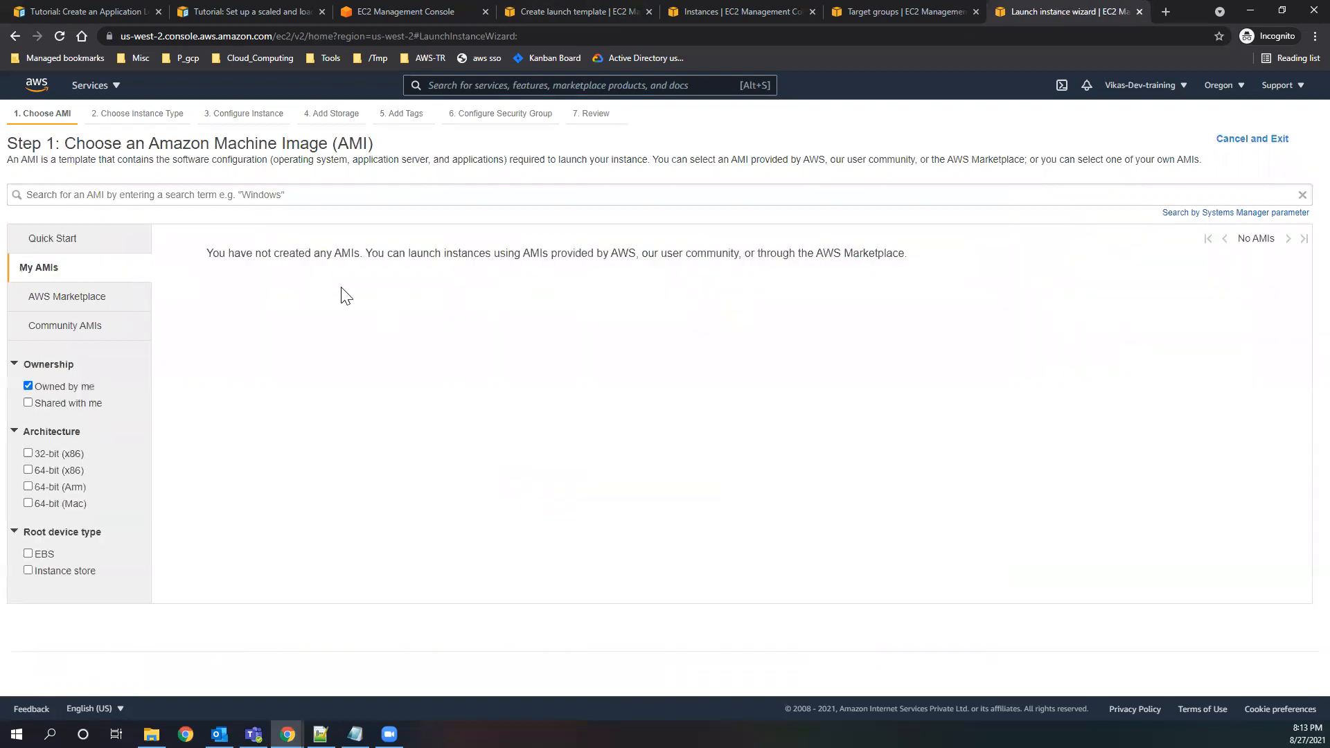
{"action": "left_click", "coordinate": [58, 243]}
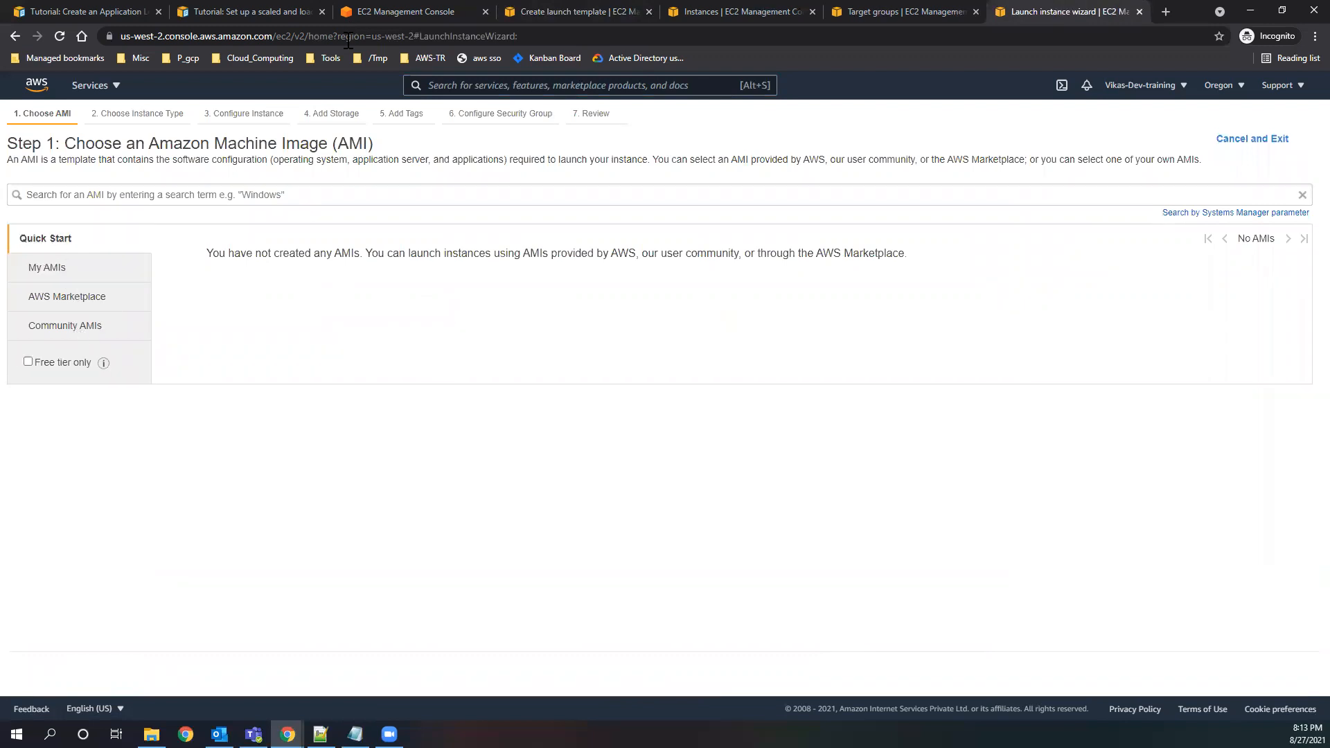
Set the AMI of mytemplate to Amazon Linux 2 AMI (HVM), 64-bit (Arm), using ID ami-0a12b6f54cdcb8114.
{"action": "left_click", "coordinate": [351, 18]}
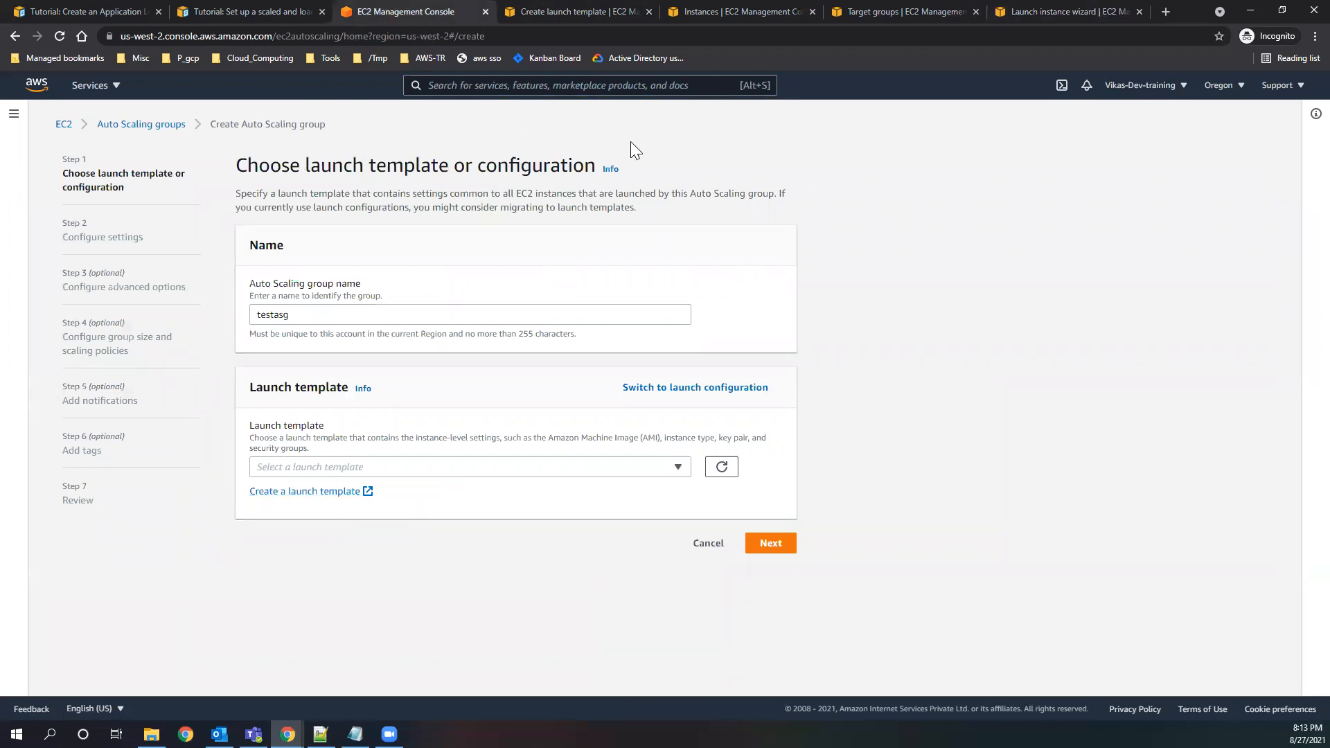
{"action": "left_click", "coordinate": [568, 13]}
{"action": "left_click", "coordinate": [180, 469]}
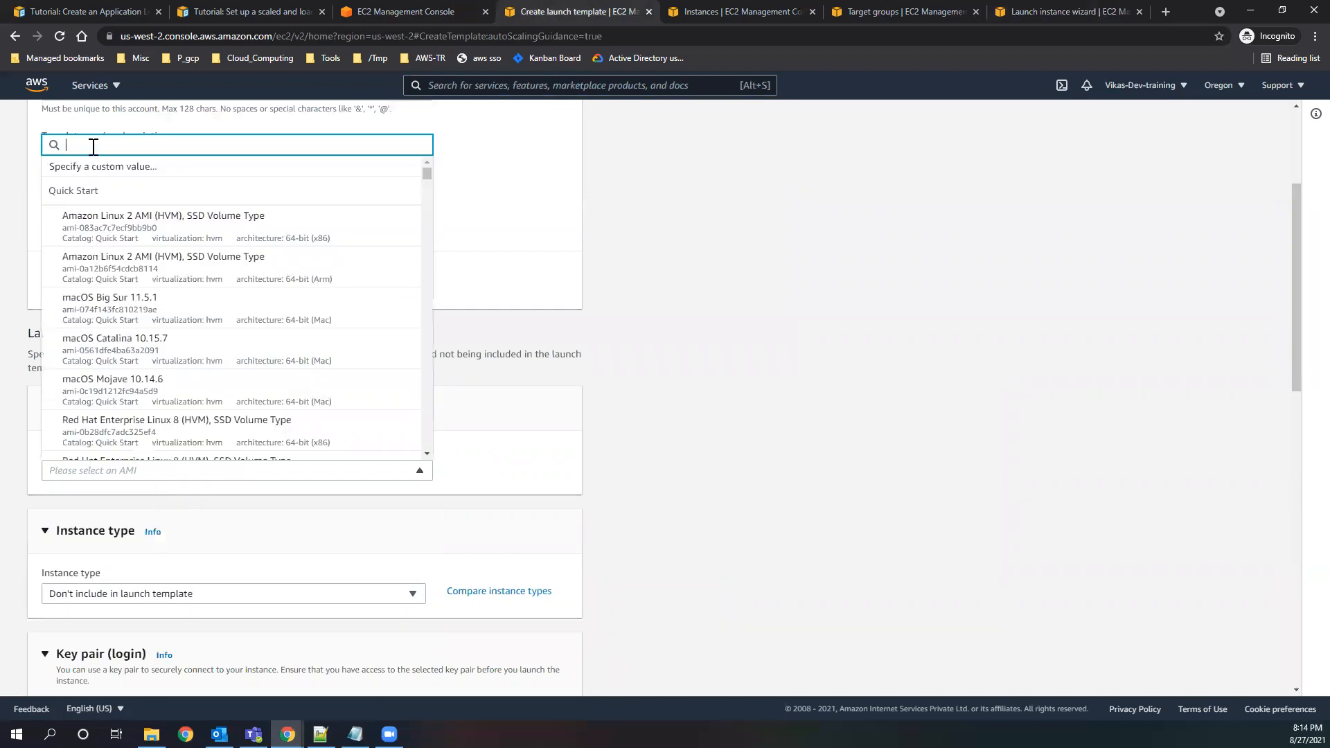
{"action": "key", "text": "ctrl+v"}
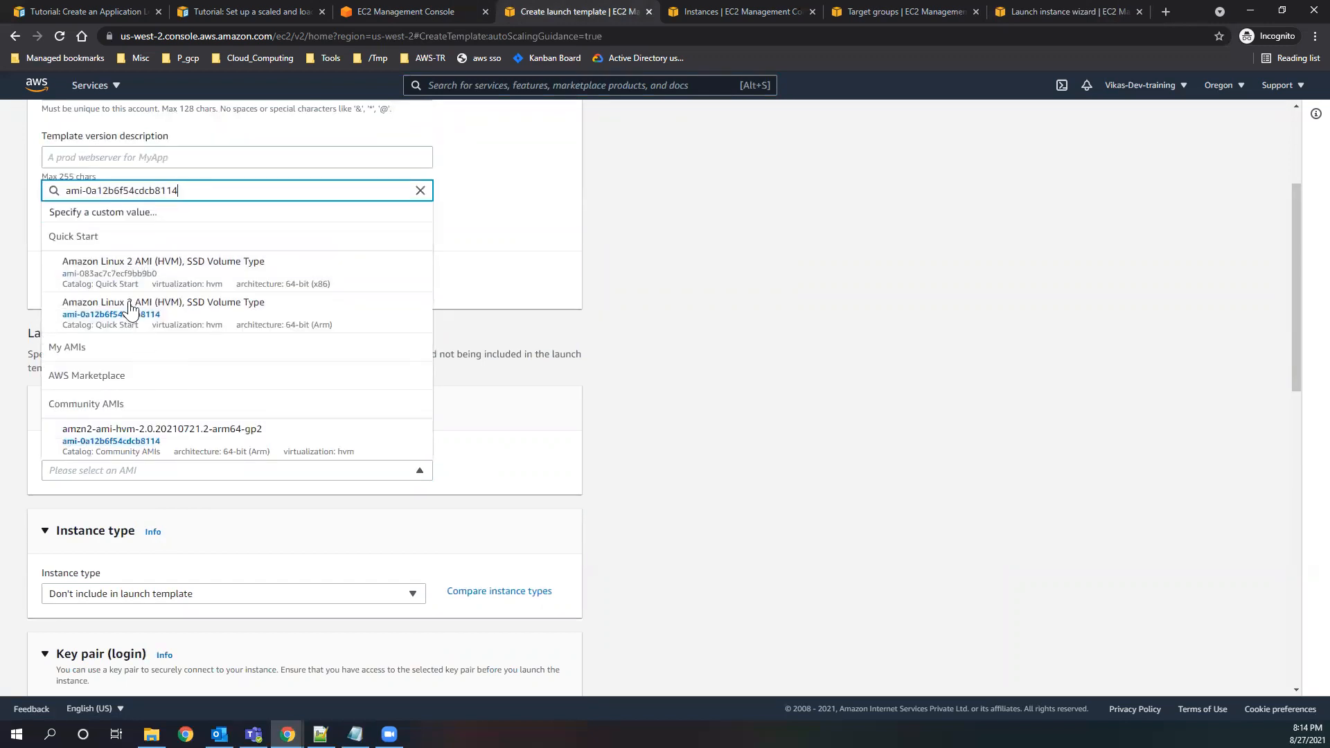
{"action": "left_click", "coordinate": [123, 306]}
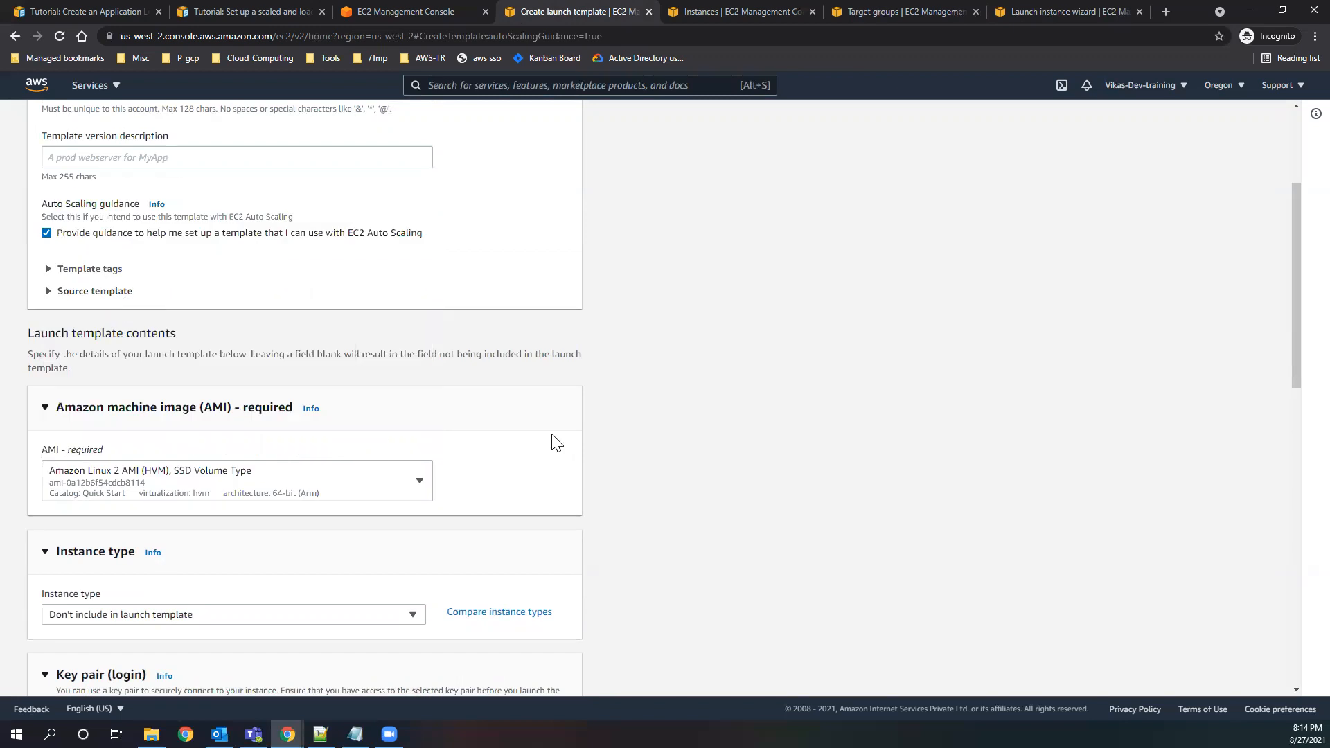
Search the launch template's instance types for t2 and check which ones can be selected.
{"action": "scroll", "coordinate": [540, 447], "scroll_direction": "down", "scroll_amount": 3}
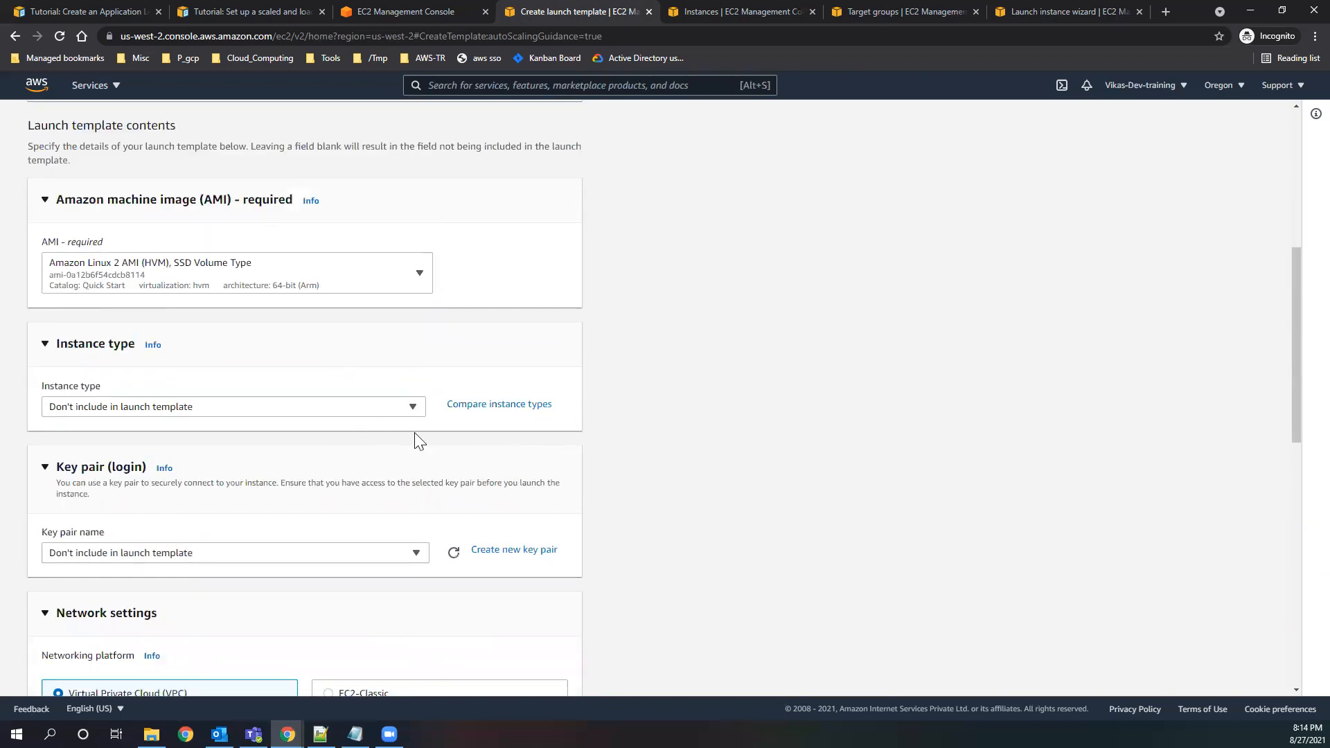
{"action": "left_click", "coordinate": [412, 409]}
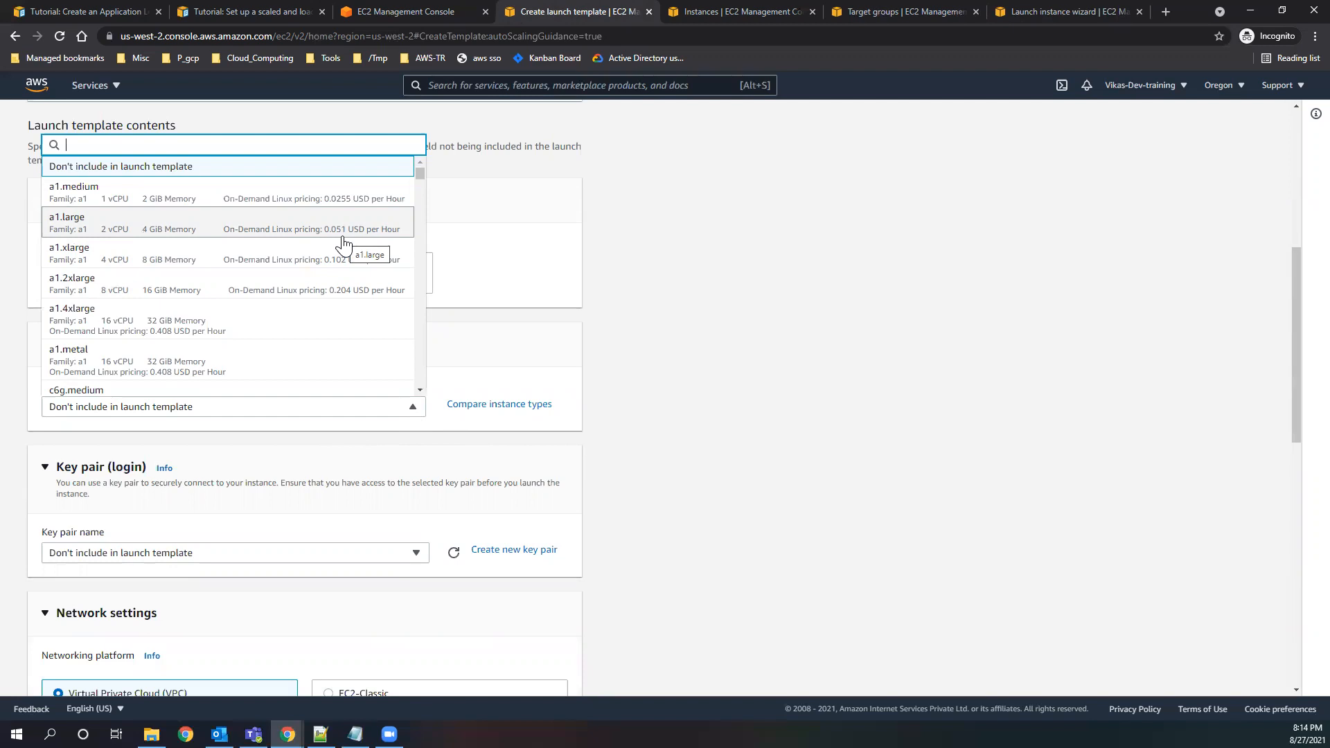
{"action": "type", "text": "t2"}
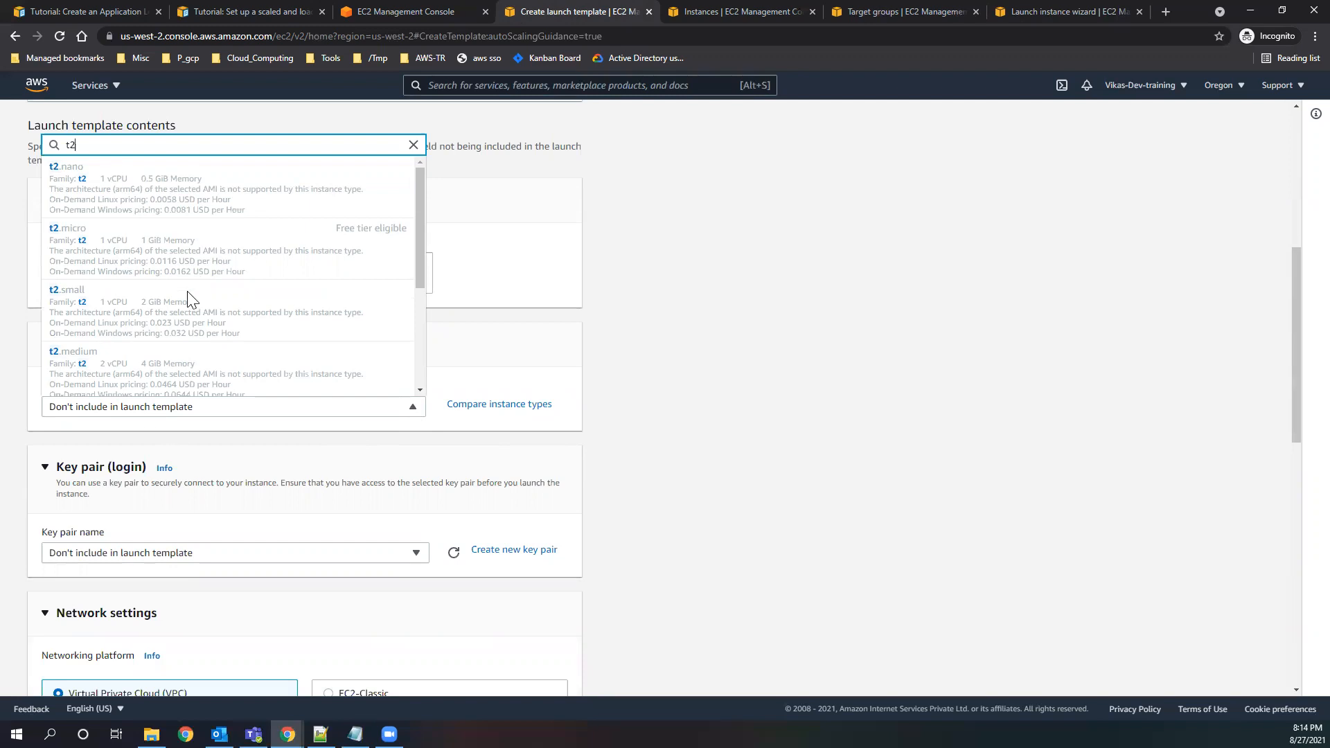
{"action": "scroll", "coordinate": [187, 299], "scroll_direction": "up", "scroll_amount": 3}
{"action": "left_click", "coordinate": [467, 443]}
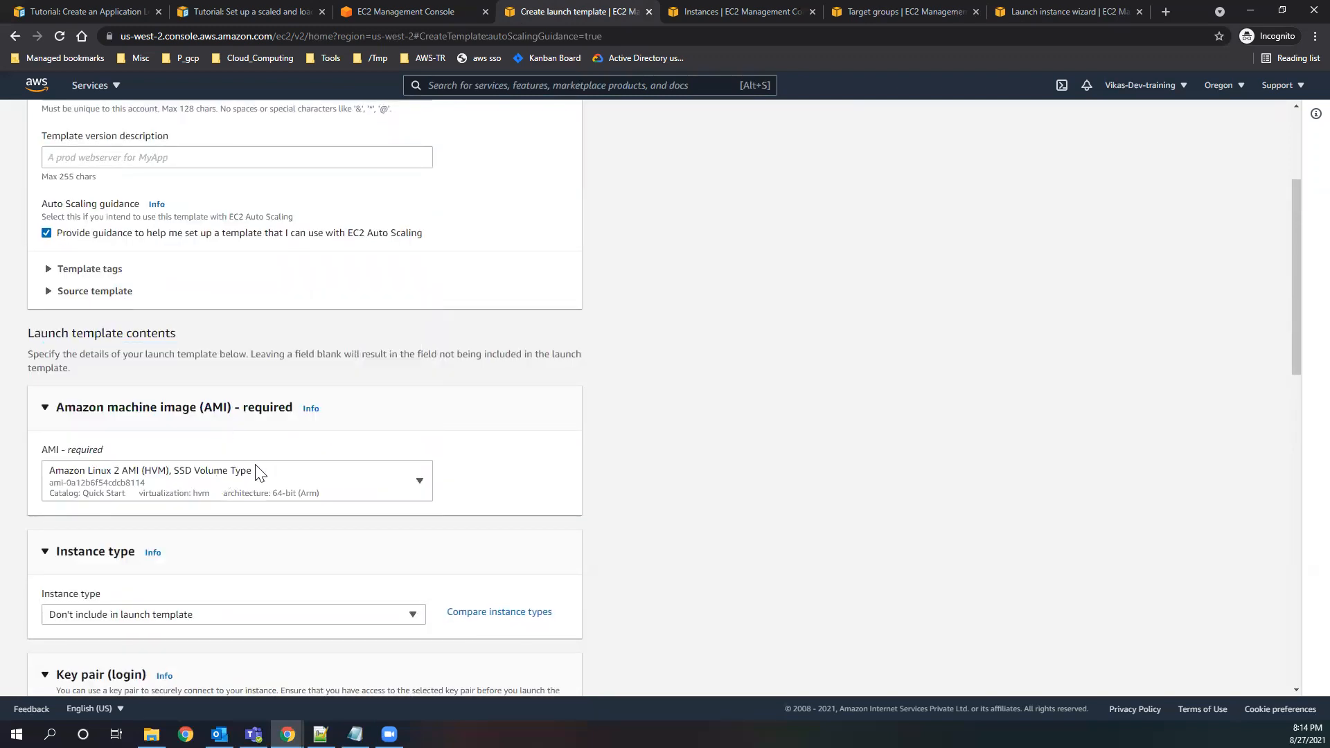
Switch the template's AMI to Amazon Linux 2 64-bit (x86), ami-083ac7c7ecf9bb9b0, and return it to the 64-bit (Arm) version.
{"action": "left_click", "coordinate": [276, 490]}
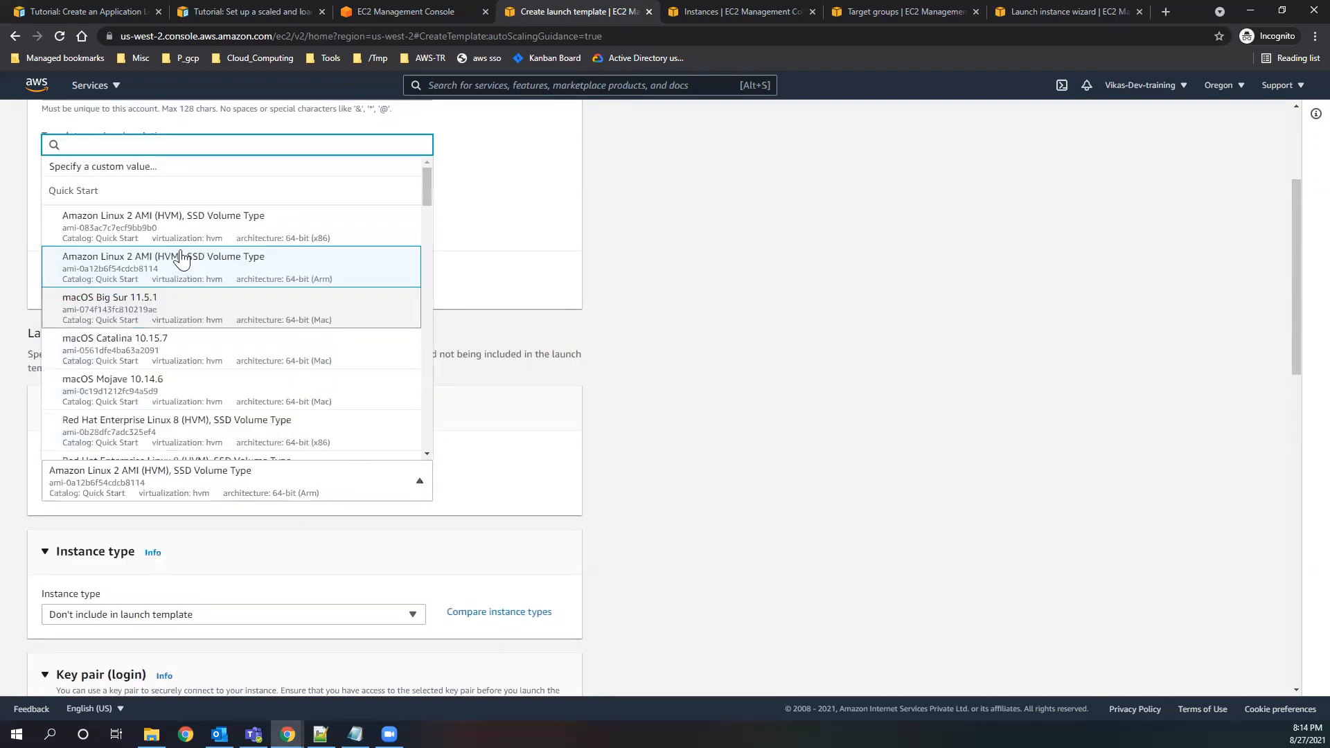
{"action": "key", "text": "ctrl+v"}
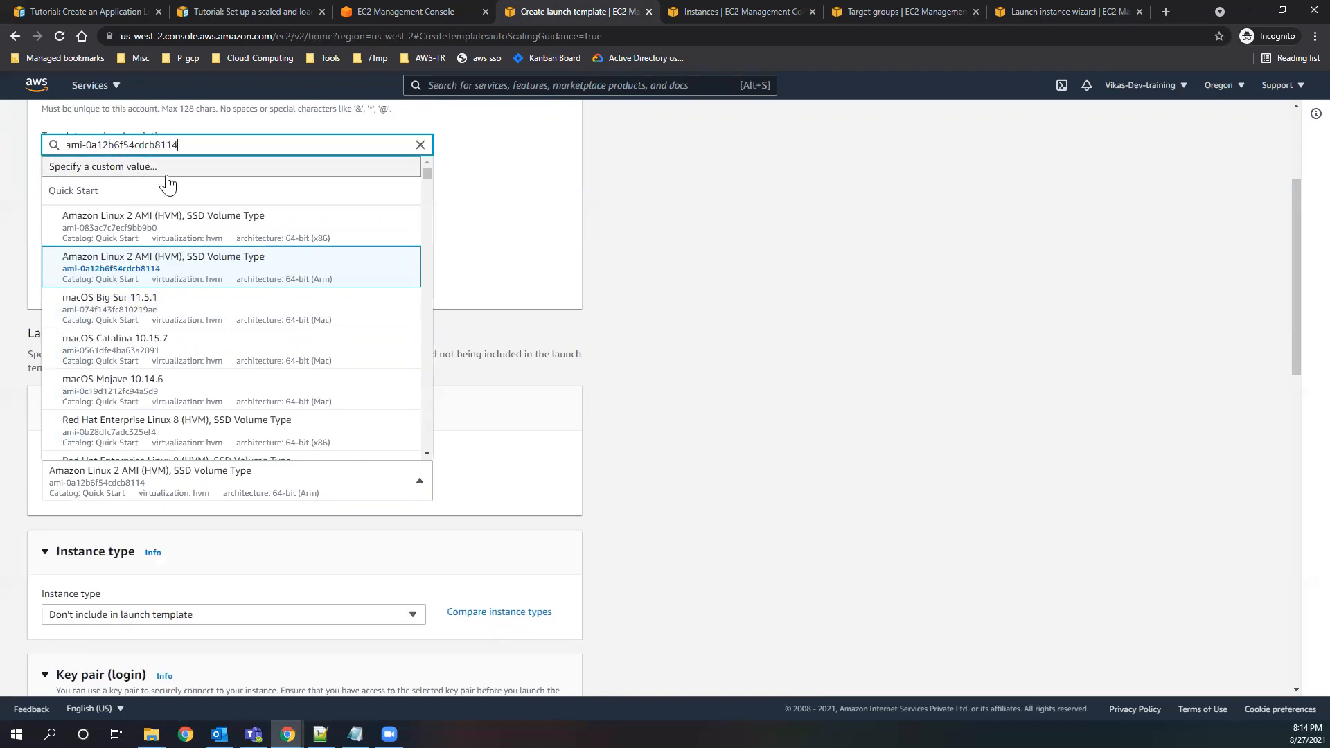
{"action": "left_click", "coordinate": [157, 255]}
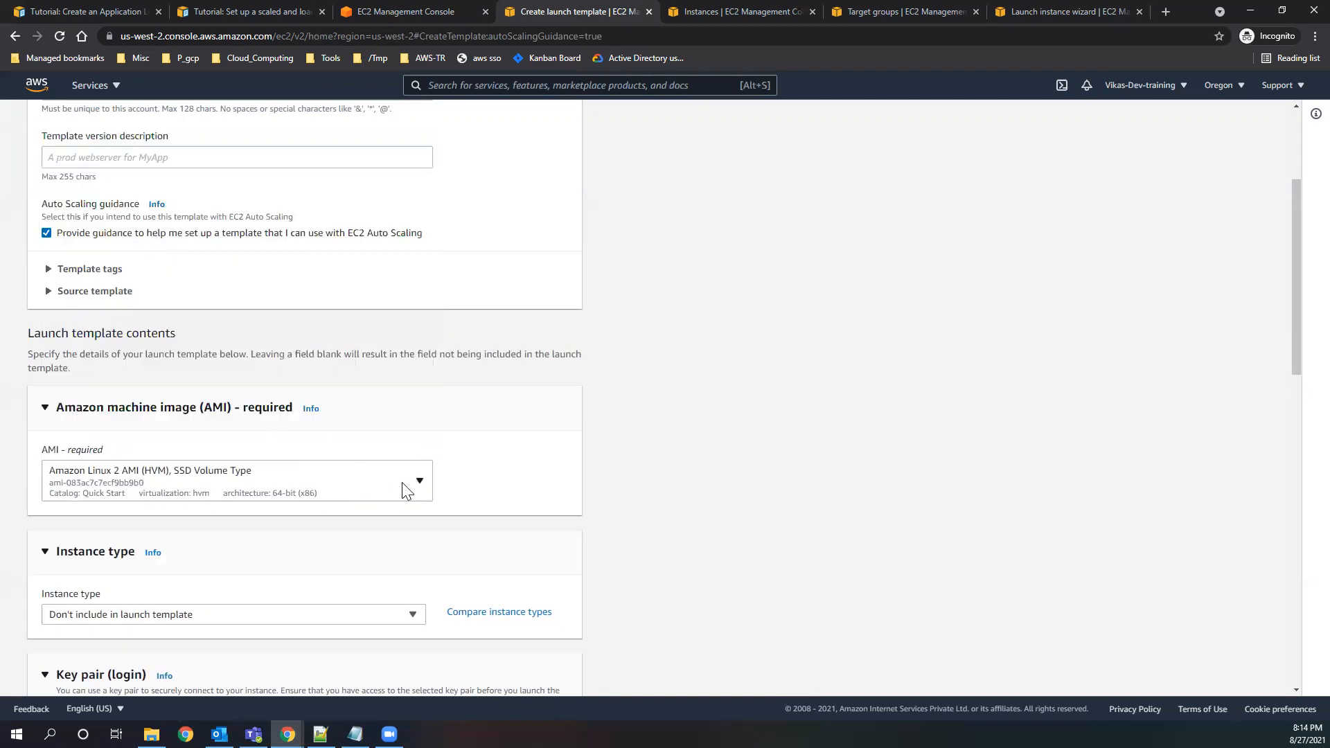
{"action": "left_click", "coordinate": [414, 487]}
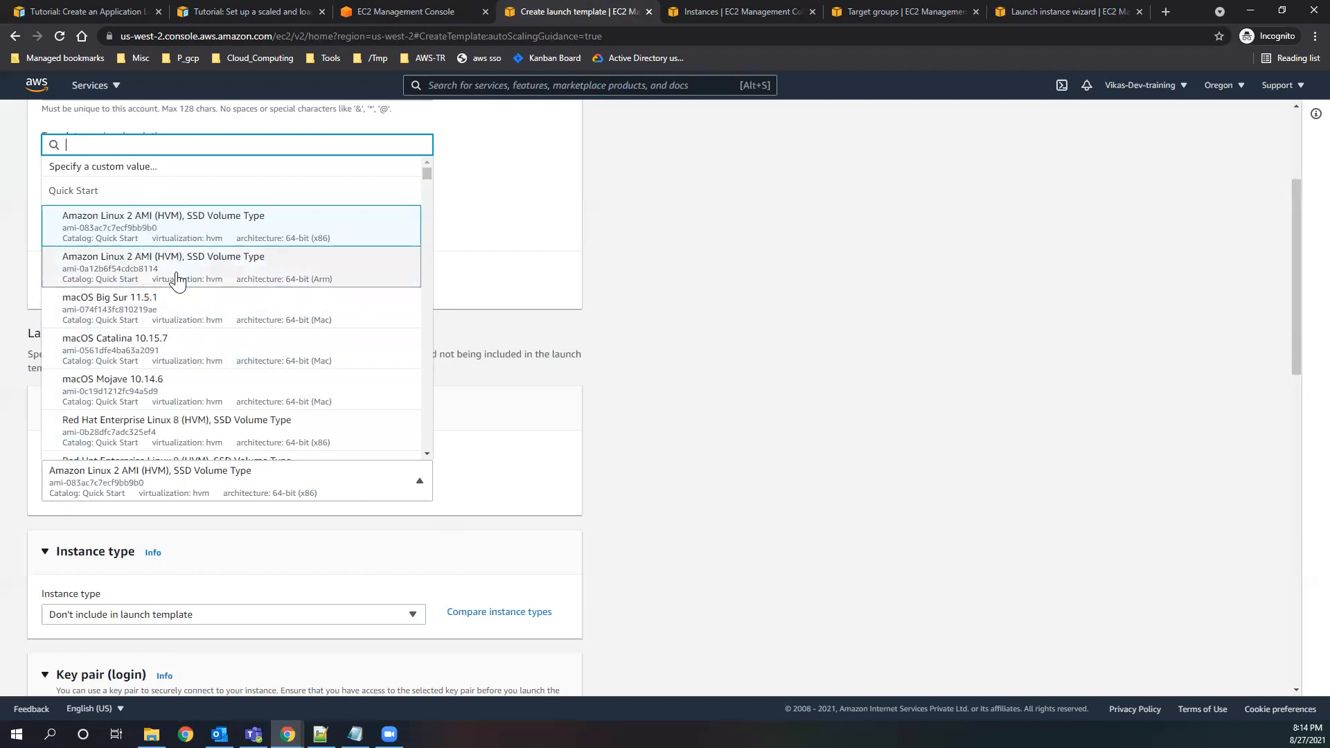
{"action": "left_click", "coordinate": [129, 269]}
Look through the t2 instance types again for compatibility with the Arm AMI, leaving the instance type unset.
{"action": "scroll", "coordinate": [236, 438], "scroll_direction": "down", "scroll_amount": 3}
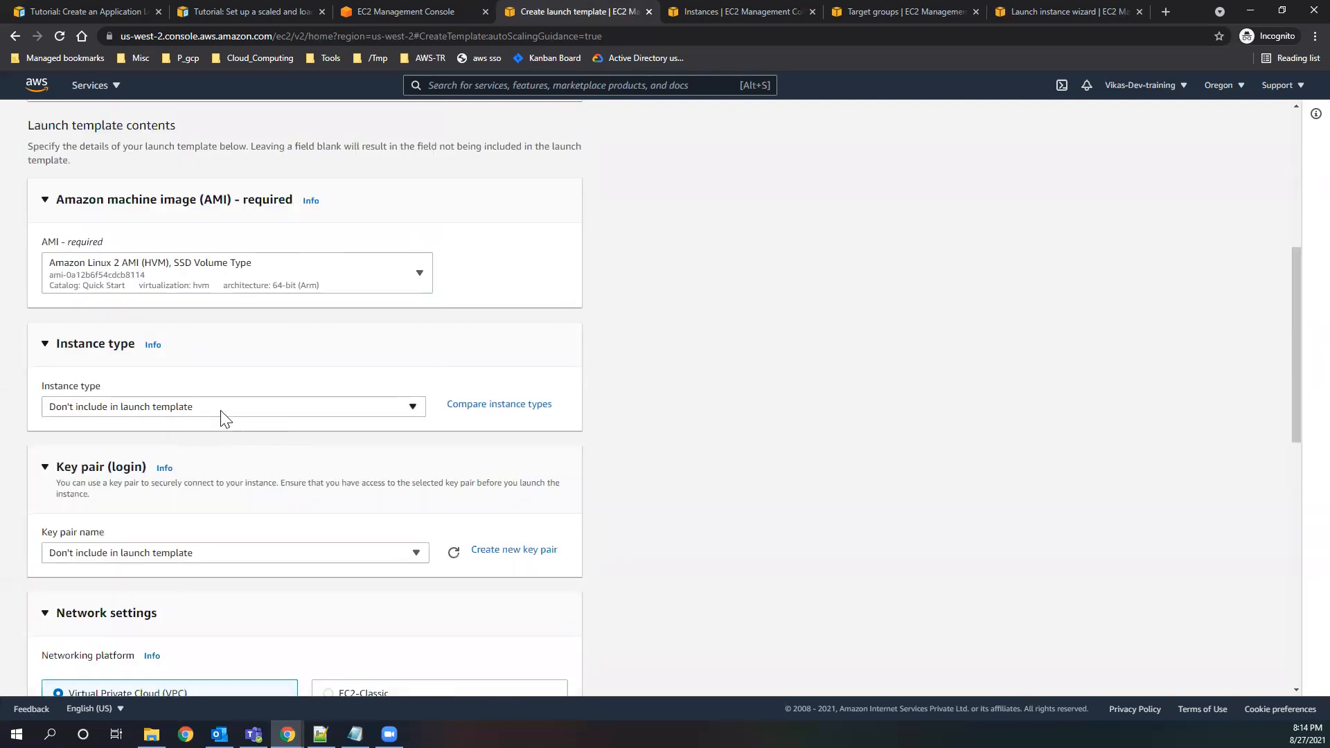
{"action": "left_click", "coordinate": [288, 410]}
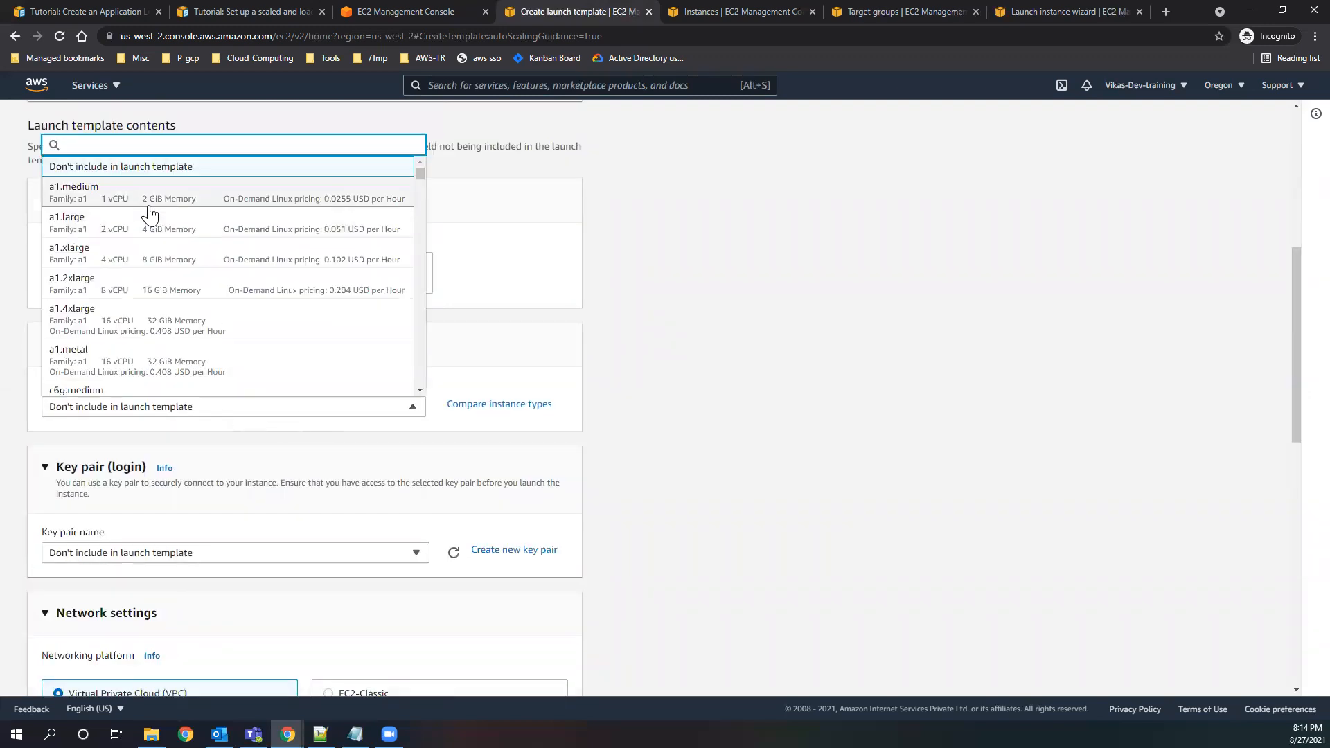
{"action": "scroll", "coordinate": [146, 207], "scroll_direction": "down", "scroll_amount": 10}
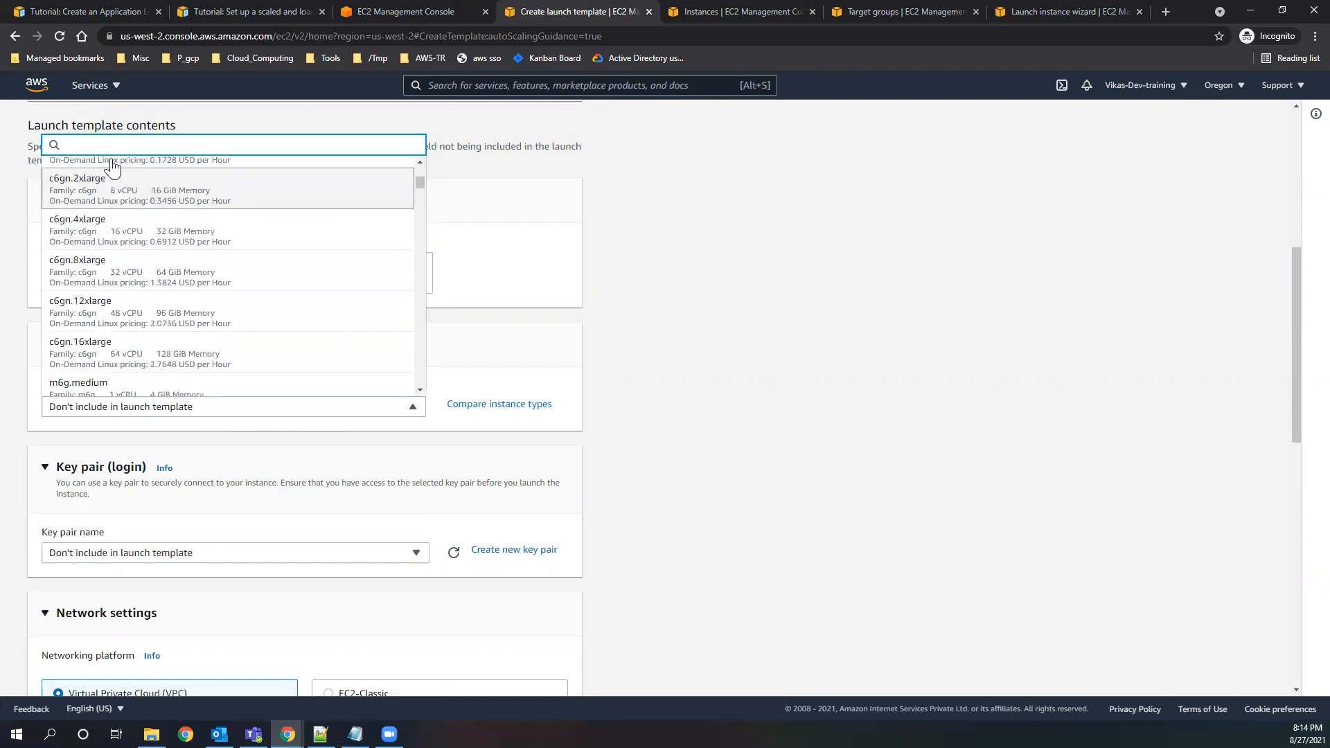
{"action": "type", "text": "t2"}
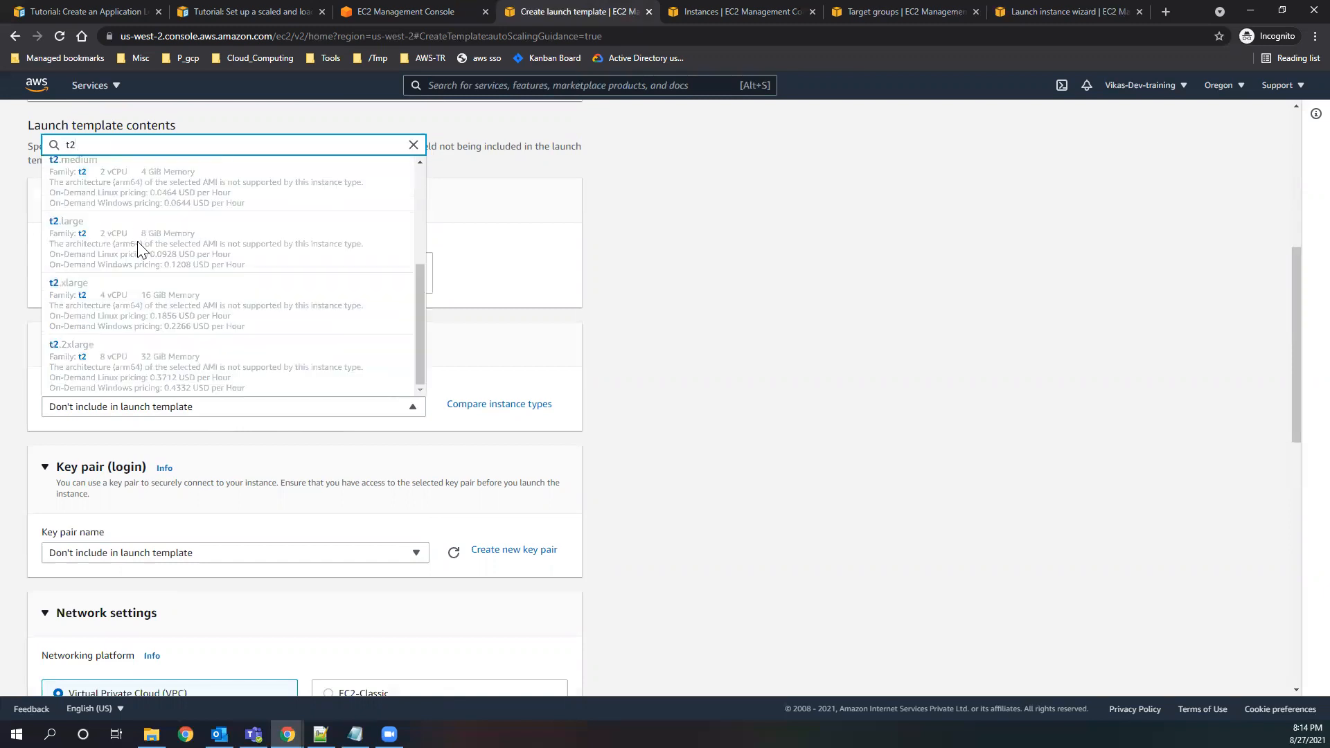
{"action": "scroll", "coordinate": [252, 288], "scroll_direction": "down", "scroll_amount": 3}
{"action": "scroll", "coordinate": [348, 263], "scroll_direction": "up", "scroll_amount": 6}
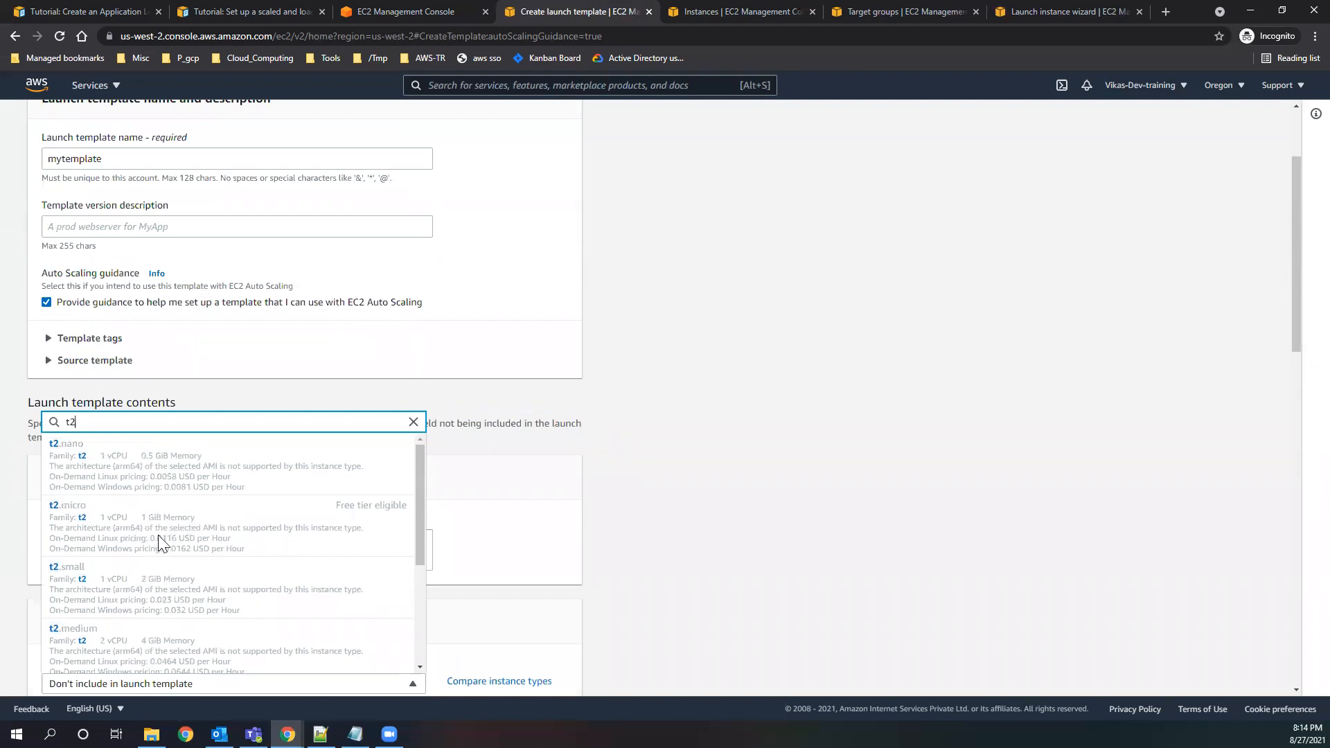
{"action": "scroll", "coordinate": [256, 543], "scroll_direction": "down", "scroll_amount": 5}
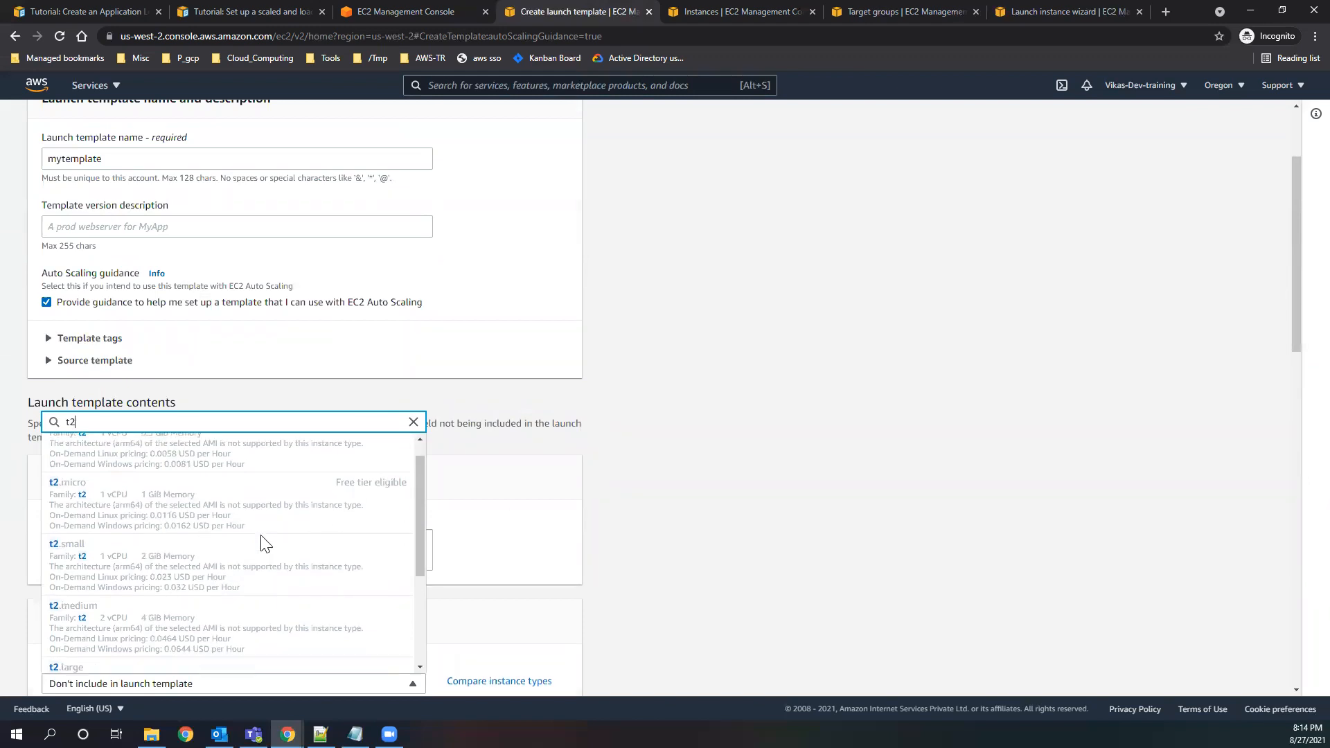
{"action": "scroll", "coordinate": [473, 452], "scroll_direction": "down", "scroll_amount": 3}
{"action": "left_click", "coordinate": [564, 326]}
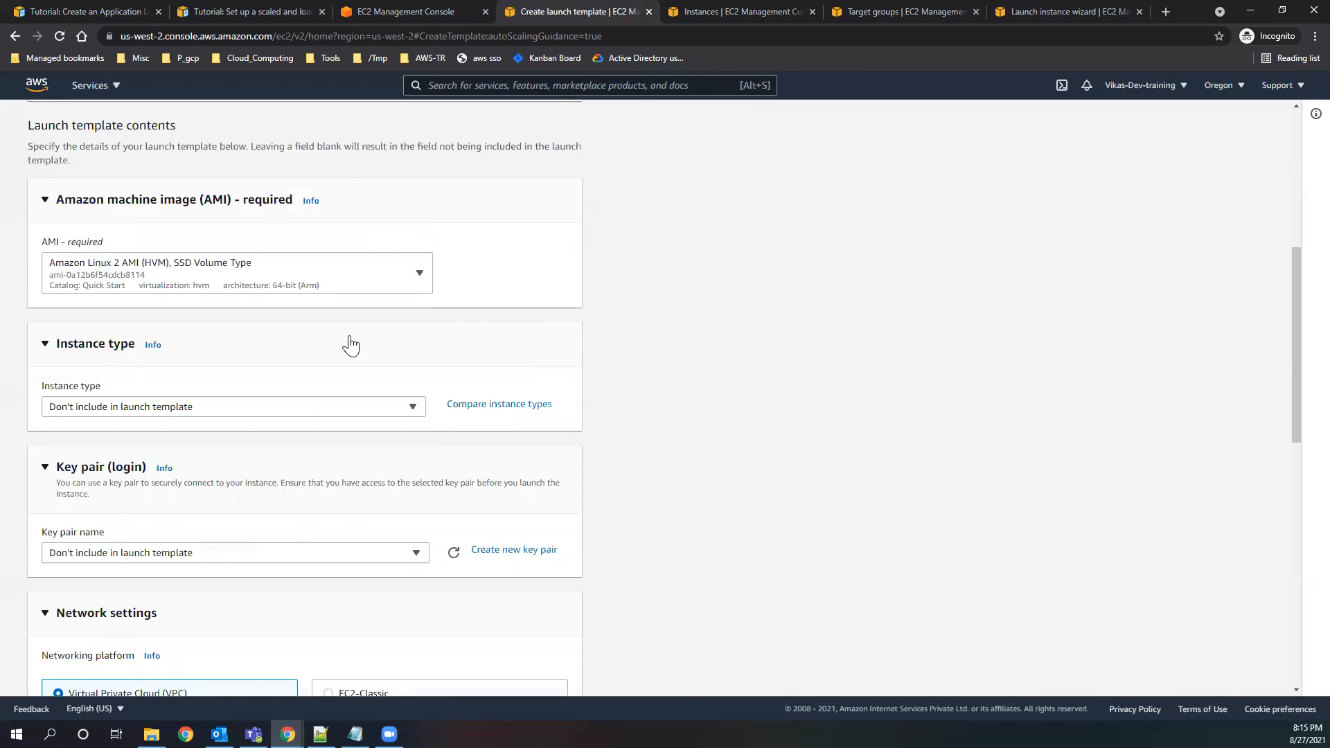
Filter the launch wizard's AMIs to free tier only and copy the Amazon Linux 2 64-bit (x86) AMI ID.
{"action": "left_click", "coordinate": [1060, 21]}
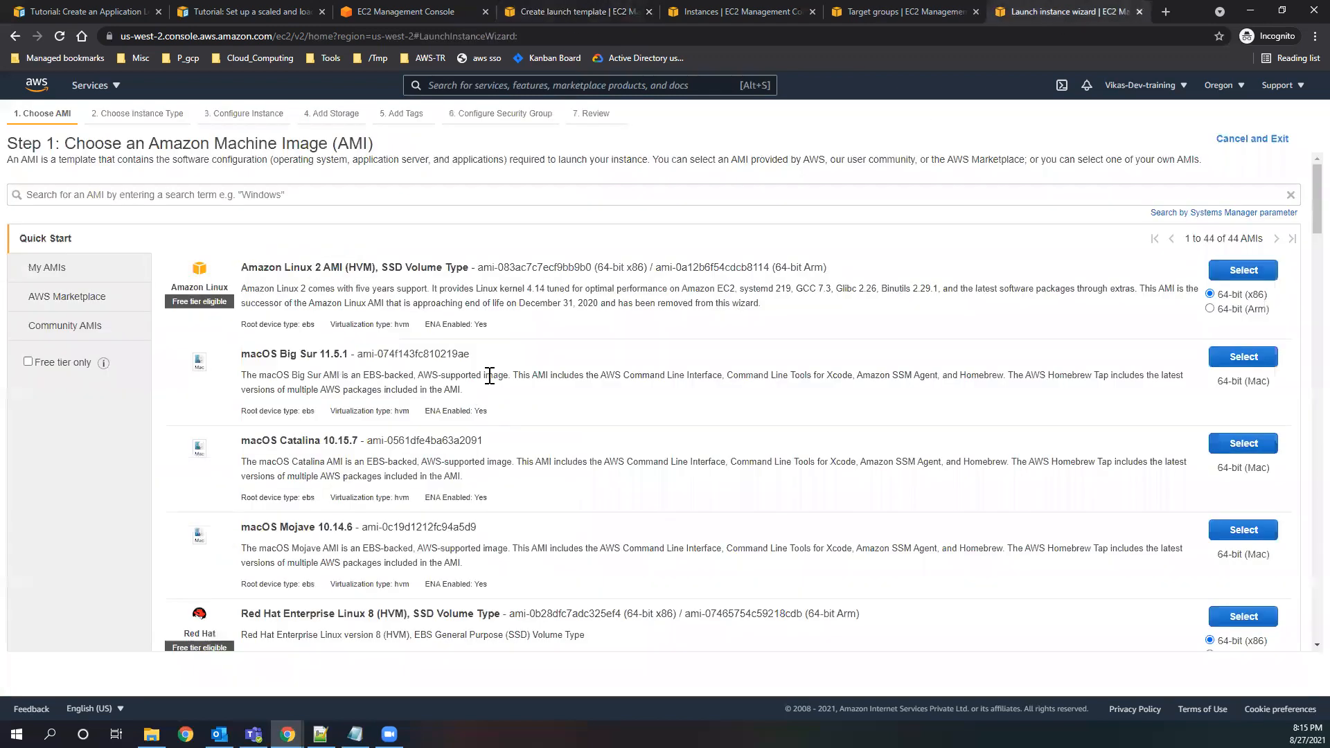
{"action": "left_click", "coordinate": [31, 363]}
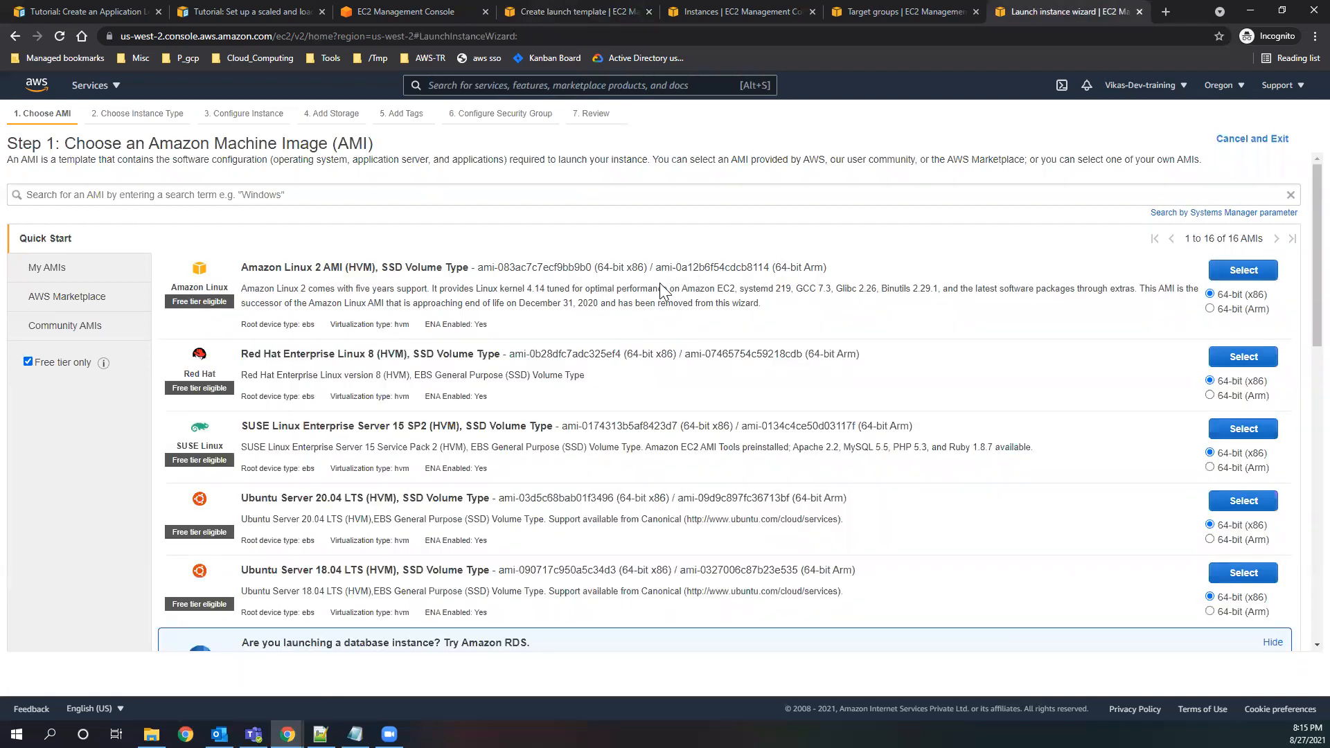
{"action": "left_click_drag", "start_coordinate": [657, 269], "coordinate": [771, 269]}
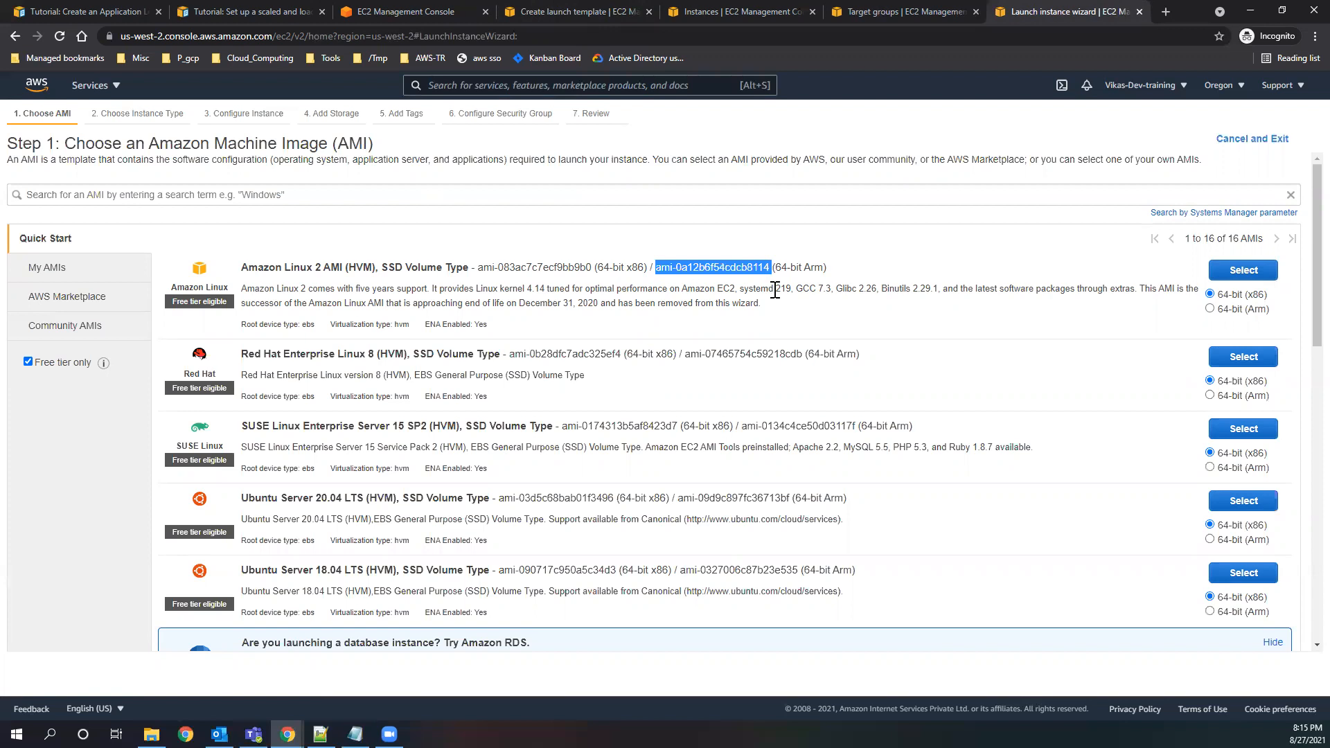
{"action": "left_click", "coordinate": [658, 273]}
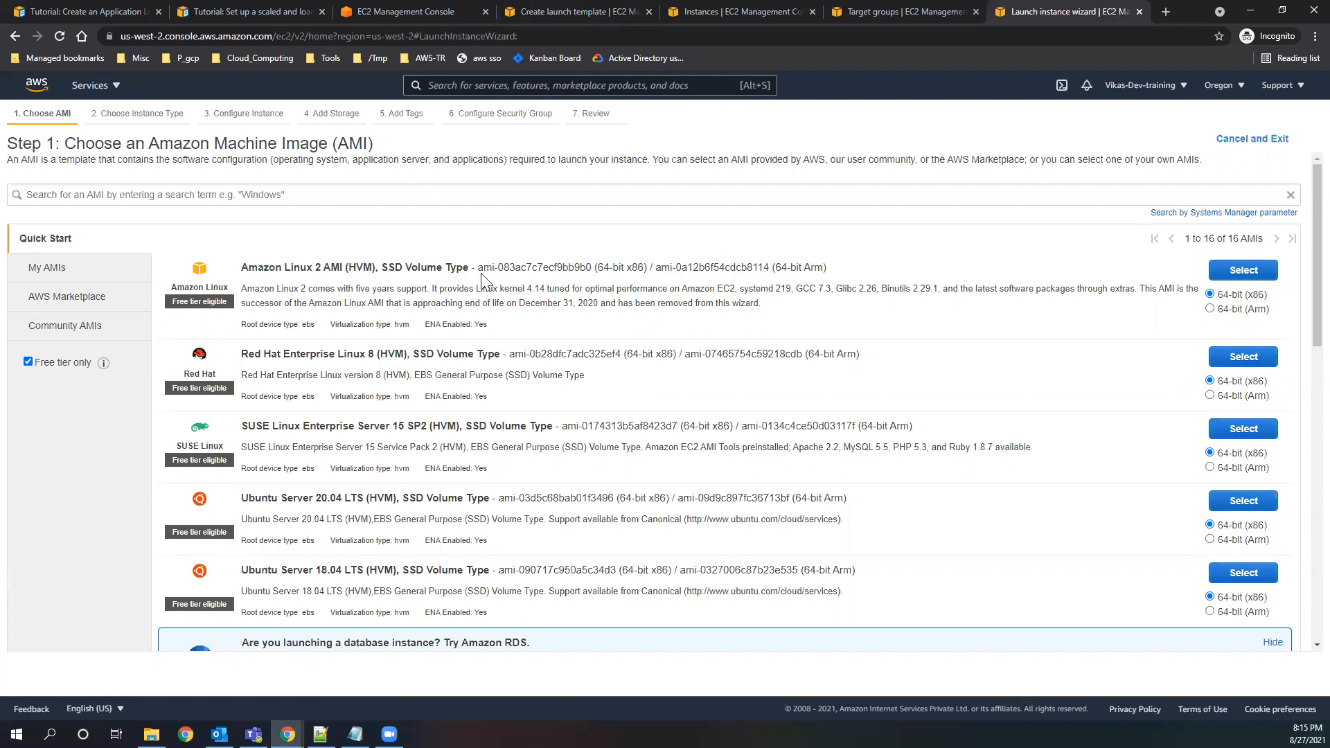
{"action": "left_click_drag", "start_coordinate": [477, 268], "coordinate": [591, 270]}
{"action": "key", "text": "ctrl+c"}
Set the AMI of mytemplate to Amazon Linux 2 AMI (HVM), 64-bit (x86), using ID ami-083ac7c7ecf9bb9b0.
{"action": "left_click", "coordinate": [904, 15]}
{"action": "left_click", "coordinate": [540, 11]}
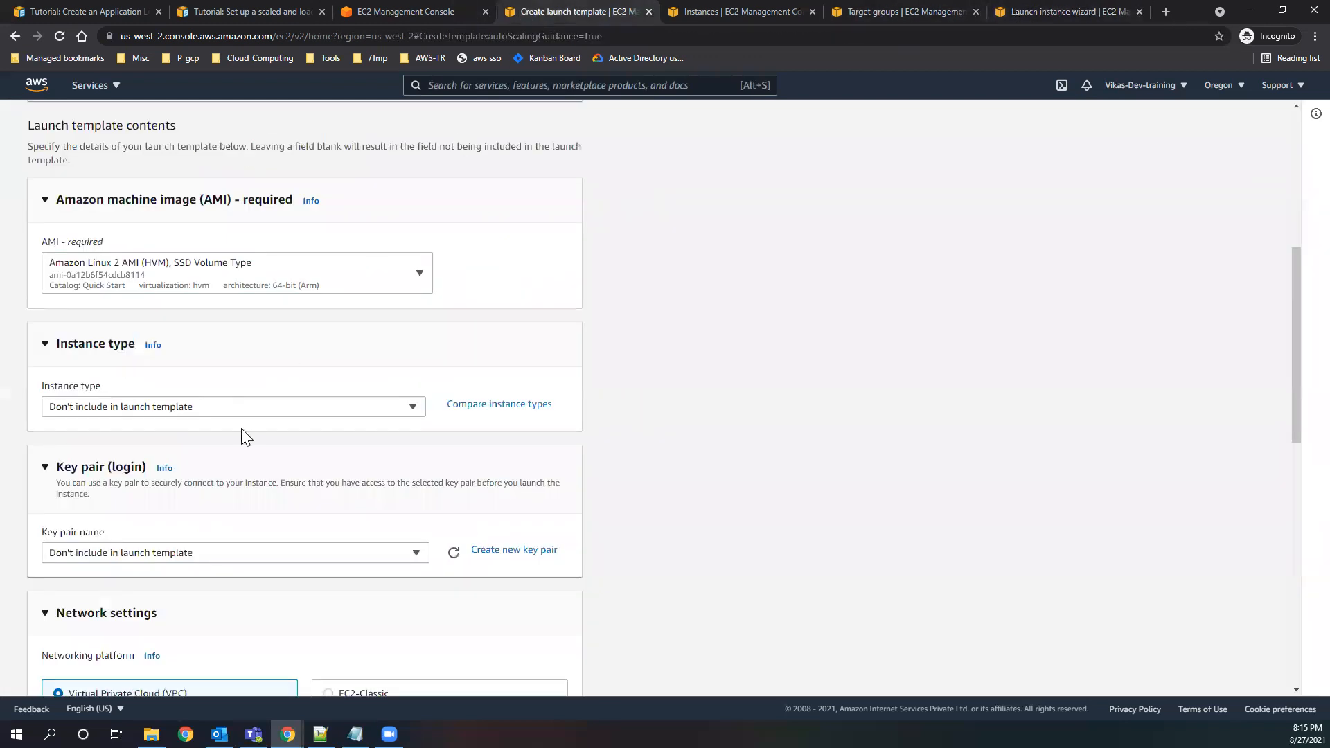
{"action": "left_click", "coordinate": [239, 409]}
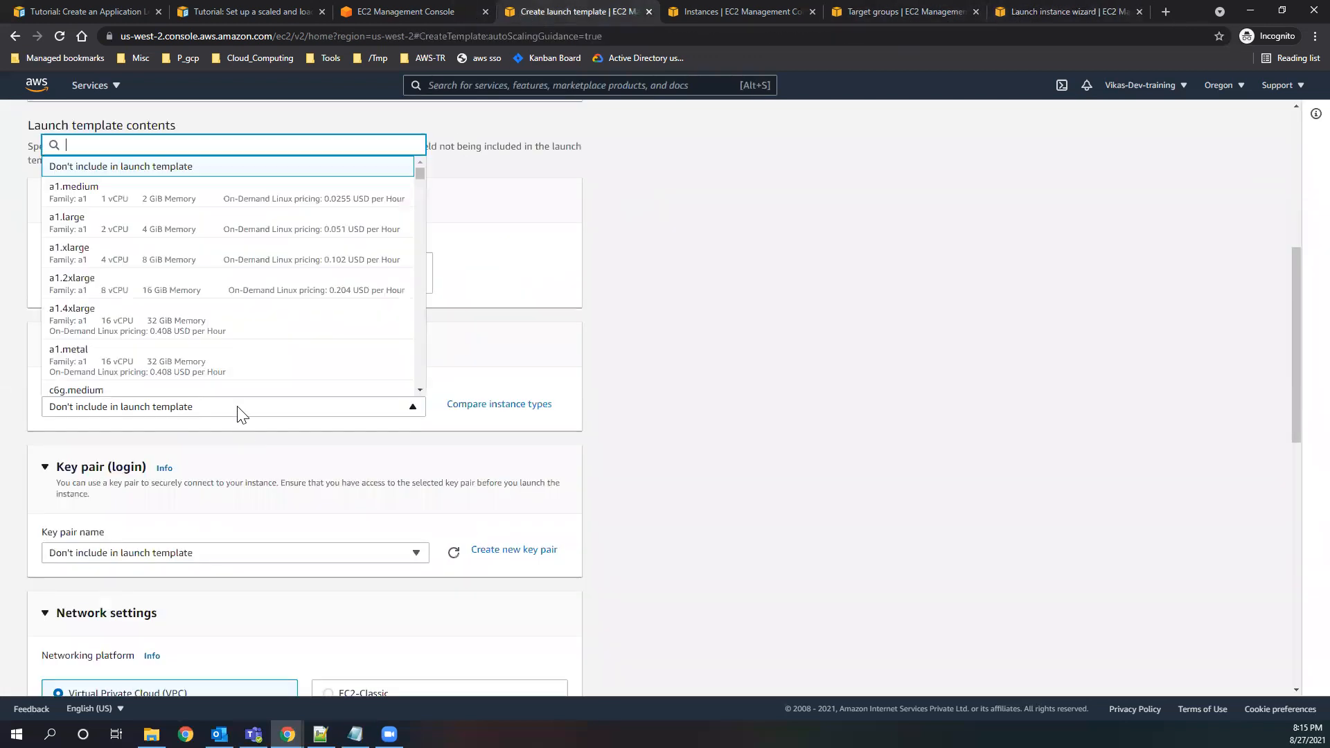
{"action": "left_click", "coordinate": [523, 357]}
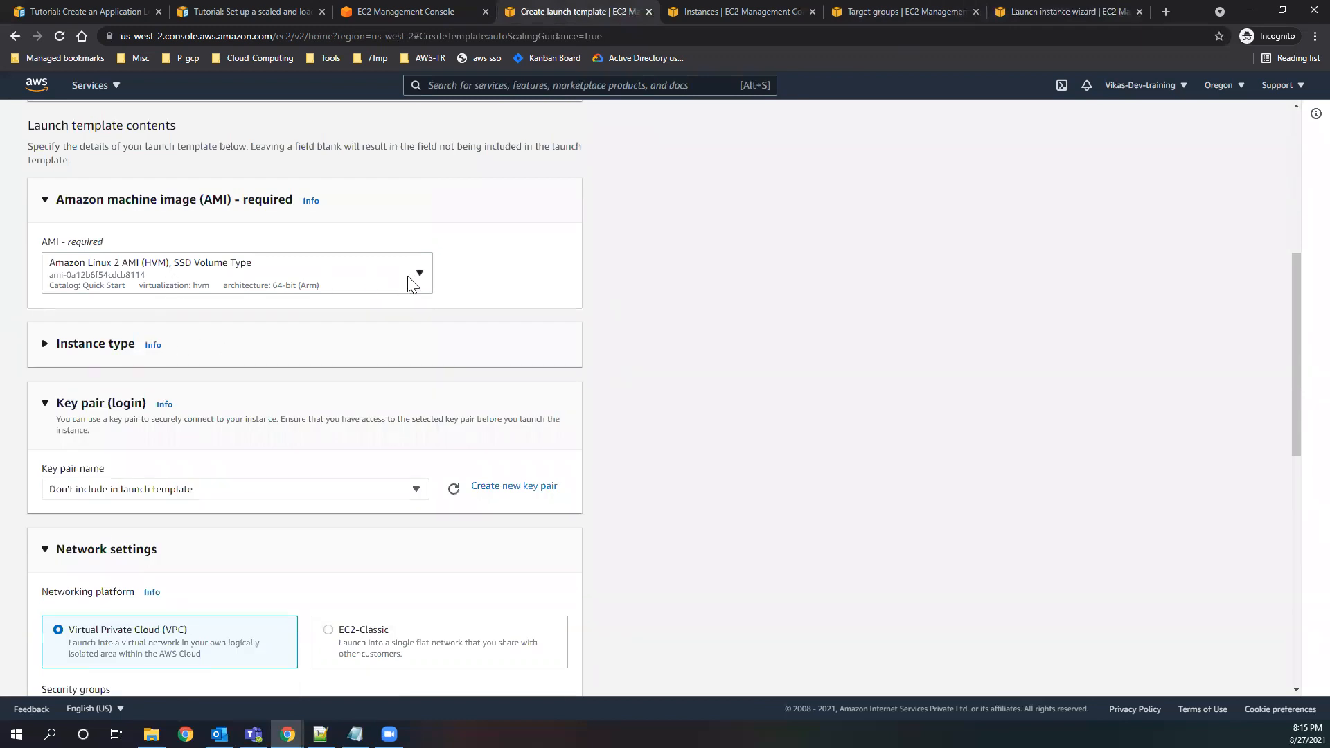
{"action": "left_click", "coordinate": [413, 284]}
{"action": "key", "text": "ctrl+v"}
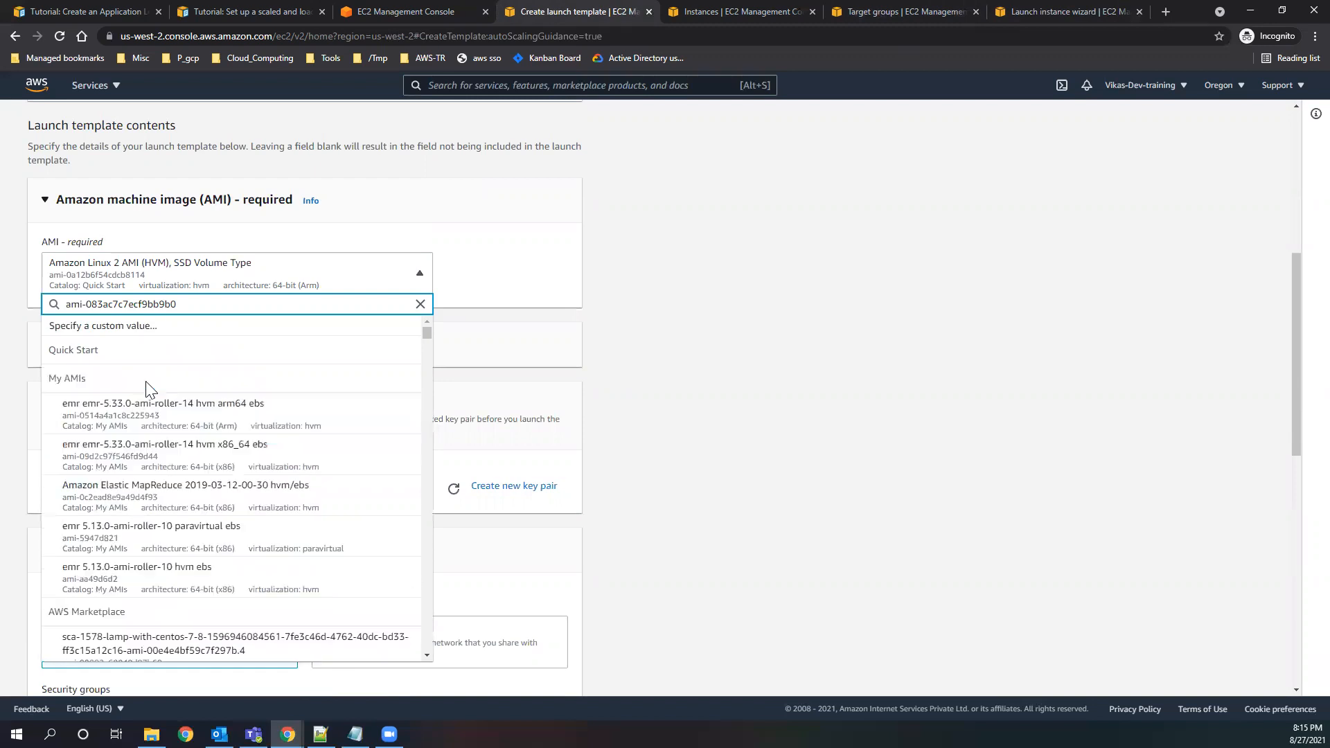
{"action": "left_click", "coordinate": [223, 397]}
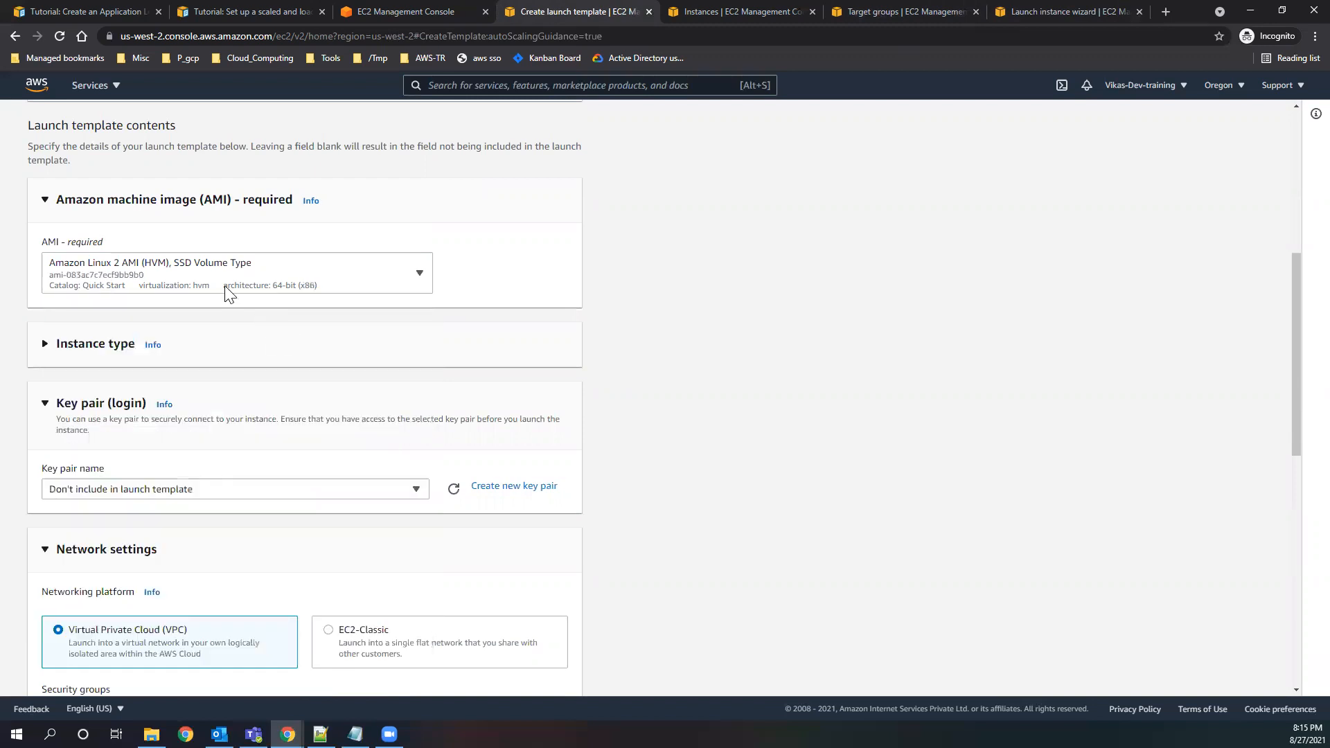
Reselect the Amazon Linux 2 AMI (HVM), 64-bit (x86), for the template using ID ami-083ac7c7ecf9bb9b0.
{"action": "left_click", "coordinate": [418, 275]}
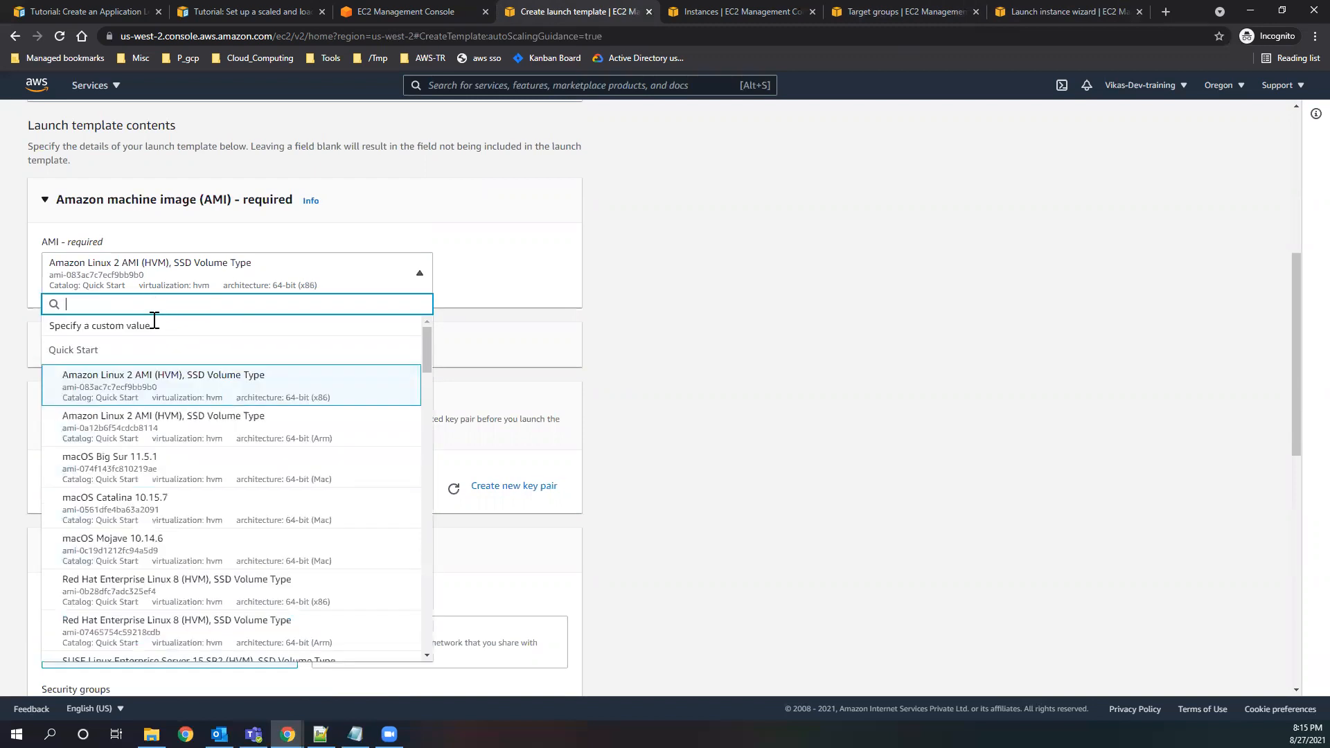
{"action": "key", "text": "ctrl+v"}
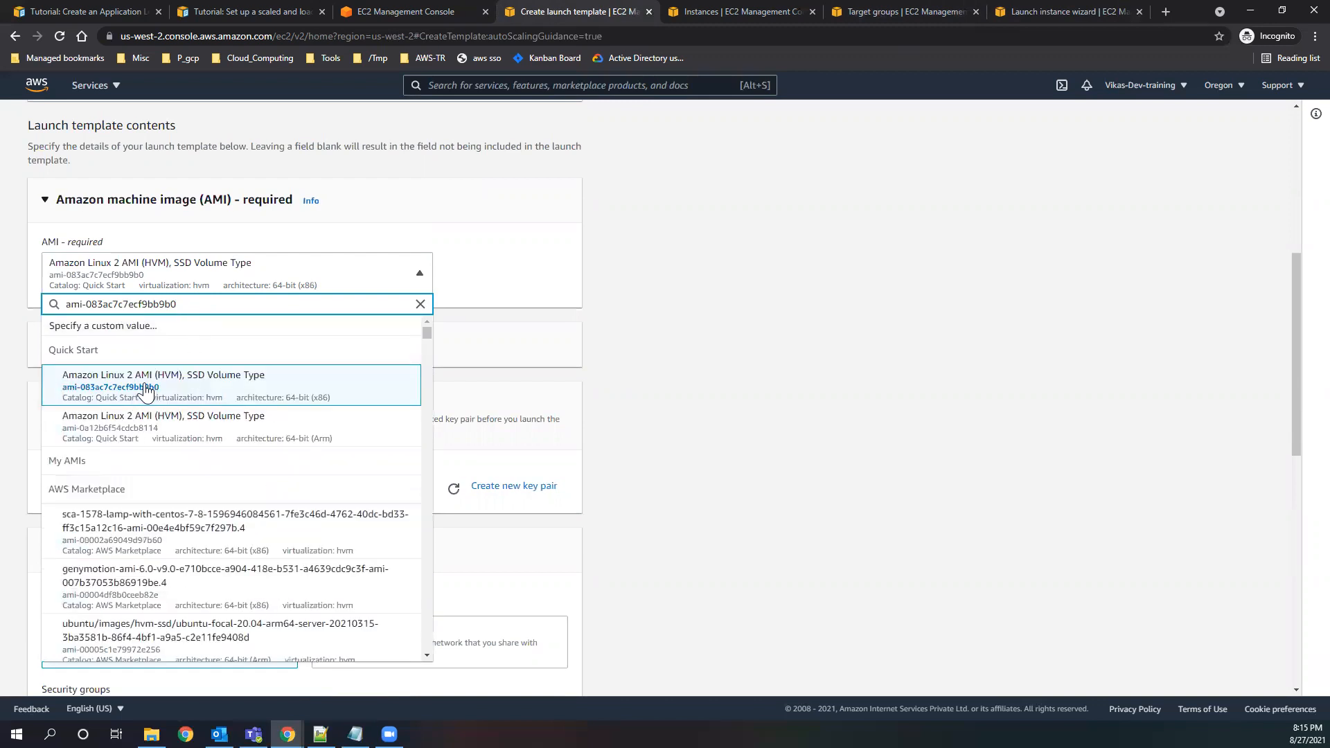
{"action": "left_click", "coordinate": [153, 394]}
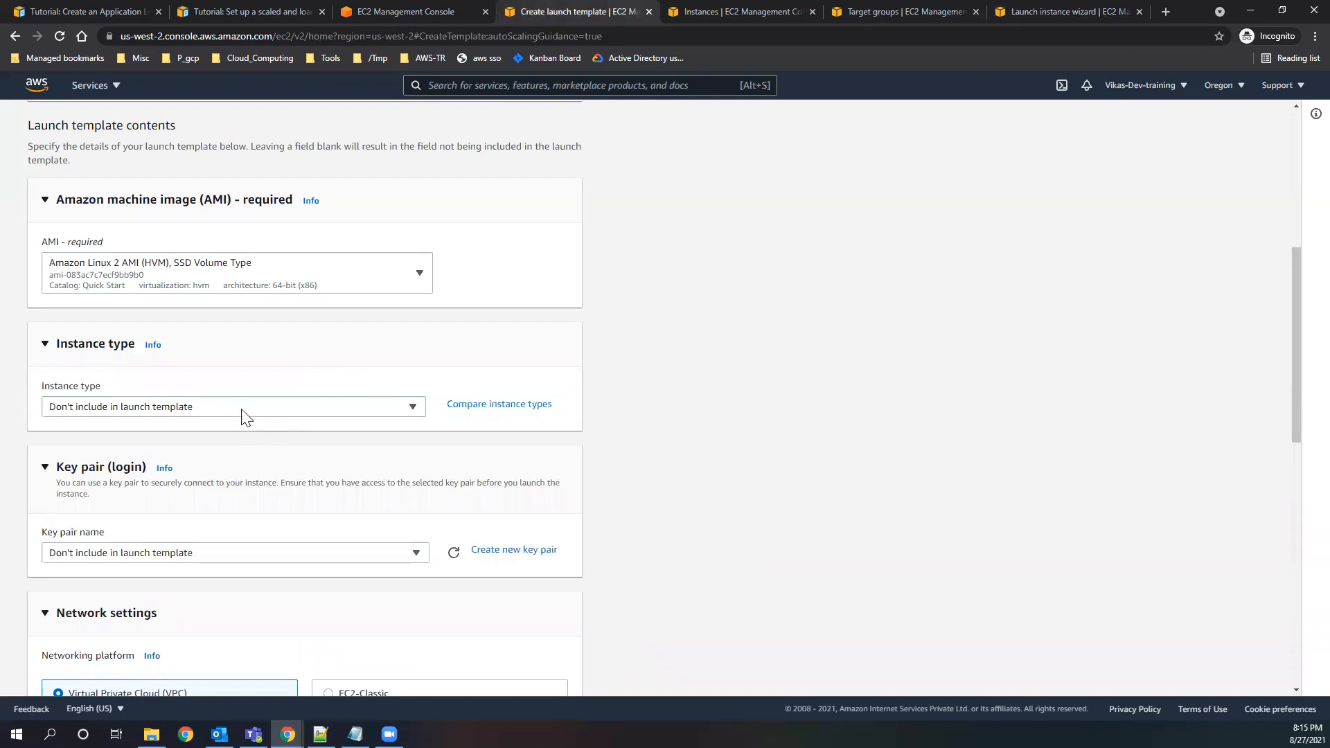
Check the Amazon Linux 2 64-bit (x86) AMI ID in the launch instance wizard.
{"action": "left_click", "coordinate": [242, 414]}
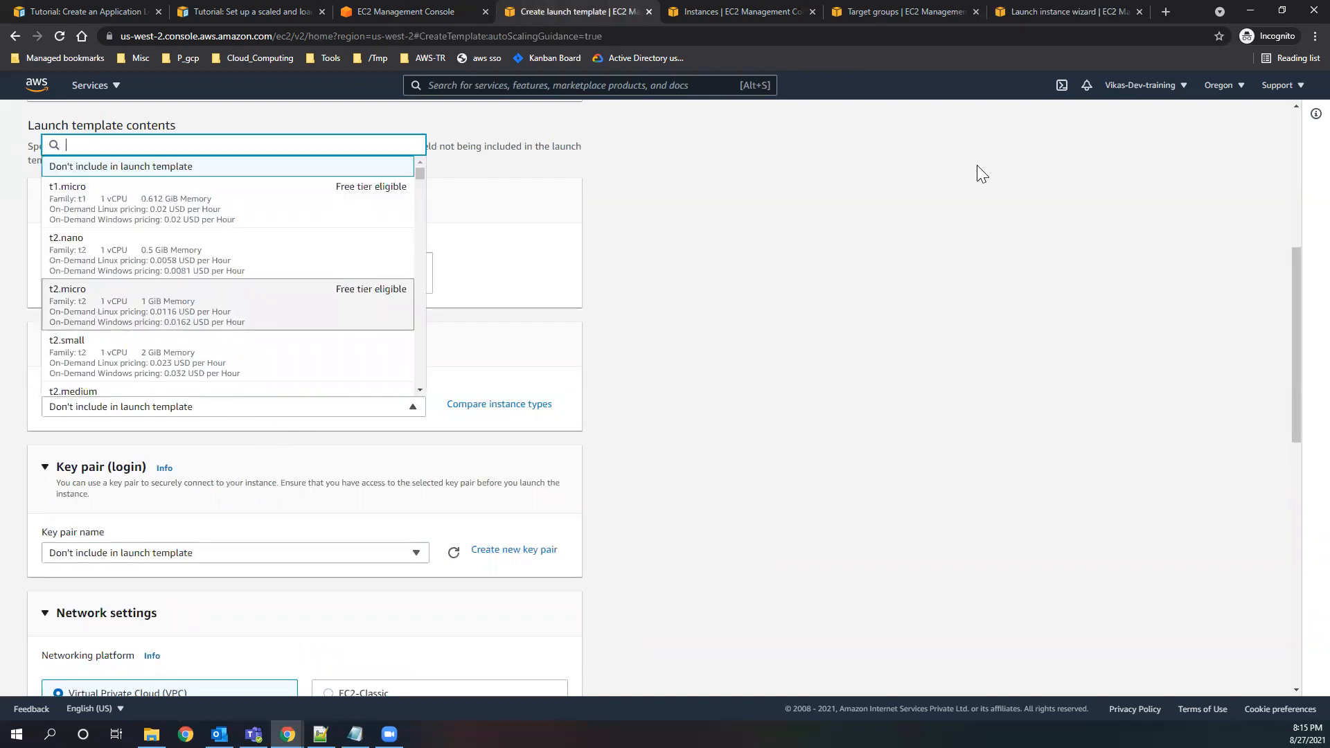
{"action": "left_click", "coordinate": [1049, 13]}
{"action": "left_click", "coordinate": [484, 269]}
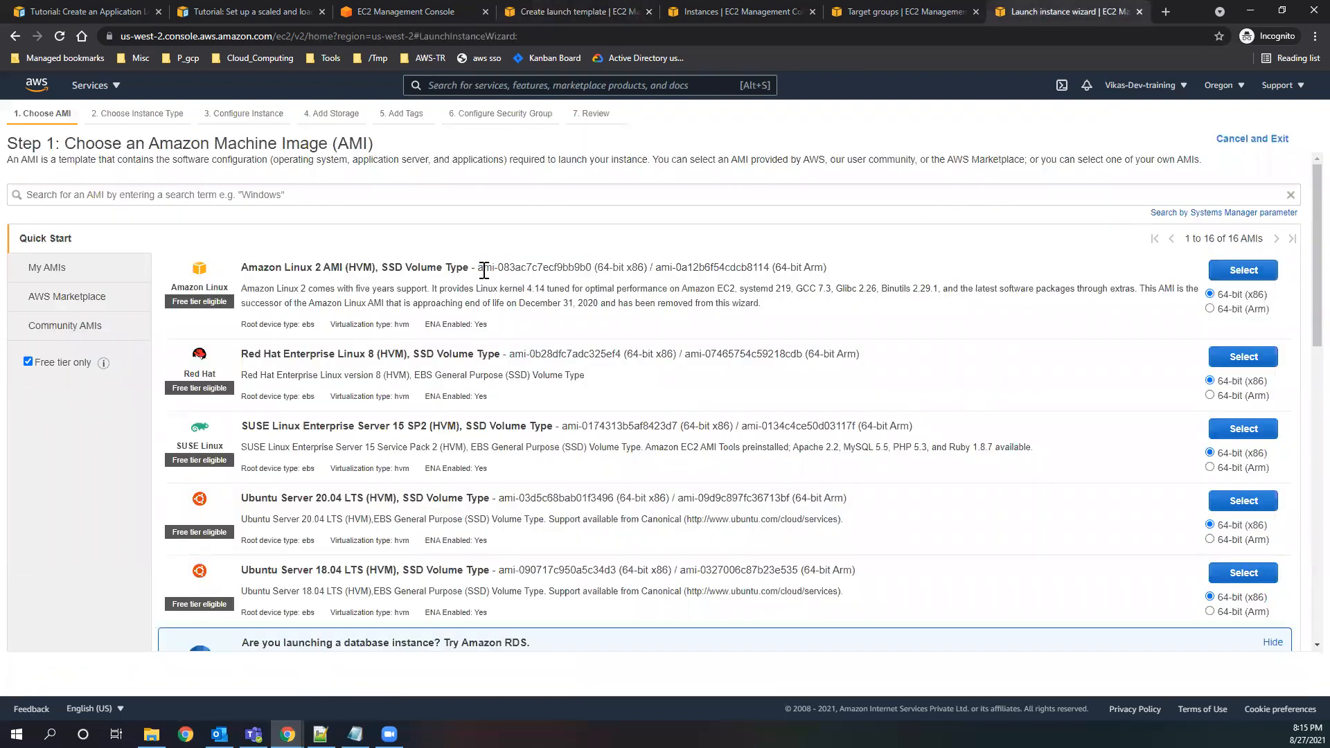
{"action": "left_click_drag", "start_coordinate": [478, 268], "coordinate": [586, 270]}
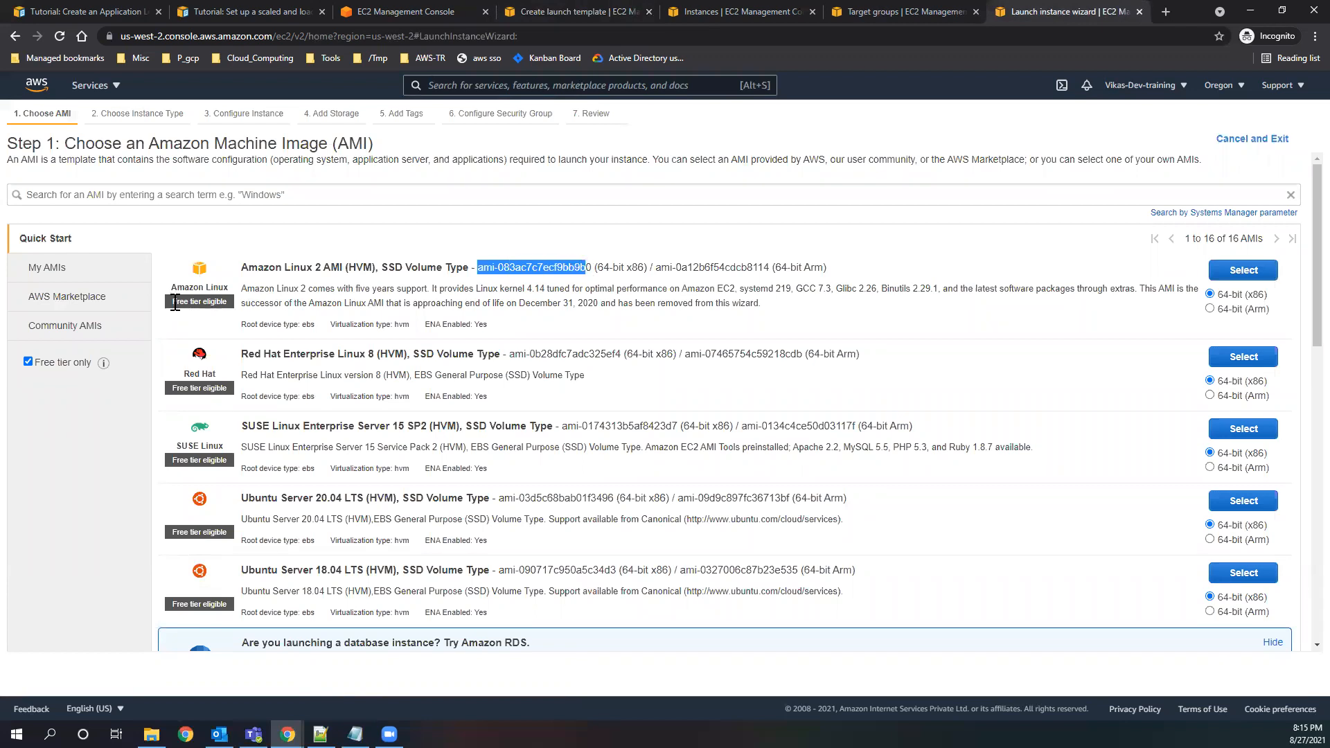
{"action": "left_click", "coordinate": [471, 268]}
{"action": "left_click_drag", "start_coordinate": [478, 268], "coordinate": [593, 270]}
Set the launch template's instance type to t1.micro and its key pair to jenkins-kp.
{"action": "left_click", "coordinate": [543, 15]}
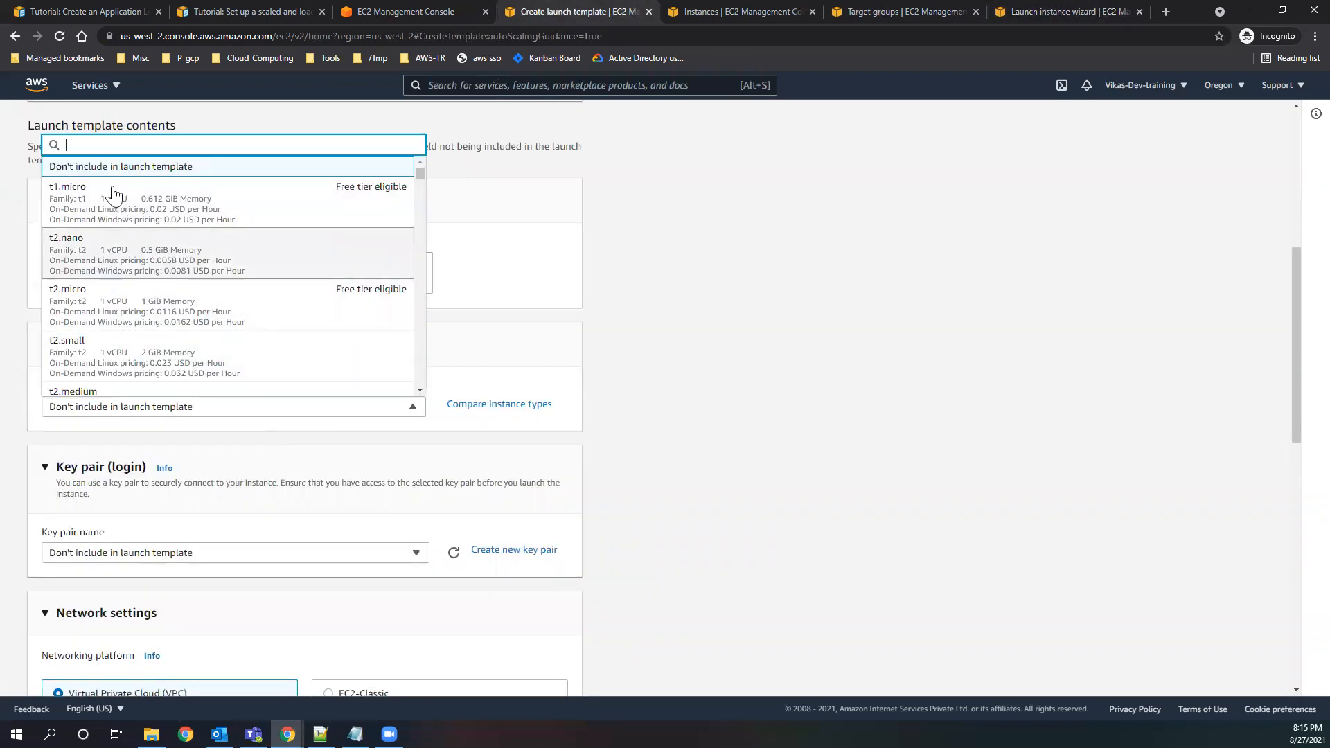
{"action": "left_click", "coordinate": [491, 368]}
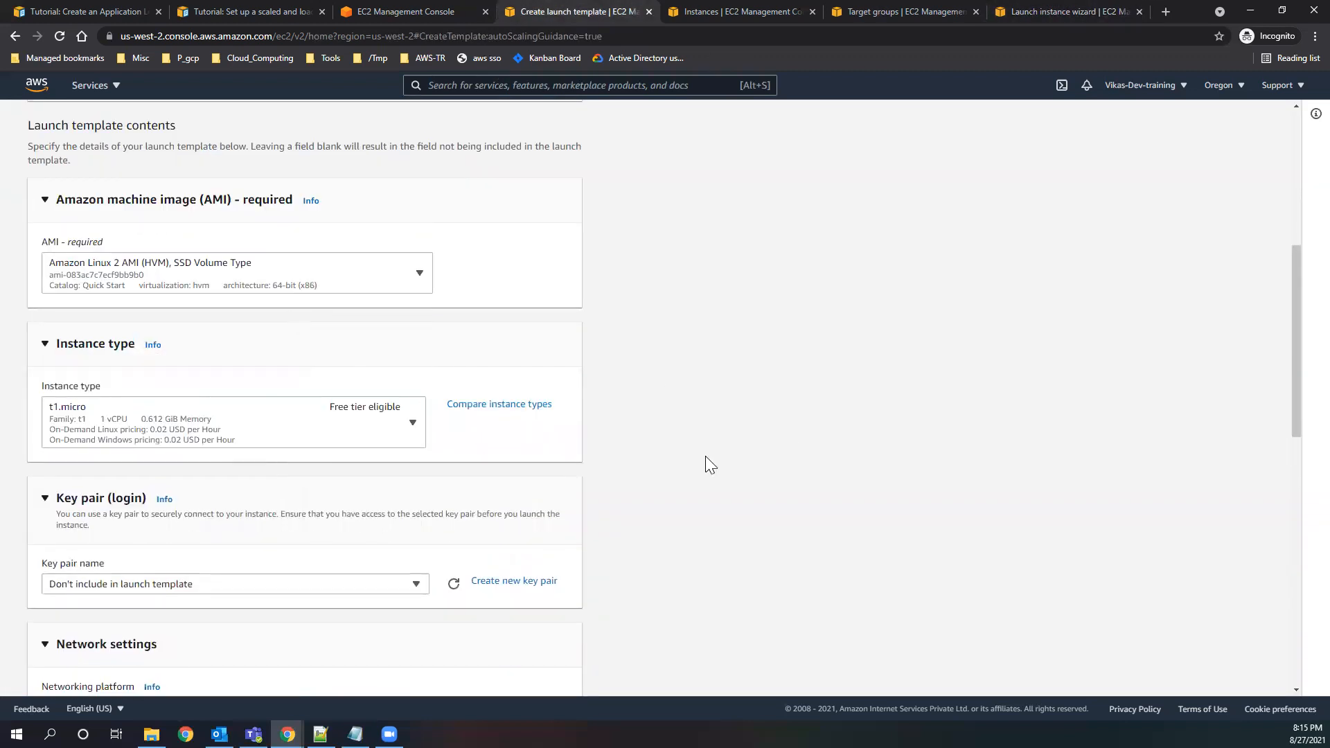
{"action": "scroll", "coordinate": [705, 456], "scroll_direction": "down", "scroll_amount": 3}
{"action": "left_click", "coordinate": [414, 376]}
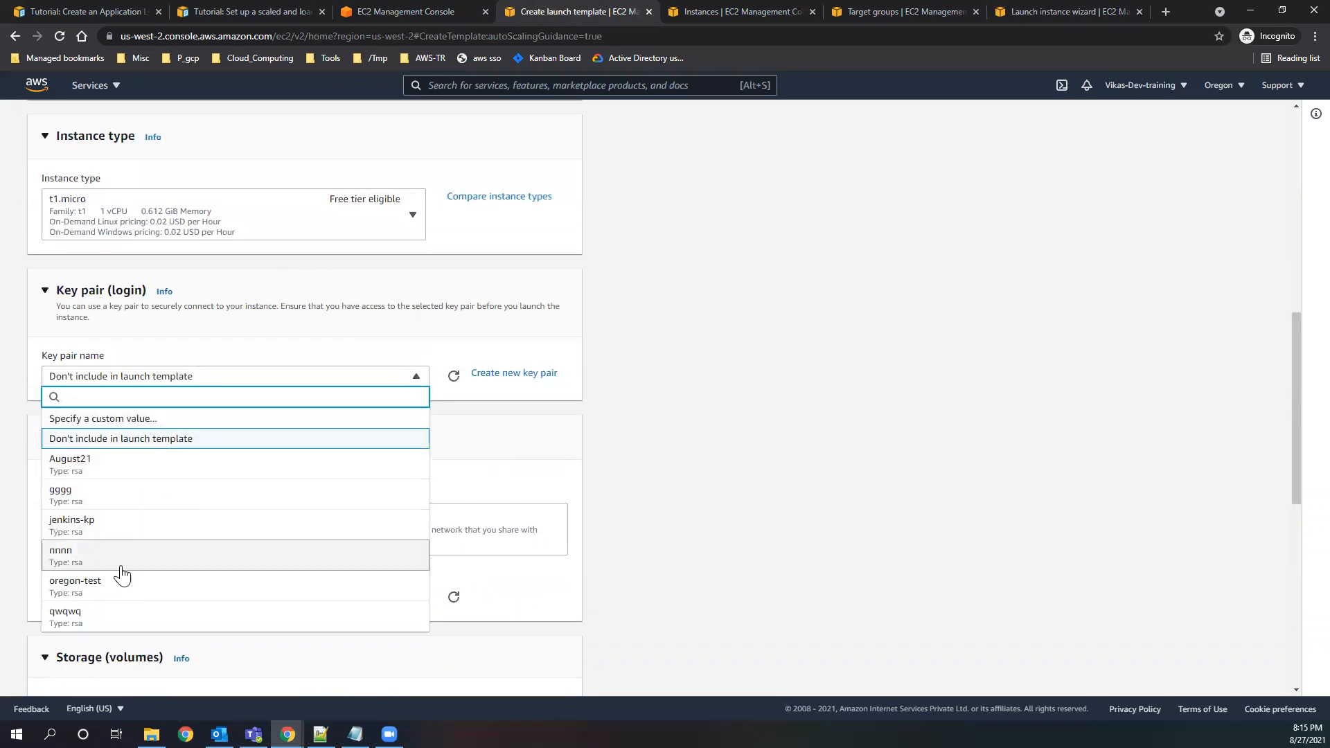
{"action": "left_click", "coordinate": [96, 532]}
{"action": "key", "text": "alt+Tab"}
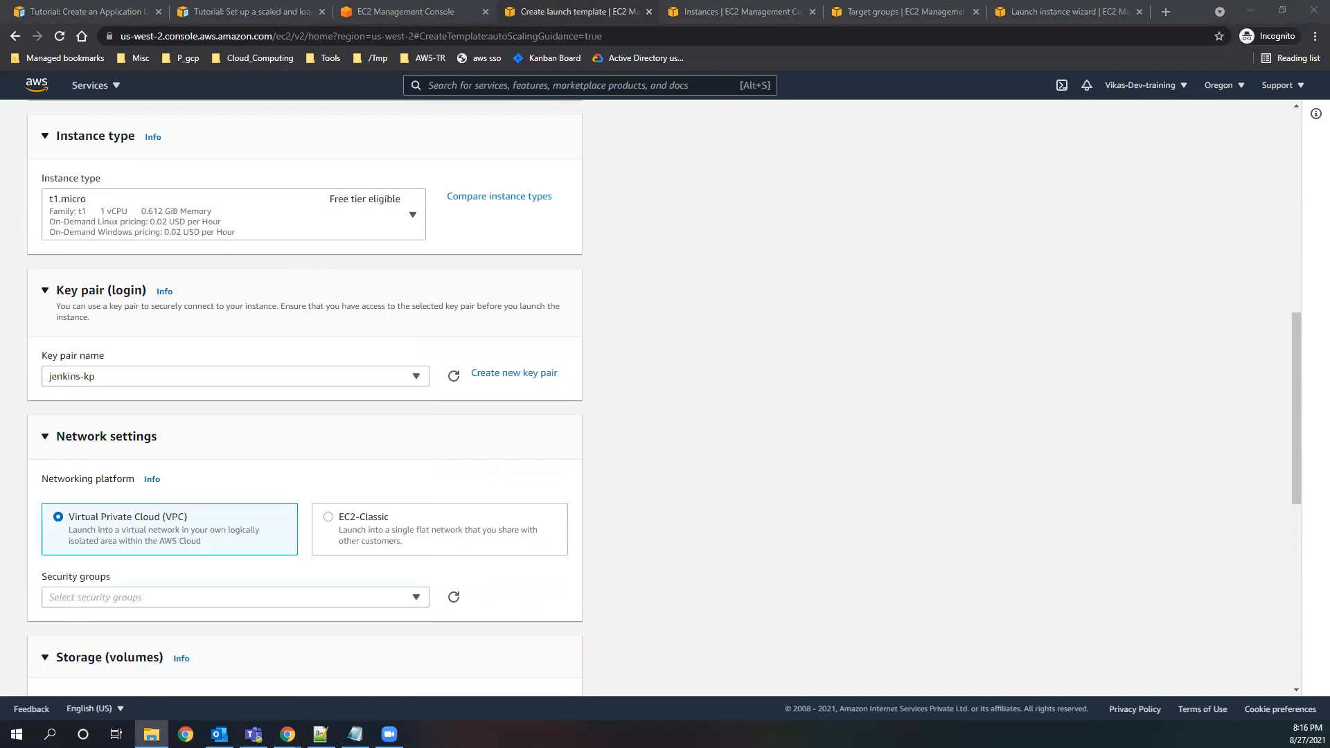
{"action": "left_click", "coordinate": [704, 468]}
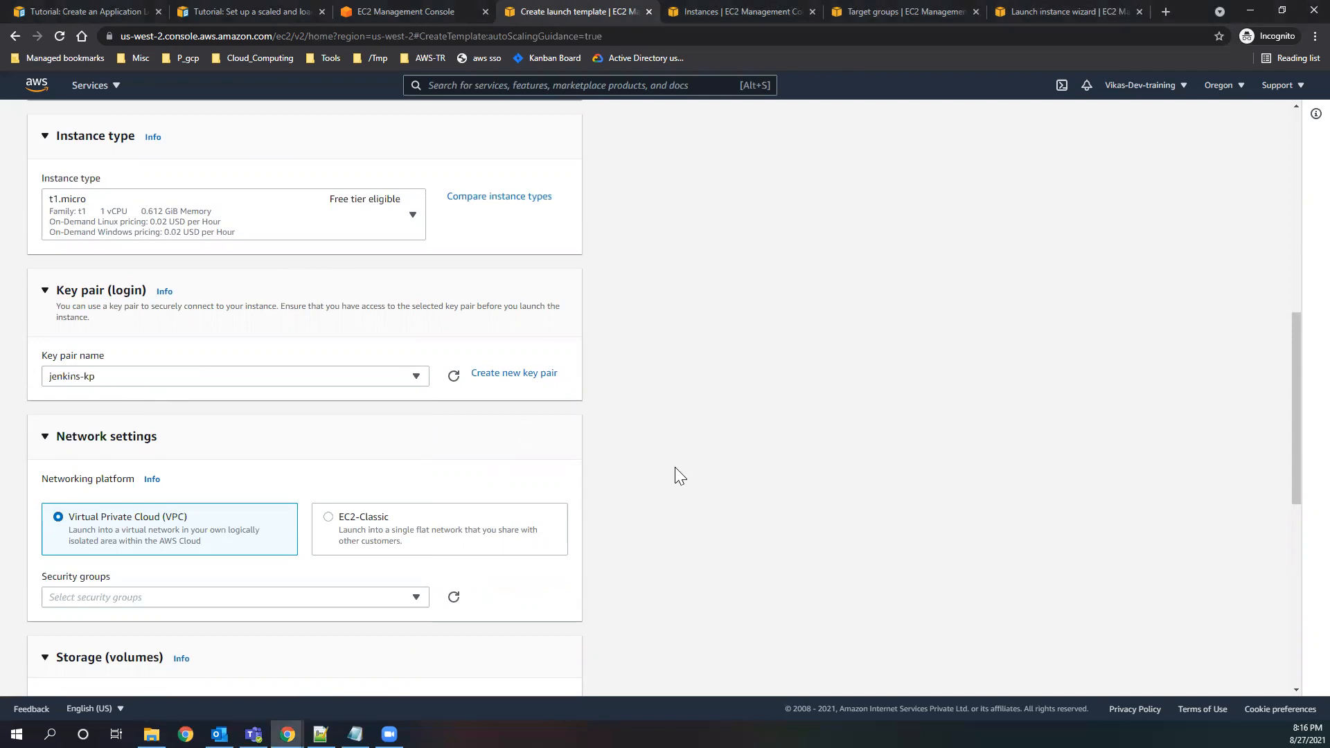
Assign the new_test security group to the template's network settings, keeping Virtual Private Cloud (VPC) as the platform.
{"action": "scroll", "coordinate": [169, 435], "scroll_direction": "down", "scroll_amount": 2}
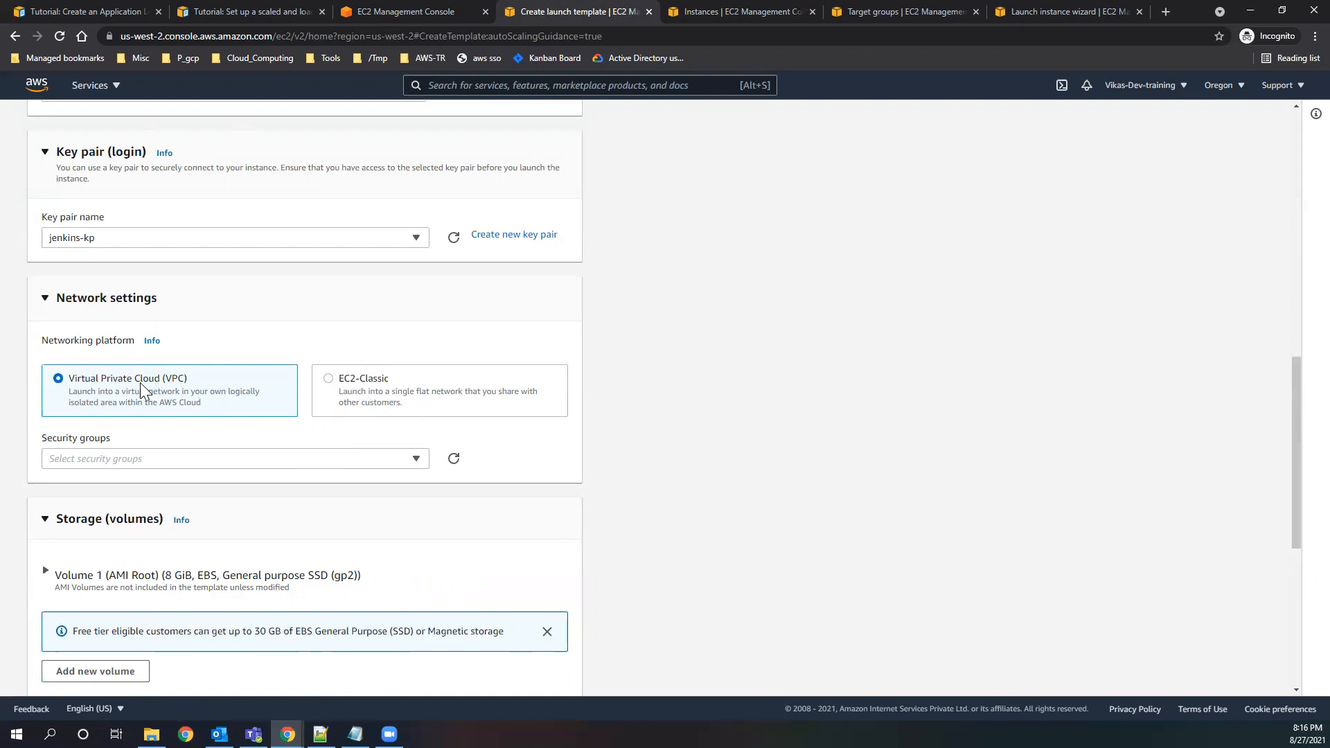
{"action": "left_click", "coordinate": [346, 463]}
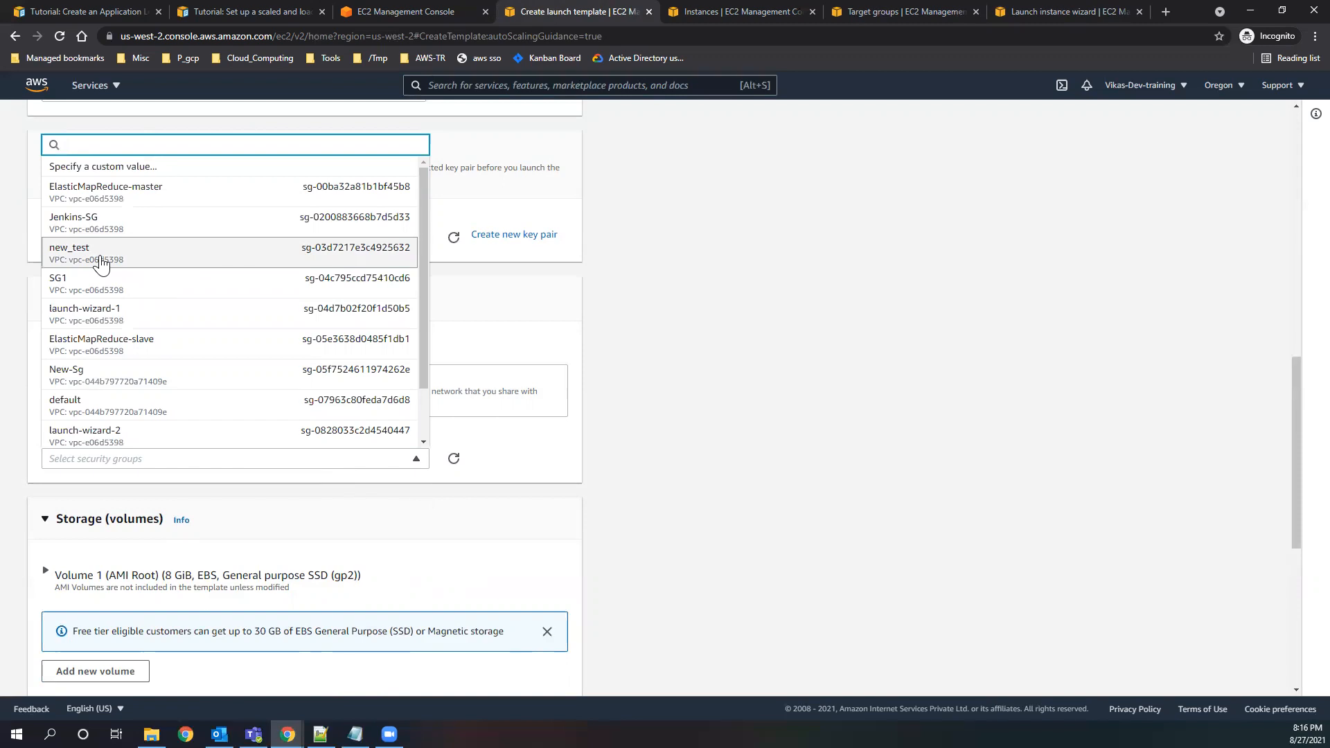
{"action": "left_click", "coordinate": [90, 258]}
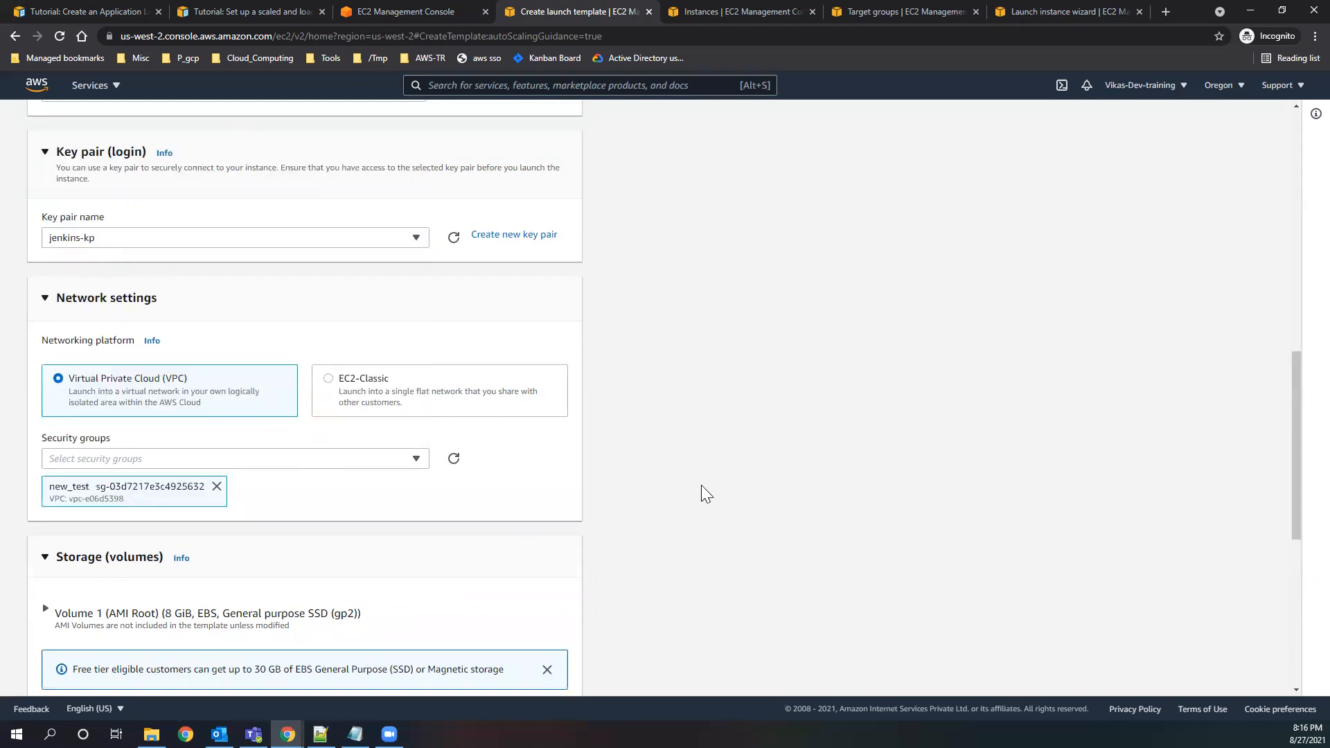
Review the template's storage section and its note on the free tier storage allowance.
{"action": "scroll", "coordinate": [645, 495], "scroll_direction": "down", "scroll_amount": 3}
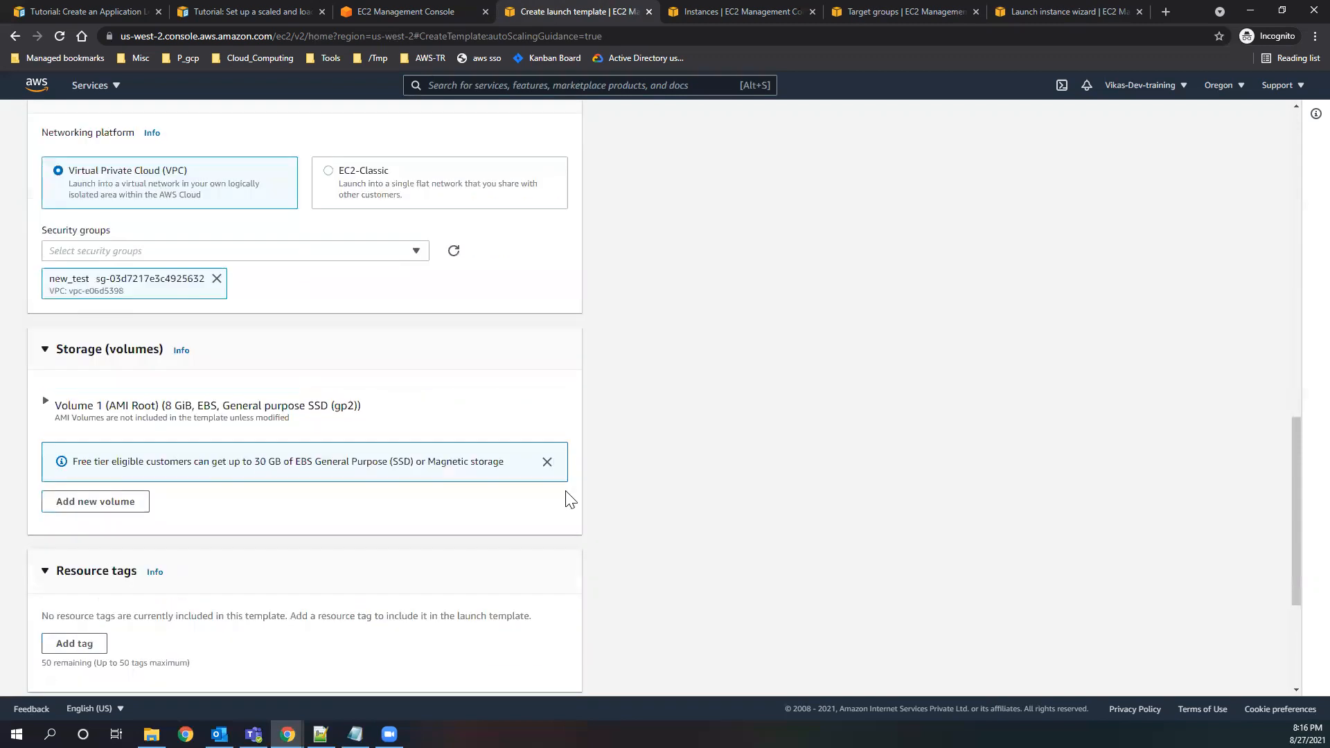
{"action": "left_click", "coordinate": [90, 357]}
{"action": "left_click", "coordinate": [109, 349]}
{"action": "left_click_drag", "start_coordinate": [131, 462], "coordinate": [491, 464]}
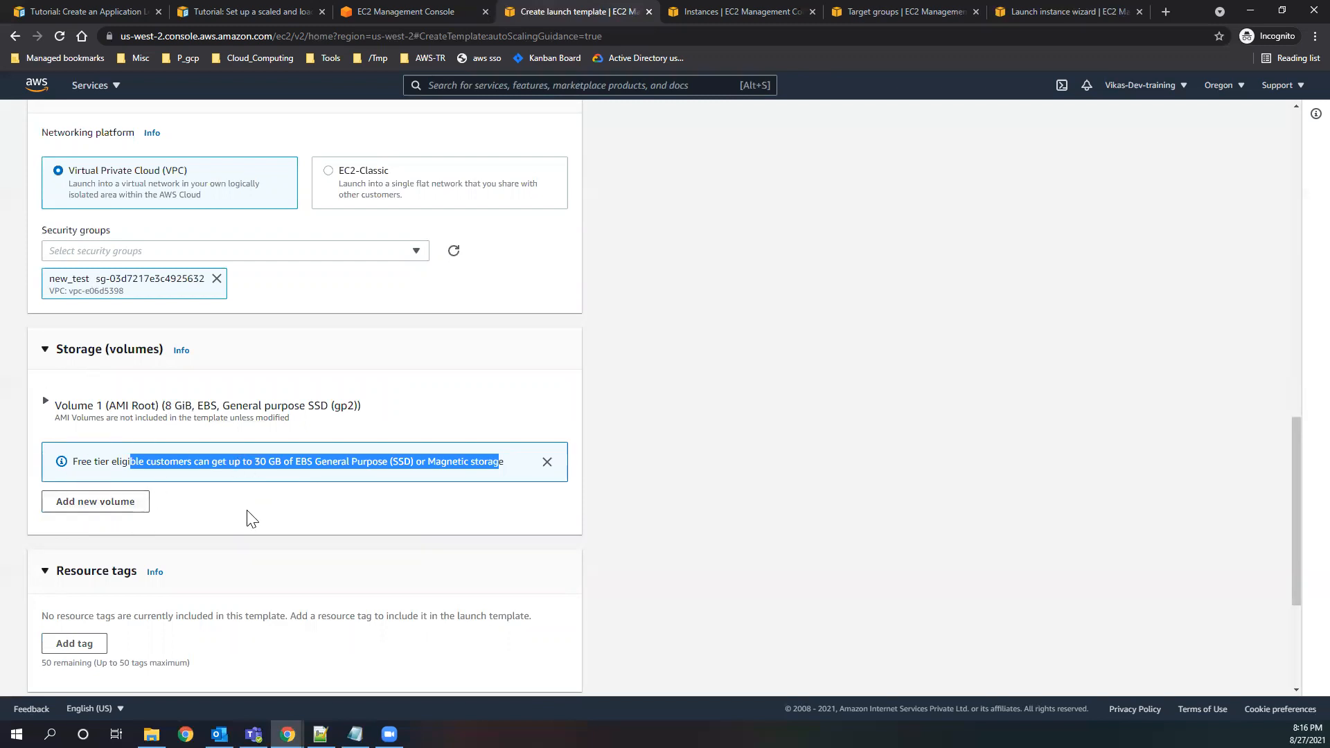
Add a custom second volume to the template, look over its volume type options, and remove the volume.
{"action": "scroll", "coordinate": [247, 516], "scroll_direction": "down", "scroll_amount": 2}
{"action": "left_click", "coordinate": [97, 363]}
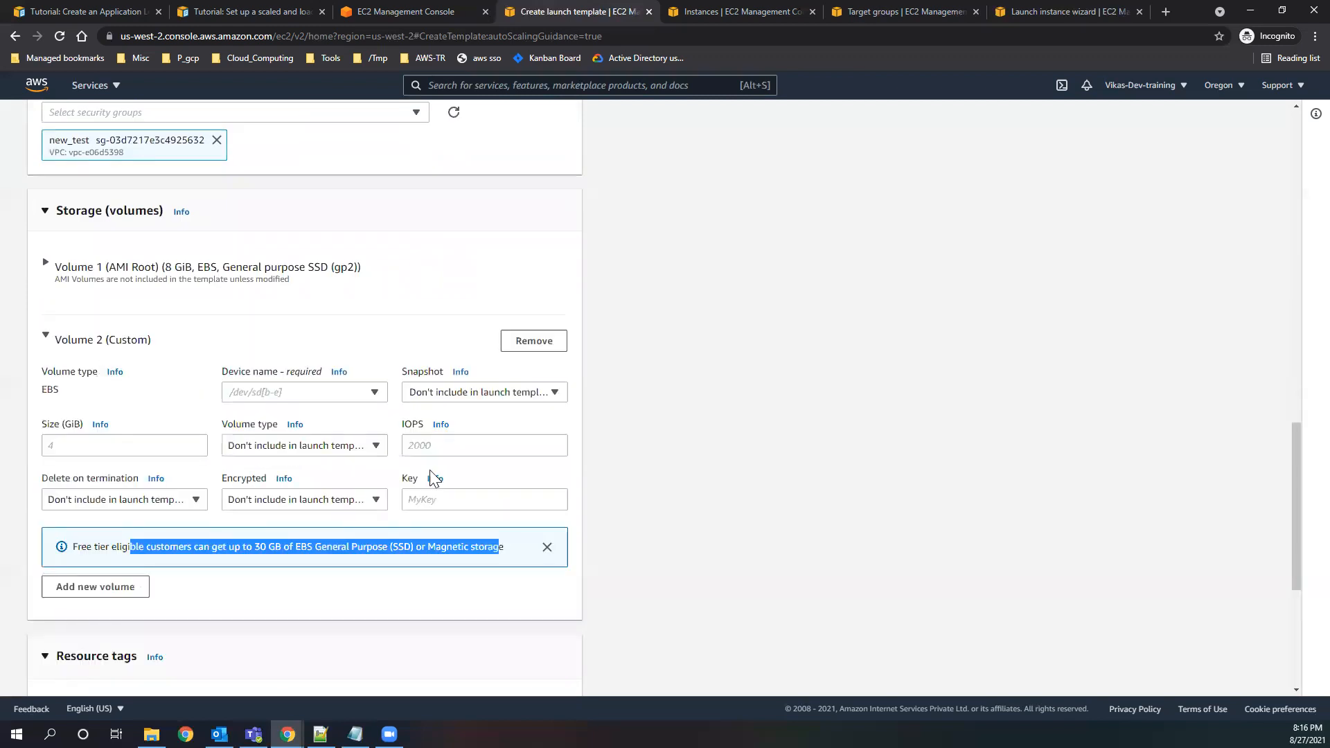
{"action": "left_click", "coordinate": [375, 447]}
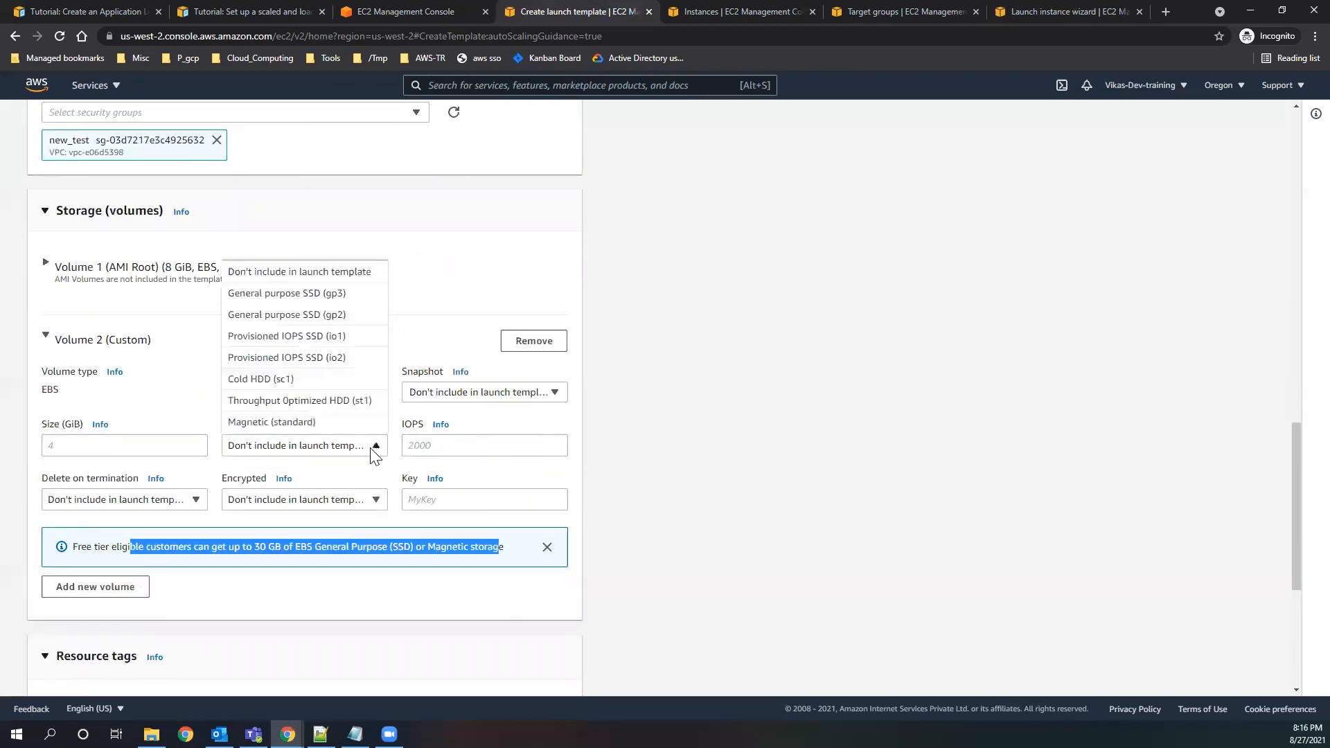
{"action": "left_click", "coordinate": [121, 443]}
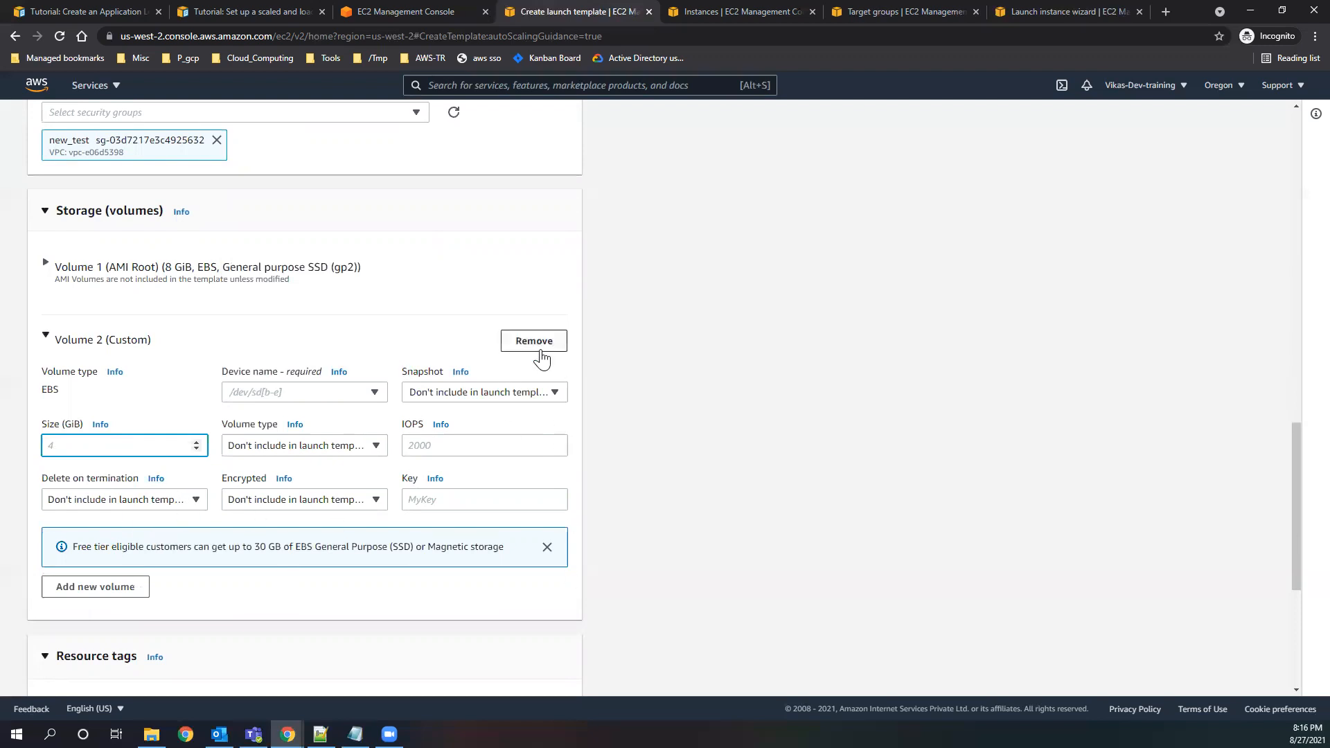
{"action": "left_click", "coordinate": [541, 356]}
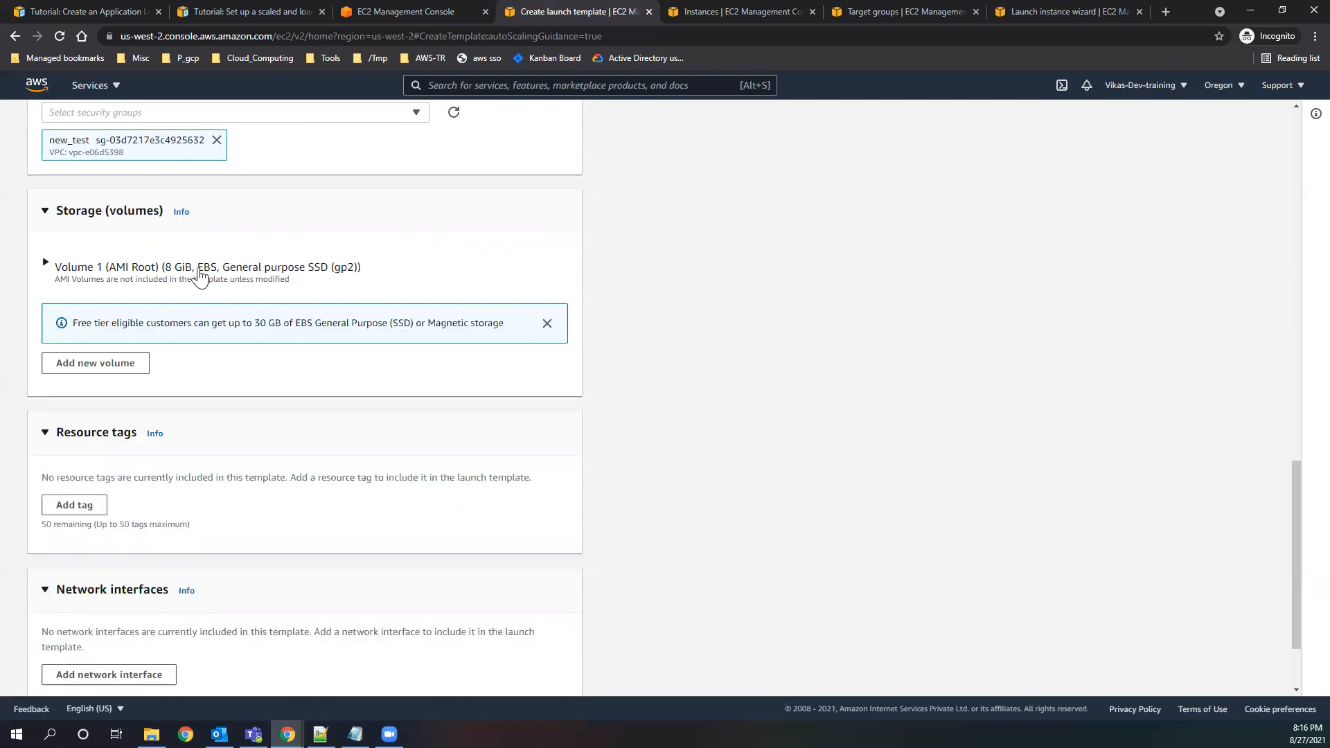
Inspect the detailed settings of the AMI root volume, Volume 1.
{"action": "left_click", "coordinate": [239, 269]}
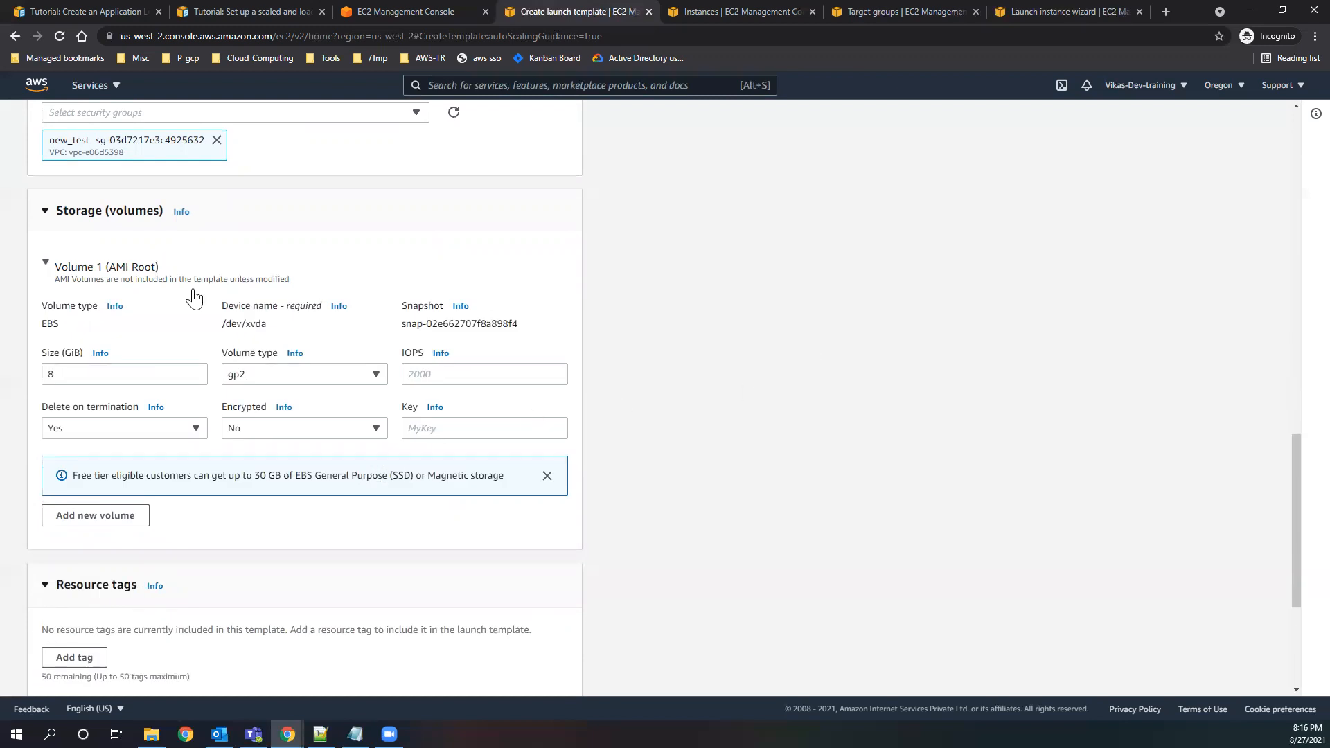
{"action": "left_click", "coordinate": [114, 270]}
Expand the template's advanced details and look over the available IAM instance profiles, leaving the profile out of the launch template.
{"action": "scroll", "coordinate": [324, 467], "scroll_direction": "down", "scroll_amount": 2}
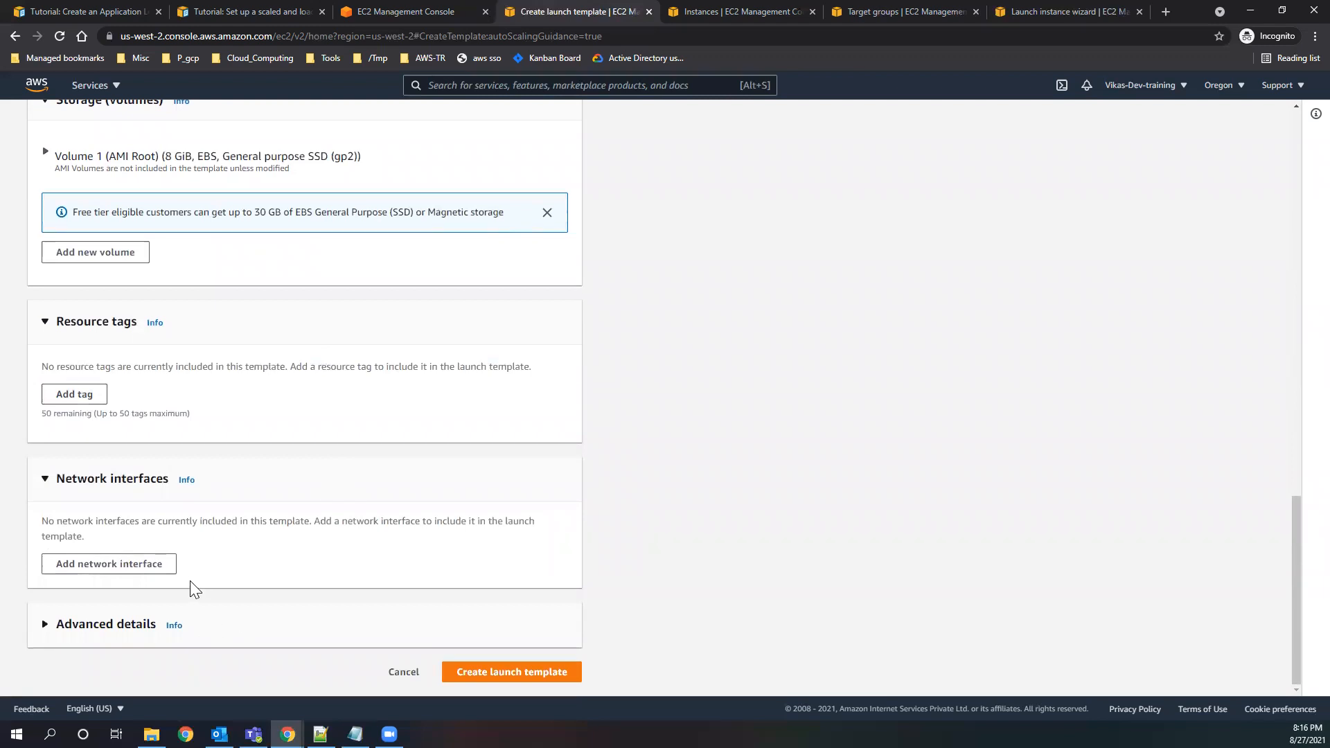
{"action": "left_click", "coordinate": [80, 625]}
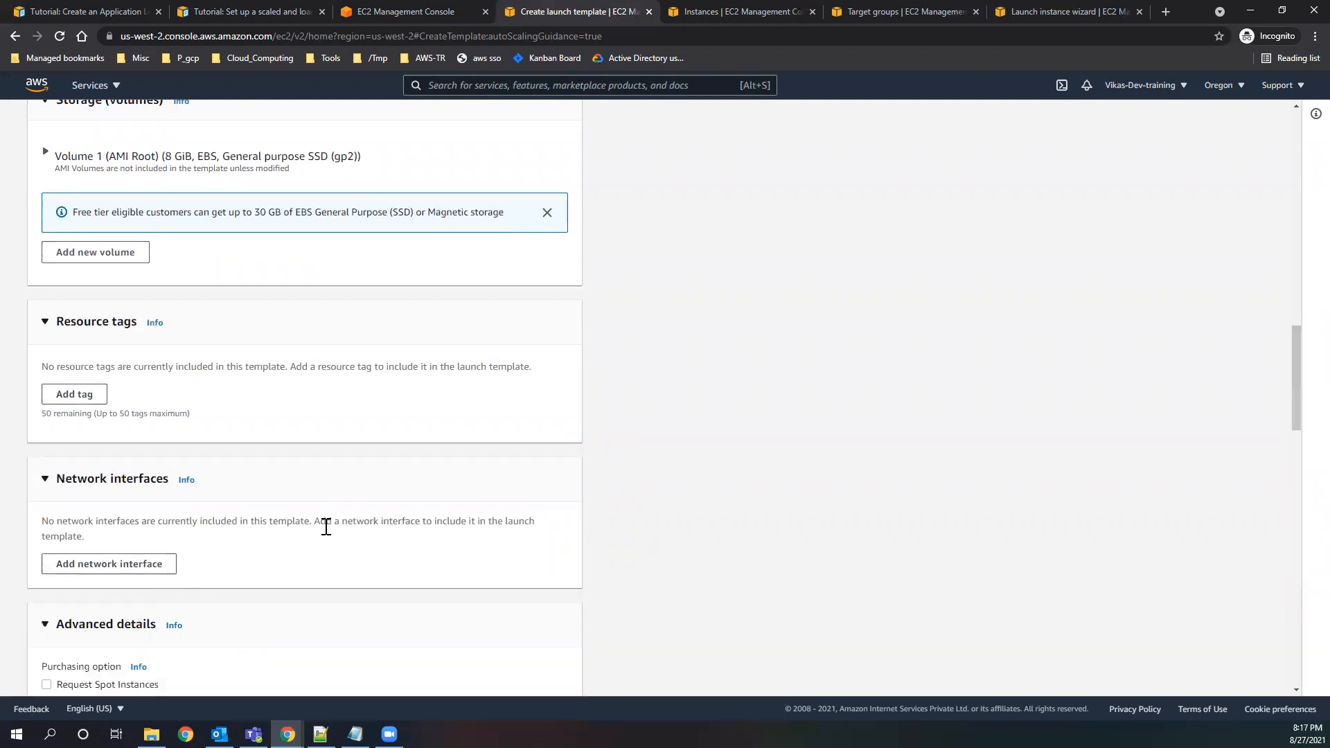
{"action": "scroll", "coordinate": [326, 537], "scroll_direction": "down", "scroll_amount": 3}
{"action": "scroll", "coordinate": [331, 539], "scroll_direction": "down", "scroll_amount": 1}
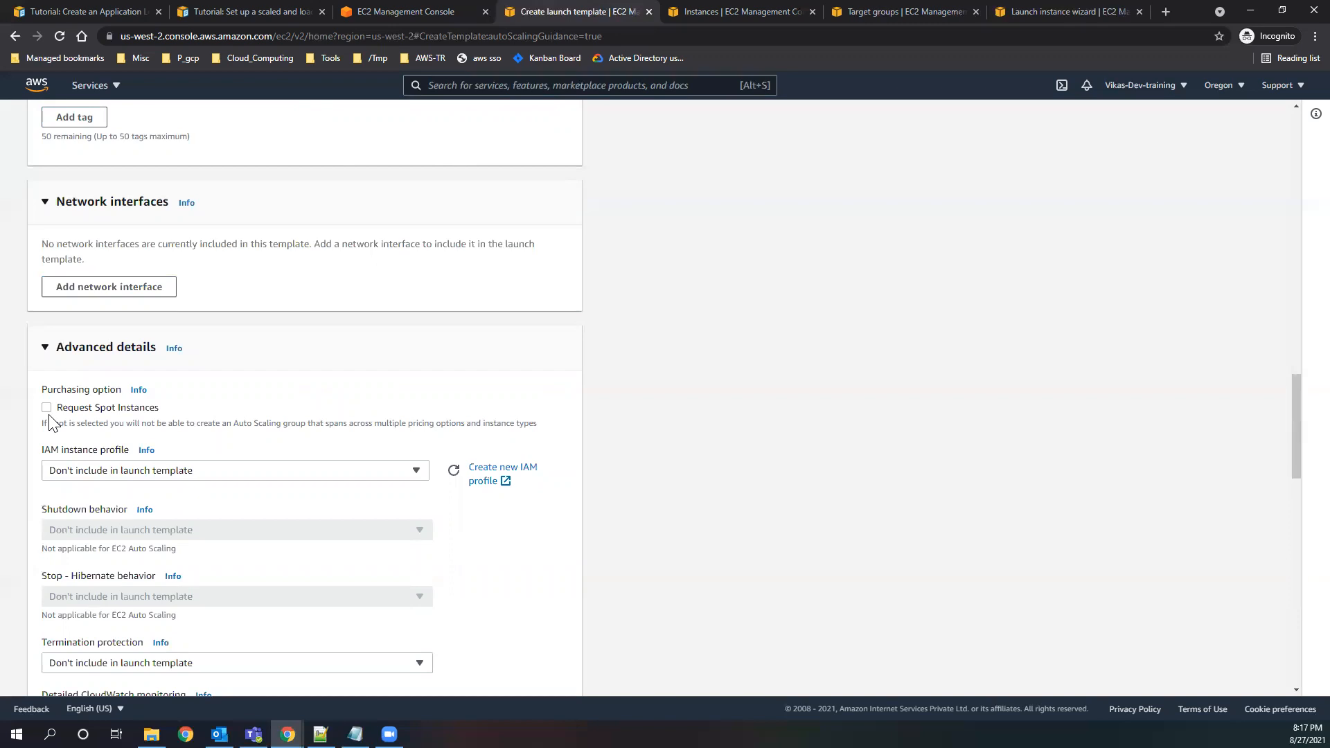
{"action": "left_click", "coordinate": [290, 476]}
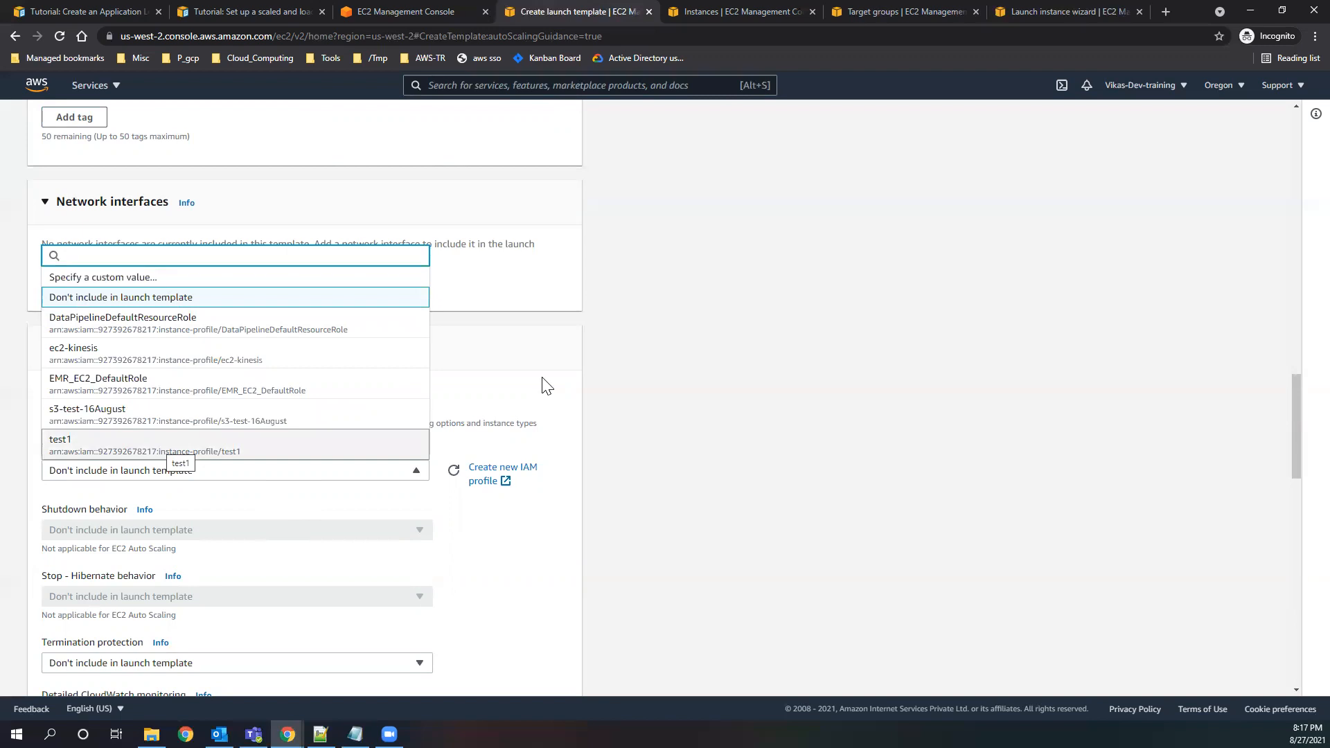
{"action": "left_click", "coordinate": [270, 494]}
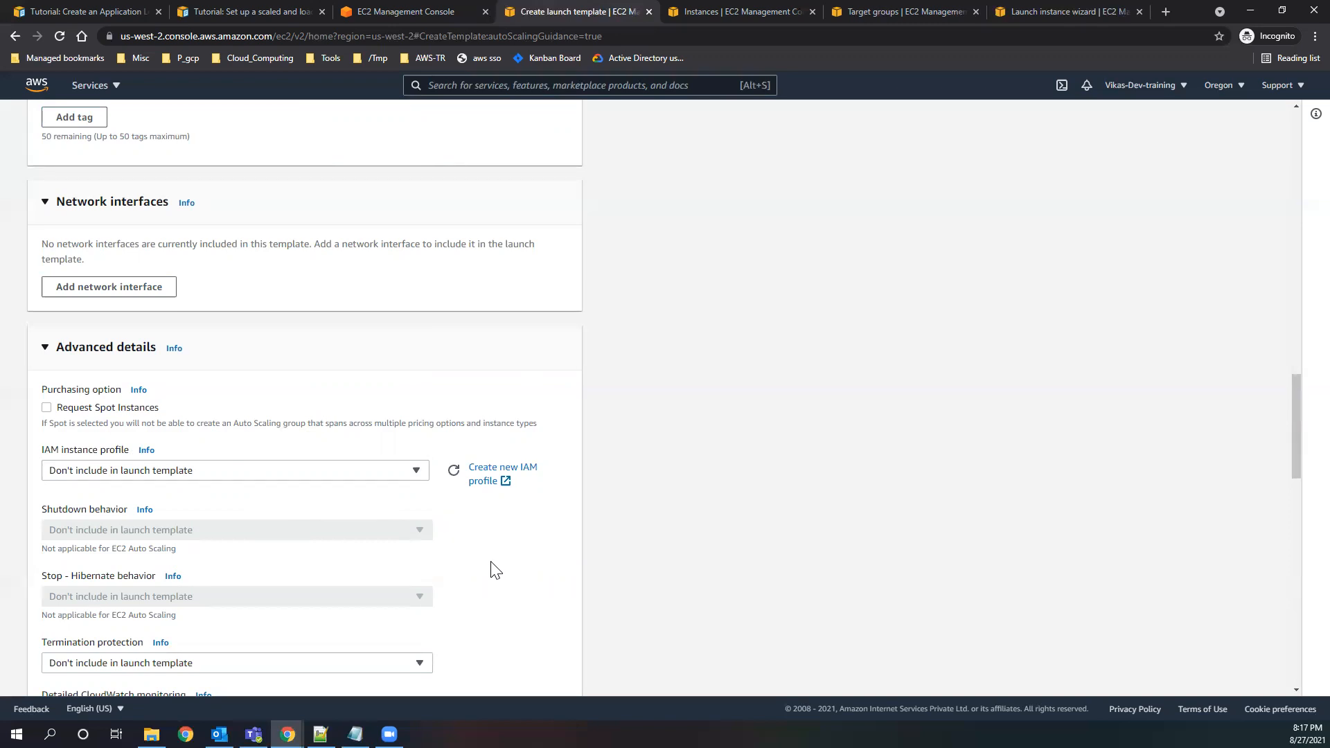
Recheck the IAM instance profile choices and examine the notes under the shutdown and stop-hibernate behavior settings.
{"action": "left_click", "coordinate": [407, 473]}
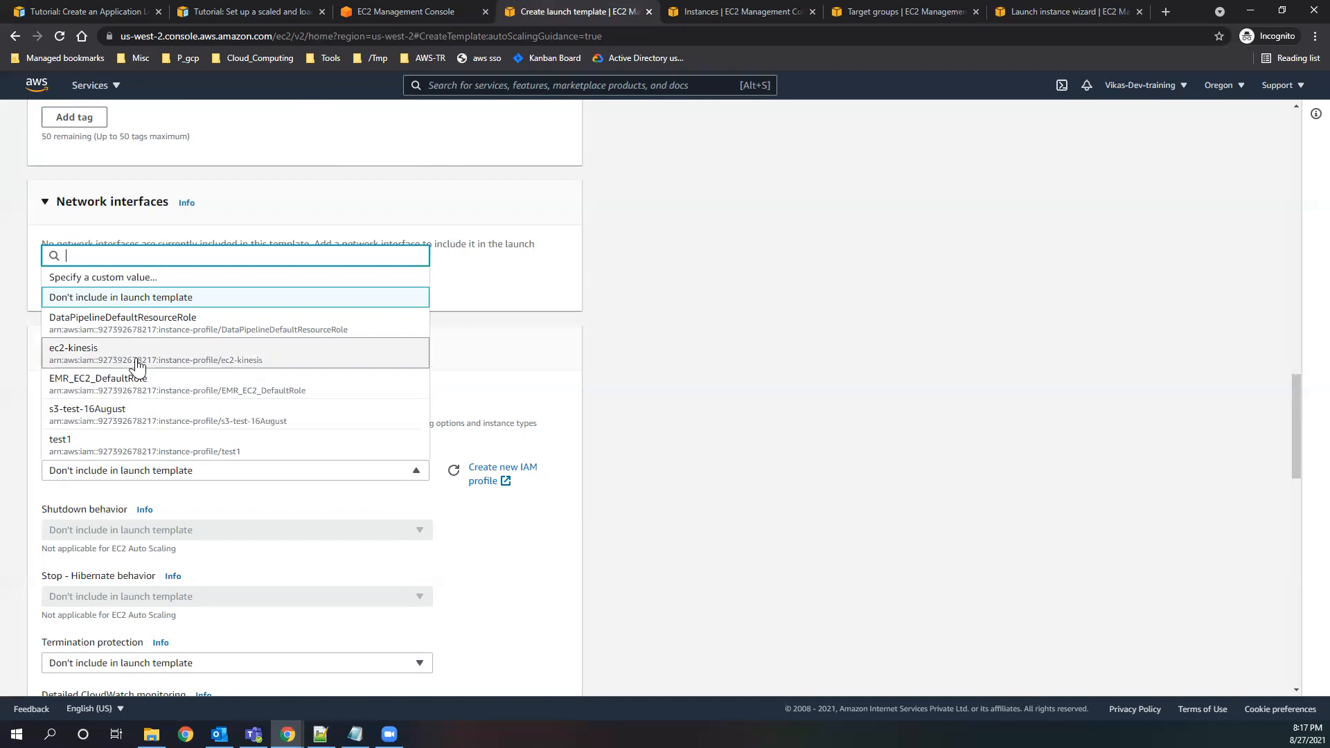
{"action": "left_click", "coordinate": [380, 472]}
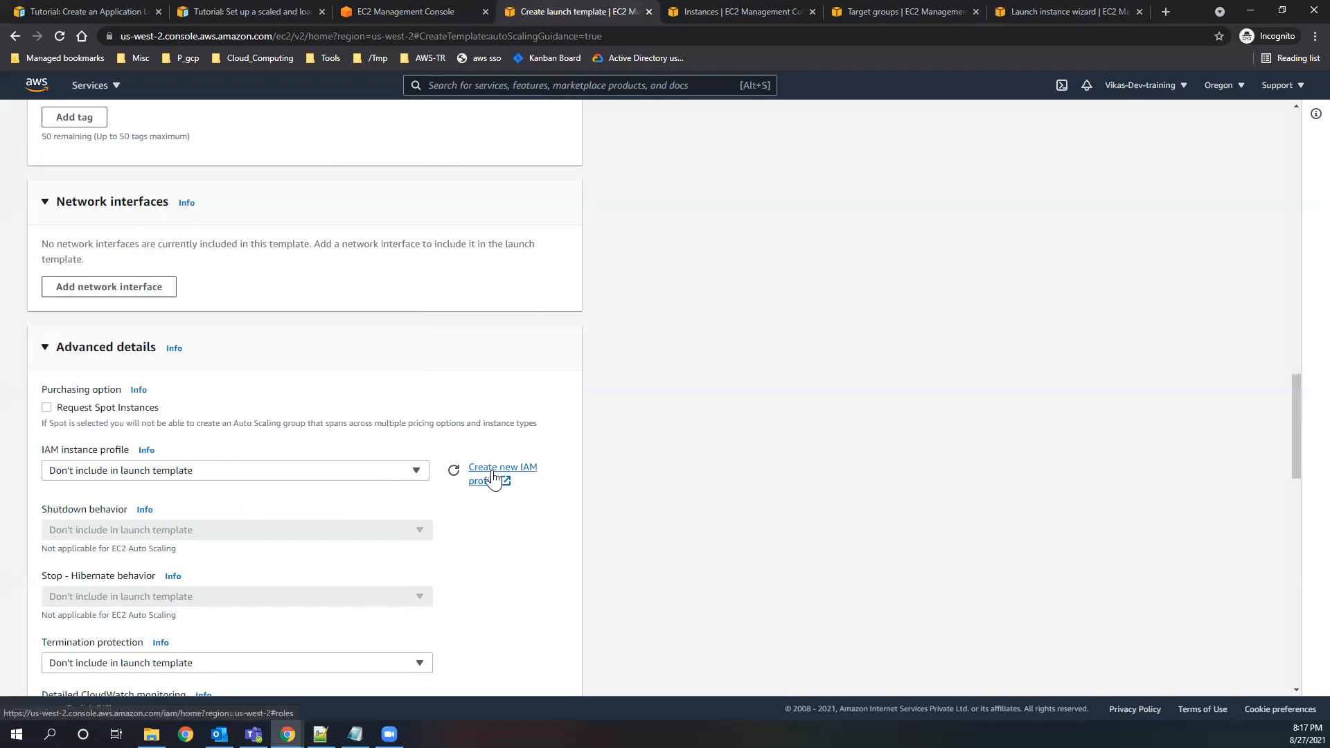
{"action": "scroll", "coordinate": [529, 539], "scroll_direction": "down", "scroll_amount": 2}
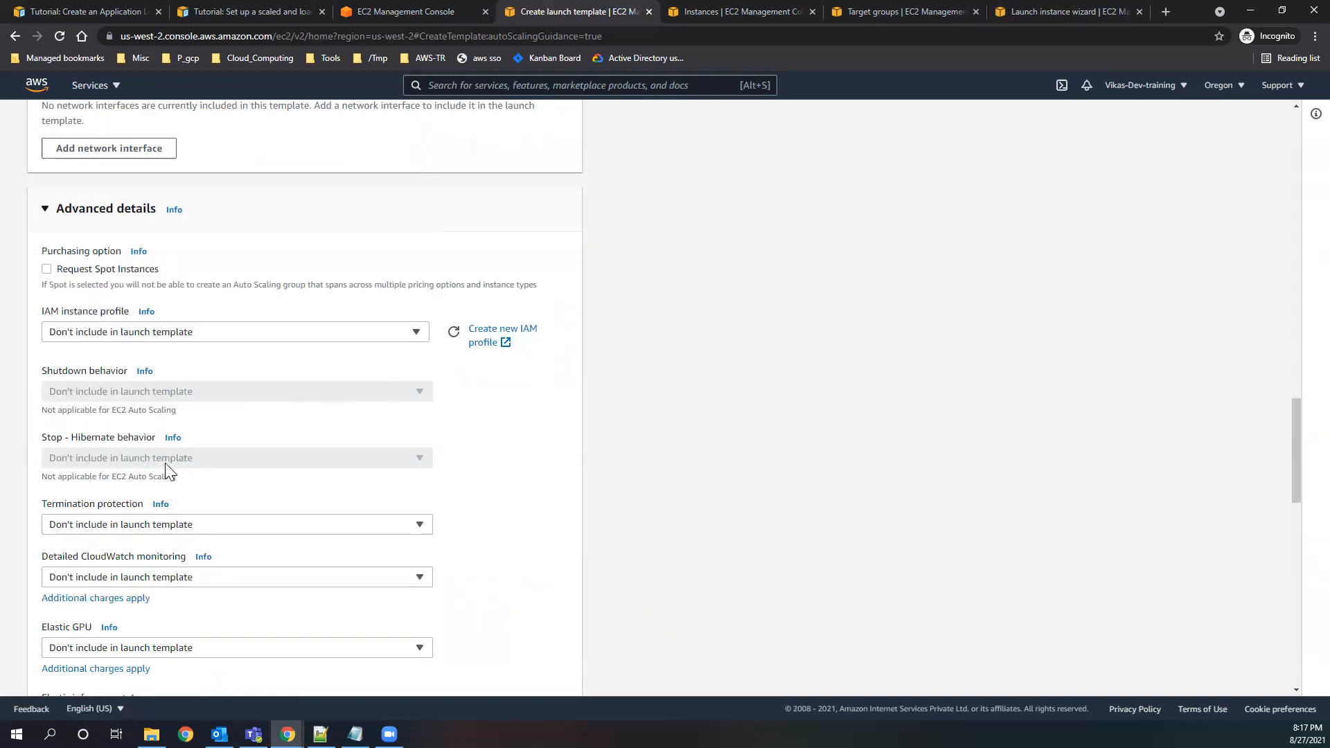
{"action": "left_click_drag", "start_coordinate": [173, 476], "coordinate": [121, 477]}
{"action": "left_click_drag", "start_coordinate": [112, 413], "coordinate": [182, 413]}
{"action": "left_click_drag", "start_coordinate": [112, 475], "coordinate": [226, 475]}
{"action": "scroll", "coordinate": [478, 487], "scroll_direction": "down", "scroll_amount": 2}
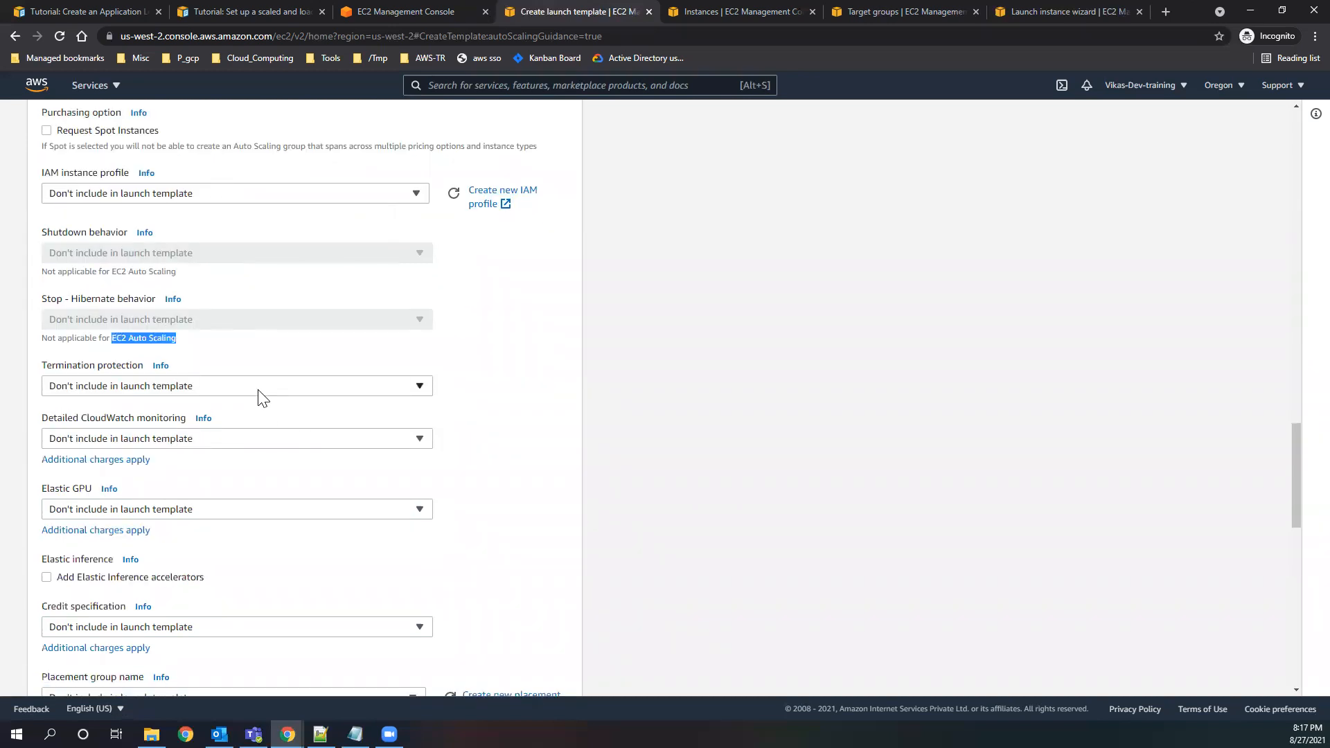
Review the termination protection, detailed CloudWatch monitoring and Elastic GPU settings in the template's advanced details.
{"action": "left_click_drag", "start_coordinate": [42, 365], "coordinate": [140, 372]}
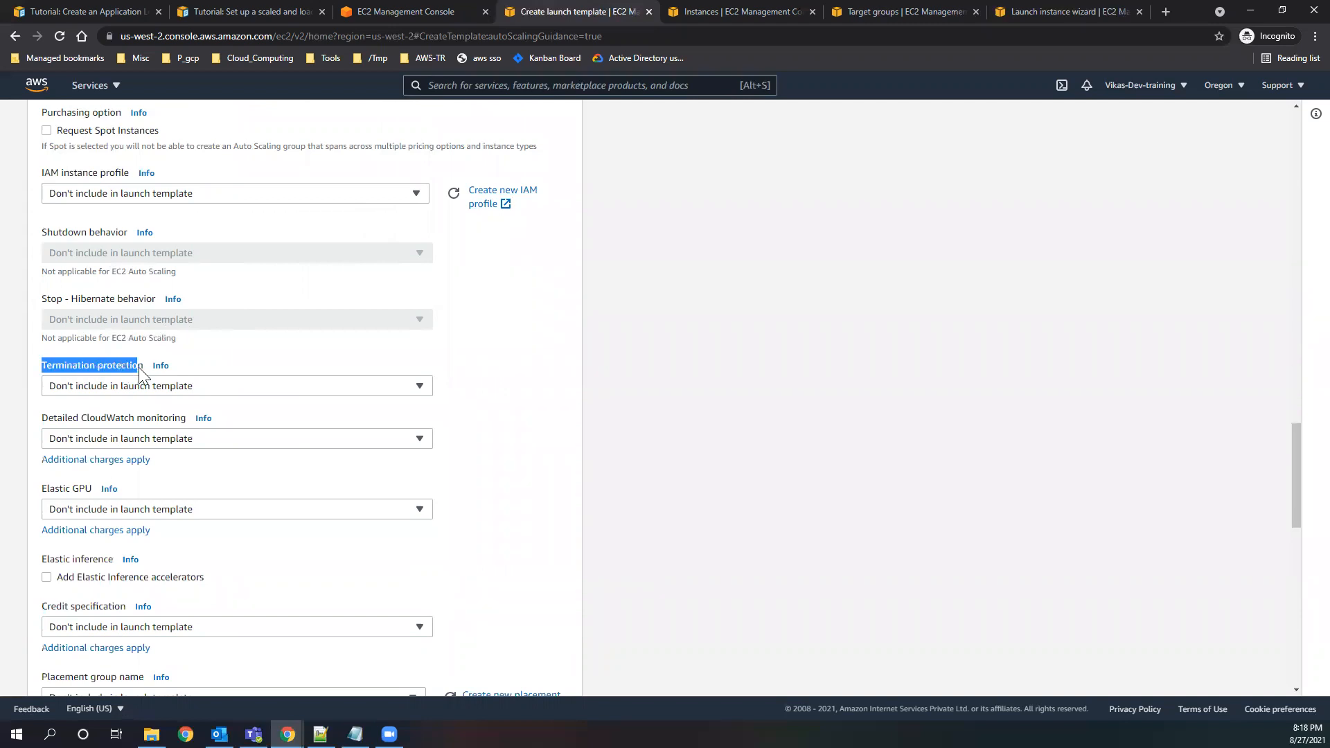
{"action": "scroll", "coordinate": [450, 478], "scroll_direction": "down", "scroll_amount": 1}
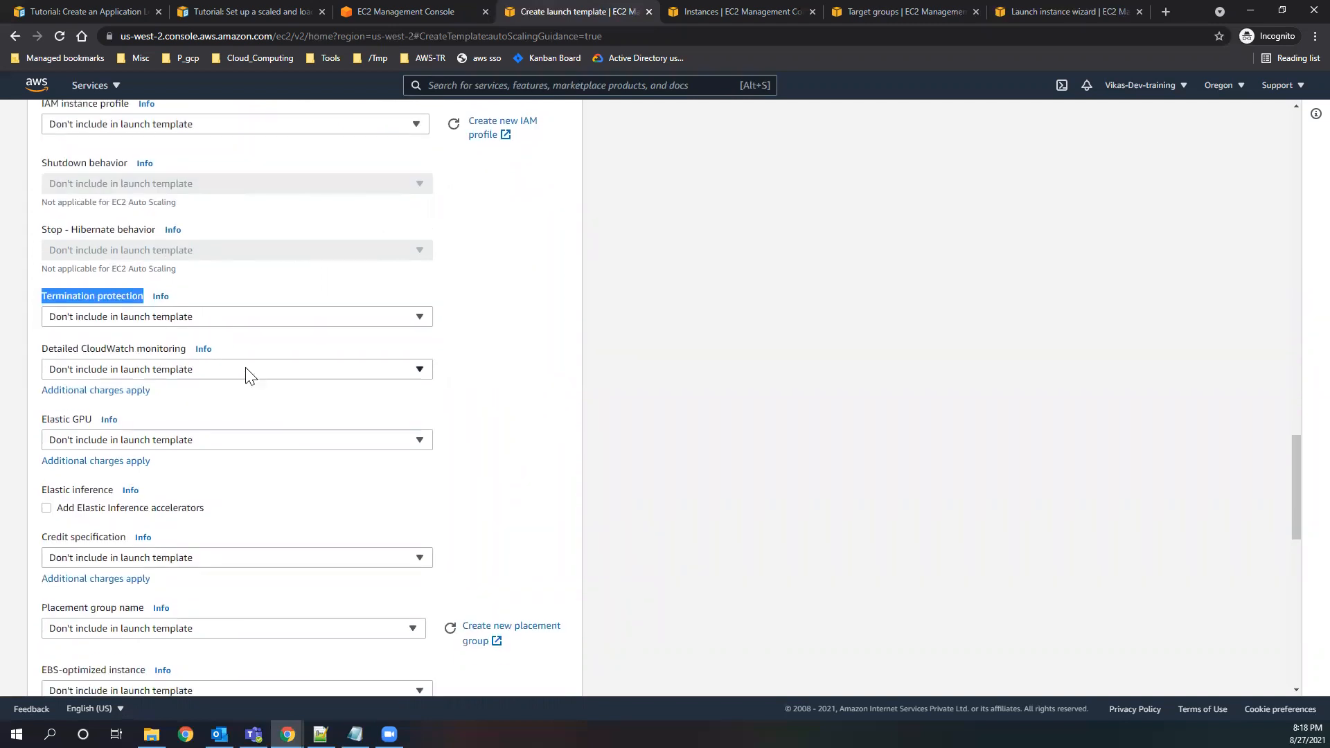
{"action": "scroll", "coordinate": [251, 376], "scroll_direction": "down", "scroll_amount": 2}
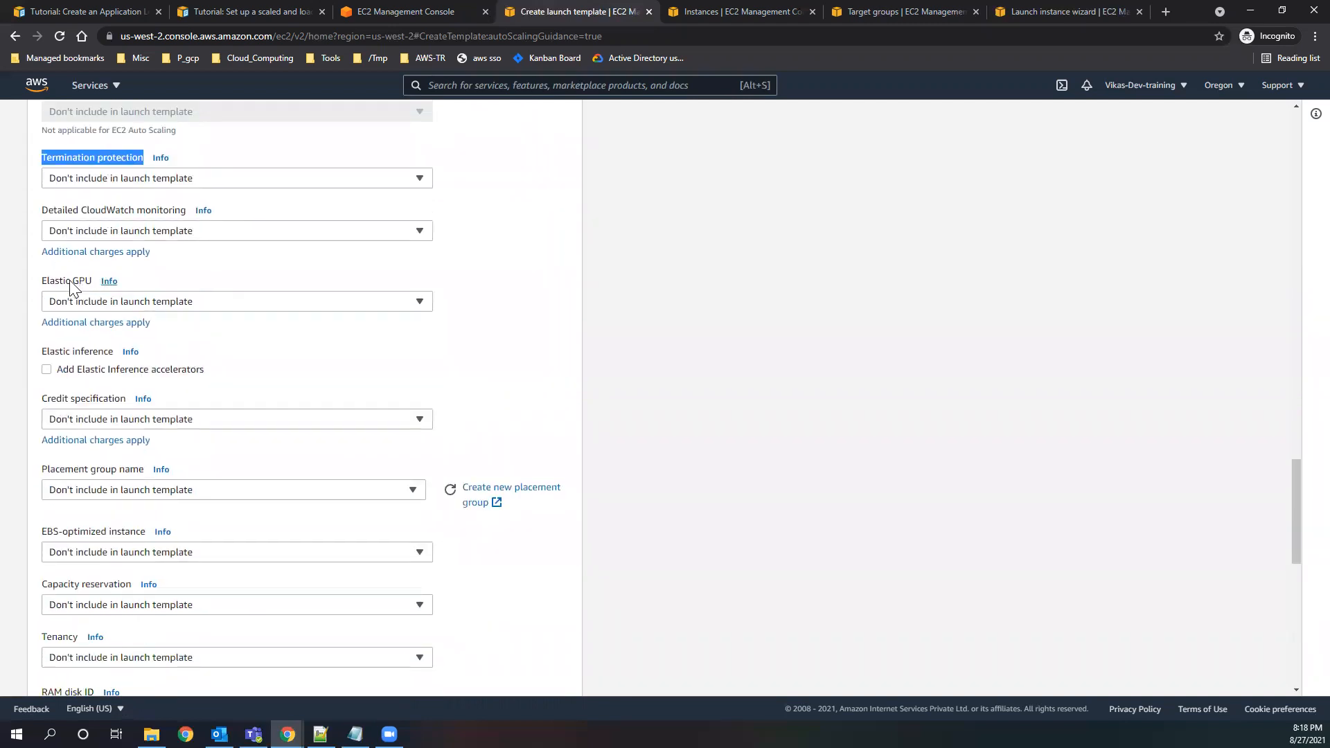
{"action": "left_click_drag", "start_coordinate": [70, 284], "coordinate": [86, 284]}
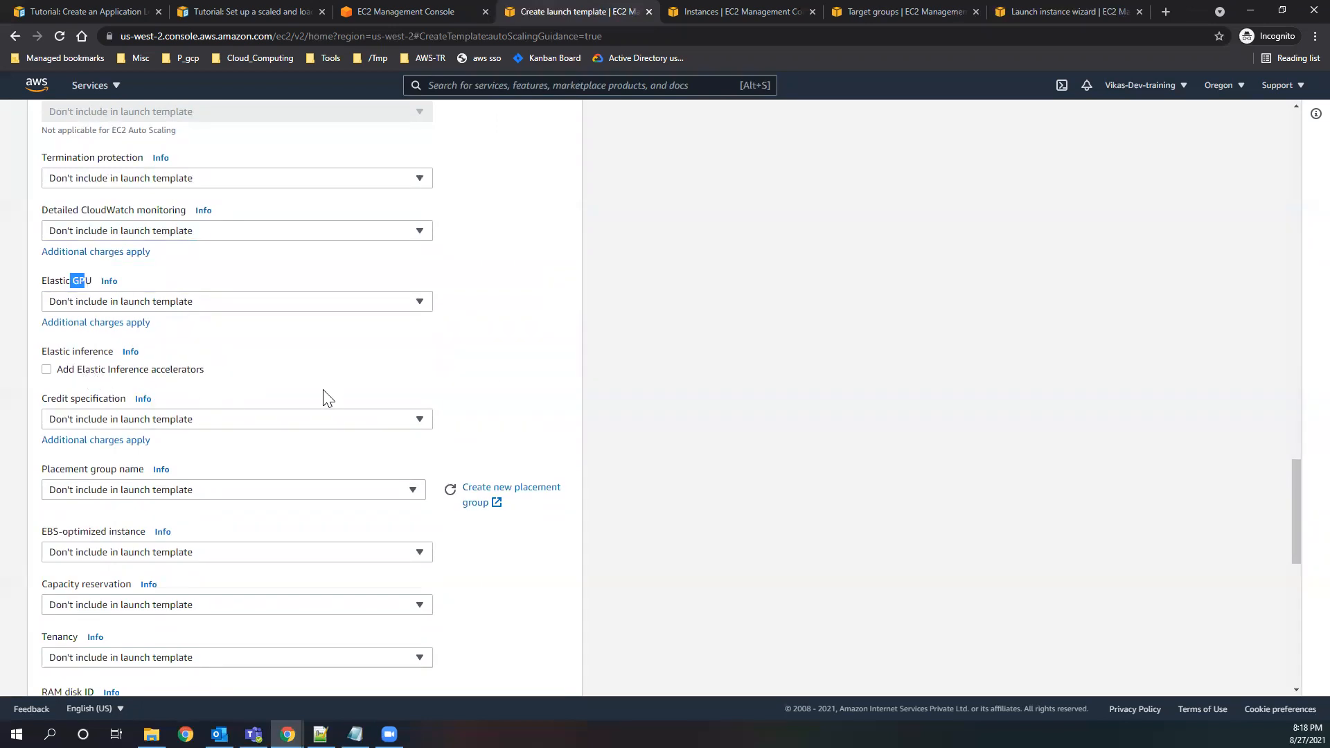
{"action": "scroll", "coordinate": [485, 533], "scroll_direction": "down", "scroll_amount": 4}
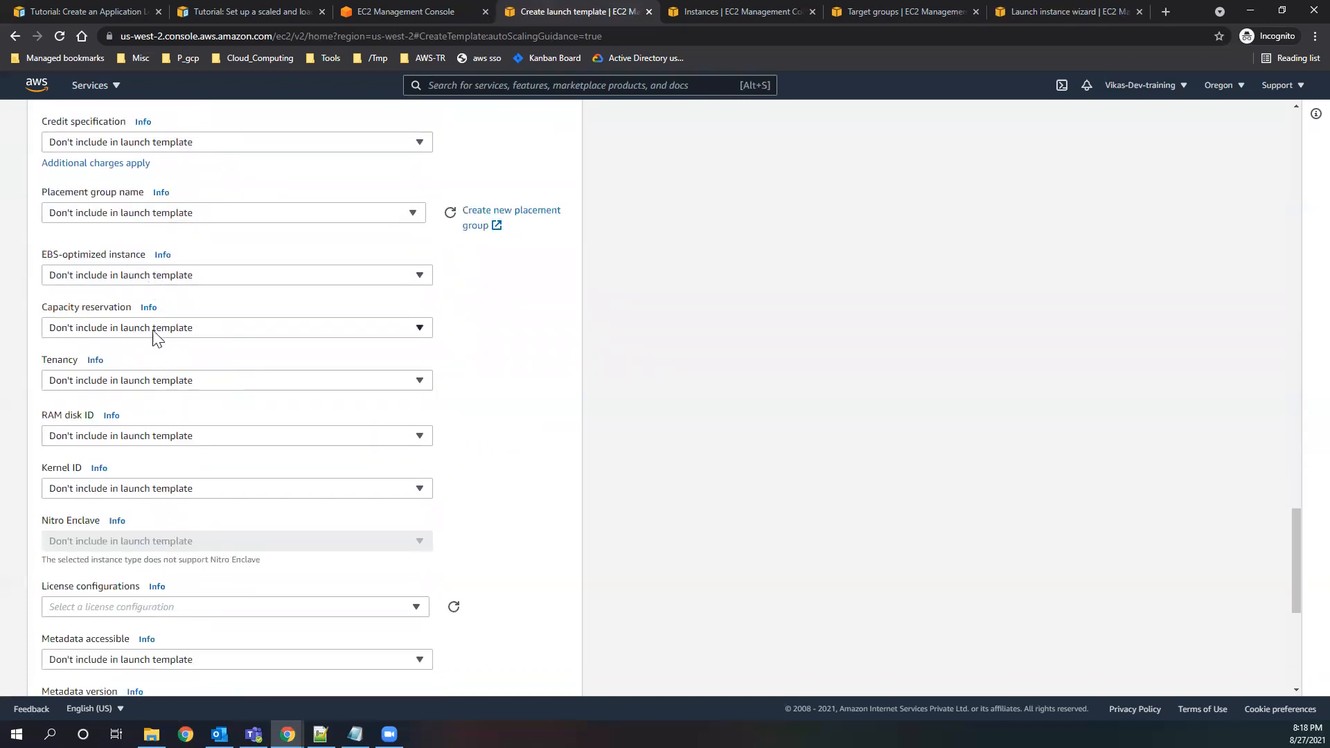
Look over the tenancy, RAM disk ID and kernel ID options, leaving all three out of the launch template.
{"action": "left_click", "coordinate": [165, 383]}
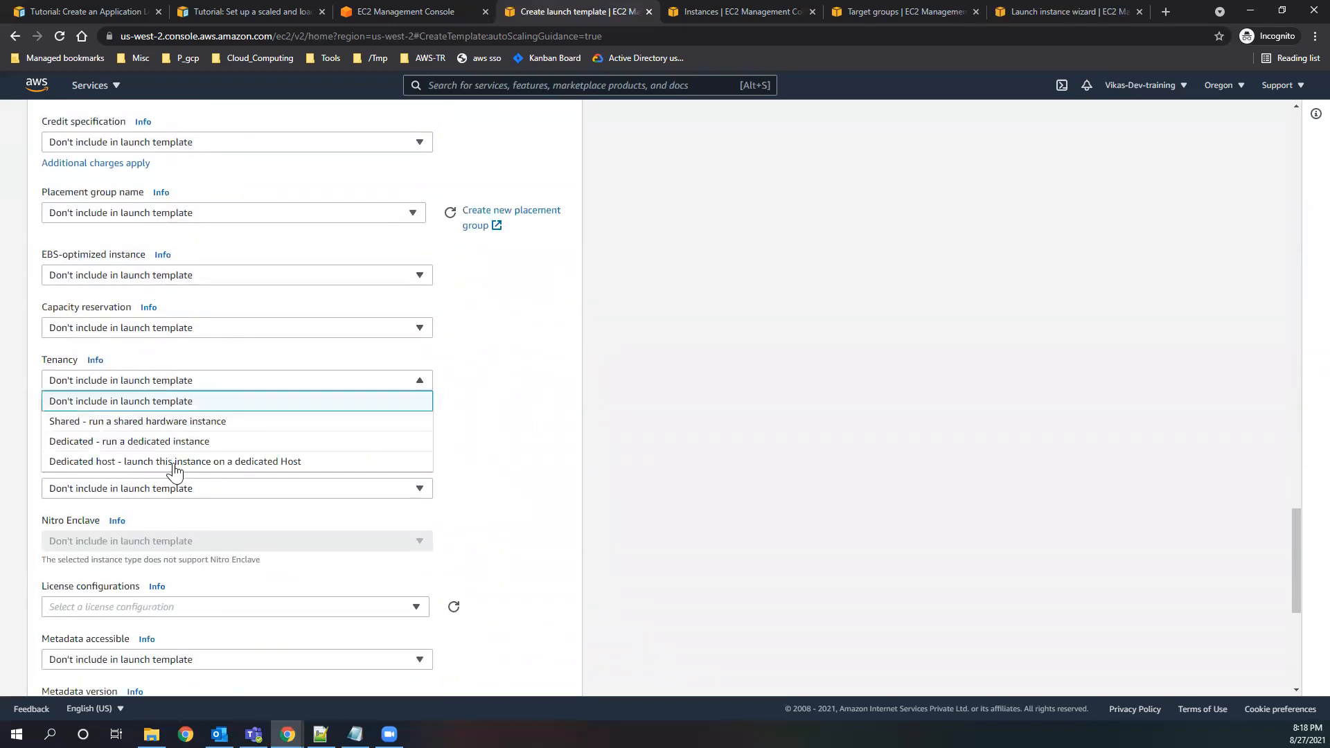
{"action": "left_click", "coordinate": [255, 350]}
{"action": "scroll", "coordinate": [264, 466], "scroll_direction": "down", "scroll_amount": 2}
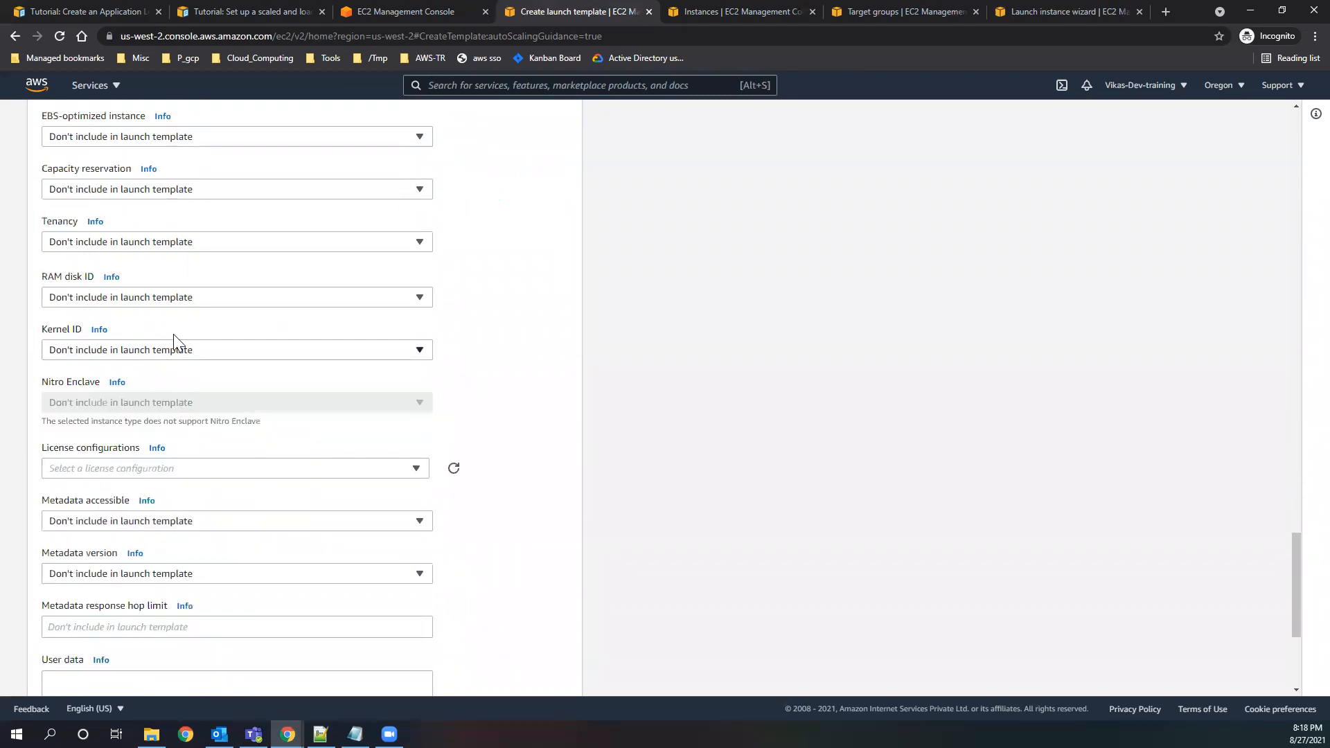
{"action": "left_click", "coordinate": [166, 300]}
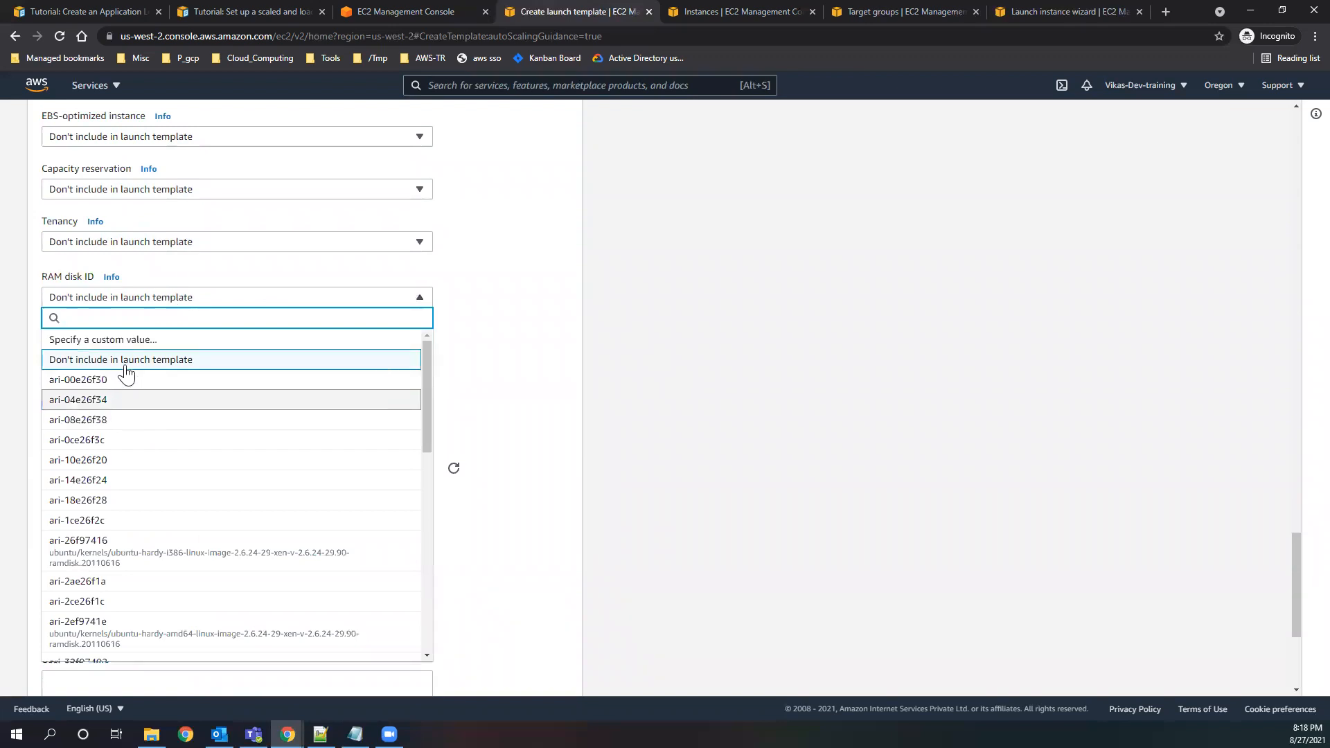
{"action": "left_click", "coordinate": [523, 401]}
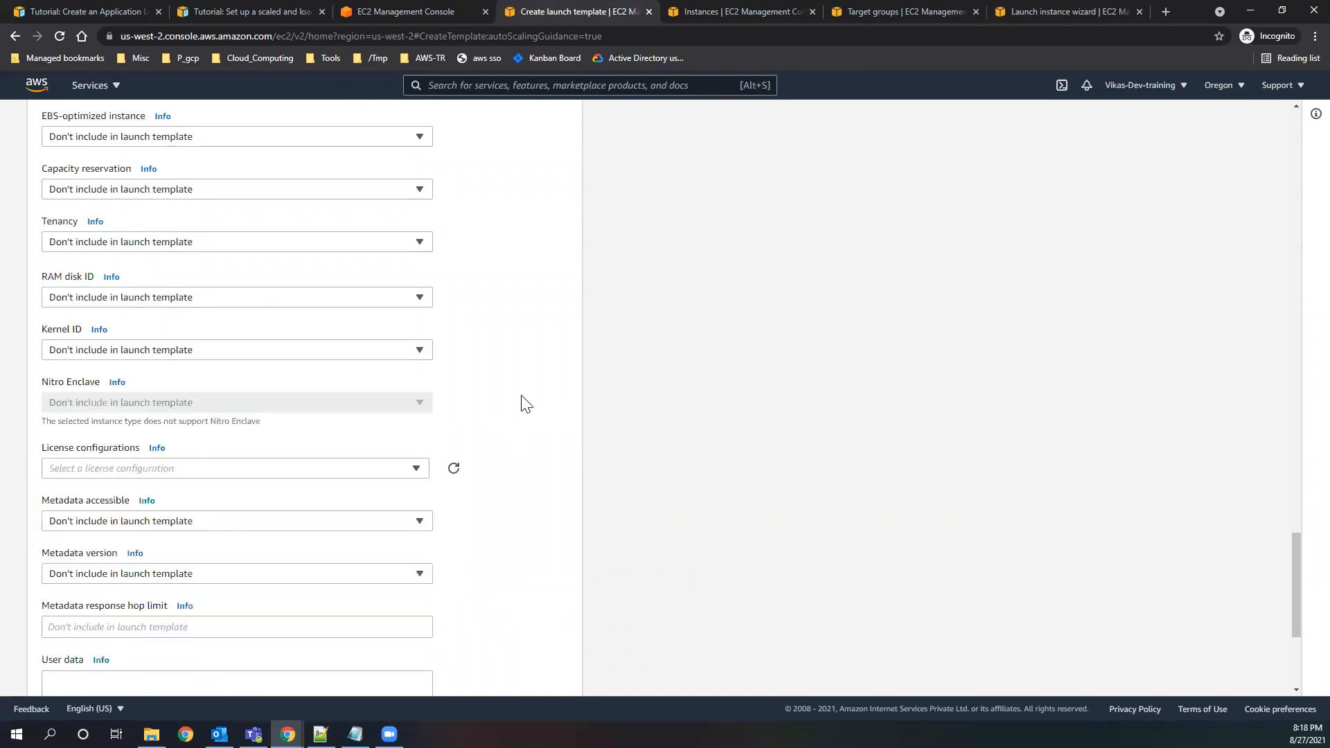
{"action": "left_click", "coordinate": [234, 355]}
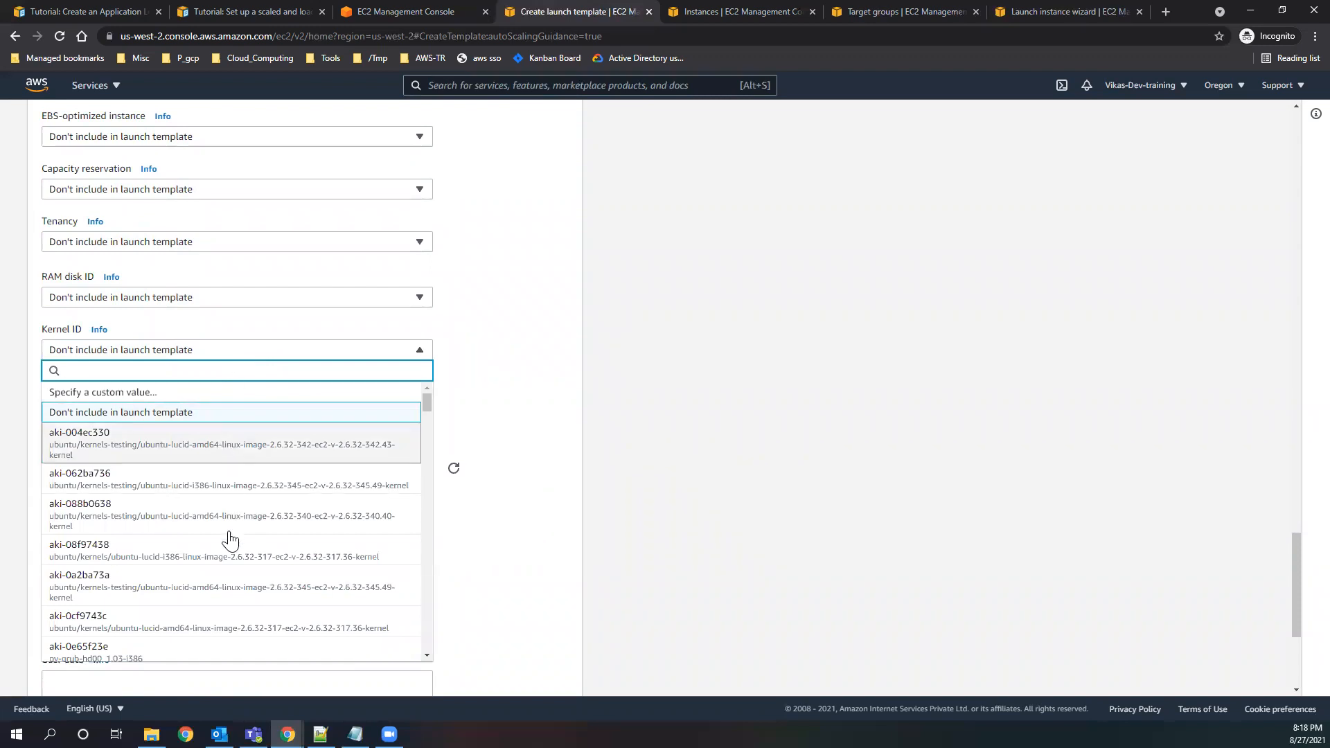
{"action": "left_click", "coordinate": [554, 378]}
{"action": "scroll", "coordinate": [454, 474], "scroll_direction": "down", "scroll_amount": 4}
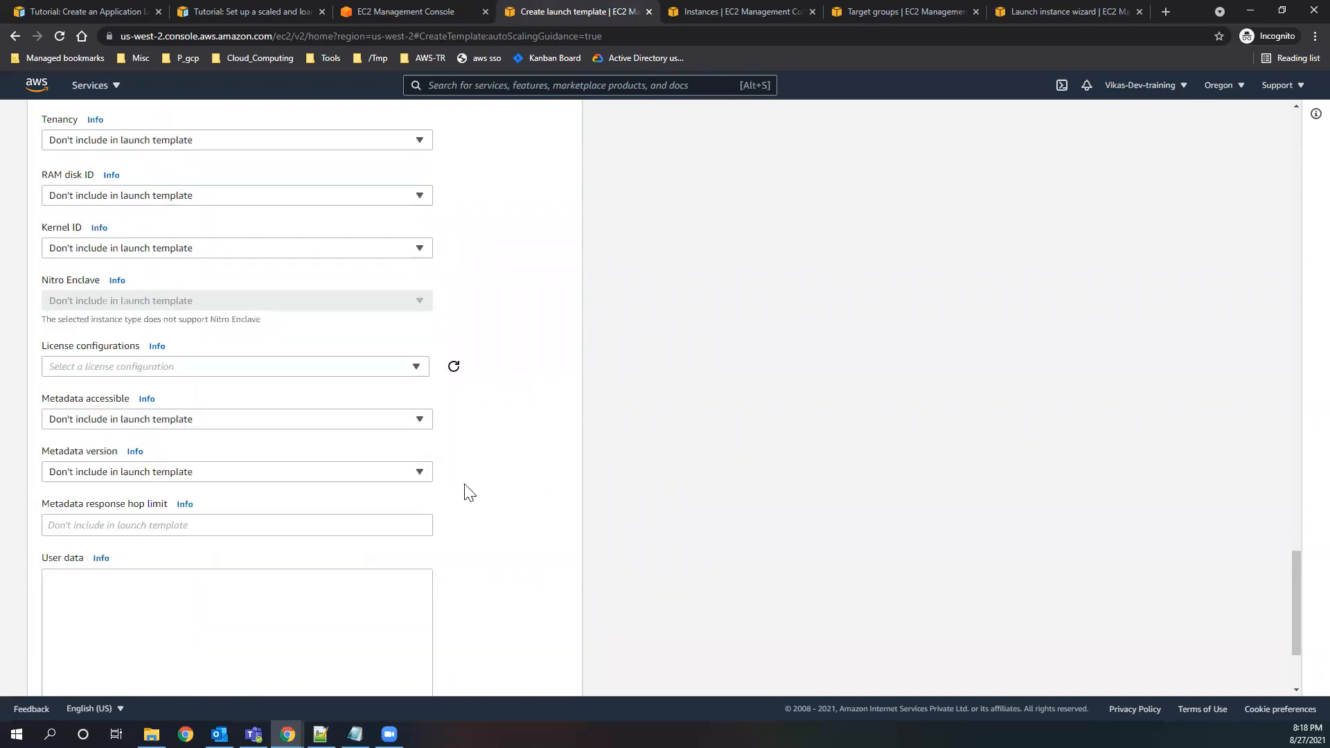
Paste into the user data the bash script that installs and starts httpd and writes the public IPv4 address and TEST_webpage to /var/www/html/index.html.
{"action": "left_click", "coordinate": [248, 505]}
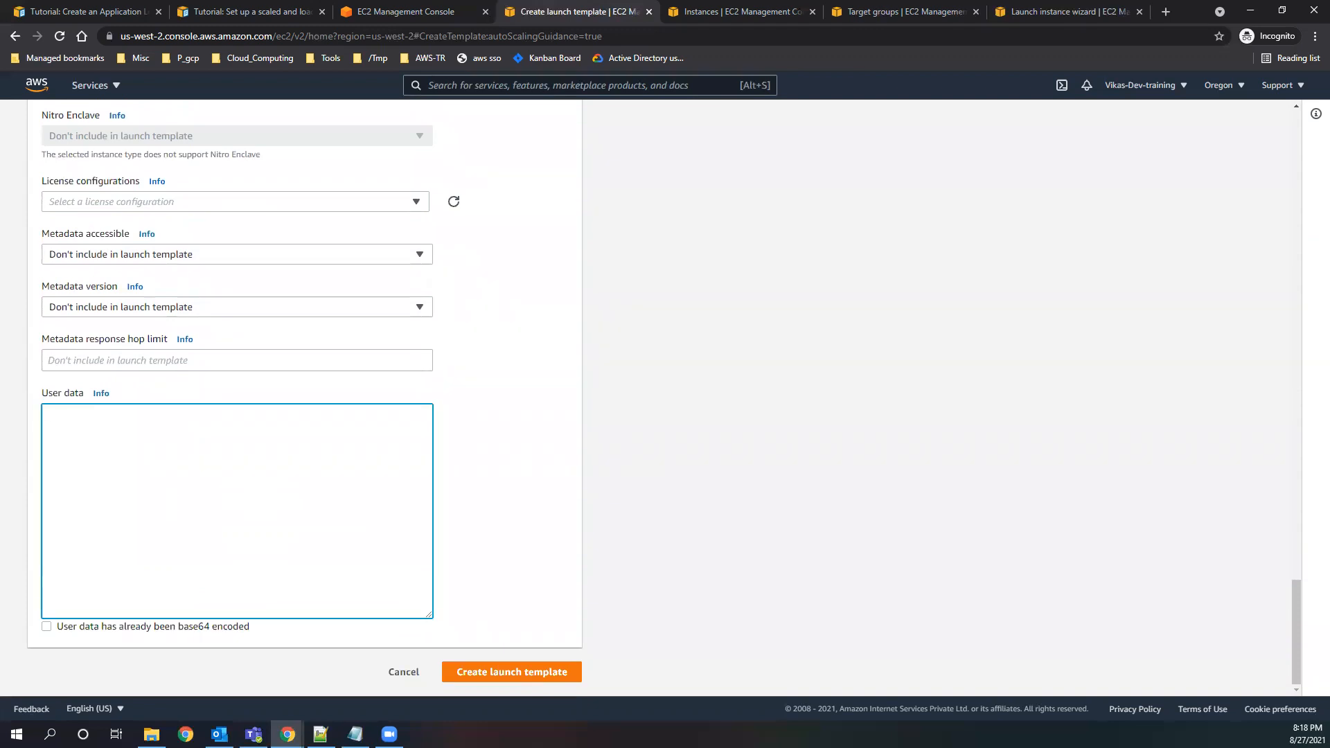
{"action": "key", "text": "alt+Tab"}
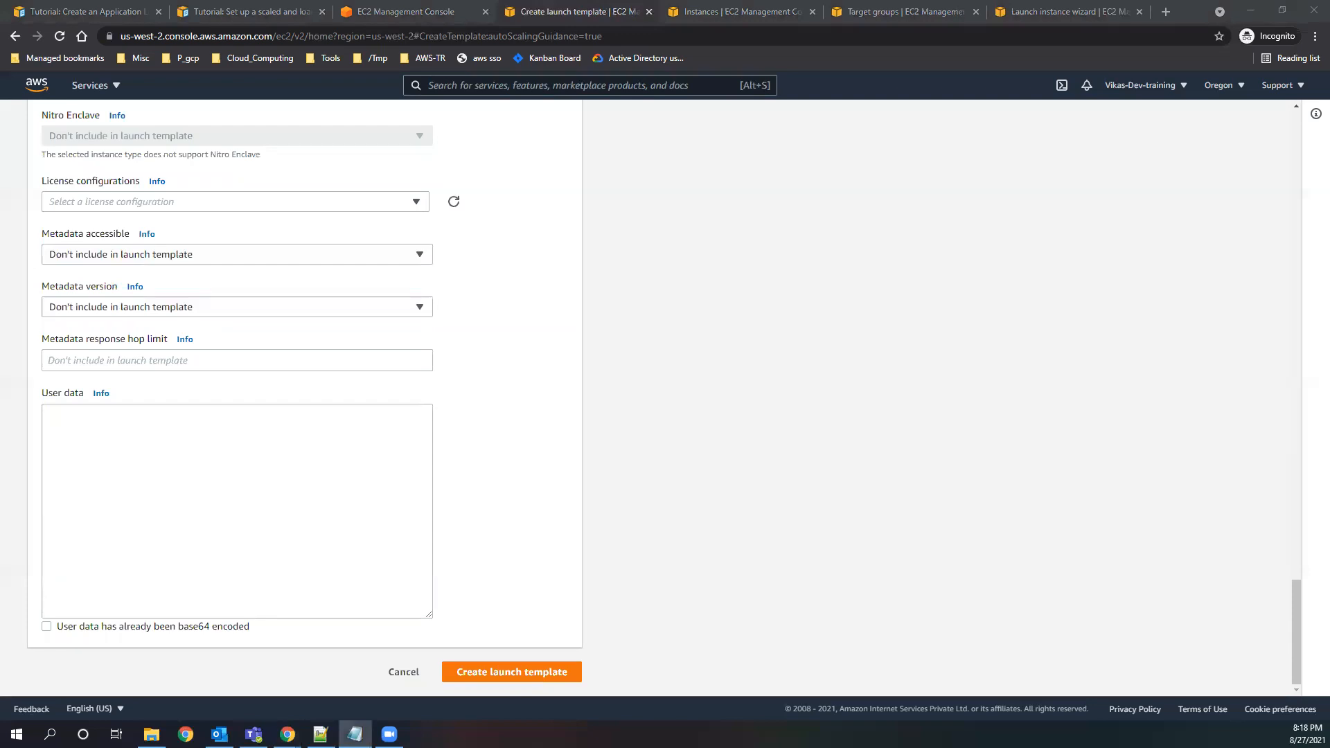
{"action": "key", "text": "alt+Tab"}
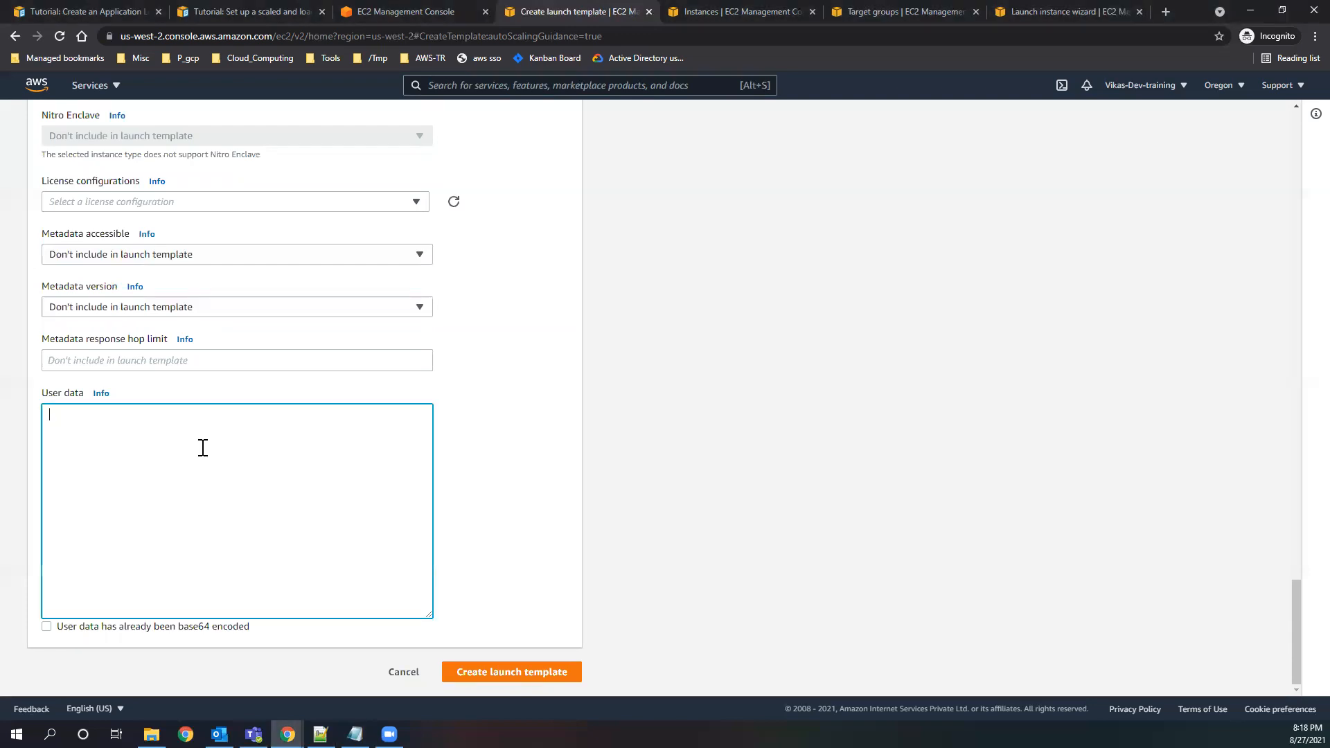
{"action": "type", "text": "#!/bin/bash sudo su yum update -y  yum install httpd -y  systemctl start httpd  chkconfig httpd on  curl http://169.254.169.254/latest/meta-data/public-ipv4 > /var/www/html/index.html echo \"**********************\" >> /var/www/html/index.html echo \"TEST_webpage\" >> /var/www/html/index.html"}
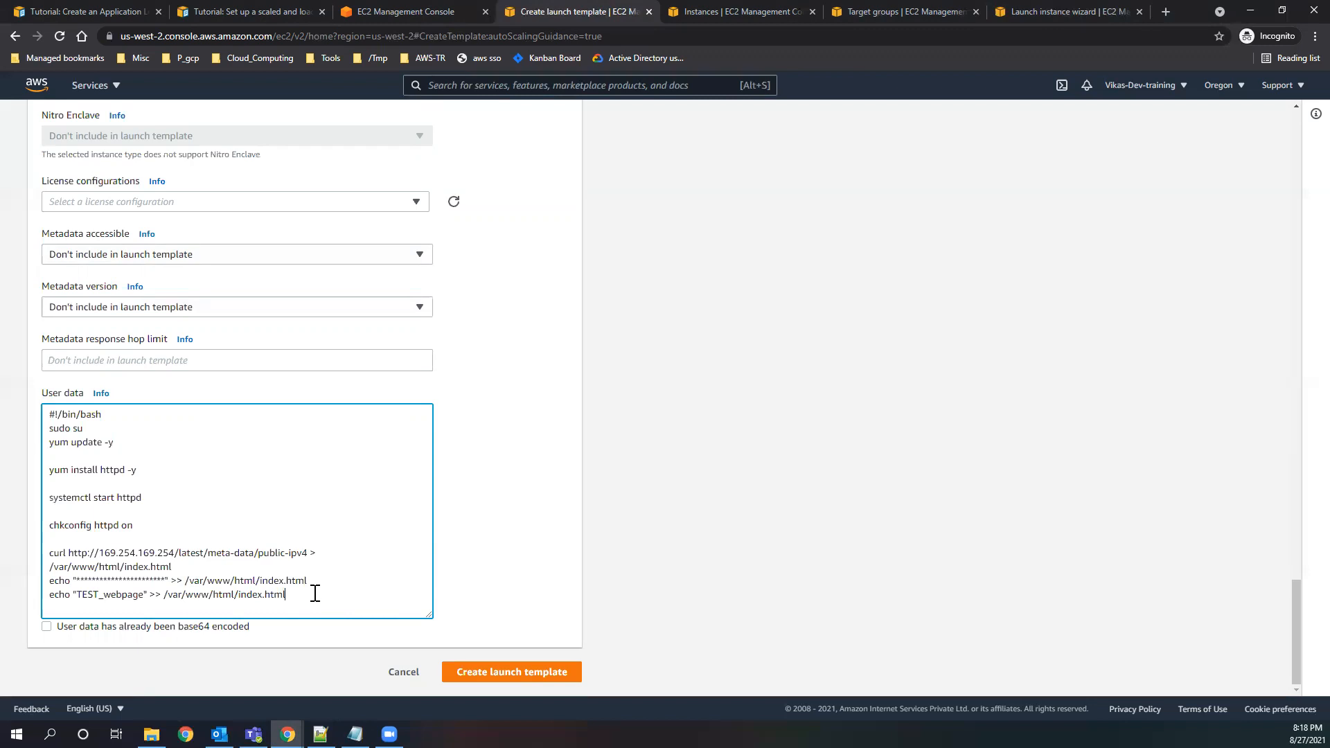
{"action": "left_click", "coordinate": [166, 582]}
{"action": "key", "text": "shift+Home"}
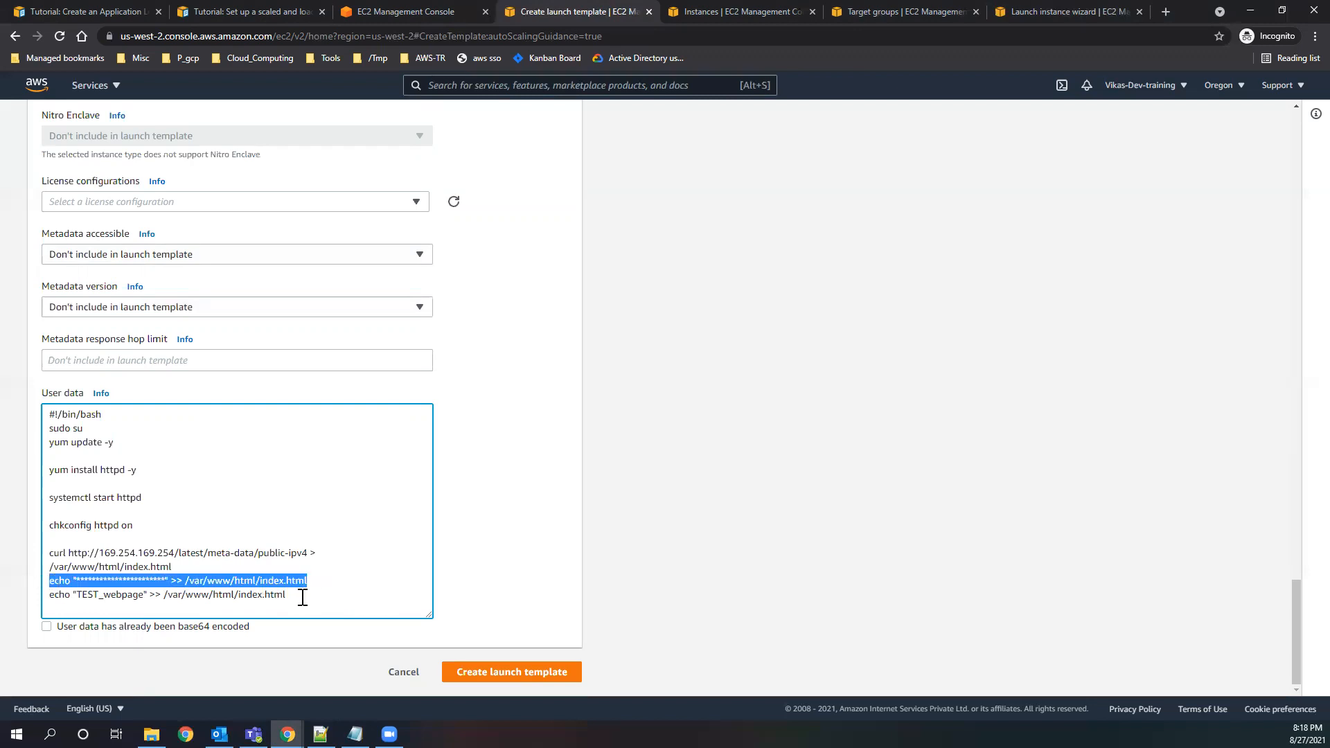
{"action": "left_click", "coordinate": [167, 580]}
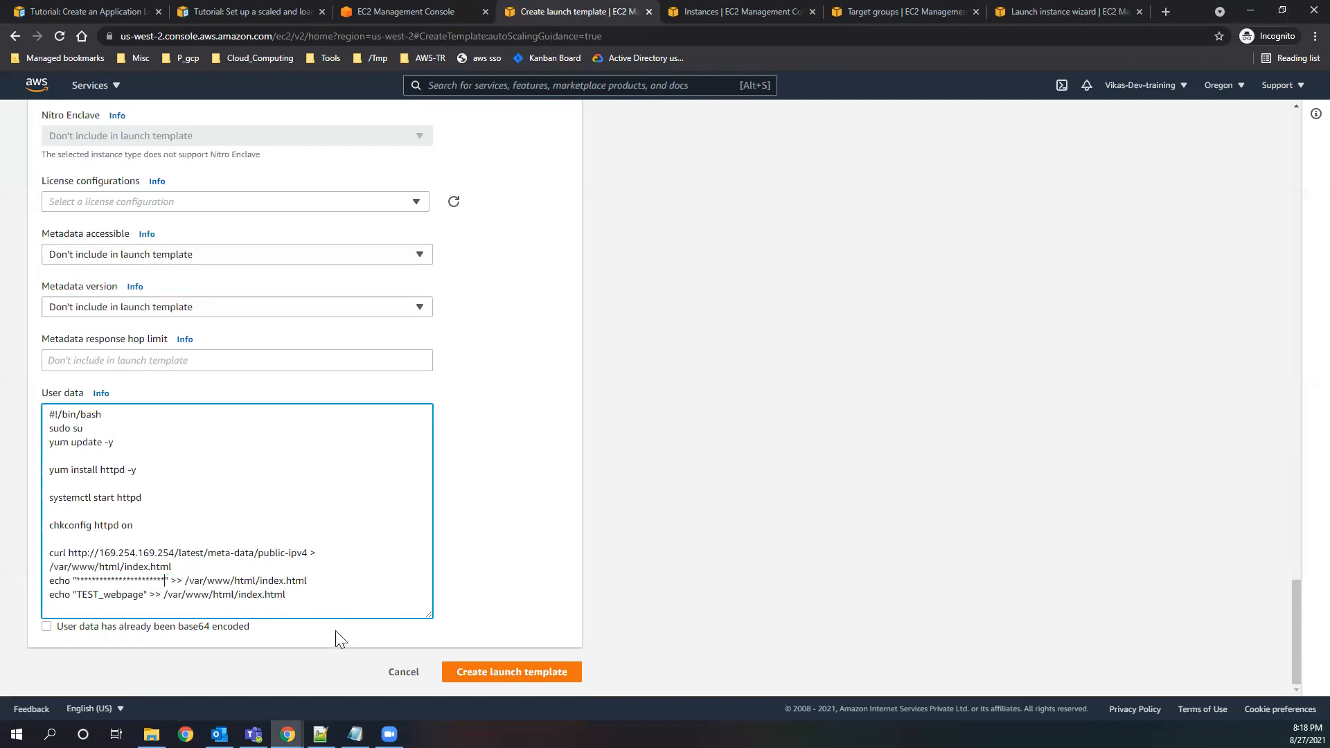
Create the launch template and expand the actions log of its creation.
{"action": "left_click", "coordinate": [335, 580]}
{"action": "left_click", "coordinate": [498, 671]}
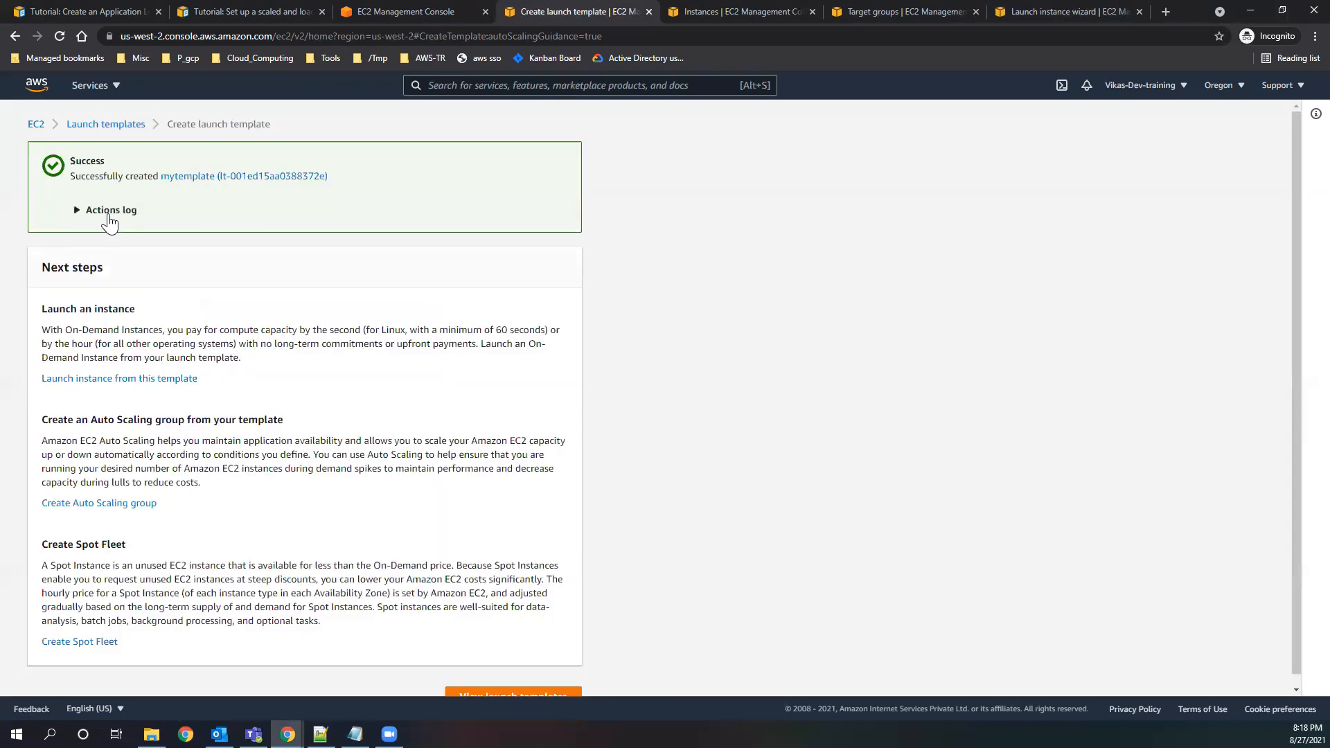
{"action": "left_click", "coordinate": [109, 211]}
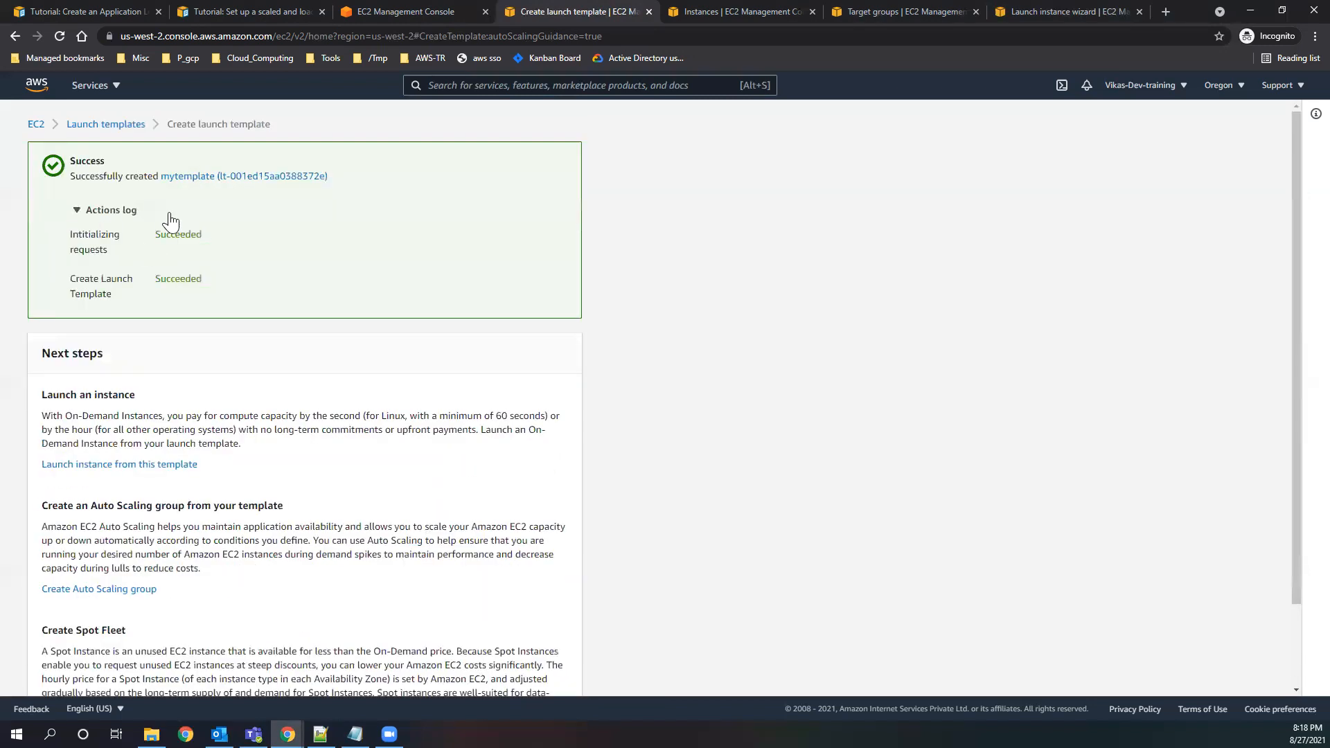
Return to the Auto Scaling group setup, choose mytemplate as the launch template, review its instance details, and continue to the settings.
{"action": "left_click", "coordinate": [421, 14]}
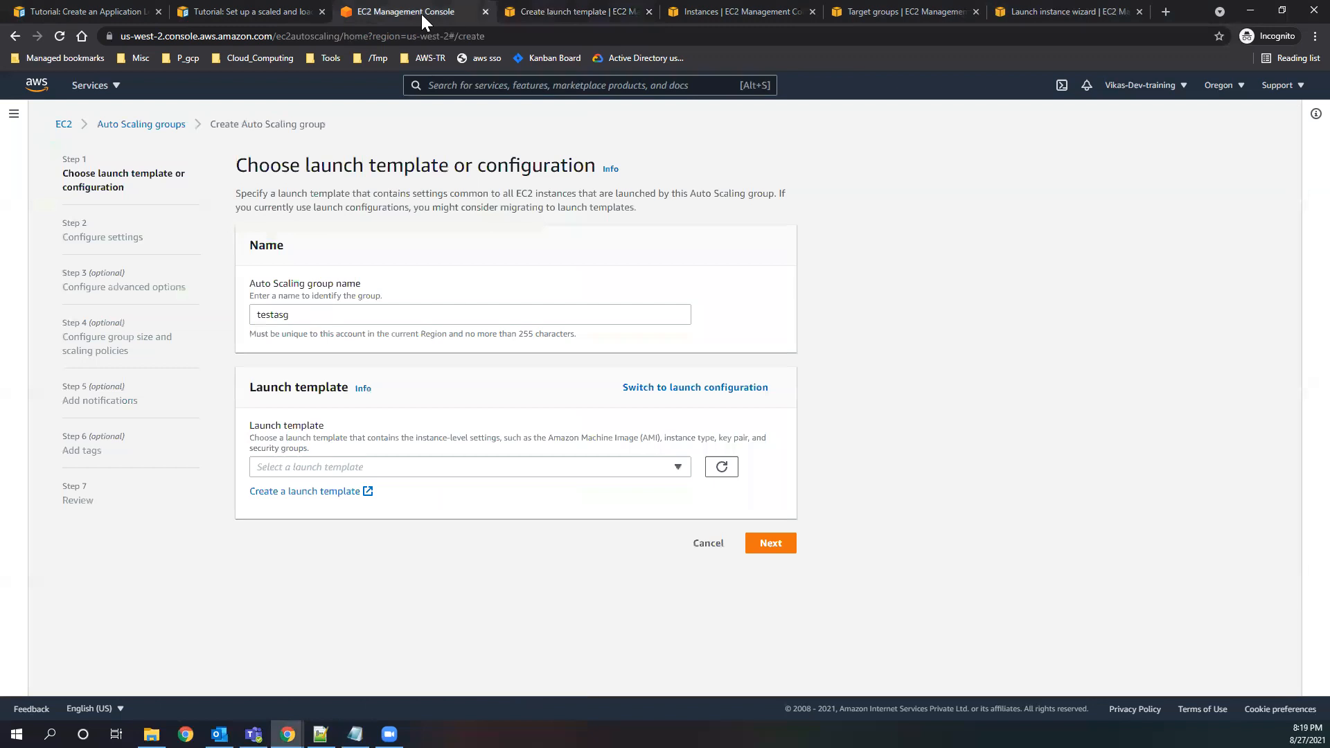
{"action": "left_click", "coordinate": [677, 474]}
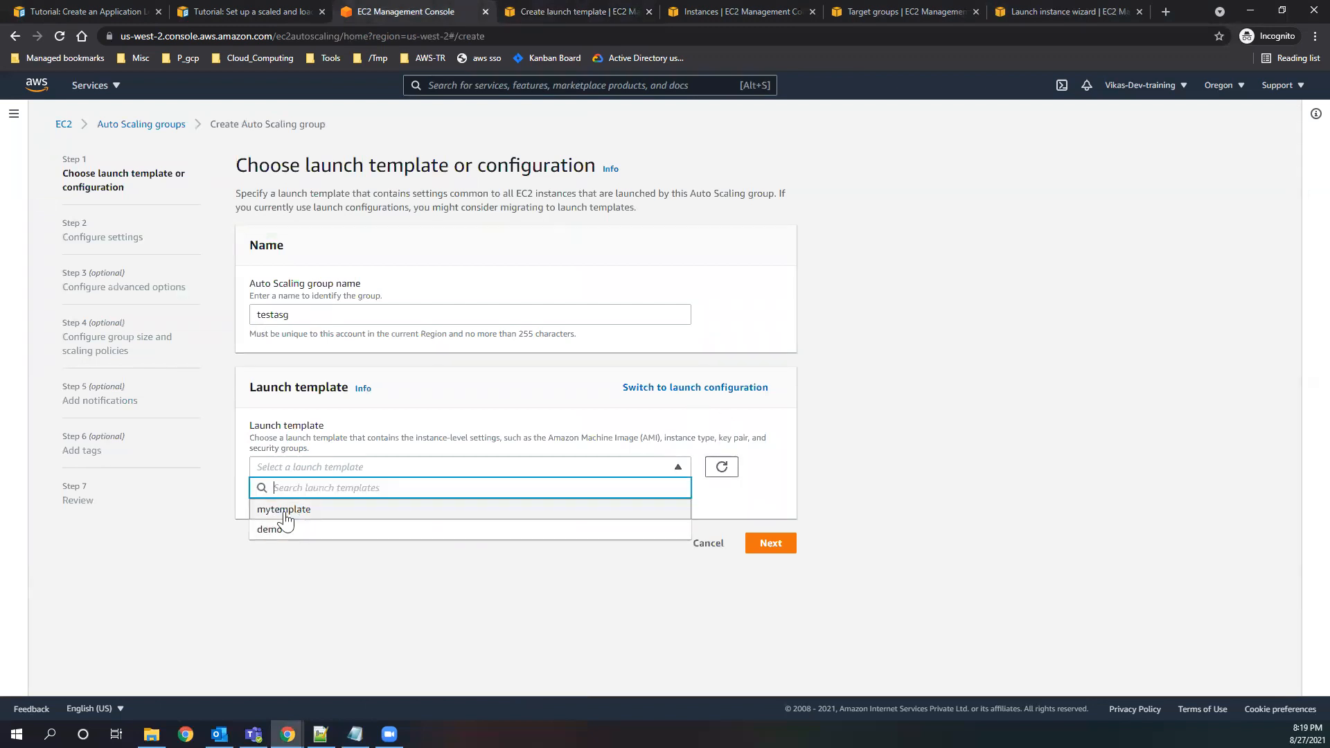
{"action": "left_click", "coordinate": [308, 511]}
{"action": "scroll", "coordinate": [688, 548], "scroll_direction": "down", "scroll_amount": 3}
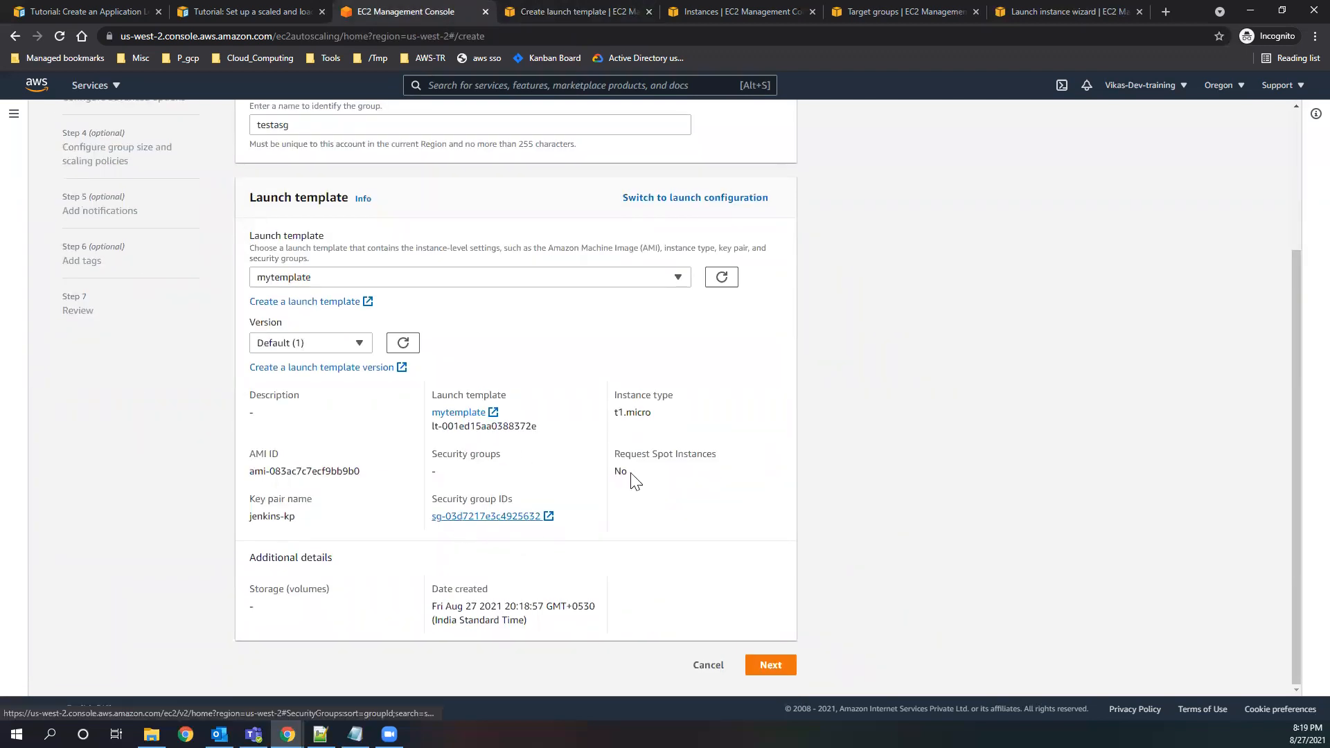
{"action": "left_click_drag", "start_coordinate": [658, 413], "coordinate": [613, 414]}
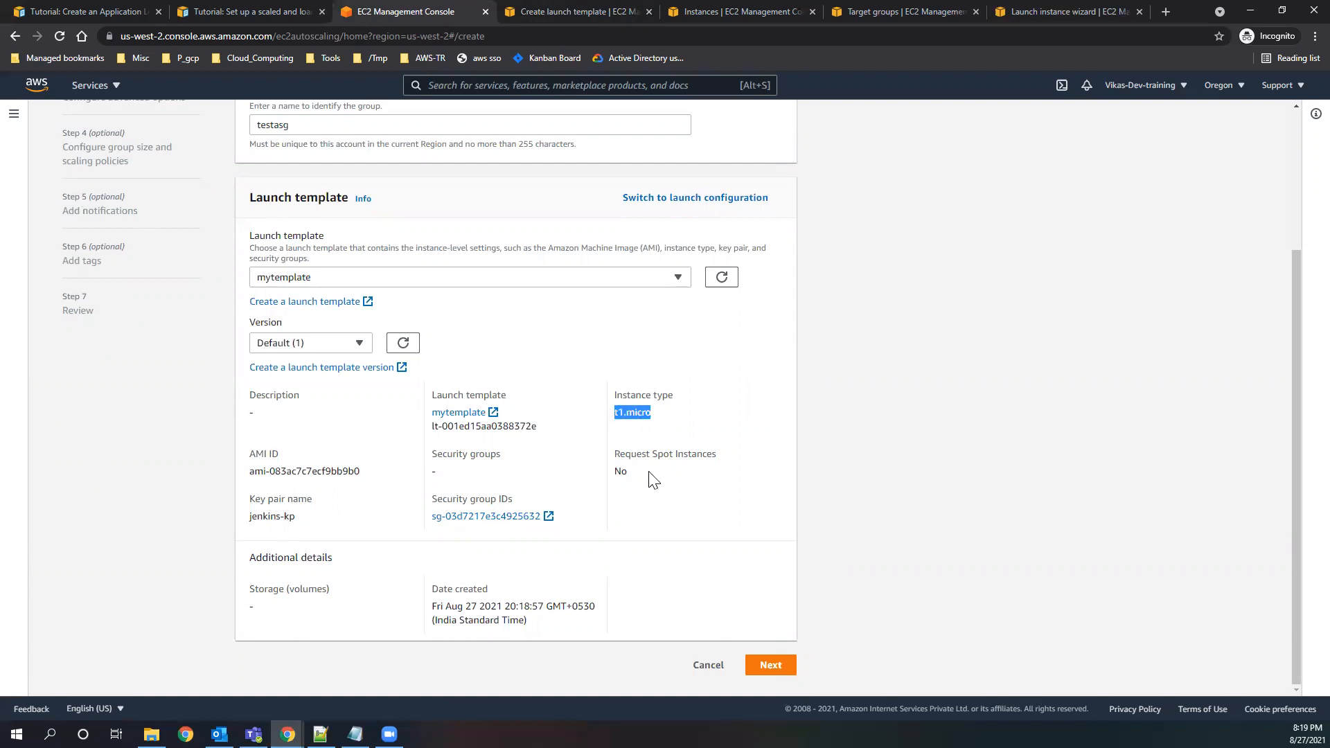
{"action": "left_click_drag", "start_coordinate": [650, 475], "coordinate": [609, 463]}
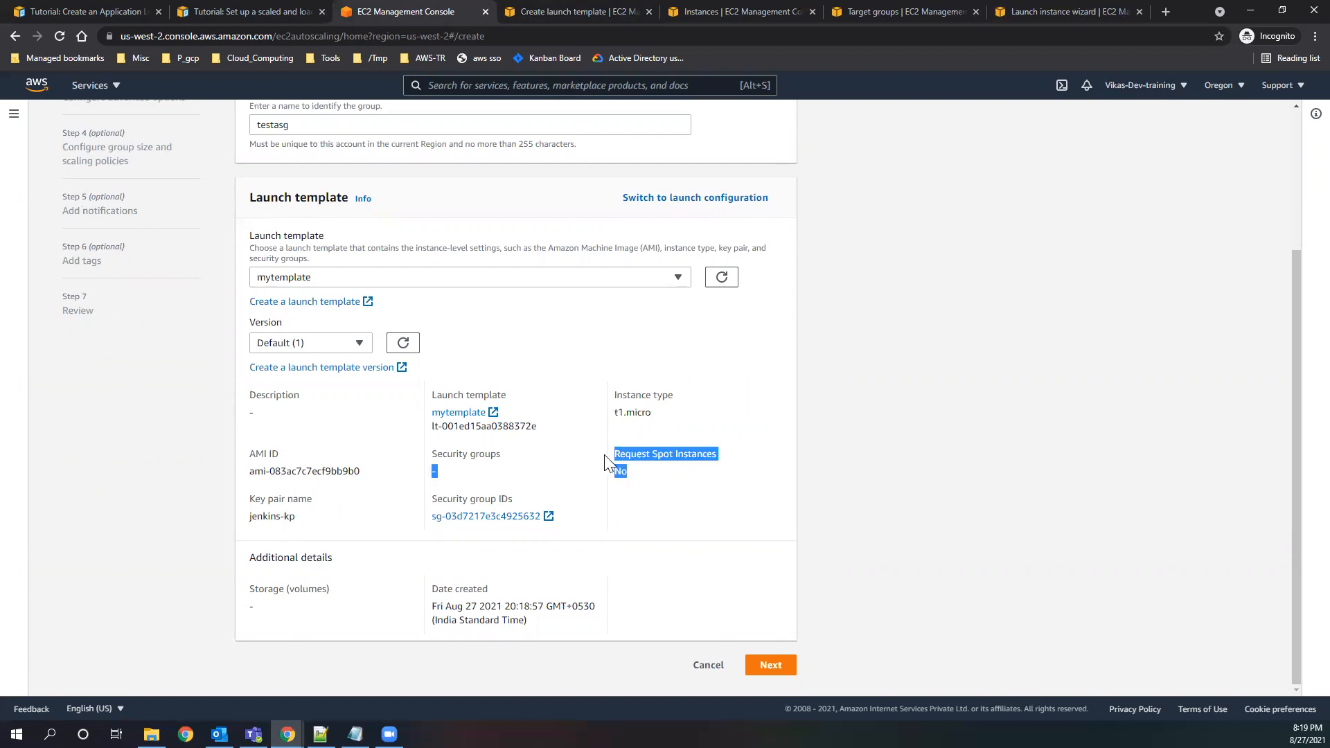
{"action": "left_click", "coordinate": [765, 665]}
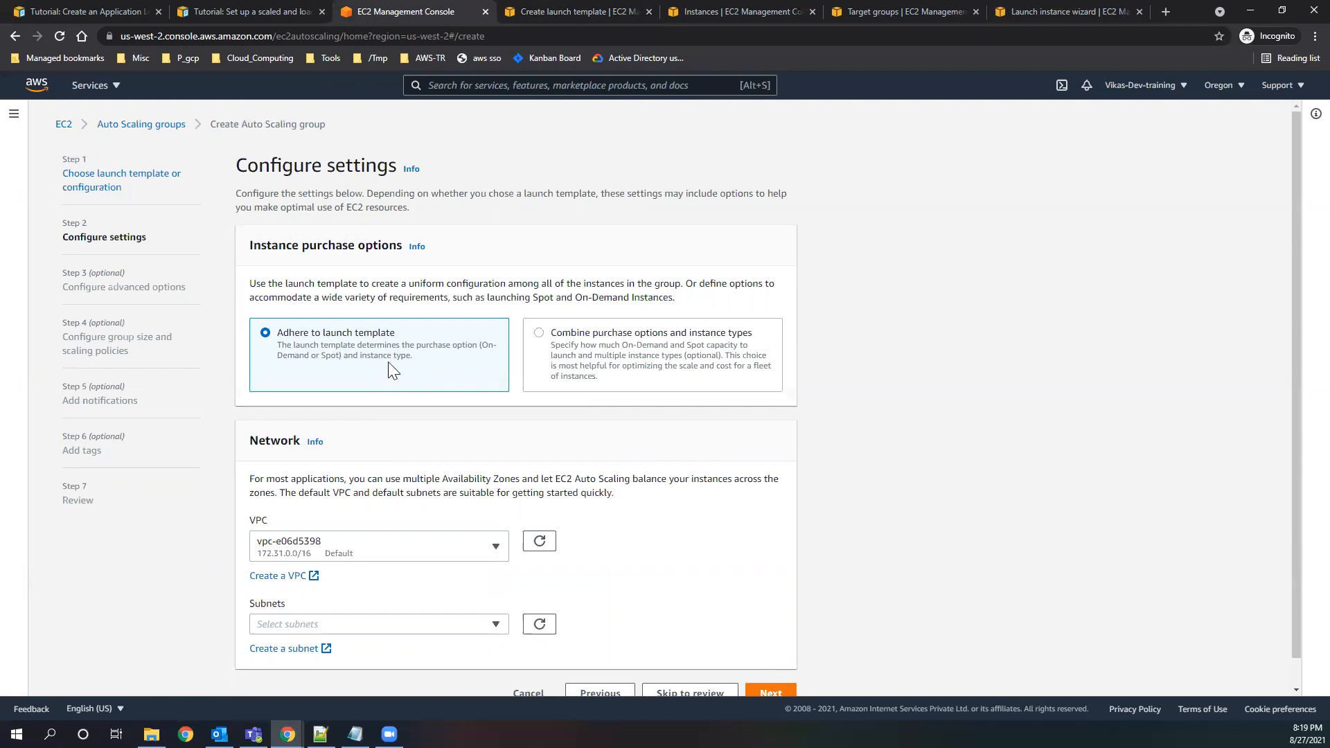
Compare the purchase options by trying the combined option, examine its On-Demand and Spot percentages, and return to Adhere to launch template.
{"action": "left_click_drag", "start_coordinate": [283, 348], "coordinate": [413, 354]}
{"action": "left_click", "coordinate": [418, 359]}
{"action": "left_click", "coordinate": [541, 335]}
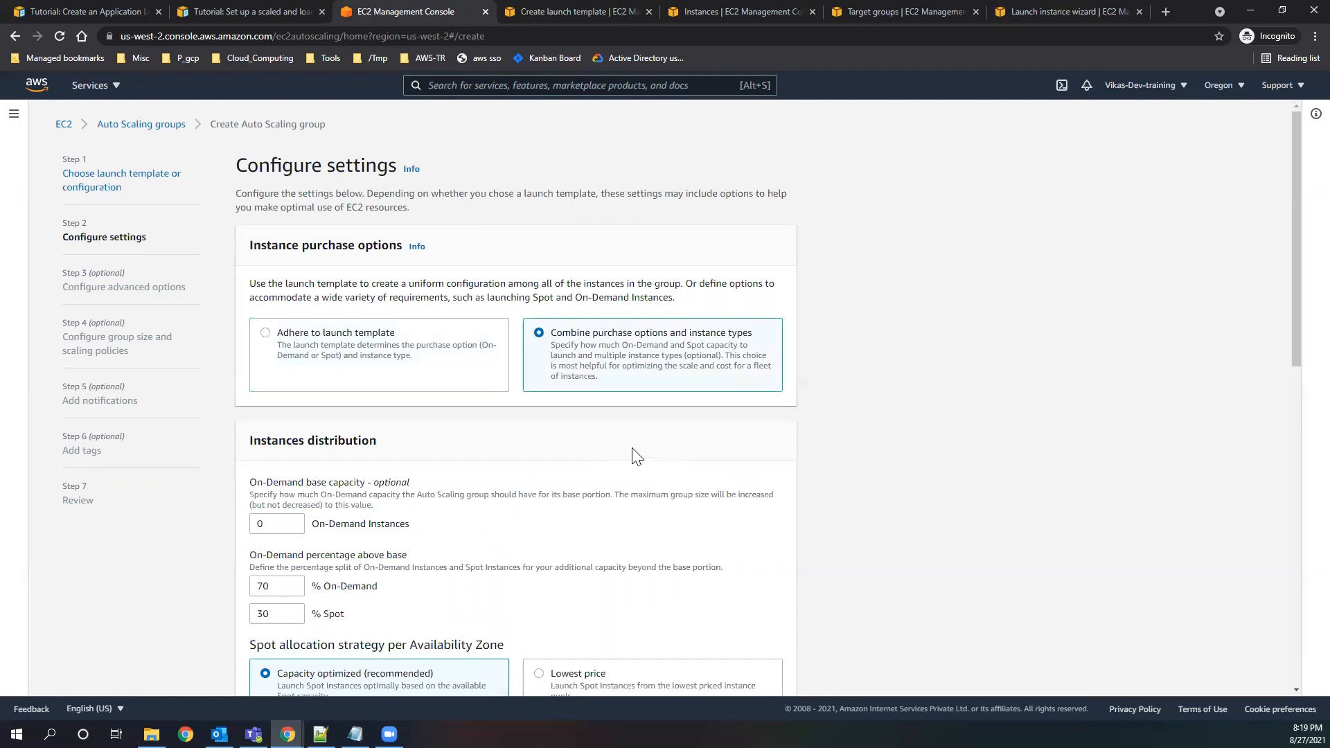
{"action": "scroll", "coordinate": [560, 409], "scroll_direction": "down", "scroll_amount": 1}
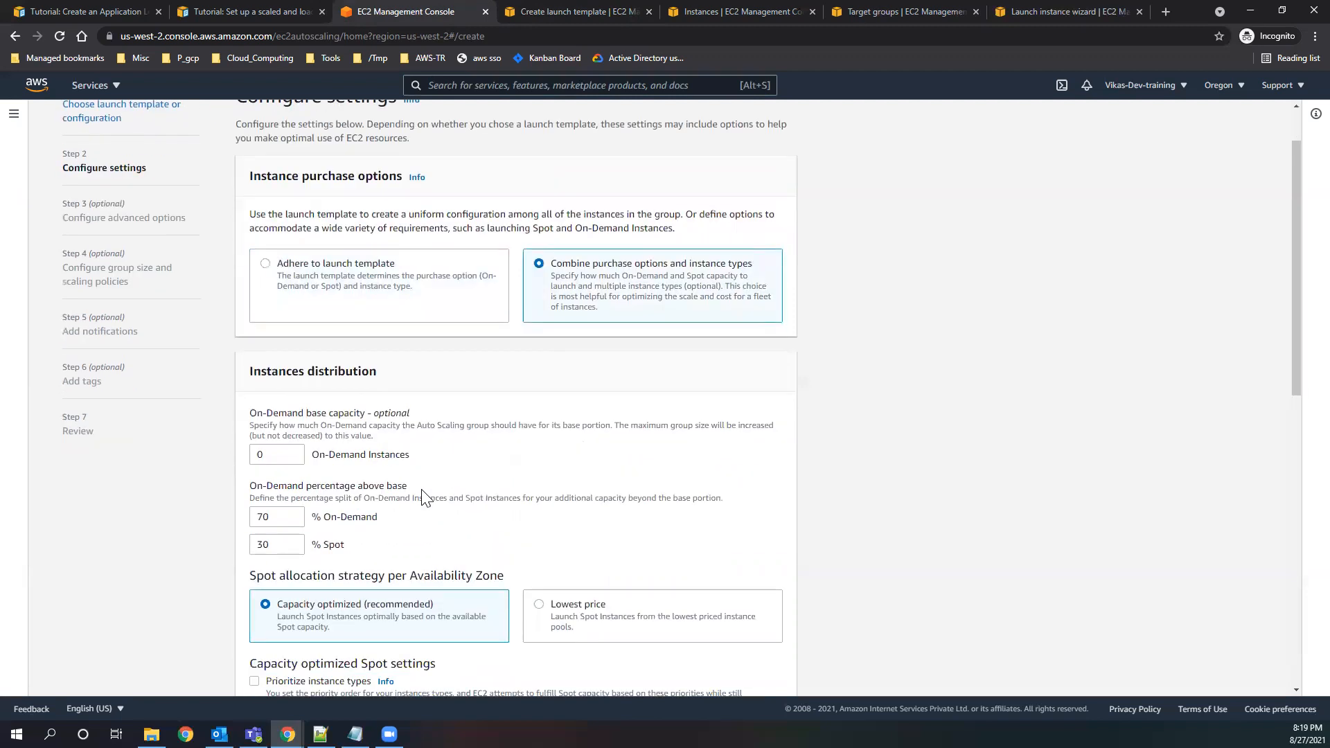
{"action": "double_click", "coordinate": [280, 519]}
{"action": "triple_click", "coordinate": [351, 517]}
{"action": "double_click", "coordinate": [276, 545]}
{"action": "double_click", "coordinate": [333, 545]}
{"action": "left_click", "coordinate": [266, 264]}
{"action": "left_click_drag", "start_coordinate": [311, 306], "coordinate": [412, 300]}
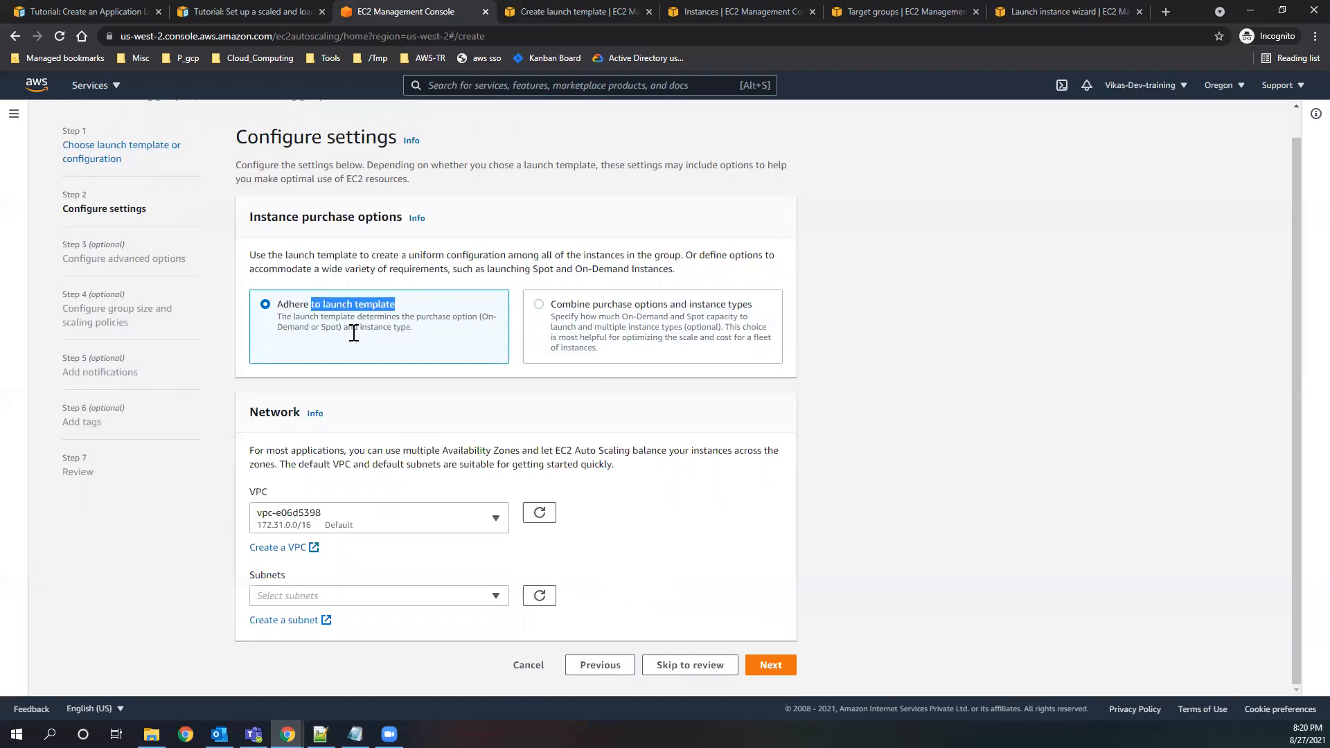
{"action": "left_click_drag", "start_coordinate": [340, 329], "coordinate": [279, 317]}
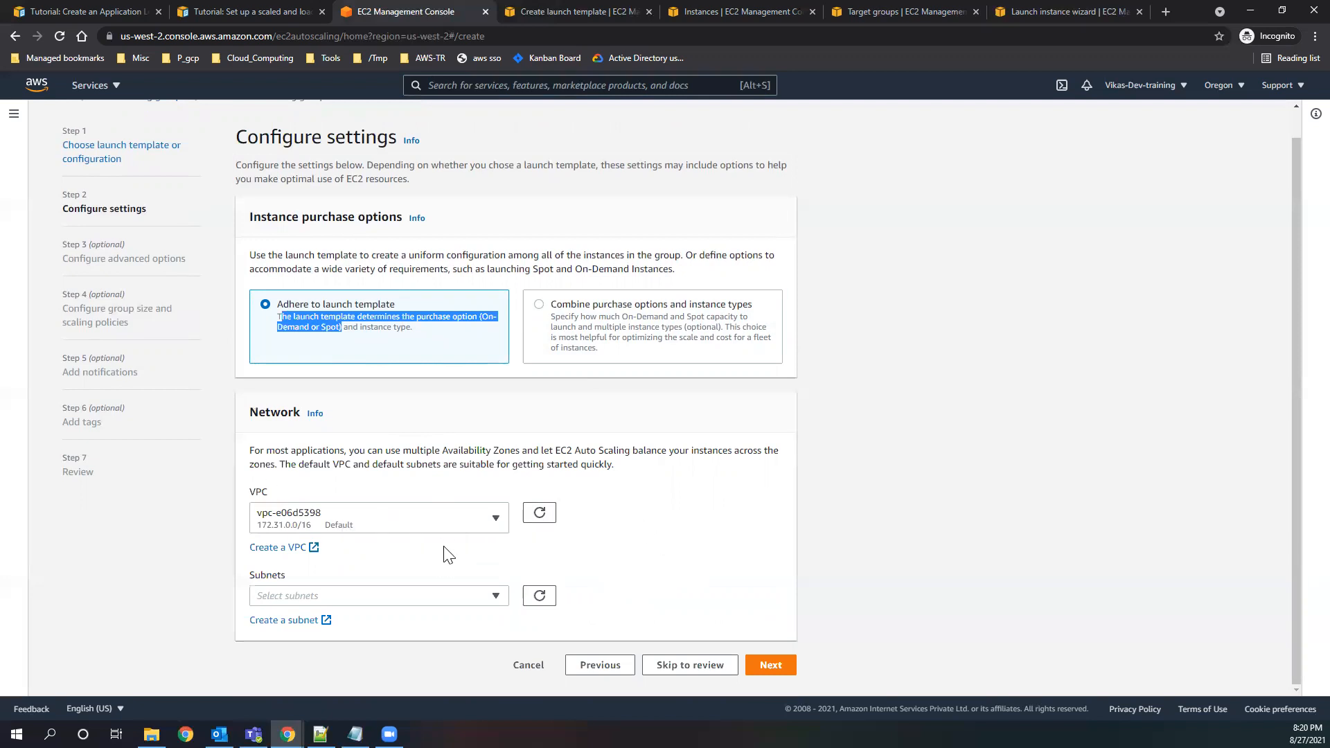
Add the default VPC's four subnets, in us-west-2a, us-west-2b, us-west-2c and us-west-2d, to the Auto Scaling group's network.
{"action": "left_click", "coordinate": [484, 602]}
{"action": "left_click", "coordinate": [405, 489]}
{"action": "scroll", "coordinate": [512, 624], "scroll_direction": "down", "scroll_amount": 1}
{"action": "left_click", "coordinate": [392, 472]}
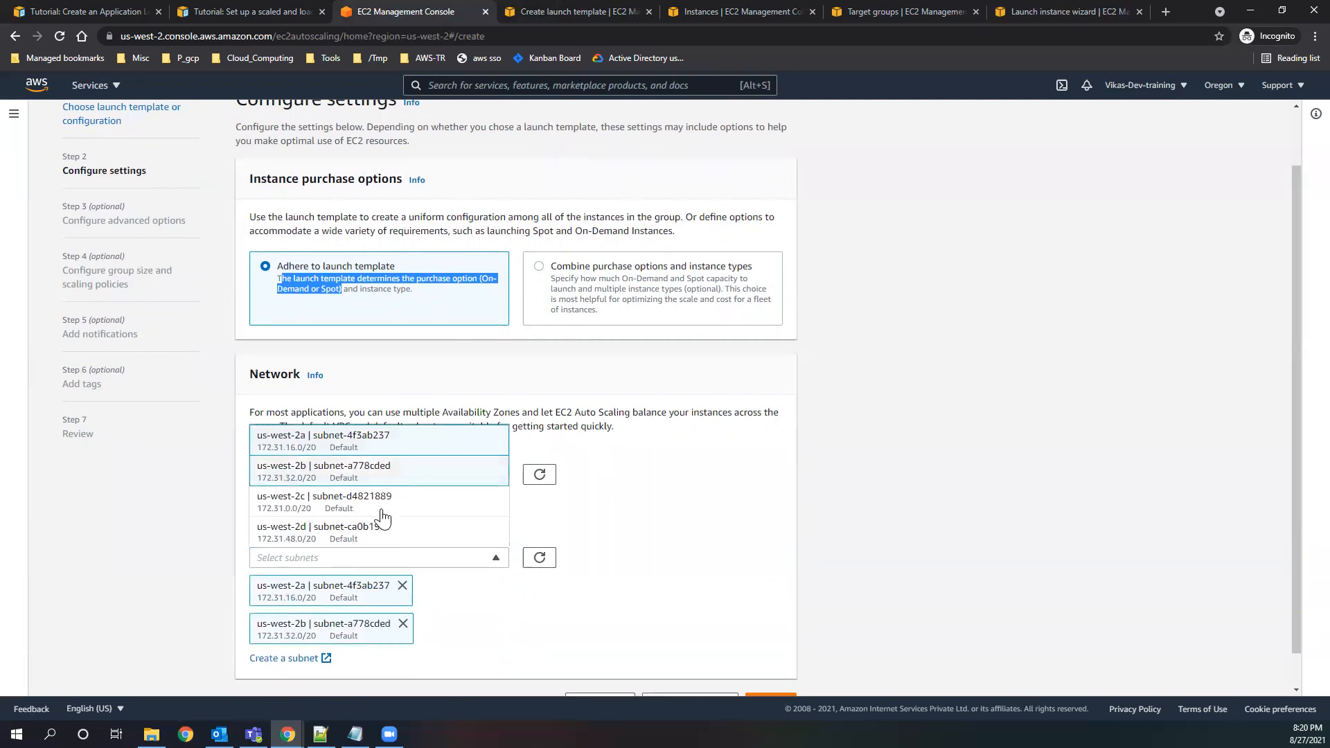
{"action": "left_click", "coordinate": [383, 518]}
{"action": "left_click", "coordinate": [380, 531]}
{"action": "left_click", "coordinate": [669, 557]}
{"action": "scroll", "coordinate": [651, 561], "scroll_direction": "down", "scroll_amount": 2}
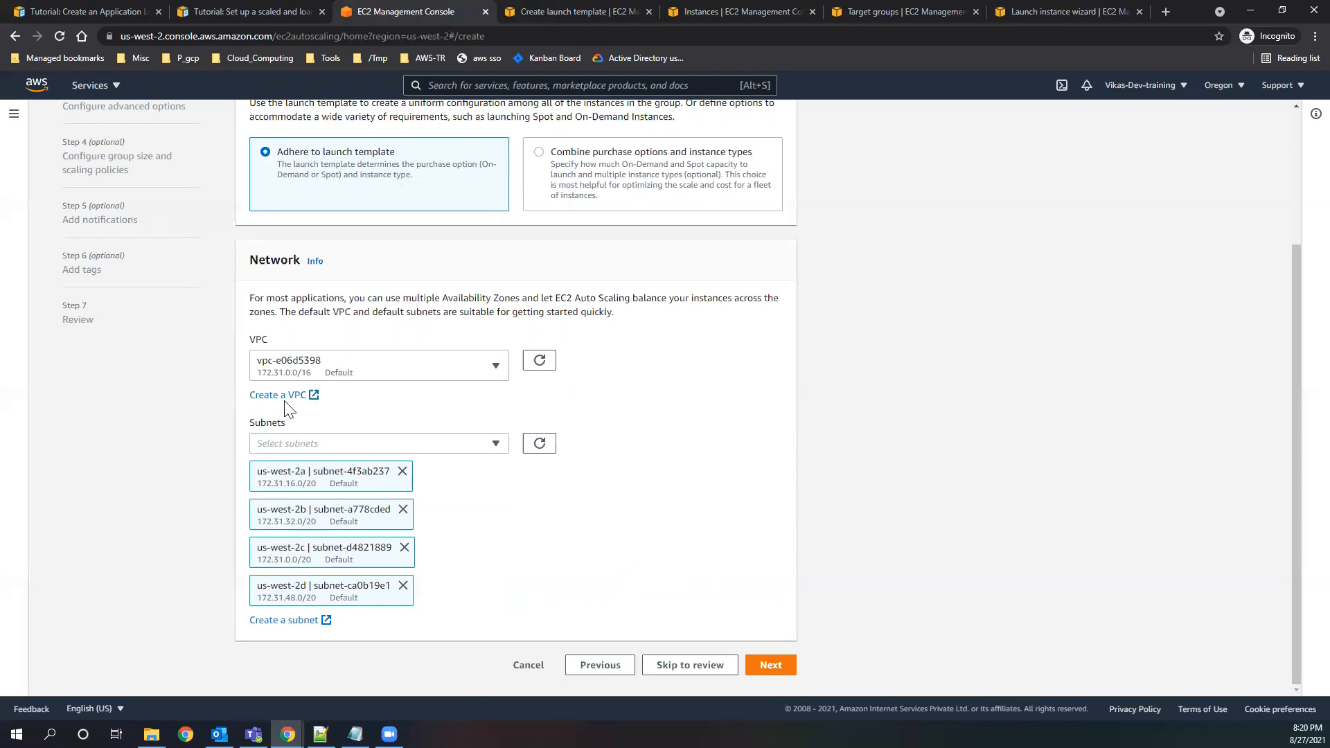
Continue to the advanced options, compare the load balancing choices, and attach the group to an existing load balancer.
{"action": "left_click", "coordinate": [775, 665]}
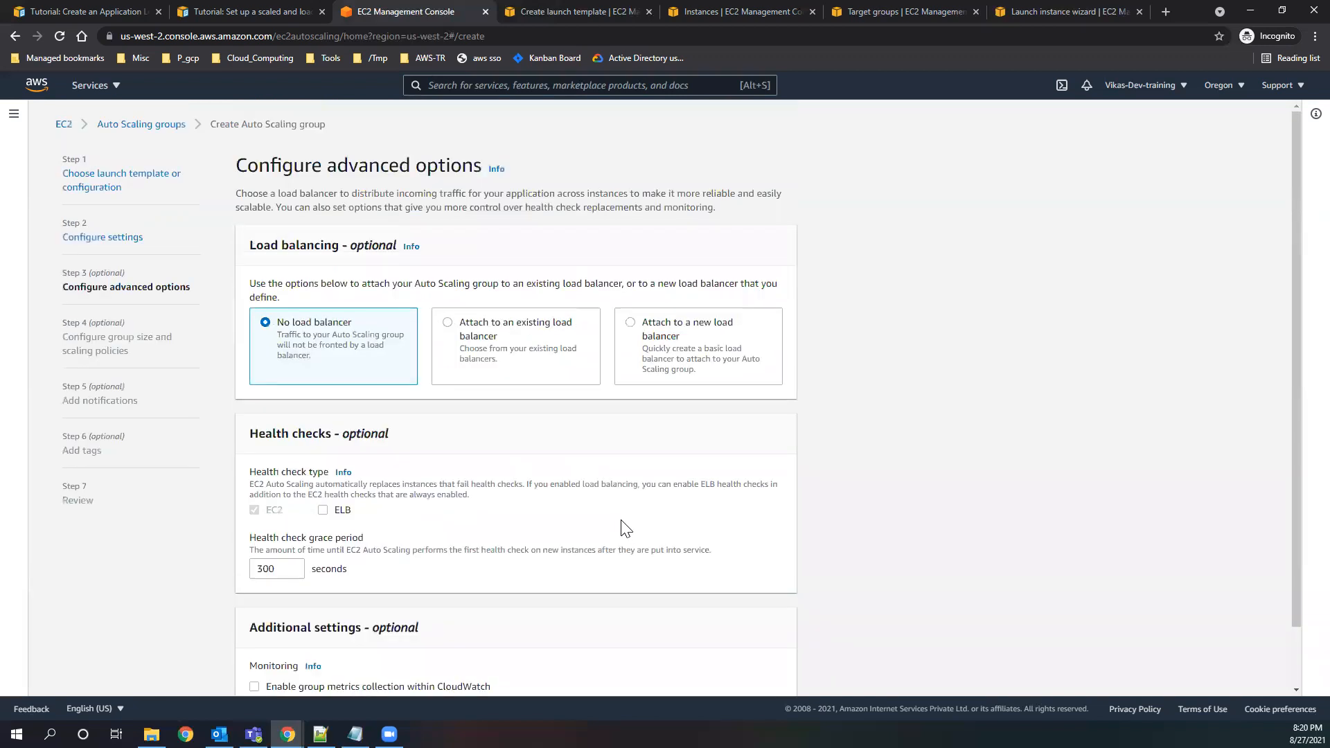
{"action": "scroll", "coordinate": [625, 528], "scroll_direction": "down", "scroll_amount": 2}
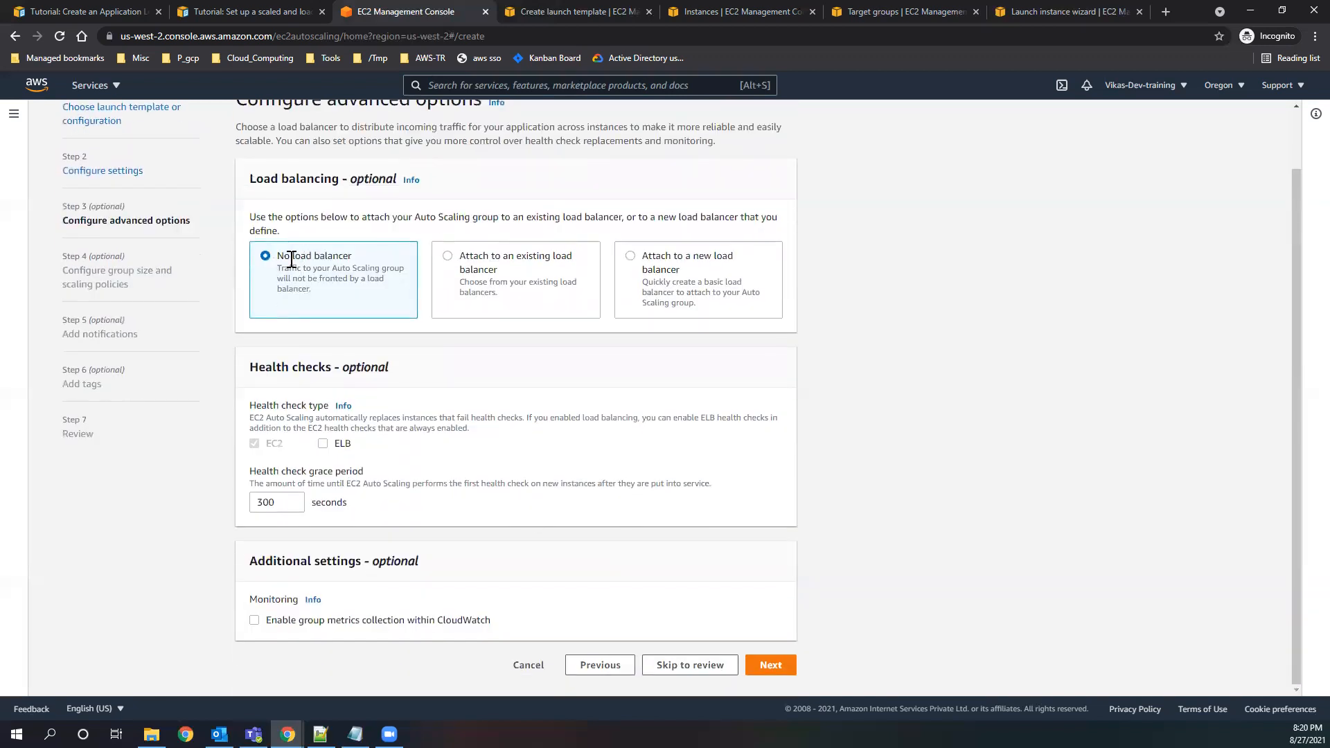
{"action": "left_click_drag", "start_coordinate": [500, 277], "coordinate": [452, 257]}
{"action": "scroll", "coordinate": [525, 379], "scroll_direction": "up", "scroll_amount": 2}
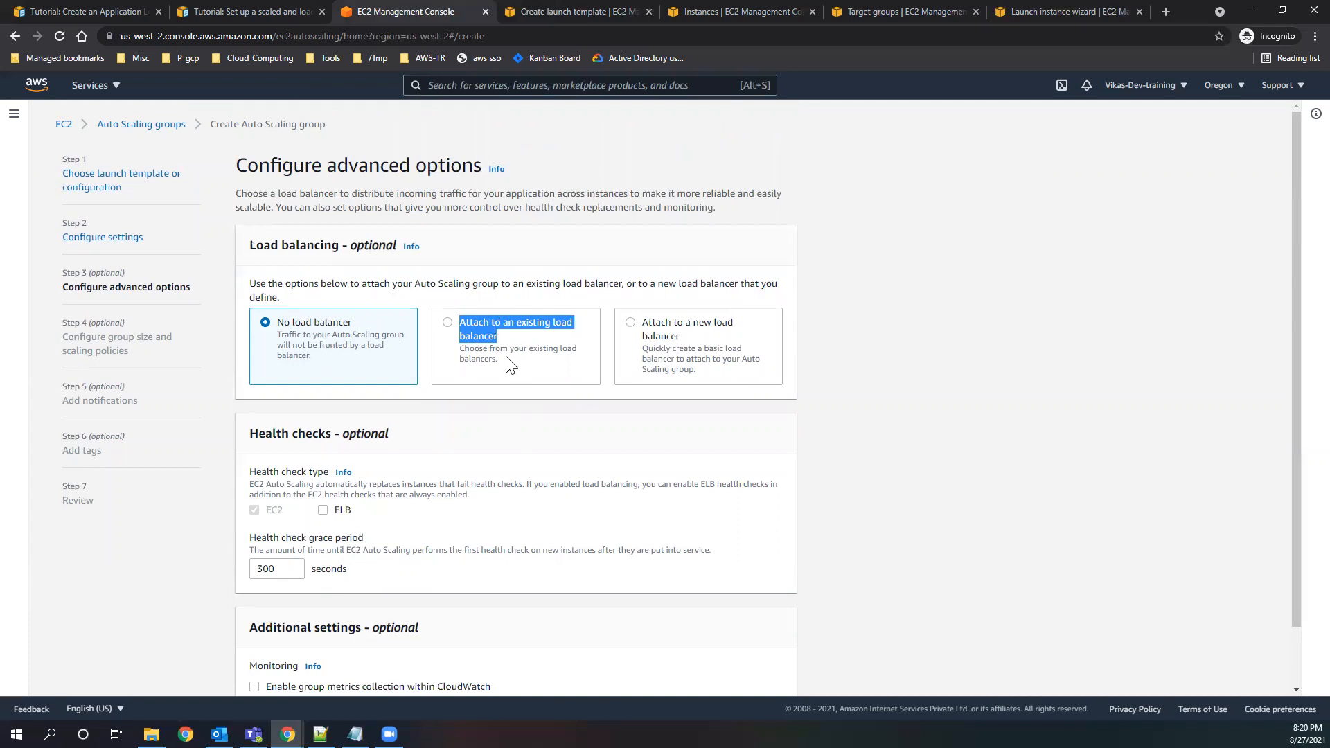
{"action": "left_click_drag", "start_coordinate": [680, 337], "coordinate": [646, 326]}
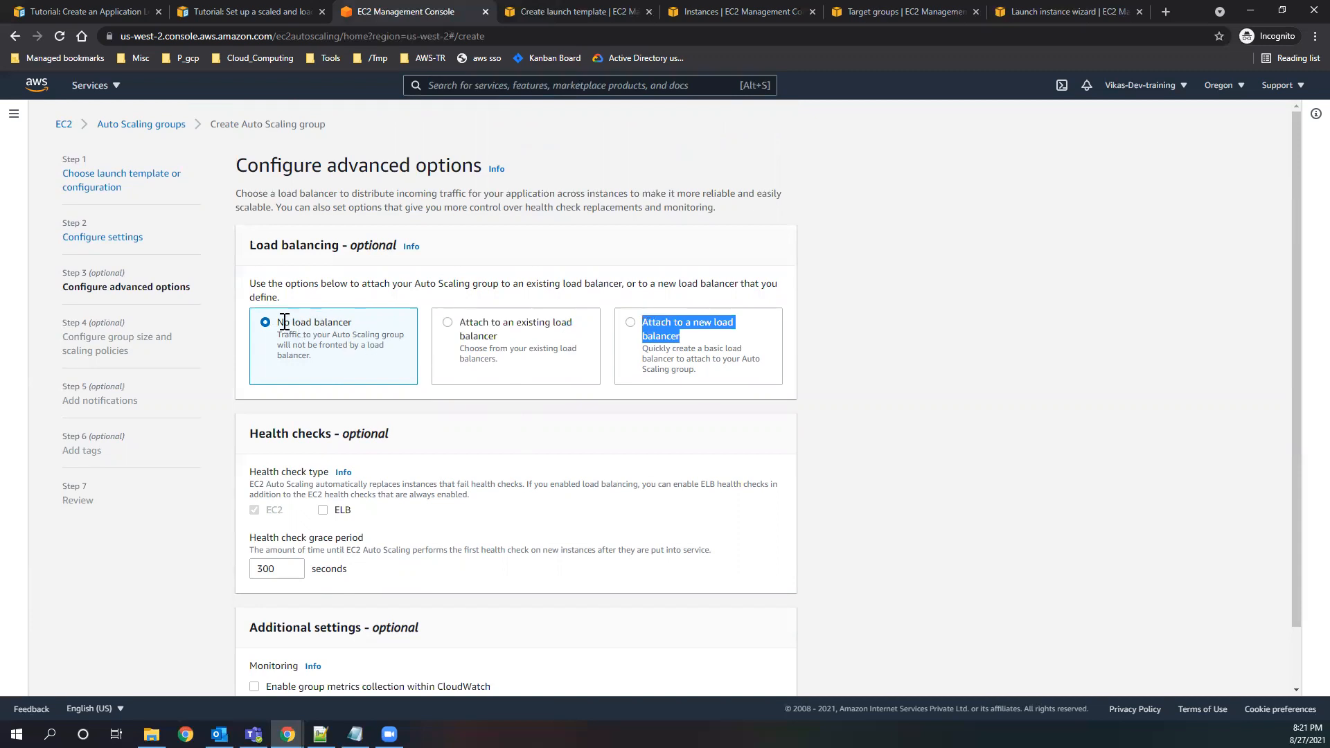
{"action": "left_click_drag", "start_coordinate": [284, 322], "coordinate": [349, 323]}
{"action": "left_click", "coordinate": [448, 323]}
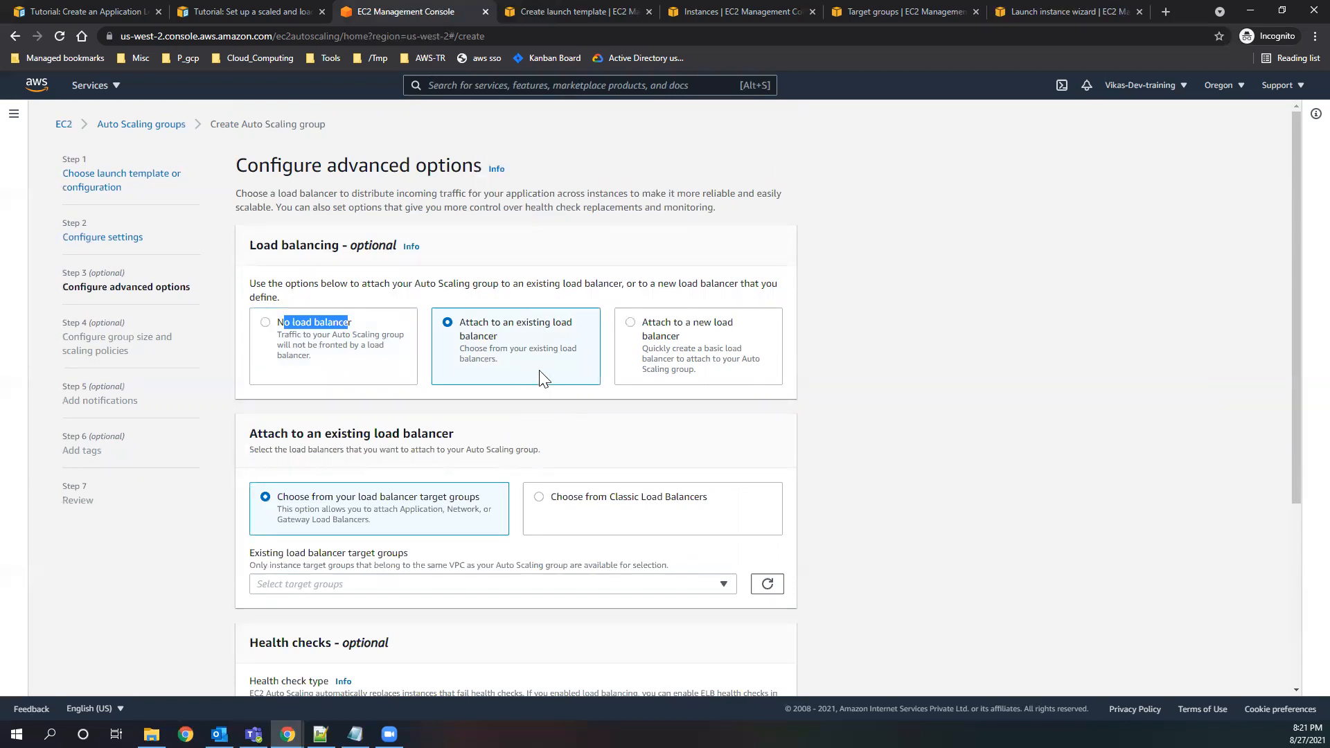
{"action": "left_click_drag", "start_coordinate": [458, 323], "coordinate": [503, 341]}
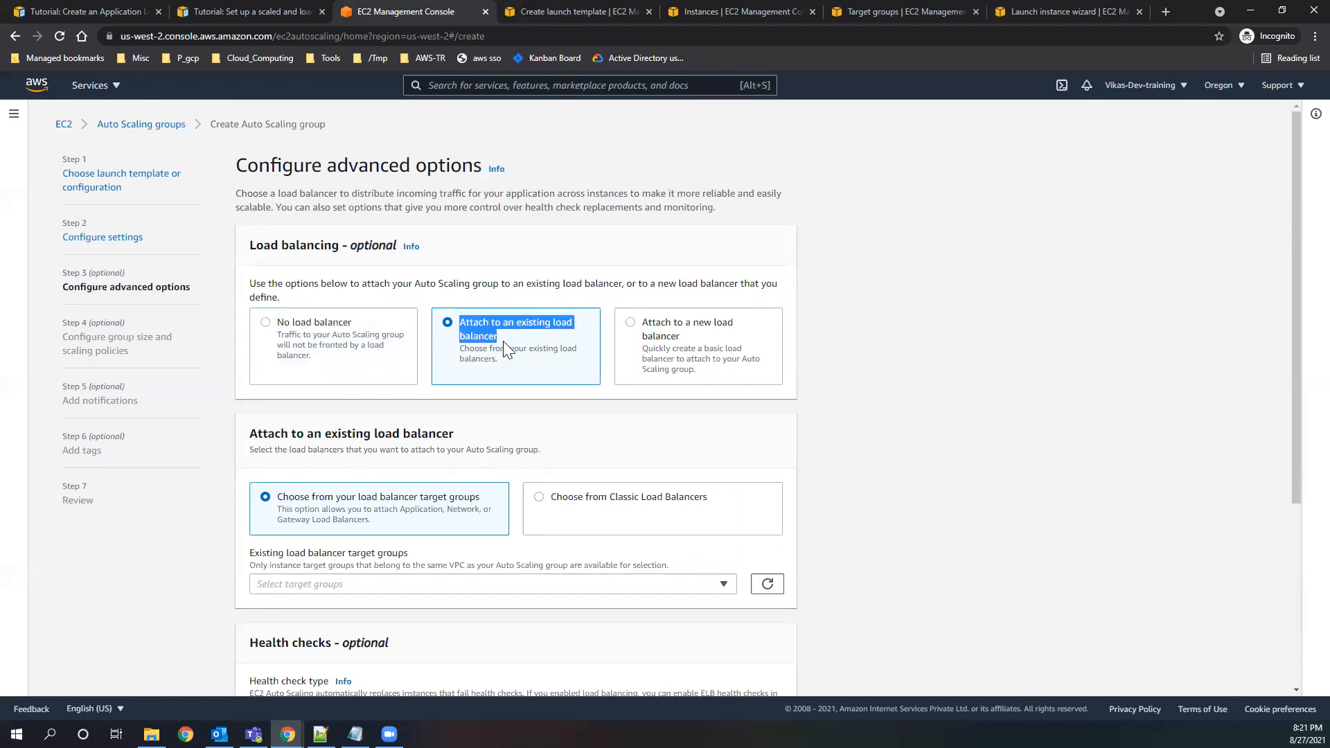
Add the target group test2 | HTTP of load balancer testALB from the existing load balancer target groups.
{"action": "scroll", "coordinate": [485, 381], "scroll_direction": "down", "scroll_amount": 2}
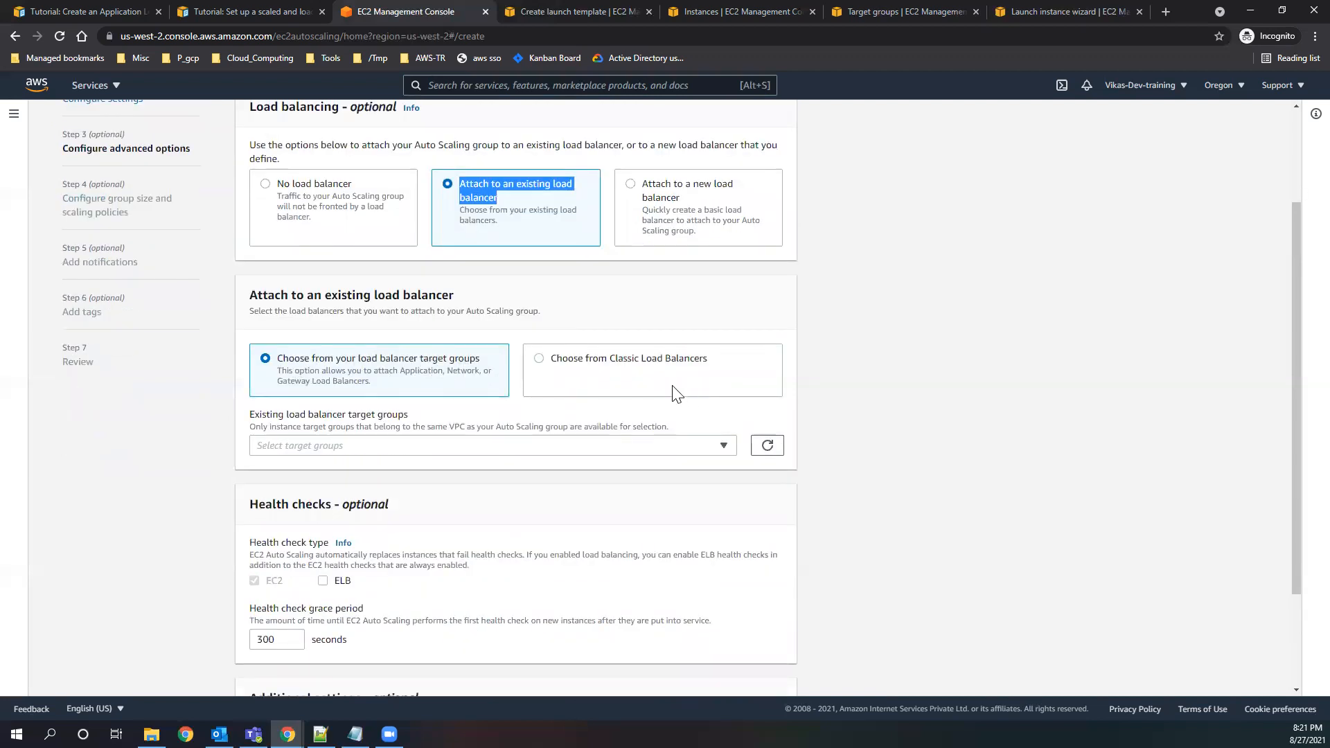
{"action": "left_click_drag", "start_coordinate": [609, 358], "coordinate": [552, 359]}
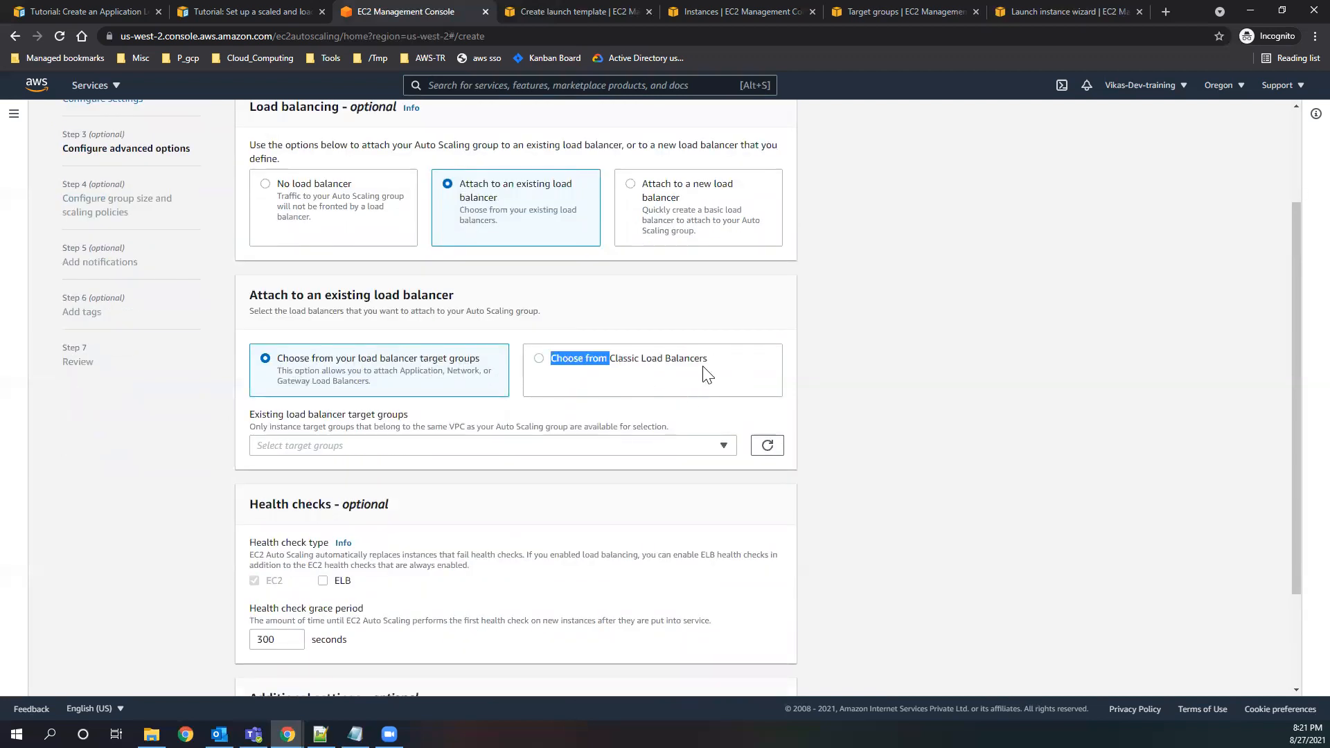
{"action": "left_click", "coordinate": [449, 453]}
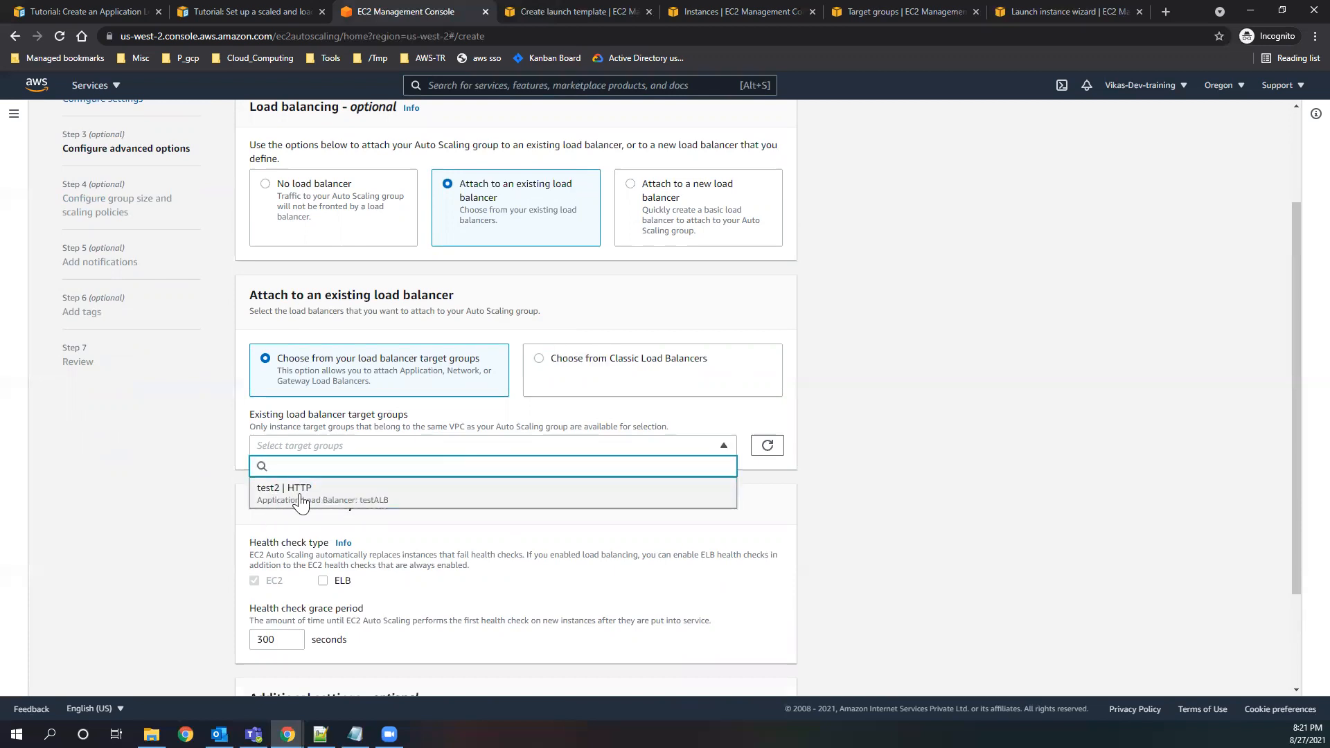
{"action": "left_click", "coordinate": [300, 493]}
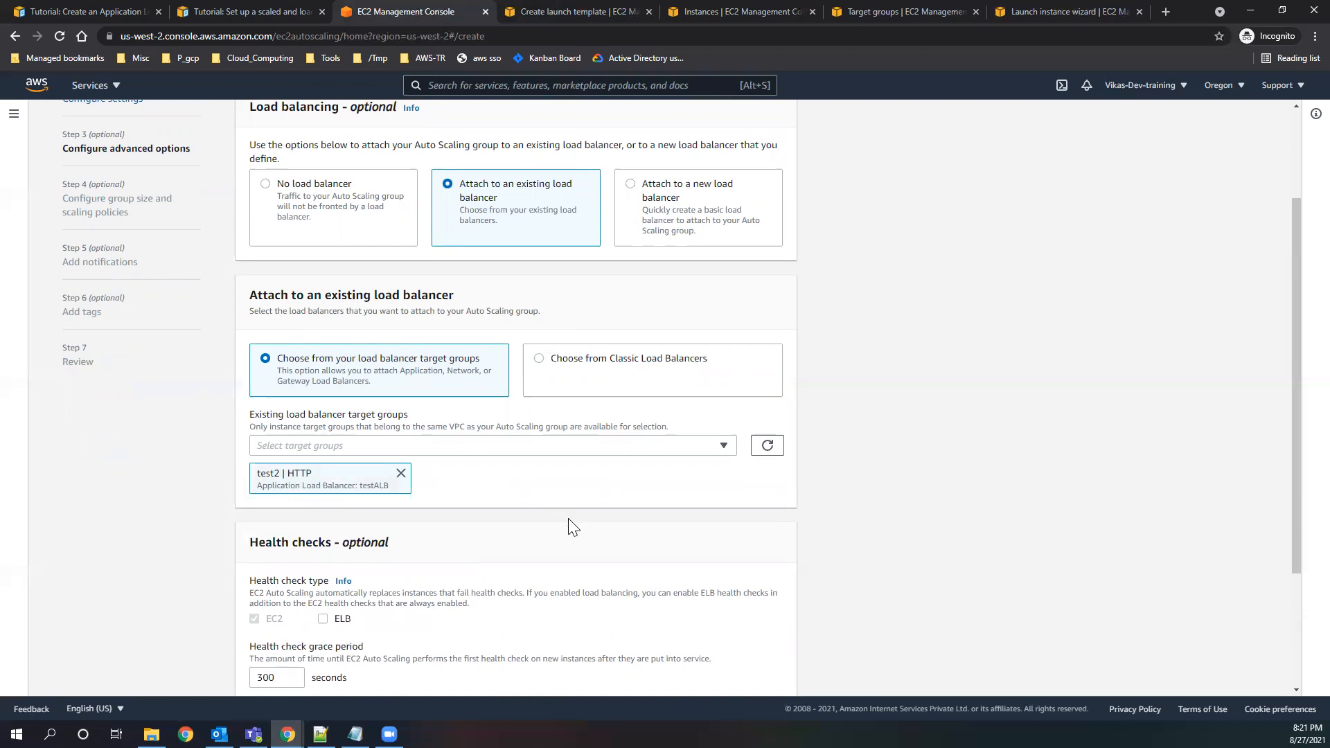
Read the health check type description and enable ELB health checks in addition to EC2.
{"action": "scroll", "coordinate": [573, 522], "scroll_direction": "down", "scroll_amount": 2}
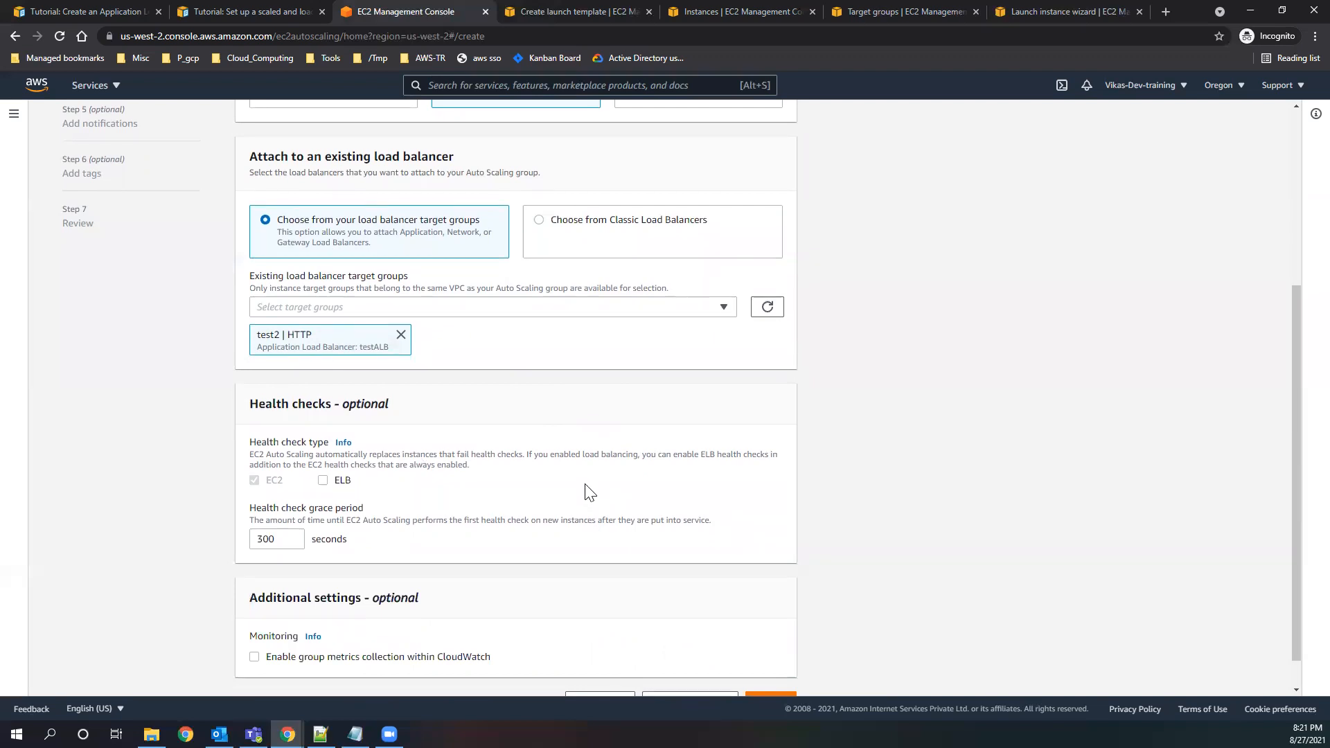
{"action": "scroll", "coordinate": [588, 490], "scroll_direction": "up", "scroll_amount": 1}
{"action": "scroll", "coordinate": [575, 471], "scroll_direction": "down", "scroll_amount": 2}
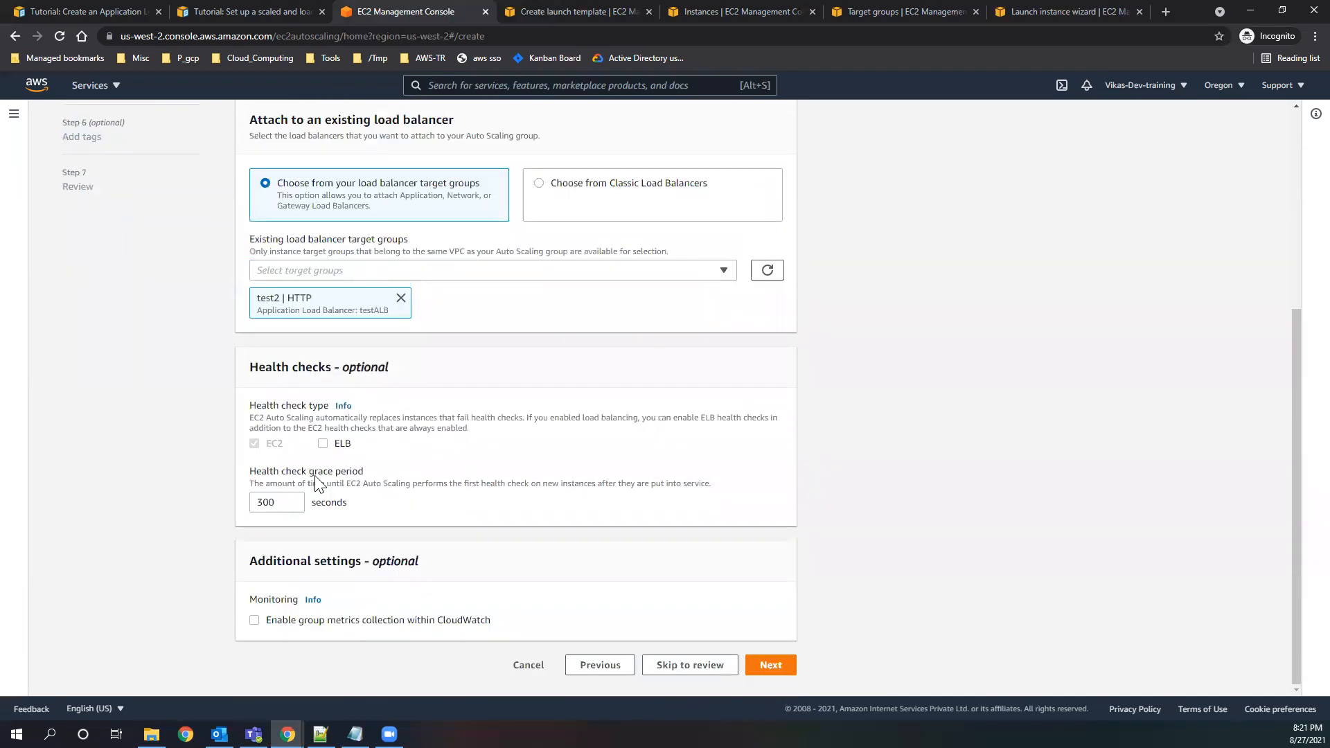
{"action": "left_click_drag", "start_coordinate": [284, 447], "coordinate": [267, 448]}
{"action": "left_click_drag", "start_coordinate": [532, 419], "coordinate": [770, 419]}
{"action": "left_click_drag", "start_coordinate": [572, 439], "coordinate": [323, 446]}
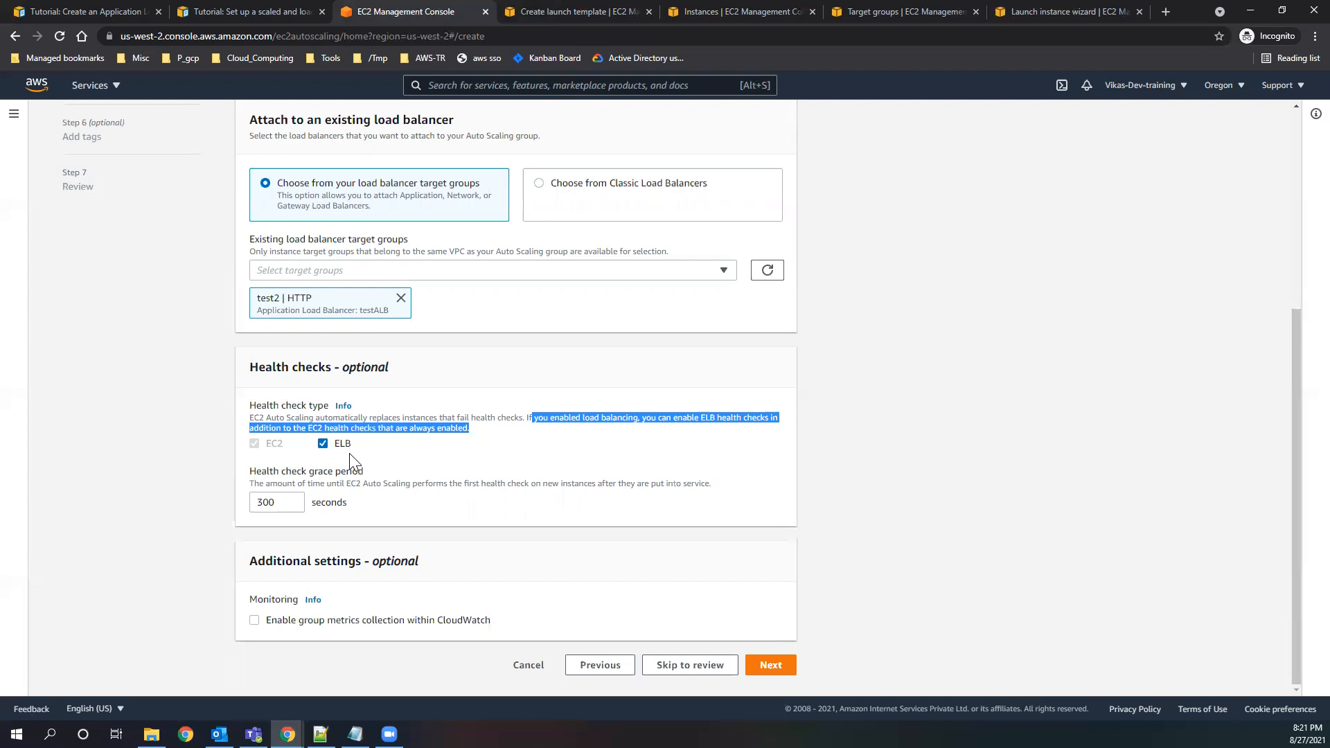
{"action": "mouse_move", "coordinate": [334, 444]}
{"action": "left_mouse_down"}
{"action": "mouse_move", "coordinate": [359, 452]}
{"action": "mouse_move", "coordinate": [352, 444]}
{"action": "left_mouse_up"}
{"action": "left_click", "coordinate": [355, 445]}
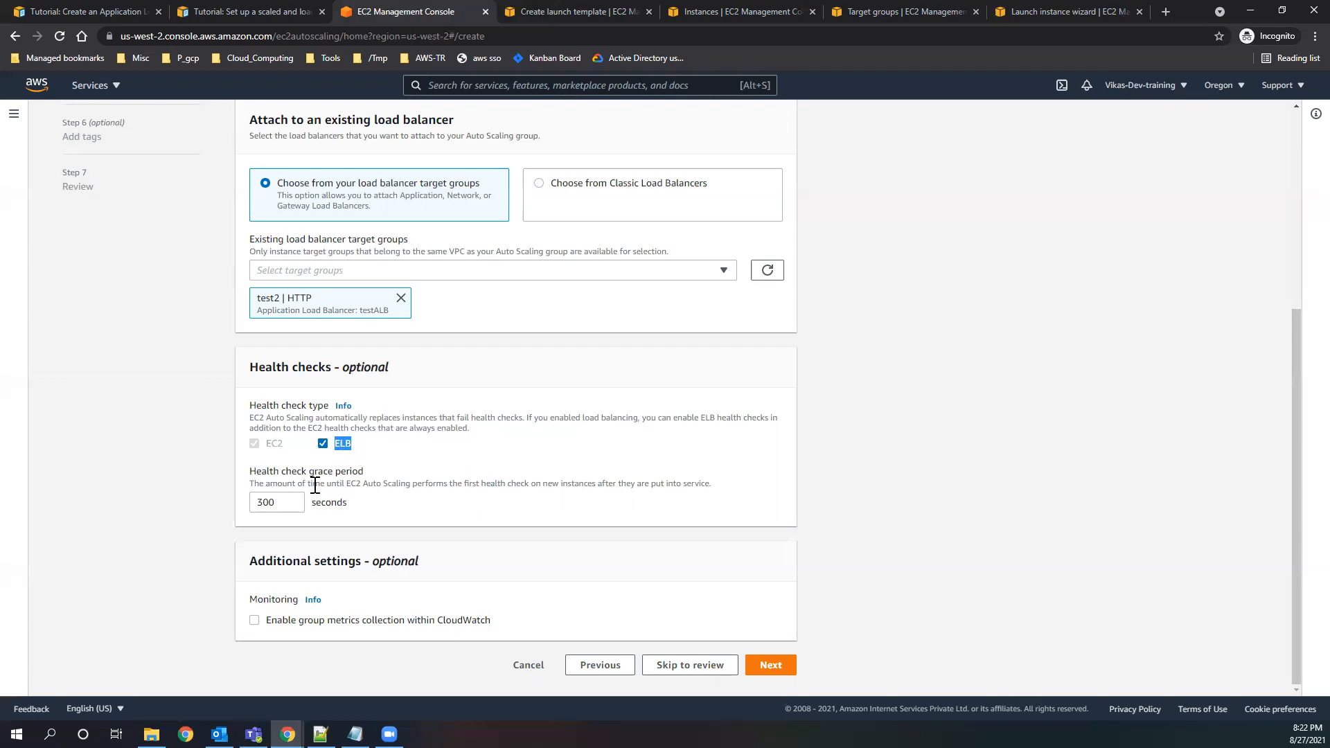
Read the grace period description and set the health check grace period to 5 seconds.
{"action": "left_click_drag", "start_coordinate": [400, 483], "coordinate": [714, 486]}
{"action": "left_click", "coordinate": [438, 511]}
{"action": "double_click", "coordinate": [245, 504]}
{"action": "type", "text": "5"}
{"action": "left_click_drag", "start_coordinate": [309, 472], "coordinate": [365, 476]}
{"action": "double_click", "coordinate": [263, 501]}
{"action": "left_click", "coordinate": [381, 513]}
{"action": "double_click", "coordinate": [282, 501]}
{"action": "left_click", "coordinate": [377, 508]}
{"action": "left_click_drag", "start_coordinate": [251, 474], "coordinate": [373, 476]}
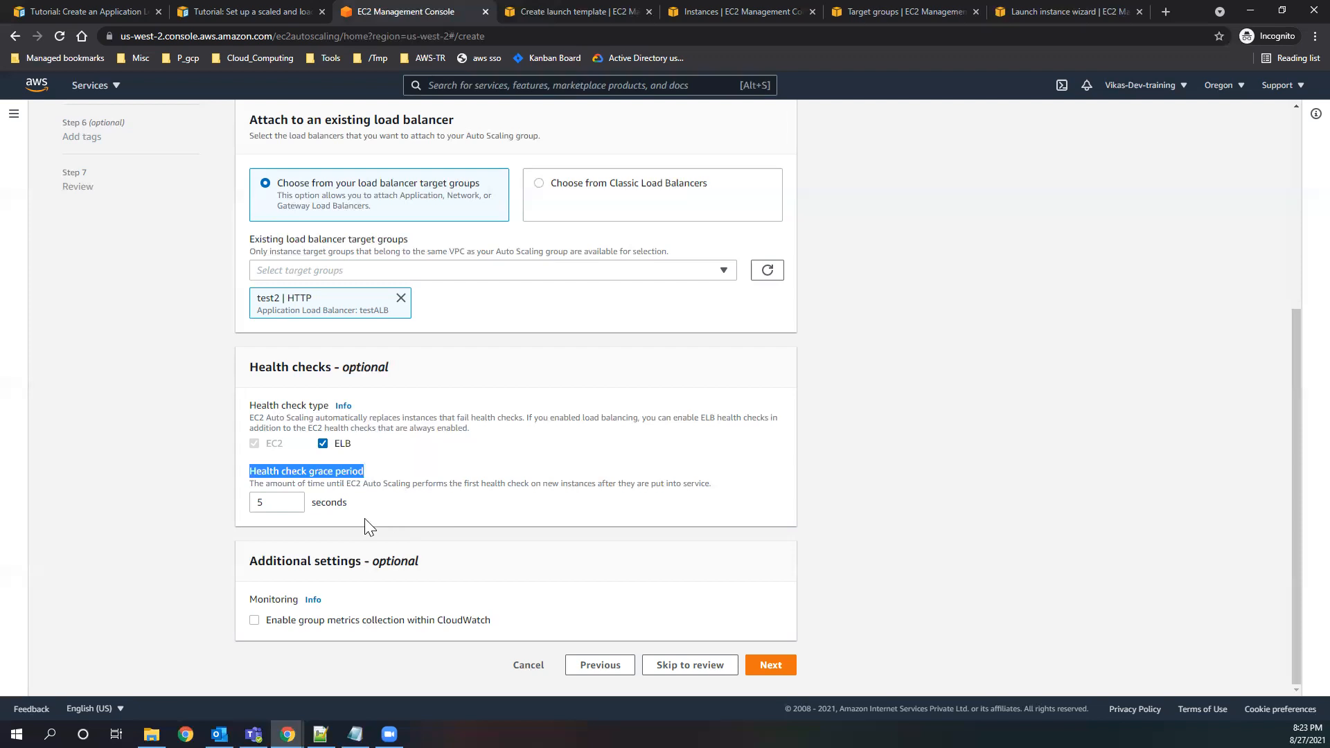
Set the health check grace period to 20 seconds.
{"action": "double_click", "coordinate": [276, 504]}
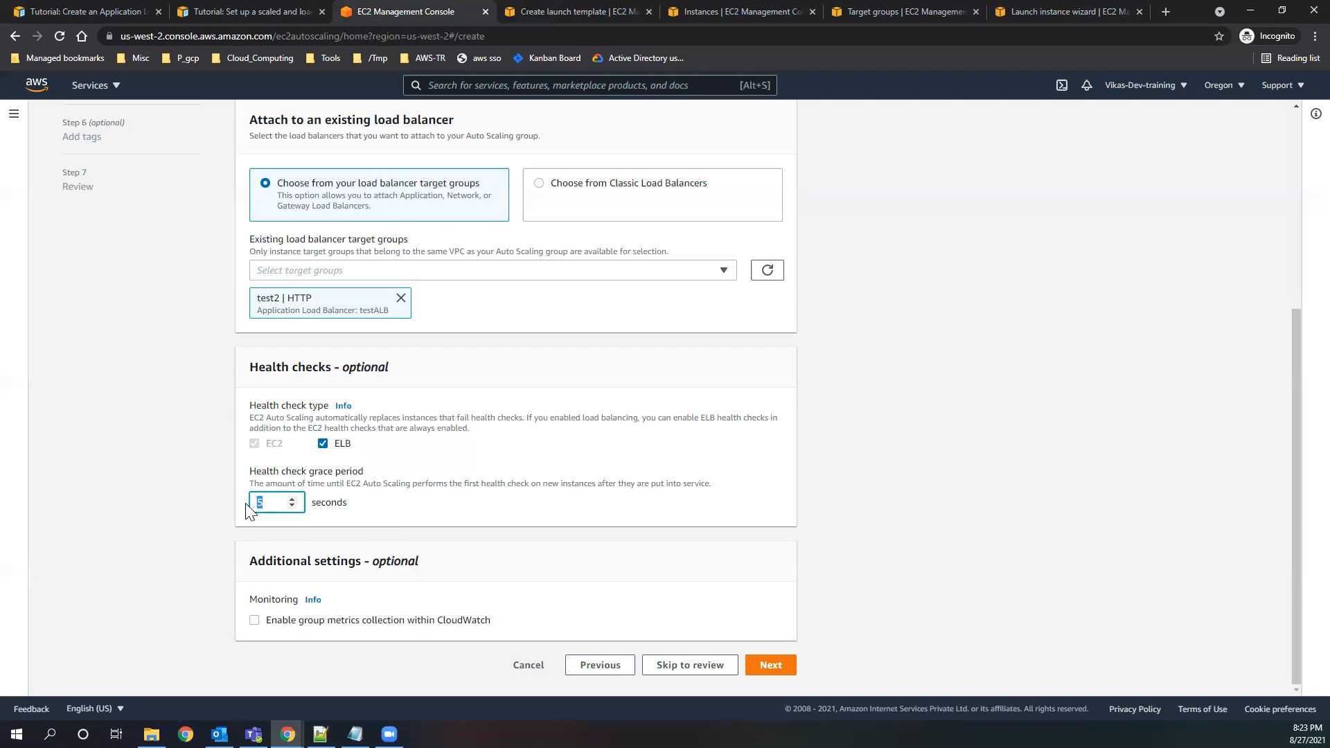
{"action": "type", "text": "20"}
{"action": "left_click", "coordinate": [400, 516]}
Switch to the userdata file in Notepad, examine its httpd setup script, and return to the Auto Scaling group's advanced options.
{"action": "left_click", "coordinate": [355, 735]}
{"action": "left_click", "coordinate": [374, 451]}
{"action": "left_click_drag", "start_coordinate": [404, 460], "coordinate": [134, 284]}
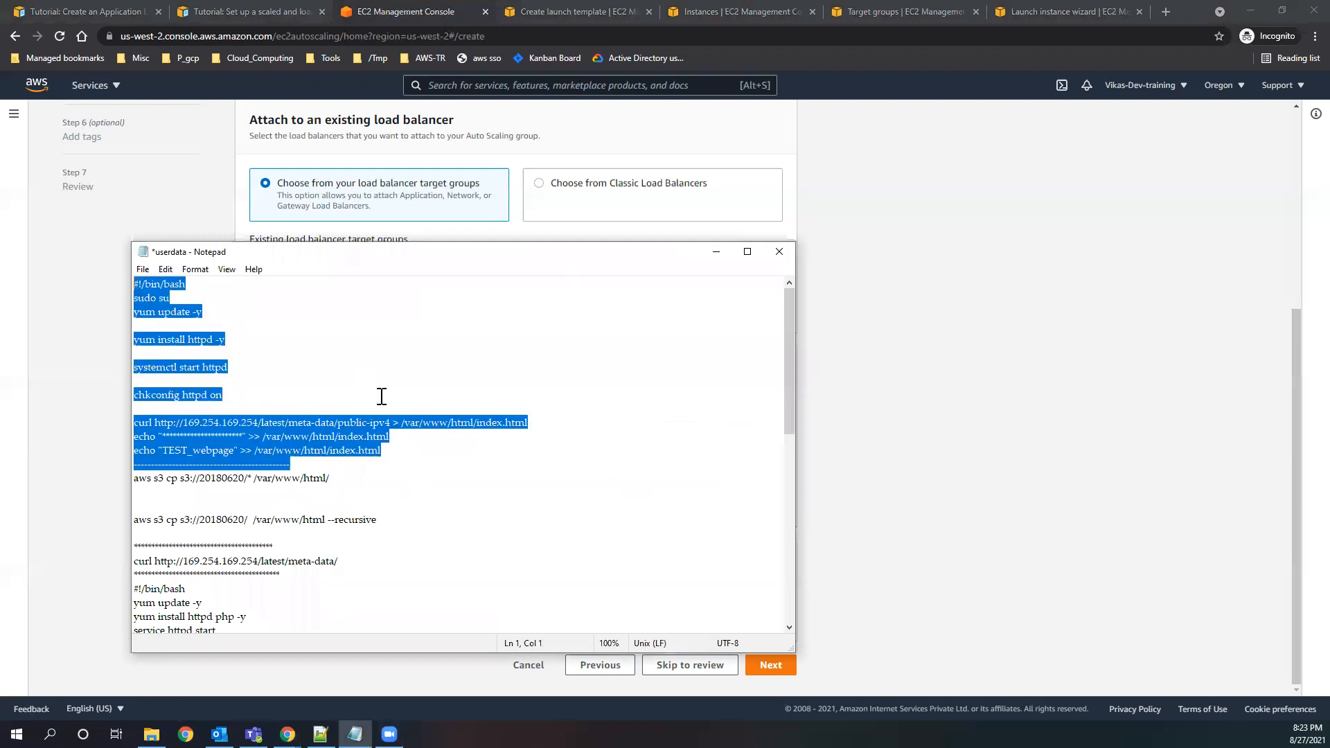
{"action": "left_click", "coordinate": [414, 478]}
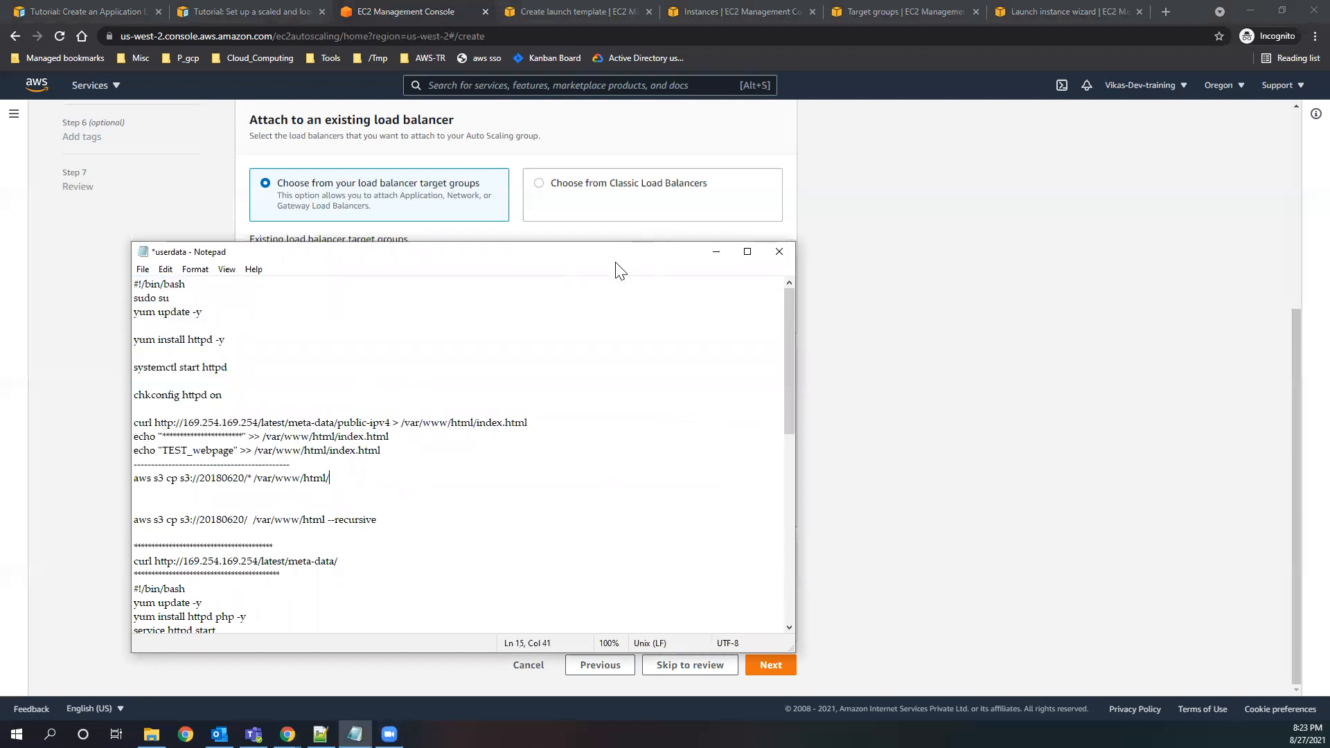
{"action": "left_click", "coordinate": [716, 251]}
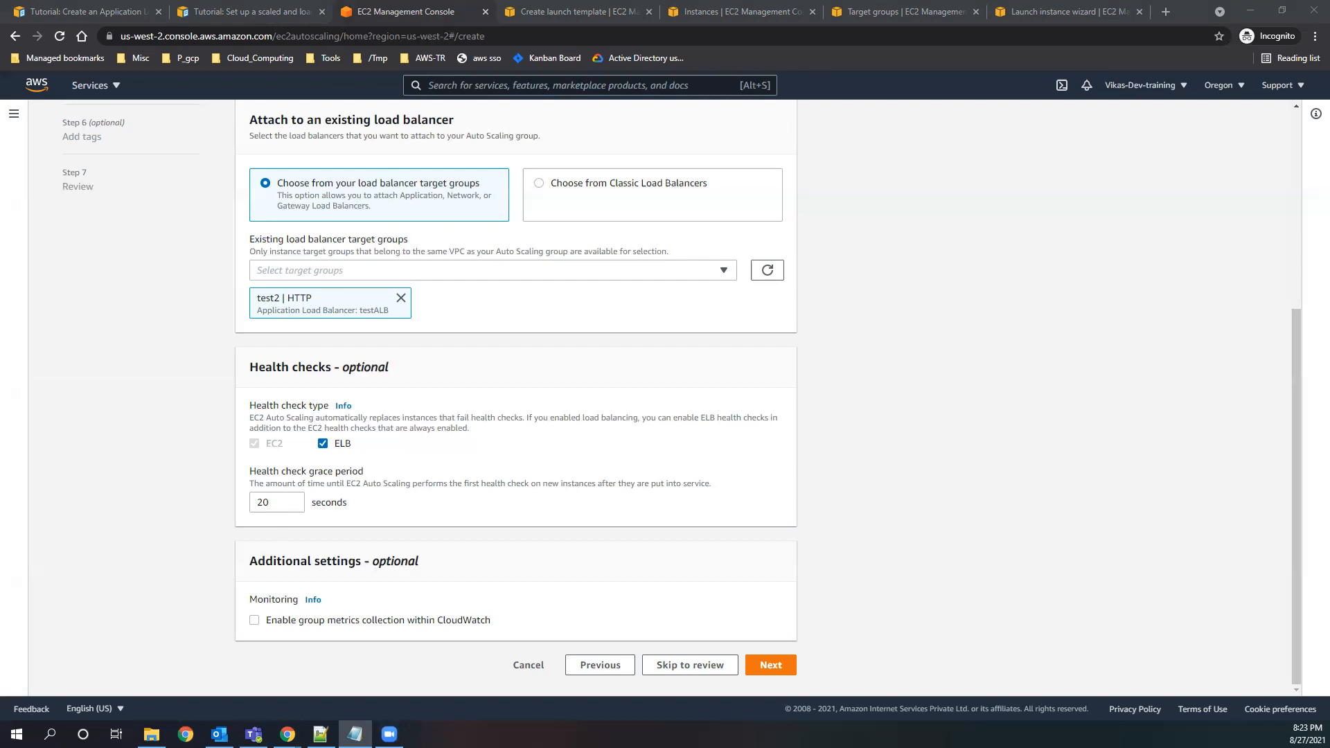
{"action": "left_click", "coordinate": [573, 481]}
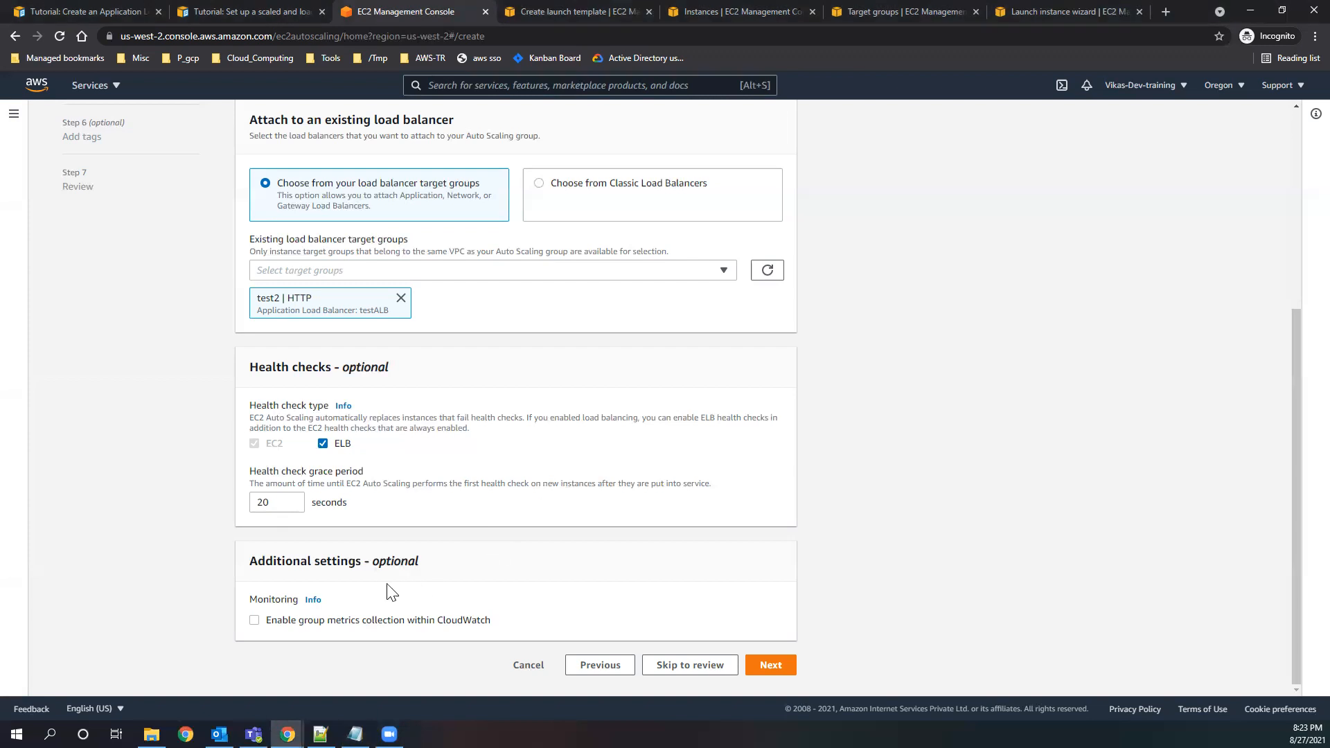
Review the additional settings and the ELB health check against the tutorial's architecture diagram, and return to the Auto Scaling group setup.
{"action": "left_click_drag", "start_coordinate": [244, 568], "coordinate": [381, 563]}
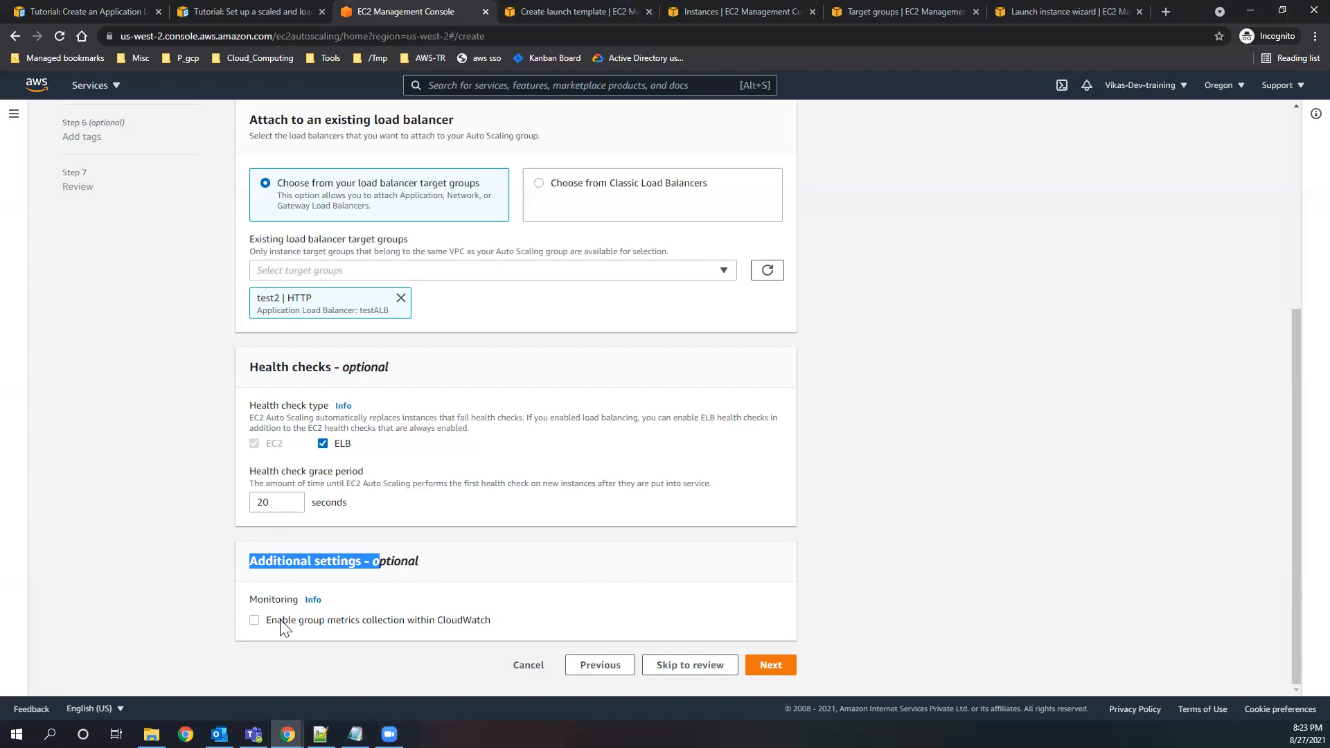
{"action": "left_click", "coordinate": [456, 563]}
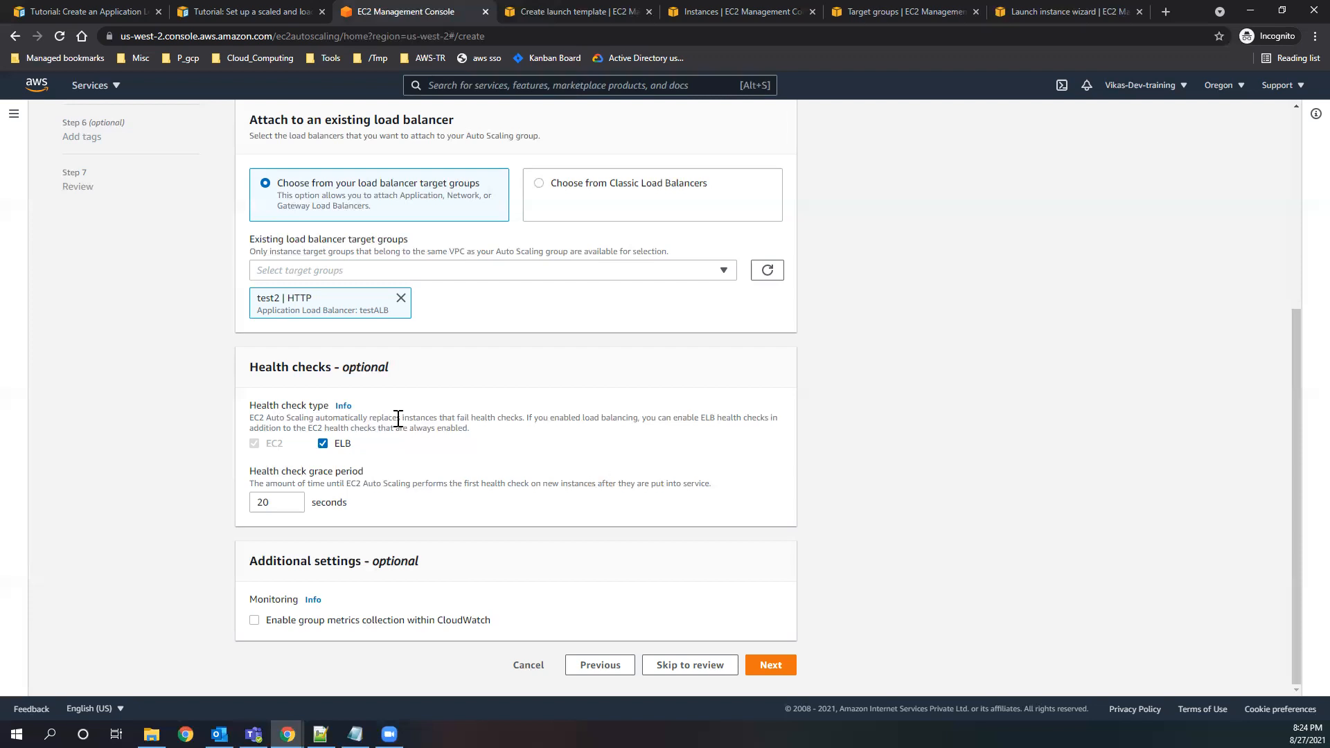
{"action": "left_click_drag", "start_coordinate": [335, 447], "coordinate": [351, 449]}
{"action": "left_click", "coordinate": [256, 12]}
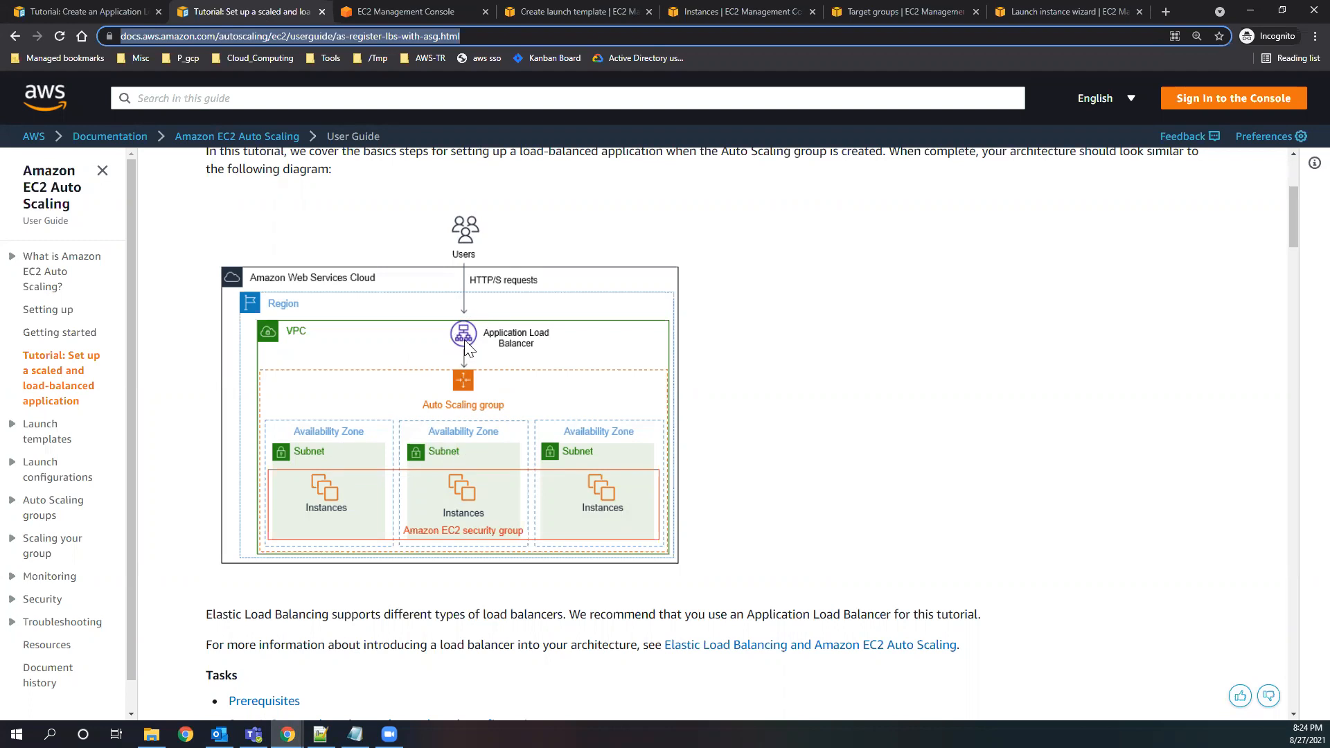
{"action": "left_click", "coordinate": [497, 12]}
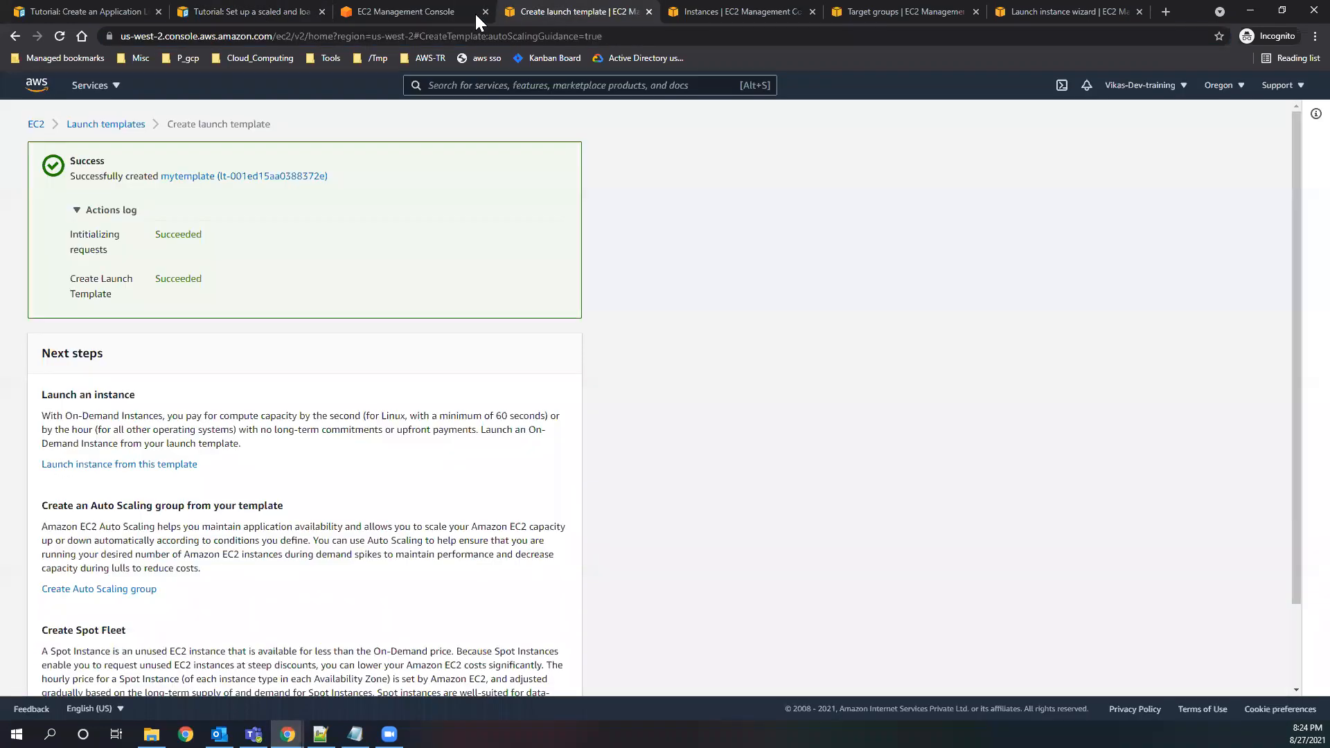
{"action": "left_click", "coordinate": [420, 8]}
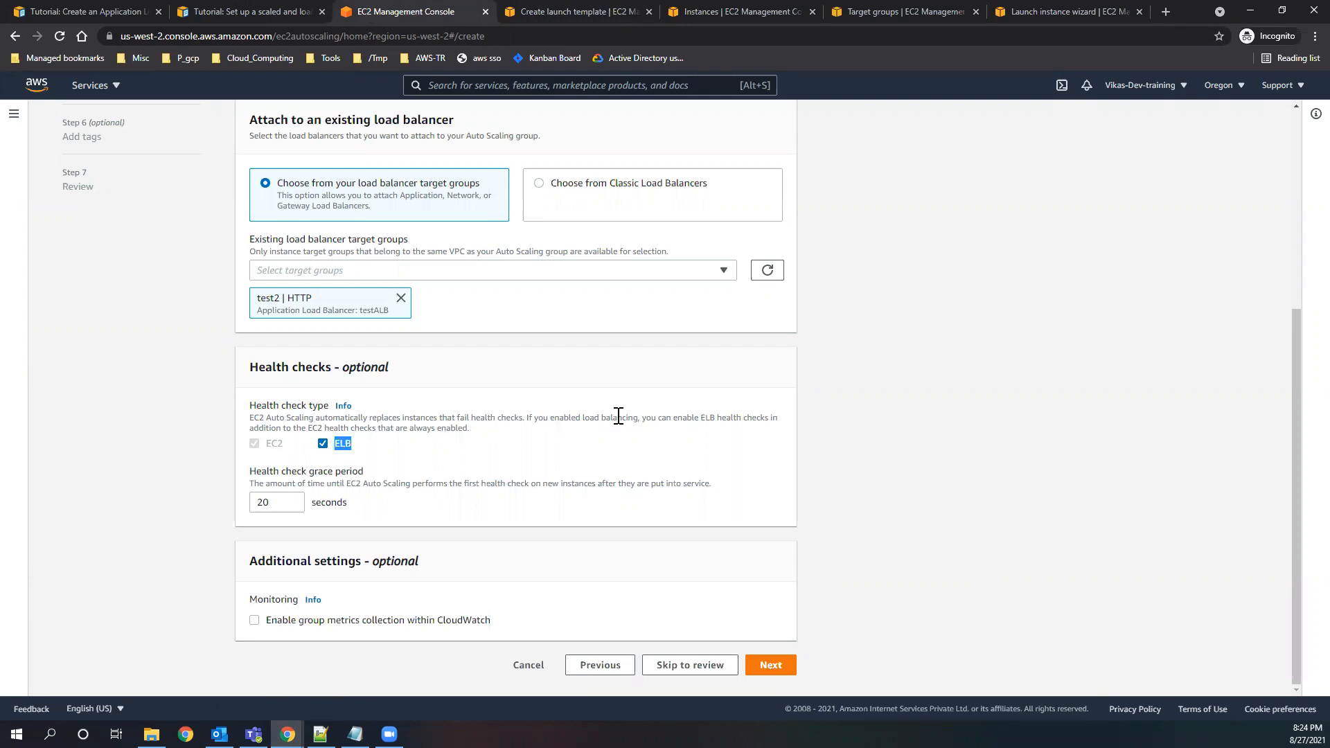
Continue to the group size settings and set the desired capacity to 2 and the maximum capacity to 4.
{"action": "left_click", "coordinate": [771, 665]}
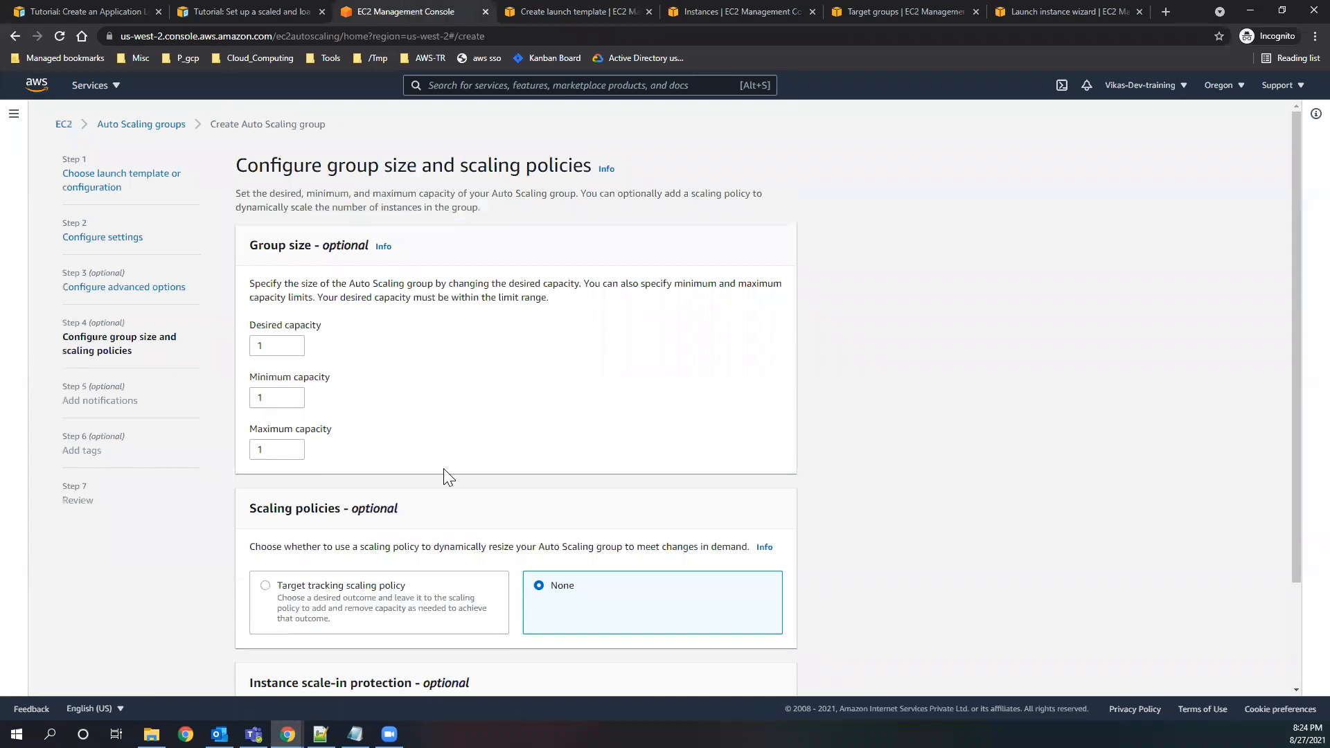
{"action": "left_click_drag", "start_coordinate": [272, 346], "coordinate": [244, 347]}
{"action": "key", "text": "Tab"}
Review the desired, minimum and maximum capacity values of the Auto Scaling group.
{"action": "key", "text": "Tab"}
{"action": "left_click_drag", "start_coordinate": [268, 346], "coordinate": [239, 357]}
{"action": "type", "text": "2"}
{"action": "left_click", "coordinate": [273, 399]}
{"action": "double_click", "coordinate": [273, 450]}
{"action": "type", "text": "4"}
{"action": "left_click", "coordinate": [268, 345]}
{"action": "key", "text": "Tab"}
{"action": "scroll", "coordinate": [395, 335], "scroll_direction": "down", "scroll_amount": 1}
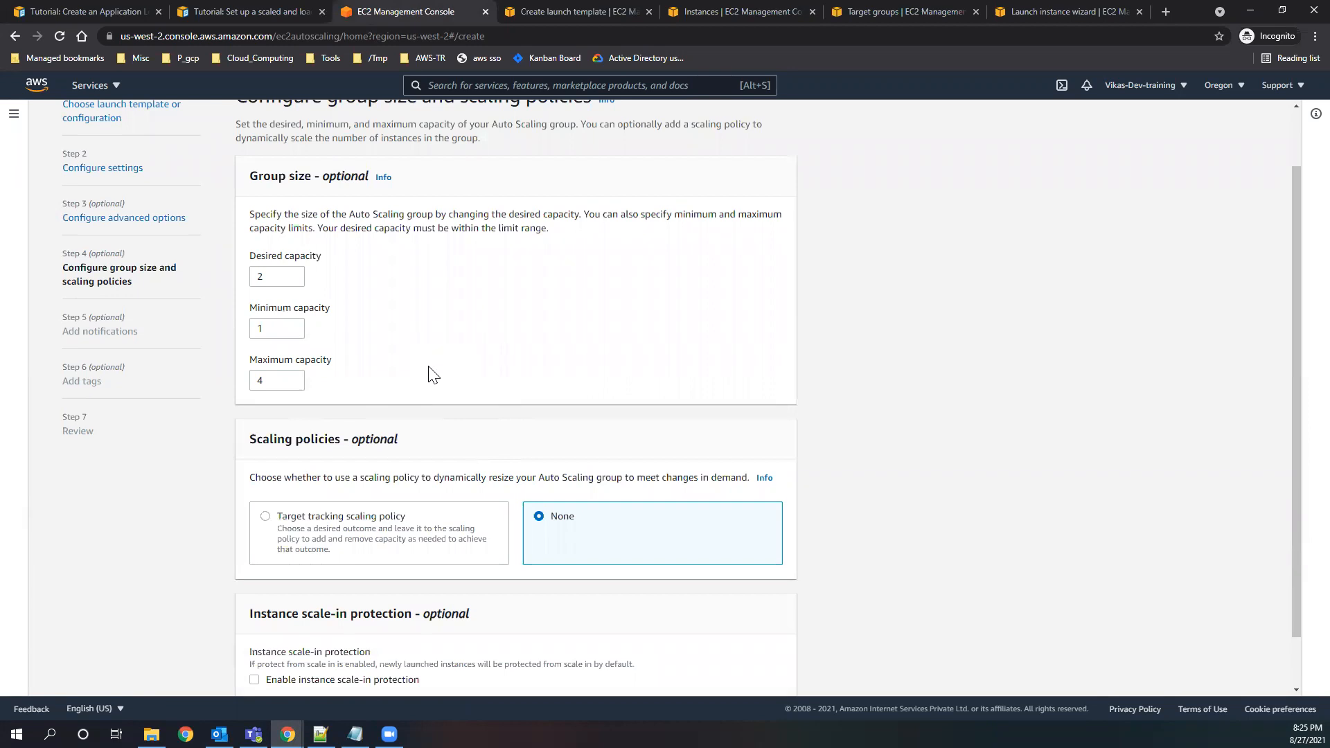
{"action": "scroll", "coordinate": [430, 374], "scroll_direction": "down", "scroll_amount": 1}
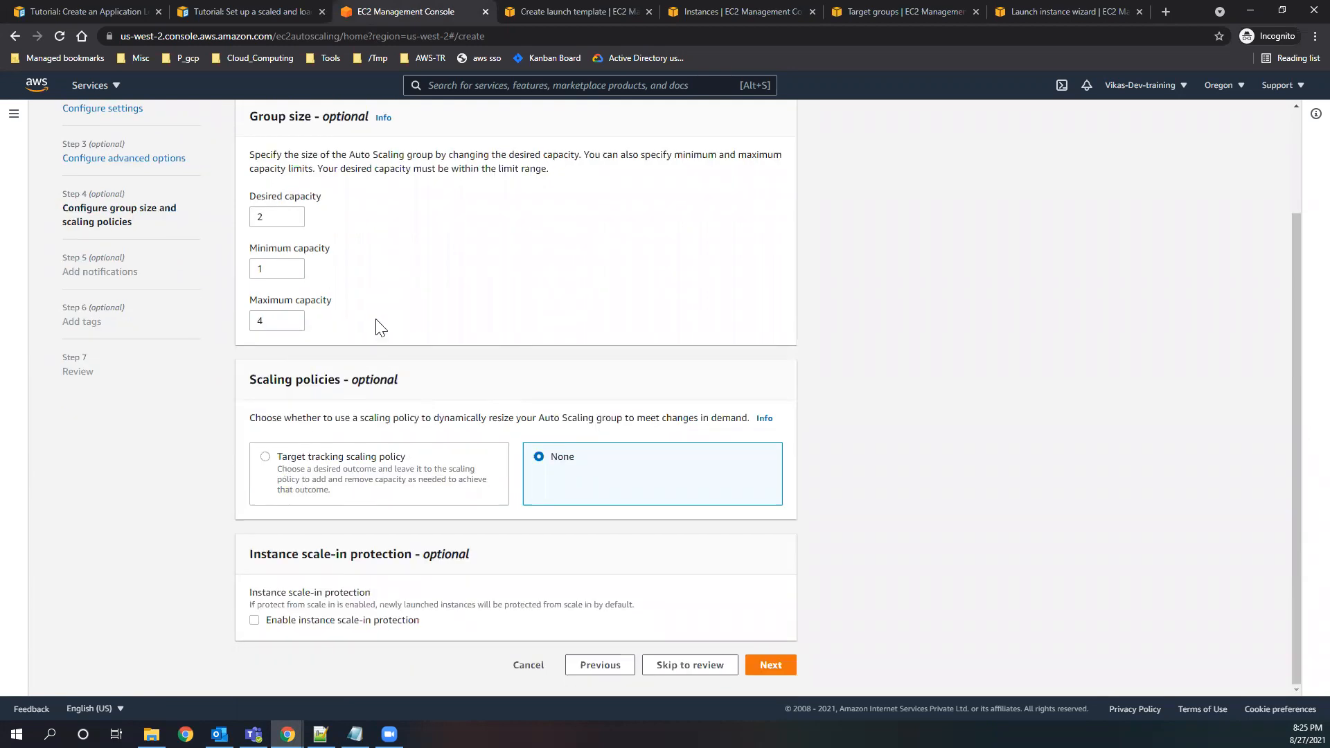
{"action": "double_click", "coordinate": [277, 269]}
{"action": "double_click", "coordinate": [259, 321]}
{"action": "double_click", "coordinate": [254, 216]}
{"action": "double_click", "coordinate": [264, 269]}
{"action": "double_click", "coordinate": [258, 320]}
Enable the target tracking scaling policy for the Auto Scaling group and look over its settings.
{"action": "left_click_drag", "start_coordinate": [278, 456], "coordinate": [413, 460]}
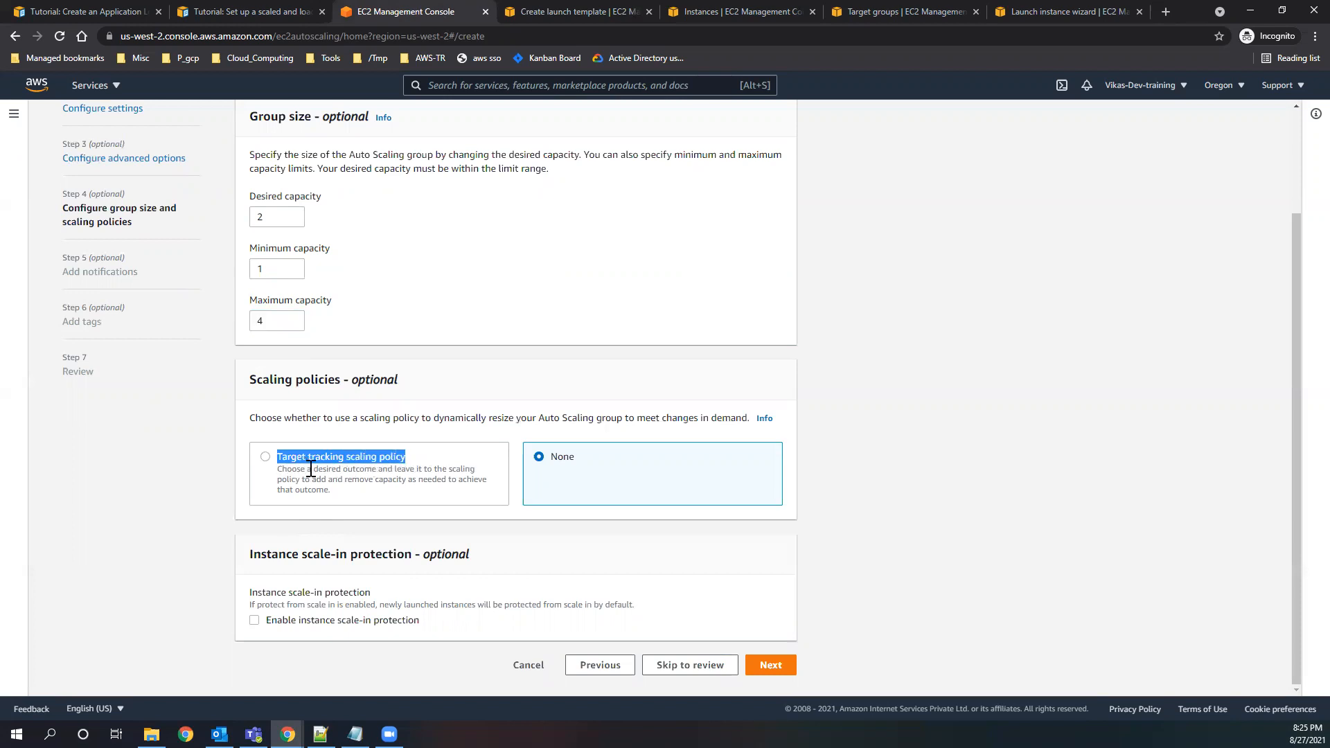
{"action": "left_click", "coordinate": [265, 458]}
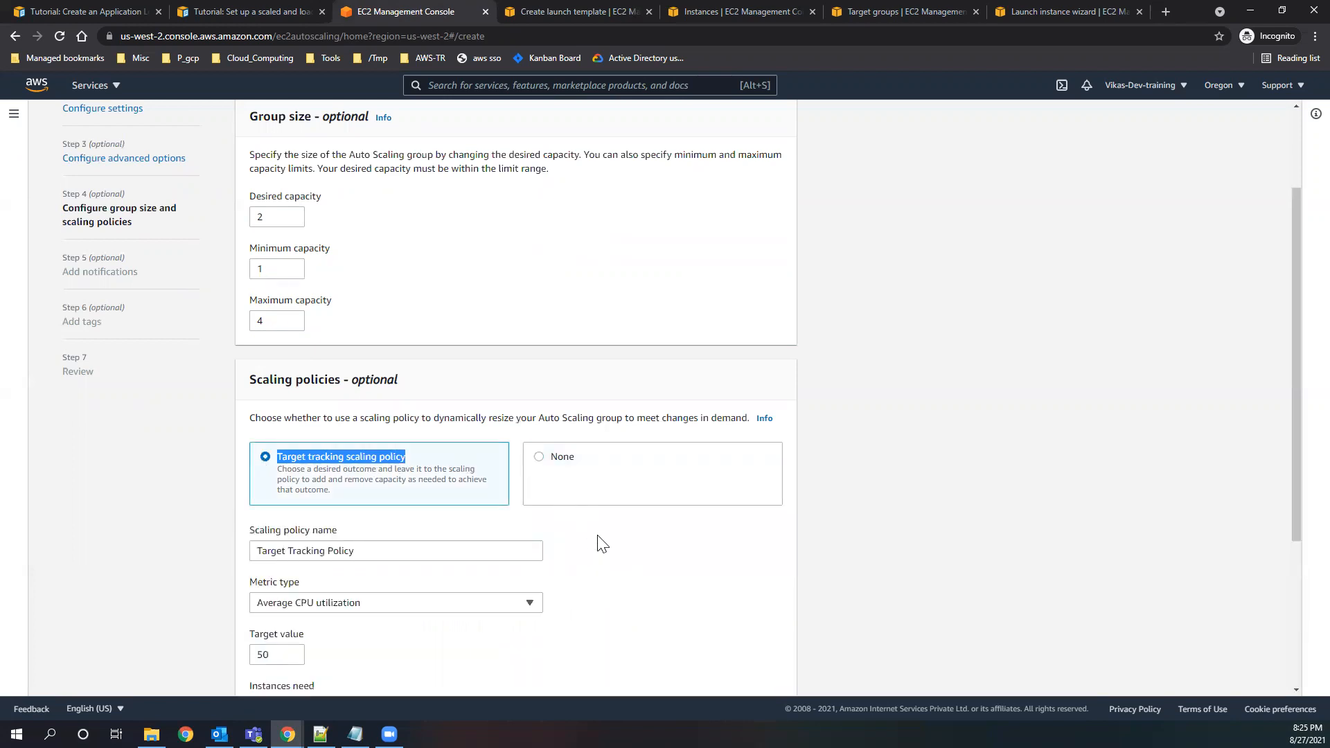
{"action": "scroll", "coordinate": [600, 544], "scroll_direction": "down", "scroll_amount": 1}
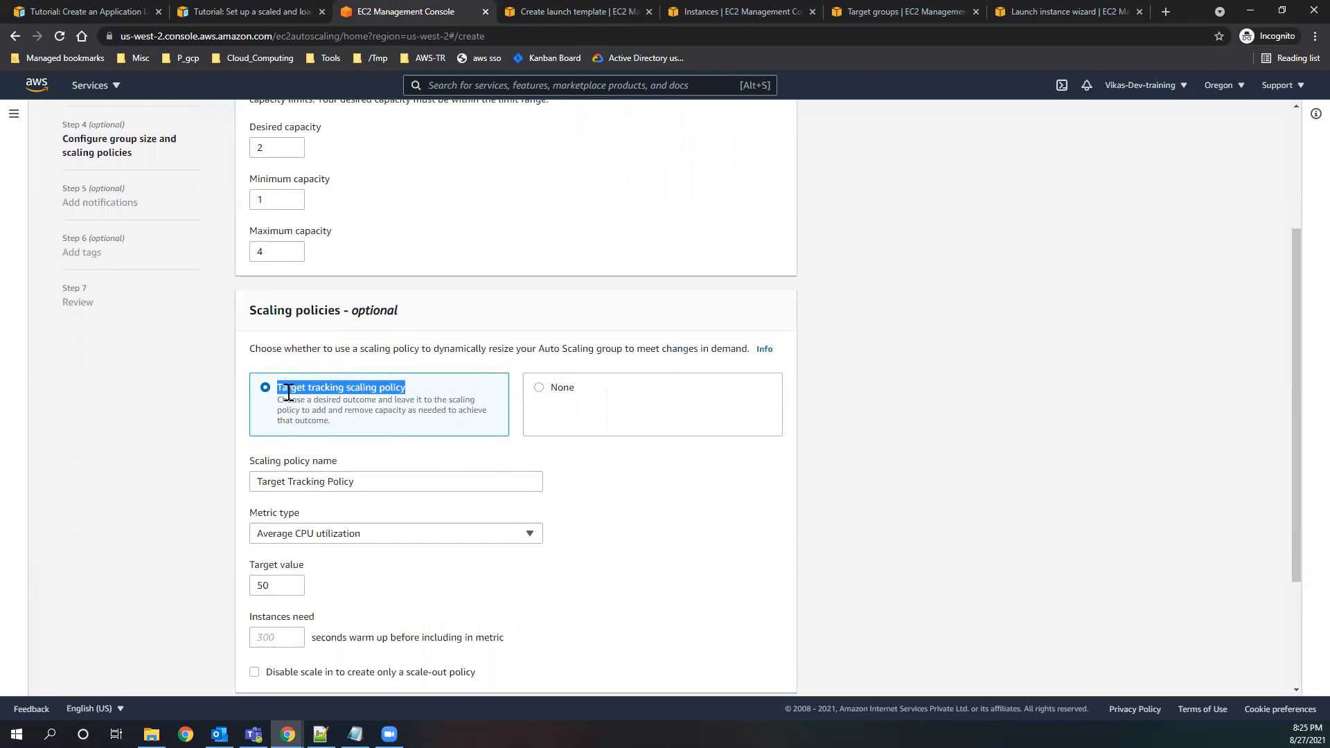
{"action": "scroll", "coordinate": [457, 492], "scroll_direction": "up", "scroll_amount": 1}
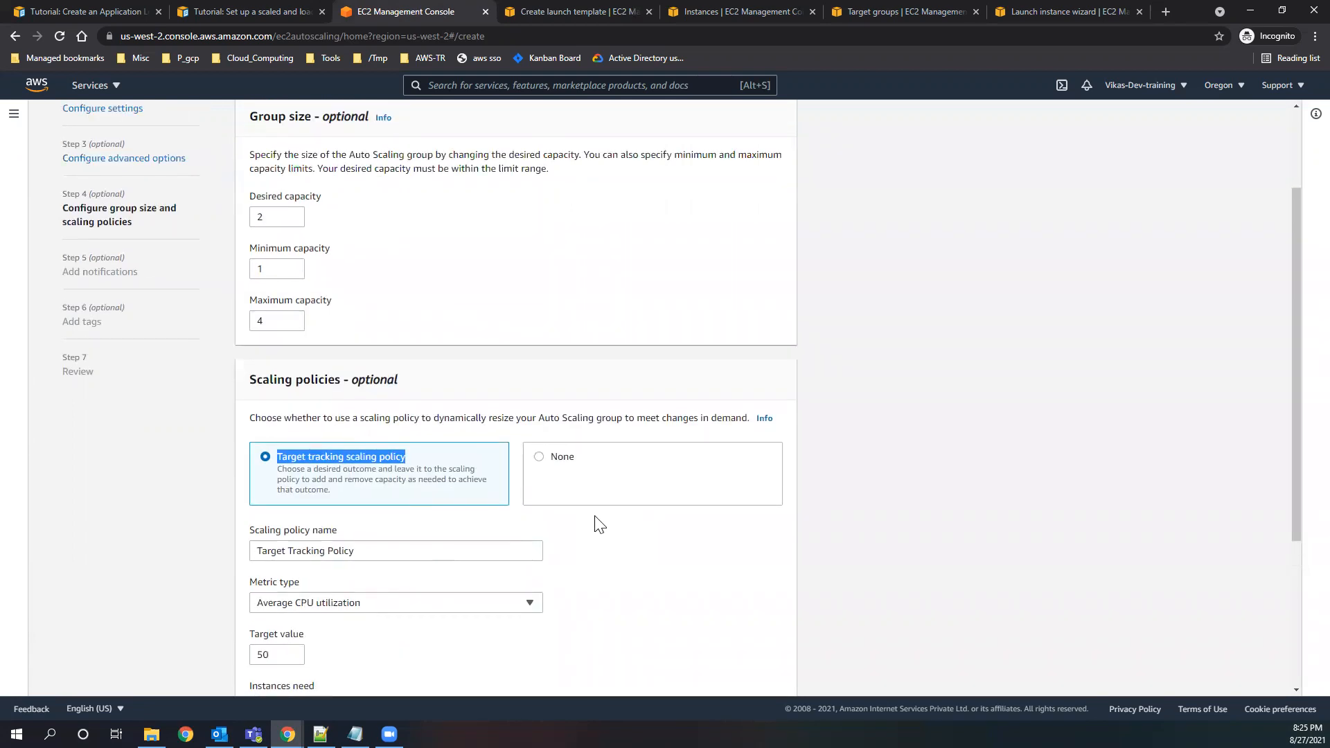
{"action": "scroll", "coordinate": [588, 526], "scroll_direction": "down", "scroll_amount": 1}
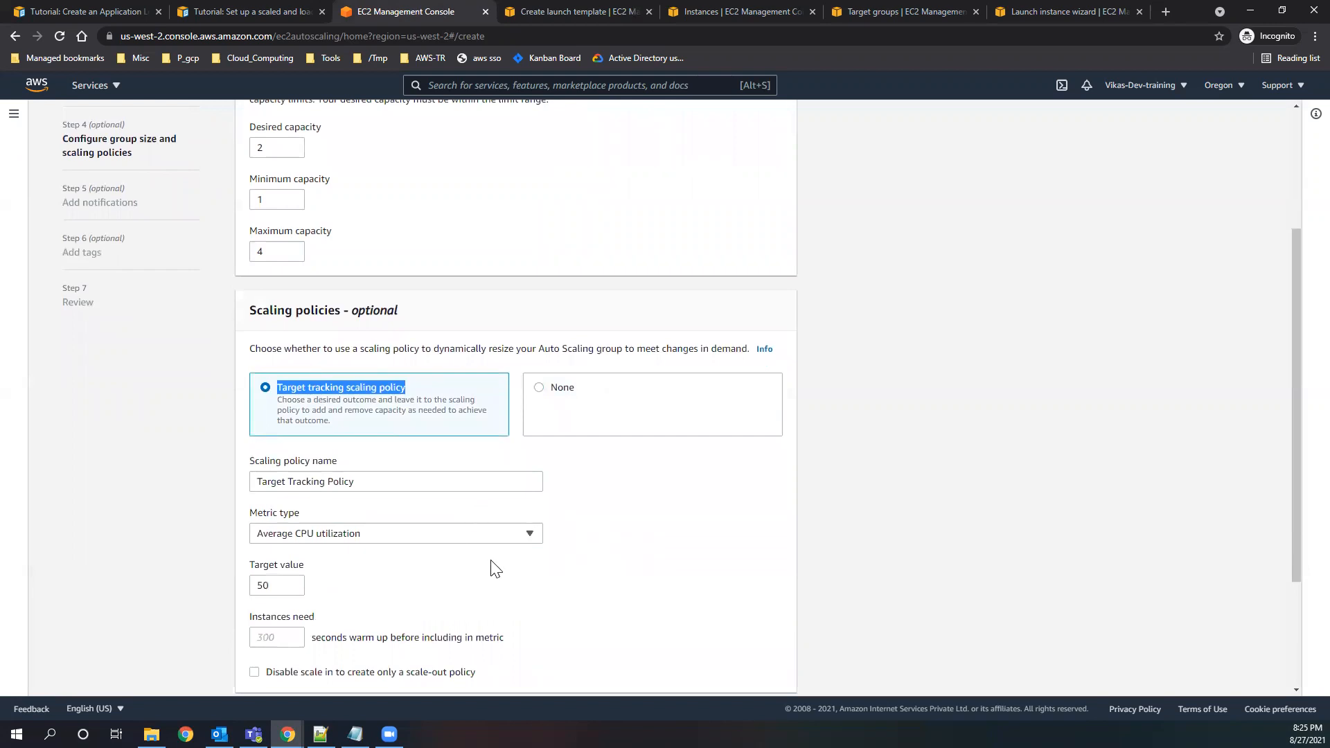
{"action": "scroll", "coordinate": [575, 535], "scroll_direction": "down", "scroll_amount": 2}
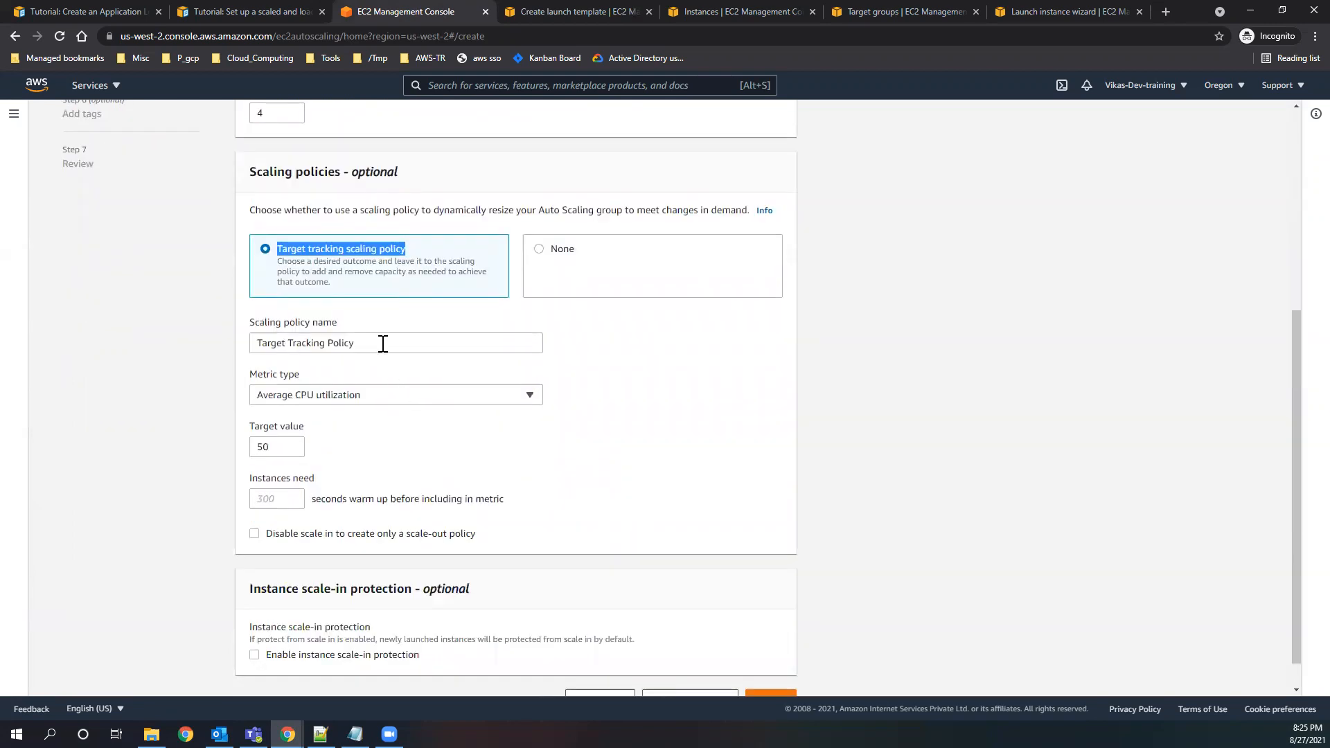
Try the Application Load Balancer request count per target metric with target group test2, and return the metric type to Average CPU utilization.
{"action": "left_click", "coordinate": [388, 399]}
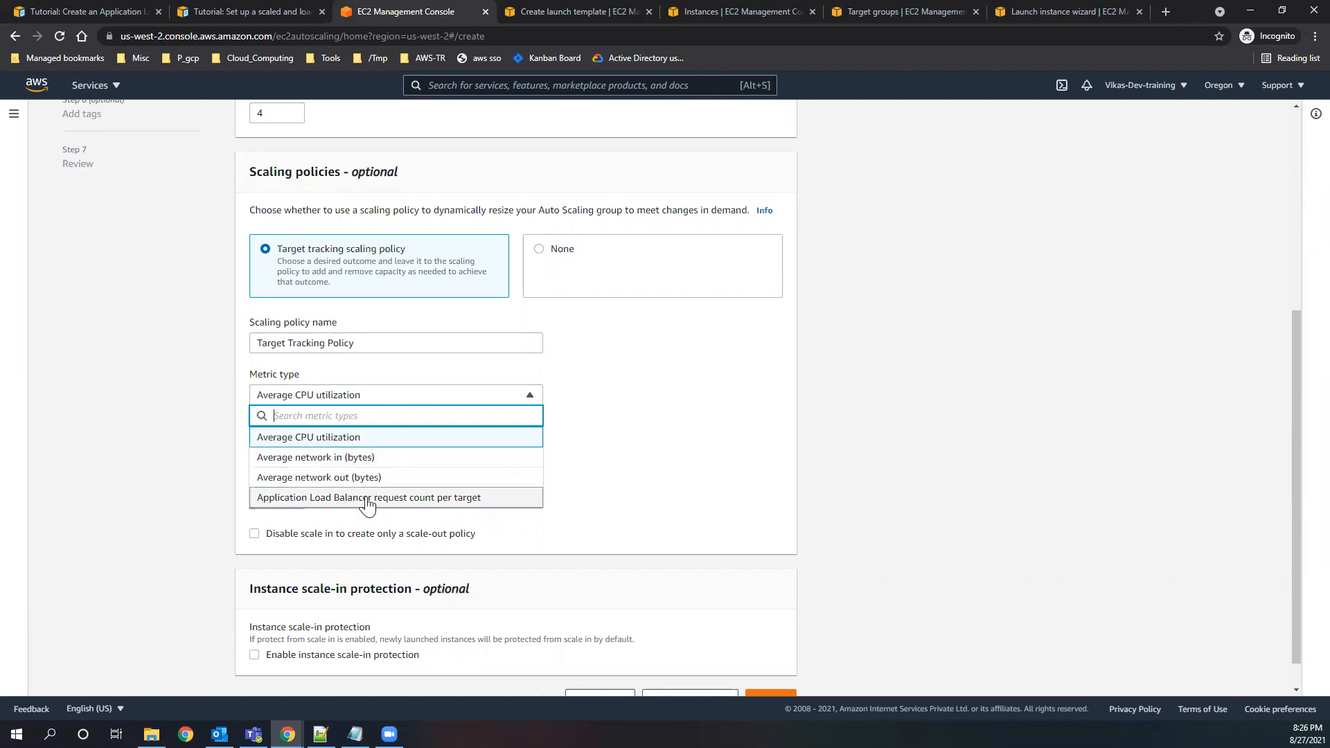
{"action": "left_click", "coordinate": [479, 500]}
{"action": "left_click", "coordinate": [376, 447]}
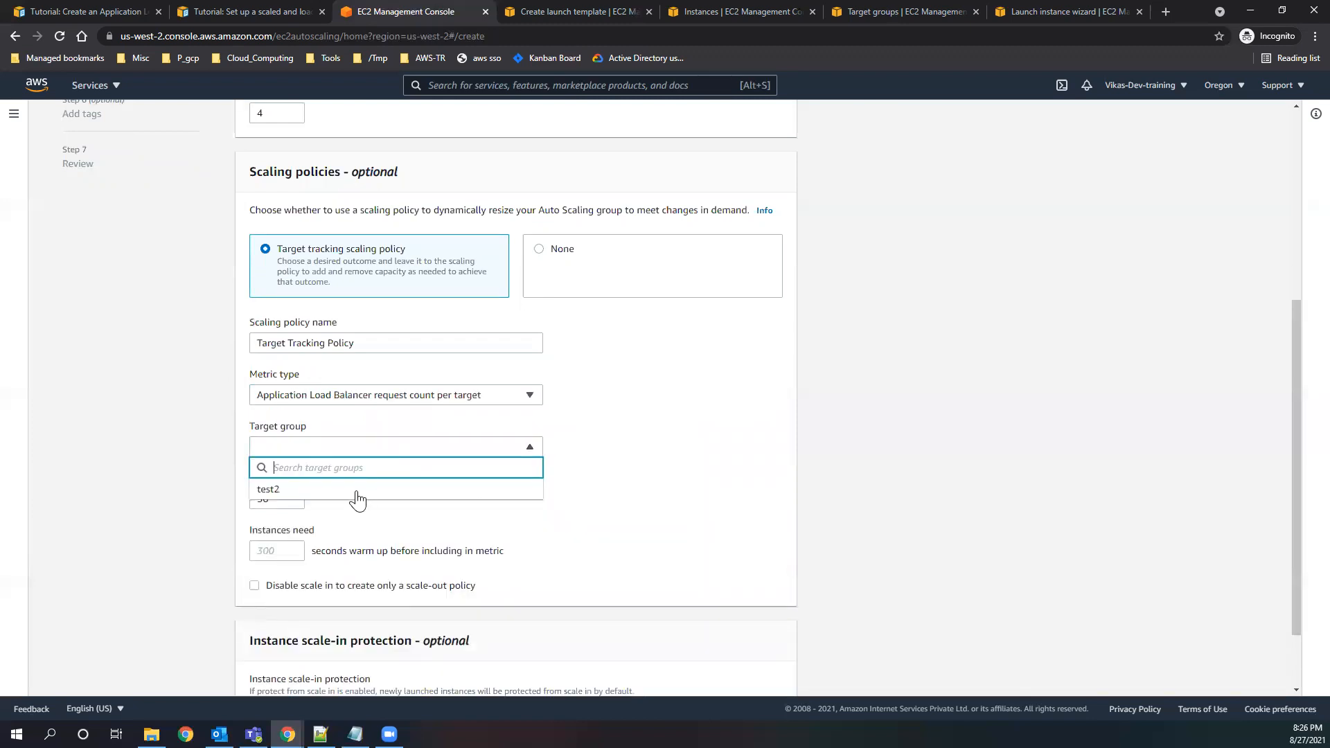
{"action": "left_click", "coordinate": [427, 401]}
{"action": "left_click", "coordinate": [419, 396]}
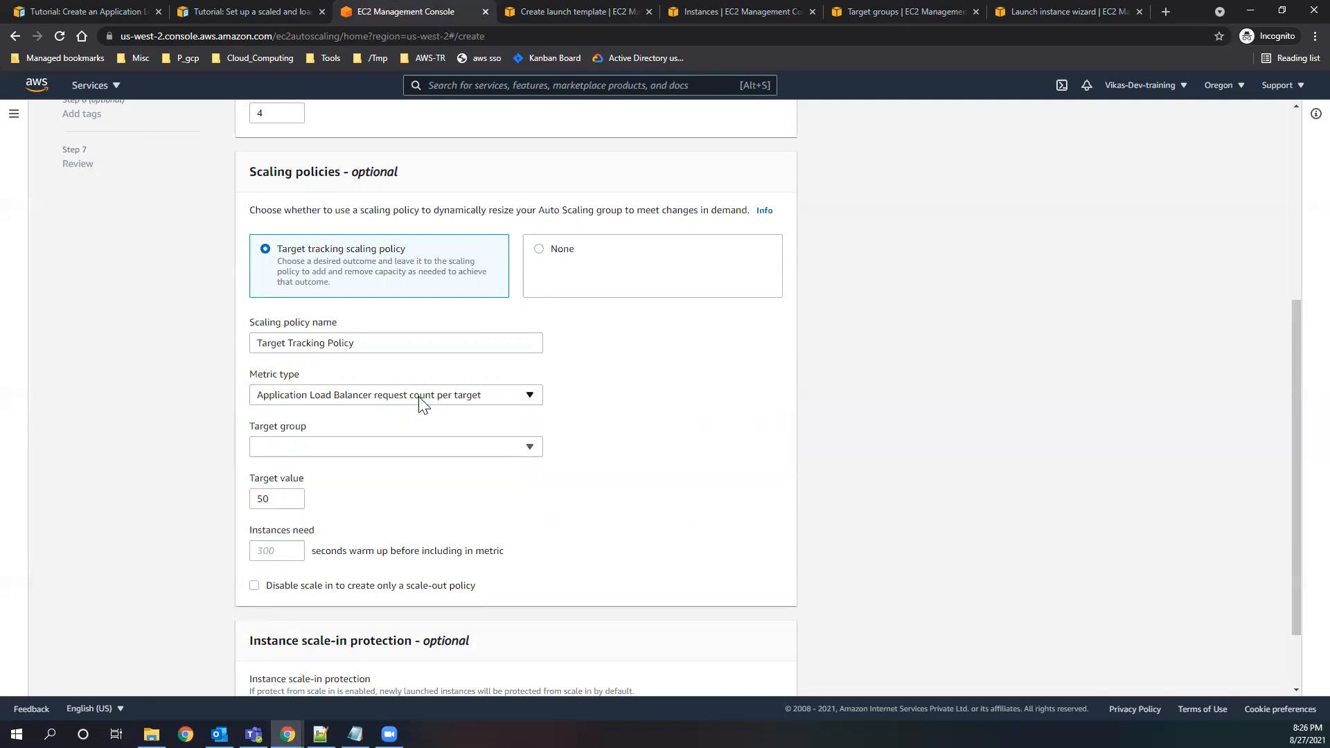
{"action": "left_click", "coordinate": [380, 446]}
{"action": "left_click", "coordinate": [339, 490]}
{"action": "double_click", "coordinate": [284, 499]}
{"action": "left_click", "coordinate": [392, 396]}
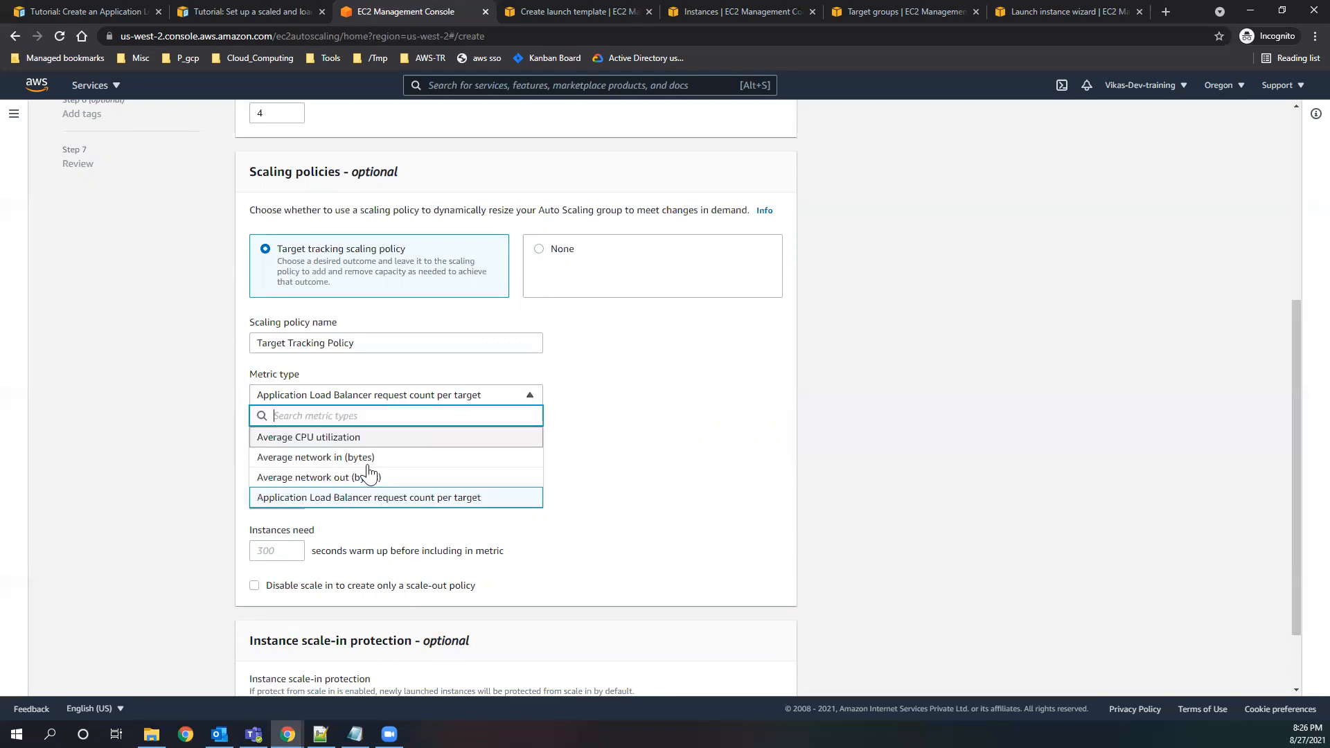
{"action": "left_click", "coordinate": [326, 438]}
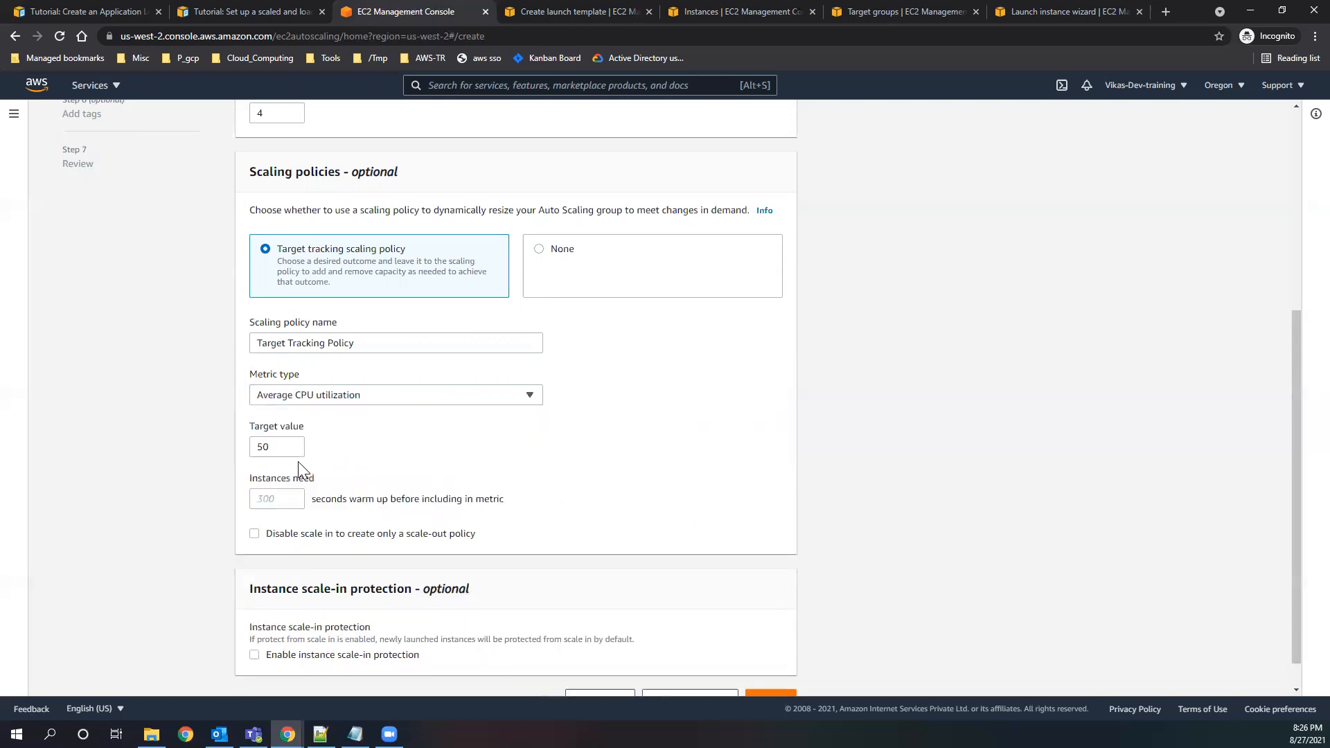
Set the scaling policy's target value for average CPU utilization to 40.
{"action": "left_click_drag", "start_coordinate": [305, 430], "coordinate": [213, 452]}
{"action": "left_click", "coordinate": [299, 450]}
{"action": "type", "text": "80"}
{"action": "key", "text": "BackSpace"}
{"action": "key", "text": "BackSpace"}
{"action": "type", "text": "80"}
{"action": "key", "text": "ctrl+a"}
{"action": "type", "text": "40"}
Set the instance warm-up time before inclusion in the metric to 20 seconds.
{"action": "left_click_drag", "start_coordinate": [251, 479], "coordinate": [510, 513]}
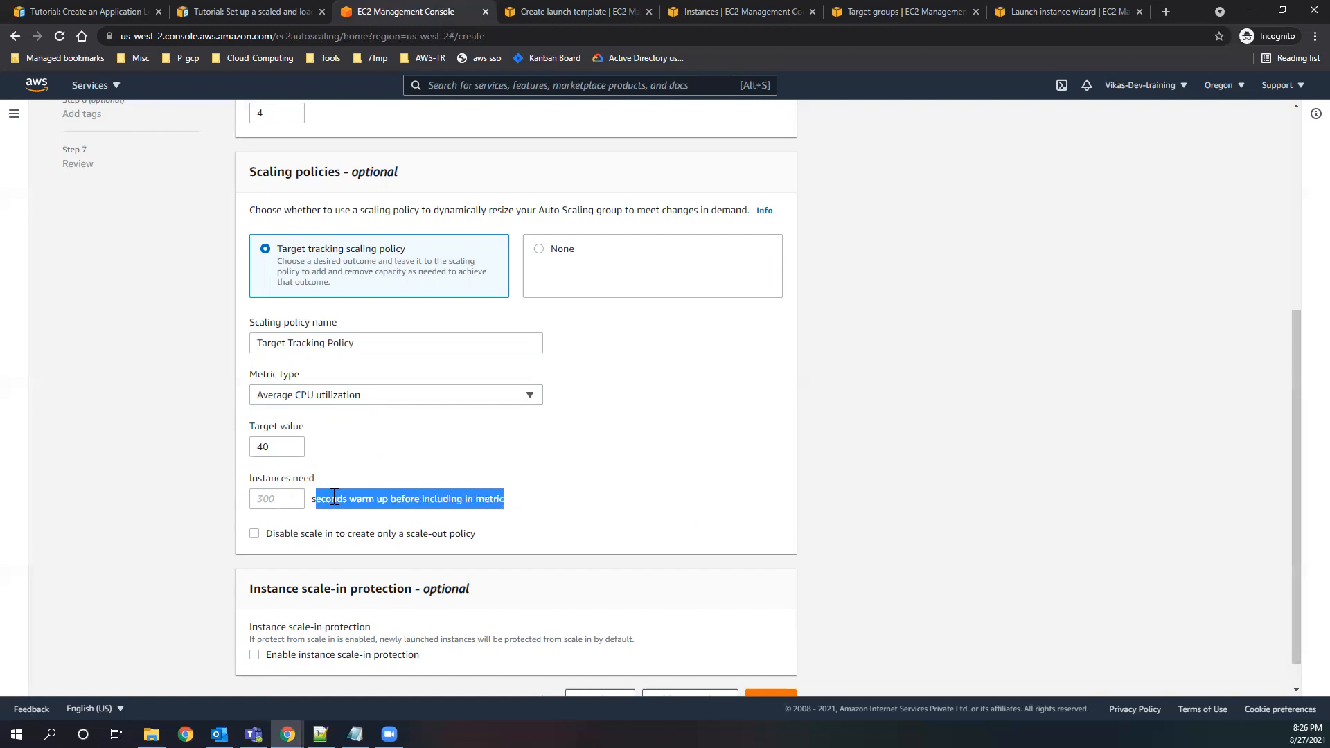
{"action": "left_click", "coordinate": [282, 499]}
{"action": "left_click", "coordinate": [282, 499]}
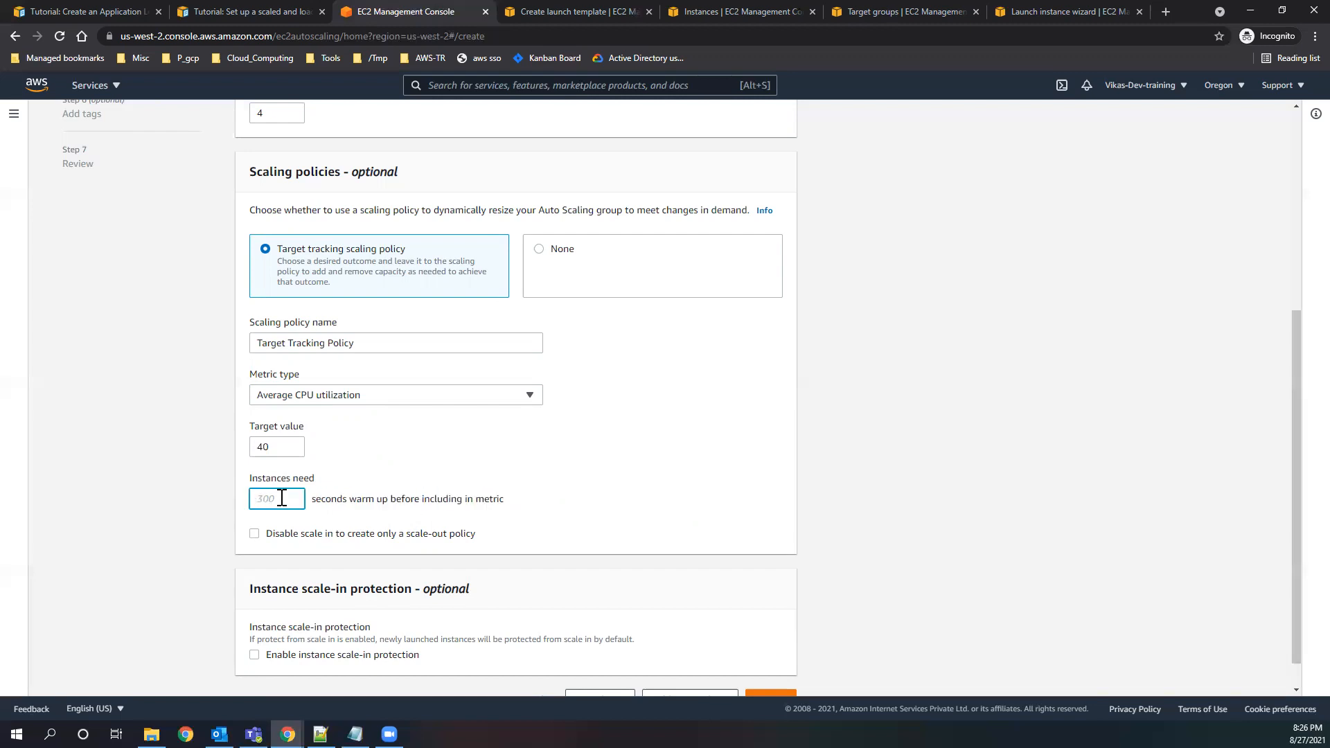
{"action": "type", "text": "20"}
{"action": "left_click", "coordinate": [393, 509]}
{"action": "left_click_drag", "start_coordinate": [313, 500], "coordinate": [345, 502]}
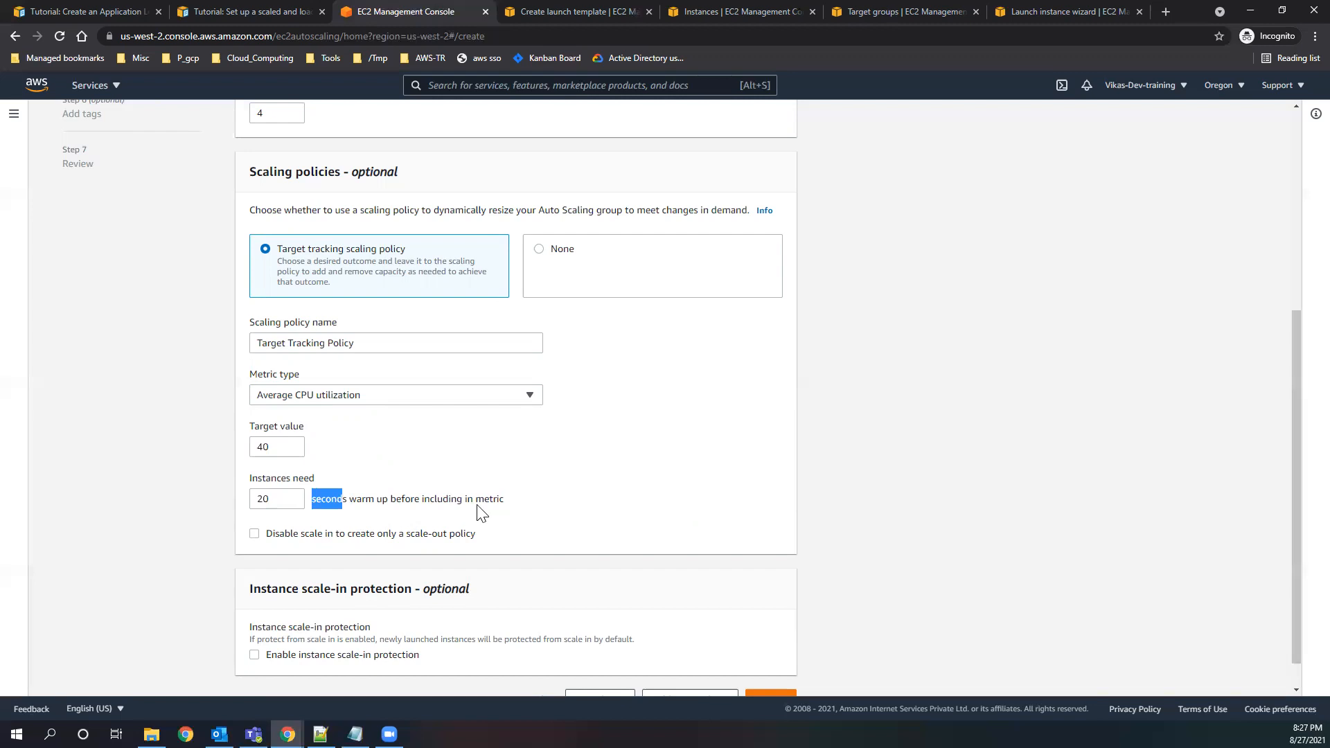
{"action": "left_click", "coordinate": [398, 513]}
{"action": "left_click_drag", "start_coordinate": [388, 500], "coordinate": [502, 527]}
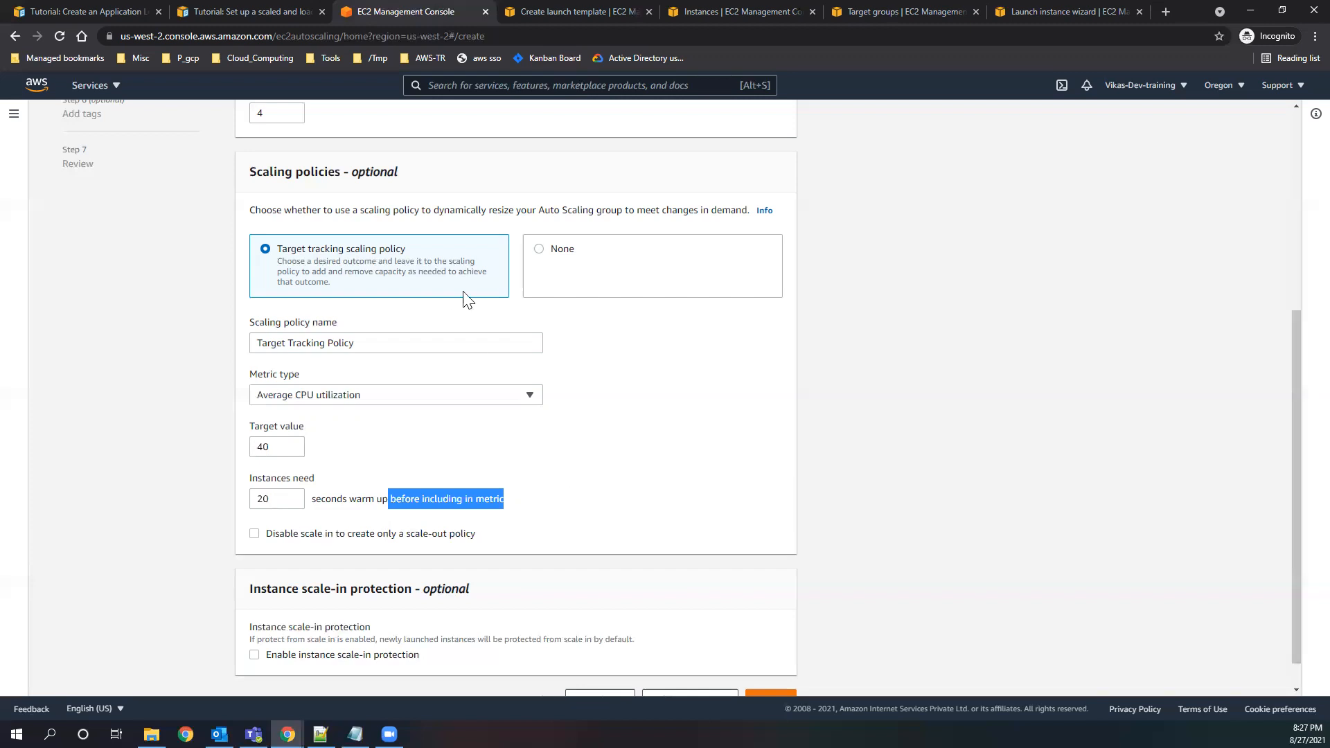
Examine the warm-up setting of the scaling policy and the description of instance scale-in protection.
{"action": "scroll", "coordinate": [613, 466], "scroll_direction": "down", "scroll_amount": 1}
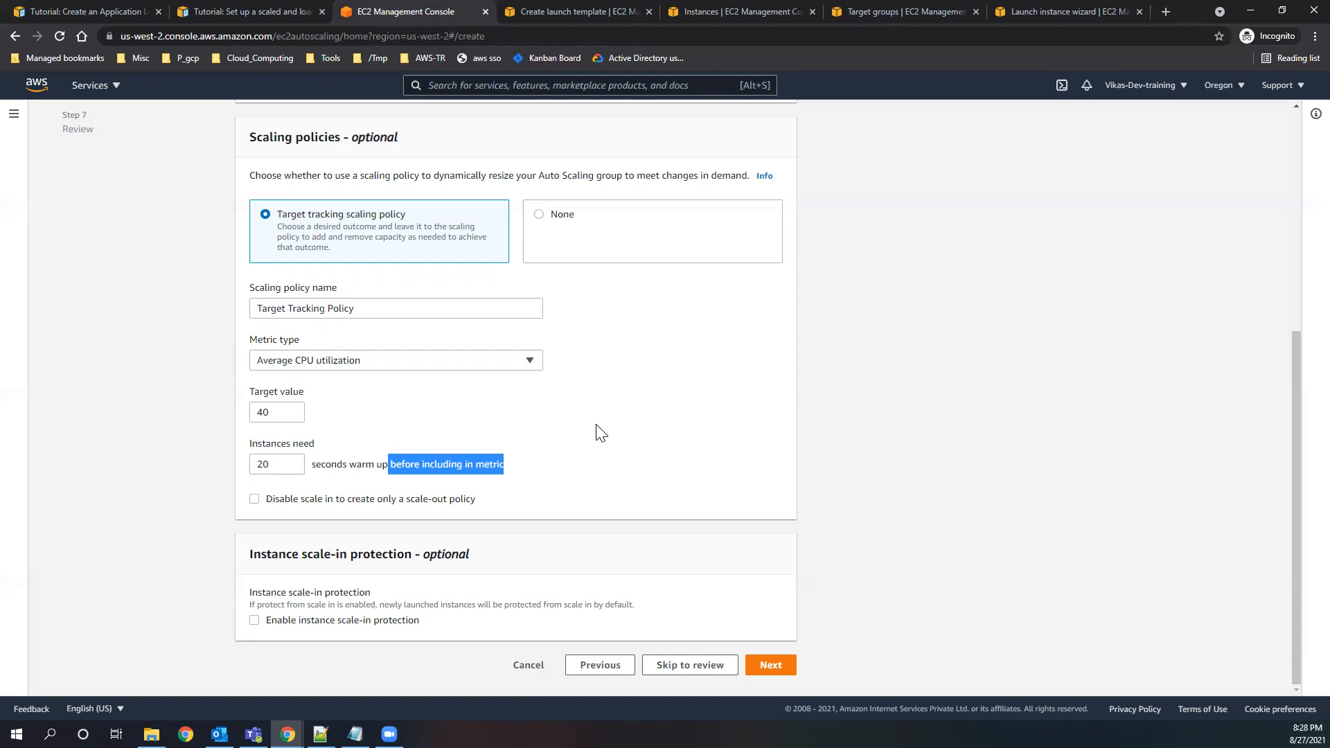
{"action": "left_click", "coordinate": [546, 475]}
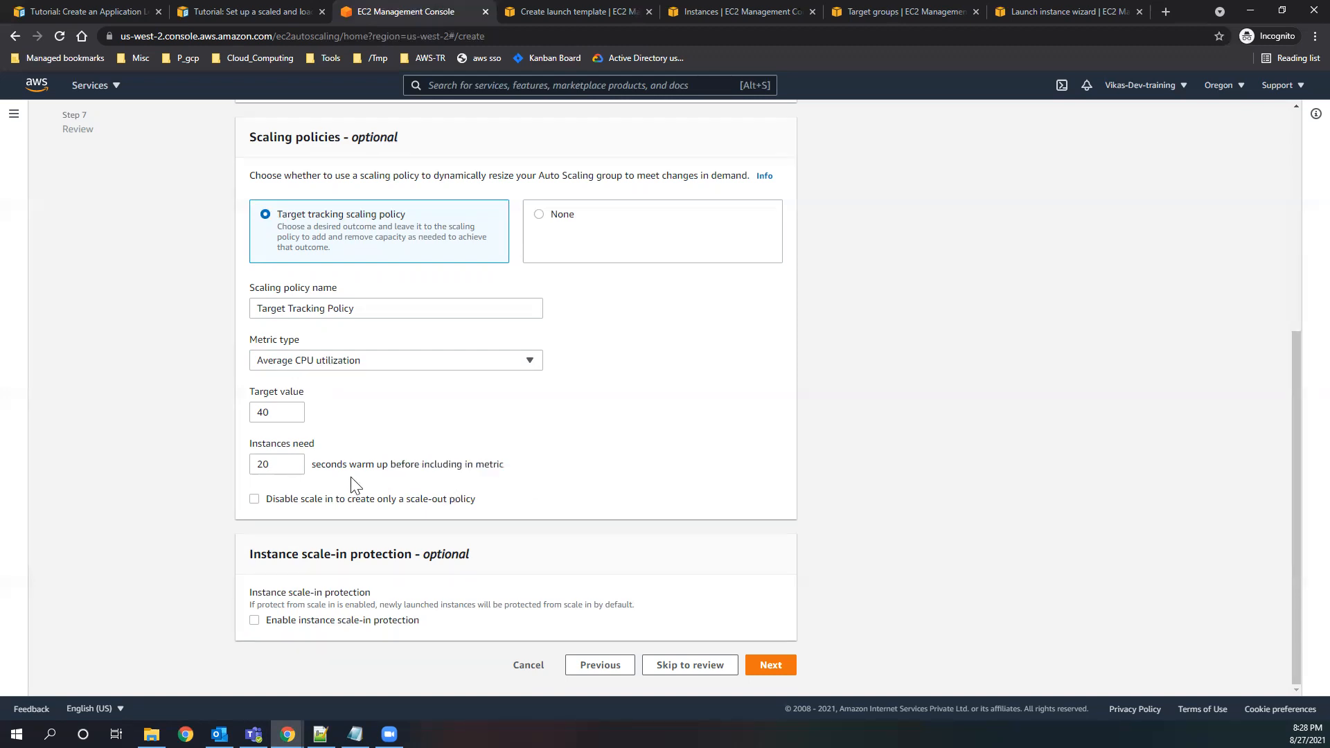
{"action": "left_click_drag", "start_coordinate": [316, 464], "coordinate": [537, 471]}
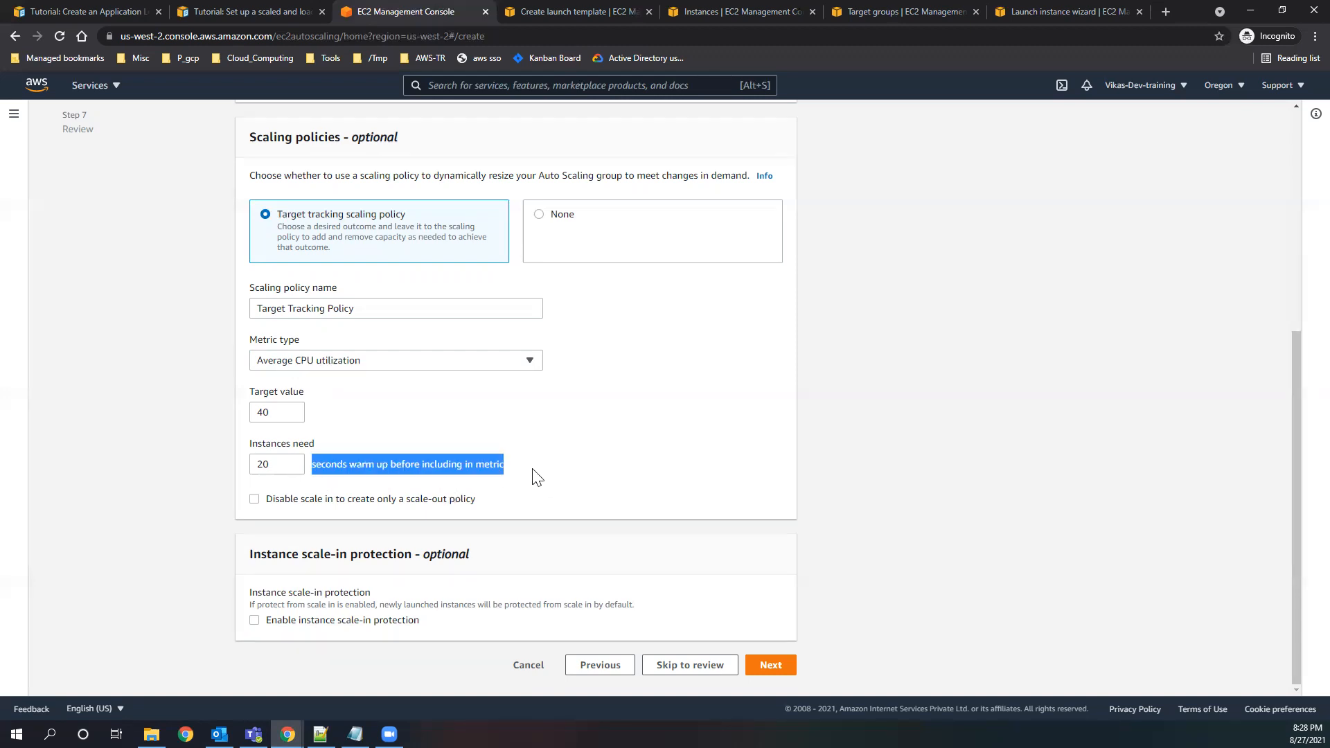
{"action": "left_click", "coordinate": [534, 475]}
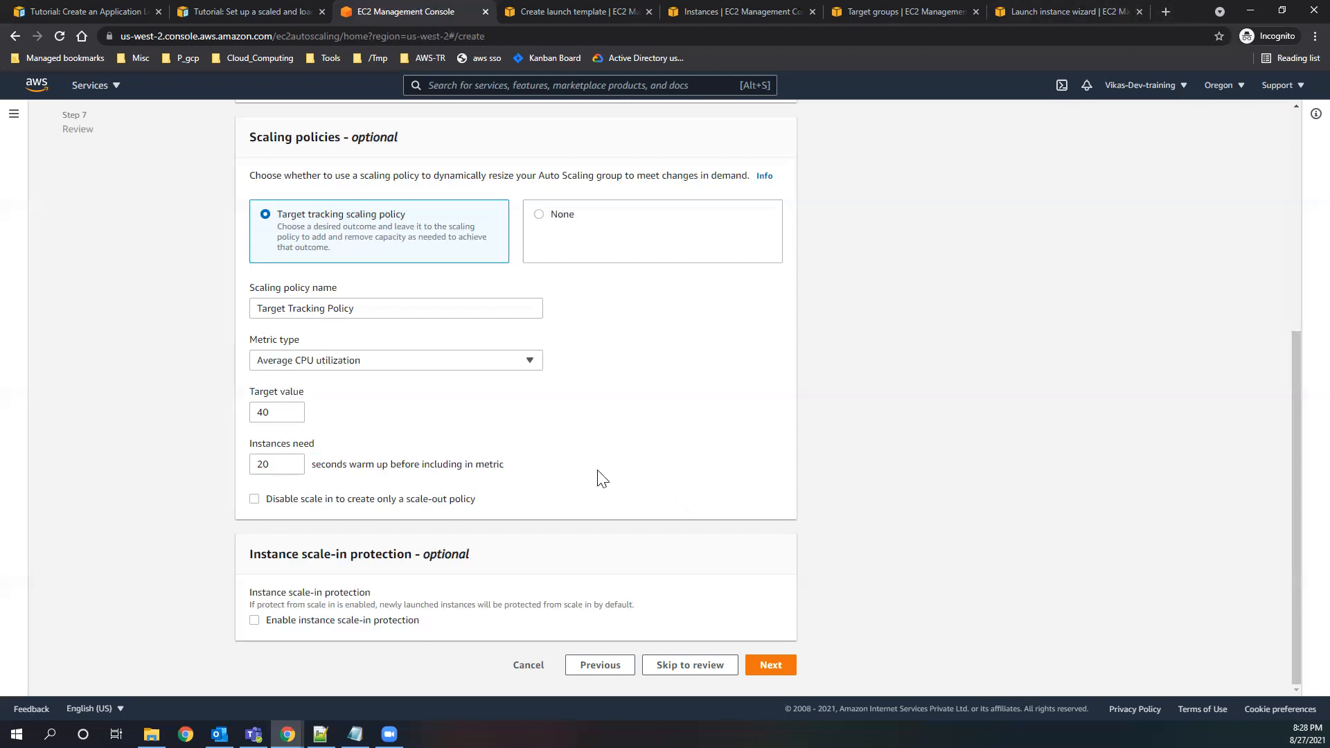
{"action": "left_click_drag", "start_coordinate": [250, 559], "coordinate": [478, 554]}
{"action": "left_click", "coordinate": [412, 597]}
{"action": "double_click", "coordinate": [633, 605]}
{"action": "left_click", "coordinate": [431, 652]}
Compare the group's maximum, desired and minimum capacities with the scaling policy's target value and the scale-in protection option.
{"action": "scroll", "coordinate": [436, 374], "scroll_direction": "up", "scroll_amount": 4}
{"action": "left_click", "coordinate": [272, 253]}
{"action": "double_click", "coordinate": [270, 355]}
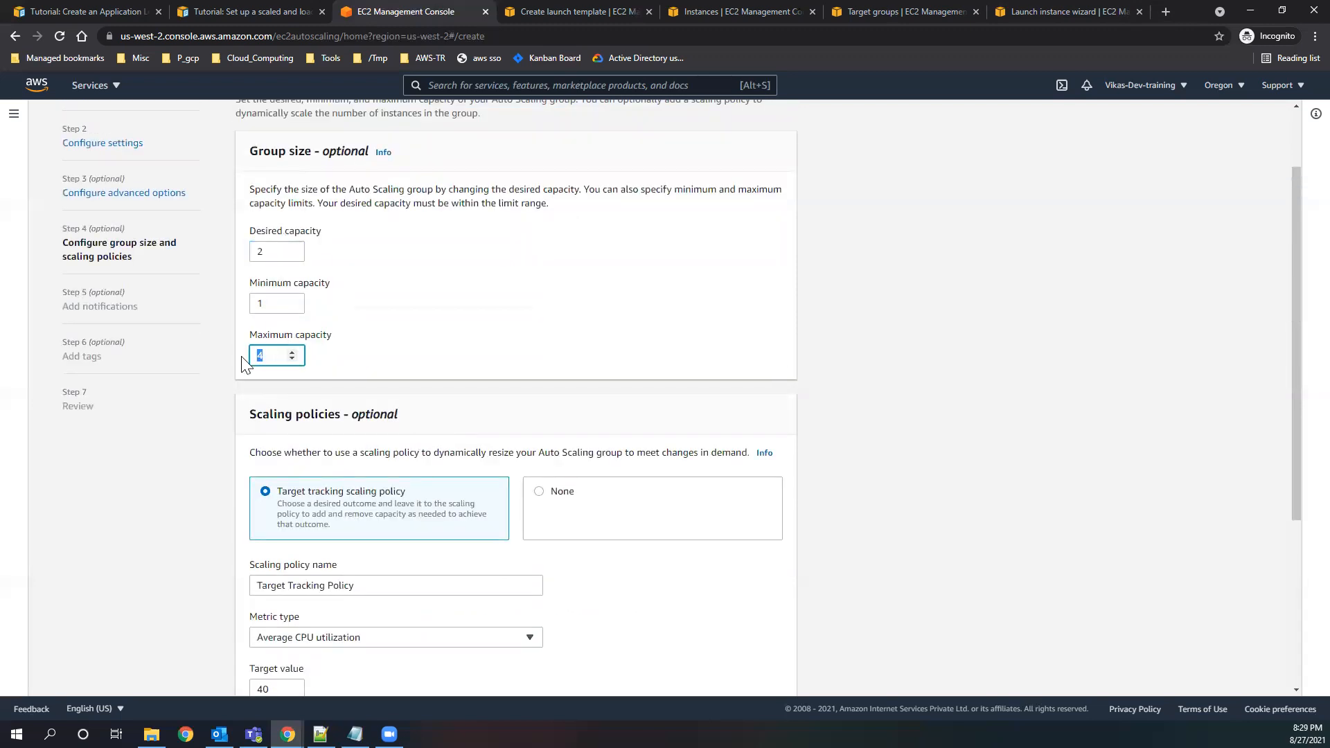
{"action": "left_click", "coordinate": [266, 251]}
{"action": "double_click", "coordinate": [258, 304]}
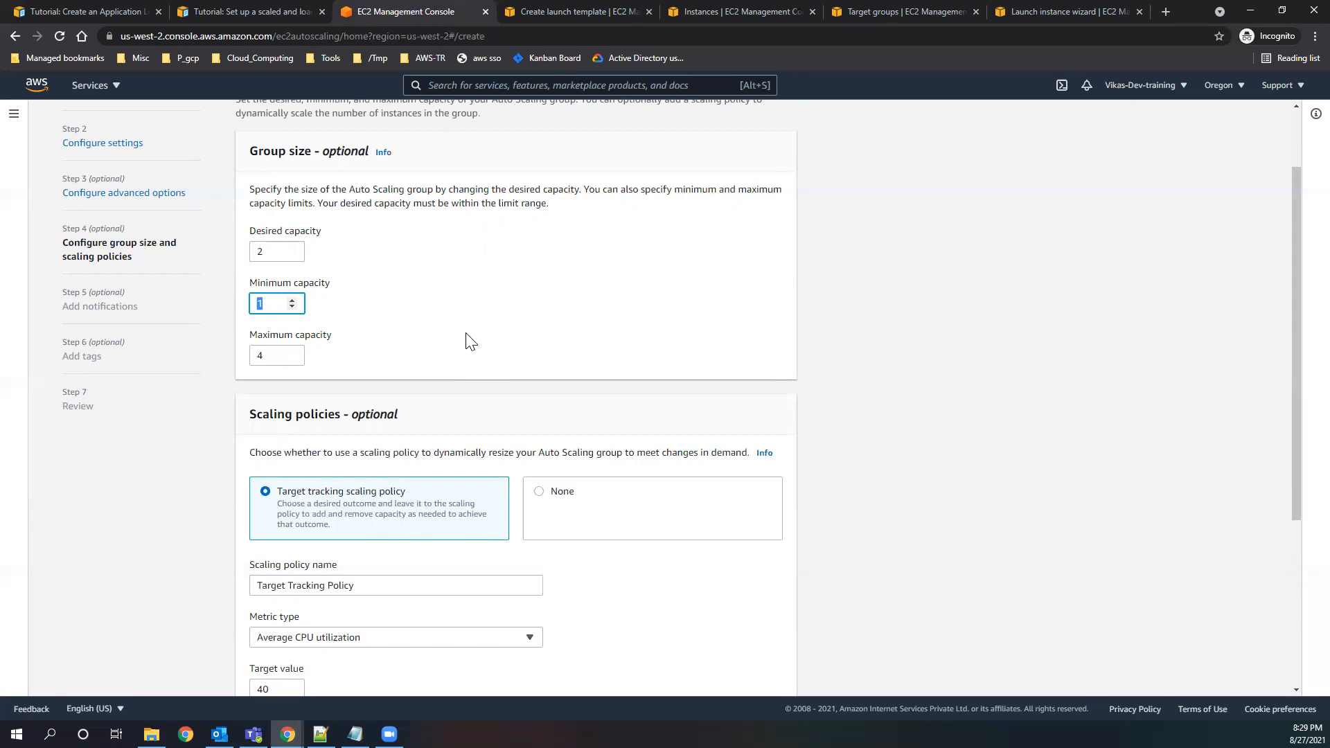
{"action": "double_click", "coordinate": [266, 251]}
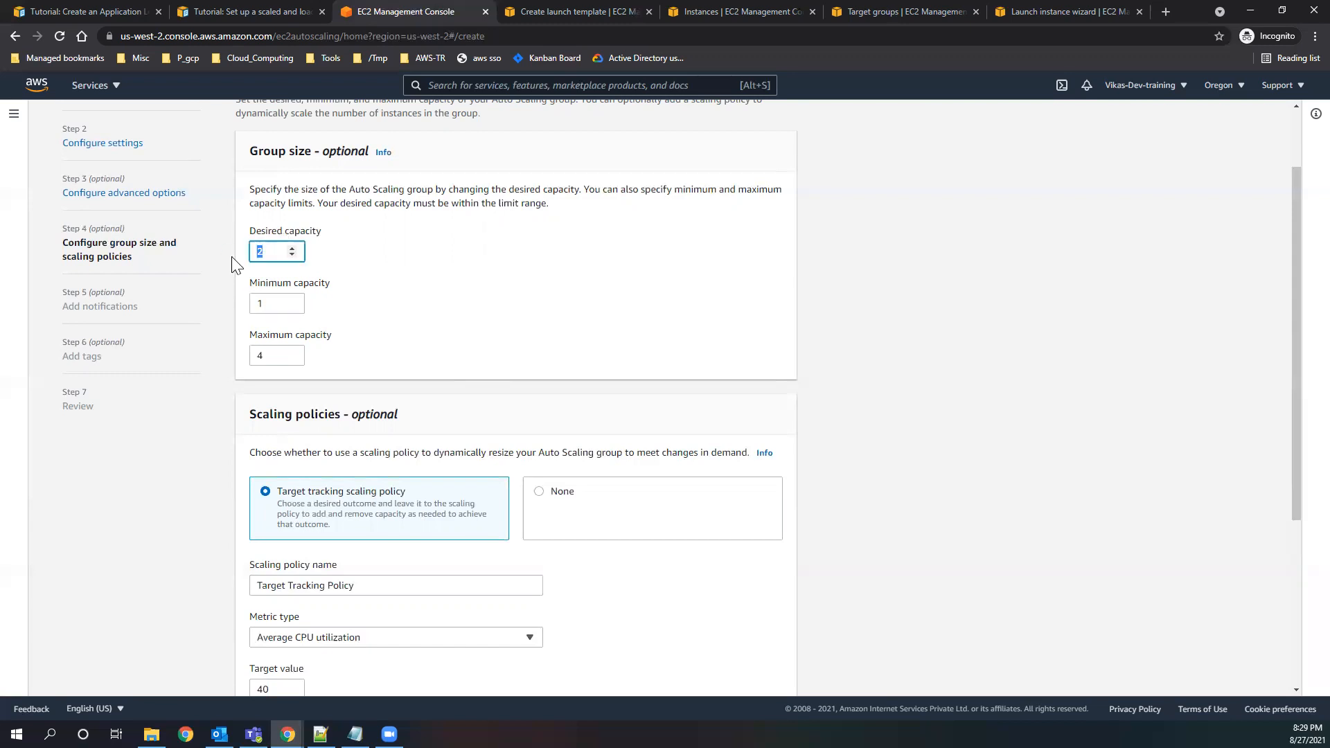
{"action": "double_click", "coordinate": [269, 303]}
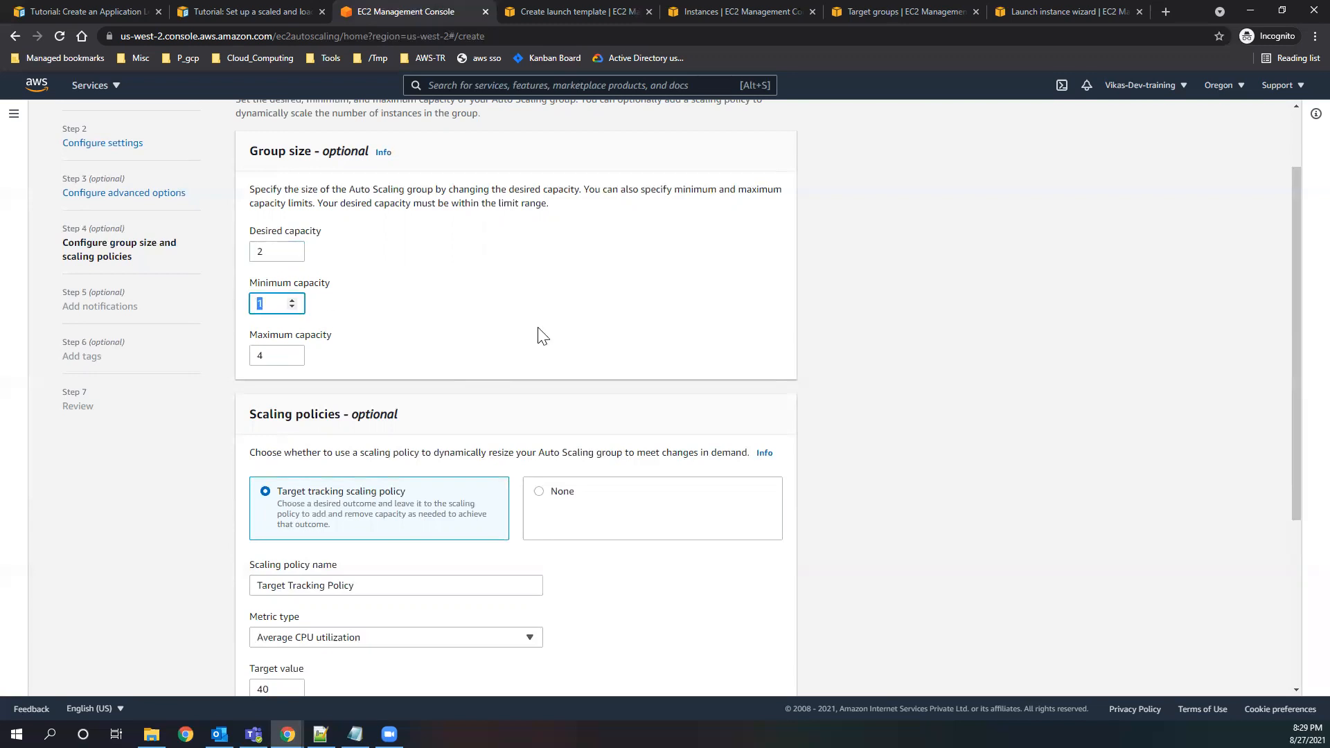
{"action": "scroll", "coordinate": [493, 367], "scroll_direction": "down", "scroll_amount": 4}
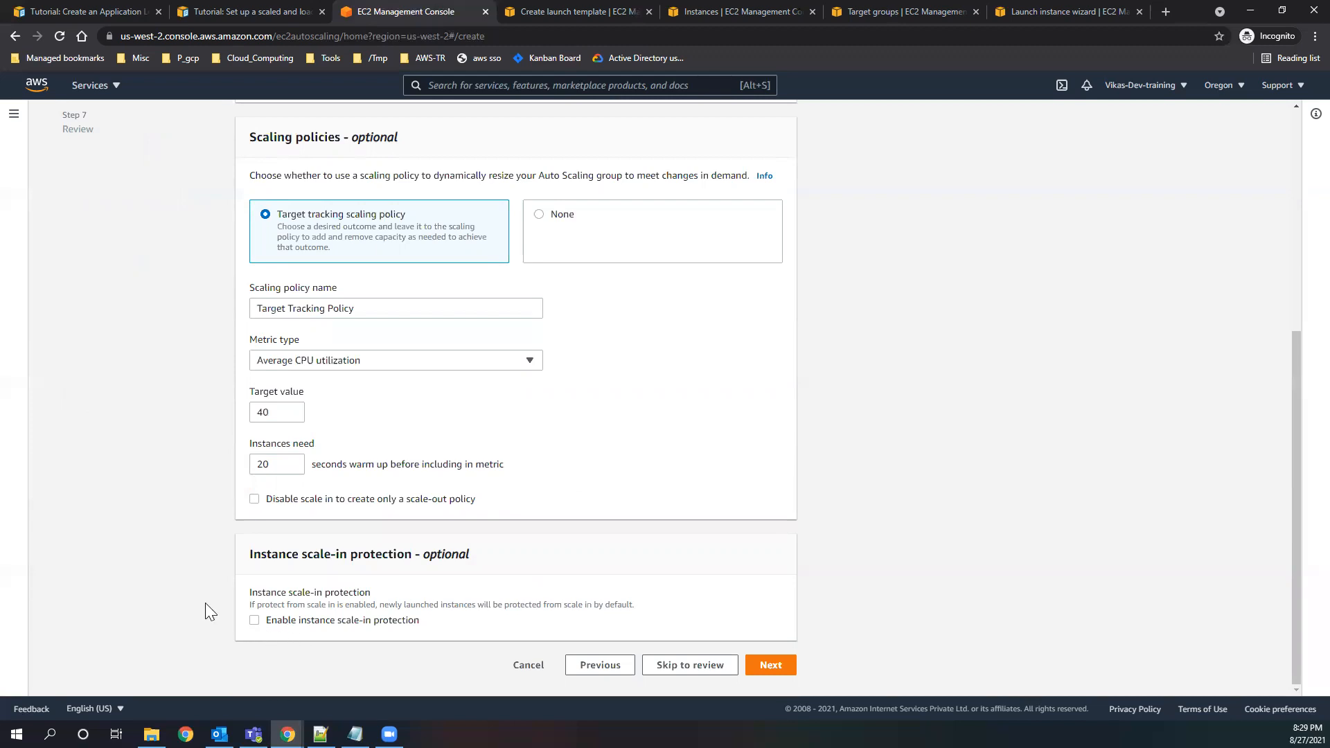
{"action": "left_click_drag", "start_coordinate": [288, 415], "coordinate": [216, 413]}
{"action": "left_click", "coordinate": [278, 411]}
{"action": "double_click", "coordinate": [423, 556]}
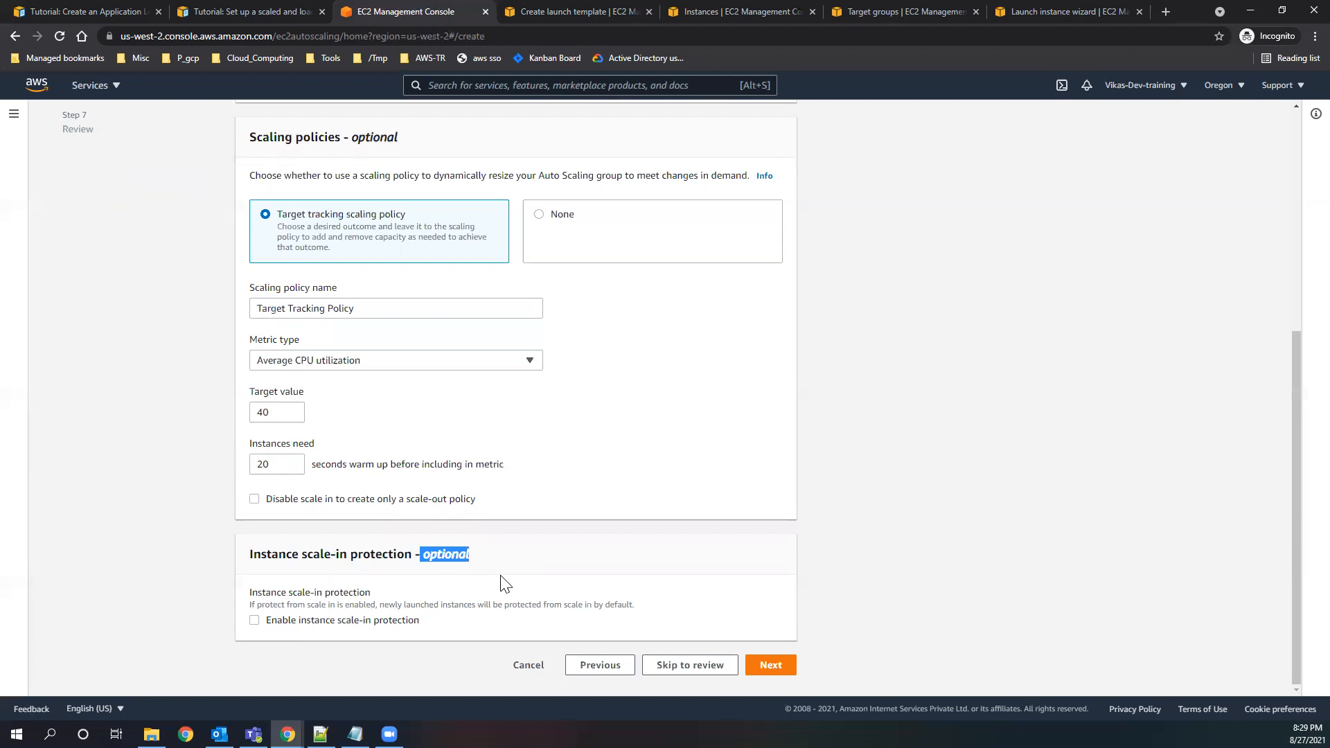
Continue through the notifications and tags settings without adding any, up to the review of the Auto Scaling group.
{"action": "left_click", "coordinate": [769, 664]}
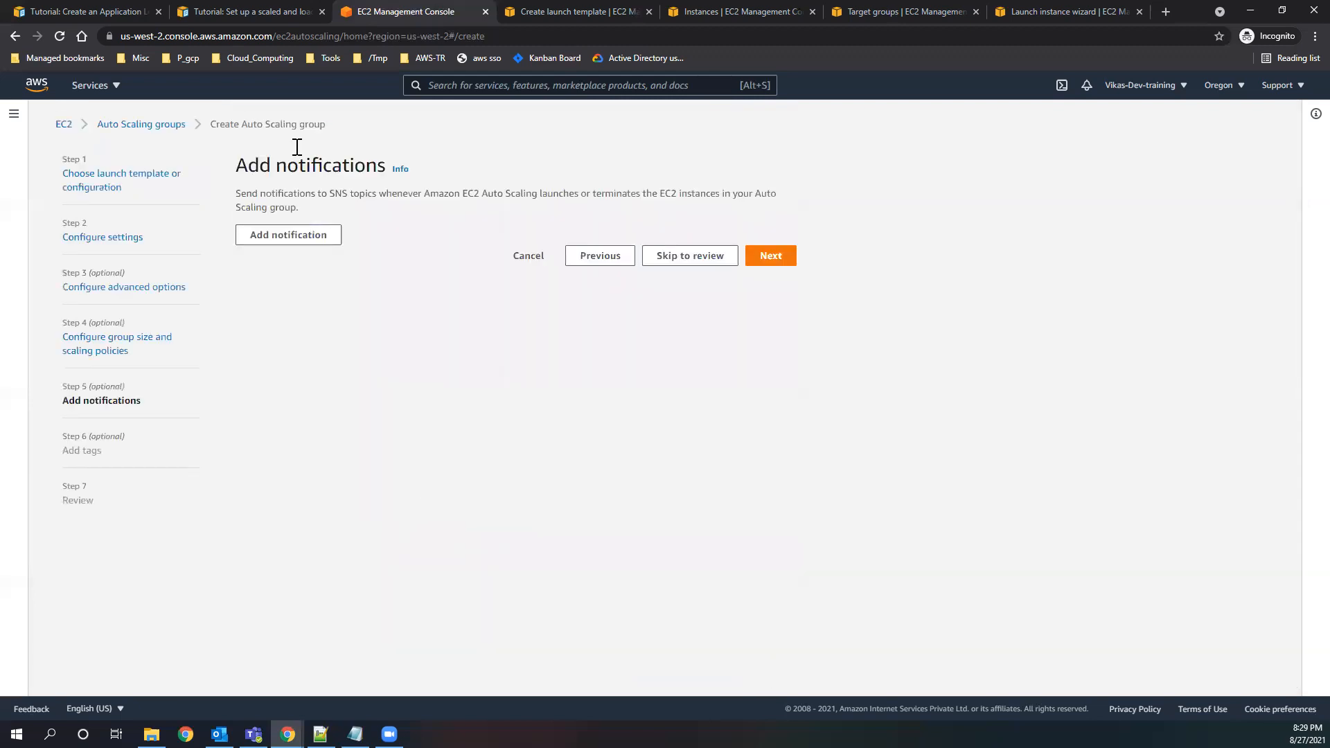
{"action": "double_click", "coordinate": [338, 193]}
{"action": "left_click_drag", "start_coordinate": [379, 192], "coordinate": [442, 194]}
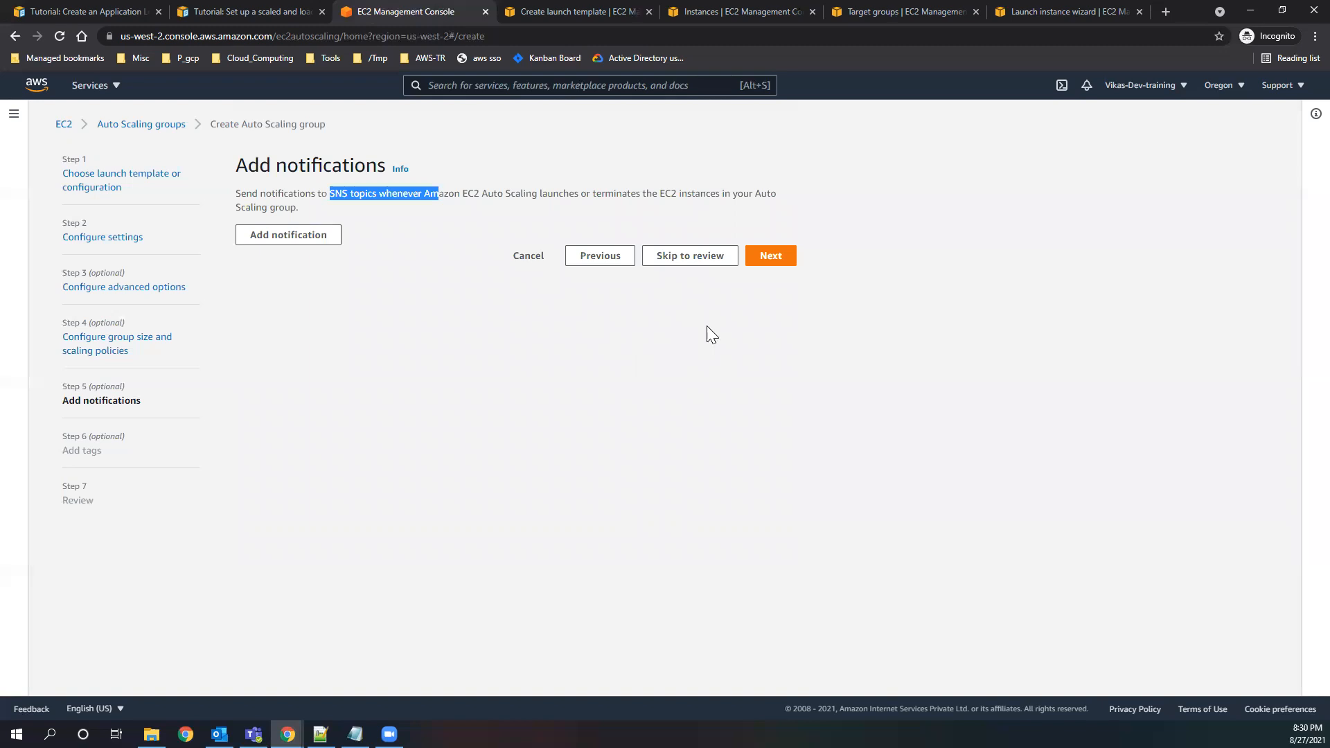
{"action": "left_click", "coordinate": [770, 260]}
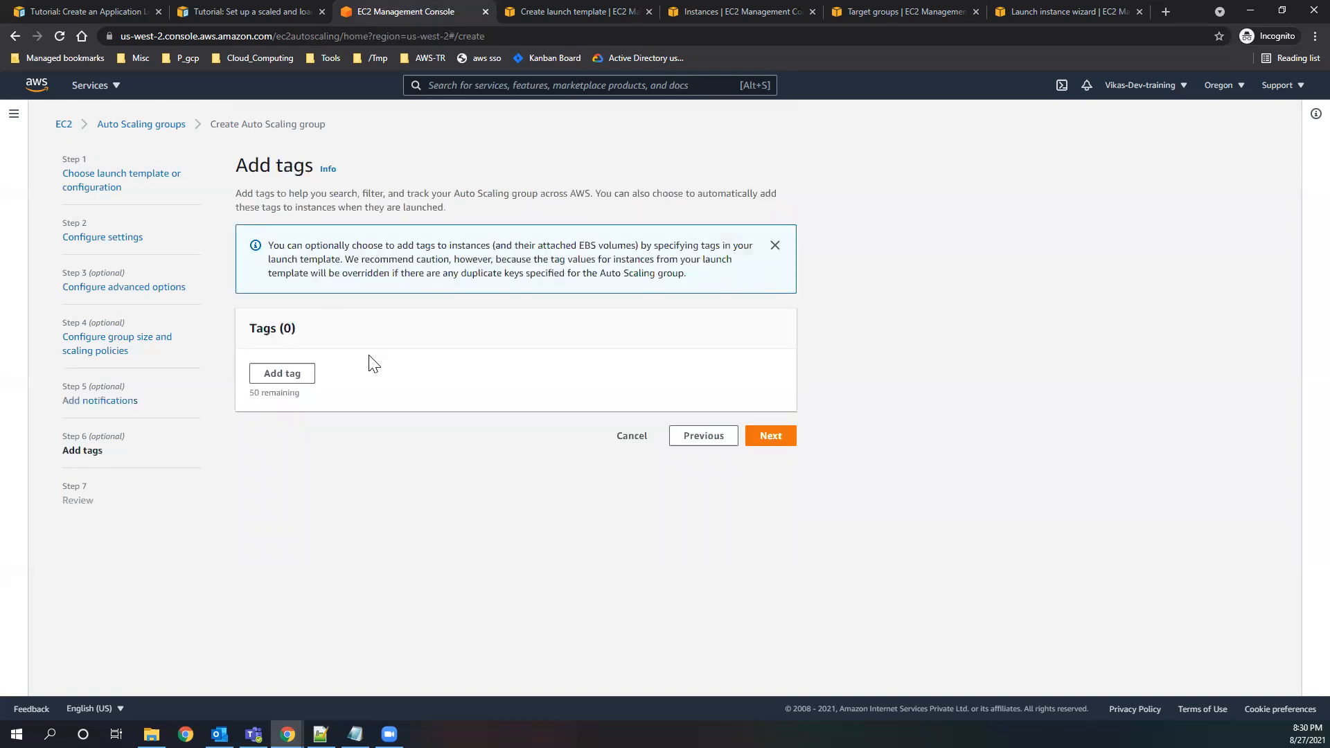
{"action": "left_click", "coordinate": [762, 437]}
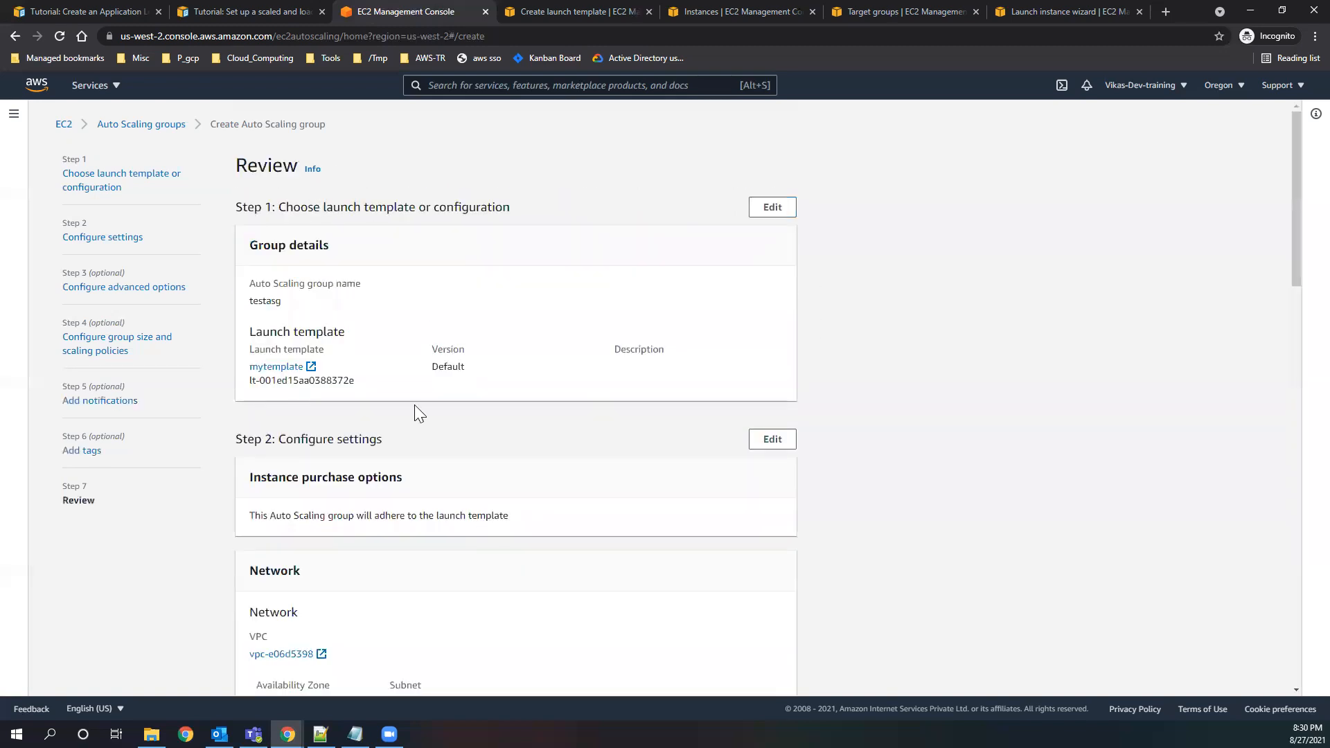
Check the summary of the testasg configuration and create the Auto Scaling group.
{"action": "scroll", "coordinate": [374, 416], "scroll_direction": "down", "scroll_amount": 5}
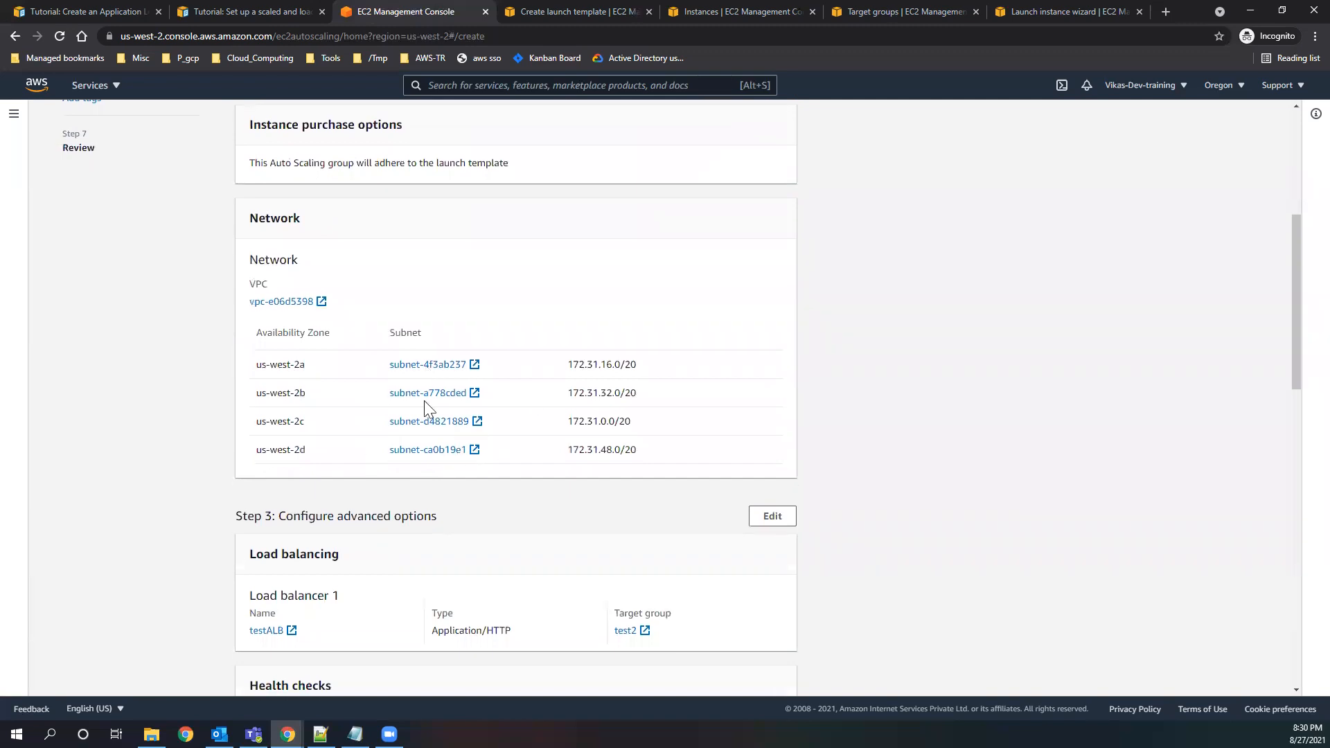
{"action": "scroll", "coordinate": [424, 400], "scroll_direction": "down", "scroll_amount": 12}
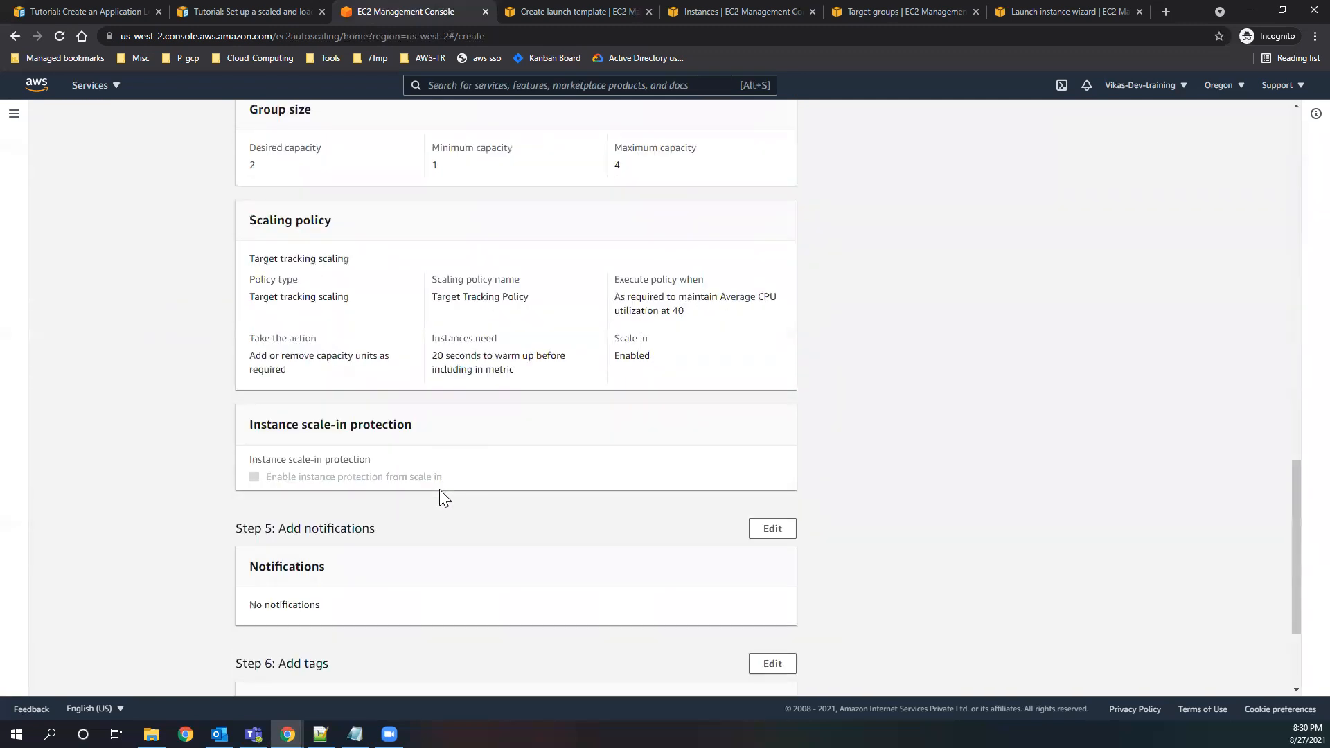
{"action": "scroll", "coordinate": [461, 533], "scroll_direction": "down", "scroll_amount": 3}
{"action": "left_click", "coordinate": [727, 655]}
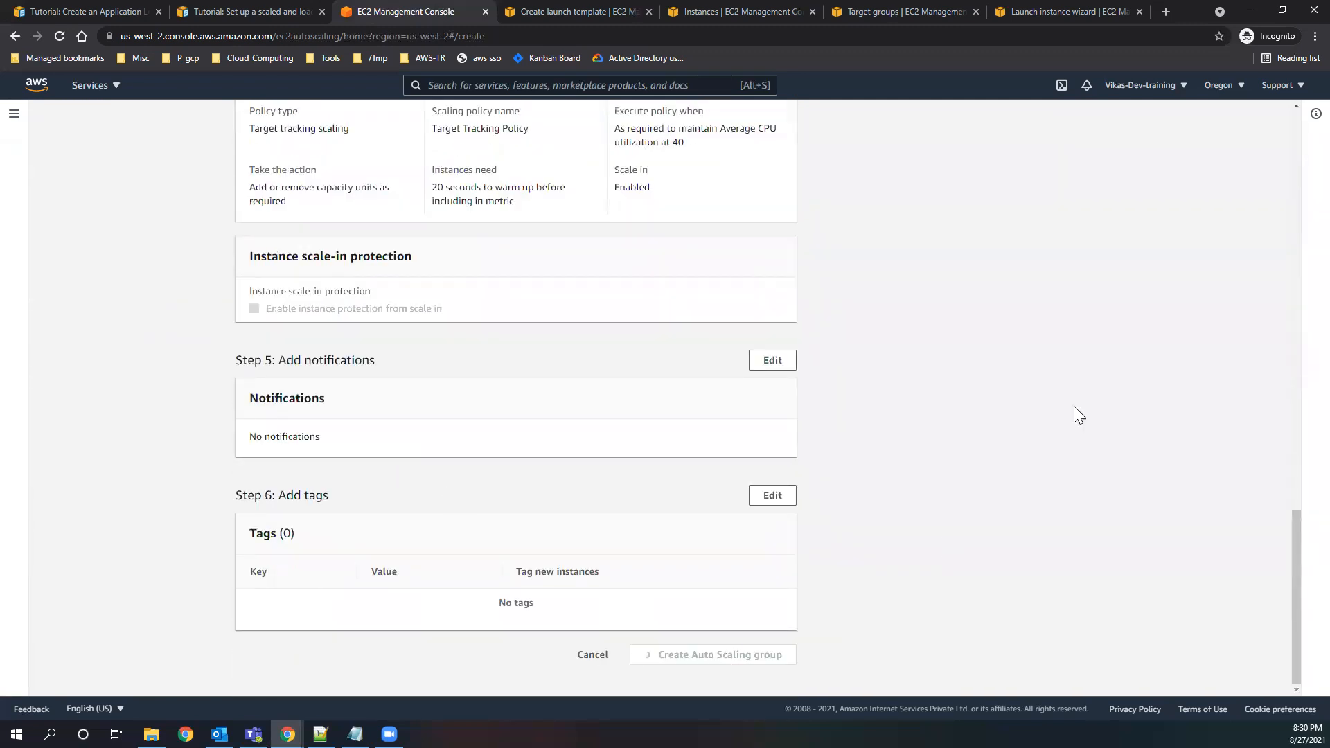
Go from the finished launch template page to the EC2 dashboard, list the running instances and dismiss the welcome message.
{"action": "left_click", "coordinate": [552, 10]}
{"action": "type", "text": "ec2"}
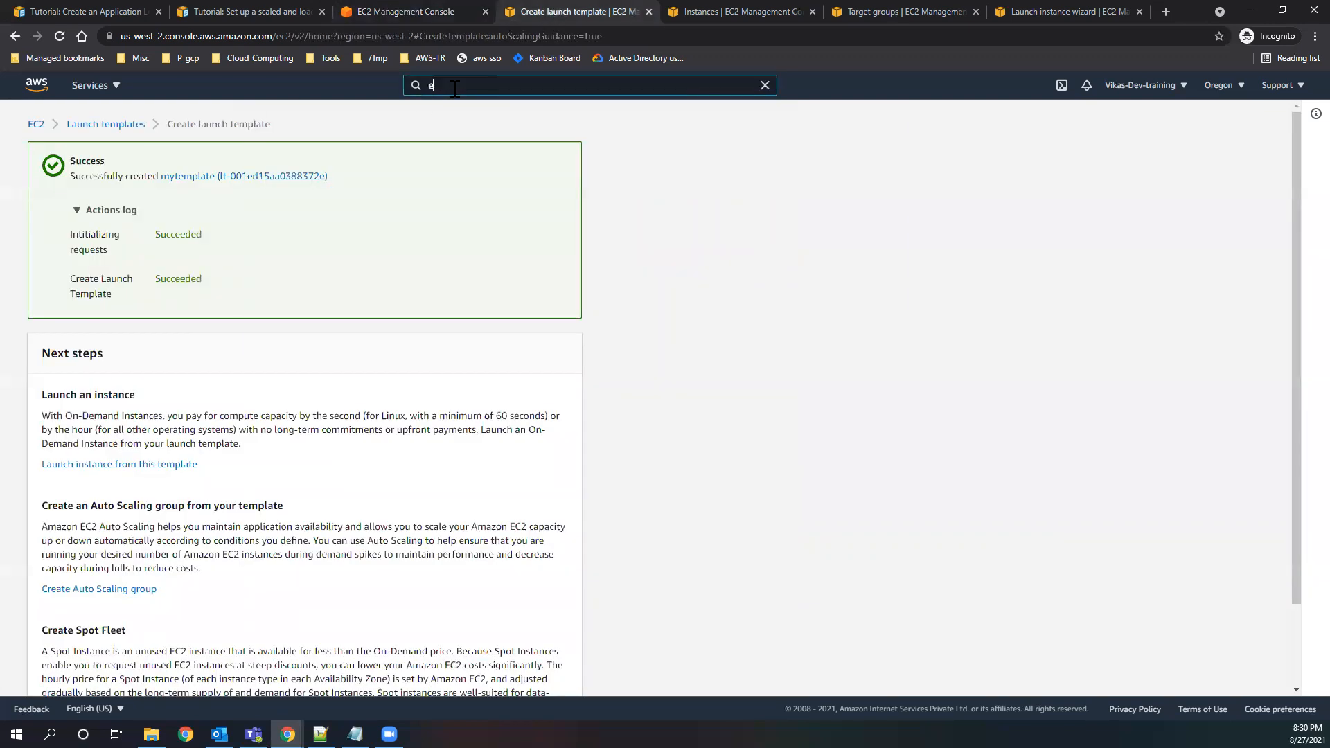
{"action": "left_click", "coordinate": [475, 201]}
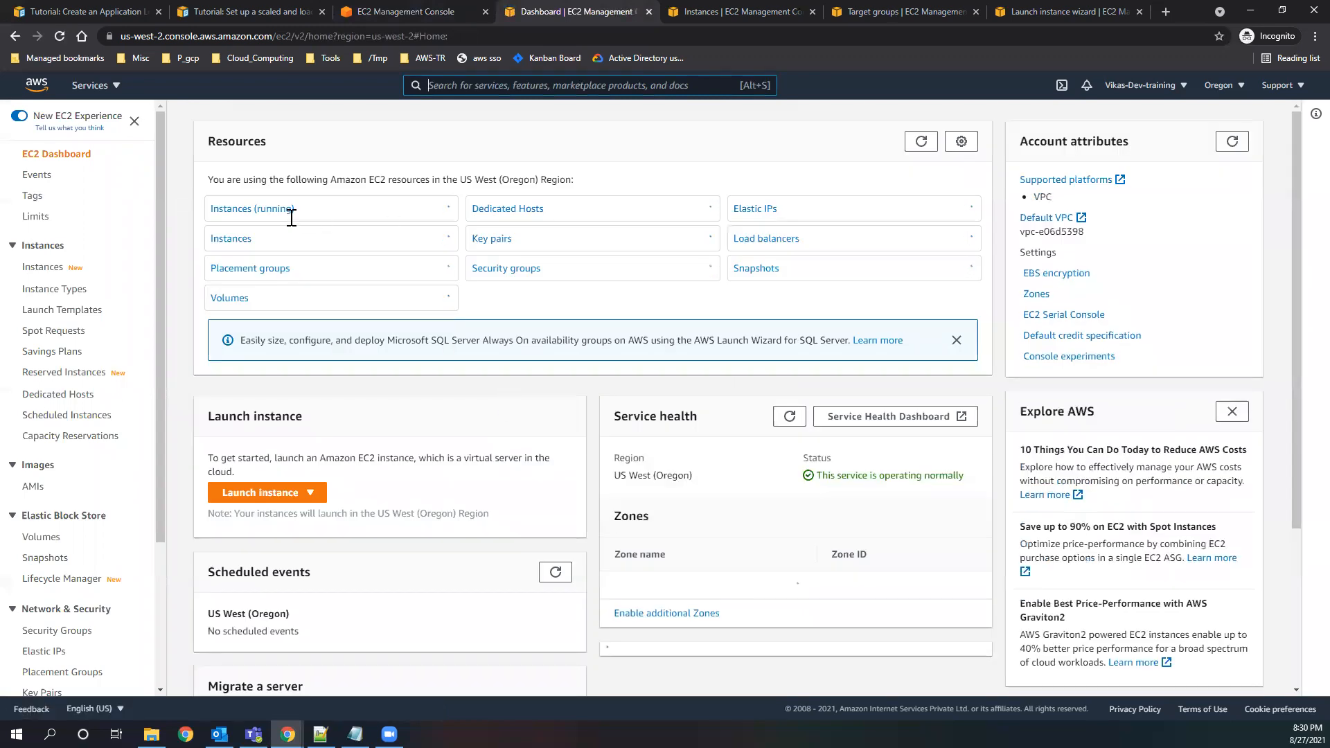
{"action": "left_click", "coordinate": [253, 209]}
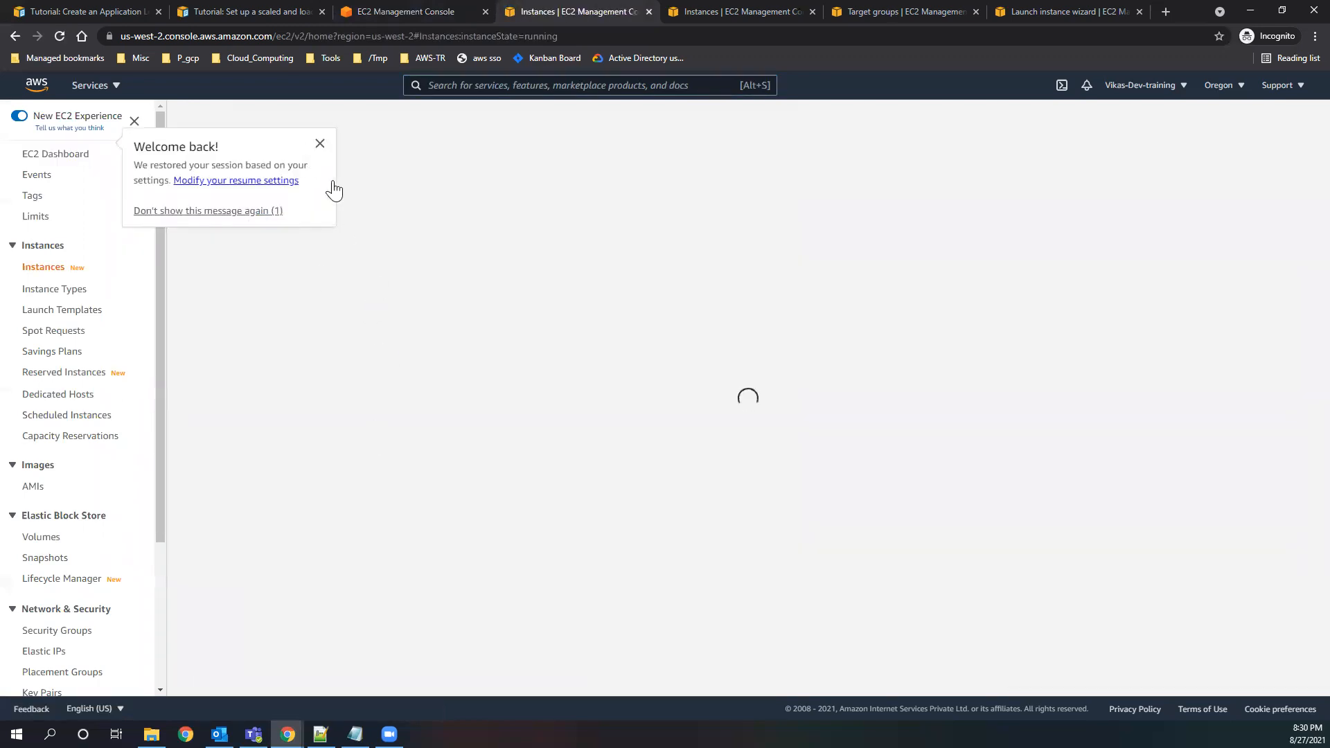
{"action": "left_click", "coordinate": [320, 143]}
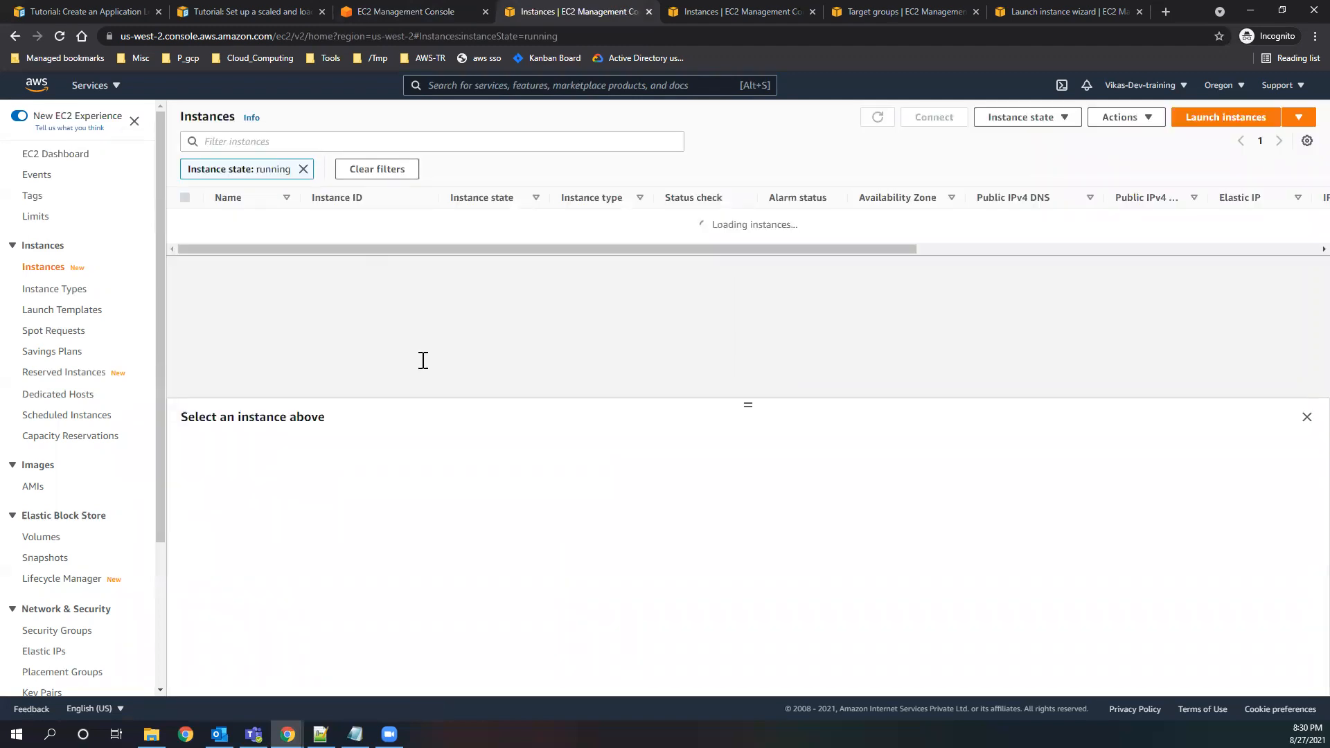
Remove the running-state filter from the instance list and look at the details of the pending t1.micro instance.
{"action": "left_click", "coordinate": [302, 169]}
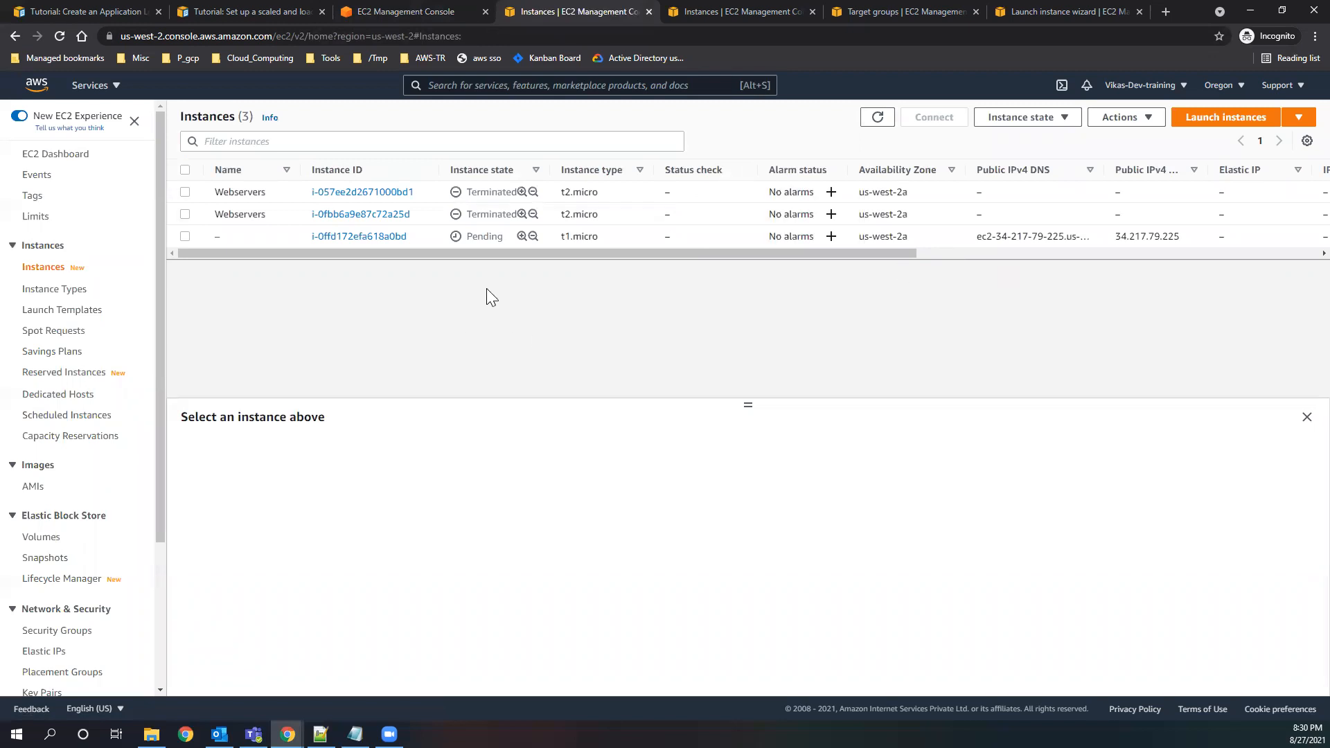
{"action": "double_click", "coordinate": [485, 236]}
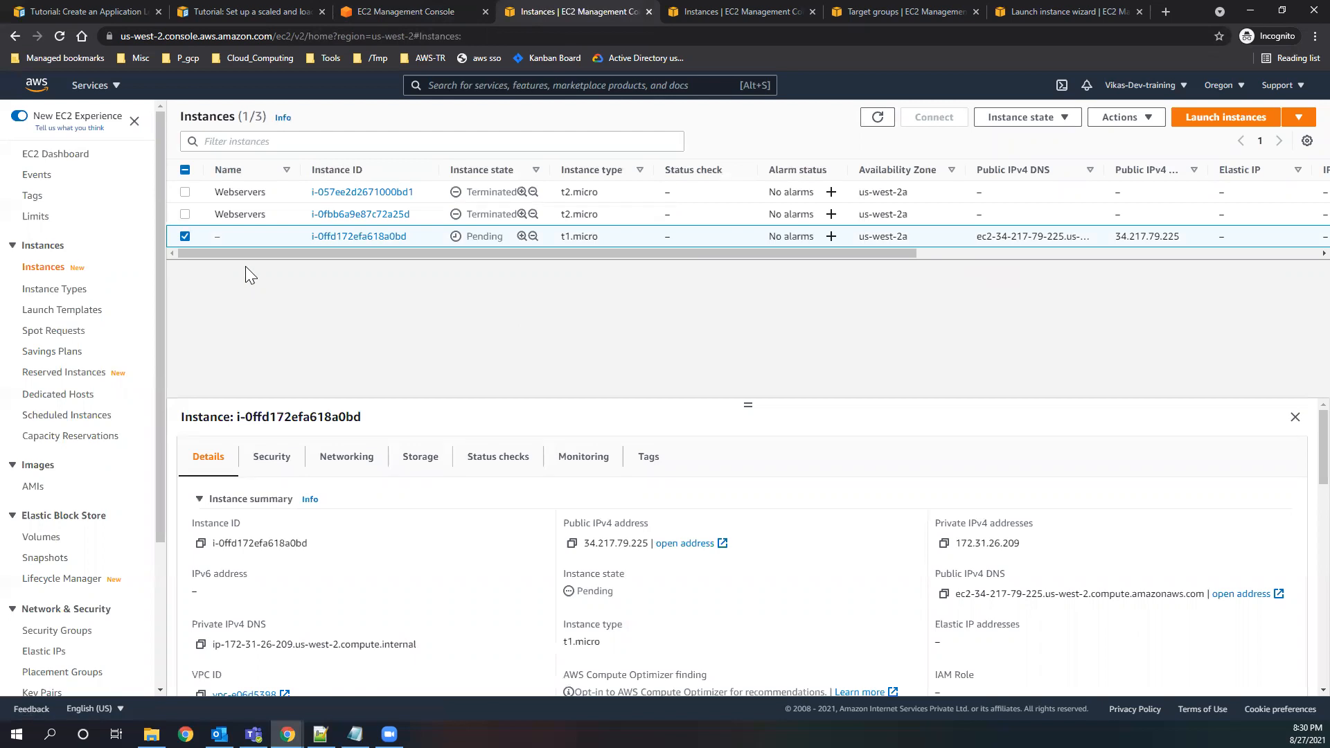
{"action": "left_click", "coordinate": [186, 237]}
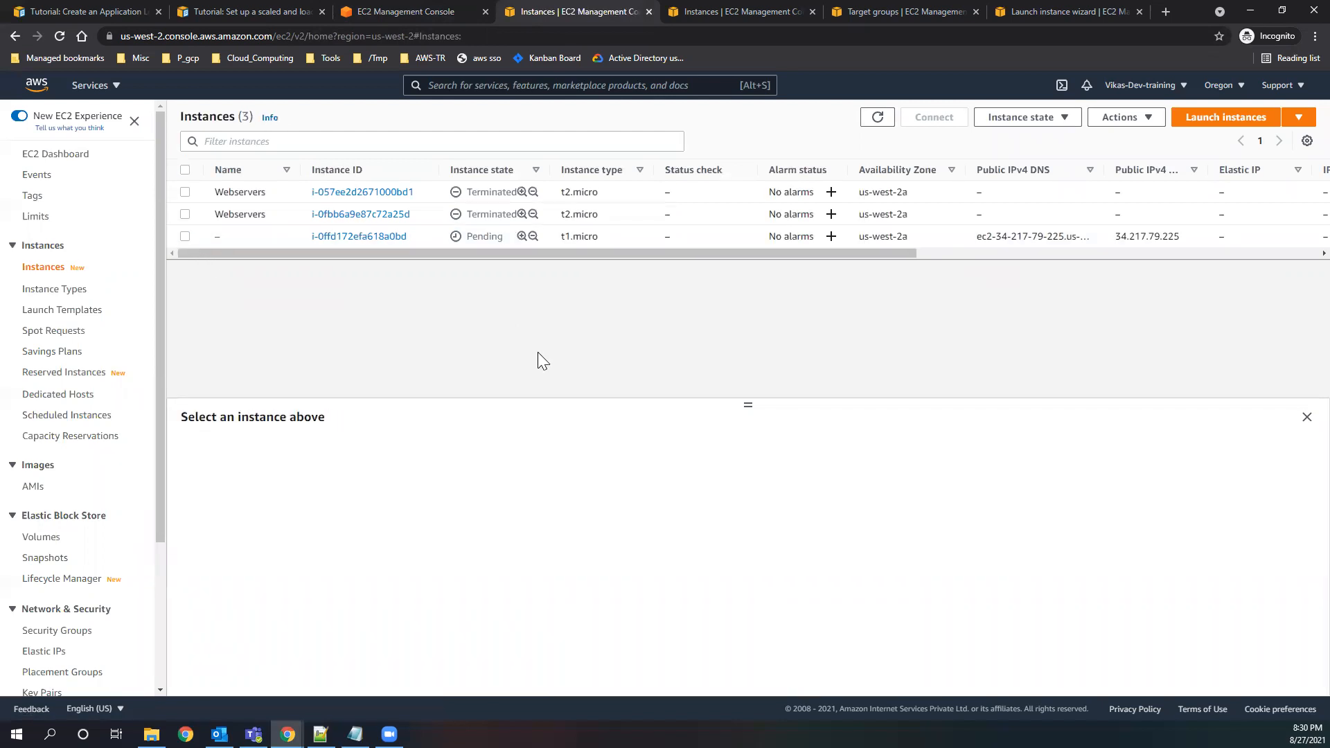
Refresh the instance list repeatedly to follow the launch state and status checks of the new Auto Scaling instances.
{"action": "left_click", "coordinate": [876, 118]}
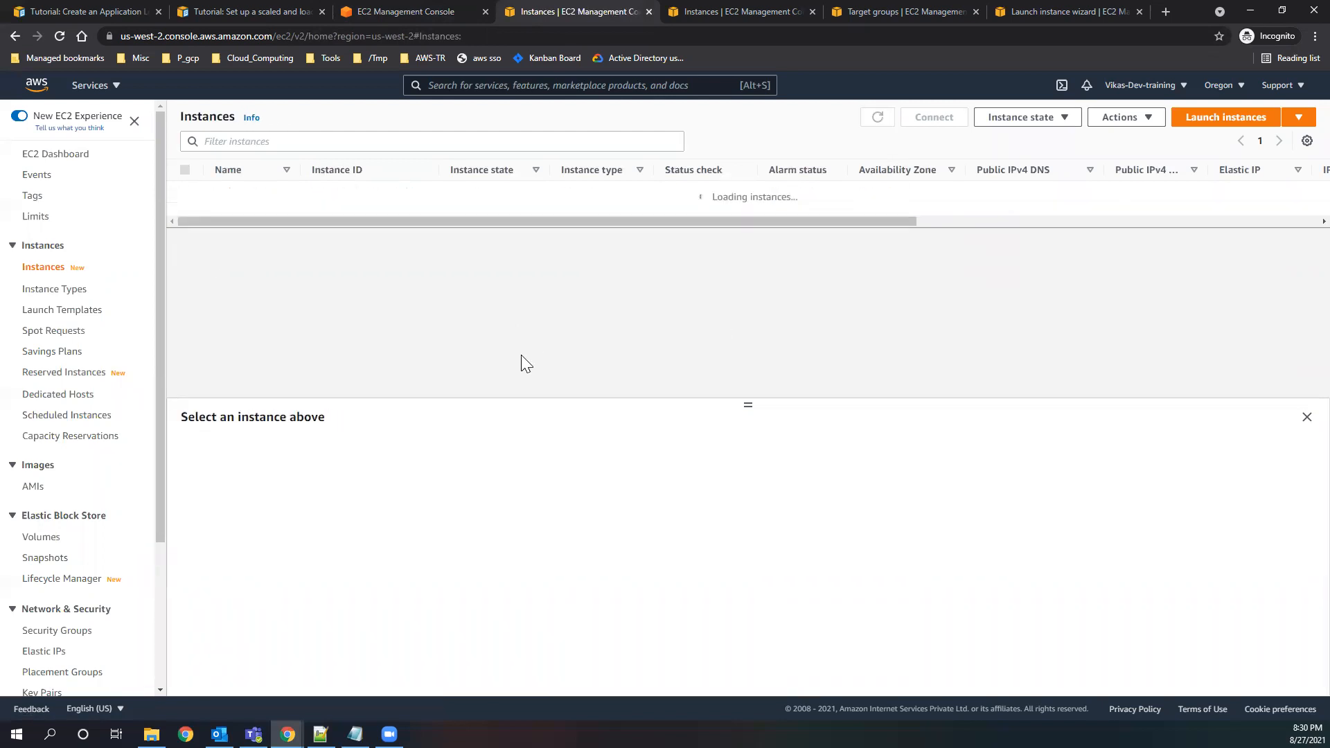
{"action": "left_click", "coordinate": [877, 119]}
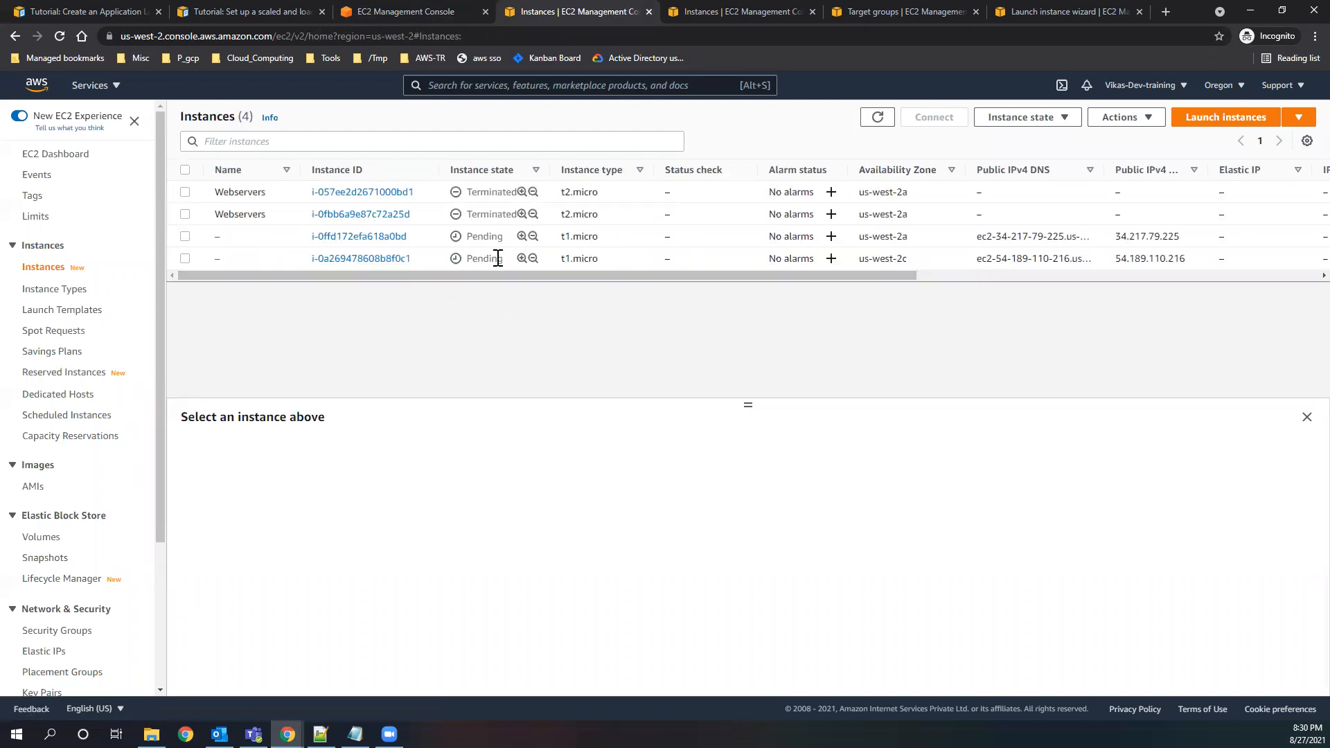
{"action": "left_click", "coordinate": [877, 117]}
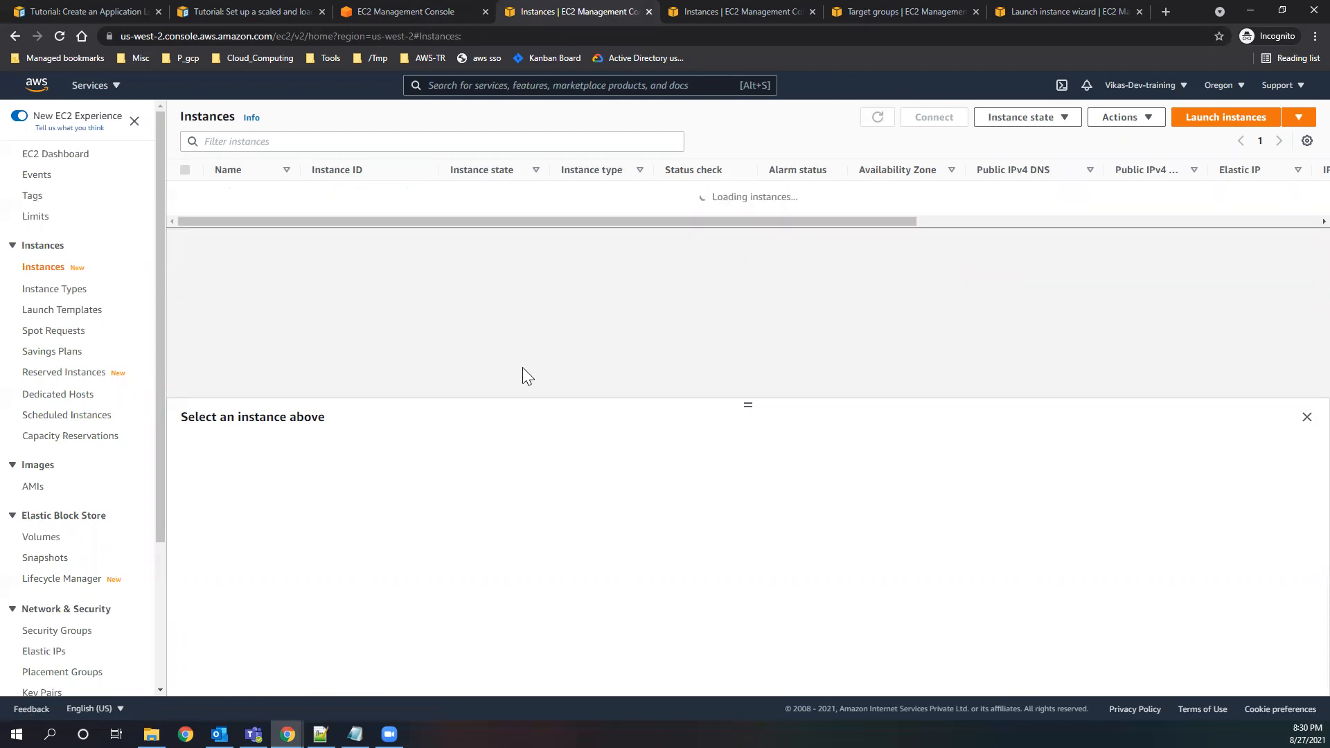
{"action": "left_click", "coordinate": [876, 118]}
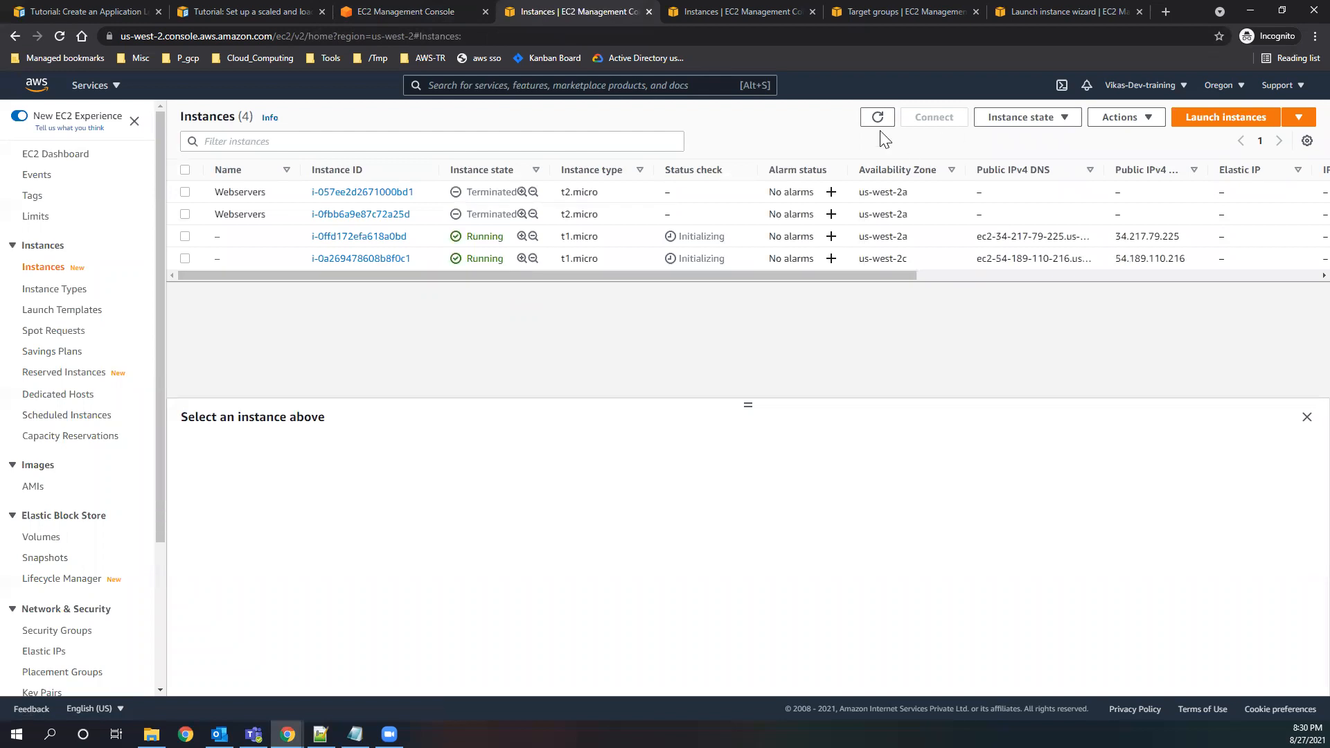
{"action": "left_click", "coordinate": [877, 118]}
{"action": "left_click", "coordinate": [877, 118]}
{"action": "left_click", "coordinate": [878, 118]}
{"action": "left_click", "coordinate": [877, 119]}
Open the SSH client connection instructions for the running instance in us-west-2c and copy the example ssh command.
{"action": "left_click", "coordinate": [188, 257]}
{"action": "left_click_drag", "start_coordinate": [748, 402], "coordinate": [744, 331]}
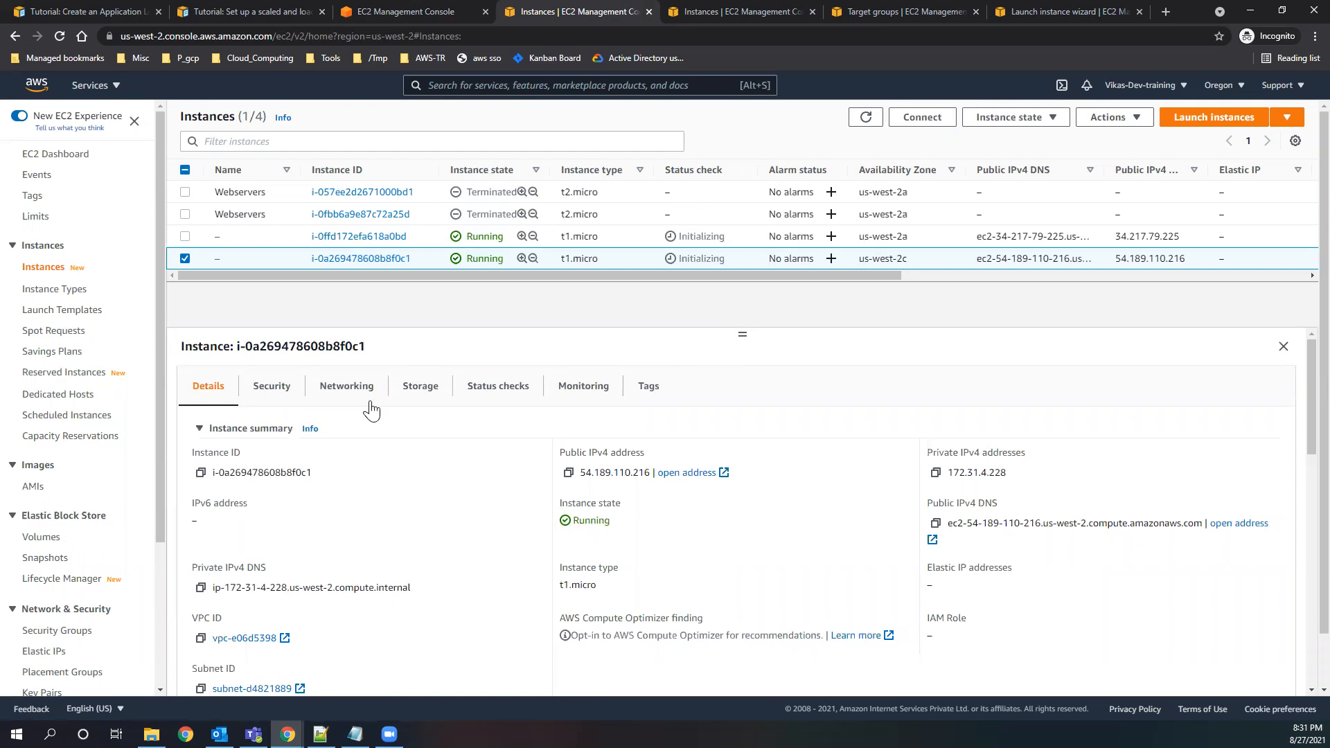
{"action": "left_click", "coordinate": [942, 125]}
{"action": "left_click", "coordinate": [344, 236]}
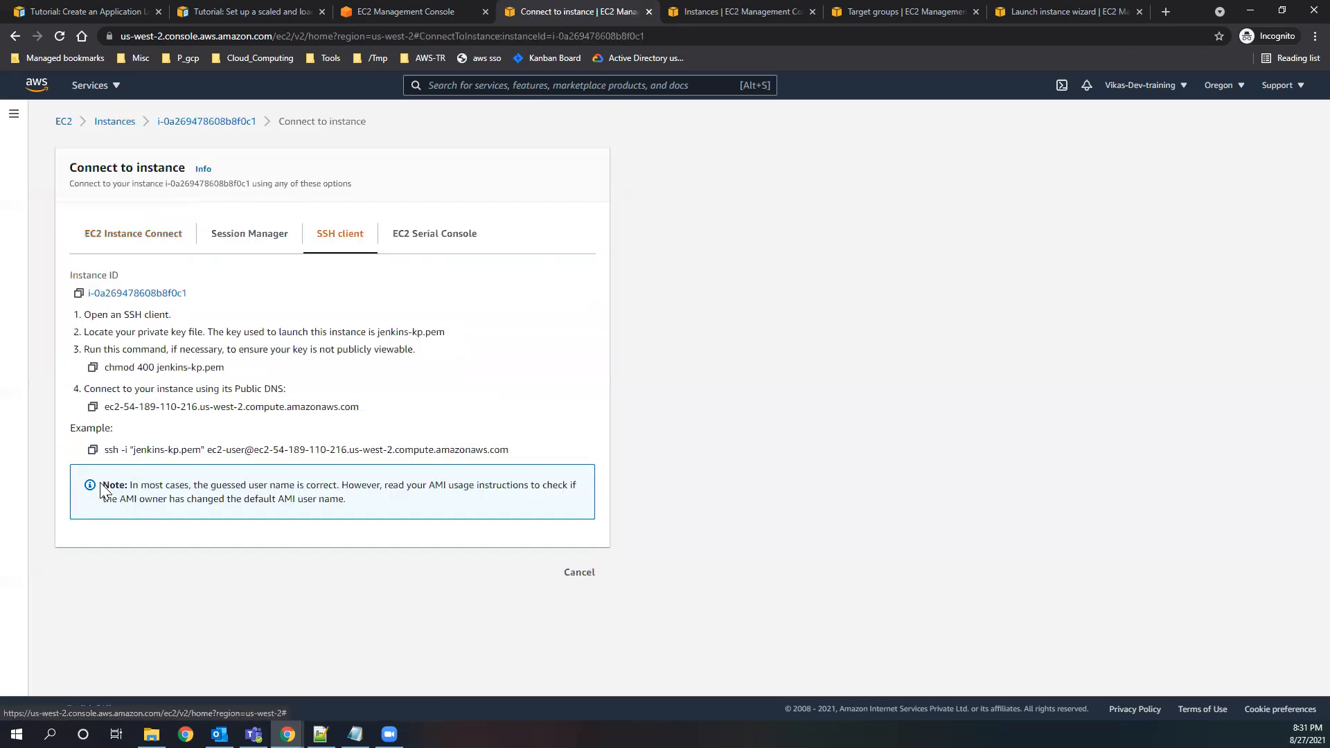
{"action": "left_click", "coordinate": [93, 450]}
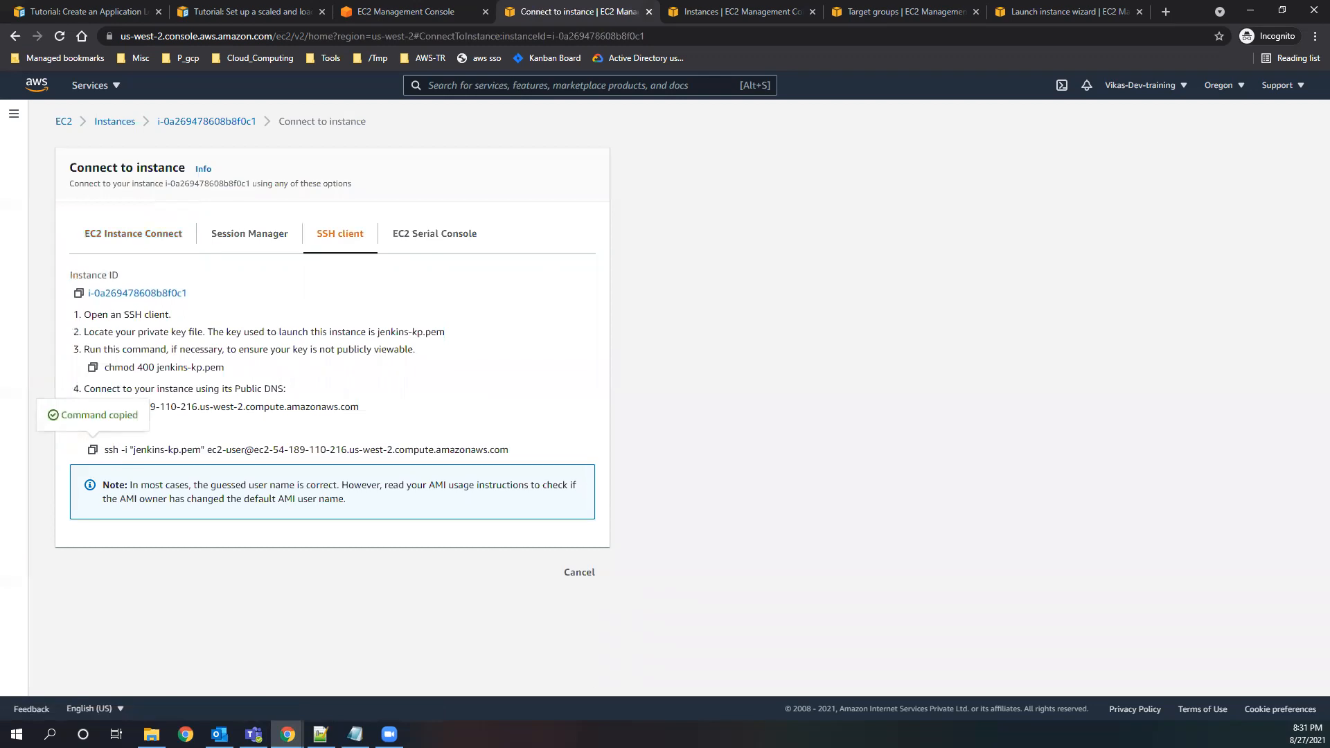
Switch to Git Bash in the Downloads folder, connect with the copied ssh command, accept the host key and maximize the terminal.
{"action": "key", "text": "alt+Tab"}
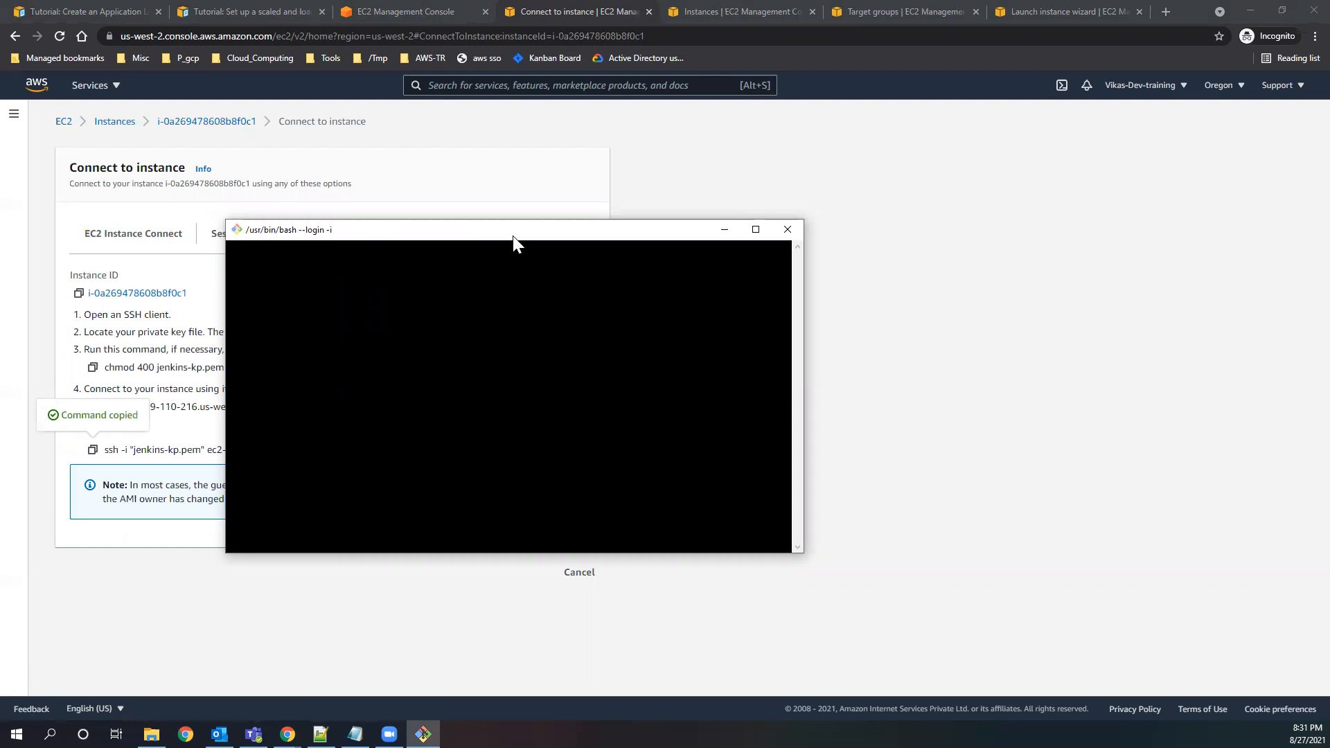
{"action": "key", "text": "shift+Insert"}
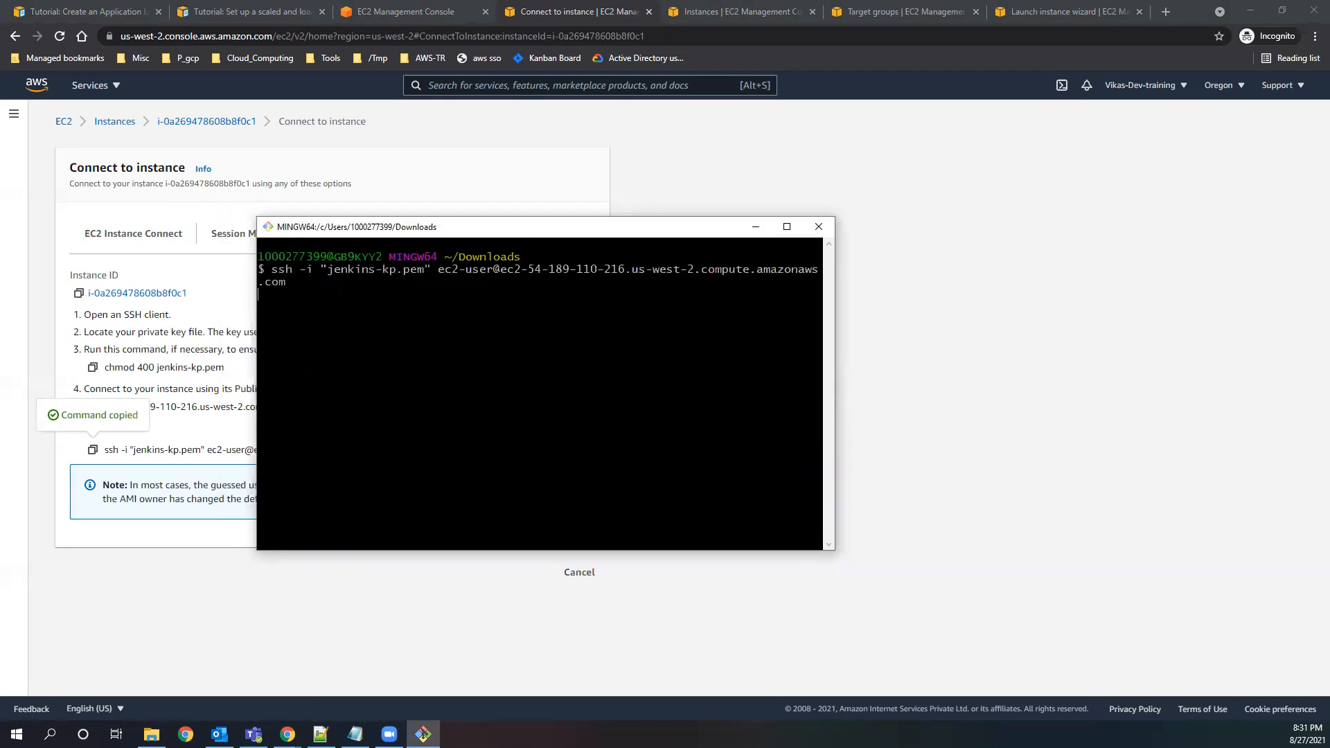
{"action": "type", "text": "yes"}
{"action": "key", "text": "Return"}
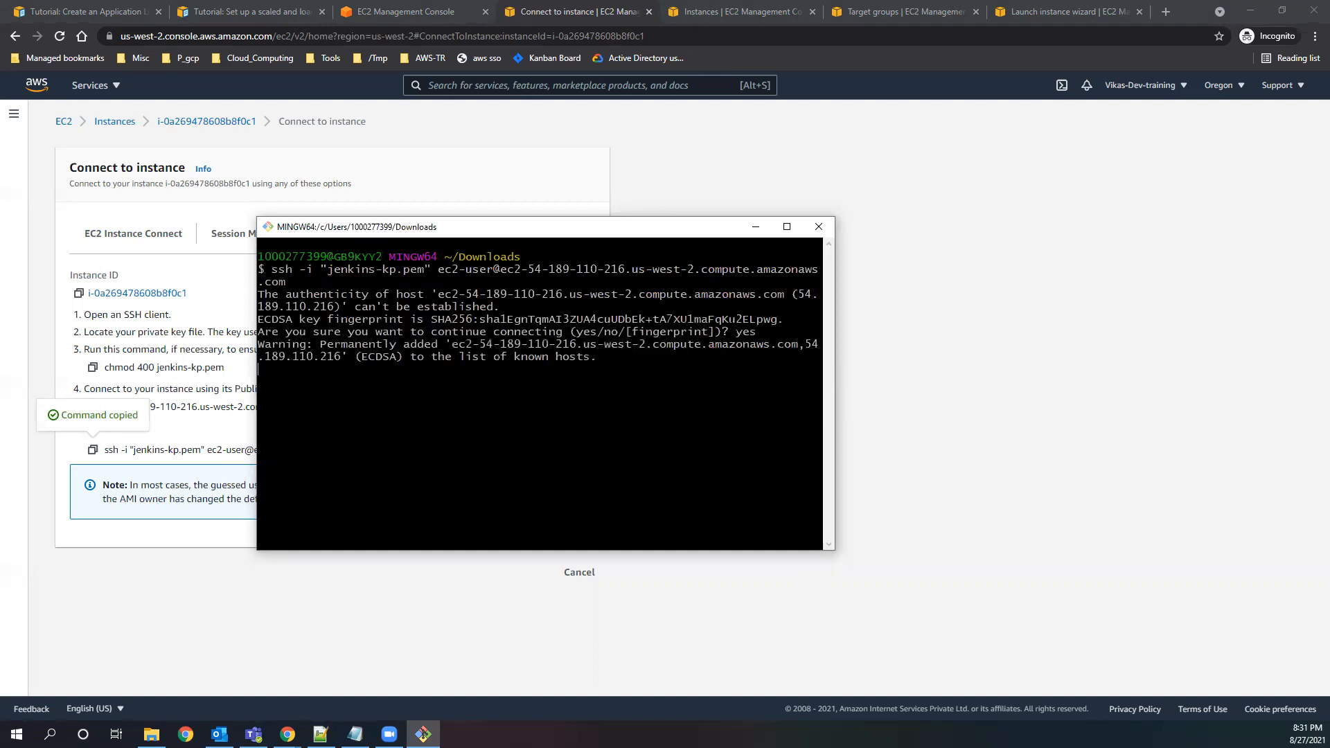
{"action": "left_click", "coordinate": [786, 227]}
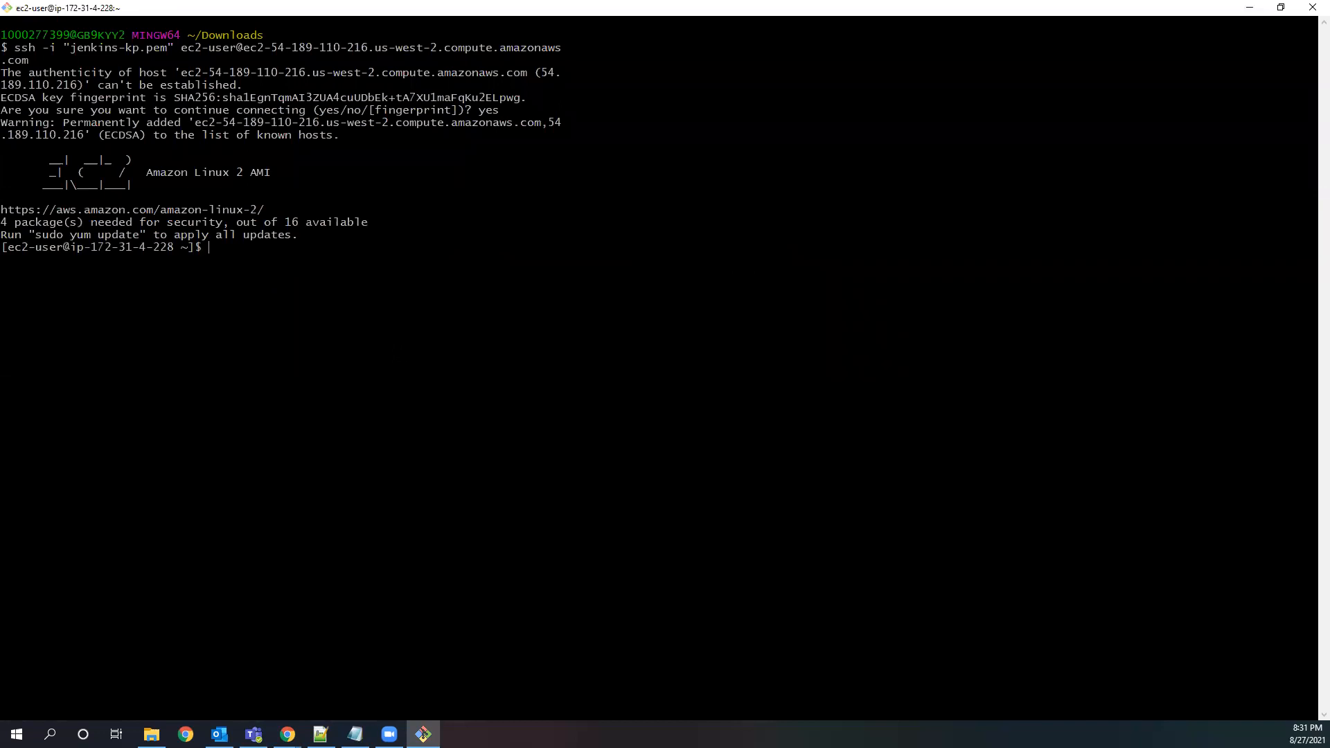
Clear the terminal and switch to the root user with sudo su.
{"action": "type", "text": "clear"}
{"action": "key", "text": "Return"}
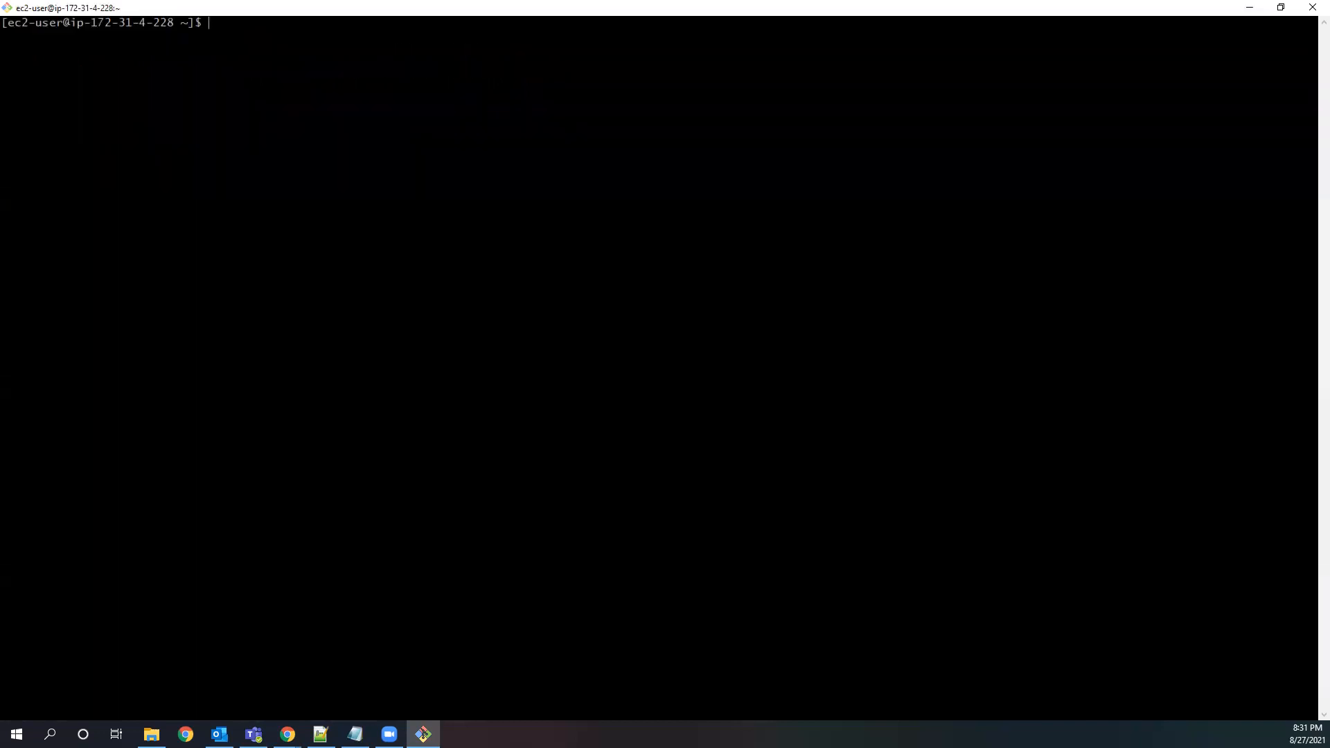
{"action": "type", "text": "sudo su"}
{"action": "key", "text": "Return"}
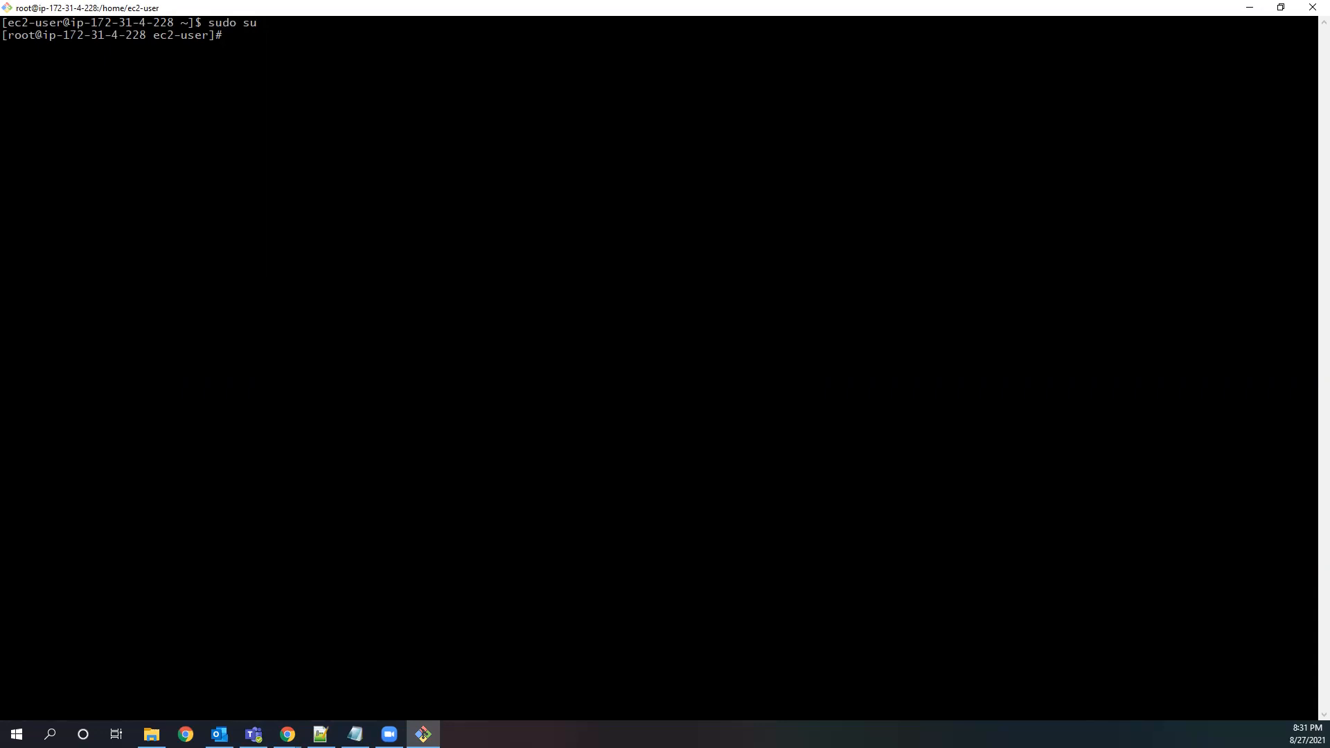
Return to the EC2 instance list in the browser and refresh it to check the state of the two new instances.
{"action": "key", "text": "alt+Tab"}
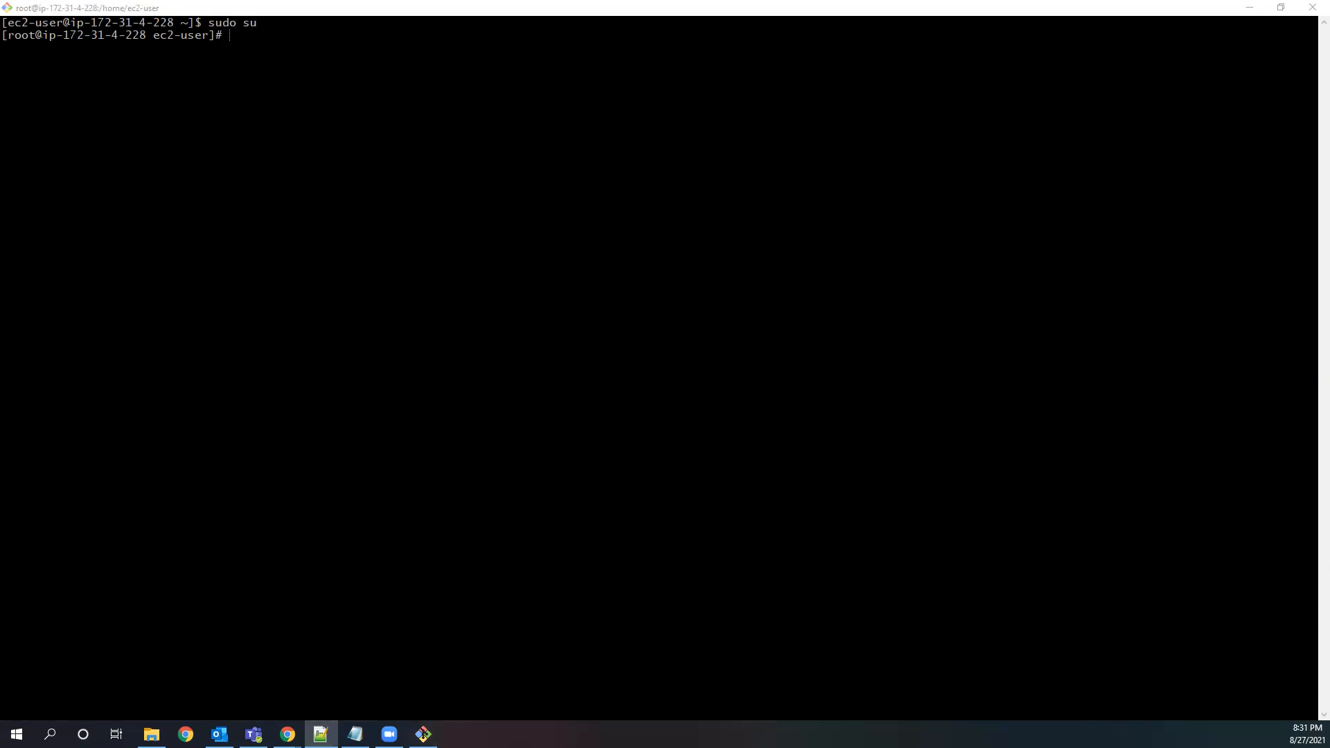
{"action": "left_click", "coordinate": [1250, 7]}
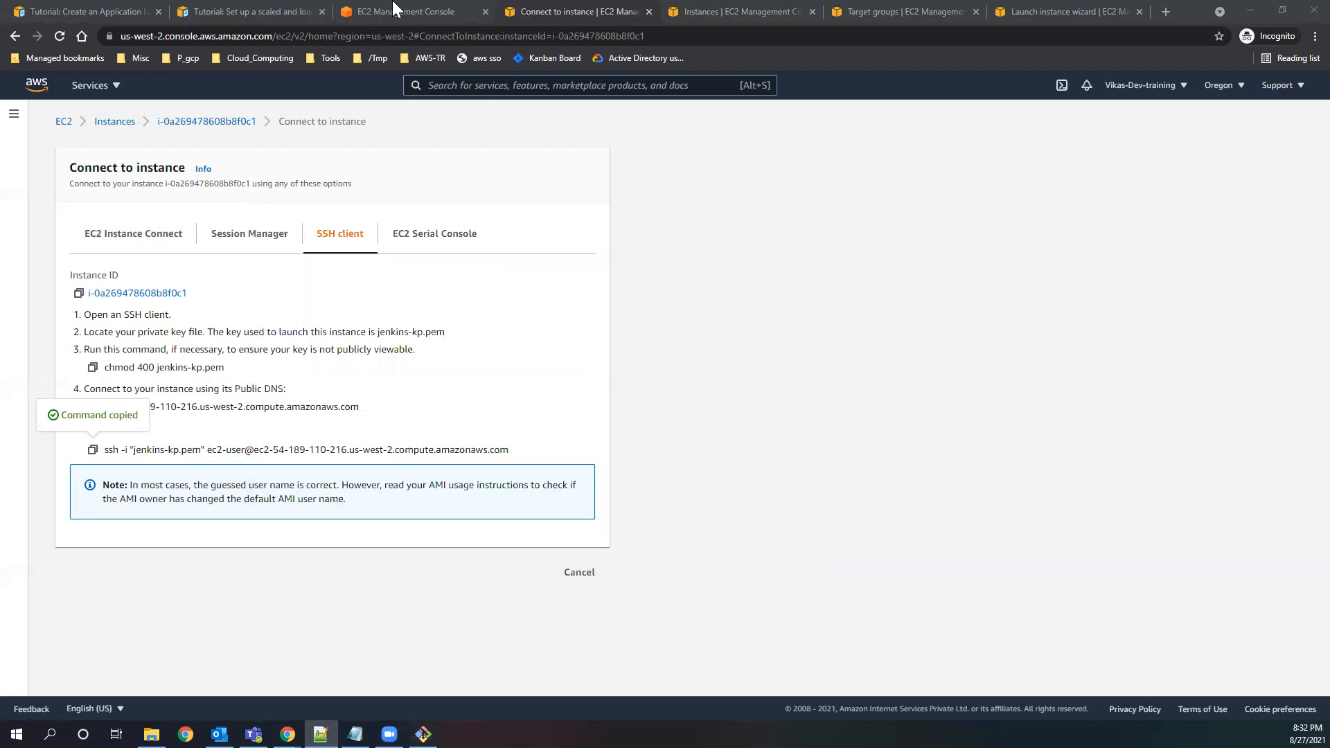
{"action": "left_click", "coordinate": [392, 17]}
{"action": "left_click", "coordinate": [520, 15]}
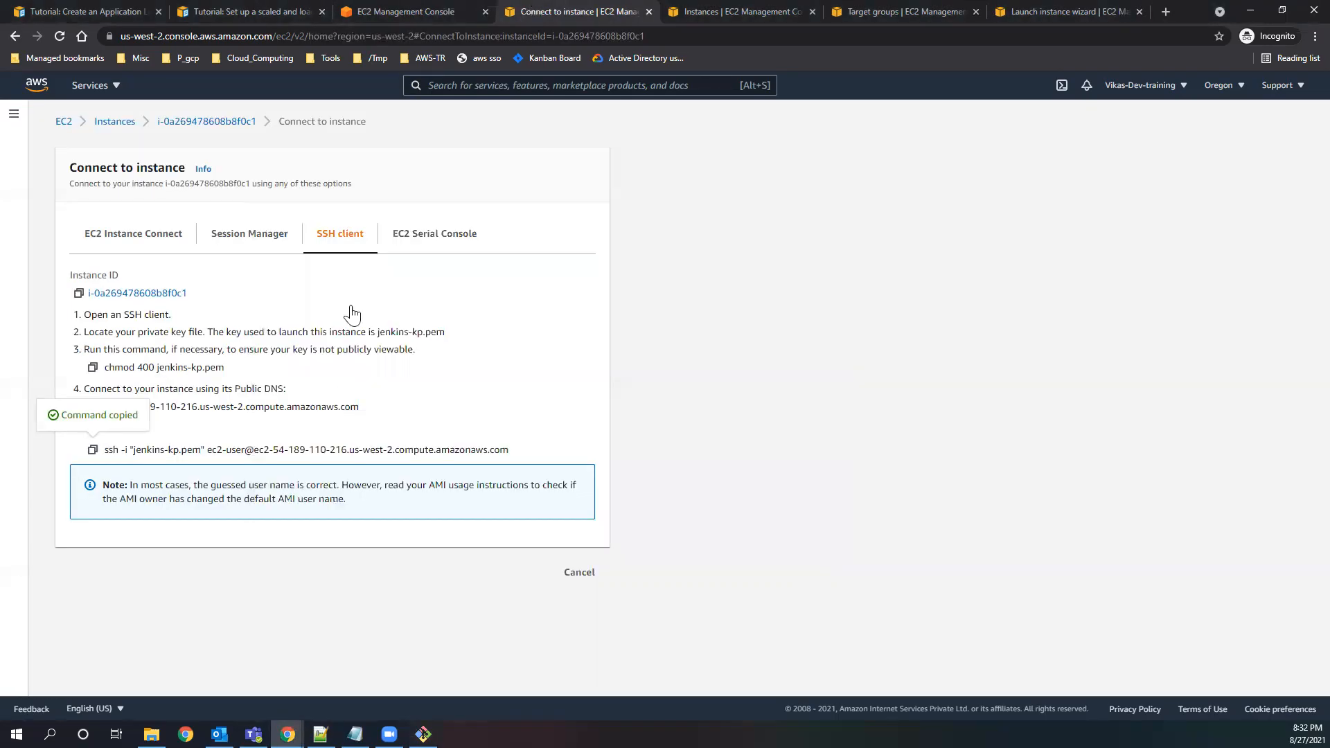
{"action": "left_click", "coordinate": [116, 124]}
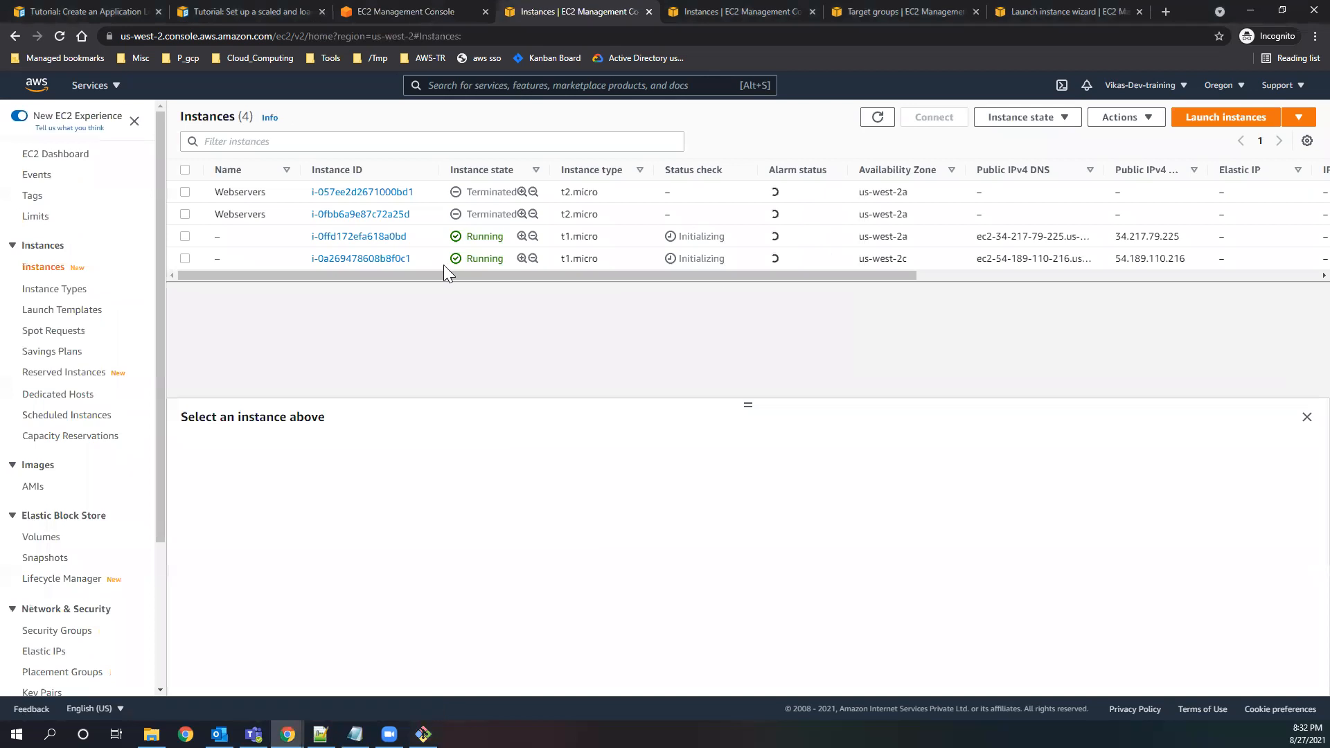
{"action": "left_click", "coordinate": [877, 117]}
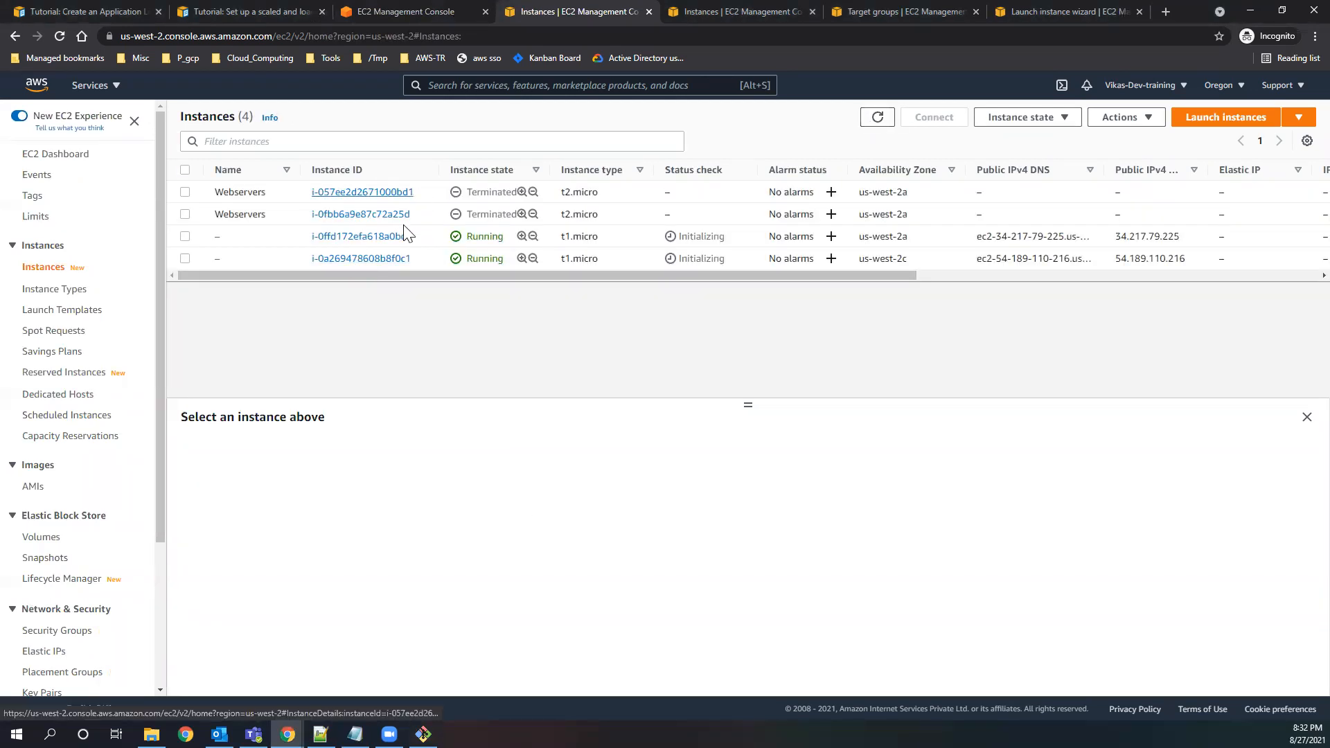
Switch back to the Git Bash session and enable the EPEL package topic with the command from the text editor notes.
{"action": "left_click", "coordinate": [423, 734]}
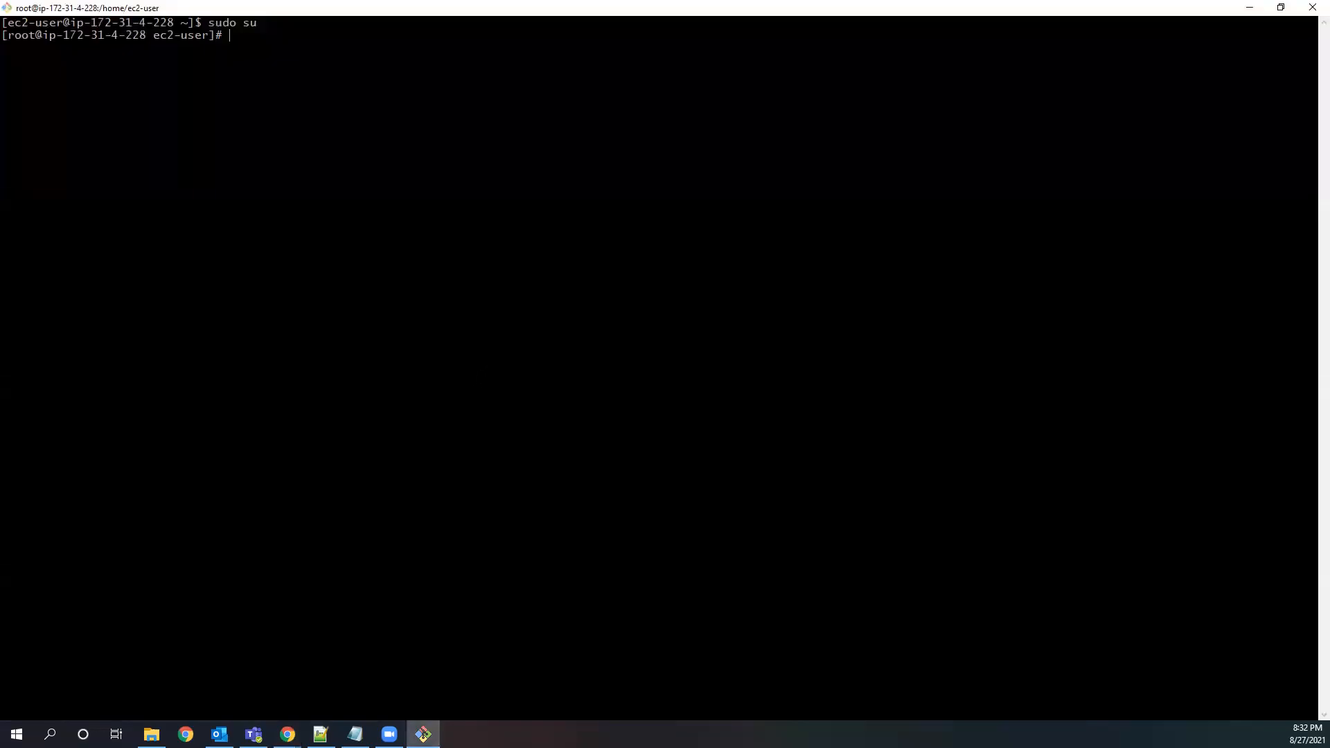
{"action": "key", "text": "alt+Tab"}
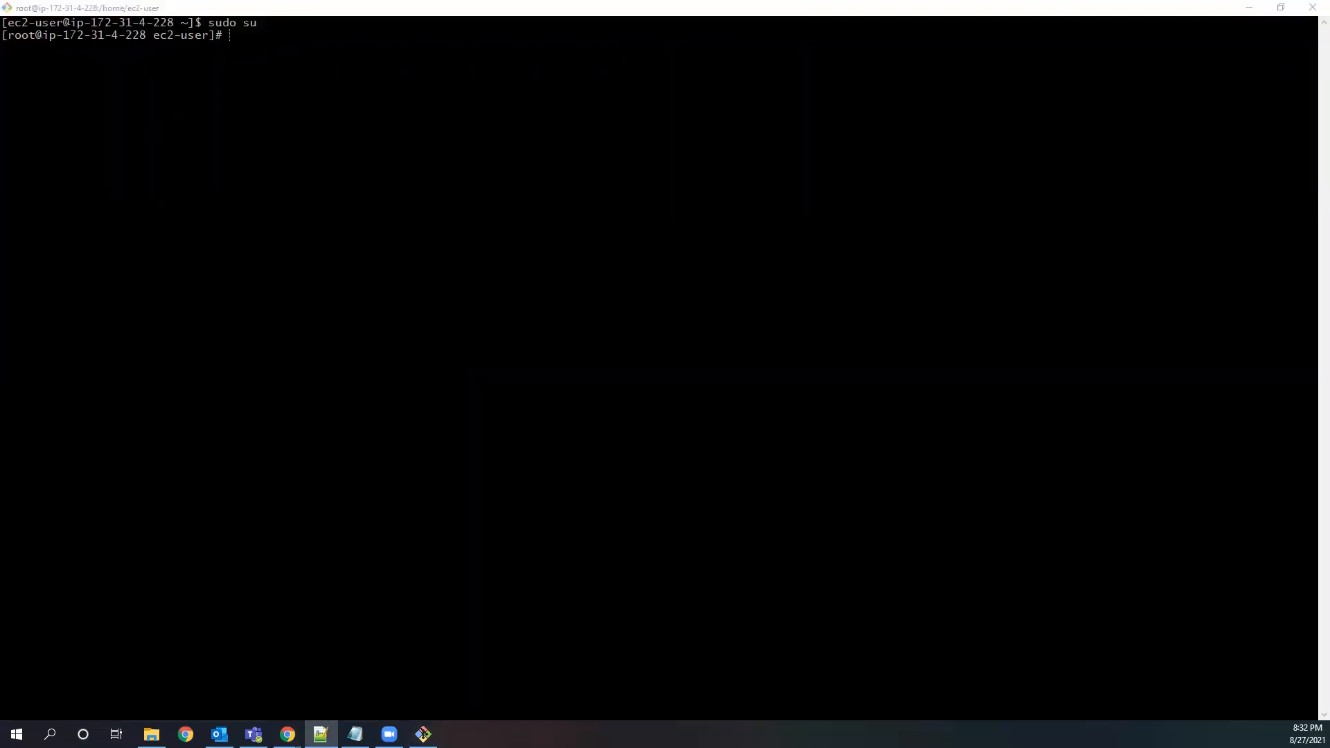
{"action": "key", "text": "alt+Tab"}
{"action": "key", "text": "shift+Insert"}
{"action": "key", "text": "Return"}
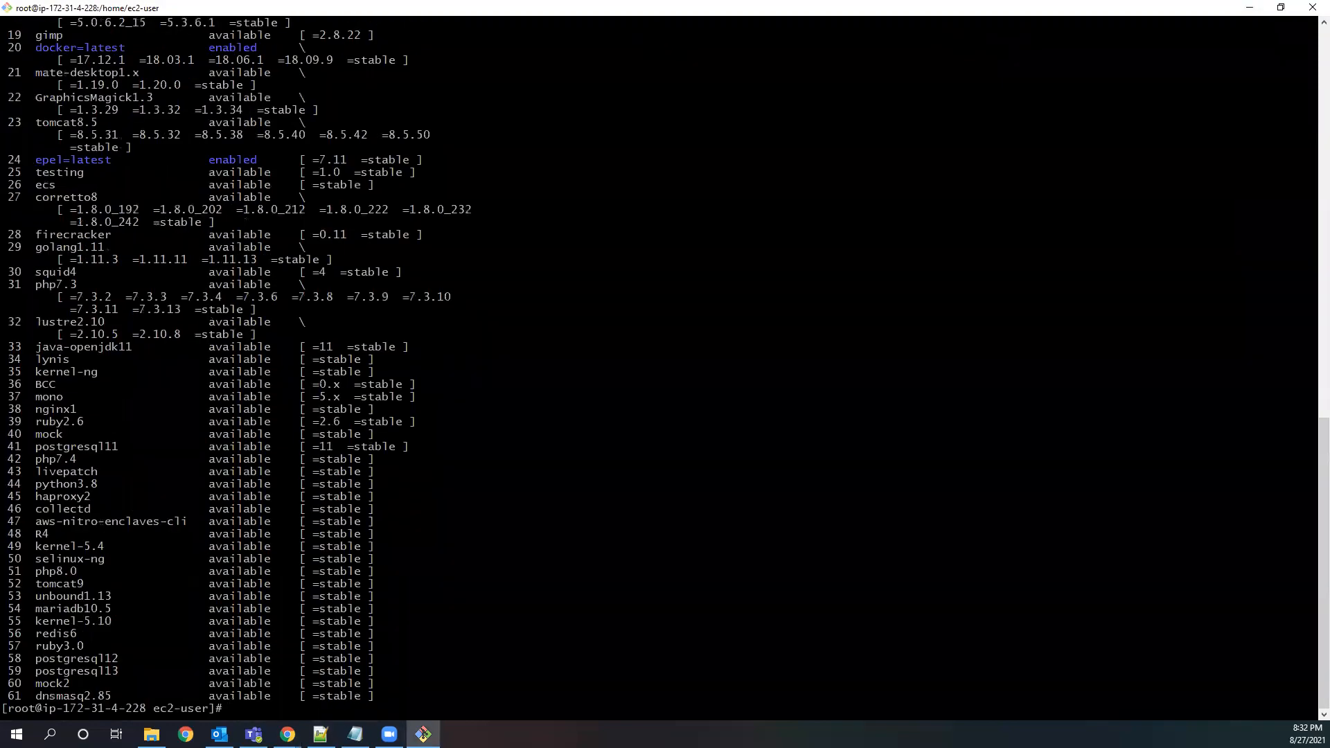
Install the stress package on the instance with yum install stress -y, taken from the notes.
{"action": "left_click", "coordinate": [320, 734]}
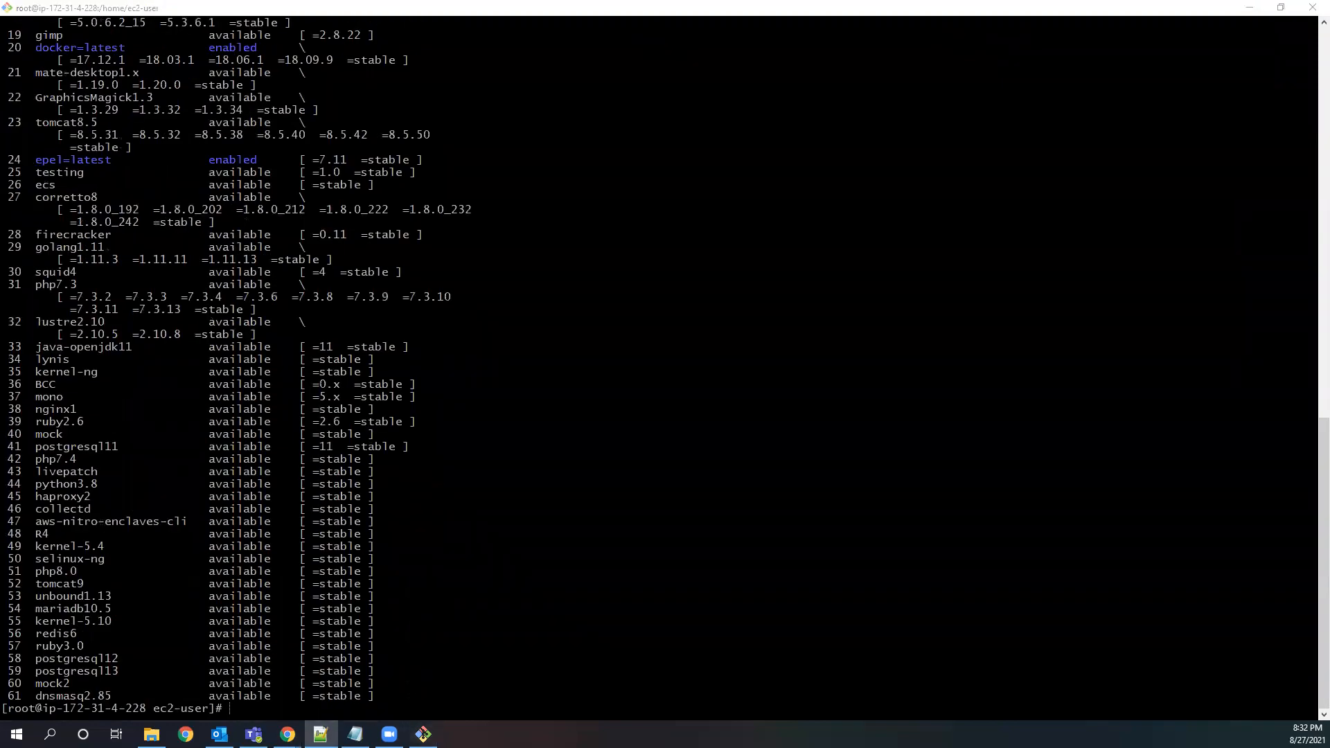
{"action": "left_click", "coordinate": [423, 734]}
{"action": "key", "text": "shift+Insert"}
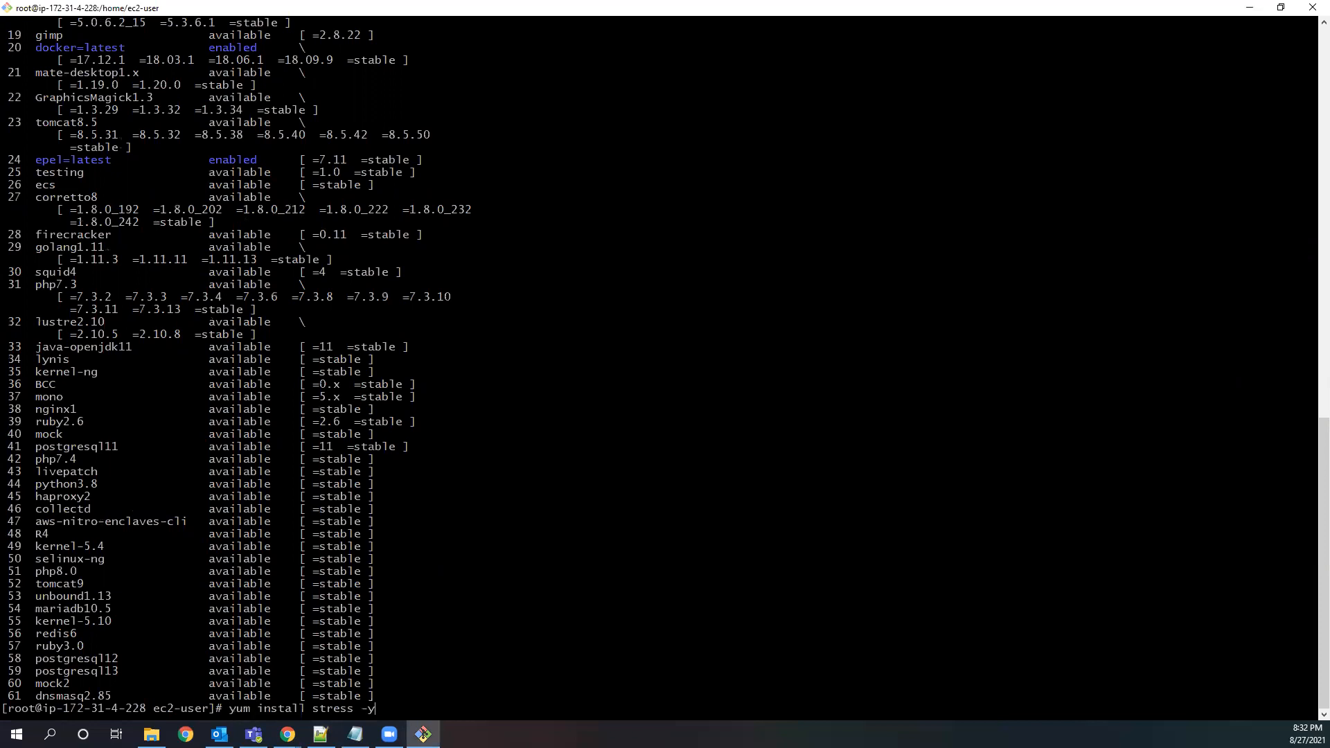
{"action": "key", "text": "Return"}
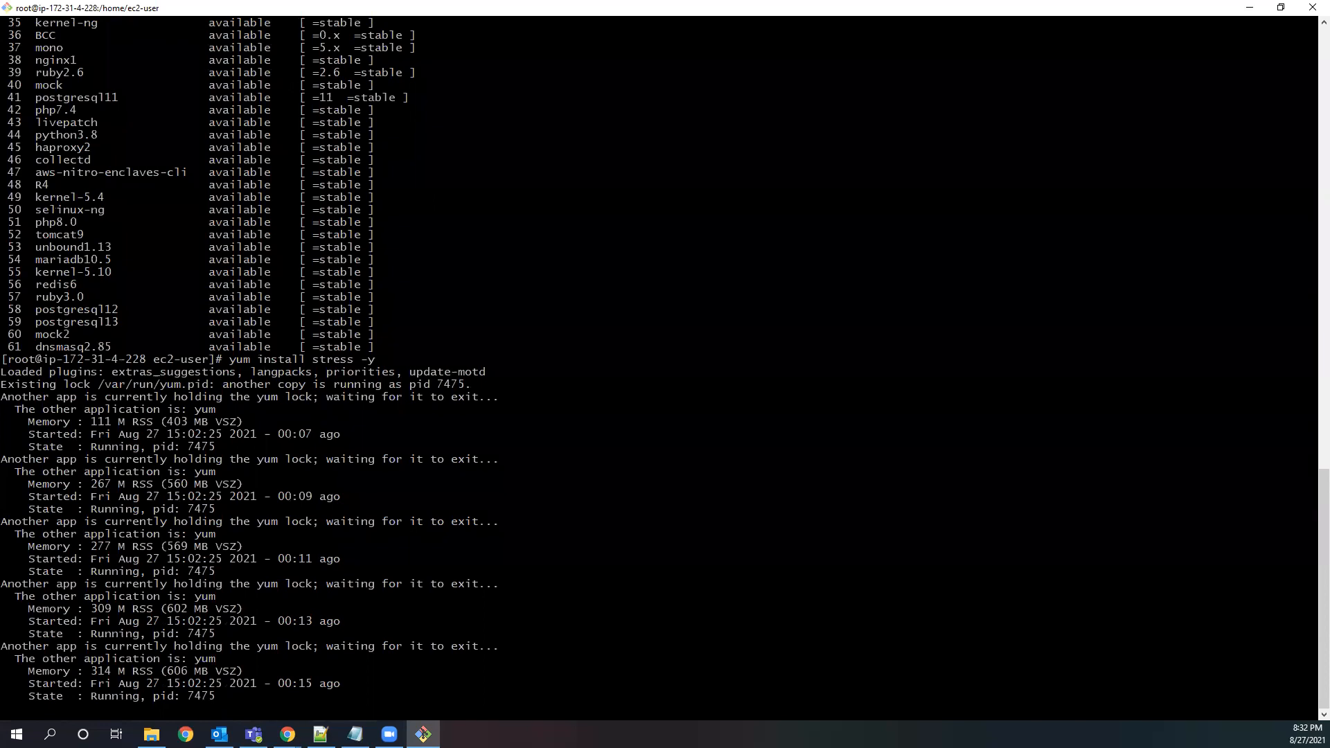
Take the load command from the notes and run stress --cpu 8 --timeout 40 on the instance.
{"action": "left_click", "coordinate": [320, 734]}
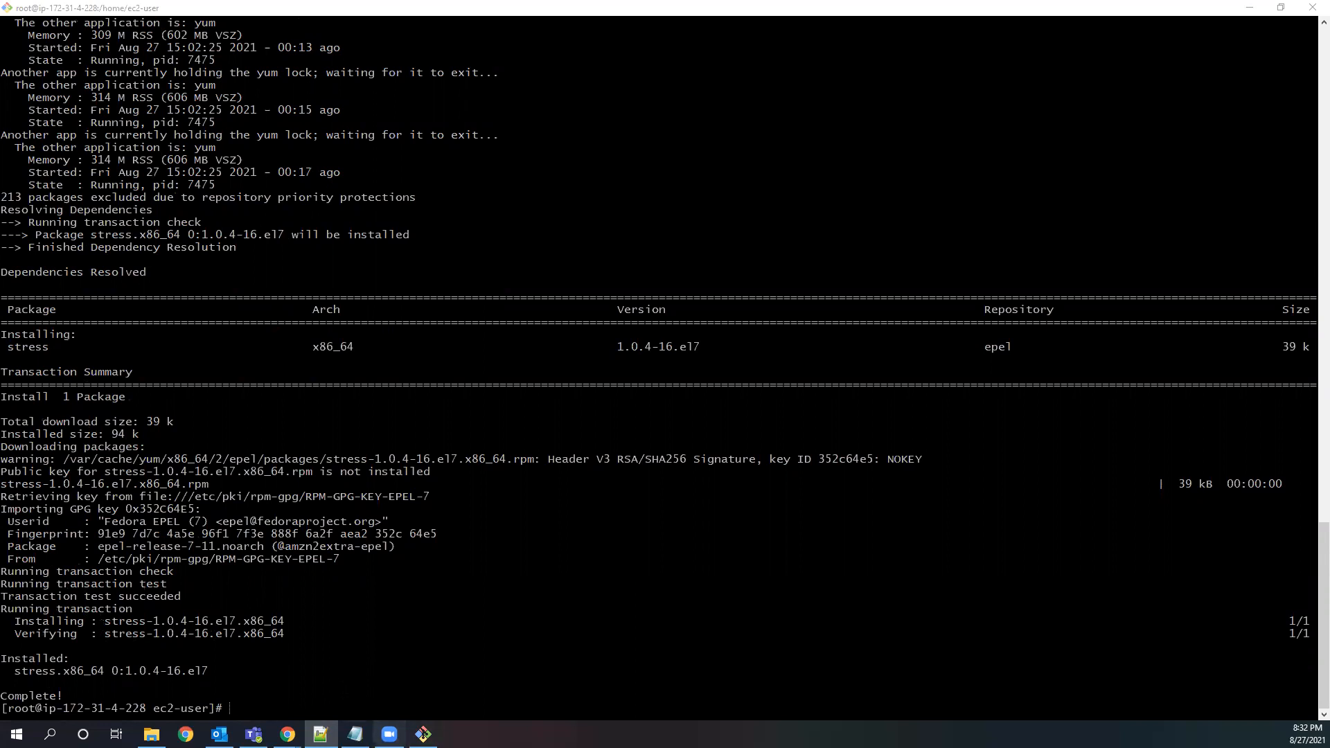
{"action": "type", "text": "stress --cpu  8 --timeout 40"}
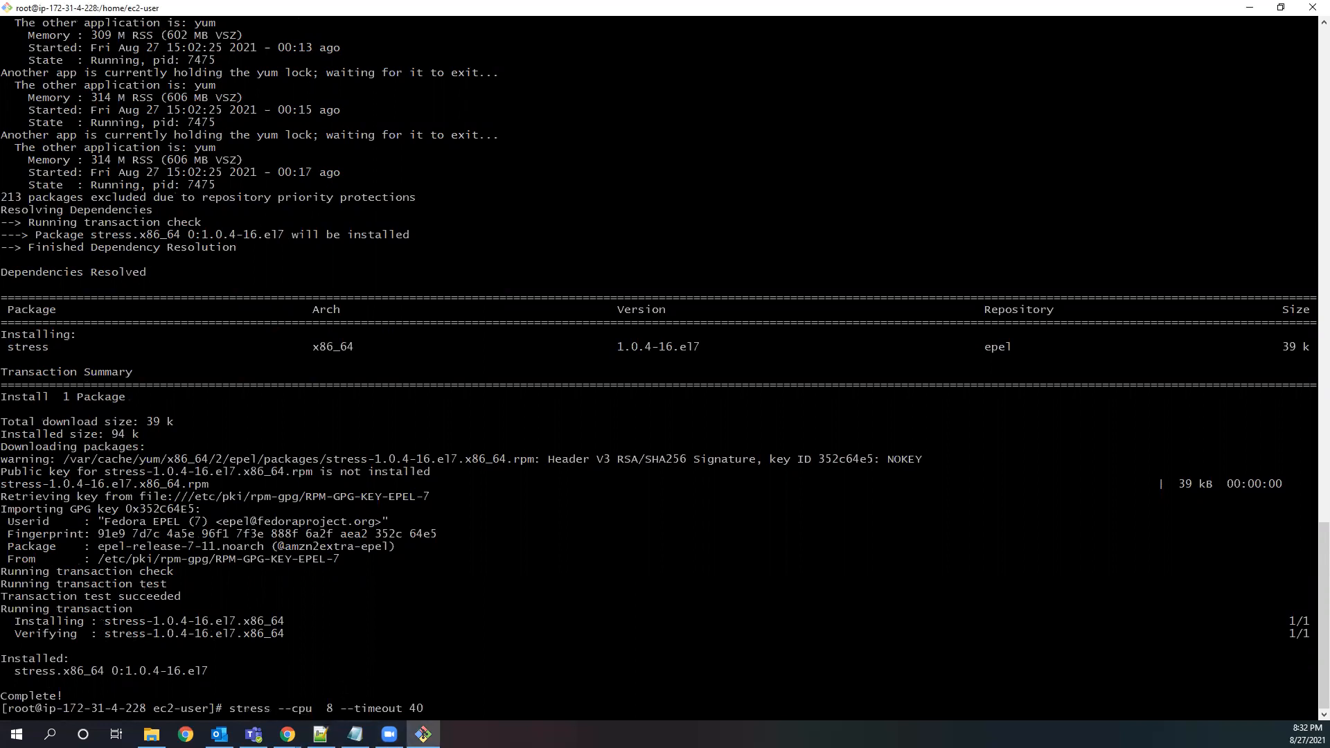
{"action": "key", "text": "Return"}
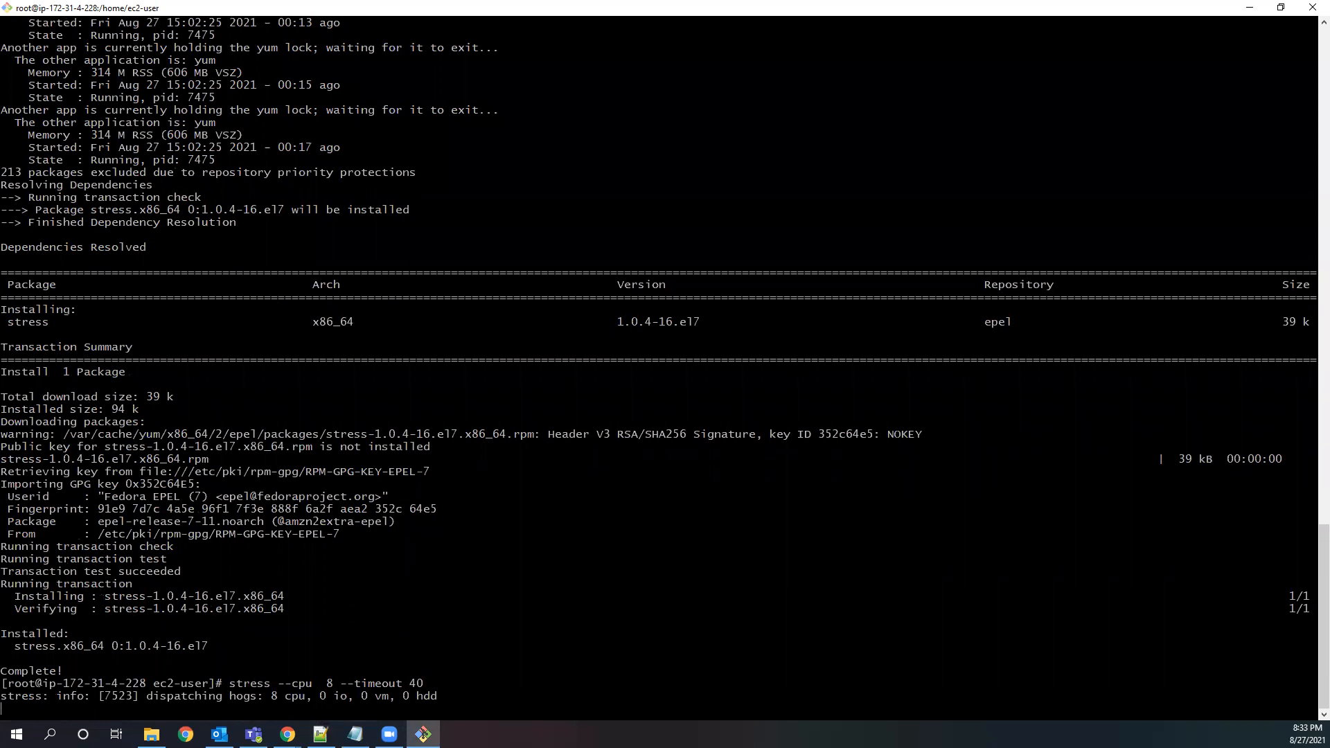
Show the details of the us-west-2c instance in the EC2 console, and look back through the stress installation output in Git Bash.
{"action": "left_click", "coordinate": [1251, 11]}
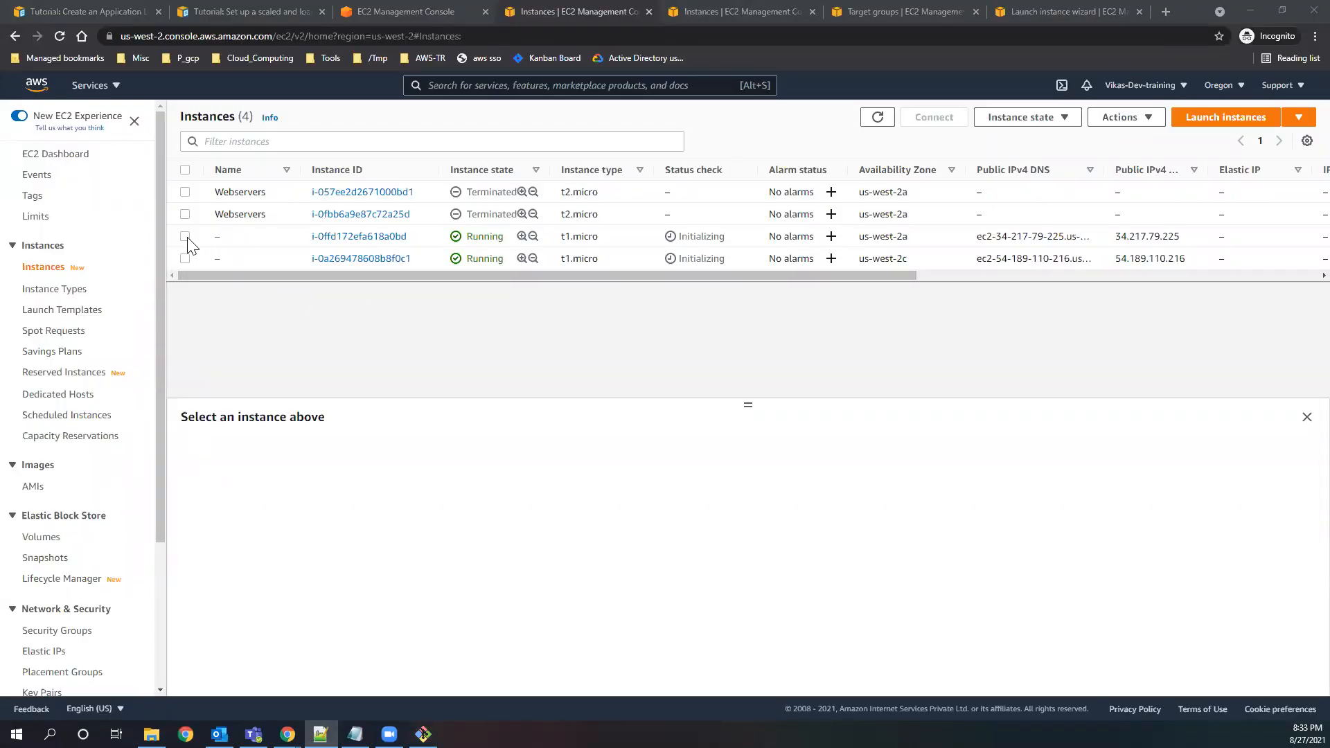
{"action": "left_click", "coordinate": [184, 257]}
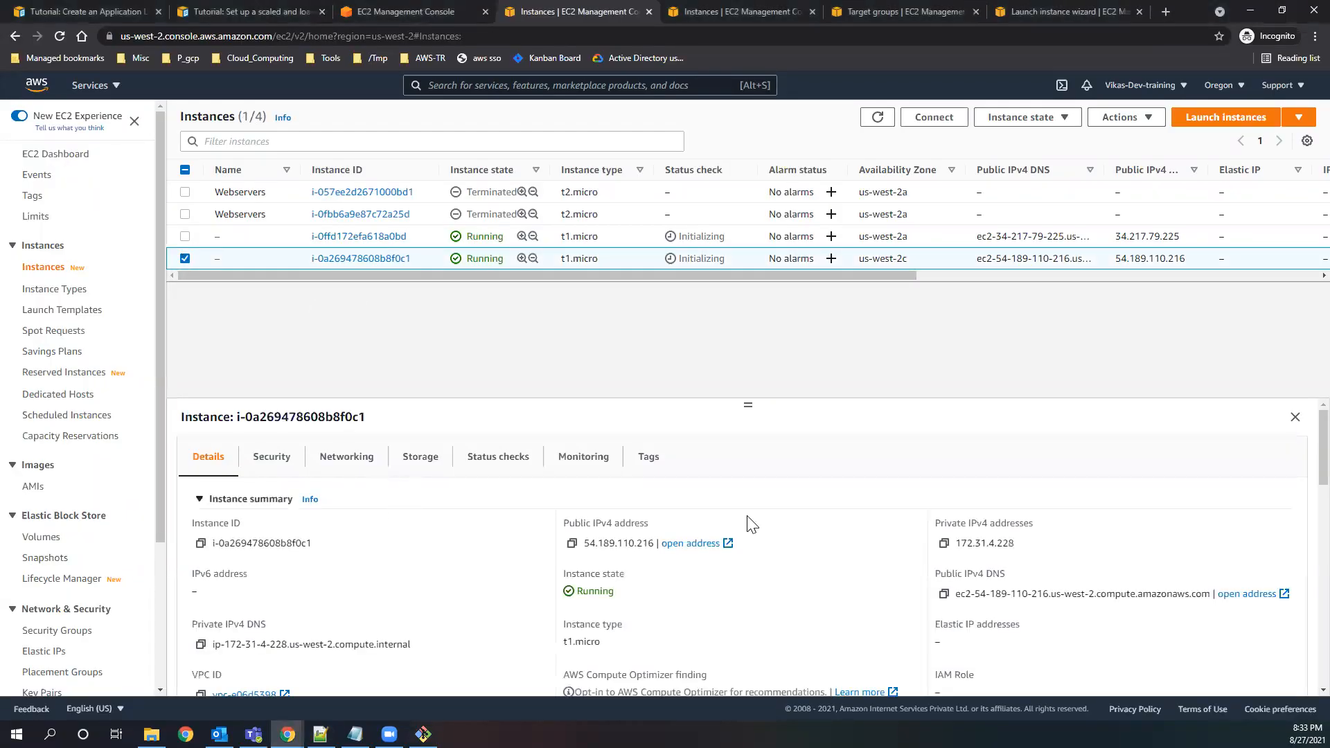
{"action": "left_click", "coordinate": [423, 735]}
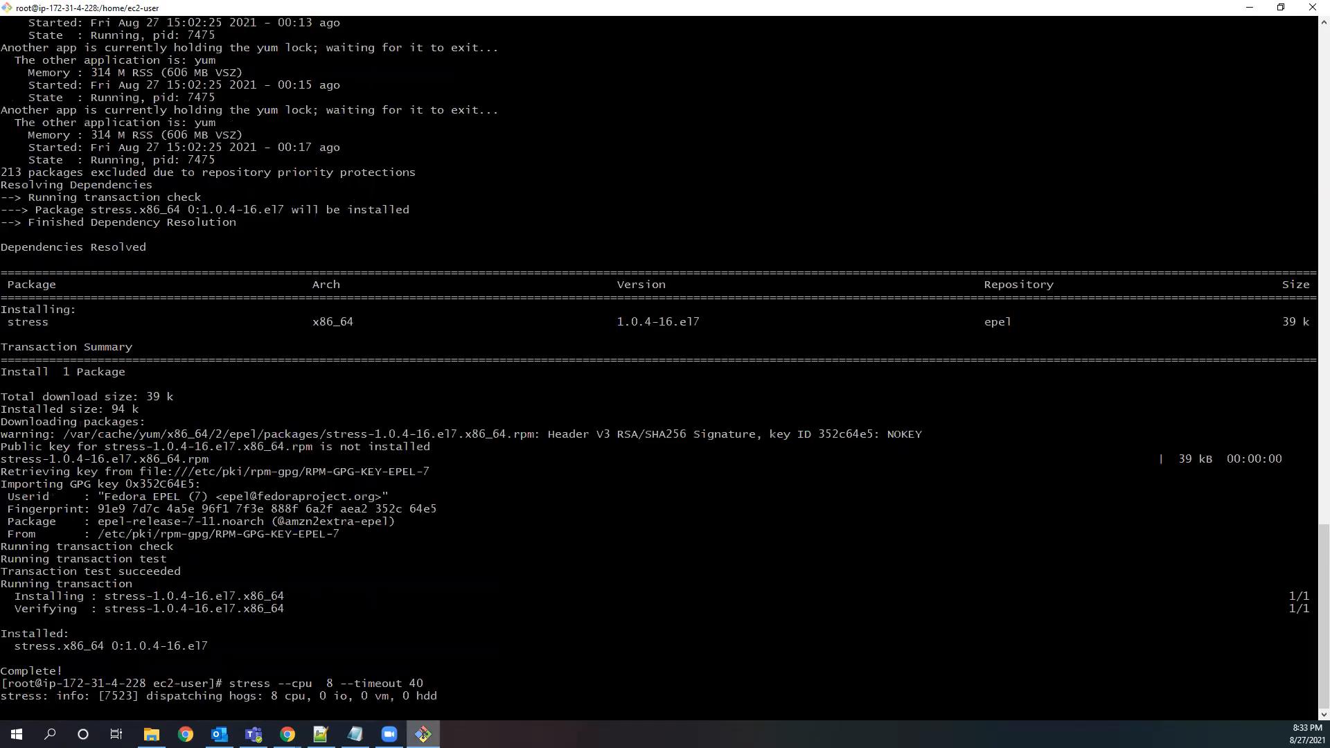
{"action": "scroll", "coordinate": [658, 367], "scroll_direction": "up", "scroll_amount": 18}
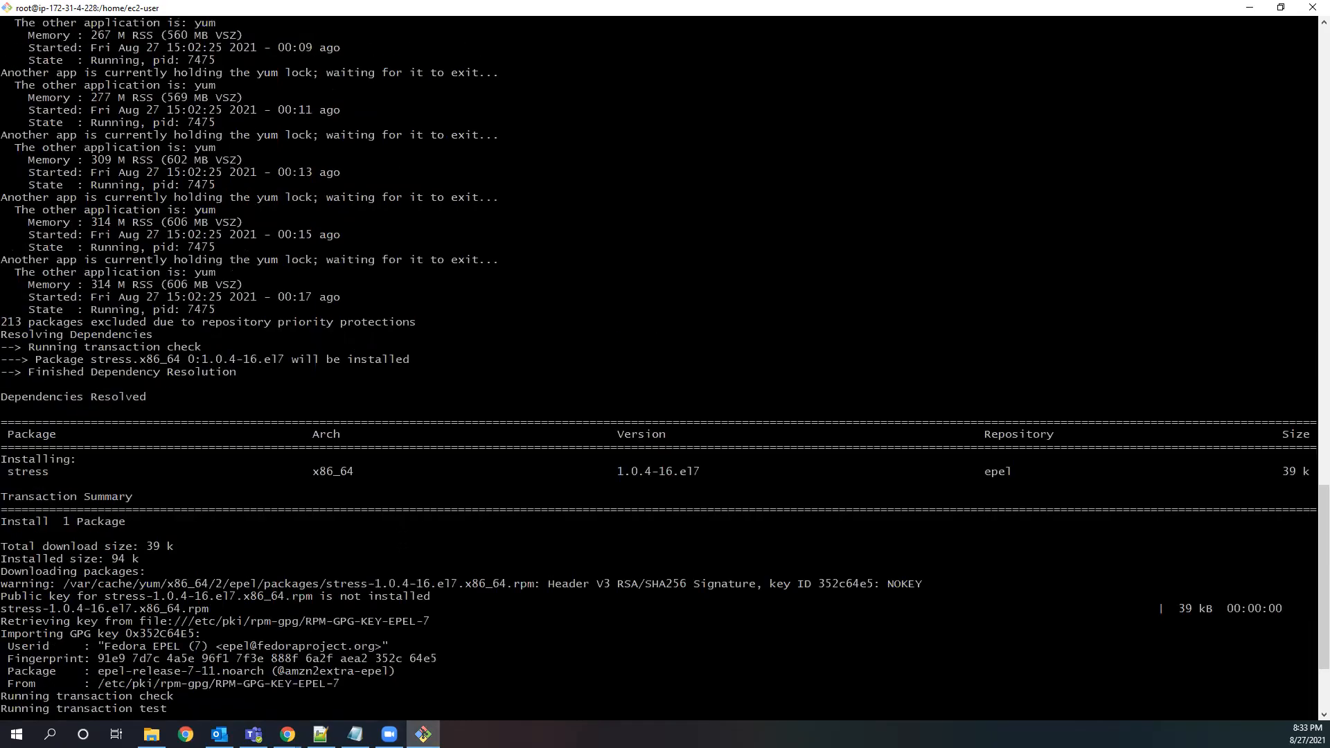
{"action": "scroll", "coordinate": [52, 208], "scroll_direction": "down", "scroll_amount": 3}
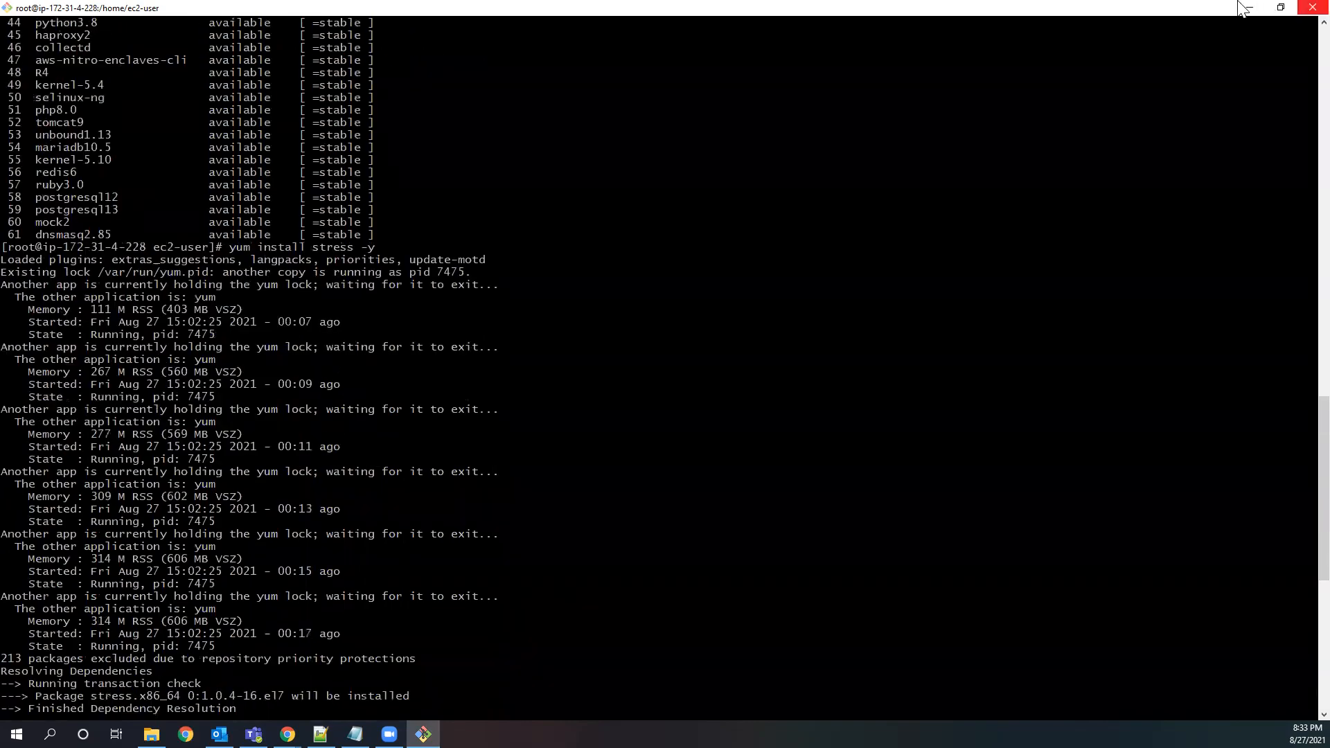
Return to the EC2 console, open the us-west-2c instance's monitoring metrics in a taller details pane, and enlarge the CPU utilization graph.
{"action": "left_click", "coordinate": [1249, 8]}
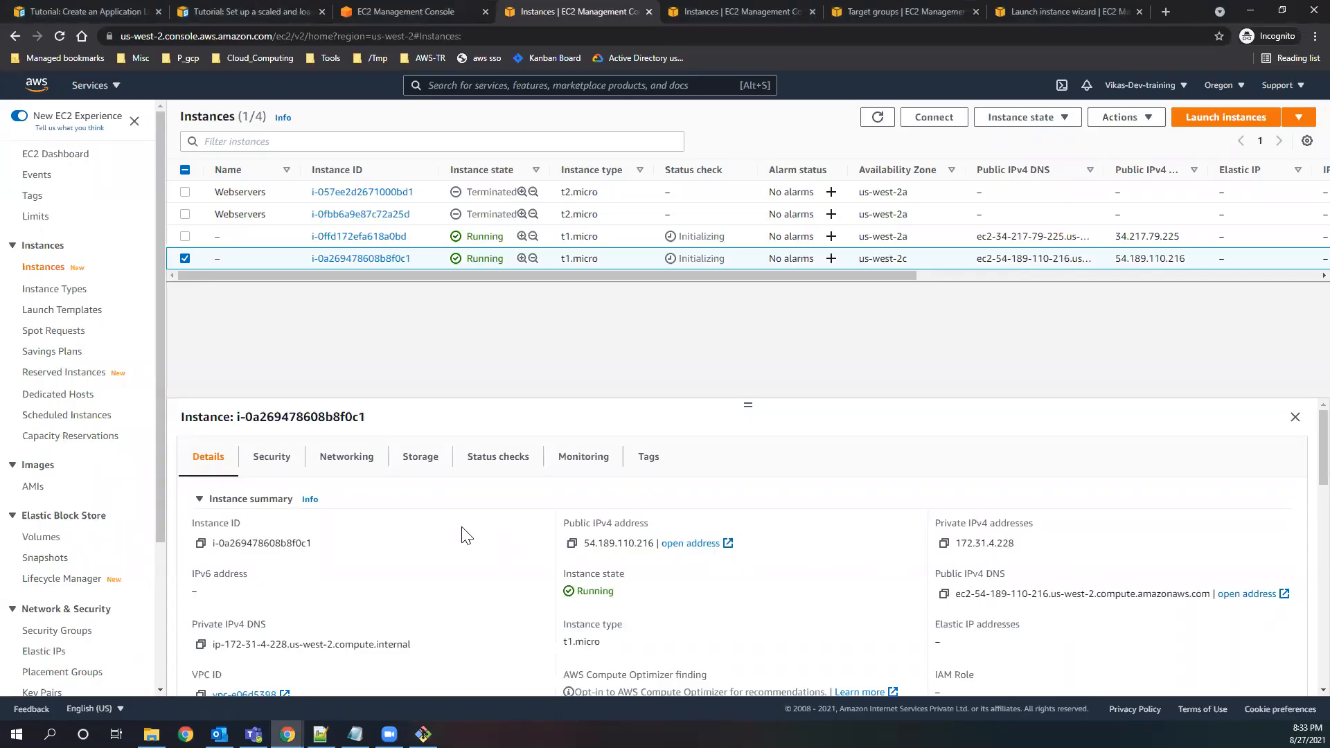
{"action": "left_click", "coordinate": [568, 469]}
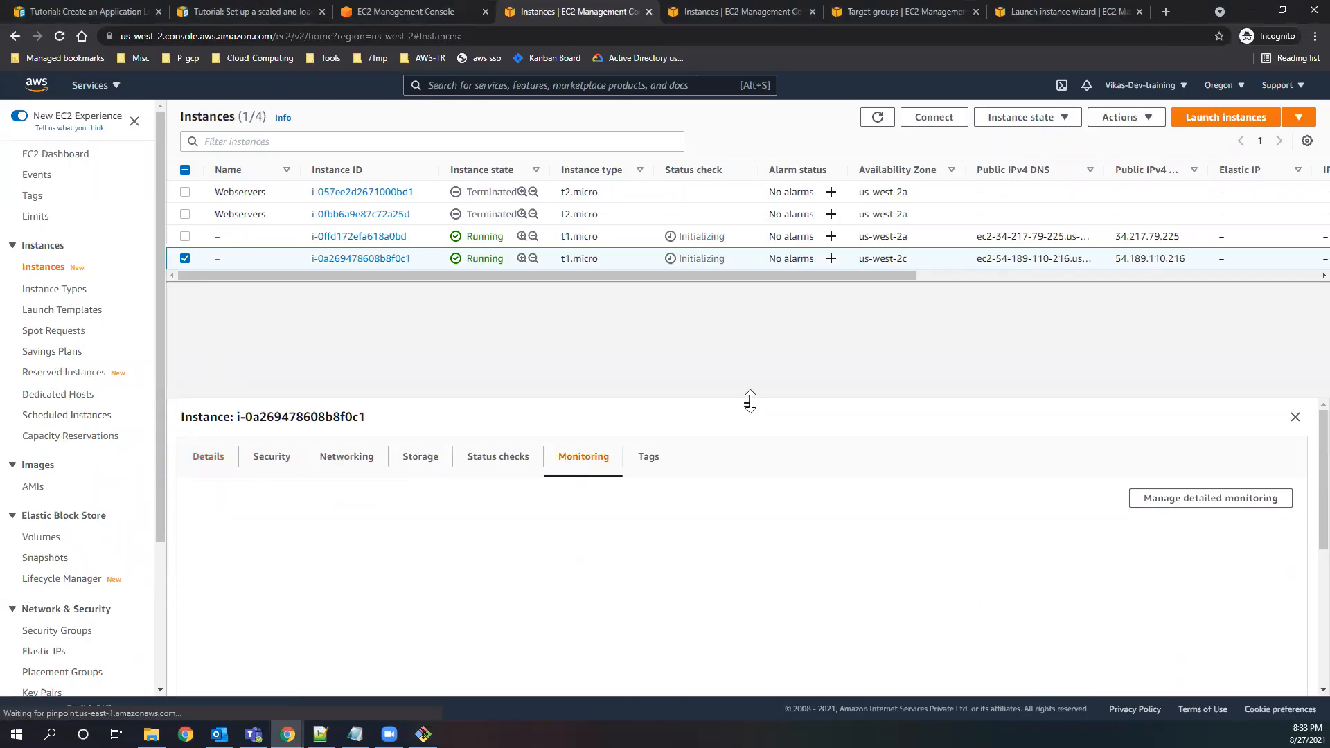
{"action": "left_click_drag", "start_coordinate": [748, 402], "coordinate": [743, 286]}
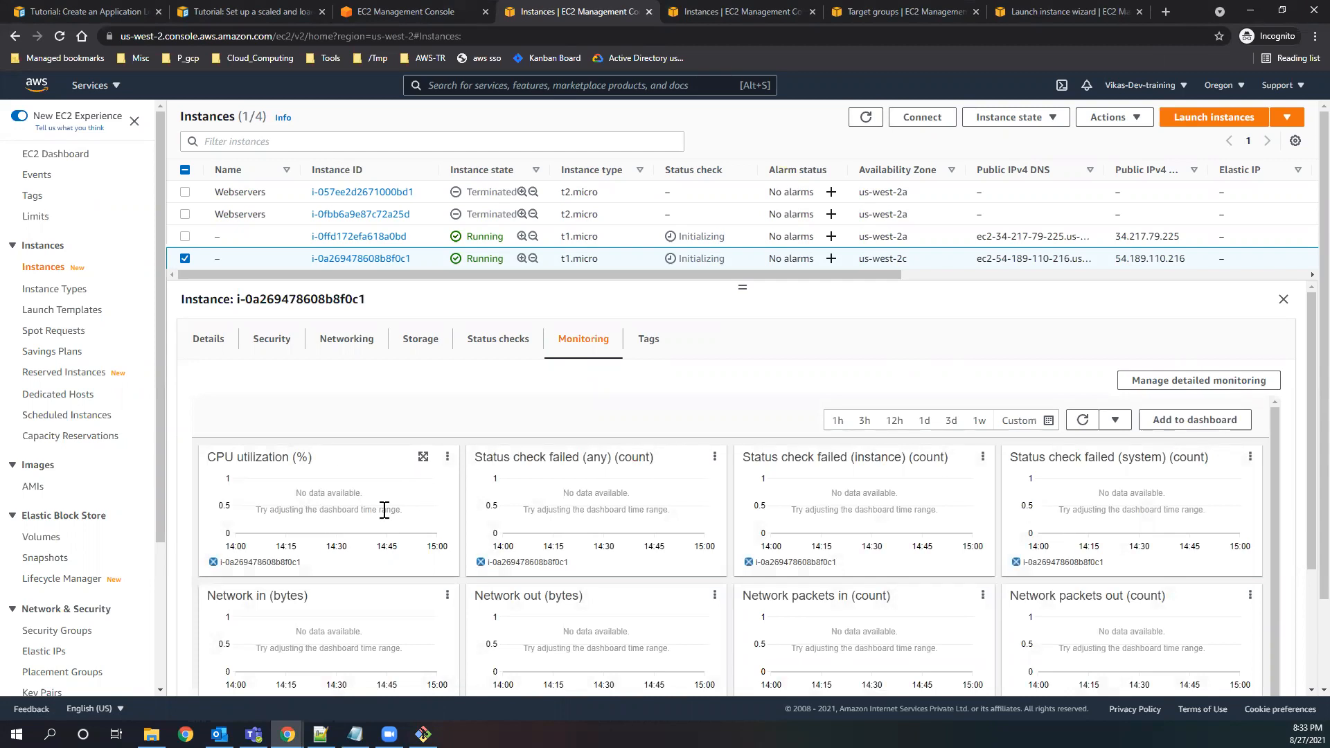
{"action": "left_click", "coordinate": [422, 457]}
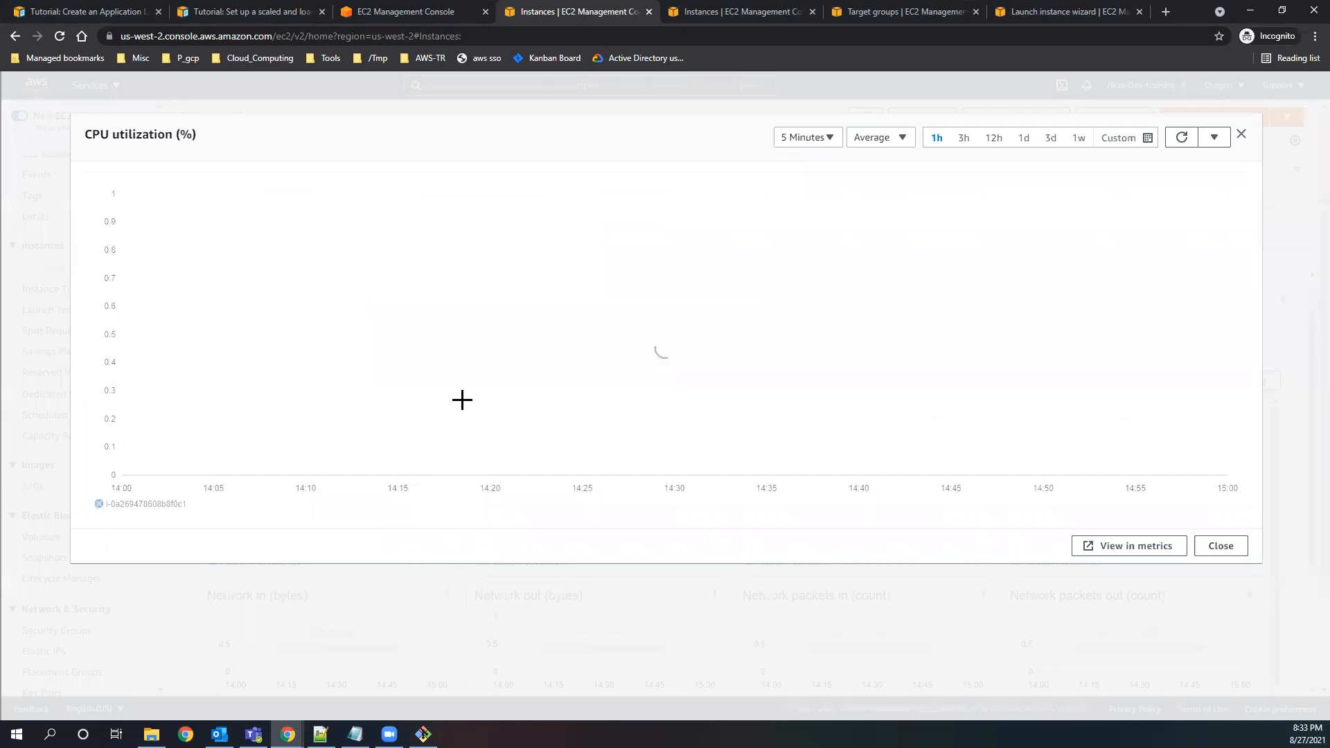
Try a 10-second period on the enlarged CPU utilization graph, and set it back to 5 minutes.
{"action": "left_click", "coordinate": [814, 137]}
{"action": "left_click", "coordinate": [812, 197]}
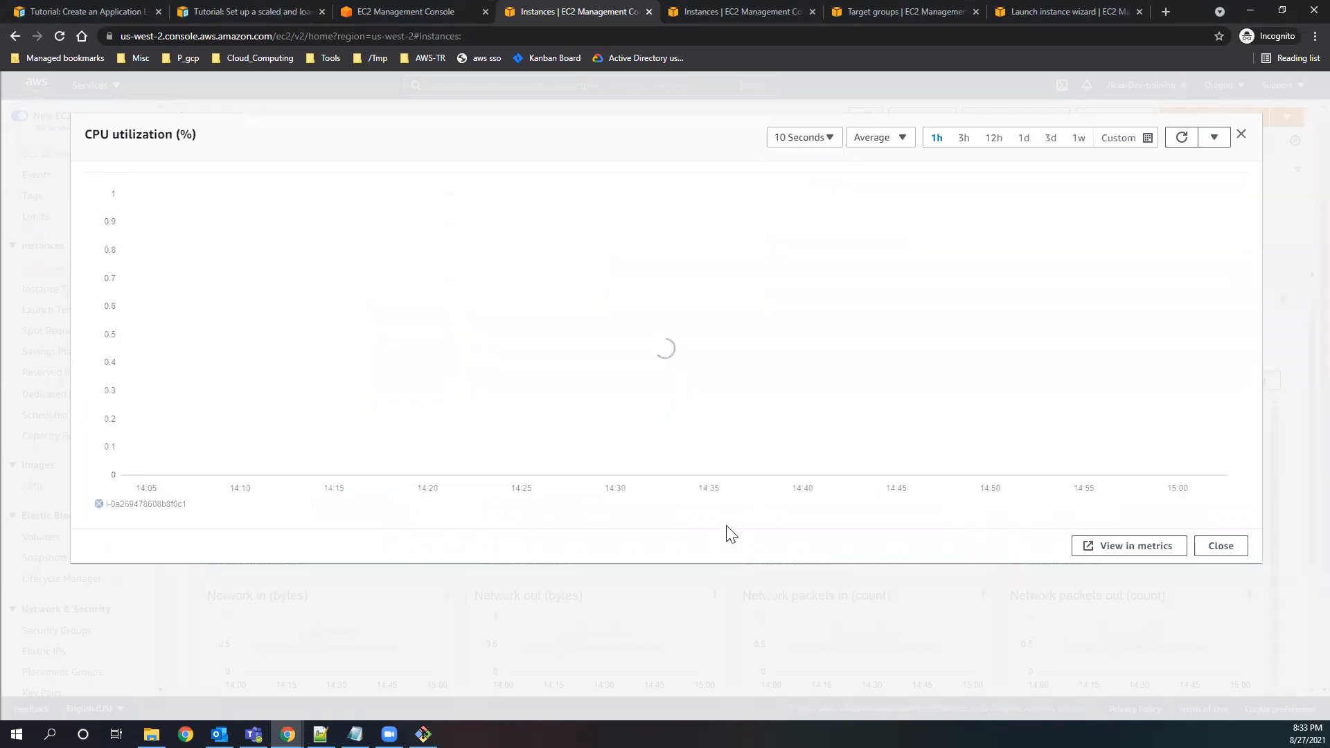
{"action": "left_click", "coordinate": [825, 143]}
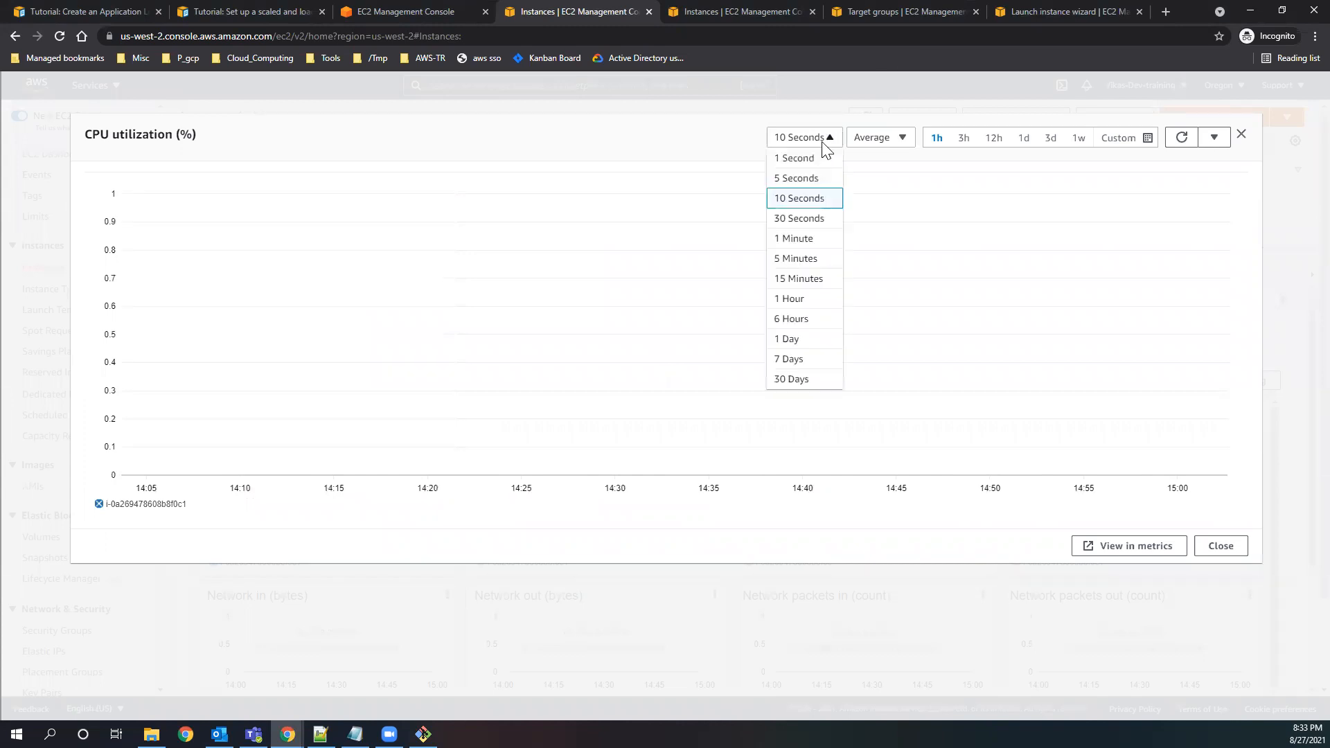
{"action": "left_click", "coordinate": [797, 258]}
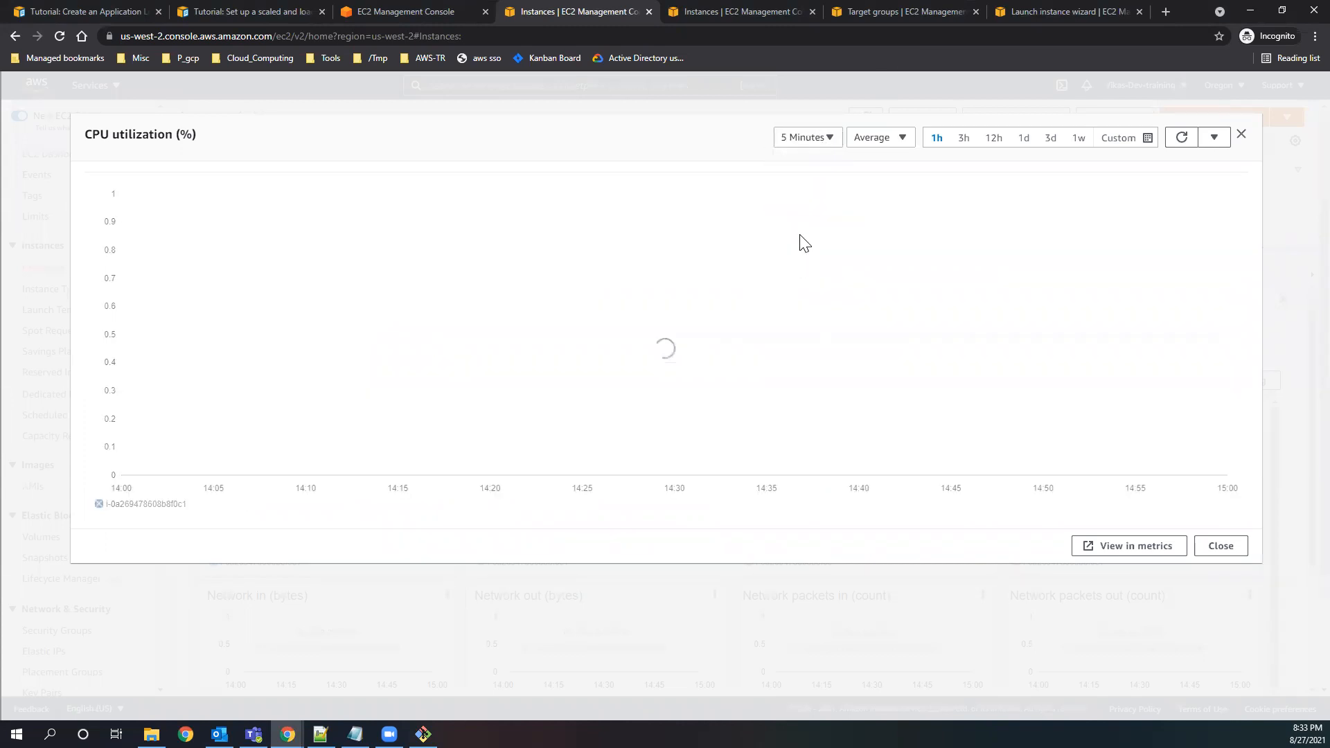
Check the Git Bash session, and back in the EC2 console close the enlarged CPU graph and refresh the instances list.
{"action": "left_click", "coordinate": [423, 734]}
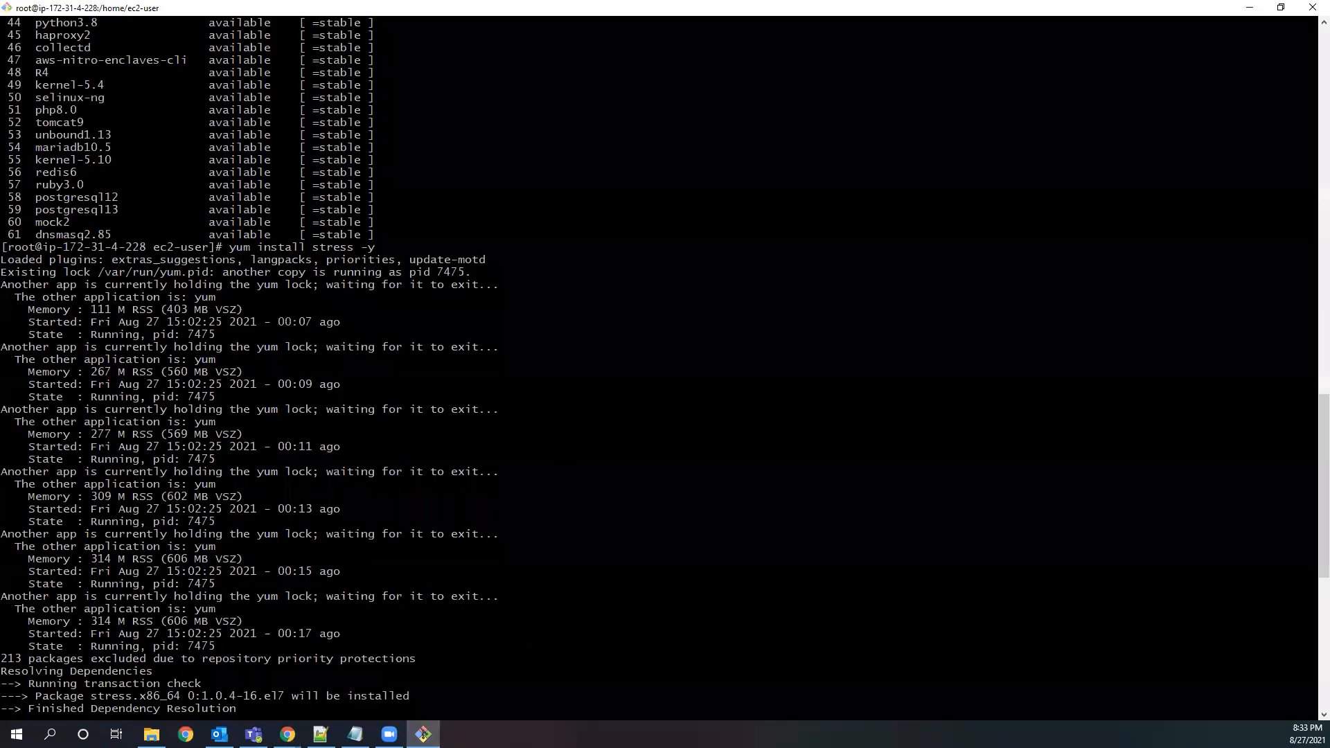
{"action": "left_click", "coordinate": [1250, 6]}
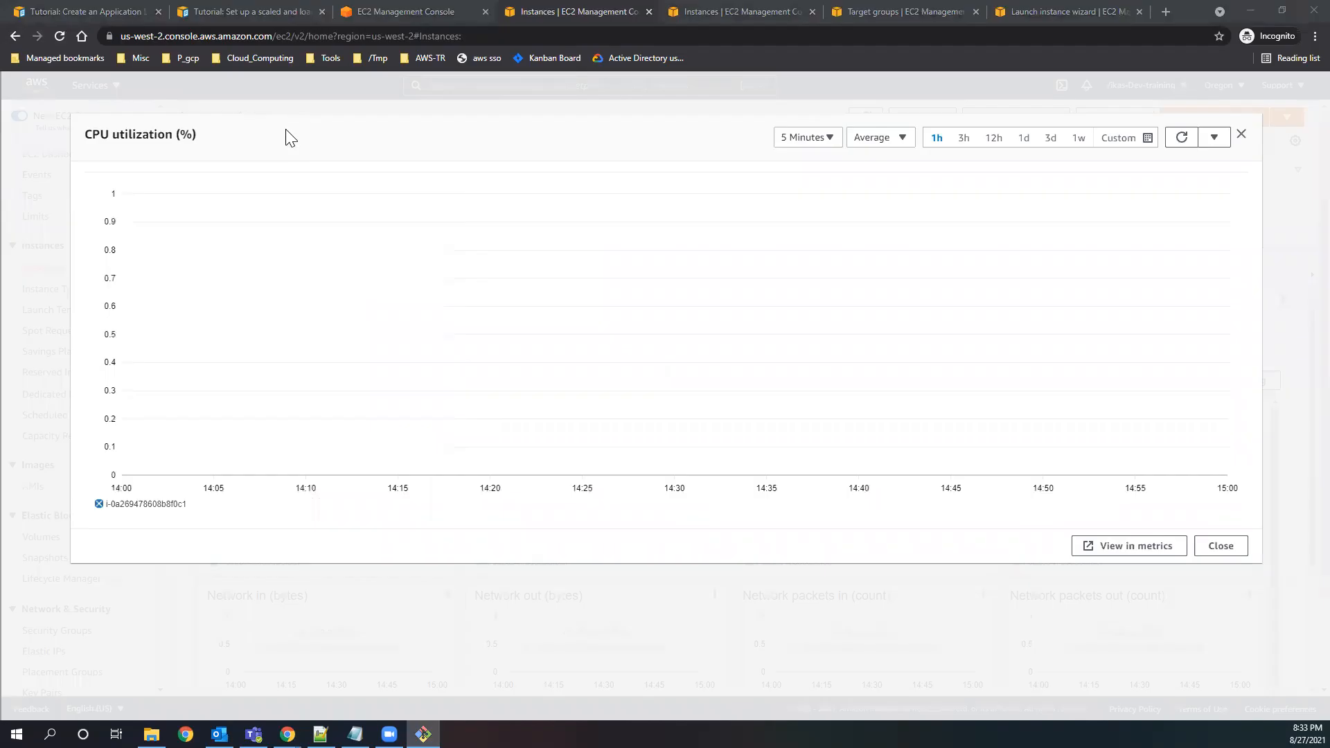
{"action": "left_click", "coordinate": [1241, 135]}
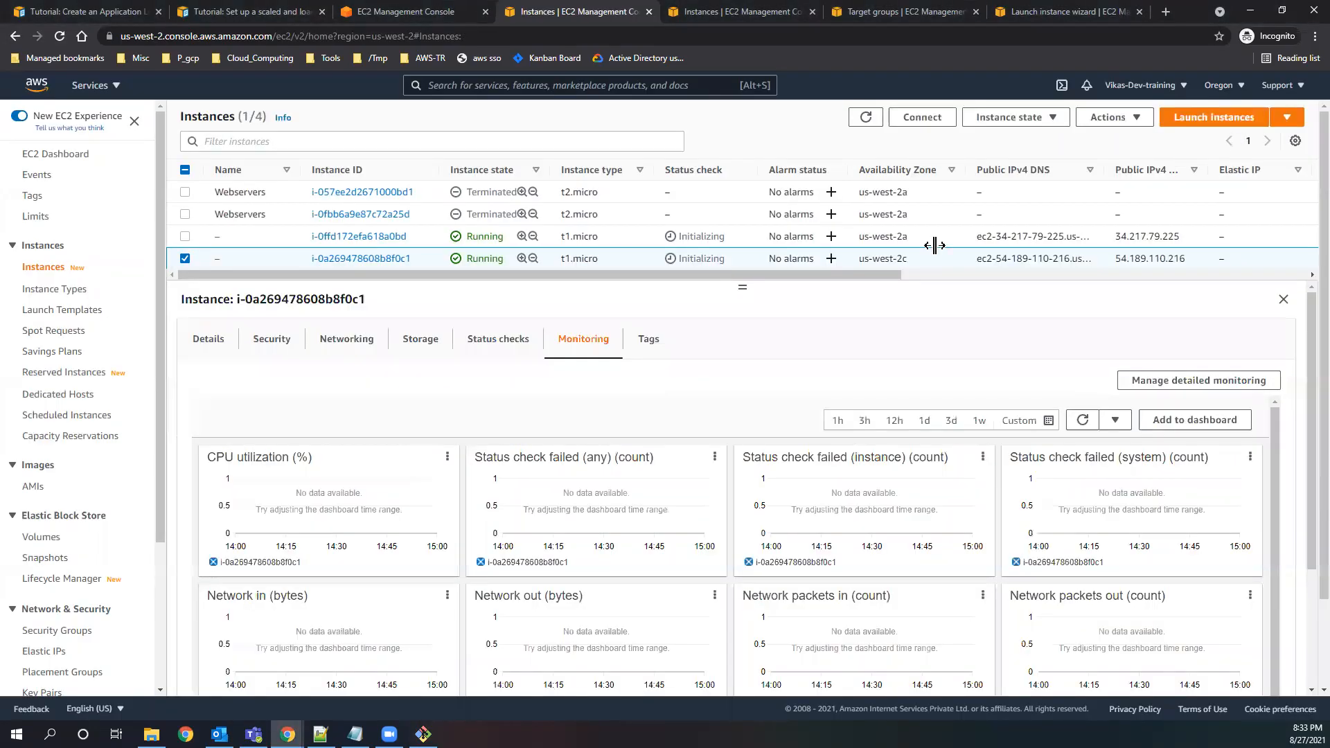
{"action": "left_click", "coordinate": [868, 119]}
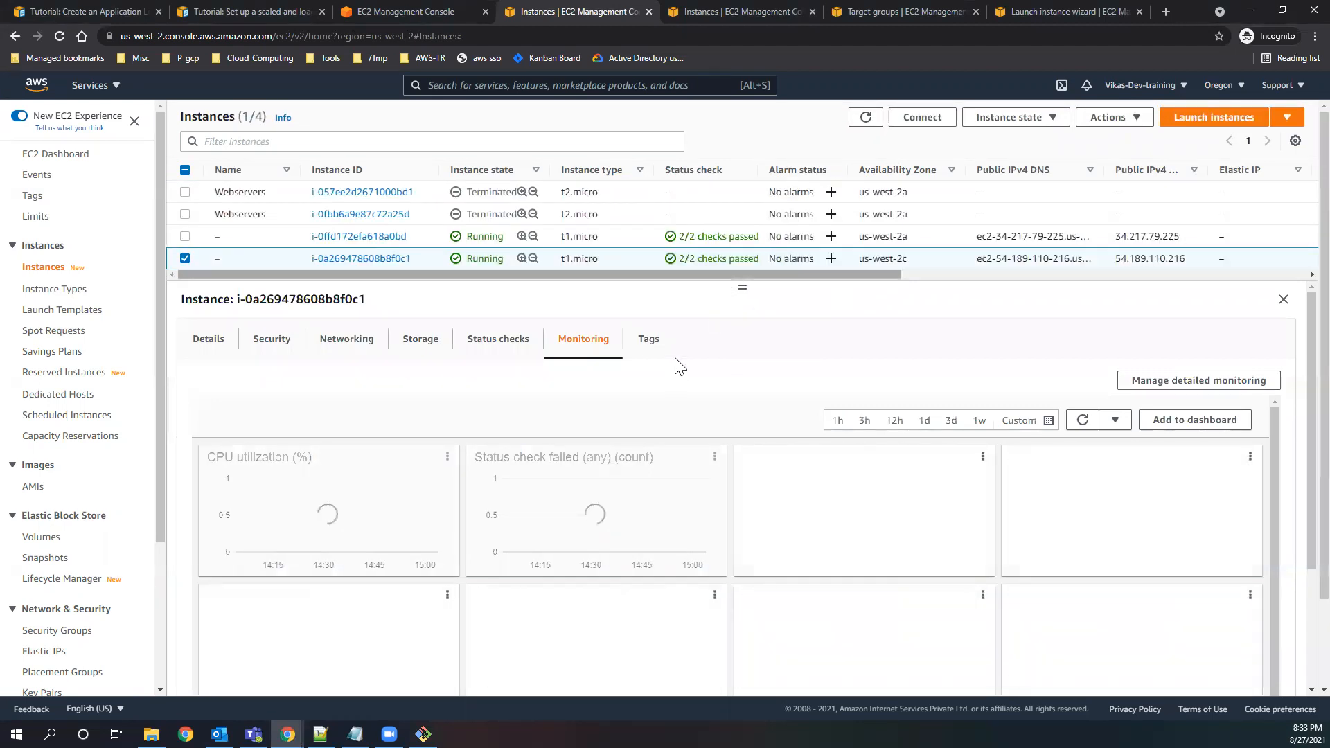
Switch to the Git Bash session and start a continuous CPU load with stress -c 4.
{"action": "left_click", "coordinate": [423, 735]}
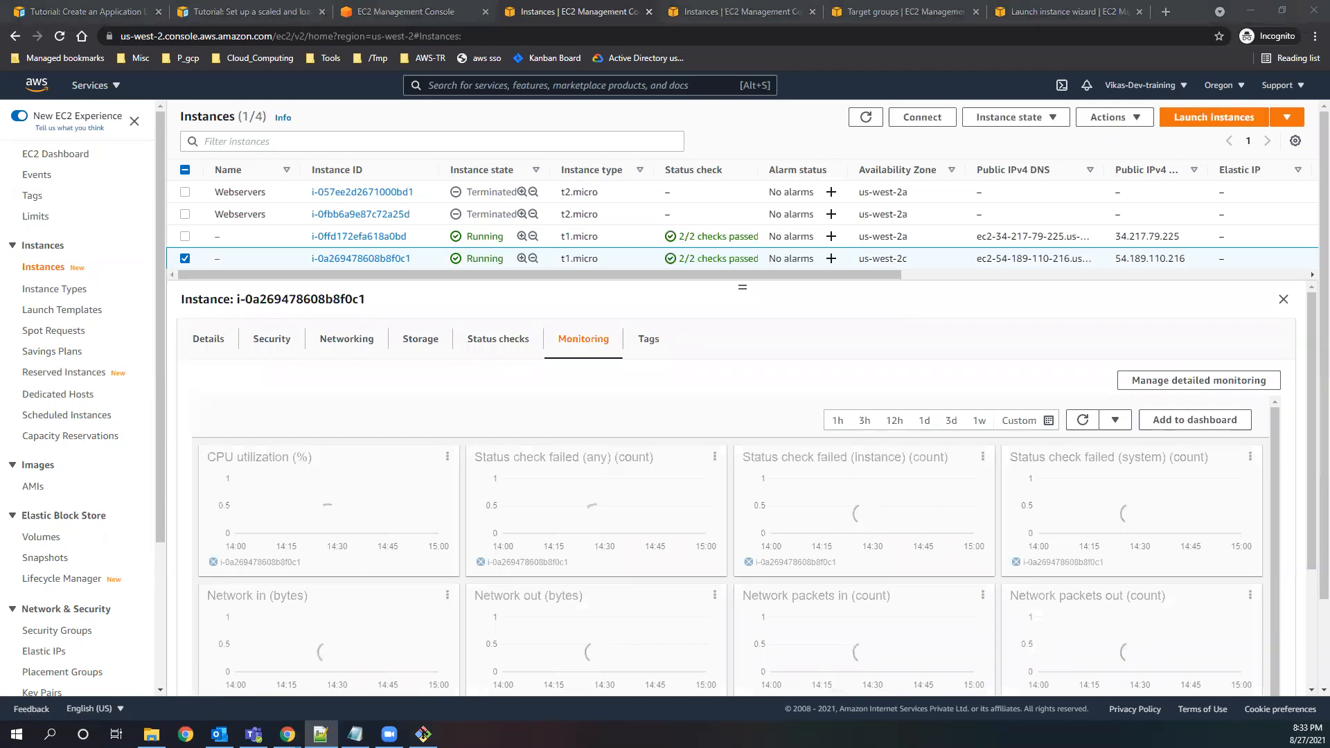
{"action": "left_click", "coordinate": [423, 734]}
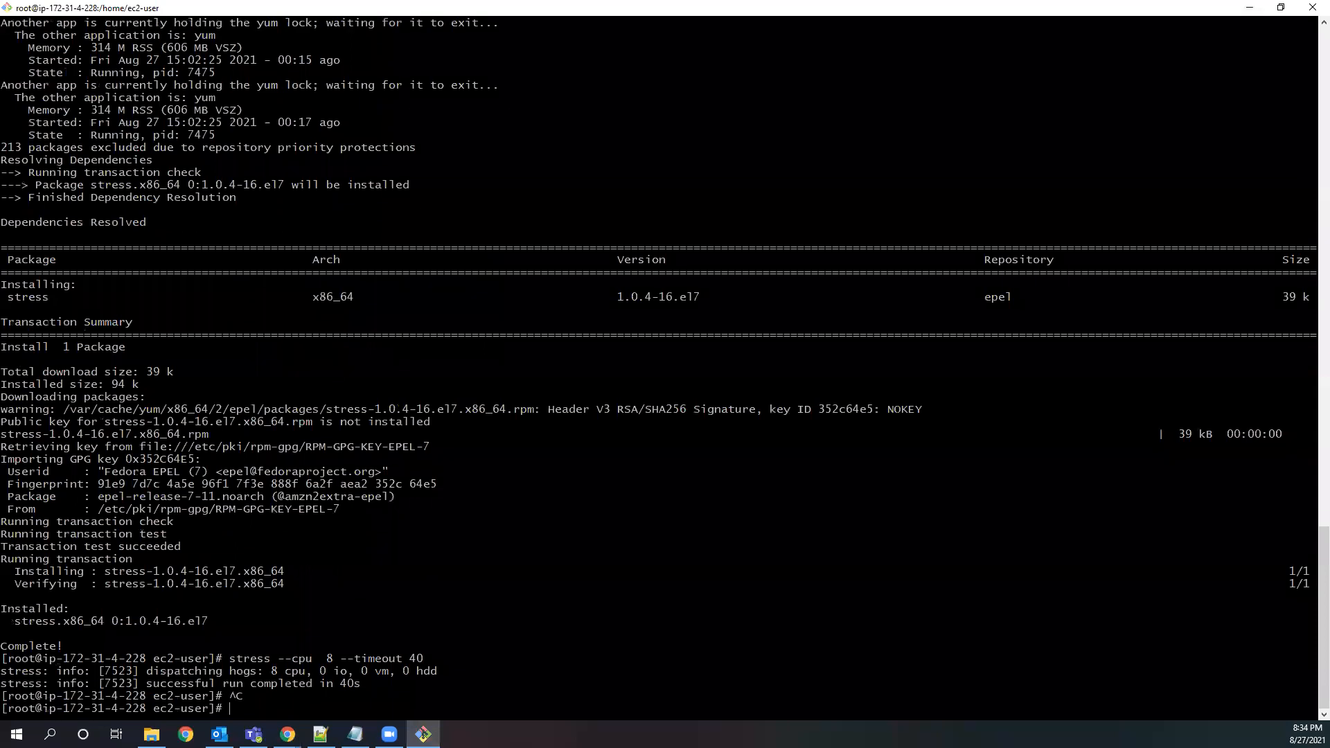
{"action": "type", "text": "stress -c 4"}
{"action": "key", "text": "Return"}
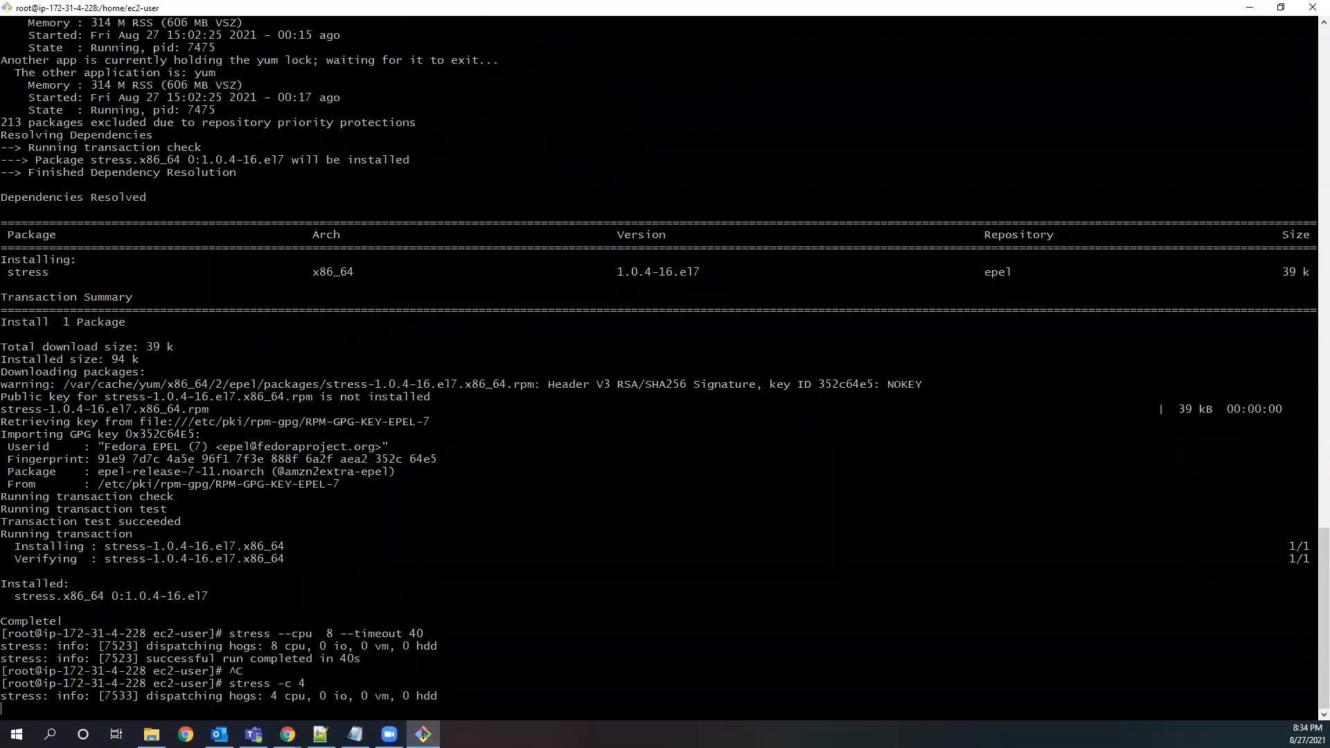
Refresh the instances list in the EC2 console, and check on the stress run in Git Bash.
{"action": "left_click", "coordinate": [1250, 7]}
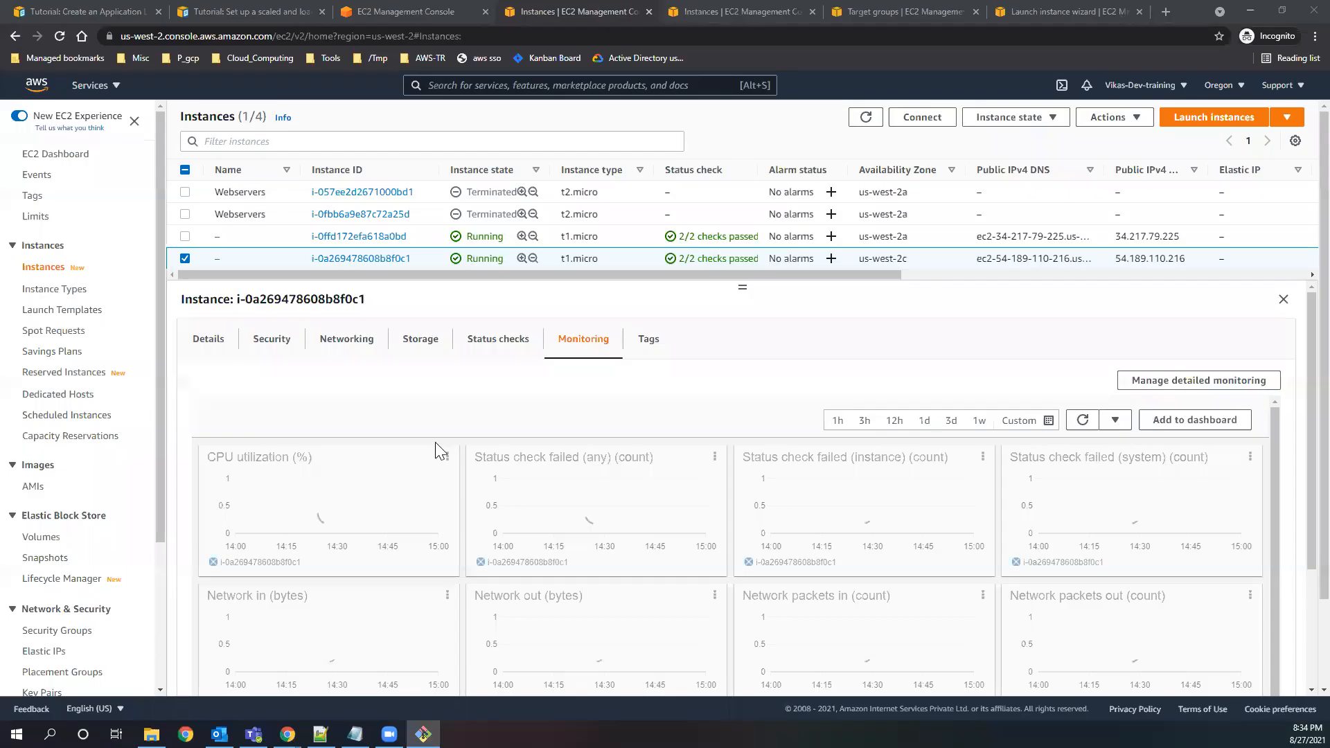
{"action": "left_click", "coordinate": [865, 119]}
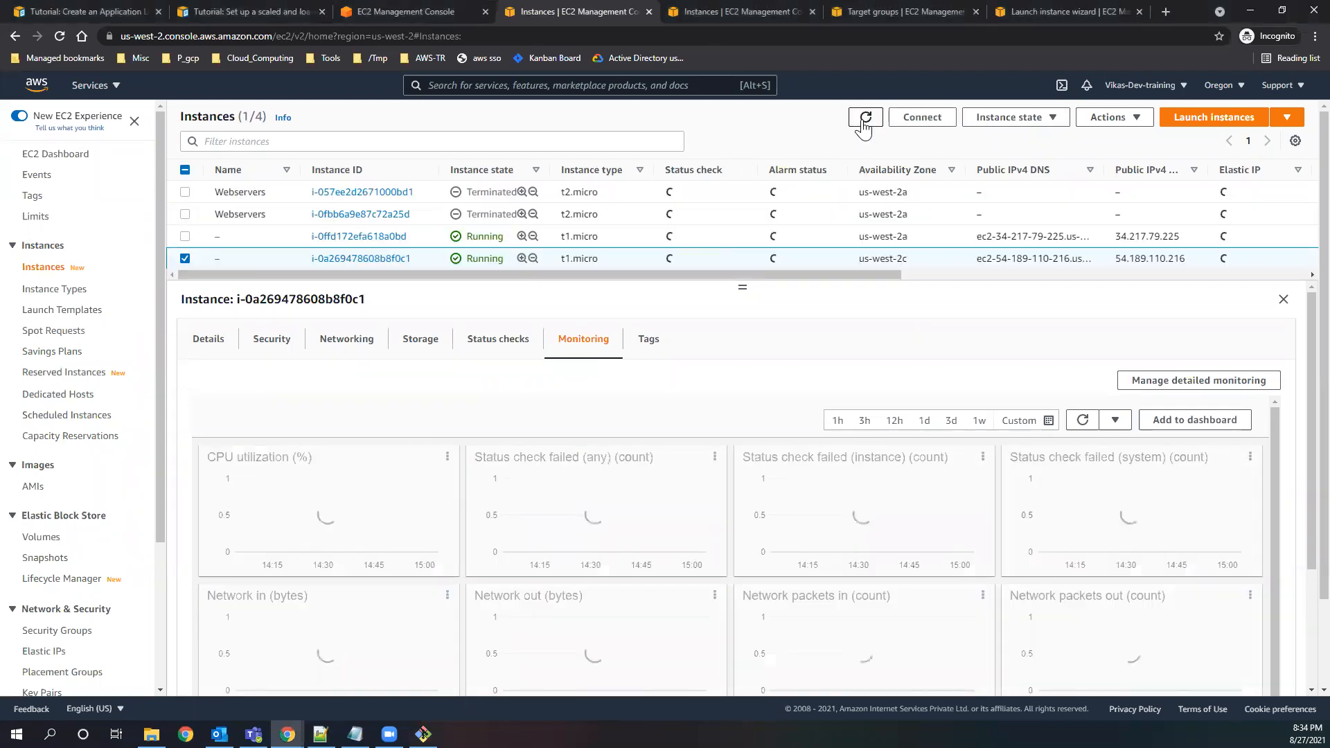
{"action": "left_click", "coordinate": [863, 125]}
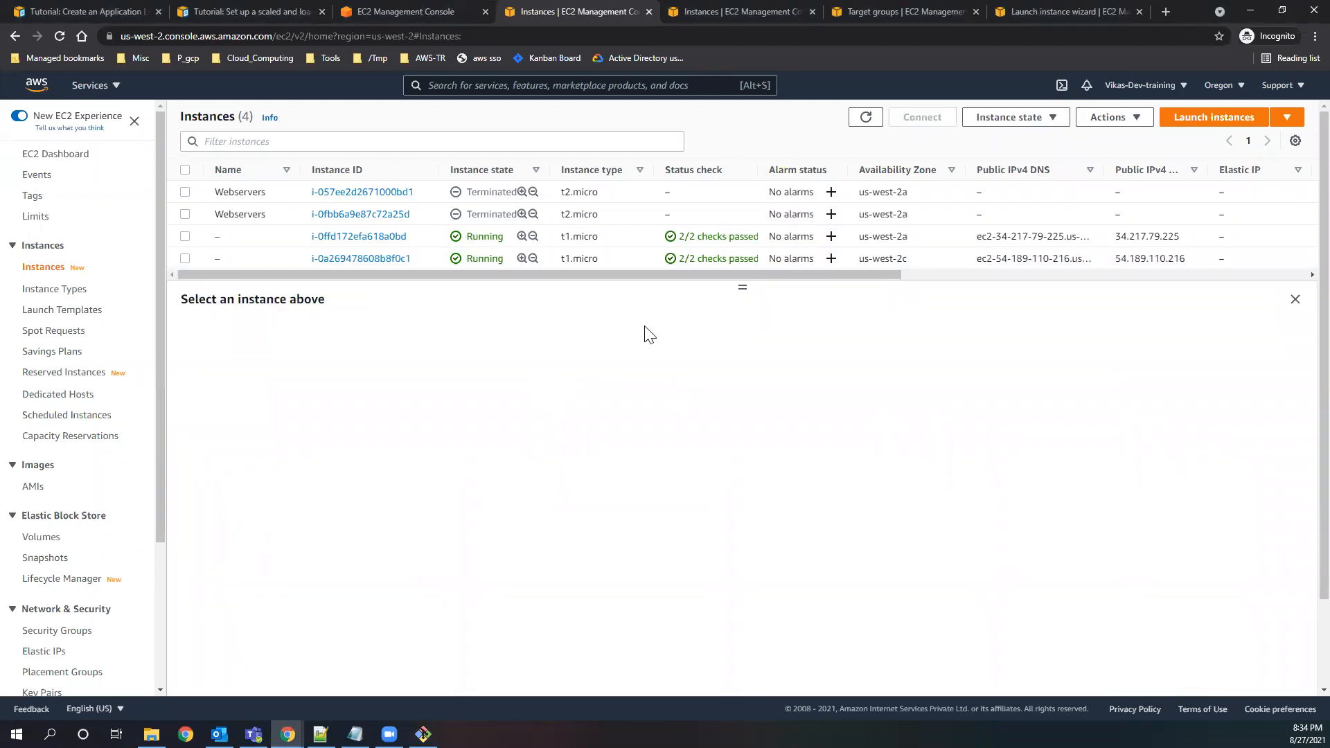
{"action": "left_click", "coordinate": [424, 734]}
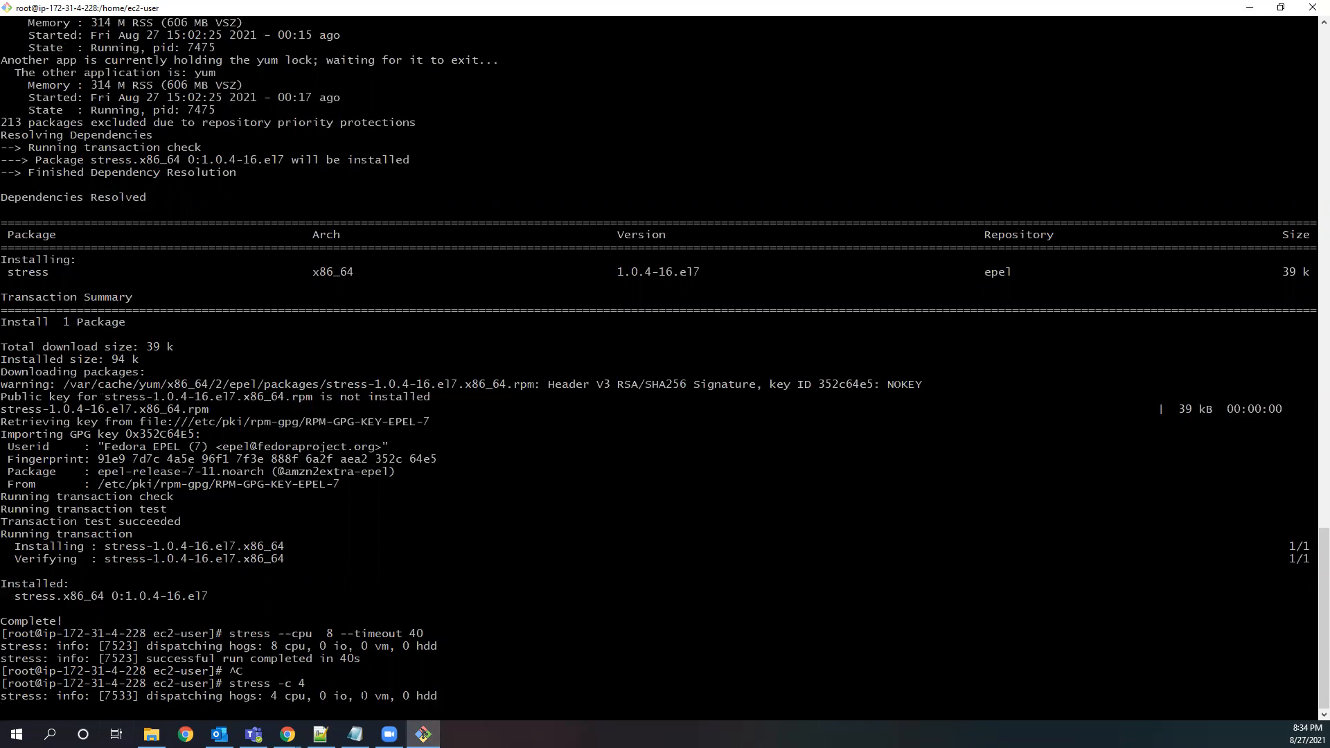
{"action": "left_click", "coordinate": [1249, 8]}
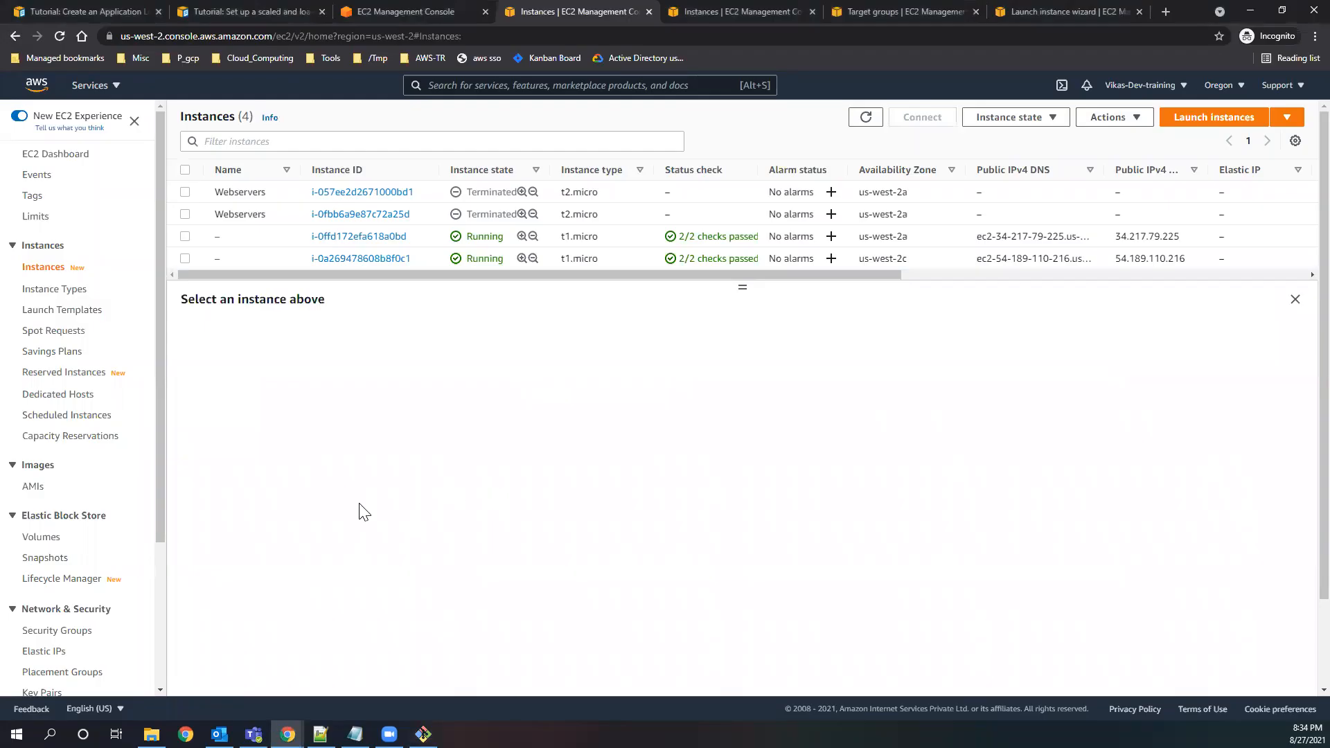
Examine the us-west-2c instance's latest CPU utilization data point in its monitoring metrics, and refresh the instances list.
{"action": "left_click", "coordinate": [179, 258]}
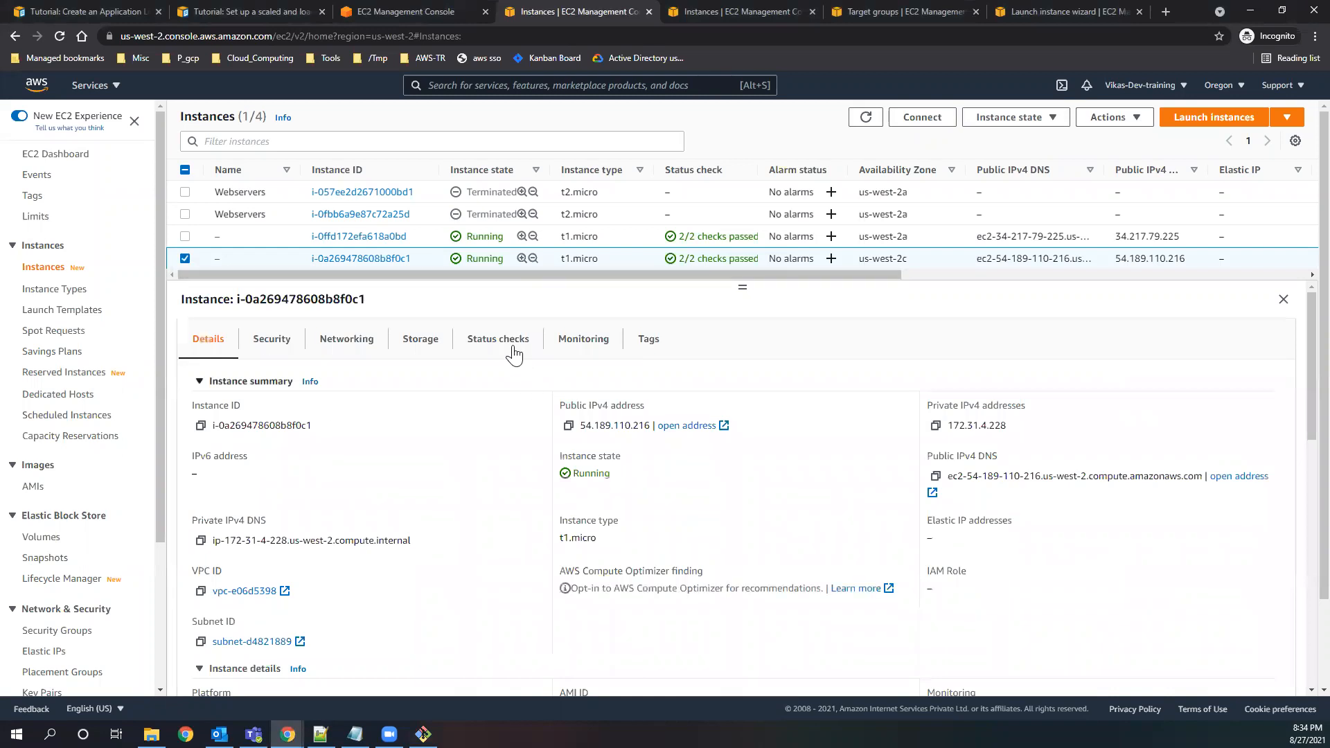
{"action": "left_click", "coordinate": [565, 346]}
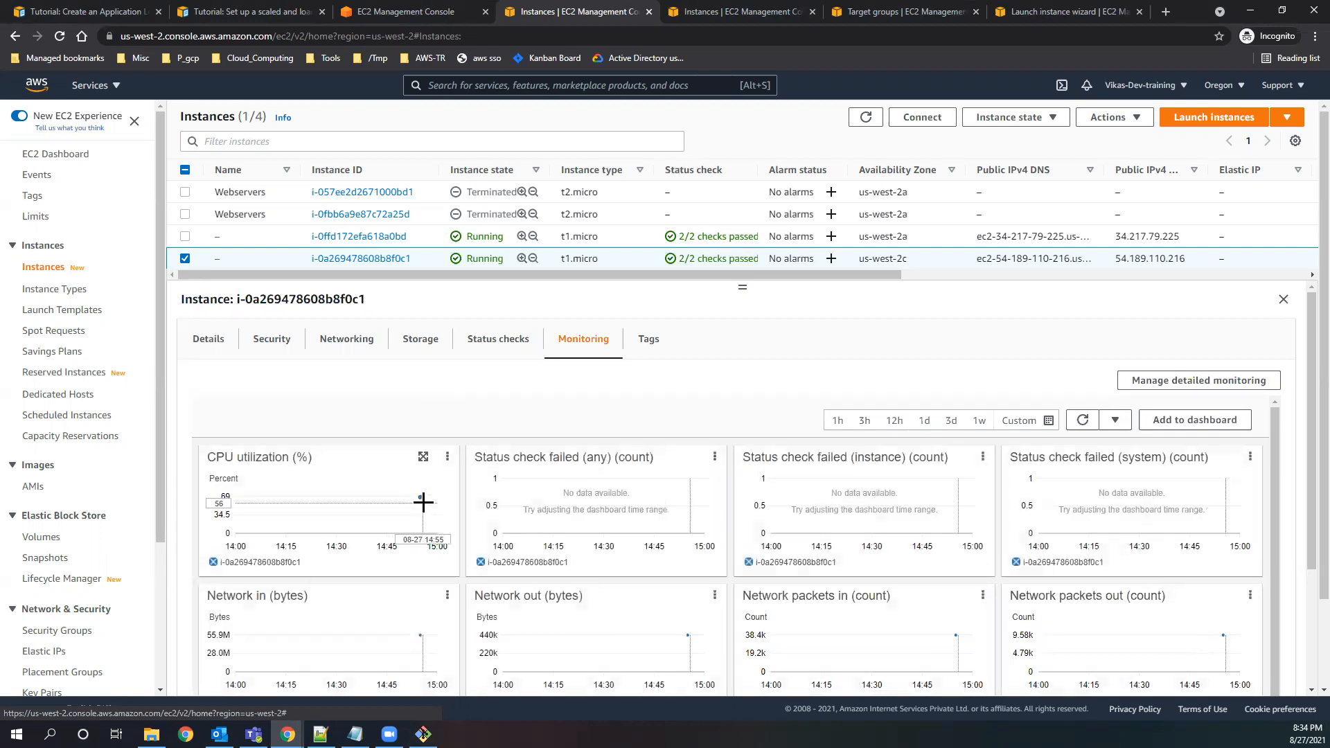
{"action": "mouse_move", "coordinate": [423, 502]}
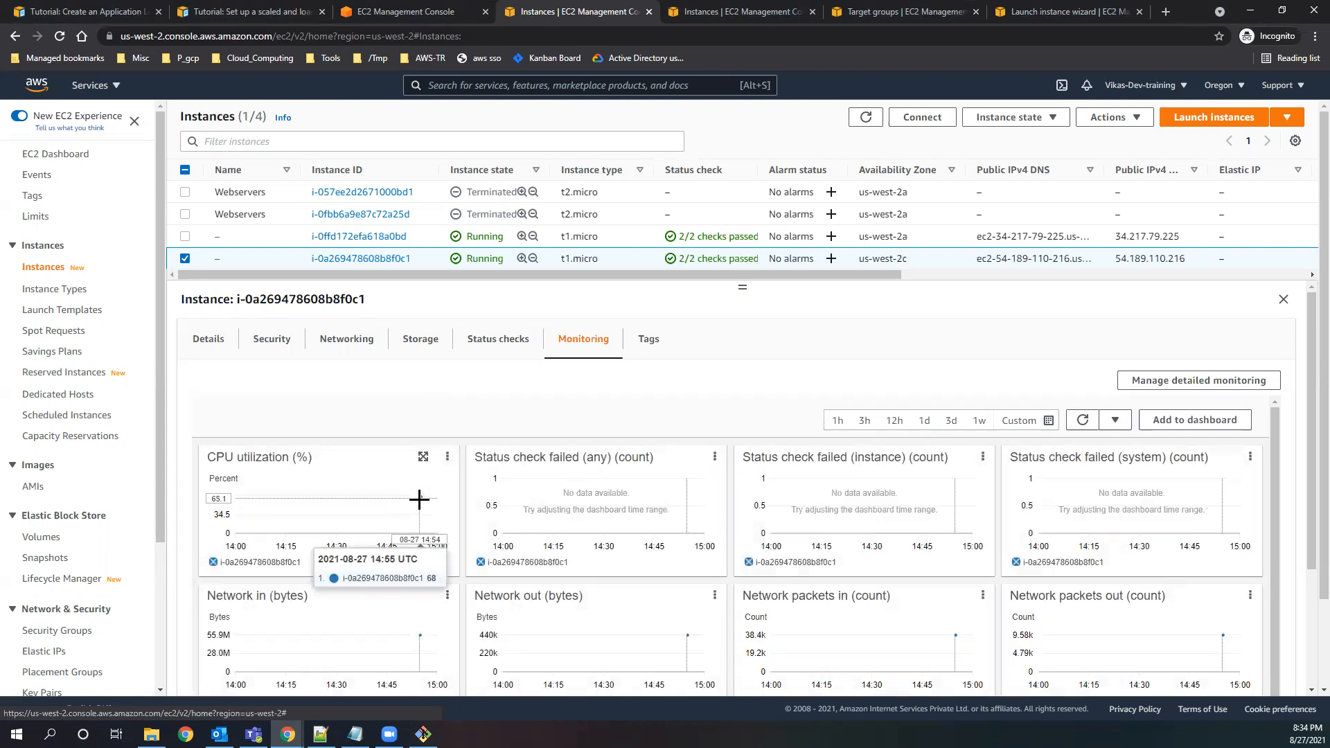
{"action": "left_click", "coordinate": [865, 117]}
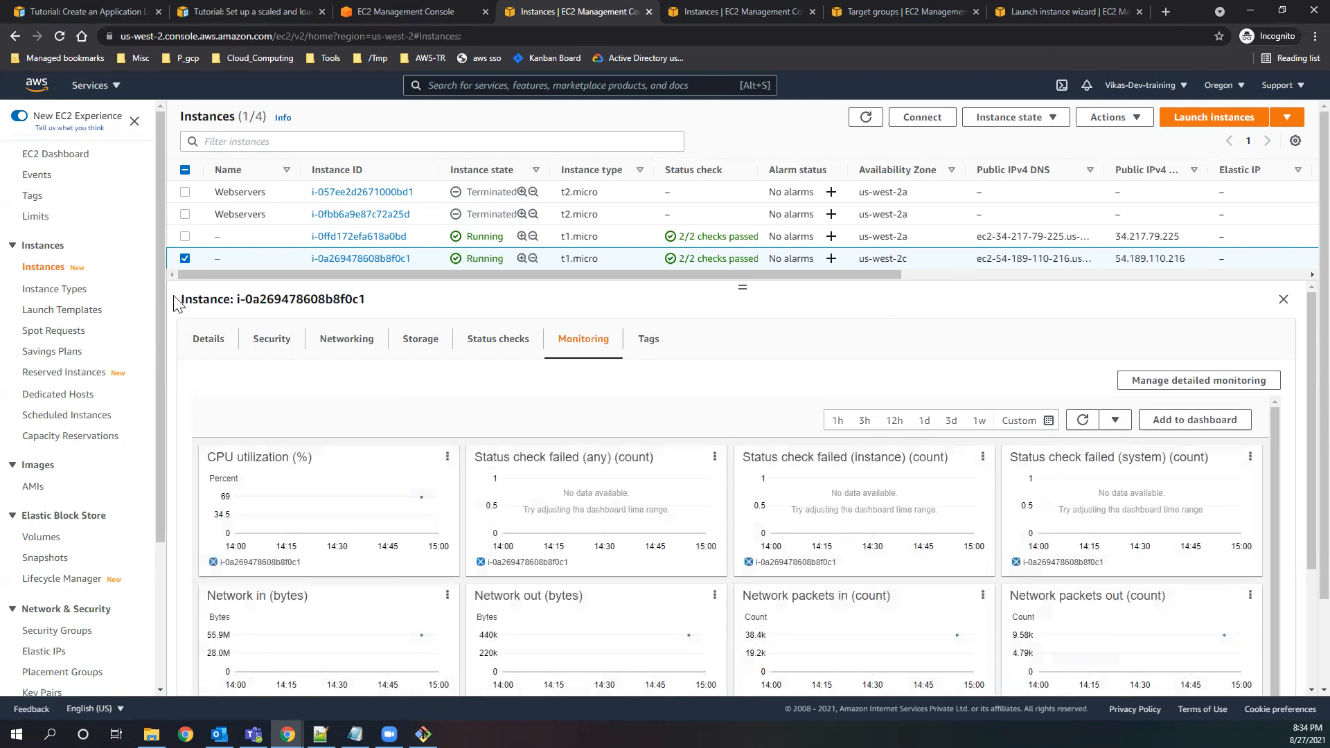
Deselect the us-west-2c instance, refresh the instances list repeatedly, and reopen that instance's monitoring metrics.
{"action": "left_click", "coordinate": [185, 258]}
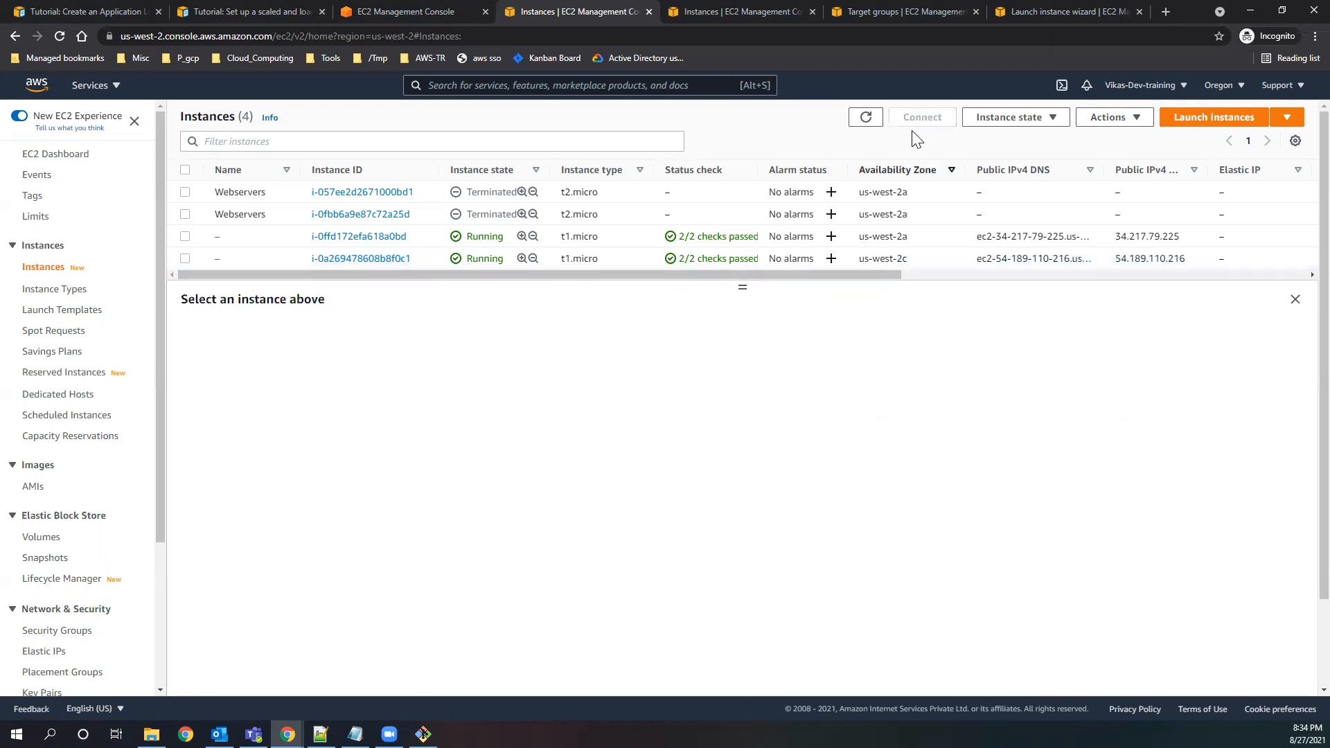
{"action": "left_click", "coordinate": [871, 123]}
{"action": "left_click", "coordinate": [867, 123]}
{"action": "left_click", "coordinate": [865, 122]}
{"action": "left_click", "coordinate": [183, 260]}
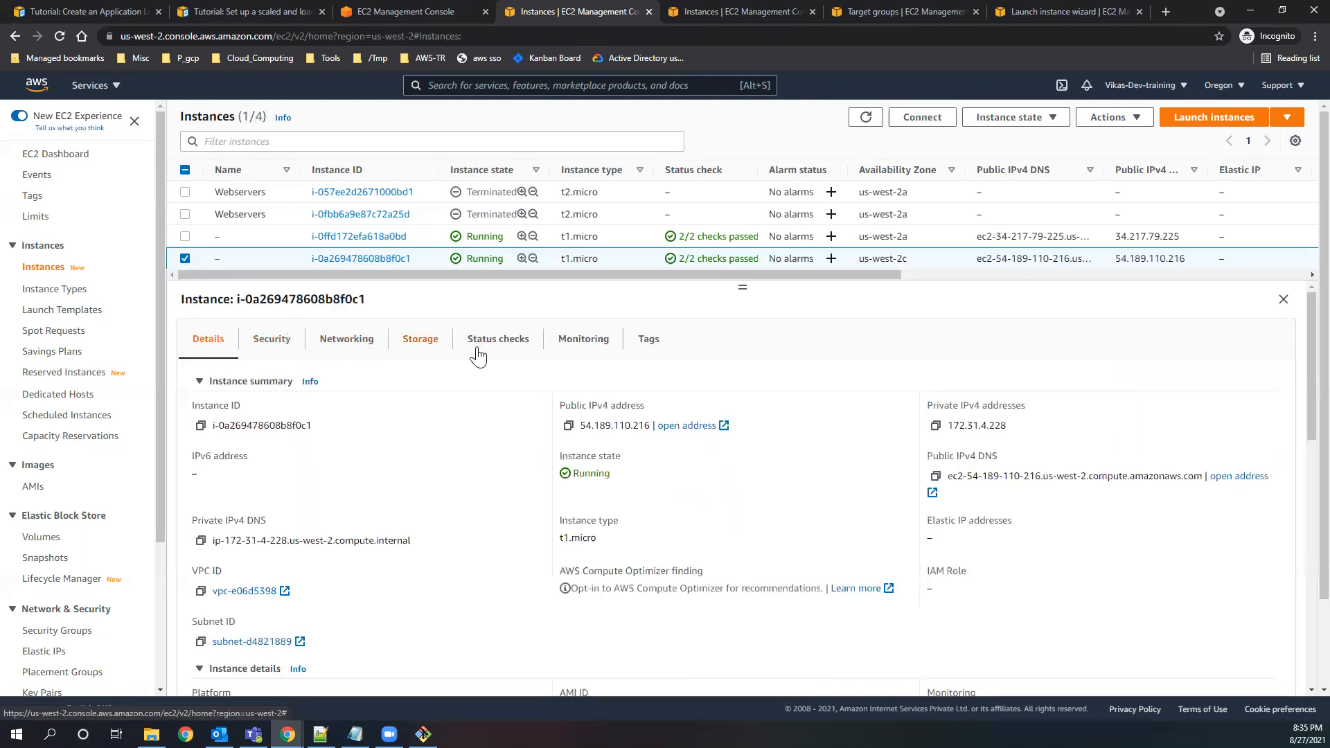
{"action": "left_click", "coordinate": [561, 343]}
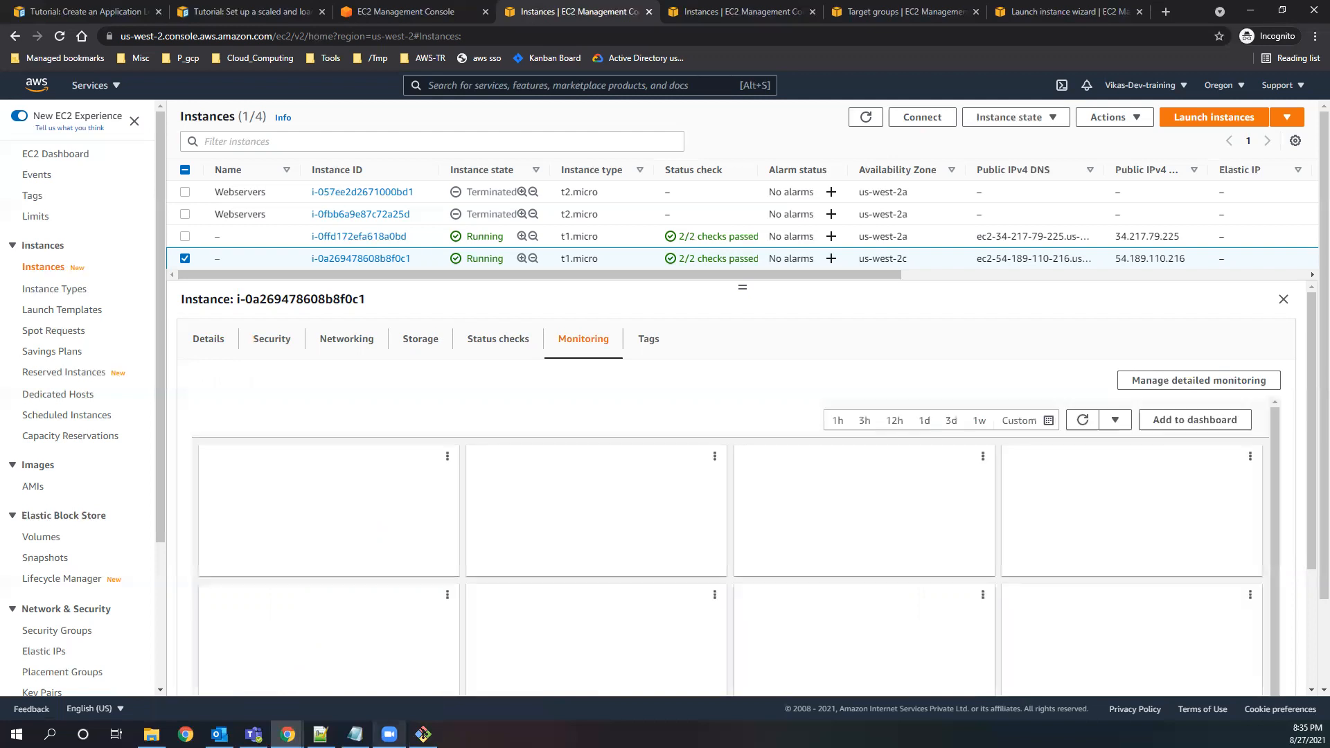
Switch between Git Bash and the EC2 console to compare the running stress command with the instance's CPU utilization graph.
{"action": "left_click", "coordinate": [423, 734]}
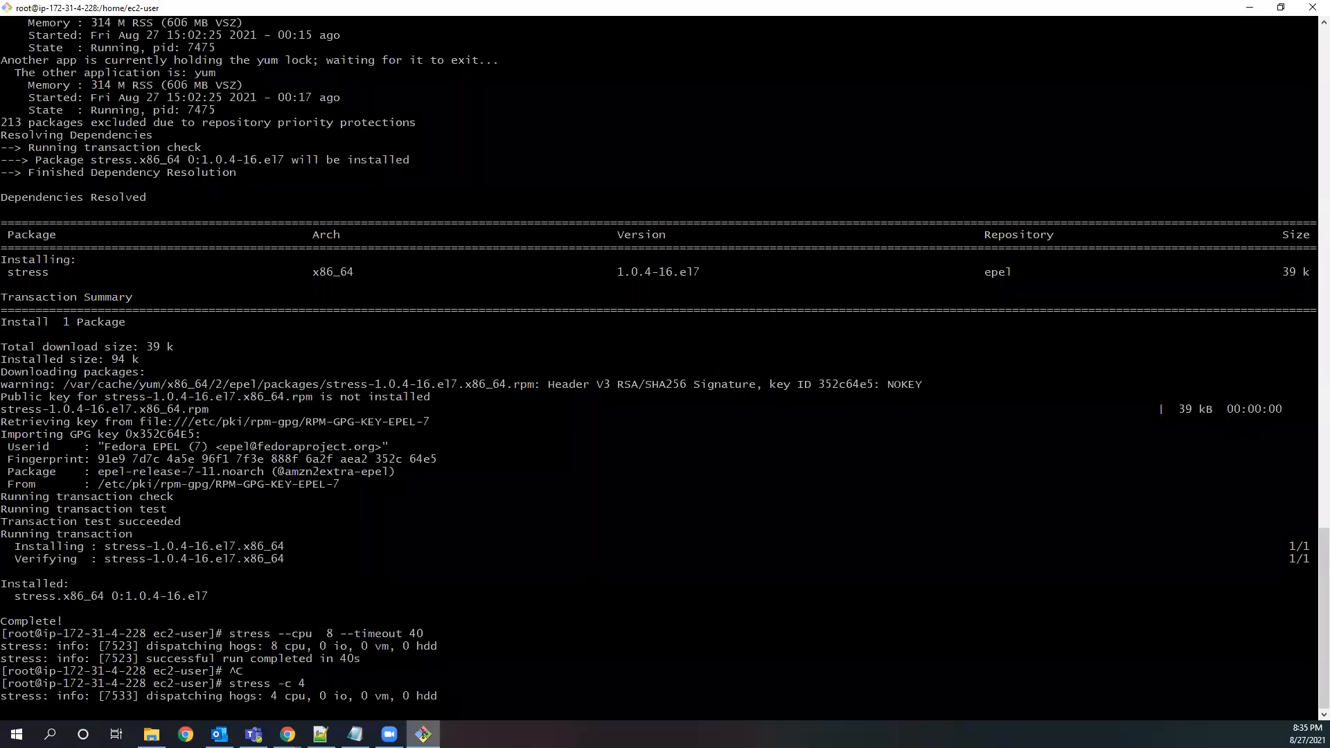
{"action": "key", "text": "alt+Tab"}
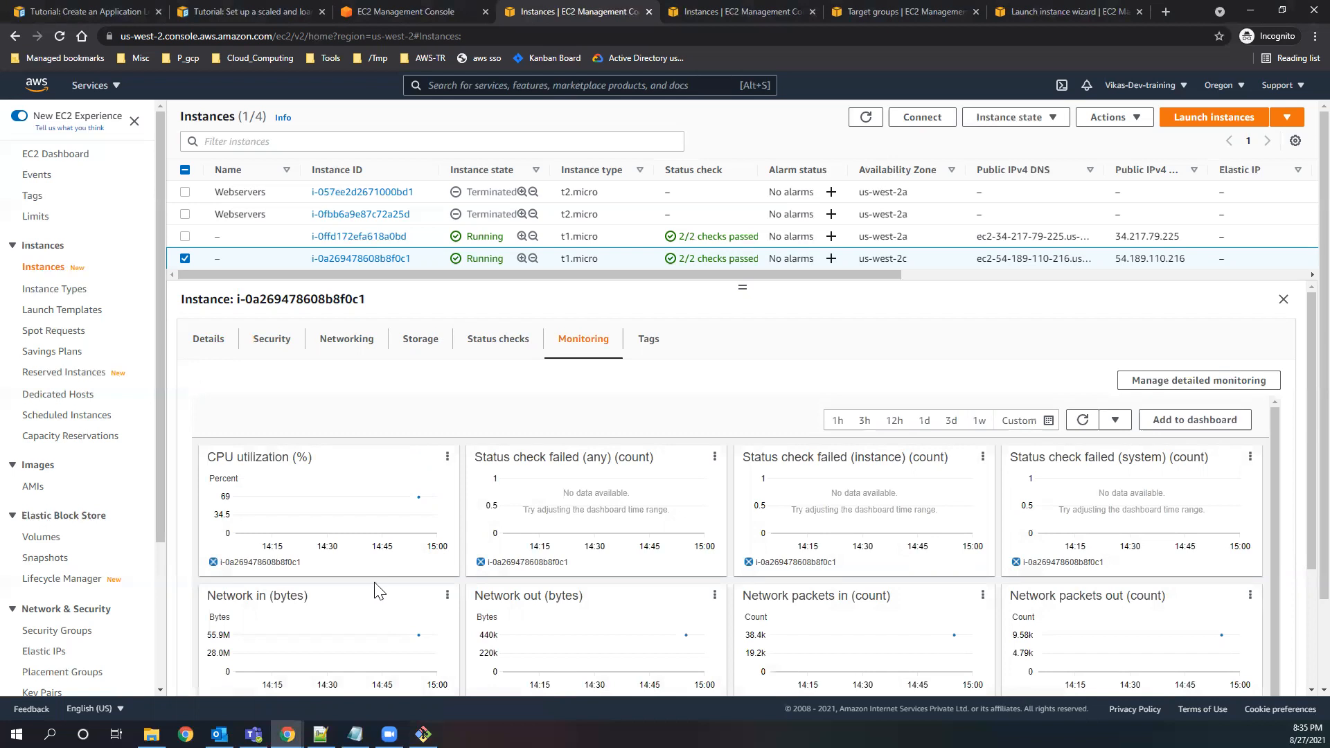
{"action": "left_click", "coordinate": [423, 735]}
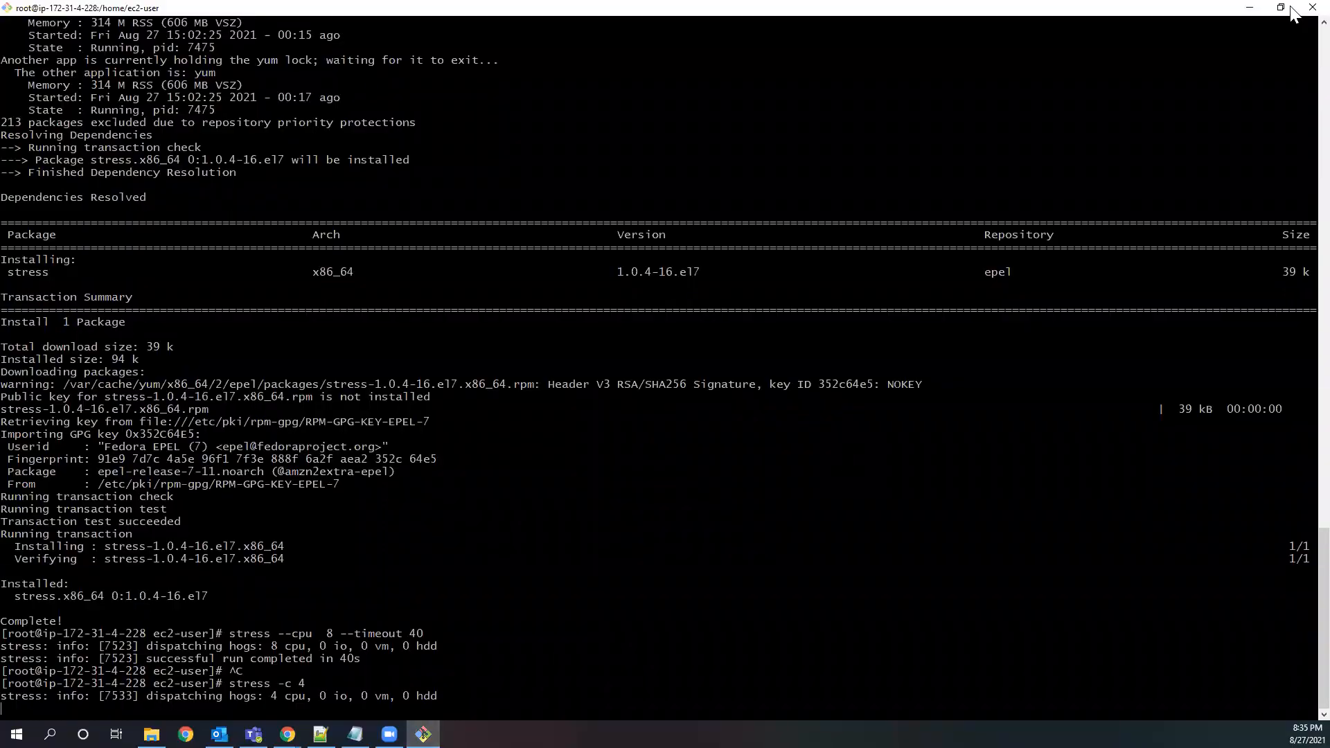
{"action": "left_click", "coordinate": [1250, 7]}
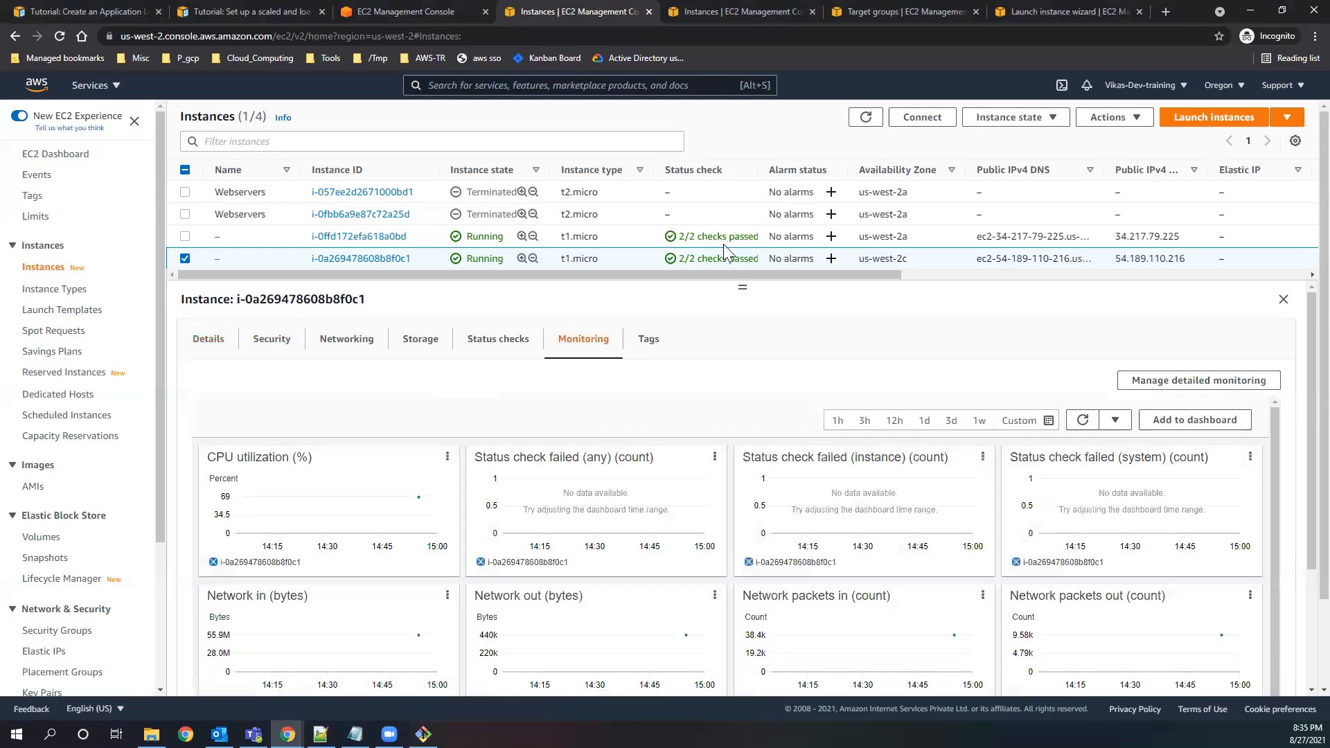
Refresh the EC2 instances list repeatedly to check whether the Auto Scaling group launches another instance.
{"action": "left_click", "coordinate": [872, 125]}
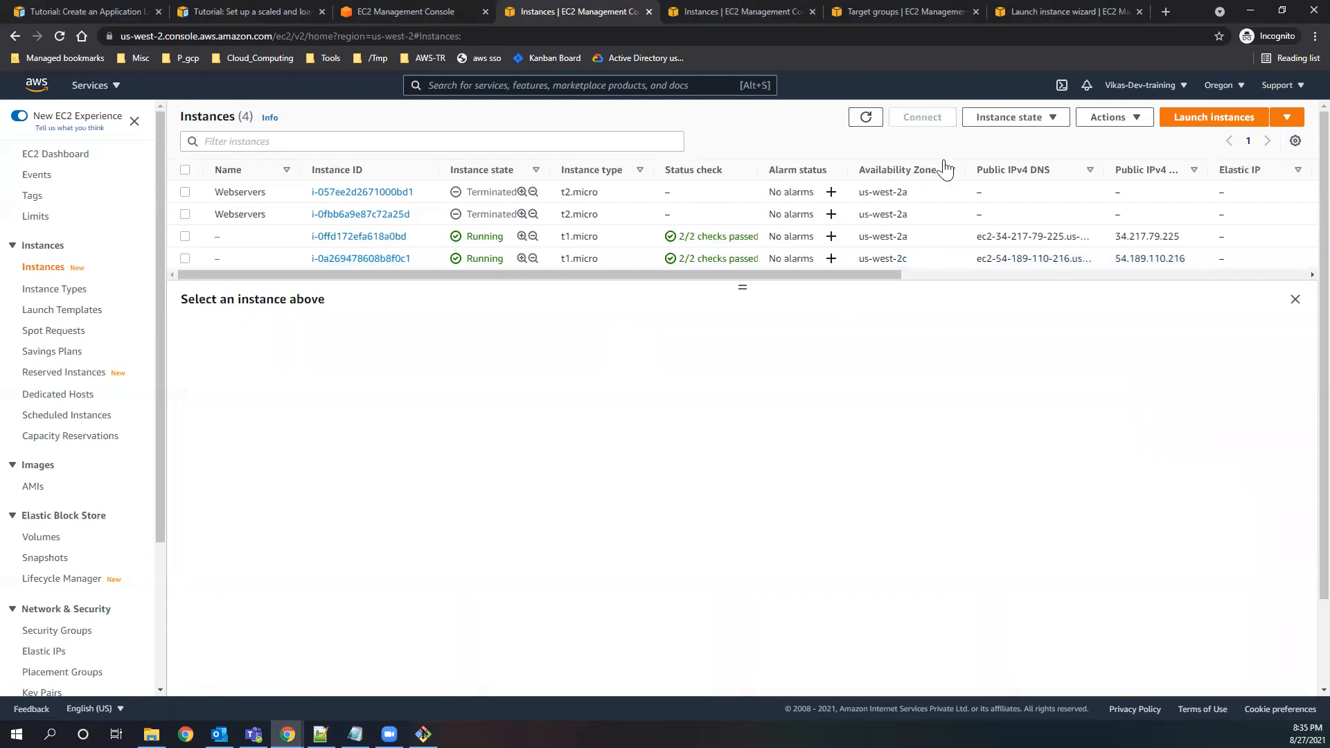
{"action": "left_click", "coordinate": [865, 121]}
{"action": "left_click", "coordinate": [862, 122]}
{"action": "left_click", "coordinate": [864, 124]}
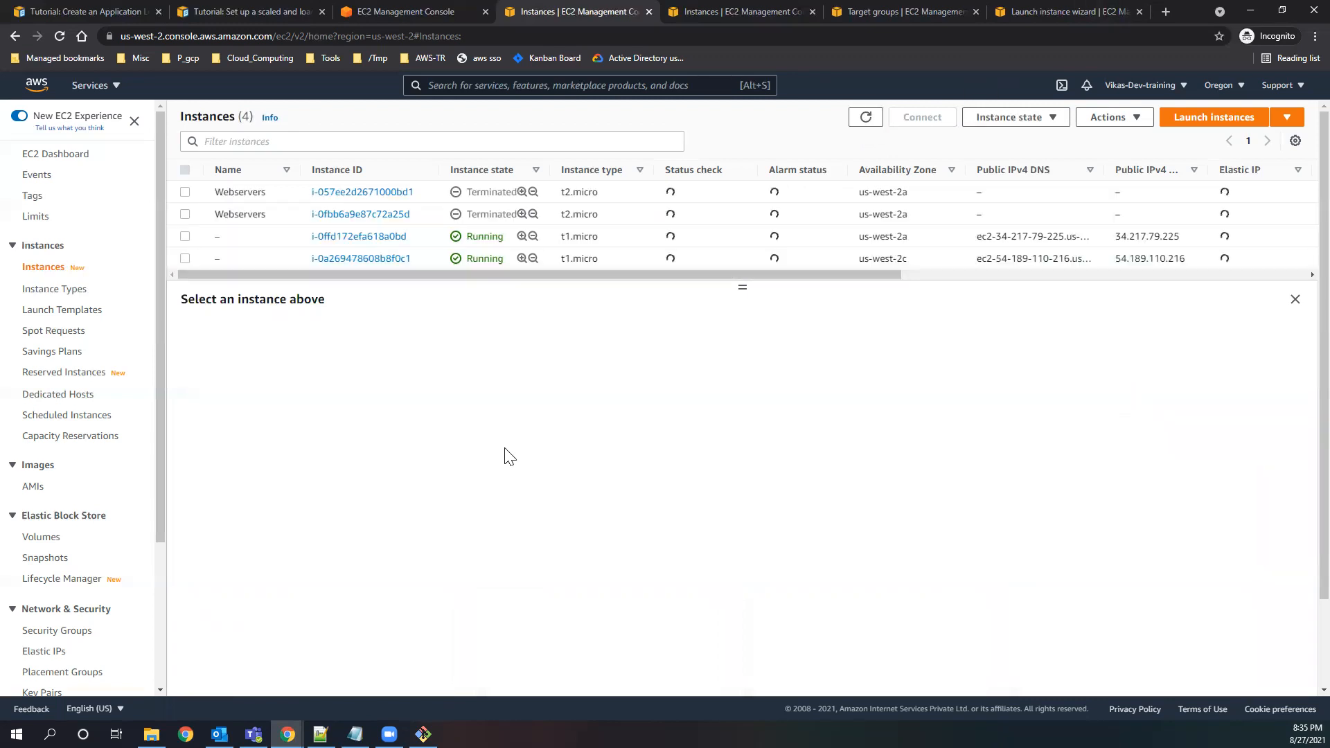
{"action": "left_click", "coordinate": [866, 119]}
{"action": "left_click", "coordinate": [867, 124]}
{"action": "left_click", "coordinate": [866, 118]}
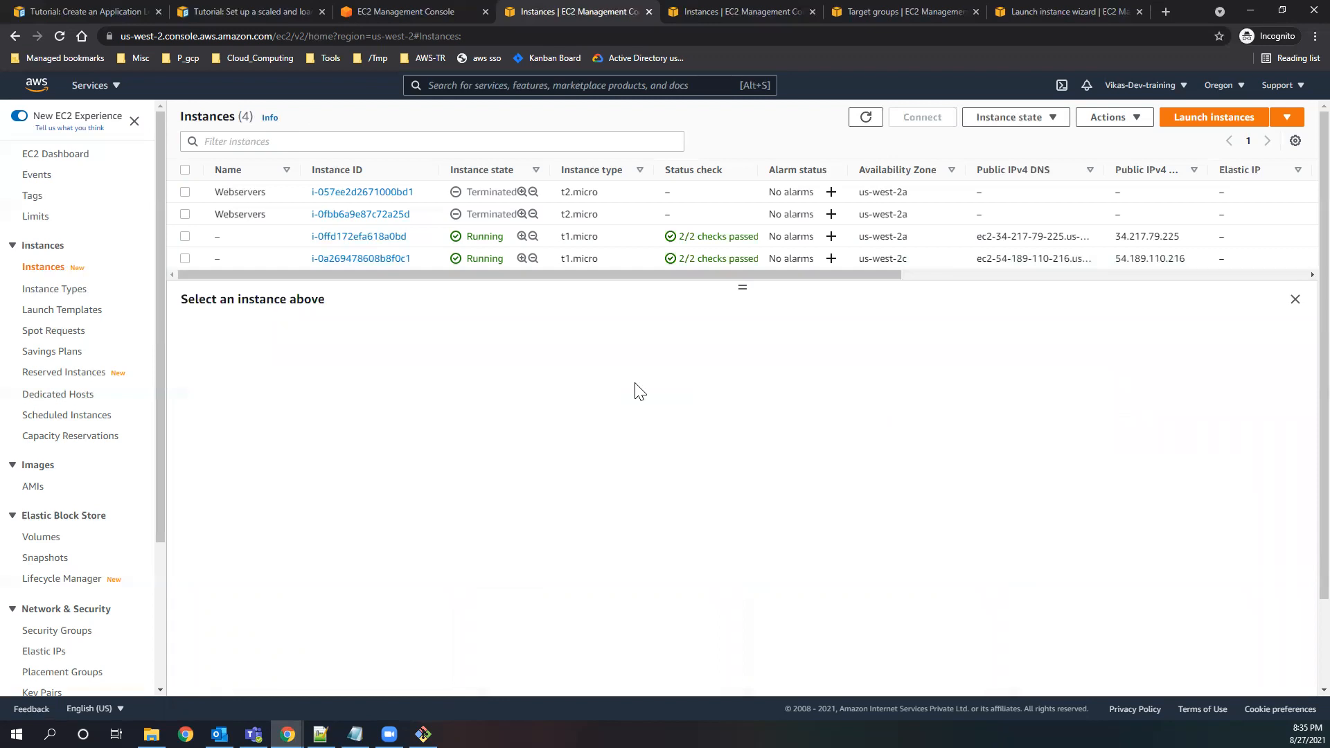
{"action": "left_click", "coordinate": [866, 120]}
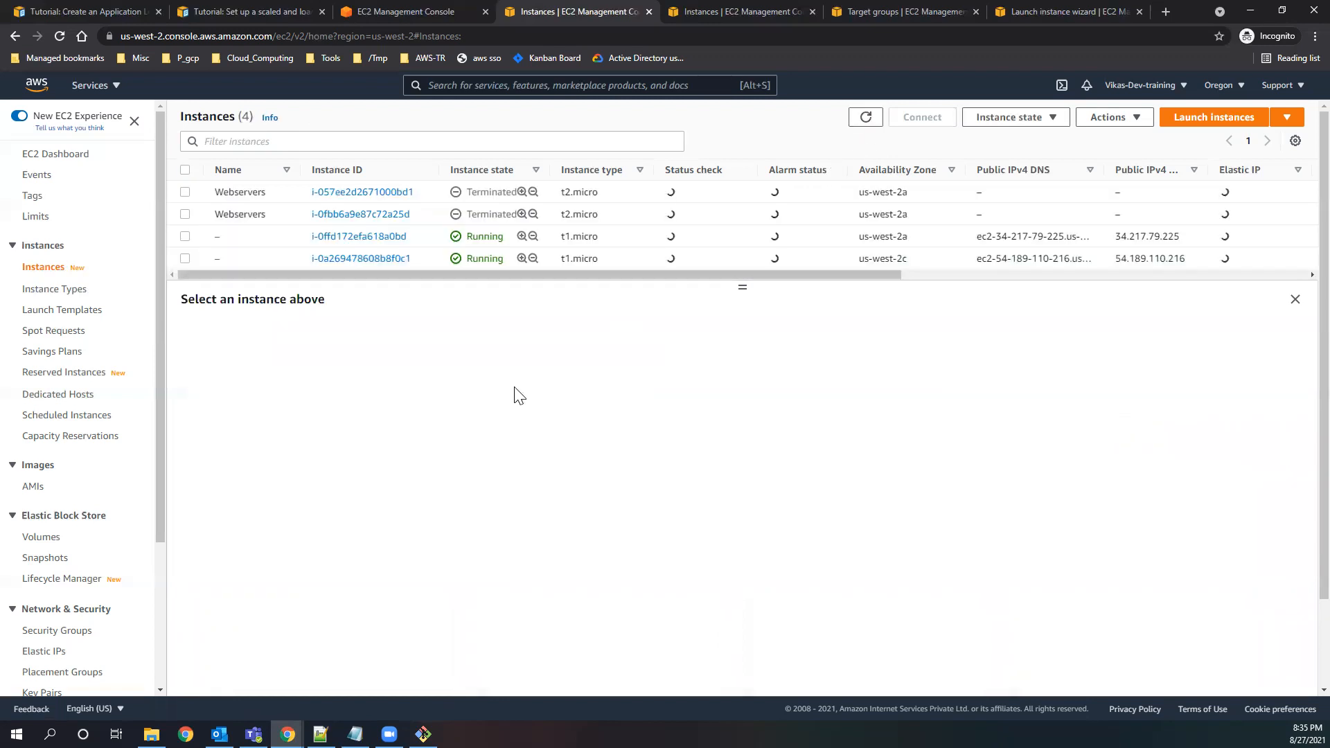
{"action": "left_click", "coordinate": [865, 119]}
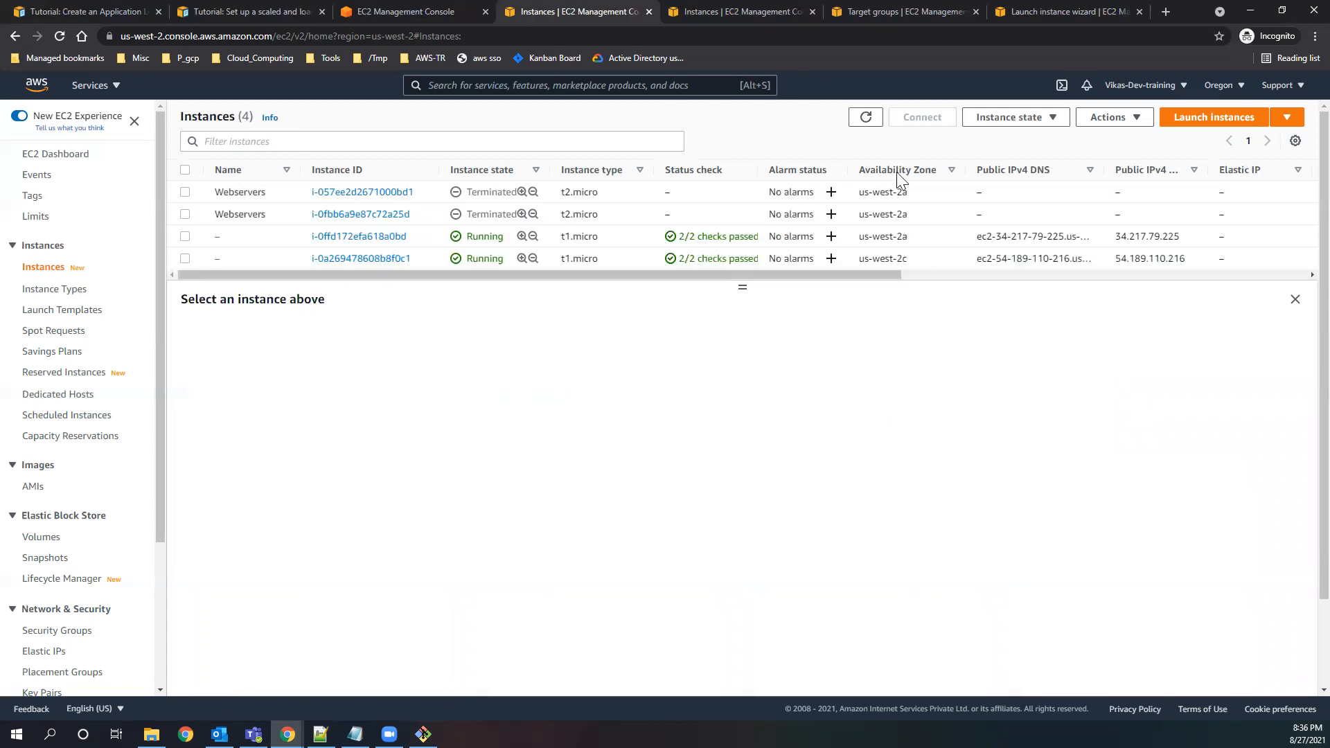
Refresh the instances list and check the us-west-2c instance's details and the running stress command in Git Bash.
{"action": "left_click", "coordinate": [866, 119]}
{"action": "left_click", "coordinate": [185, 259]}
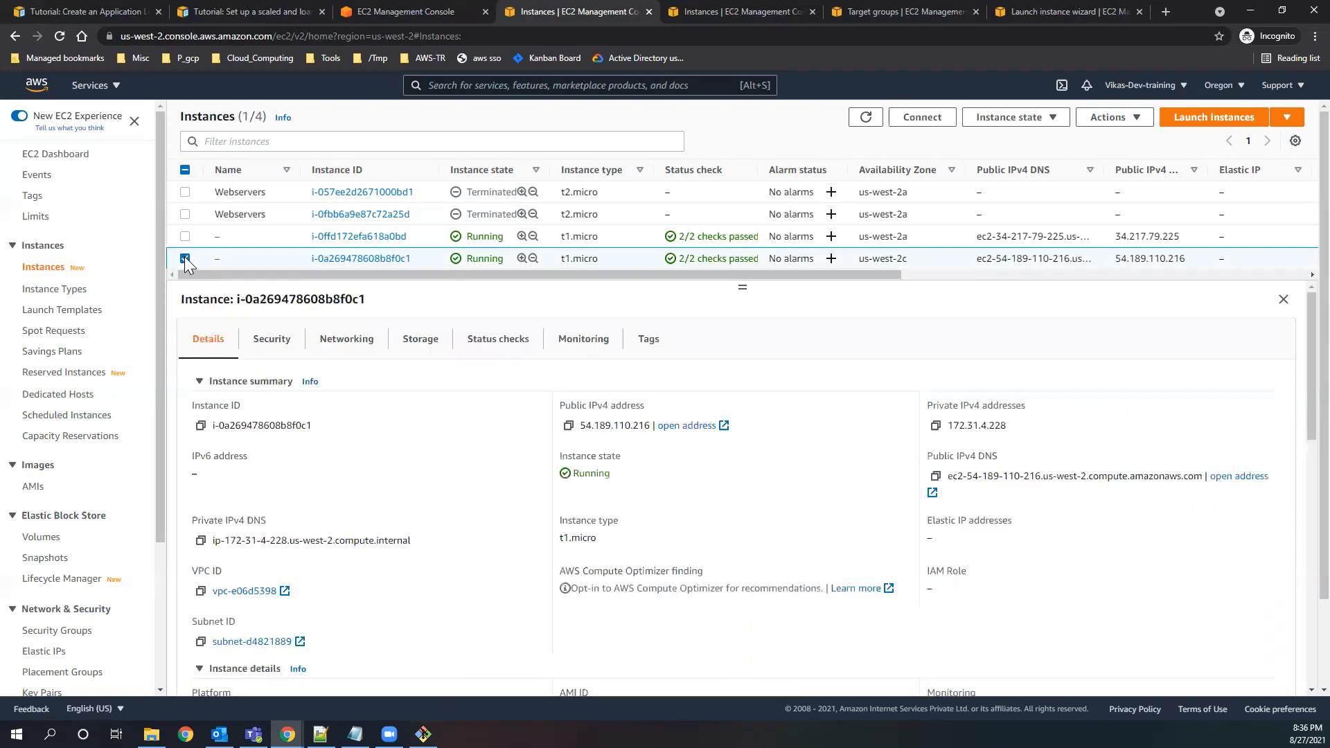
{"action": "left_click", "coordinate": [185, 260]}
{"action": "left_click", "coordinate": [868, 118]}
{"action": "left_click", "coordinate": [424, 734]}
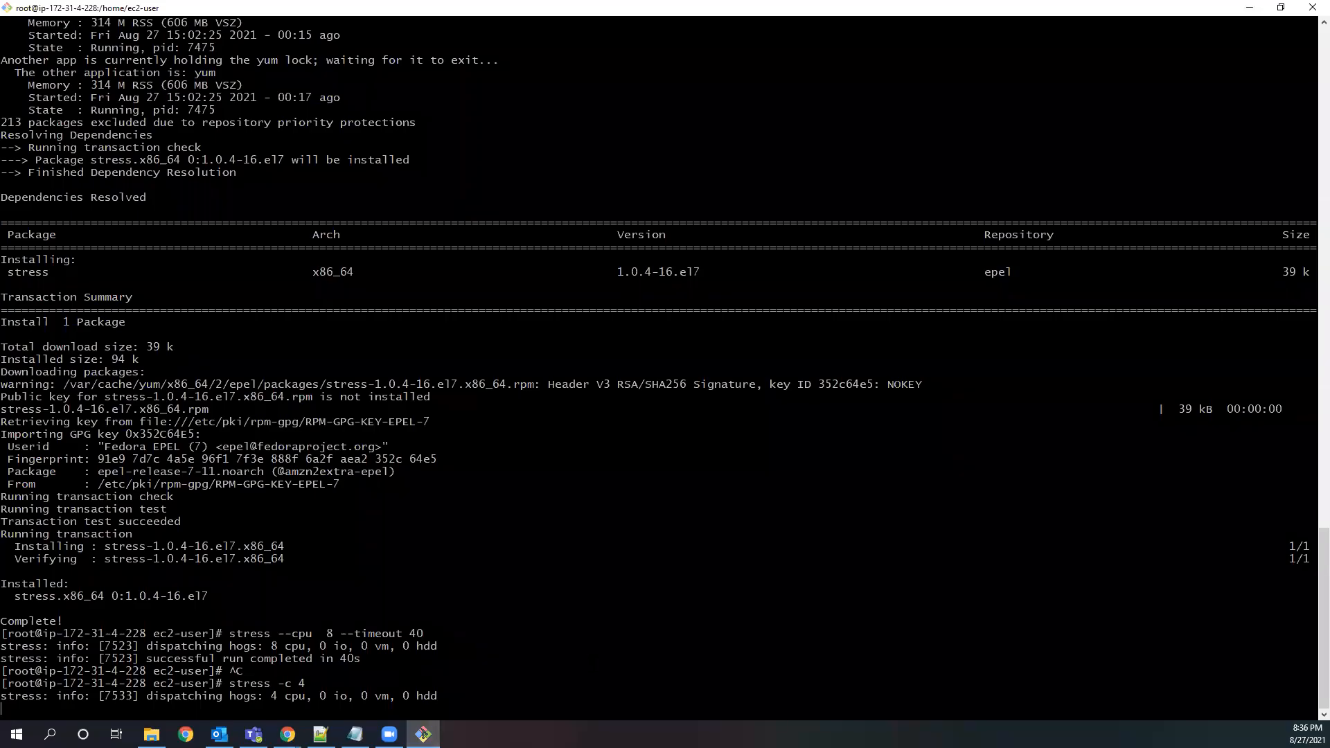
{"action": "left_click_drag", "start_coordinate": [111, 696], "coordinate": [482, 696]}
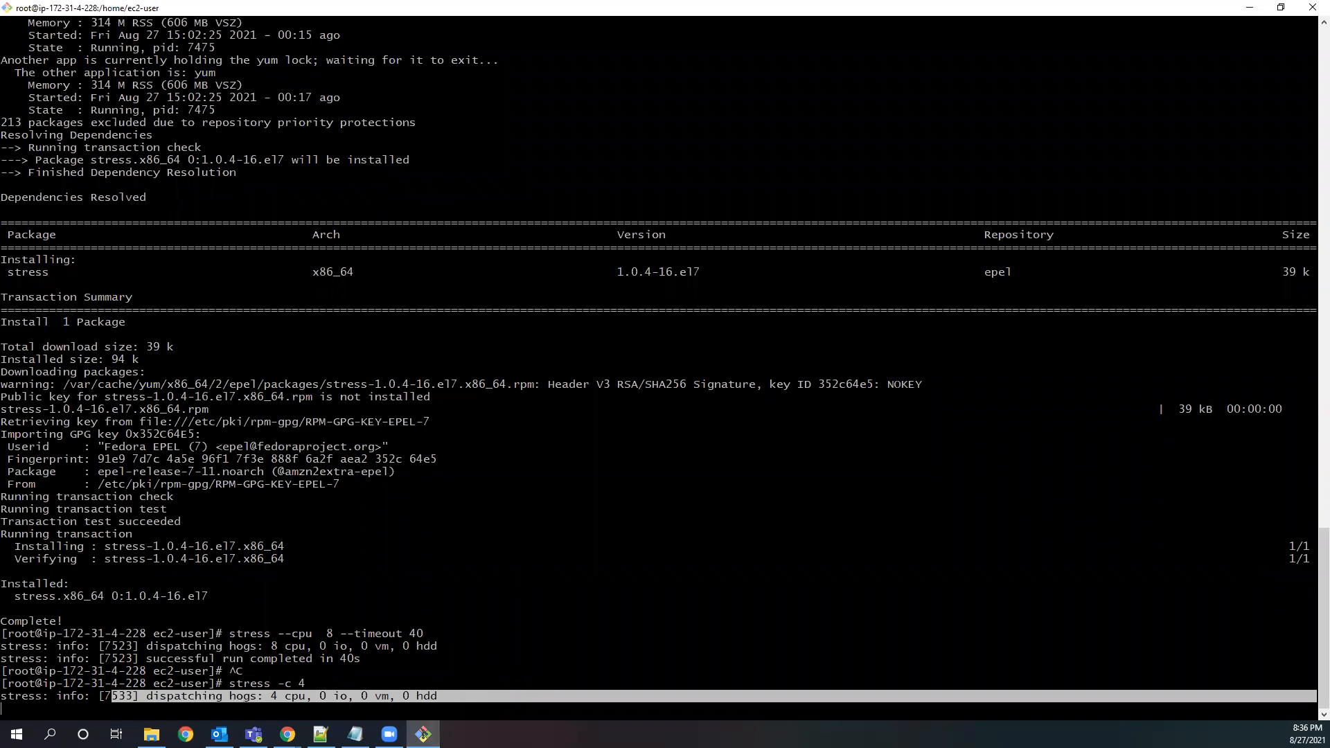
{"action": "left_click", "coordinate": [1249, 8]}
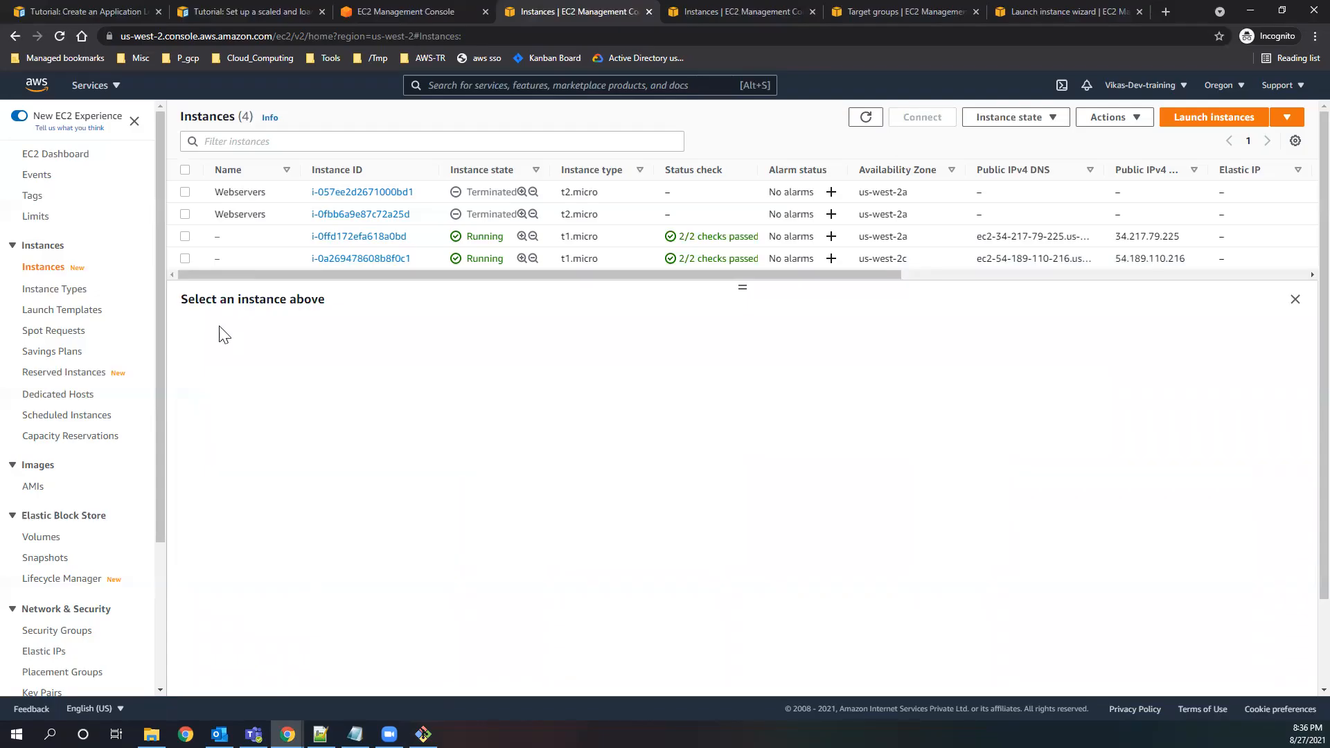
Terminate the running us-west-2a instance and dismiss the notification.
{"action": "left_click", "coordinate": [182, 259]}
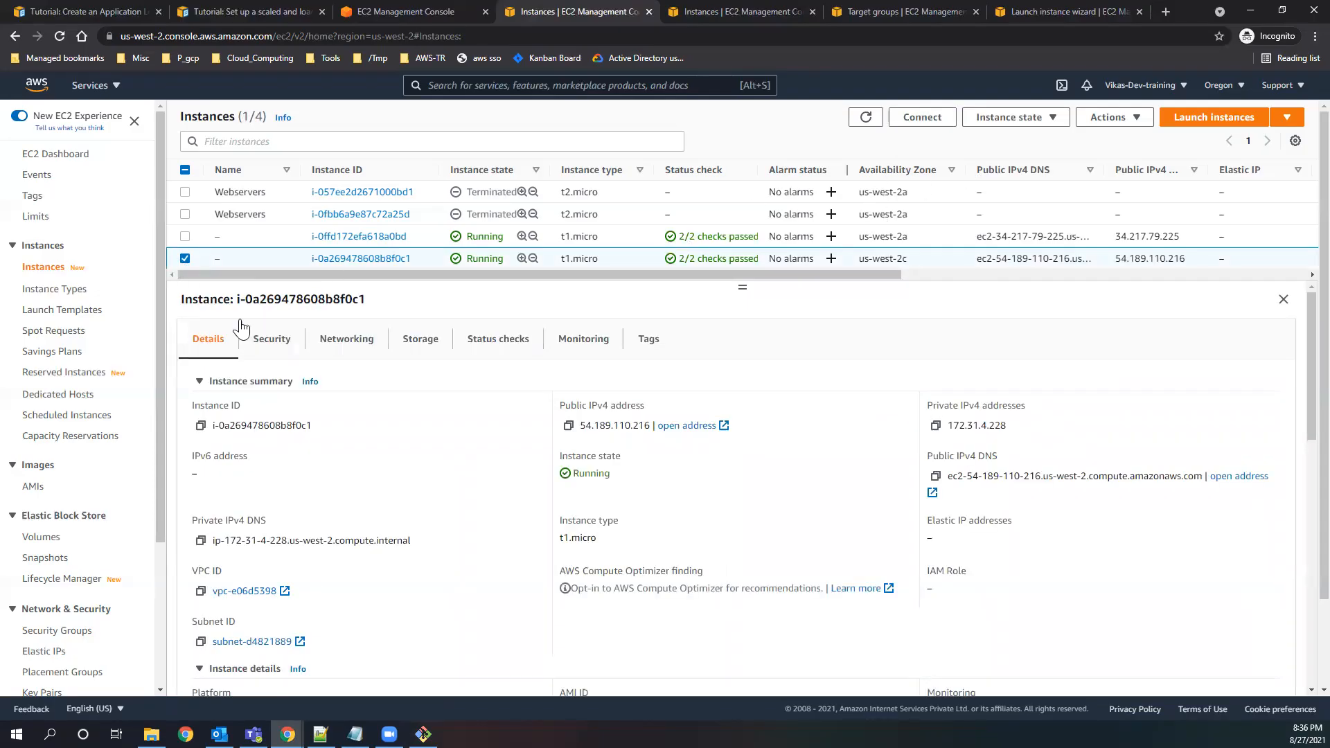
{"action": "left_click", "coordinate": [186, 258]}
{"action": "left_click", "coordinate": [185, 236]}
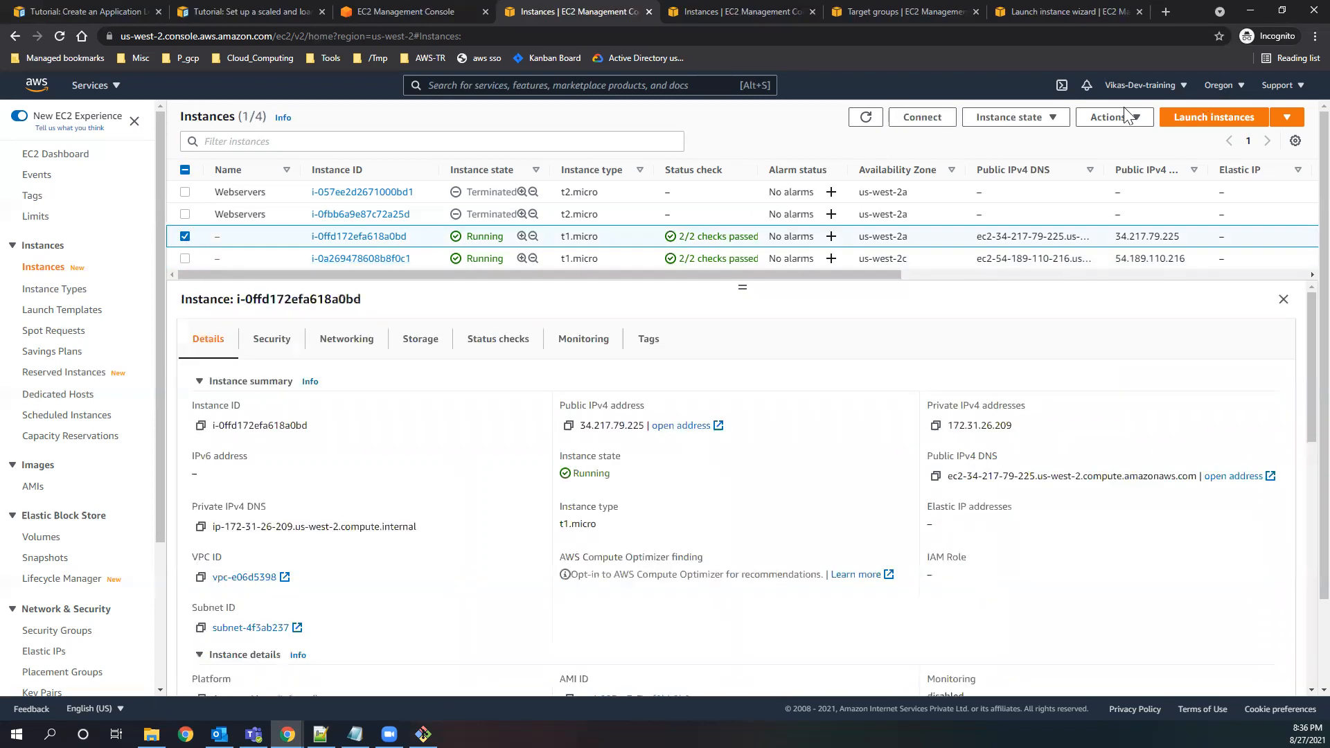
{"action": "left_click", "coordinate": [1034, 125]}
{"action": "left_click", "coordinate": [1019, 225]}
{"action": "left_click", "coordinate": [903, 509]}
{"action": "left_click", "coordinate": [866, 152]}
{"action": "left_click", "coordinate": [1301, 118]}
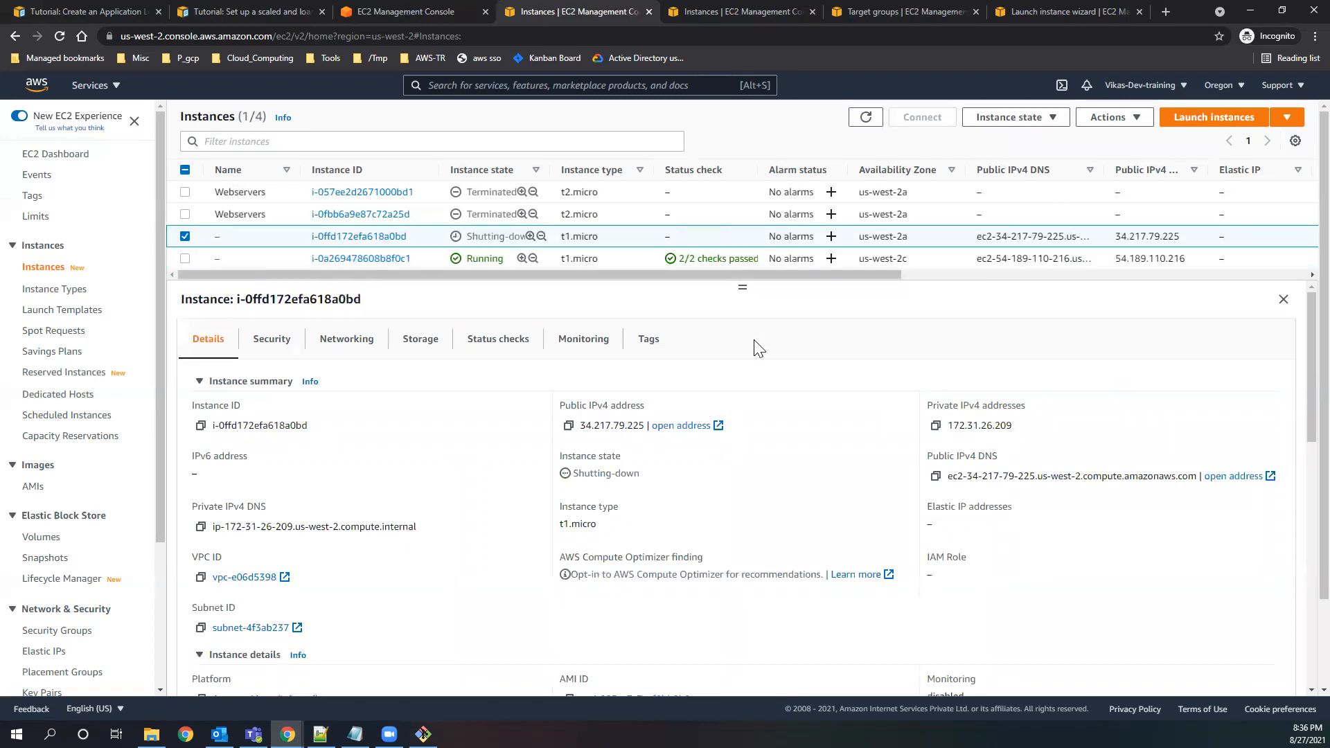
Deselect the us-west-2a instance and refresh the instances list repeatedly to check whether the Auto Scaling group launches a replacement.
{"action": "left_click", "coordinate": [866, 118]}
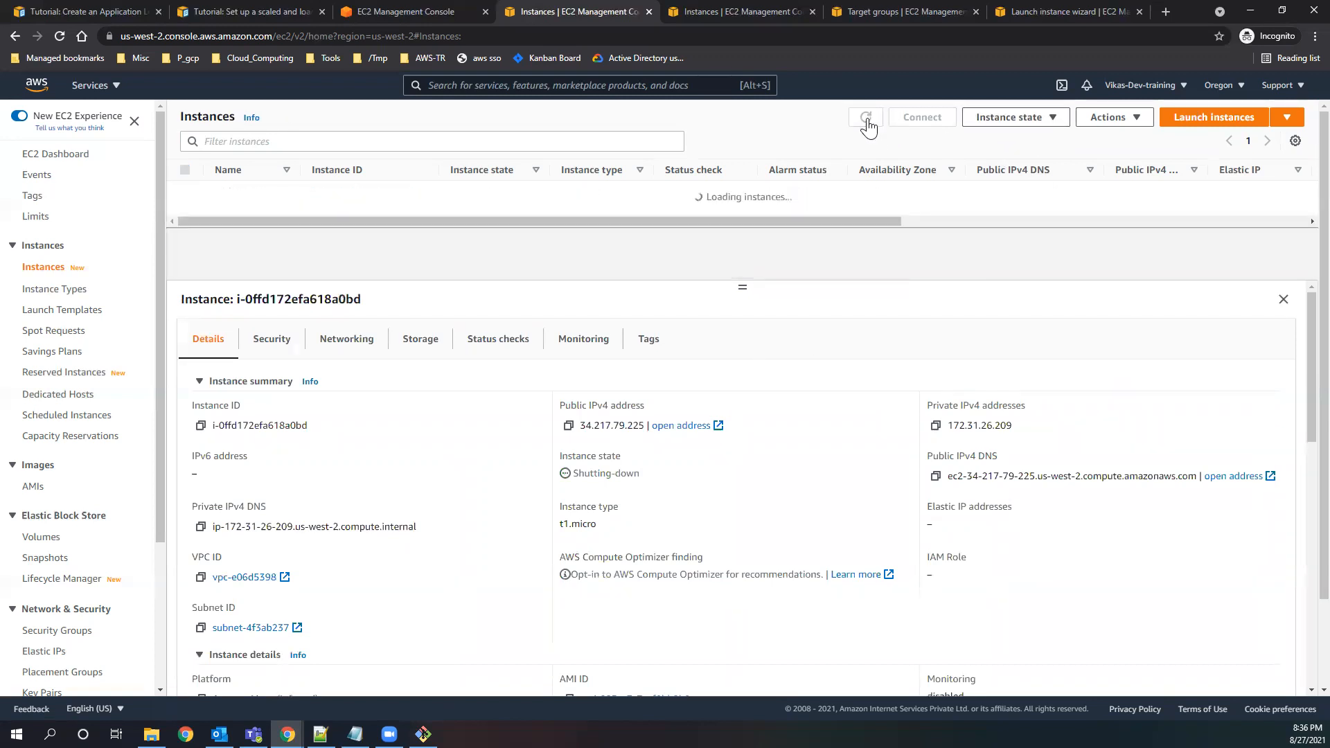
{"action": "left_click", "coordinate": [866, 118]}
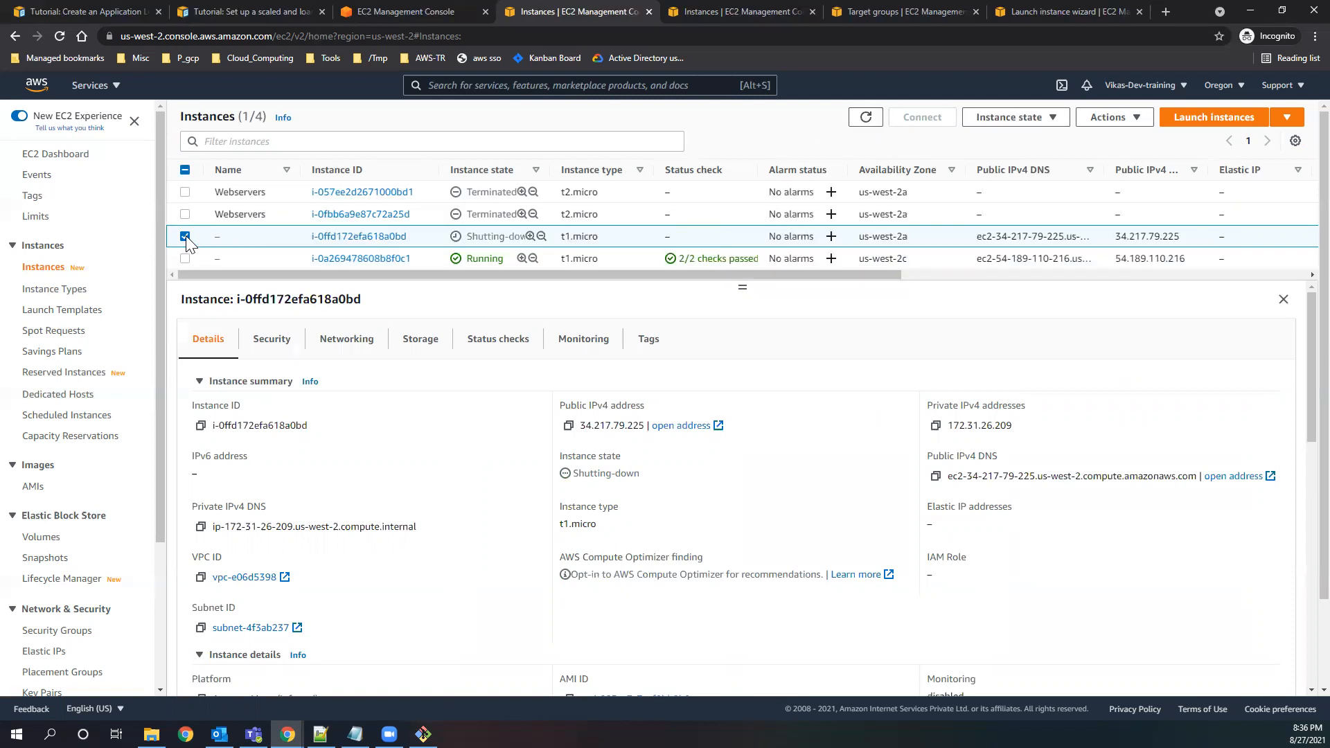
{"action": "left_click", "coordinate": [186, 237]}
{"action": "left_click", "coordinate": [874, 122]}
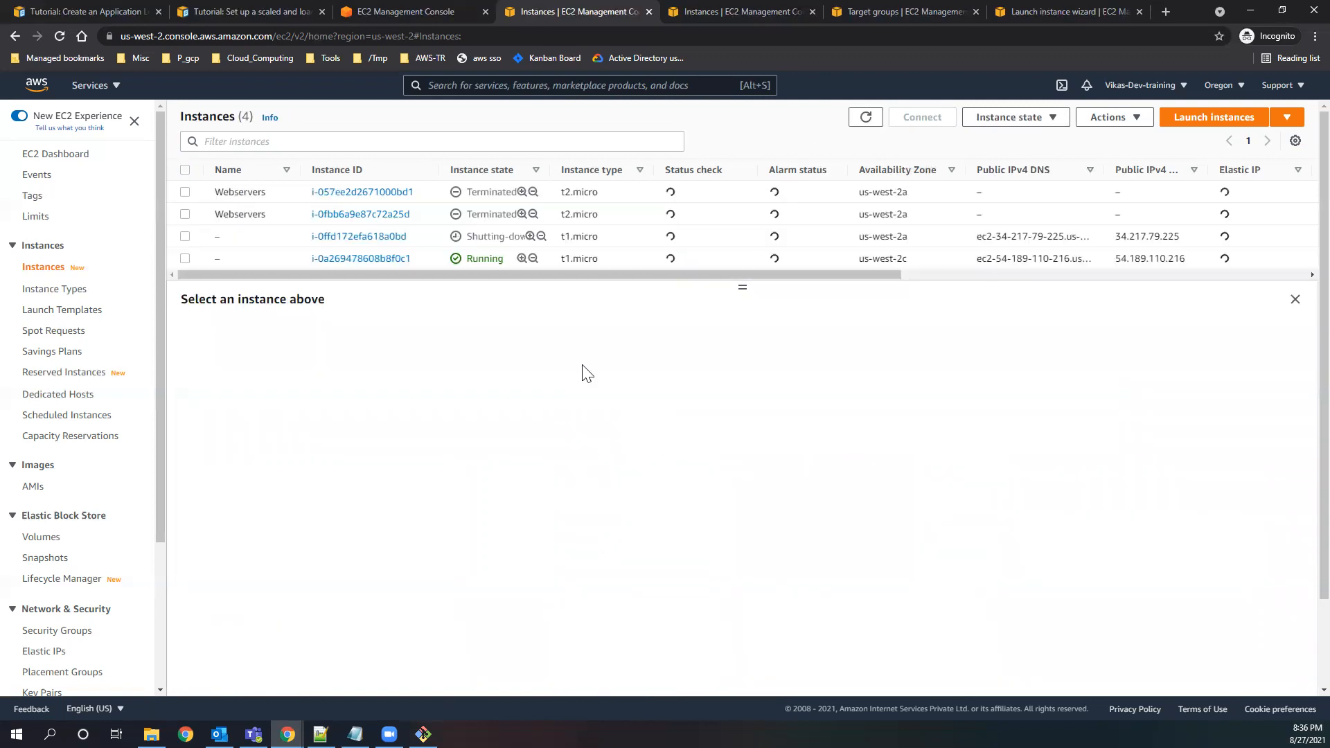
{"action": "left_click", "coordinate": [874, 122]}
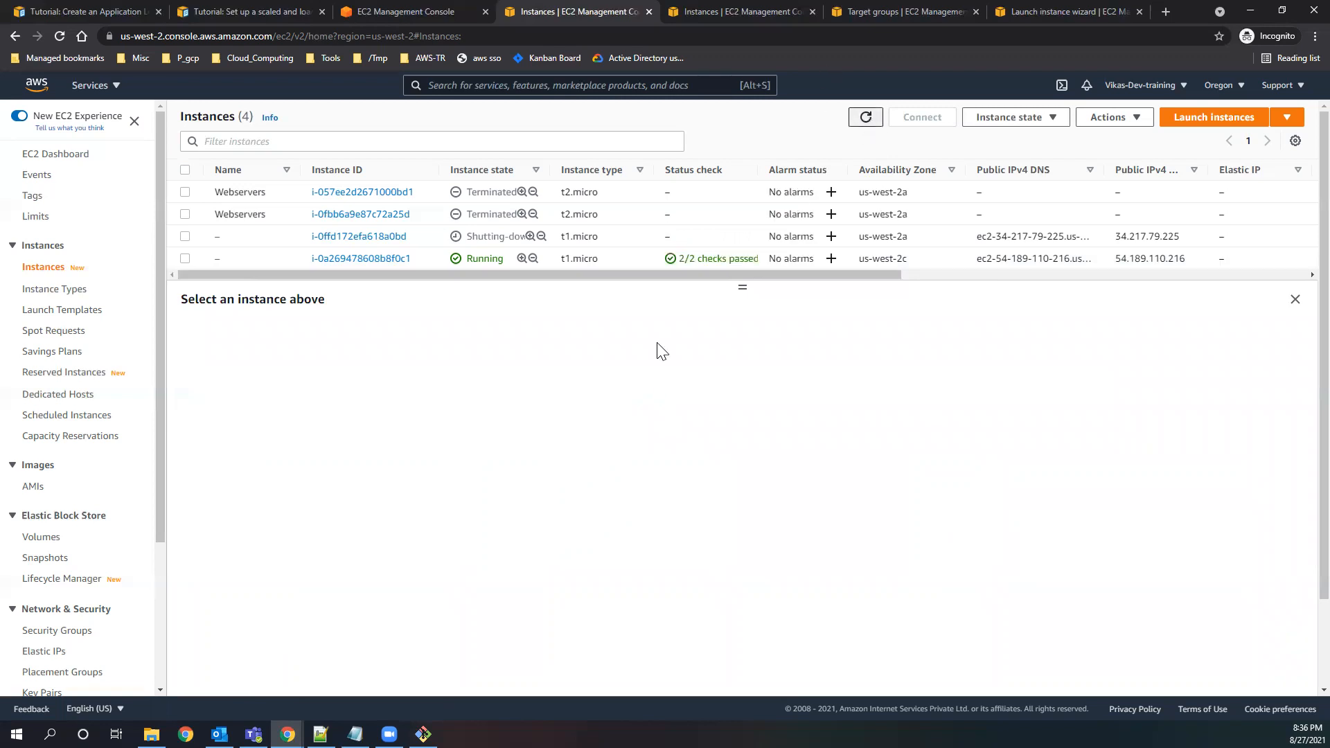
{"action": "left_click", "coordinate": [868, 122]}
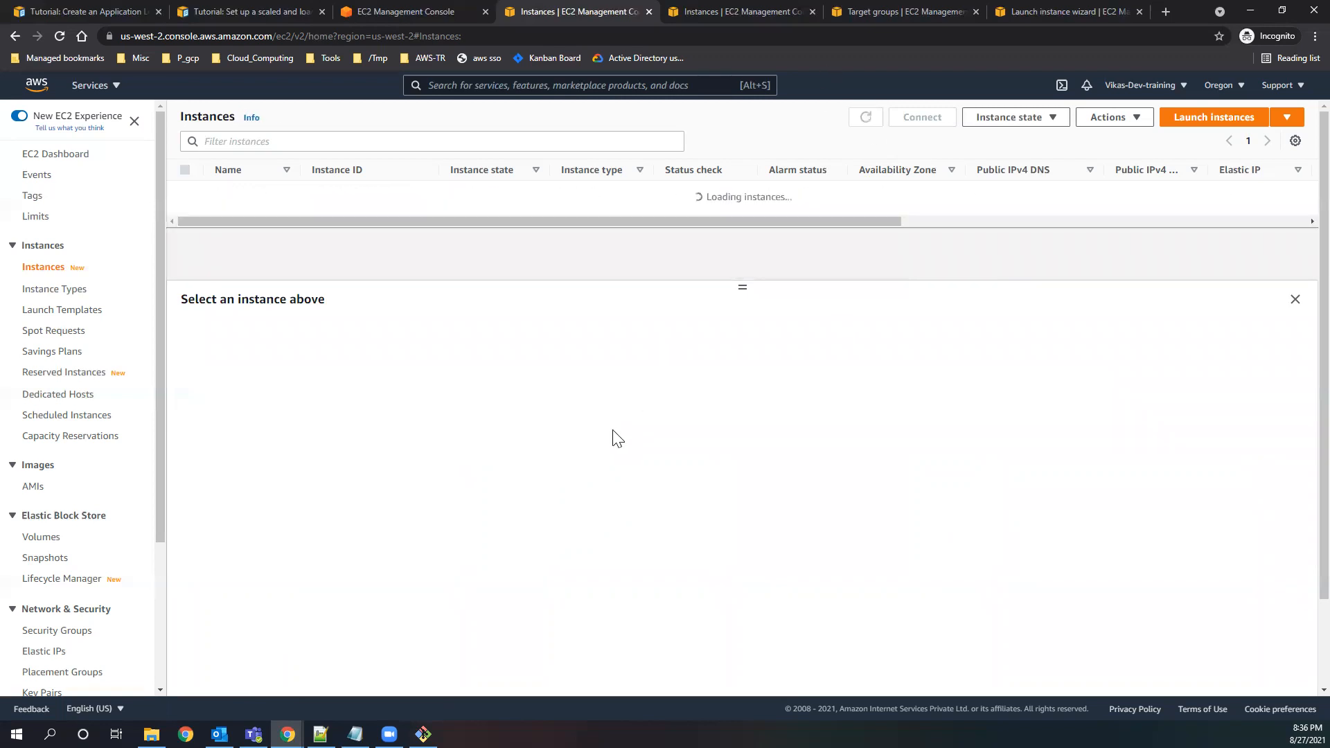
{"action": "left_click", "coordinate": [860, 120]}
{"action": "left_click", "coordinate": [866, 120]}
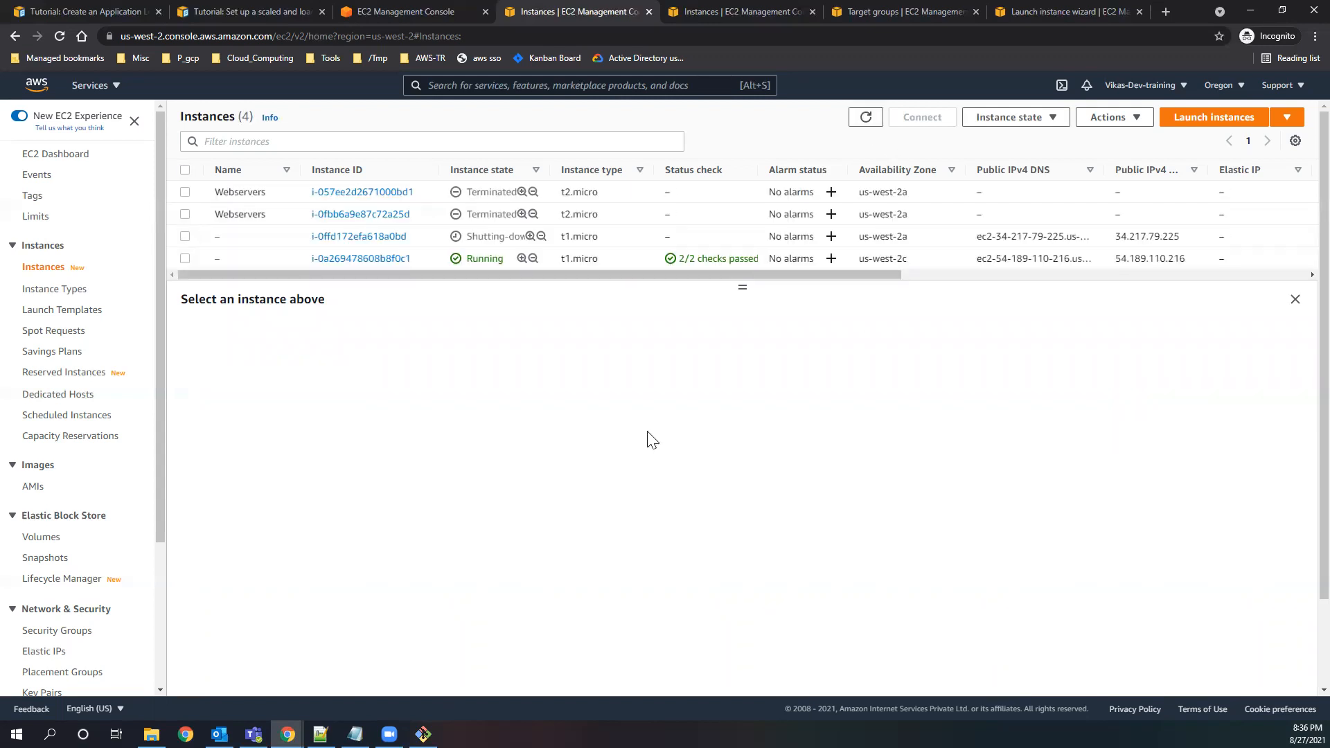
{"action": "left_click", "coordinate": [866, 118]}
{"action": "left_click", "coordinate": [866, 118]}
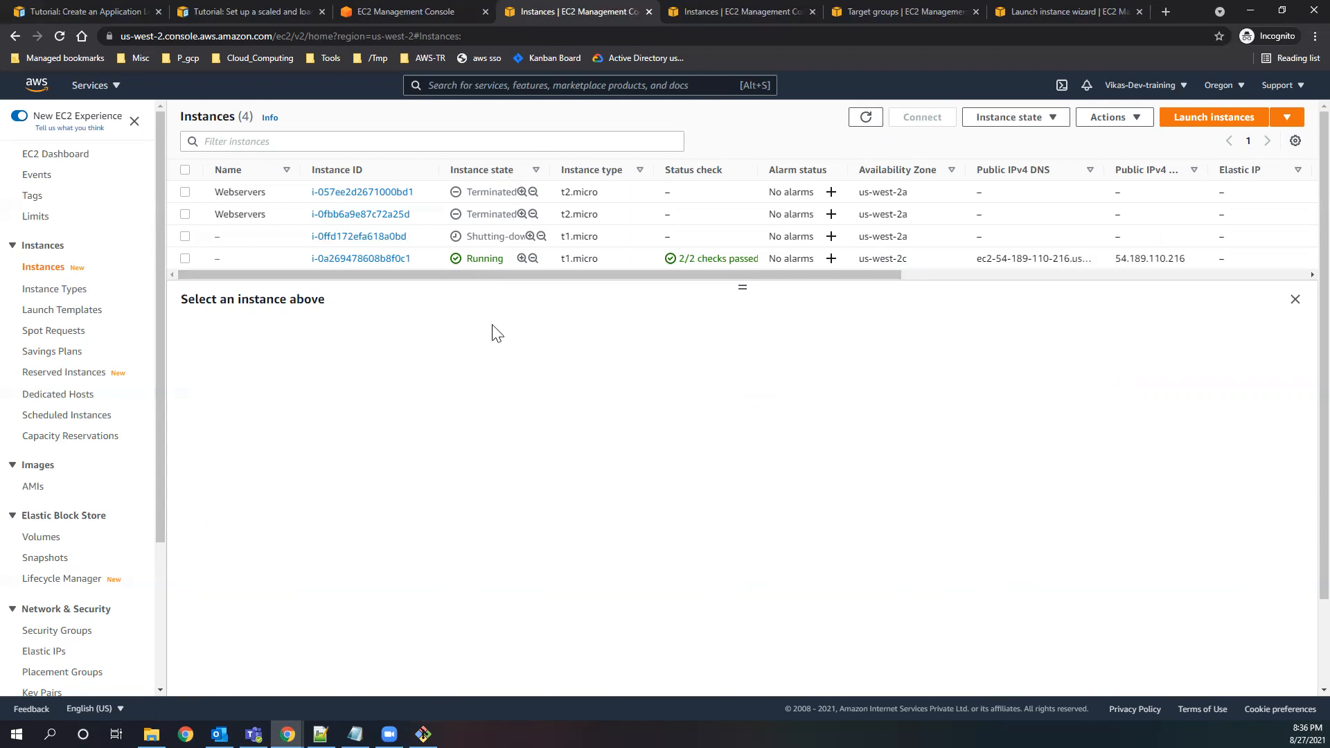
{"action": "left_click", "coordinate": [866, 118]}
{"action": "left_click", "coordinate": [866, 117]}
{"action": "left_click", "coordinate": [864, 119]}
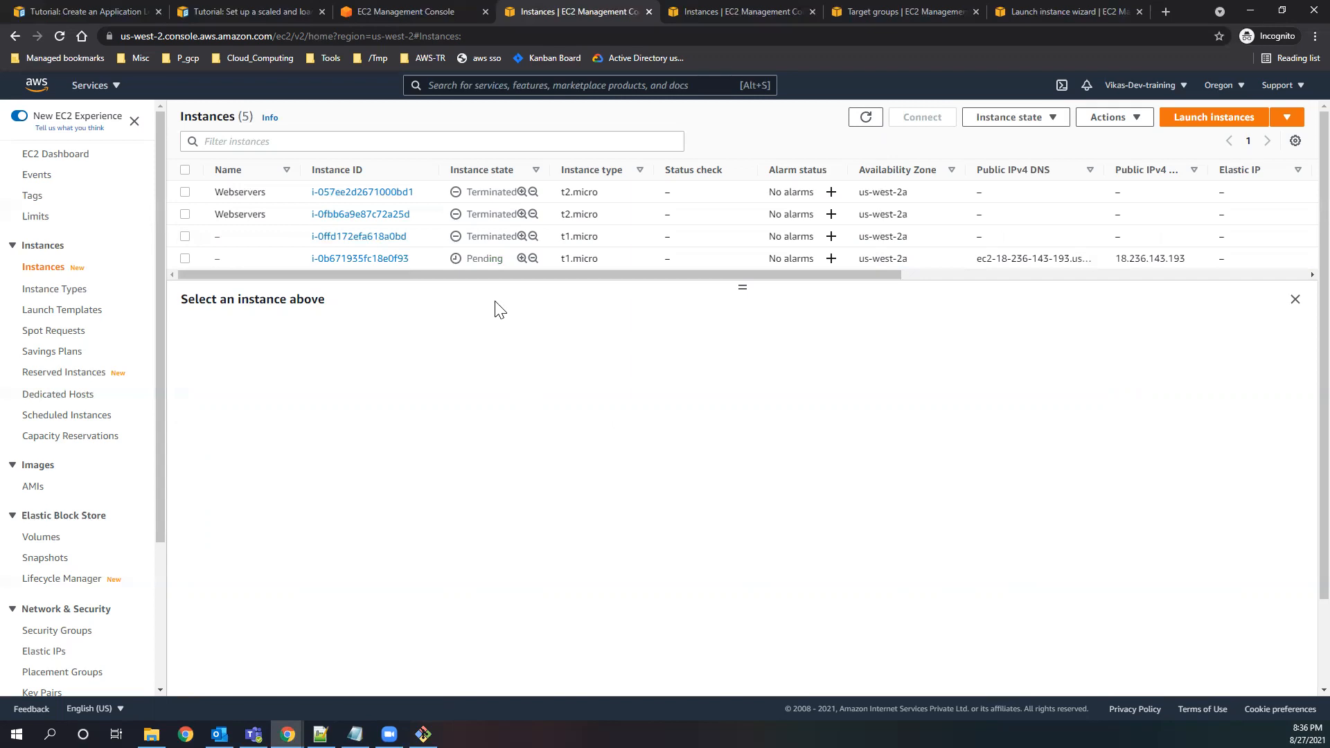
Keep refreshing the instances list to follow the state of the replacement instance in us-west-2a.
{"action": "left_click", "coordinate": [866, 118]}
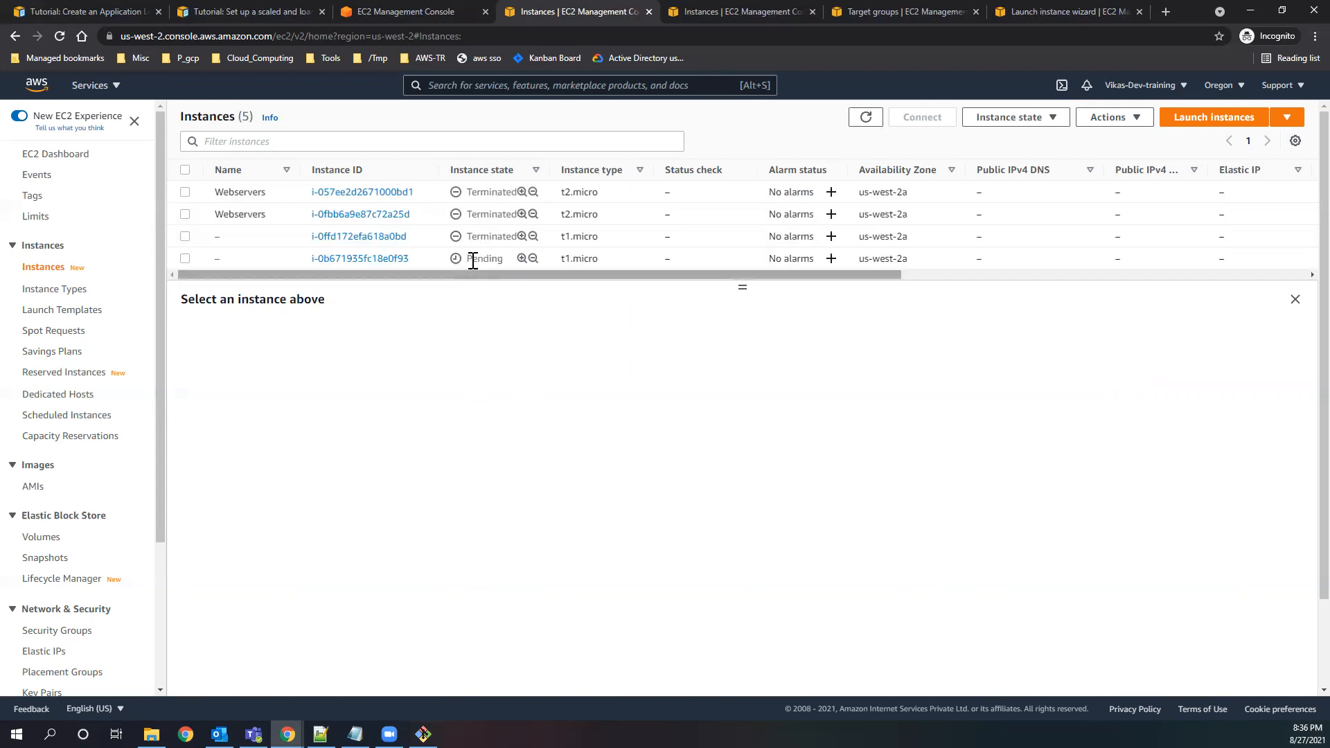
{"action": "left_click", "coordinate": [868, 119]}
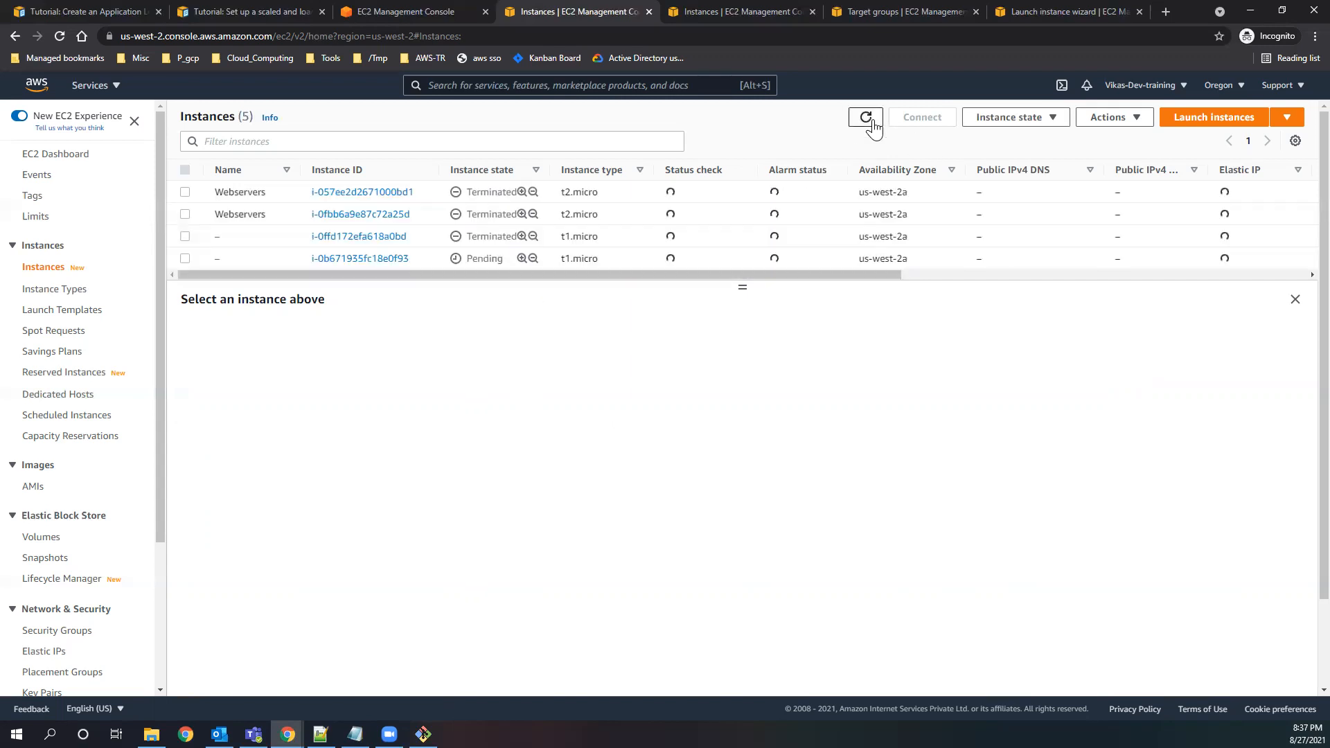
{"action": "left_click", "coordinate": [870, 126]}
{"action": "left_click", "coordinate": [869, 122]}
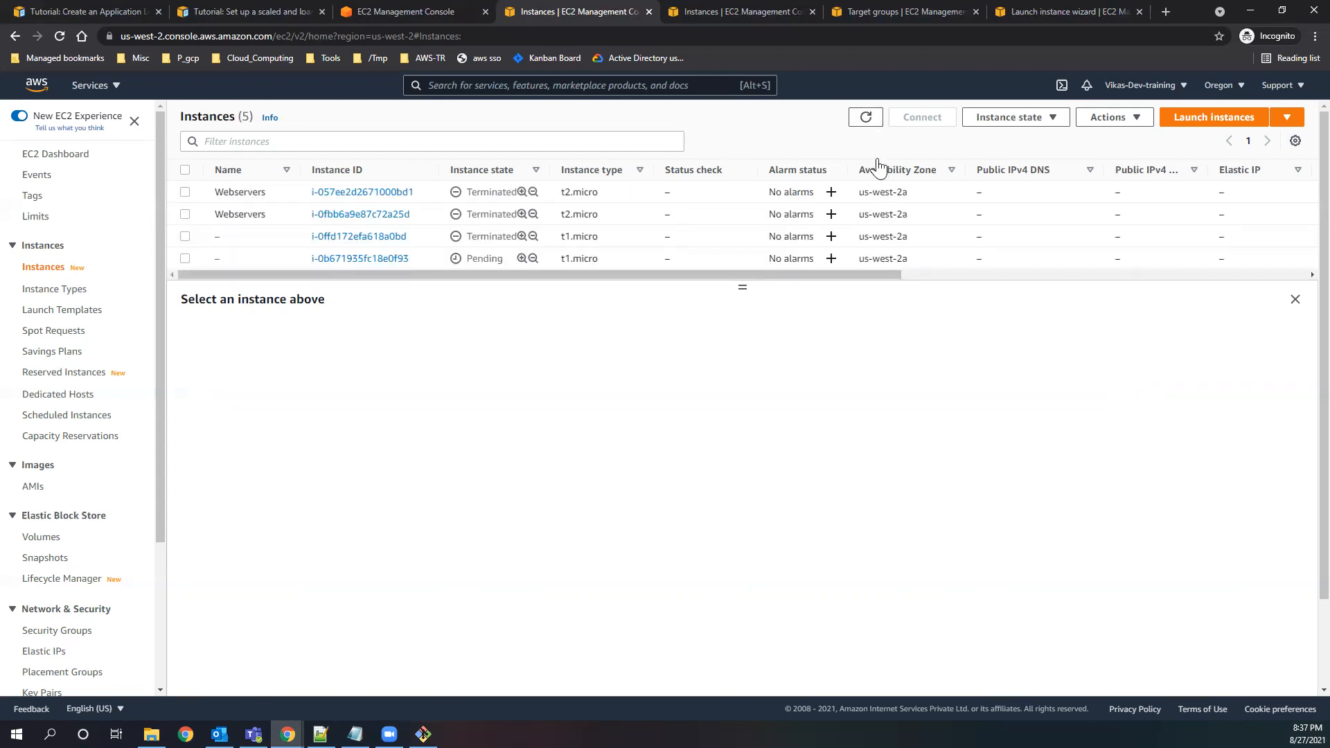
{"action": "left_click", "coordinate": [865, 120]}
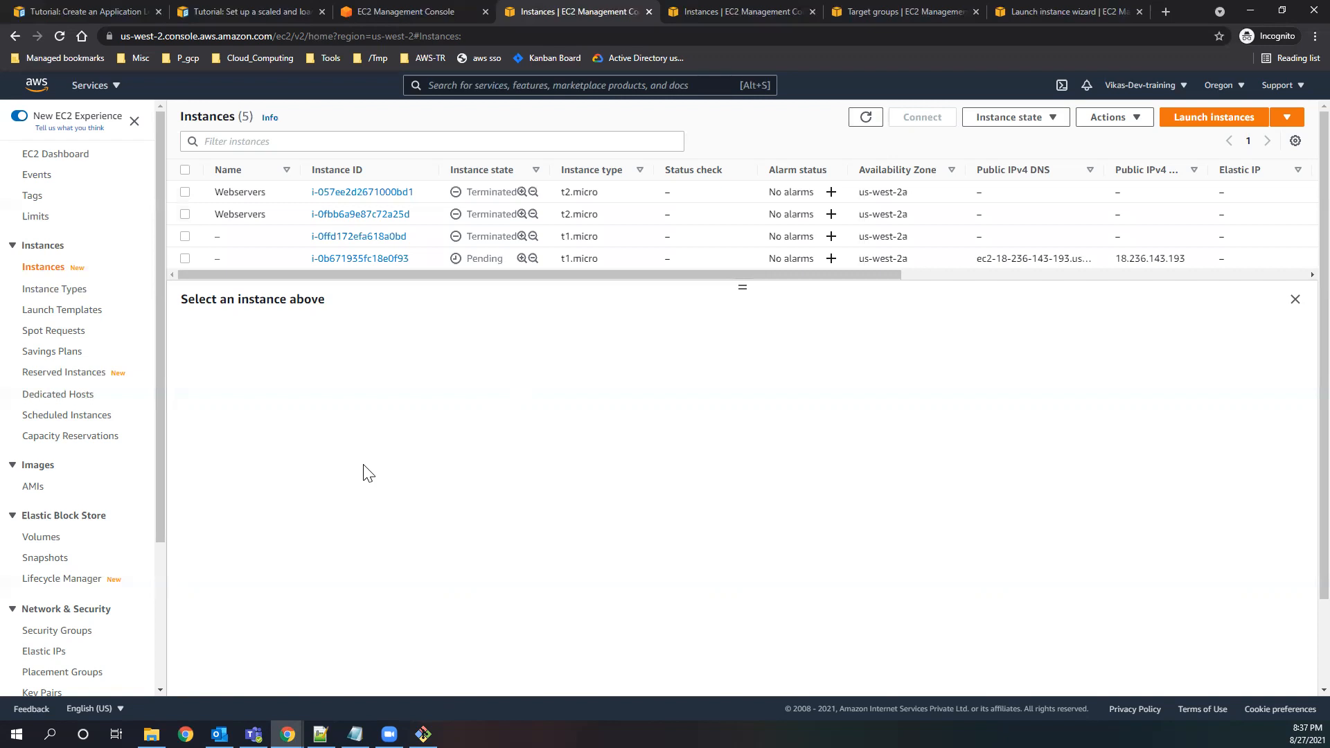
{"action": "left_click", "coordinate": [864, 121]}
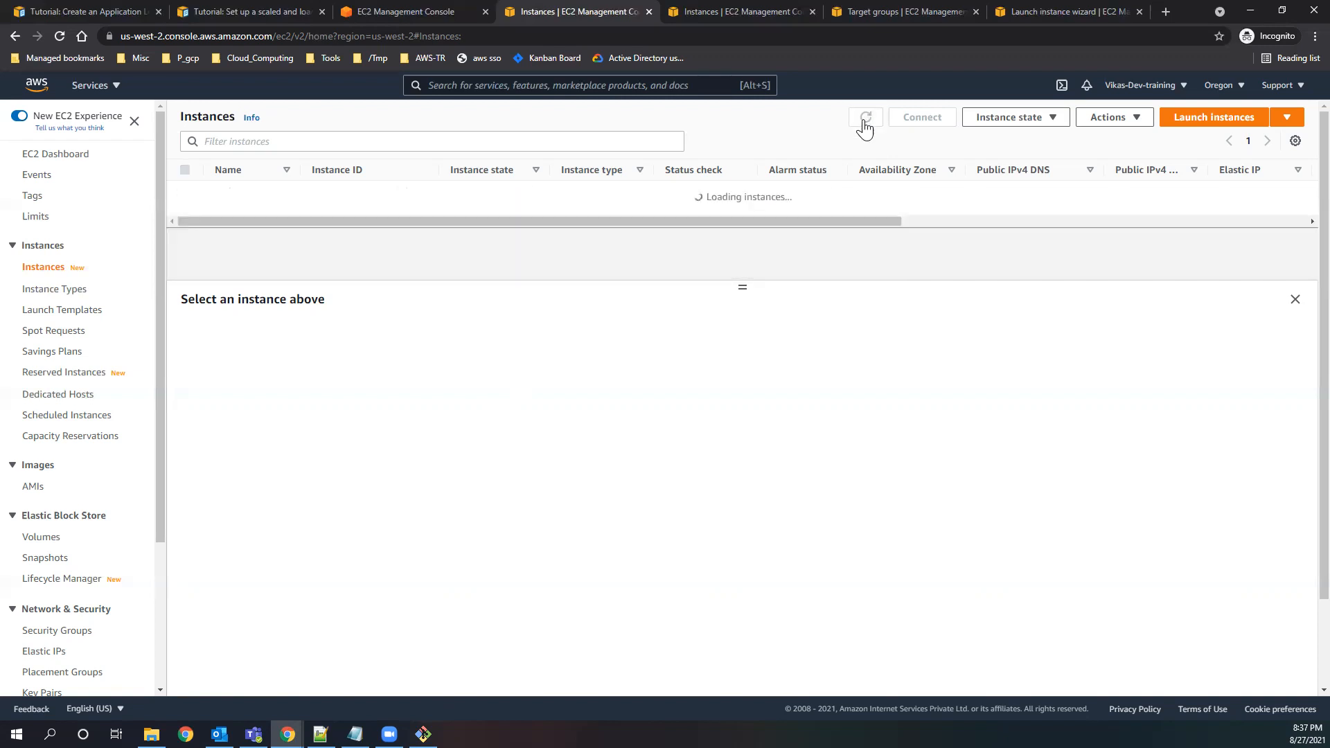
{"action": "left_click", "coordinate": [865, 120]}
{"action": "left_click", "coordinate": [865, 120]}
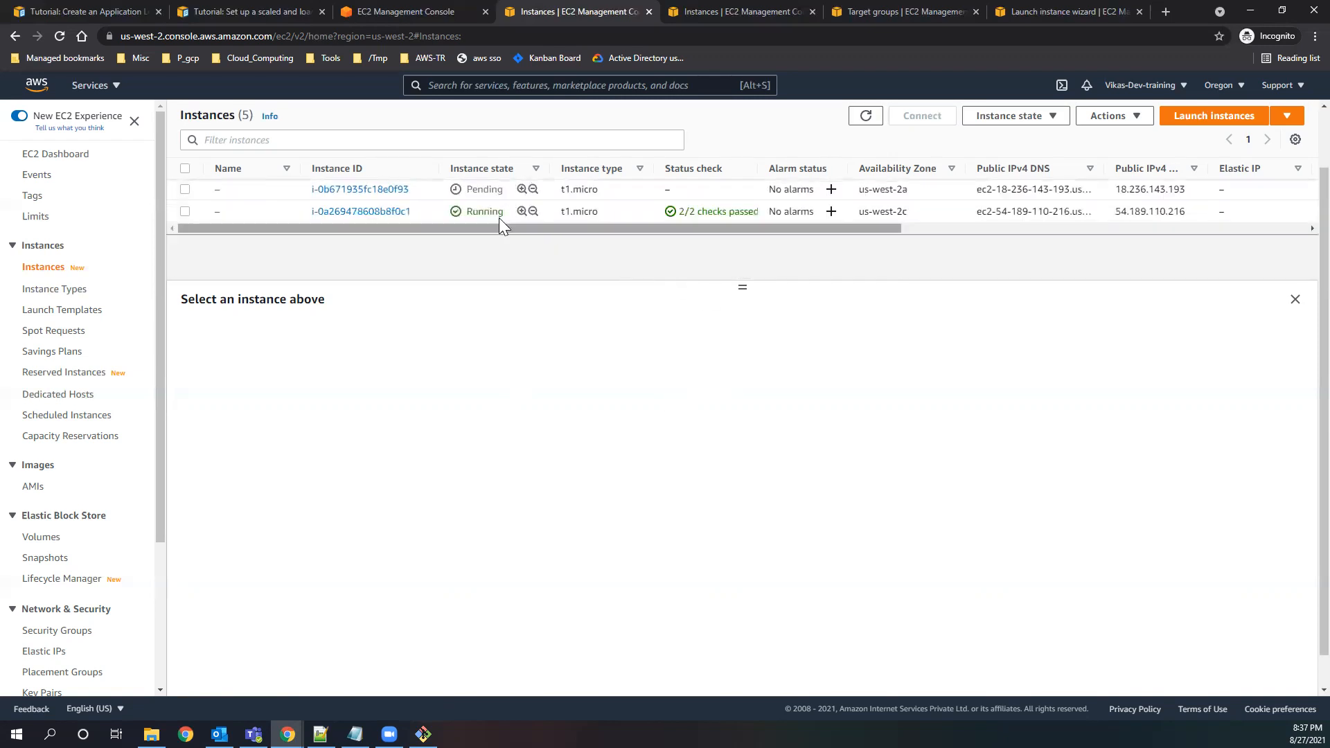
Enlarge the instances list area to show every row, and inspect the replacement instance's state.
{"action": "left_click_drag", "start_coordinate": [743, 288], "coordinate": [760, 591]}
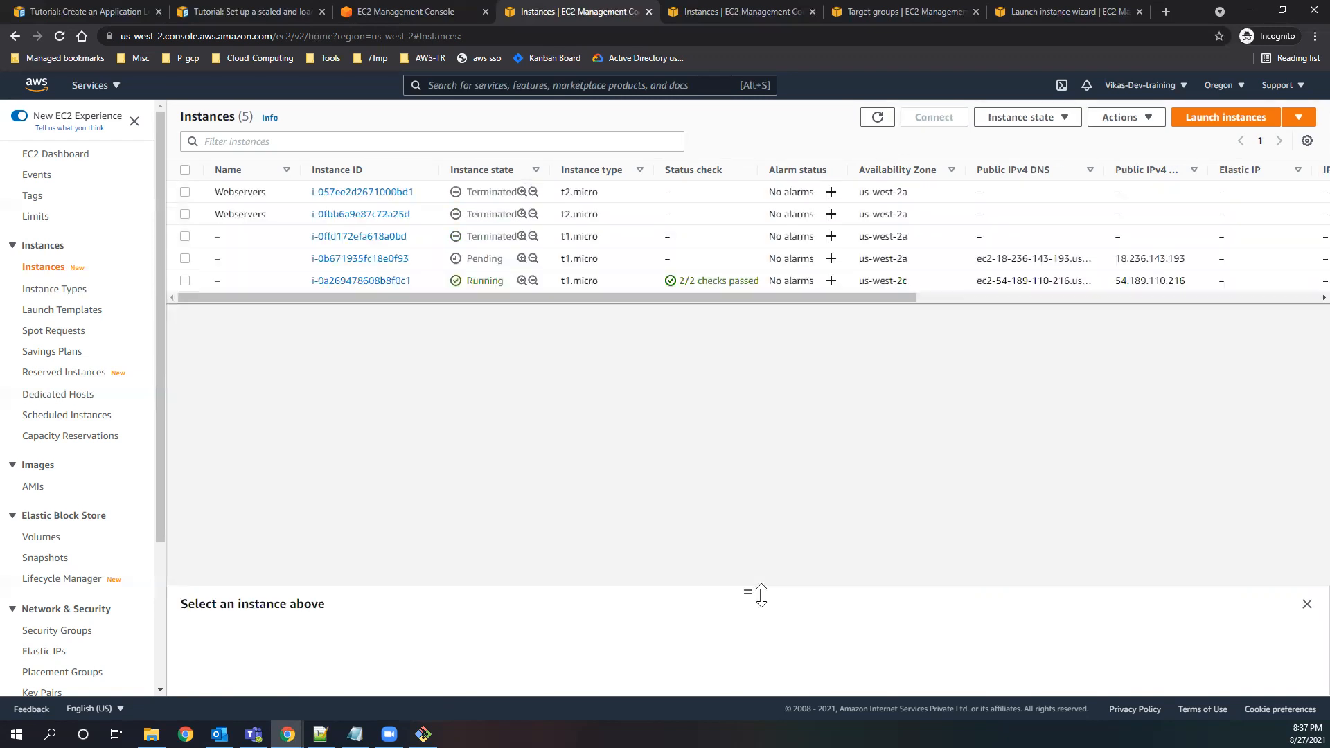
{"action": "double_click", "coordinate": [473, 258]}
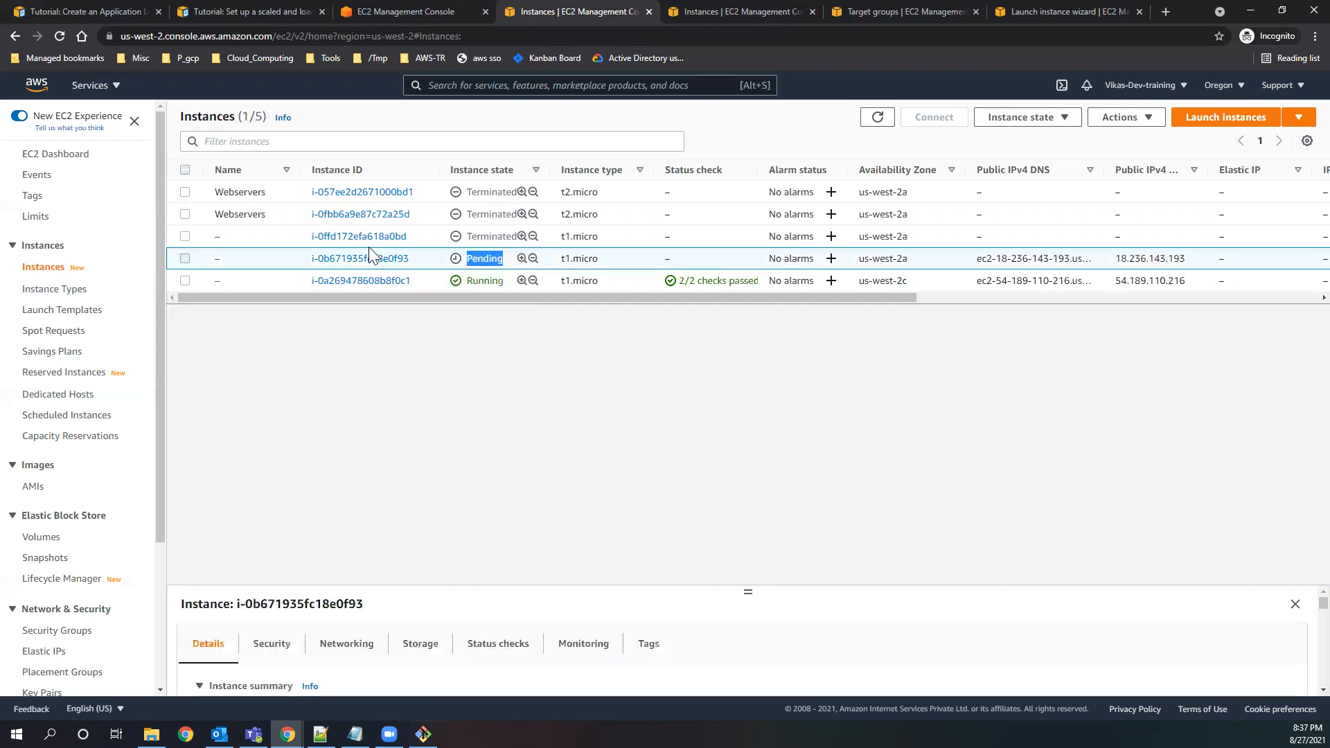
{"action": "left_click", "coordinate": [186, 259]}
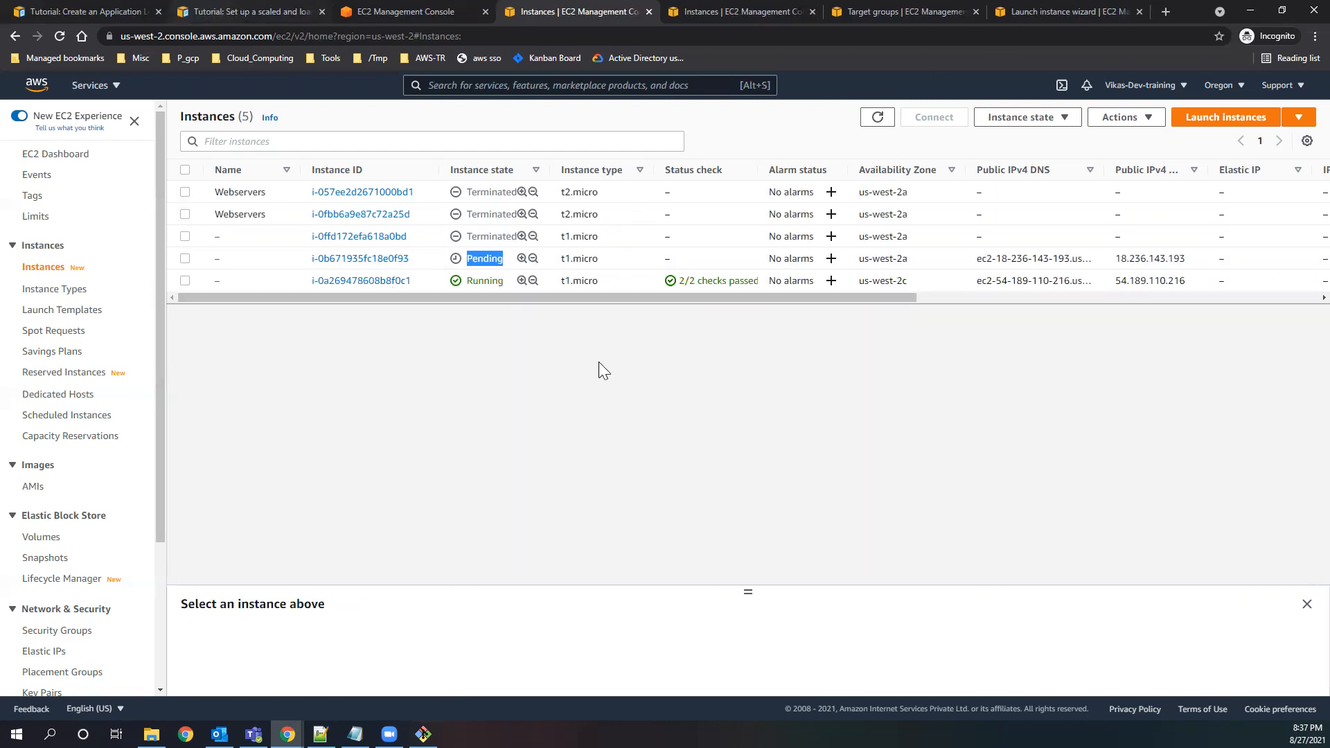
Switch to the tutorial on setting up a scaled and load-balanced application and select its full web address.
{"action": "left_click", "coordinate": [243, 11]}
{"action": "left_click", "coordinate": [101, 6]}
{"action": "left_click", "coordinate": [220, 6]}
{"action": "left_click", "coordinate": [507, 39]}
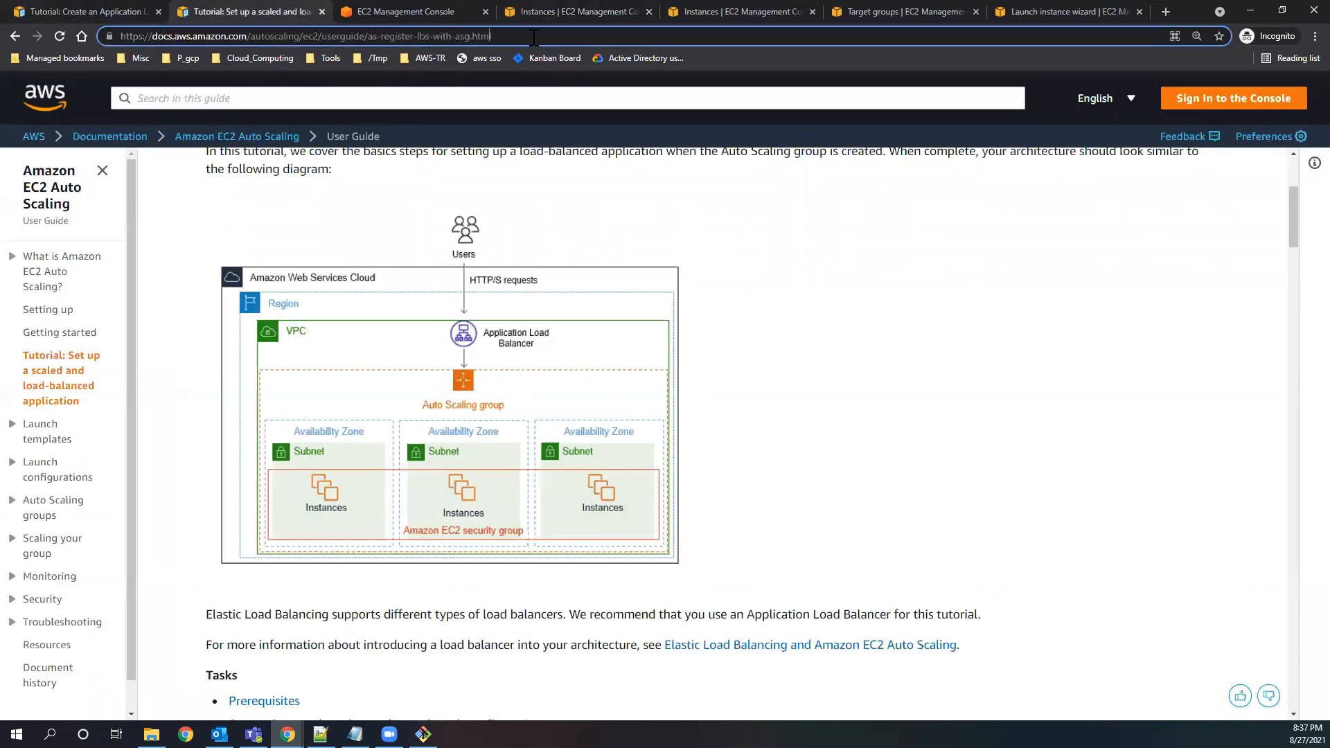
{"action": "key", "text": "ctrl+a"}
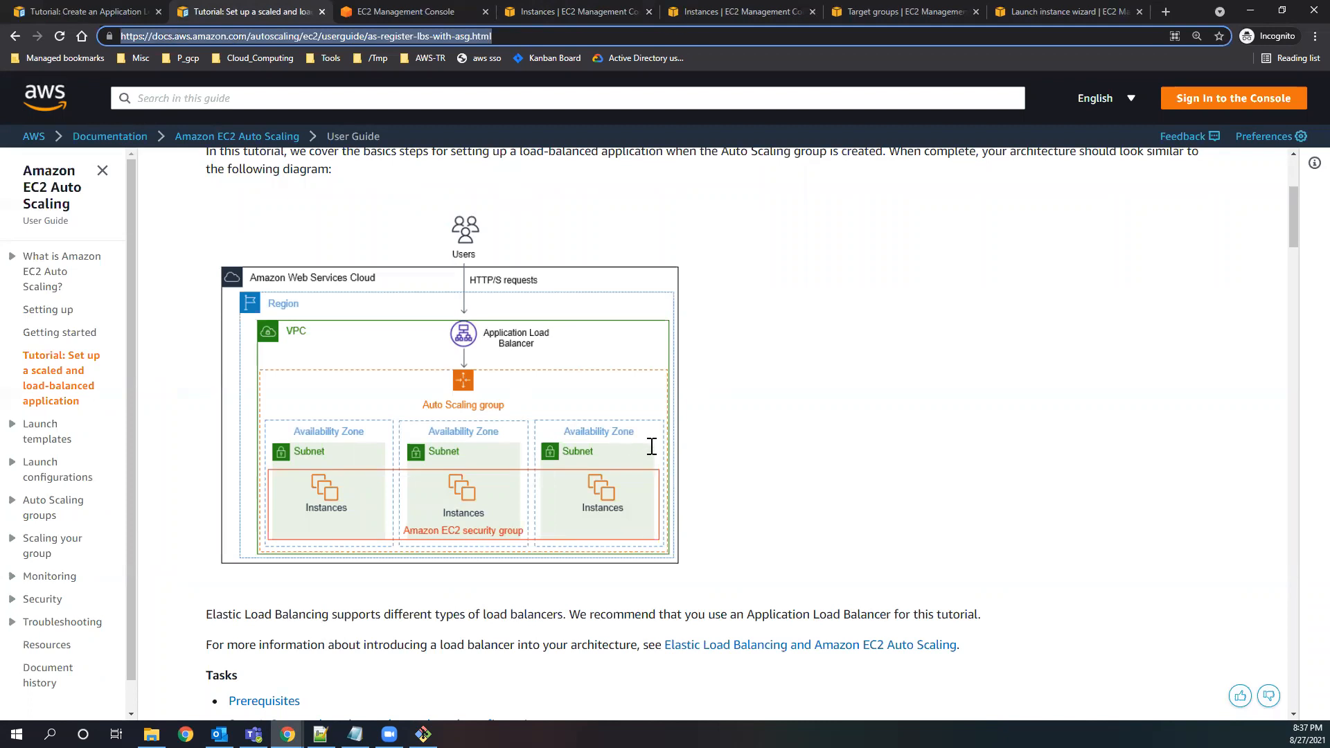
{"action": "key", "text": "alt+Tab"}
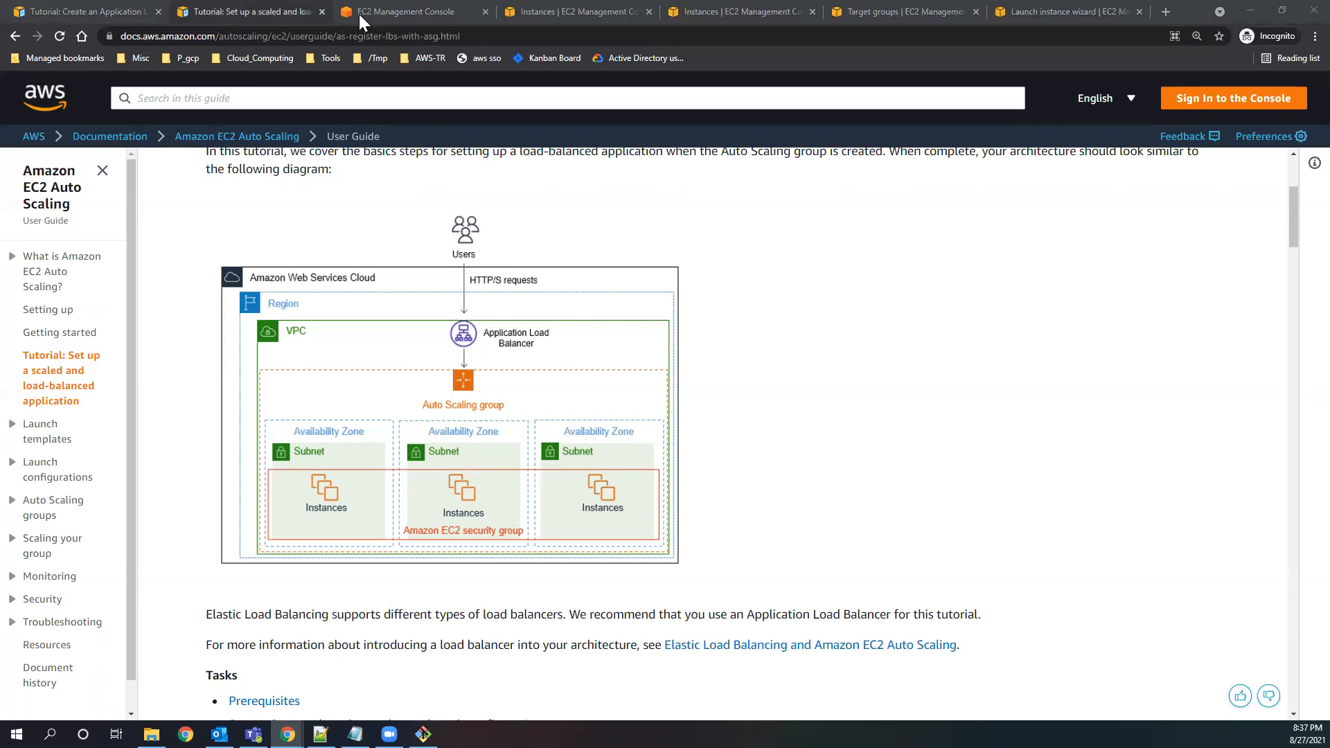
Return to the refreshed EC2 instances list, select all the instances and terminate them.
{"action": "left_click", "coordinate": [538, 11]}
{"action": "left_click", "coordinate": [463, 405]}
{"action": "left_click", "coordinate": [876, 118]}
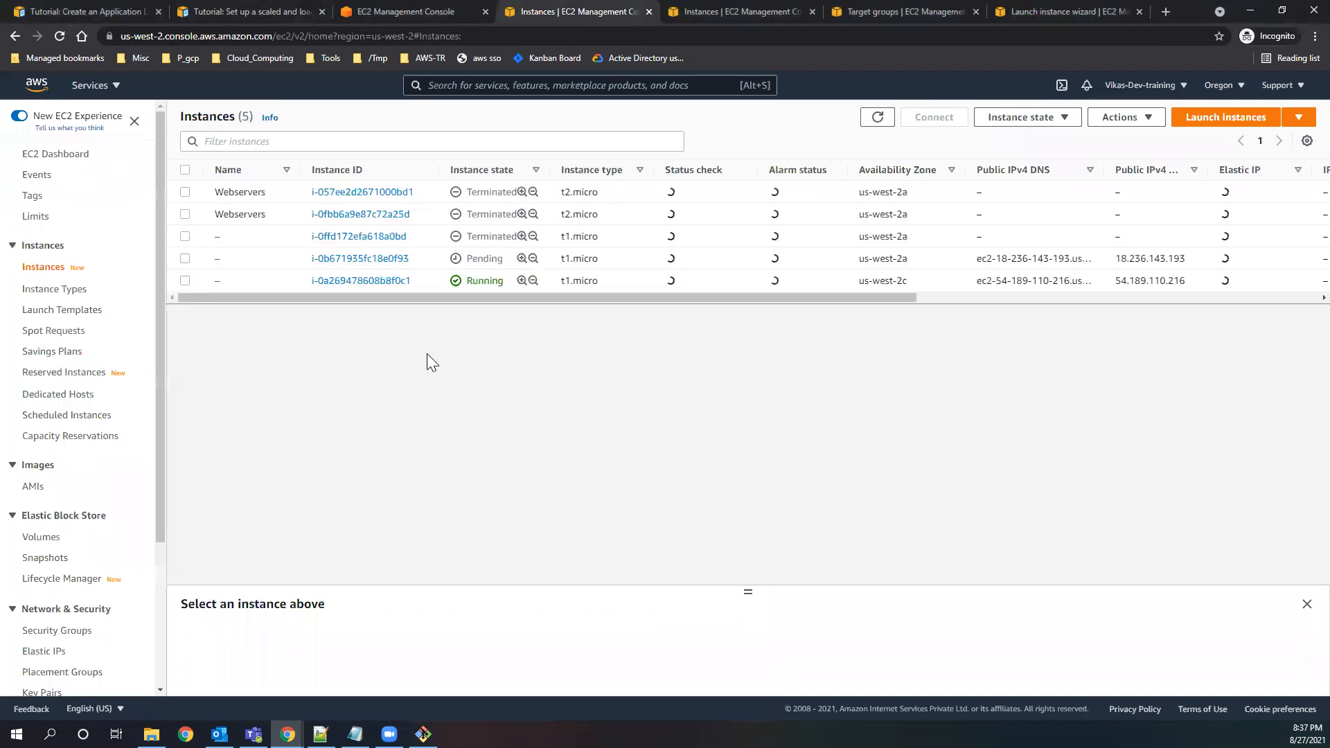
{"action": "left_click", "coordinate": [185, 171]}
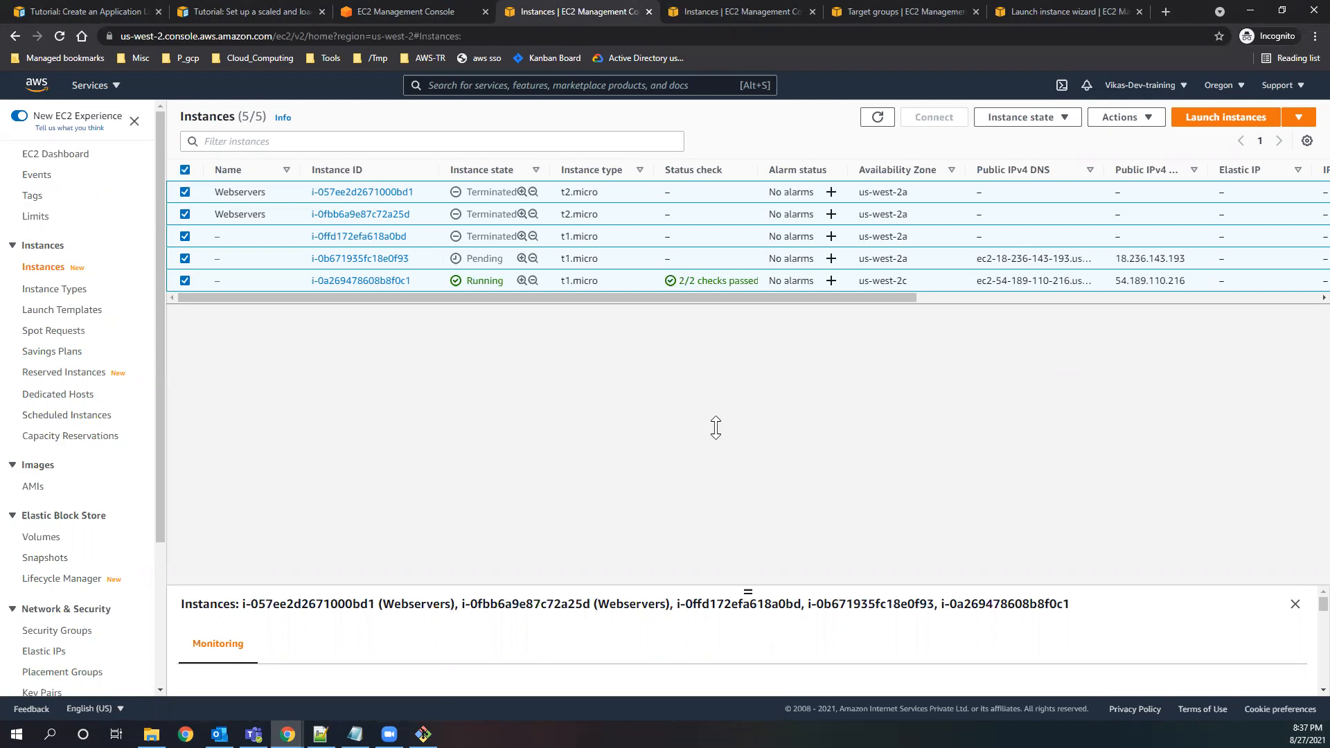
{"action": "left_click_drag", "start_coordinate": [713, 408], "coordinate": [717, 405]}
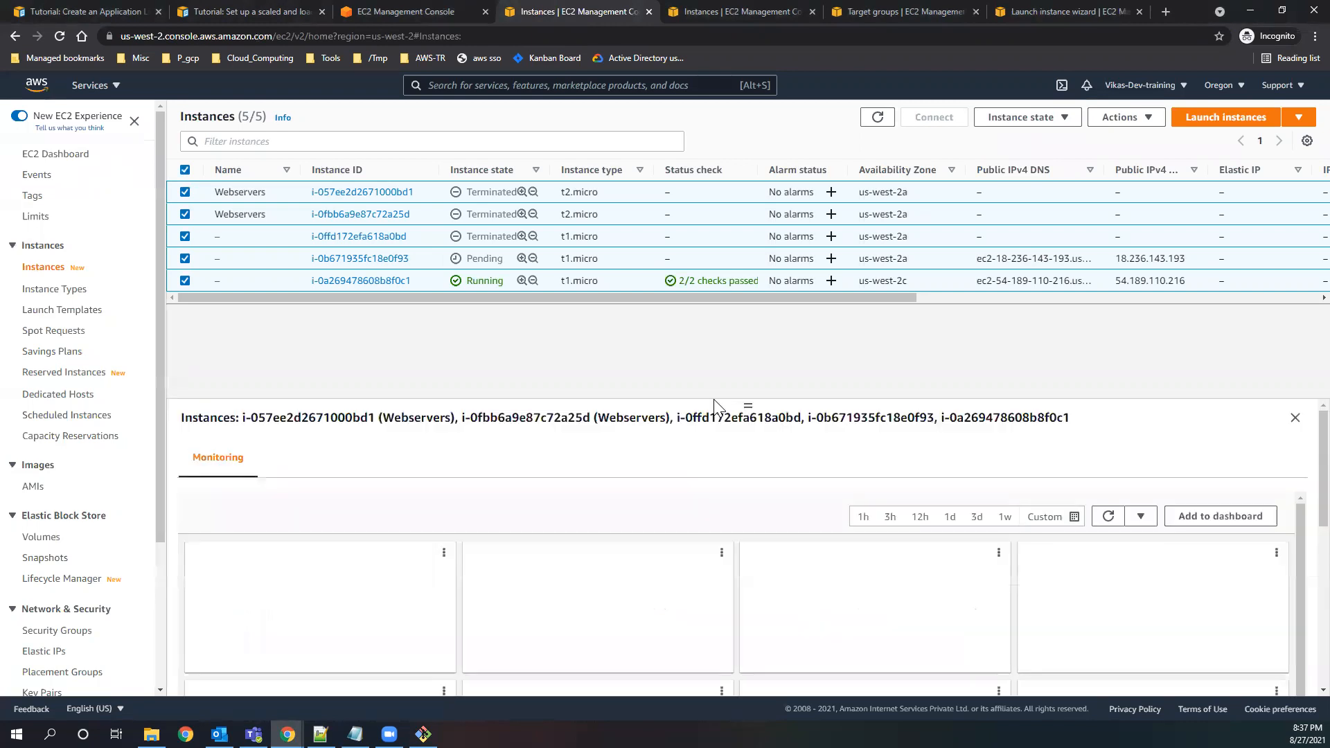
{"action": "left_click", "coordinate": [1024, 117]}
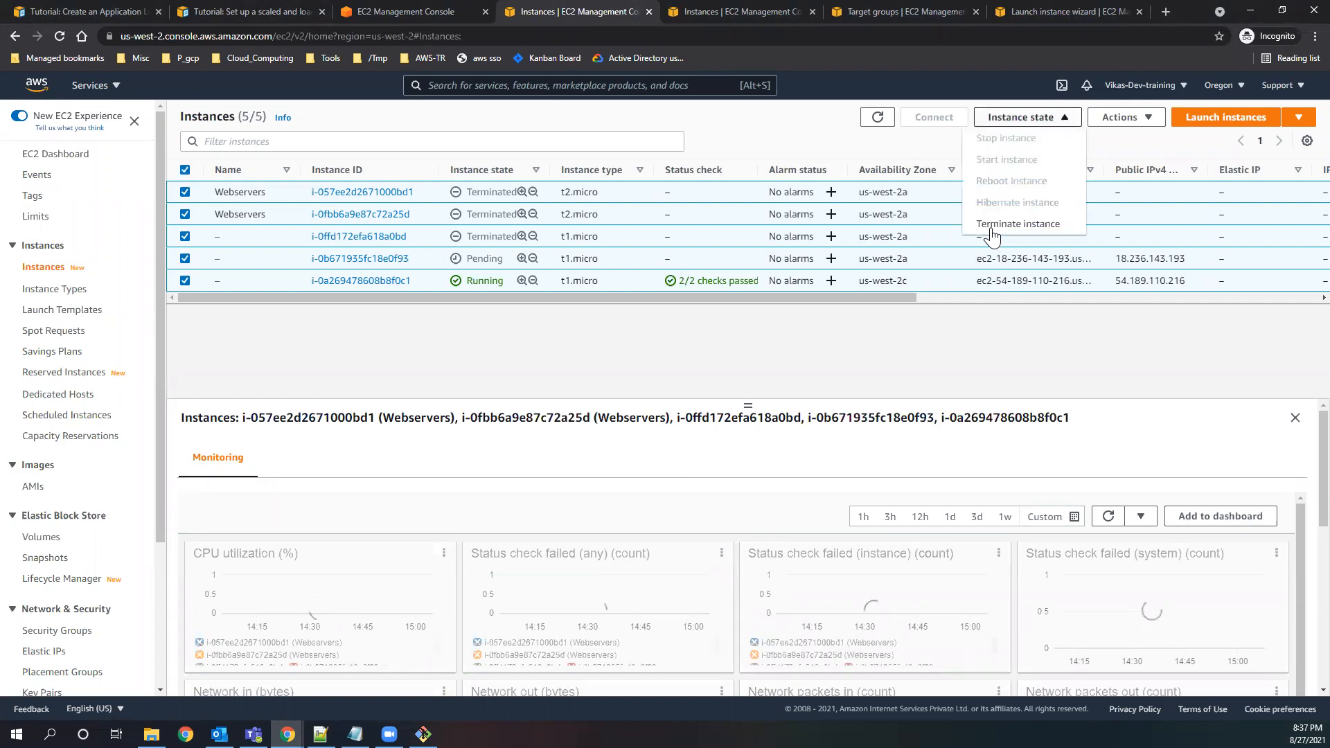
{"action": "left_click", "coordinate": [1018, 224]}
{"action": "left_click", "coordinate": [905, 548]}
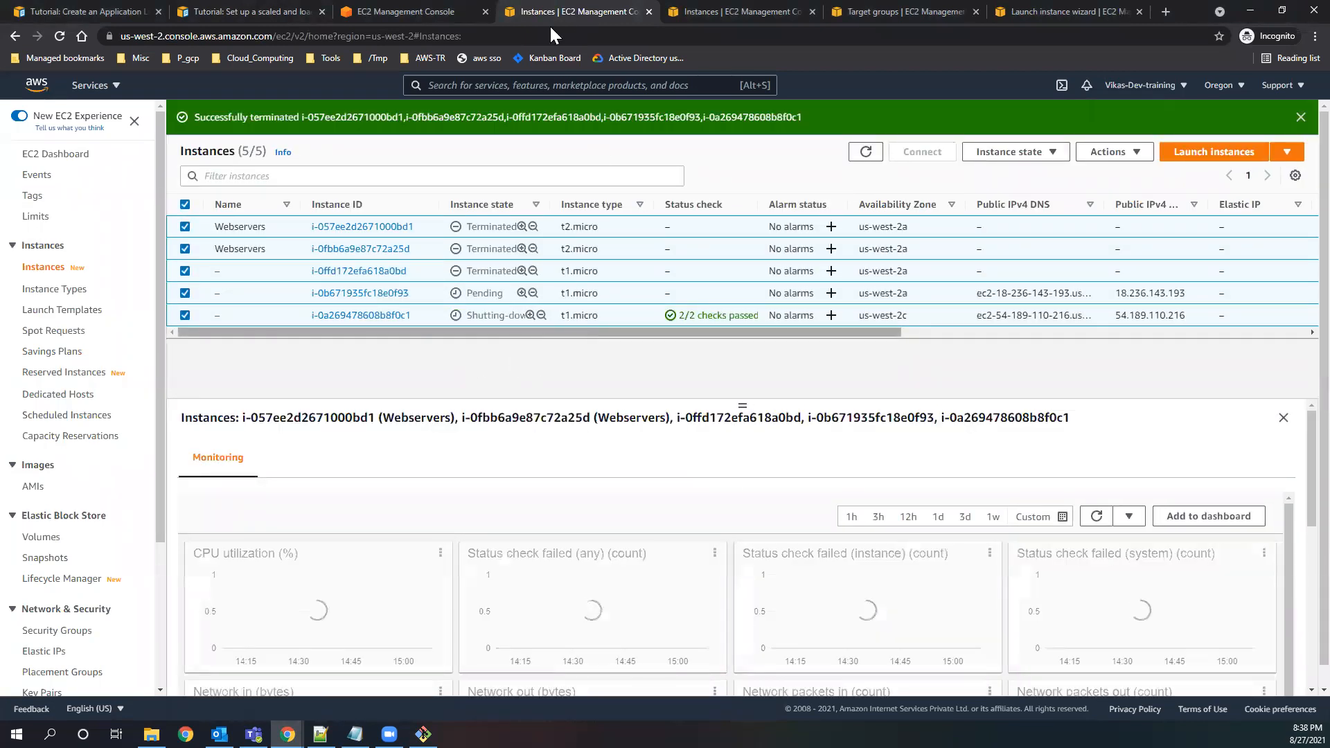
Refresh the instances list and resize the details pane to check the shutdown of the instances.
{"action": "left_click", "coordinate": [865, 154]}
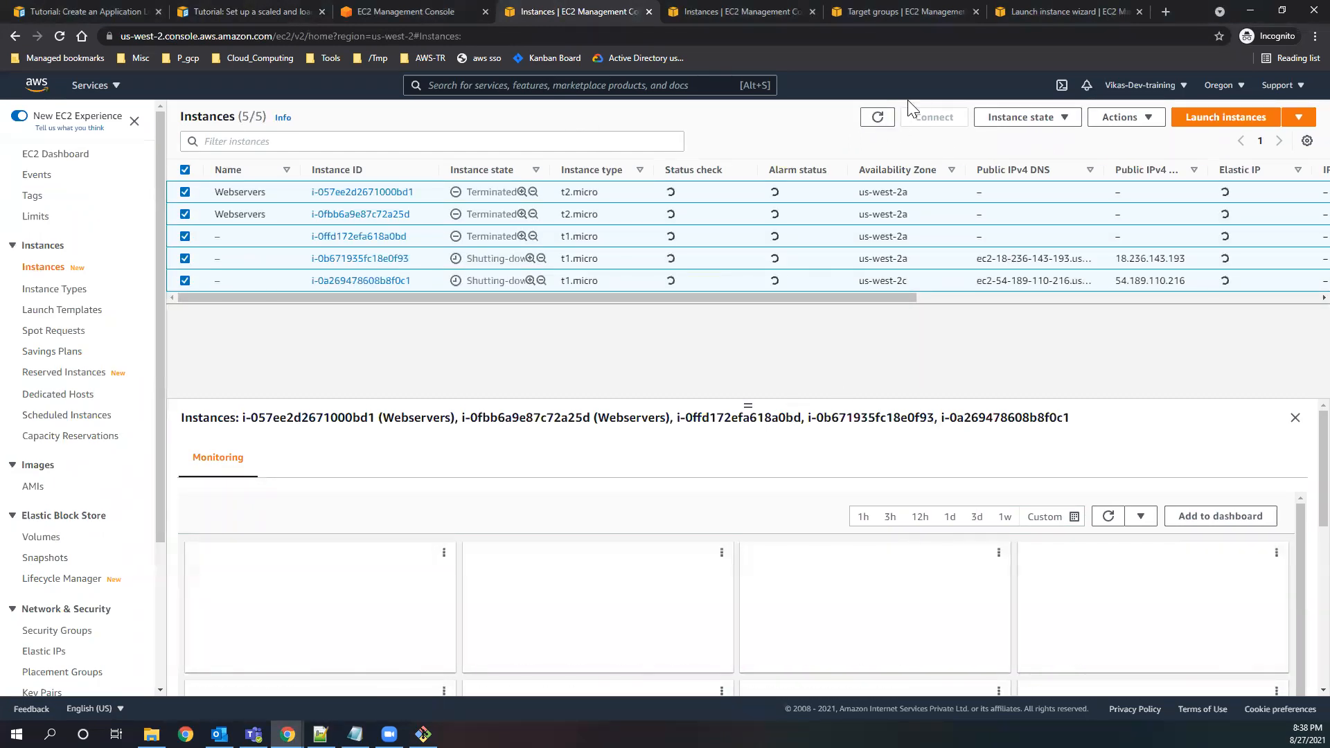
{"action": "left_click", "coordinate": [877, 118]}
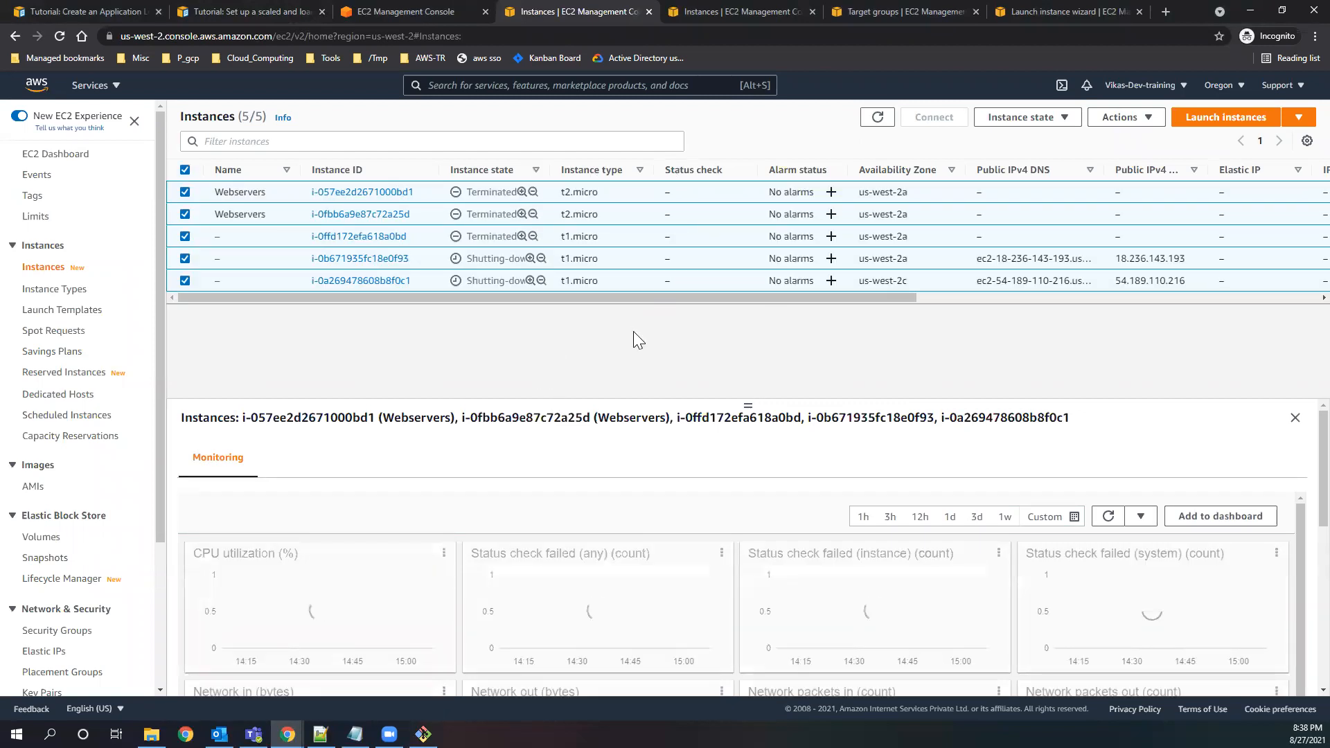
{"action": "left_click_drag", "start_coordinate": [747, 405], "coordinate": [744, 474]}
{"action": "left_click_drag", "start_coordinate": [737, 405], "coordinate": [738, 405]}
{"action": "left_click", "coordinate": [878, 117]}
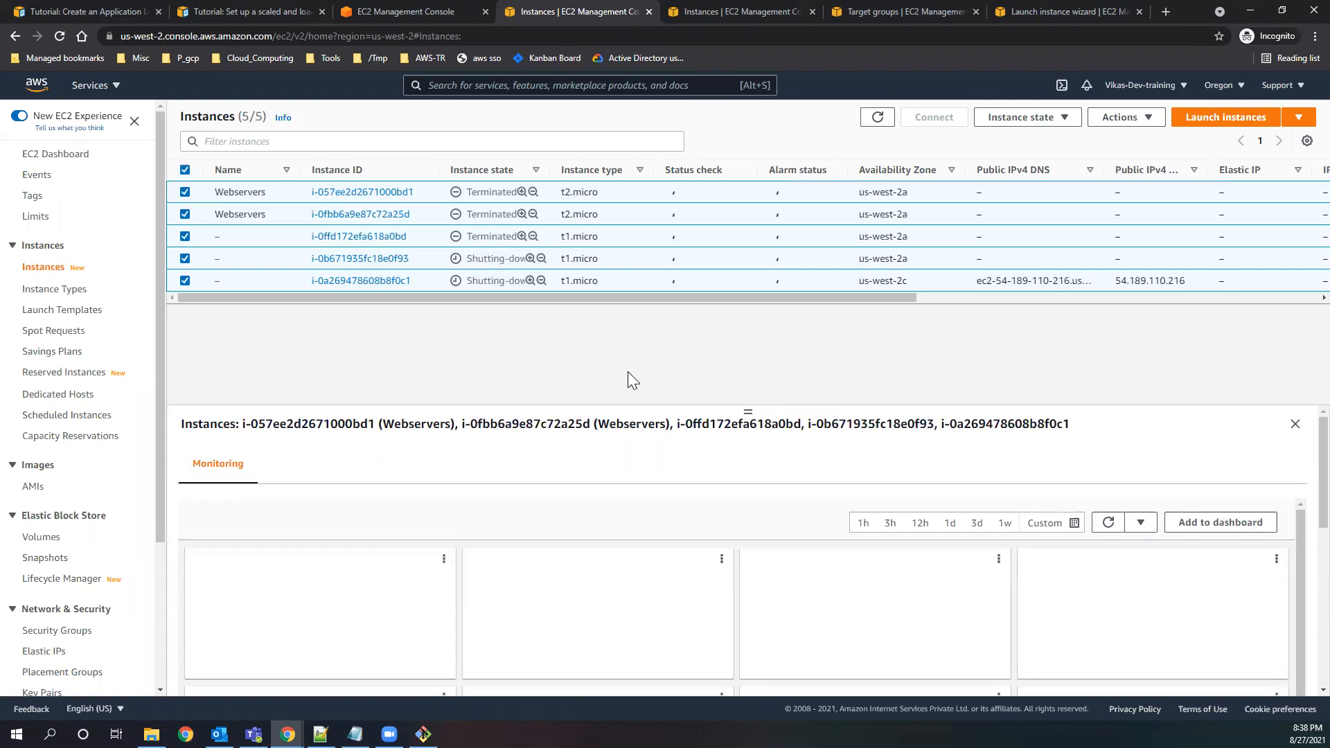
Refresh the instances list, search the AWS services for billing and open the Billing console in a separate browser tab.
{"action": "left_click", "coordinate": [878, 117]}
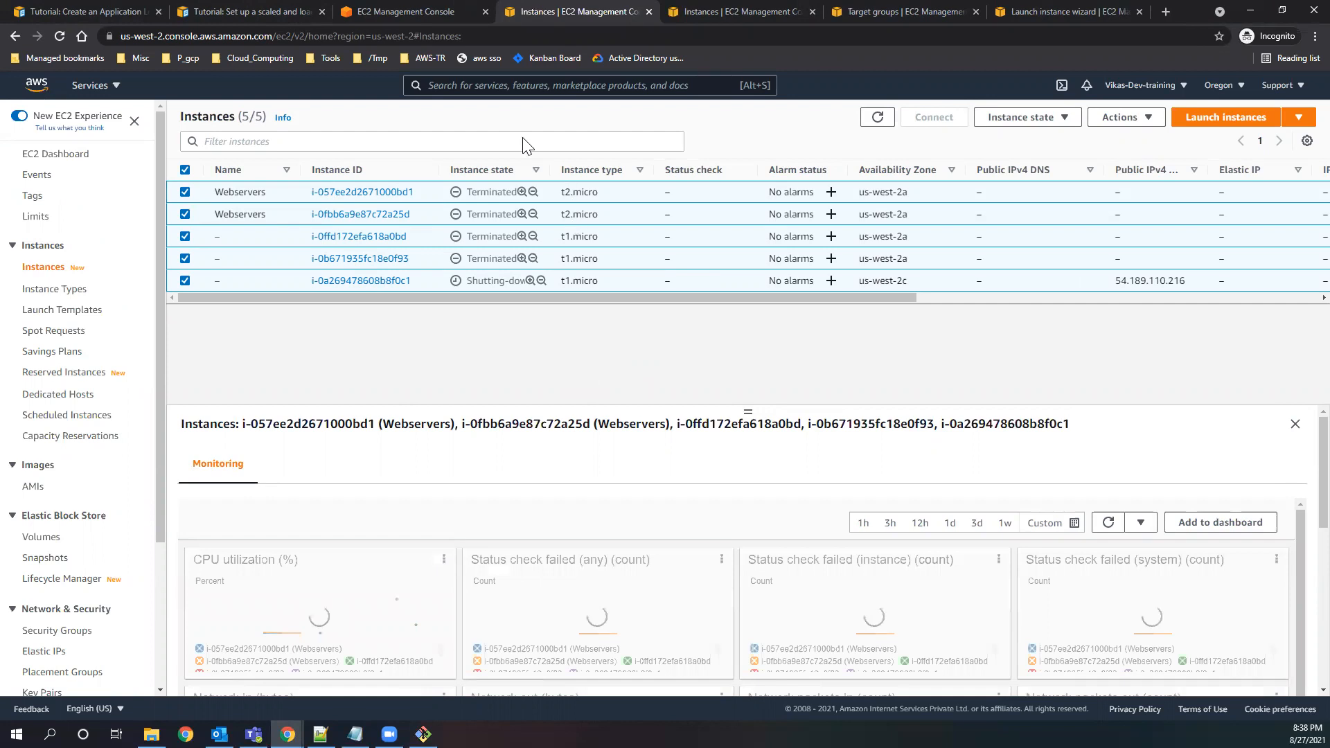
{"action": "left_click", "coordinate": [475, 86]}
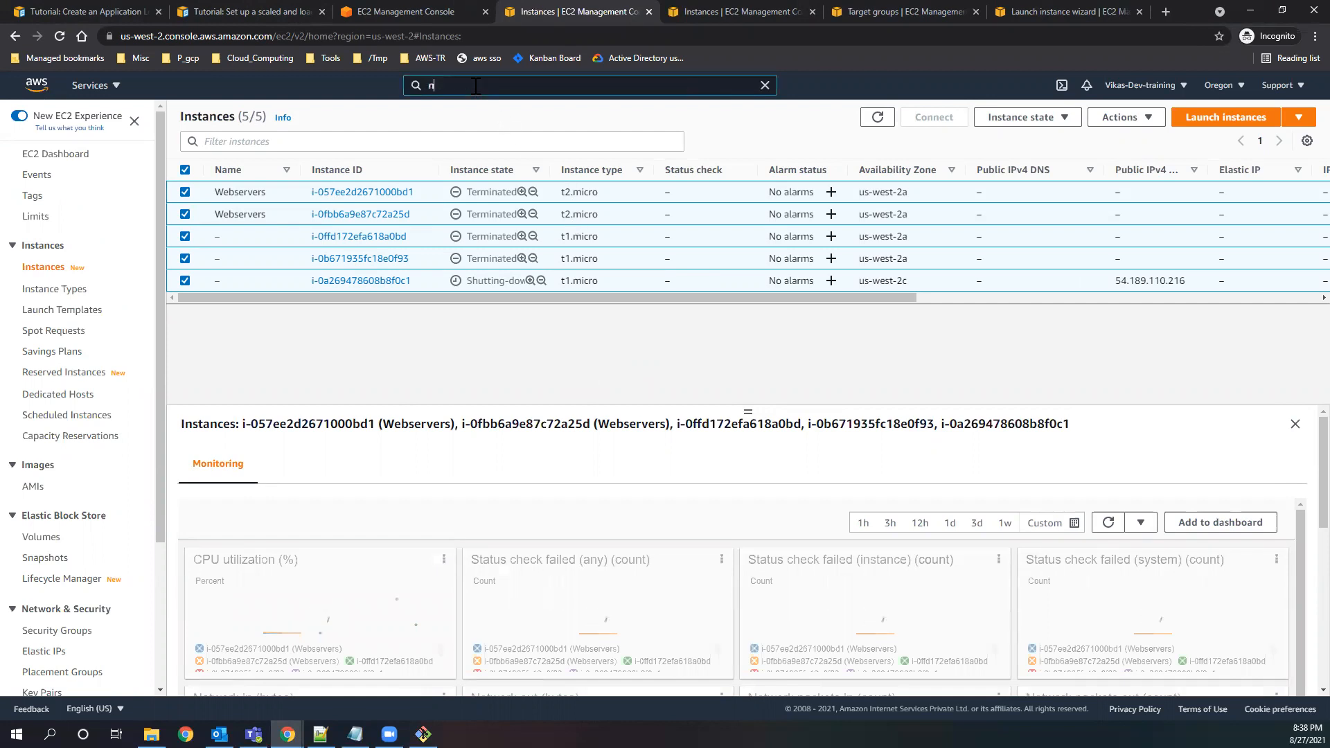
{"action": "type", "text": "biiling"}
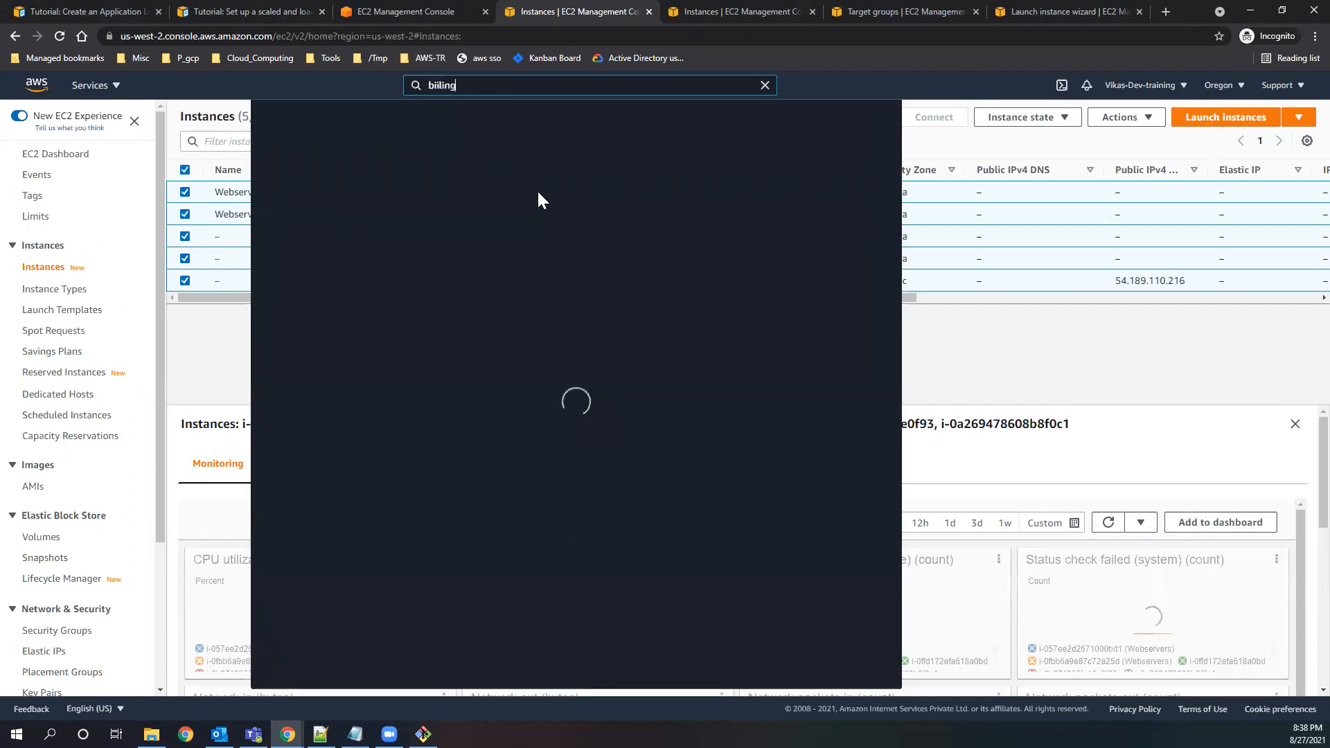
{"action": "key", "text": "BackSpace"}
{"action": "key", "text": "BackSpace"}
{"action": "key", "text": "BackSpace"}
{"action": "key", "text": "BackSpace"}
{"action": "key", "text": "BackSpace"}
{"action": "type", "text": "lling"}
{"action": "middle_click", "coordinate": [487, 191]}
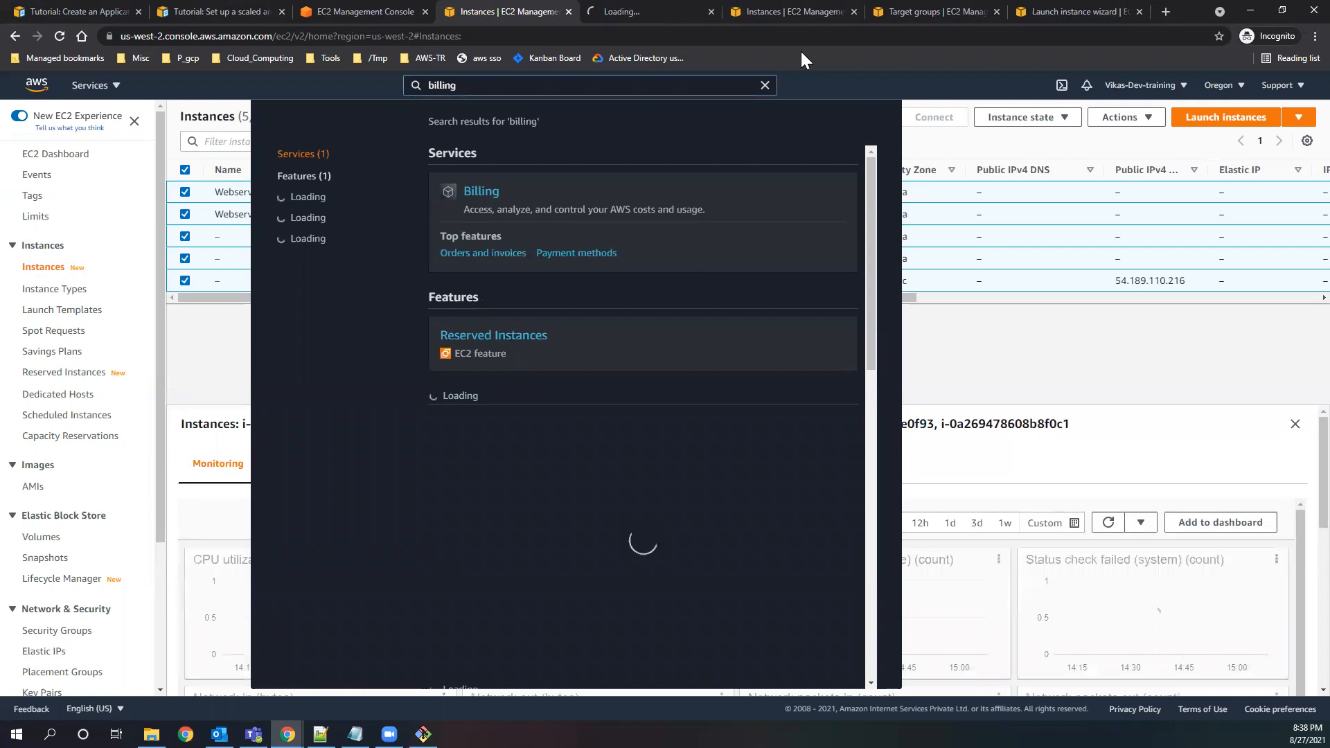
{"action": "left_click", "coordinate": [614, 18]}
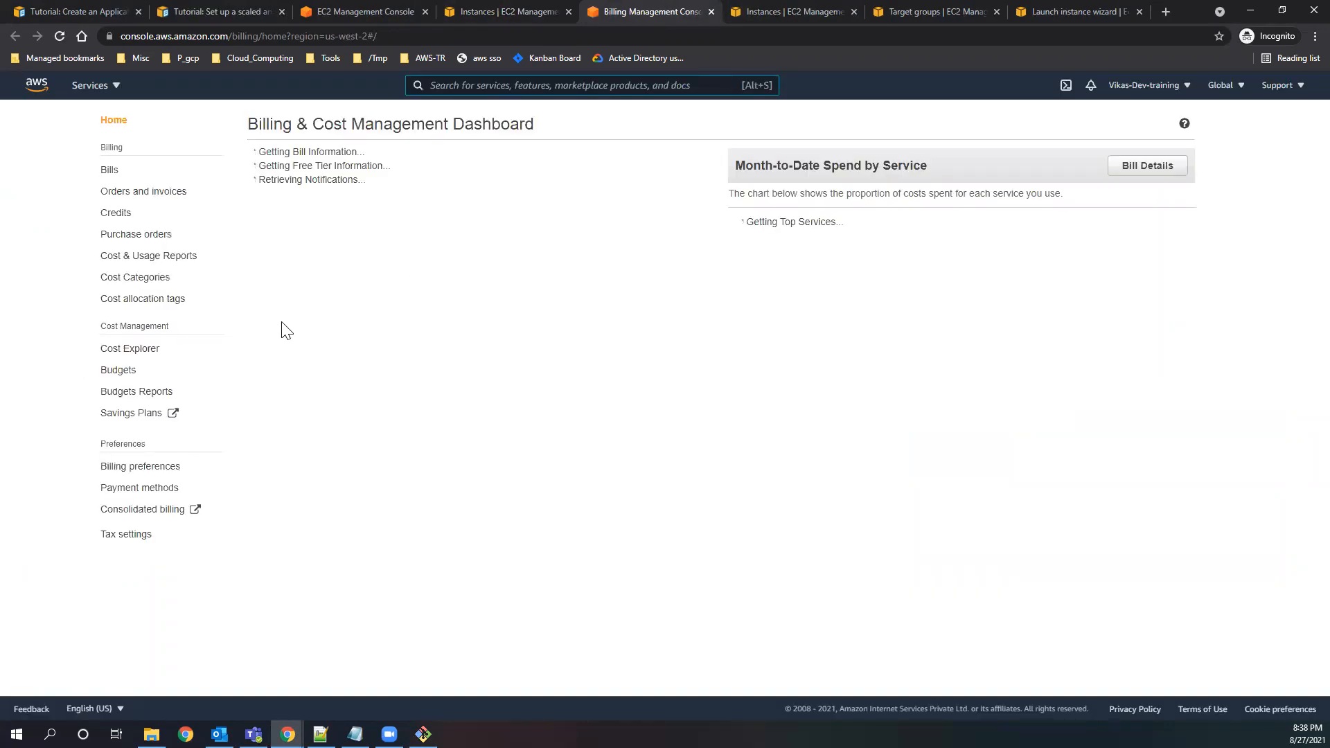
Examine the billing dashboard's month-to-date spend, top free tier services by usage and the Elastic Compute Cloud cost.
{"action": "left_click_drag", "start_coordinate": [408, 283], "coordinate": [259, 285]}
{"action": "left_click", "coordinate": [483, 310]}
{"action": "scroll", "coordinate": [723, 497], "scroll_direction": "down", "scroll_amount": 4}
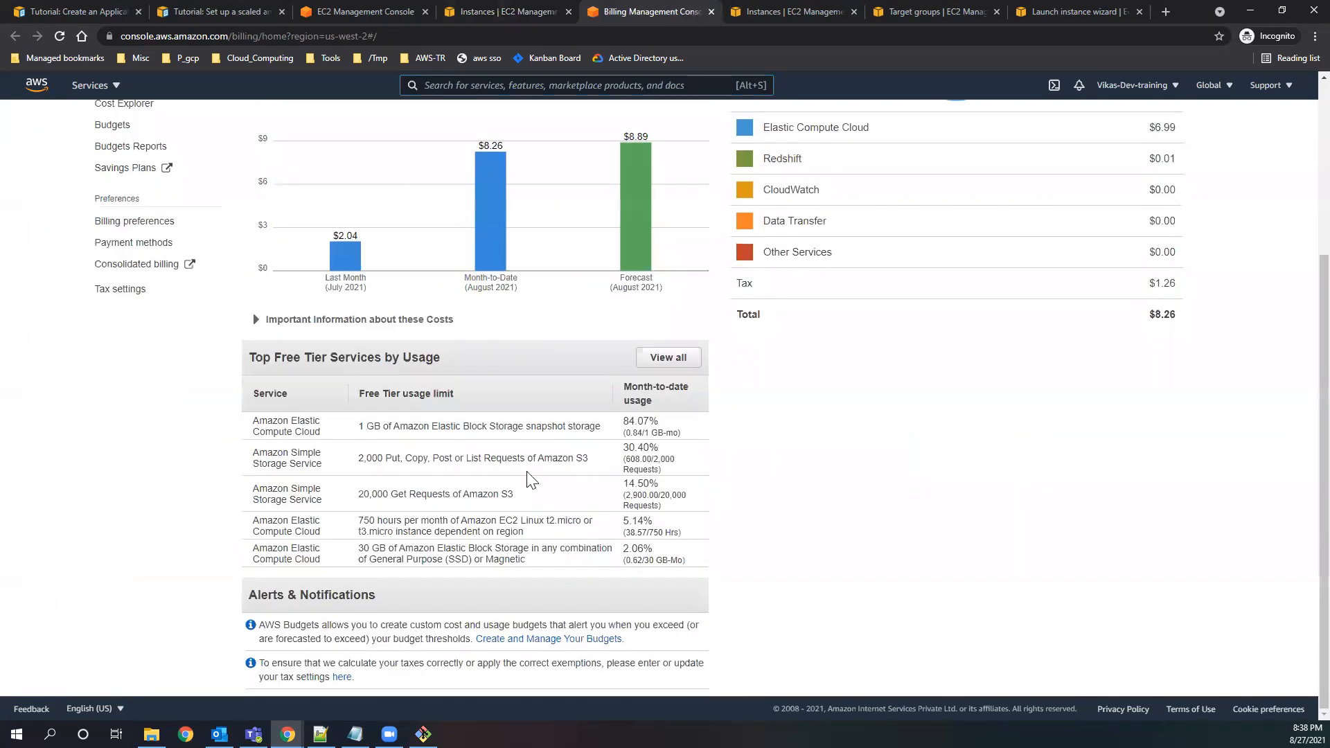
{"action": "left_click_drag", "start_coordinate": [345, 420], "coordinate": [485, 409]}
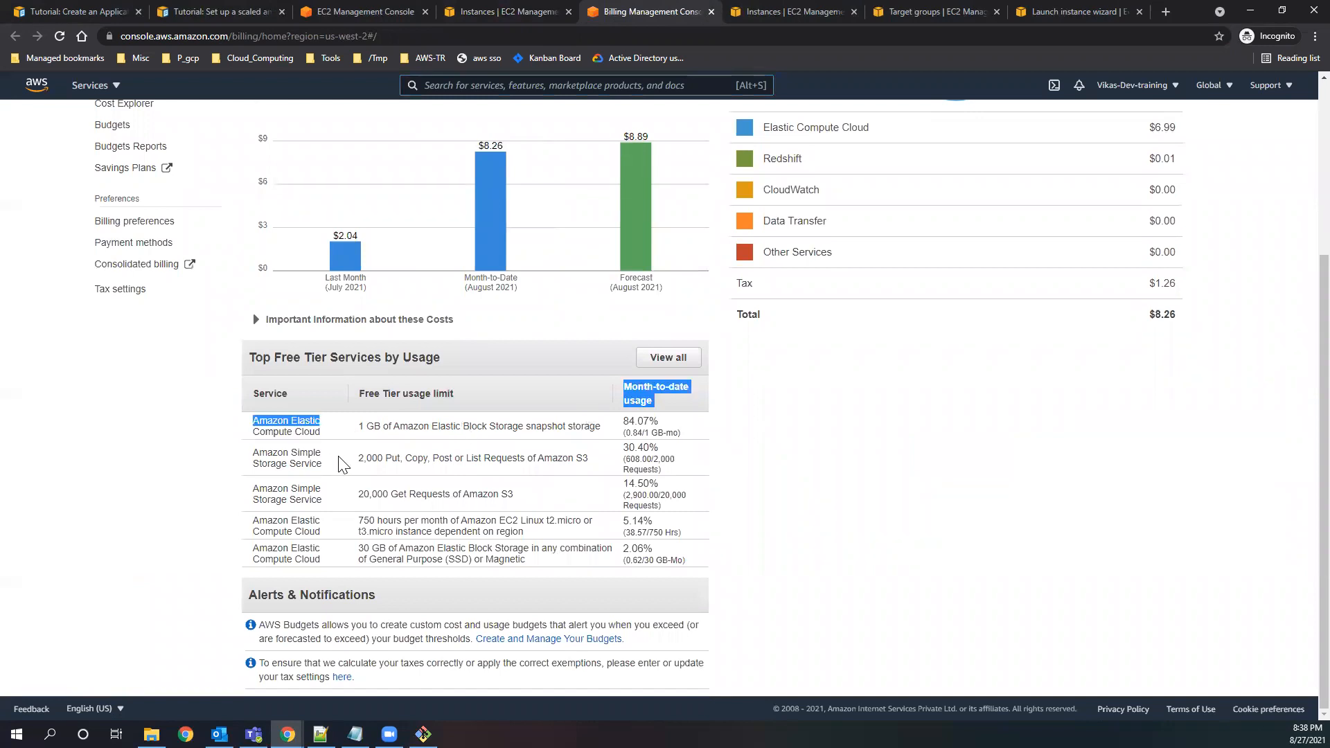
{"action": "left_click_drag", "start_coordinate": [337, 457], "coordinate": [675, 453]}
{"action": "scroll", "coordinate": [937, 550], "scroll_direction": "up", "scroll_amount": 1}
{"action": "scroll", "coordinate": [940, 559], "scroll_direction": "up", "scroll_amount": 3}
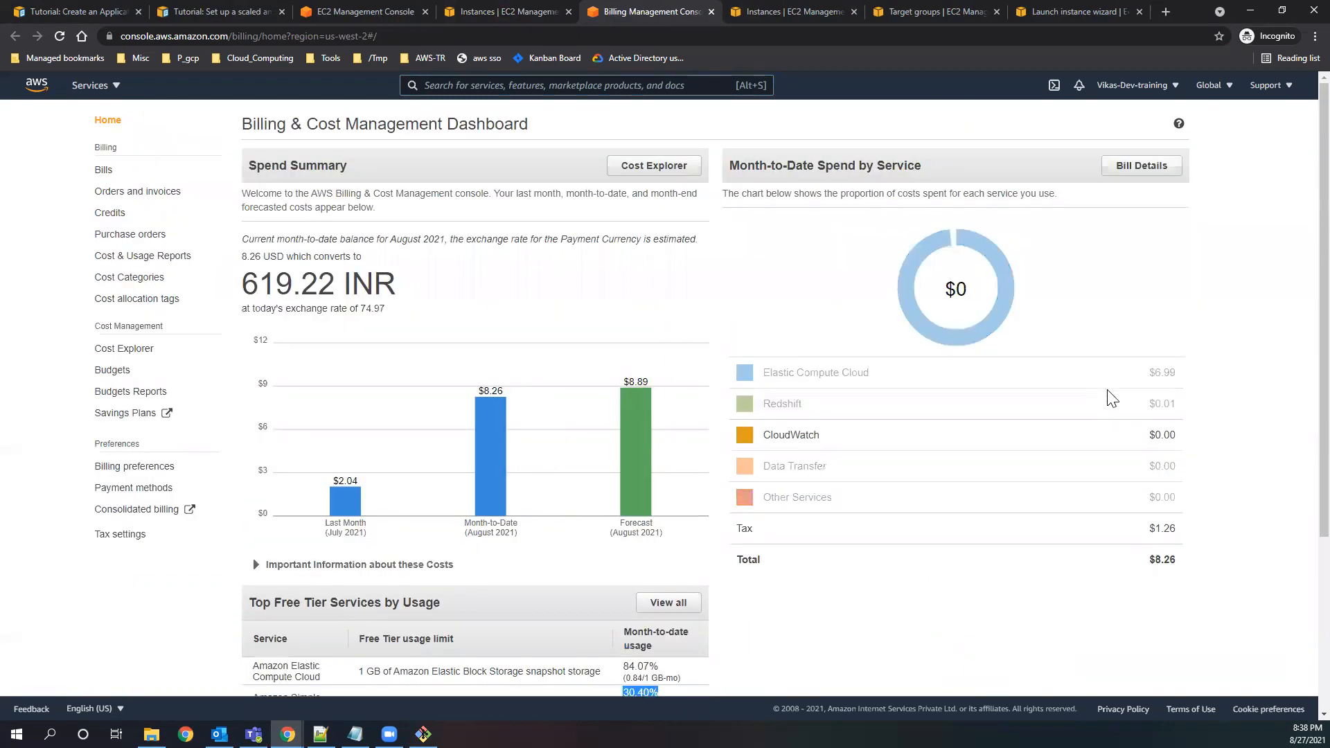
{"action": "left_click_drag", "start_coordinate": [875, 378], "coordinate": [761, 374]}
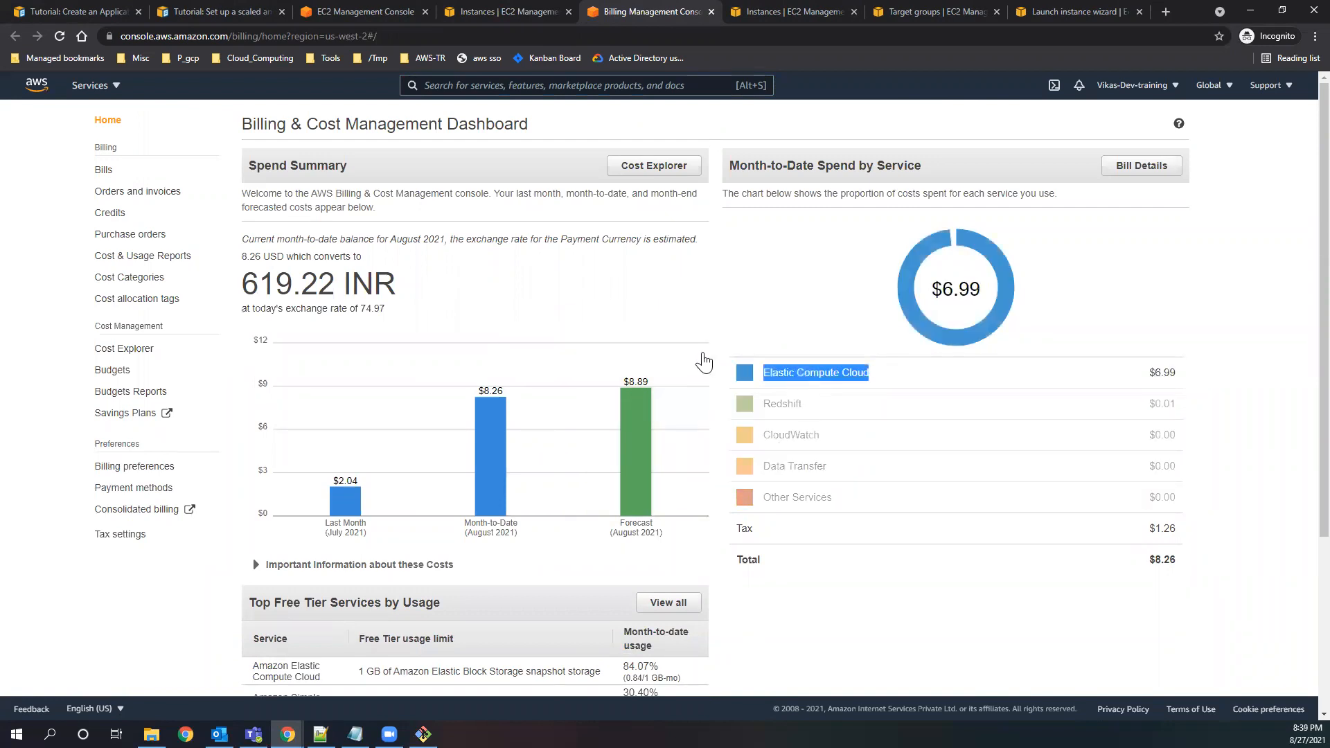
Return to the EC2 instances list, refresh it and check the state of the newly launched instances.
{"action": "left_click", "coordinate": [492, 10]}
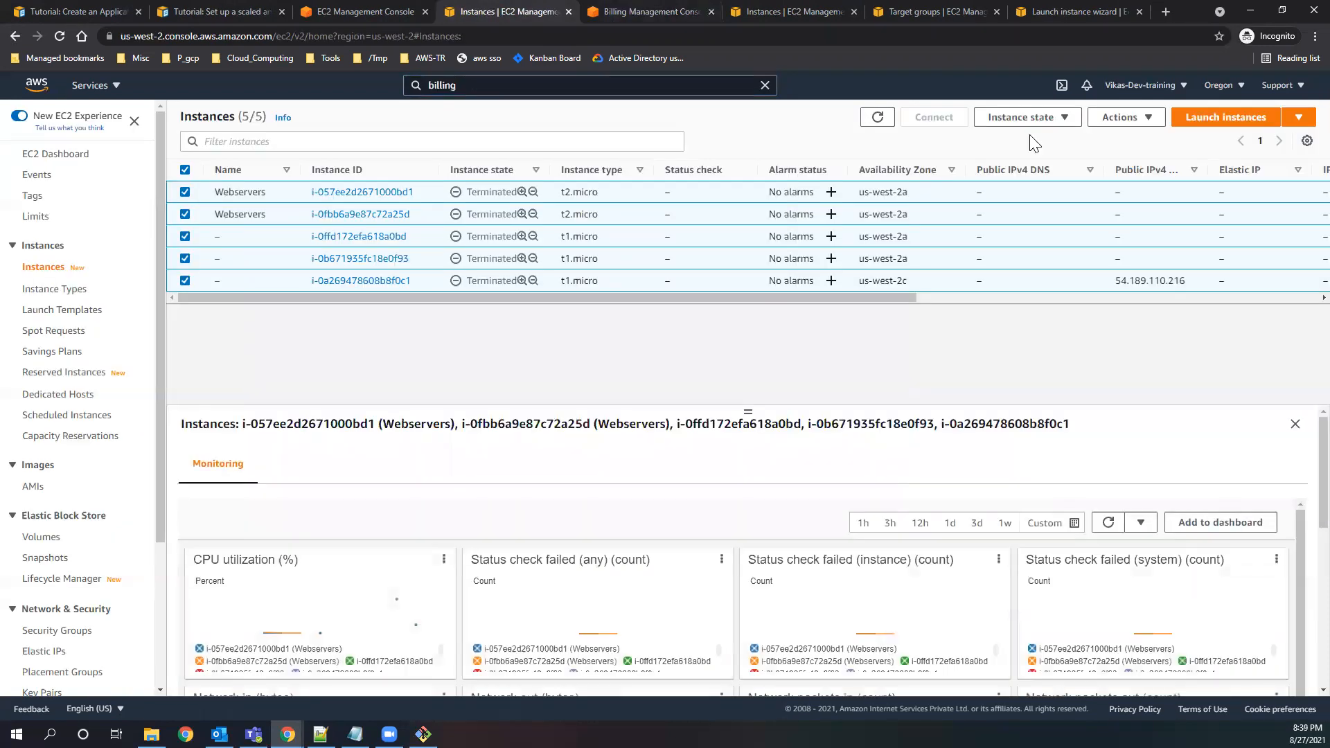
{"action": "left_click", "coordinate": [878, 117]}
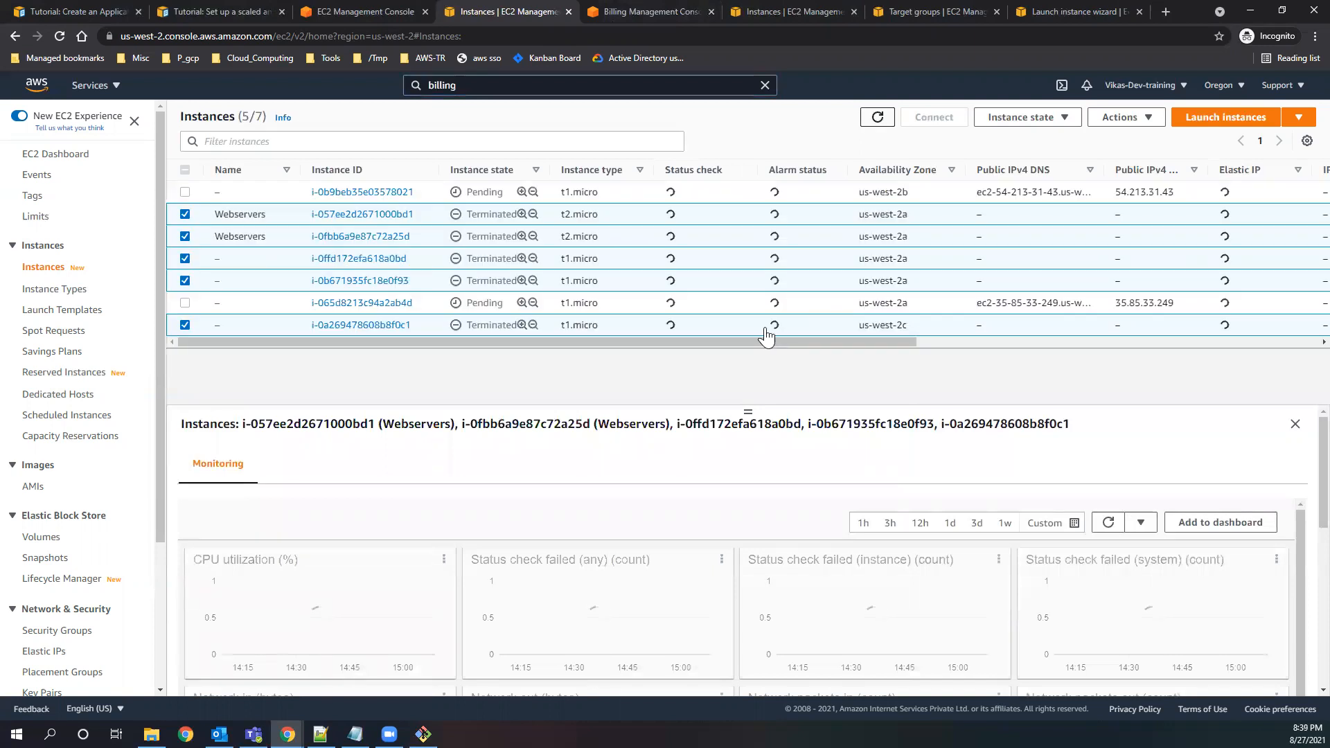
{"action": "left_click_drag", "start_coordinate": [463, 304], "coordinate": [504, 306]}
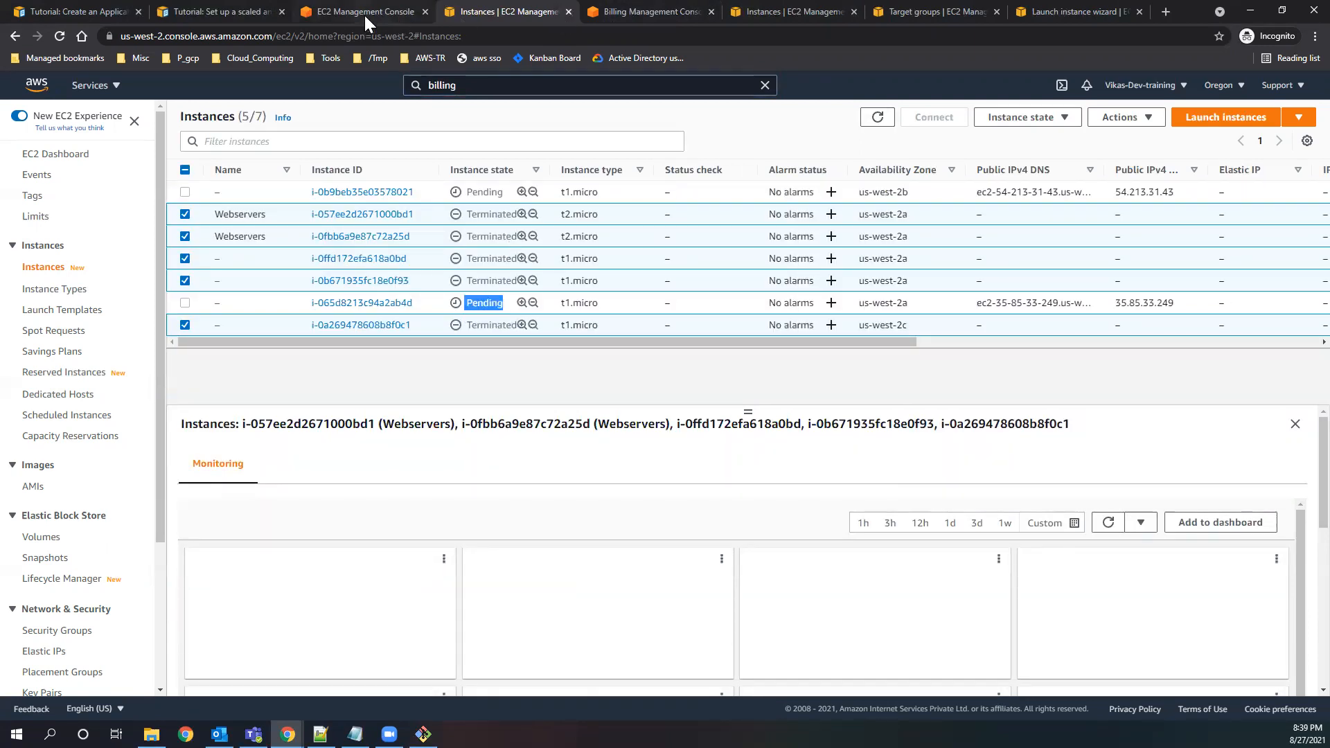
Open the Auto Scaling groups list and delete the group testasg, filling in the required confirmation text.
{"action": "scroll", "coordinate": [169, 536], "scroll_direction": "down", "scroll_amount": 3}
{"action": "scroll", "coordinate": [122, 620], "scroll_direction": "down", "scroll_amount": 3}
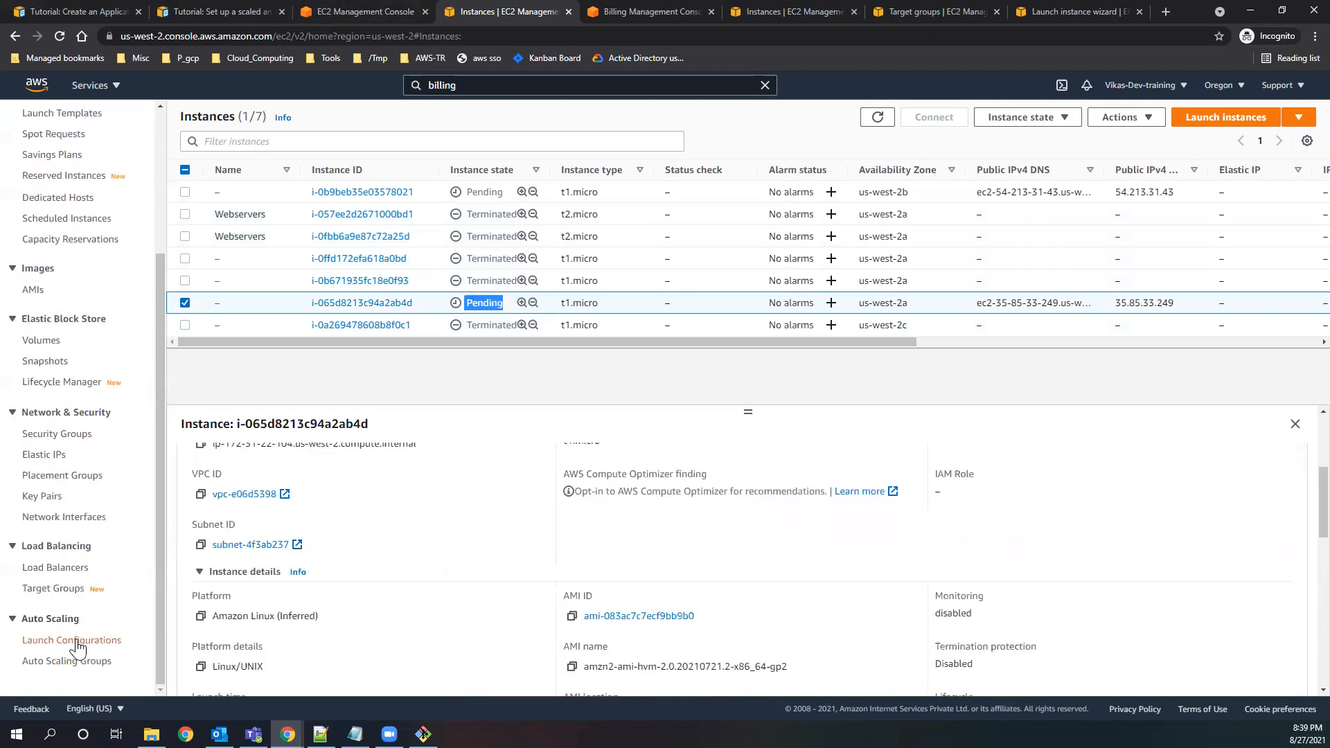
{"action": "left_click", "coordinate": [69, 662]}
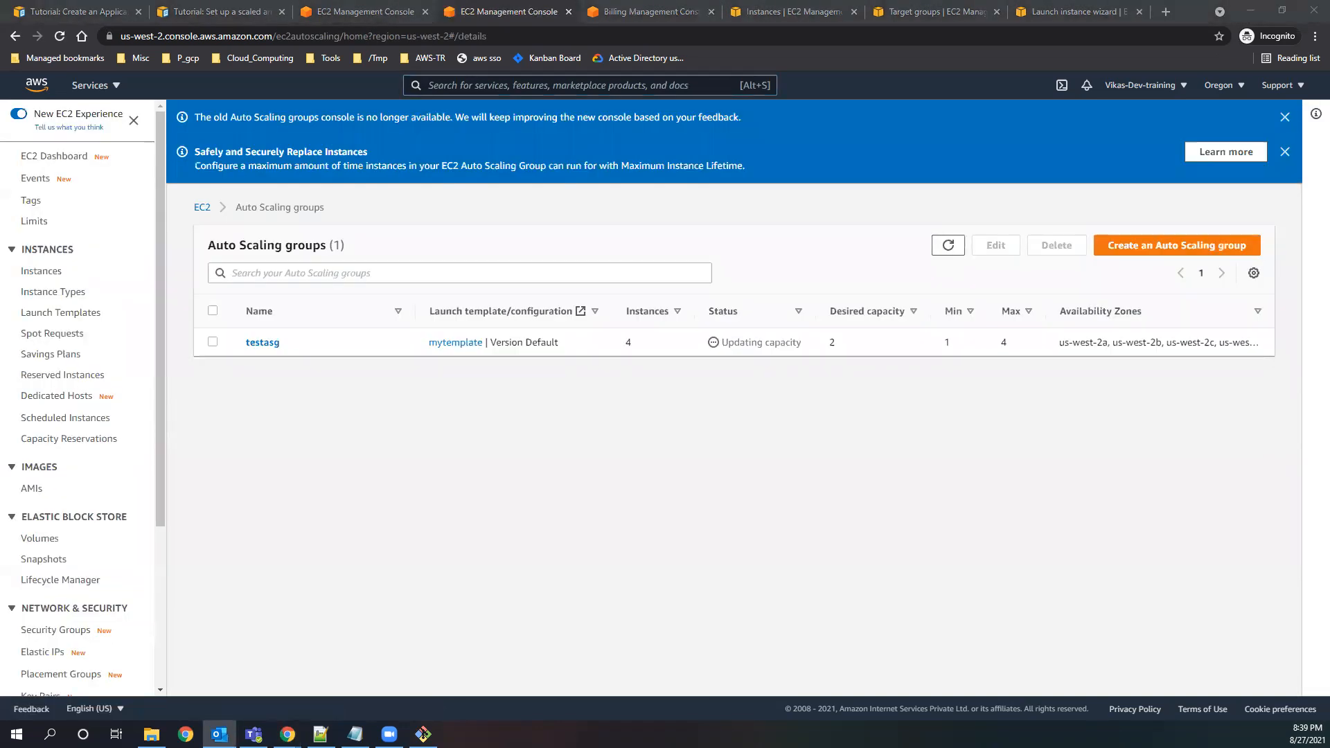
{"action": "left_click", "coordinate": [215, 342]}
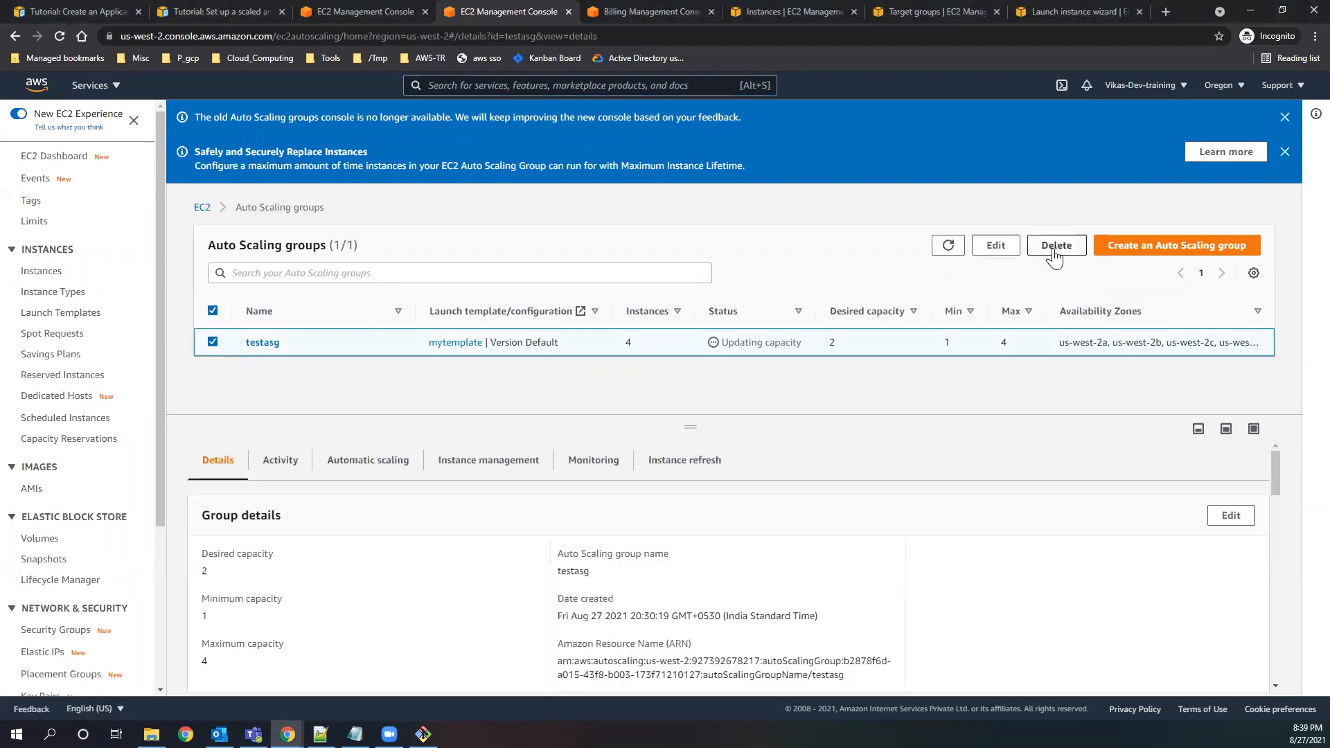
{"action": "left_click", "coordinate": [1056, 245]}
{"action": "double_click", "coordinate": [586, 424]}
{"action": "key", "text": "ctrl+c"}
{"action": "left_click", "coordinate": [588, 444]}
{"action": "key", "text": "ctrl+v"}
{"action": "left_click", "coordinate": [823, 482]}
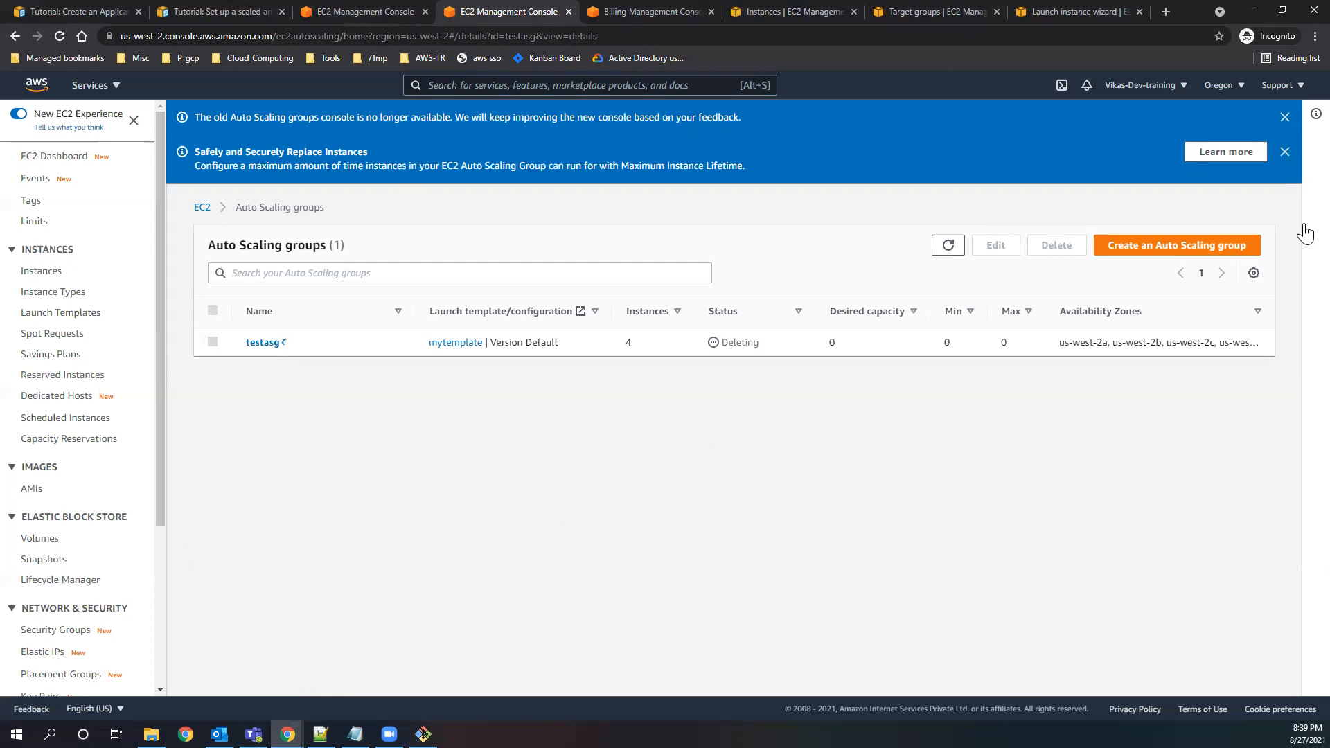
In the other EC2 console tab, open the running instances from the EC2 dashboard and remove the instance state filter.
{"action": "left_click", "coordinate": [334, 10]}
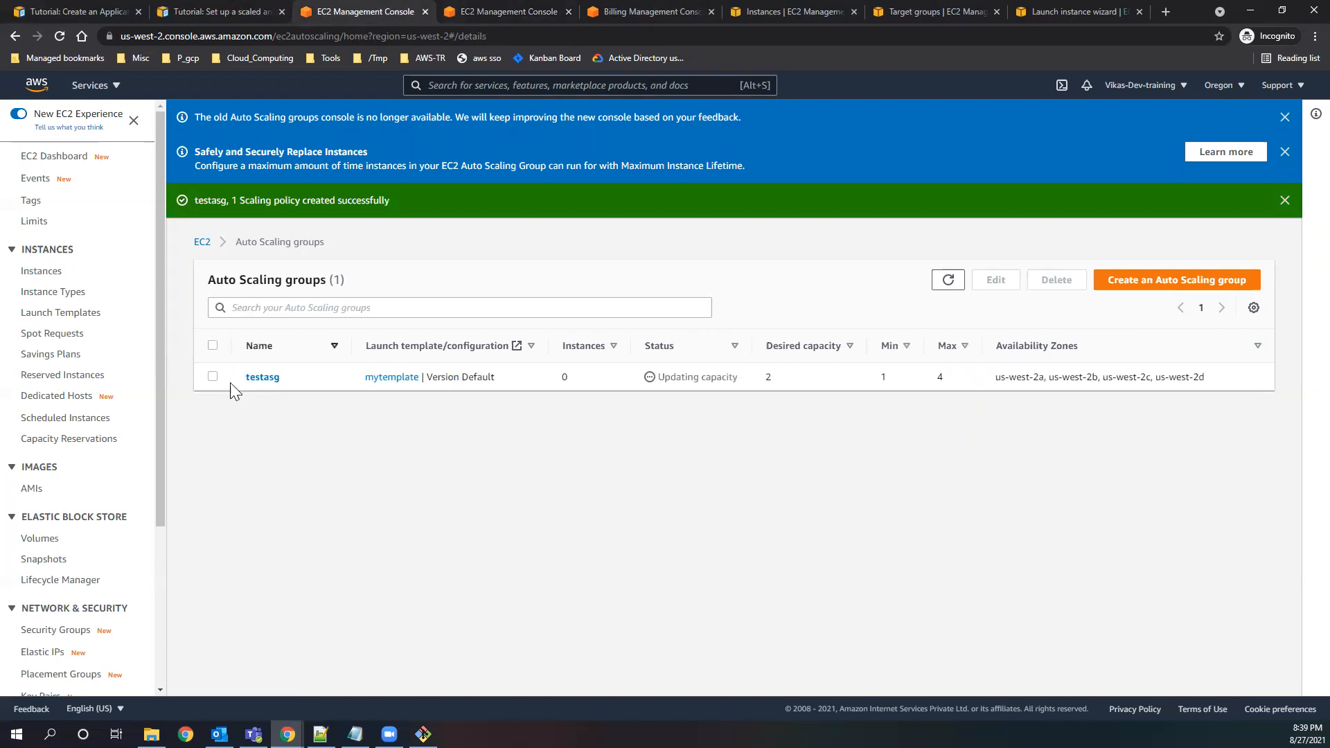
{"action": "left_click", "coordinate": [54, 158]}
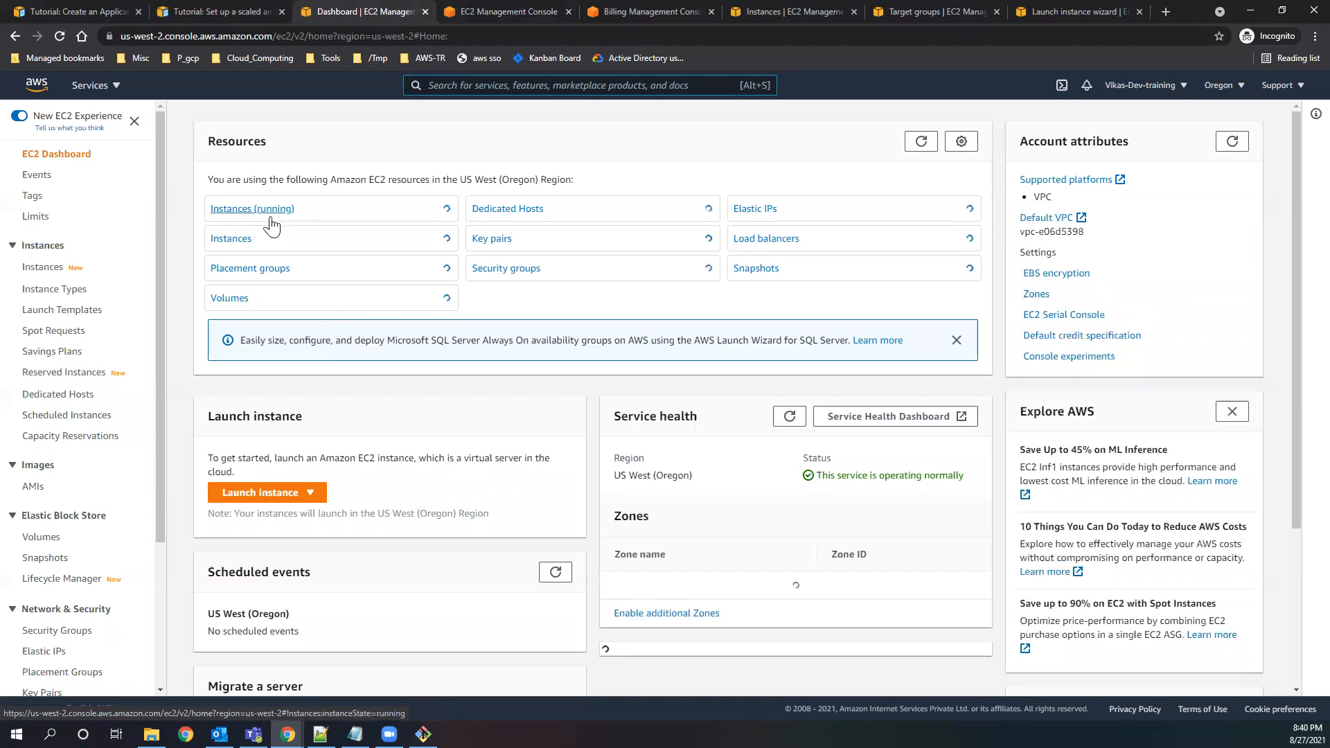
{"action": "left_click", "coordinate": [254, 209]}
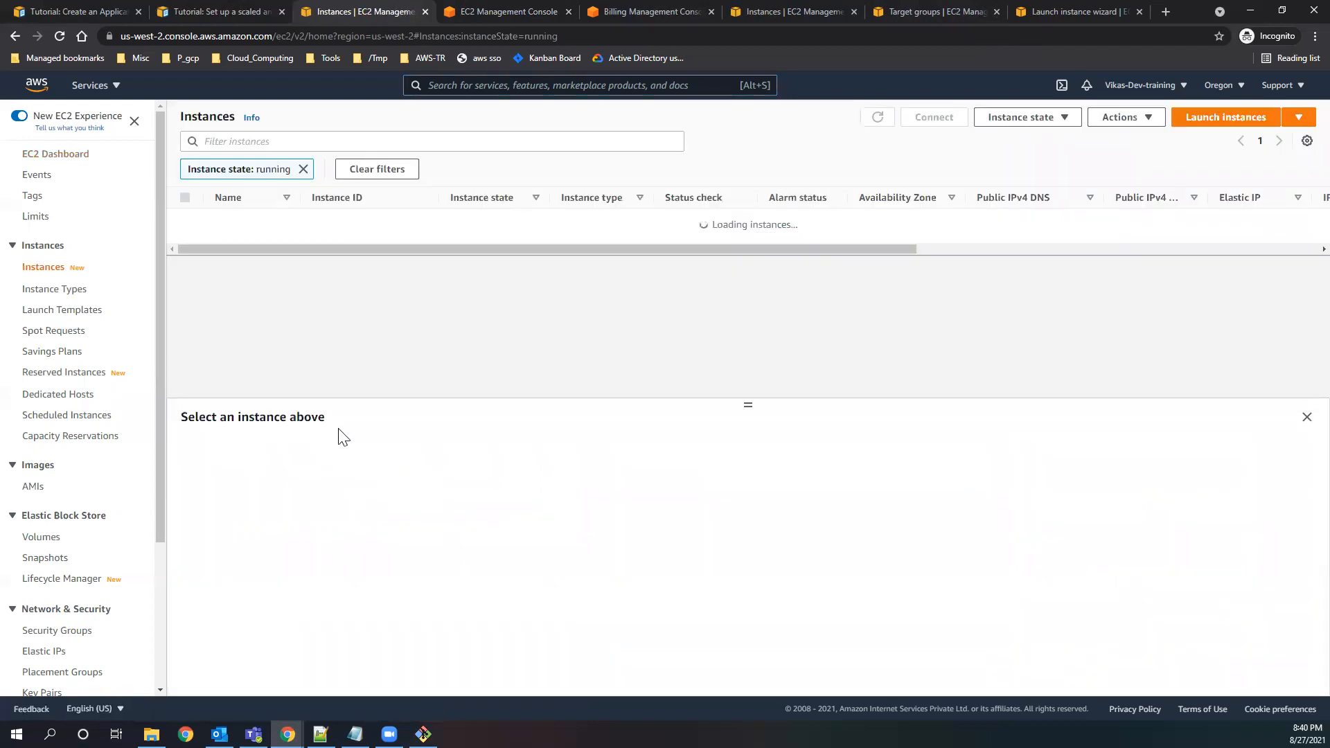
{"action": "left_click", "coordinate": [304, 169]}
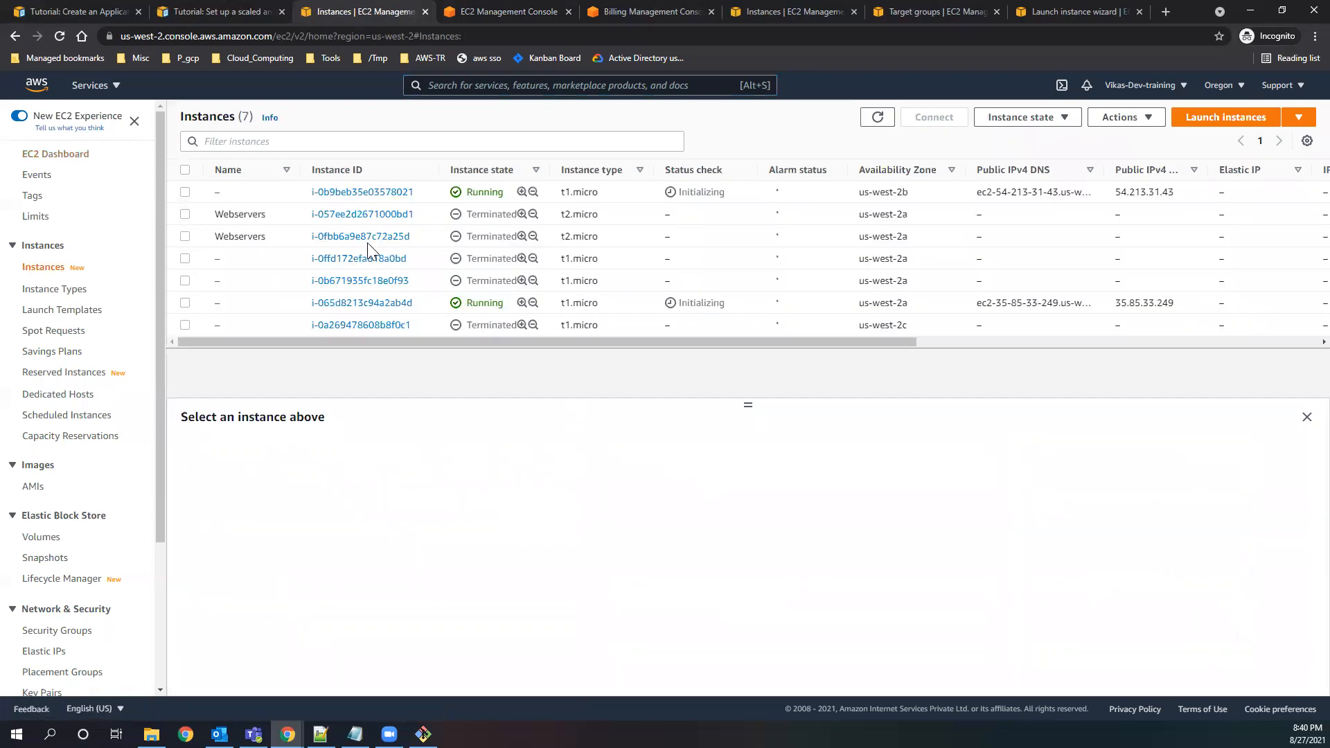
Select the two running t1.micro instances and terminate them.
{"action": "left_click", "coordinate": [185, 192]}
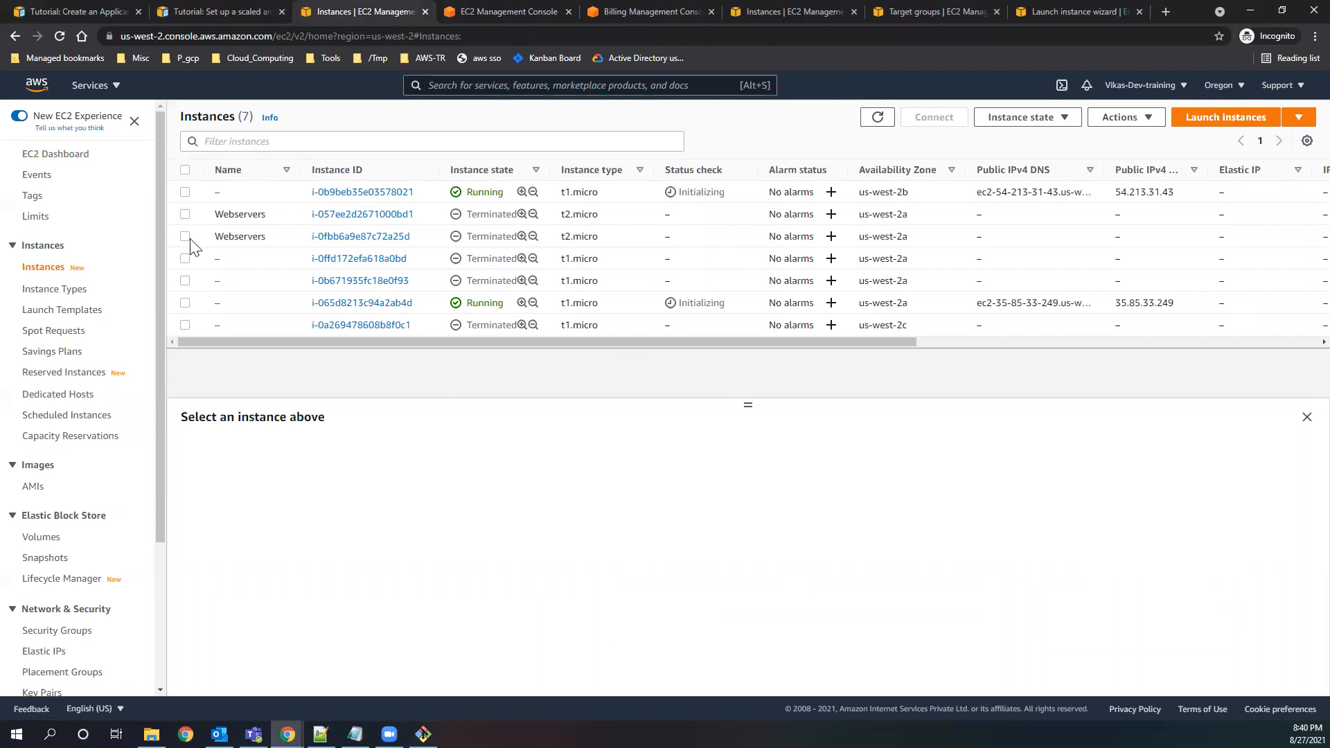
{"action": "left_click", "coordinate": [185, 303]}
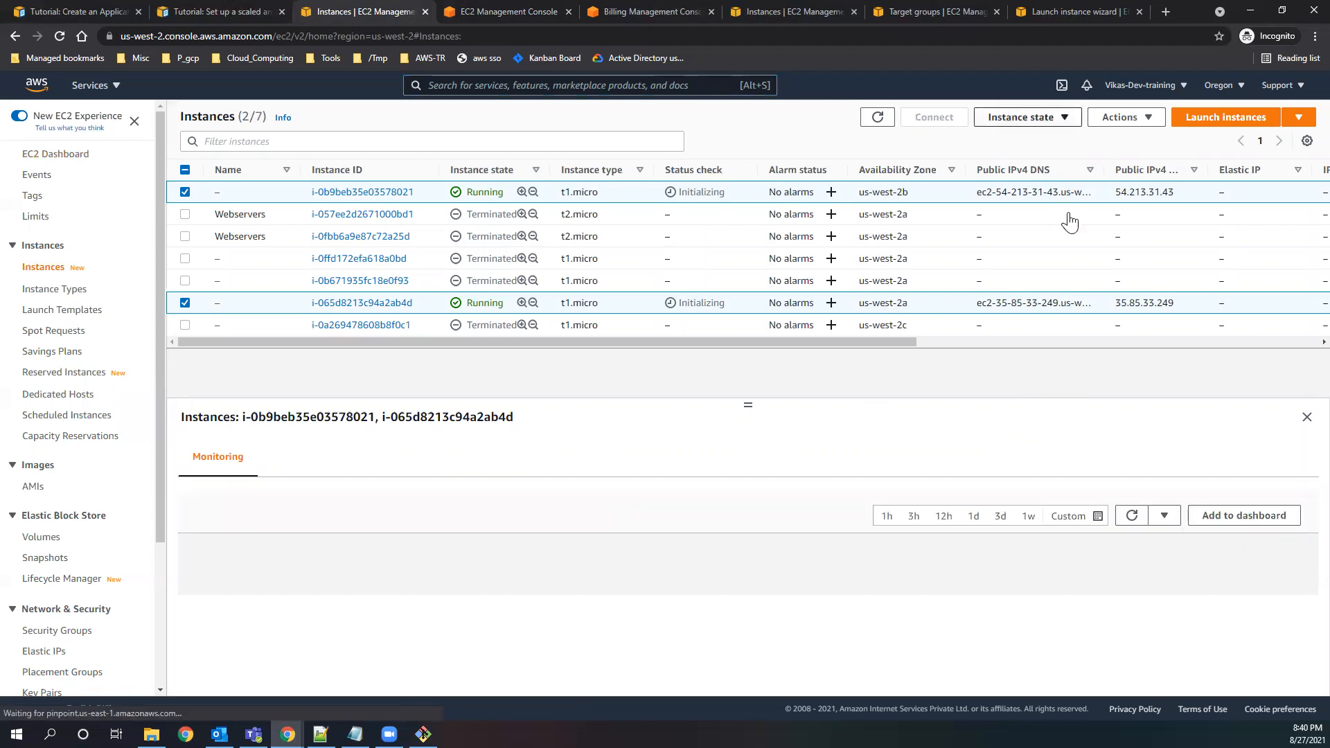
{"action": "left_click", "coordinate": [1060, 118]}
{"action": "left_click", "coordinate": [1026, 222]}
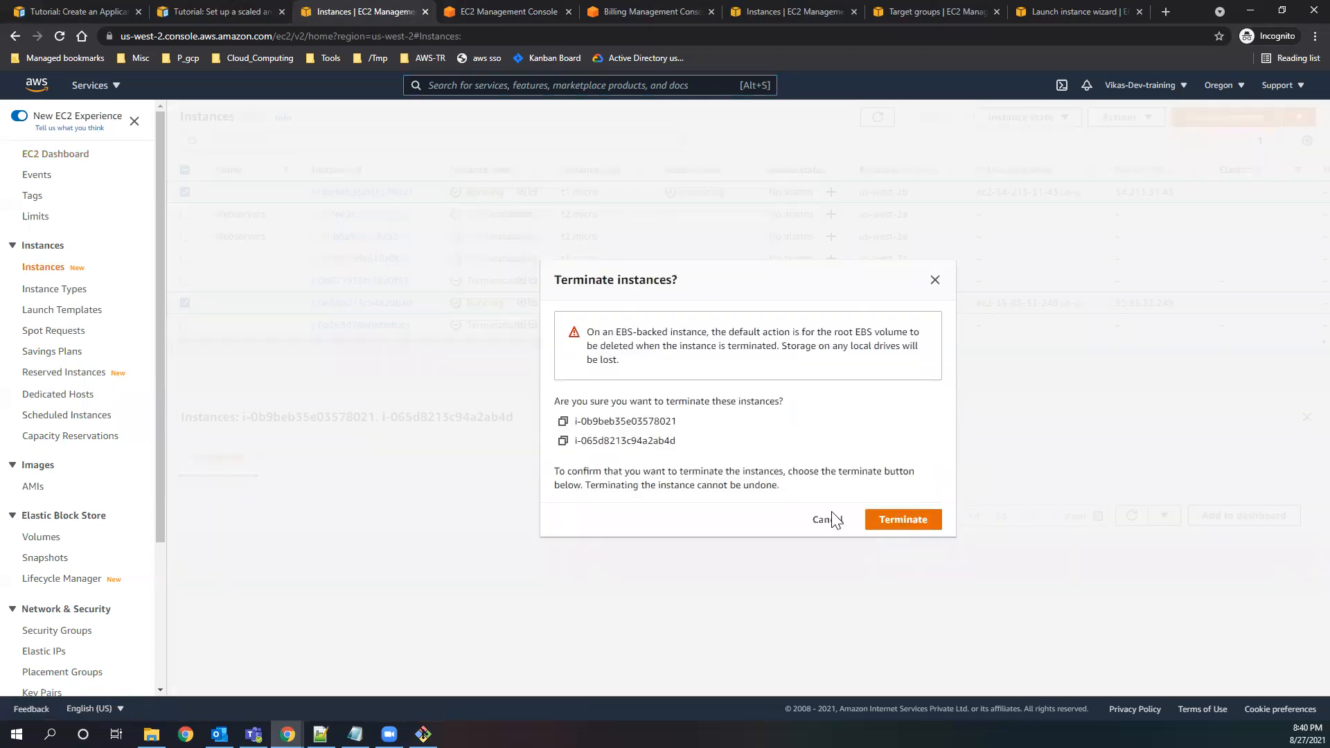
{"action": "left_click", "coordinate": [887, 519]}
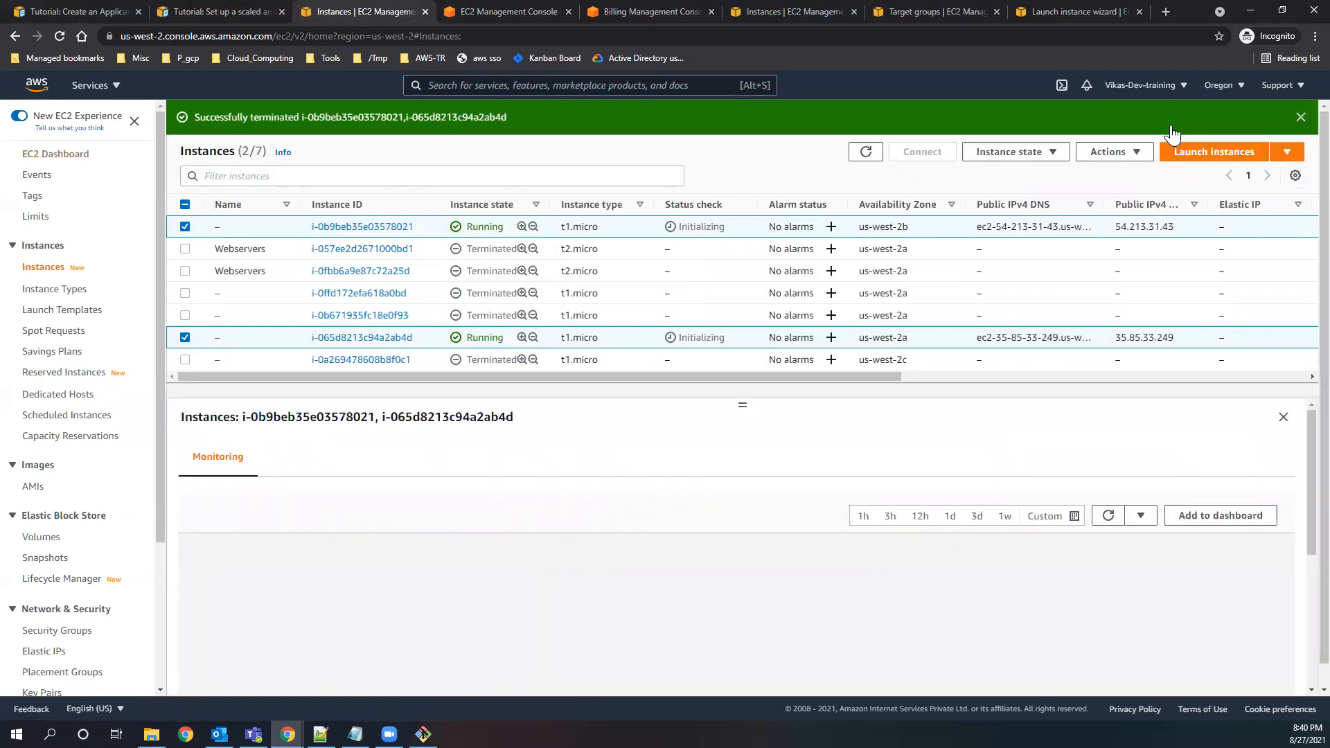
Switch to the browser tab of the target group testtearget and close it.
{"action": "left_click", "coordinate": [908, 15]}
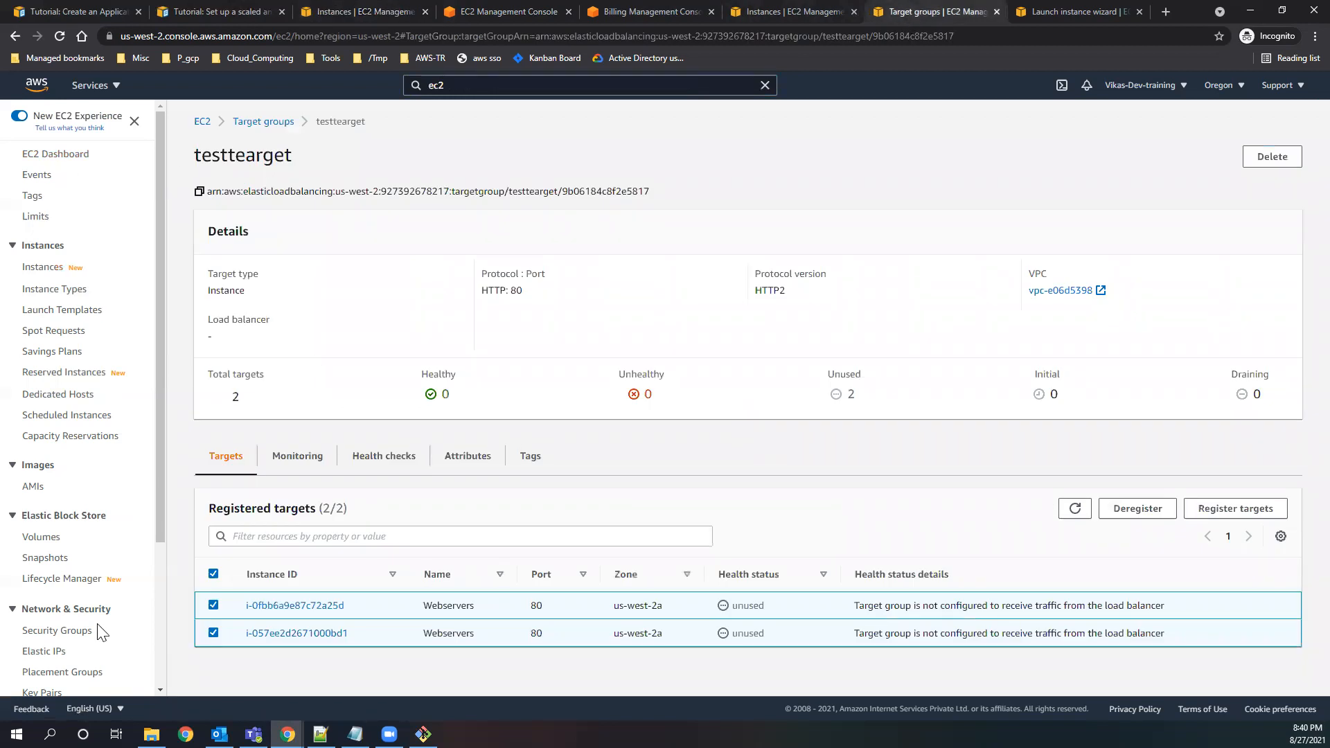
{"action": "scroll", "coordinate": [100, 632], "scroll_direction": "down", "scroll_amount": 3}
{"action": "key", "text": "ctrl+w"}
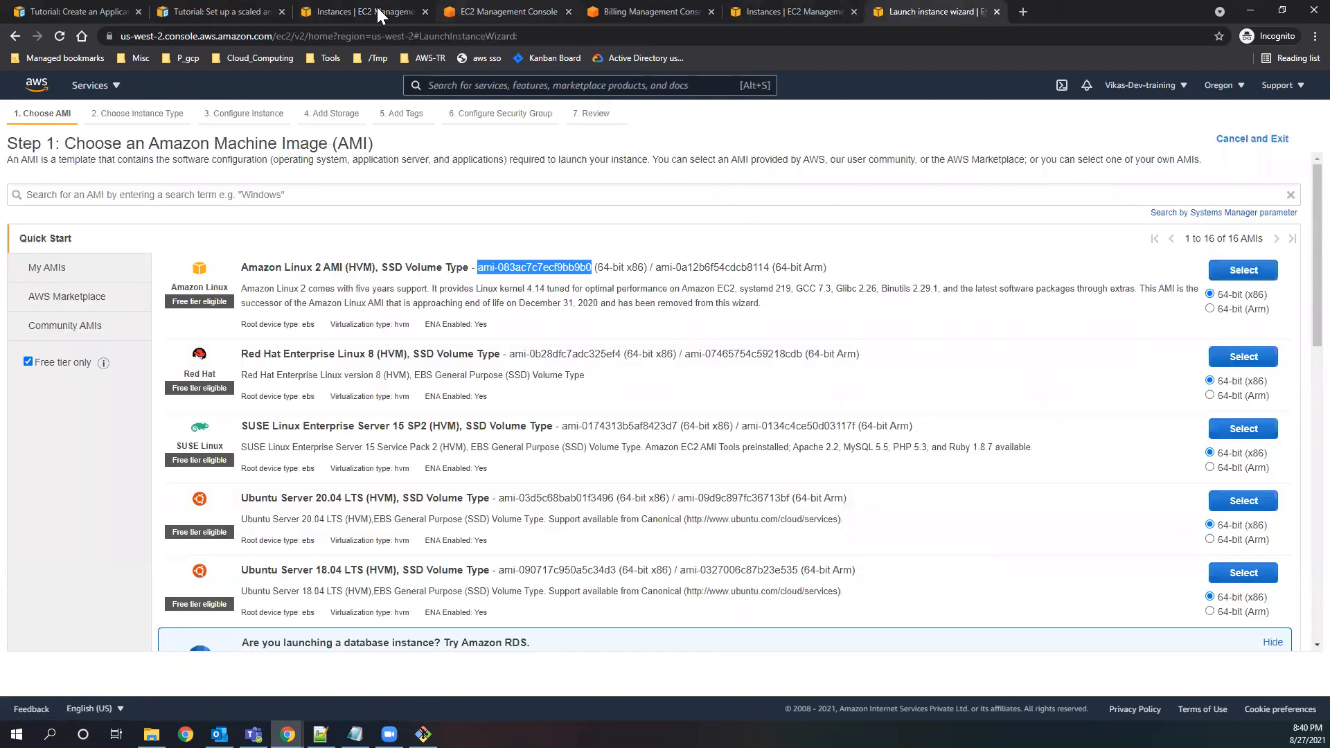
Return to the EC2 instances tab, open the load balancers list and delete the load balancer testALB.
{"action": "left_click", "coordinate": [377, 7]}
{"action": "scroll", "coordinate": [87, 620], "scroll_direction": "down", "scroll_amount": 3}
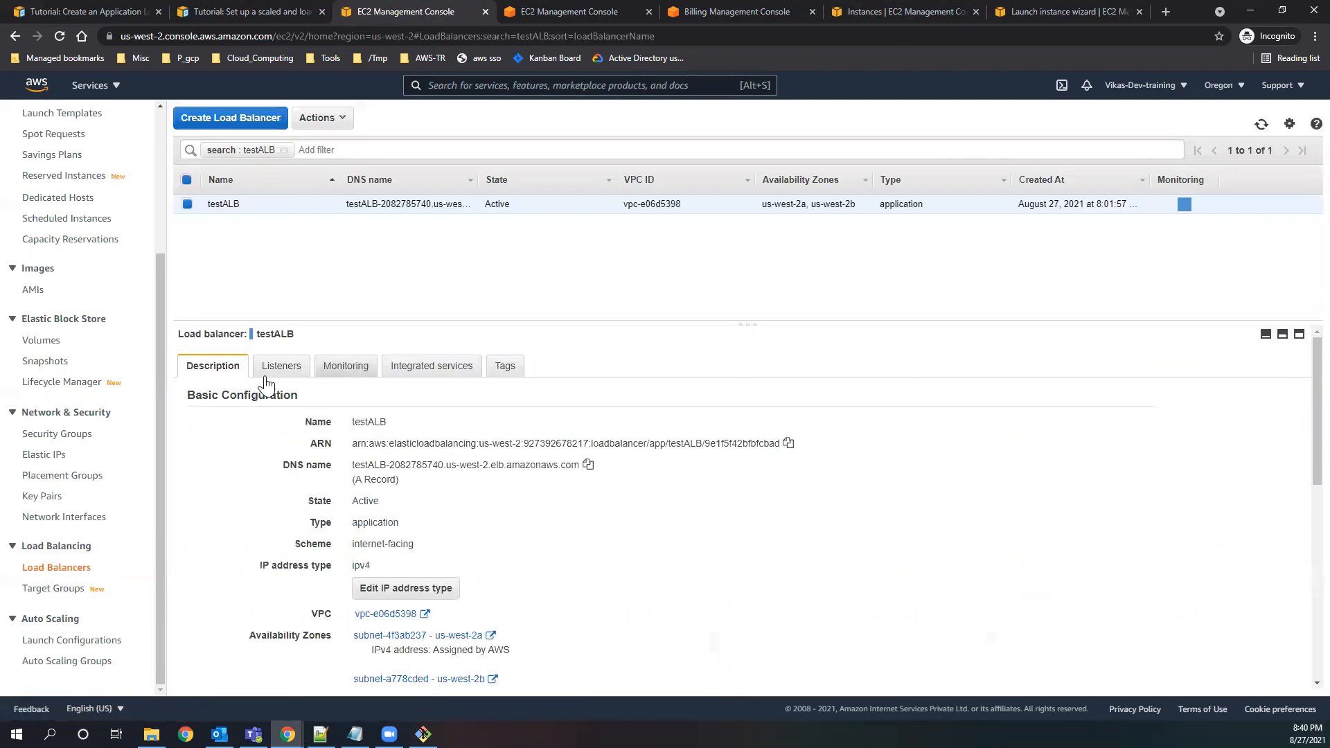
{"action": "left_click", "coordinate": [343, 119]}
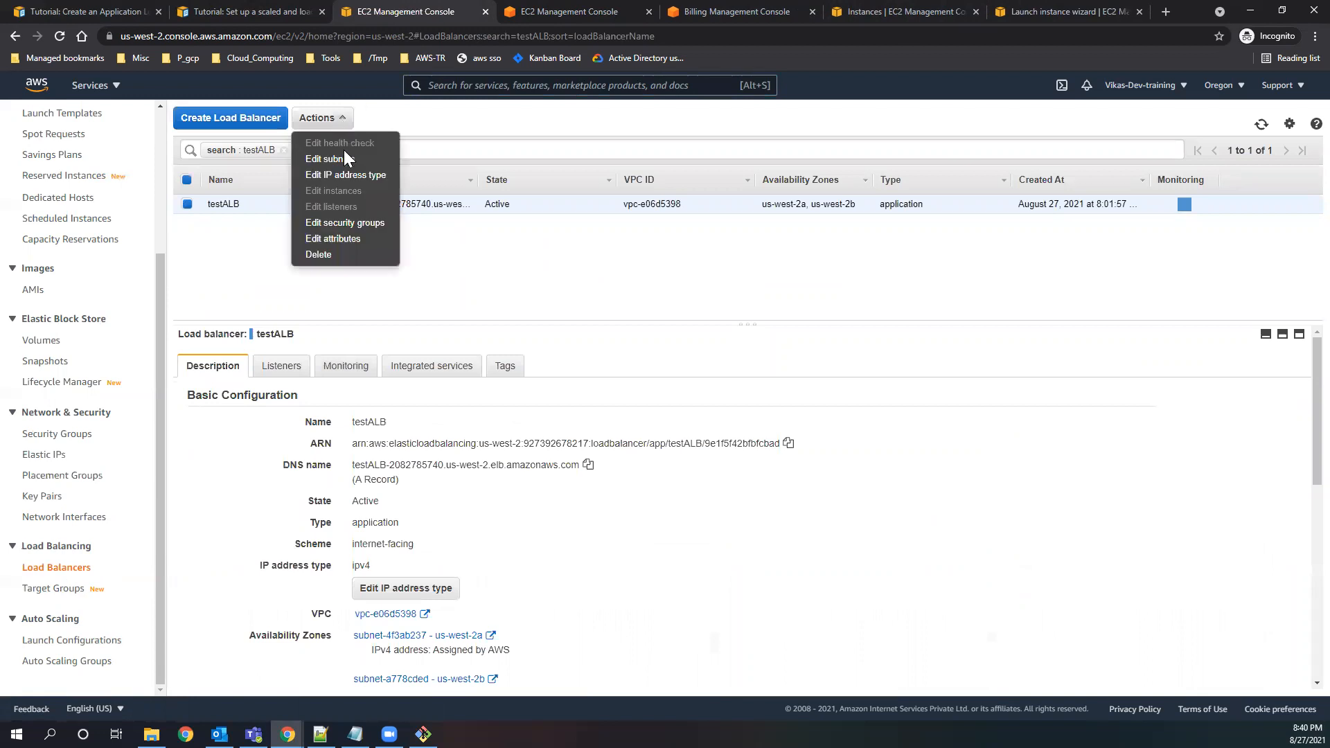
{"action": "left_click", "coordinate": [327, 260]}
{"action": "left_click", "coordinate": [833, 447]}
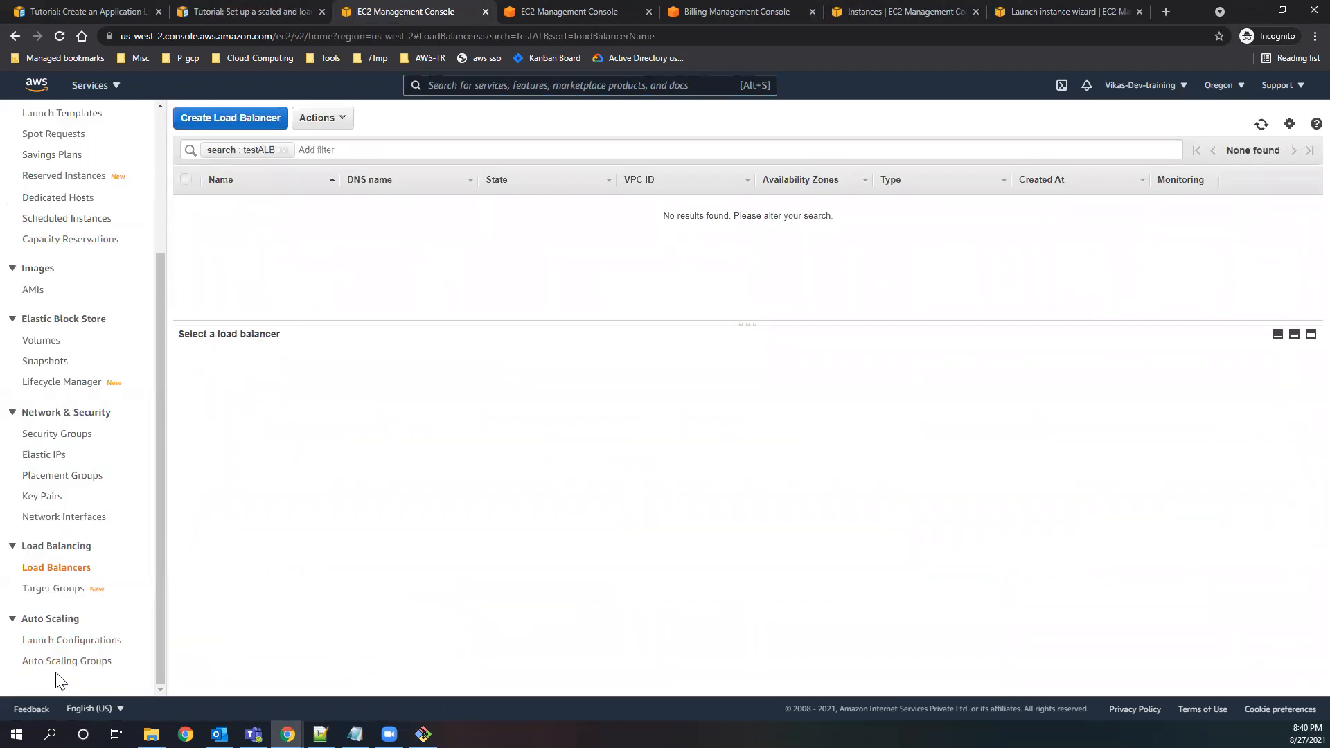
Check the launch configurations and the deletion status of the Auto Scaling group testasg, dismissing the old-console notice.
{"action": "left_click", "coordinate": [72, 640]}
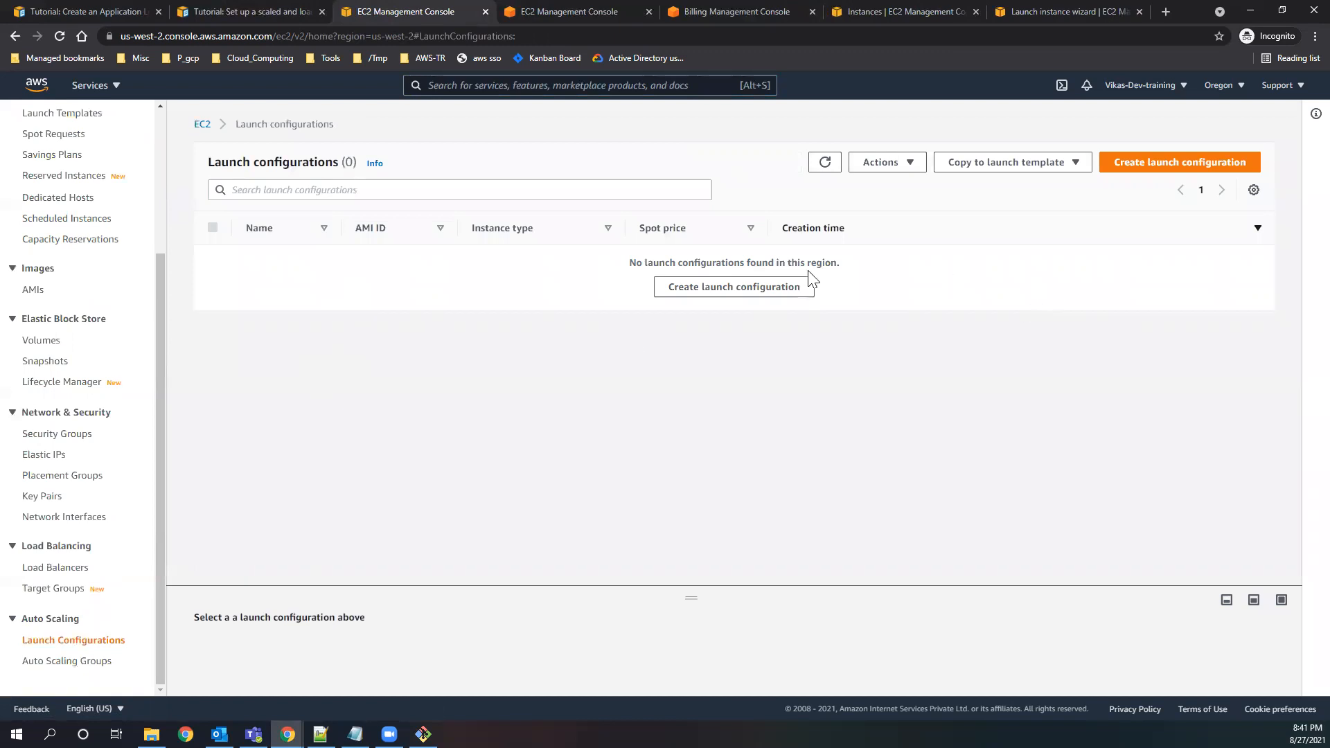
{"action": "left_click", "coordinate": [63, 665]}
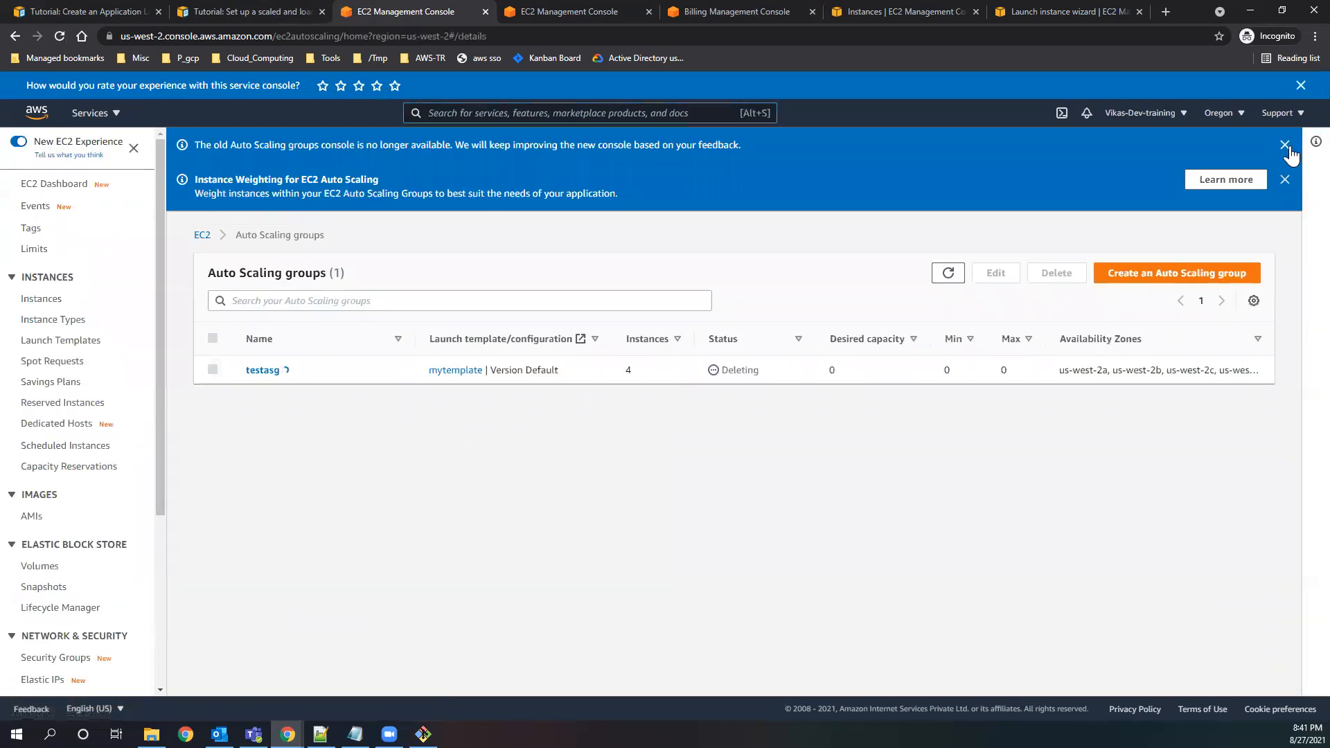
{"action": "left_click", "coordinate": [1273, 144]}
{"action": "left_click", "coordinate": [1274, 144]}
Switch to the Application Load Balancer CLI tutorial and highlight the commands under "Delete your load balancer".
{"action": "left_click", "coordinate": [102, 6]}
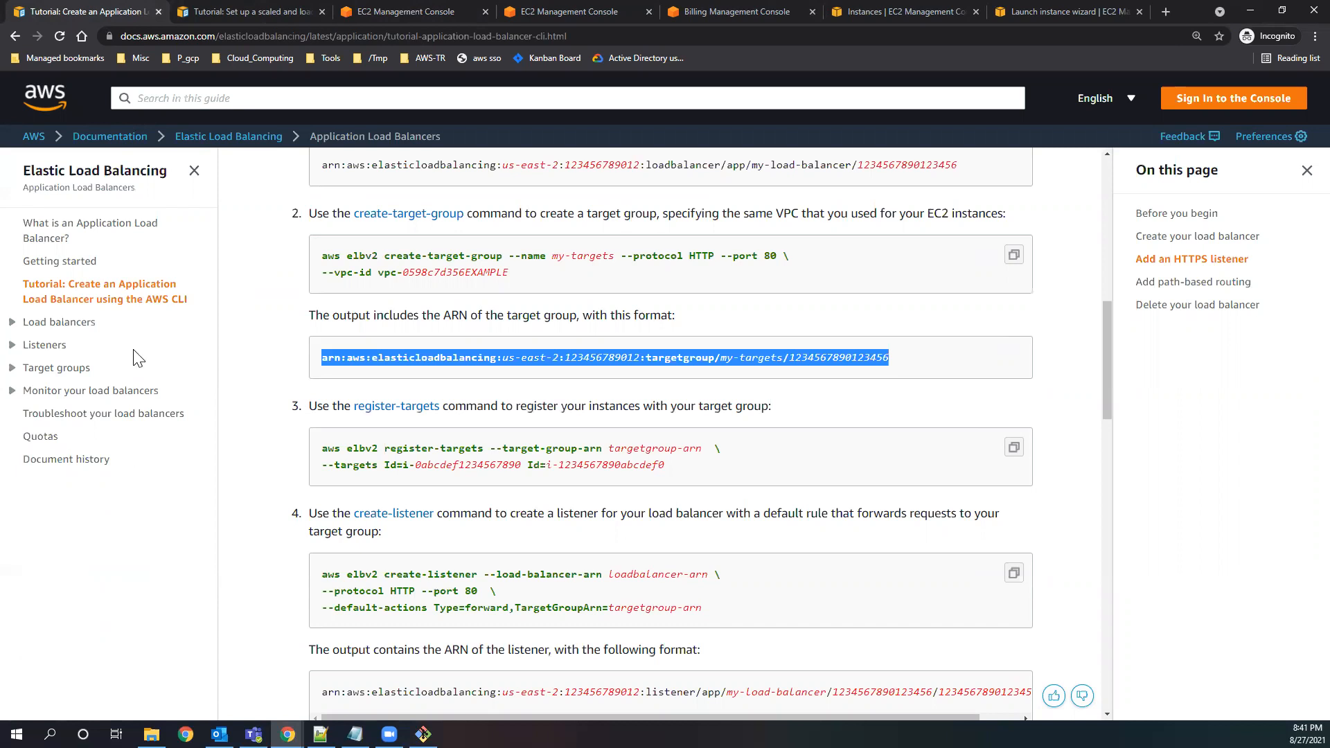
{"action": "scroll", "coordinate": [322, 554], "scroll_direction": "down", "scroll_amount": 10}
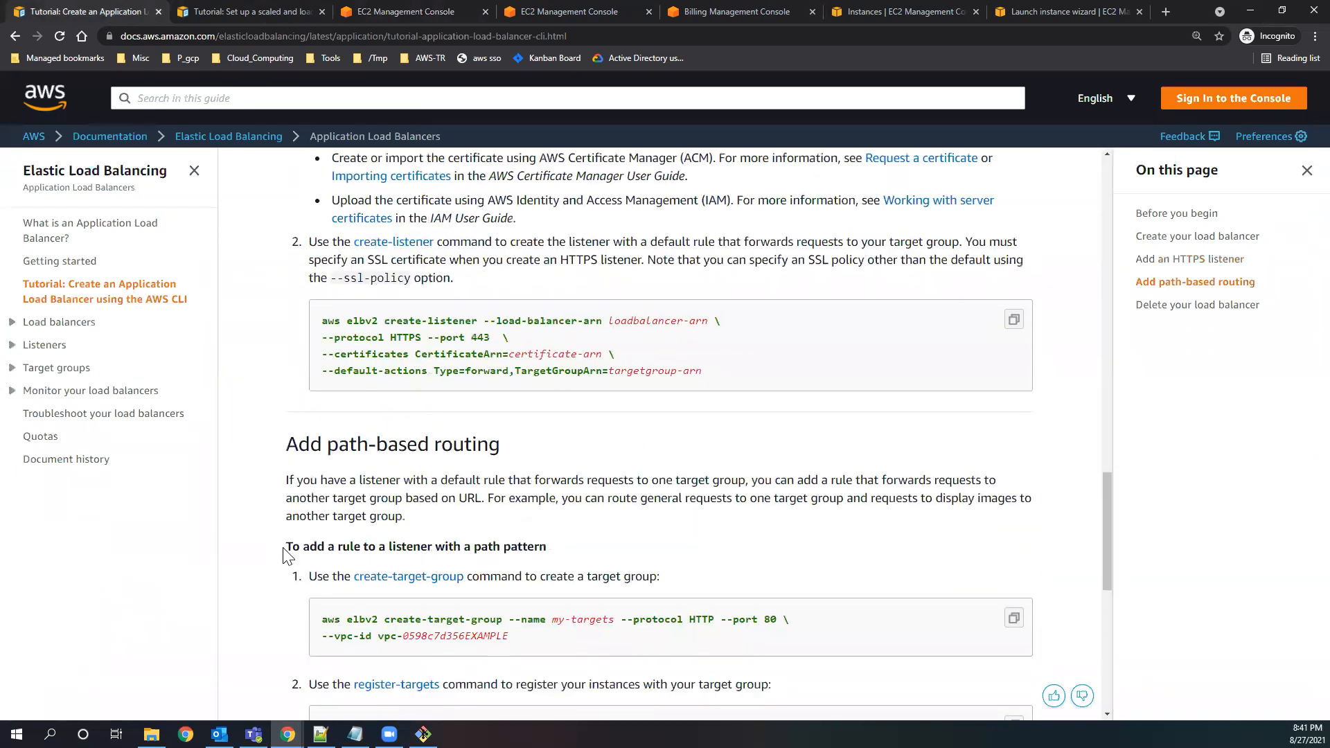
{"action": "scroll", "coordinate": [286, 550], "scroll_direction": "down", "scroll_amount": 8}
{"action": "left_click_drag", "start_coordinate": [286, 386], "coordinate": [533, 390]}
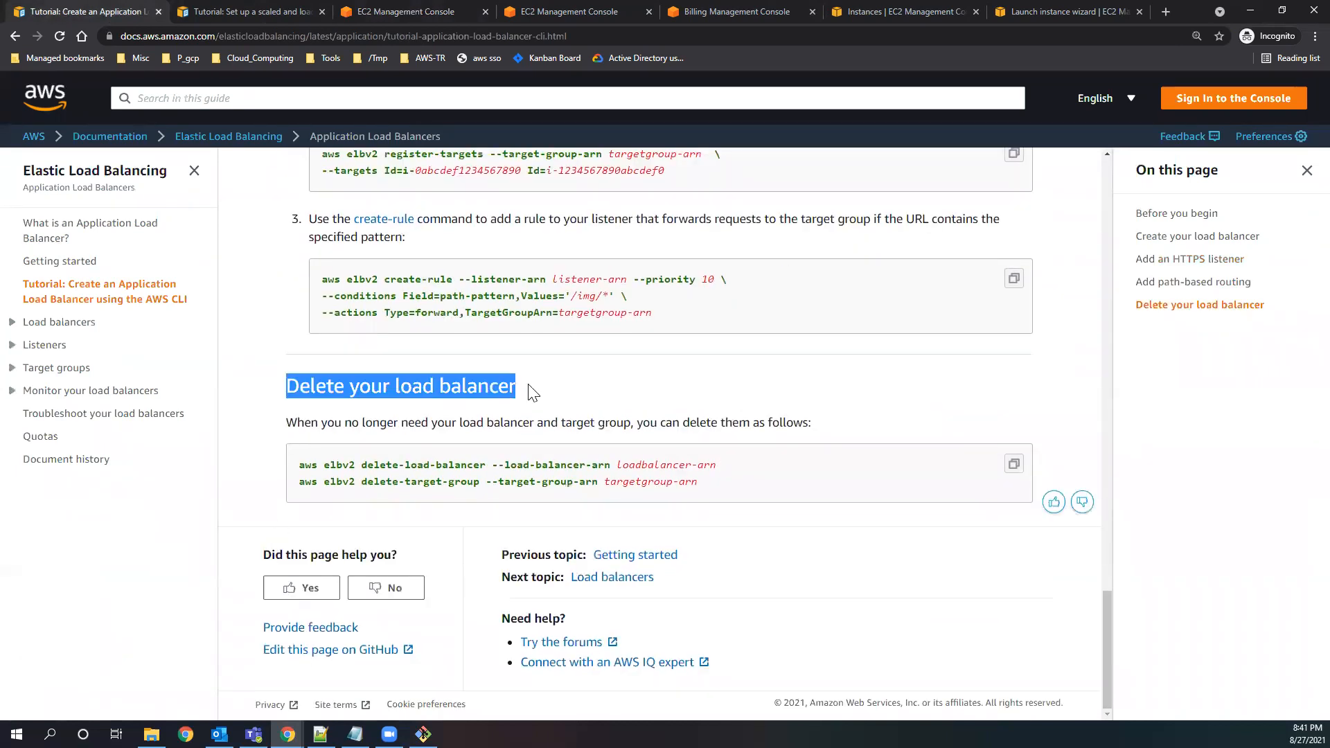
{"action": "left_click_drag", "start_coordinate": [699, 483], "coordinate": [288, 466]}
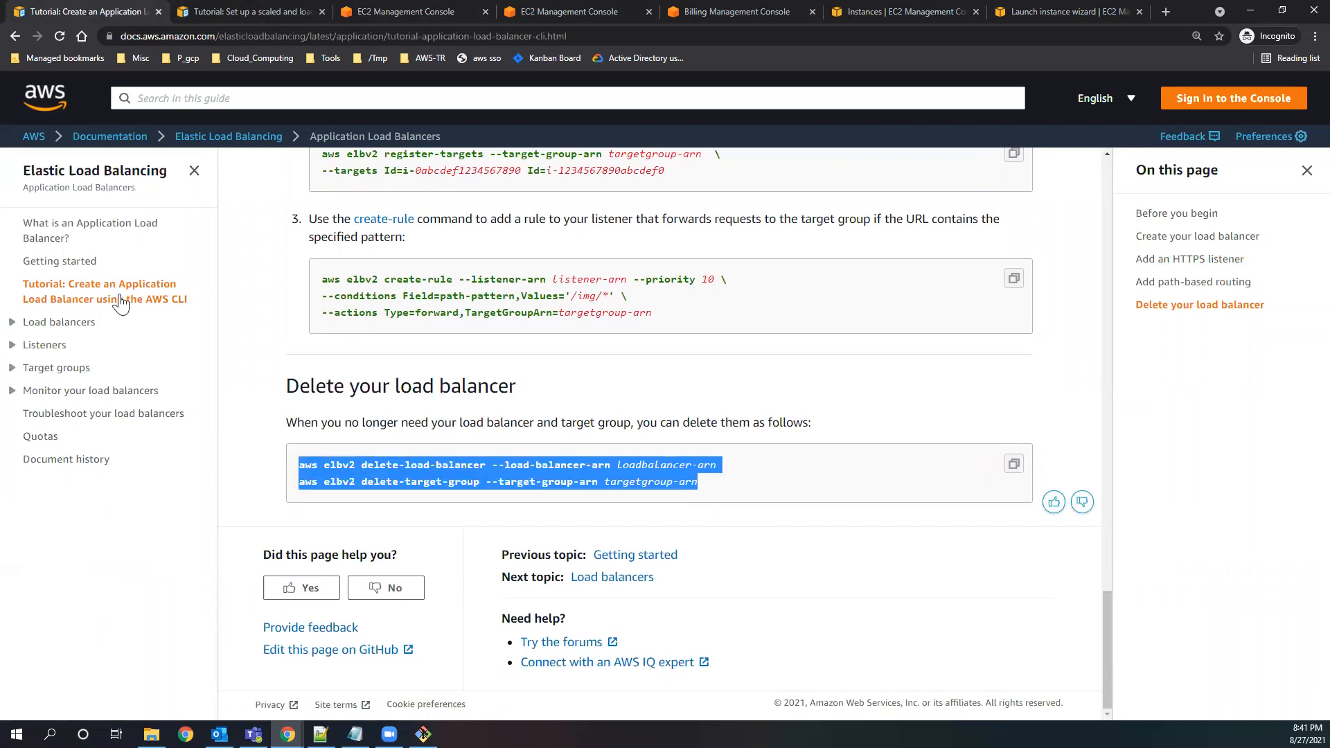
Check the deletion status of the Auto Scaling group testasg and the tutorial's architecture diagram, and open the EC2 Dashboard.
{"action": "scroll", "coordinate": [275, 490], "scroll_direction": "up", "scroll_amount": 5}
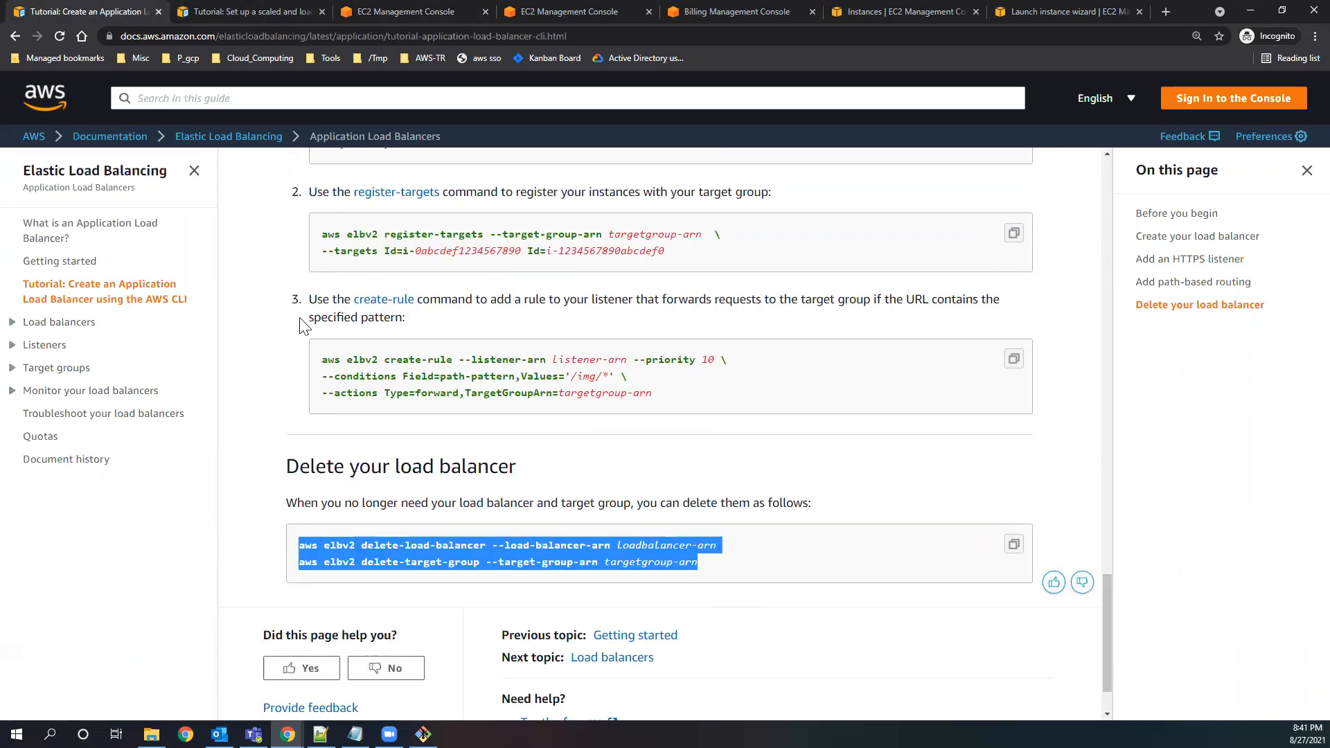
{"action": "left_click", "coordinate": [380, 15]}
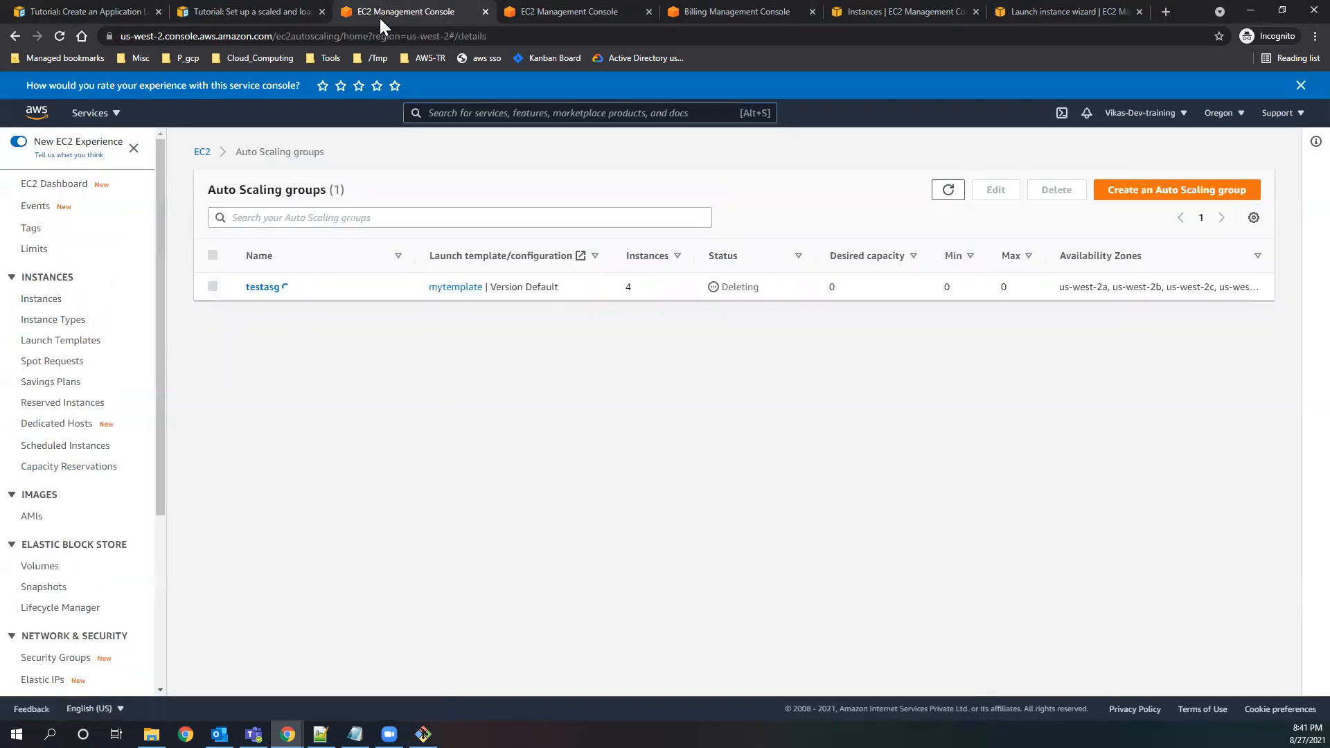
{"action": "left_click", "coordinate": [560, 14]}
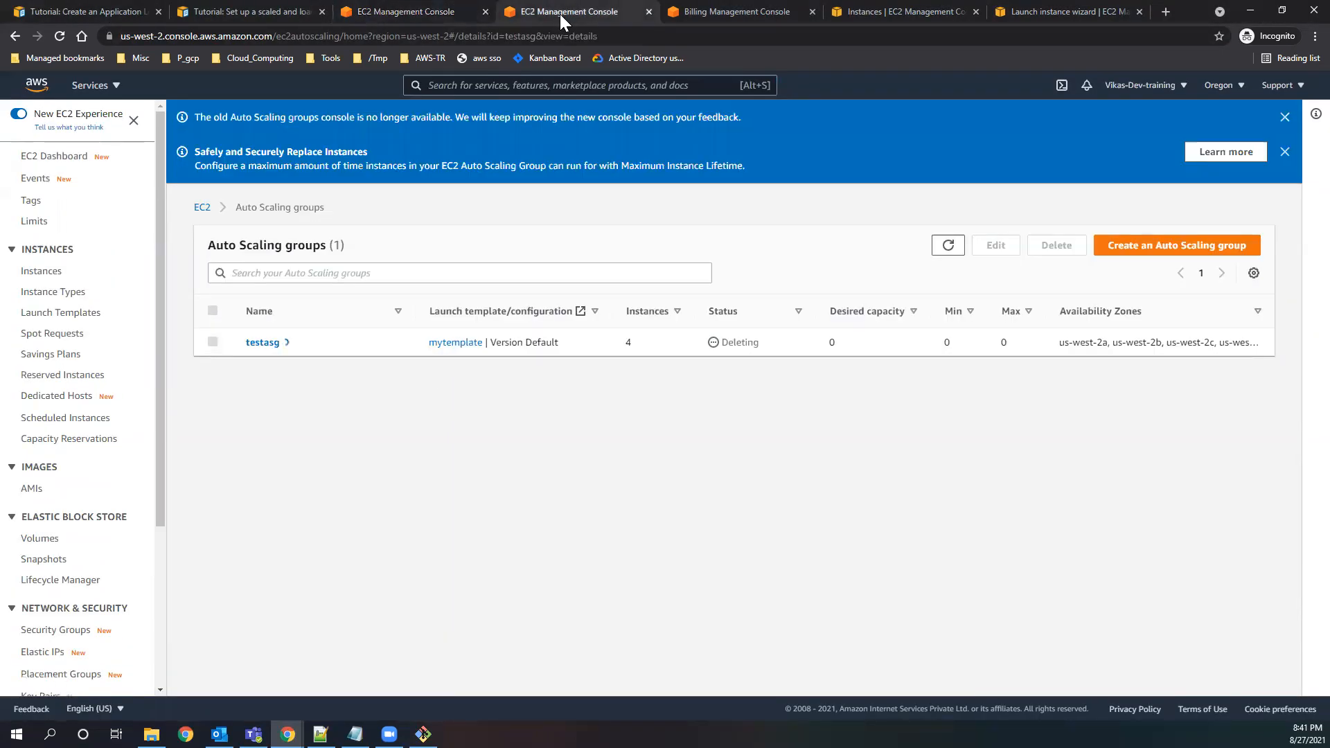
{"action": "left_click", "coordinate": [214, 11]}
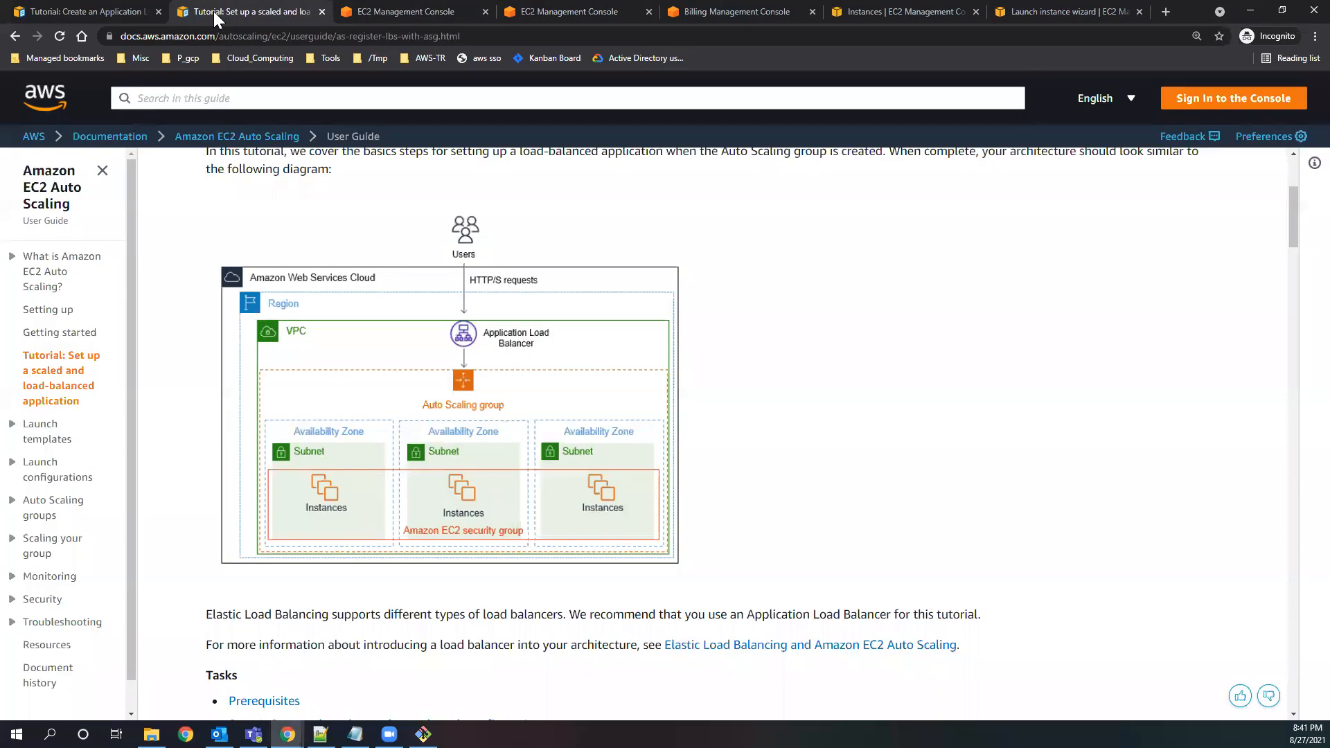
{"action": "left_click", "coordinate": [398, 13]}
{"action": "left_click", "coordinate": [64, 184]}
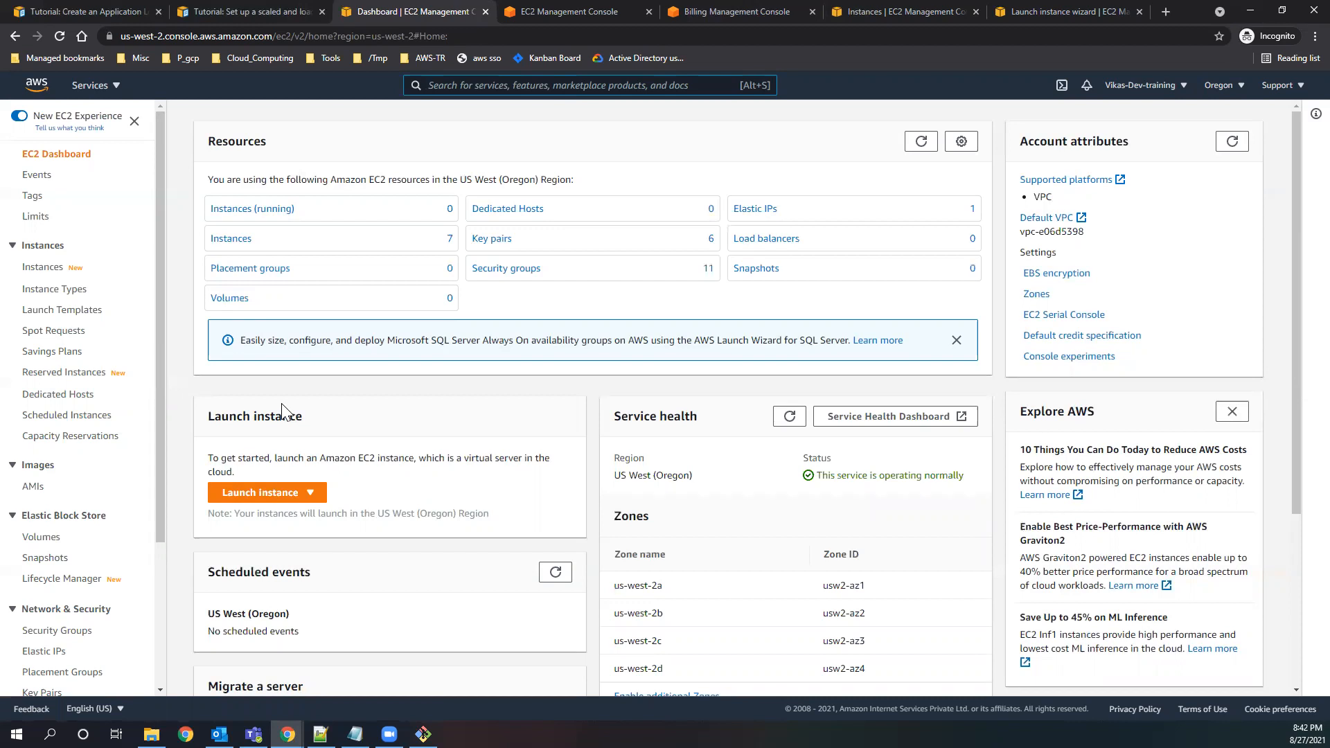
Open the Elastic IP addresses list, release the address 34.212.214.154, dismiss the notification and refresh the list.
{"action": "left_click", "coordinate": [762, 209]}
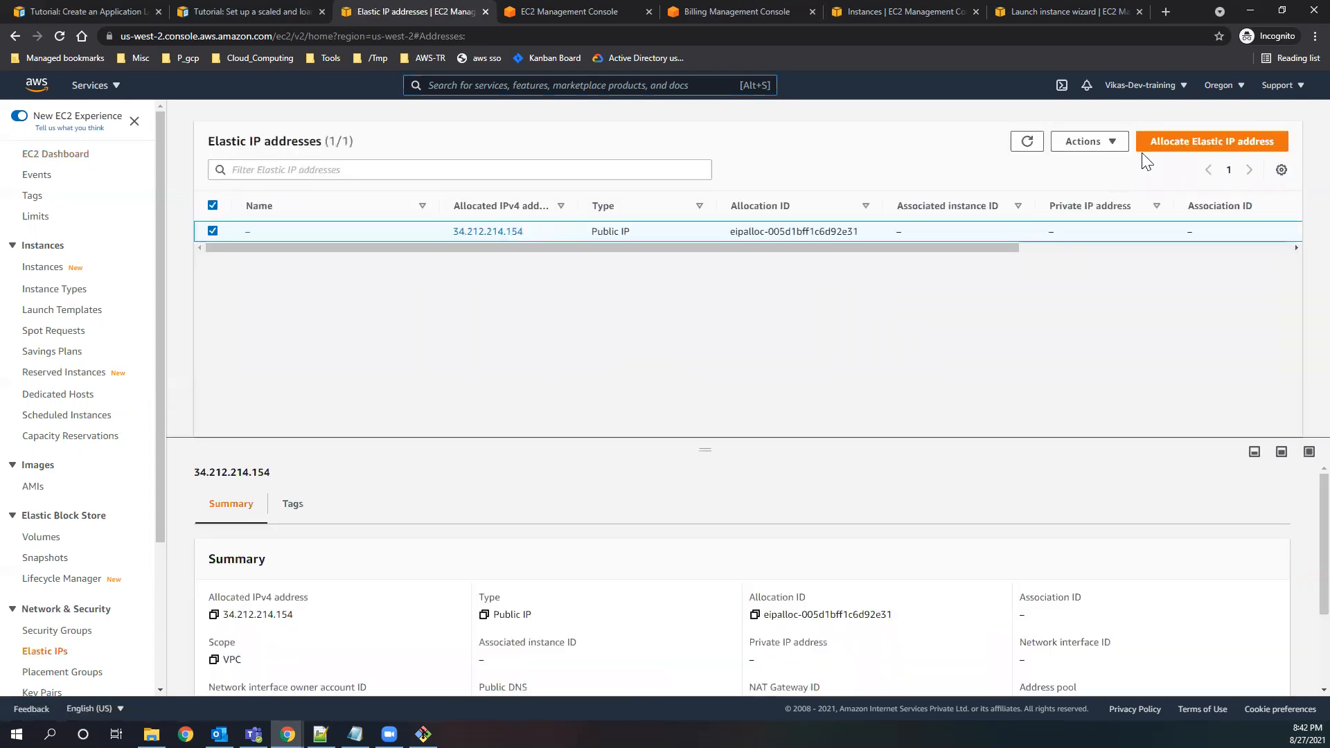
{"action": "left_click", "coordinate": [1089, 141]}
{"action": "left_click", "coordinate": [1110, 185]}
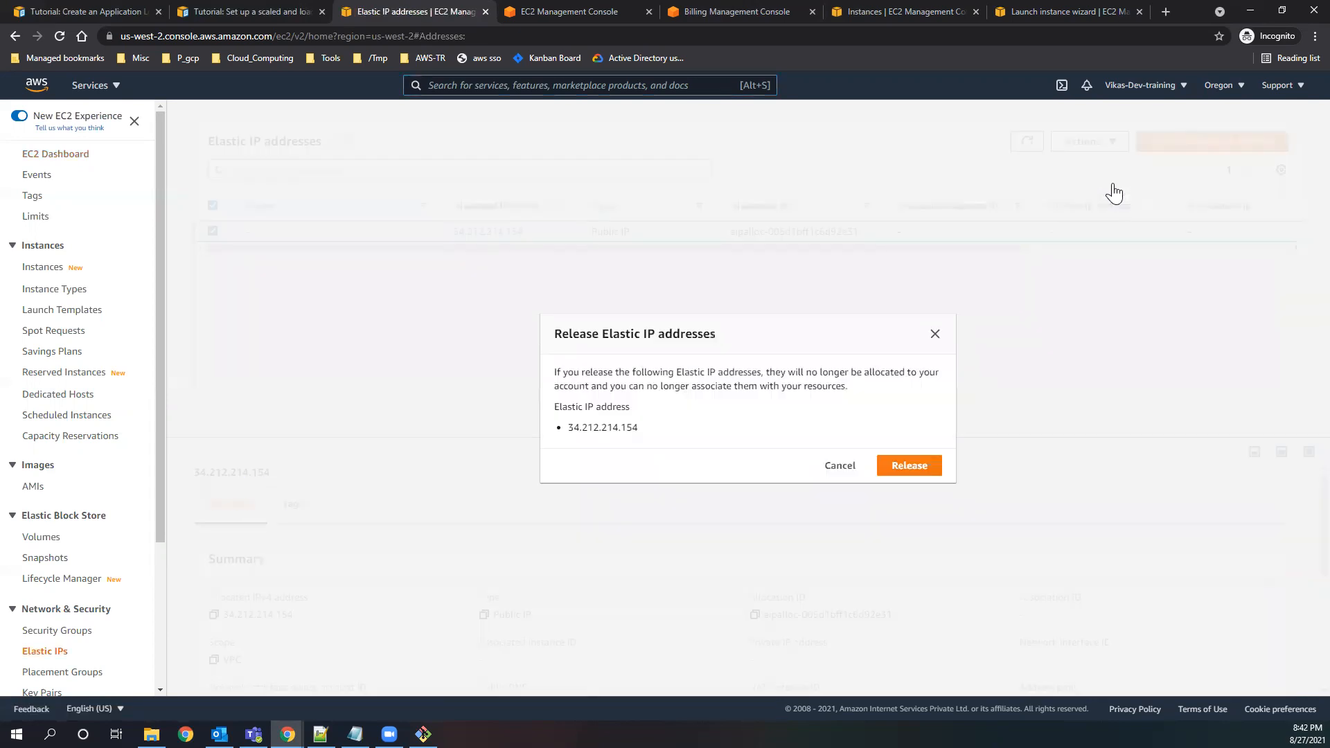
{"action": "left_click_drag", "start_coordinate": [560, 334], "coordinate": [762, 338]}
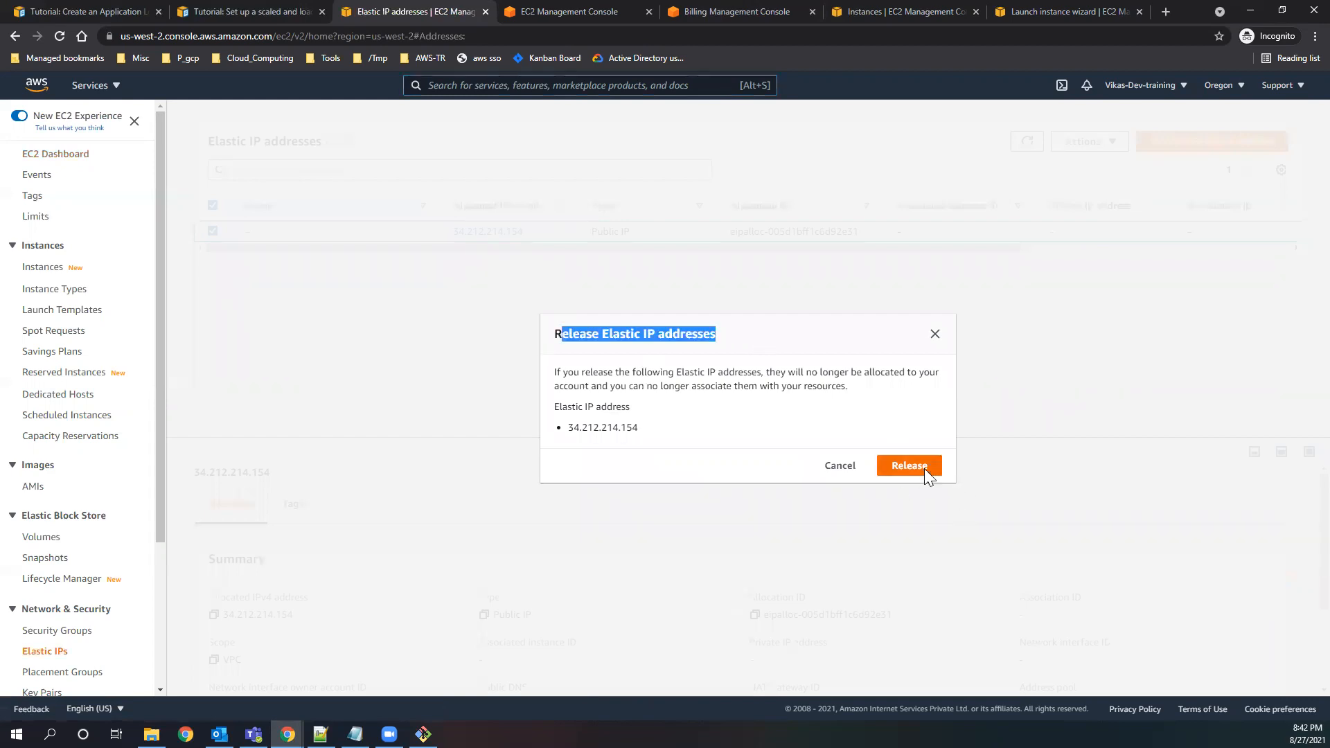
{"action": "left_click", "coordinate": [924, 469]}
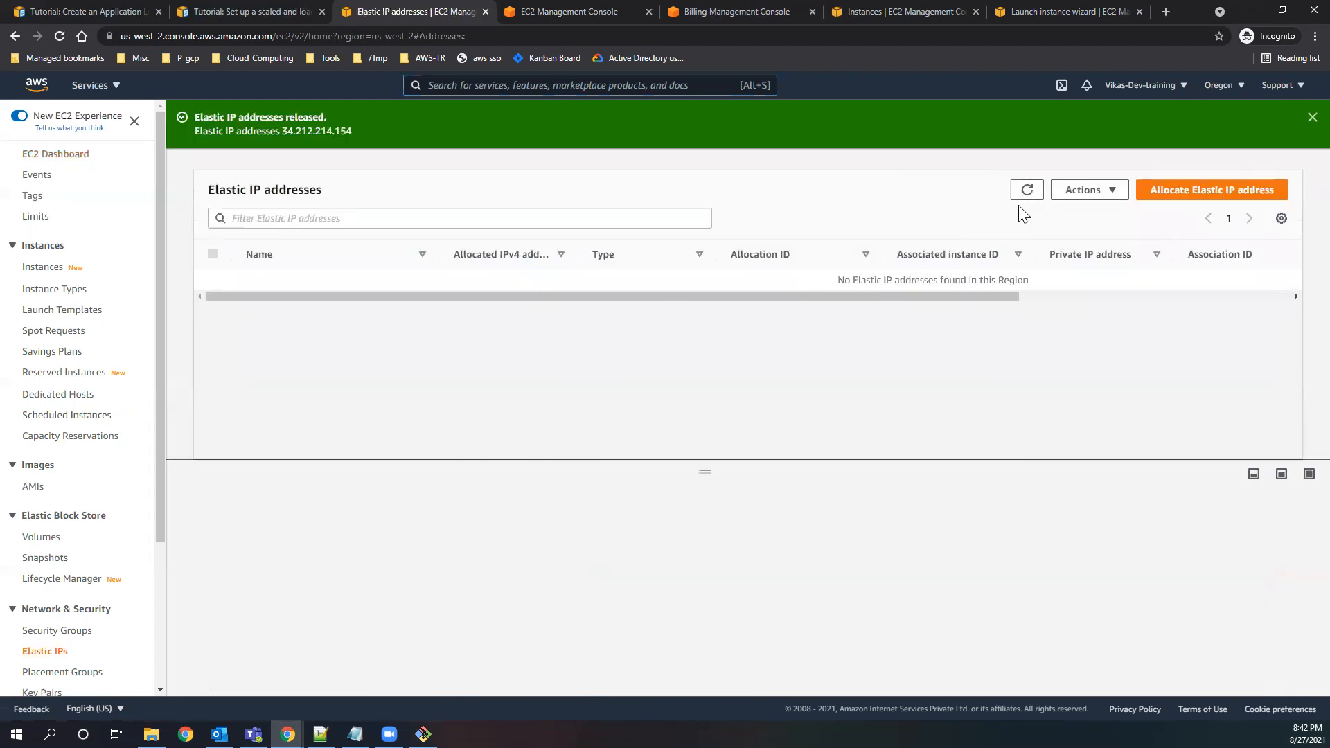
{"action": "left_click", "coordinate": [1312, 118]}
{"action": "left_click", "coordinate": [1027, 142]}
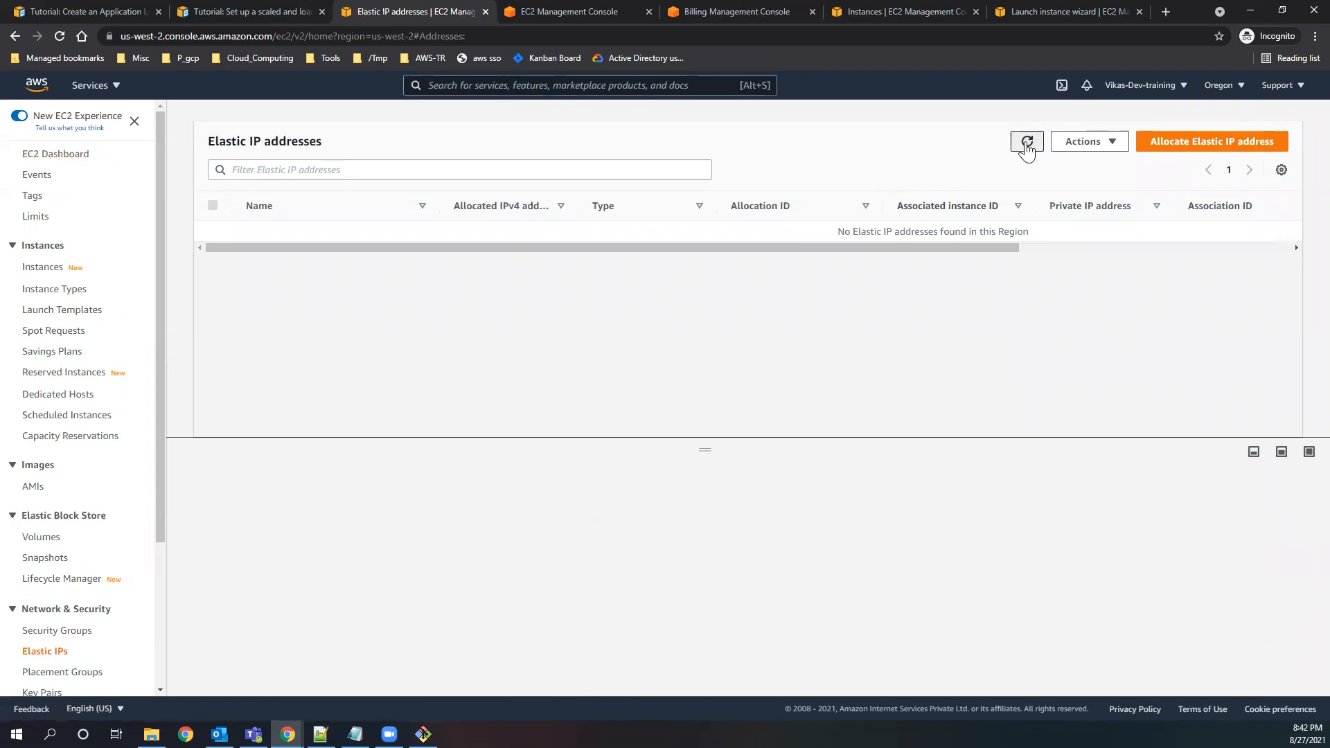
Look over the Elastic IP addresses page and switch to Outlook.
{"action": "scroll", "coordinate": [145, 634], "scroll_direction": "down", "scroll_amount": 4}
{"action": "scroll", "coordinate": [142, 627], "scroll_direction": "up", "scroll_amount": 4}
{"action": "left_click", "coordinate": [220, 734]}
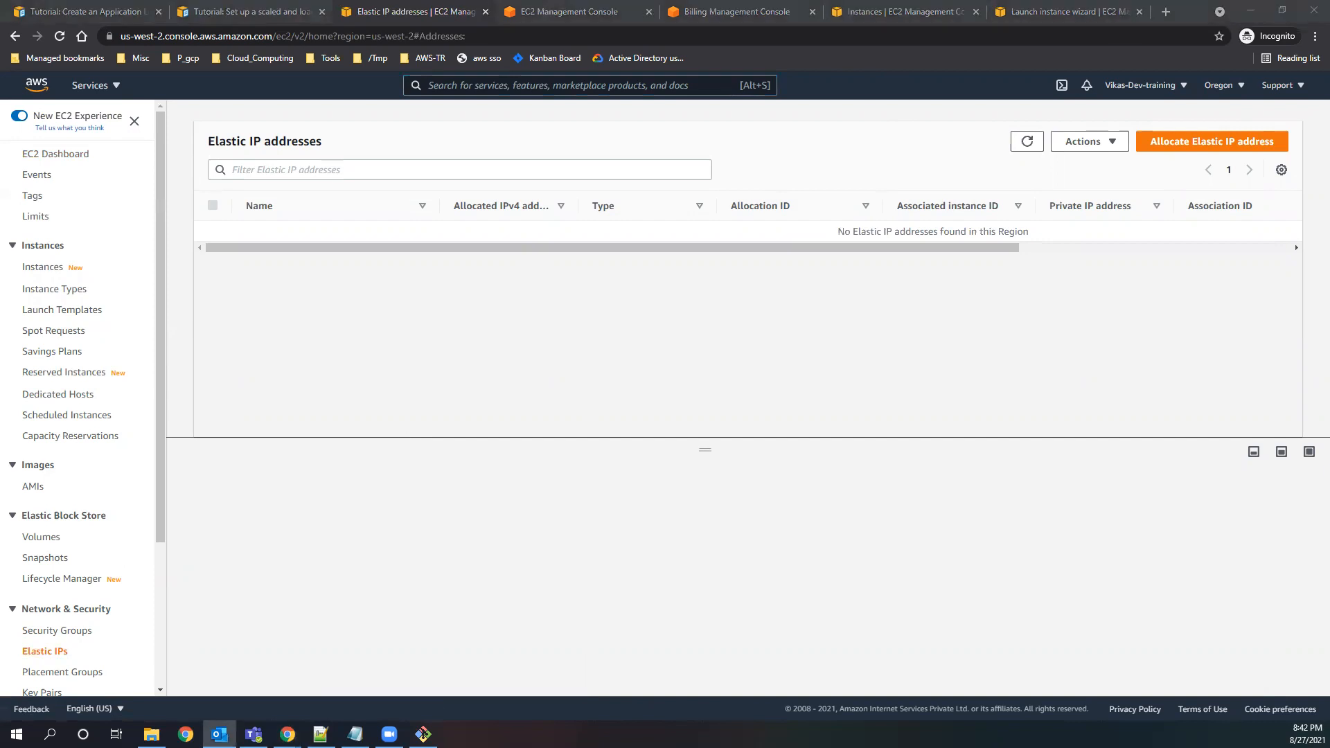